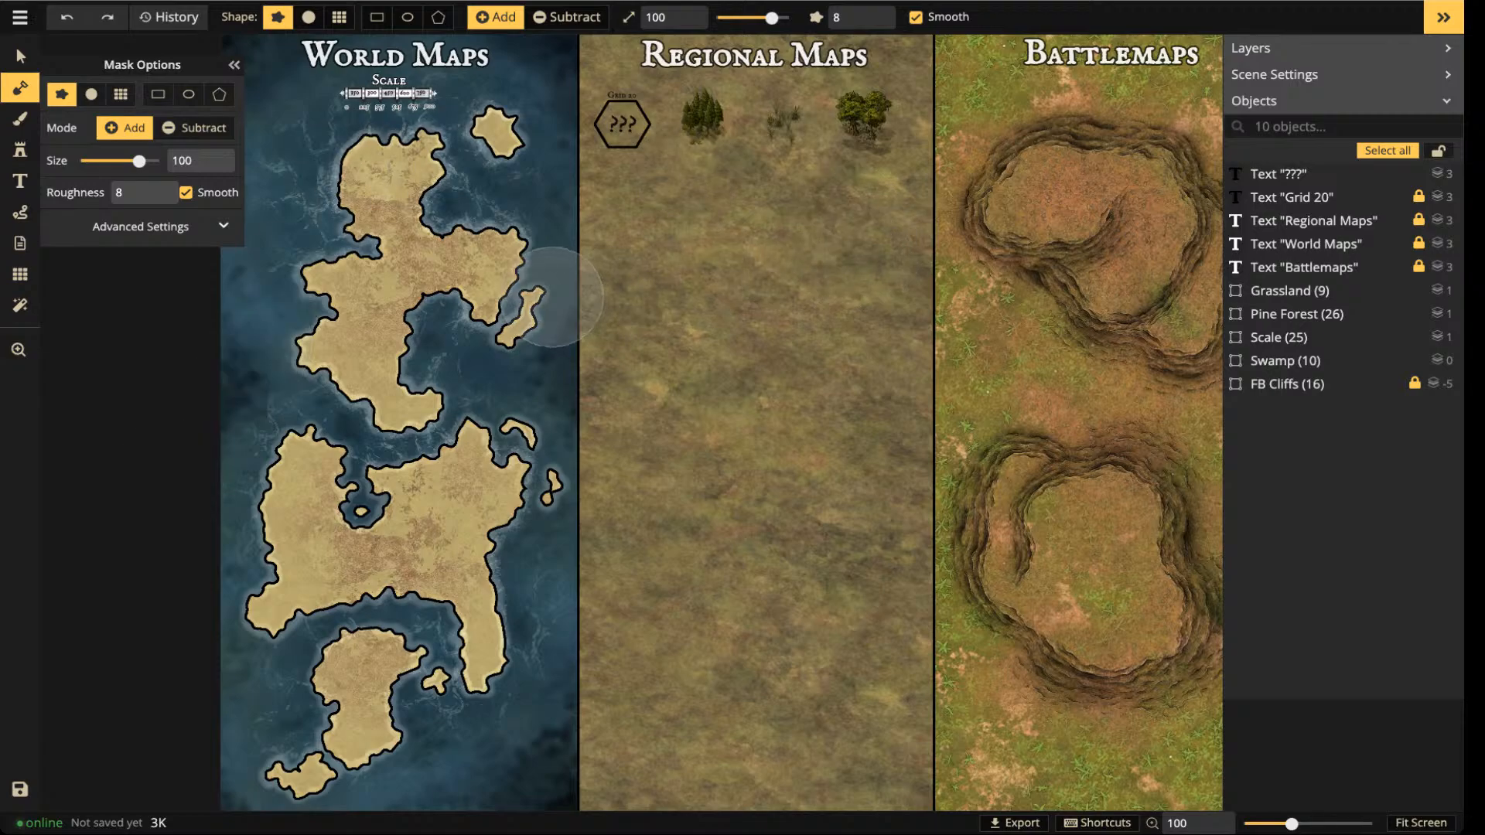
- Hide the side panel and switch from the mask tool to the selection tool
{"action": "left_click", "coordinate": [1444, 17]}
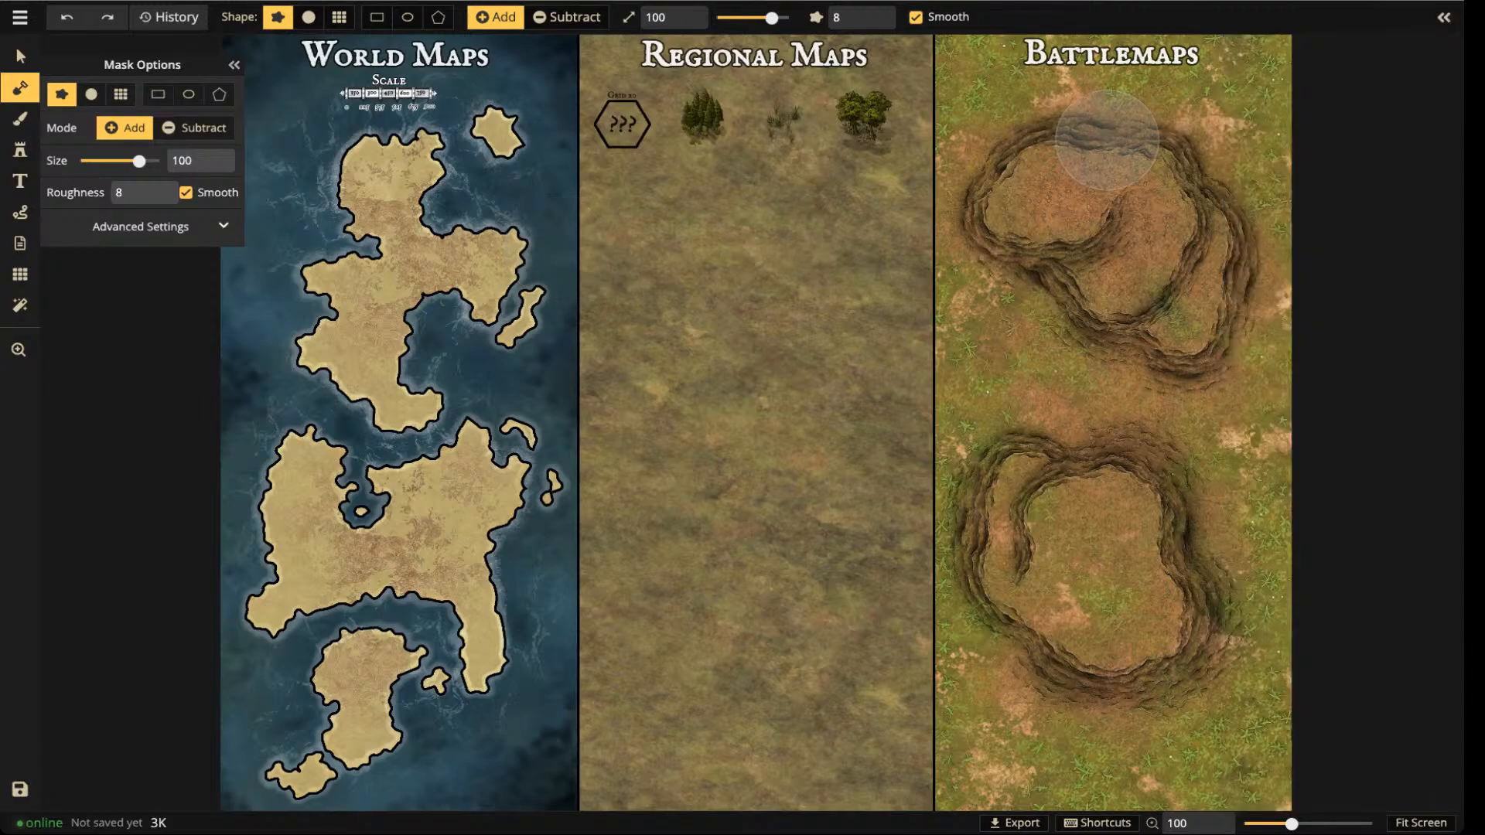
{"action": "left_click", "coordinate": [20, 54]}
{"action": "scroll", "coordinate": [526, 255], "scroll_direction": "down", "scroll_amount": 2}
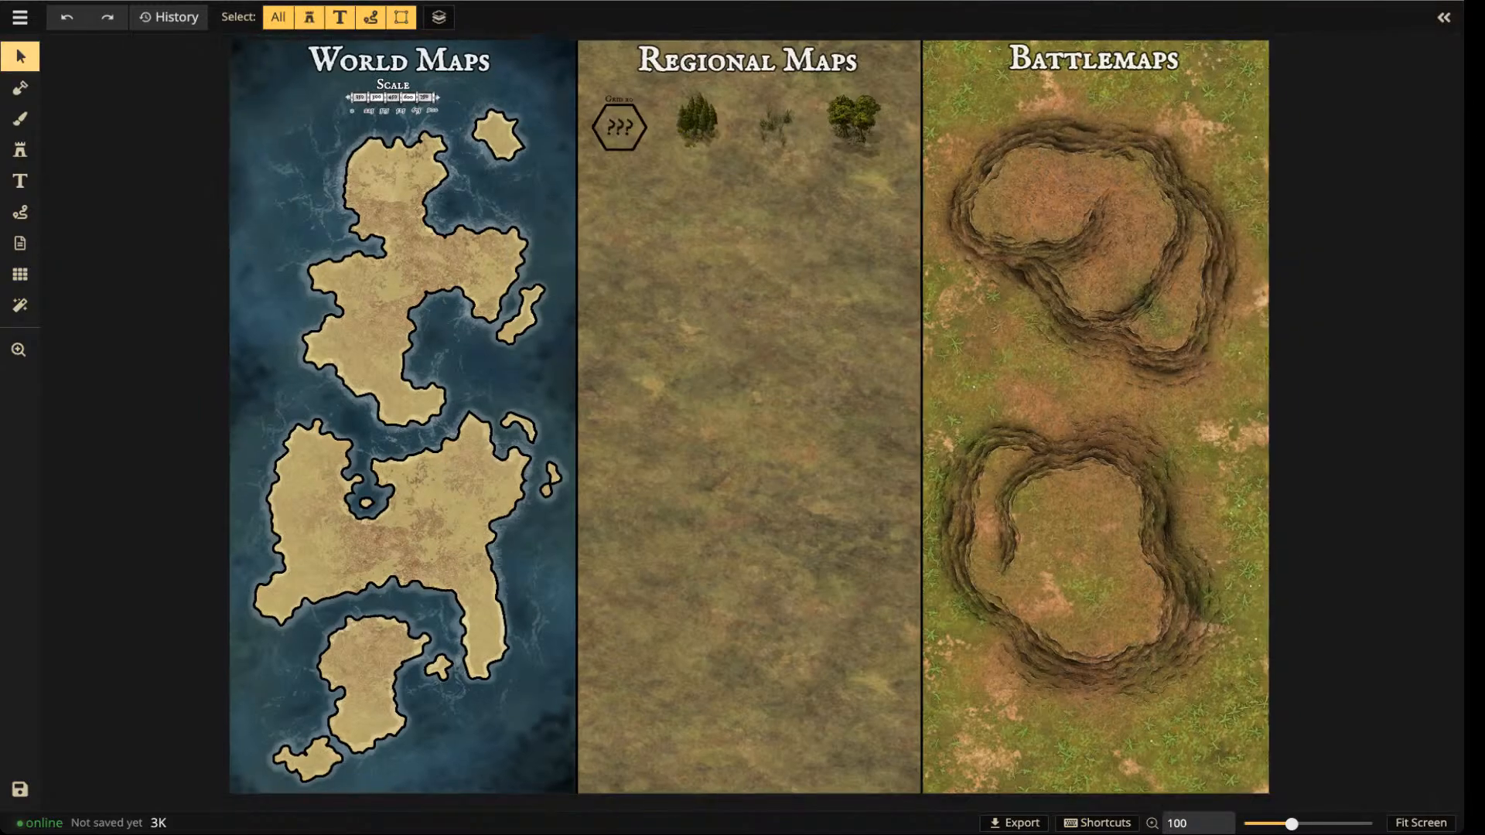
{"action": "left_click_drag", "start_coordinate": [526, 256], "coordinate": [488, 269]}
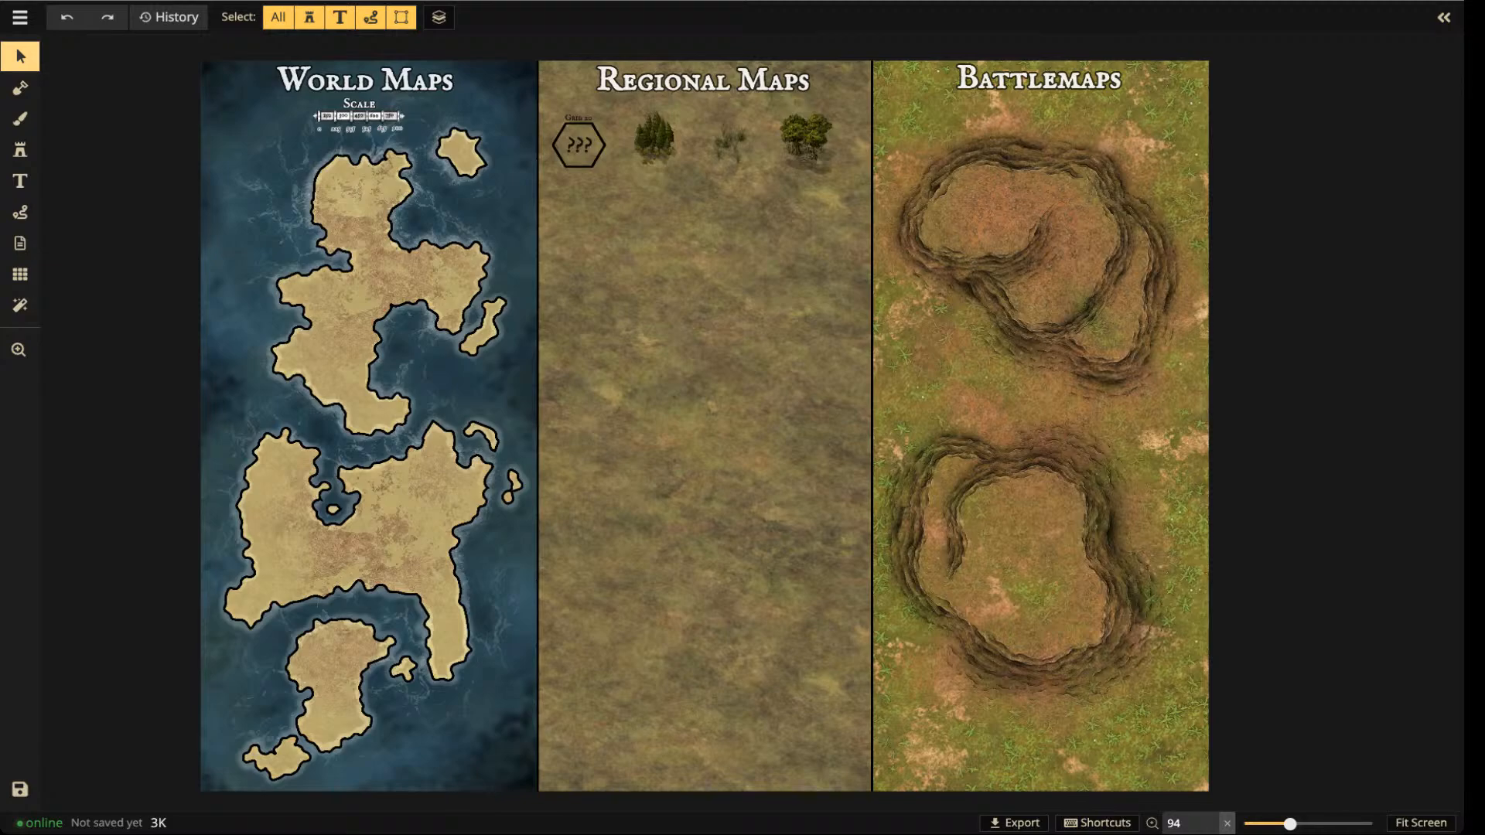
- Select the scale bar group beneath the World Maps title and show the list of map objects
{"action": "scroll", "coordinate": [355, 163], "scroll_direction": "up", "scroll_amount": 3}
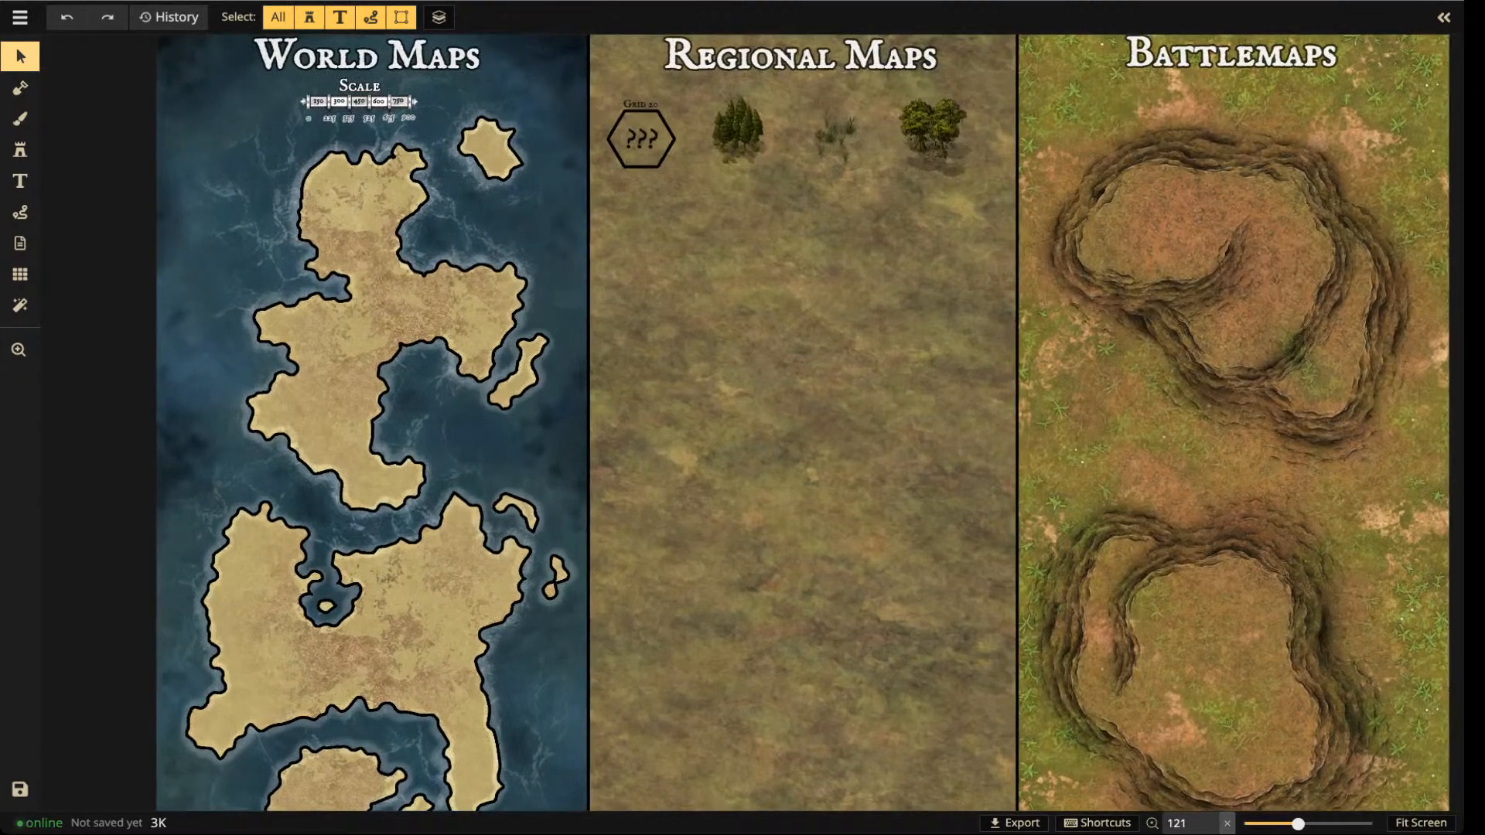
{"action": "scroll", "coordinate": [386, 272], "scroll_direction": "up", "scroll_amount": 3}
{"action": "left_click_drag", "start_coordinate": [353, 65], "coordinate": [532, 424]}
{"action": "scroll", "coordinate": [377, 373], "scroll_direction": "up", "scroll_amount": 4}
{"action": "scroll", "coordinate": [357, 368], "scroll_direction": "up", "scroll_amount": 2}
{"action": "scroll", "coordinate": [514, 422], "scroll_direction": "up", "scroll_amount": 1}
{"action": "left_click", "coordinate": [513, 422]}
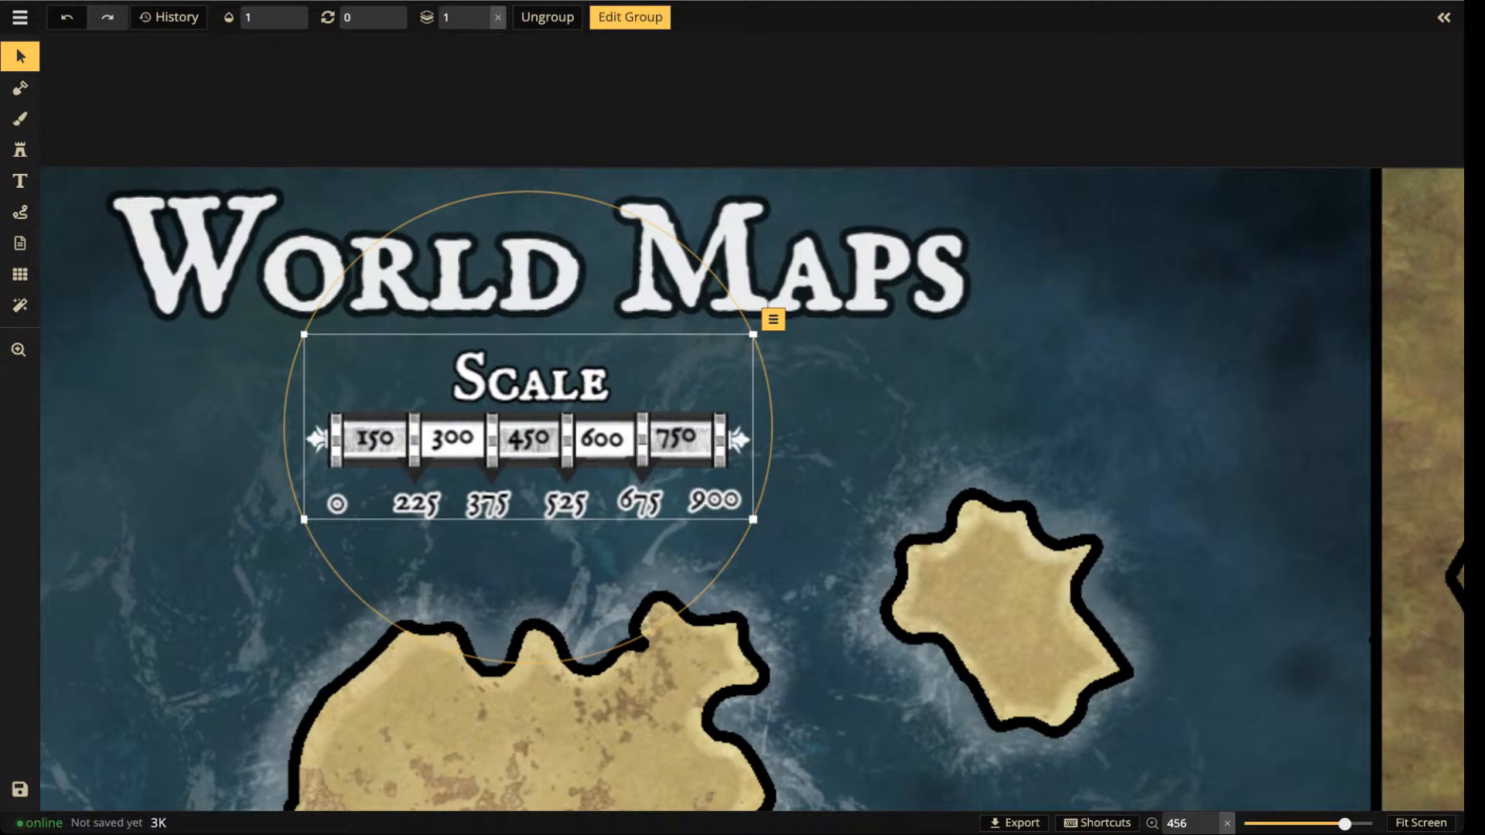
{"action": "left_click", "coordinate": [1443, 17]}
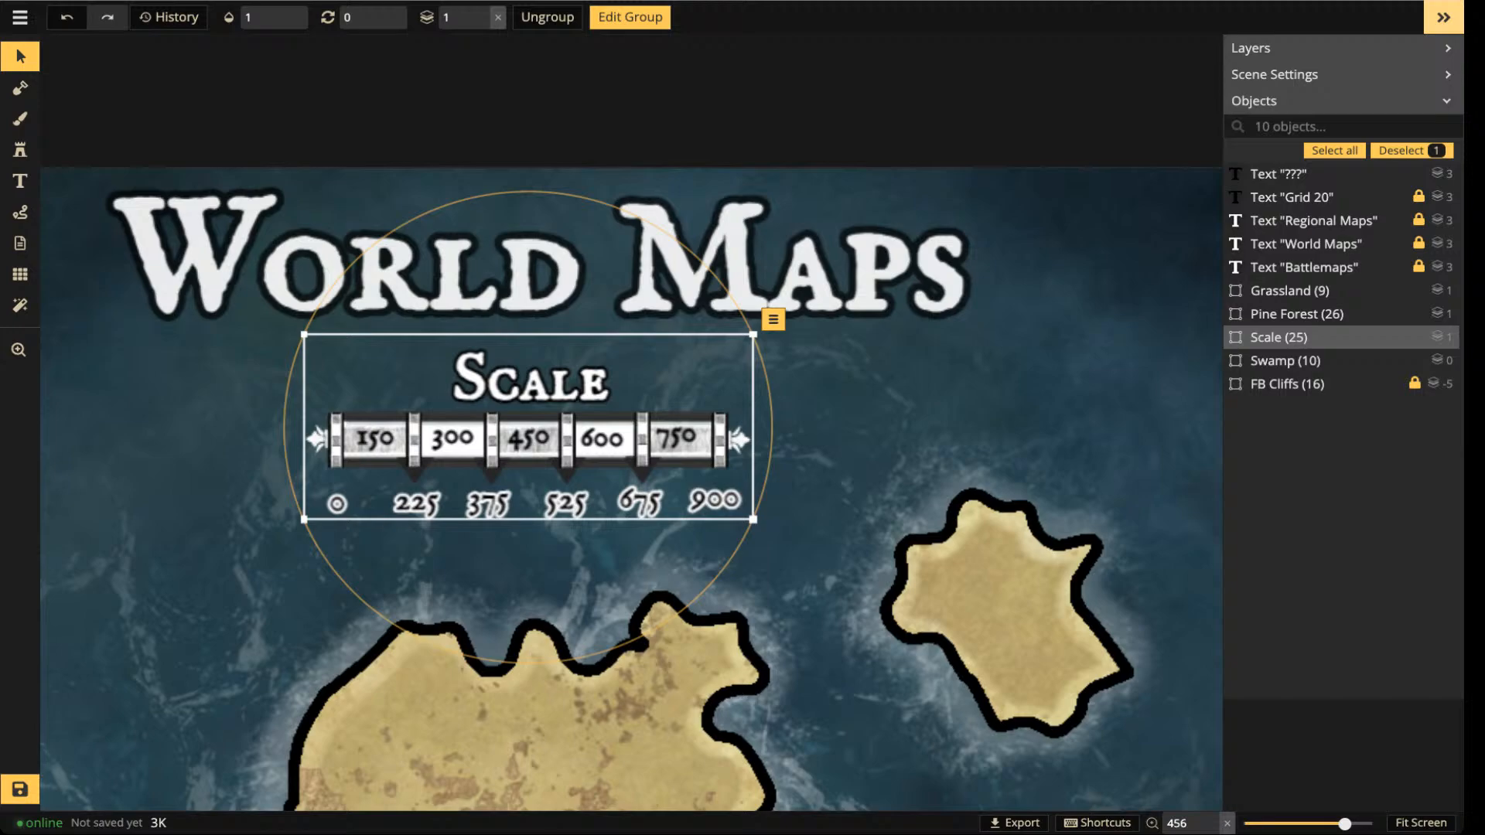
- Try the Scale group over the landmass and the small island, and return it beneath the World Maps title
{"action": "scroll", "coordinate": [664, 437], "scroll_direction": "down", "scroll_amount": 3}
{"action": "left_click_drag", "start_coordinate": [557, 298], "coordinate": [536, 575]}
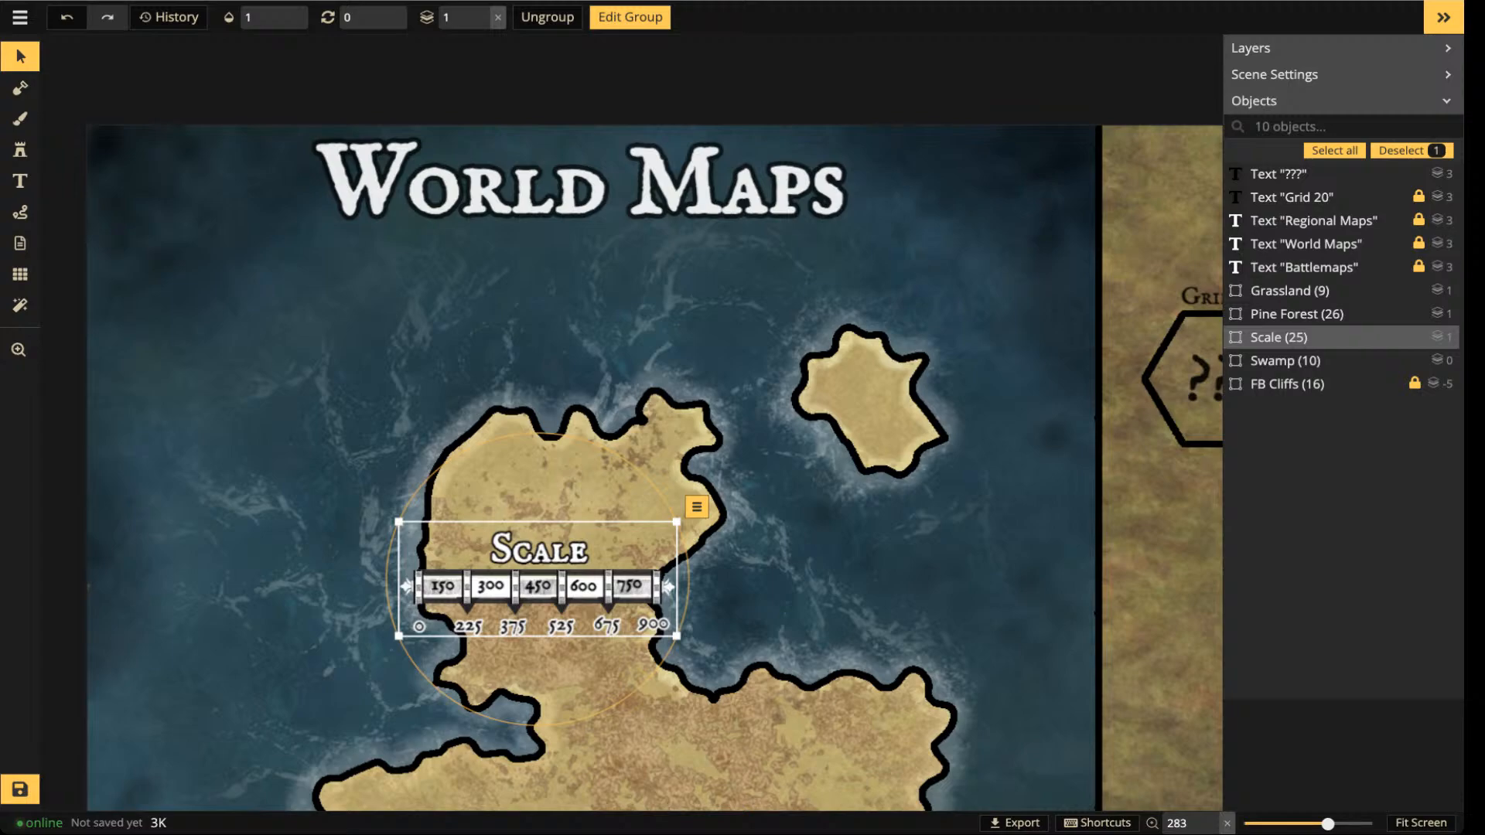
{"action": "mouse_move", "coordinate": [536, 575]}
{"action": "left_mouse_down"}
{"action": "mouse_move", "coordinate": [570, 507]}
{"action": "mouse_move", "coordinate": [631, 702]}
{"action": "mouse_move", "coordinate": [568, 530]}
{"action": "mouse_move", "coordinate": [402, 589]}
{"action": "mouse_move", "coordinate": [713, 290]}
{"action": "mouse_move", "coordinate": [703, 270]}
{"action": "mouse_move", "coordinate": [690, 278]}
{"action": "left_mouse_up"}
{"action": "key", "text": "space"}
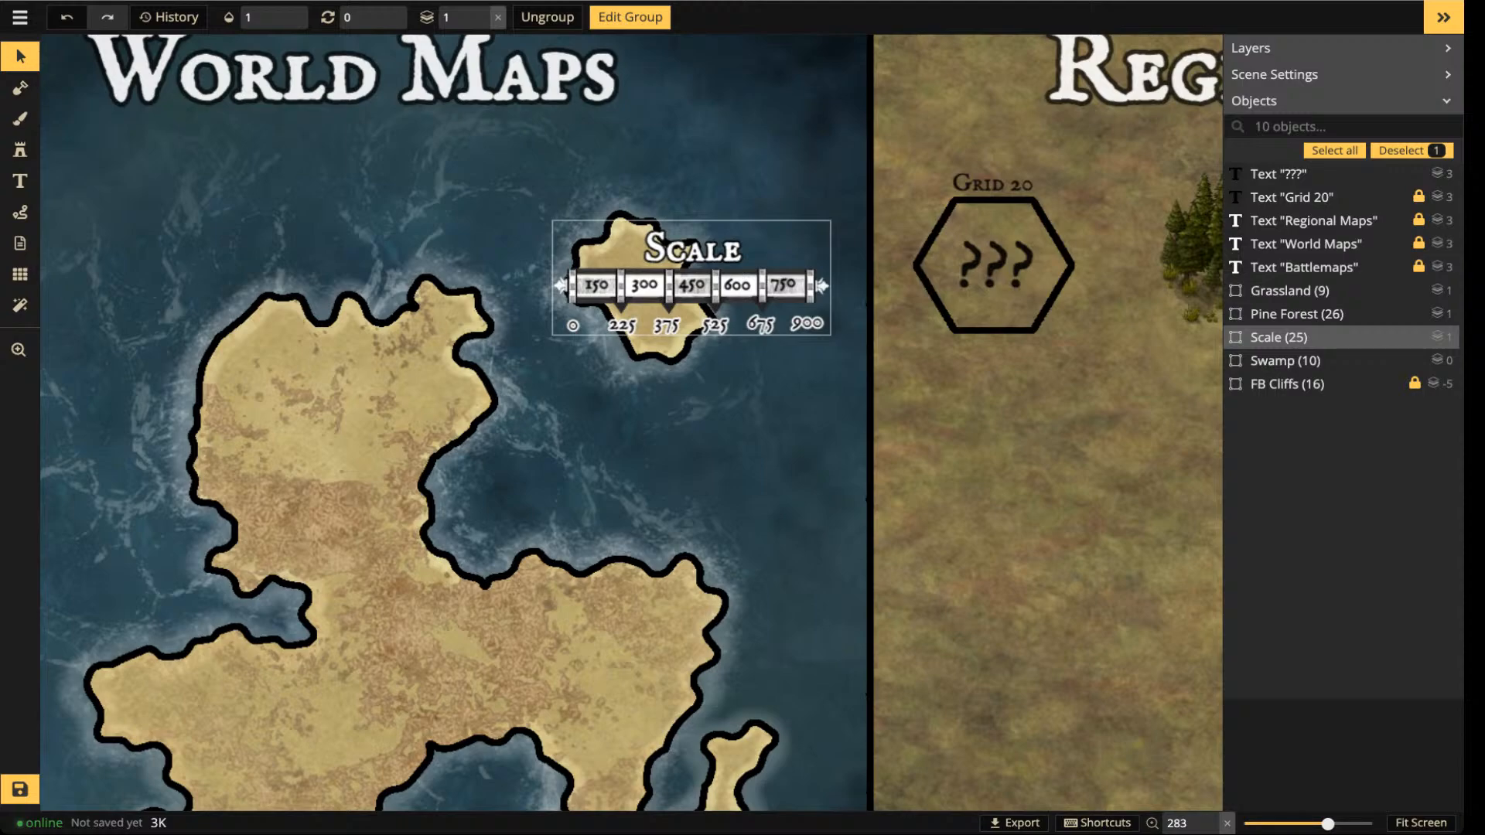
{"action": "left_click_drag", "start_coordinate": [691, 278], "coordinate": [328, 173]}
{"action": "scroll", "coordinate": [345, 193], "scroll_direction": "up", "scroll_amount": 3}
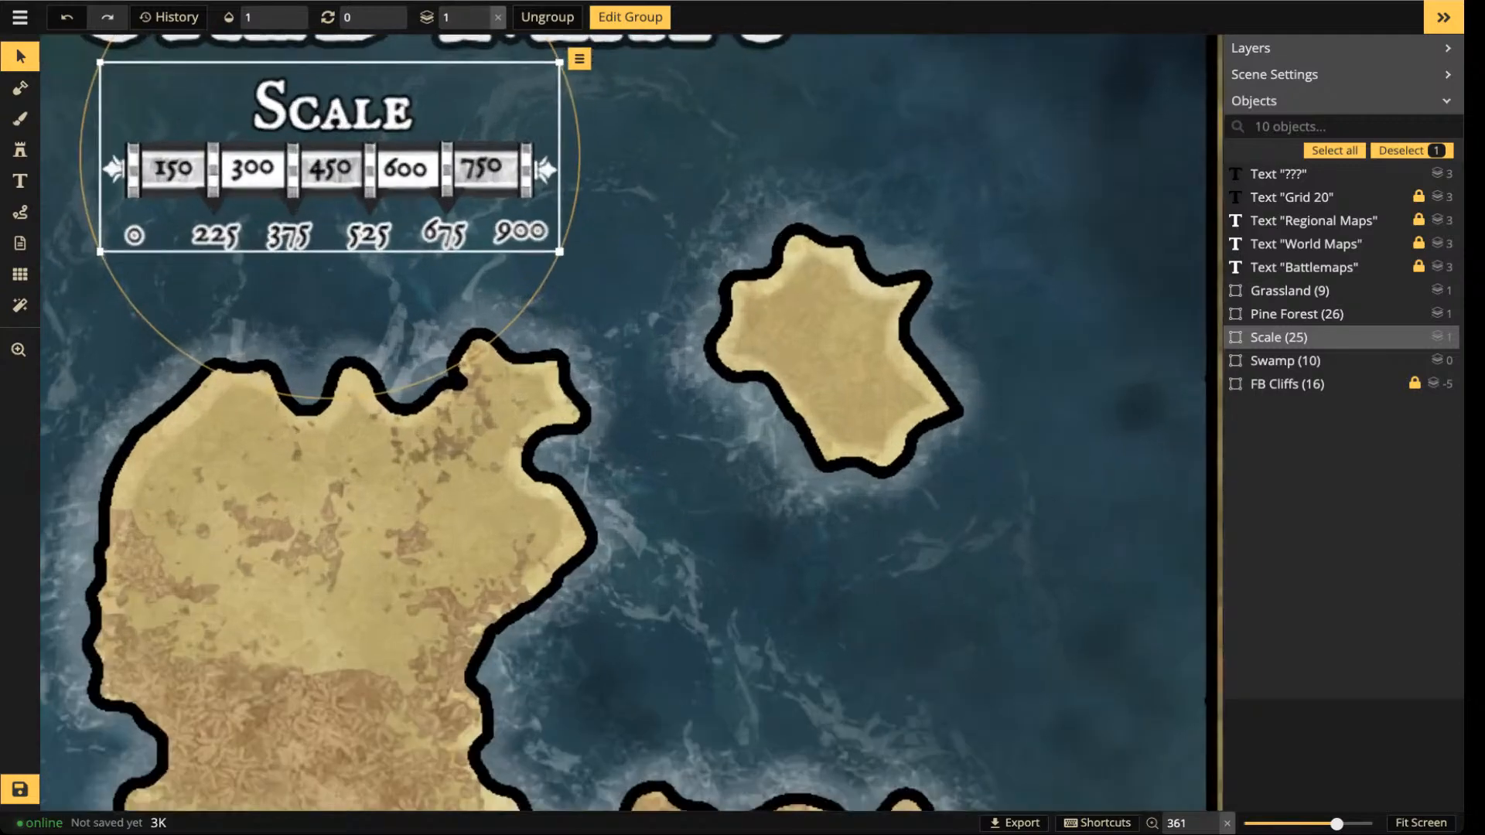
{"action": "left_click_drag", "start_coordinate": [345, 194], "coordinate": [509, 281]}
{"action": "scroll", "coordinate": [754, 351], "scroll_direction": "down", "scroll_amount": 1}
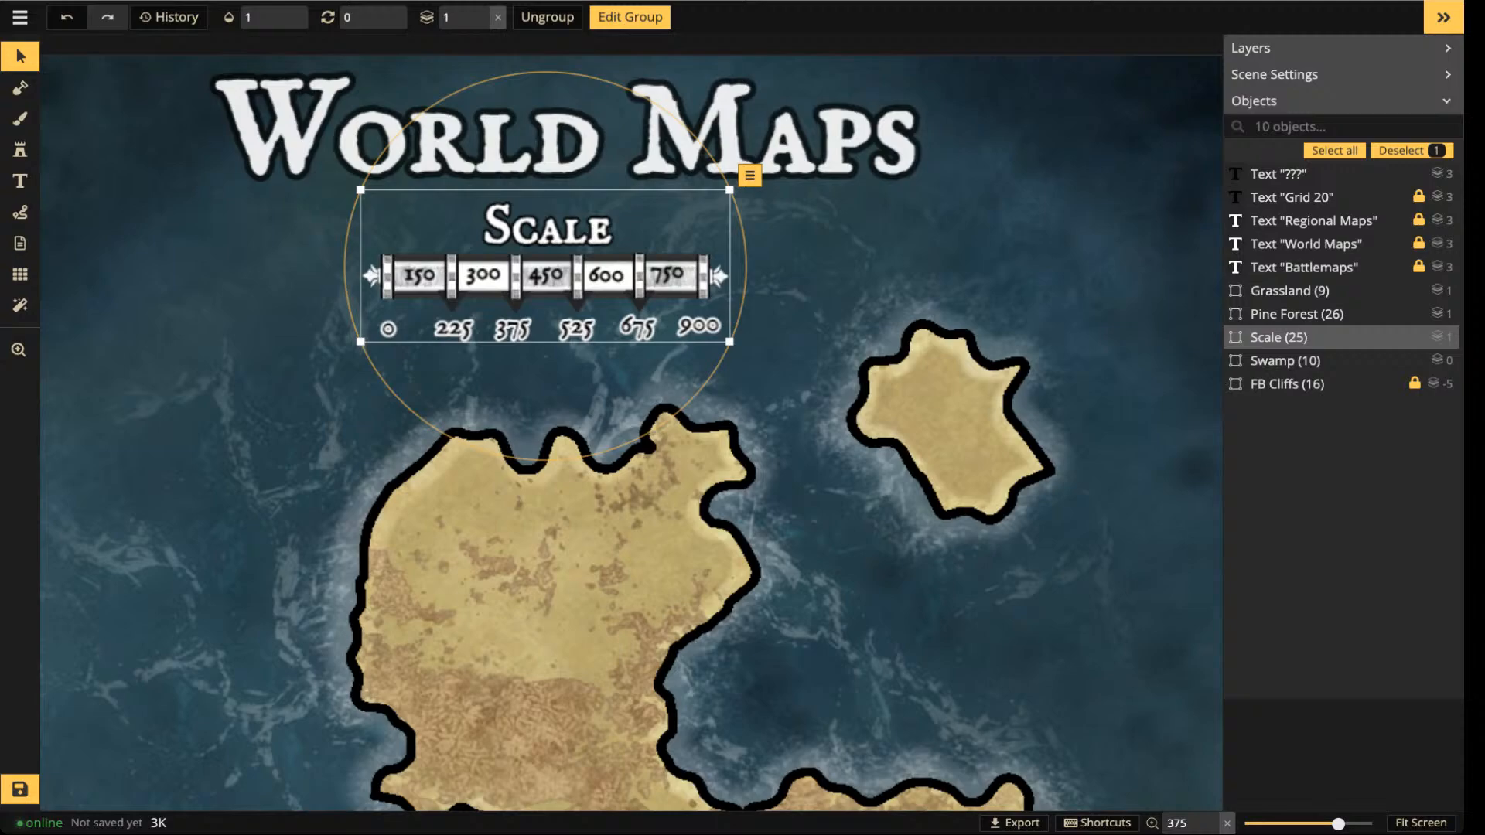
{"action": "mouse_move", "coordinate": [545, 265]}
{"action": "left_mouse_down"}
{"action": "mouse_move", "coordinate": [542, 421]}
{"action": "mouse_move", "coordinate": [559, 281]}
{"action": "left_mouse_up"}
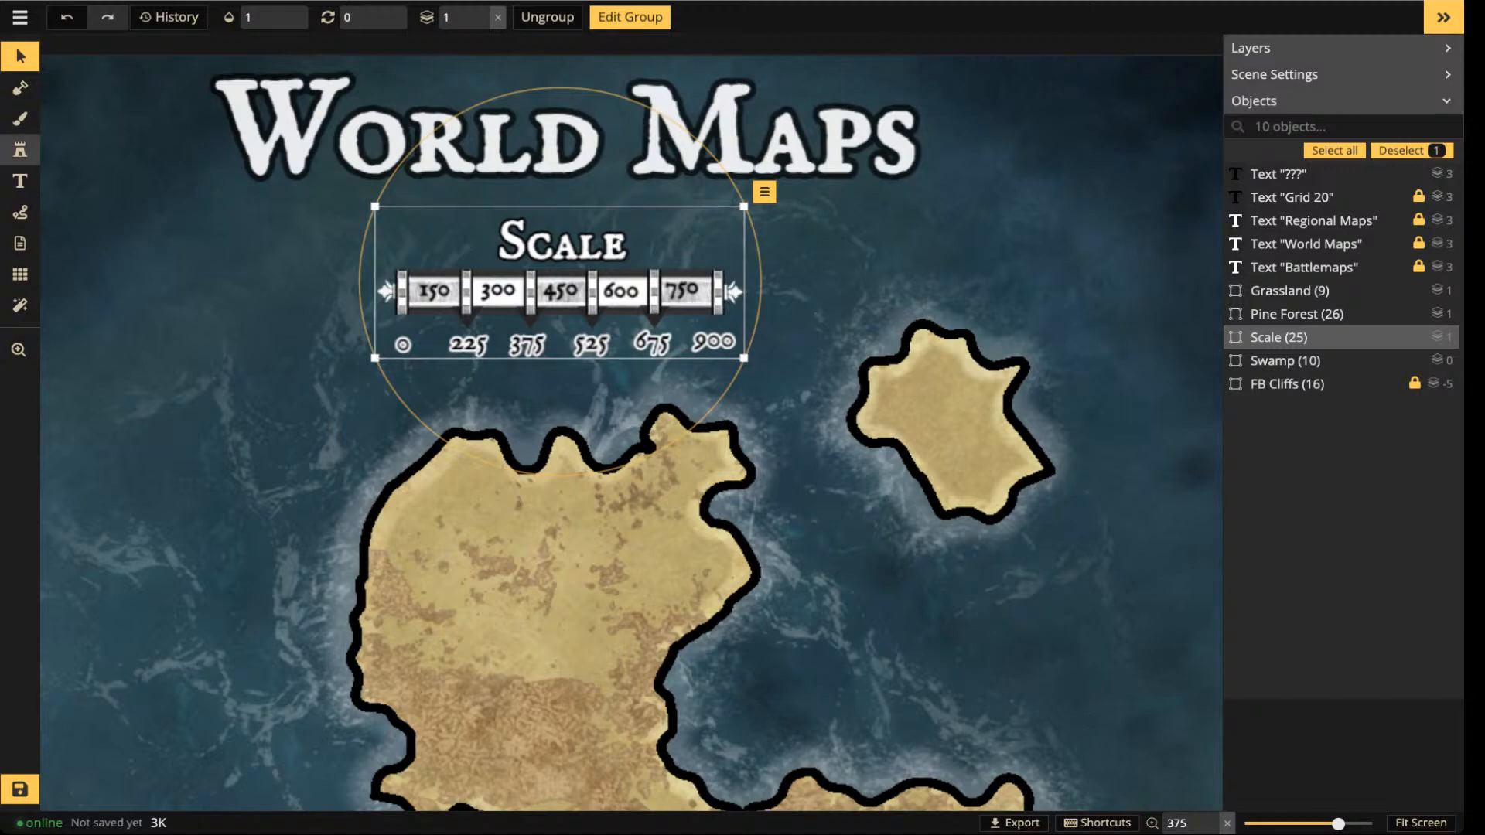
- Restrict the stamp catalog to the Fantasy World style, excluding Fantasy Battlemaps 2.0
{"action": "left_click", "coordinate": [20, 150]}
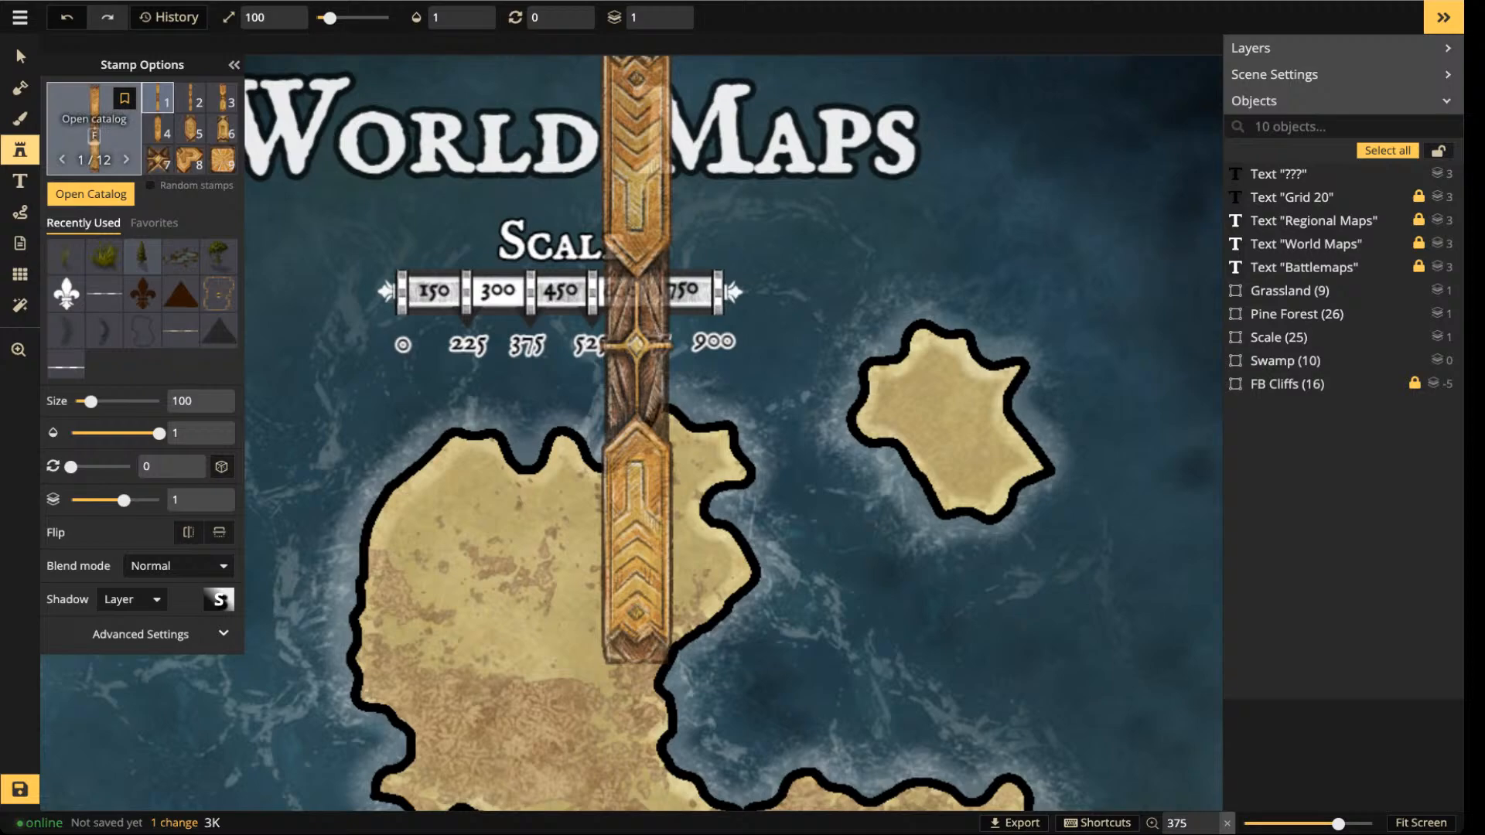
{"action": "key", "text": "f"}
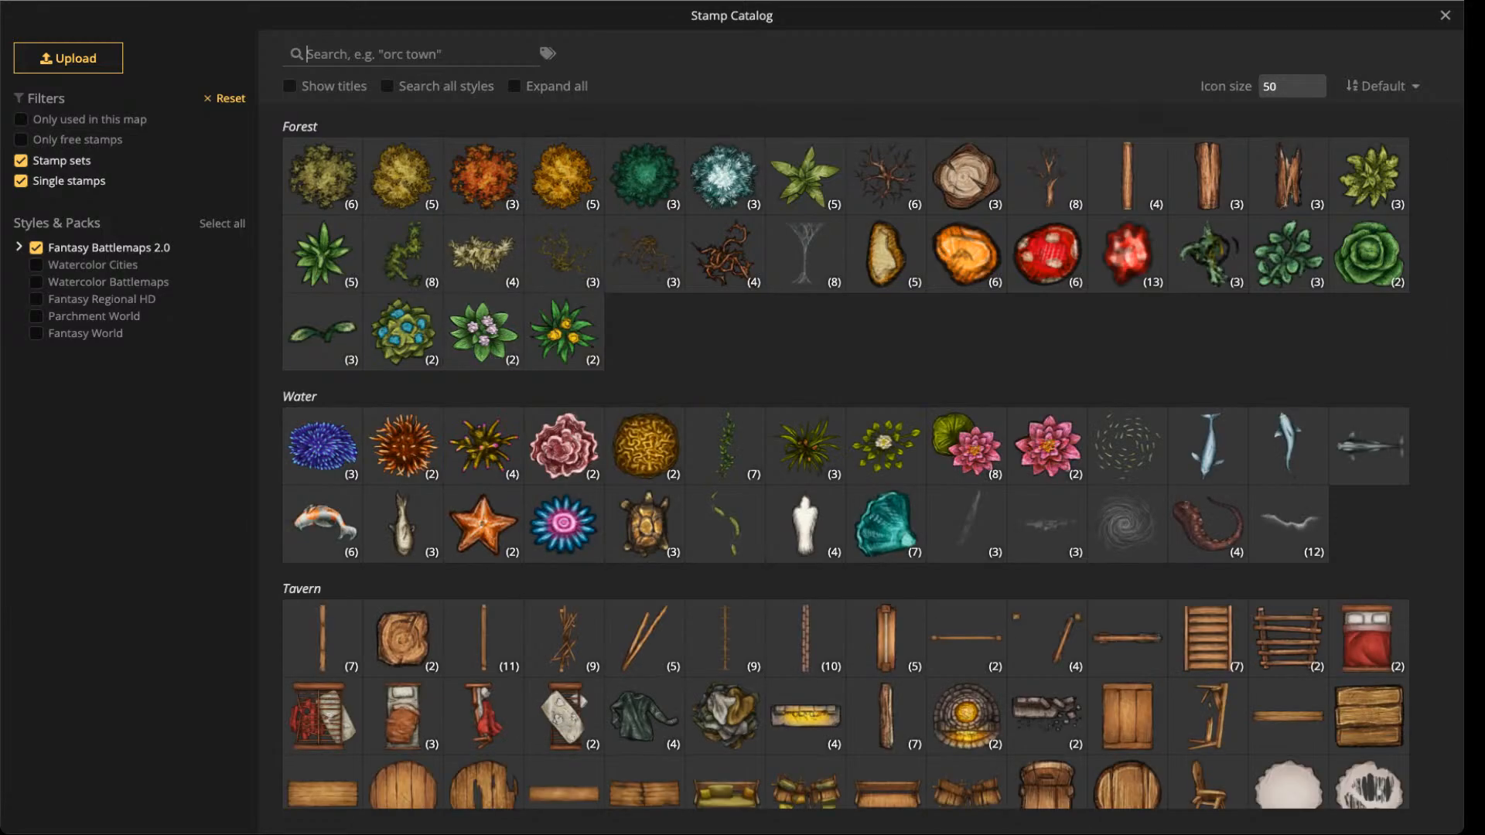
{"action": "left_click", "coordinate": [36, 247]}
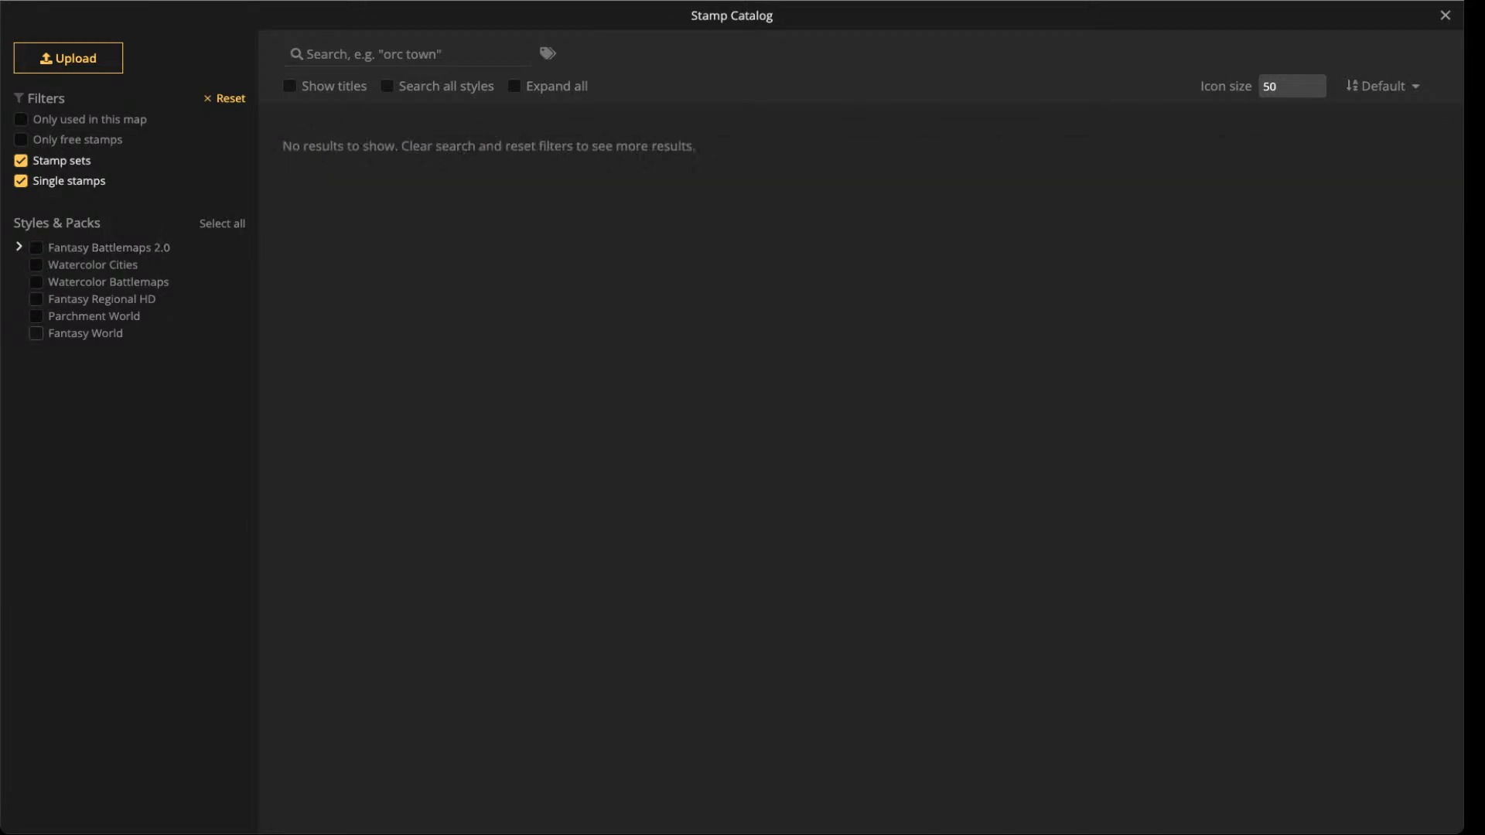
{"action": "left_click", "coordinate": [35, 333]}
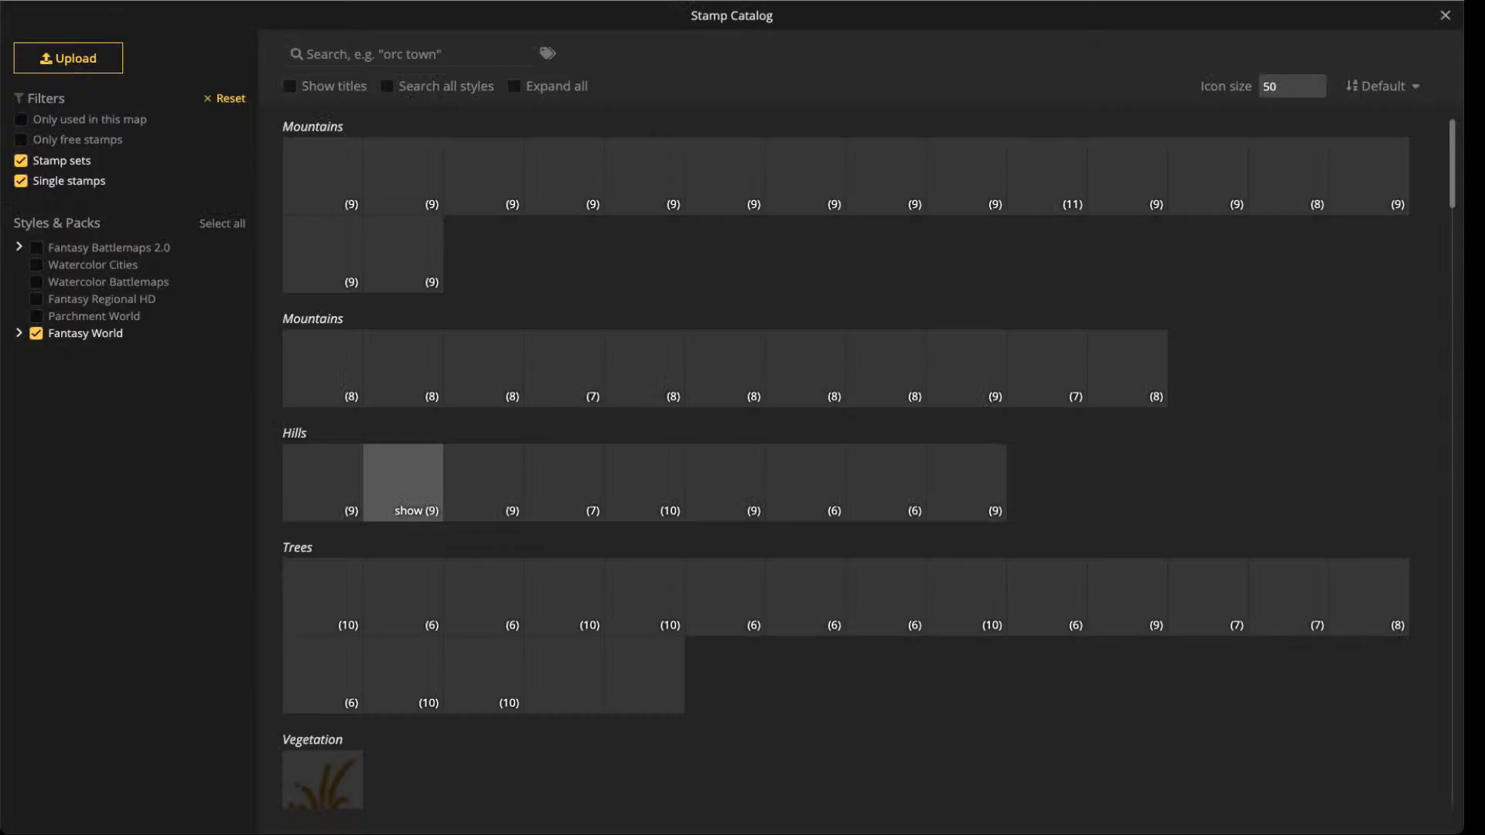
{"action": "scroll", "coordinate": [487, 502], "scroll_direction": "down", "scroll_amount": 2}
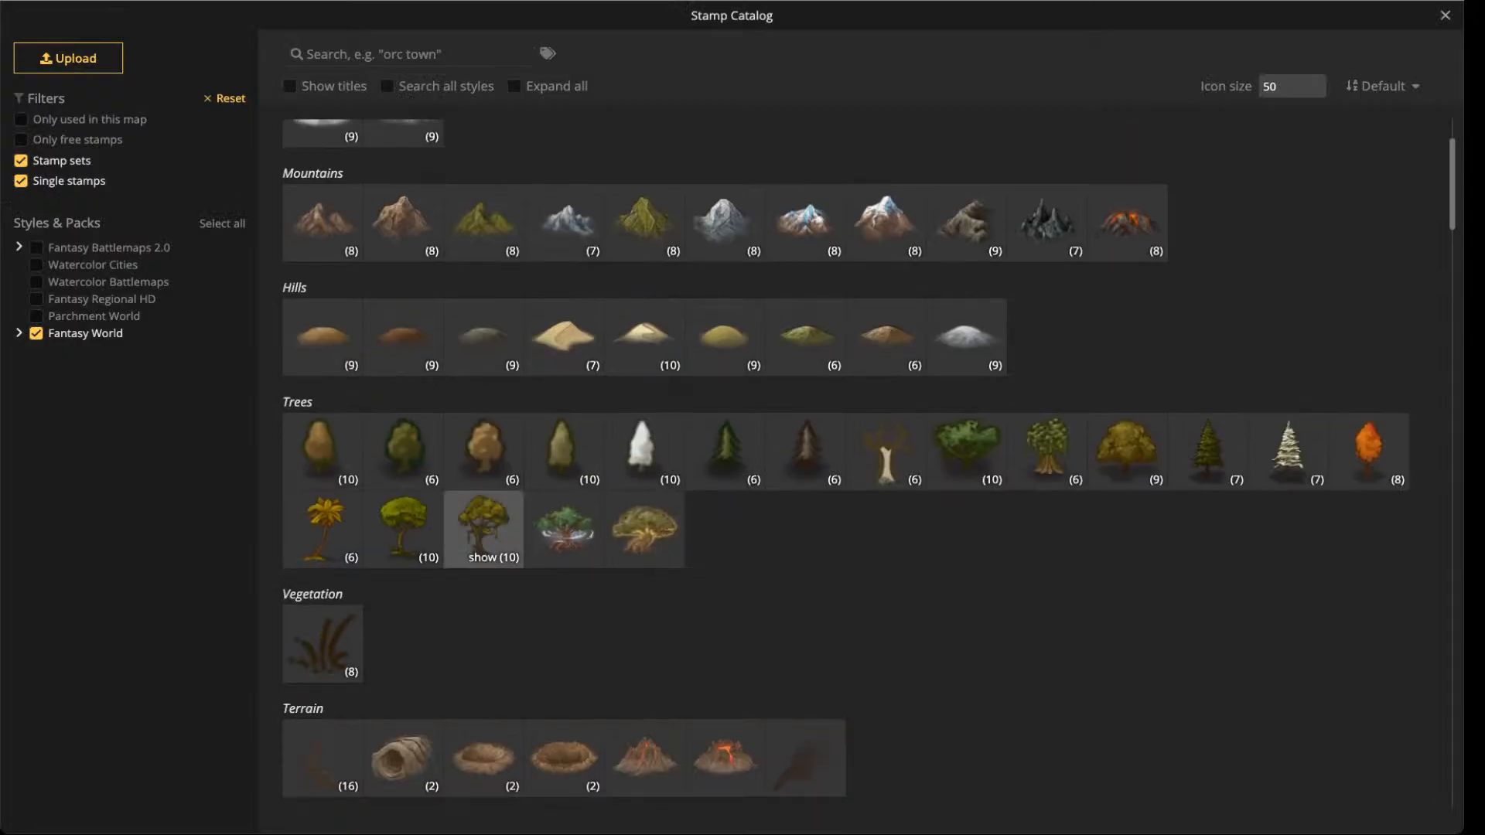
- Place a brown mountain stamp at size 100 near the landmass's northern coast
{"action": "scroll", "coordinate": [491, 524], "scroll_direction": "up", "scroll_amount": 2}
{"action": "left_click", "coordinate": [322, 176]}
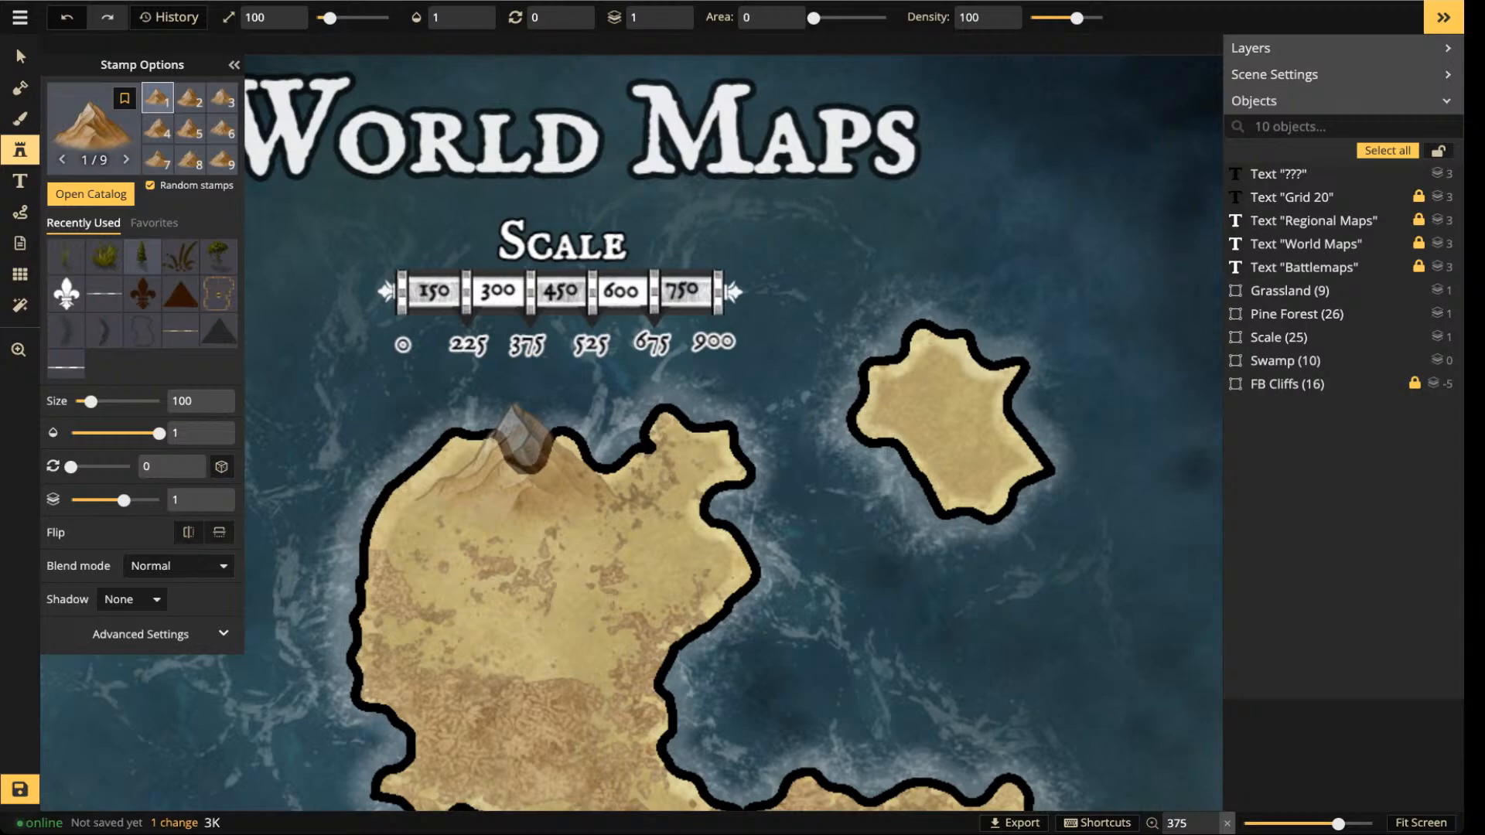
{"action": "left_click", "coordinate": [553, 483]}
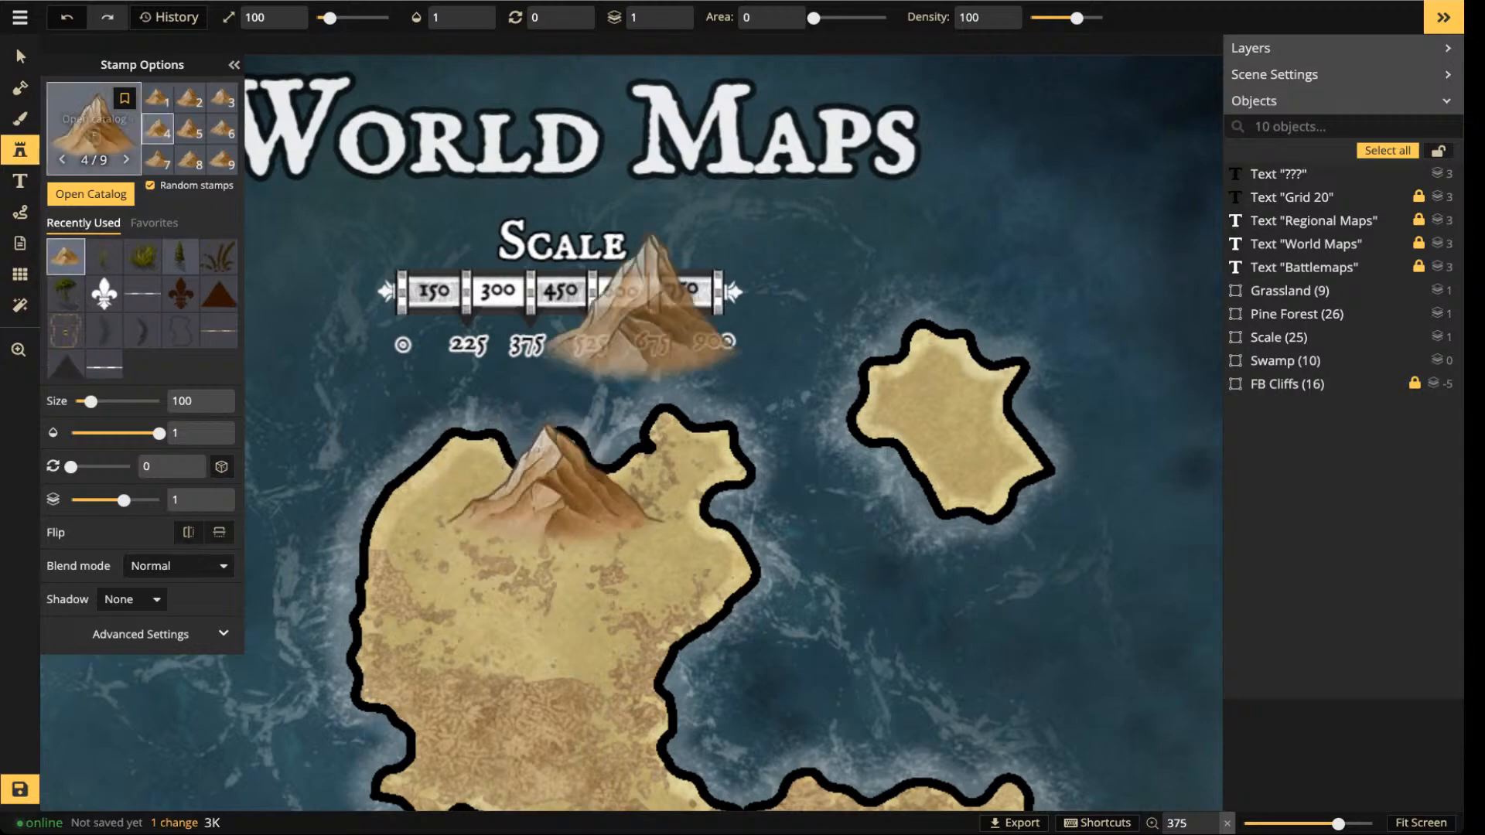
- Place a green tree stamp from Fantasy World at the mountain's lower-left foot and select it
{"action": "left_click", "coordinate": [90, 193]}
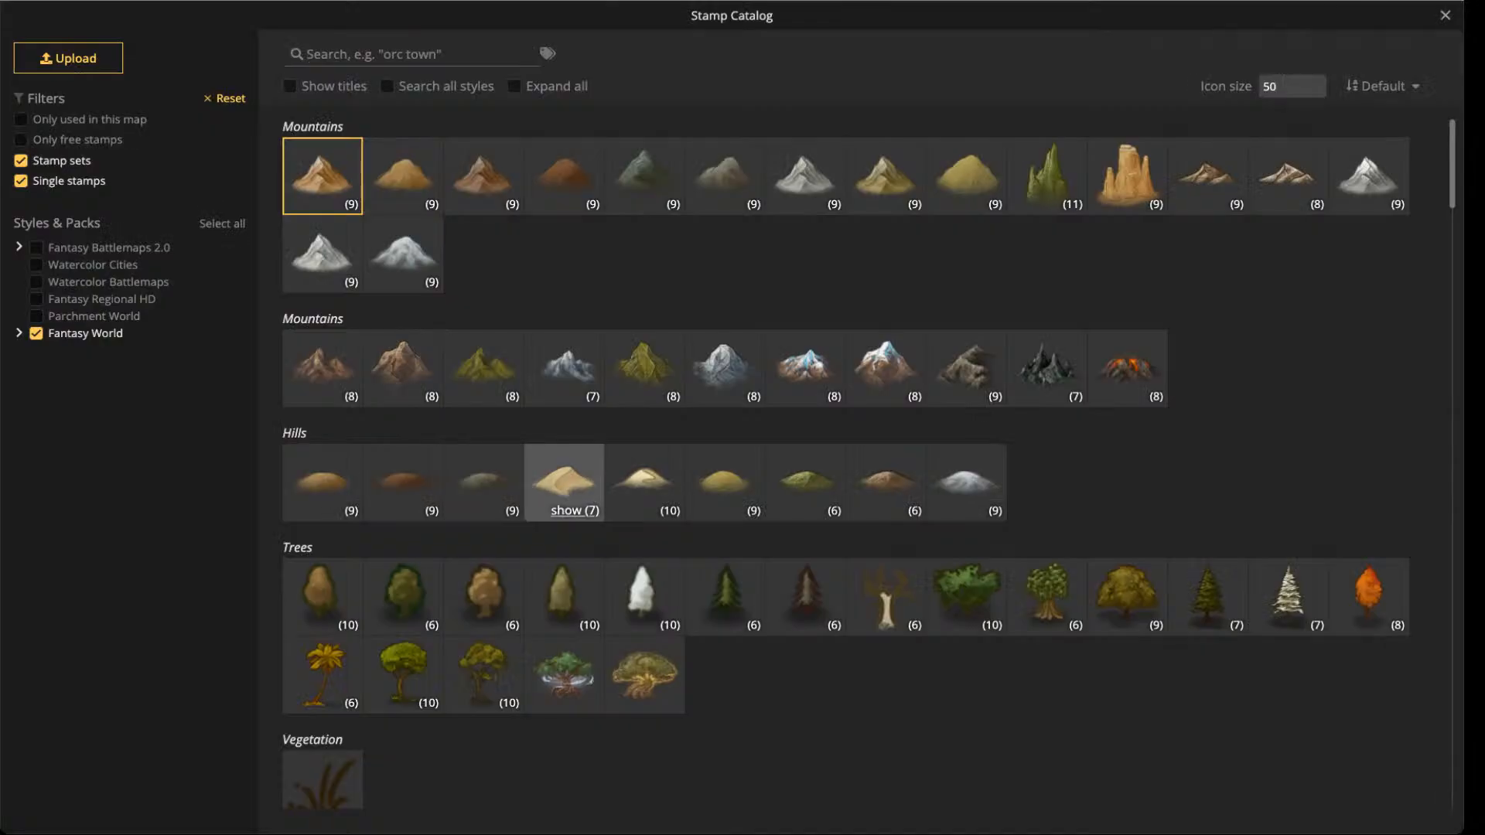
{"action": "left_click", "coordinate": [563, 592]}
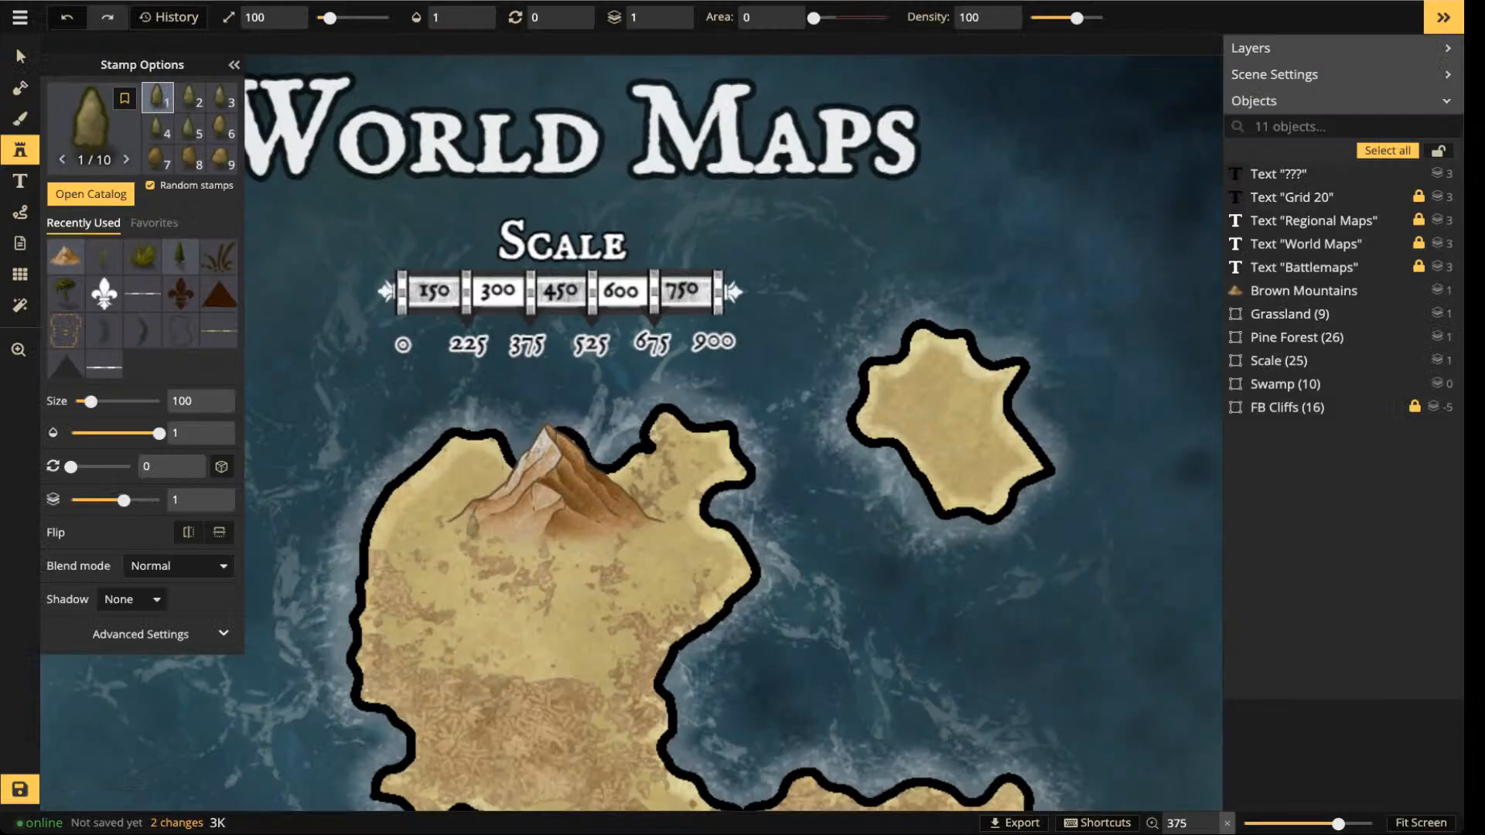
{"action": "left_click", "coordinate": [472, 526]}
{"action": "key", "text": "v"}
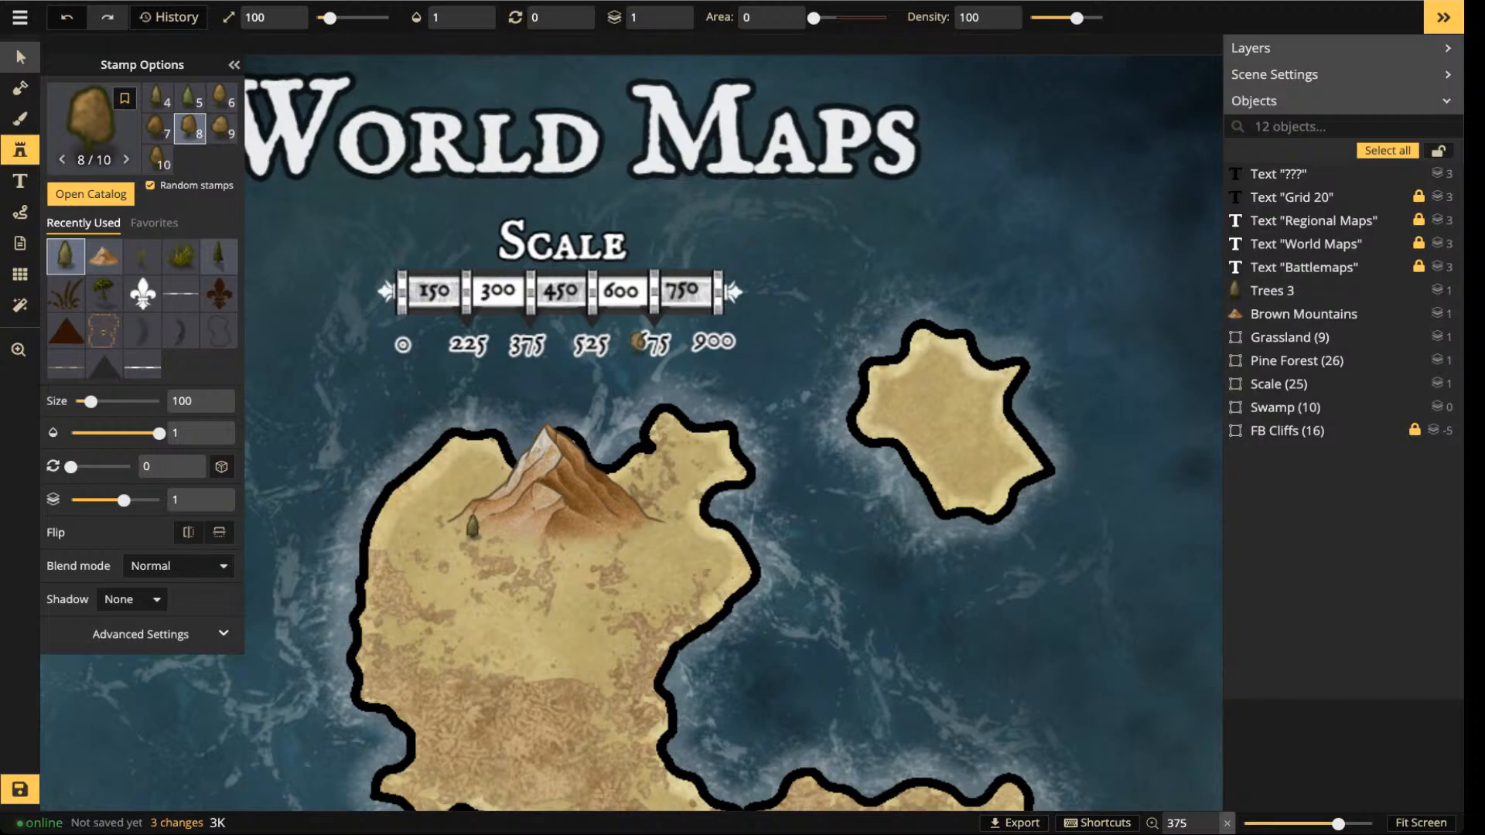
{"action": "left_click", "coordinate": [474, 528]}
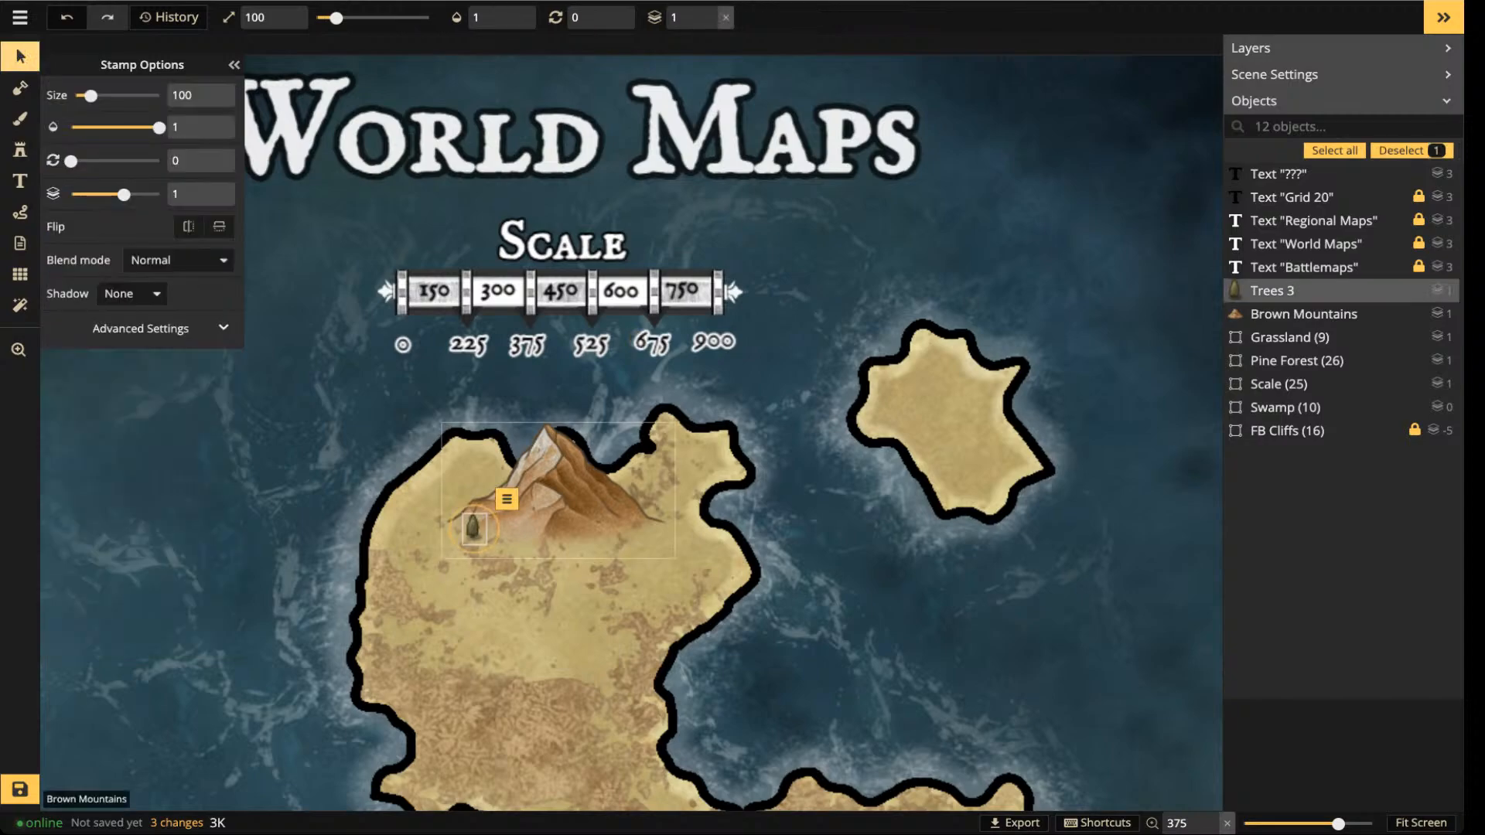
- Try the tree stamp at sizes 10, 20 and 50, and delete it
{"action": "scroll", "coordinate": [472, 526], "scroll_direction": "up", "scroll_amount": 5}
{"action": "key", "text": "BackSpace"}
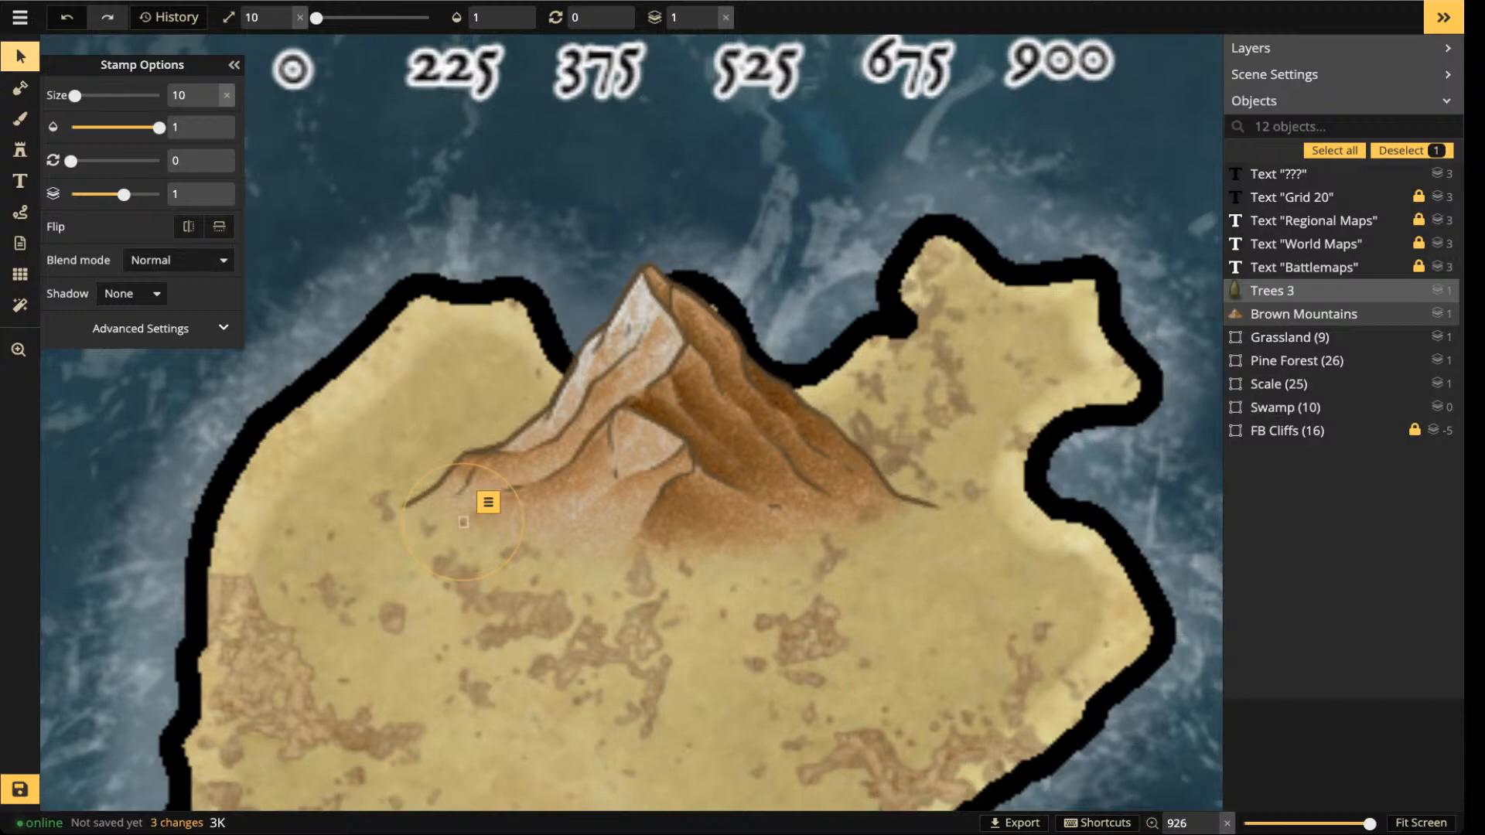
{"action": "key", "text": "BackSpace"}
{"action": "key", "text": "BackSpace"}
{"action": "type", "text": "20"}
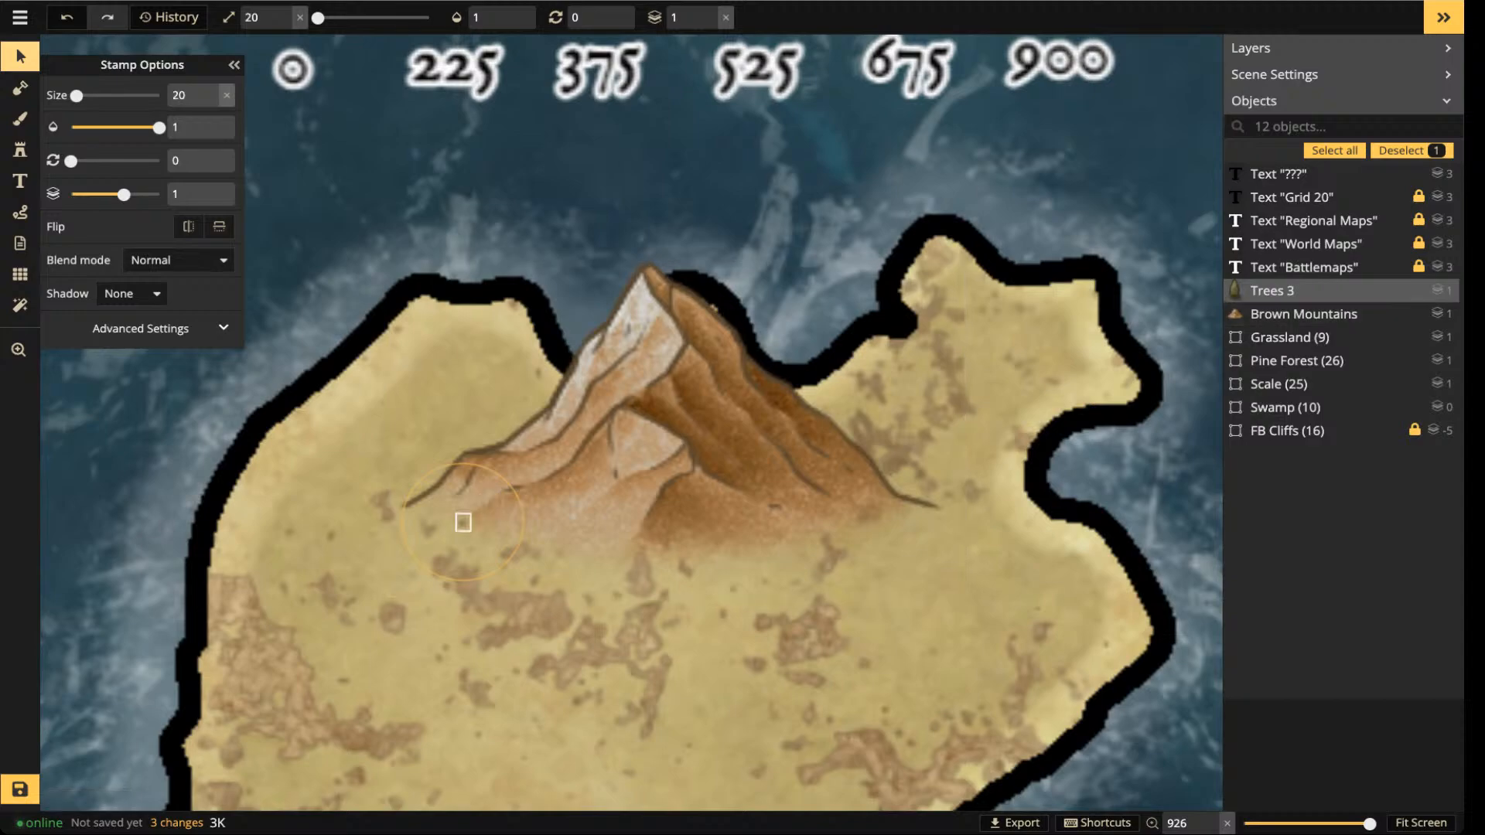
{"action": "key", "text": "BackSpace"}
{"action": "key", "text": "BackSpace"}
{"action": "type", "text": "50"}
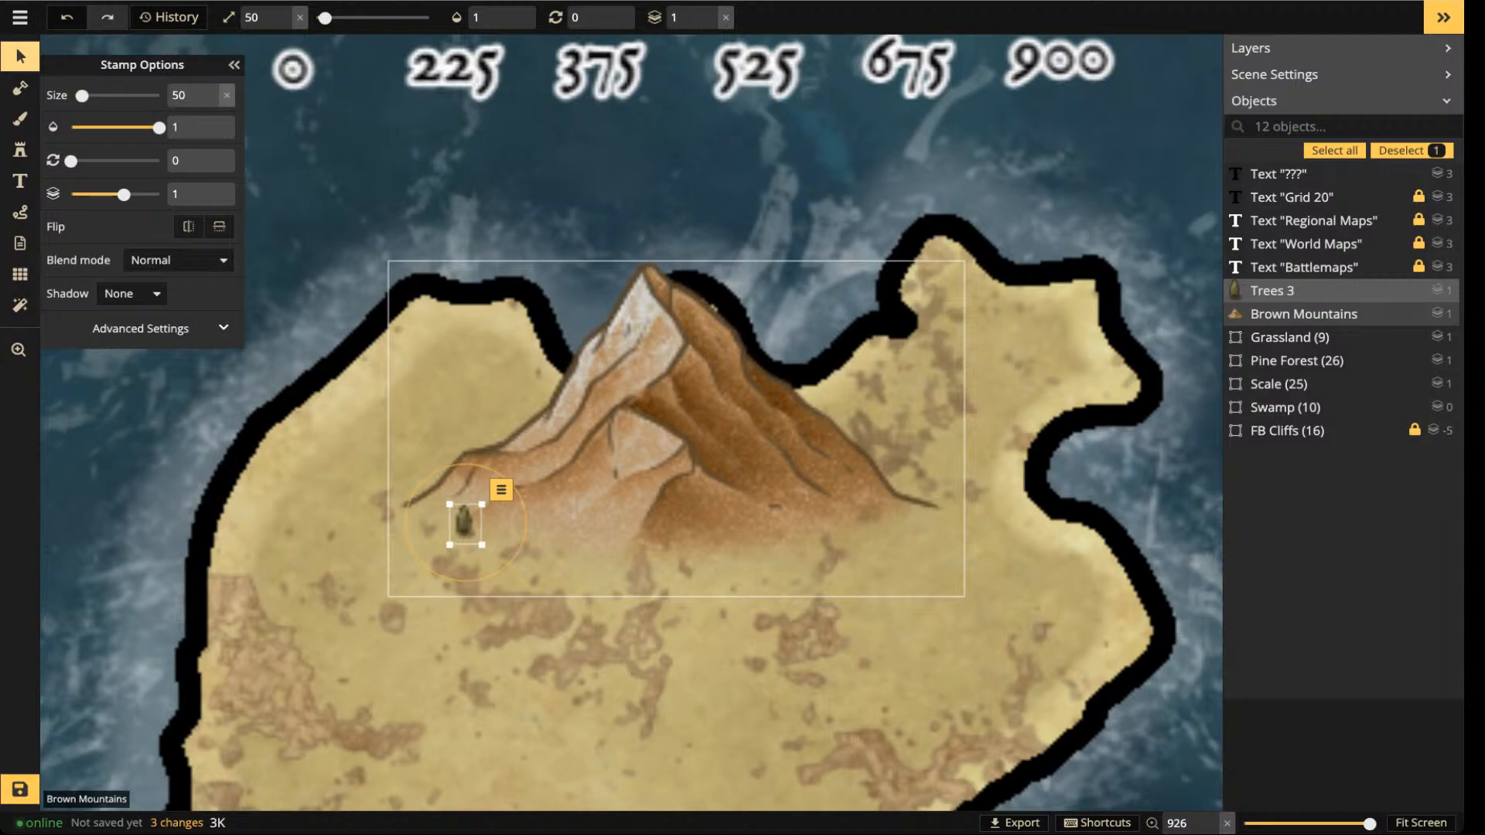
{"action": "key", "text": "Delete"}
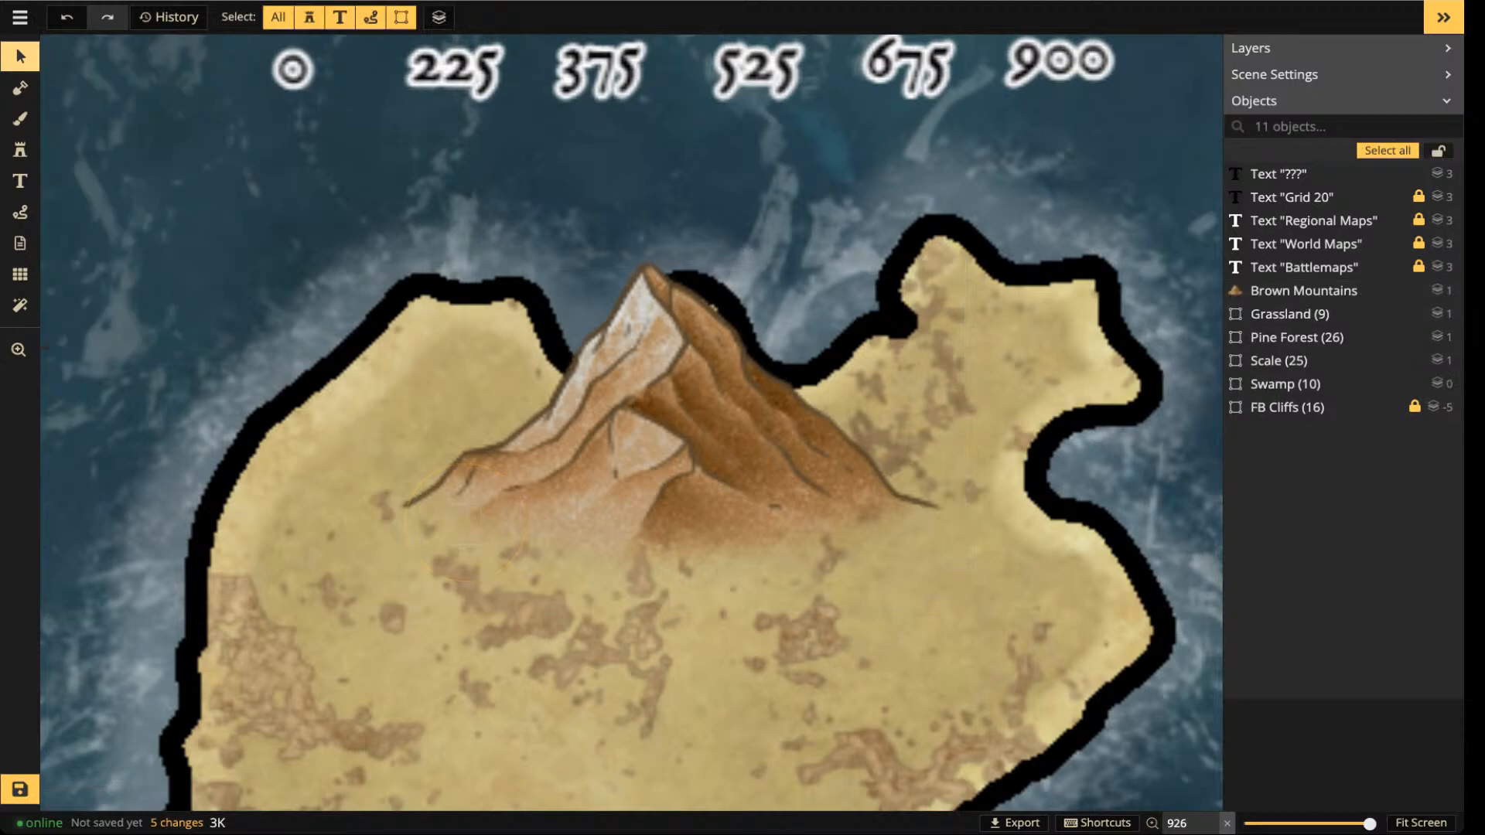
- Select the mountain stamp and shift it around the northern end of the landmass
{"action": "left_click", "coordinate": [675, 428]}
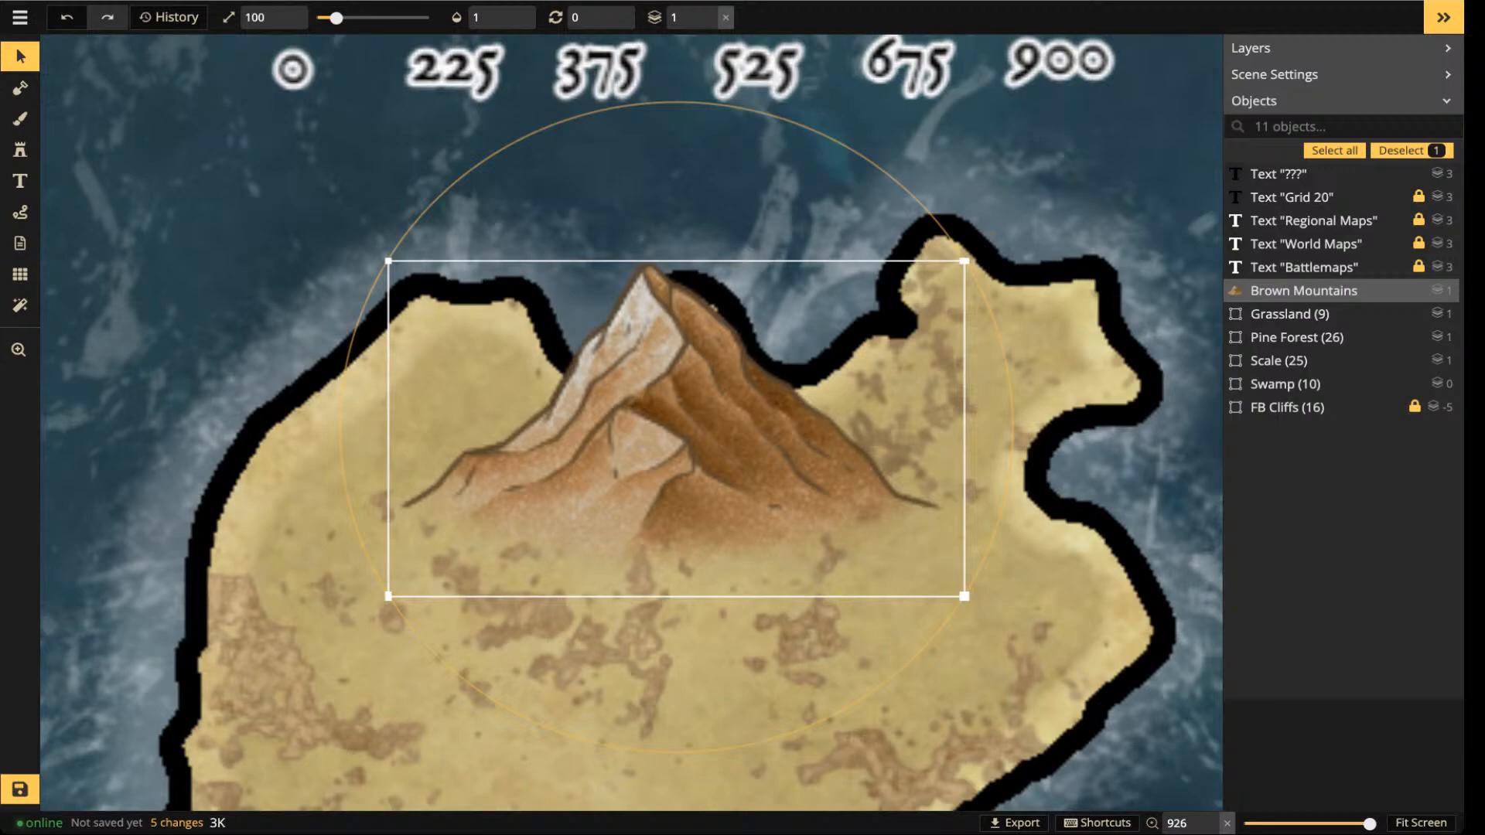
{"action": "left_click_drag", "start_coordinate": [675, 429], "coordinate": [724, 400]}
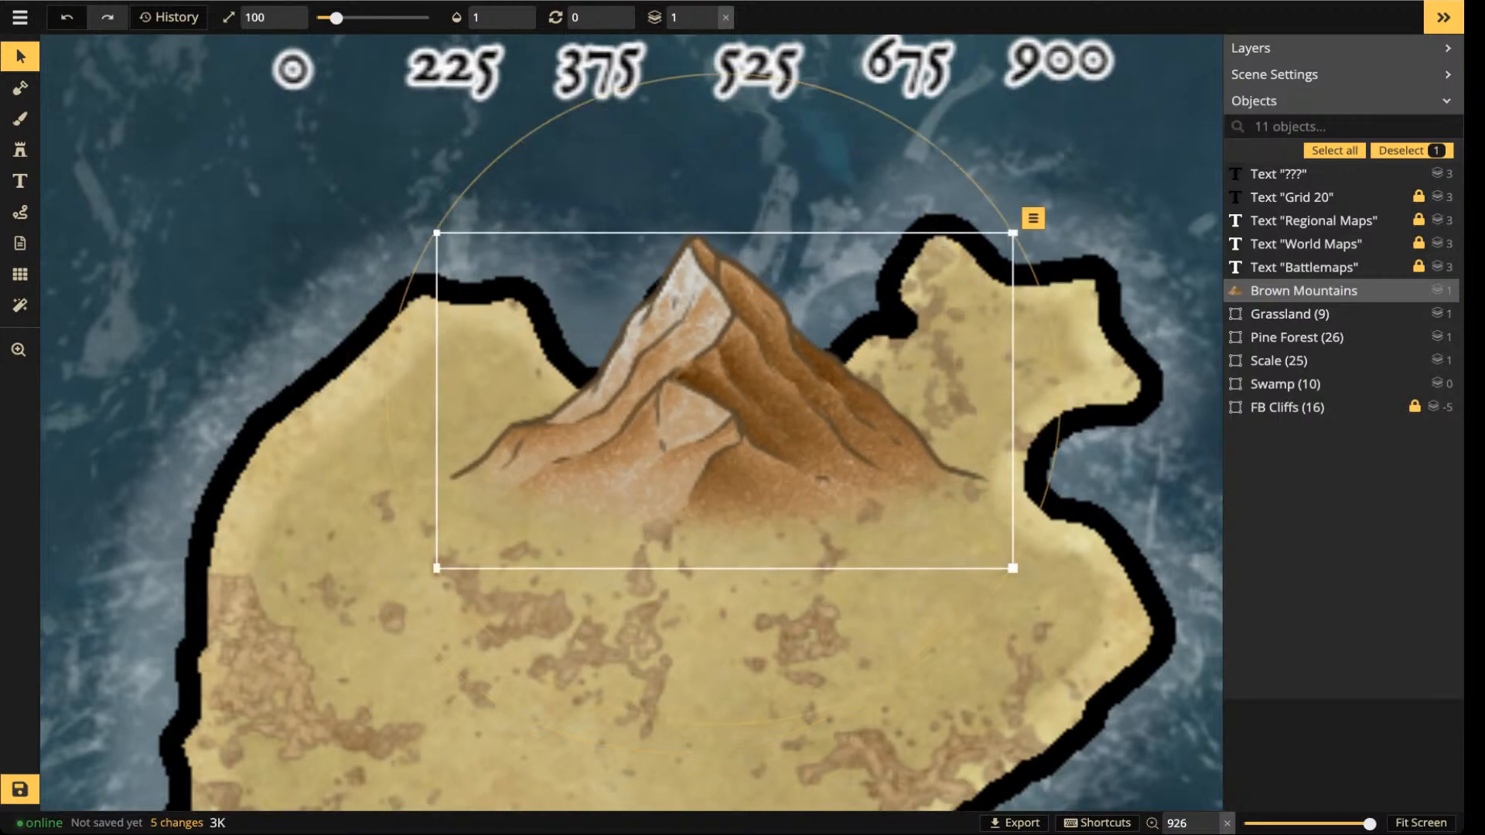
{"action": "scroll", "coordinate": [668, 360], "scroll_direction": "down", "scroll_amount": 2}
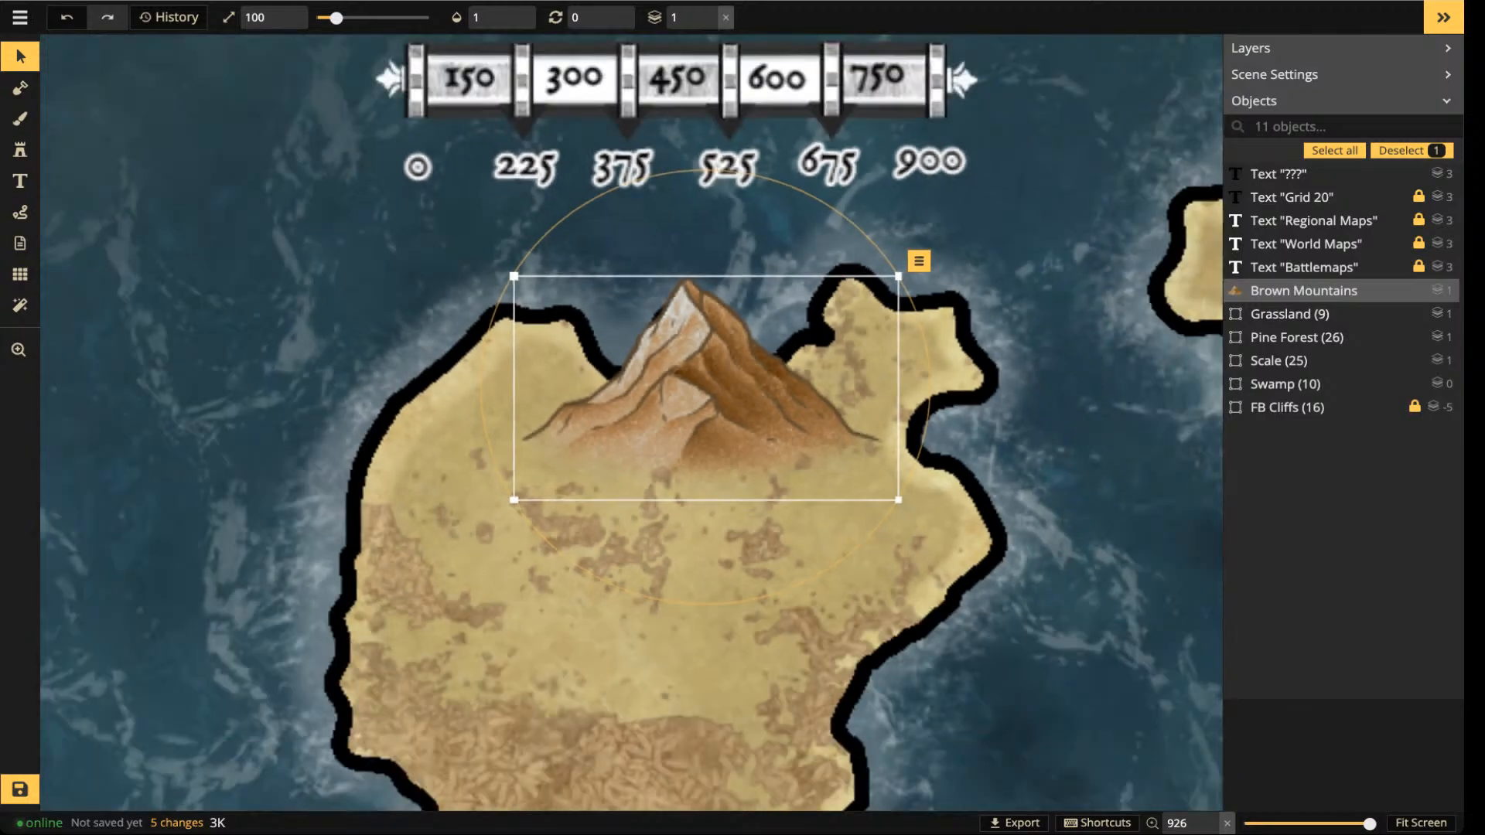
{"action": "left_click_drag", "start_coordinate": [668, 360], "coordinate": [638, 411]}
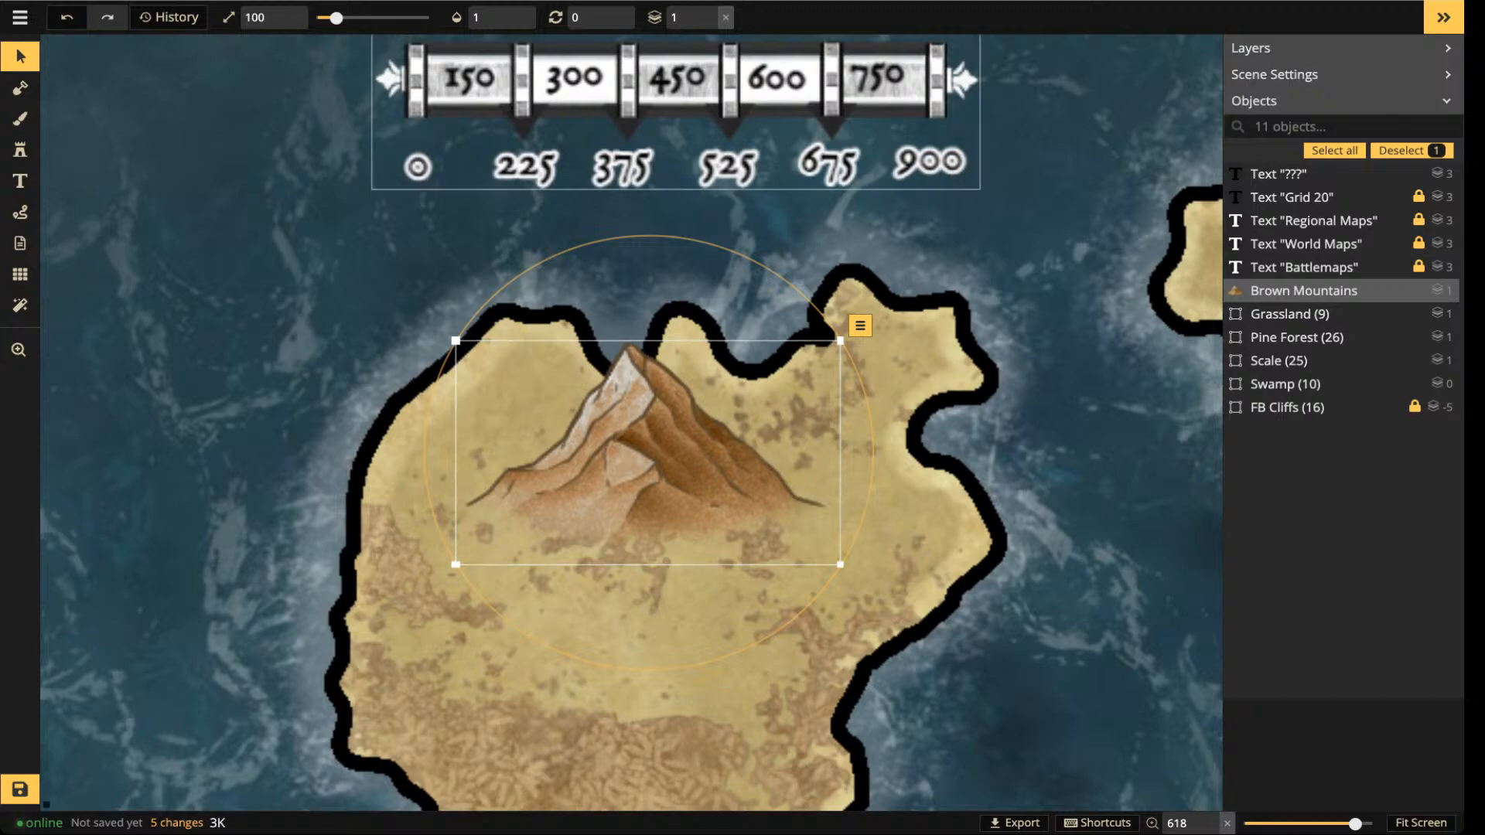
{"action": "left_click_drag", "start_coordinate": [648, 452], "coordinate": [532, 353]}
- Reduce the mountain stamp to size 60 and 50, and move it to the landmass's northeastern coast
{"action": "scroll", "coordinate": [619, 344], "scroll_direction": "down", "scroll_amount": 3}
{"action": "scroll", "coordinate": [611, 611], "scroll_direction": "up", "scroll_amount": 3}
{"action": "scroll", "coordinate": [631, 603], "scroll_direction": "up", "scroll_amount": 2}
{"action": "scroll", "coordinate": [658, 610], "scroll_direction": "down", "scroll_amount": 2}
{"action": "scroll", "coordinate": [659, 609], "scroll_direction": "down", "scroll_amount": 3}
{"action": "scroll", "coordinate": [557, 337], "scroll_direction": "down", "scroll_amount": 1}
{"action": "scroll", "coordinate": [553, 340], "scroll_direction": "down", "scroll_amount": 1}
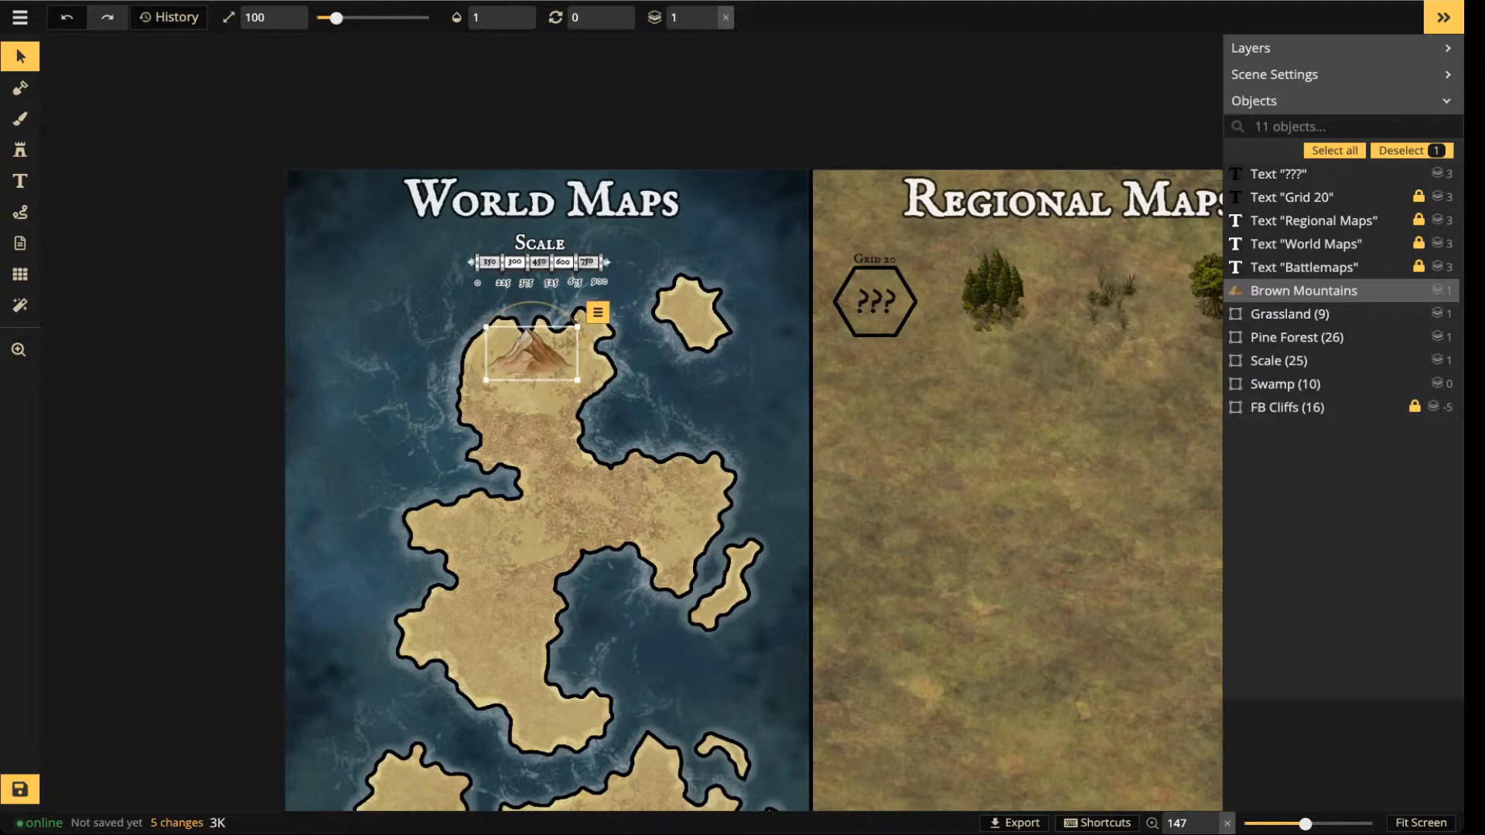
{"action": "scroll", "coordinate": [531, 368], "scroll_direction": "up", "scroll_amount": 4}
{"action": "scroll", "coordinate": [531, 353], "scroll_direction": "down", "scroll_amount": 4}
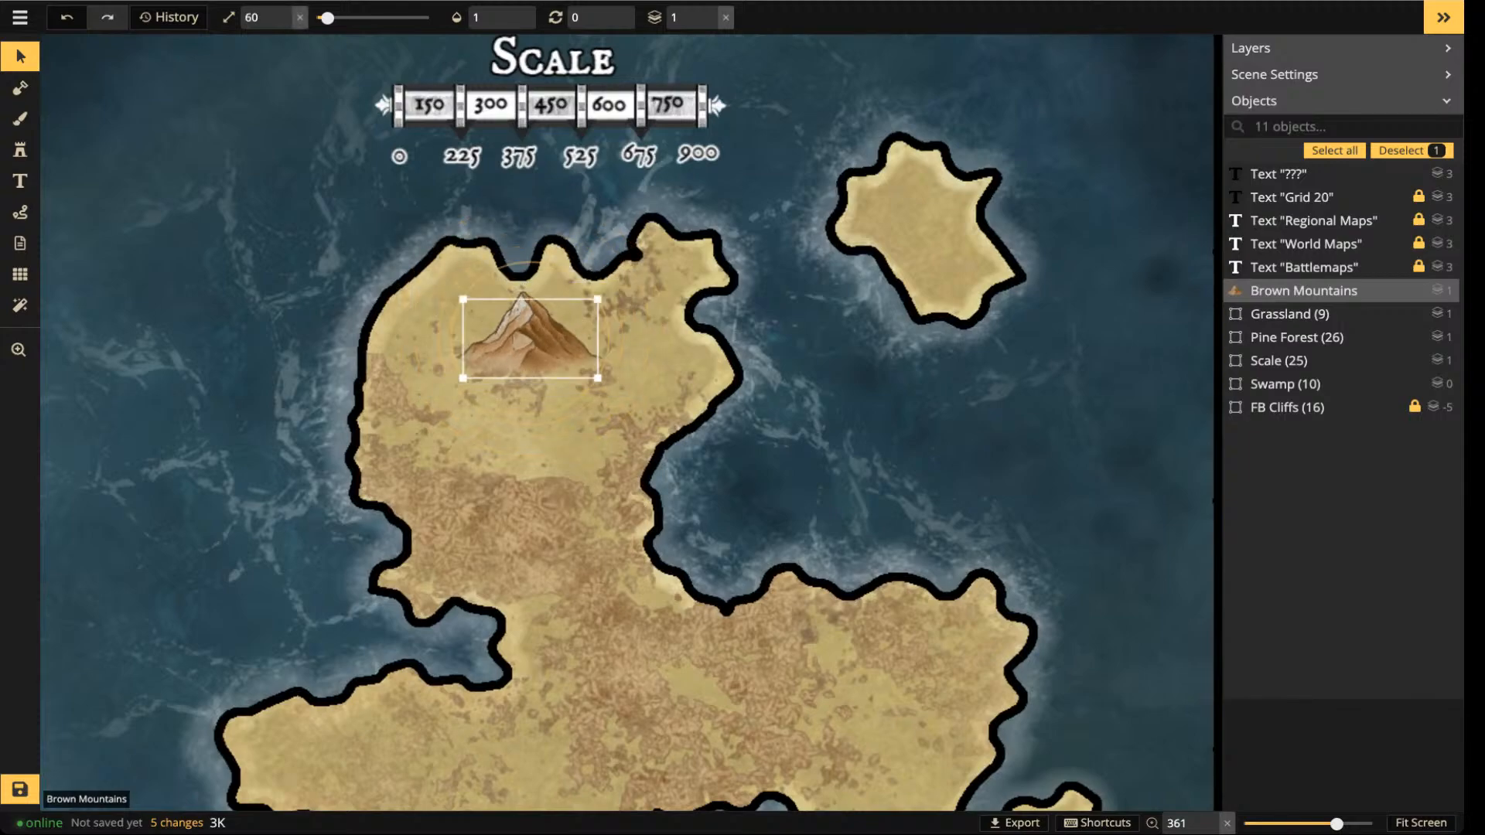
{"action": "scroll", "coordinate": [530, 340], "scroll_direction": "down", "scroll_amount": 1}
{"action": "left_click_drag", "start_coordinate": [531, 341], "coordinate": [667, 353]}
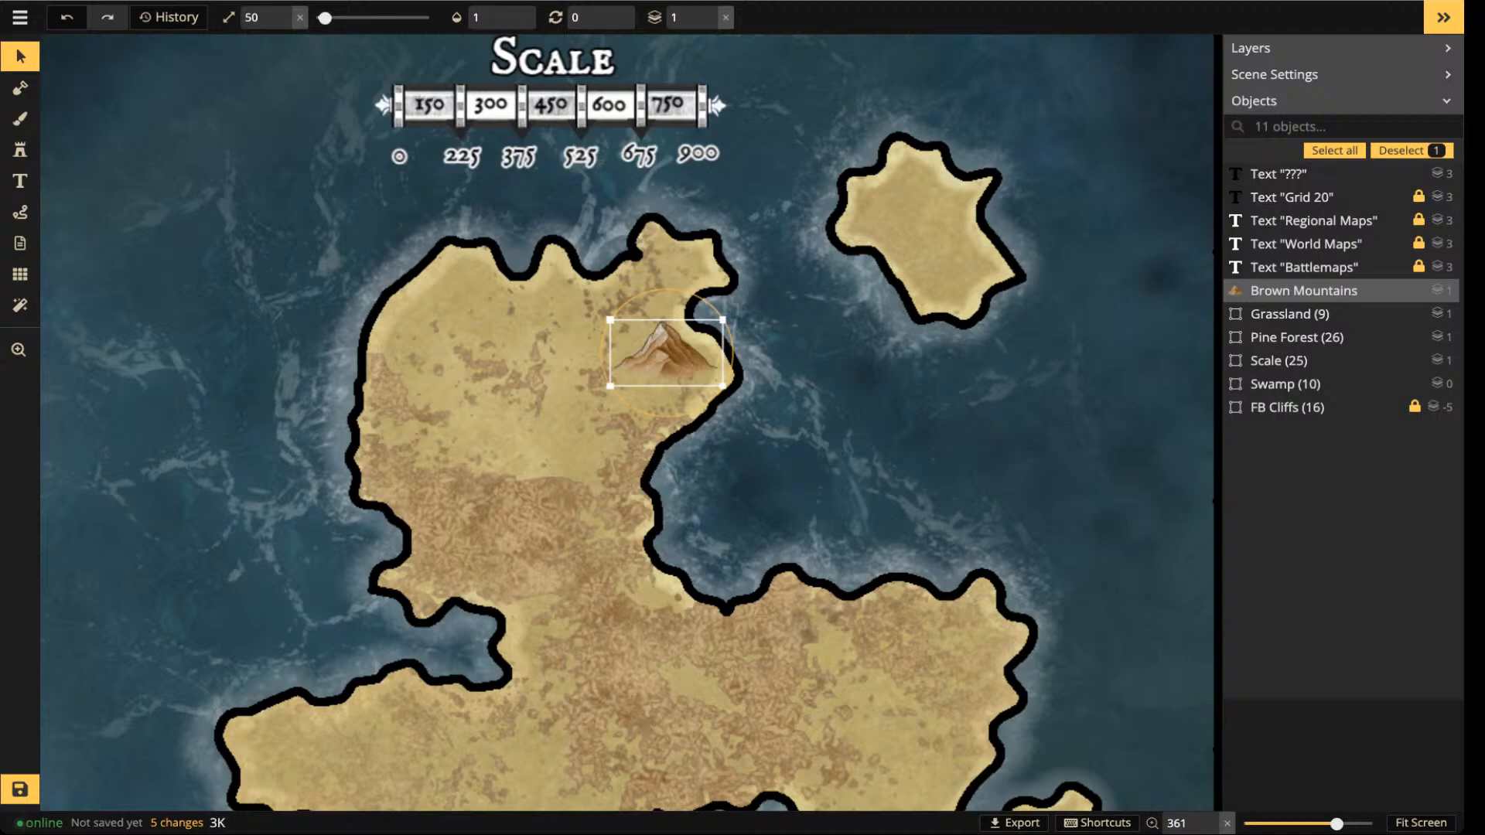
- Try the mountain stamp at size 40 on the landmass's northwestern tip and delete it
{"action": "scroll", "coordinate": [667, 353], "scroll_direction": "down", "scroll_amount": 2}
{"action": "left_click_drag", "start_coordinate": [666, 353], "coordinate": [464, 266]}
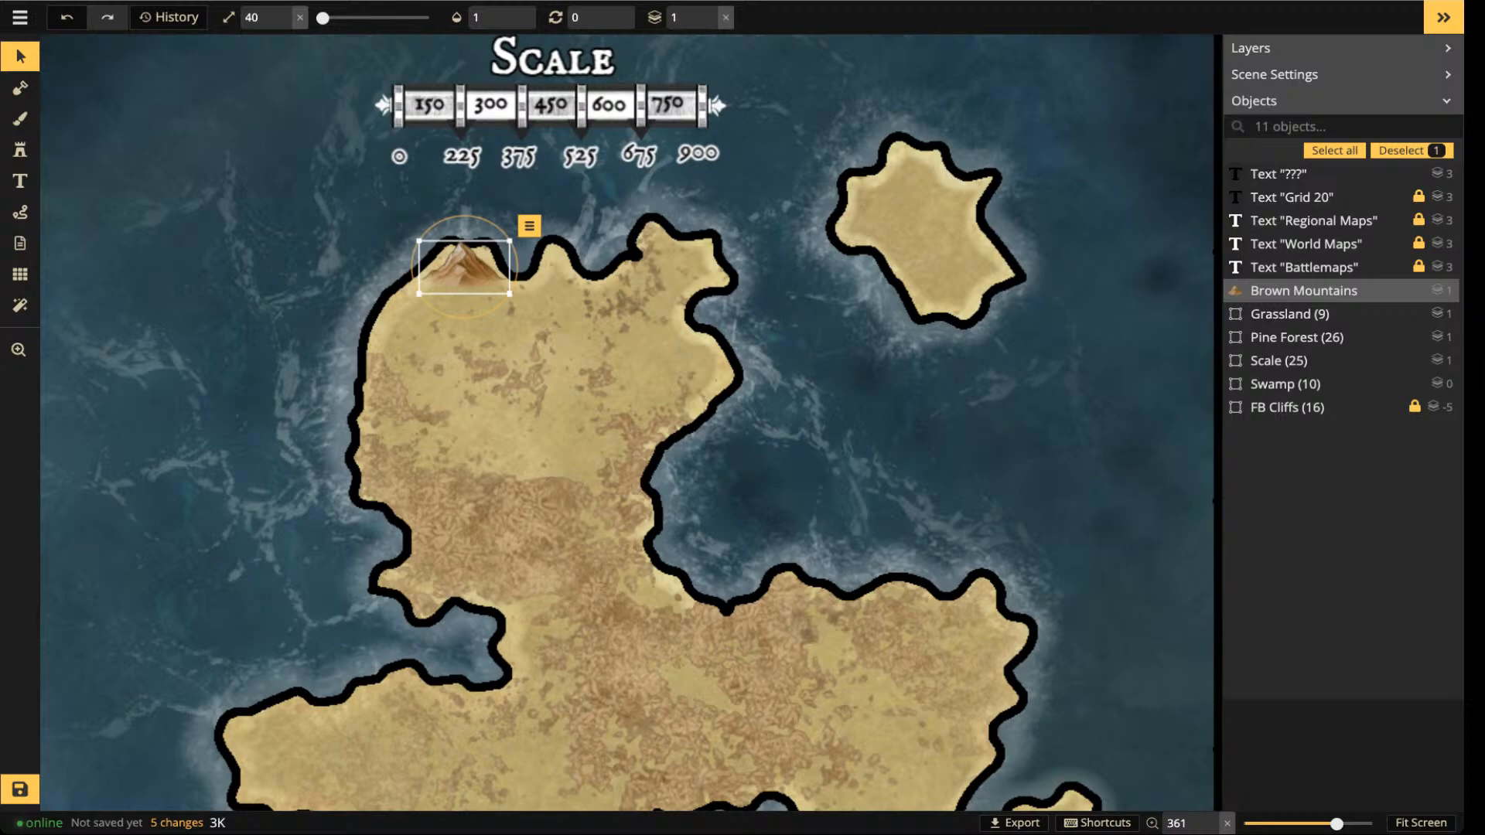
{"action": "key", "text": "Delete"}
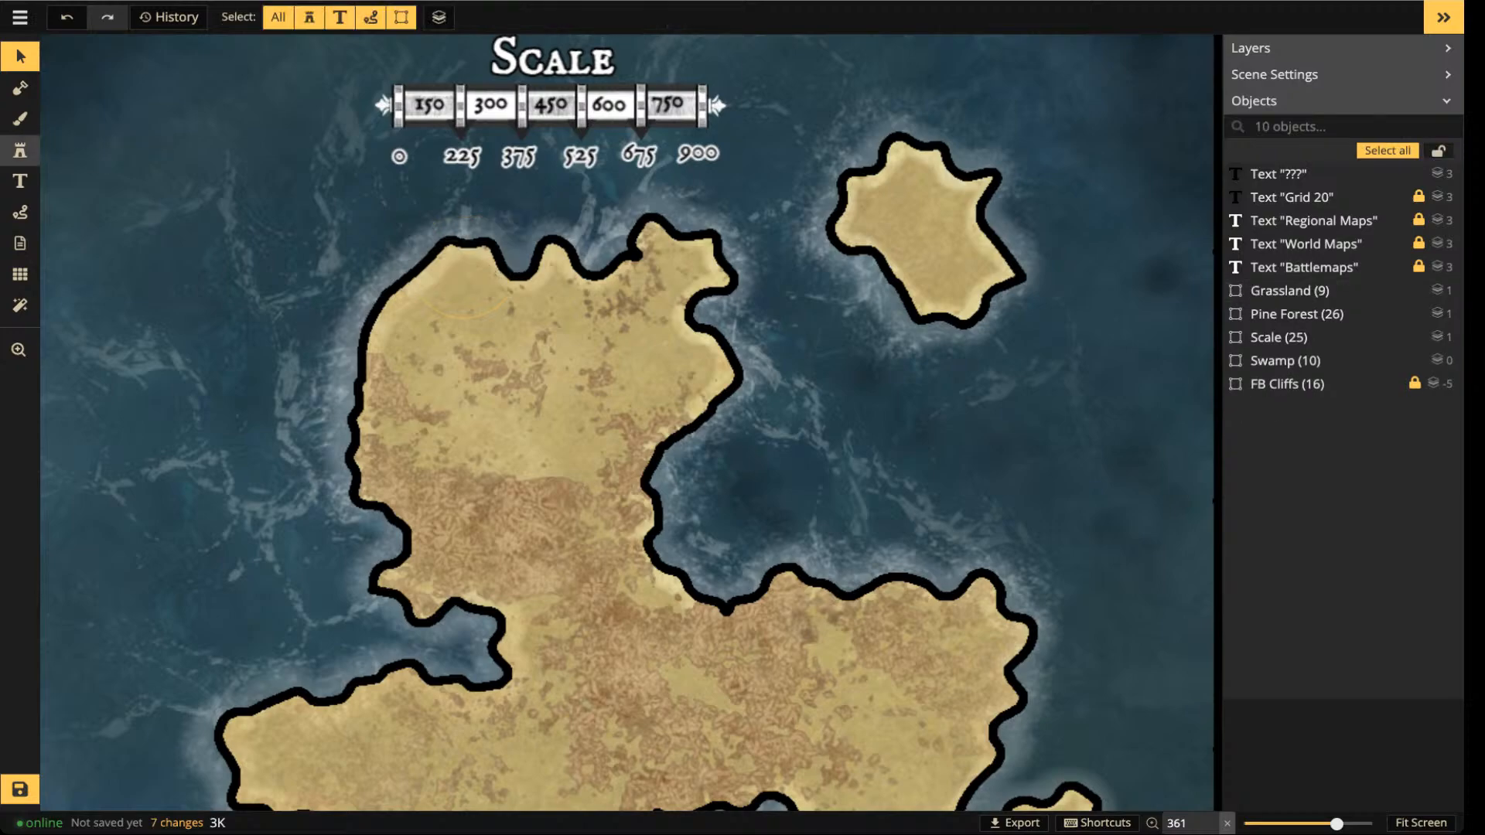
- Paint a range of brown mountain stamps at size 40 down the western side of the landmass's northern end
{"action": "left_click", "coordinate": [20, 150]}
{"action": "mouse_move", "coordinate": [464, 267]}
{"action": "left_mouse_down"}
{"action": "mouse_move", "coordinate": [410, 329]}
{"action": "mouse_move", "coordinate": [399, 402]}
{"action": "mouse_move", "coordinate": [441, 483]}
{"action": "mouse_move", "coordinate": [542, 569]}
{"action": "mouse_move", "coordinate": [597, 659]}
{"action": "left_mouse_up"}
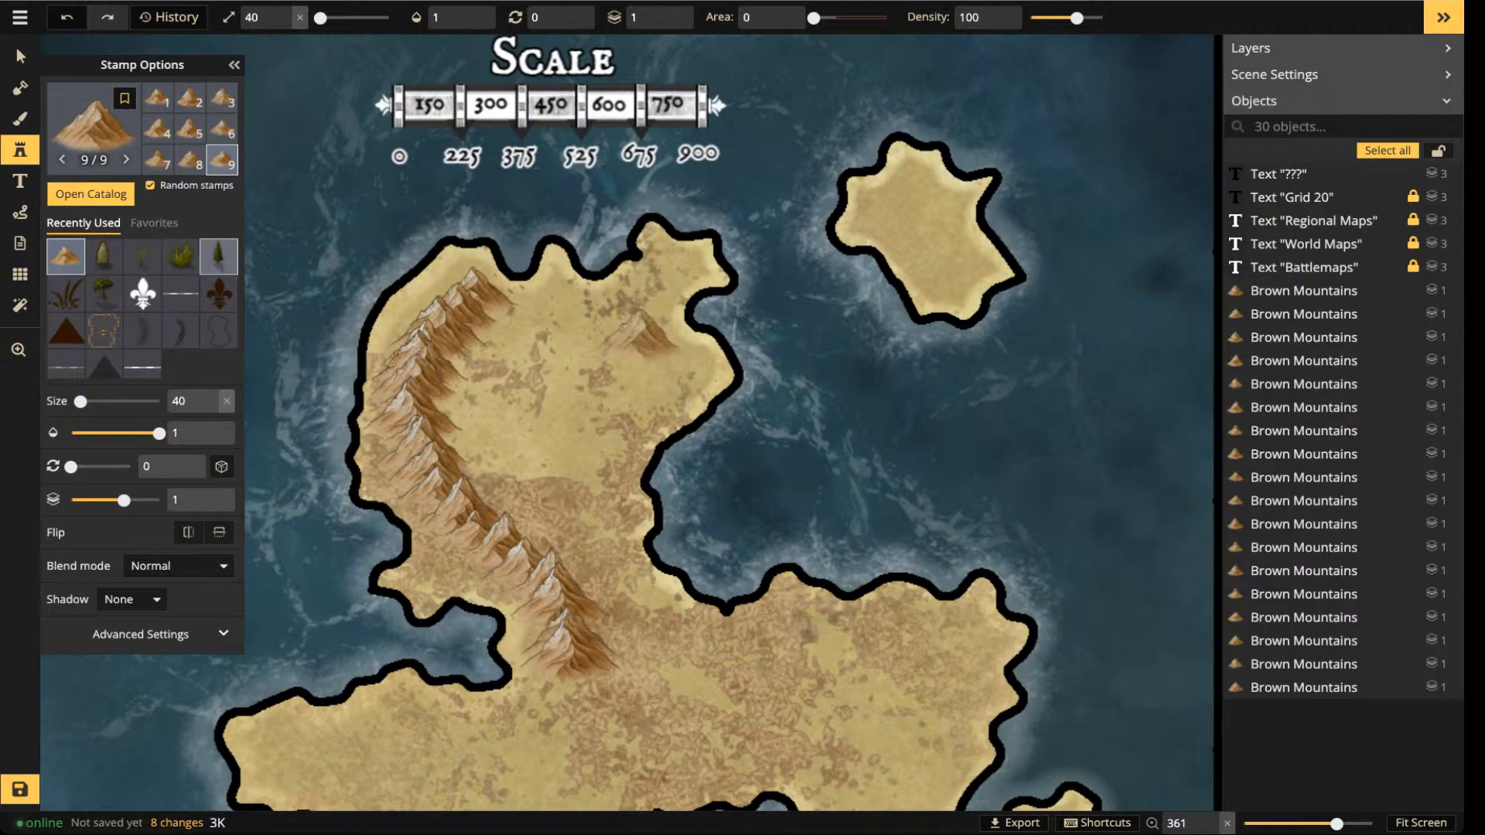
- Paint a dense forest of Trees 3 stamps at size 40 along the mountain range's eastern foot, replacing a single trial tree
{"action": "left_click", "coordinate": [104, 256]}
{"action": "scroll", "coordinate": [453, 340], "scroll_direction": "up", "scroll_amount": 9}
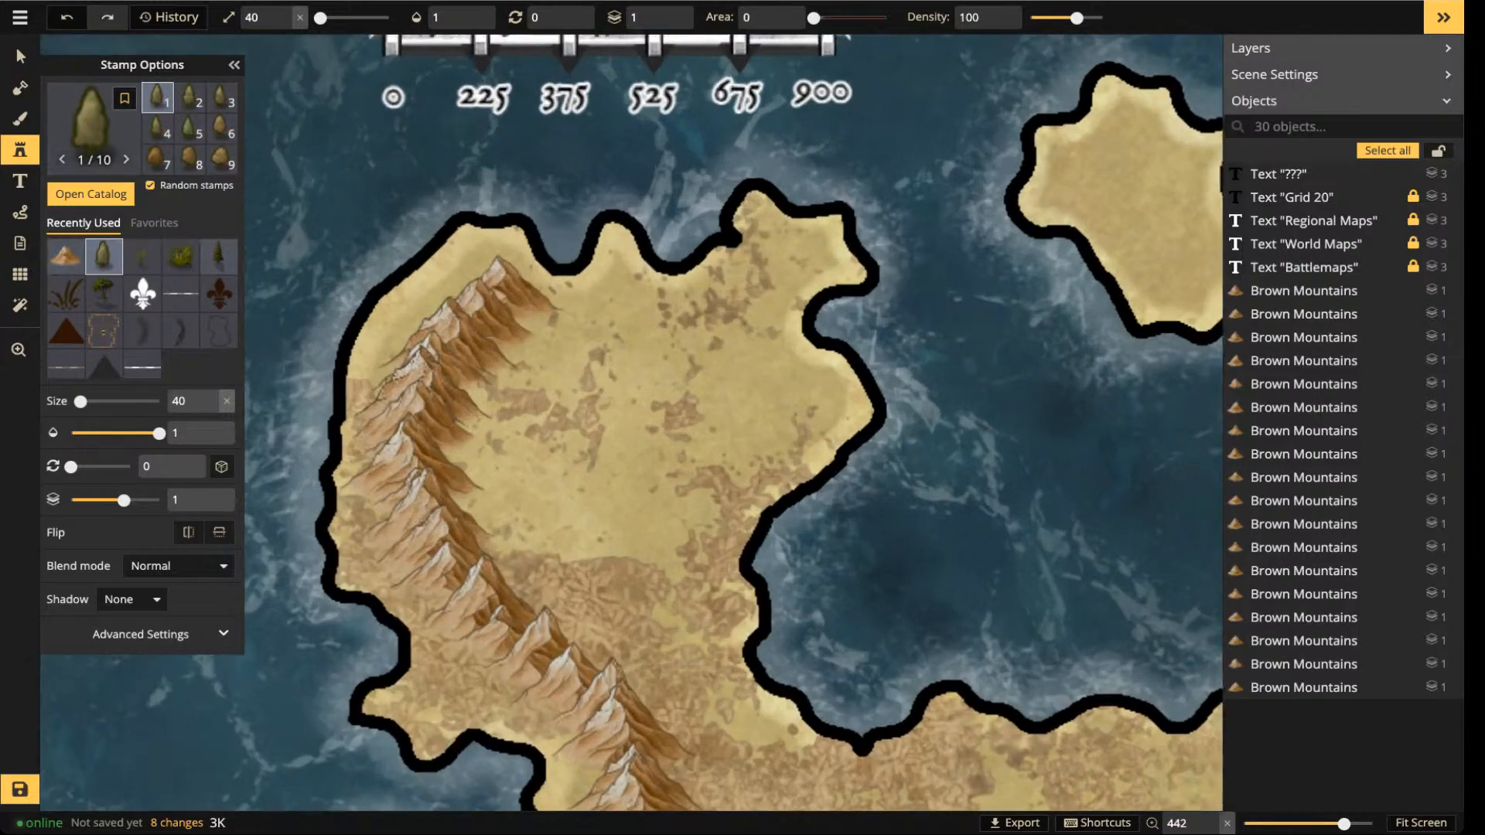
{"action": "scroll", "coordinate": [532, 325], "scroll_direction": "up", "scroll_amount": 1}
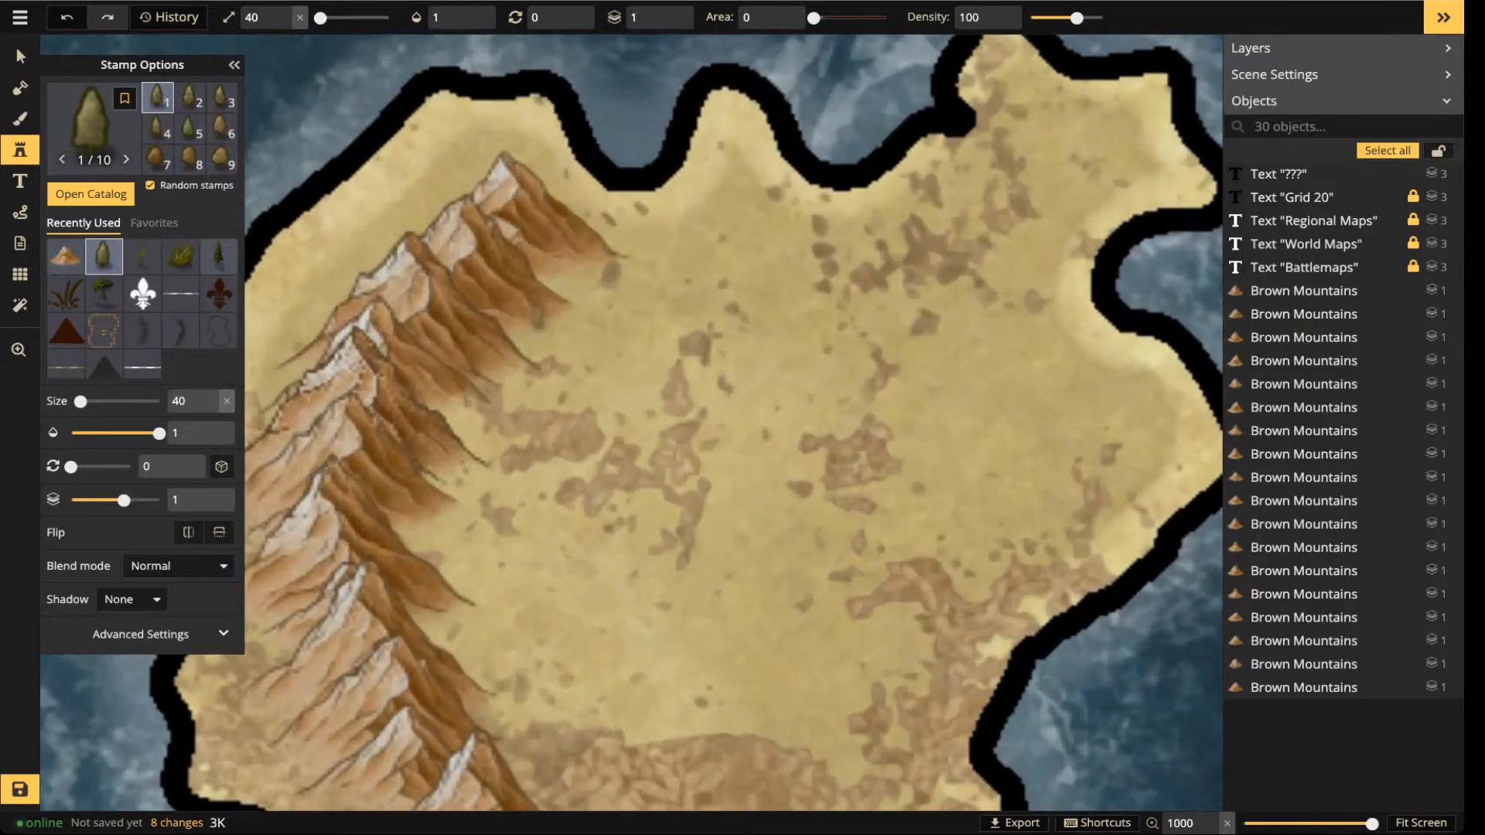
{"action": "left_click", "coordinate": [534, 319]}
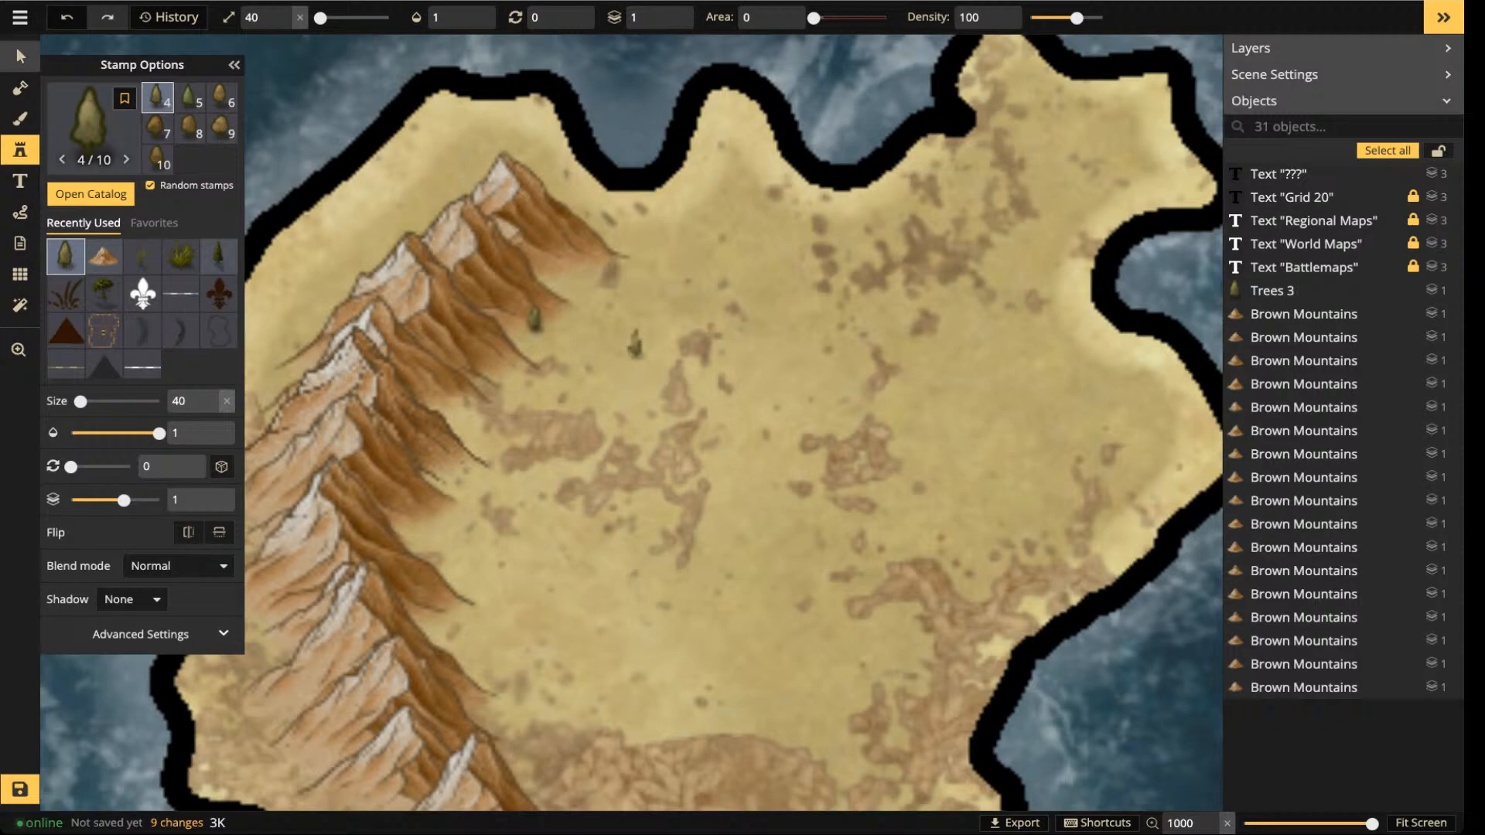
{"action": "left_click", "coordinate": [20, 56]}
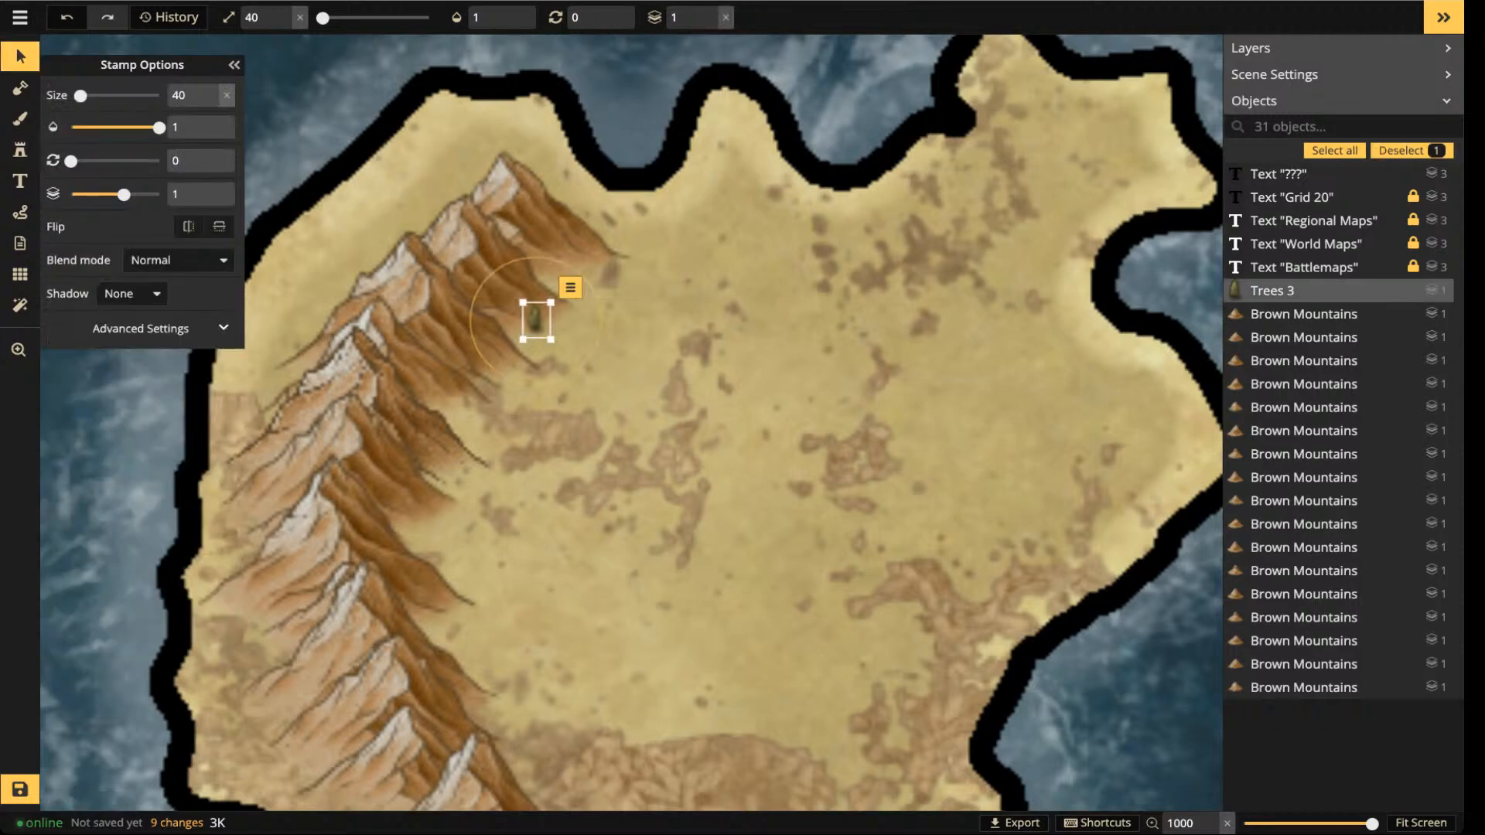
{"action": "key", "text": "Delete"}
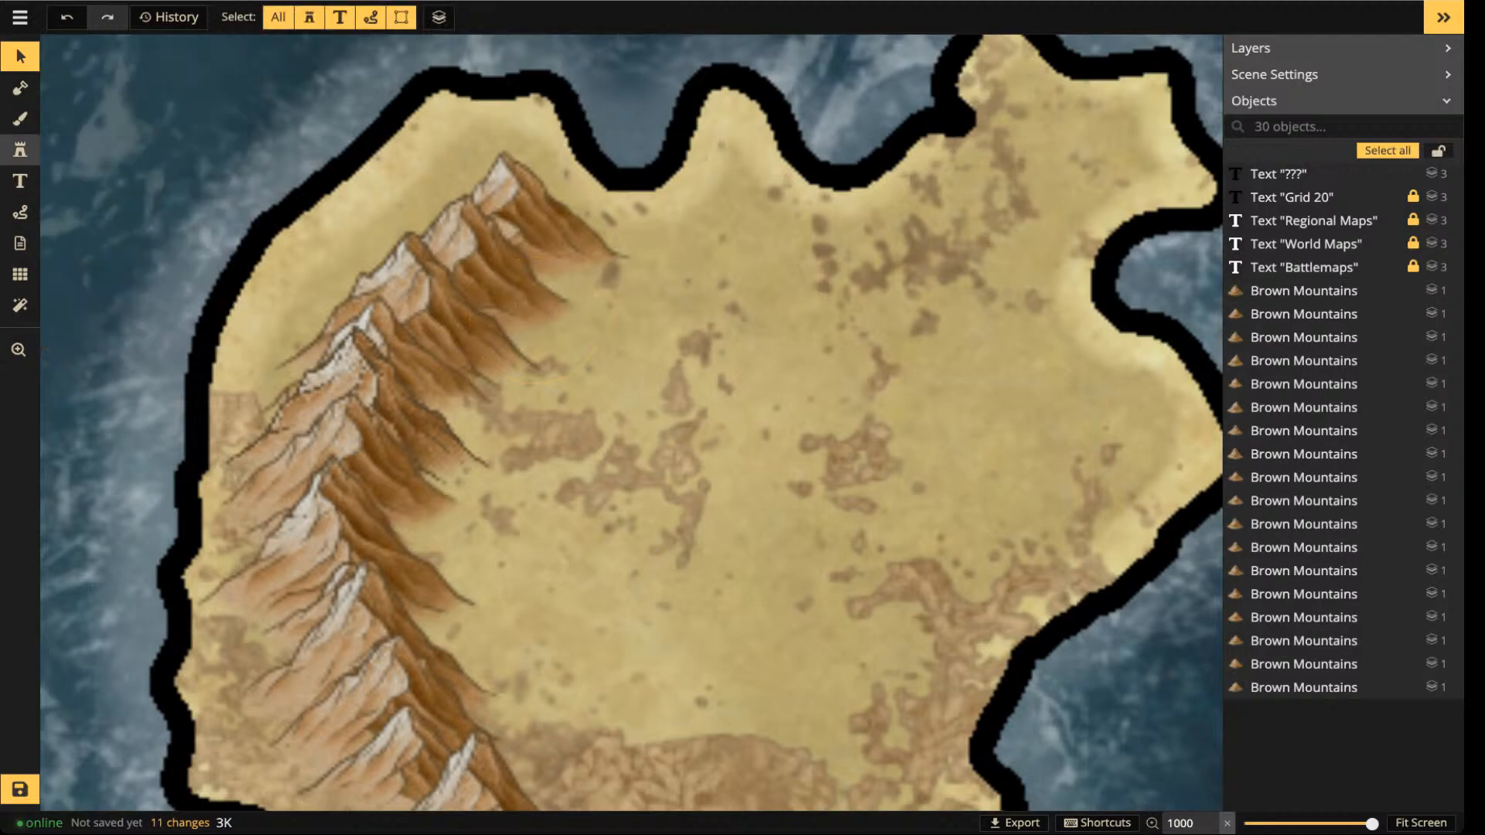
{"action": "left_click", "coordinate": [20, 149]}
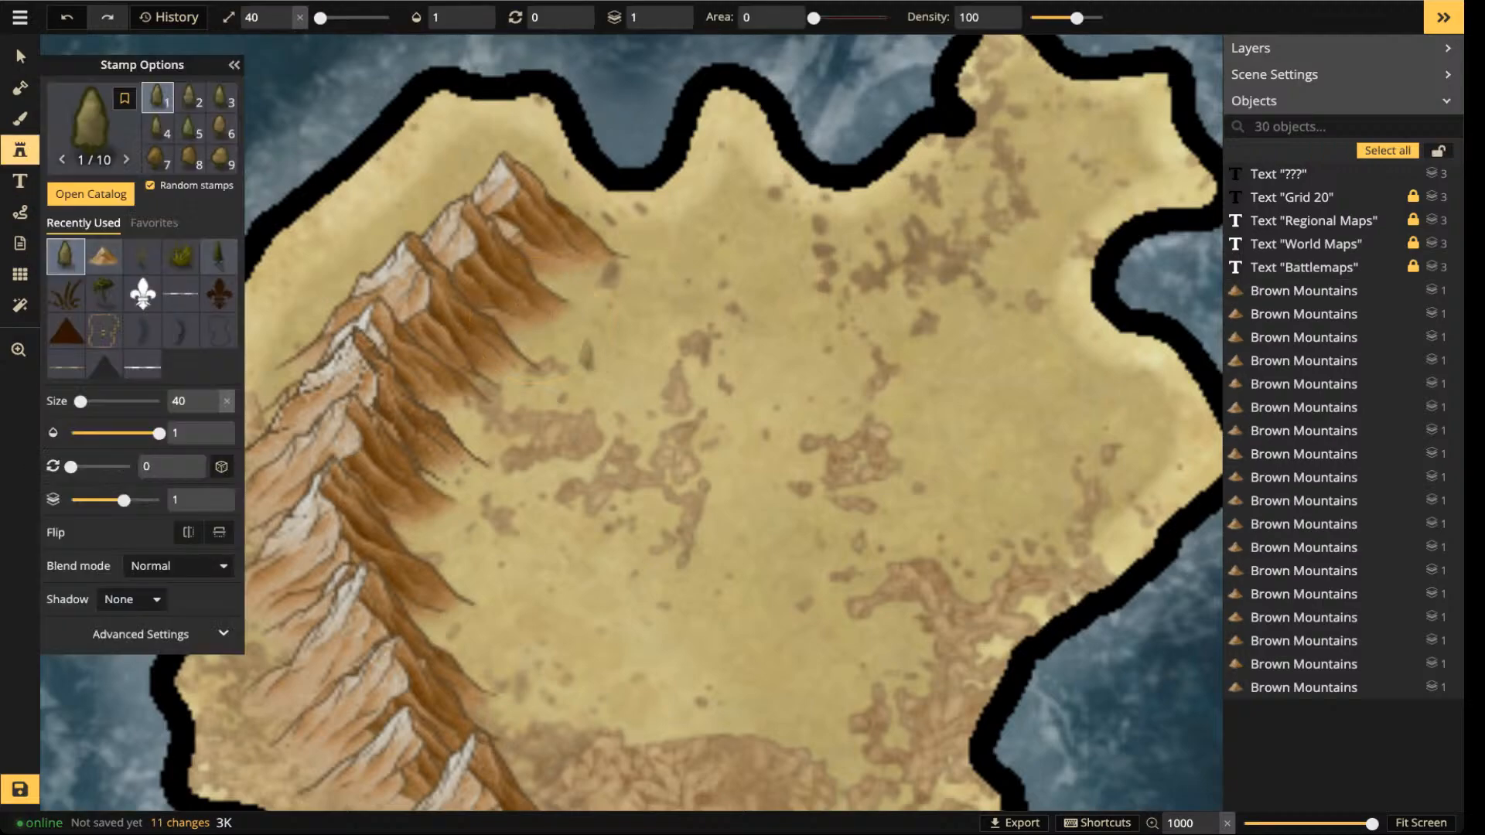
{"action": "mouse_move", "coordinate": [533, 326]}
{"action": "left_mouse_down"}
{"action": "mouse_move", "coordinate": [580, 322]}
{"action": "mouse_move", "coordinate": [491, 332]}
{"action": "mouse_move", "coordinate": [568, 306]}
{"action": "mouse_move", "coordinate": [595, 271]}
{"action": "mouse_move", "coordinate": [533, 267]}
{"action": "mouse_move", "coordinate": [611, 298]}
{"action": "mouse_move", "coordinate": [507, 310]}
{"action": "mouse_move", "coordinate": [541, 345]}
{"action": "mouse_move", "coordinate": [456, 360]}
{"action": "mouse_move", "coordinate": [471, 371]}
{"action": "mouse_move", "coordinate": [457, 406]}
{"action": "mouse_move", "coordinate": [495, 410]}
{"action": "mouse_move", "coordinate": [441, 456]}
{"action": "mouse_move", "coordinate": [464, 480]}
{"action": "mouse_move", "coordinate": [456, 495]}
{"action": "mouse_move", "coordinate": [410, 522]}
{"action": "mouse_move", "coordinate": [503, 595]}
{"action": "mouse_move", "coordinate": [414, 619]}
{"action": "mouse_move", "coordinate": [403, 530]}
{"action": "mouse_move", "coordinate": [371, 545]}
{"action": "mouse_move", "coordinate": [498, 542]}
{"action": "mouse_move", "coordinate": [440, 503]}
{"action": "mouse_move", "coordinate": [537, 472]}
{"action": "mouse_move", "coordinate": [524, 549]}
{"action": "mouse_move", "coordinate": [540, 567]}
{"action": "mouse_move", "coordinate": [559, 398]}
{"action": "mouse_move", "coordinate": [611, 386]}
{"action": "mouse_move", "coordinate": [627, 348]}
{"action": "left_mouse_up"}
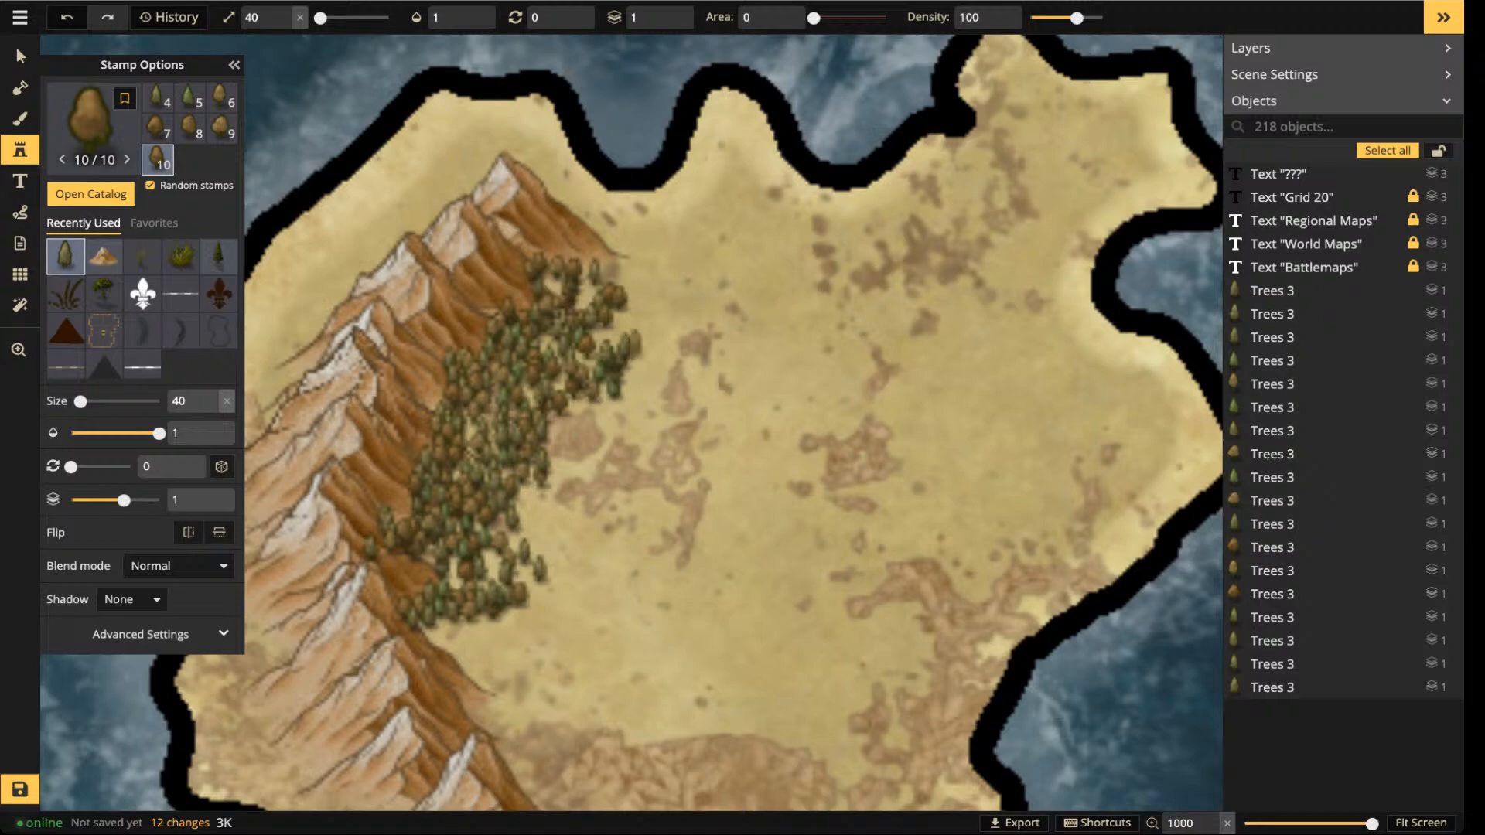
- Choose the round Markers 3 stamp with pointed corners from the Icons group of the stamp catalog
{"action": "left_click", "coordinate": [89, 116]}
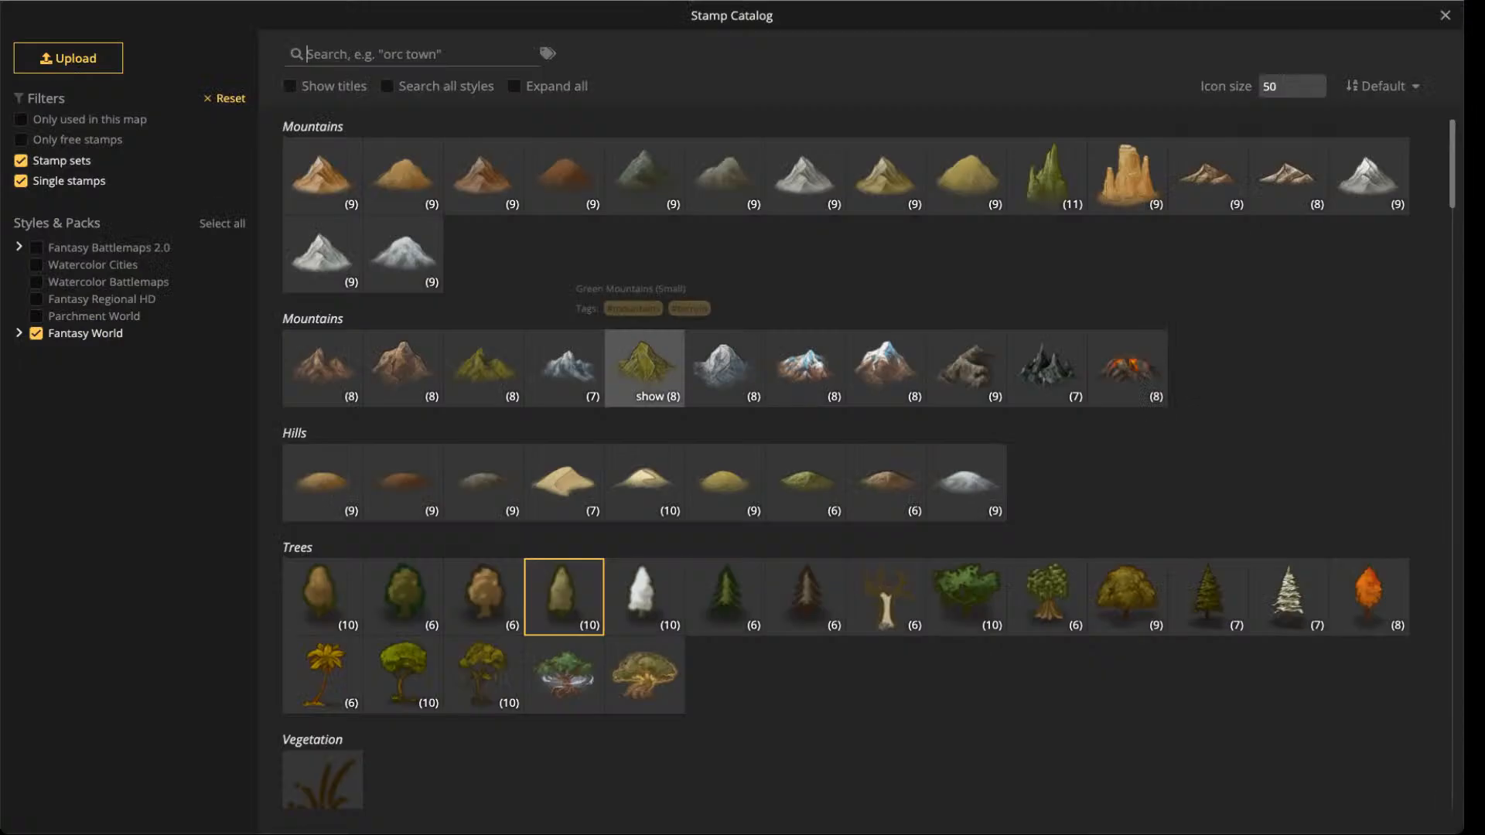
{"action": "scroll", "coordinate": [642, 479], "scroll_direction": "down", "scroll_amount": 8}
{"action": "scroll", "coordinate": [642, 479], "scroll_direction": "down", "scroll_amount": 15}
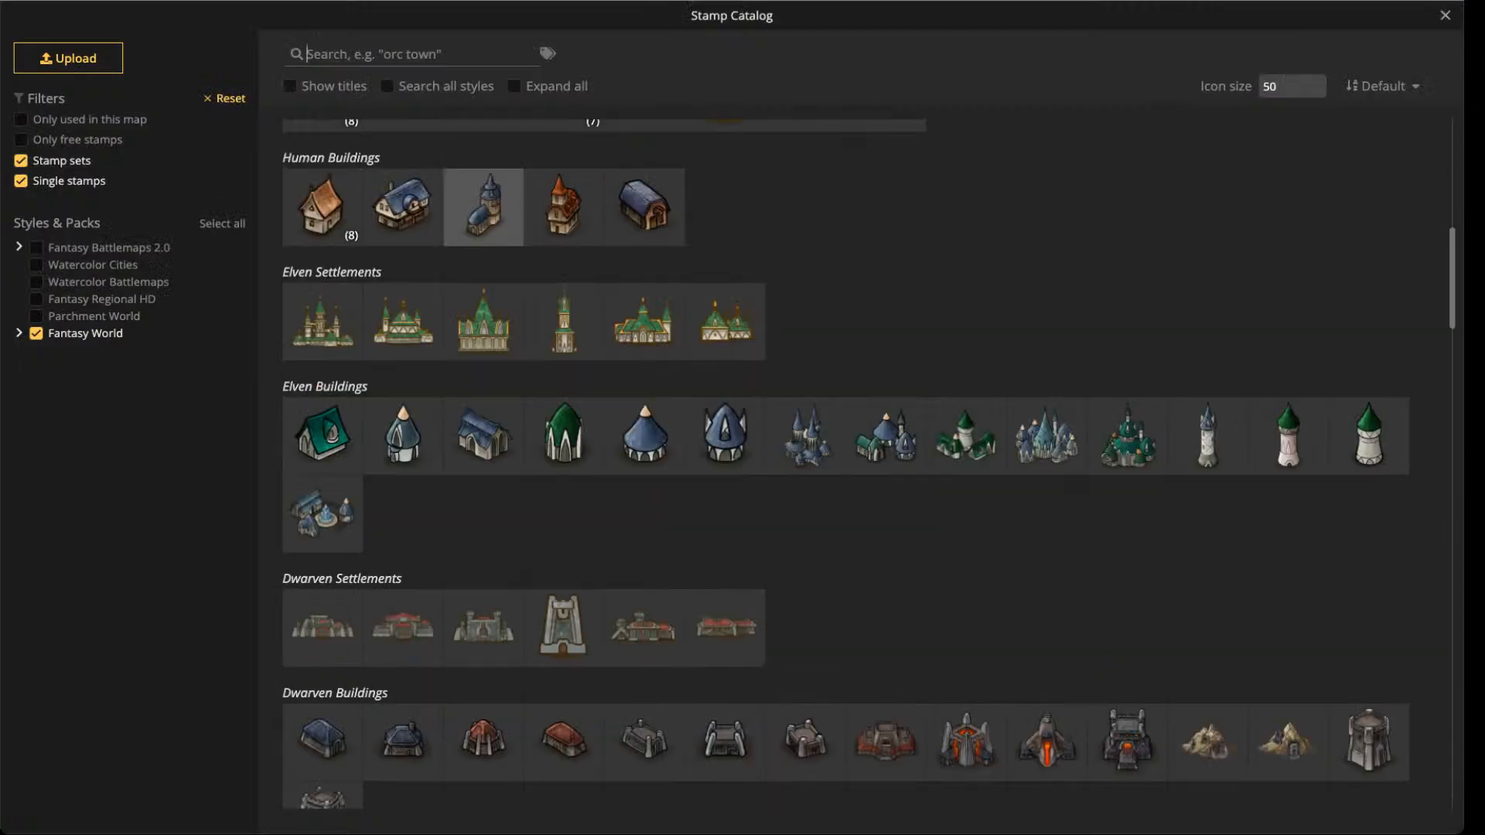
{"action": "scroll", "coordinate": [483, 524], "scroll_direction": "down", "scroll_amount": 8}
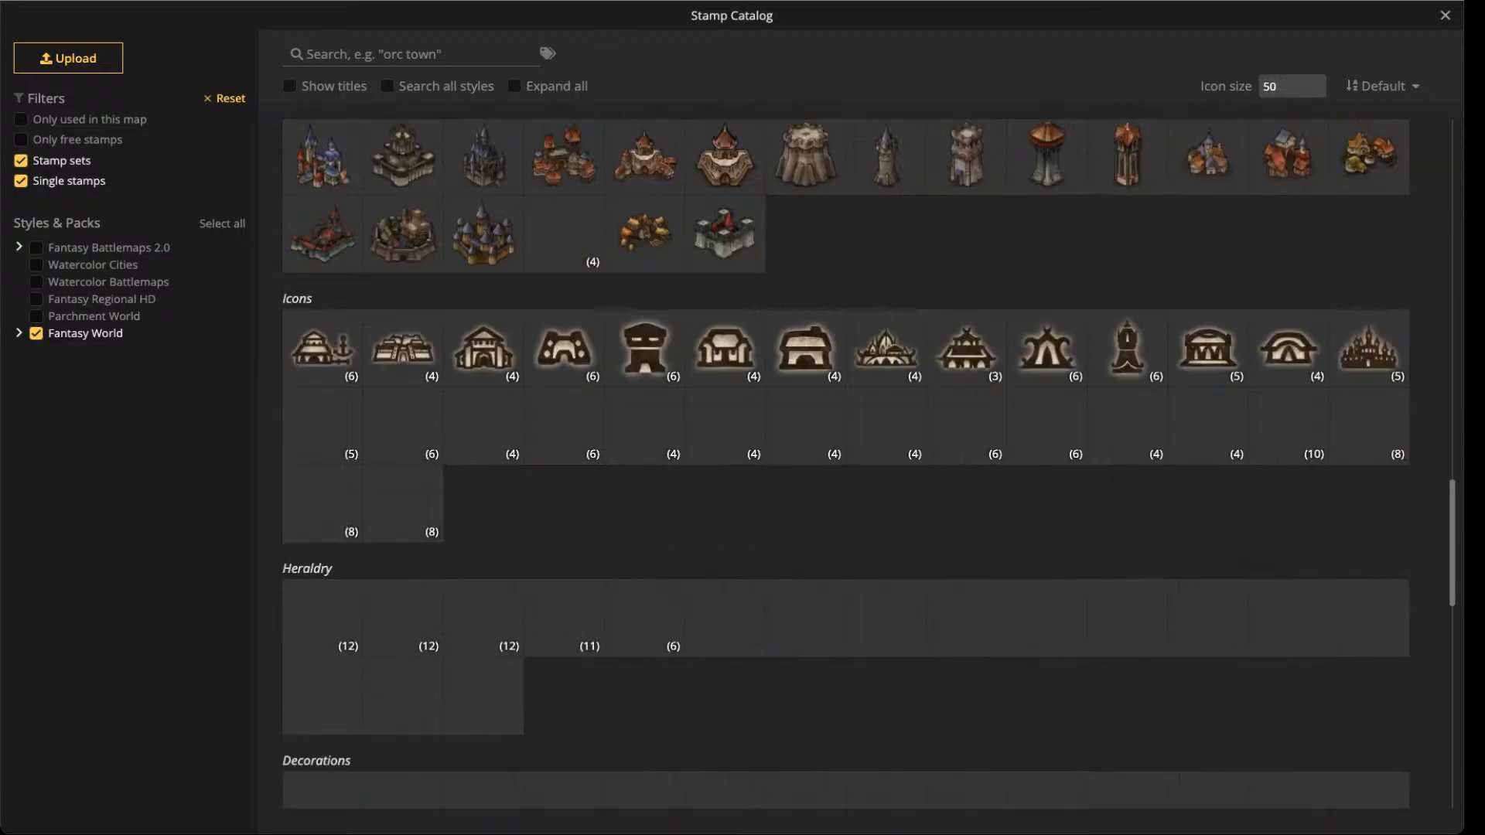
{"action": "scroll", "coordinate": [484, 523], "scroll_direction": "up", "scroll_amount": 4}
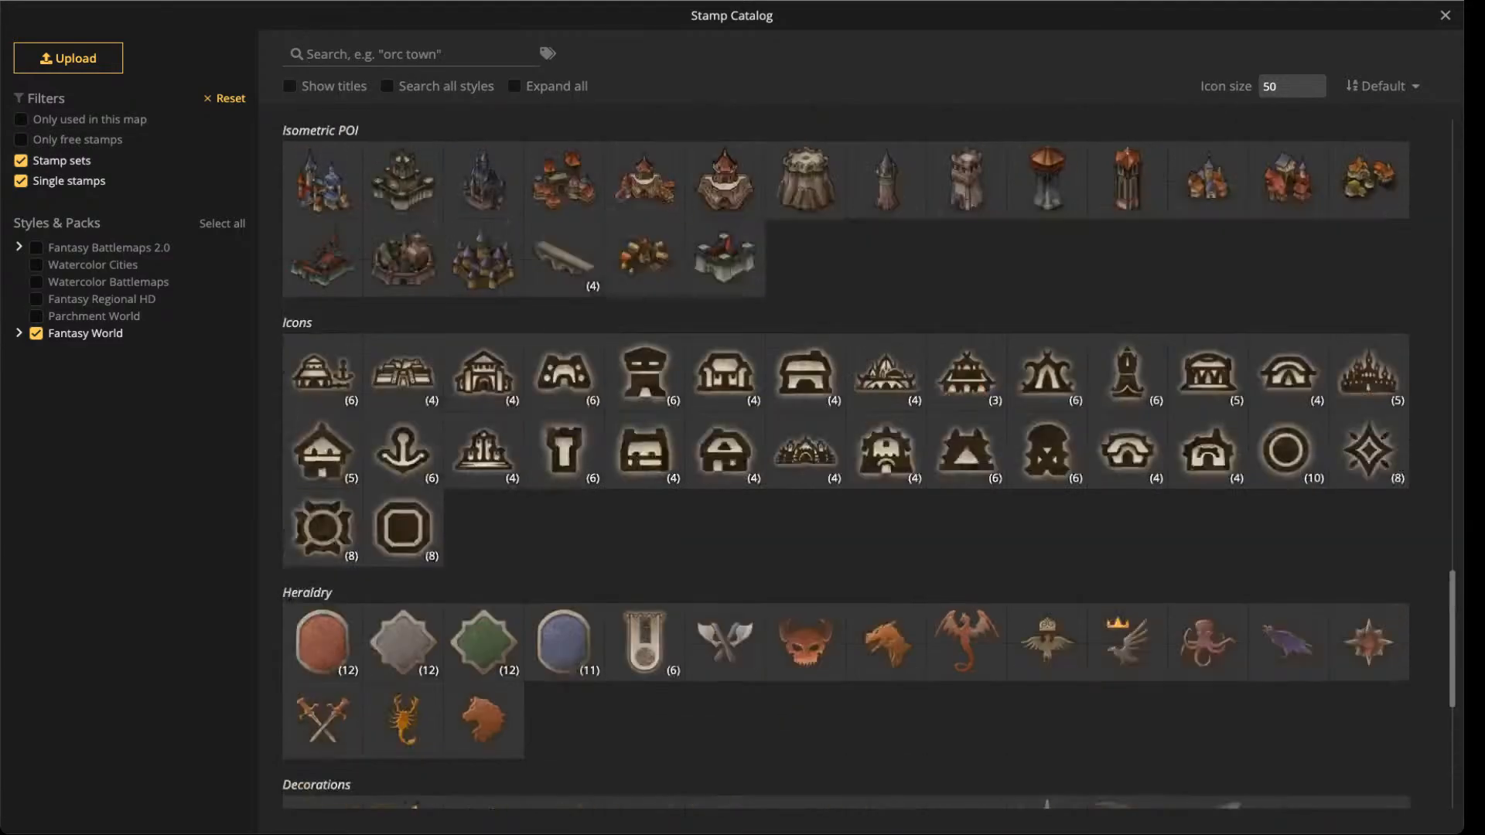
{"action": "left_click", "coordinate": [325, 524]}
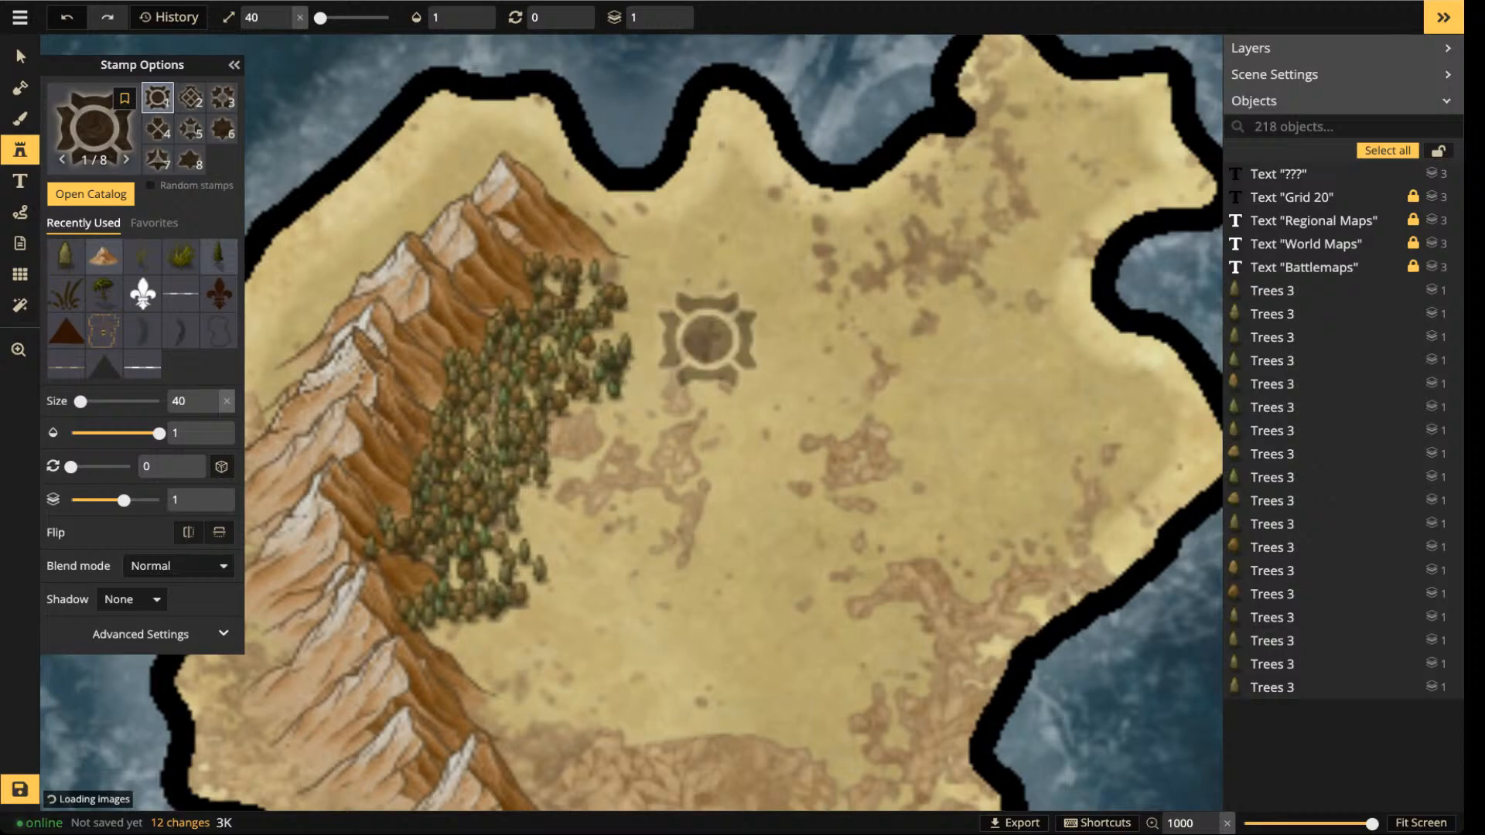
- Place the marker stamp at size 20 by the forest's eastern edge and reduce it to size 10
{"action": "scroll", "coordinate": [694, 318], "scroll_direction": "down", "scroll_amount": 3}
{"action": "scroll", "coordinate": [694, 318], "scroll_direction": "up", "scroll_amount": 1}
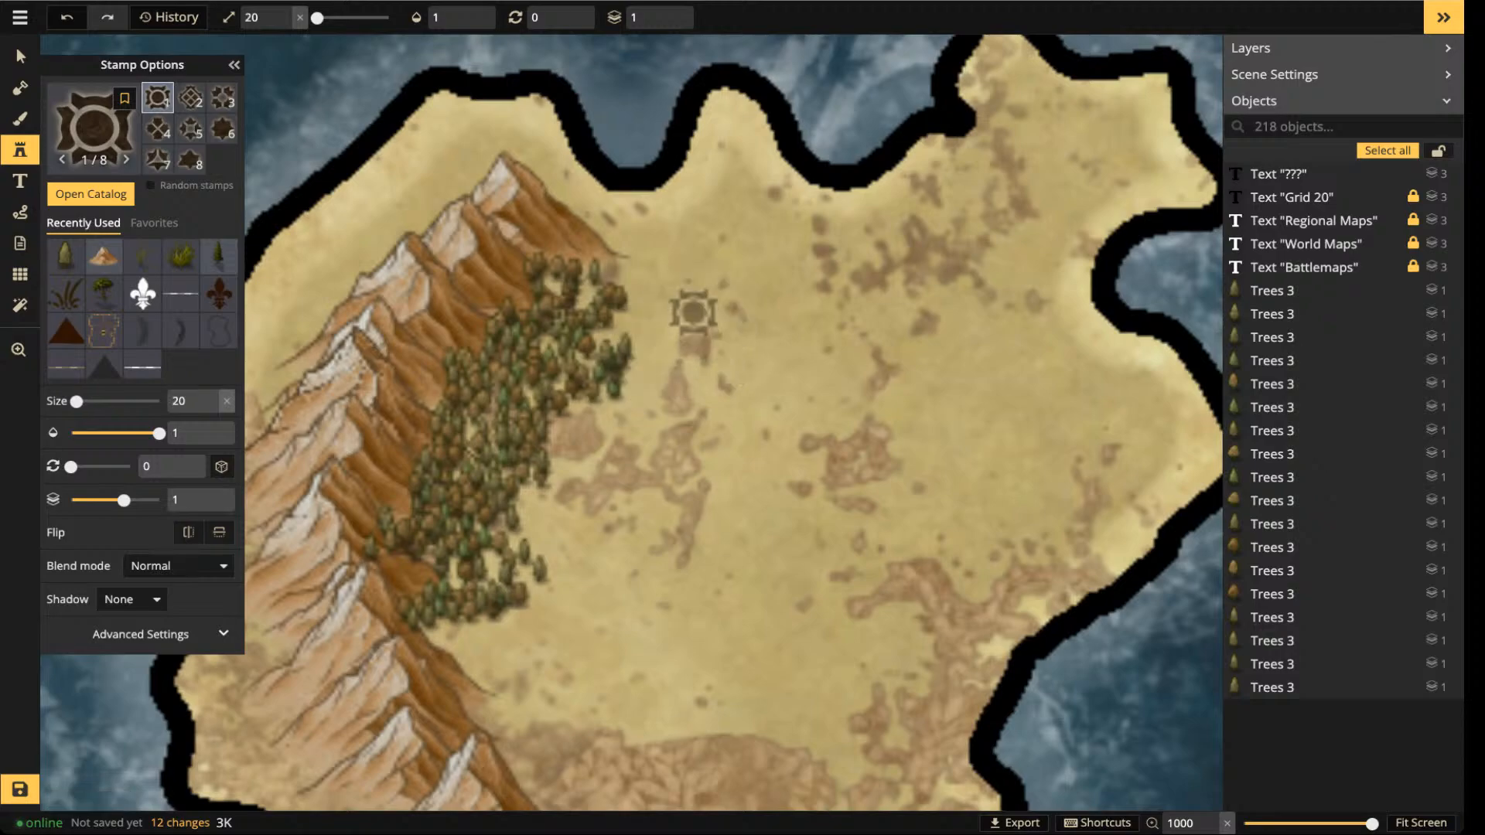
{"action": "left_click_drag", "start_coordinate": [679, 299], "coordinate": [547, 341]}
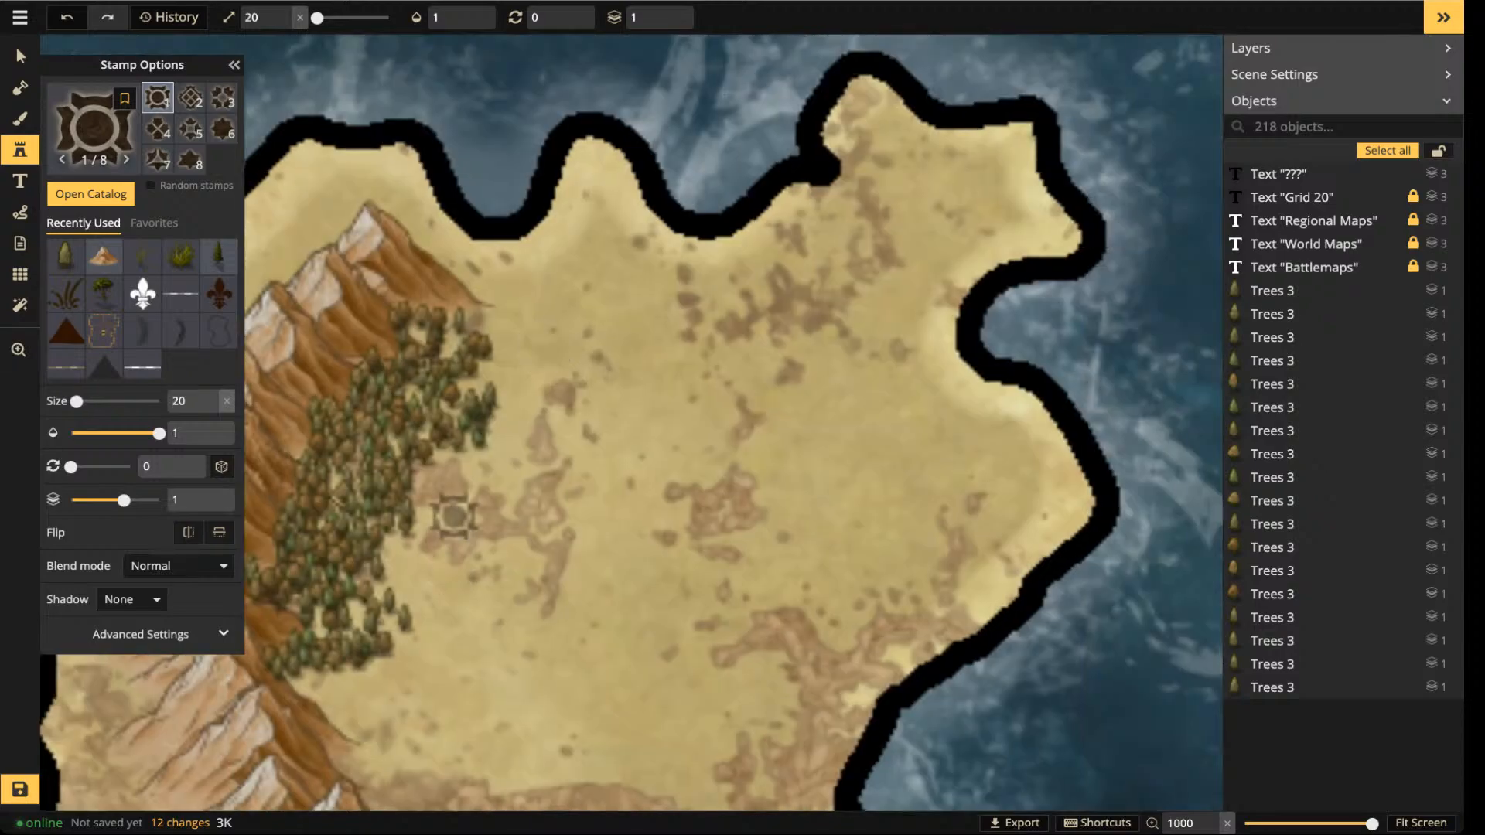
{"action": "left_click", "coordinate": [456, 489]}
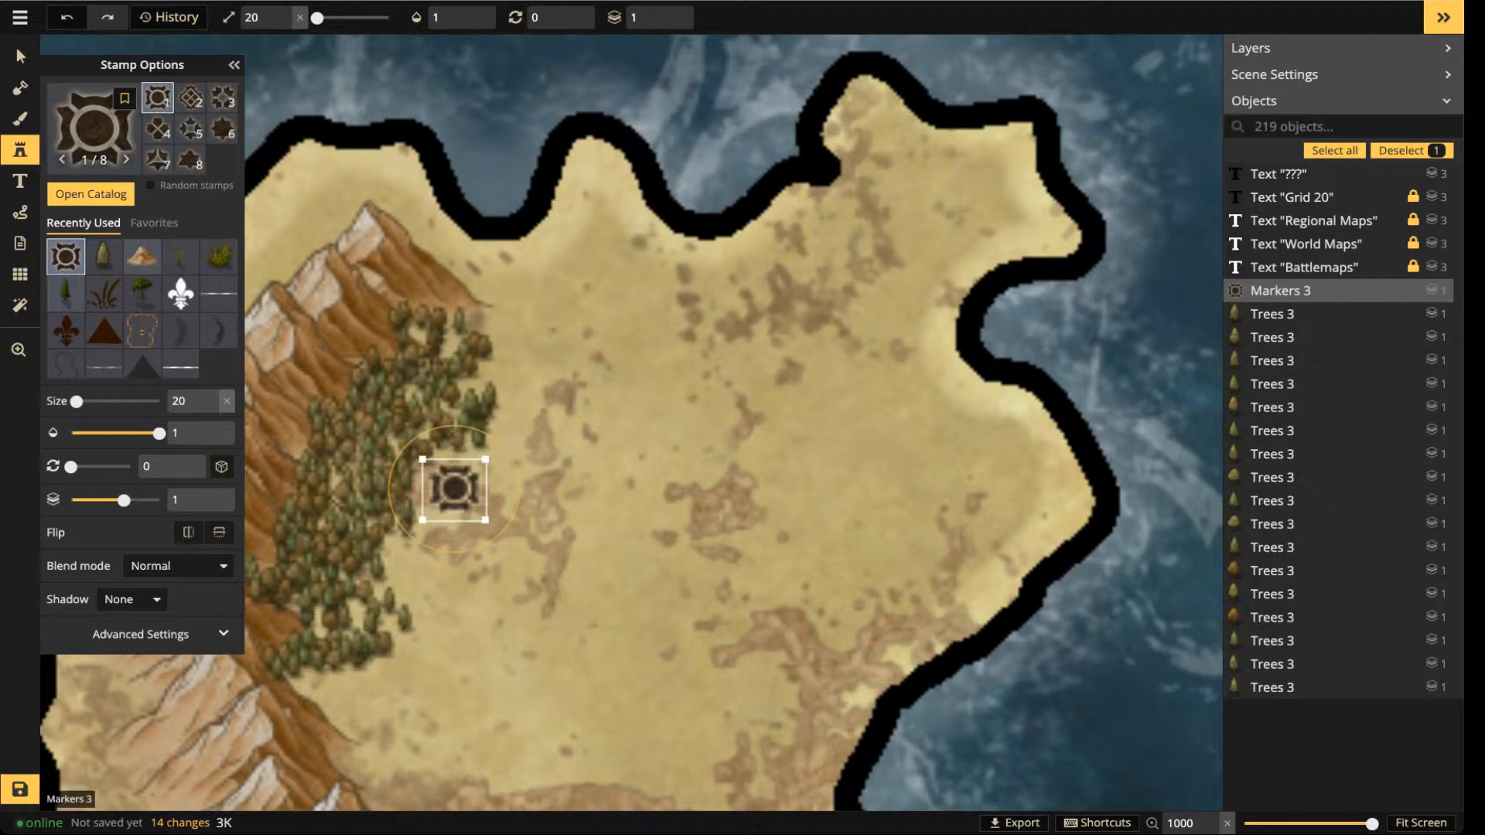
{"action": "mouse_move", "coordinate": [485, 520]}
{"action": "left_mouse_down"}
{"action": "mouse_move", "coordinate": [470, 504]}
{"action": "mouse_move", "coordinate": [503, 464]}
{"action": "mouse_move", "coordinate": [517, 381]}
{"action": "mouse_move", "coordinate": [475, 484]}
{"action": "mouse_move", "coordinate": [453, 480]}
{"action": "left_mouse_up"}
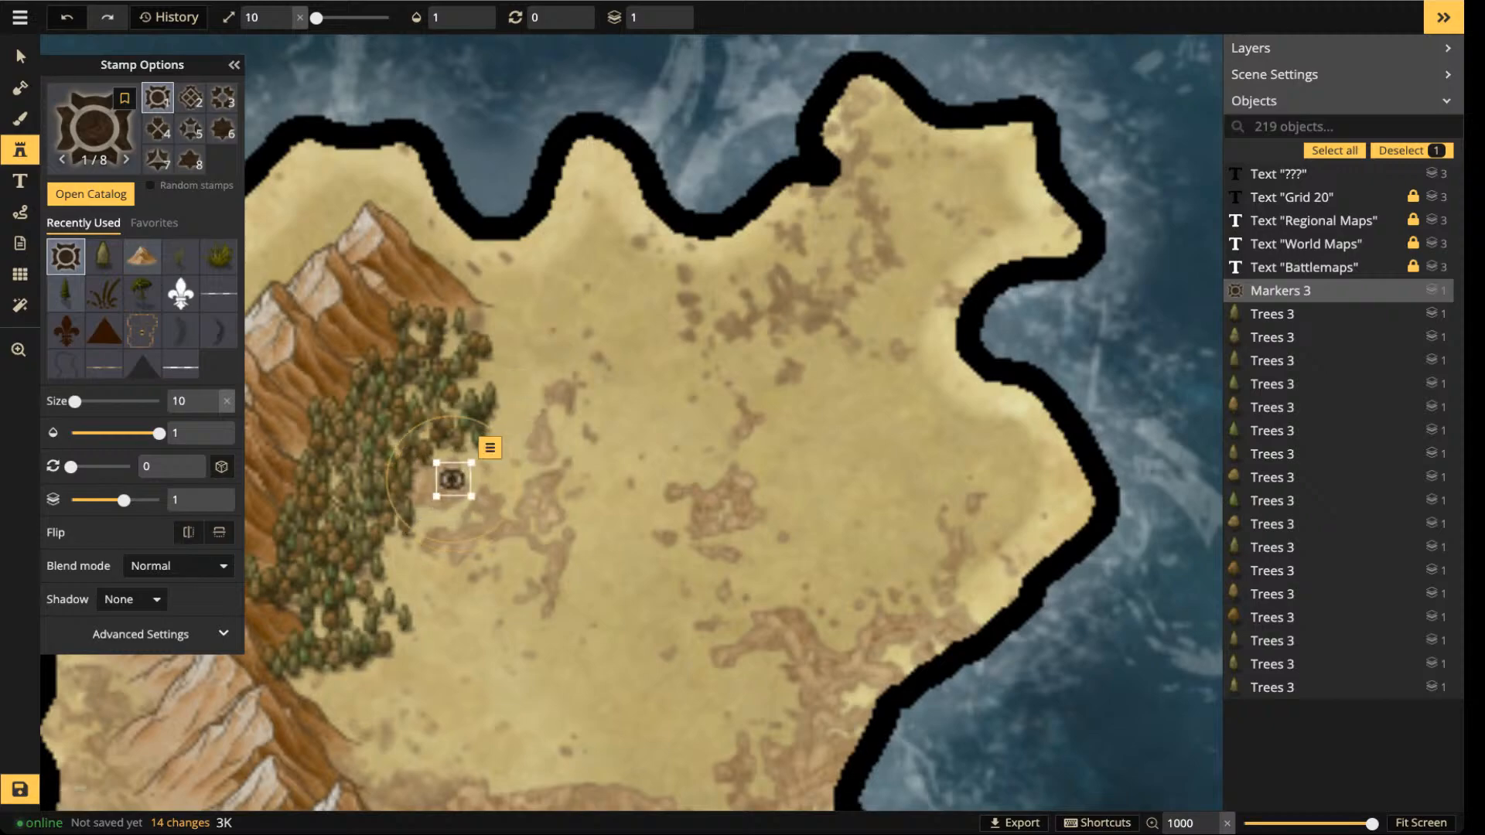
{"action": "key", "text": "v"}
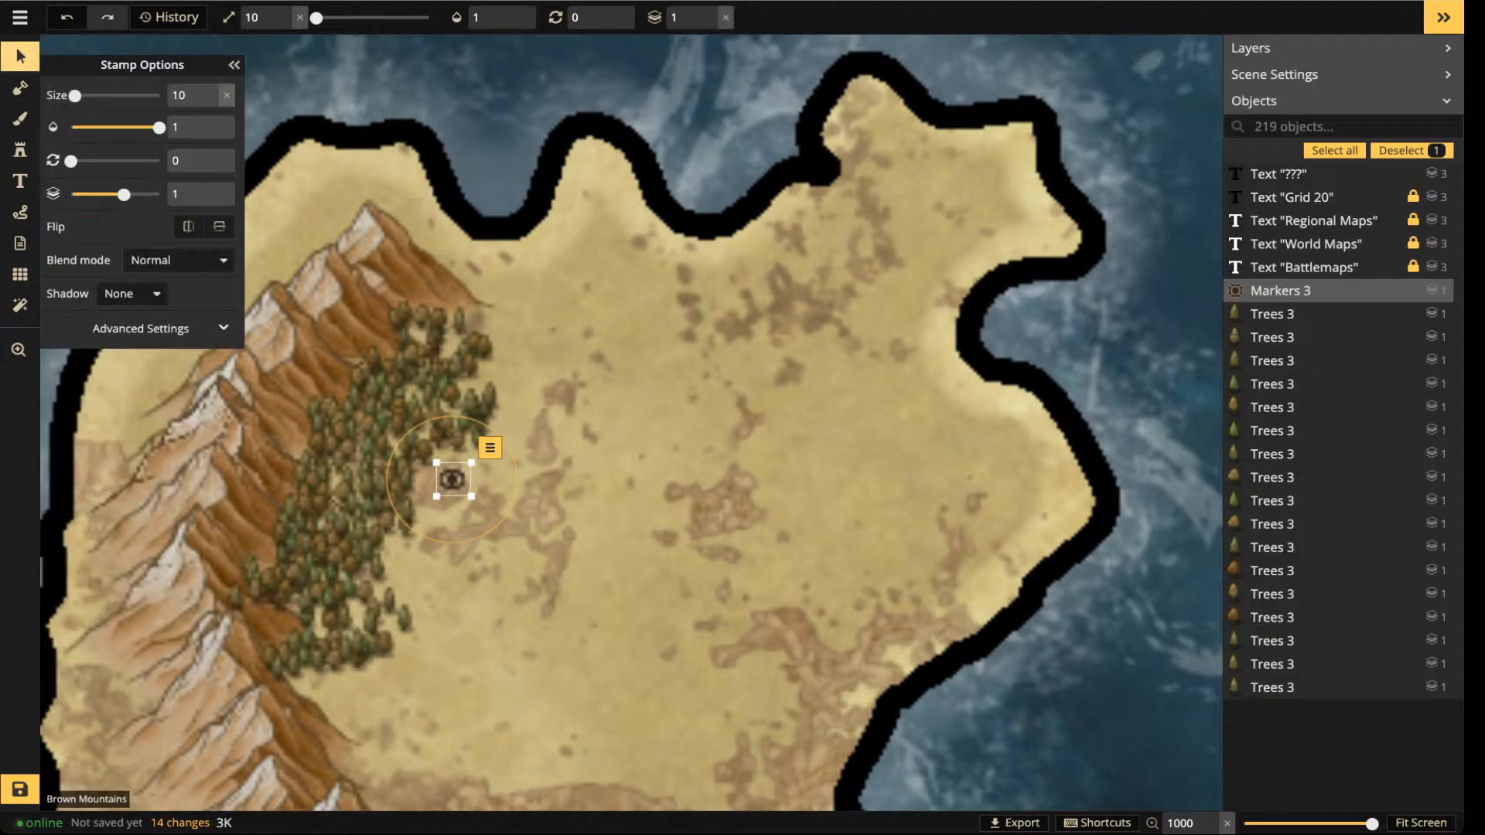
{"action": "key", "text": "Escape"}
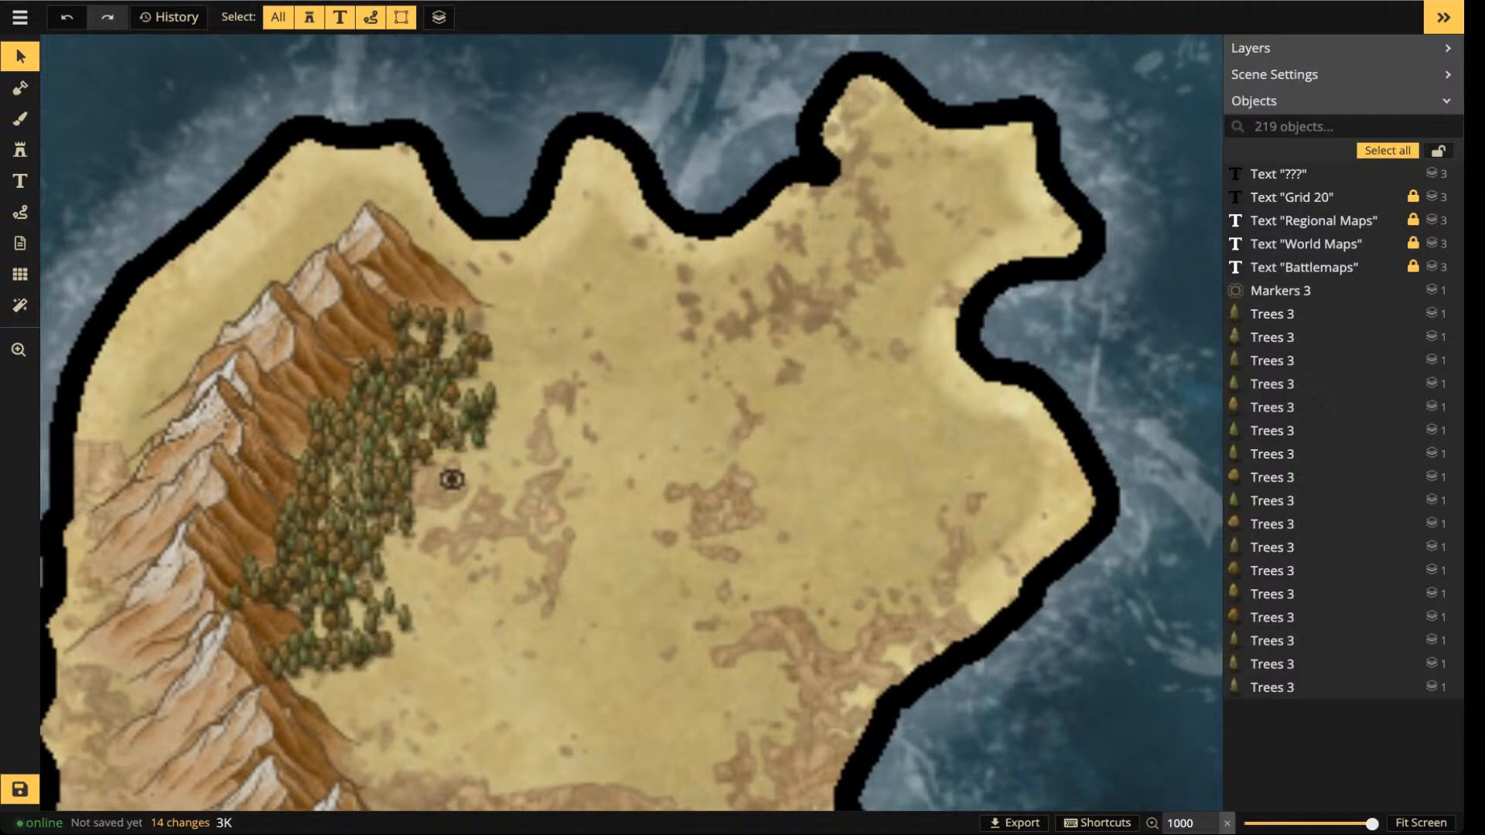
- Place the blue-roofed Fortified City 3 stamp from the Isometric POI group at size 30, just east of the marker
{"action": "left_click", "coordinate": [20, 149]}
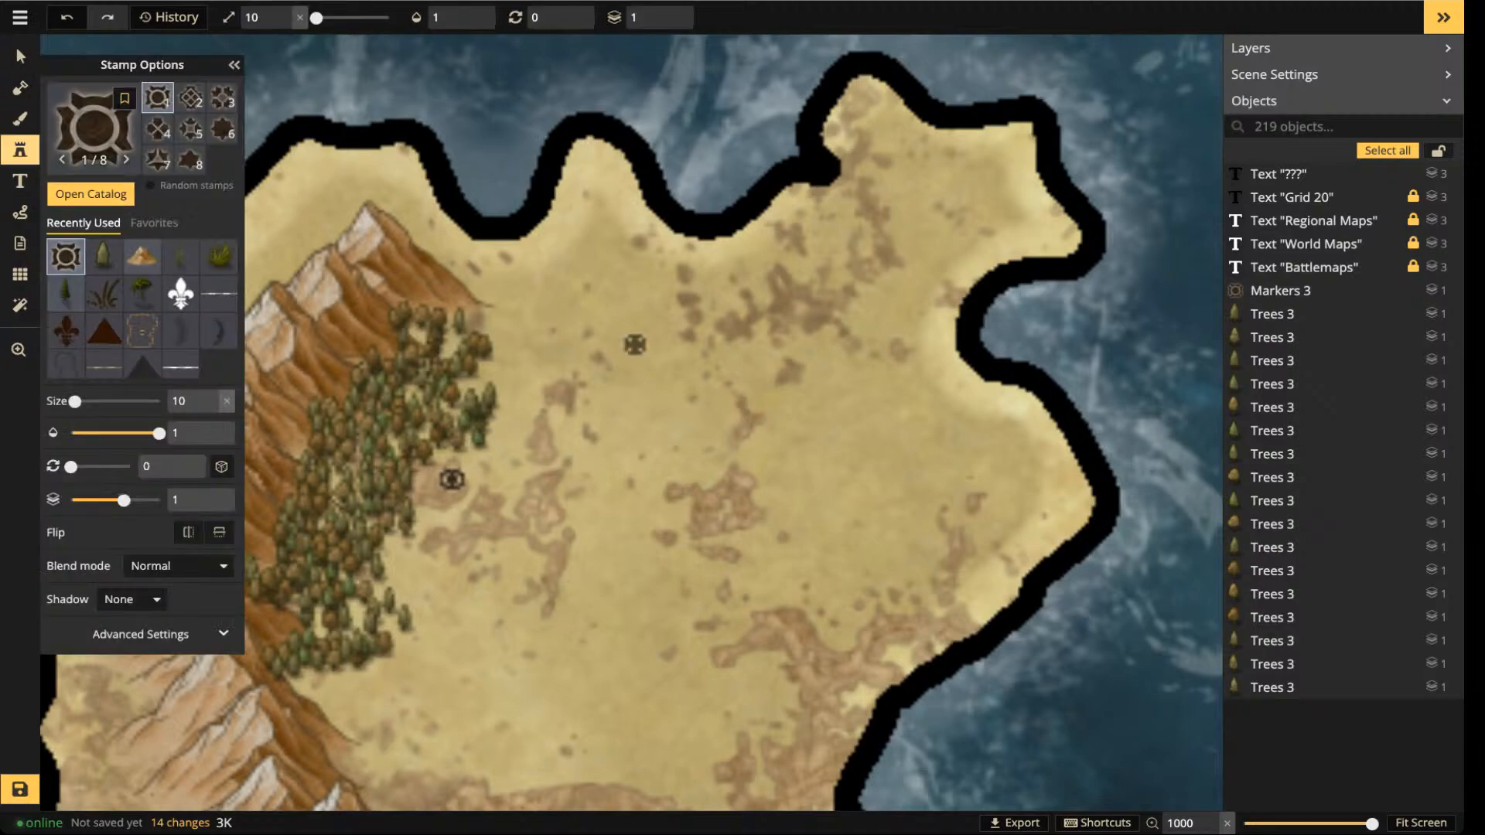
{"action": "left_click", "coordinate": [94, 123]}
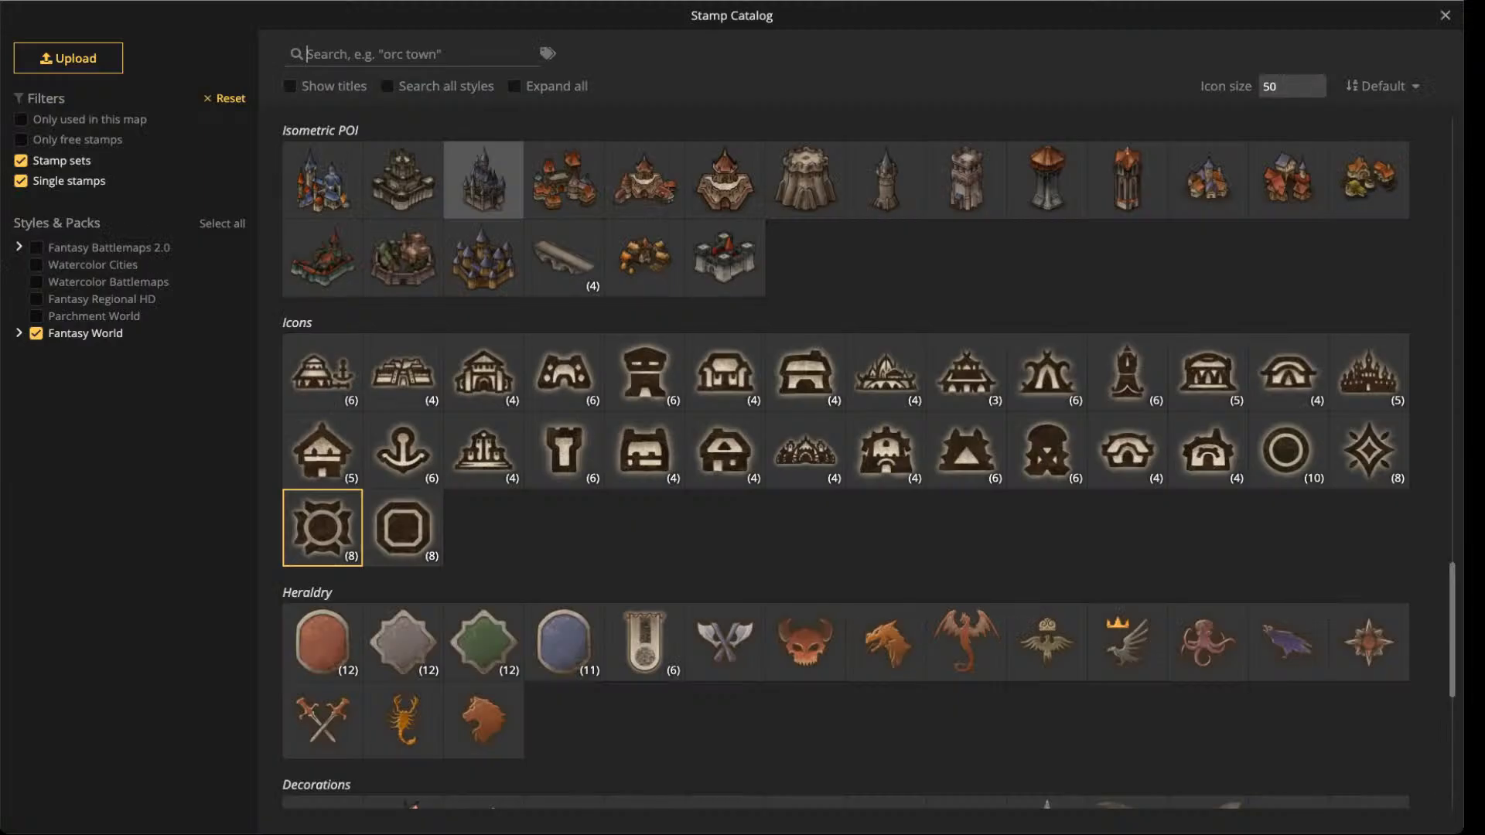
{"action": "scroll", "coordinate": [647, 255], "scroll_direction": "up", "scroll_amount": 2}
{"action": "left_click", "coordinate": [483, 299]}
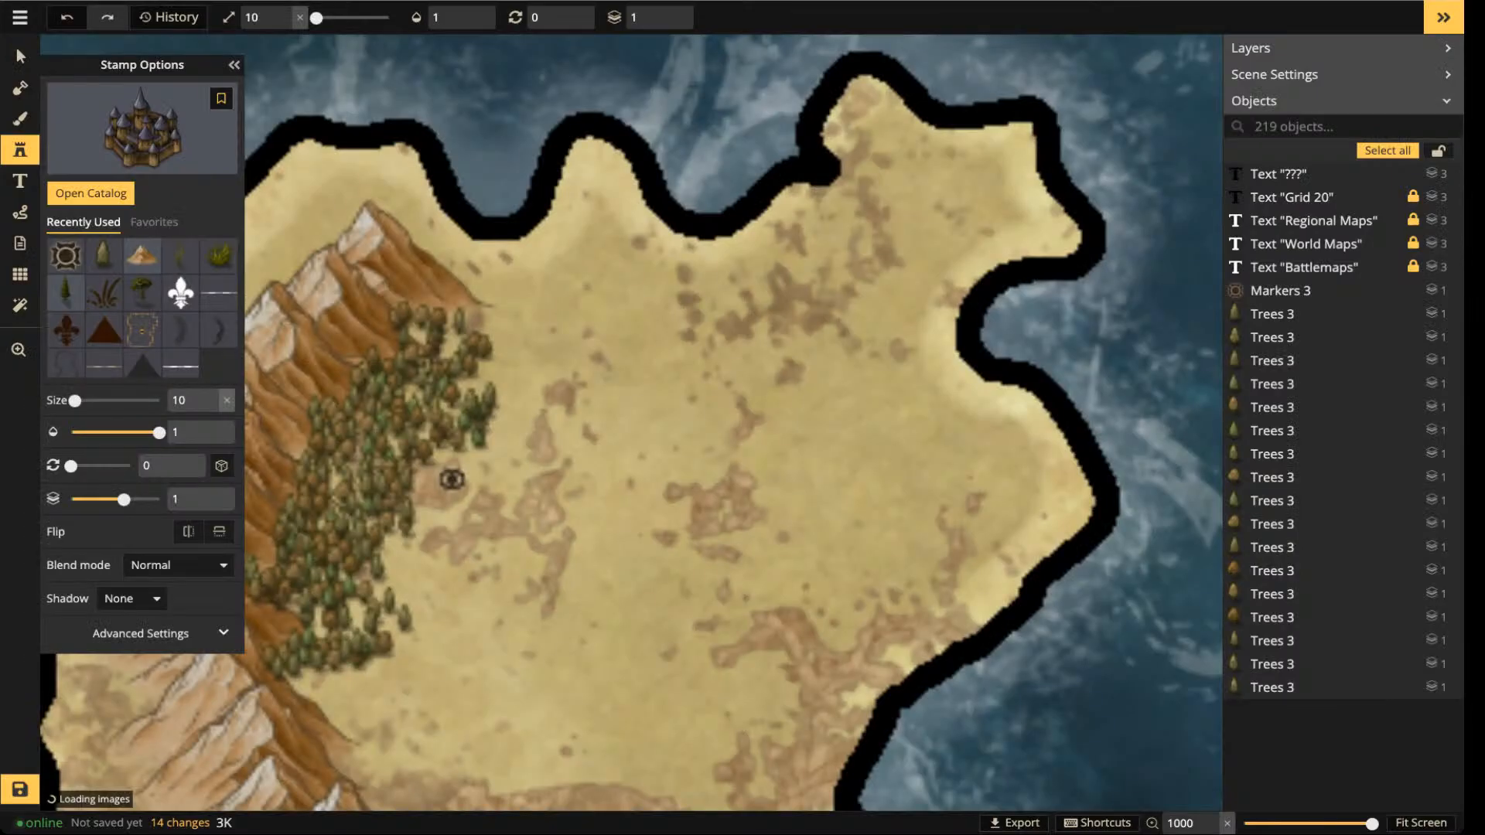
{"action": "scroll", "coordinate": [528, 488], "scroll_direction": "up", "scroll_amount": 4}
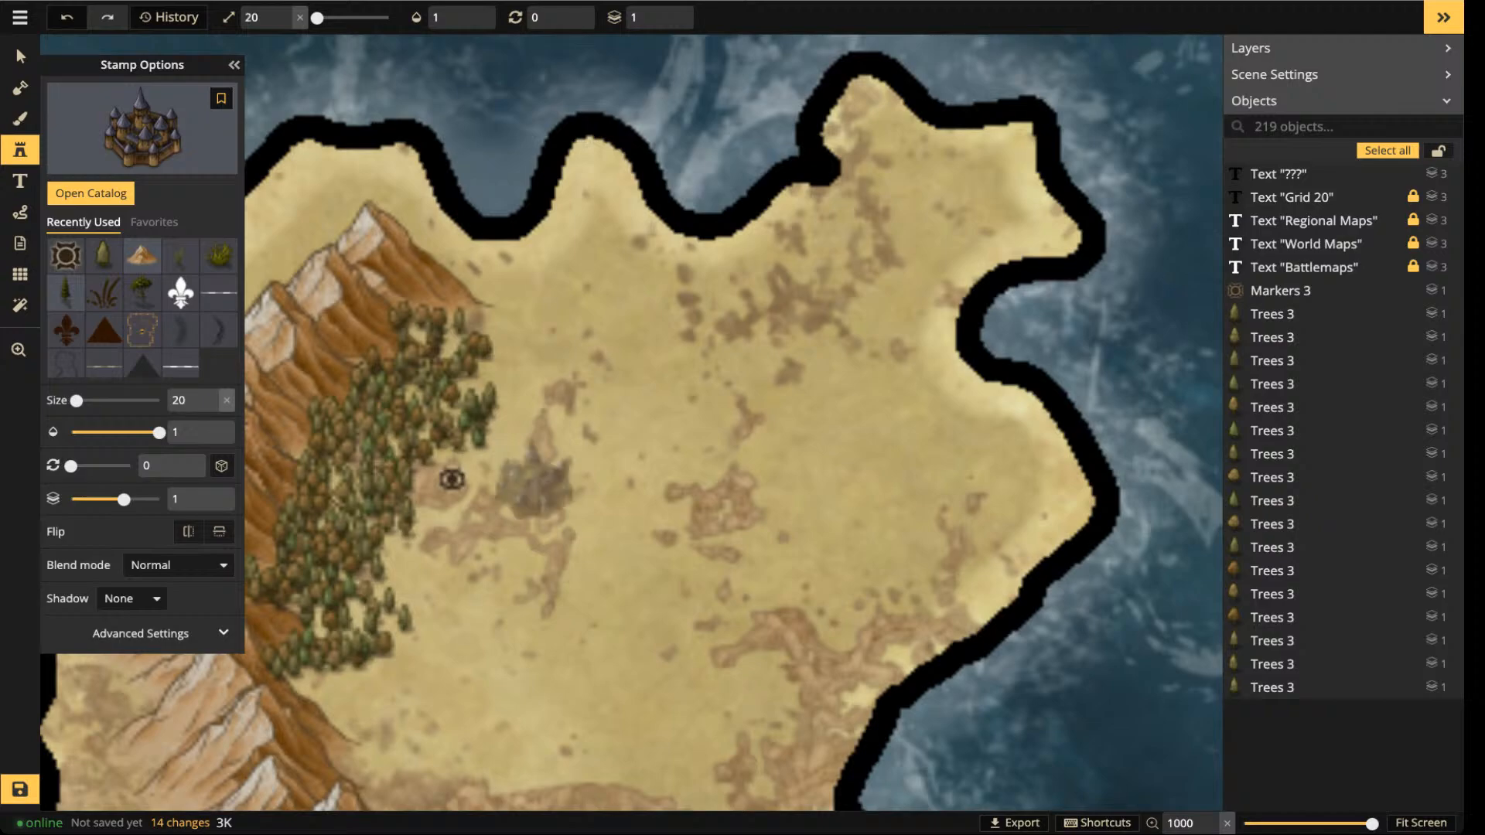
{"action": "left_click", "coordinate": [539, 476]}
{"action": "left_click", "coordinate": [18, 55]}
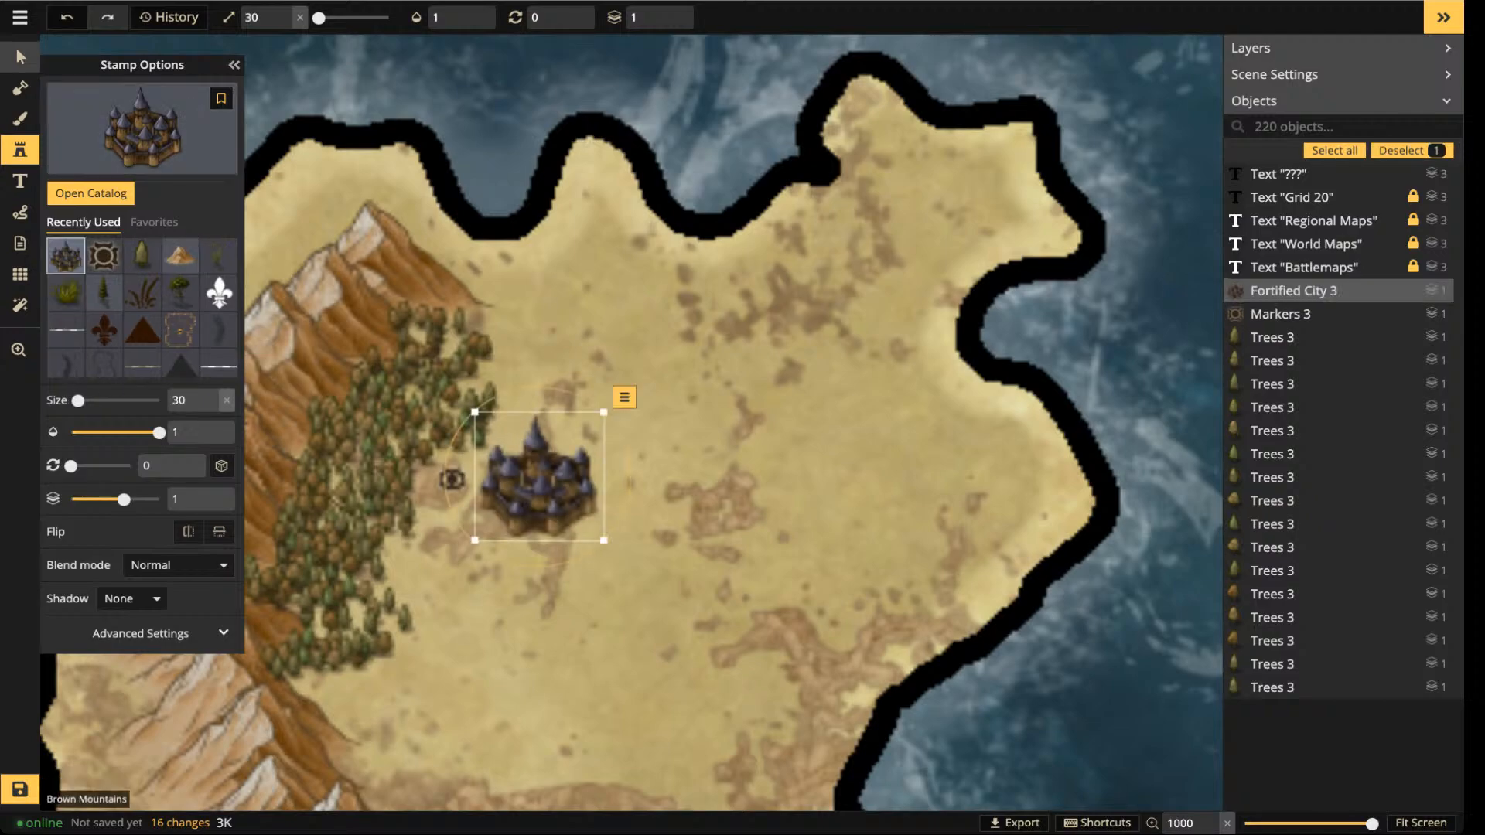
{"action": "mouse_move", "coordinate": [539, 476]}
{"action": "left_mouse_down"}
{"action": "mouse_move", "coordinate": [622, 475]}
{"action": "mouse_move", "coordinate": [588, 476]}
{"action": "left_mouse_up"}
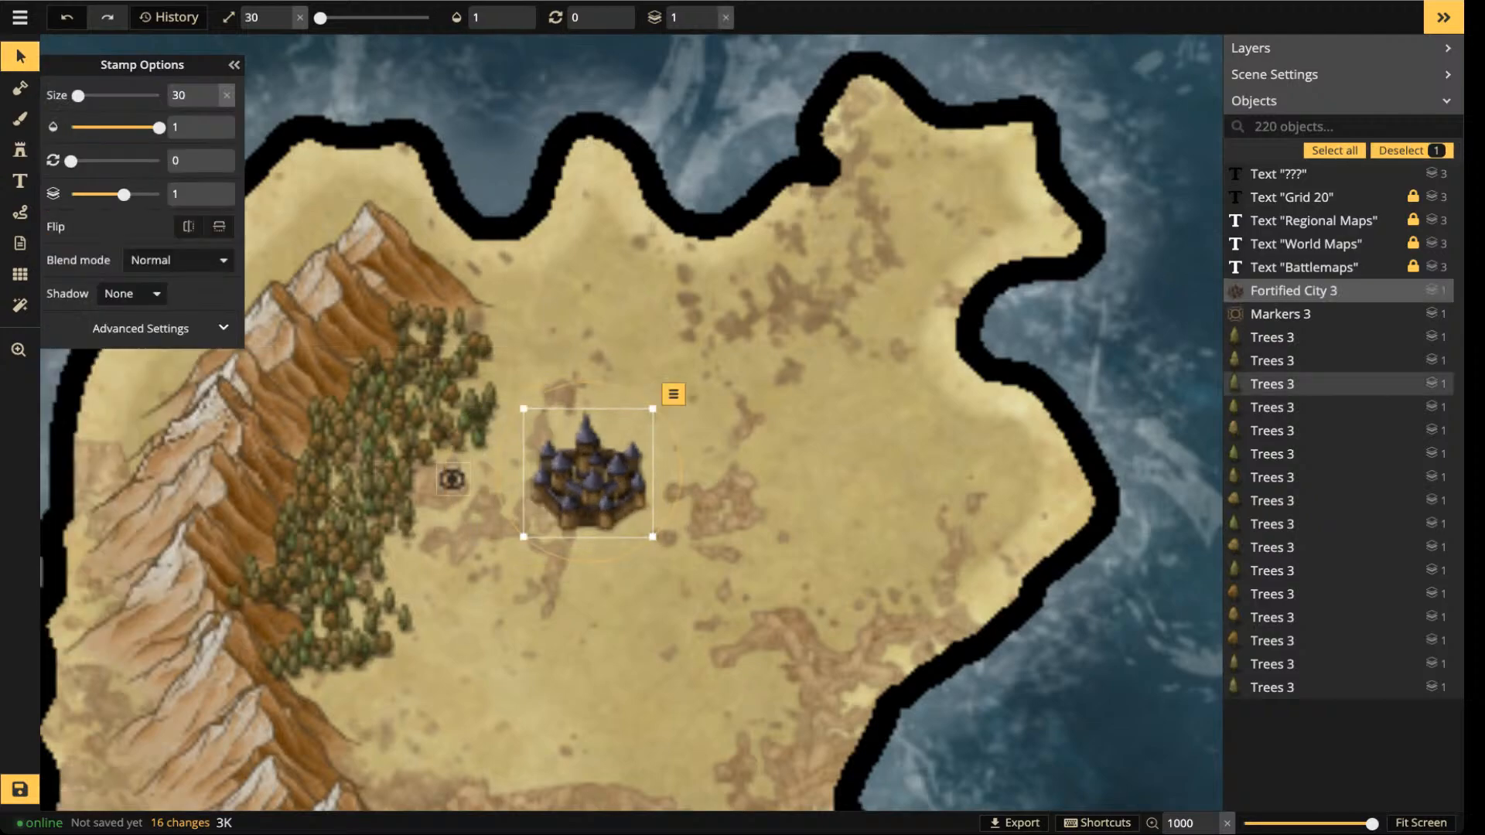
- Move the blue-roofed city into the marker's spot at the forest's eastern edge and delete the marker
{"action": "left_click_drag", "start_coordinate": [452, 480], "coordinate": [770, 463]}
{"action": "left_click", "coordinate": [588, 476]}
{"action": "left_click_drag", "start_coordinate": [588, 476], "coordinate": [470, 470]}
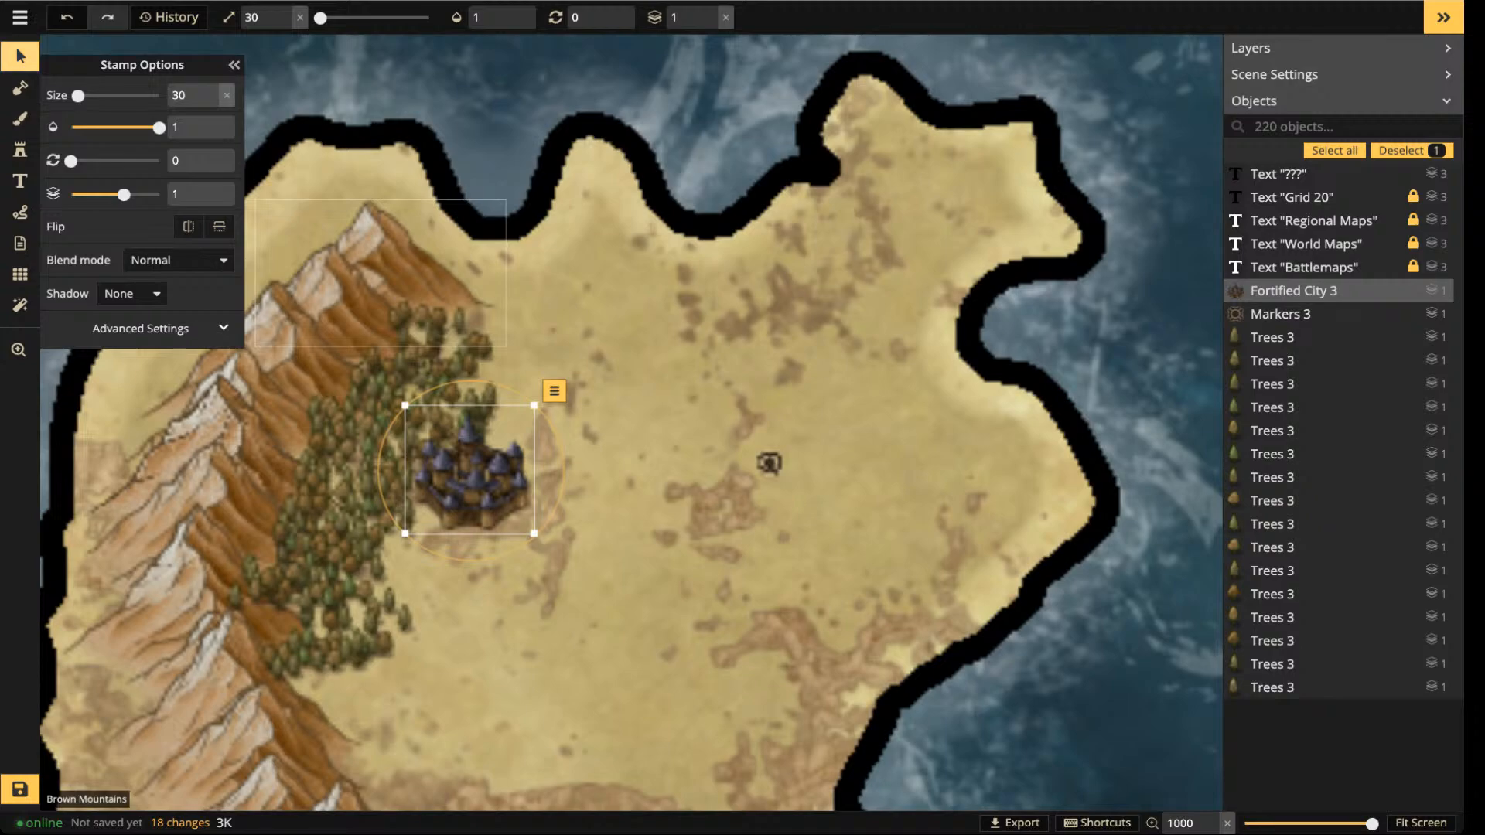
{"action": "left_click", "coordinate": [20, 56]}
{"action": "mouse_move", "coordinate": [470, 469]}
{"action": "left_mouse_down"}
{"action": "mouse_move", "coordinate": [478, 492]}
{"action": "mouse_move", "coordinate": [469, 479]}
{"action": "left_mouse_up"}
{"action": "left_click", "coordinate": [770, 462]}
{"action": "key", "text": "Delete"}
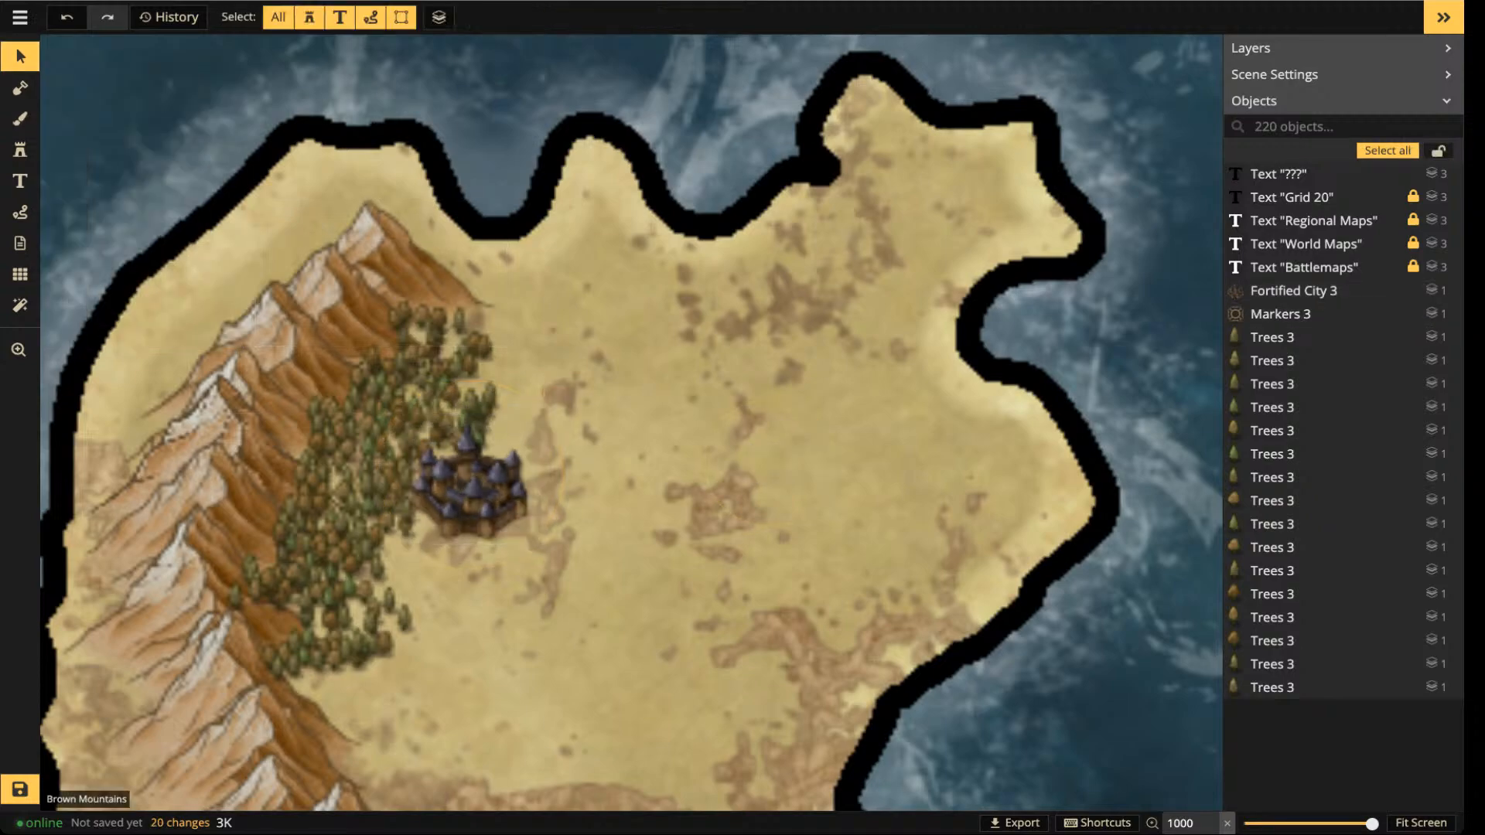
- Place the Fortified City 2 stamp from the Isometric POI group at size 20 near the forest's southern end
{"action": "left_click", "coordinate": [20, 150]}
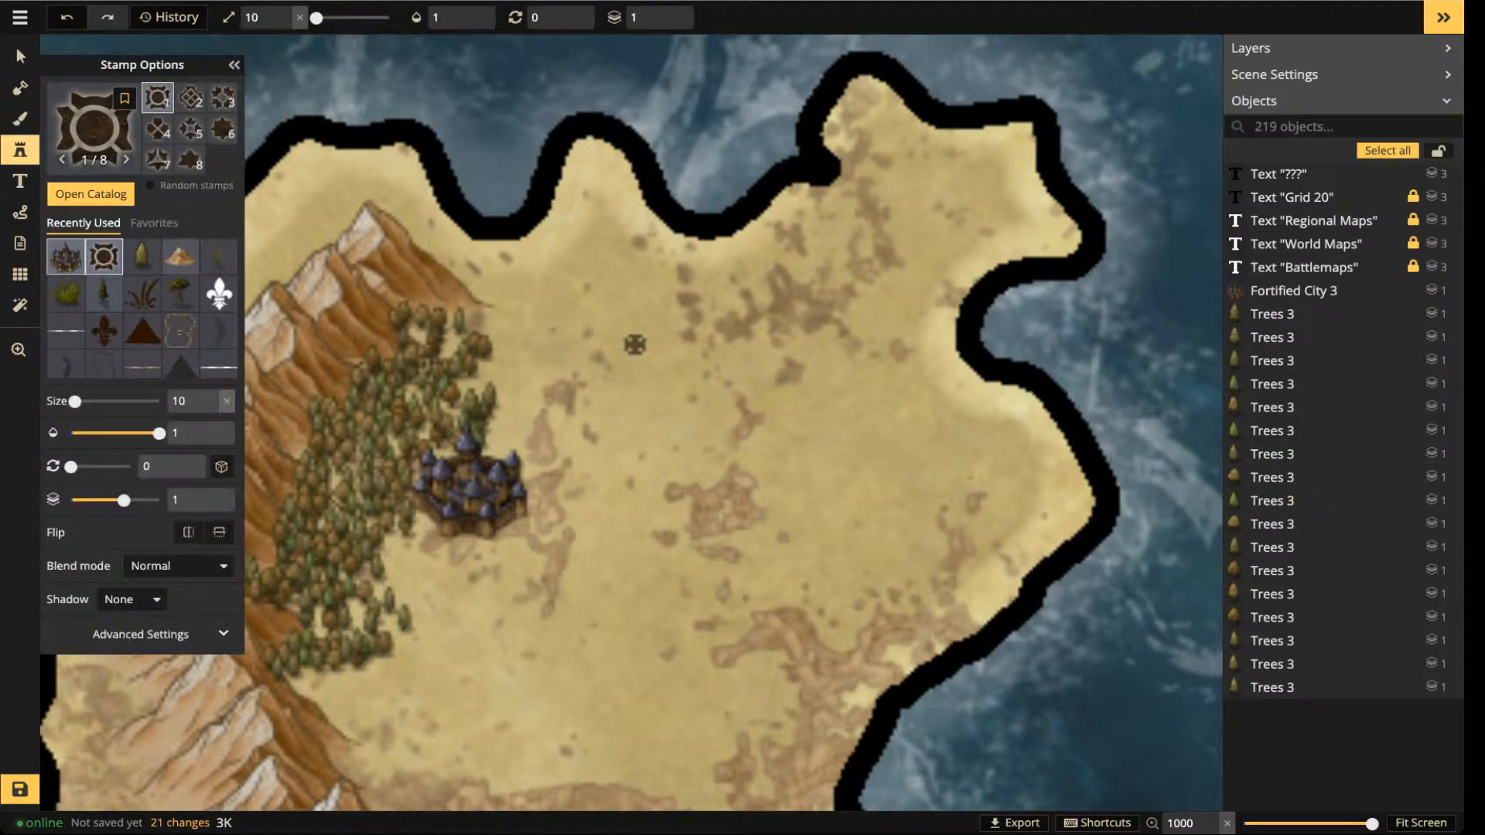
{"action": "key", "text": "f"}
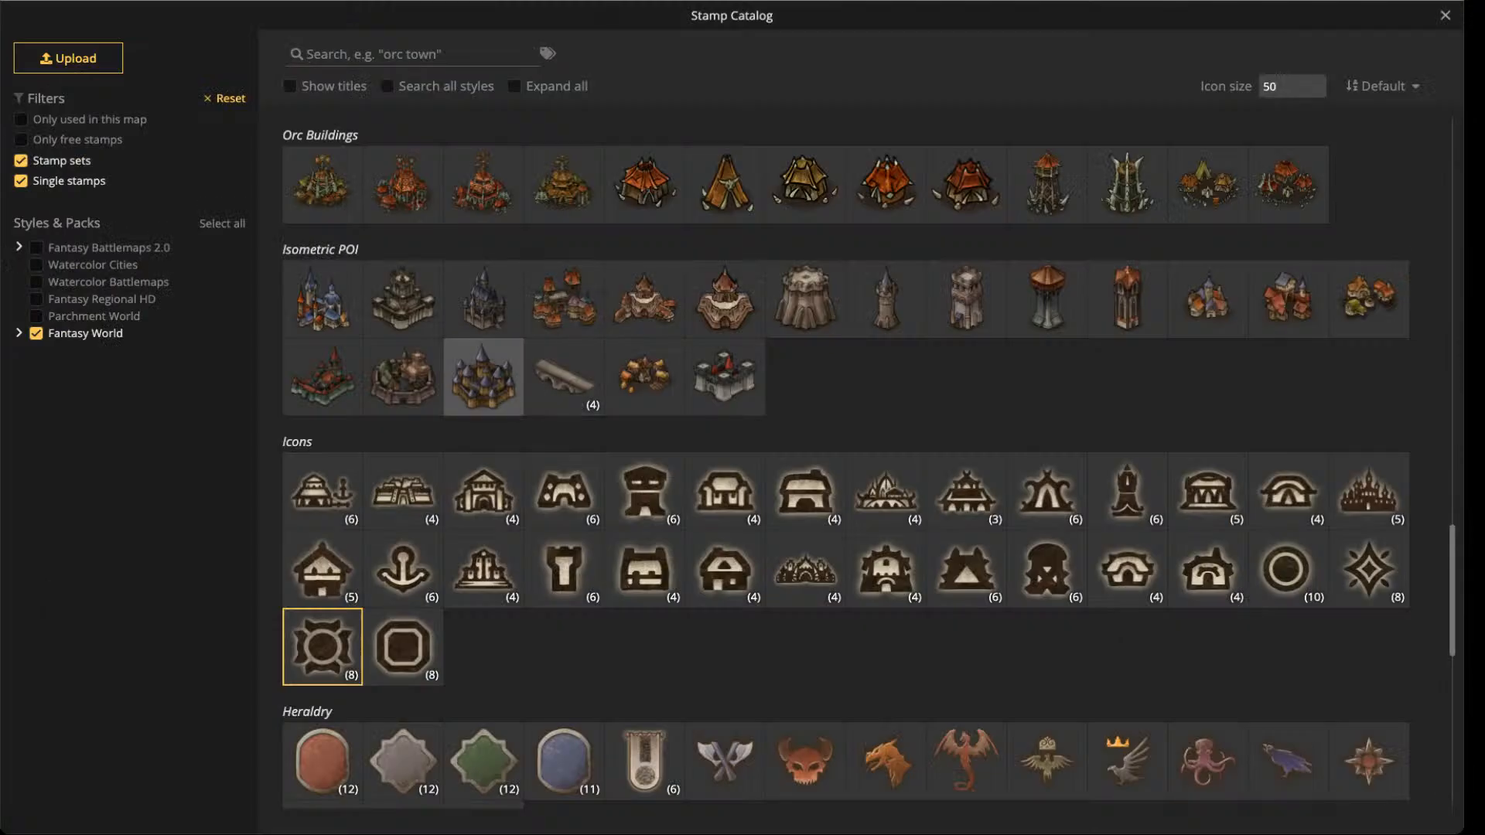
{"action": "left_click", "coordinate": [402, 376]}
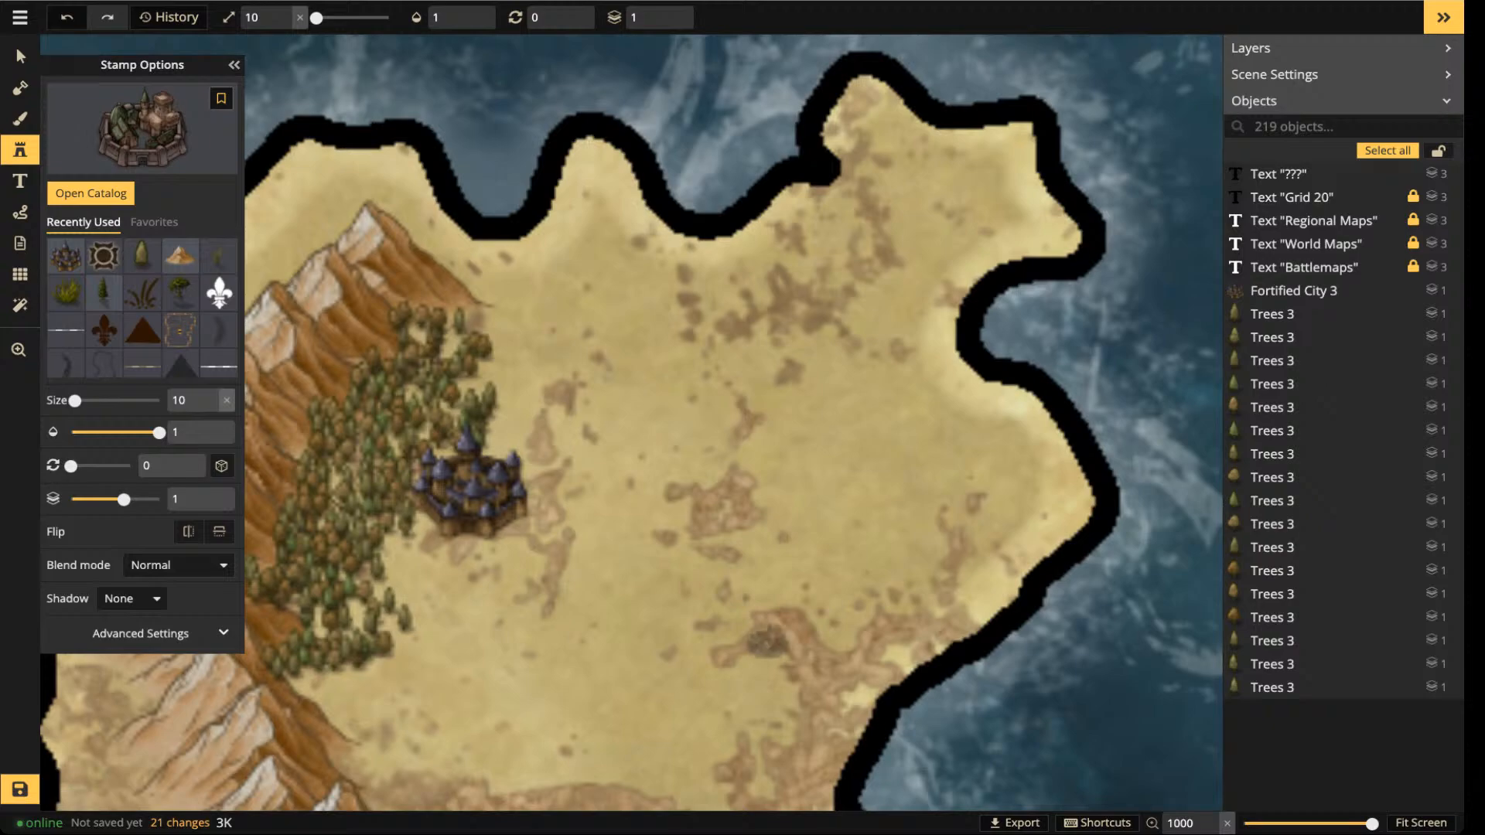
{"action": "scroll", "coordinate": [469, 698], "scroll_direction": "up", "scroll_amount": 2}
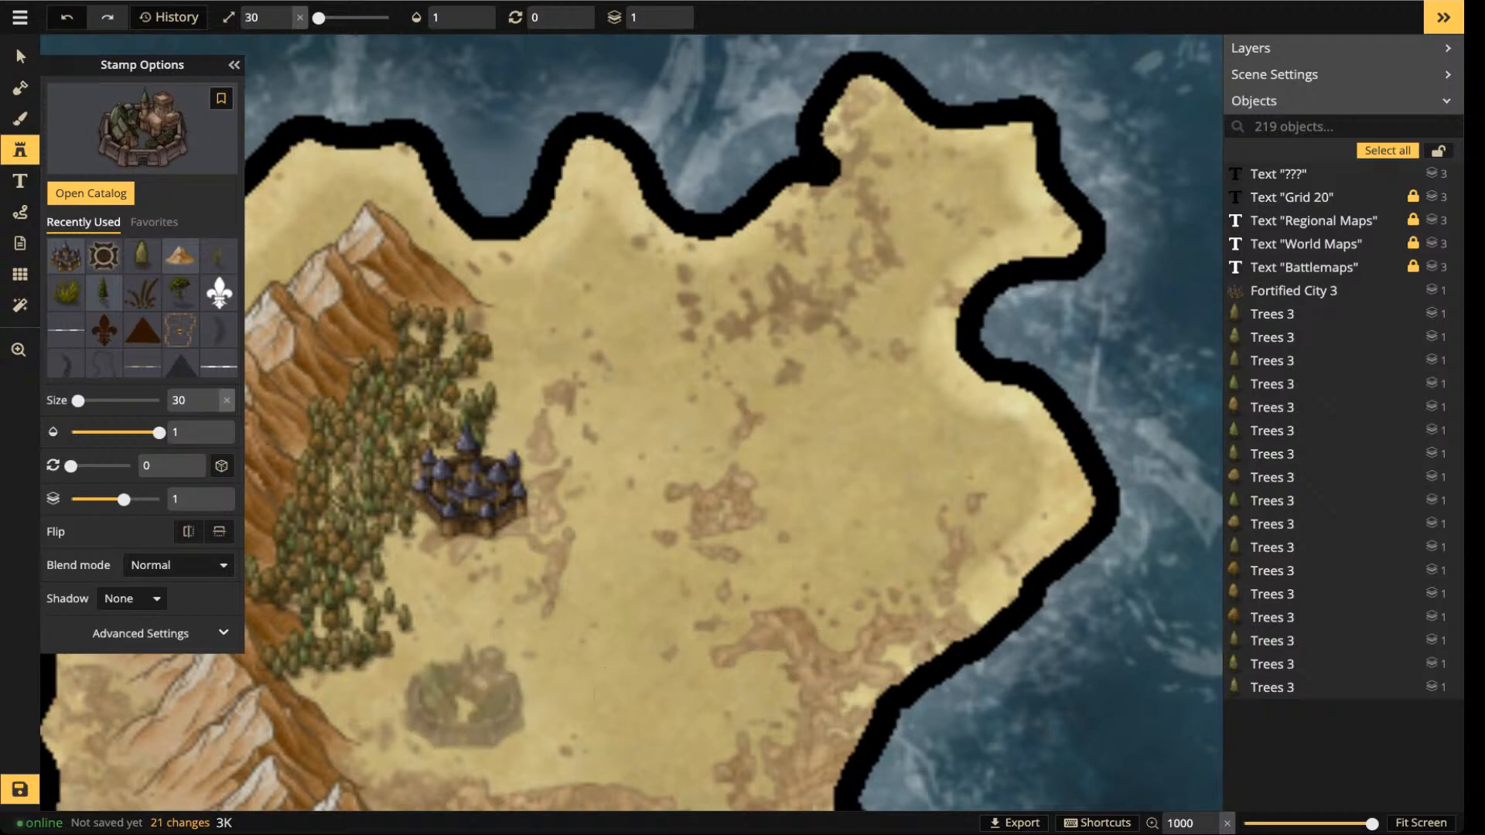
{"action": "left_click_drag", "start_coordinate": [443, 696], "coordinate": [439, 587]}
{"action": "scroll", "coordinate": [429, 642], "scroll_direction": "down", "scroll_amount": 1}
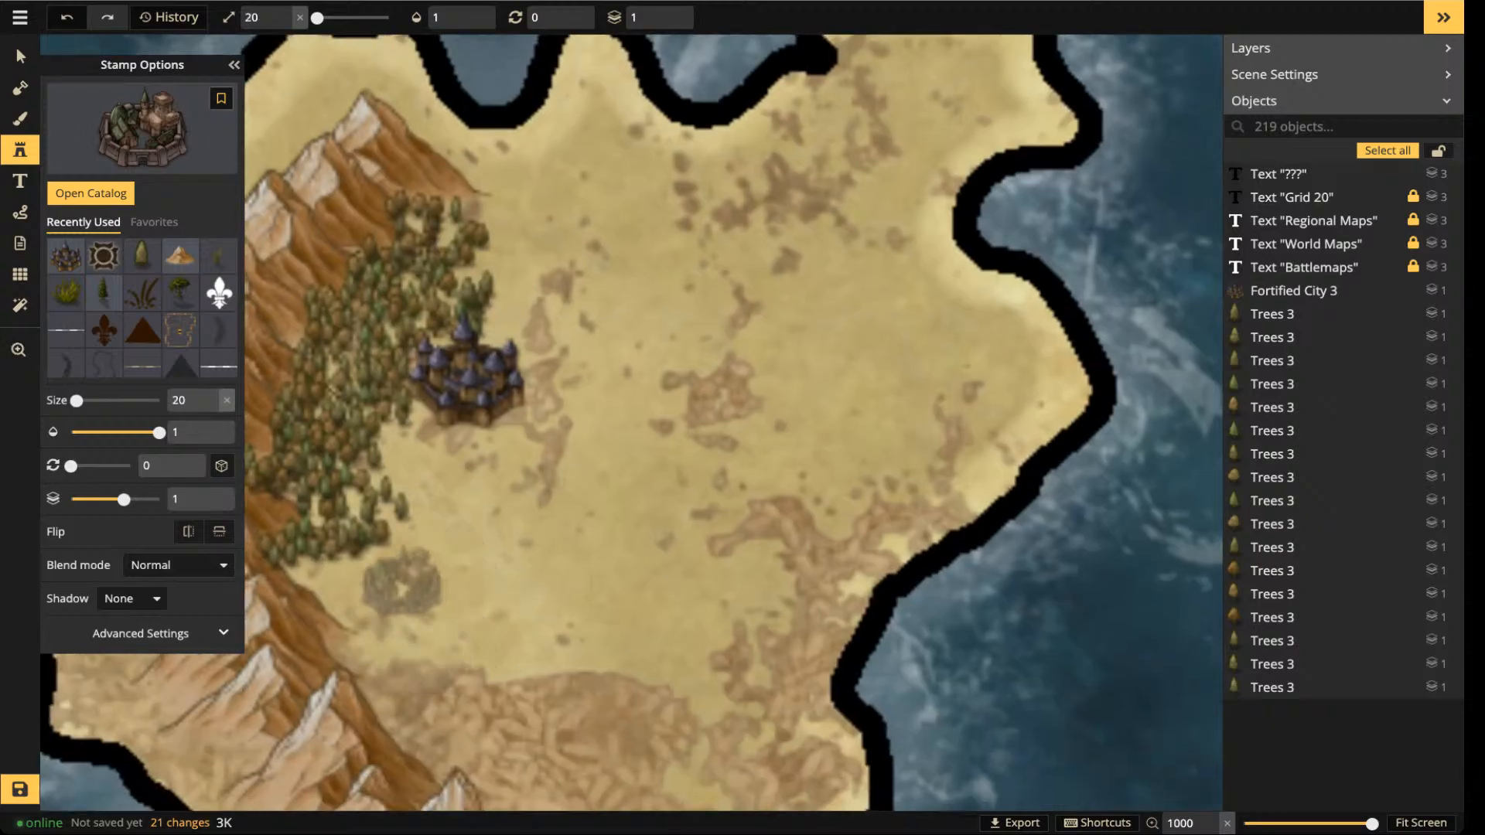
{"action": "left_click", "coordinate": [401, 579]}
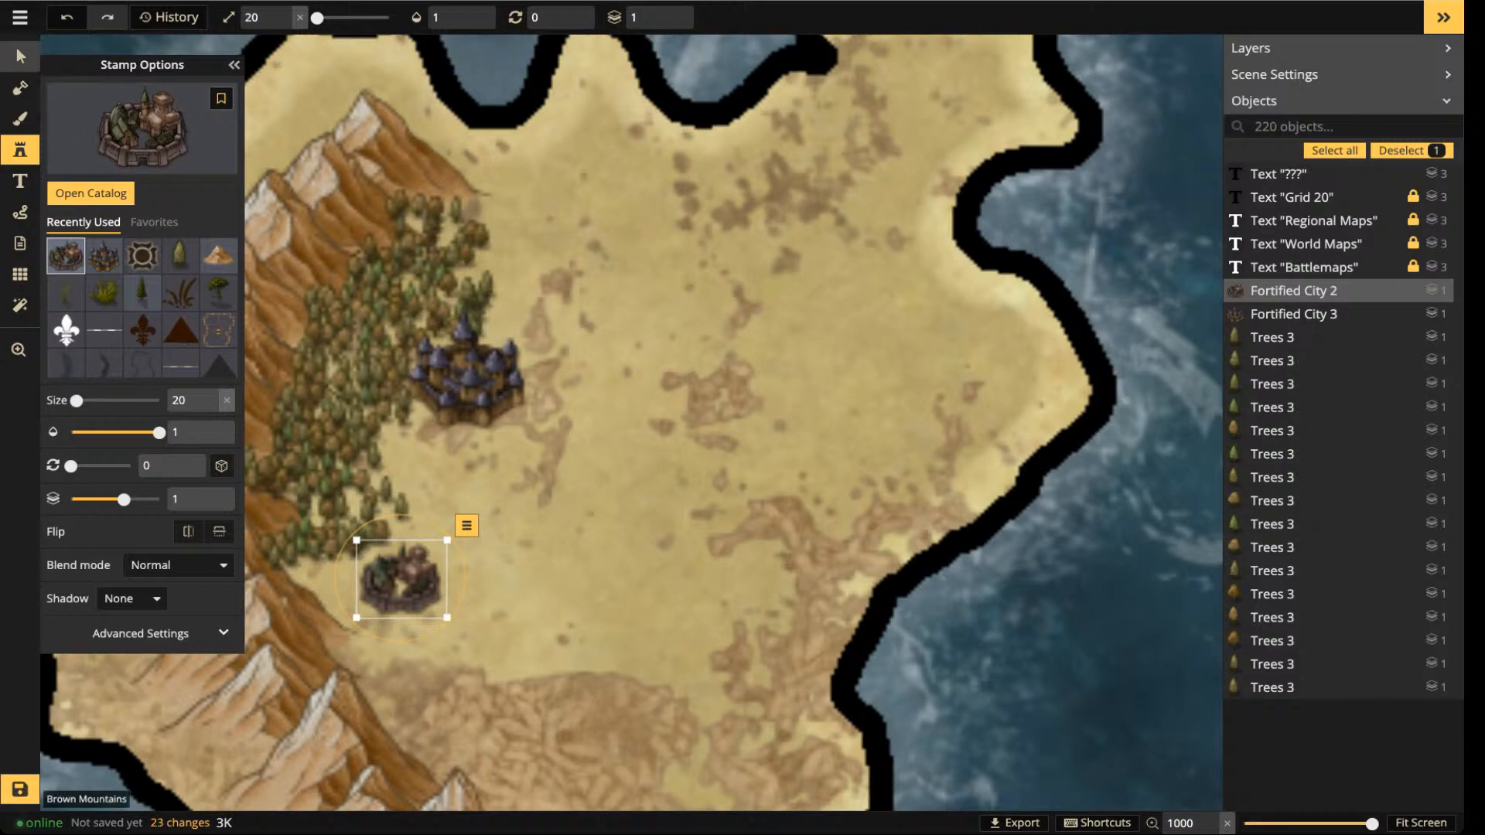
- Move the Scale bar group down onto the landmass's northern end, across the mountains and forest
{"action": "left_click", "coordinate": [20, 57]}
{"action": "scroll", "coordinate": [672, 411], "scroll_direction": "down", "scroll_amount": 1}
{"action": "scroll", "coordinate": [672, 422], "scroll_direction": "down", "scroll_amount": 2}
{"action": "left_click_drag", "start_coordinate": [672, 422], "coordinate": [741, 645]}
{"action": "left_click", "coordinate": [700, 232]}
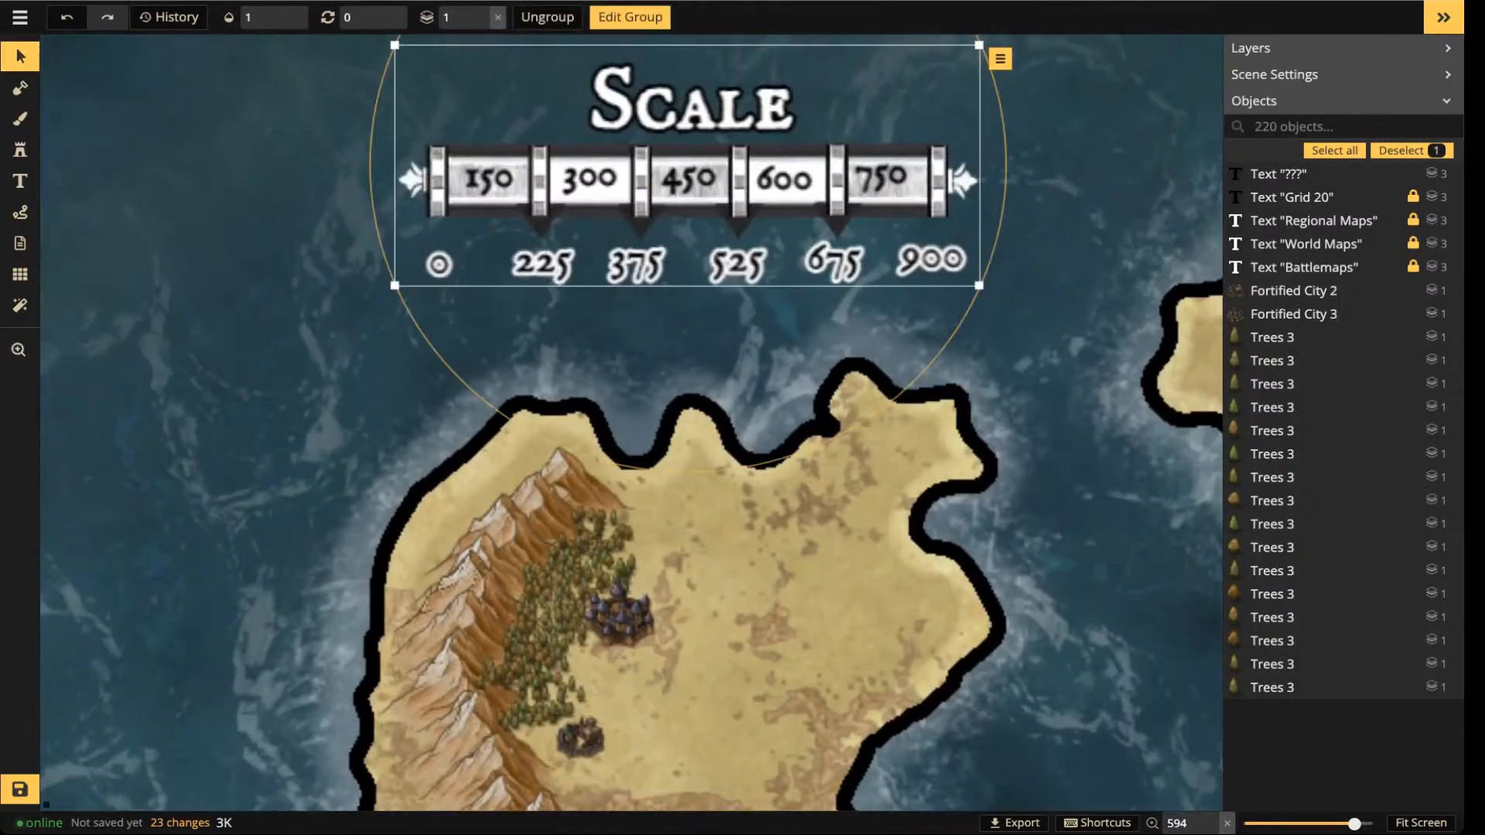
{"action": "left_click_drag", "start_coordinate": [700, 232], "coordinate": [711, 352]}
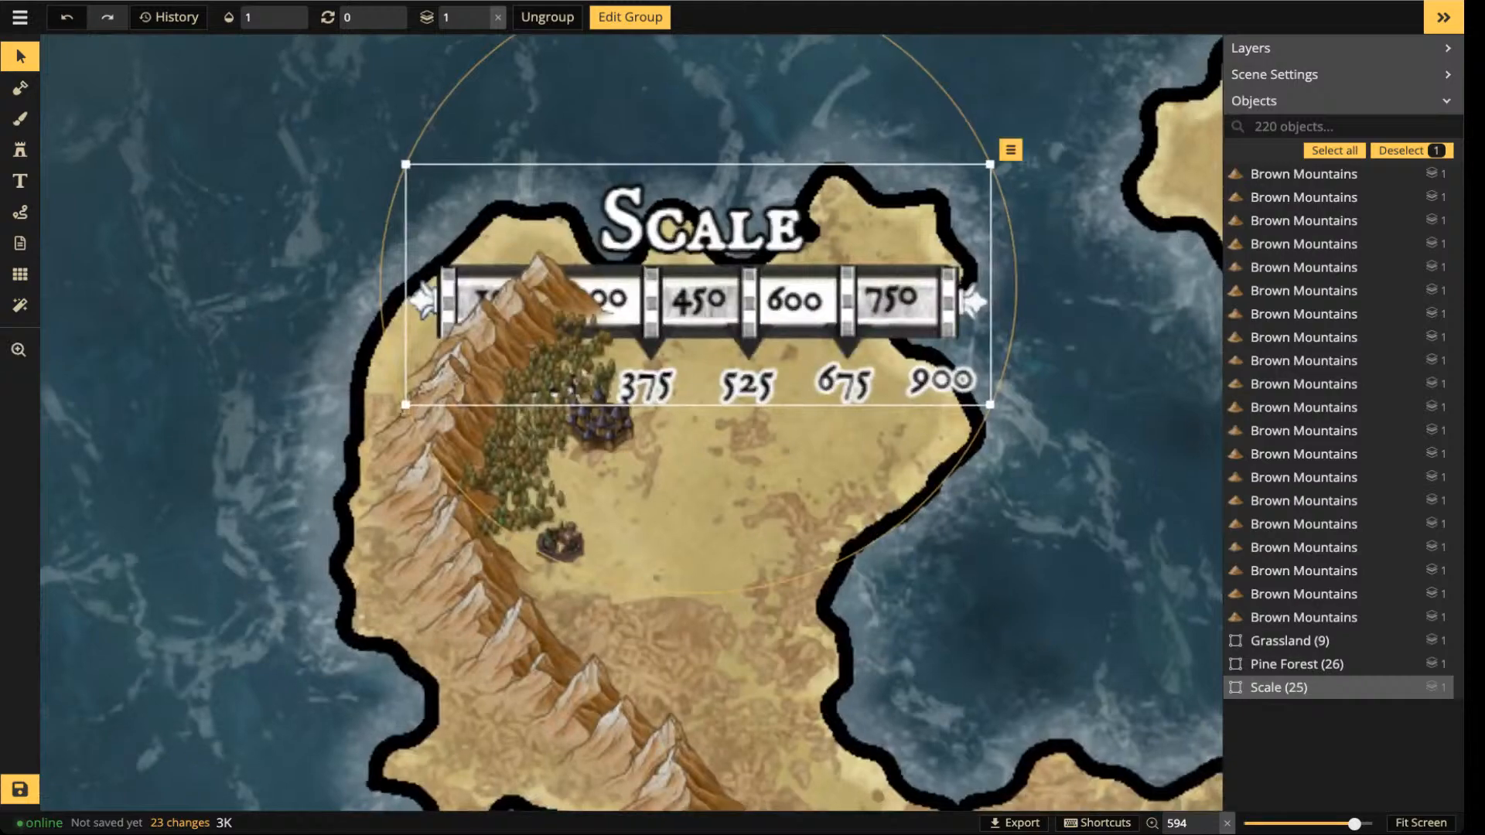
- Raise the Scale bar group to layer 5 so it sits above the mountains and forest
{"action": "left_click", "coordinate": [482, 11]}
{"action": "left_click", "coordinate": [481, 11]}
{"action": "left_click", "coordinate": [481, 11]}
{"action": "left_click", "coordinate": [481, 11]}
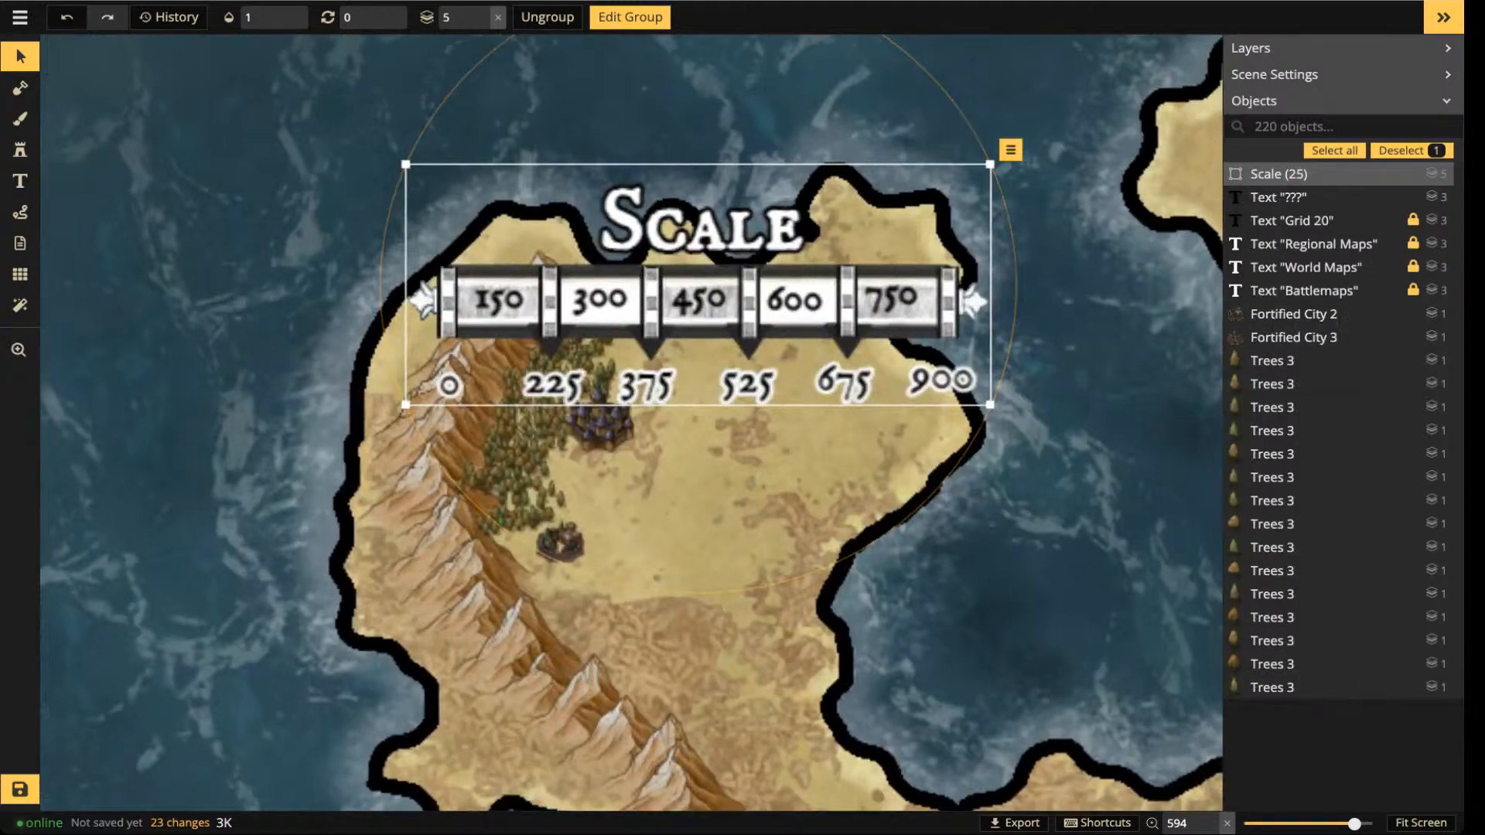
- Rotate the Scale bar group to 285 degrees and lay it beside the two cities to measure the distance between them
{"action": "left_click_drag", "start_coordinate": [1015, 284], "coordinate": [906, 38]}
{"action": "key", "text": "Escape"}
{"action": "left_click", "coordinate": [713, 322]}
{"action": "left_click_drag", "start_coordinate": [714, 321], "coordinate": [667, 320]}
{"action": "key", "text": "r"}
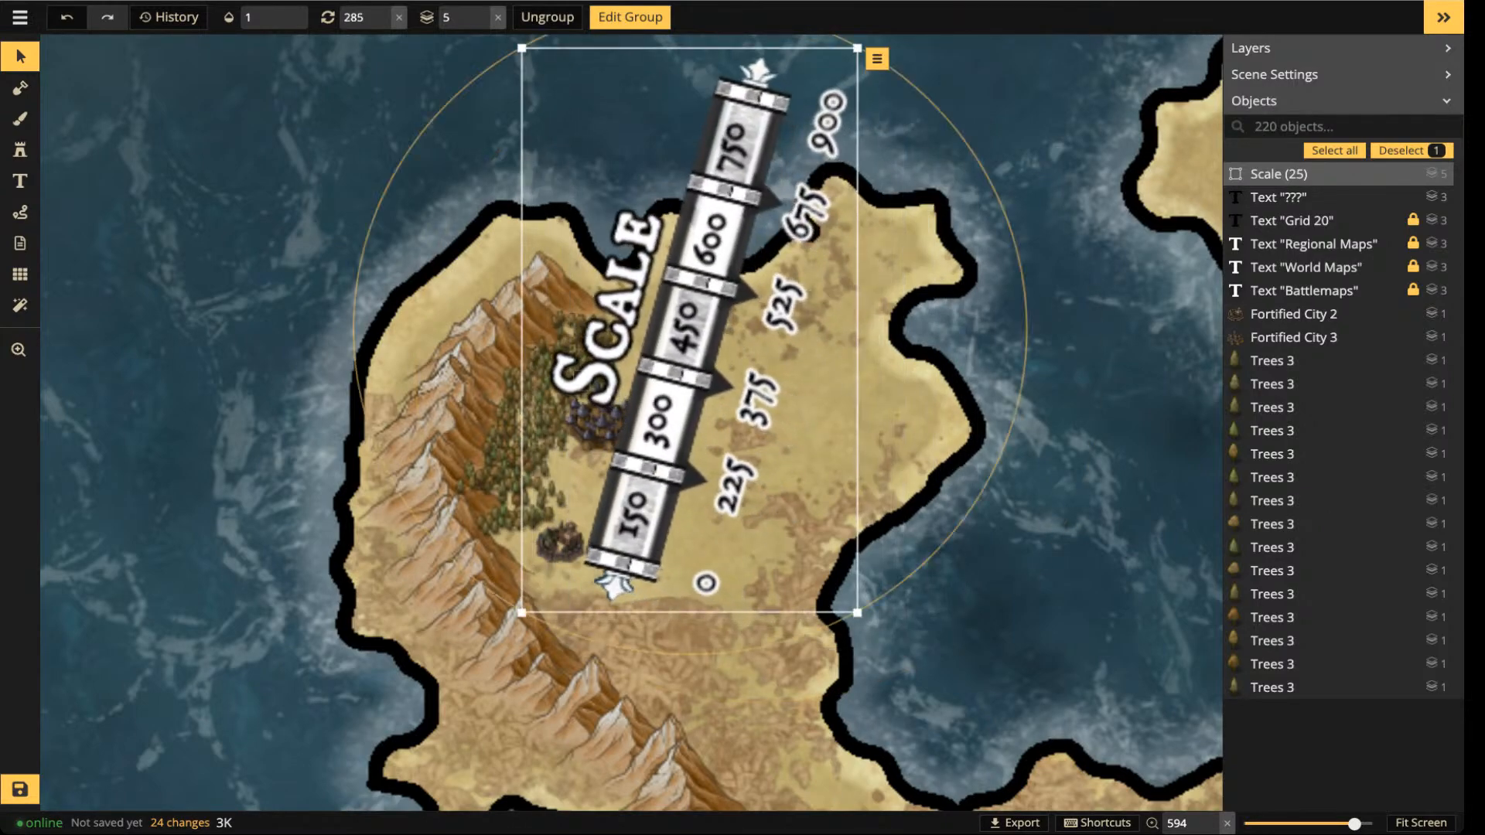
{"action": "left_click", "coordinate": [594, 422]}
{"action": "left_click", "coordinate": [560, 541]}
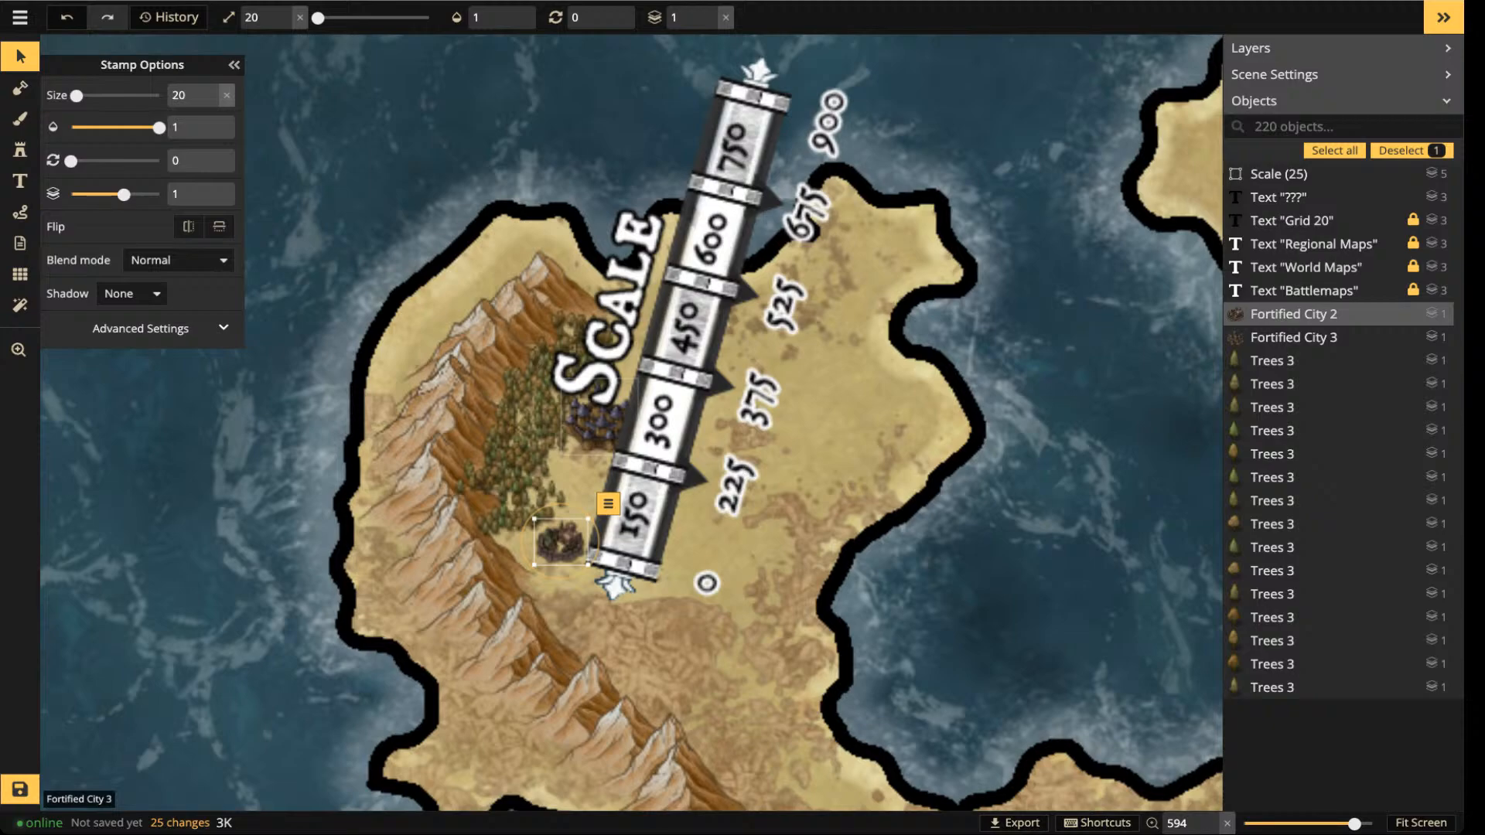
{"action": "left_click", "coordinate": [658, 418]}
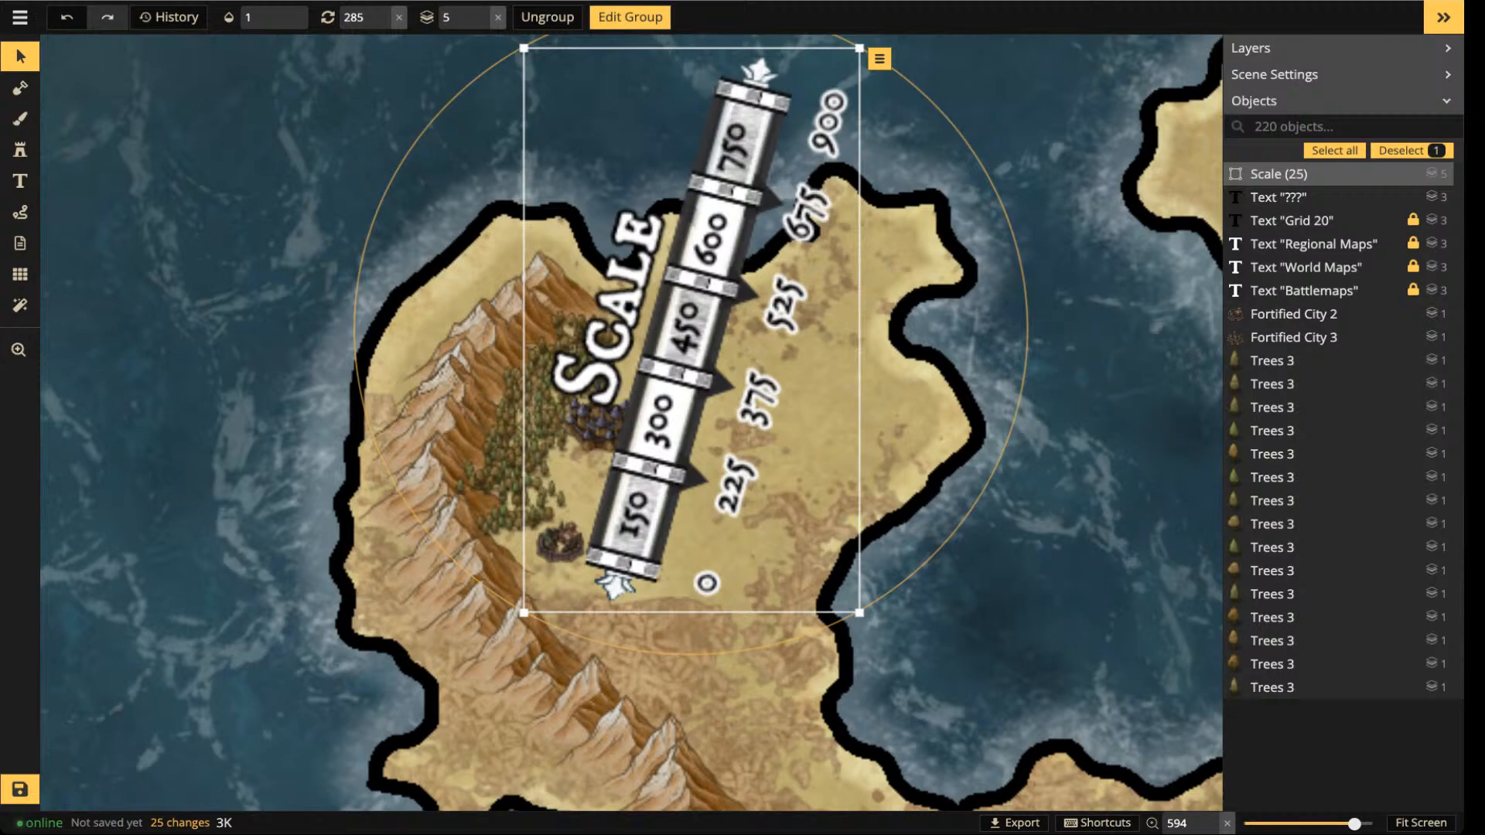
{"action": "mouse_move", "coordinate": [691, 330]}
{"action": "left_mouse_down"}
{"action": "mouse_move", "coordinate": [752, 356]}
{"action": "mouse_move", "coordinate": [696, 334]}
{"action": "left_mouse_up"}
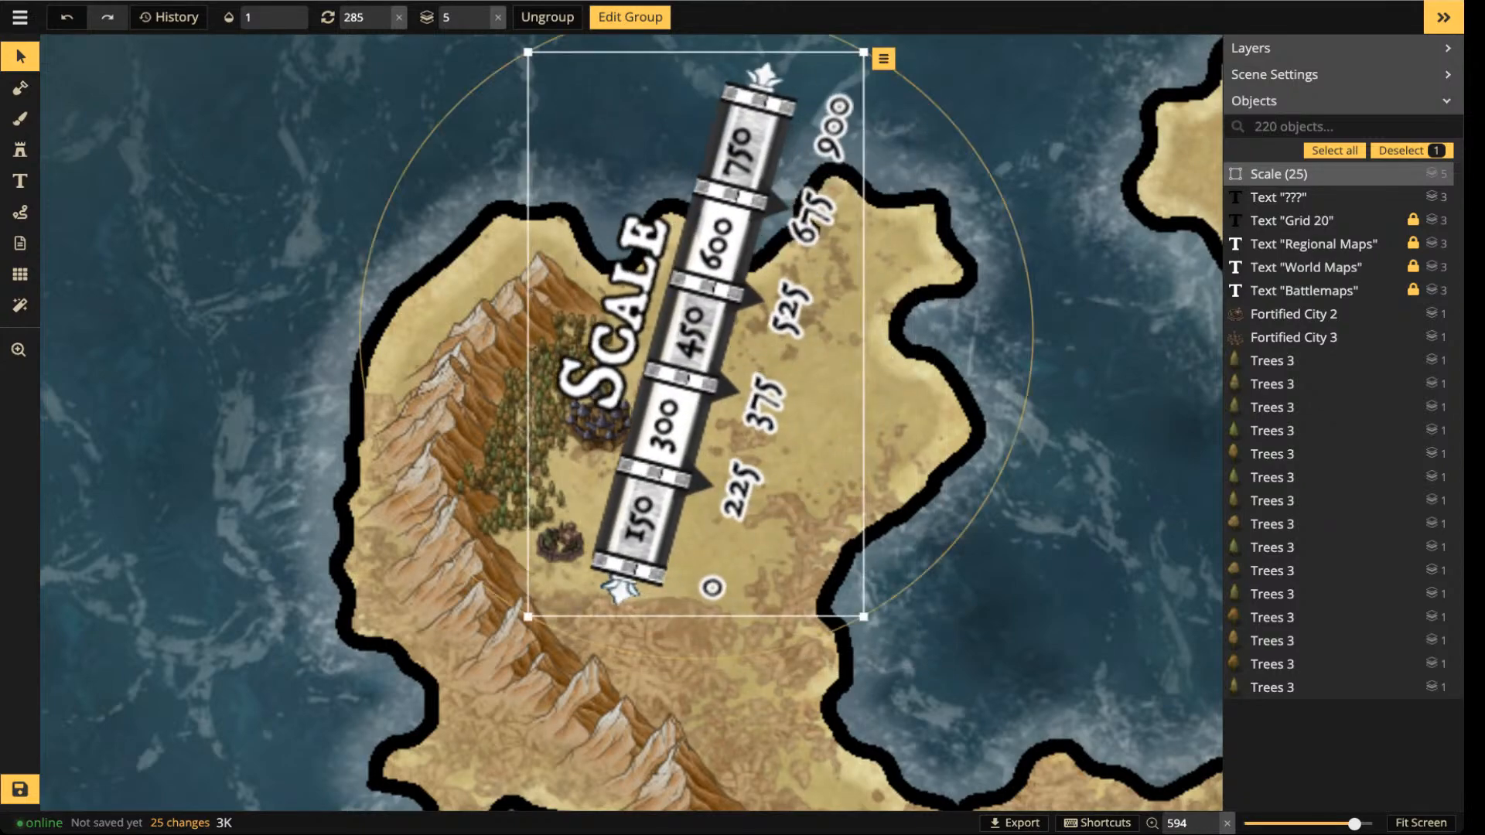
{"action": "scroll", "coordinate": [689, 360], "scroll_direction": "down", "scroll_amount": 3}
{"action": "scroll", "coordinate": [689, 360], "scroll_direction": "up", "scroll_amount": 5}
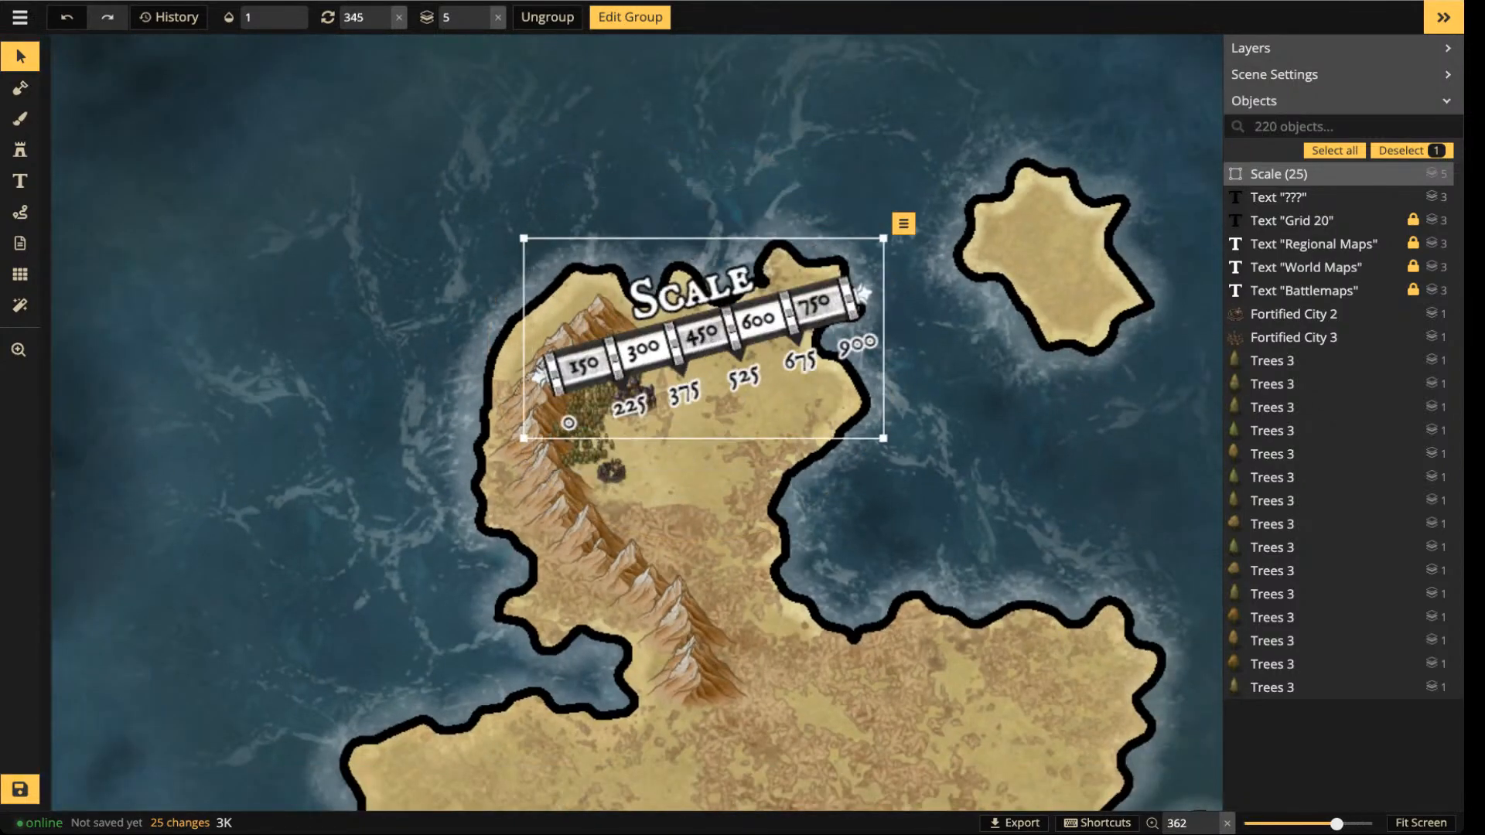
{"action": "scroll", "coordinate": [702, 326], "scroll_direction": "down", "scroll_amount": 2}
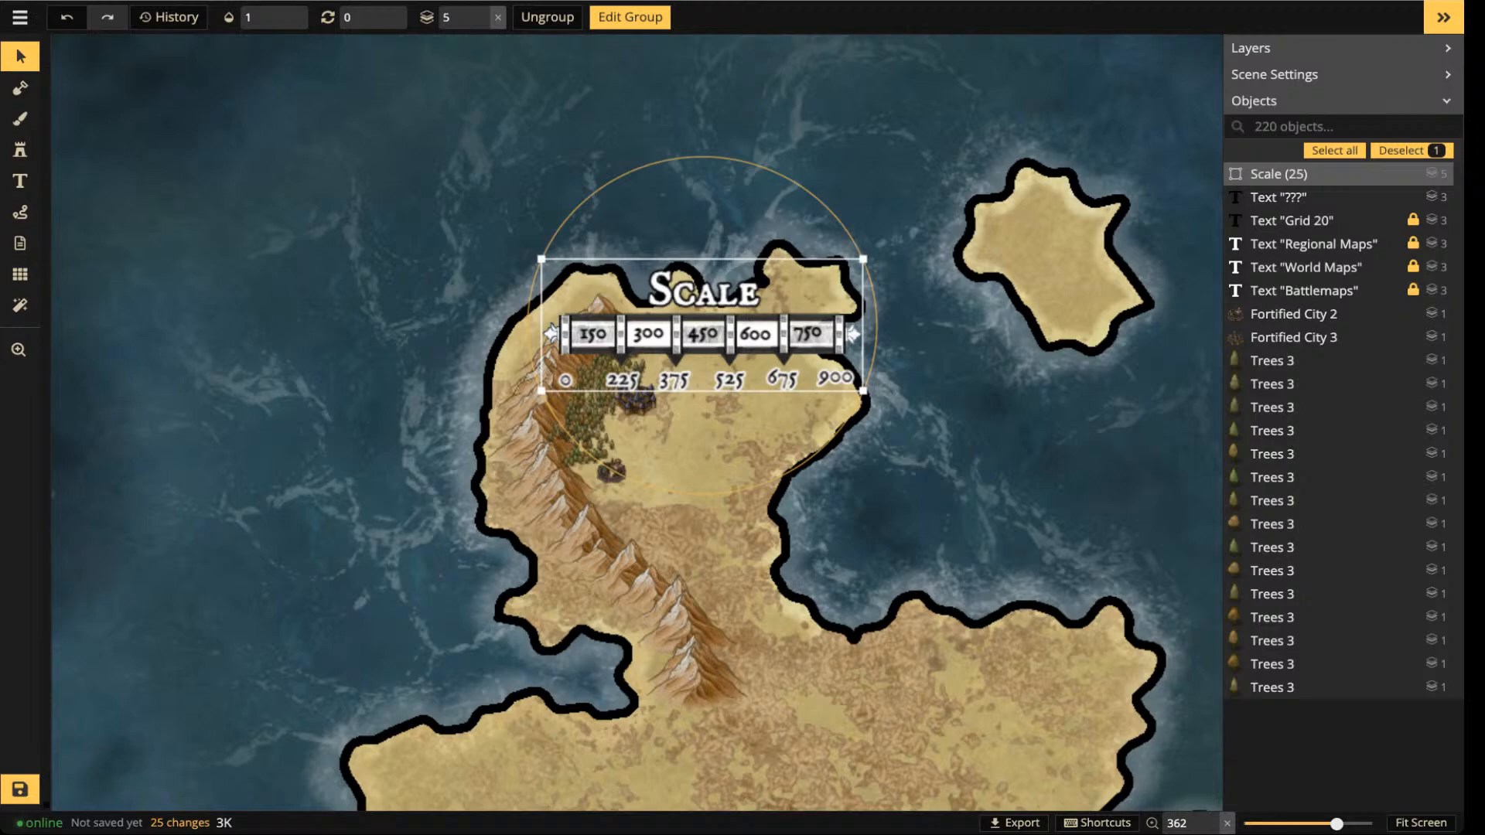
{"action": "scroll", "coordinate": [702, 326], "scroll_direction": "down", "scroll_amount": 2}
{"action": "scroll", "coordinate": [703, 325], "scroll_direction": "down", "scroll_amount": 4}
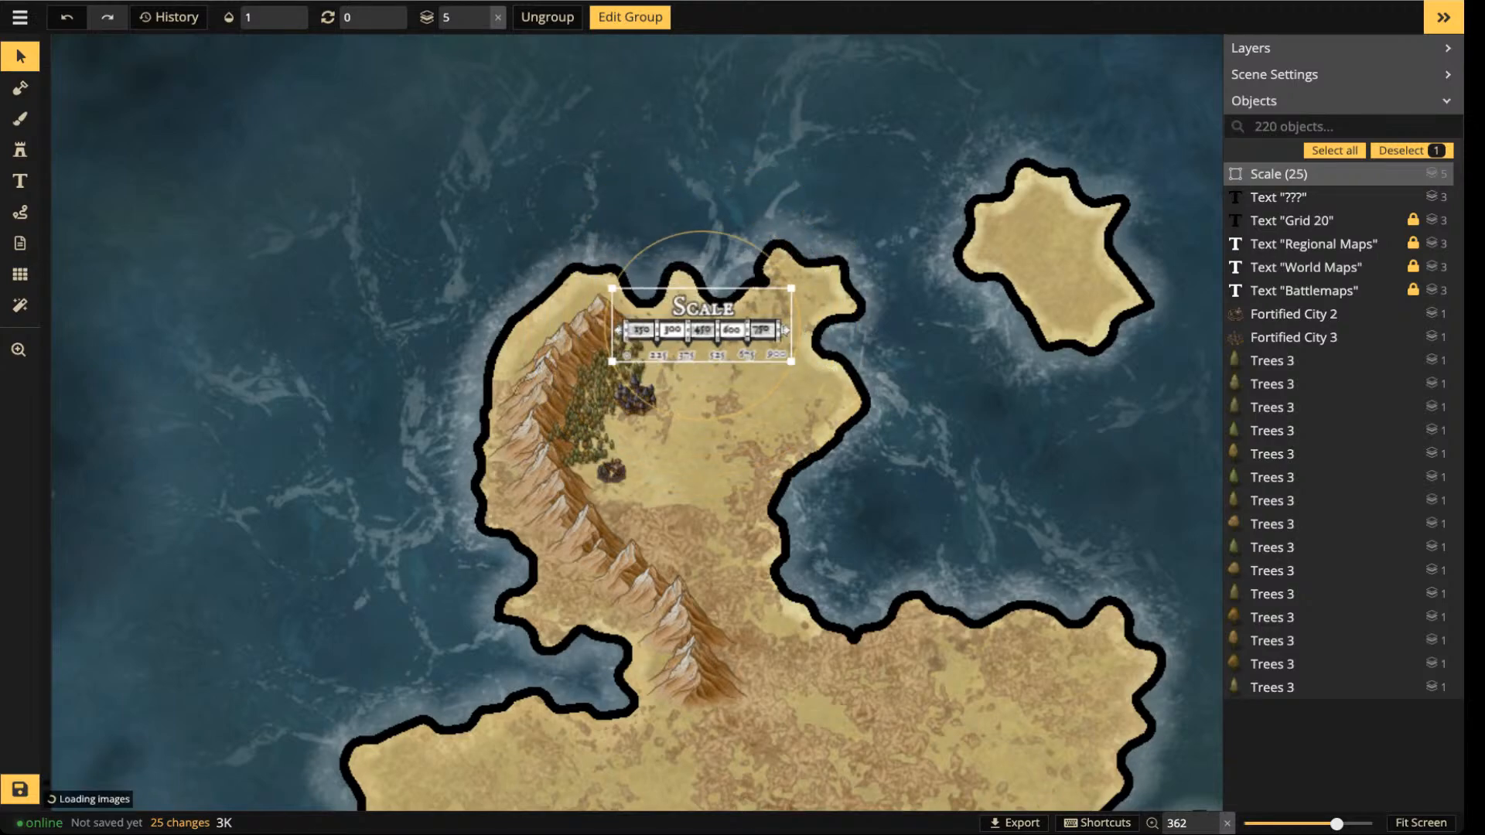
{"action": "scroll", "coordinate": [702, 325], "scroll_direction": "up", "scroll_amount": 5}
{"action": "key", "text": "Escape"}
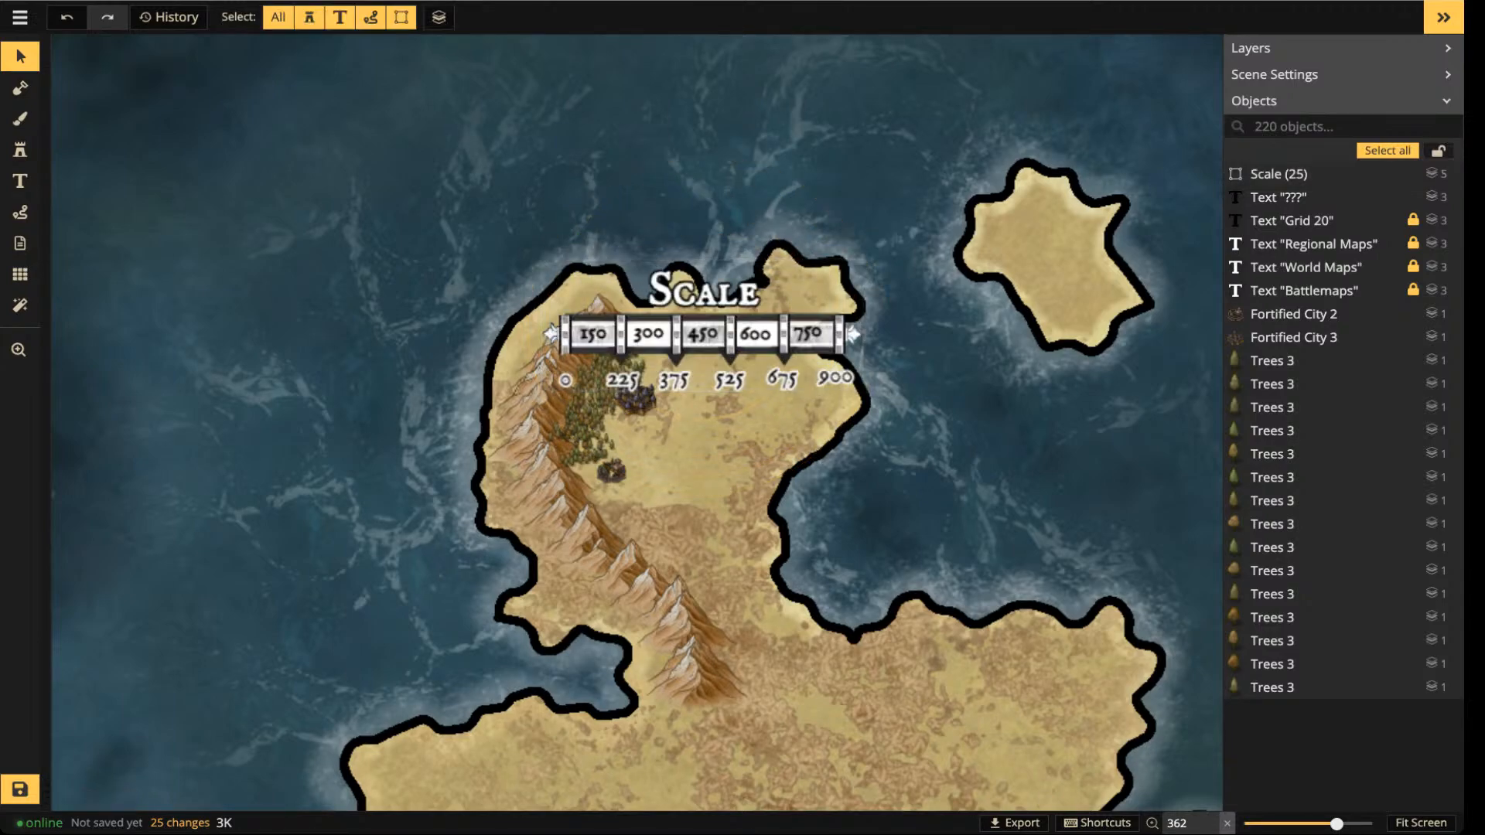
{"action": "key", "text": "ctrl+z"}
{"action": "scroll", "coordinate": [682, 327], "scroll_direction": "up", "scroll_amount": 5}
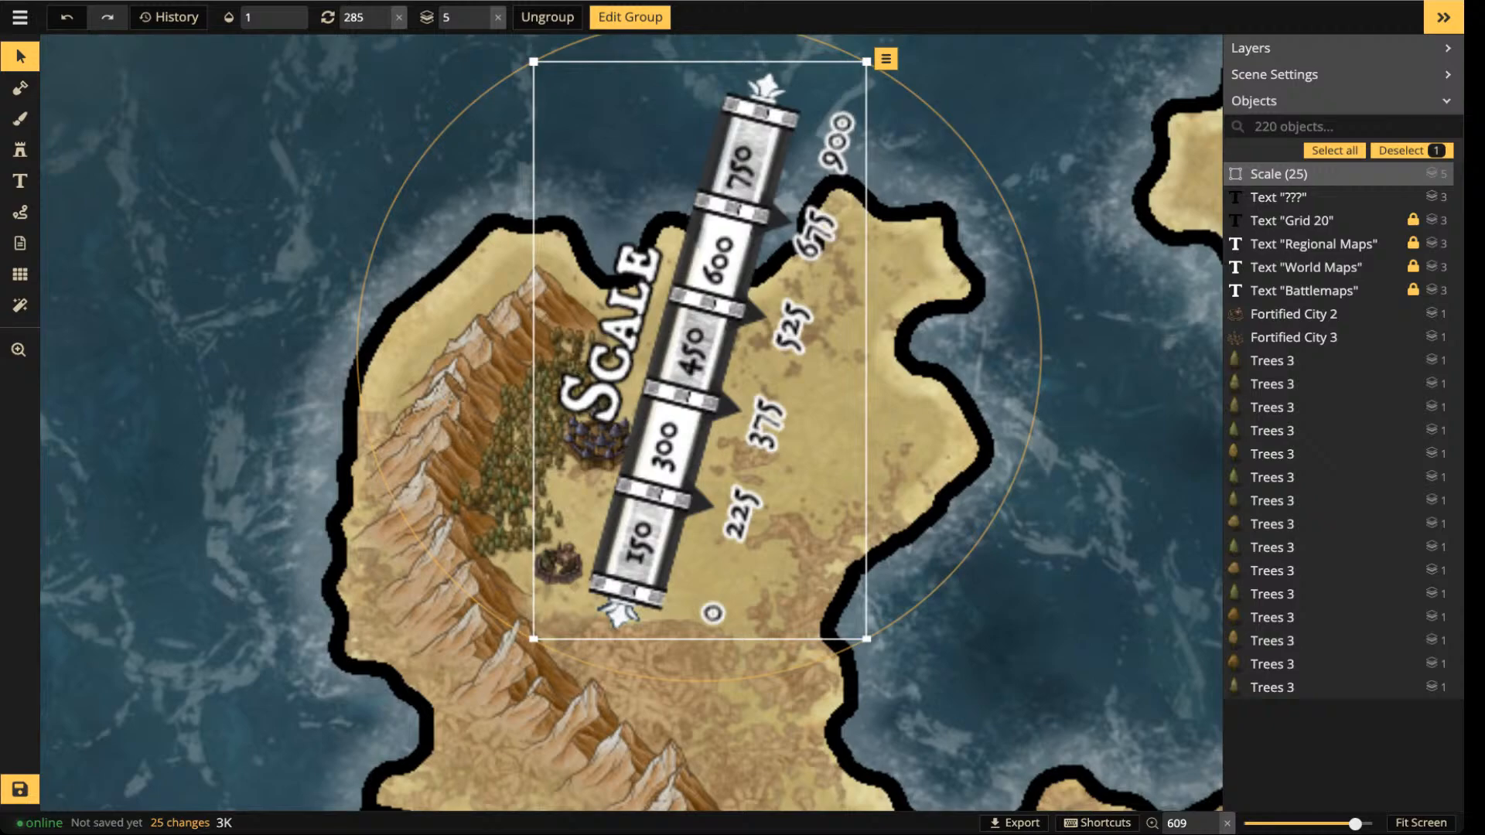
- Rotate the Scale bar group back to 0 degrees and move it off the landmass to just below the World Maps title
{"action": "left_click_drag", "start_coordinate": [942, 109], "coordinate": [968, 633]}
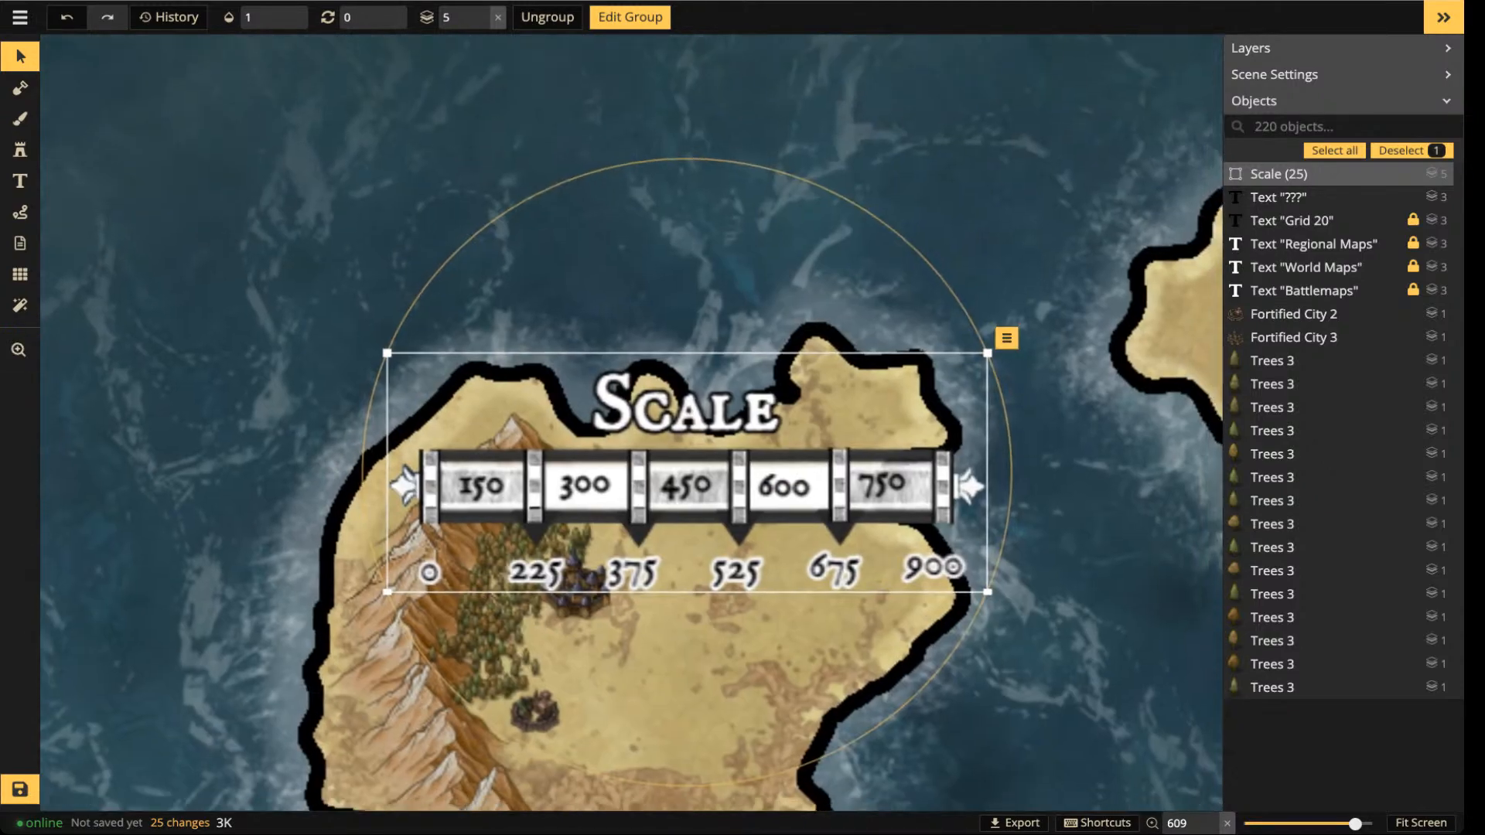
{"action": "left_click_drag", "start_coordinate": [688, 472], "coordinate": [763, 374]}
- Show the hexagonal grid on the map and set its layer to -5
{"action": "left_click", "coordinate": [20, 274]}
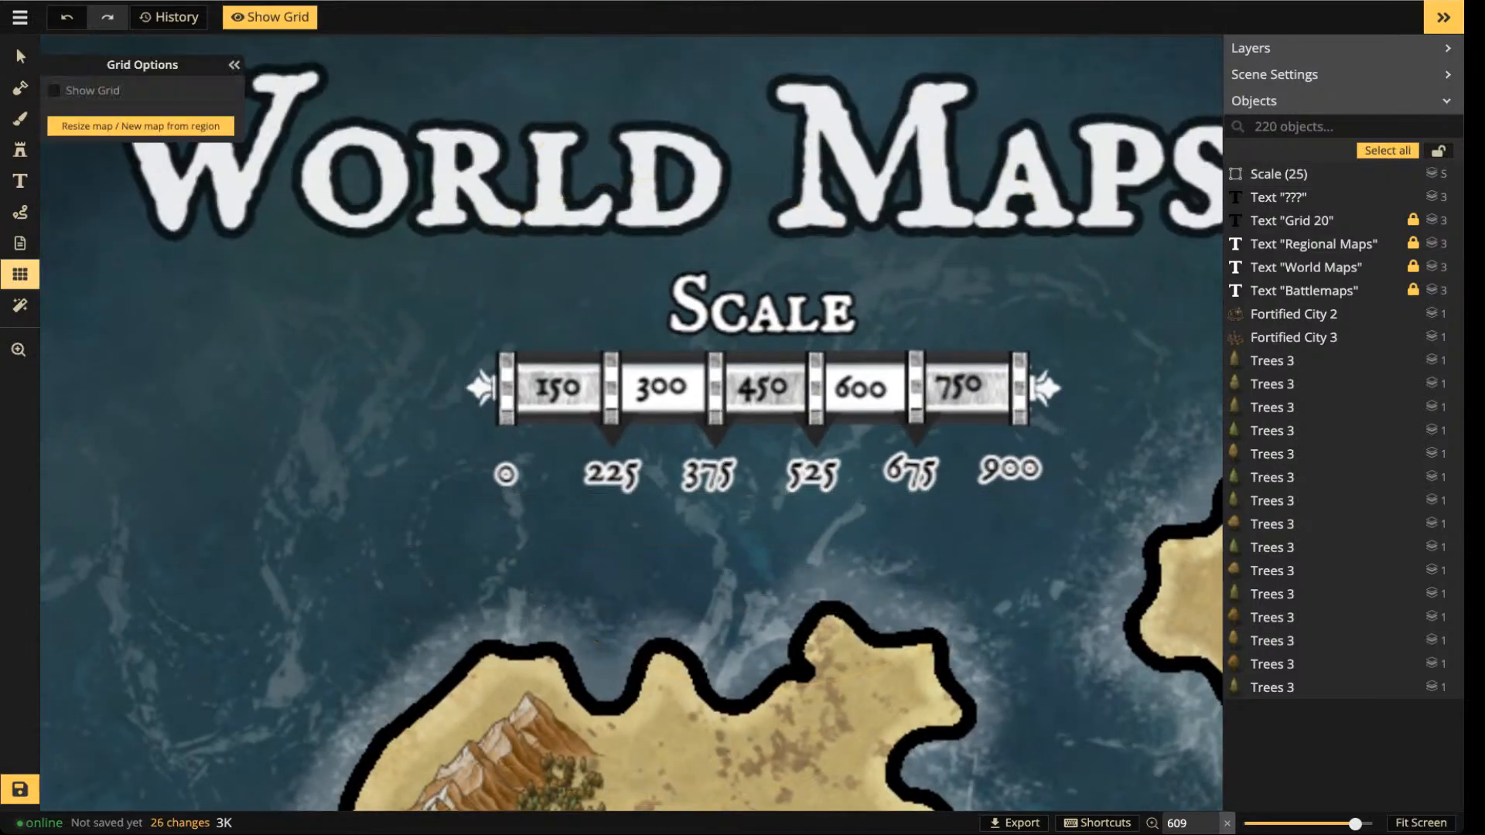
{"action": "left_click", "coordinate": [54, 91]}
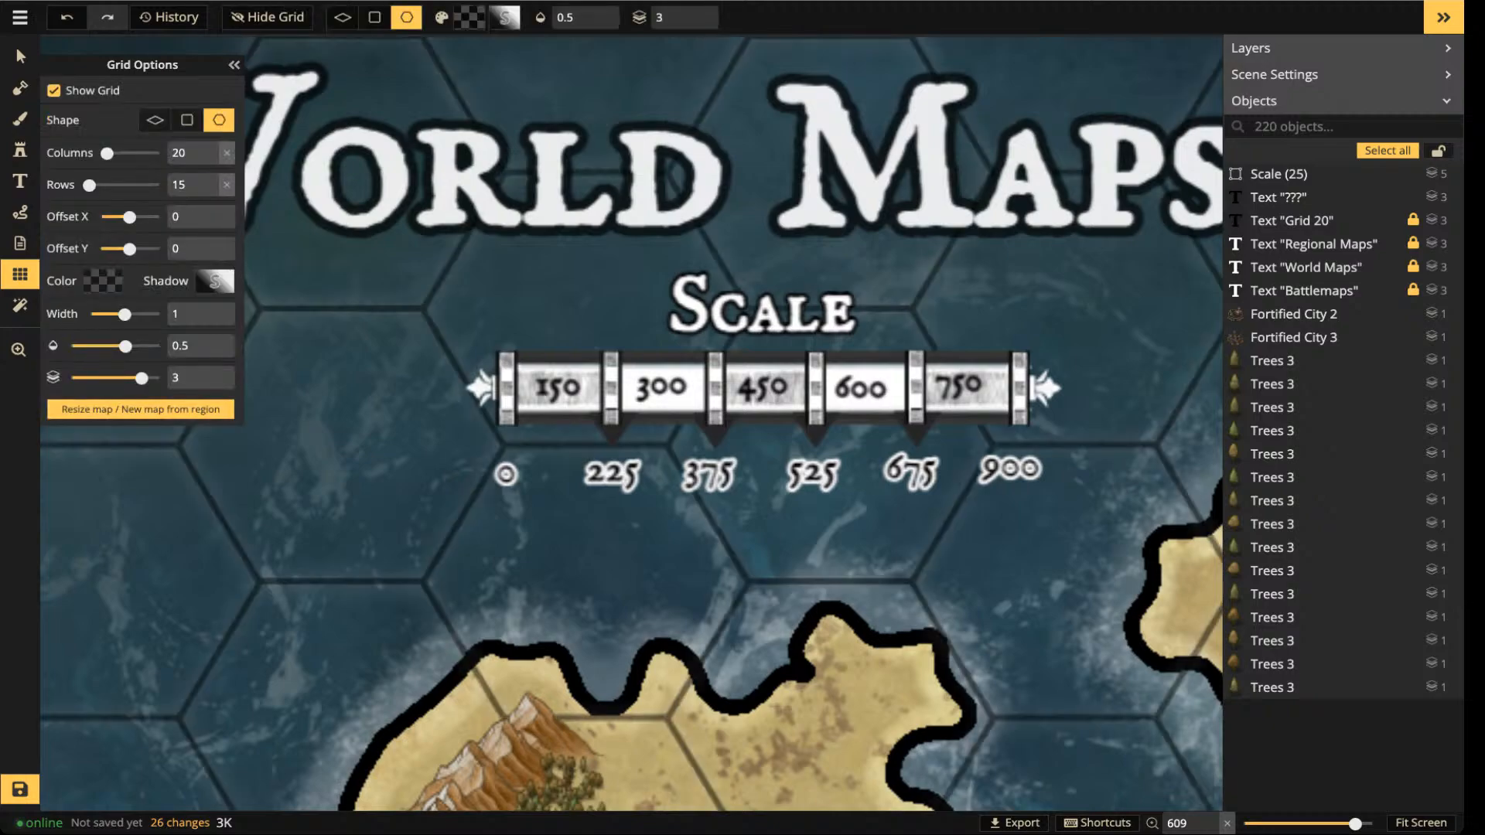
{"action": "left_click", "coordinate": [210, 385]}
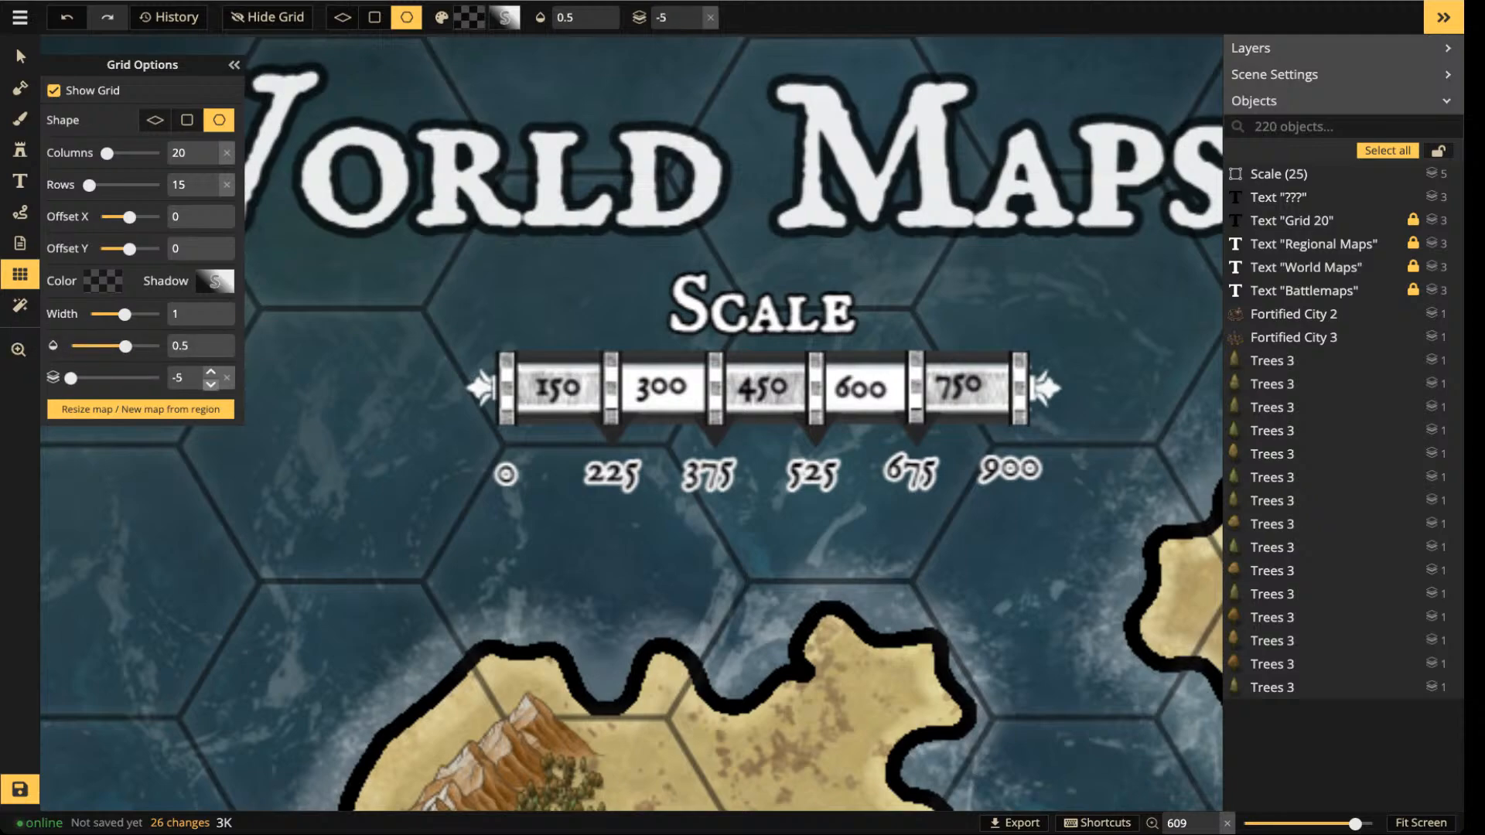
{"action": "scroll", "coordinate": [609, 383], "scroll_direction": "down", "scroll_amount": 3}
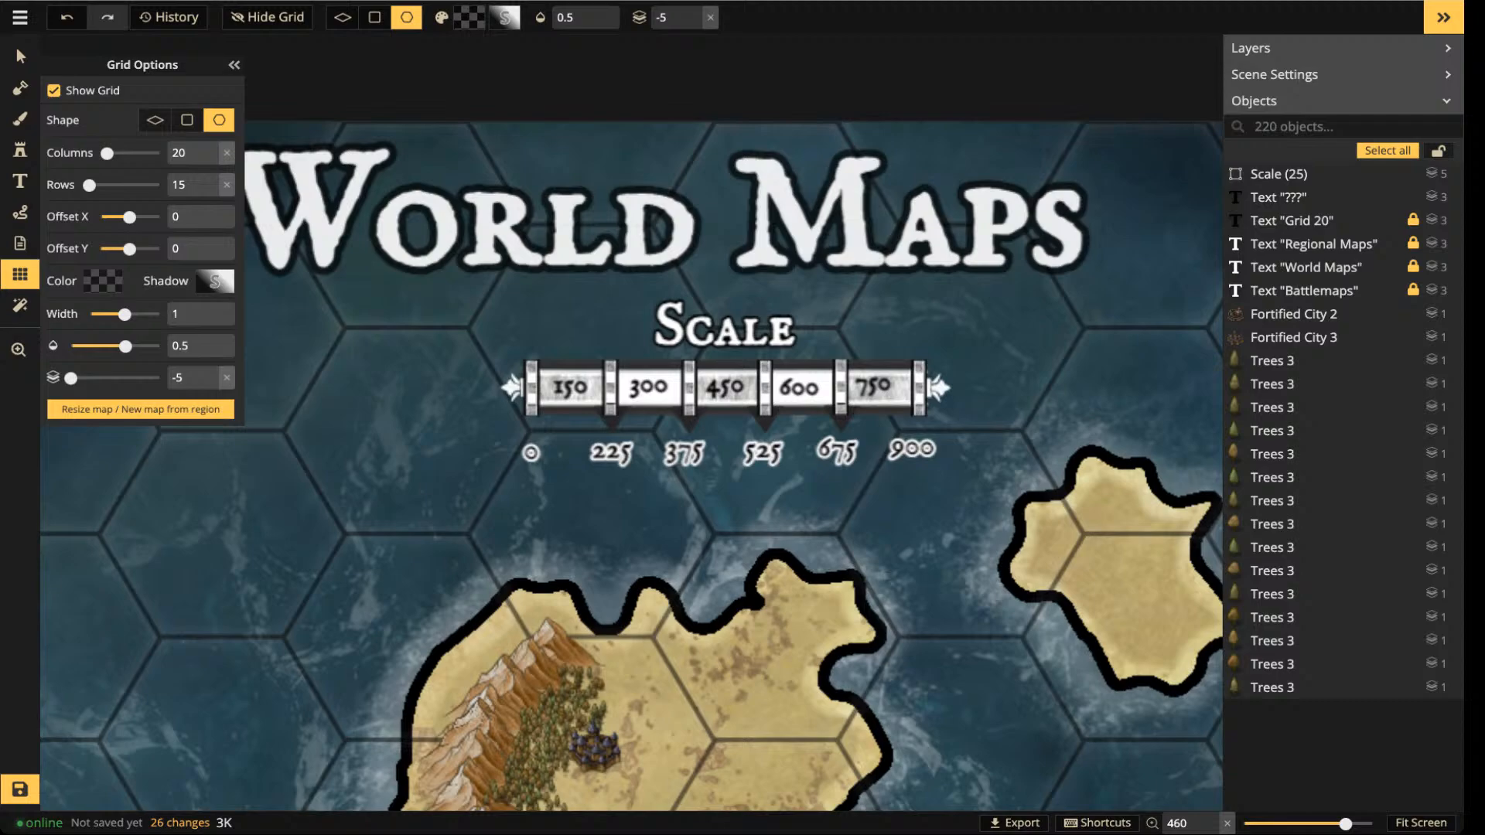
{"action": "left_click", "coordinate": [21, 56]}
{"action": "scroll", "coordinate": [607, 418], "scroll_direction": "down", "scroll_amount": 3}
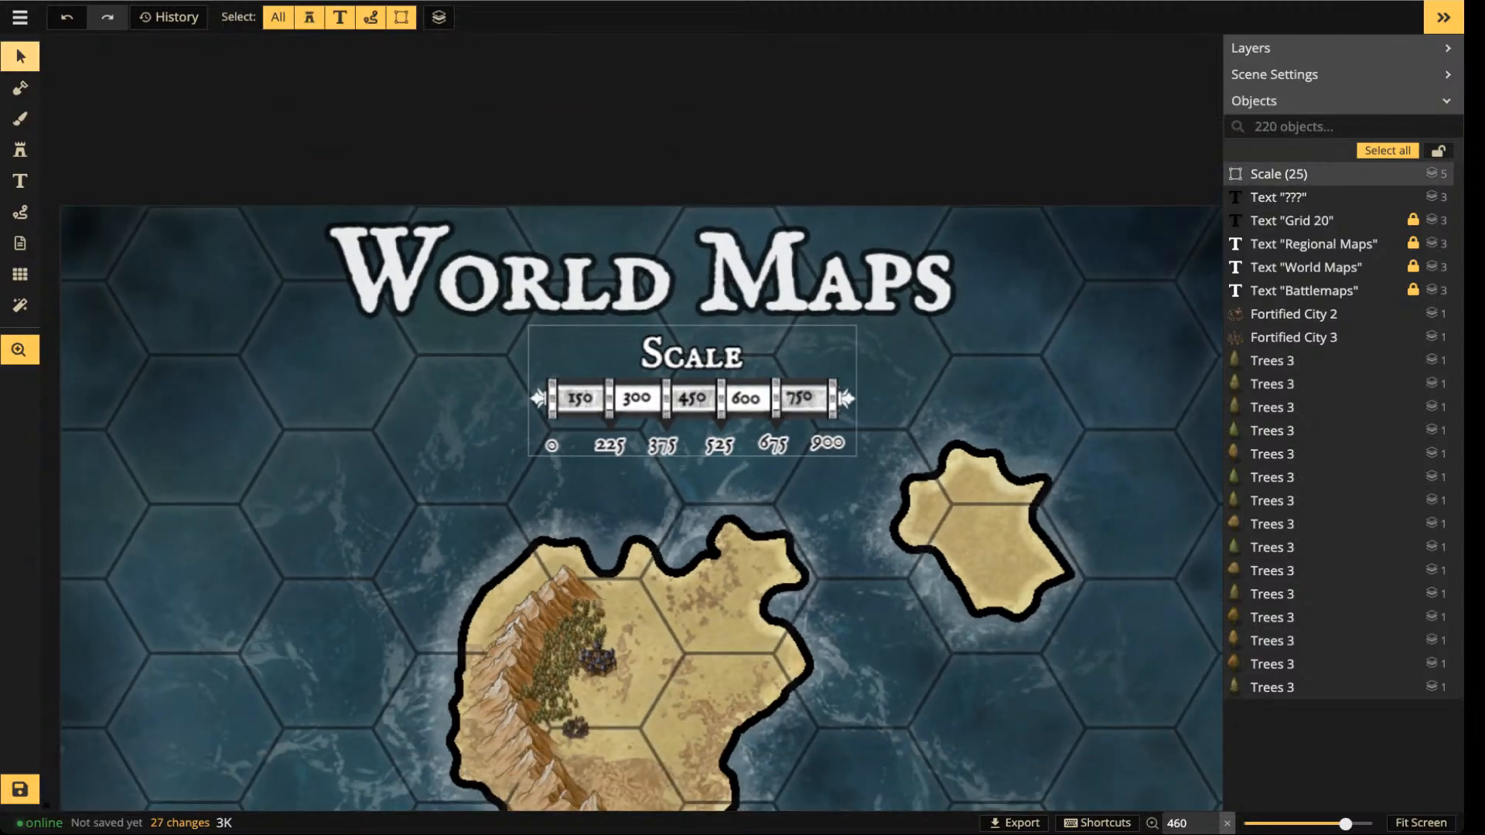
{"action": "left_click_drag", "start_coordinate": [611, 421], "coordinate": [479, 423]}
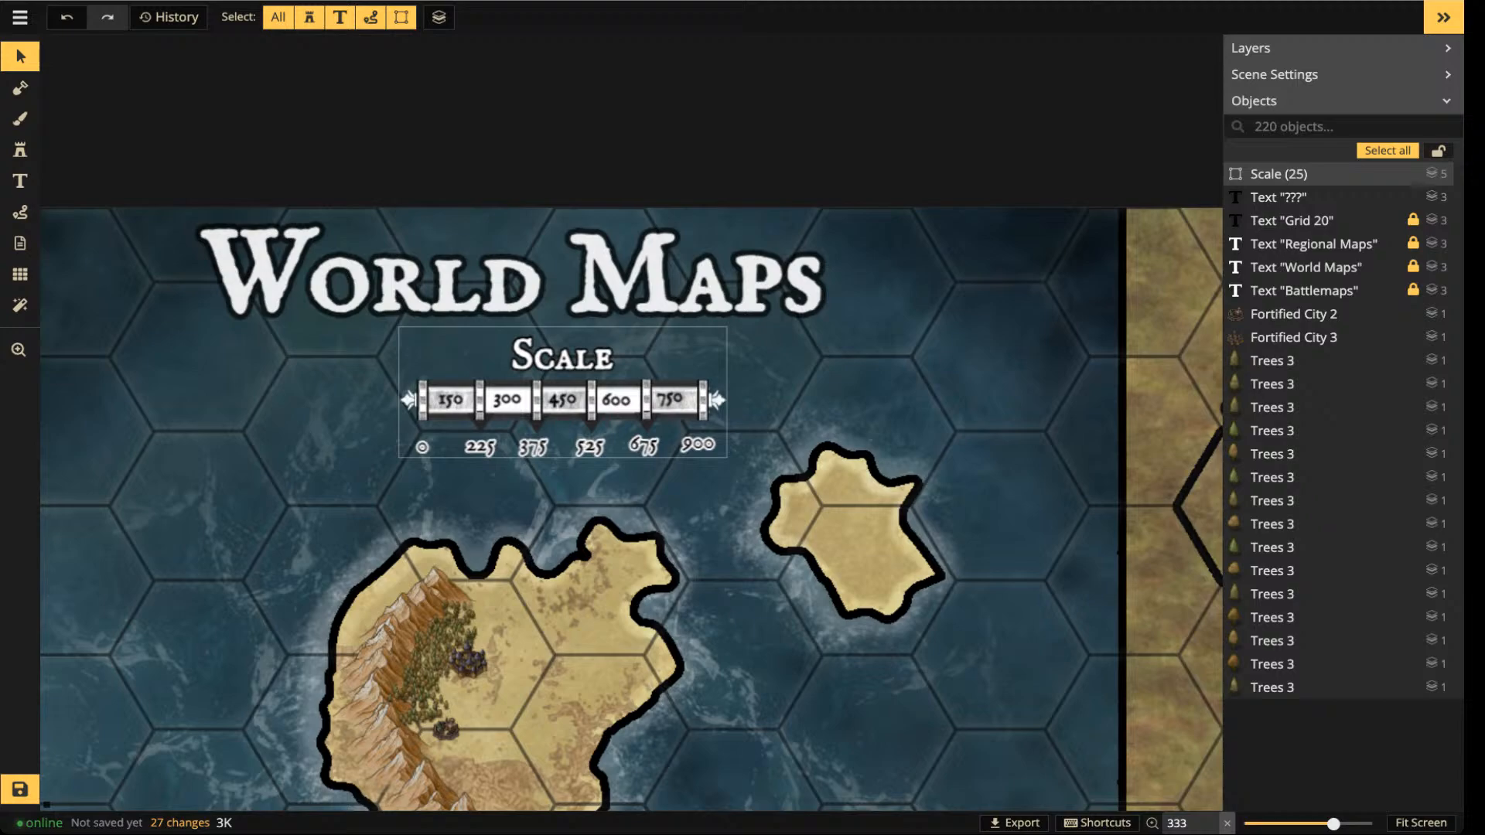
{"action": "scroll", "coordinate": [469, 569], "scroll_direction": "up", "scroll_amount": 3}
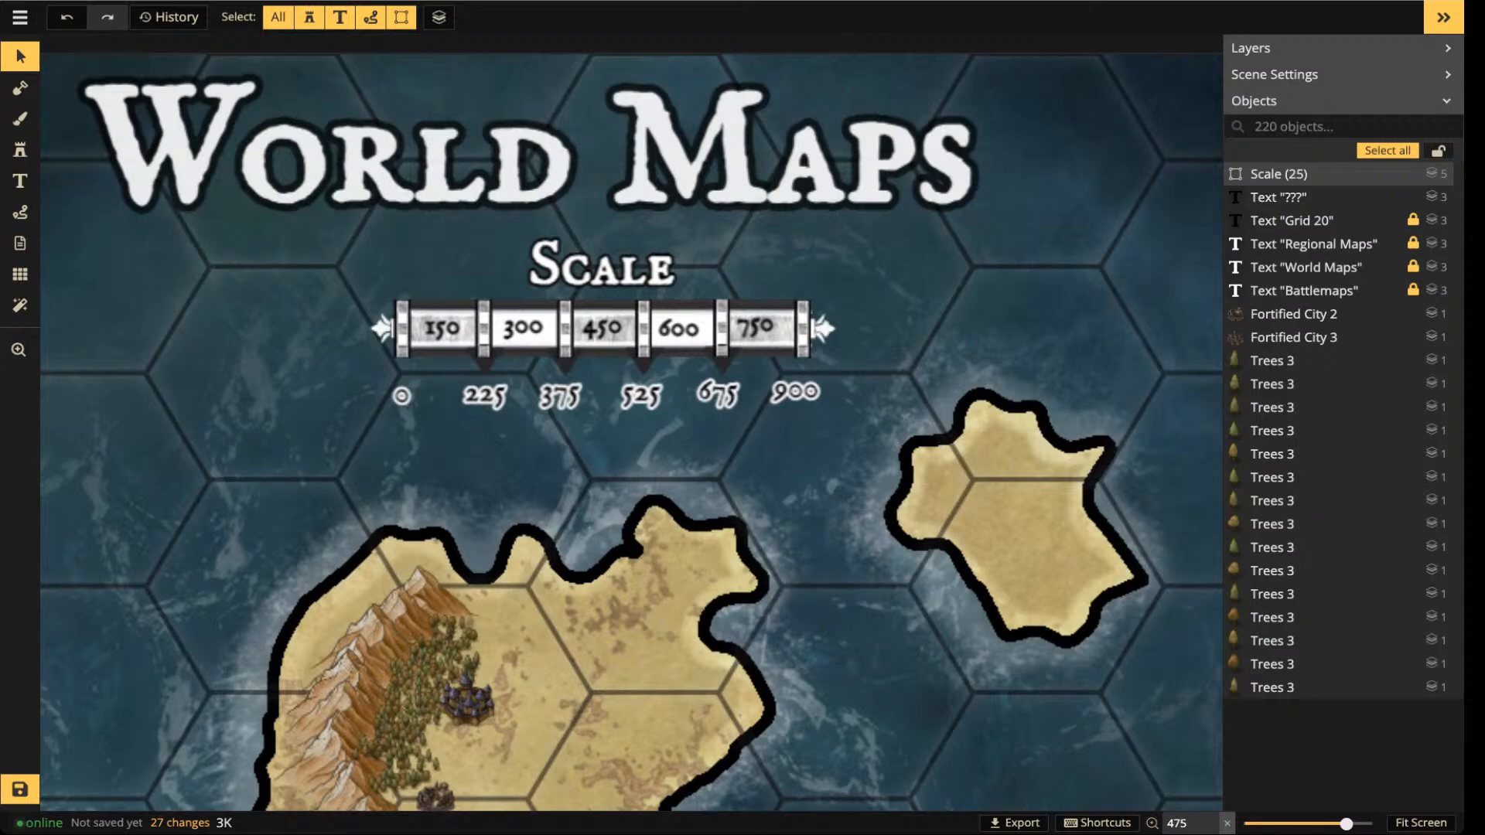
- Change the grid to square cells and set it to 91 columns and 68 rows
{"action": "left_click", "coordinate": [20, 274]}
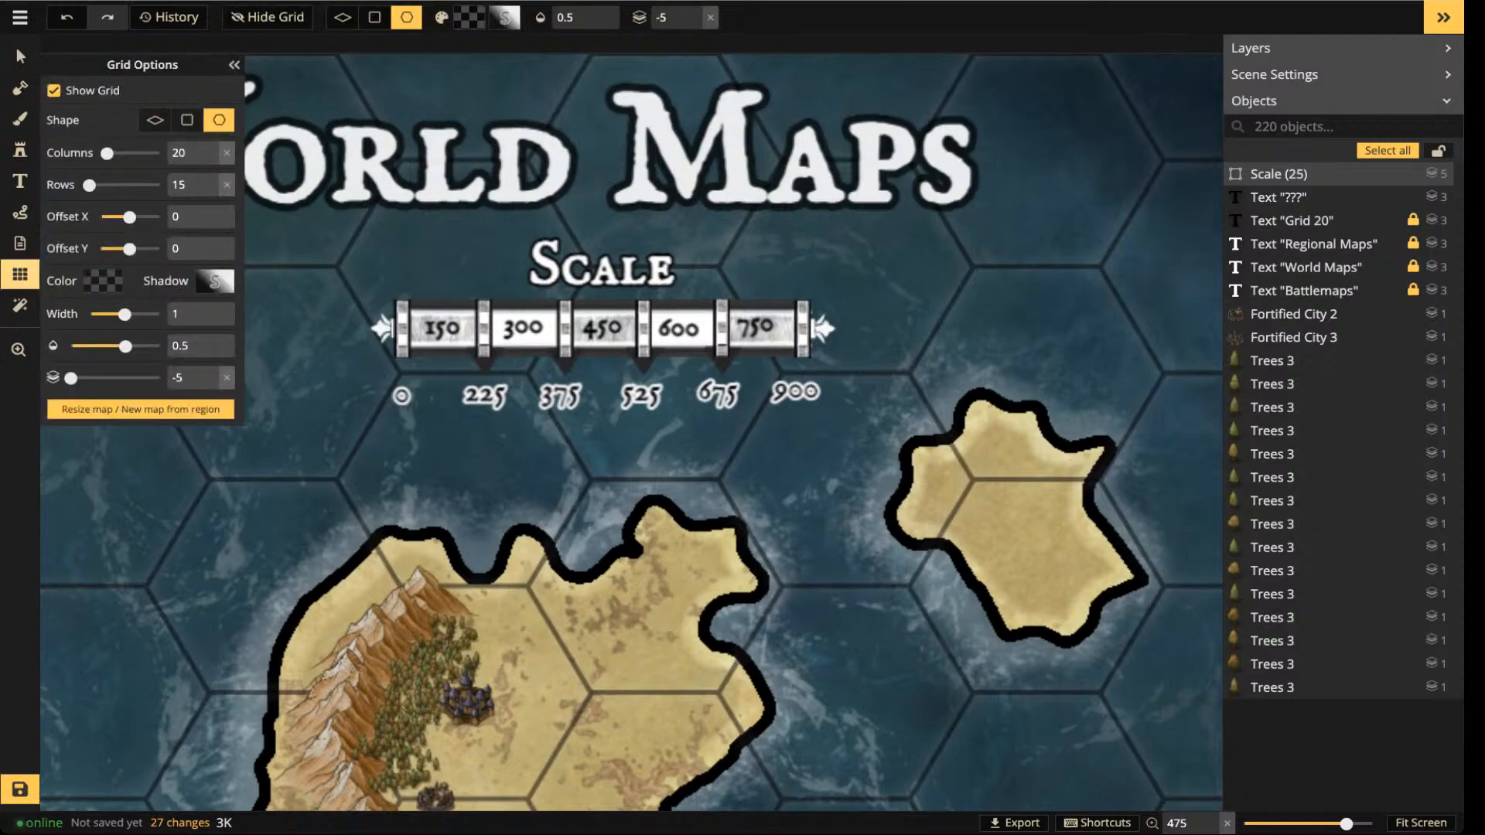
{"action": "left_click", "coordinate": [186, 120]}
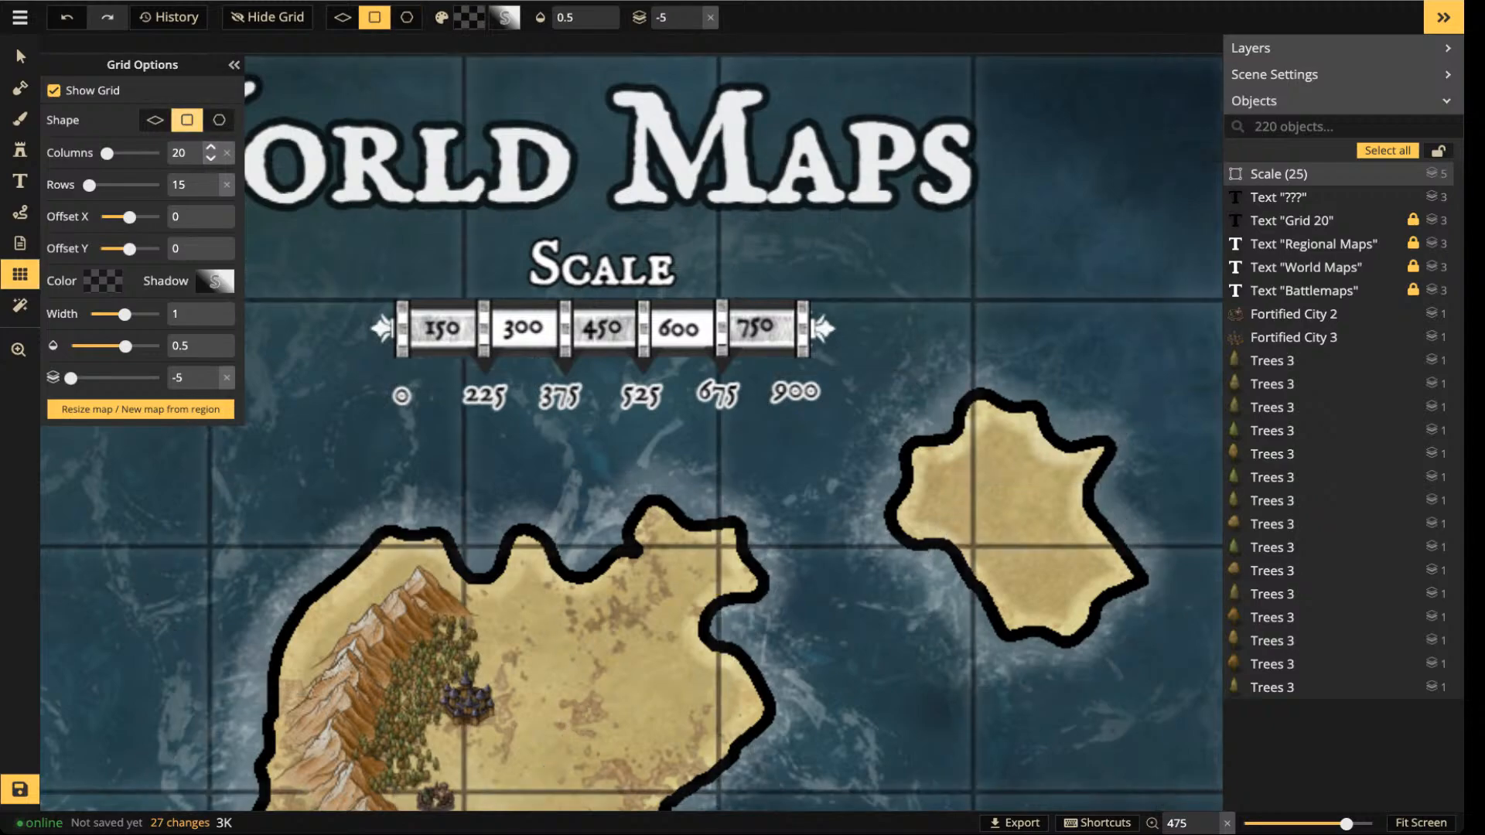
{"action": "left_click_drag", "start_coordinate": [193, 152], "coordinate": [159, 152]}
{"action": "type", "text": "11"}
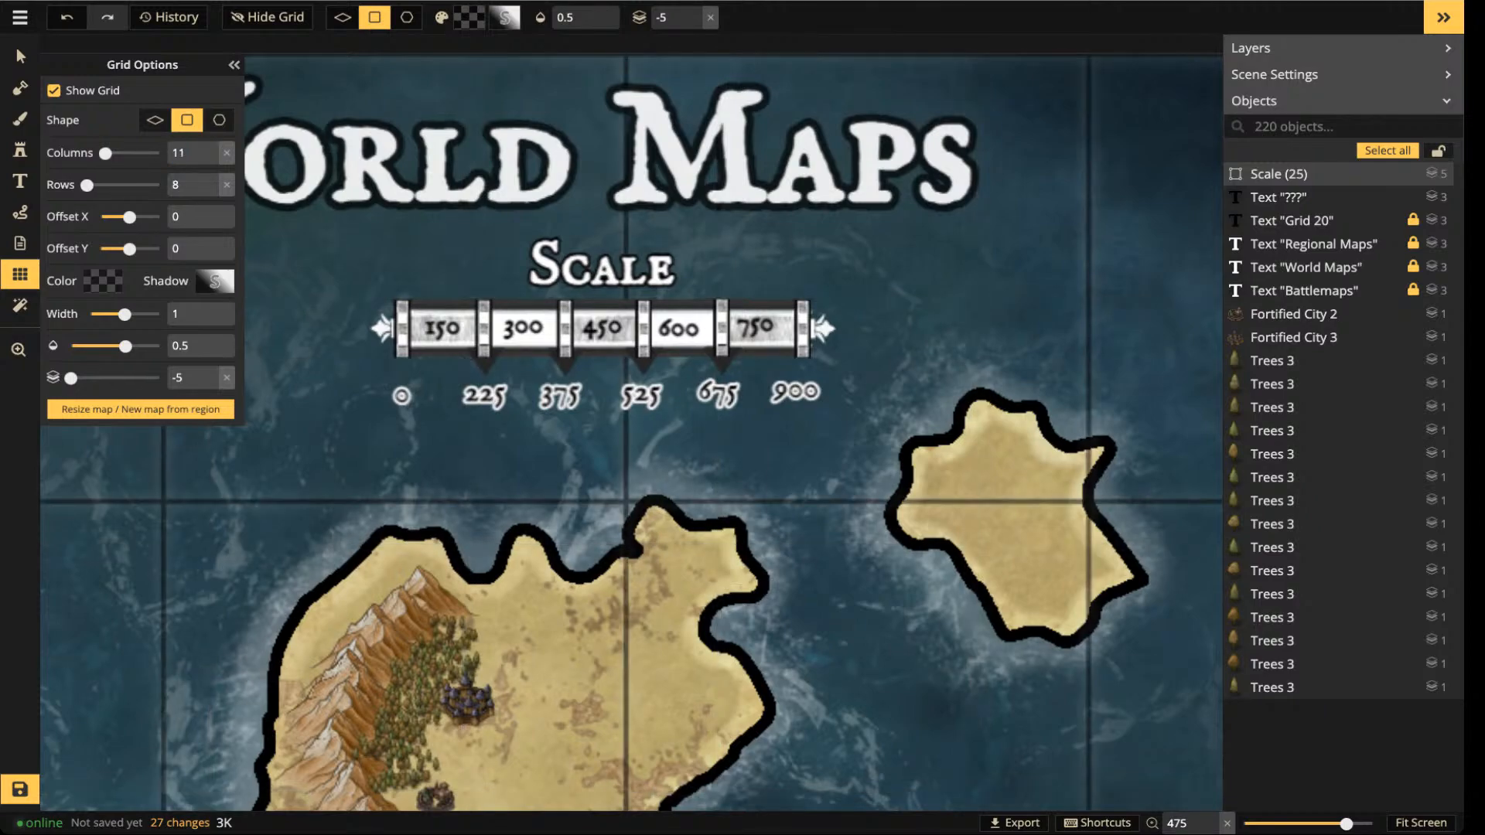
{"action": "left_click_drag", "start_coordinate": [105, 153], "coordinate": [127, 153]}
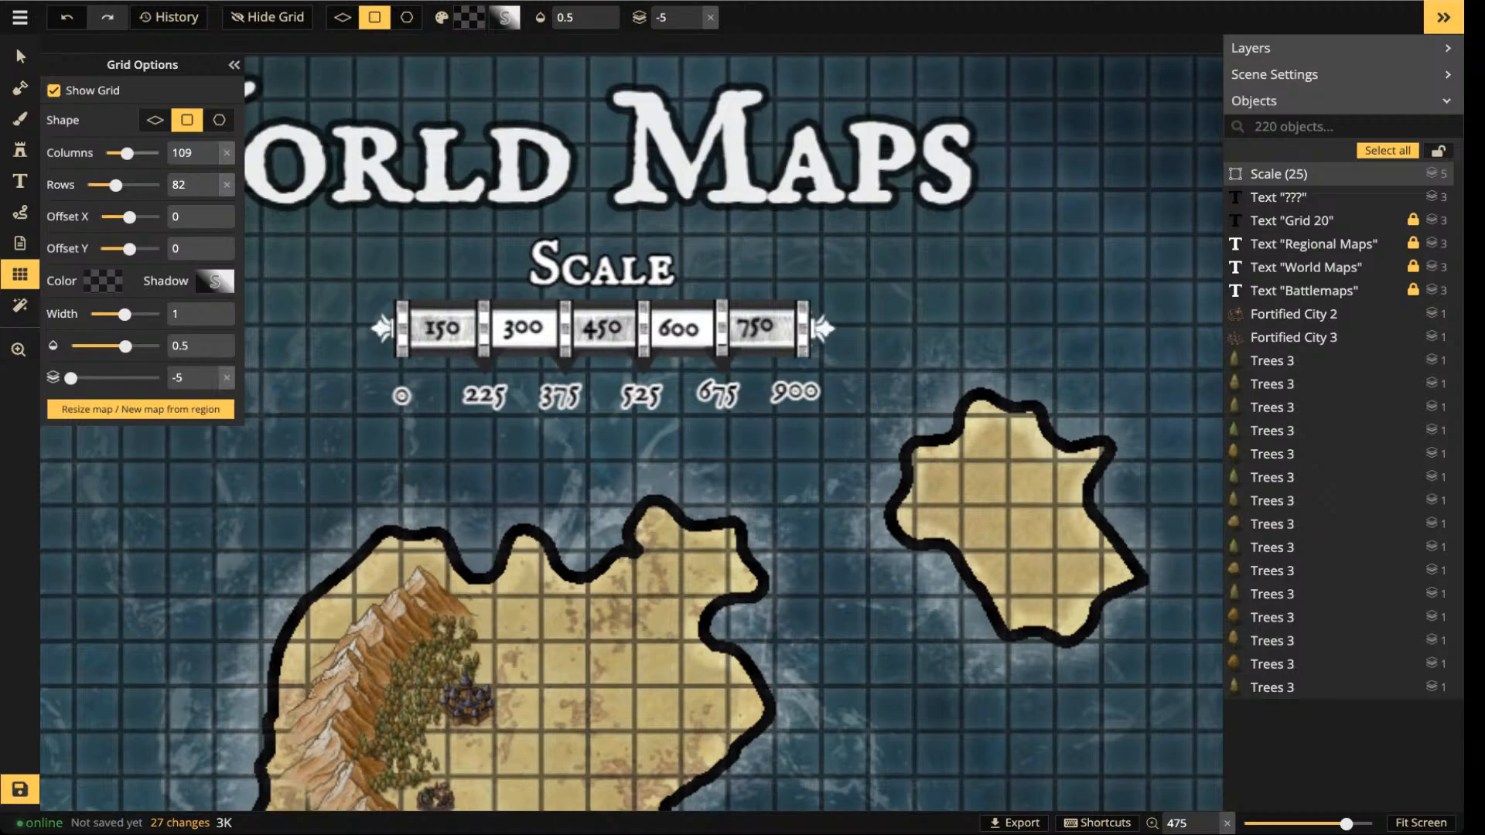
{"action": "left_click_drag", "start_coordinate": [127, 153], "coordinate": [122, 154]}
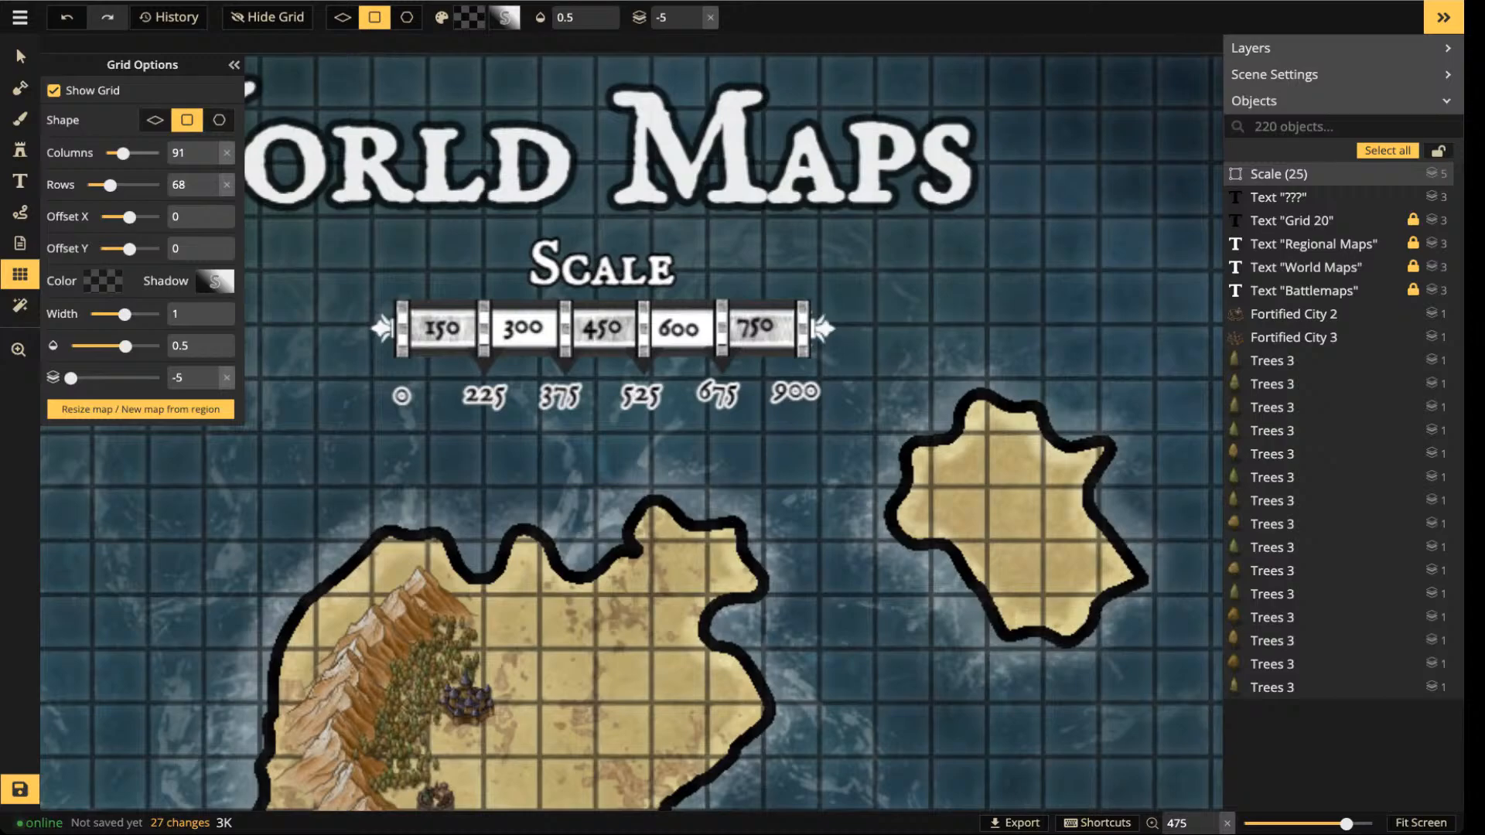
- Move the blue-roofed city into a single grid cell beside the forest and the Fortified City 2 stamp into the adjacent cell east of it
{"action": "scroll", "coordinate": [632, 422], "scroll_direction": "up", "scroll_amount": 5}
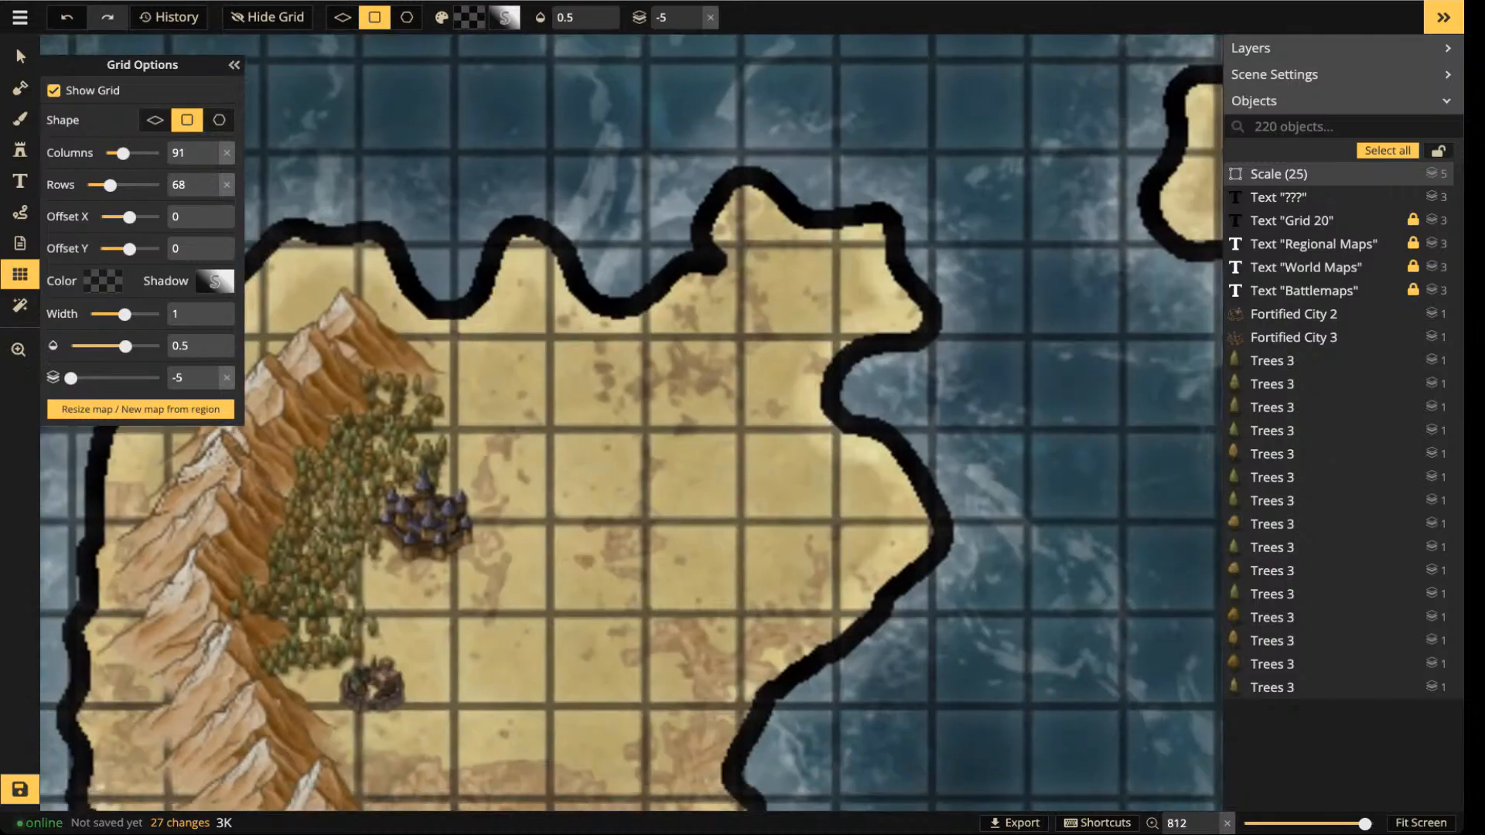
{"action": "left_click", "coordinate": [16, 48]}
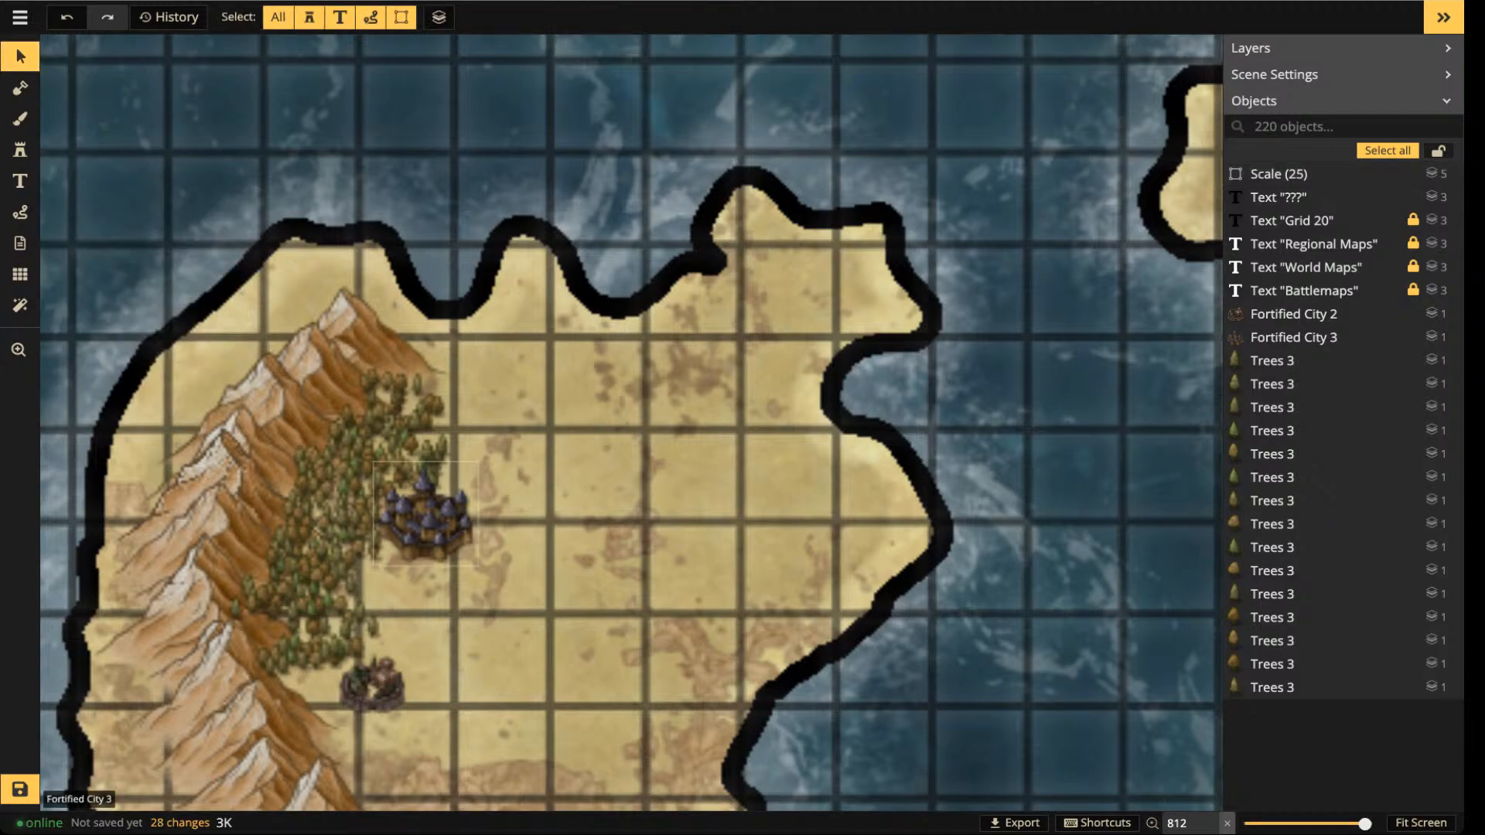
{"action": "left_click_drag", "start_coordinate": [426, 515], "coordinate": [408, 553]}
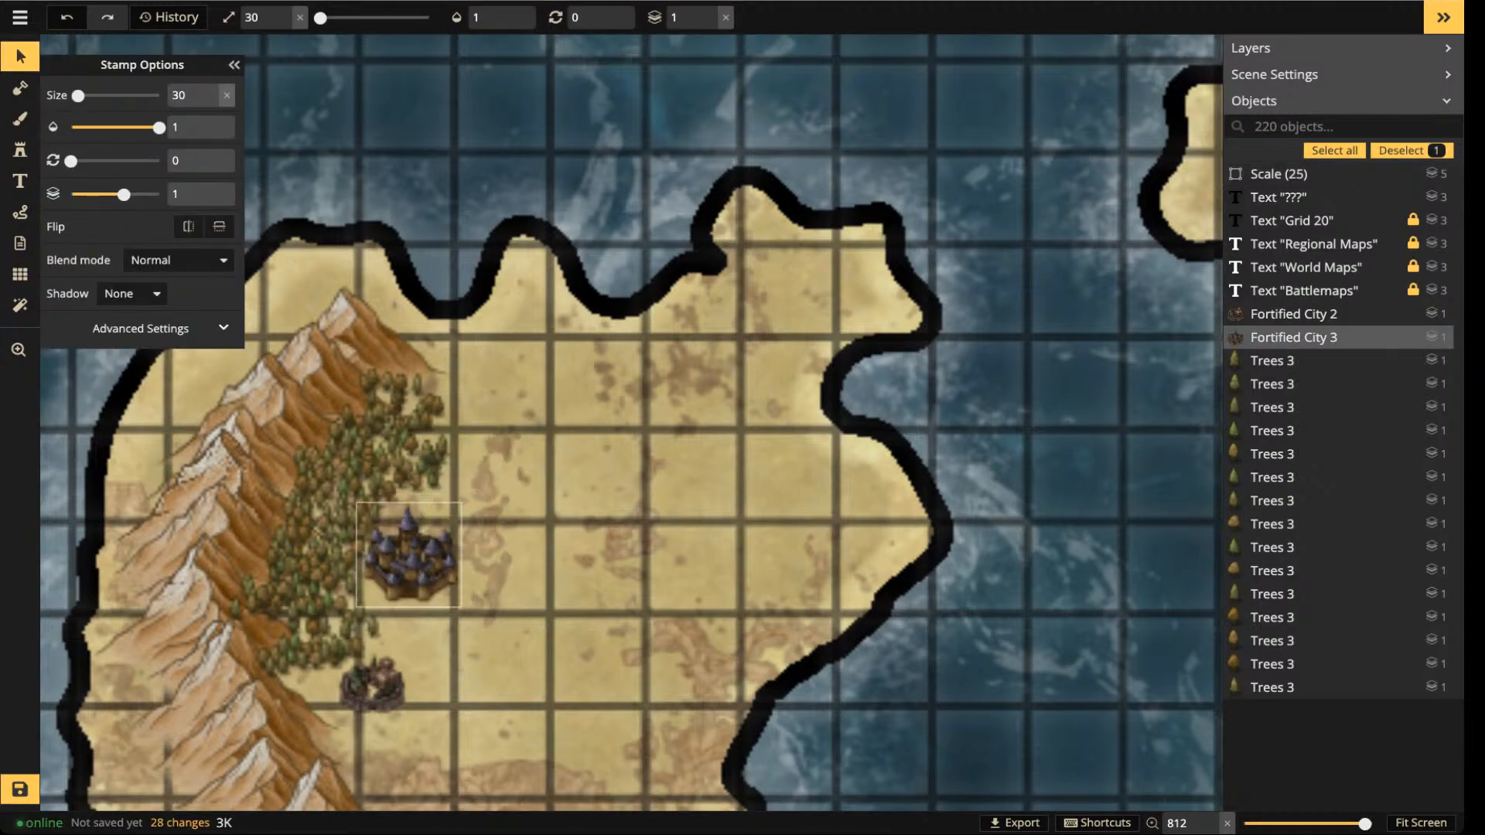
{"action": "left_click_drag", "start_coordinate": [372, 682], "coordinate": [501, 660]}
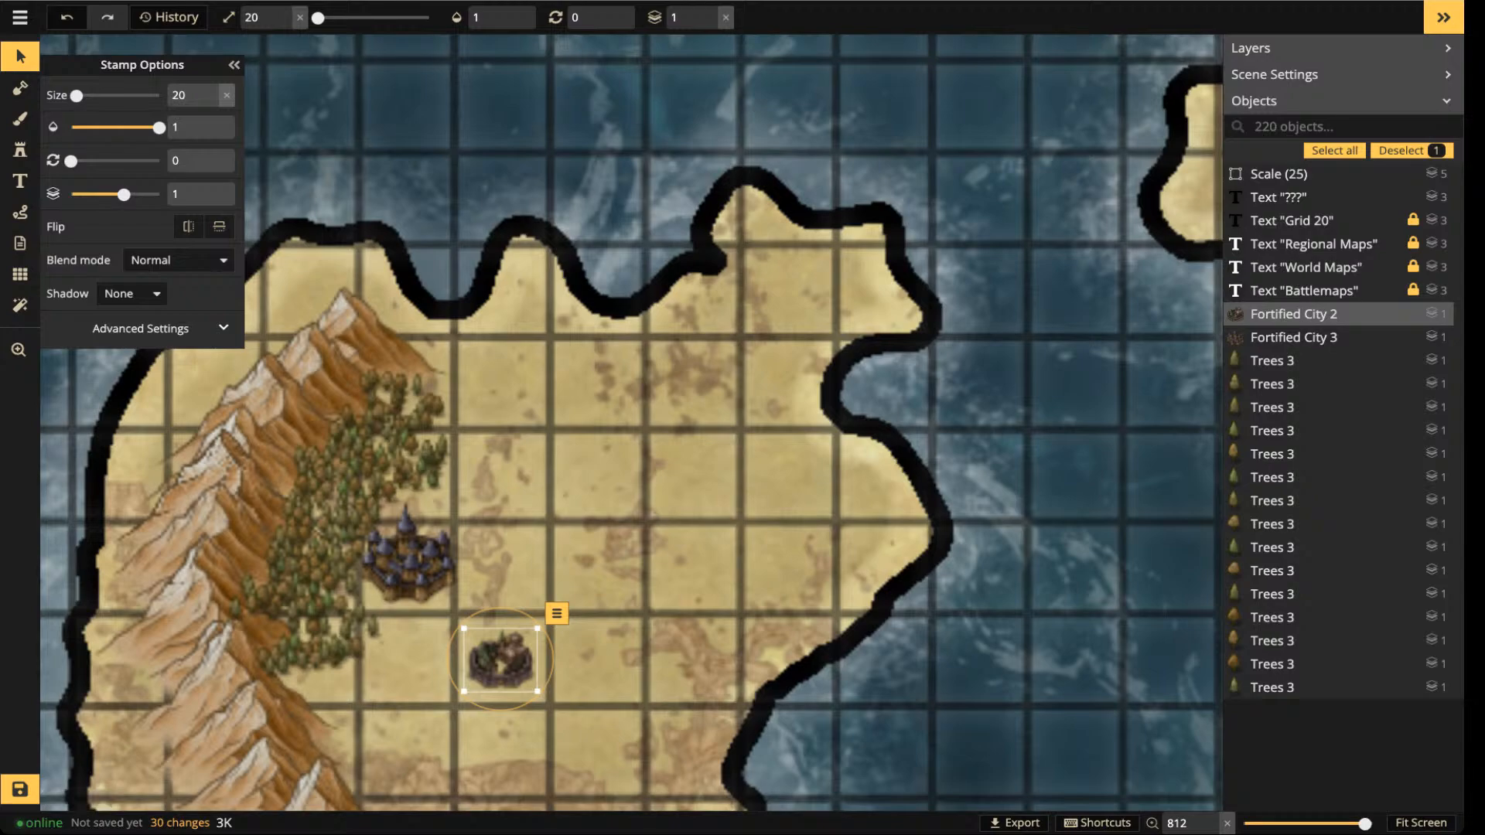
{"action": "scroll", "coordinate": [496, 362], "scroll_direction": "down", "scroll_amount": 5}
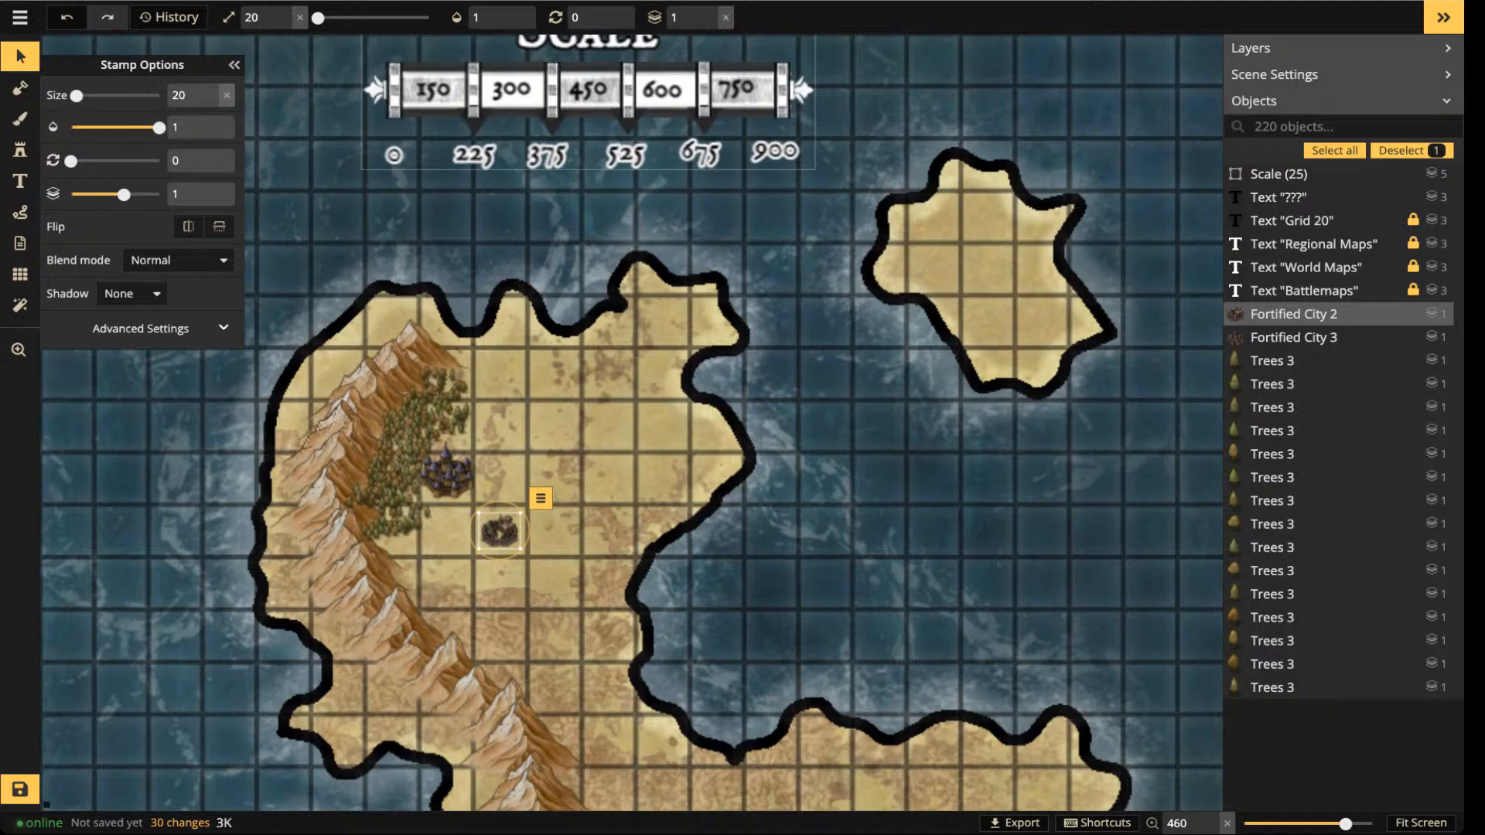
{"action": "scroll", "coordinate": [482, 492], "scroll_direction": "up", "scroll_amount": 6}
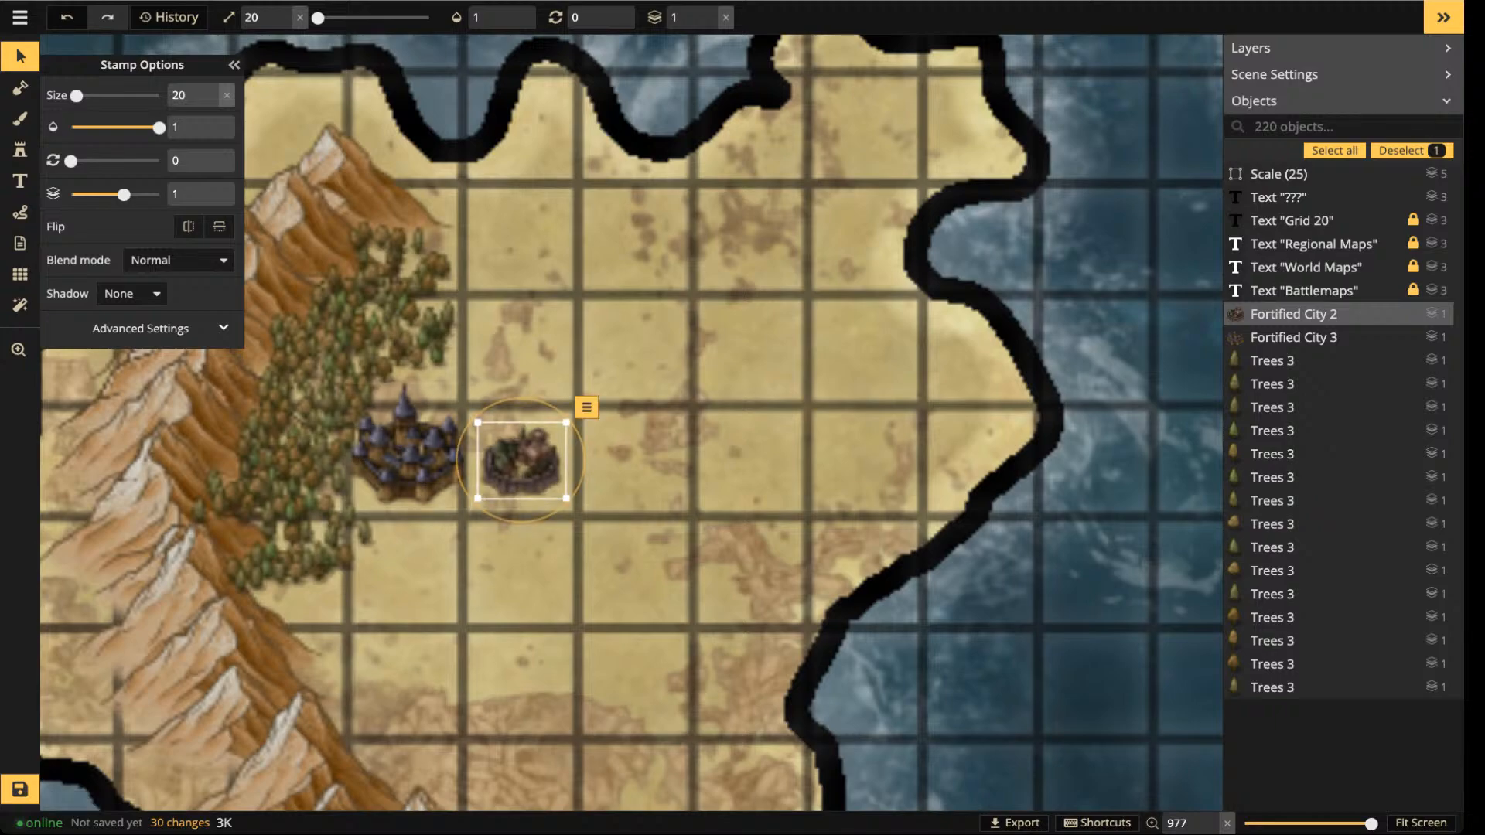
{"action": "mouse_move", "coordinate": [522, 461]}
{"action": "left_mouse_down"}
{"action": "mouse_move", "coordinate": [735, 454]}
{"action": "mouse_move", "coordinate": [522, 456]}
{"action": "left_mouse_up"}
{"action": "scroll", "coordinate": [523, 457], "scroll_direction": "down", "scroll_amount": 2}
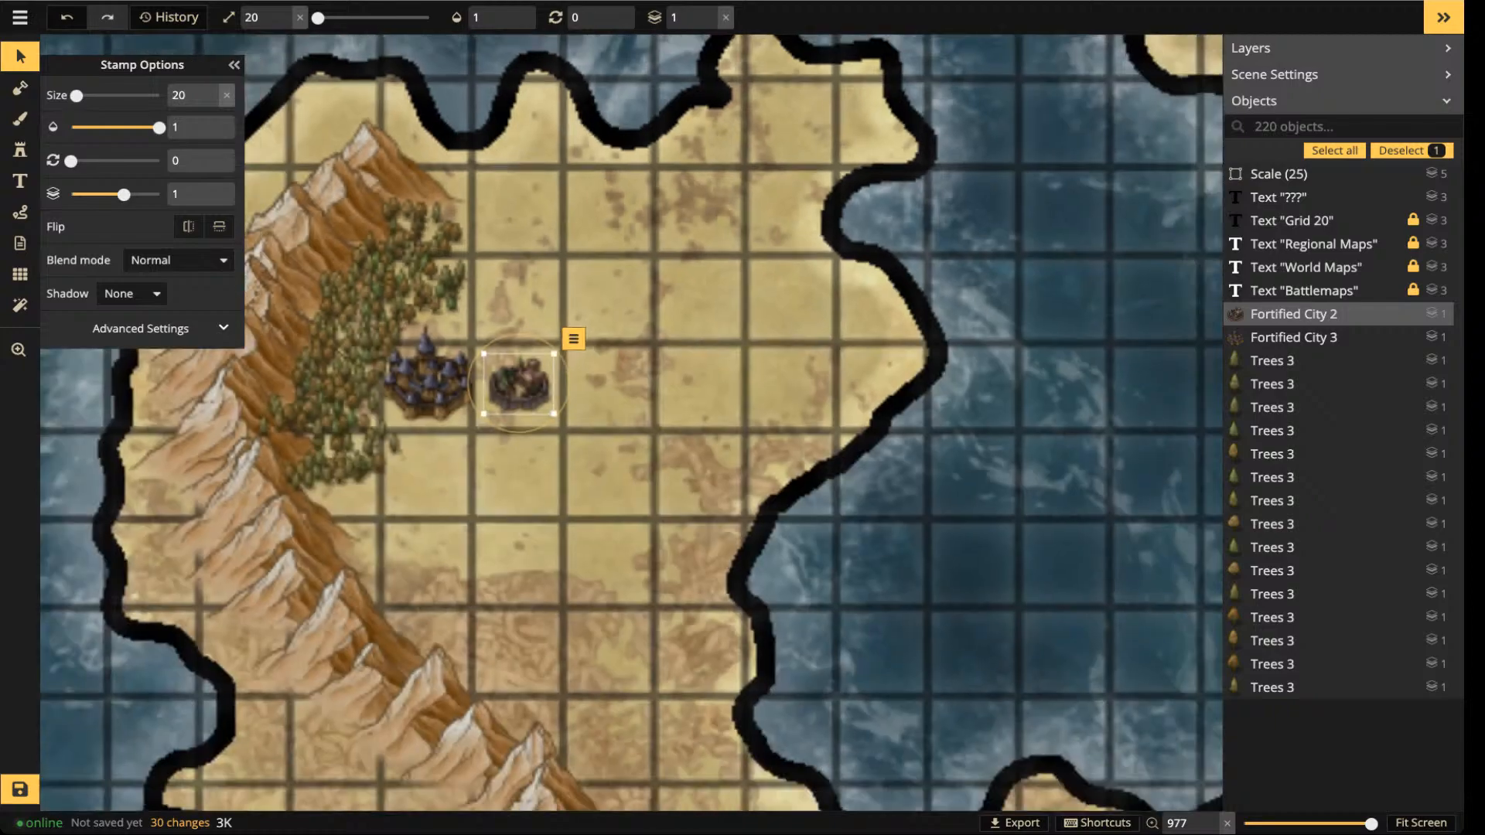
- Enlarge the Fortified City 2 stamp to size 30 and move it one cell further east, leaving one empty cell between the two cities
{"action": "left_click_drag", "start_coordinate": [513, 155], "coordinate": [523, 734]}
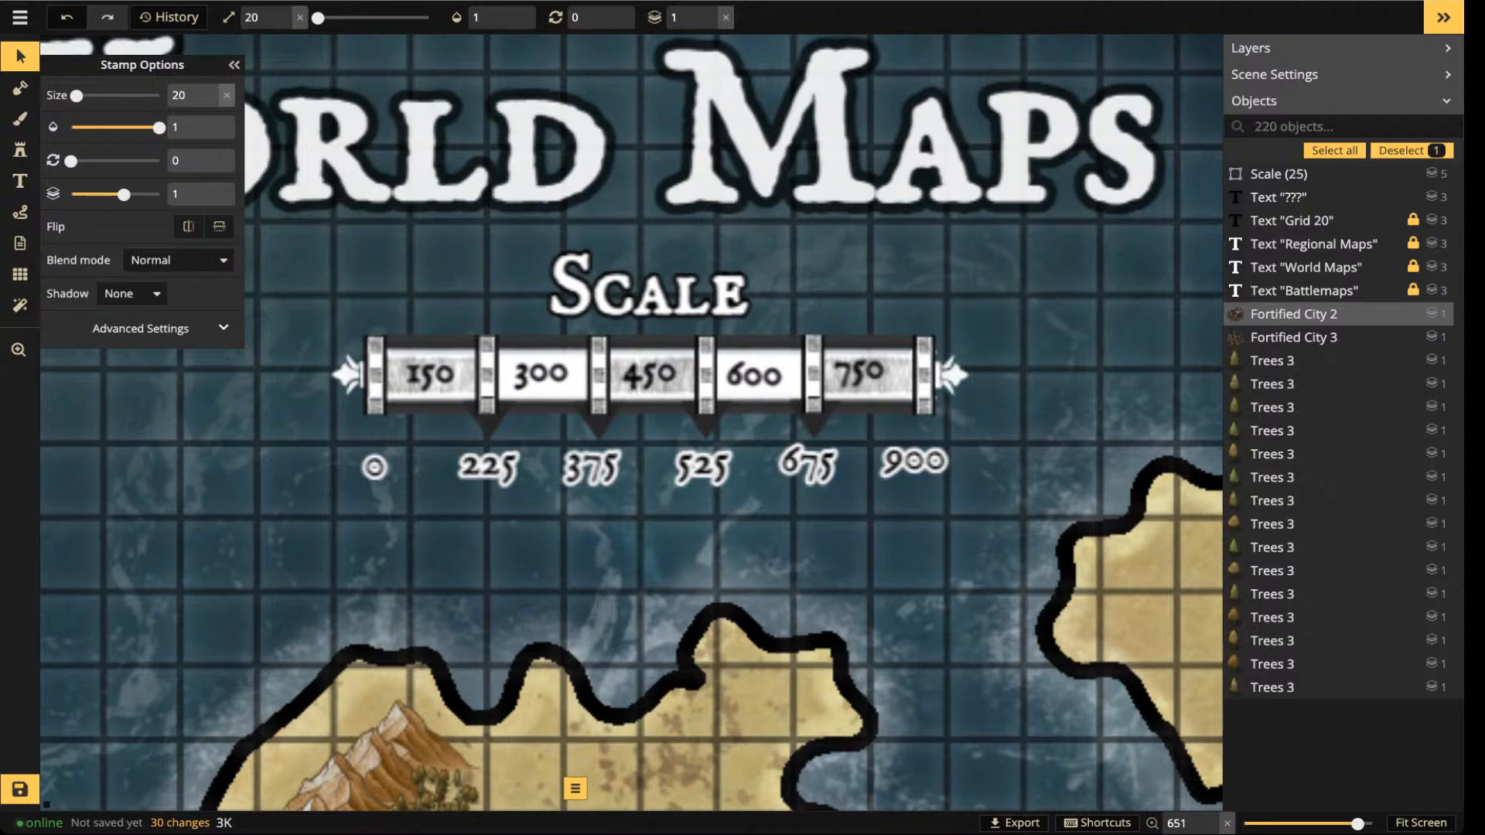
{"action": "left_click", "coordinate": [20, 56]}
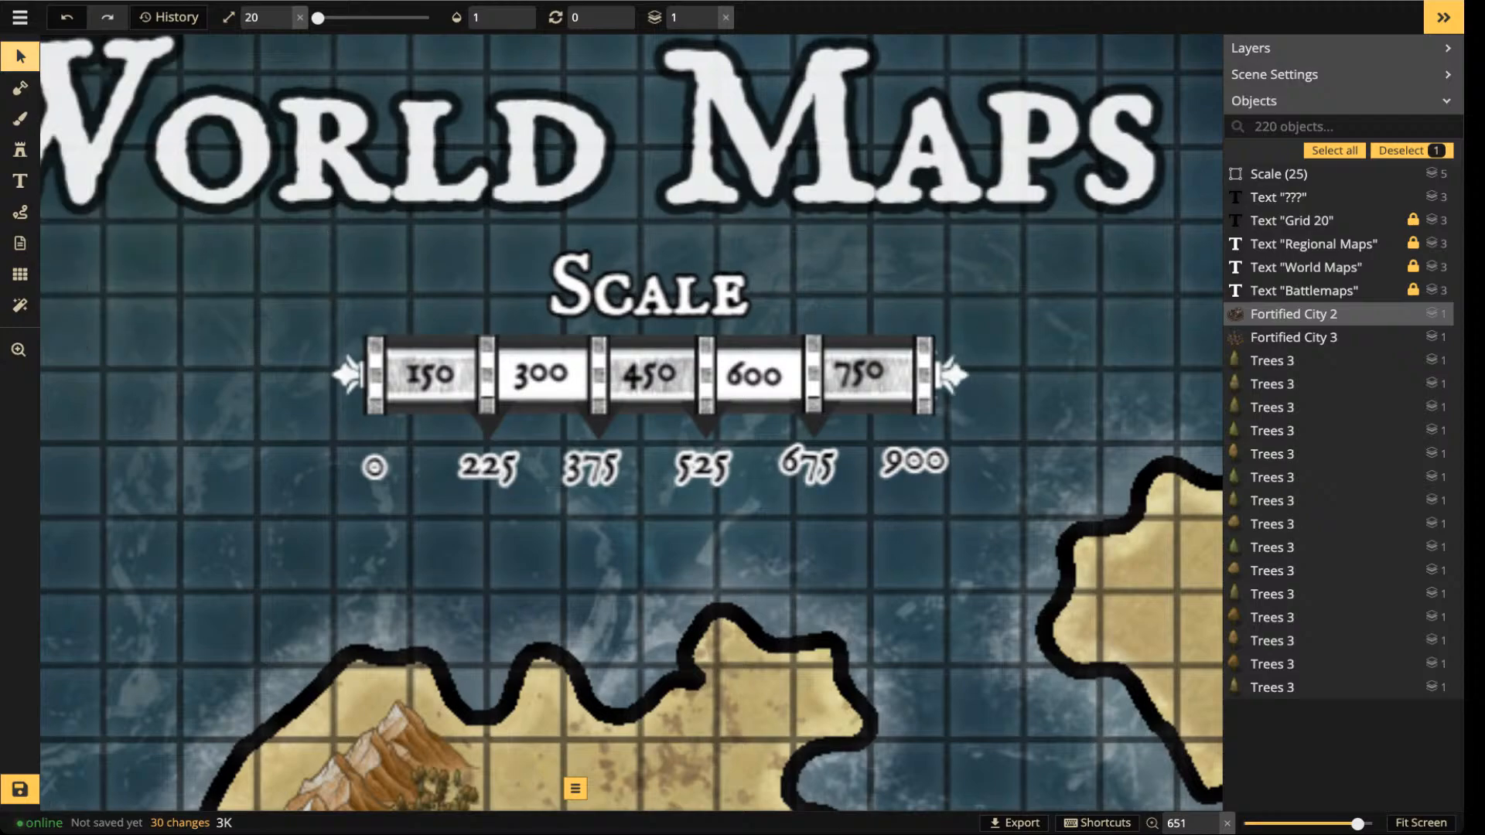
{"action": "left_click_drag", "start_coordinate": [650, 541], "coordinate": [631, 207]}
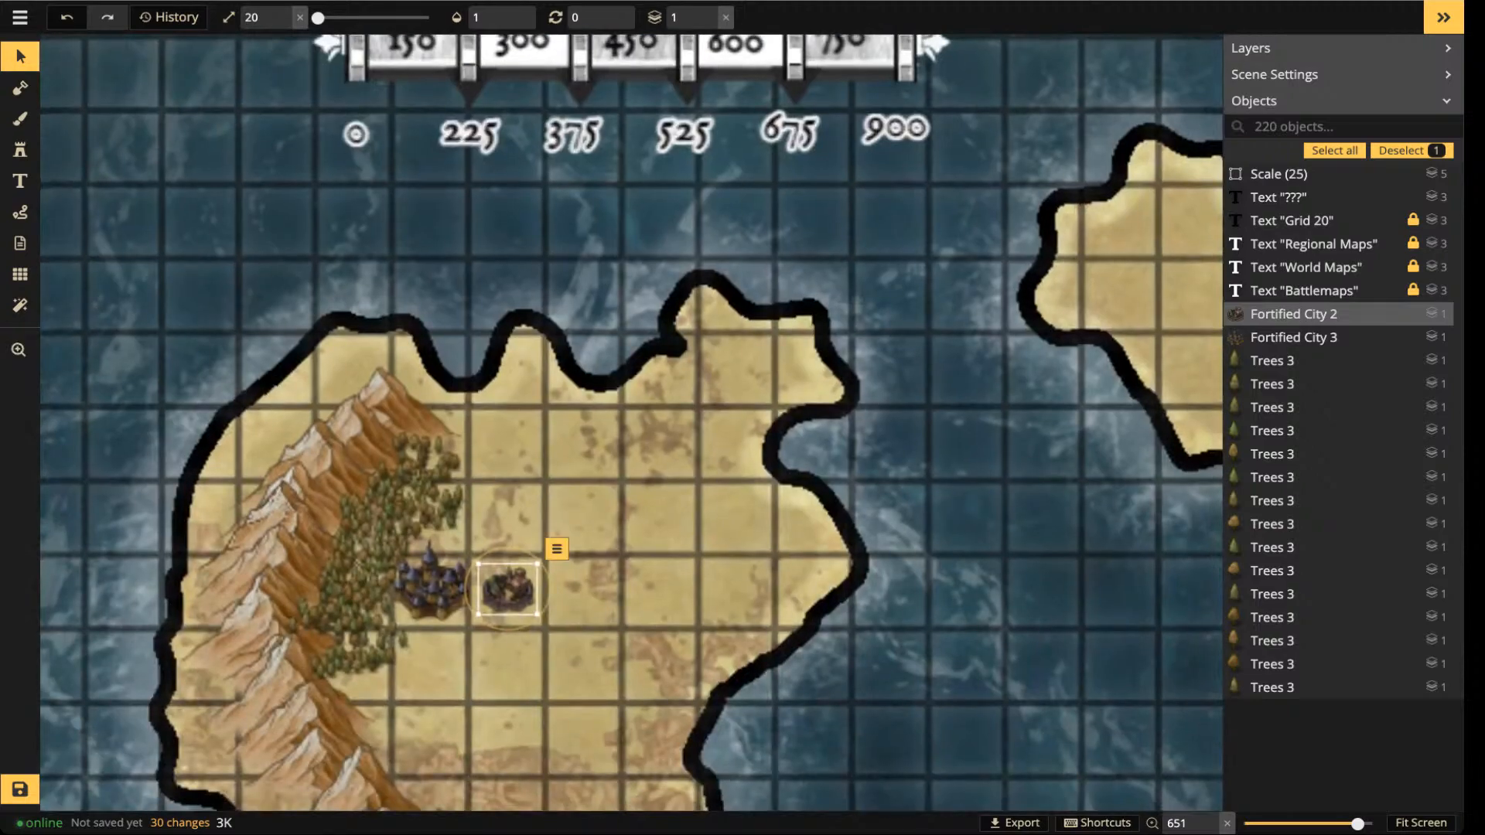
{"action": "key", "text": "bracketright"}
{"action": "left_click_drag", "start_coordinate": [508, 589], "coordinate": [580, 584]}
{"action": "key", "text": "bracketleft"}
{"action": "key", "text": "bracketright"}
{"action": "scroll", "coordinate": [413, 507], "scroll_direction": "down", "scroll_amount": 2}
{"action": "left_click_drag", "start_coordinate": [603, 530], "coordinate": [603, 387]}
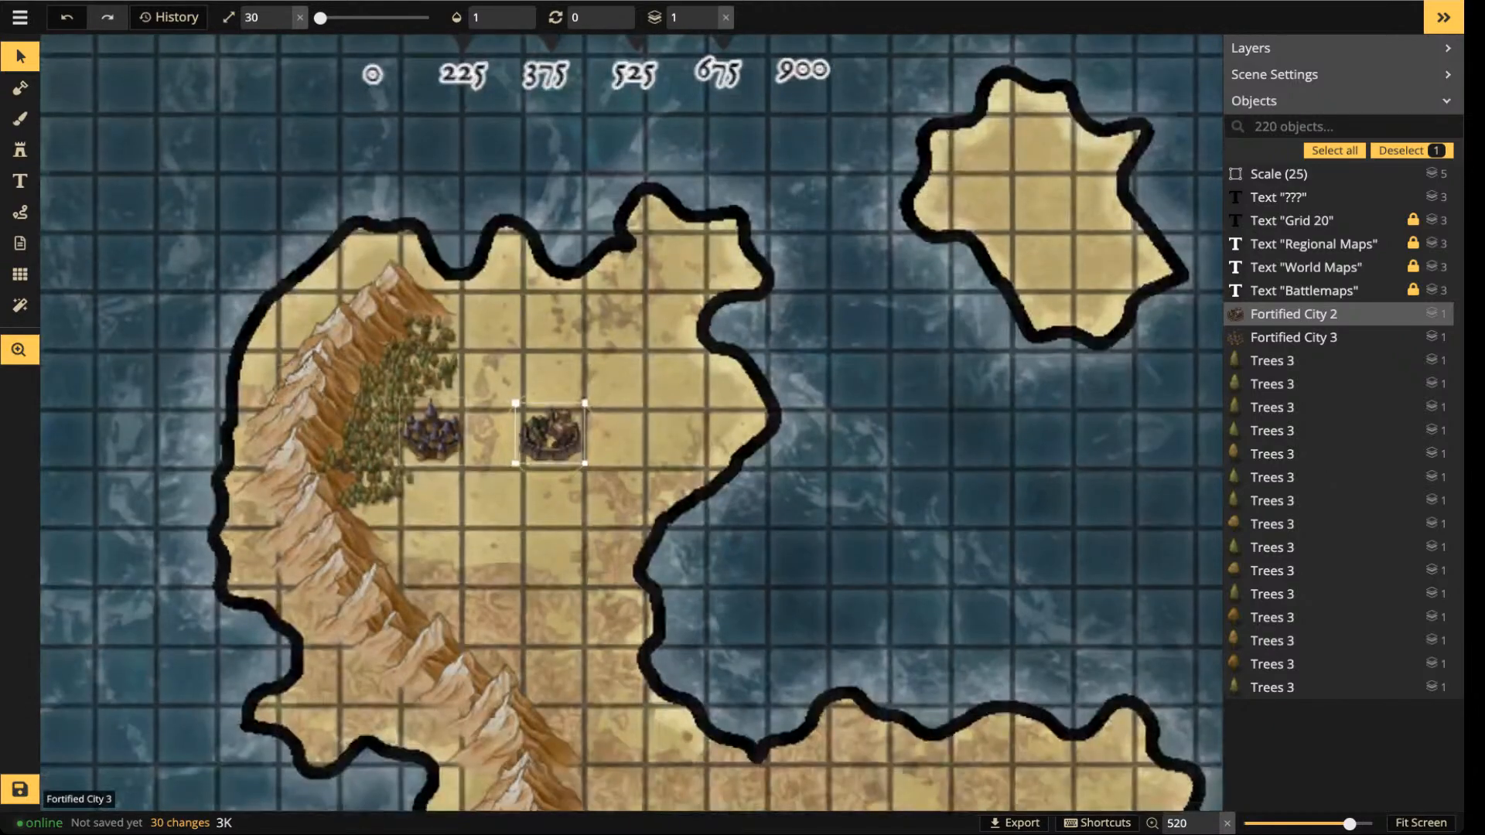
{"action": "left_click", "coordinate": [432, 431]}
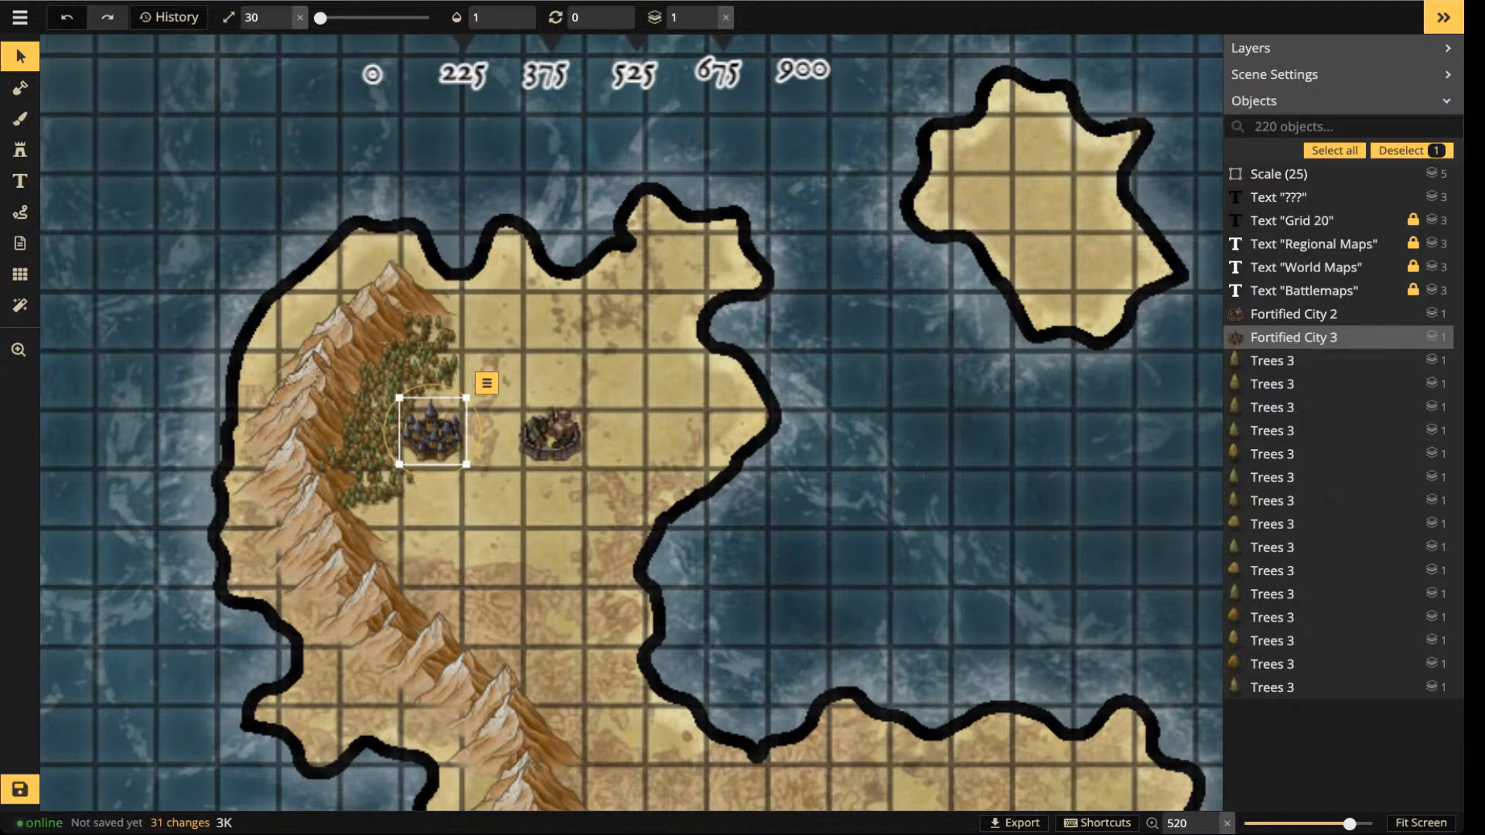
- Move the blue-roofed Fortified City 3 stamp into the grid cell directly north of Fortified City 2
{"action": "scroll", "coordinate": [412, 444], "scroll_direction": "up", "scroll_amount": 5}
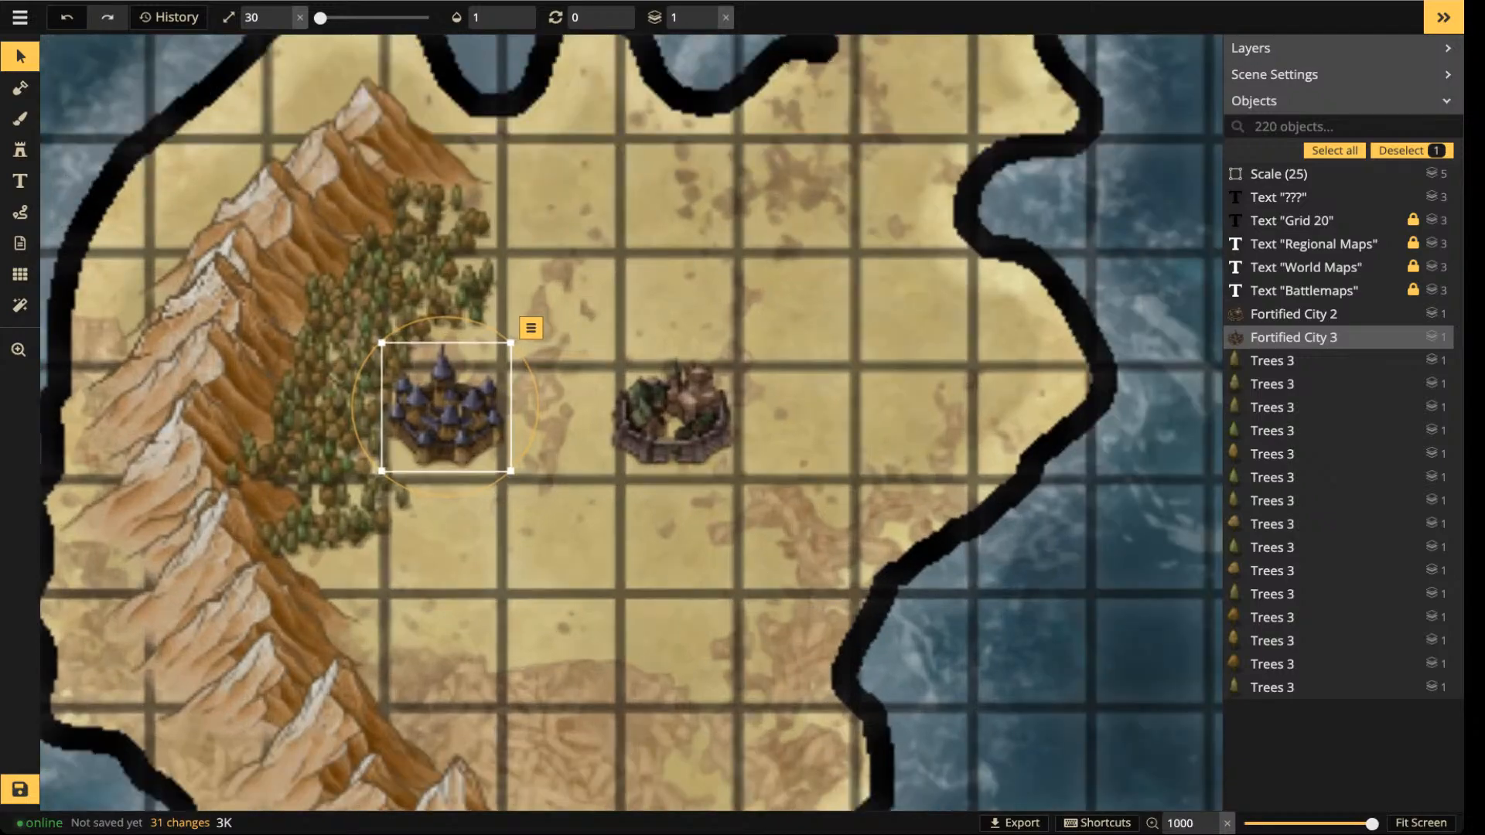
{"action": "left_click_drag", "start_coordinate": [453, 418], "coordinate": [677, 296]}
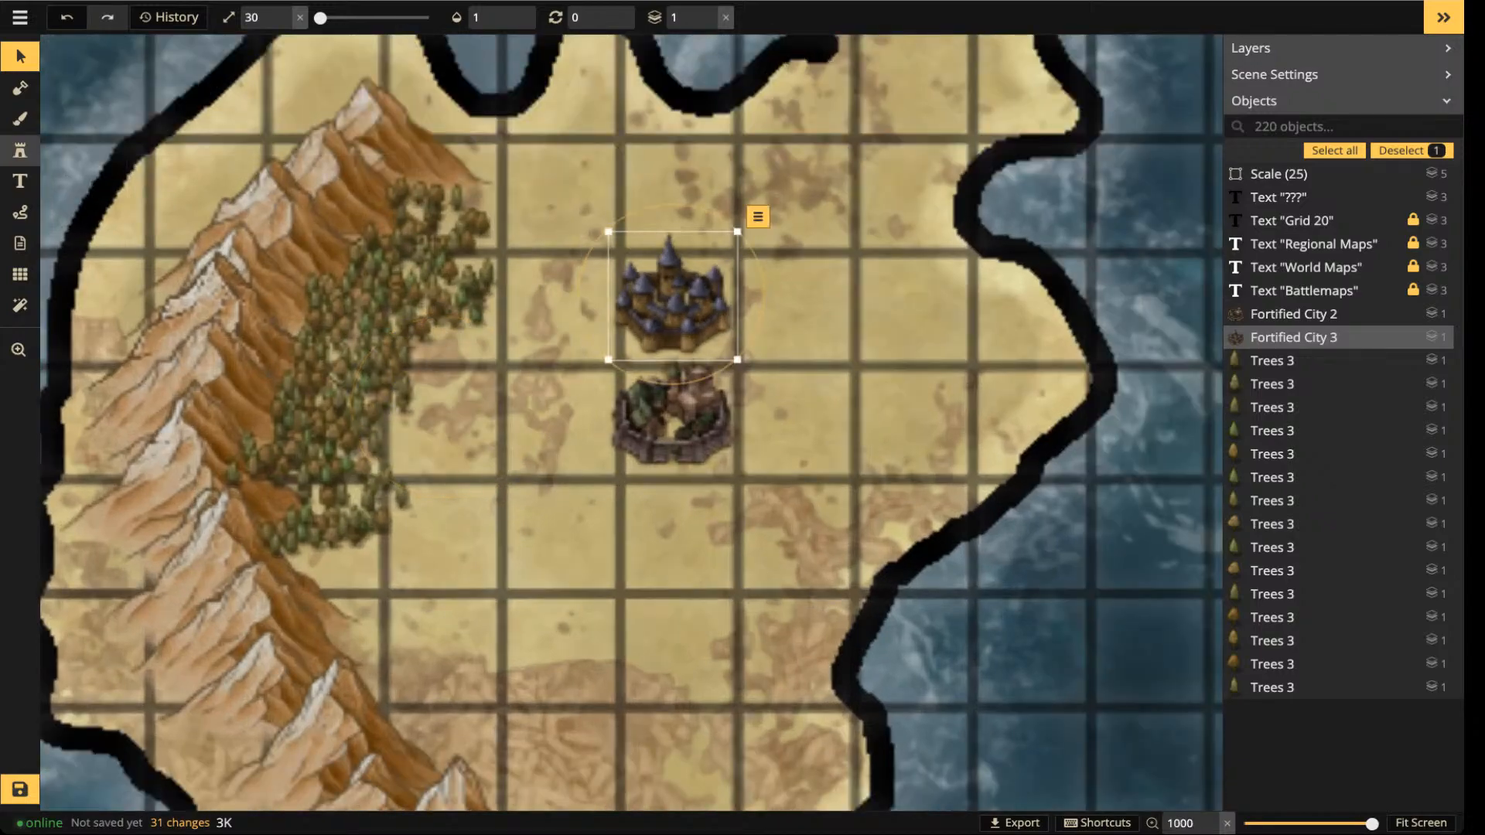
- Place a Markers 3 stamp at size 20 in the grid cell at the forest's eastern edge and deselect it
{"action": "left_click", "coordinate": [21, 149]}
{"action": "left_click", "coordinate": [143, 256]}
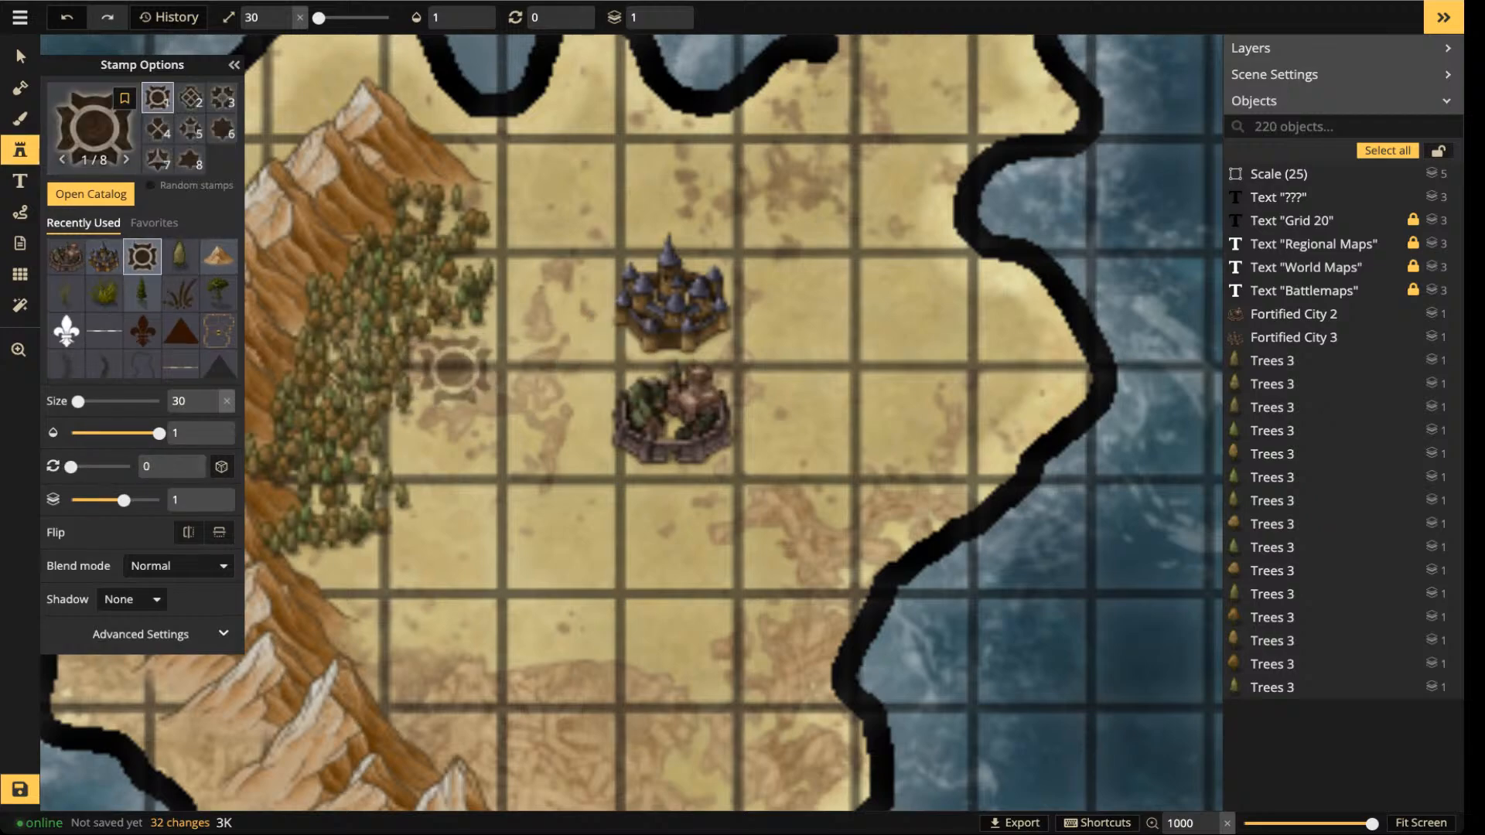
{"action": "scroll", "coordinate": [453, 367], "scroll_direction": "down", "scroll_amount": 2}
{"action": "left_click", "coordinate": [445, 366]}
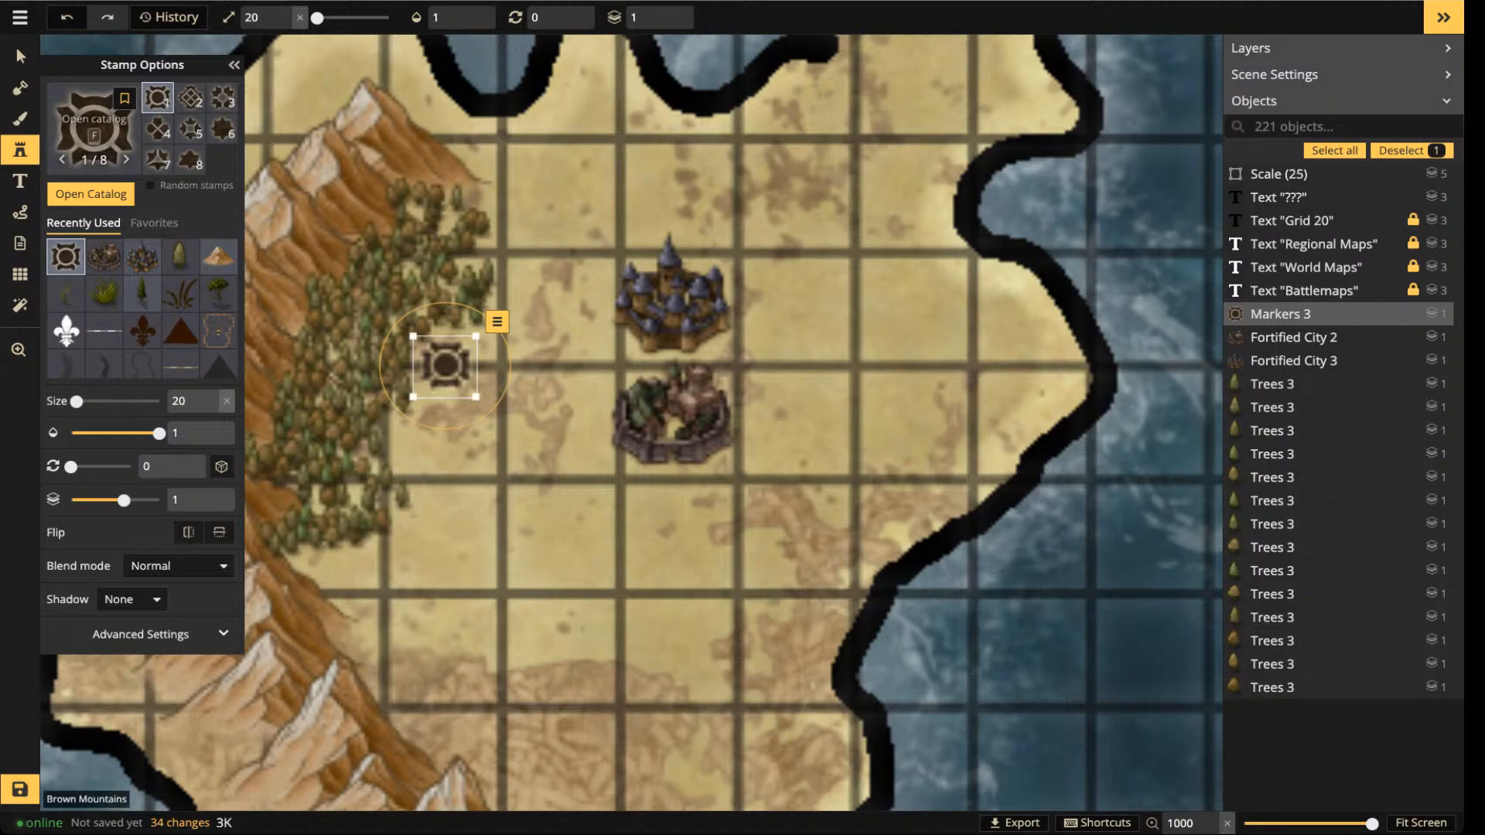
{"action": "scroll", "coordinate": [452, 419], "scroll_direction": "down", "scroll_amount": 5}
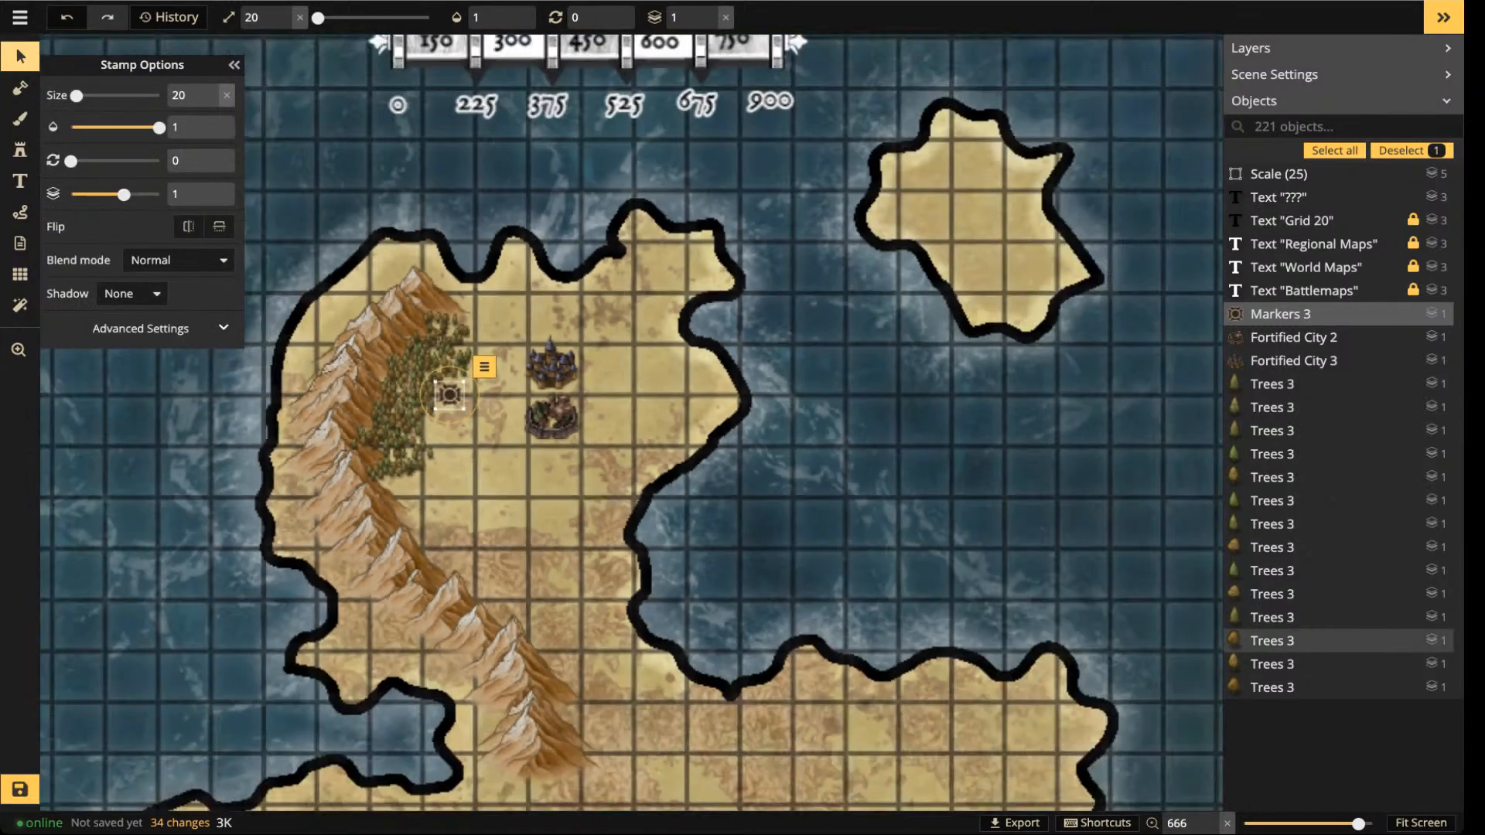
{"action": "key", "text": "v"}
{"action": "key", "text": "Escape"}
- Examine the world map's square grid and scale bar as a whole, along with the adjacent regional map section
{"action": "scroll", "coordinate": [688, 418], "scroll_direction": "down", "scroll_amount": 1}
{"action": "left_click_drag", "start_coordinate": [673, 178], "coordinate": [660, 314]}
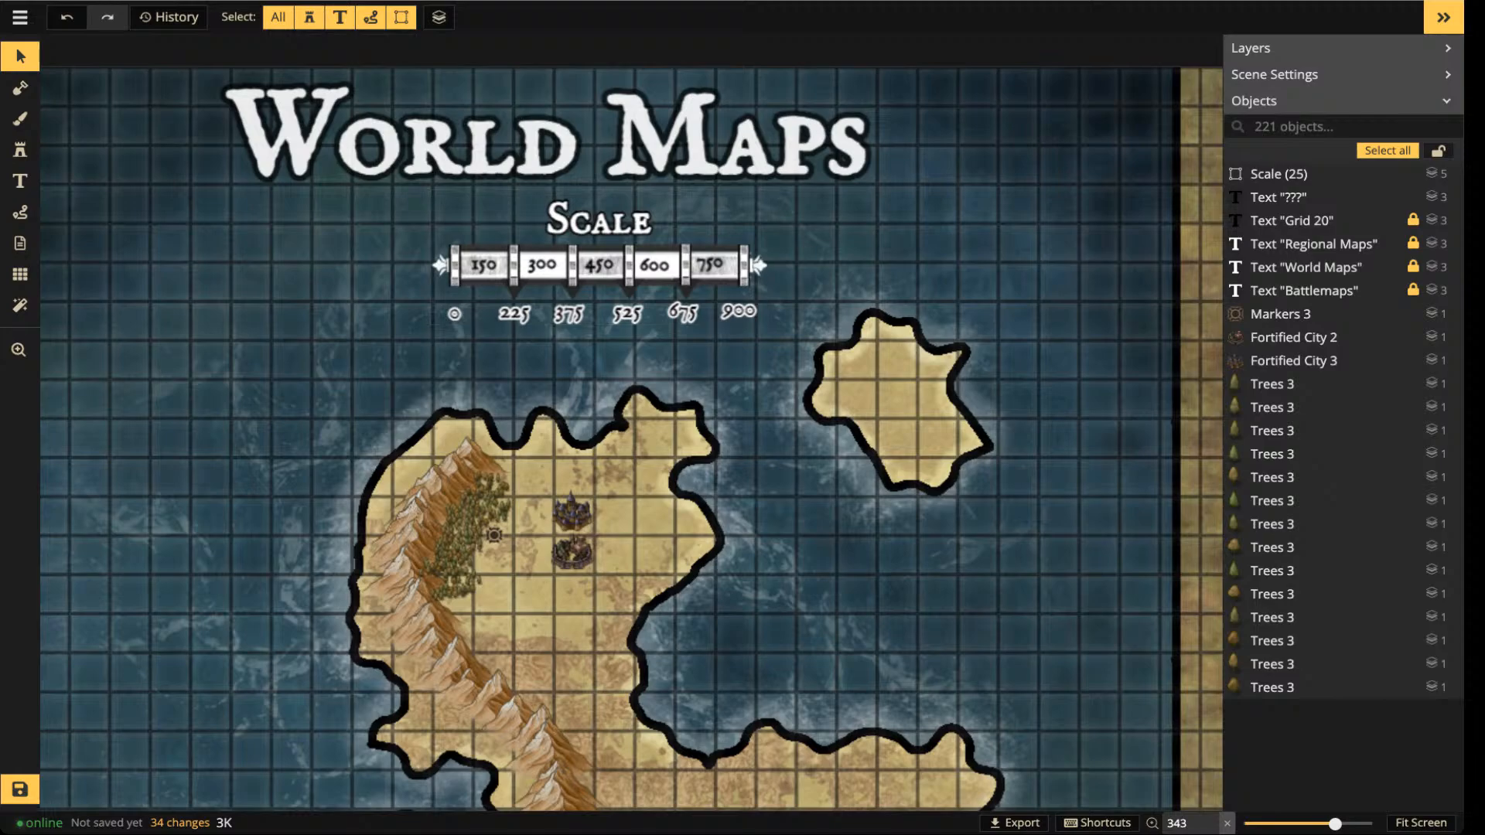
{"action": "scroll", "coordinate": [335, 346], "scroll_direction": "down", "scroll_amount": 5}
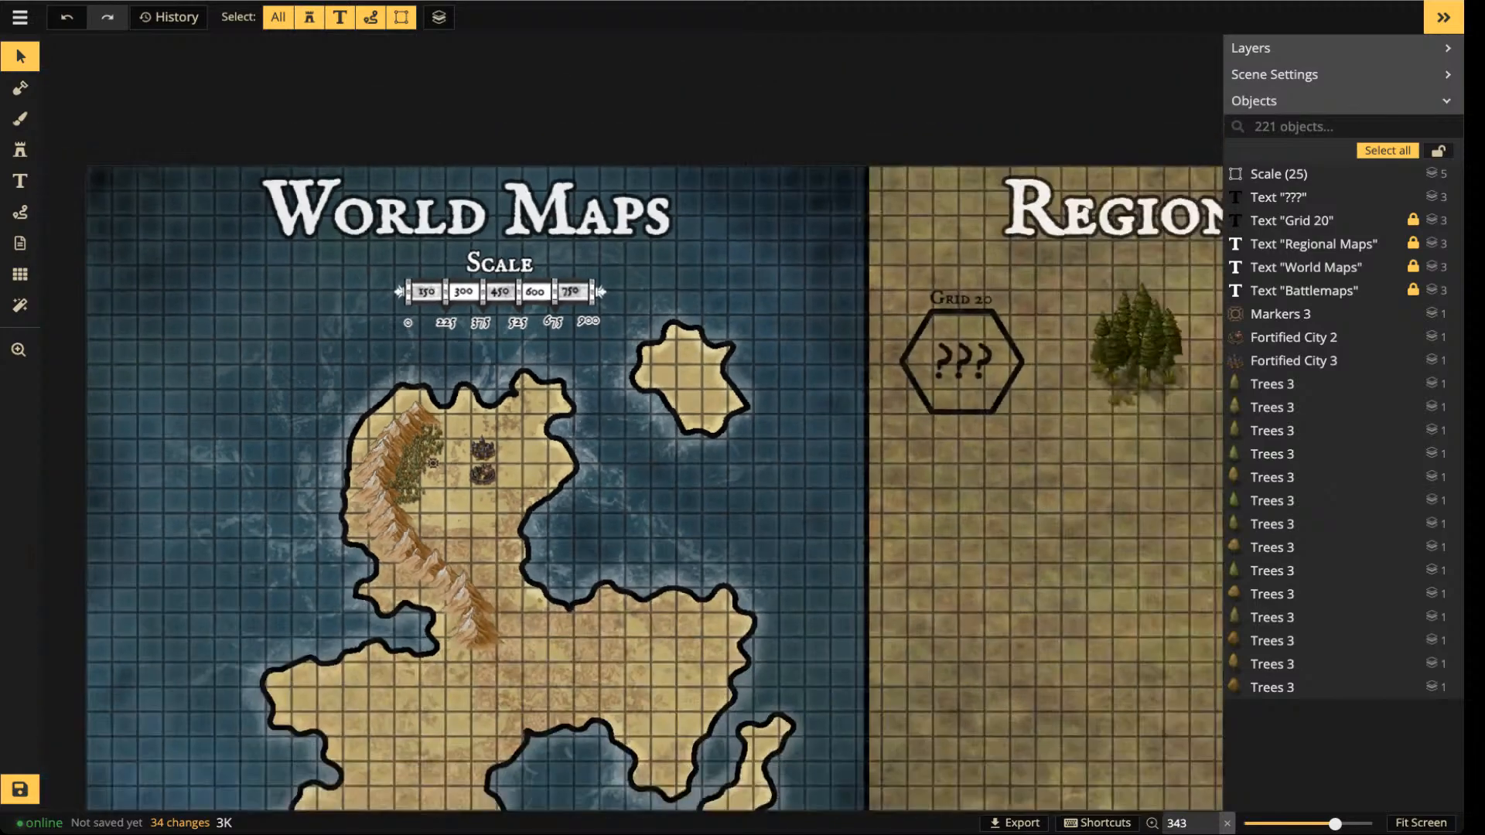
{"action": "left_click_drag", "start_coordinate": [335, 345], "coordinate": [353, 199]}
{"action": "scroll", "coordinate": [481, 288], "scroll_direction": "down", "scroll_amount": 2}
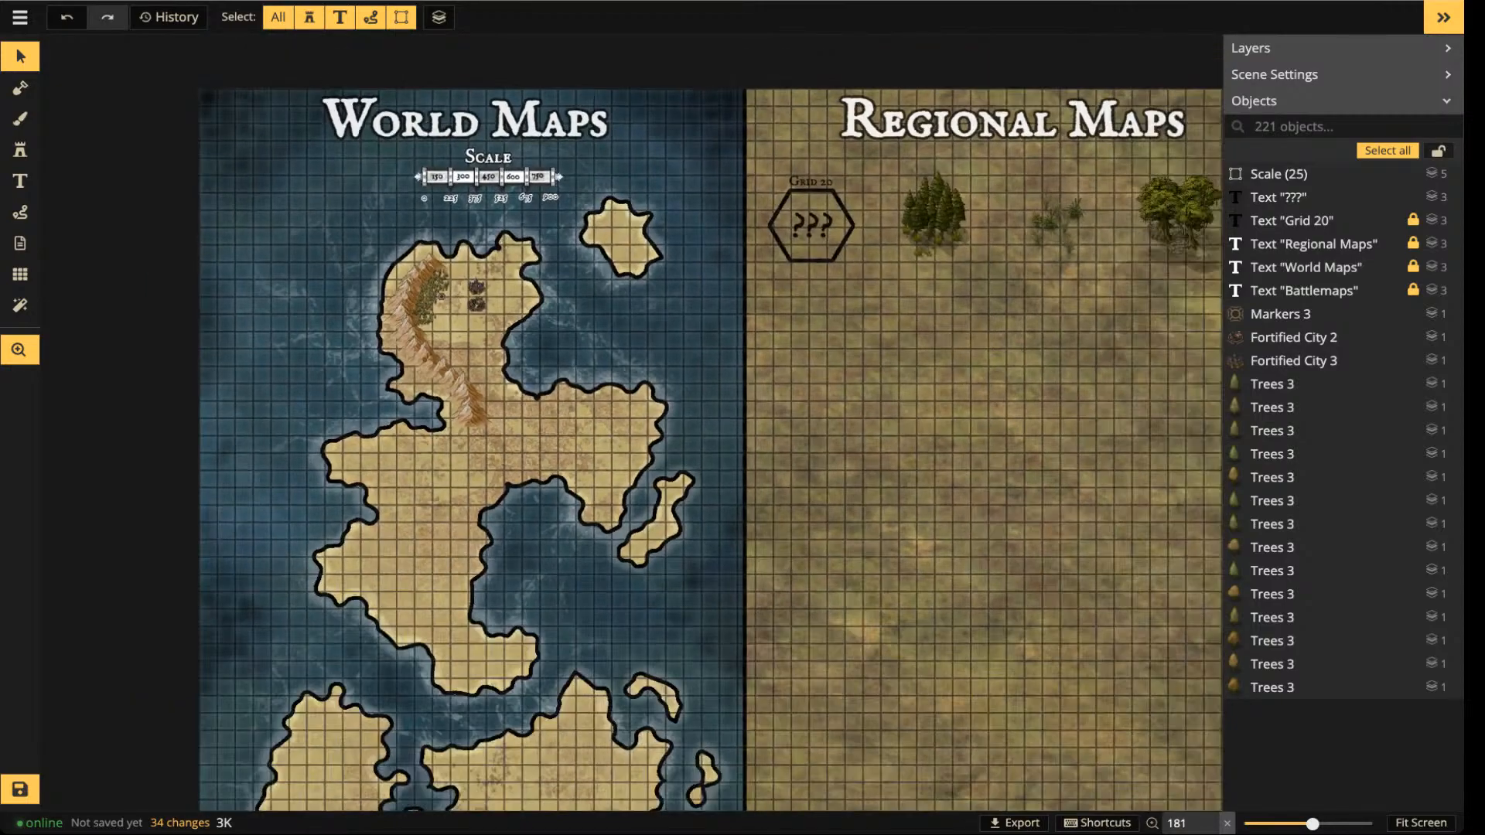
{"action": "left_click_drag", "start_coordinate": [480, 288], "coordinate": [480, 350]}
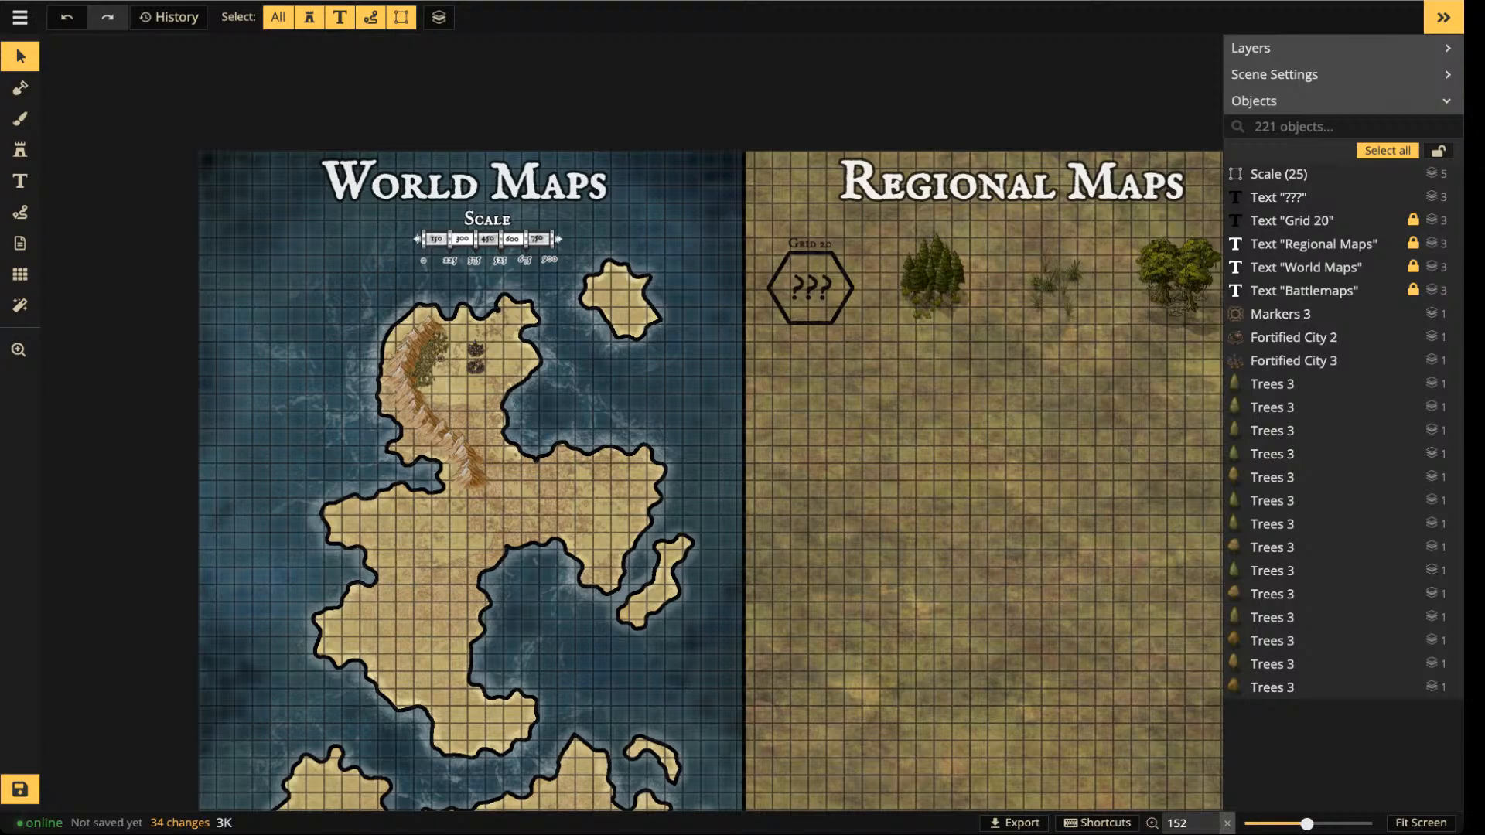
{"action": "left_click_drag", "start_coordinate": [850, 433], "coordinate": [425, 361]}
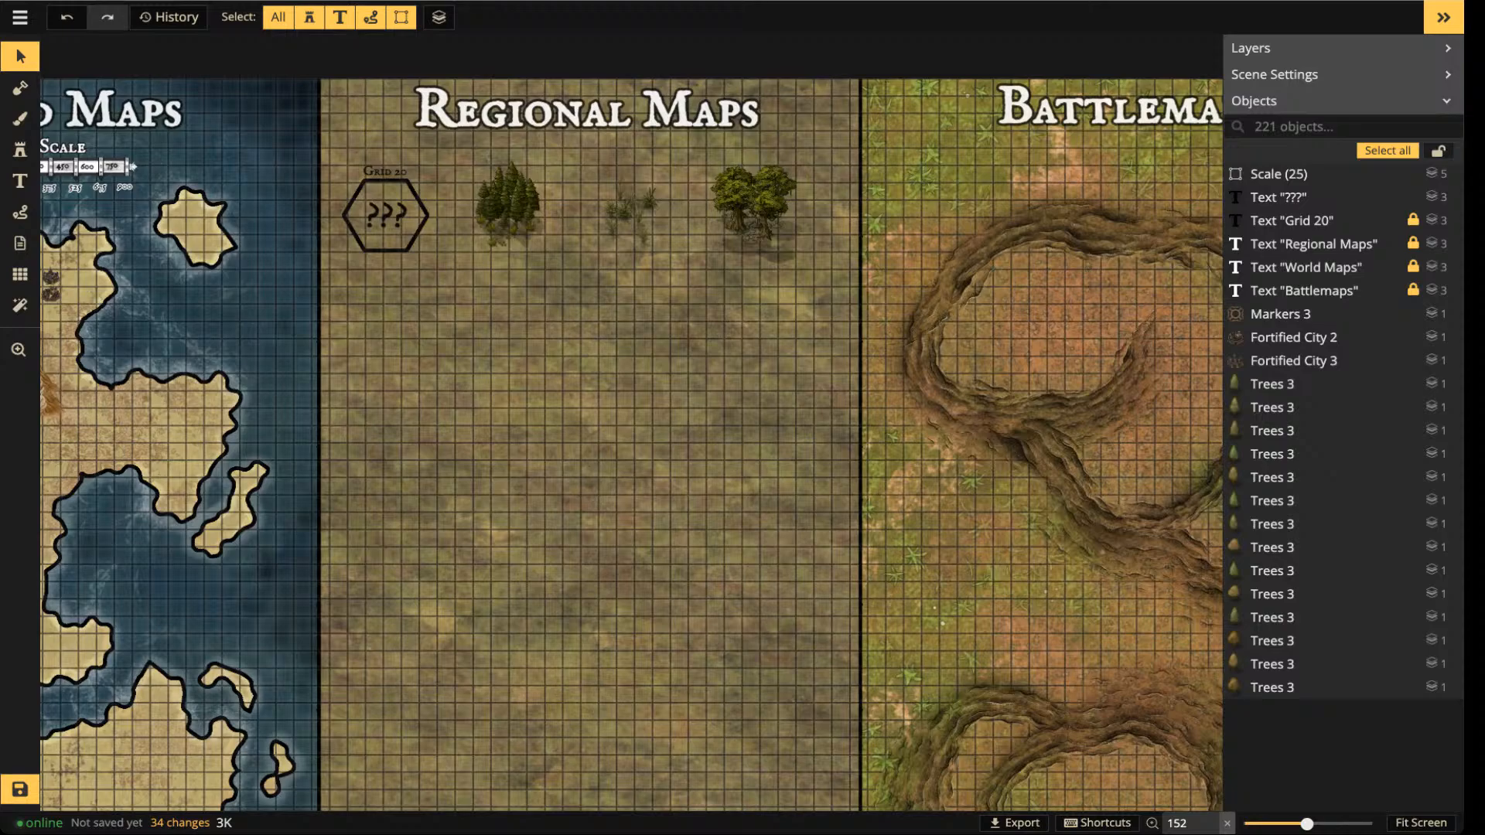
- Change the grid to hexagonal cells and set it to 20 columns
{"action": "left_click", "coordinate": [20, 275]}
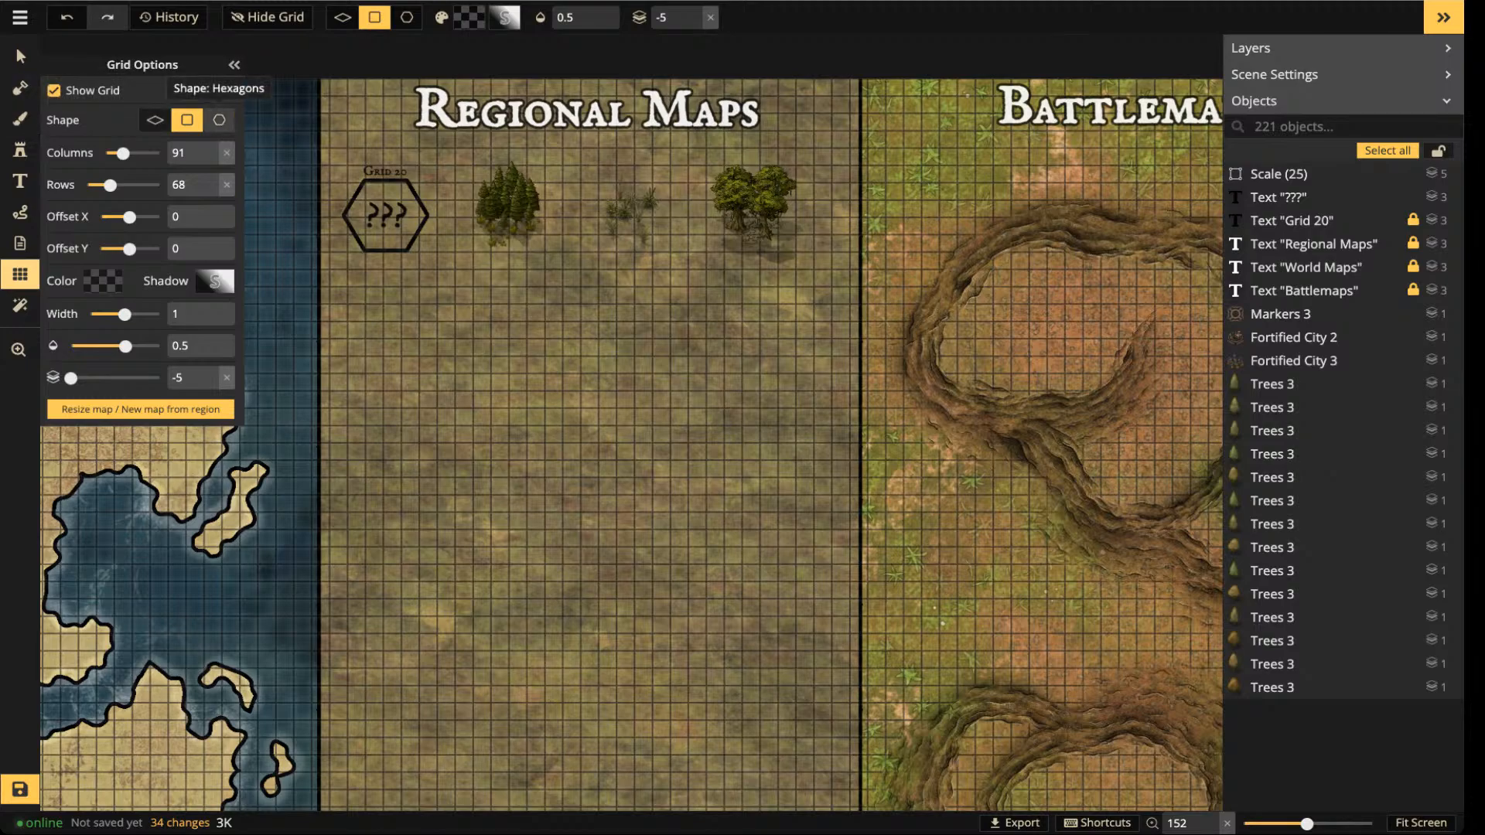
{"action": "left_click", "coordinate": [219, 120]}
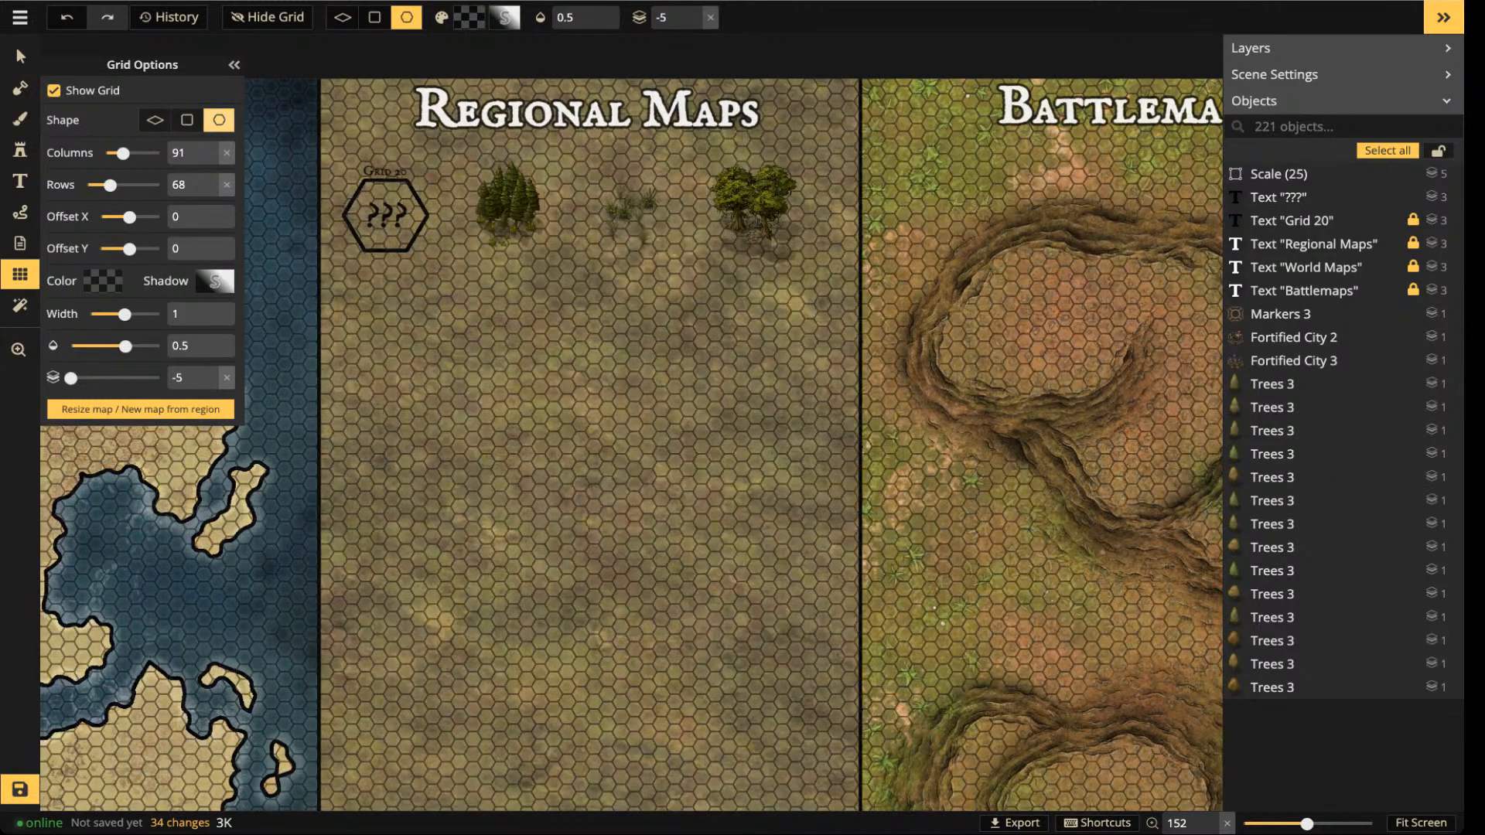
{"action": "left_click_drag", "start_coordinate": [193, 153], "coordinate": [161, 152]}
{"action": "type", "text": "2"}
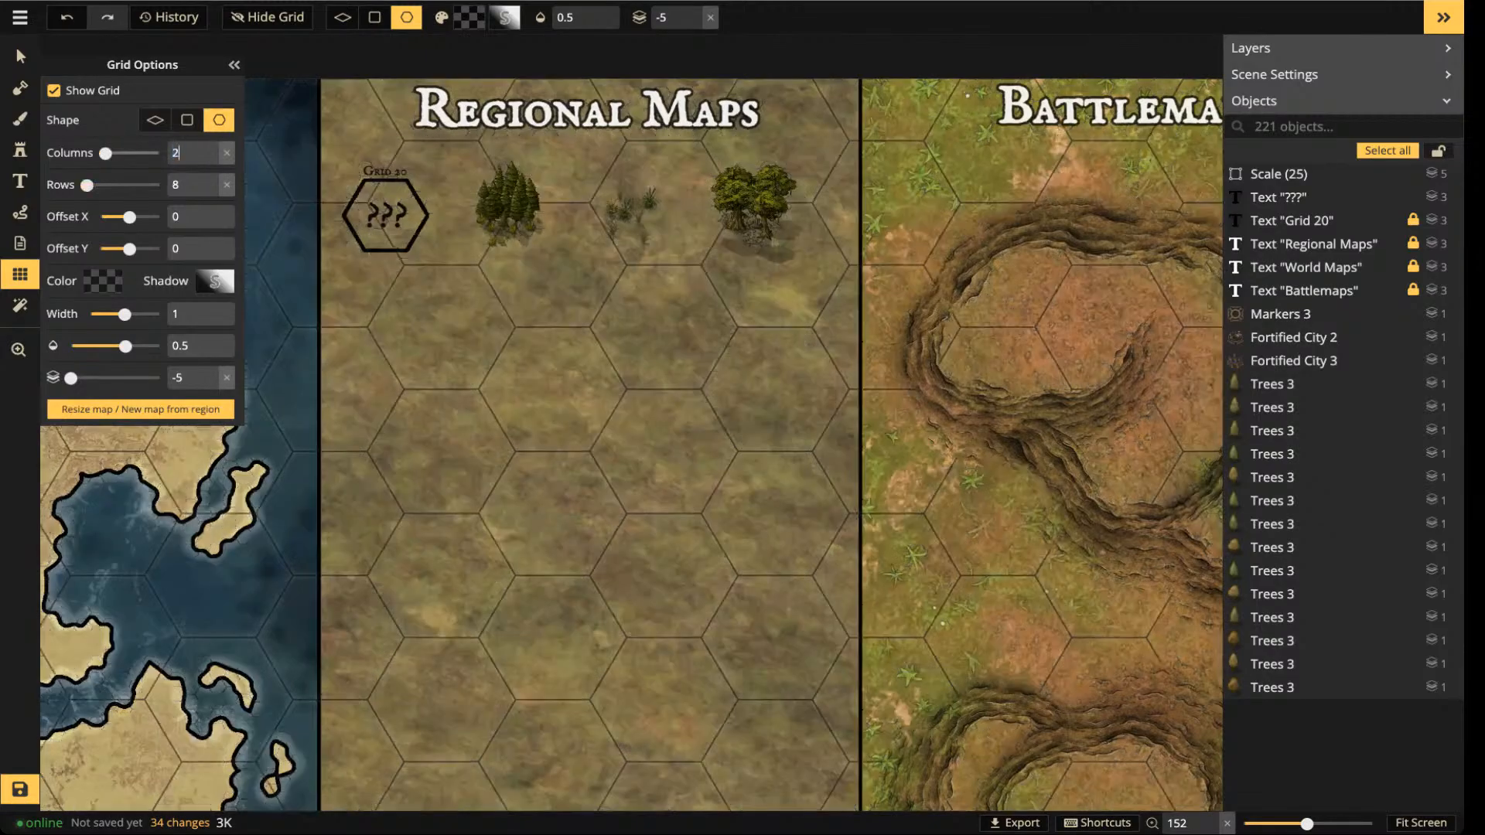
{"action": "type", "text": "0"}
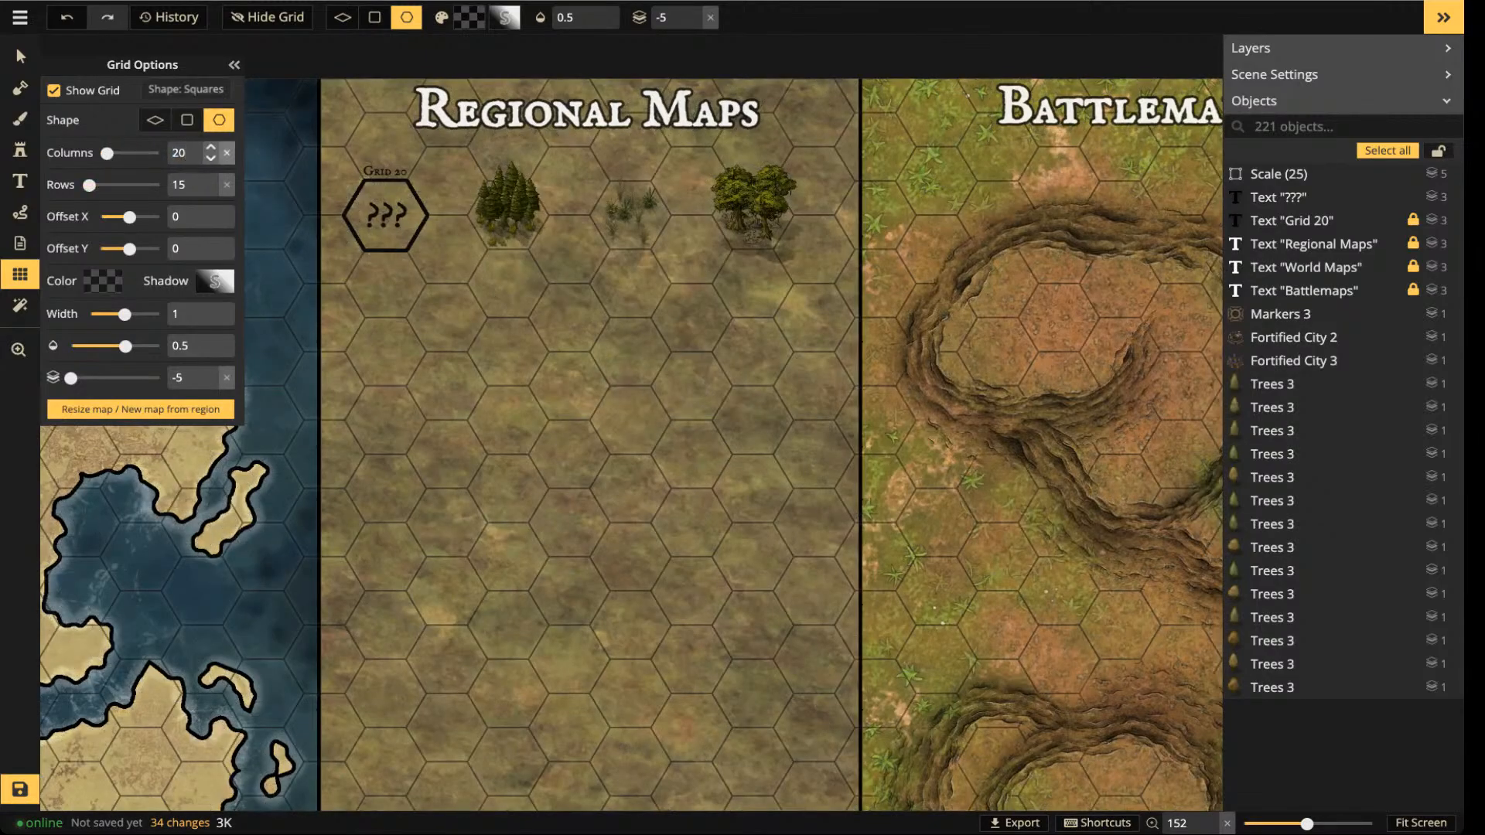
{"action": "key", "text": "Escape"}
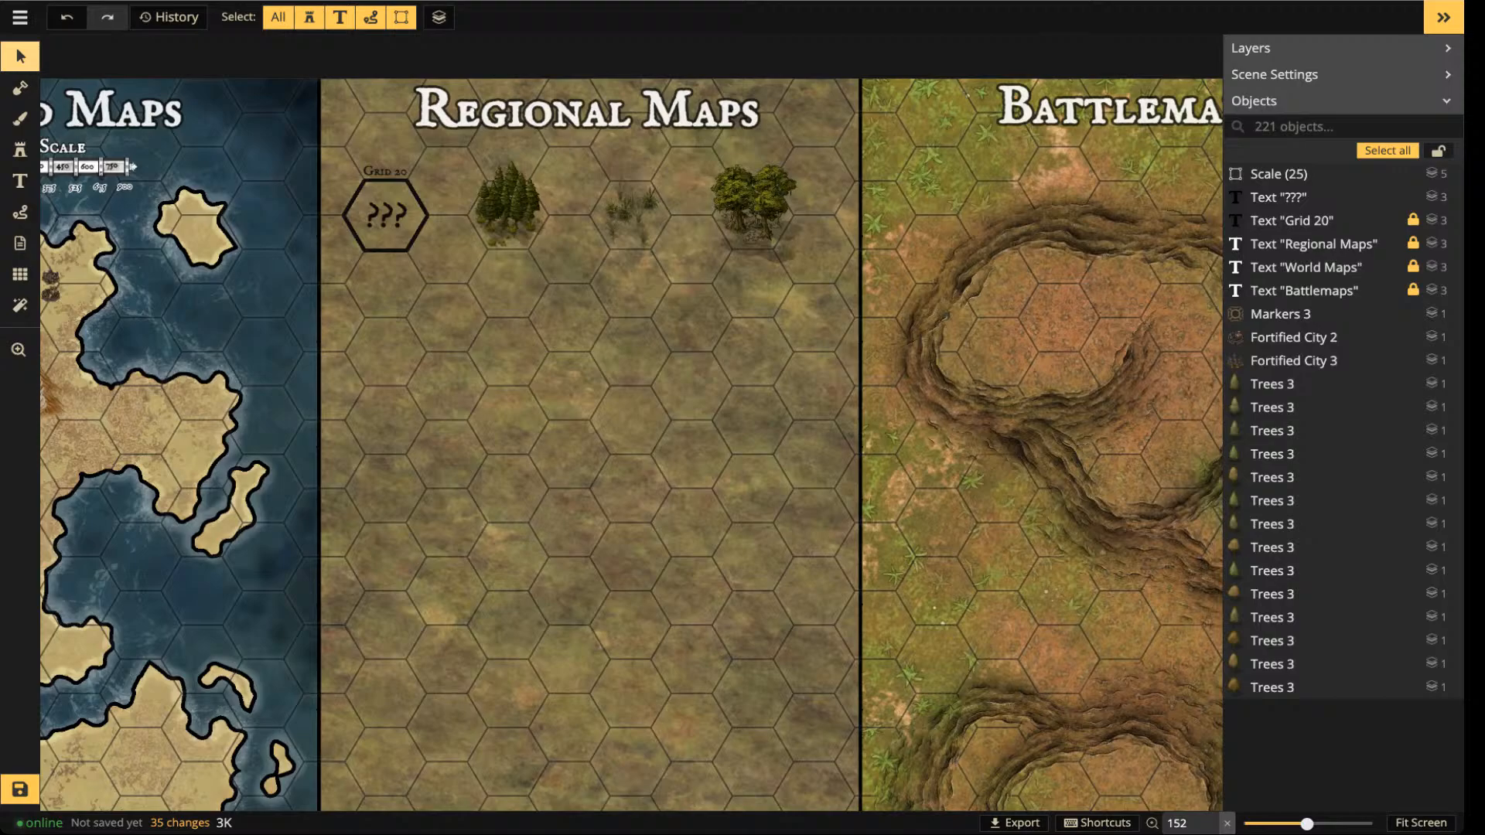
- Delete the Brown Mountains stamp in the middle of the world map's mountain range, leaving a gap in the chain
{"action": "scroll", "coordinate": [501, 464], "scroll_direction": "down", "scroll_amount": 1}
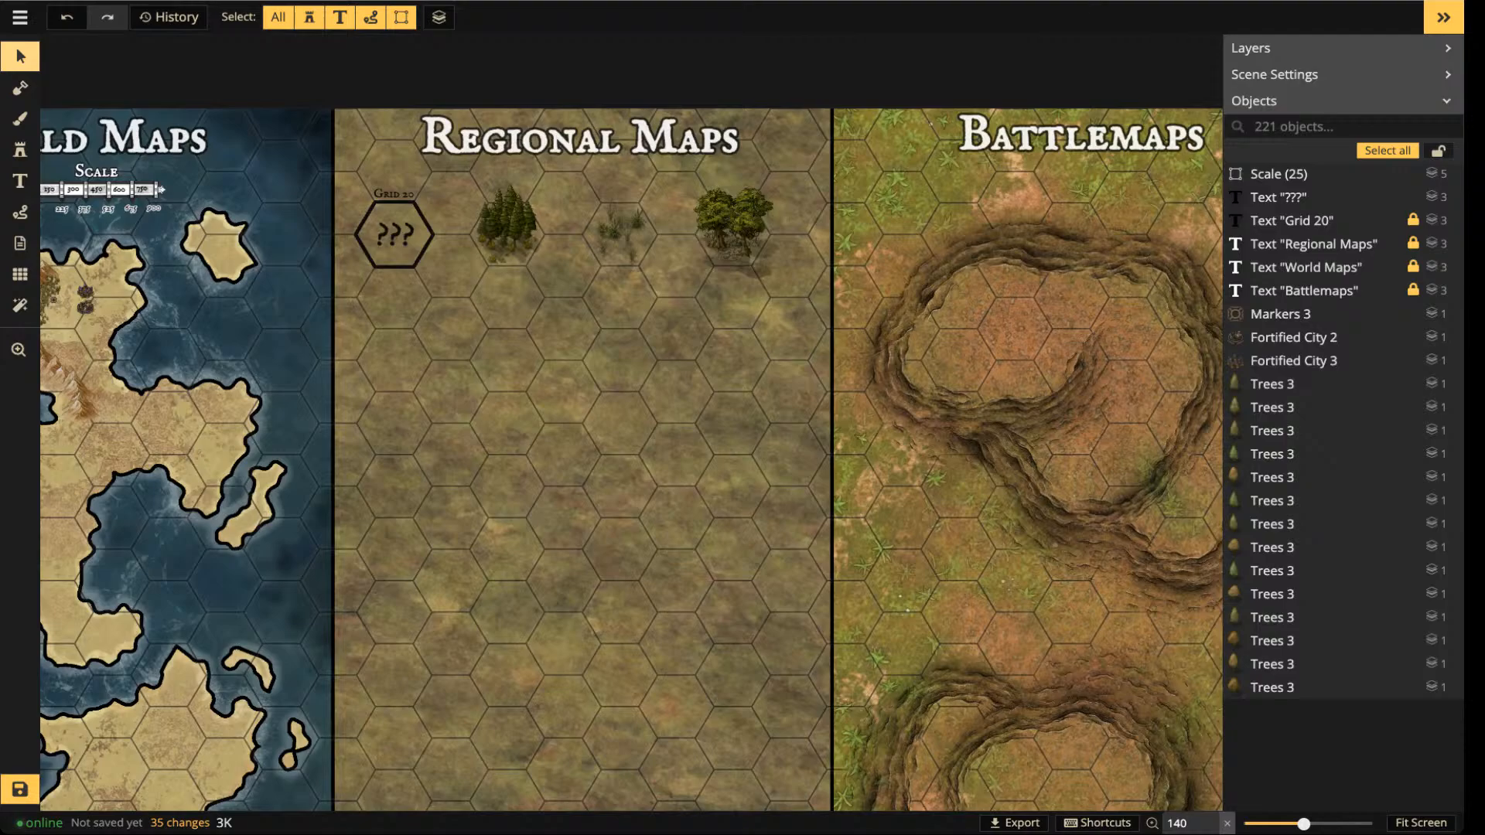
{"action": "scroll", "coordinate": [476, 338], "scroll_direction": "down", "scroll_amount": 4}
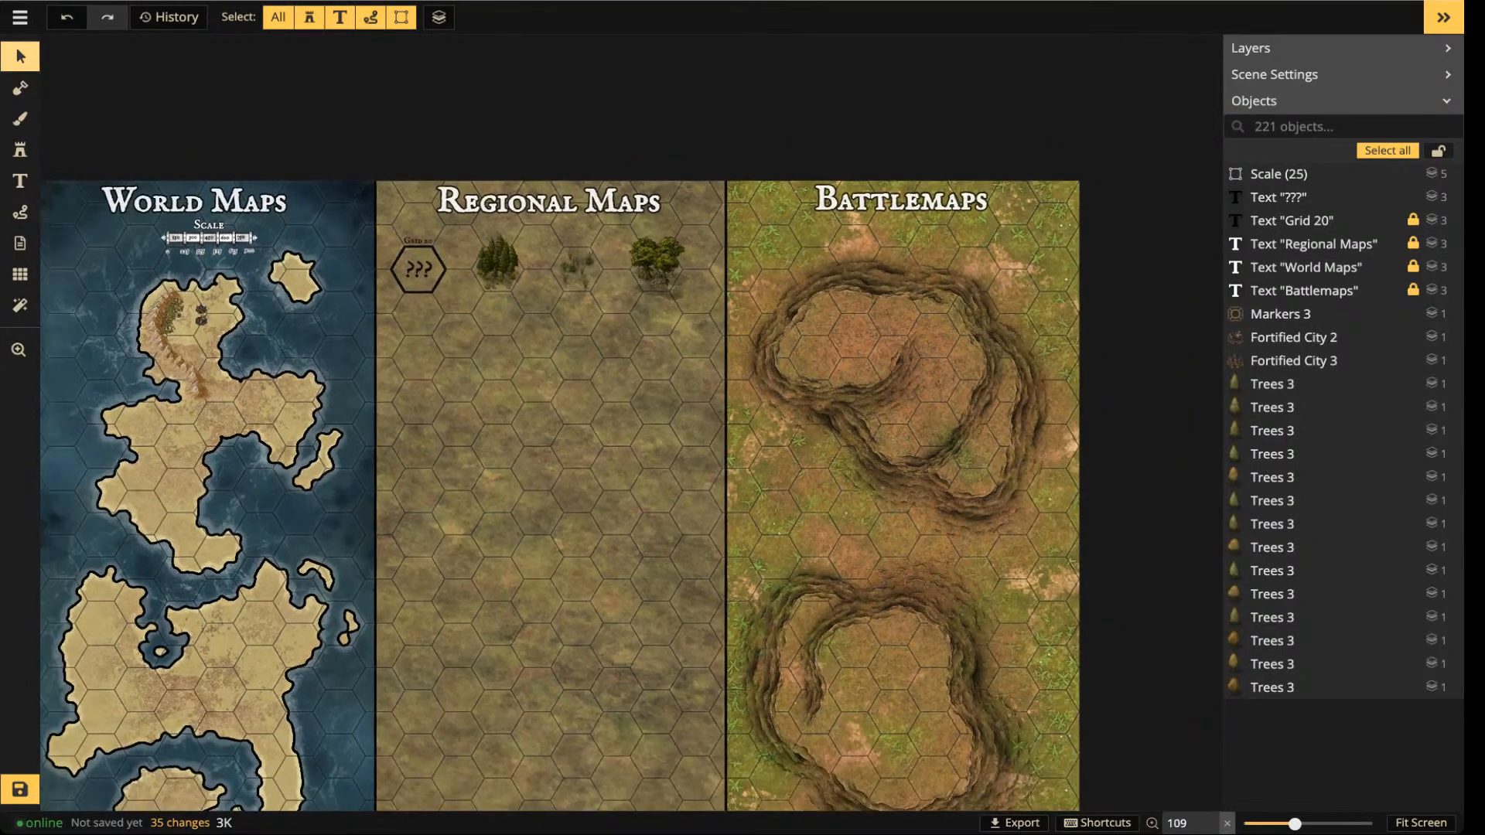
{"action": "left_click_drag", "start_coordinate": [476, 337], "coordinate": [523, 244]}
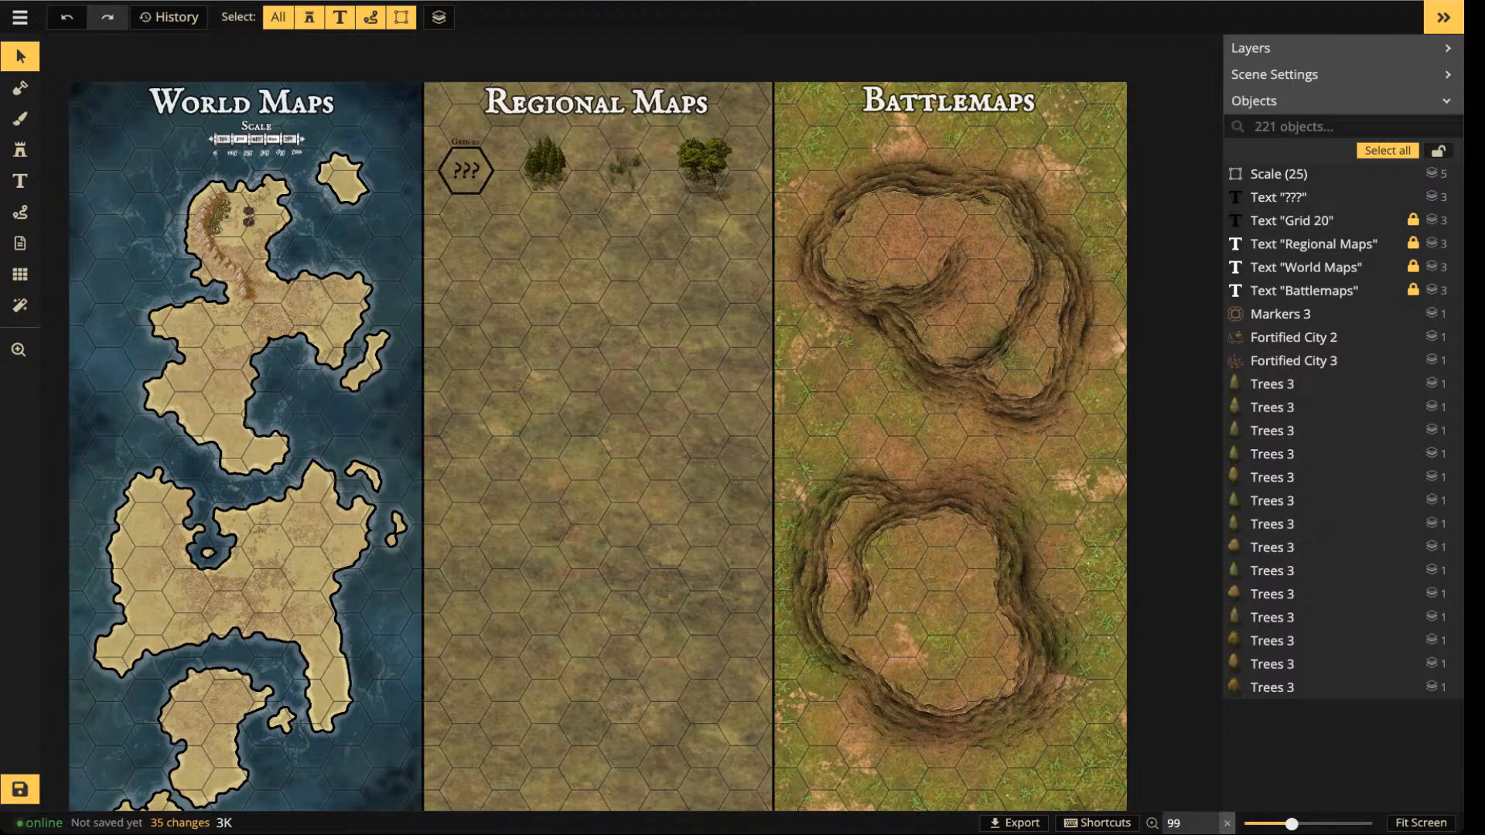
{"action": "scroll", "coordinate": [208, 225], "scroll_direction": "up", "scroll_amount": 8}
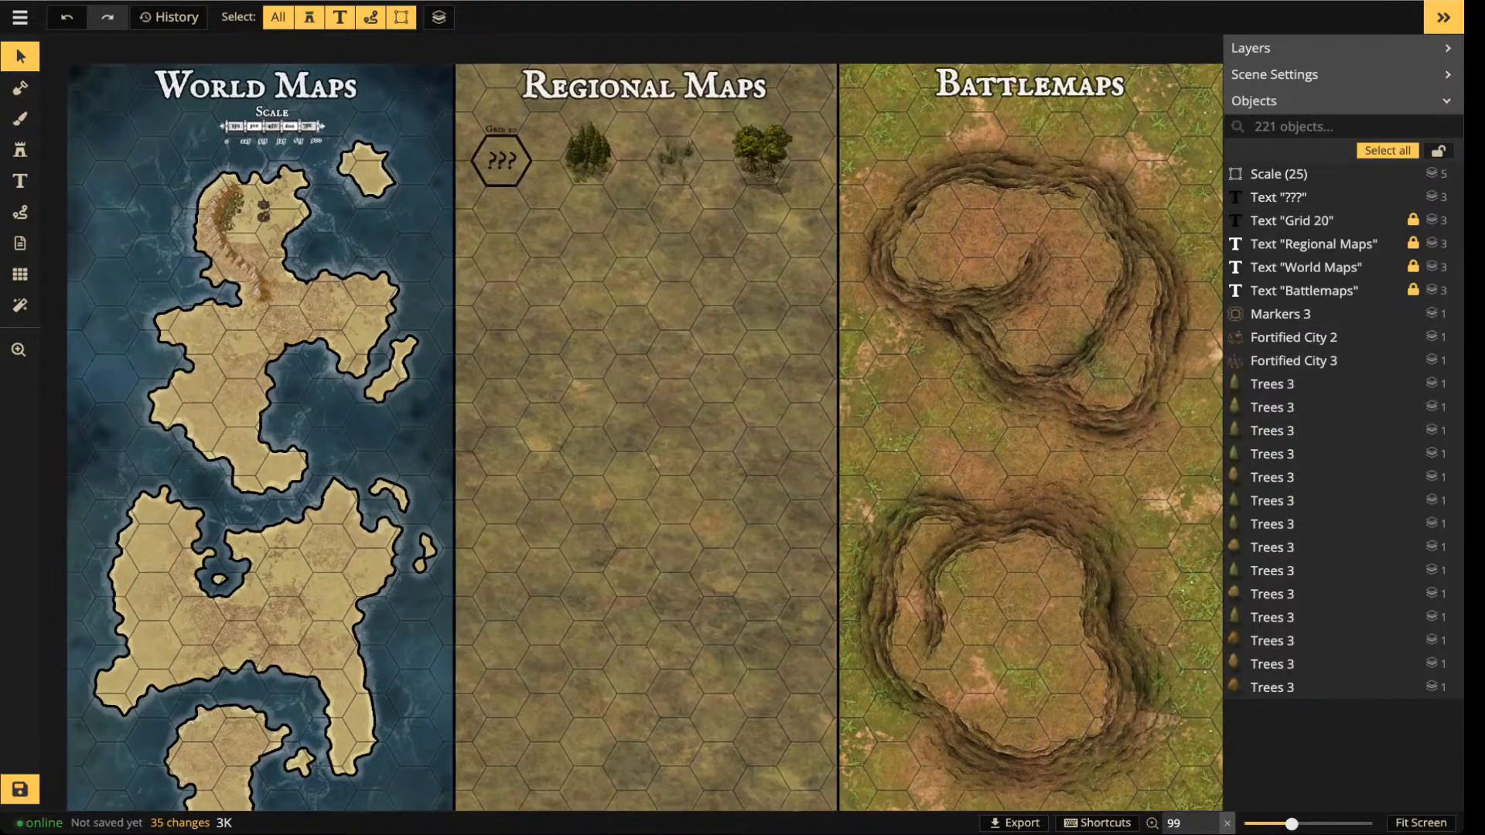
{"action": "scroll", "coordinate": [235, 222], "scroll_direction": "up", "scroll_amount": 3}
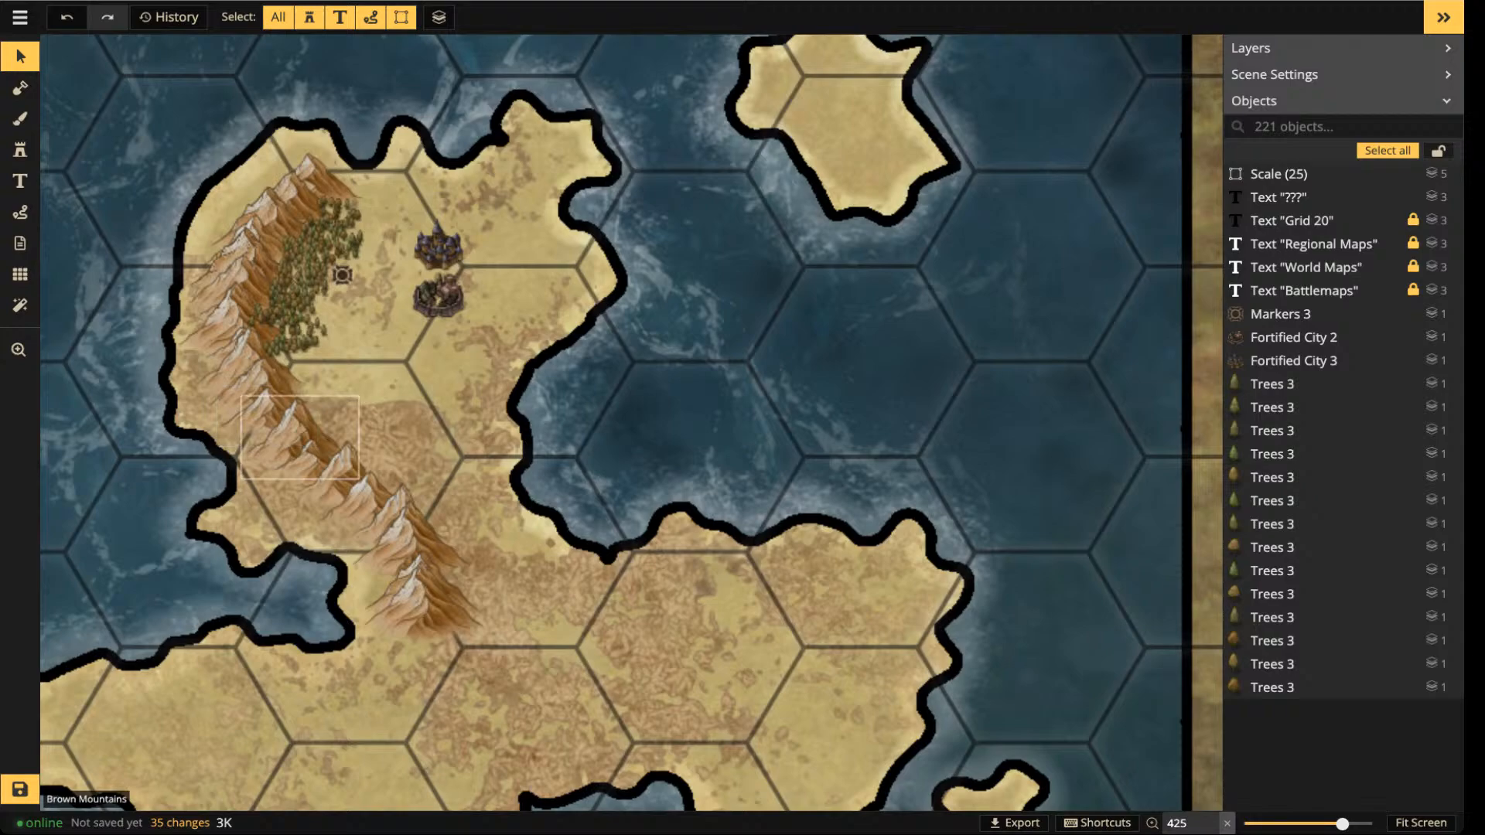
{"action": "left_click", "coordinate": [300, 437]}
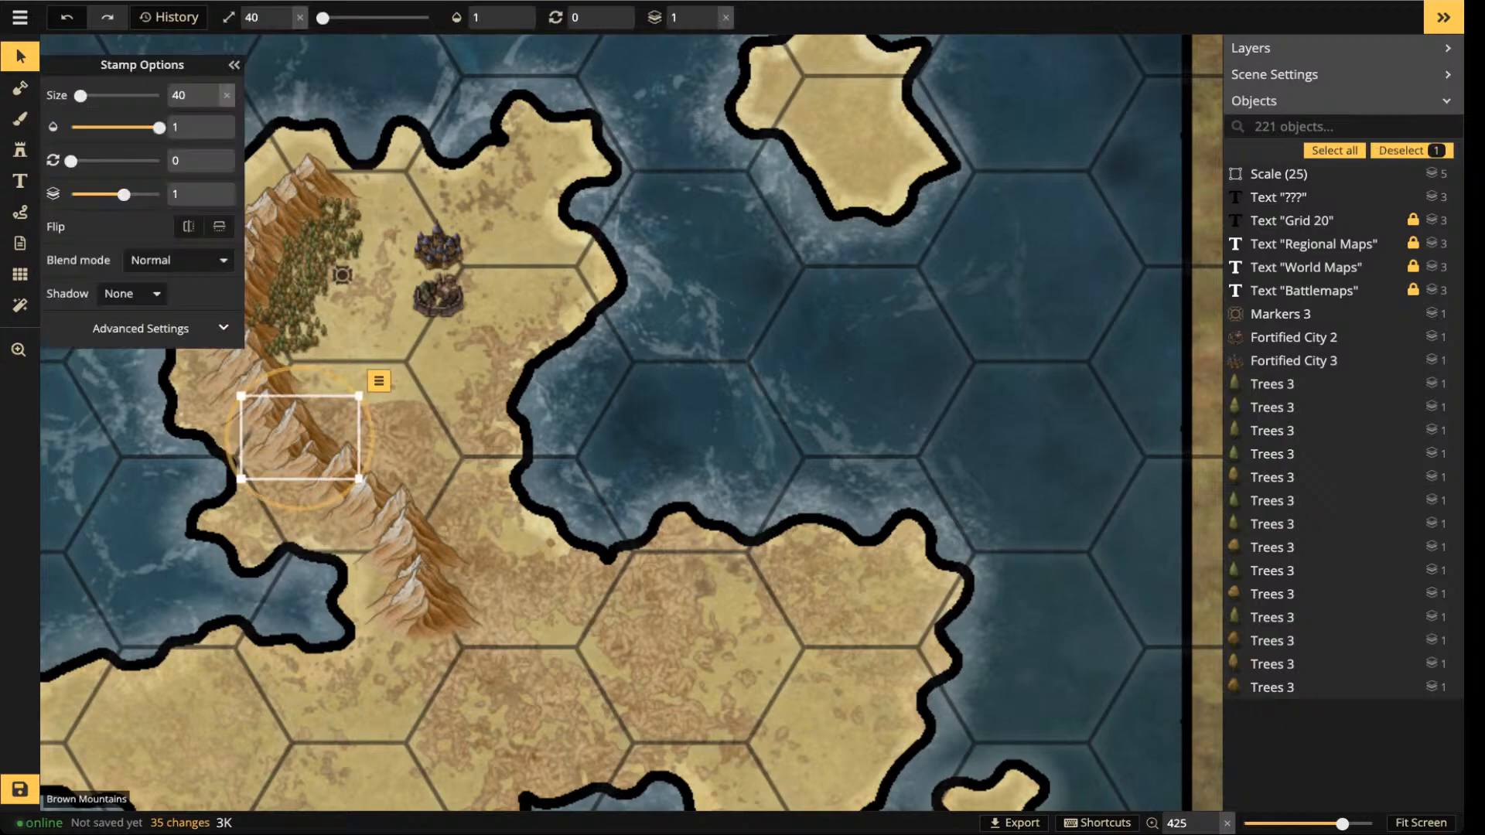
{"action": "key", "text": "Delete"}
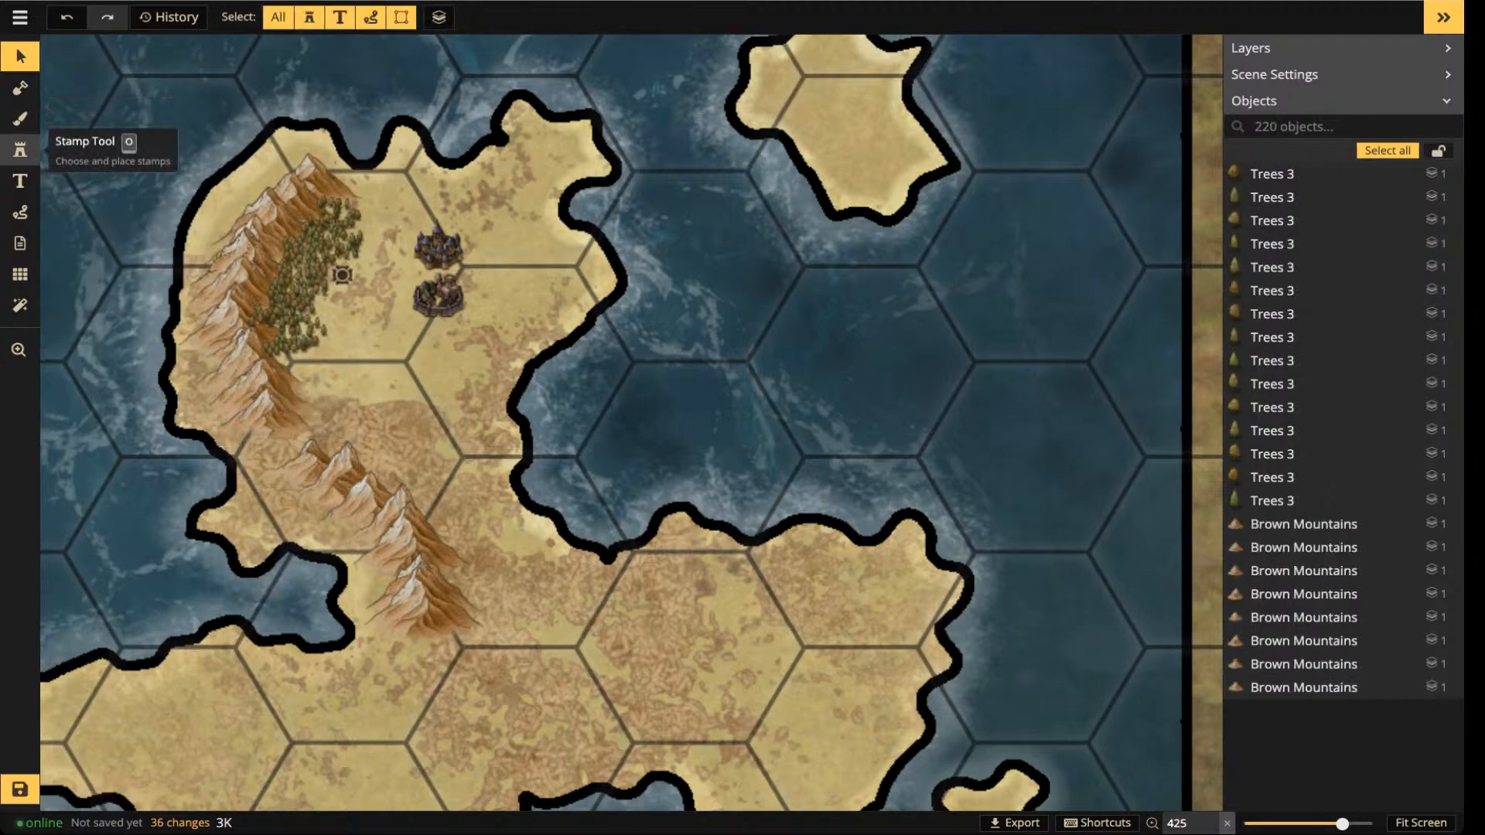
- Search the stamp catalog for "vol" and choose the Volcano 1 stamp
{"action": "left_click", "coordinate": [20, 149]}
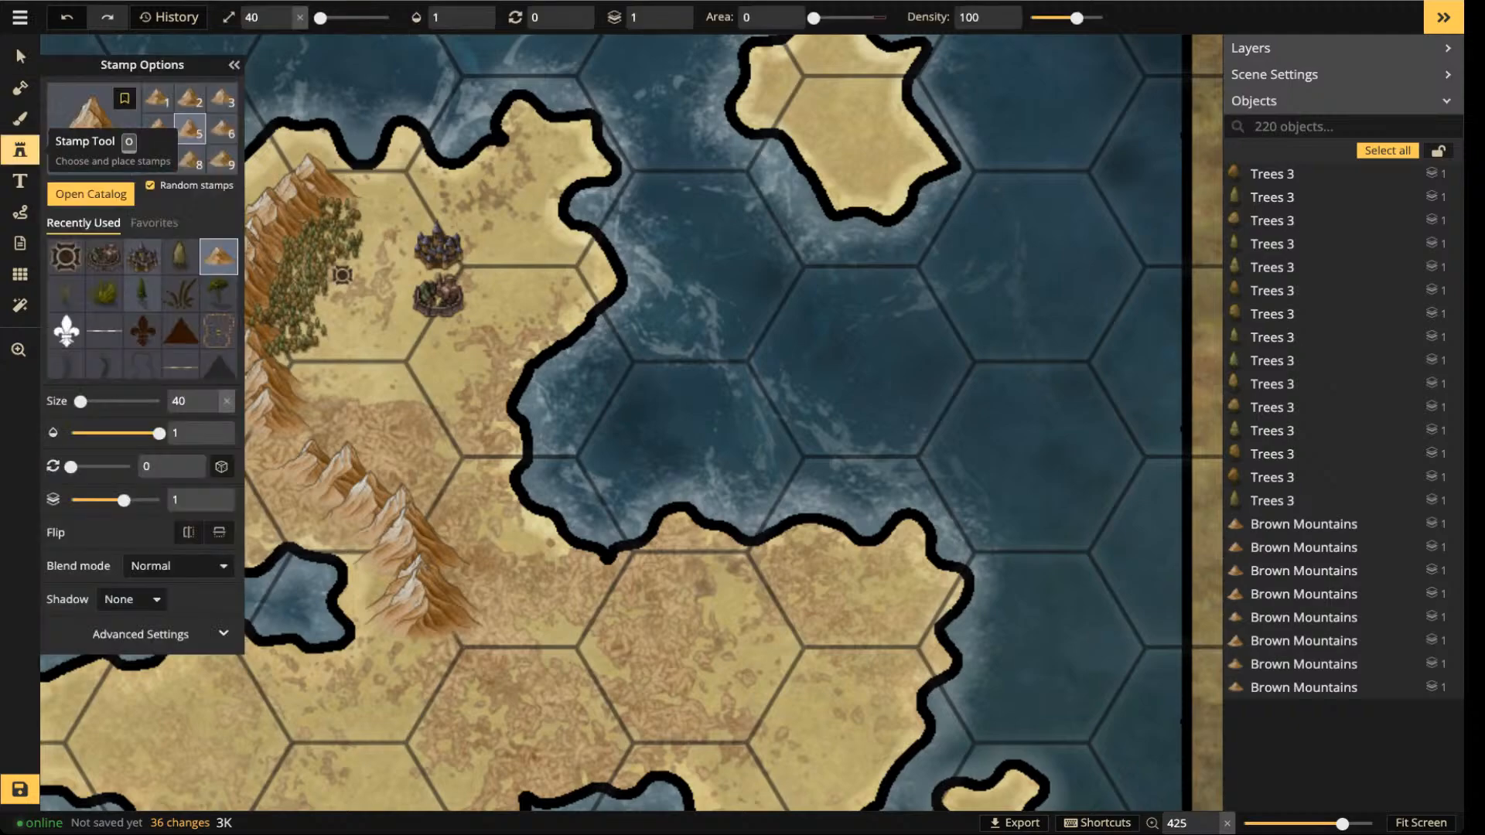
{"action": "left_click", "coordinate": [90, 193]}
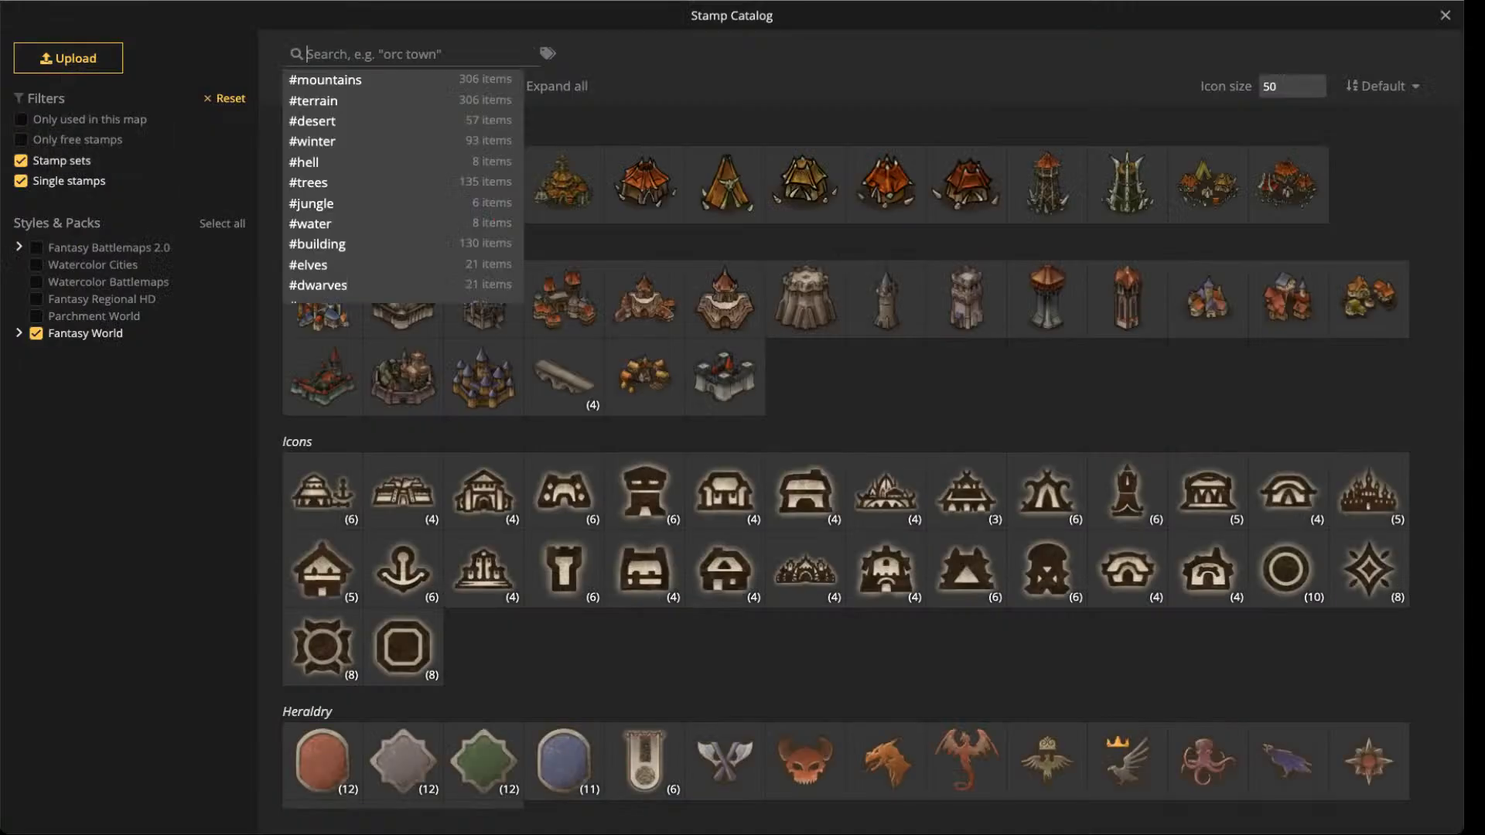
{"action": "type", "text": "vola"}
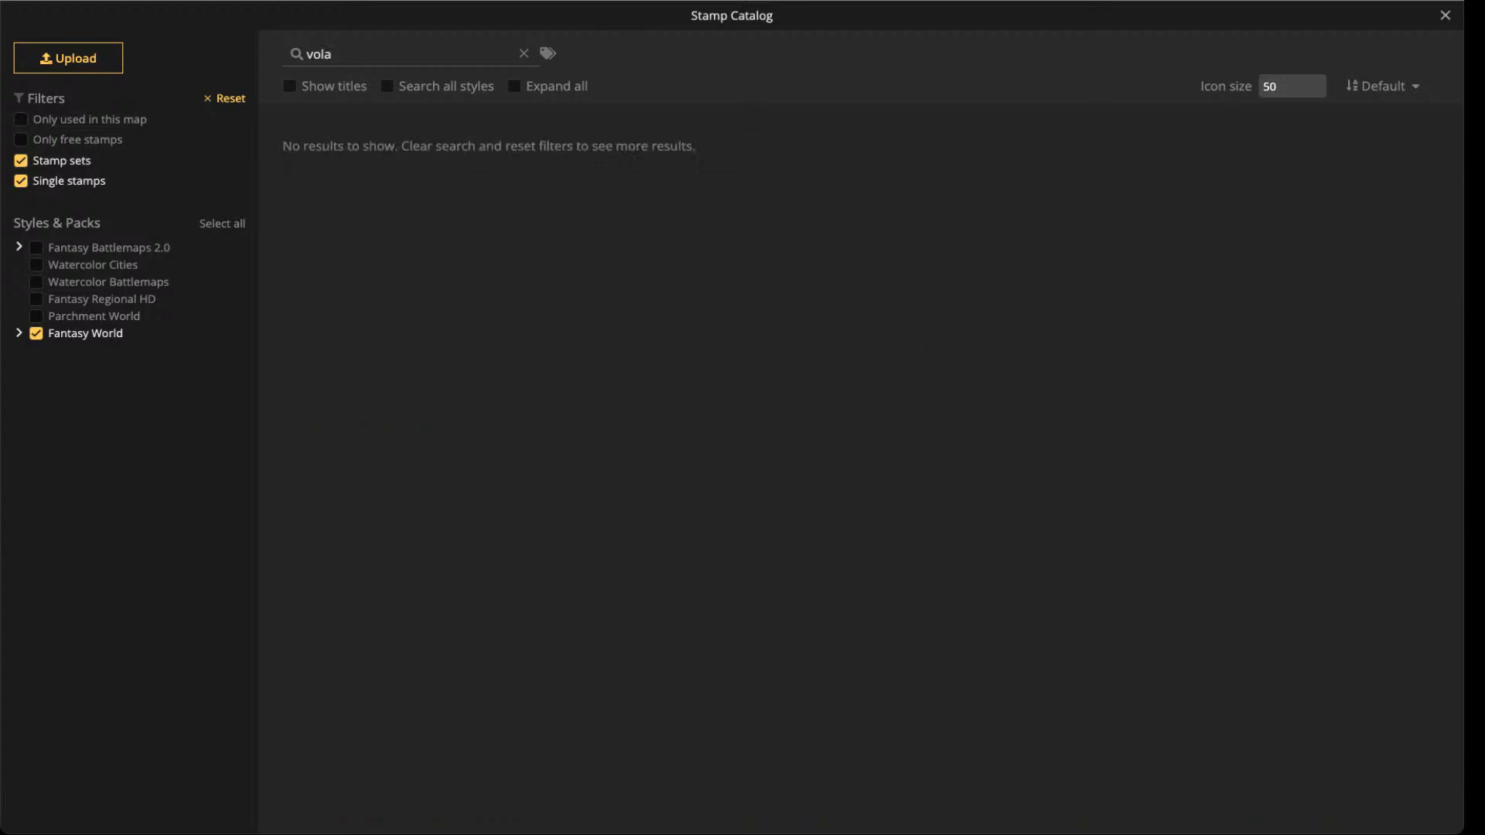
{"action": "key", "text": "BackSpace"}
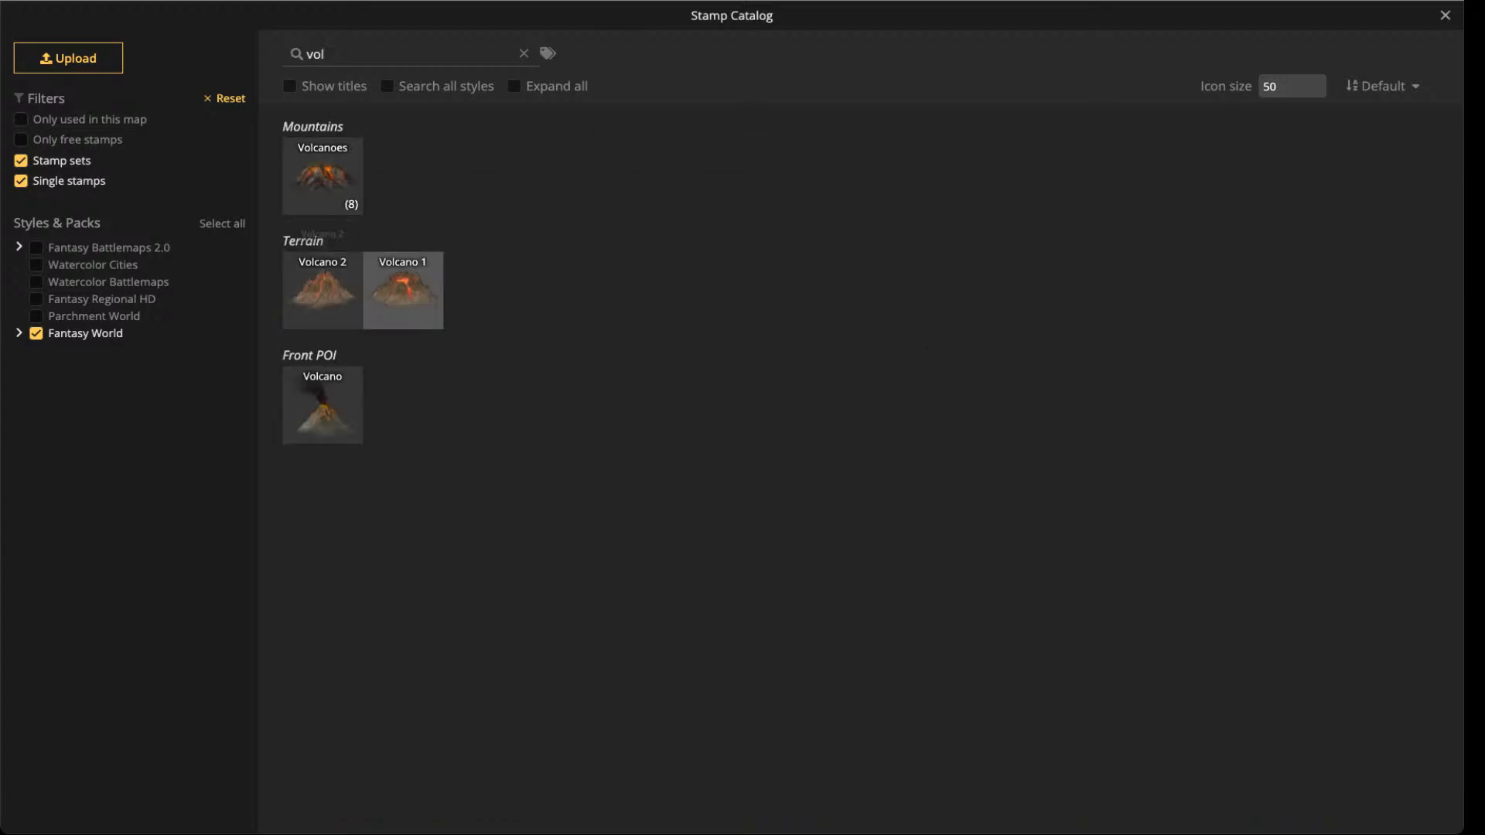
{"action": "left_click", "coordinate": [403, 290]}
- Place the Volcano 1 stamp at size 40 and move it onto the small peninsula southwest of the gap in the mountains
{"action": "scroll", "coordinate": [306, 403], "scroll_direction": "up", "scroll_amount": 3}
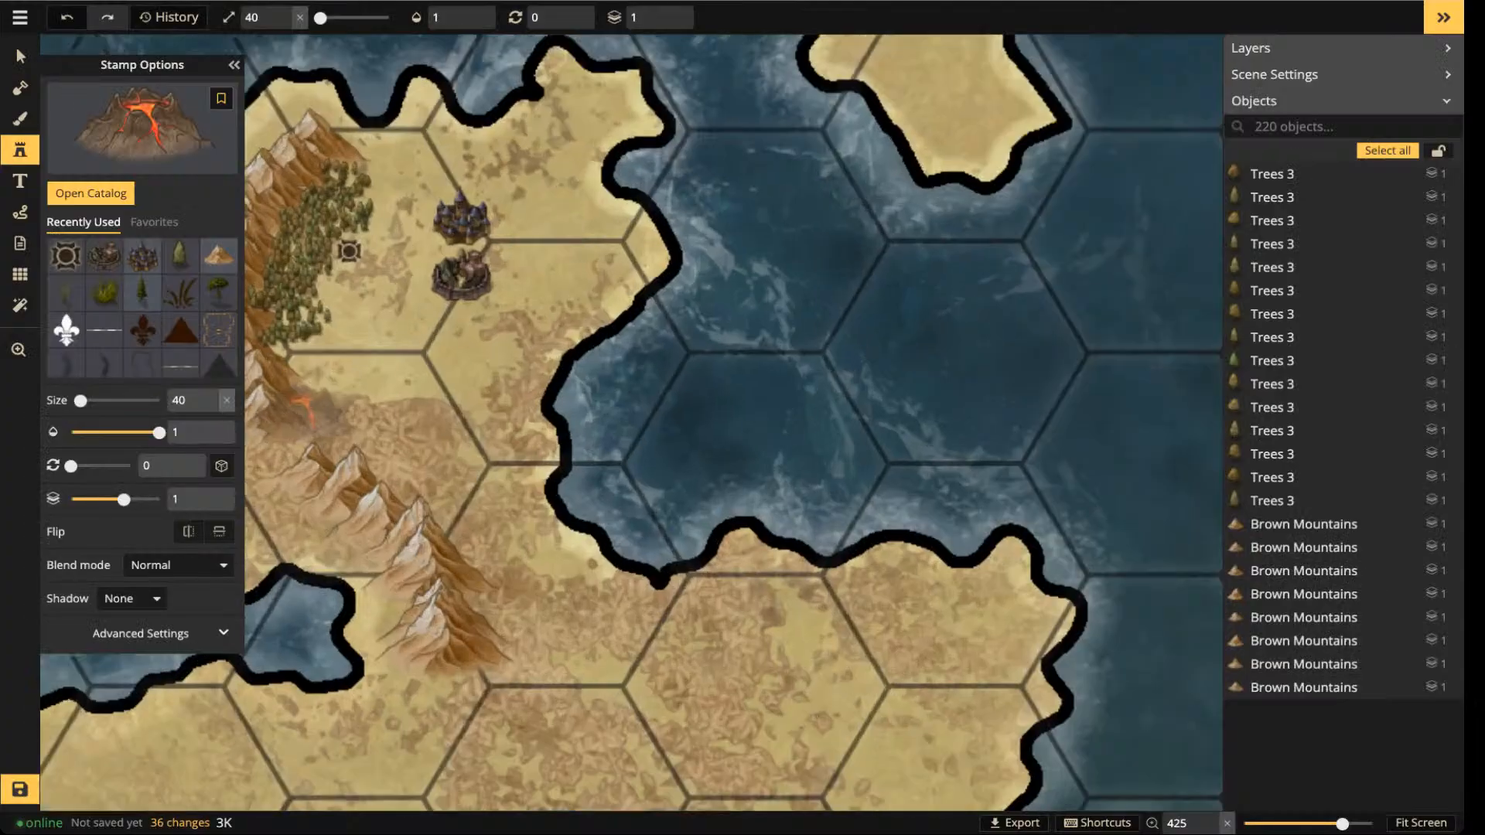
{"action": "scroll", "coordinate": [313, 409], "scroll_direction": "up", "scroll_amount": 1}
{"action": "left_click_drag", "start_coordinate": [313, 410], "coordinate": [511, 459]}
{"action": "left_click", "coordinate": [480, 455]}
{"action": "left_click", "coordinate": [20, 54]}
{"action": "left_click", "coordinate": [710, 22]}
{"action": "left_click_drag", "start_coordinate": [509, 464], "coordinate": [701, 616]}
{"action": "left_click_drag", "start_coordinate": [579, 471], "coordinate": [541, 504]}
{"action": "left_click_drag", "start_coordinate": [701, 619], "coordinate": [394, 571]}
{"action": "left_click", "coordinate": [709, 24]}
{"action": "left_click", "coordinate": [709, 11]}
- Place three random Brown Mountains stamps at size 20 south, east and north of the volcano
{"action": "key", "text": "s"}
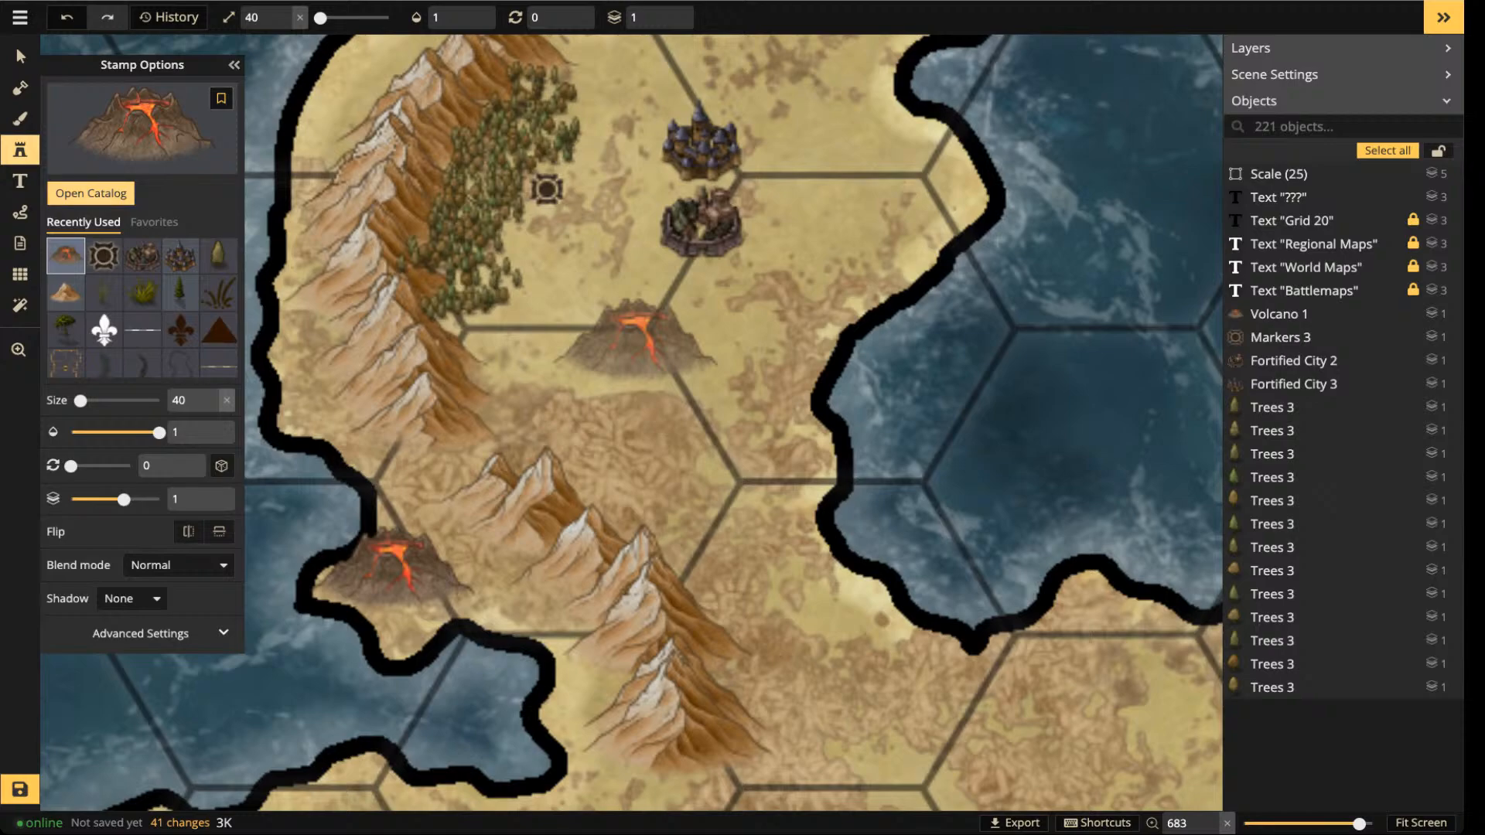
{"action": "left_click", "coordinate": [65, 293]}
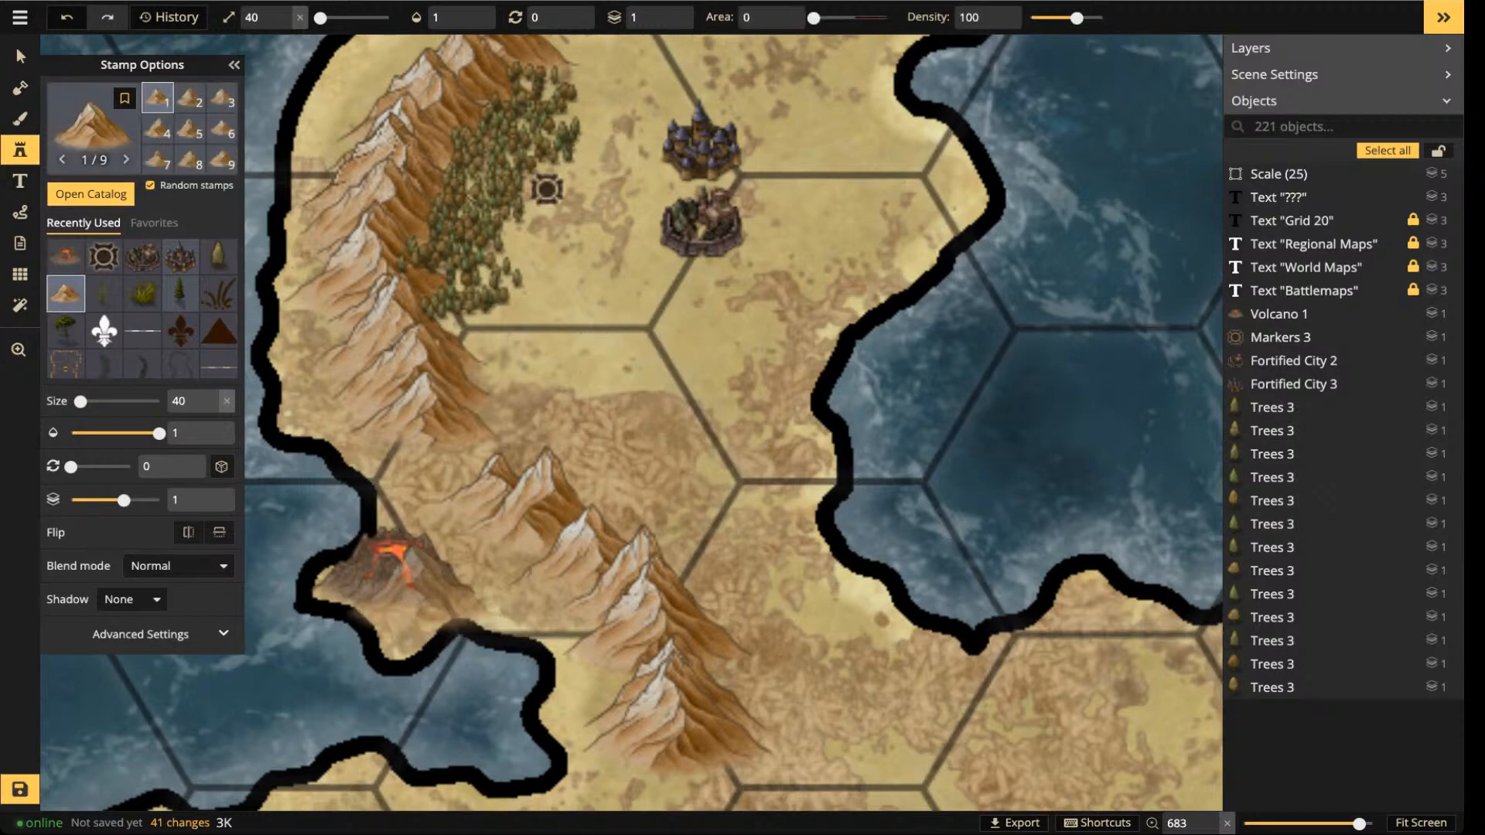
{"action": "key", "text": "bracketleft"}
{"action": "left_click", "coordinate": [420, 611]}
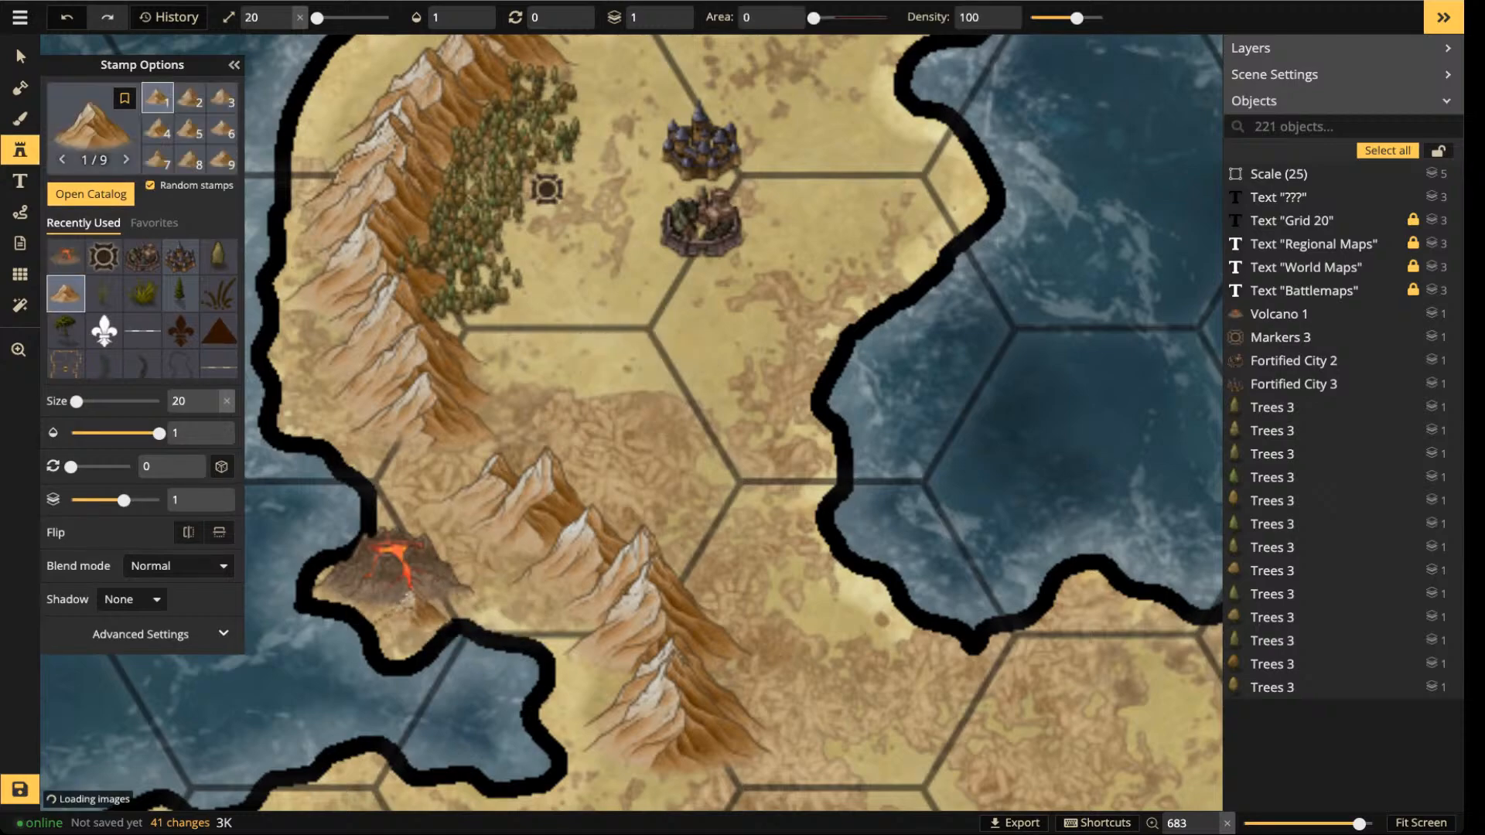
{"action": "left_click", "coordinate": [501, 563]}
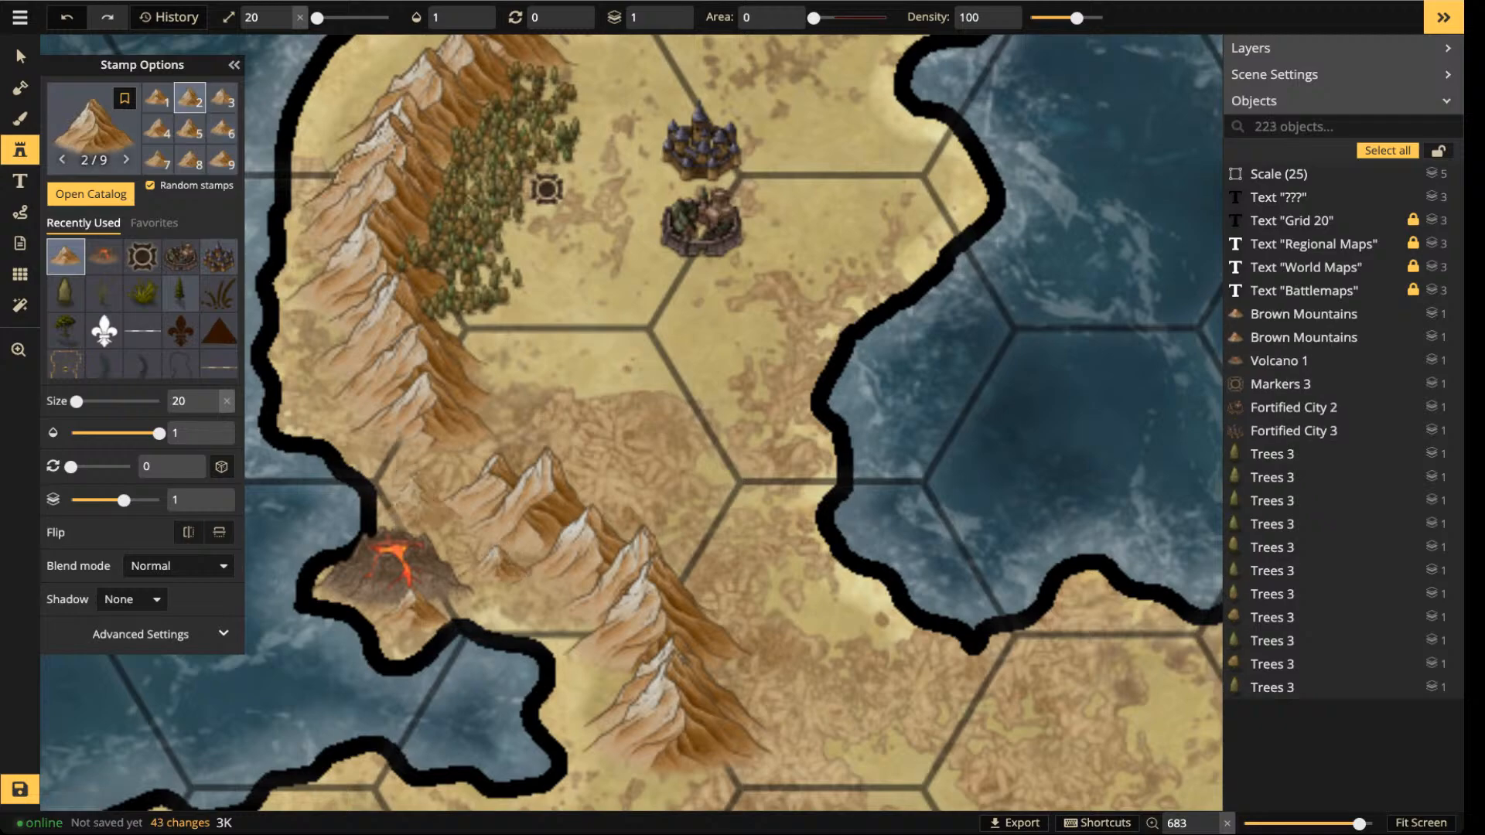
{"action": "left_click", "coordinate": [641, 334]}
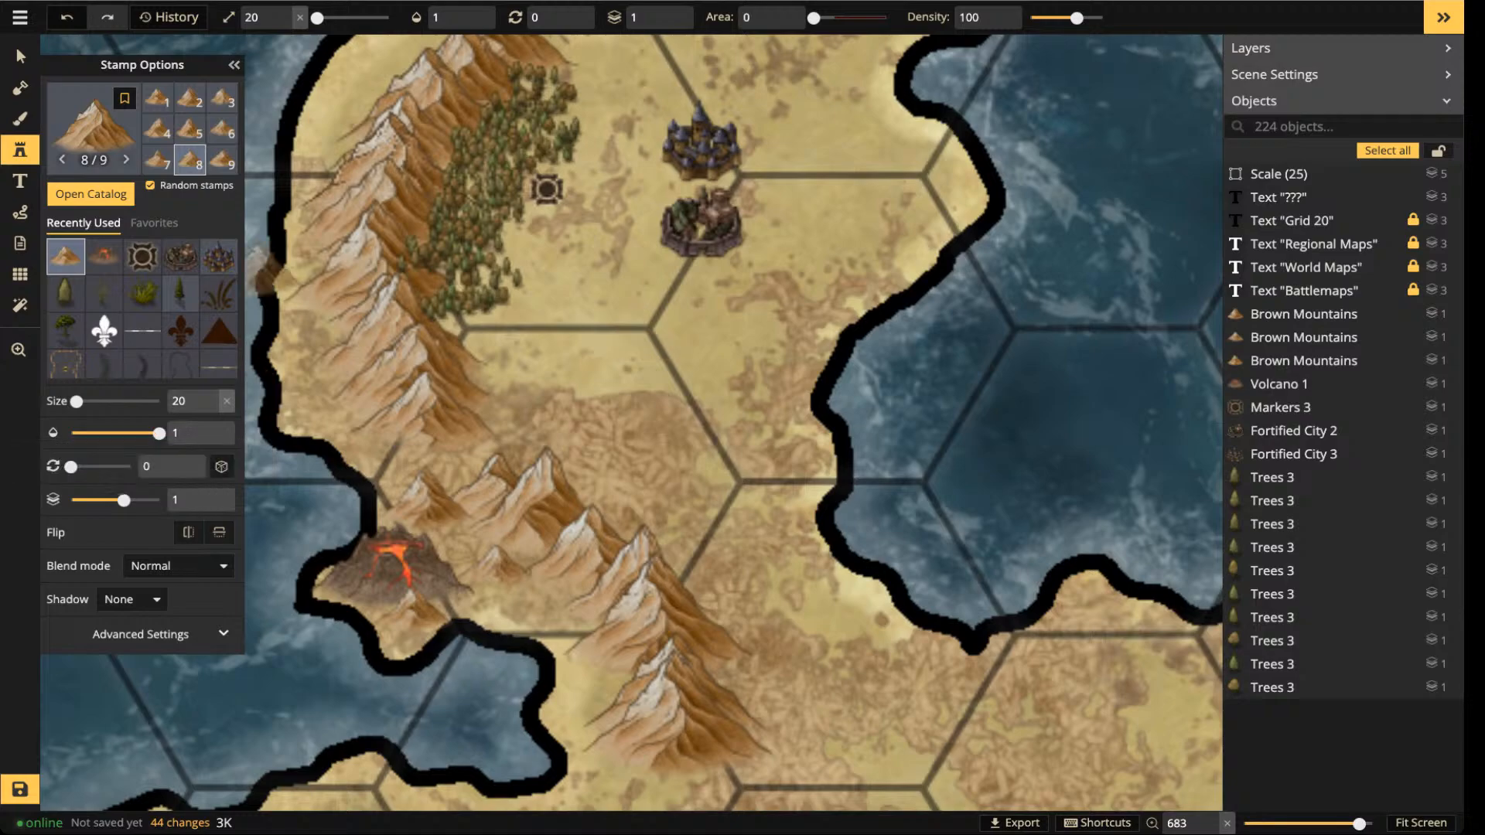
{"action": "left_click", "coordinate": [20, 57]}
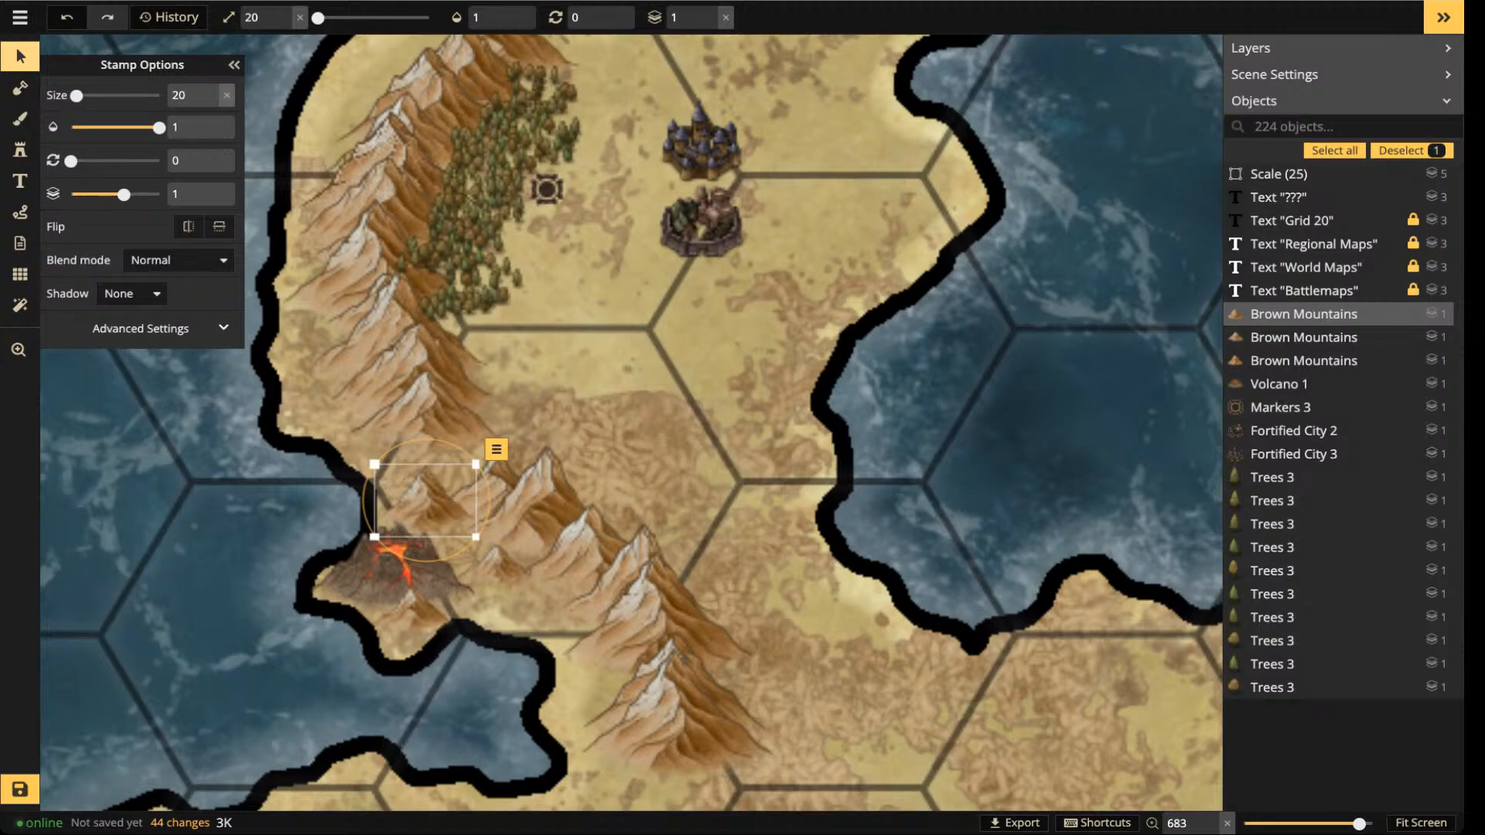
{"action": "key", "text": "Escape"}
{"action": "scroll", "coordinate": [675, 366], "scroll_direction": "down", "scroll_amount": 3}
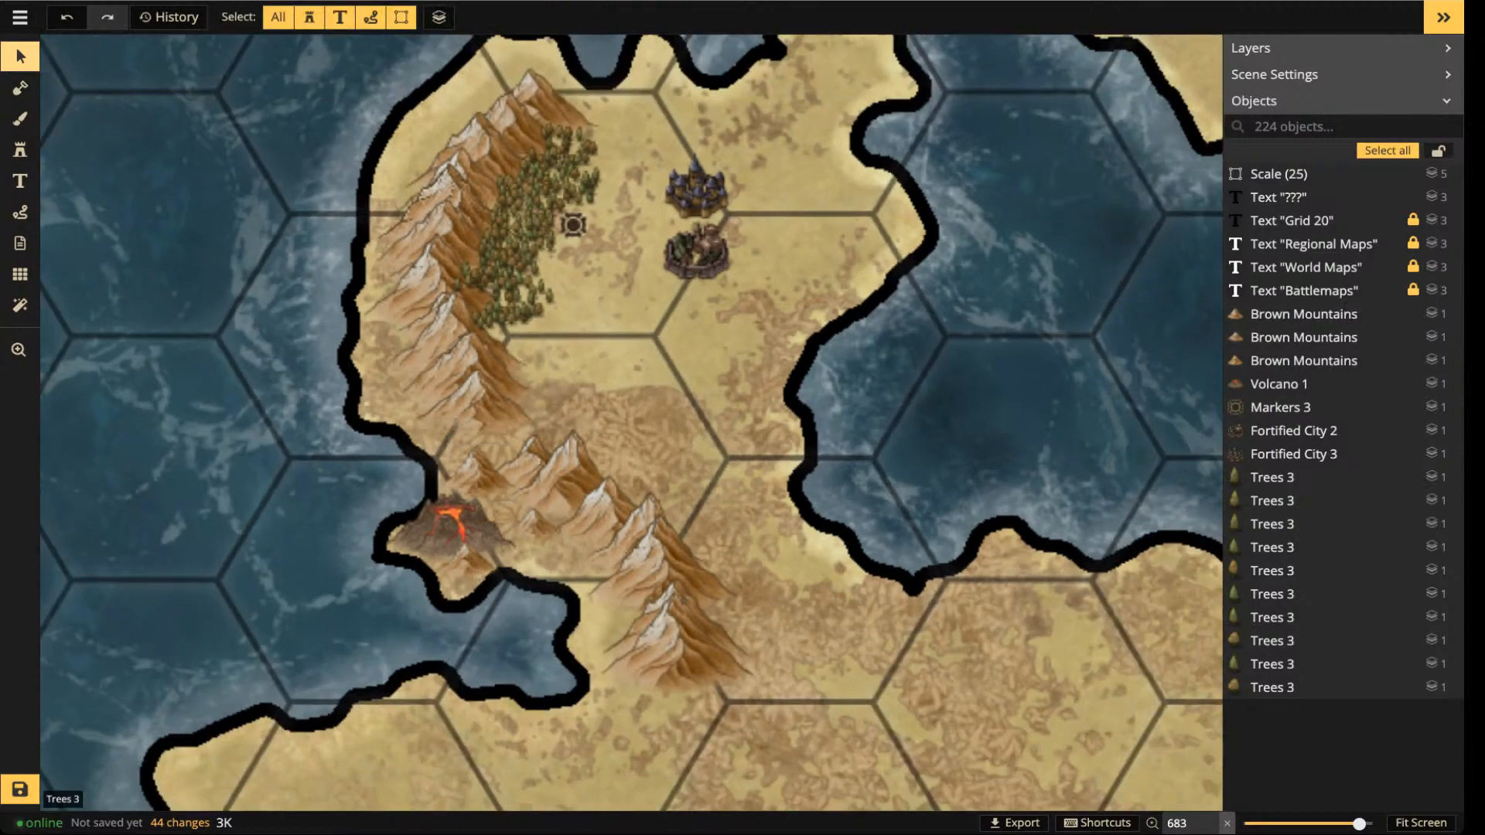
{"action": "left_click_drag", "start_coordinate": [583, 240], "coordinate": [495, 376]}
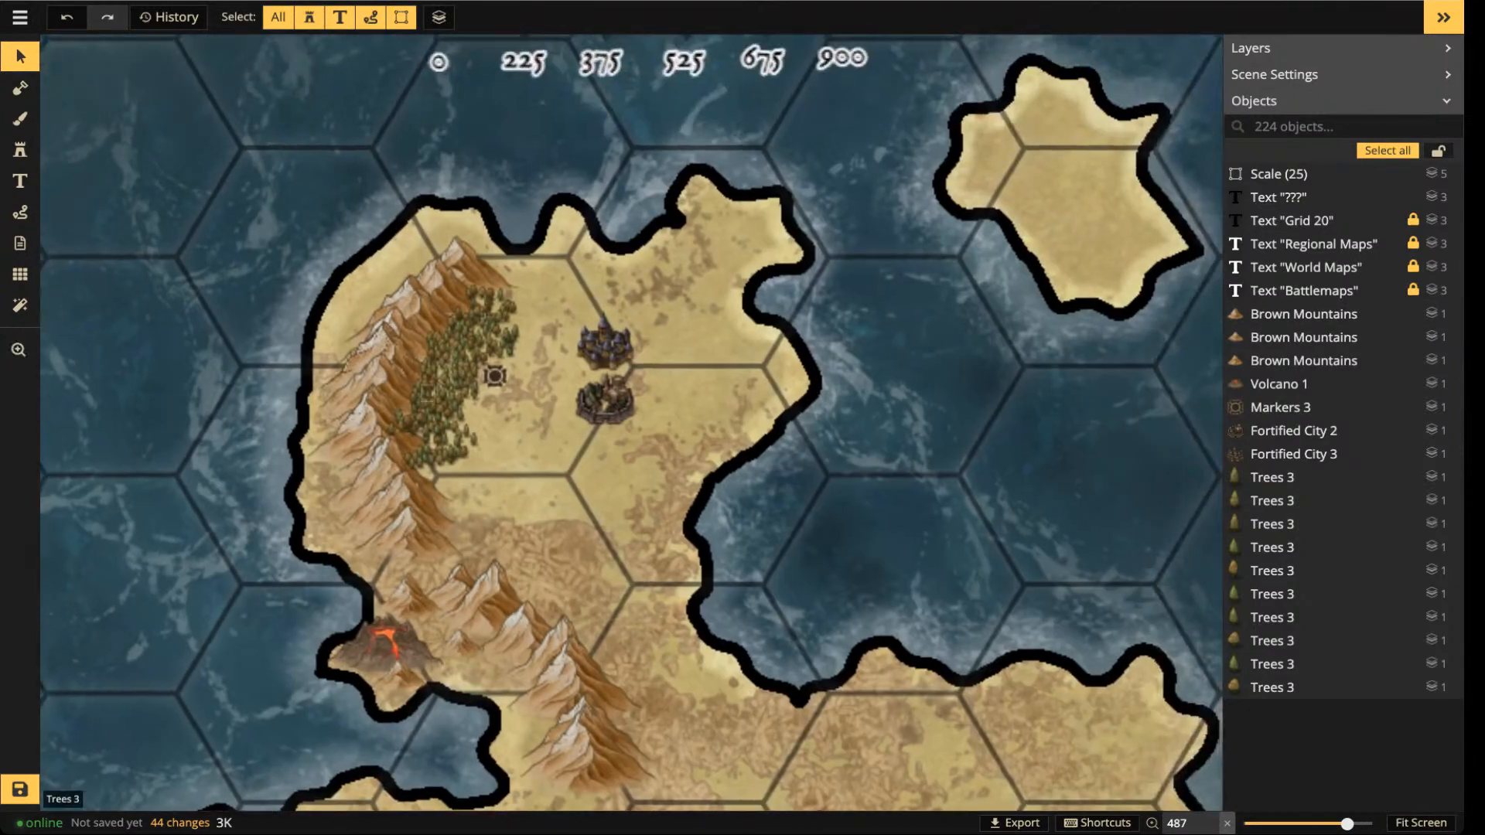
- Search the stamp catalog for "hill" and choose the Brown Hills stamp set
{"action": "left_click", "coordinate": [480, 345]}
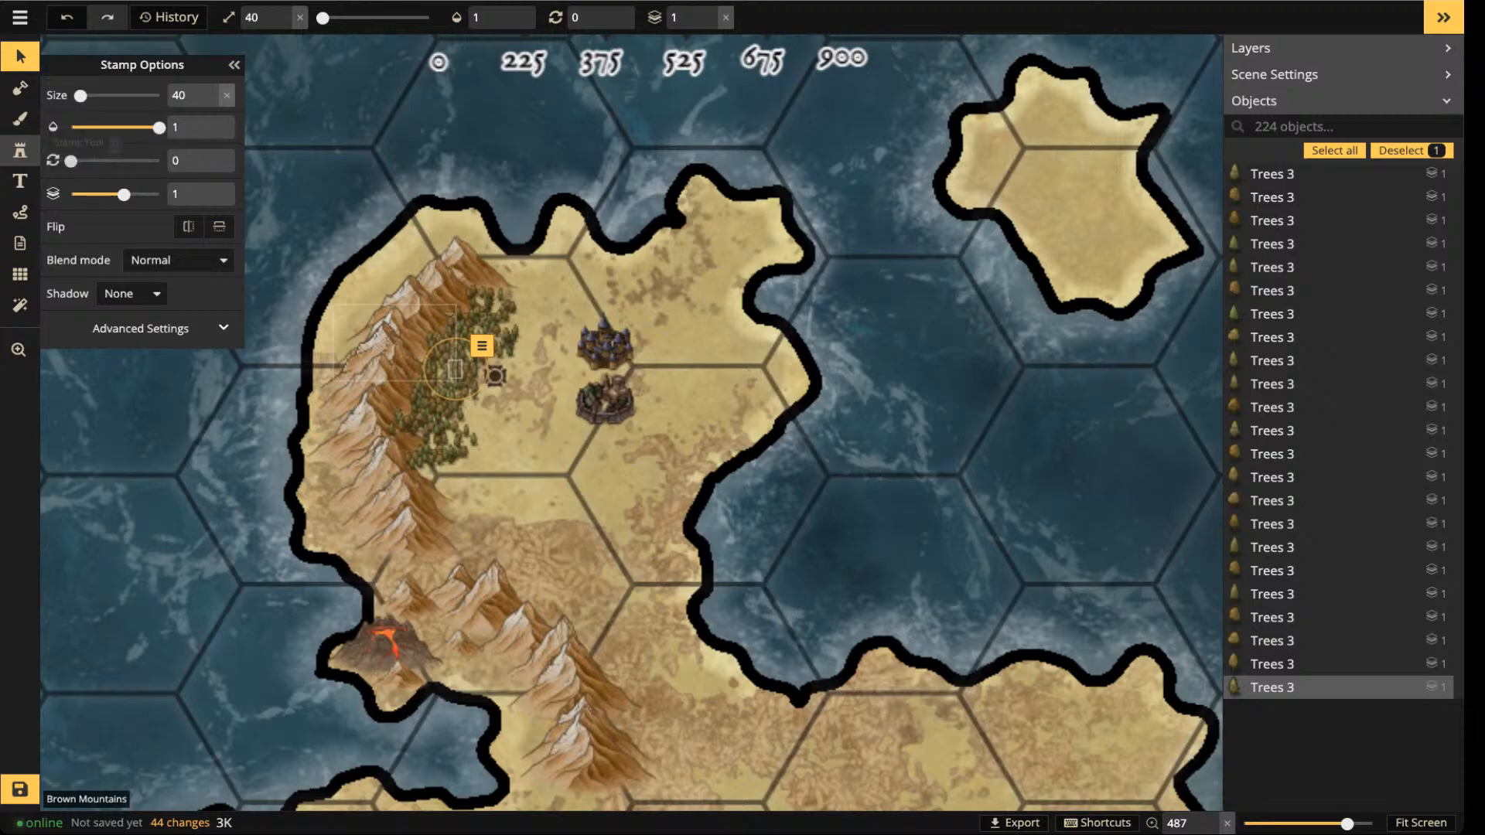
{"action": "left_click", "coordinate": [21, 150]}
{"action": "key", "text": "f"}
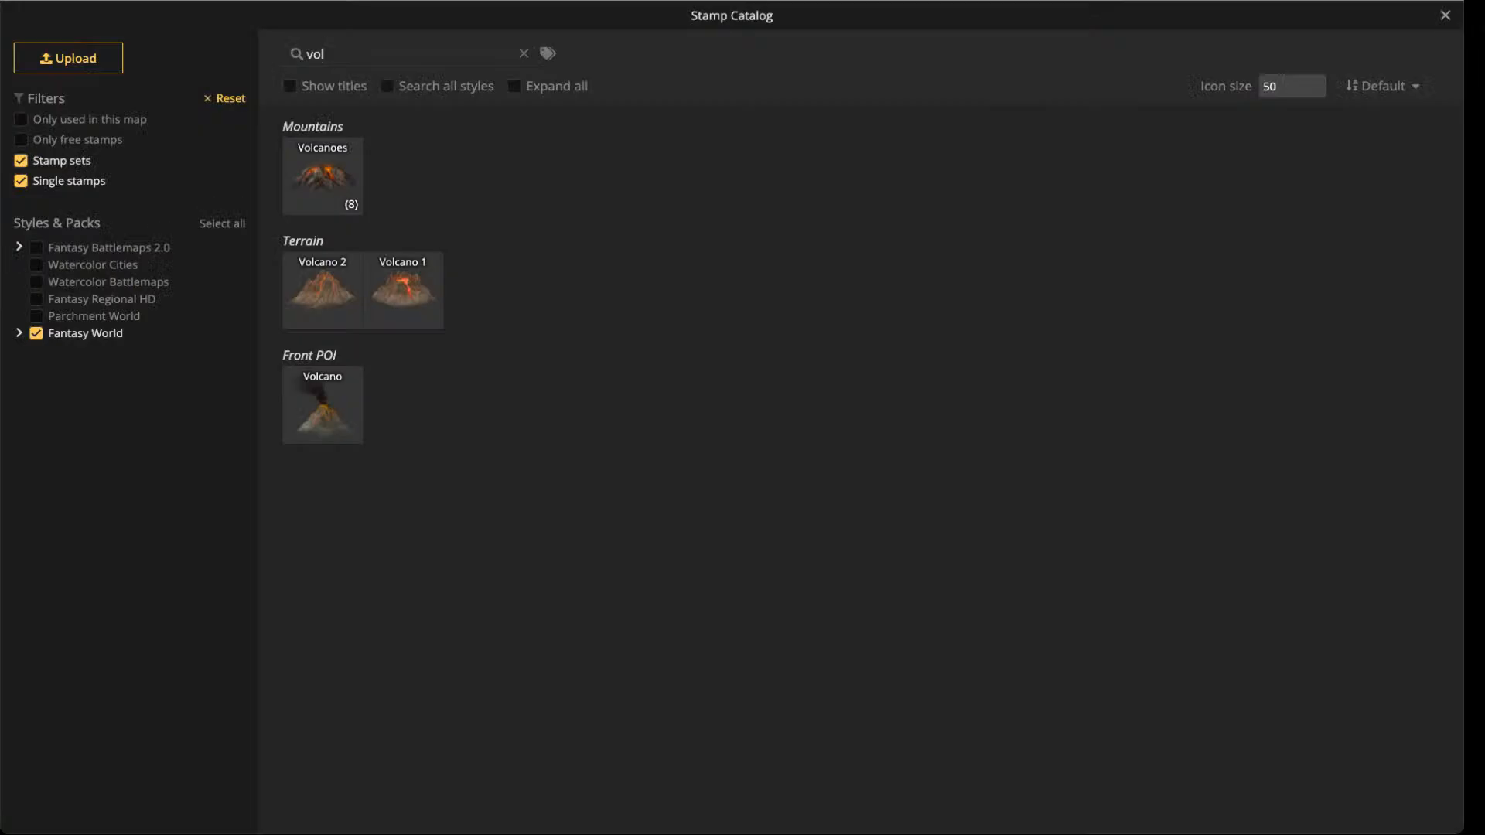
{"action": "double_click", "coordinate": [315, 53]}
{"action": "type", "text": "hill"}
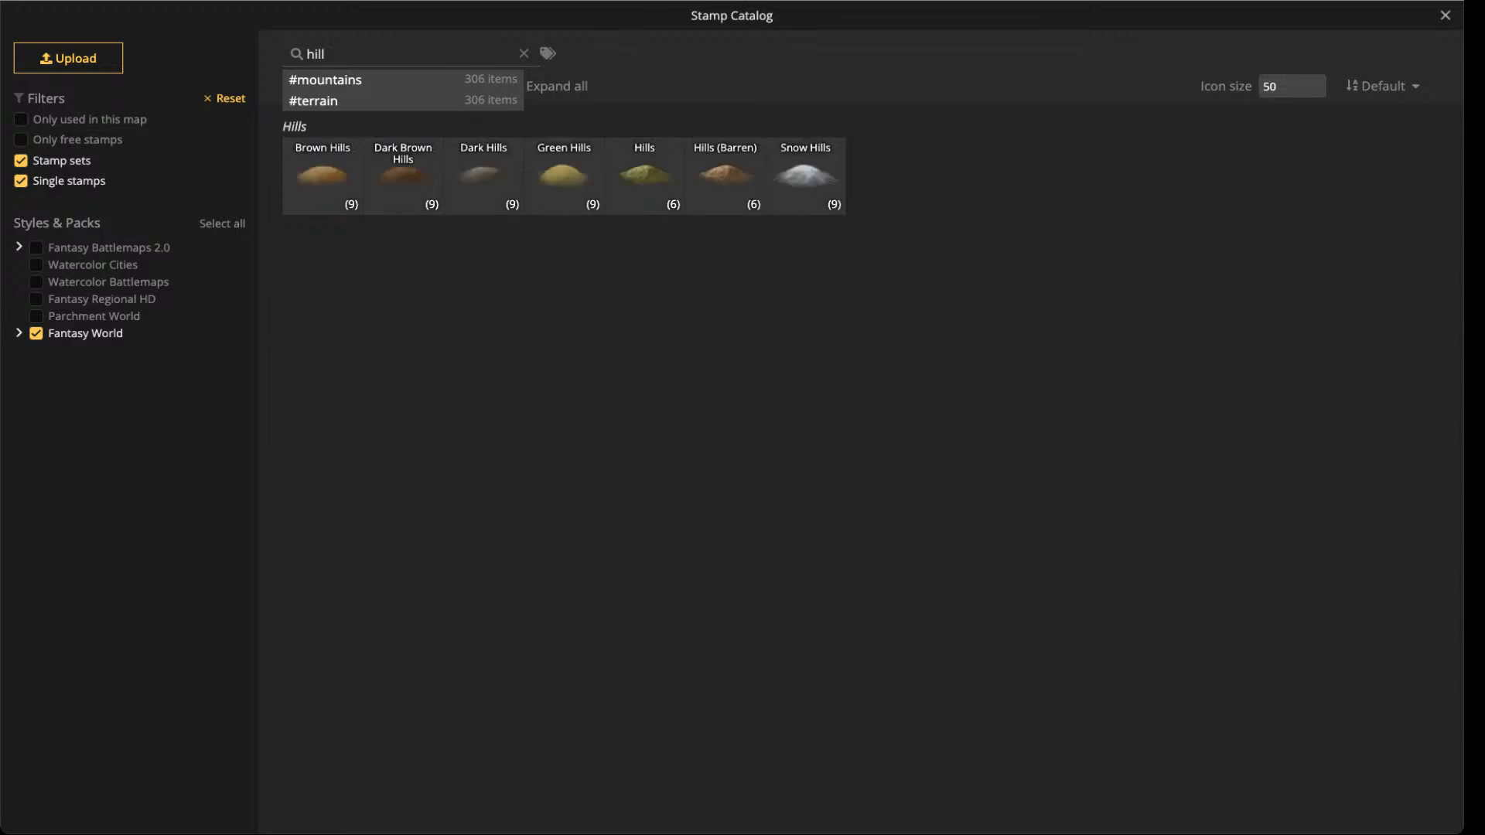
{"action": "left_click", "coordinate": [322, 174]}
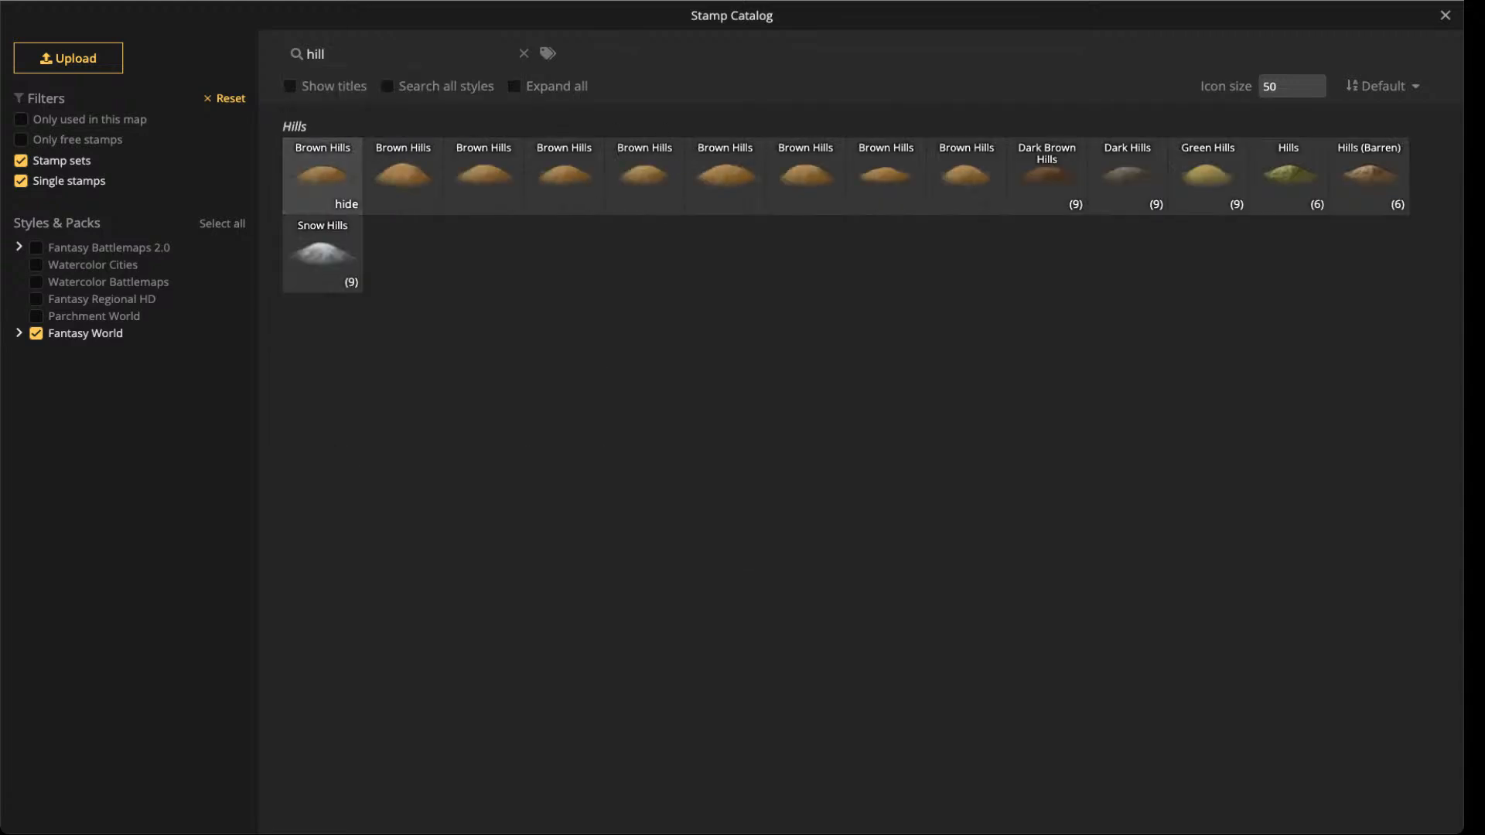
{"action": "key", "text": "Escape"}
{"action": "scroll", "coordinate": [541, 340], "scroll_direction": "up", "scroll_amount": 5}
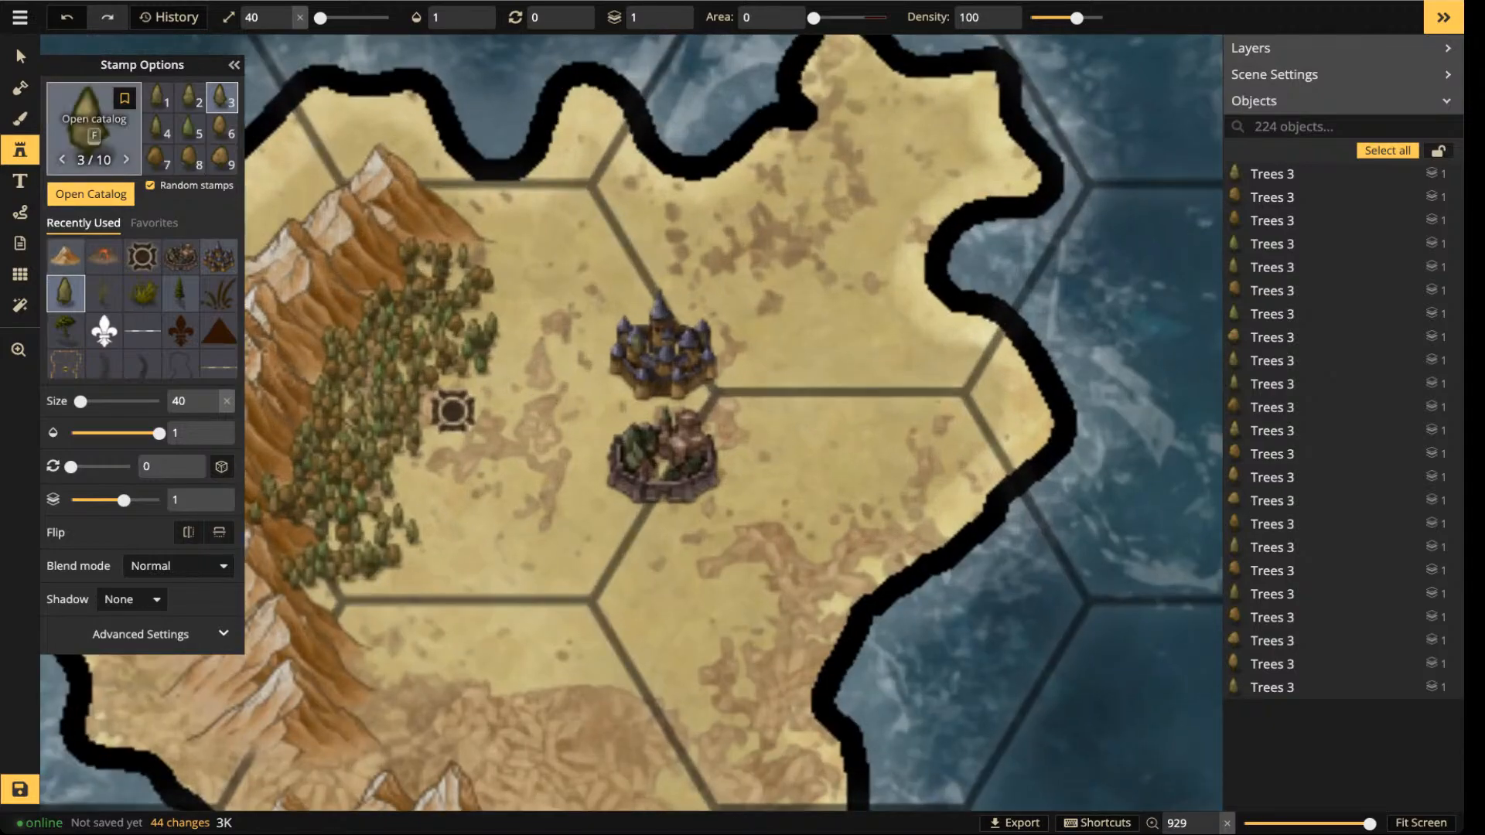
{"action": "left_click", "coordinate": [94, 125]}
{"action": "left_click", "coordinate": [406, 177]}
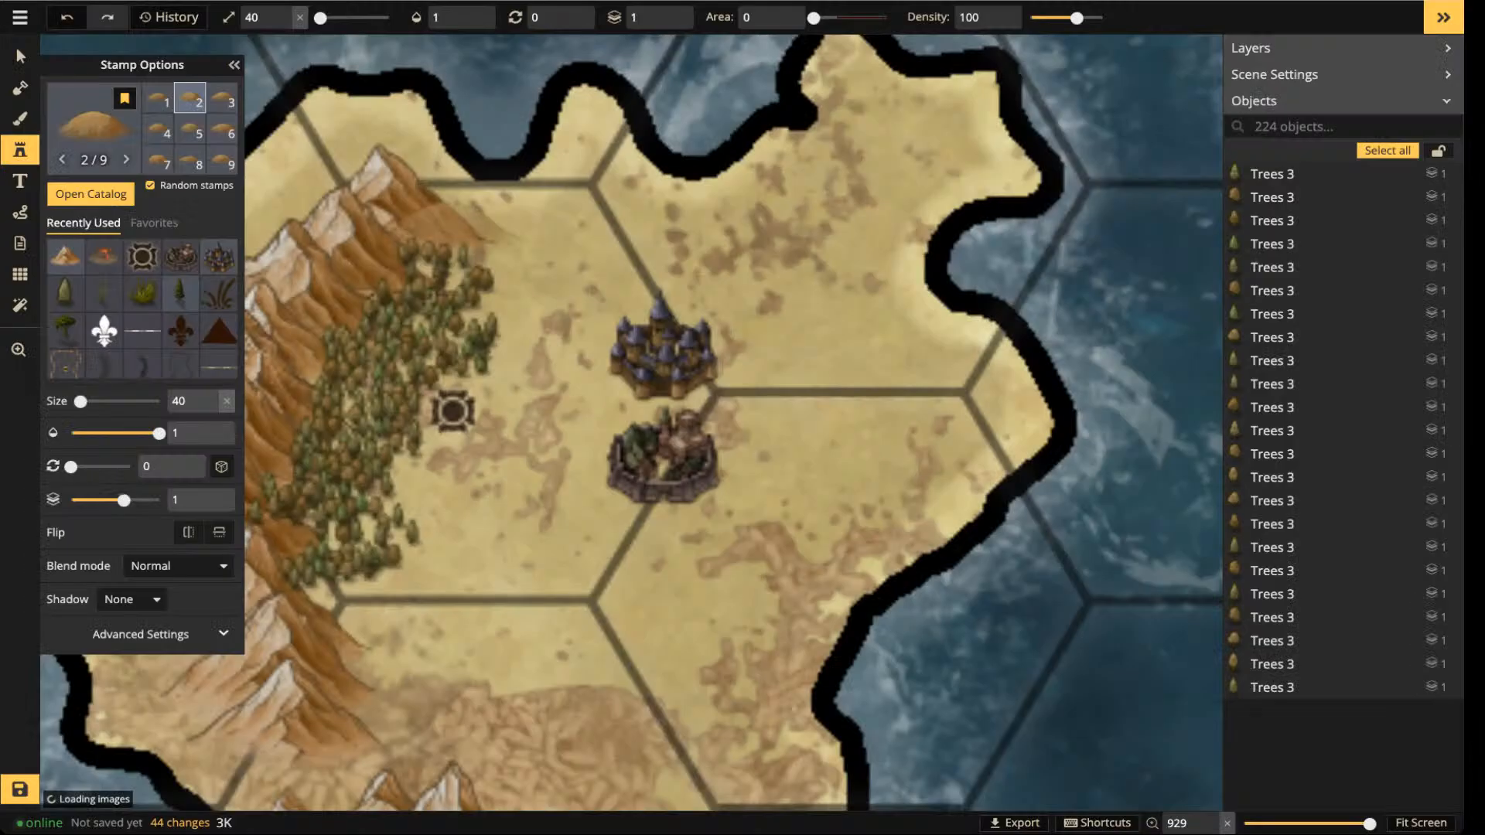
- Place random Brown Hills stamps at size 30 on layer 0 along the northwestern and western foot of the mountain range
{"action": "scroll", "coordinate": [534, 251], "scroll_direction": "down", "scroll_amount": 2}
{"action": "scroll", "coordinate": [524, 253], "scroll_direction": "down", "scroll_amount": 1}
{"action": "scroll", "coordinate": [520, 253], "scroll_direction": "up", "scroll_amount": 1}
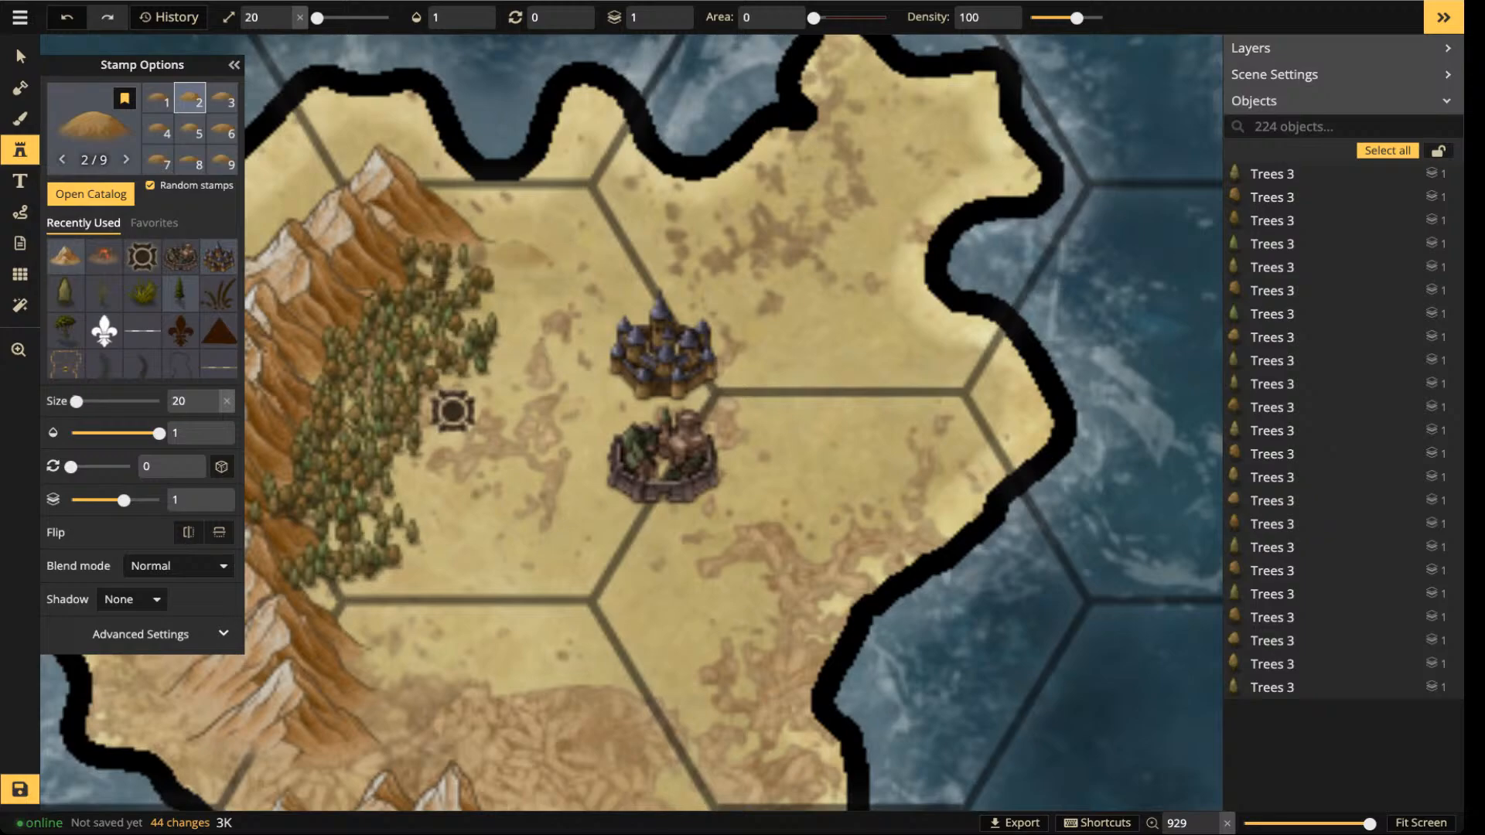
{"action": "scroll", "coordinate": [522, 253], "scroll_direction": "up", "scroll_amount": 1}
{"action": "left_click_drag", "start_coordinate": [522, 252], "coordinate": [787, 329]}
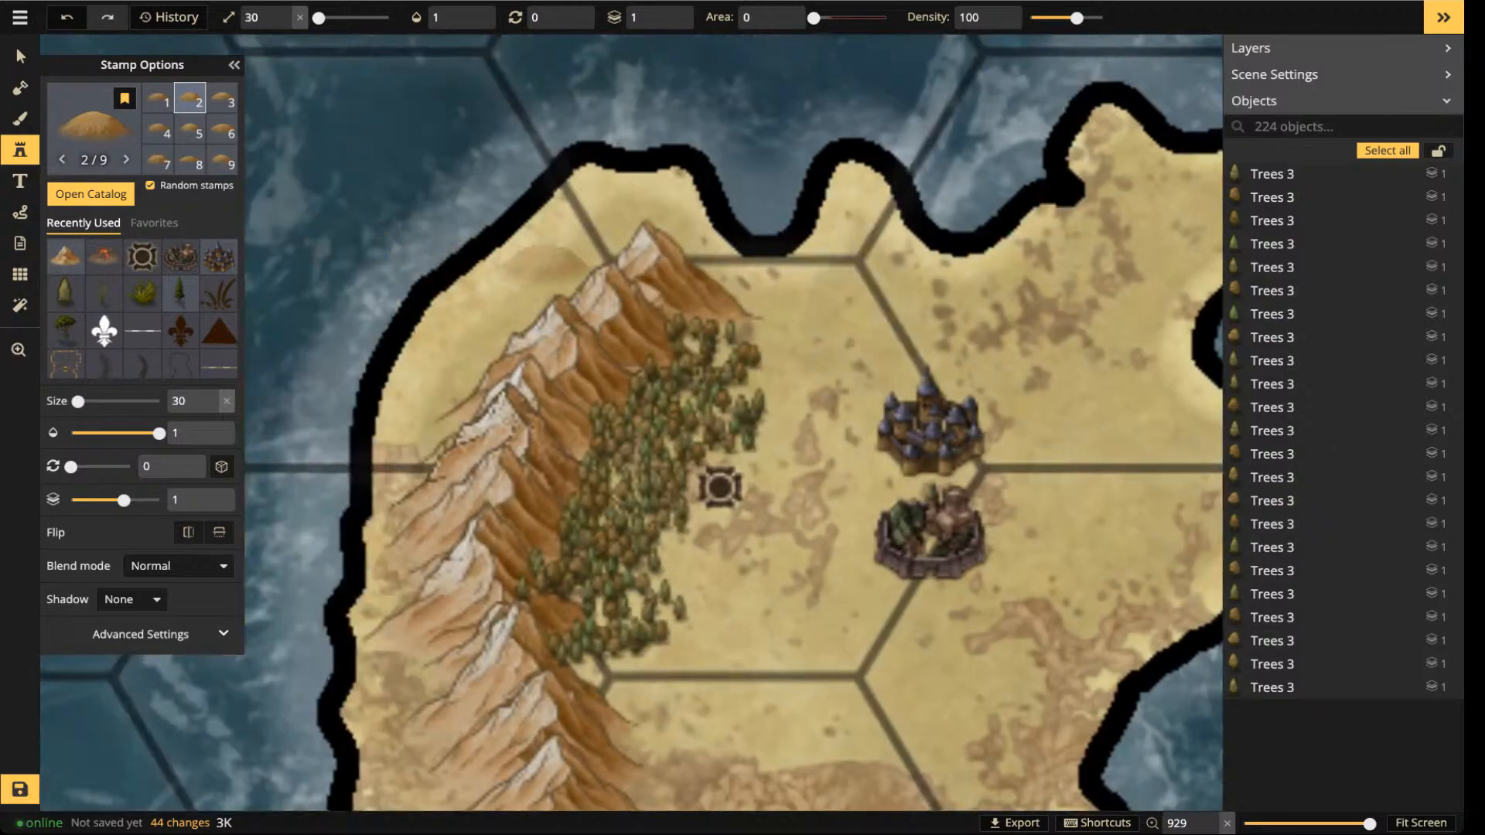
{"action": "left_click", "coordinate": [684, 22]}
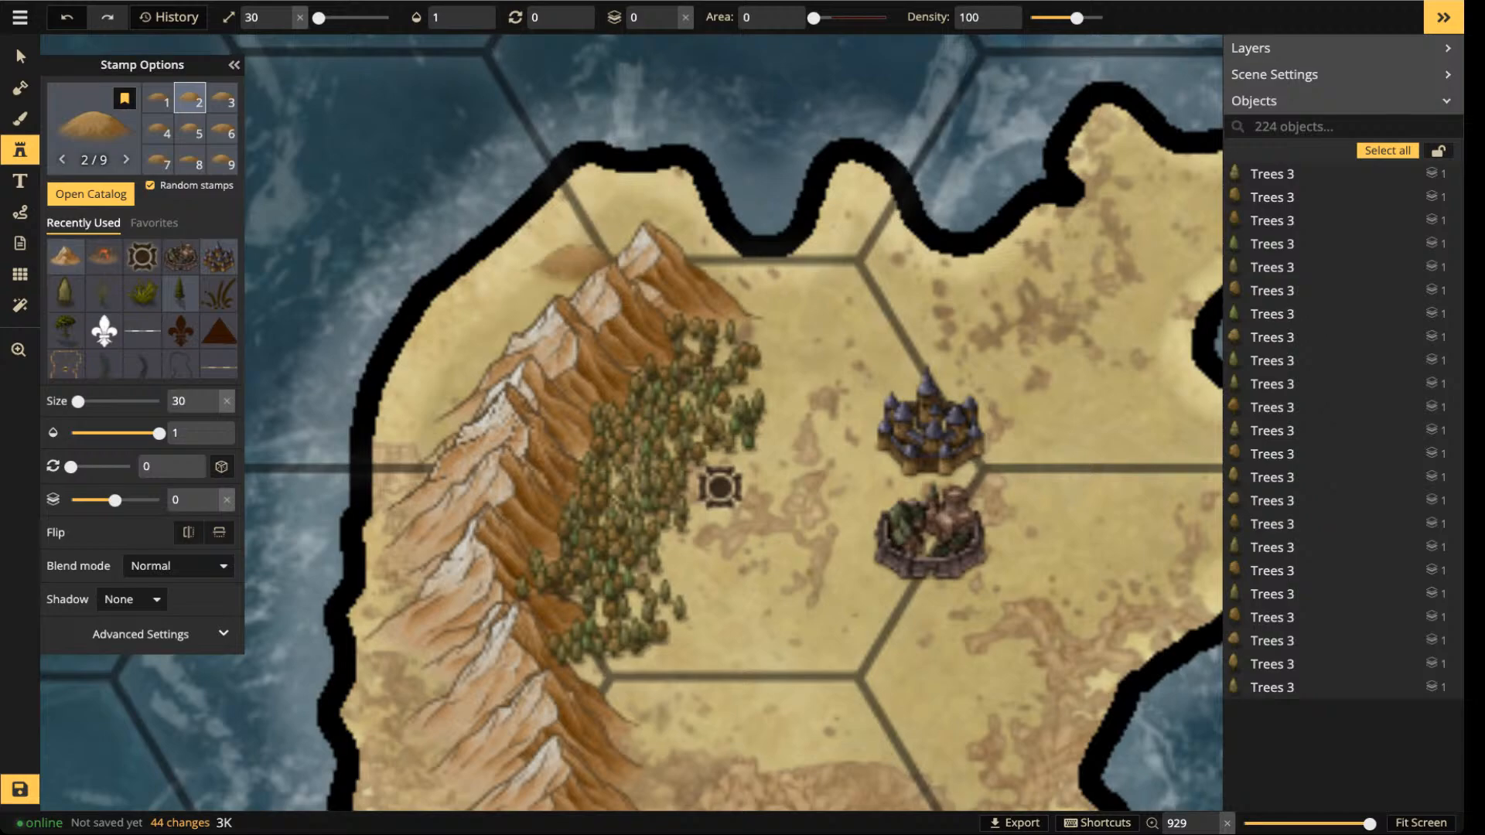
{"action": "left_click", "coordinate": [572, 263]}
{"action": "left_click", "coordinate": [546, 303]}
{"action": "left_click", "coordinate": [512, 321]}
{"action": "left_click", "coordinate": [458, 358]}
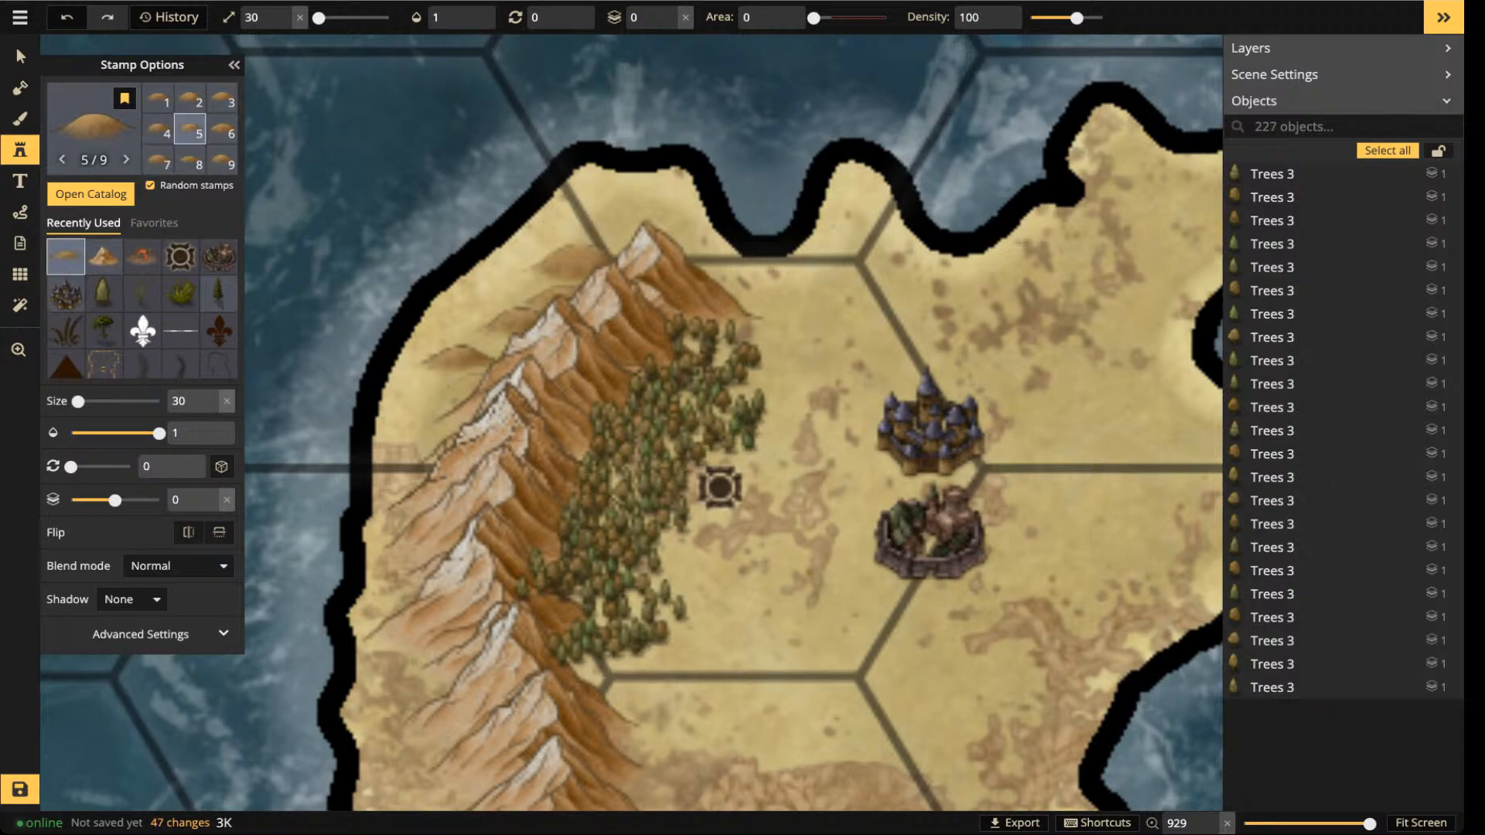
{"action": "left_click", "coordinate": [463, 382]}
{"action": "left_click", "coordinate": [426, 416]}
{"action": "left_click", "coordinate": [422, 571]}
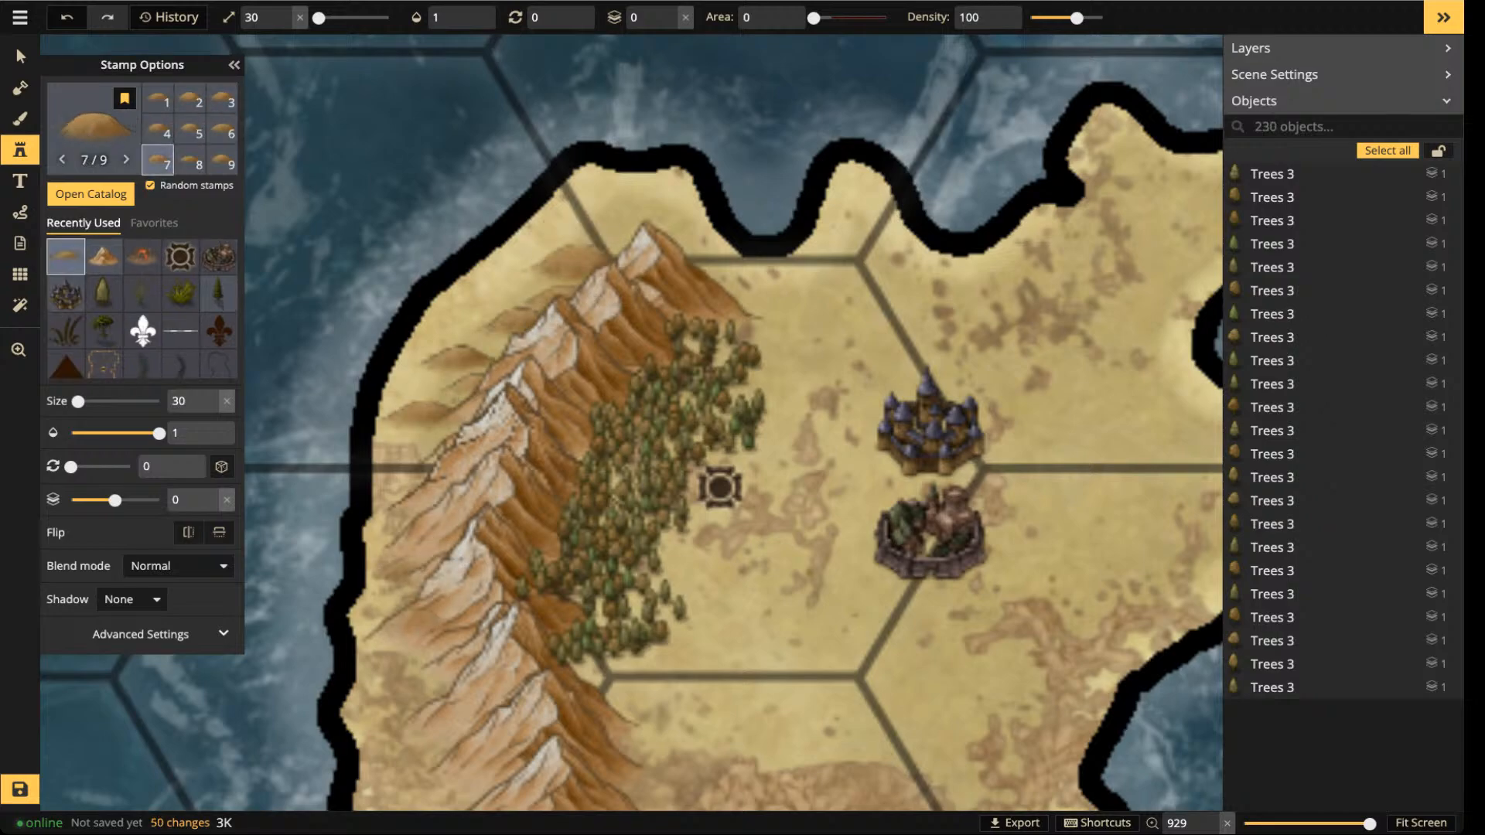
- Continue the size 30 Brown Hills foothills down the southwestern side of the mountain range
{"action": "left_click", "coordinate": [406, 621]}
{"action": "left_click", "coordinate": [422, 689]}
{"action": "left_click", "coordinate": [391, 712]}
{"action": "left_click", "coordinate": [410, 762]}
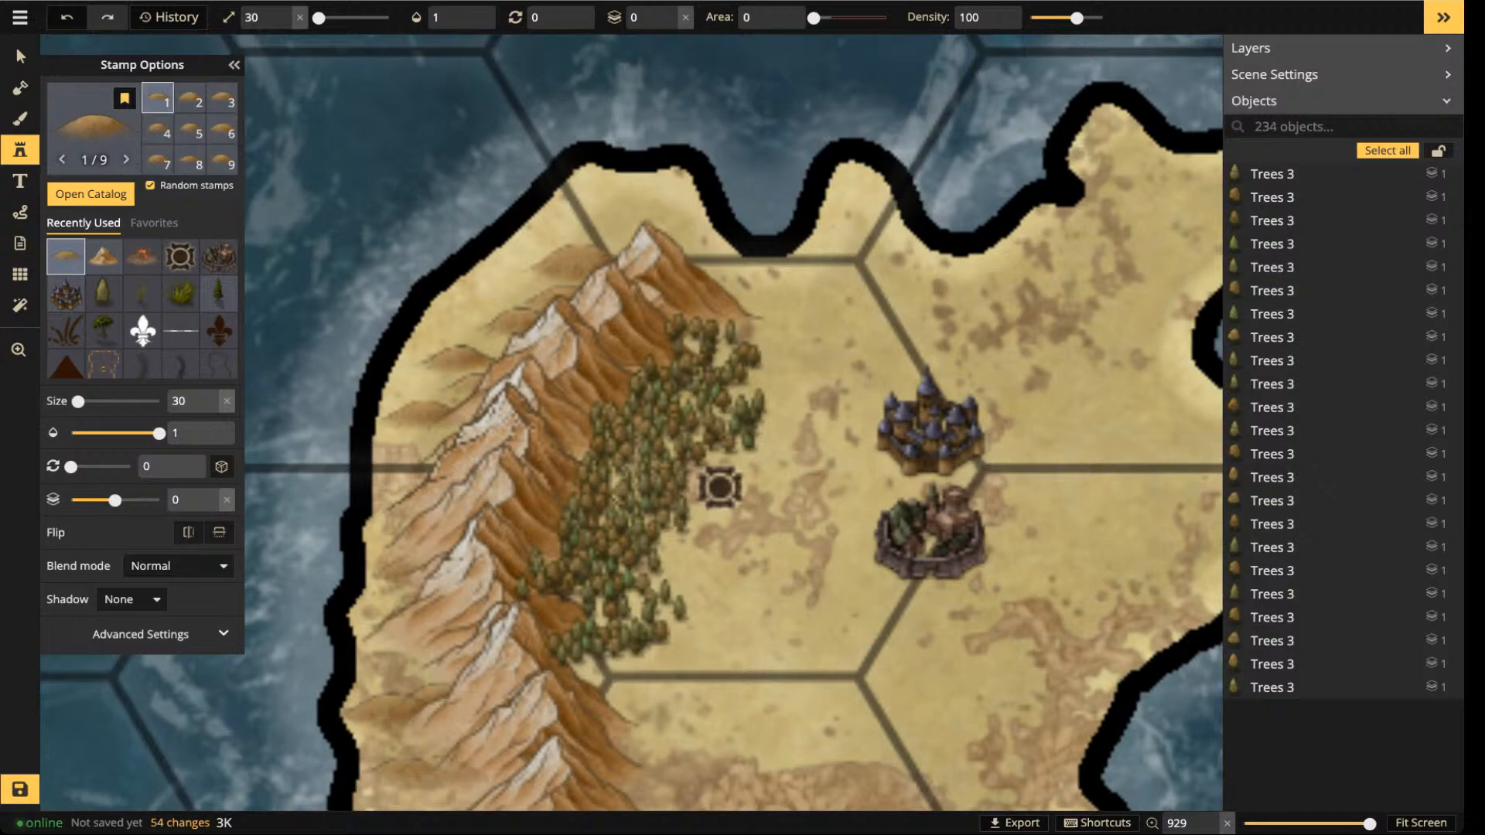
{"action": "left_click", "coordinate": [457, 780]}
{"action": "left_click", "coordinate": [431, 789]}
{"action": "left_click", "coordinate": [464, 732]}
- Add size 30 Brown Hills around the gap at the range's southern end and one east of the northernmost peak
{"action": "left_click_drag", "start_coordinate": [550, 664], "coordinate": [550, 468]}
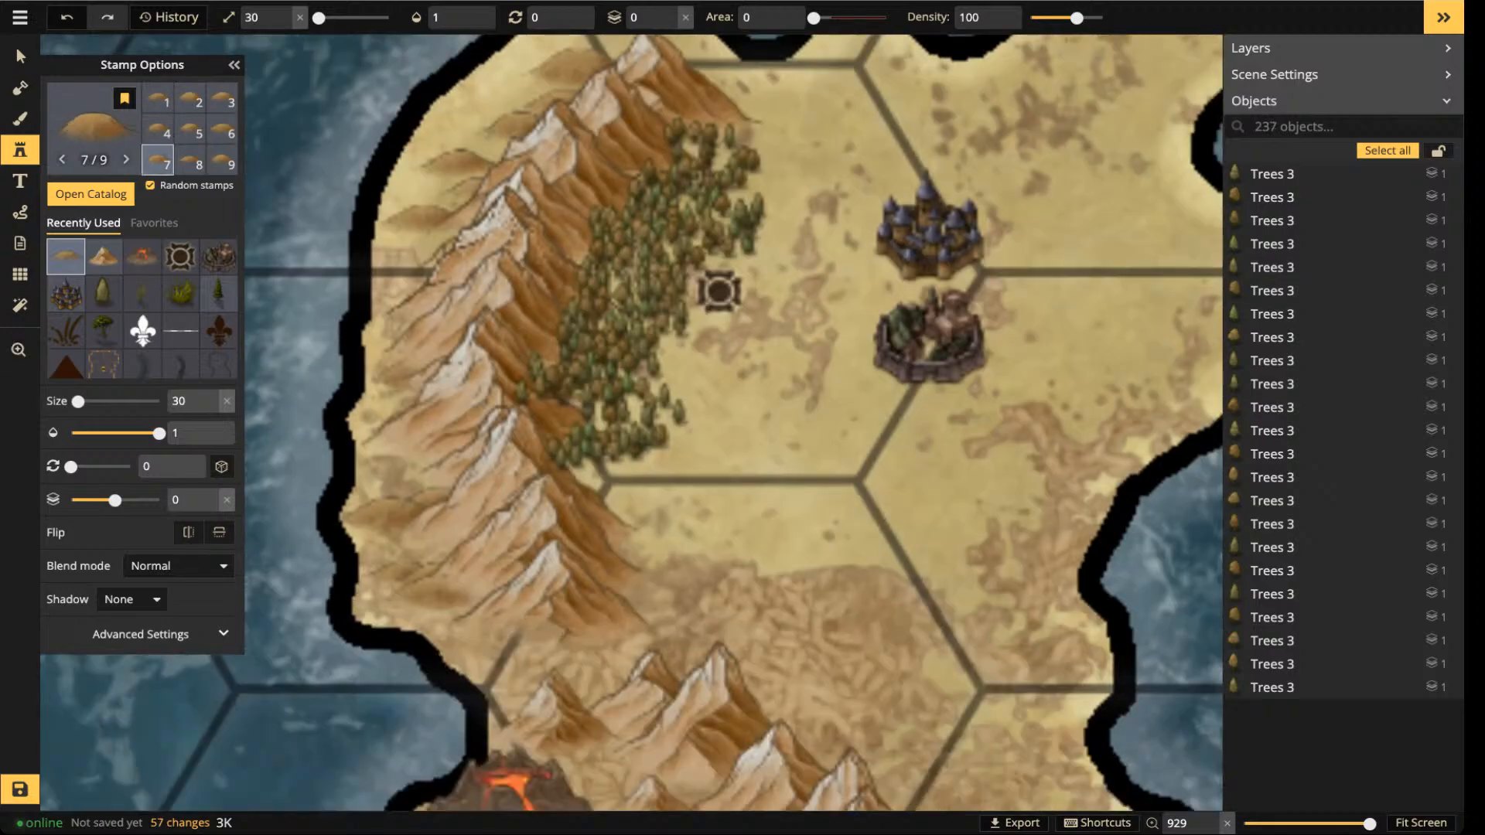
{"action": "left_click", "coordinate": [529, 644]}
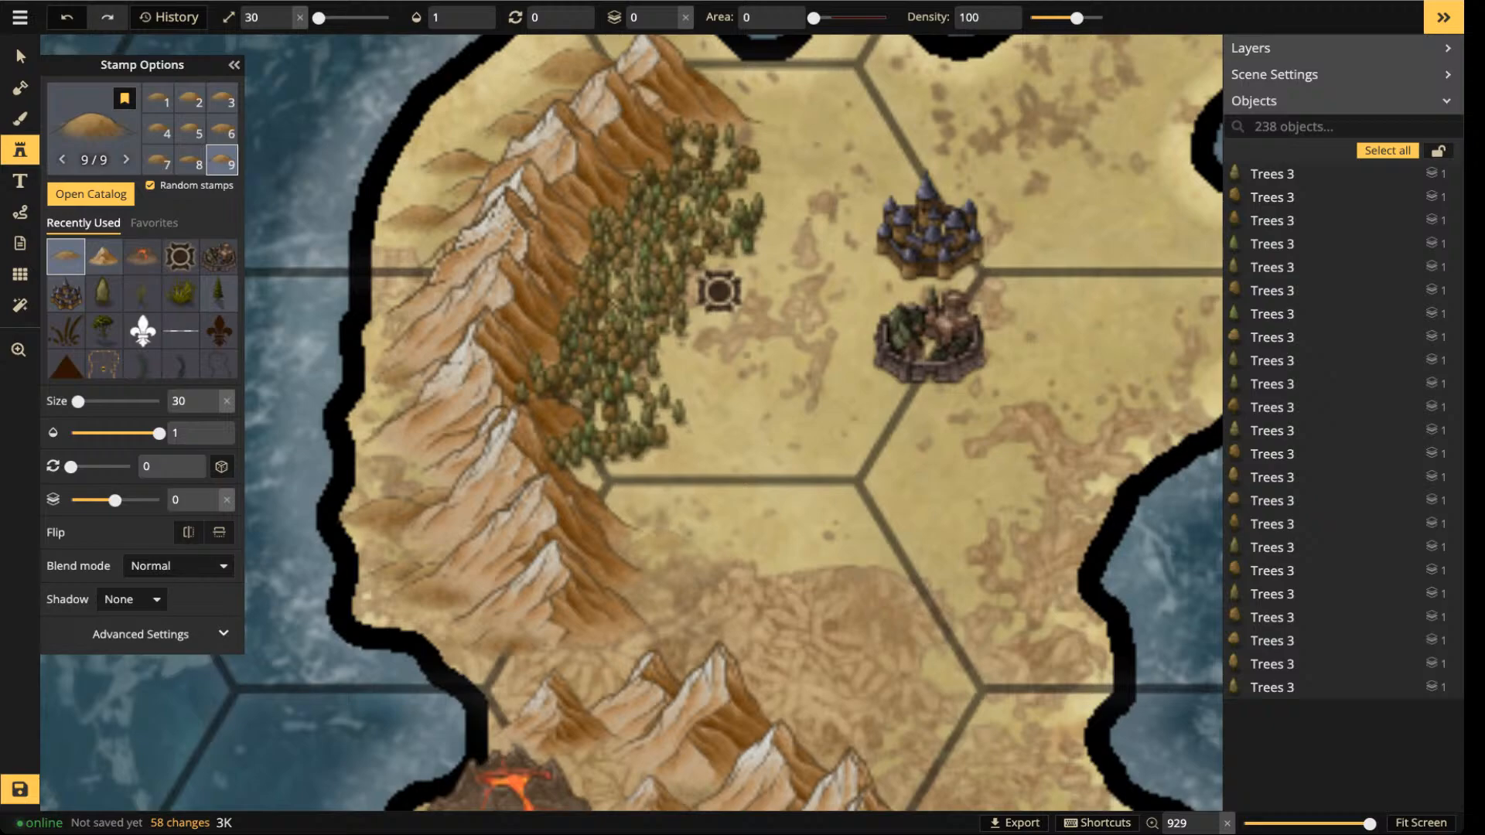
{"action": "left_click", "coordinate": [666, 596]}
{"action": "left_click", "coordinate": [542, 680]}
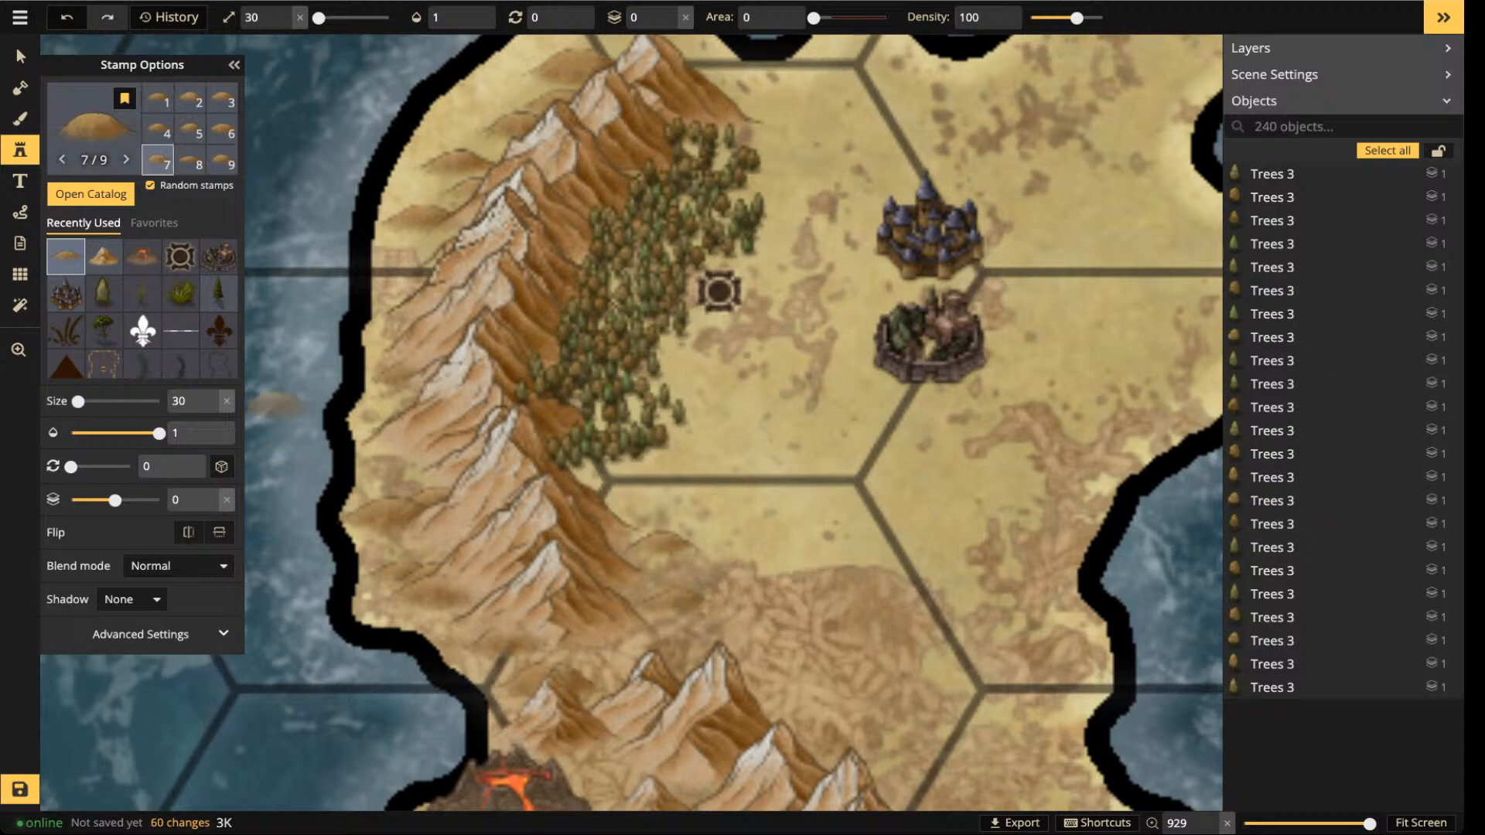
{"action": "left_click", "coordinate": [511, 404]}
{"action": "scroll", "coordinate": [360, 749], "scroll_direction": "down", "scroll_amount": 5}
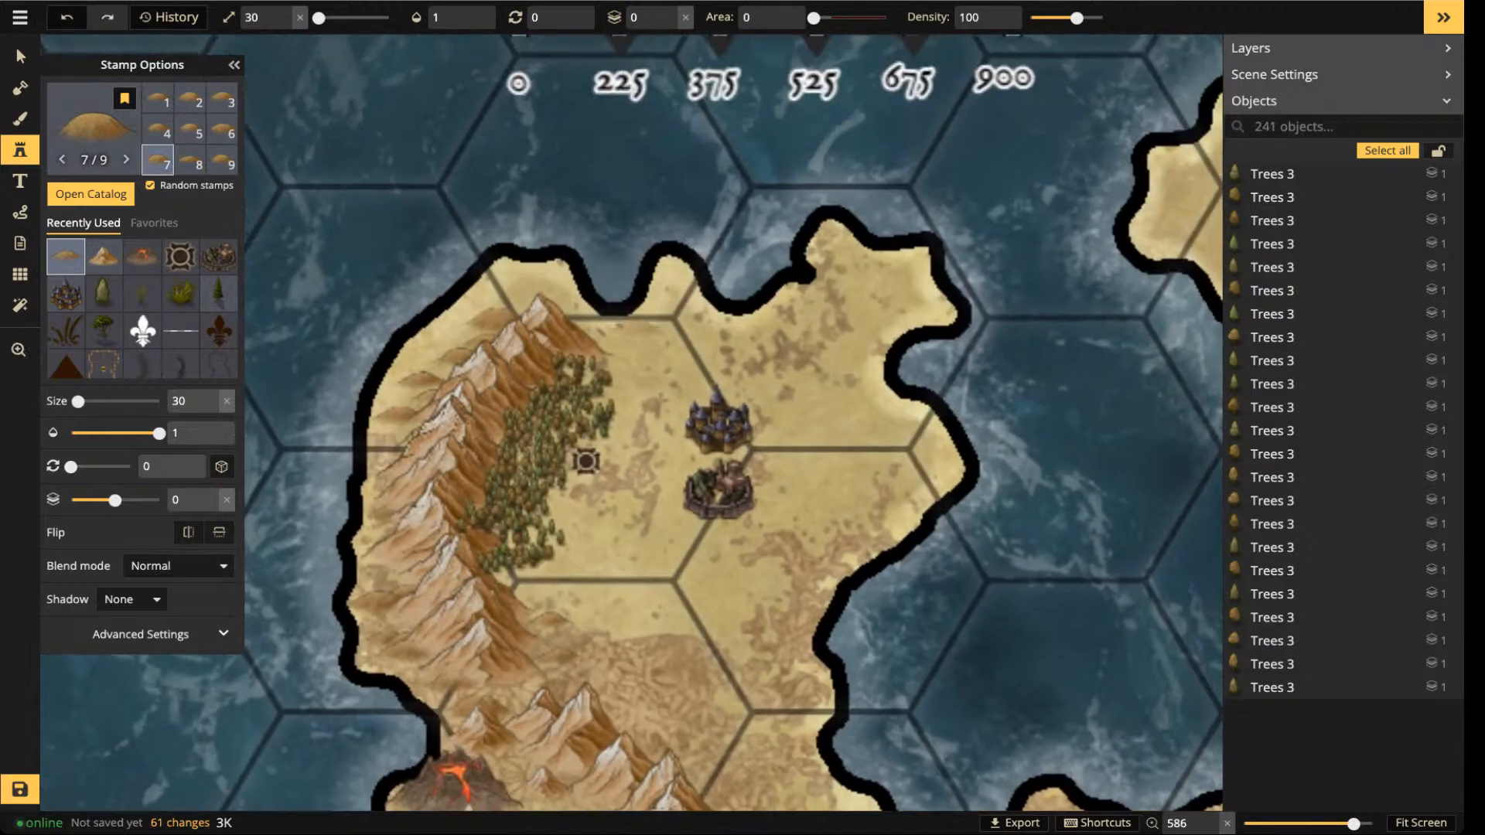
{"action": "left_click", "coordinate": [630, 329]}
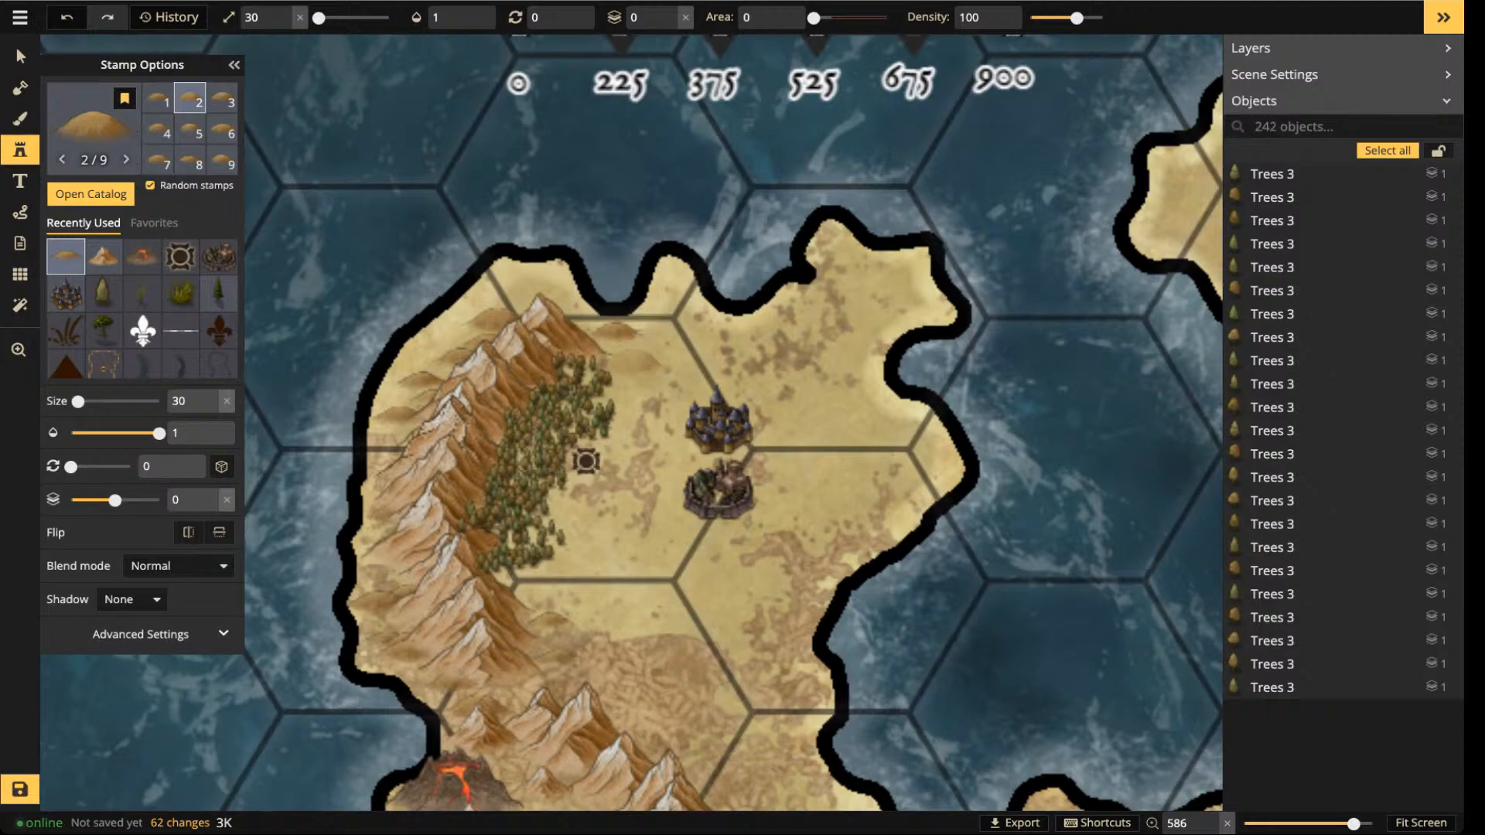
- Scatter smaller Brown Hills stamps at size 10 among the foothills northwest and northeast of the mountains
{"action": "key", "text": "bracketleft"}
{"action": "key", "text": "bracketleft"}
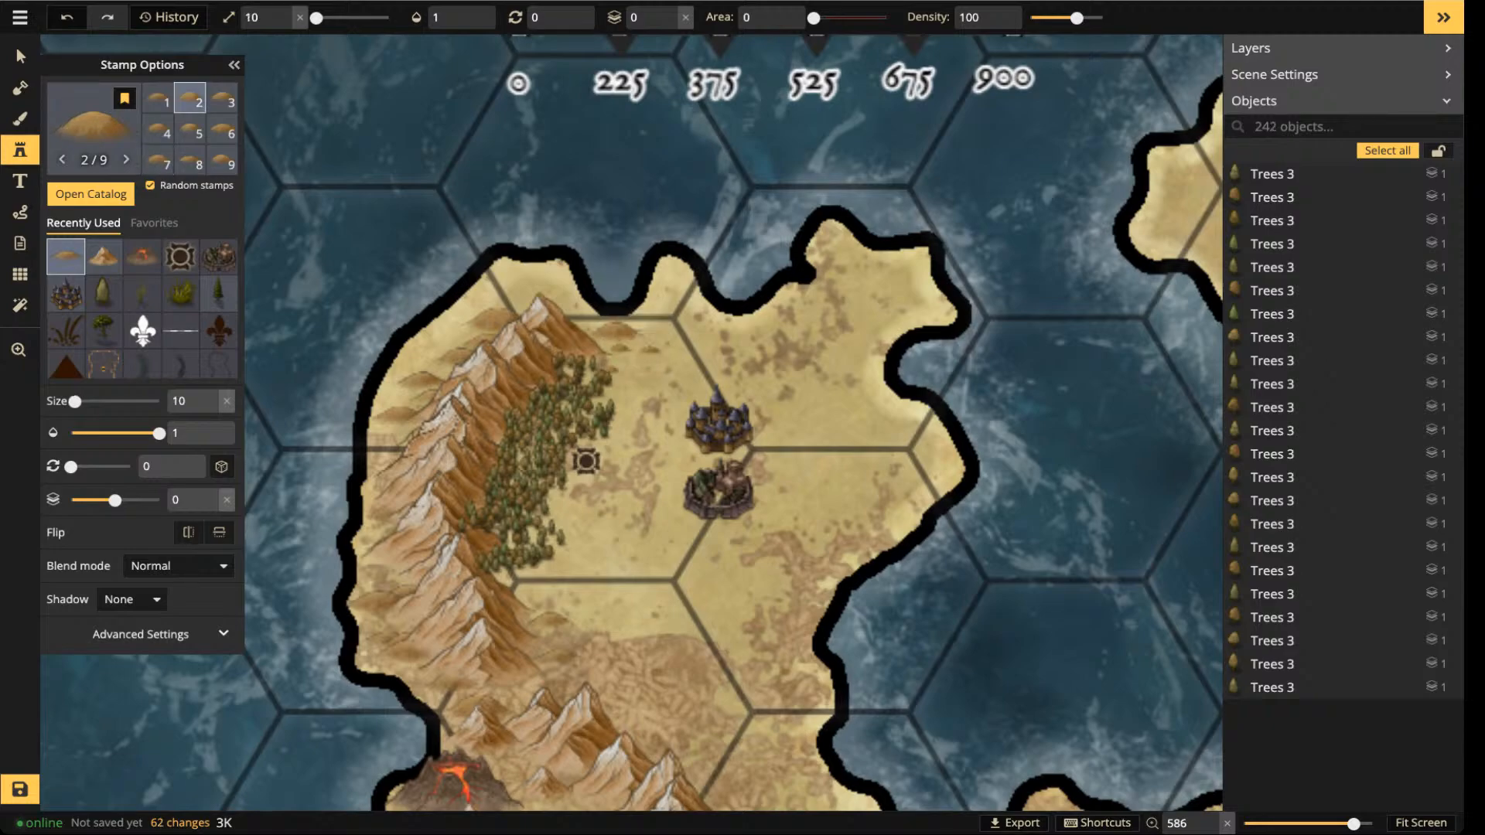
{"action": "left_click_drag", "start_coordinate": [468, 327], "coordinate": [457, 331]}
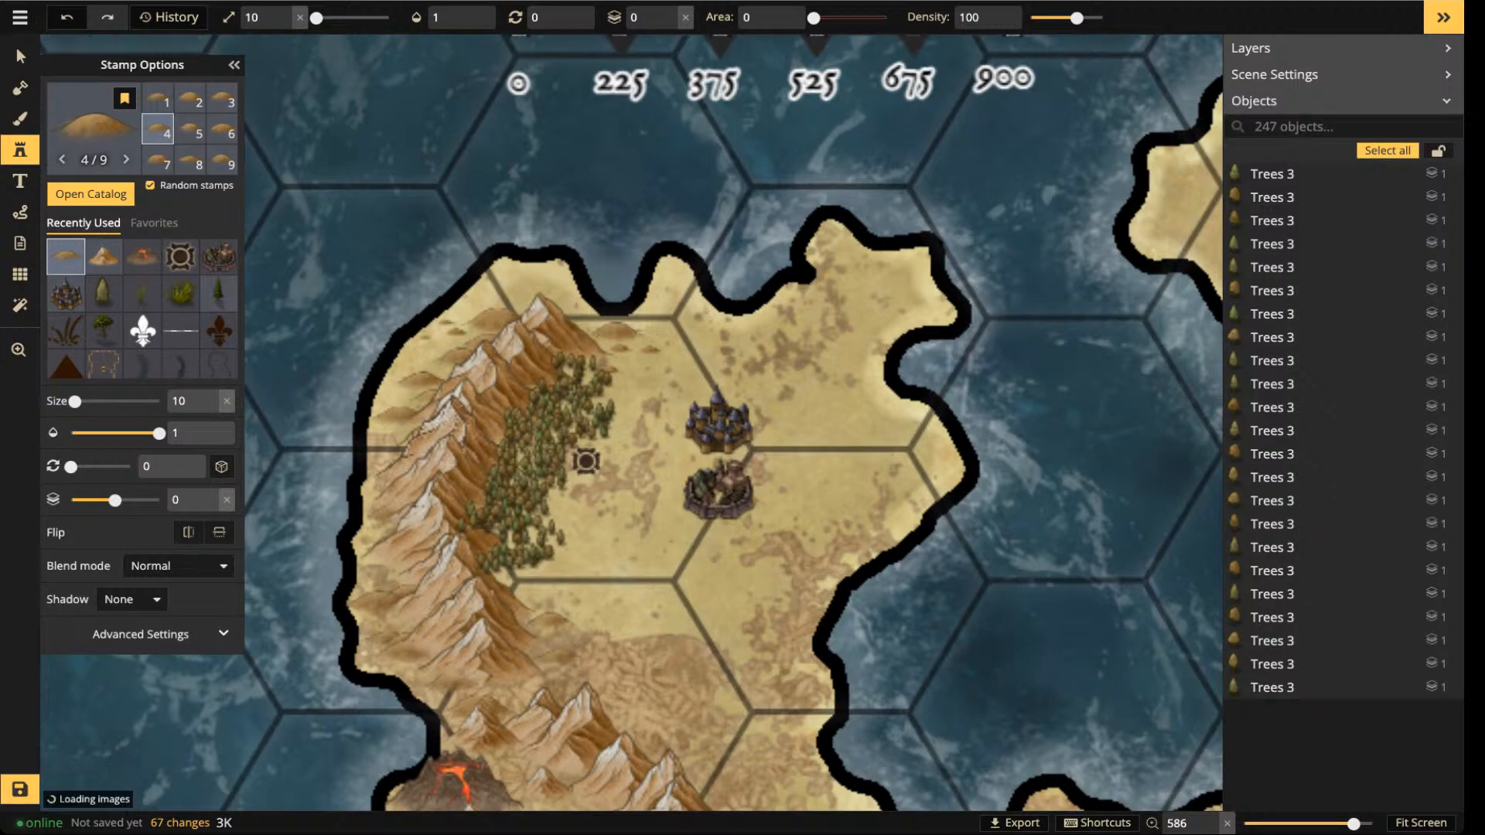
{"action": "left_click", "coordinate": [423, 368]}
{"action": "left_click", "coordinate": [399, 393]}
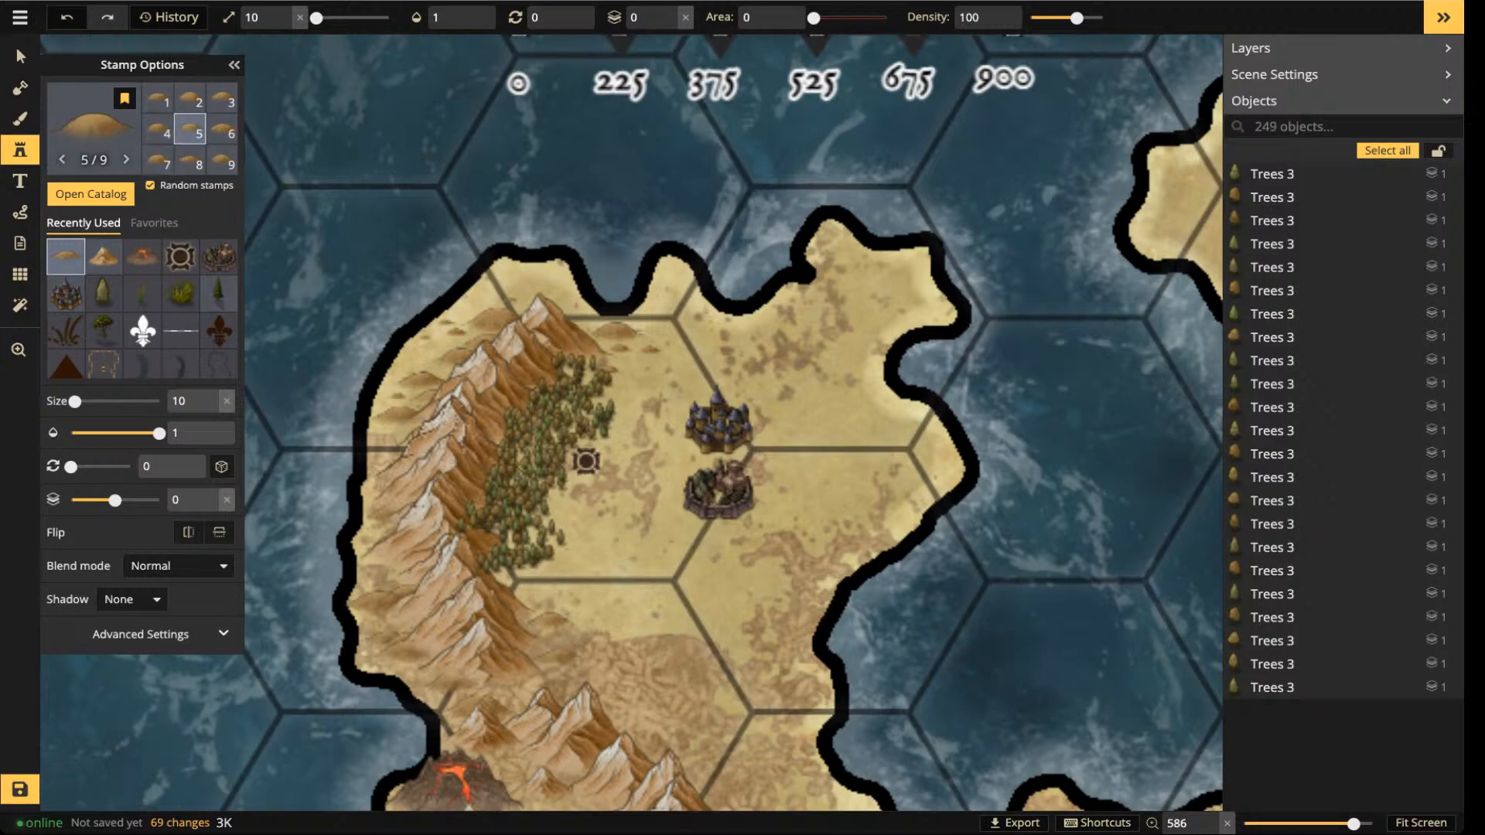
{"action": "left_click", "coordinate": [635, 346]}
{"action": "left_click", "coordinate": [635, 347]}
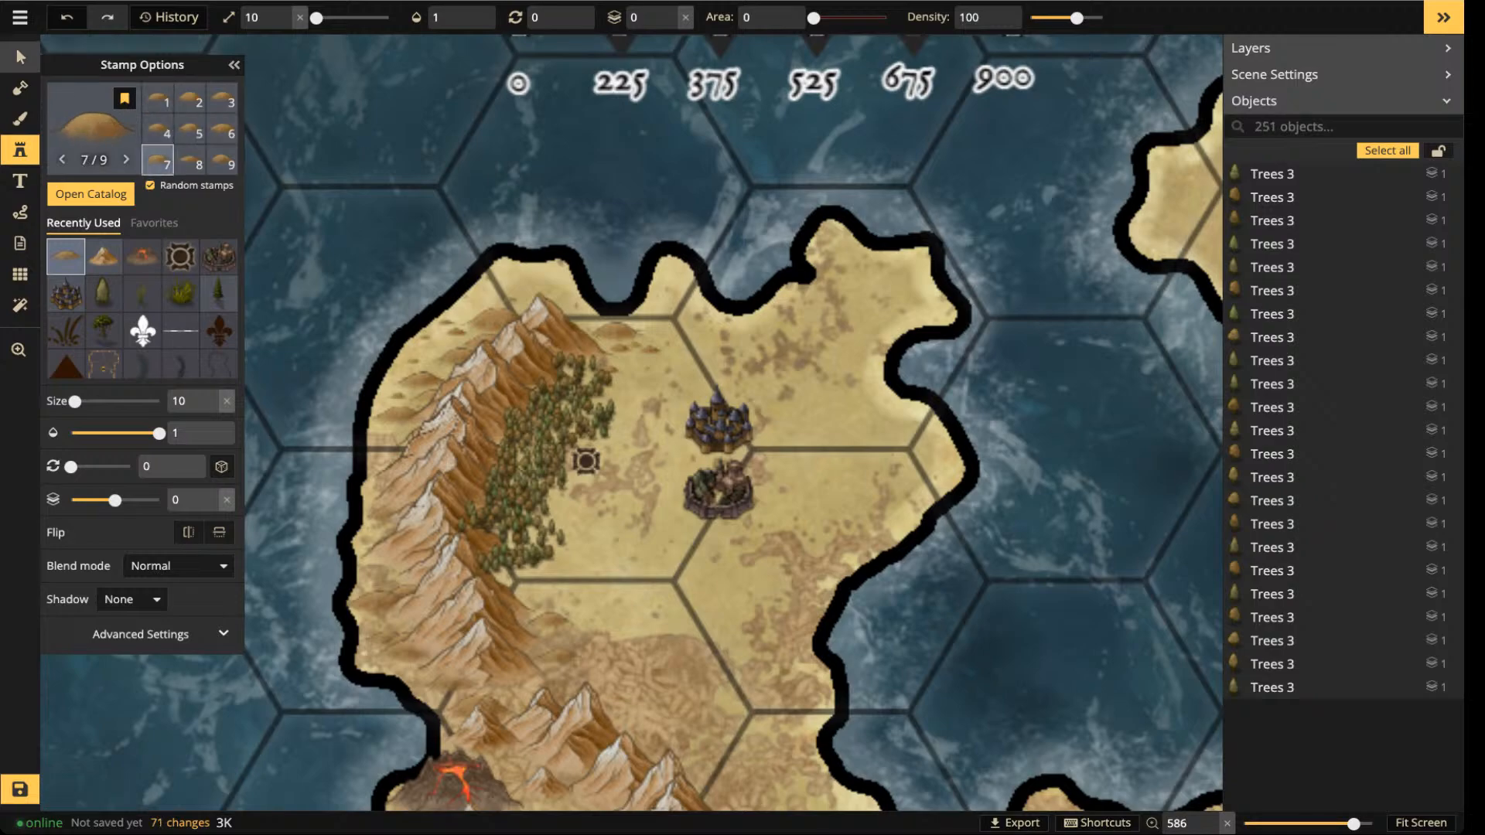
- Delete the Fortified City 2 and Fortified City 3 stamps from the plains east of the forest
{"action": "left_click", "coordinate": [19, 55]}
{"action": "scroll", "coordinate": [491, 414], "scroll_direction": "down", "scroll_amount": 3}
{"action": "left_click_drag", "start_coordinate": [495, 417], "coordinate": [481, 369]}
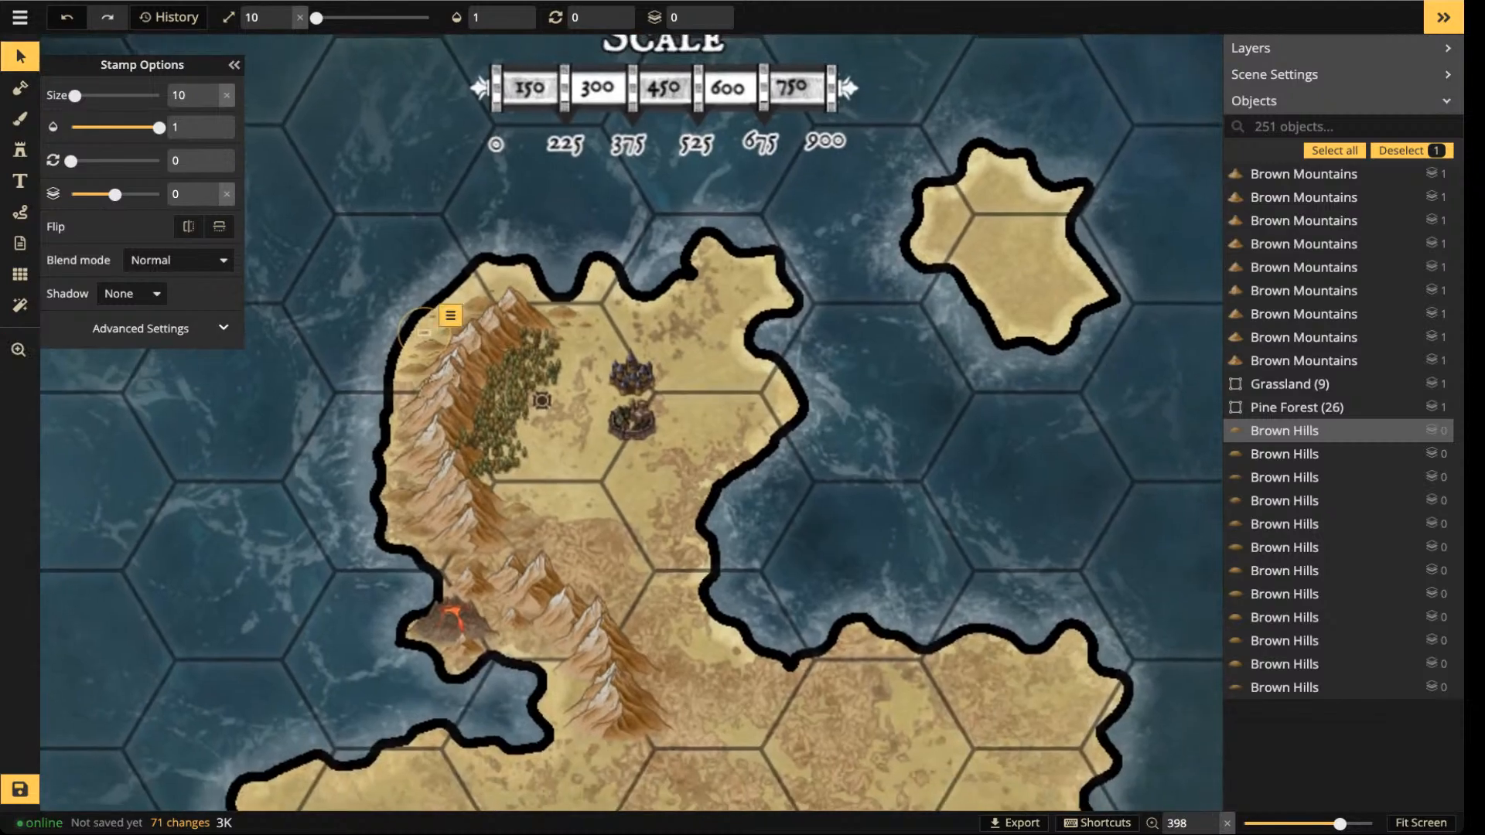
{"action": "left_click_drag", "start_coordinate": [638, 418], "coordinate": [593, 454]}
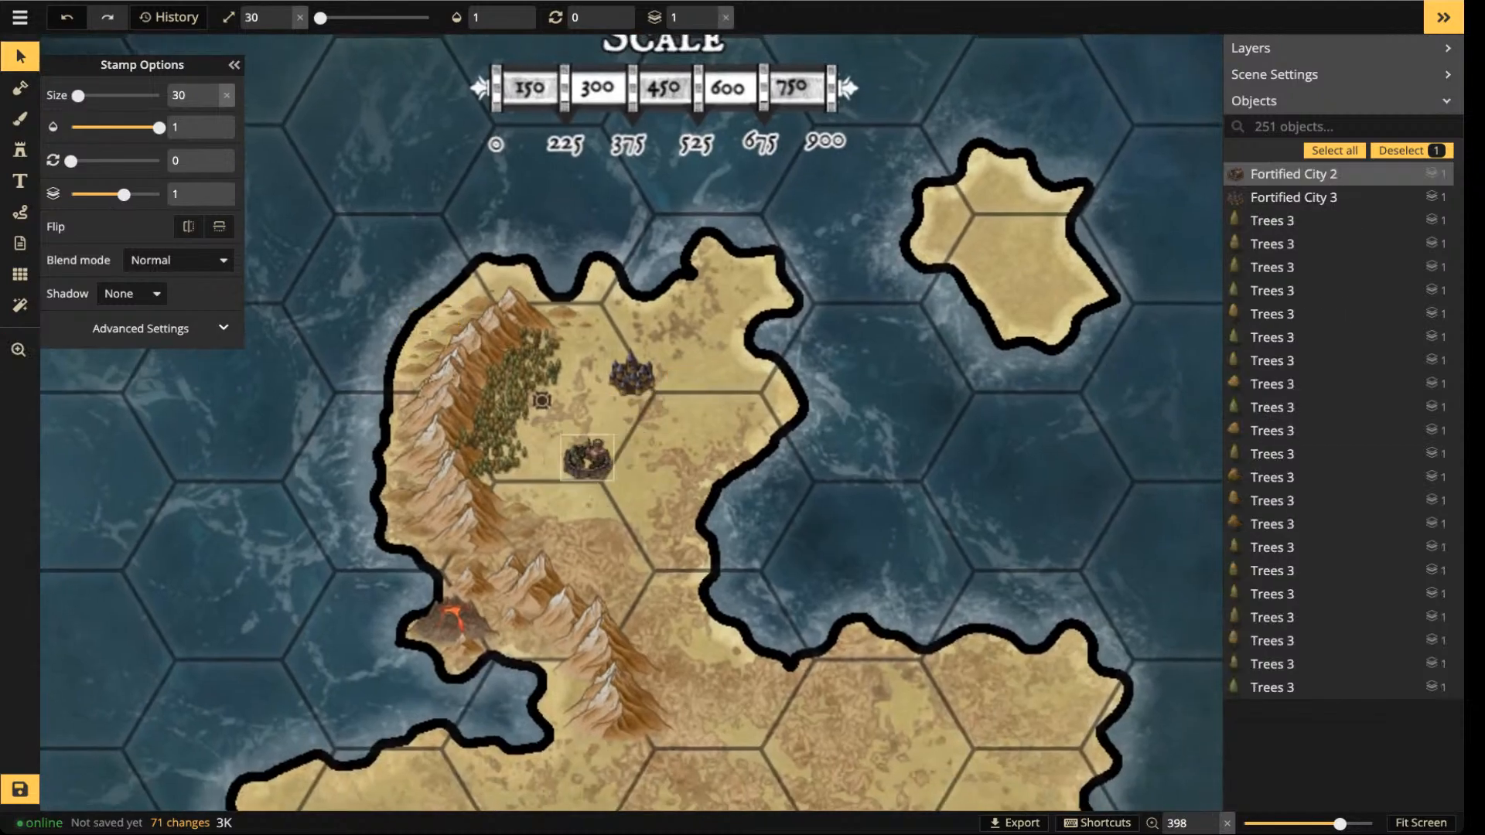
{"action": "key", "text": "Delete"}
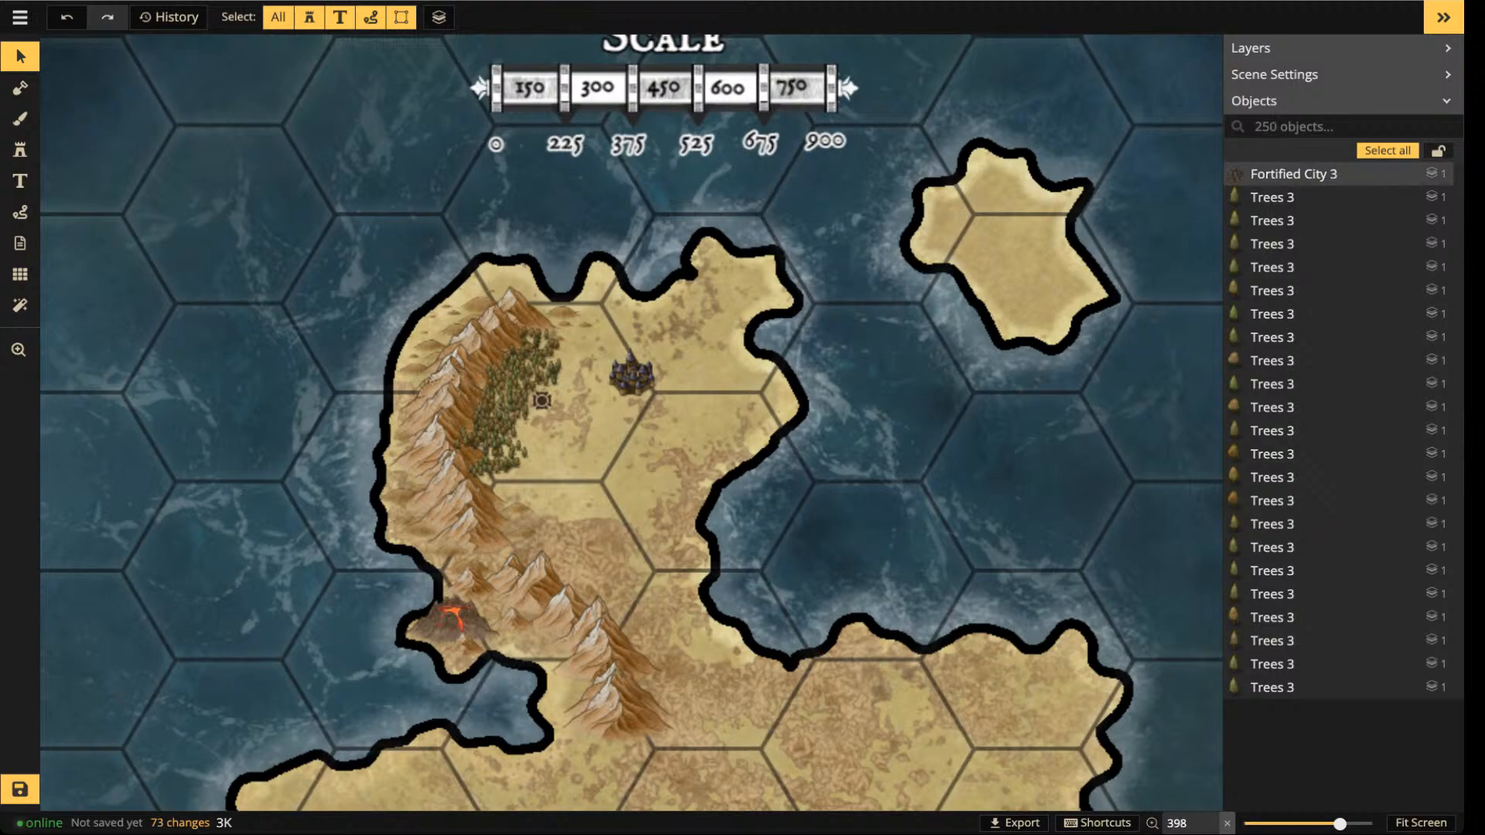
{"action": "key", "text": "Delete"}
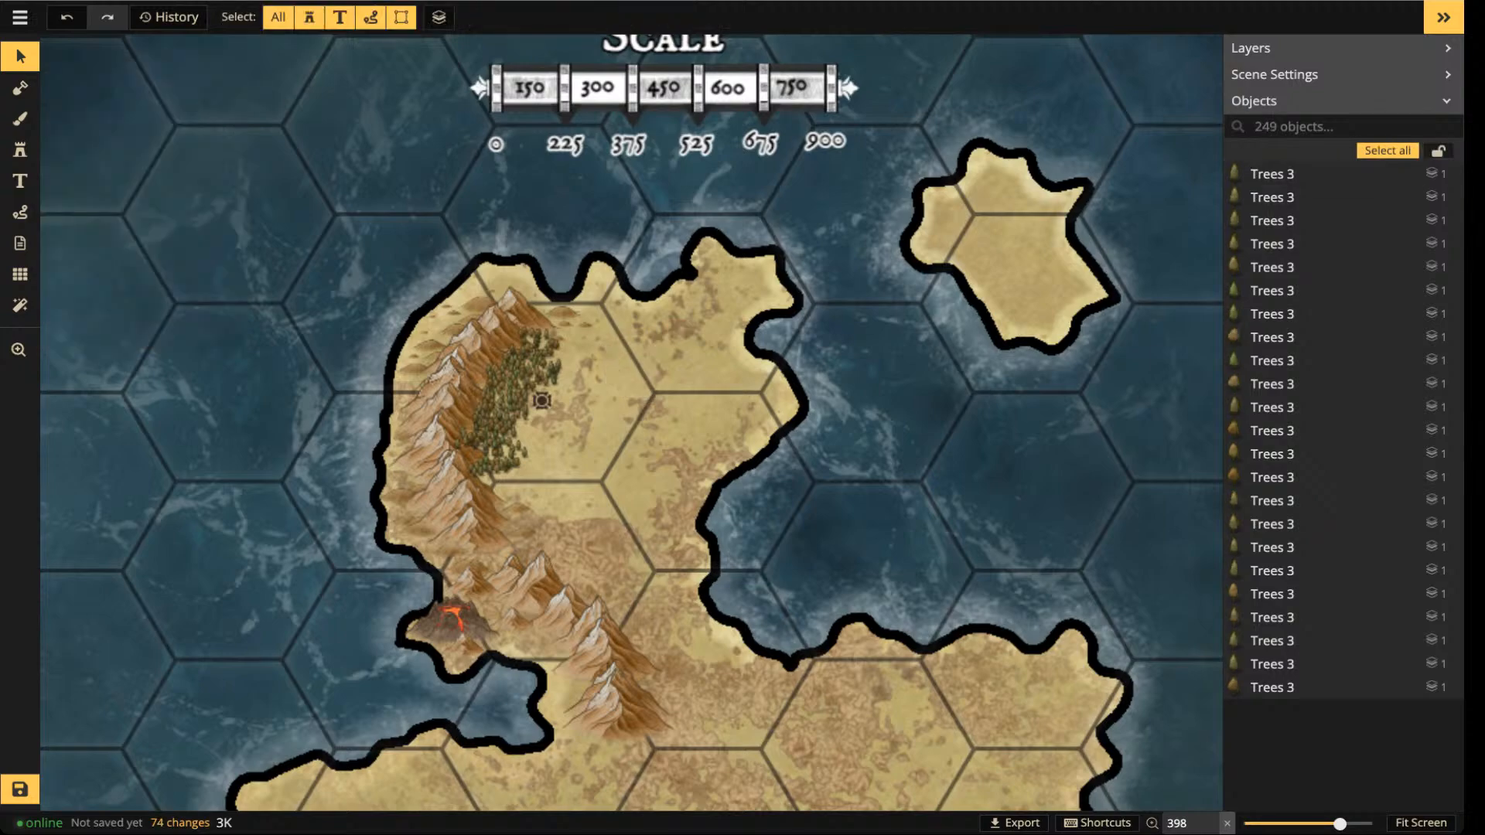
{"action": "scroll", "coordinate": [549, 458], "scroll_direction": "down", "scroll_amount": 1}
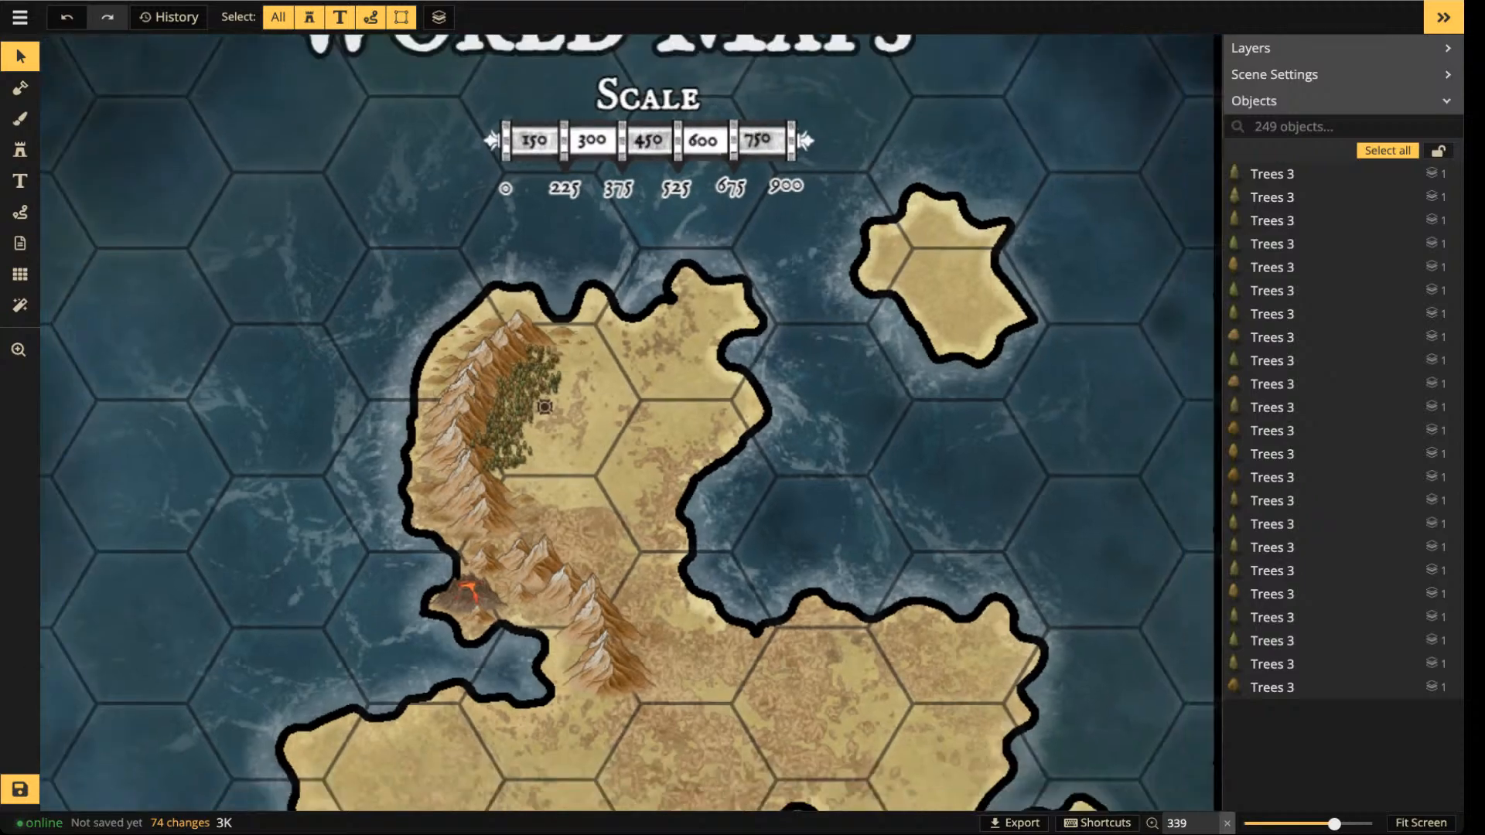
{"action": "left_click_drag", "start_coordinate": [549, 458], "coordinate": [505, 411]}
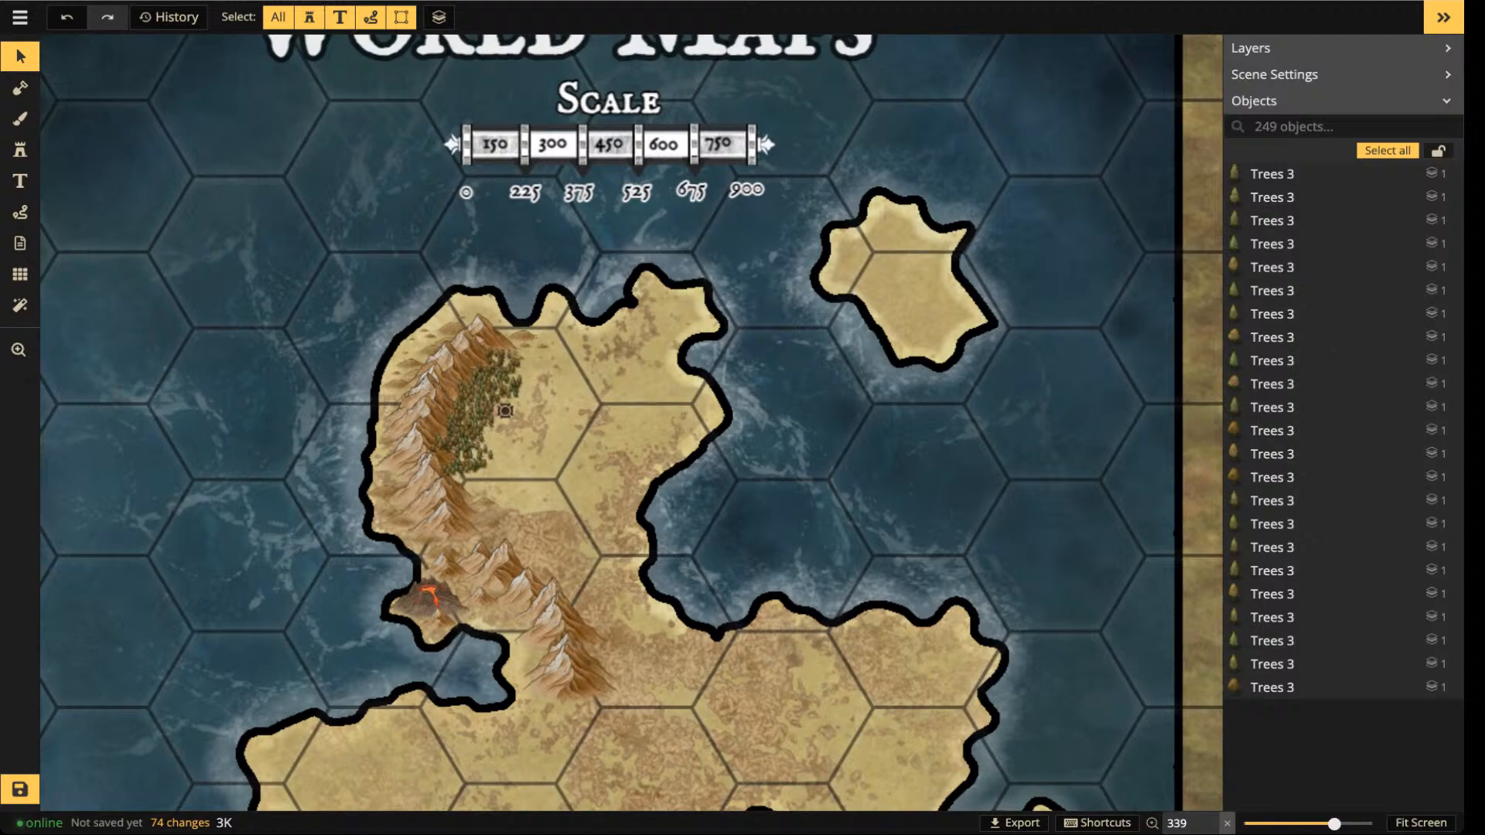
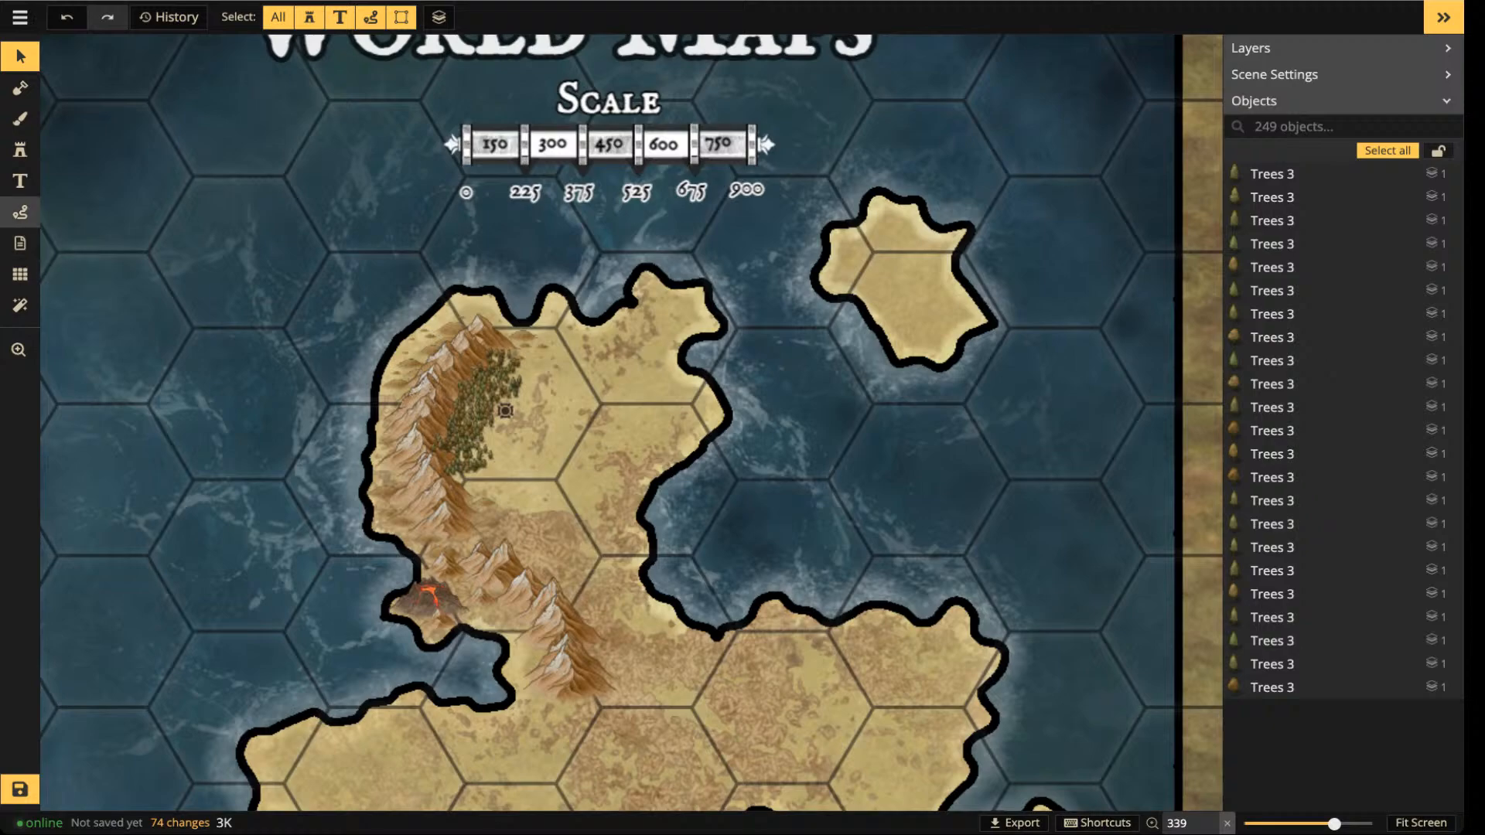
- Duplicate the Markers 3 stamp beside the forest and move the copy south, near the gap in the mountains
{"action": "left_click", "coordinate": [20, 212]}
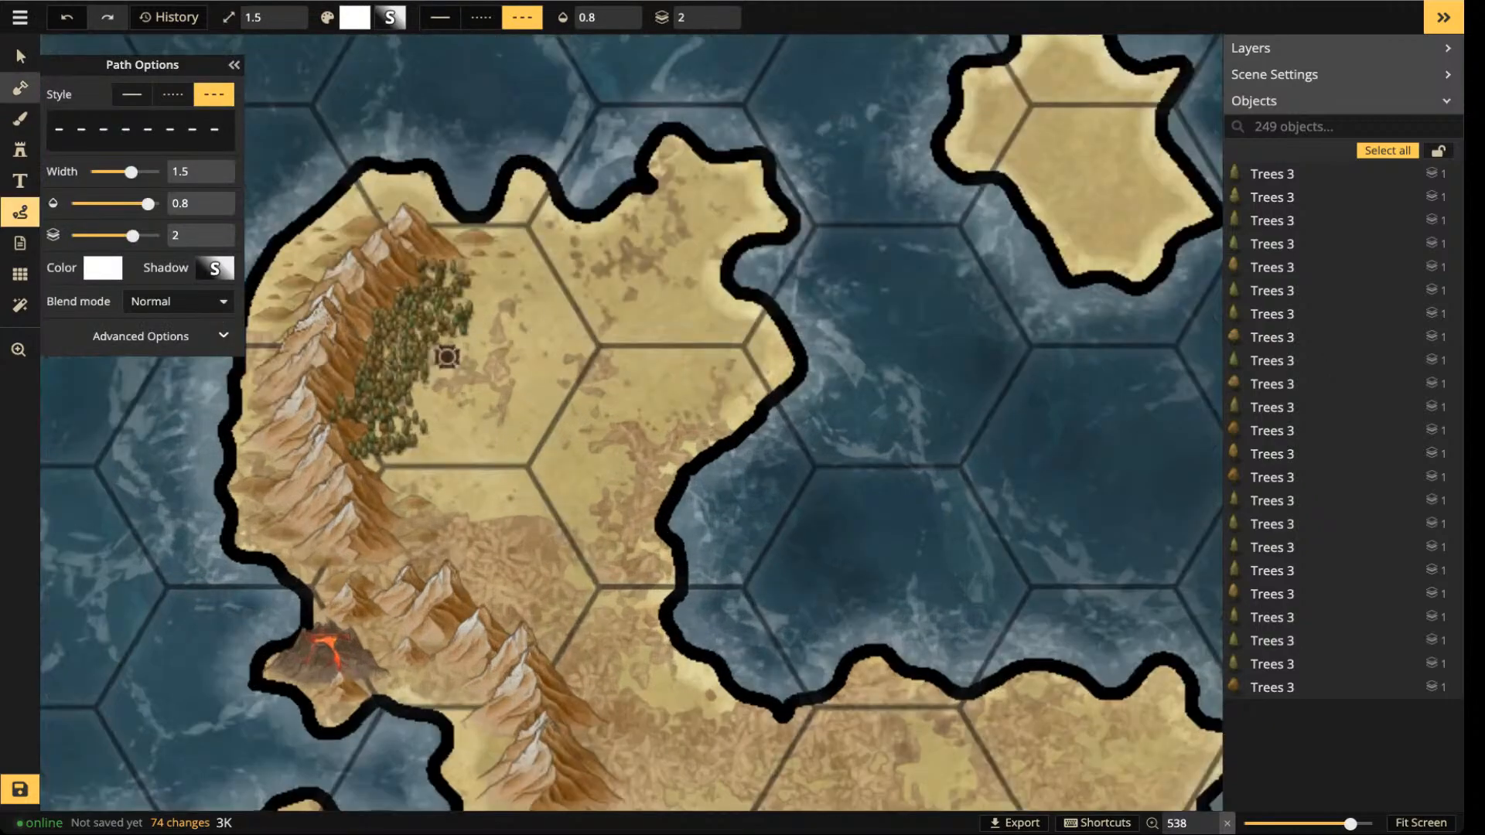
{"action": "left_click", "coordinate": [16, 48]}
{"action": "left_click", "coordinate": [443, 355]}
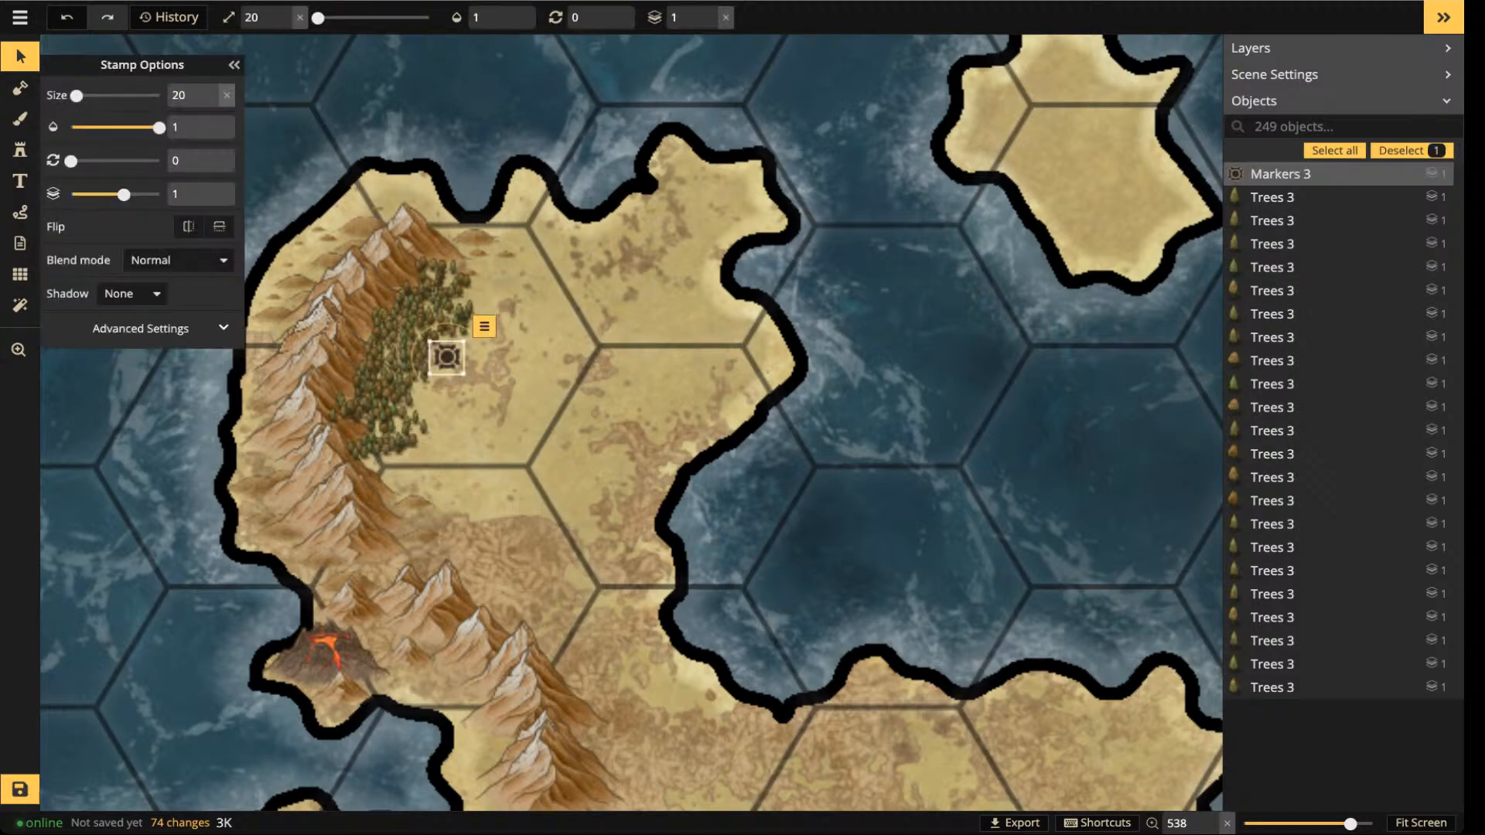
{"action": "key", "text": "ctrl+c"}
{"action": "key", "text": "ctrl+v"}
{"action": "mouse_move", "coordinate": [494, 515]}
{"action": "left_mouse_down"}
{"action": "mouse_move", "coordinate": [471, 533]}
{"action": "mouse_move", "coordinate": [507, 498]}
{"action": "mouse_move", "coordinate": [464, 544]}
{"action": "left_mouse_up"}
- Draw a winding dotted path from the marker beside the forest to the southern marker
{"action": "left_click", "coordinate": [21, 211]}
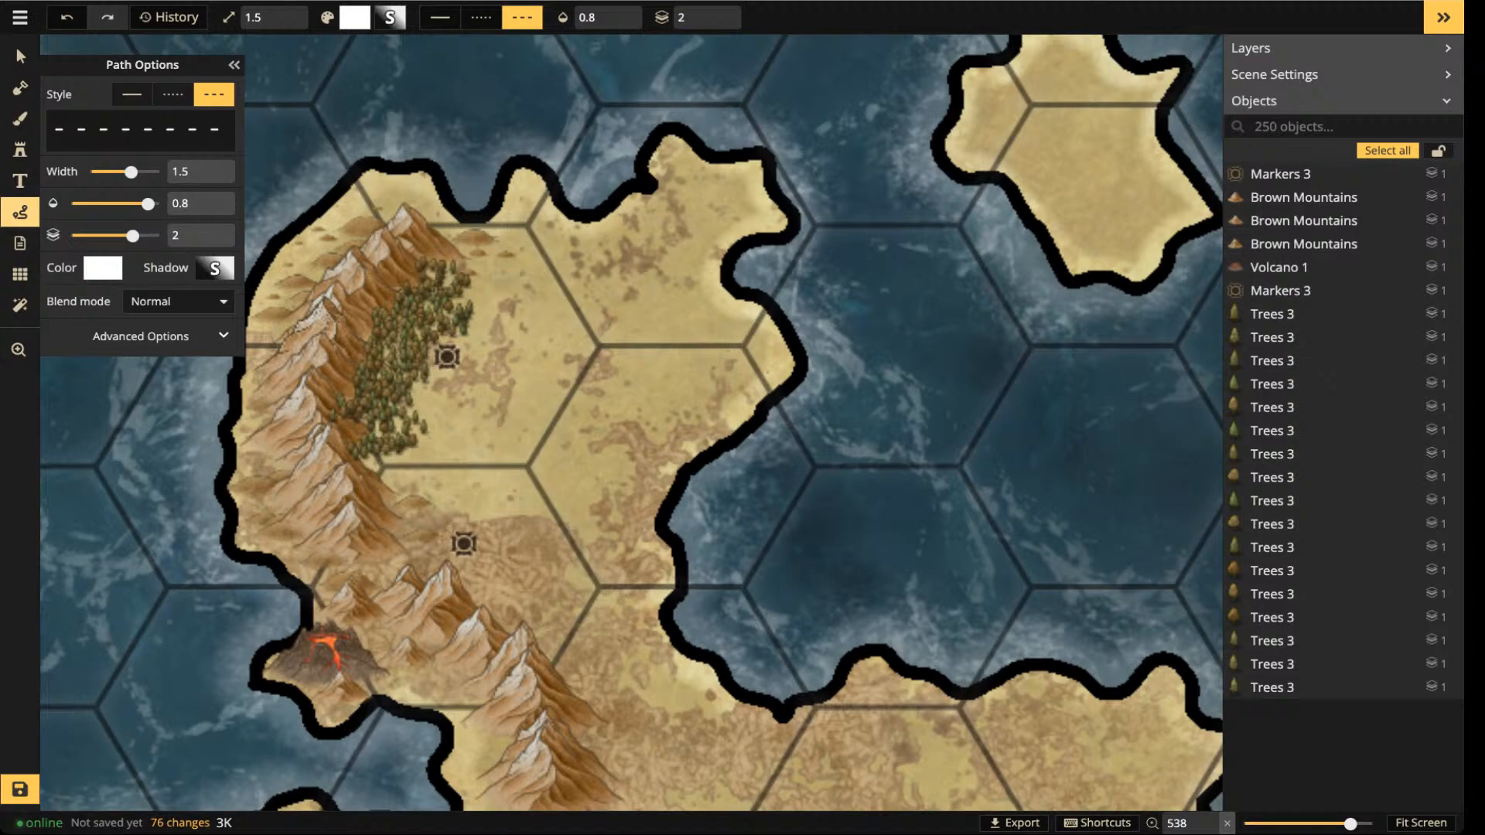
{"action": "left_click", "coordinate": [172, 93]}
{"action": "mouse_move", "coordinate": [446, 360]}
{"action": "left_mouse_down"}
{"action": "mouse_move", "coordinate": [439, 406]}
{"action": "mouse_move", "coordinate": [464, 461]}
{"action": "mouse_move", "coordinate": [455, 520]}
{"action": "left_mouse_up"}
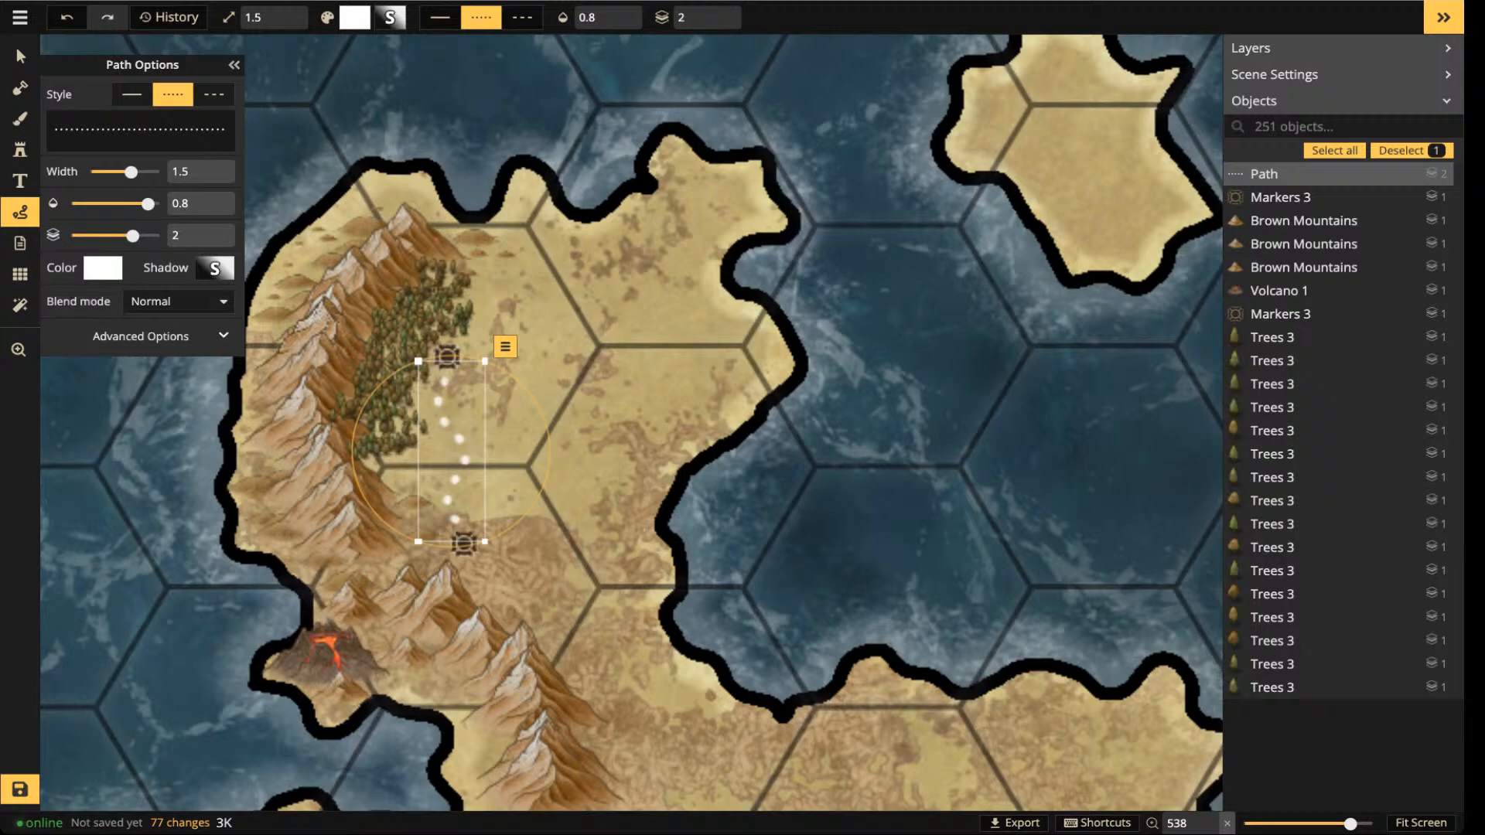
- Set the dotted path's shadow blur to 0 and its width to 0.8
{"action": "left_click", "coordinate": [215, 268]}
{"action": "left_click_drag", "start_coordinate": [322, 168], "coordinate": [259, 168]}
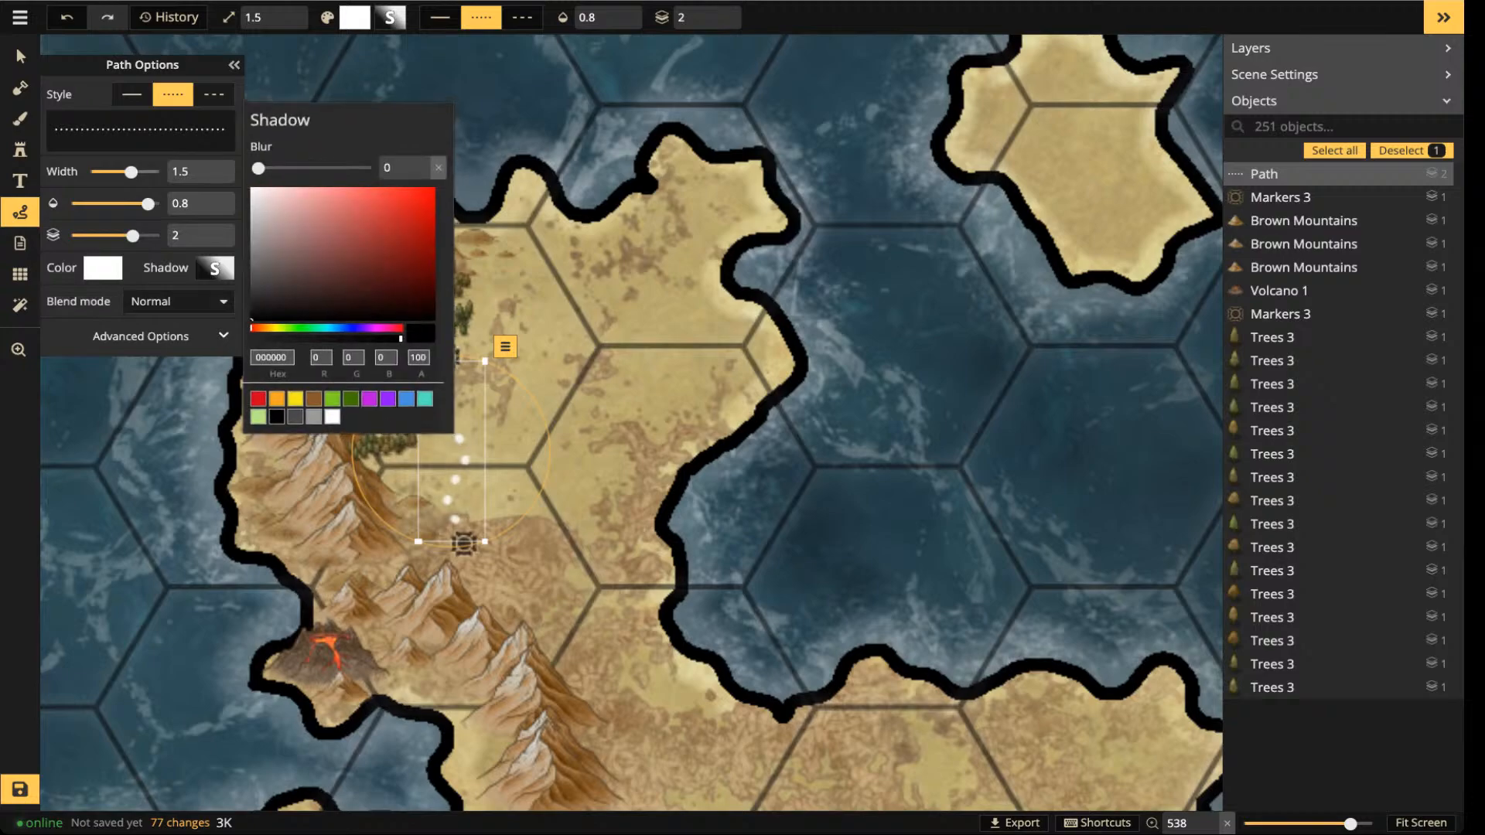
{"action": "key", "text": "Escape"}
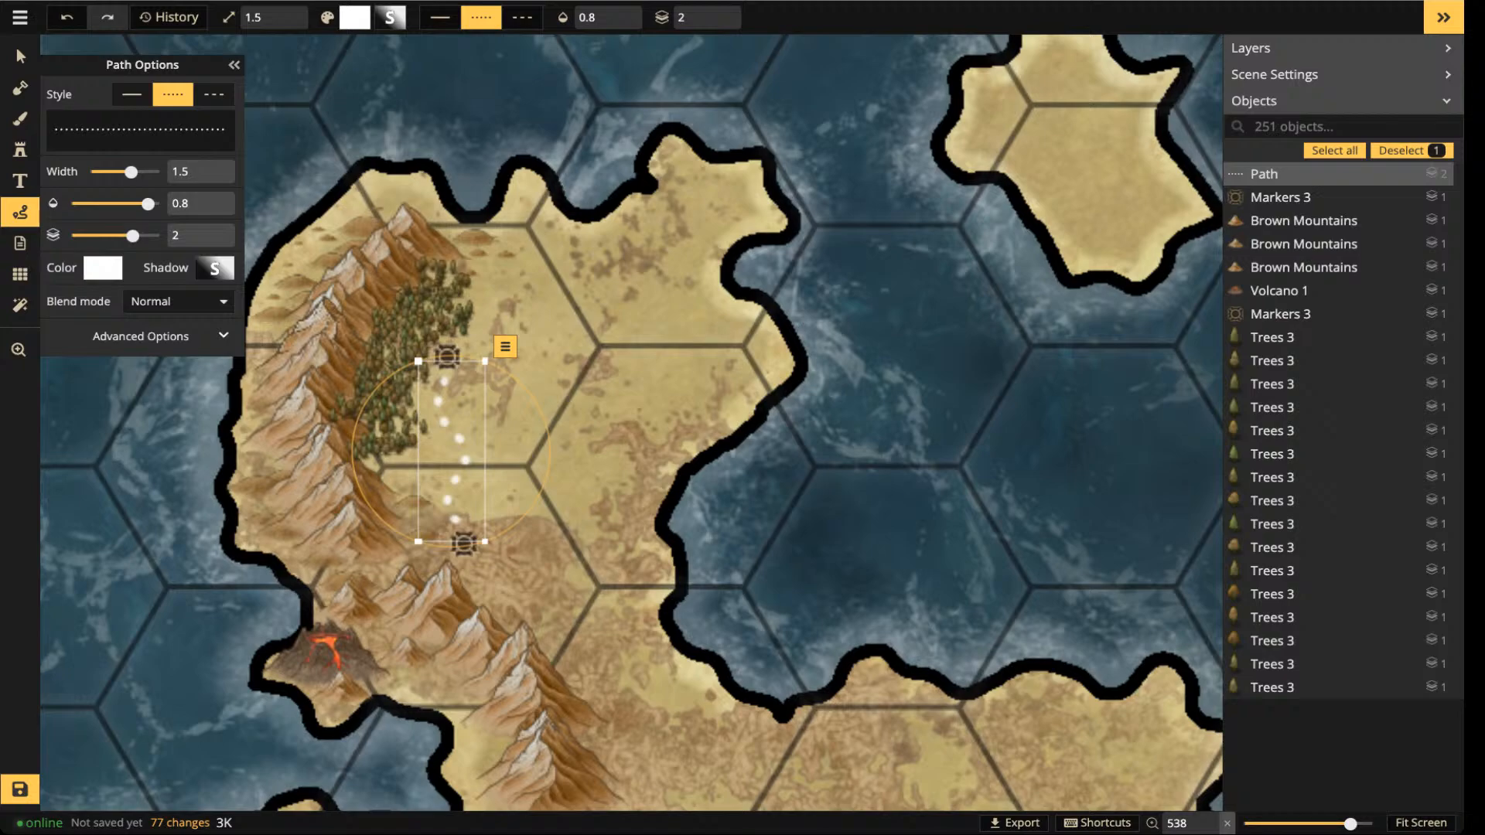
{"action": "type", "text": "0.8"}
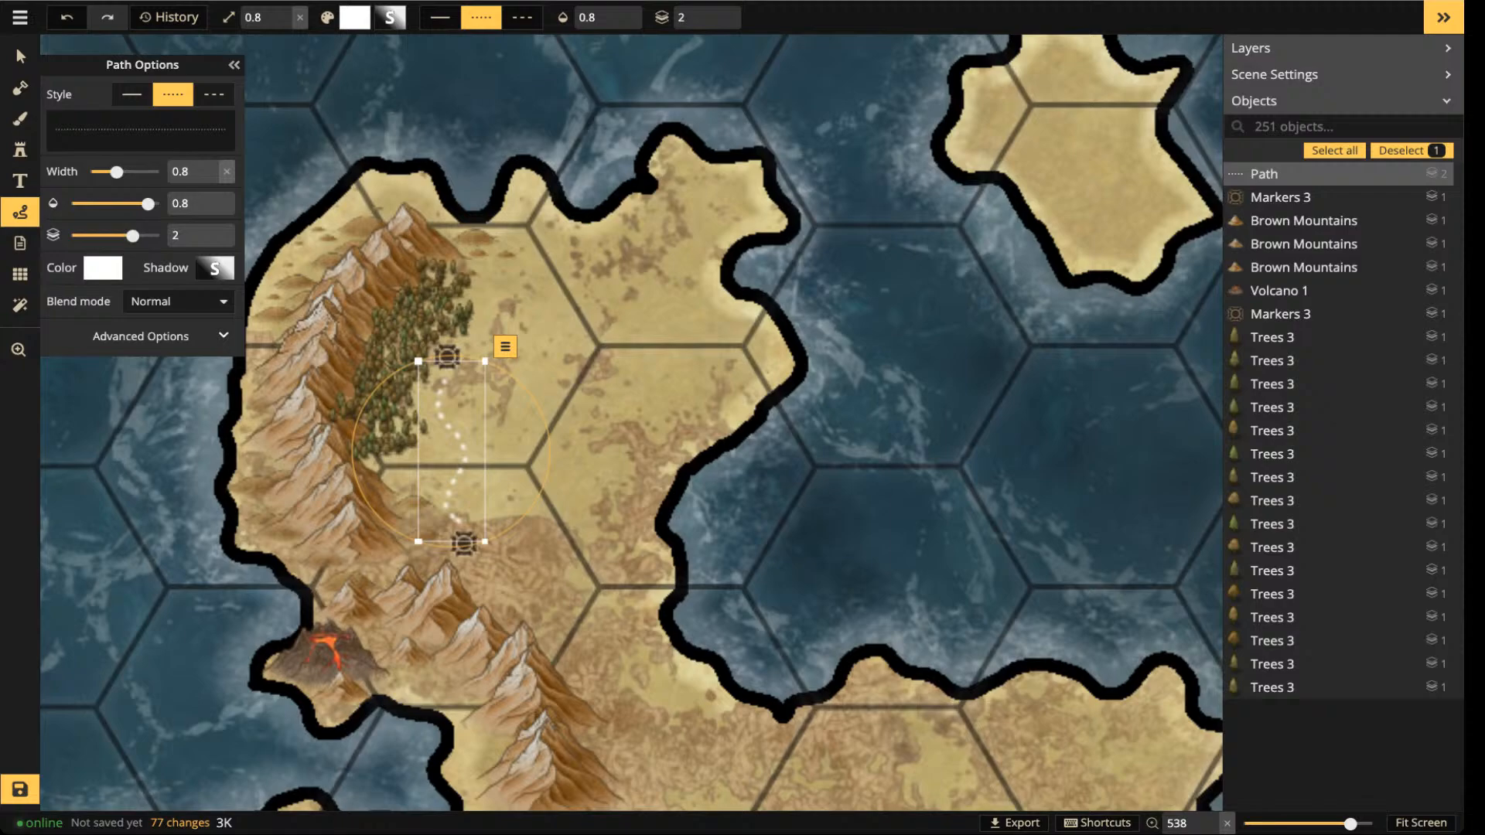
- Move the scale bar down onto the dotted path between the two markers and rotate it to 270 degrees
{"action": "key", "text": "v"}
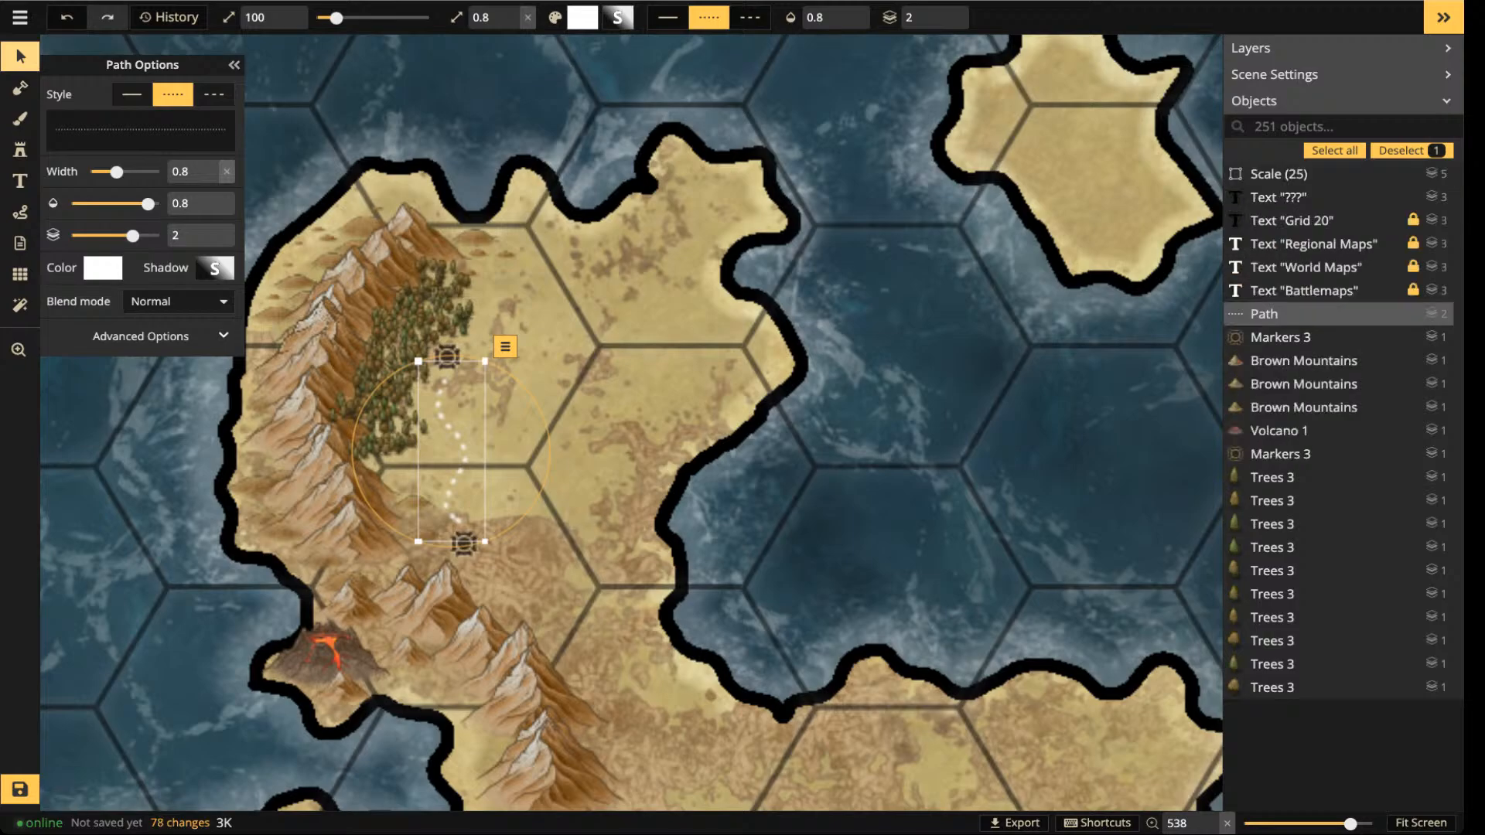
{"action": "key", "text": "Escape"}
{"action": "scroll", "coordinate": [631, 422], "scroll_direction": "up", "scroll_amount": 6}
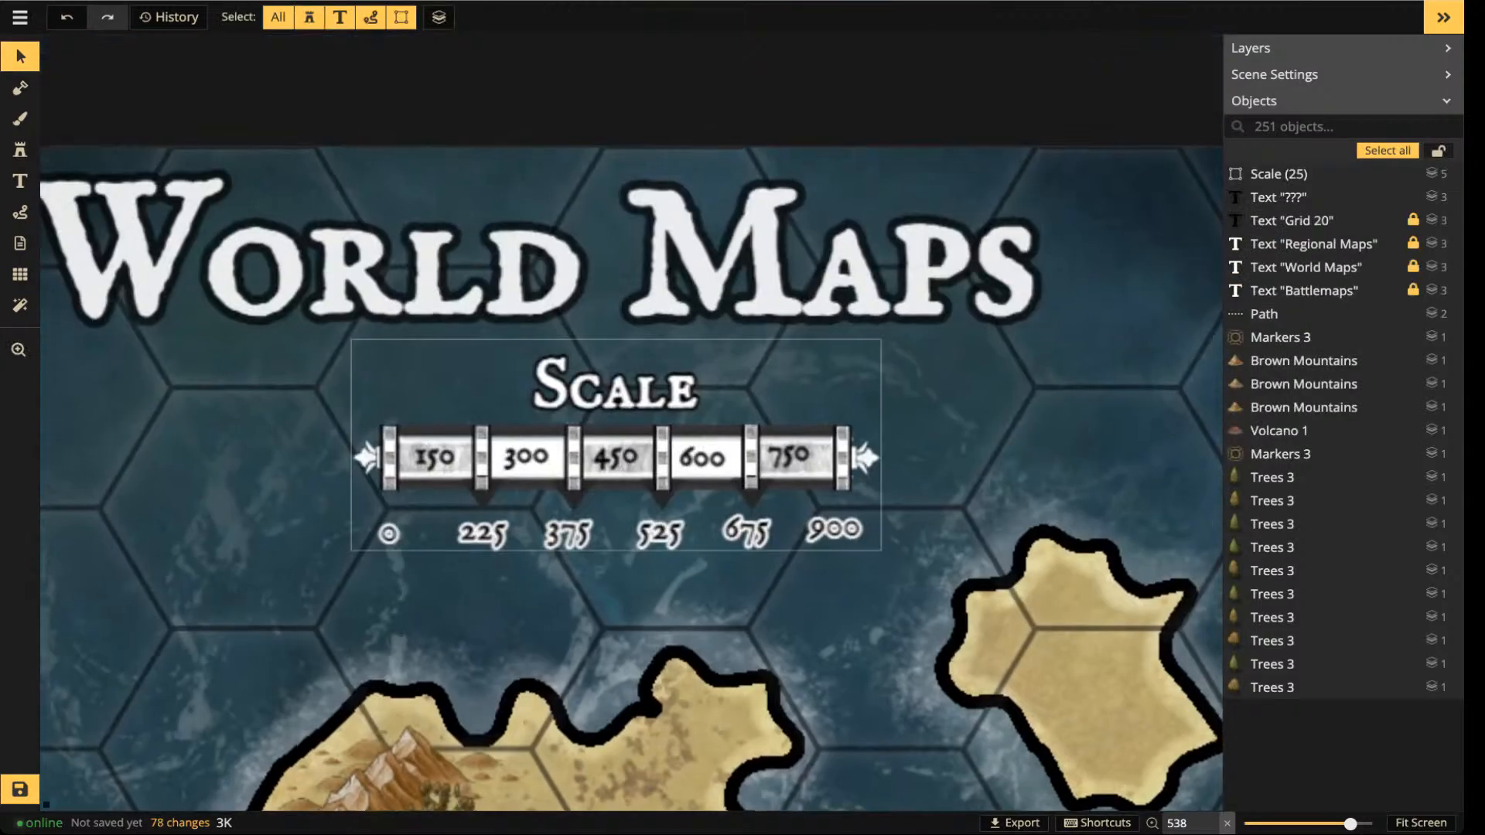
{"action": "left_click", "coordinate": [616, 457]}
{"action": "left_click_drag", "start_coordinate": [615, 457], "coordinate": [418, 341]}
{"action": "scroll", "coordinate": [626, 473], "scroll_direction": "down", "scroll_amount": 7}
{"action": "scroll", "coordinate": [438, 359], "scroll_direction": "down", "scroll_amount": 1}
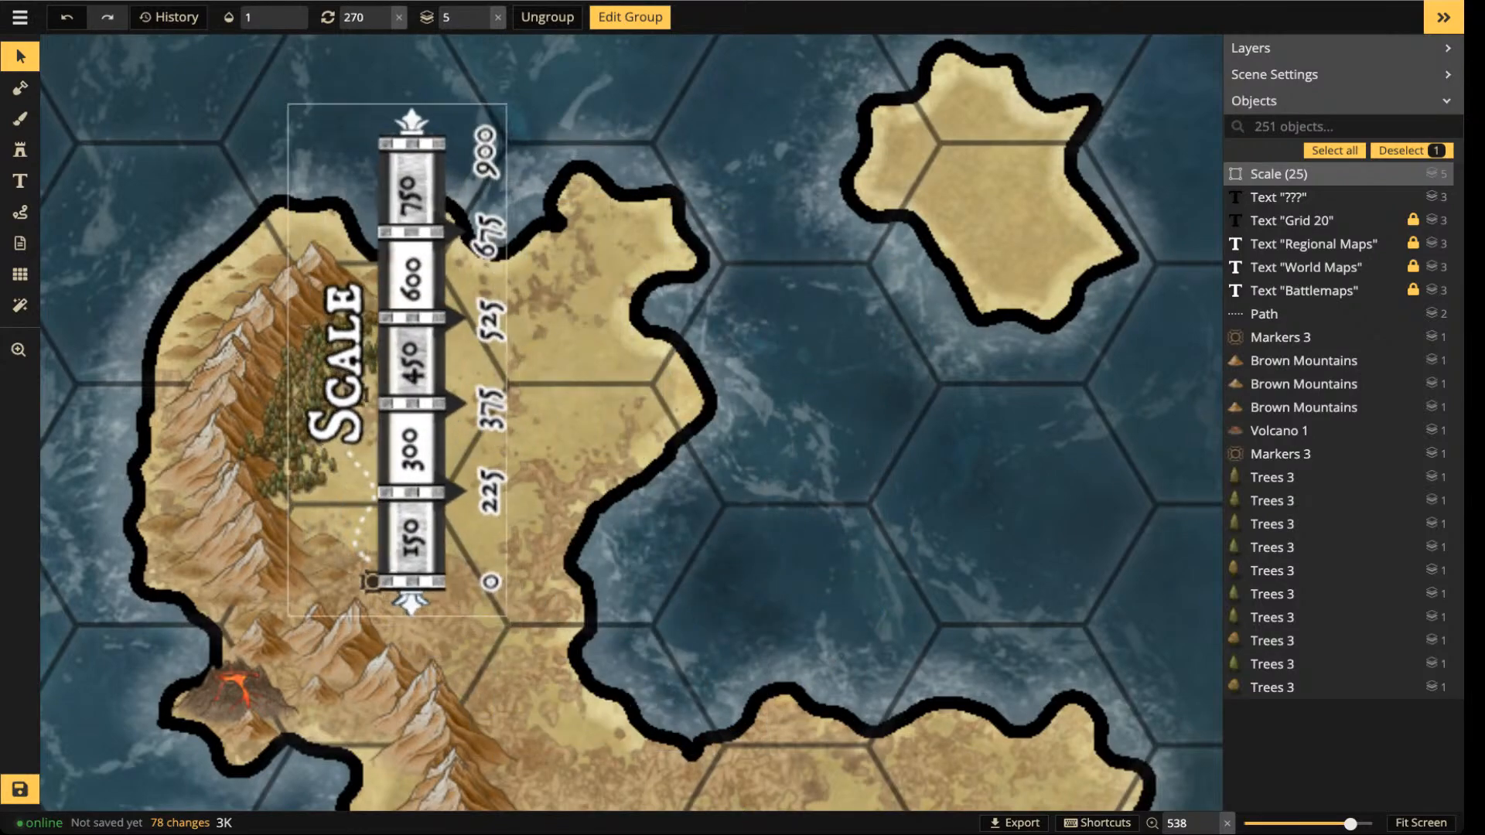
- Fine-tune the scale bar's rotation to 260 degrees and align it alongside the dotted path to gauge the distance between the markers
{"action": "scroll", "coordinate": [407, 352], "scroll_direction": "up", "scroll_amount": 1}
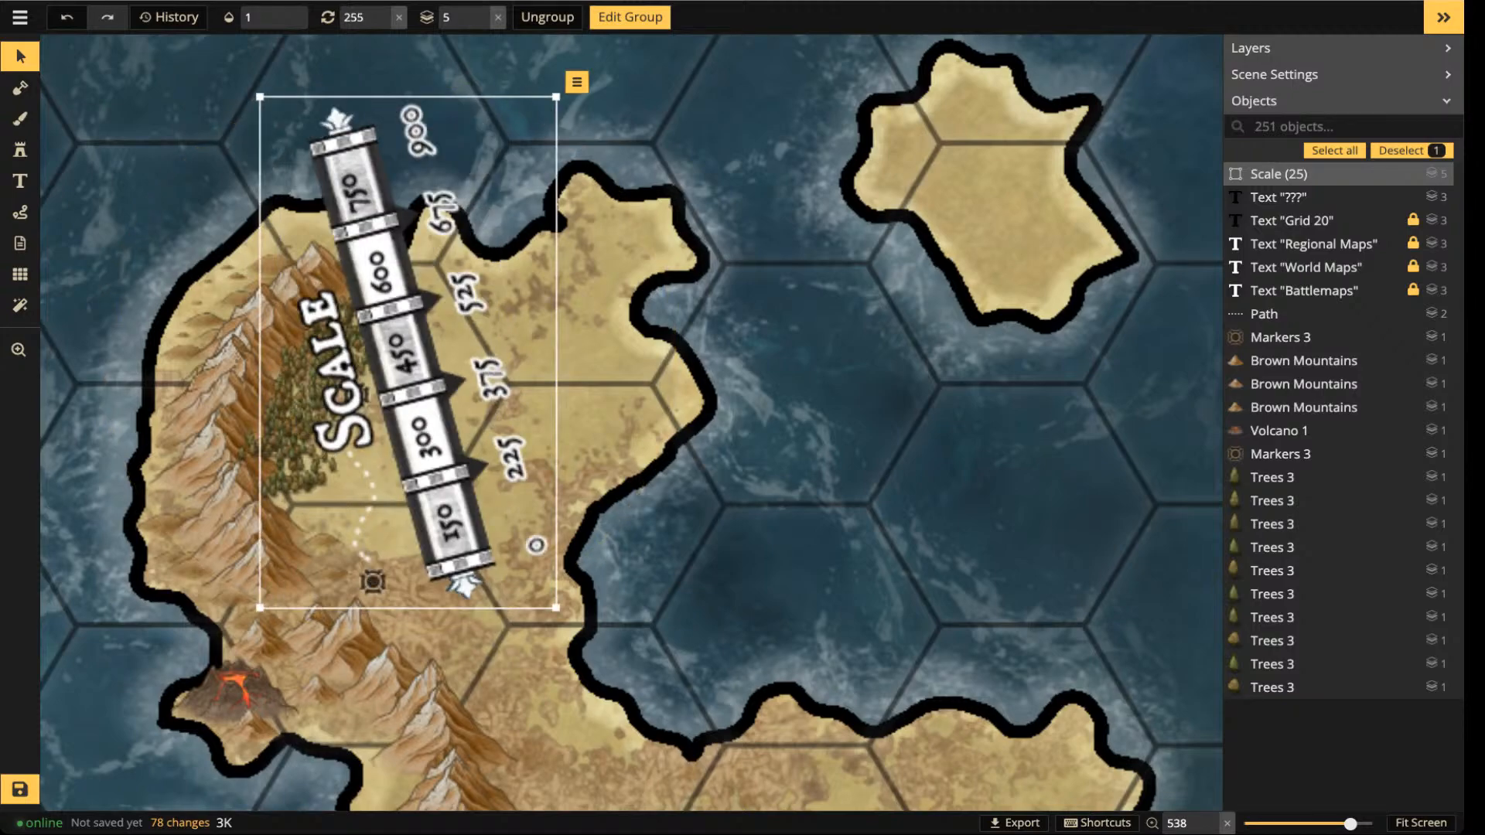
{"action": "left_click_drag", "start_coordinate": [369, 396], "coordinate": [346, 395]}
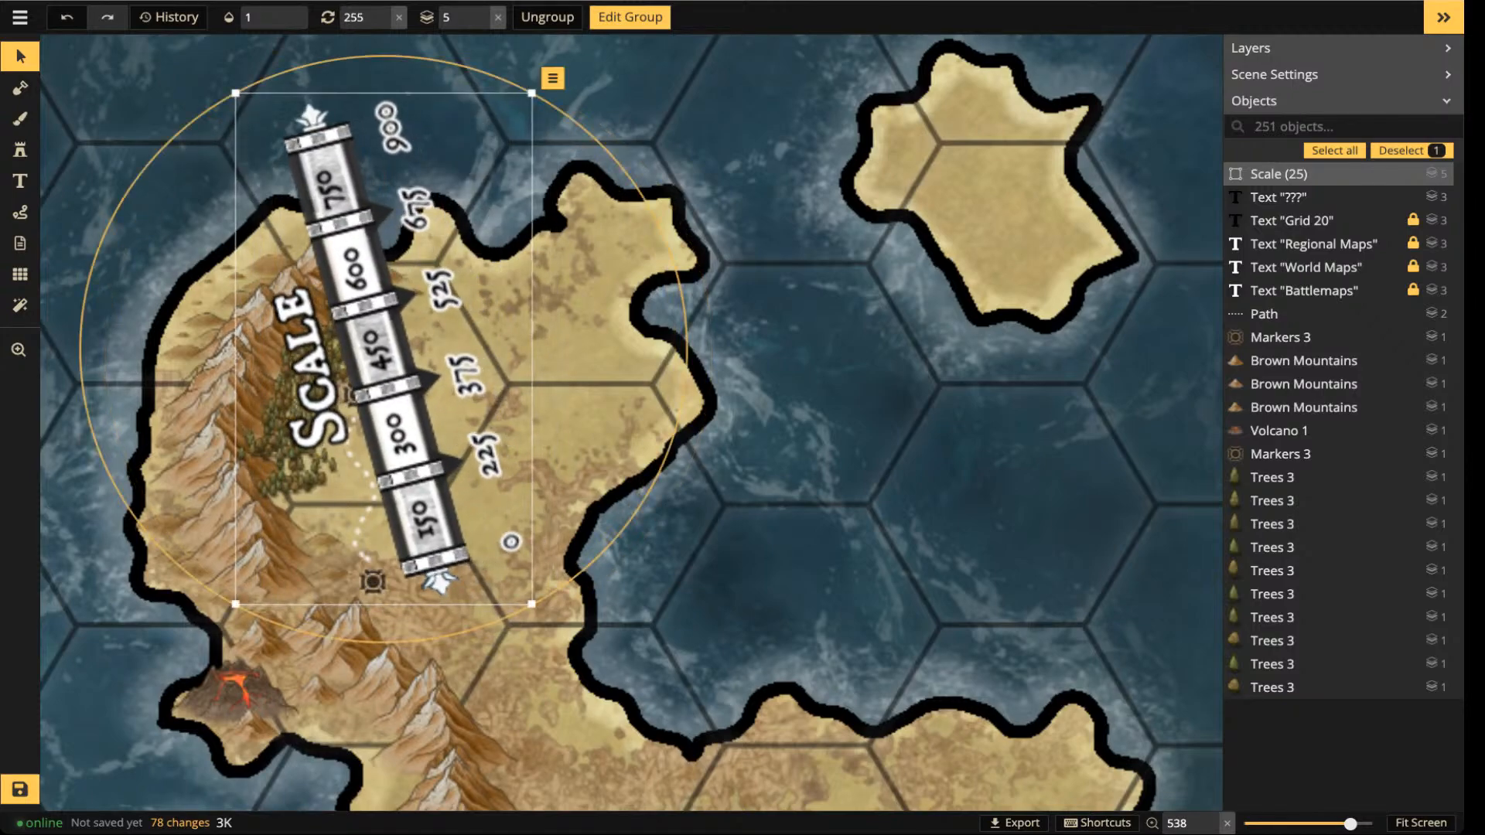
{"action": "scroll", "coordinate": [349, 395], "scroll_direction": "down", "scroll_amount": 1}
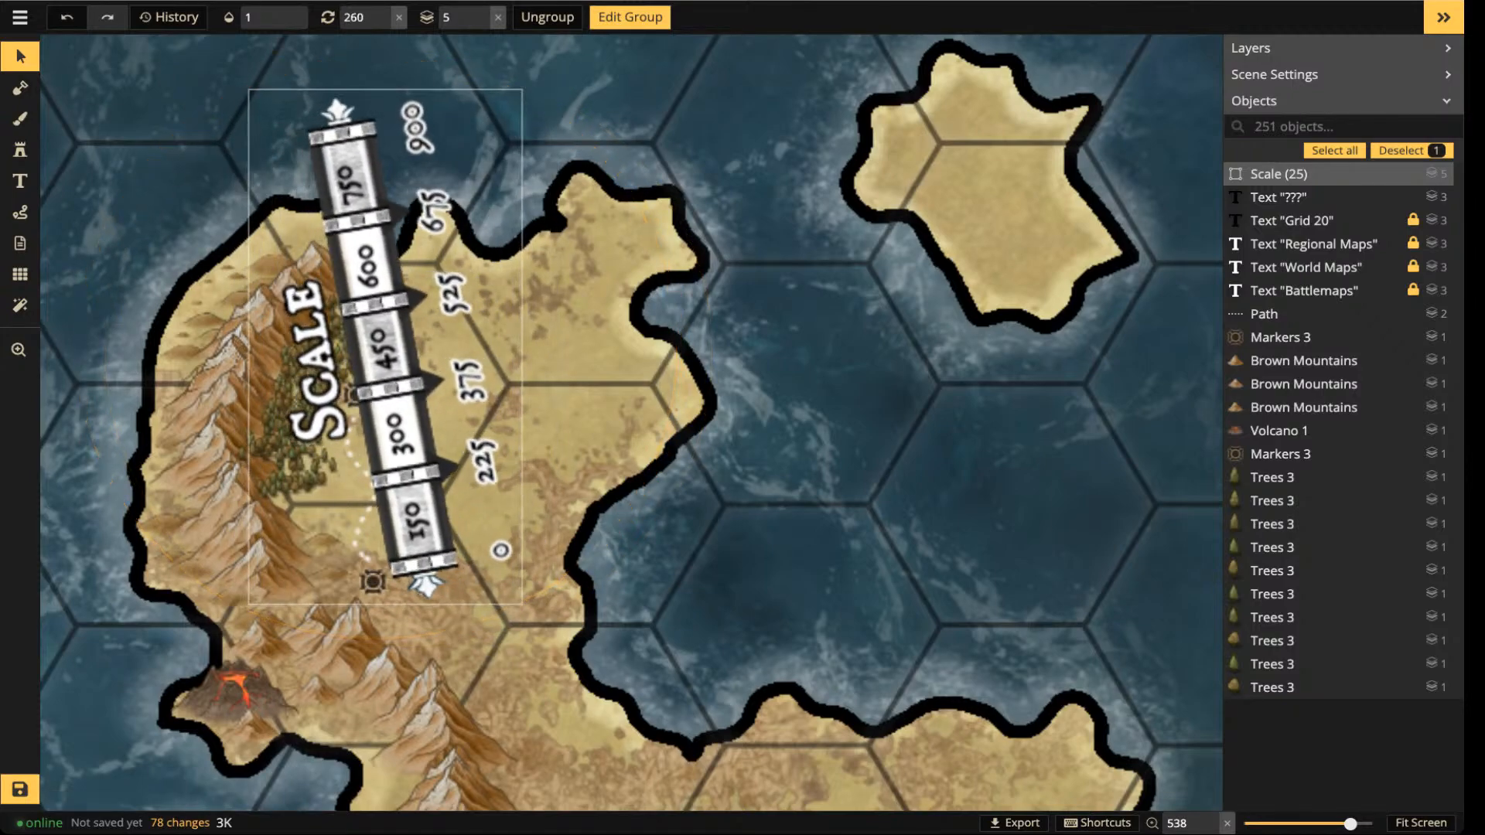
{"action": "left_click_drag", "start_coordinate": [349, 395], "coordinate": [337, 405]}
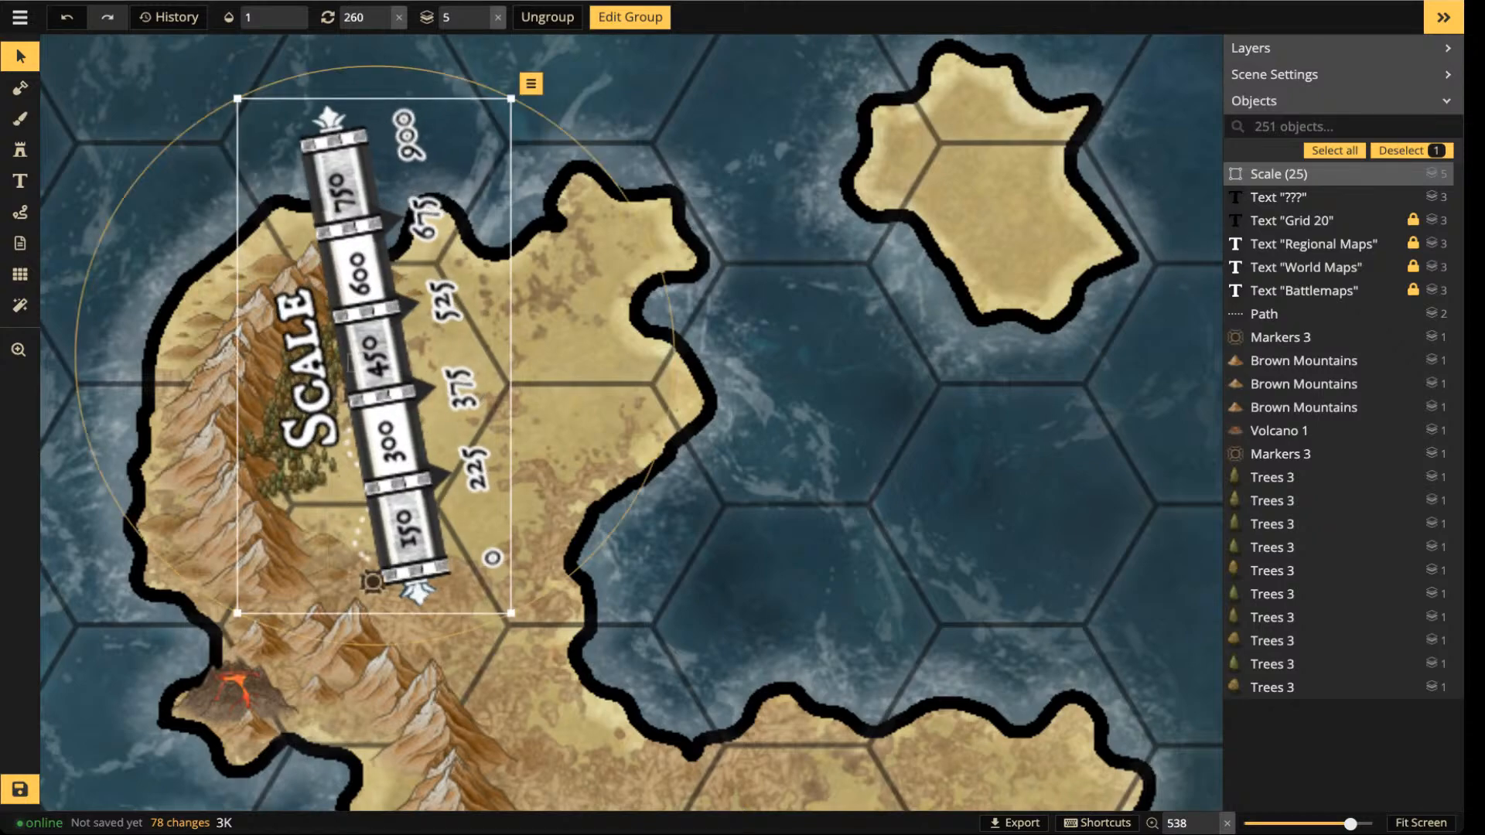
- Move the scale bar back to the sea below the World Maps title and reset its rotation to 0
{"action": "scroll", "coordinate": [356, 395], "scroll_direction": "down", "scroll_amount": 20}
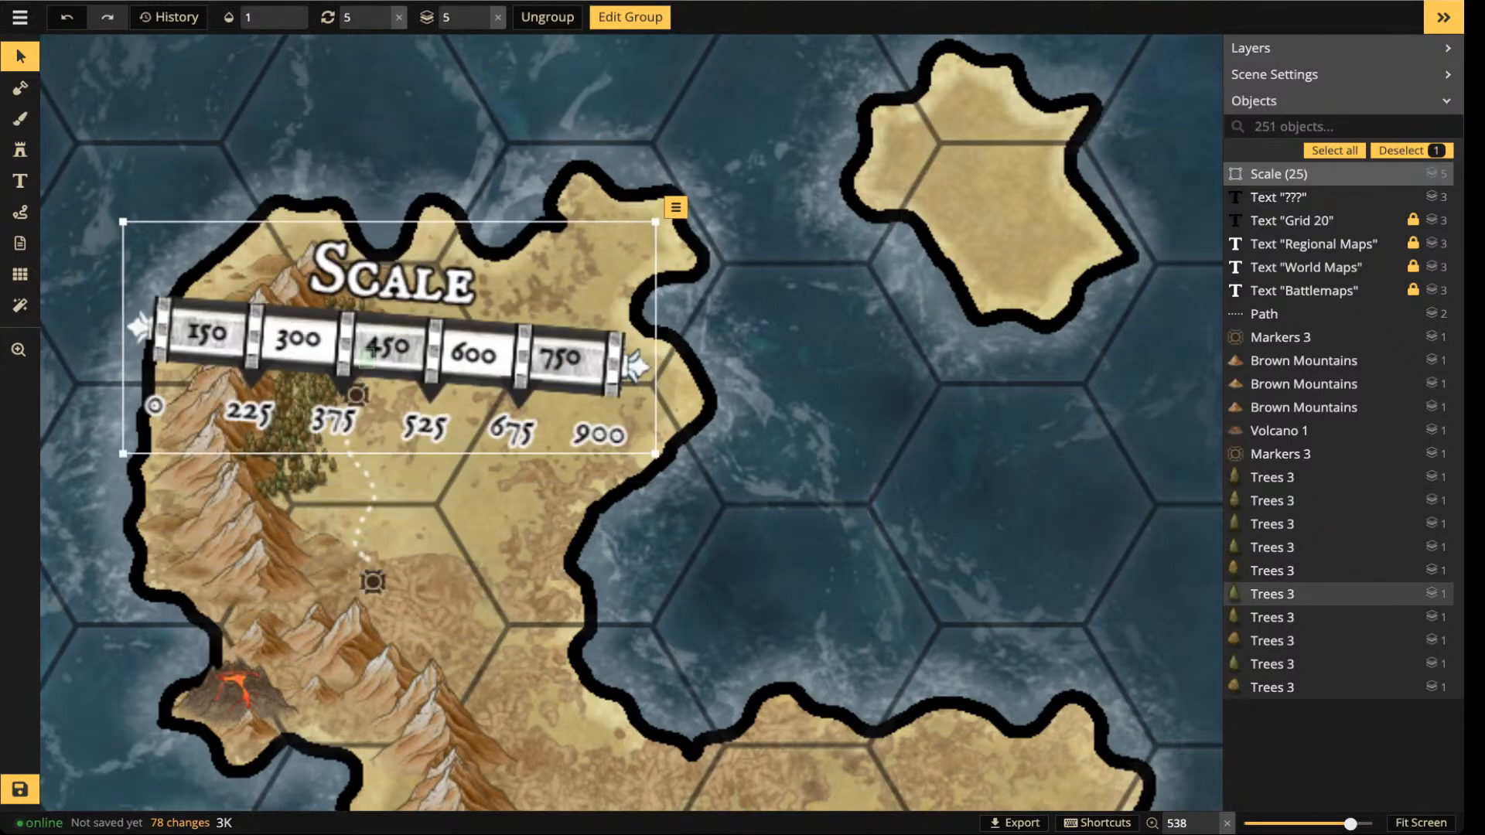
{"action": "left_click_drag", "start_coordinate": [376, 318], "coordinate": [379, 430]}
{"action": "left_click_drag", "start_coordinate": [395, 578], "coordinate": [424, 195]}
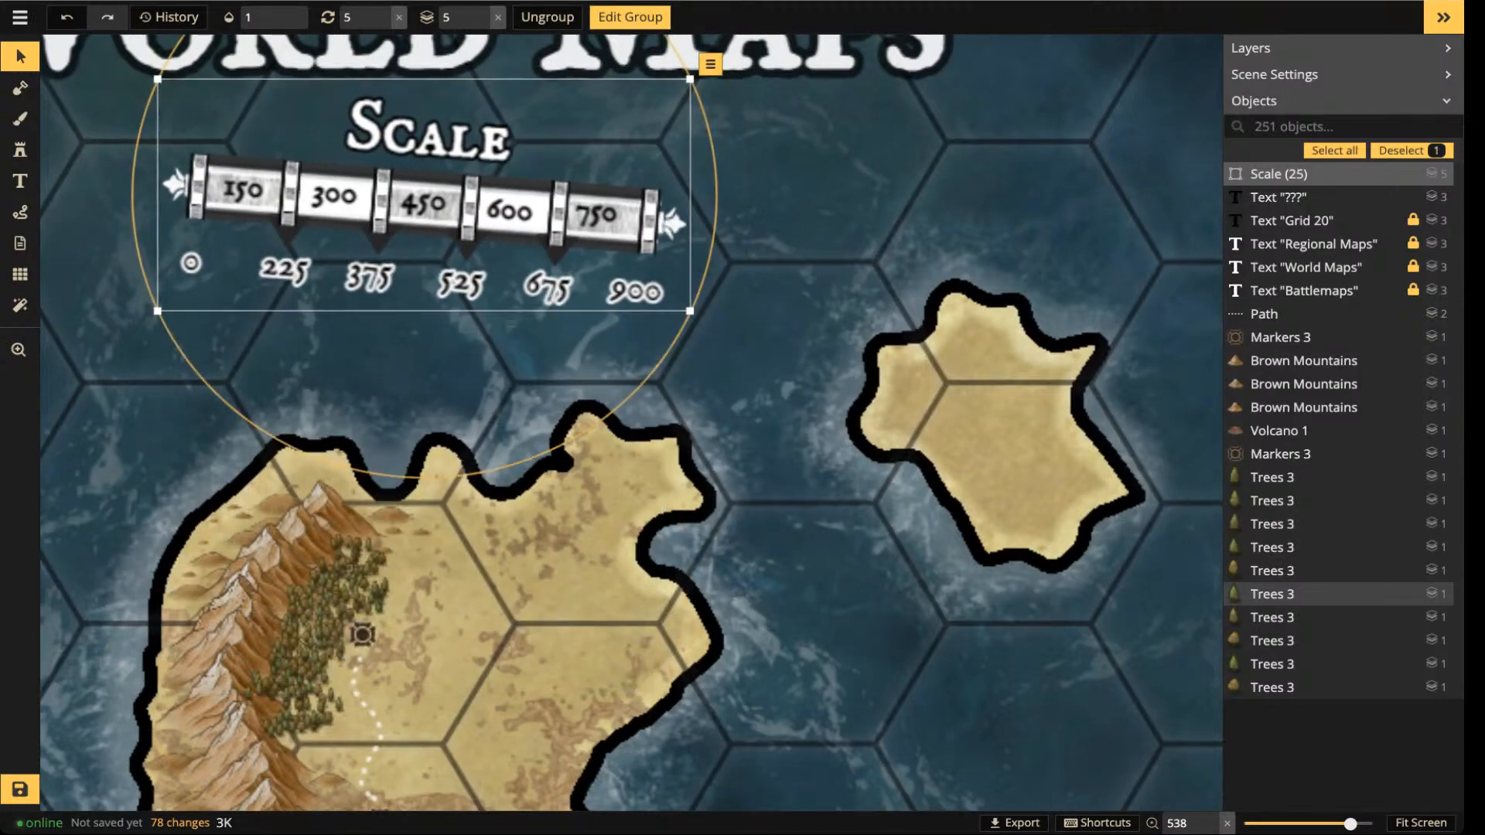
{"action": "key", "text": "Escape"}
{"action": "left_click", "coordinate": [424, 194]}
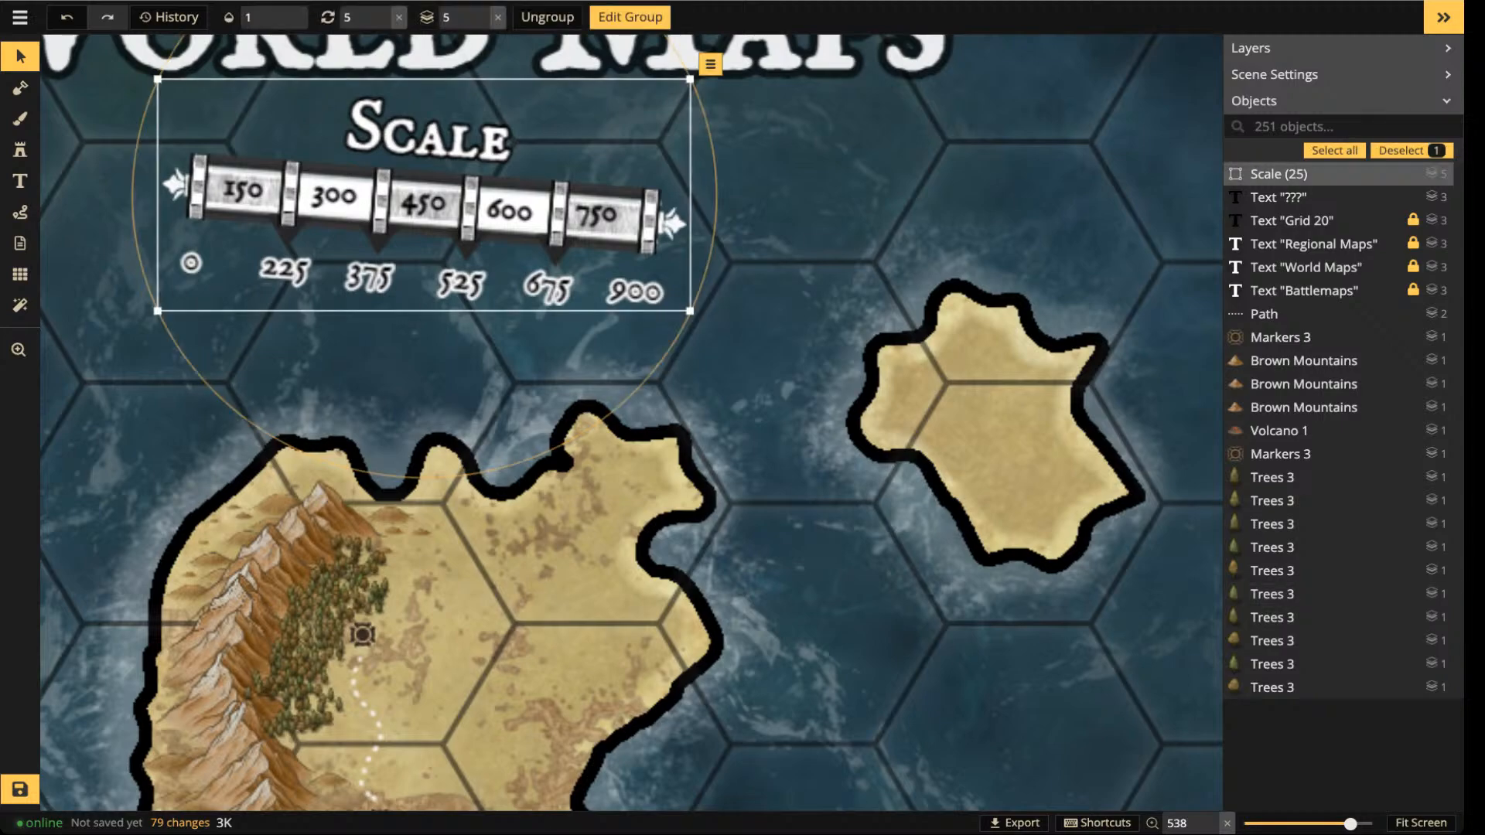
{"action": "left_click", "coordinate": [398, 17]}
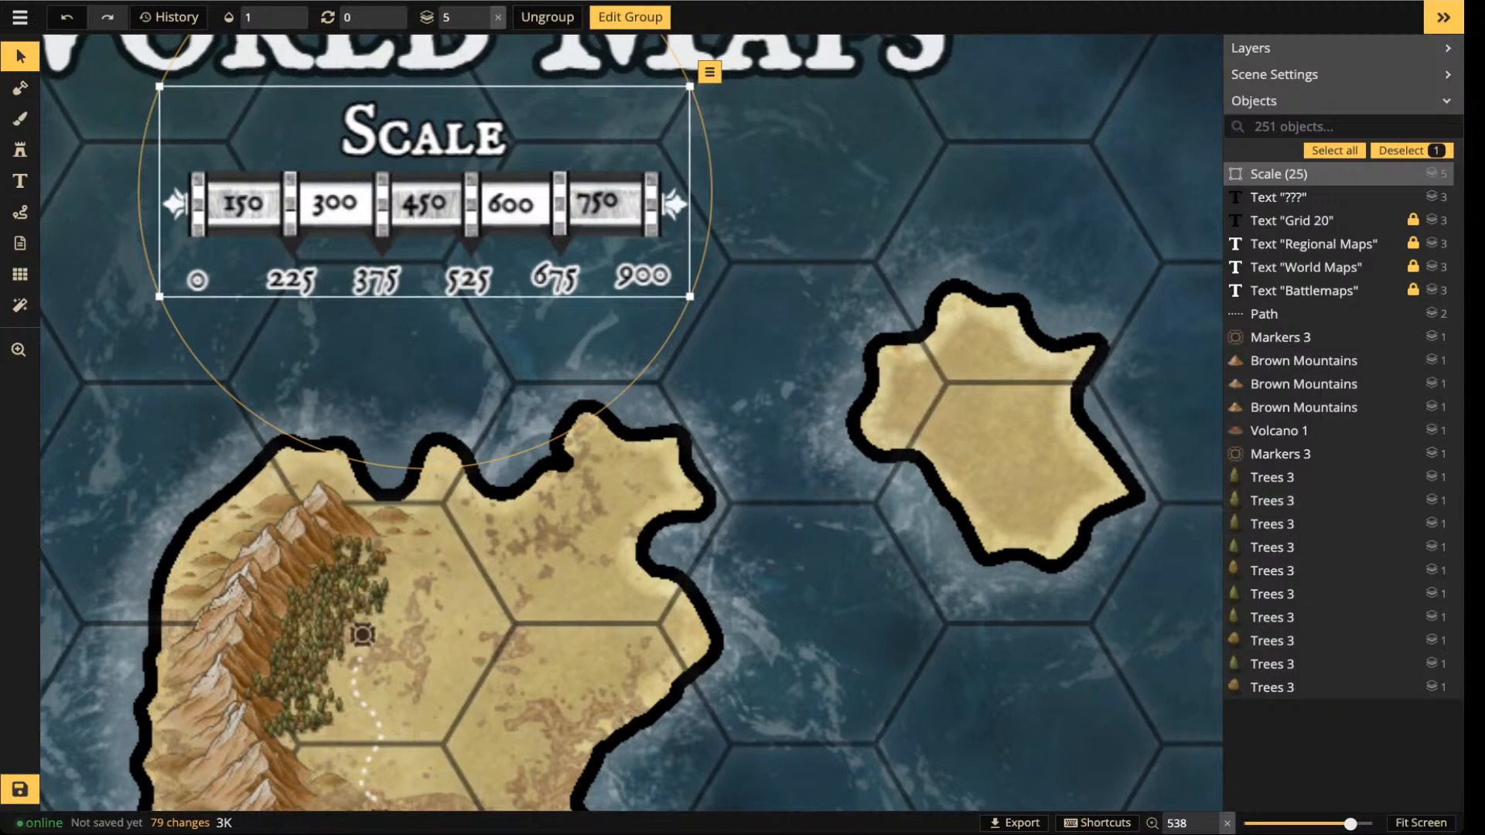
- Add a two-line text label reading "5 Day" and "Travel" next to the dotted path
{"action": "key", "text": "space"}
{"action": "left_click_drag", "start_coordinate": [631, 422], "coordinate": [643, 258]}
{"action": "left_click", "coordinate": [390, 564]}
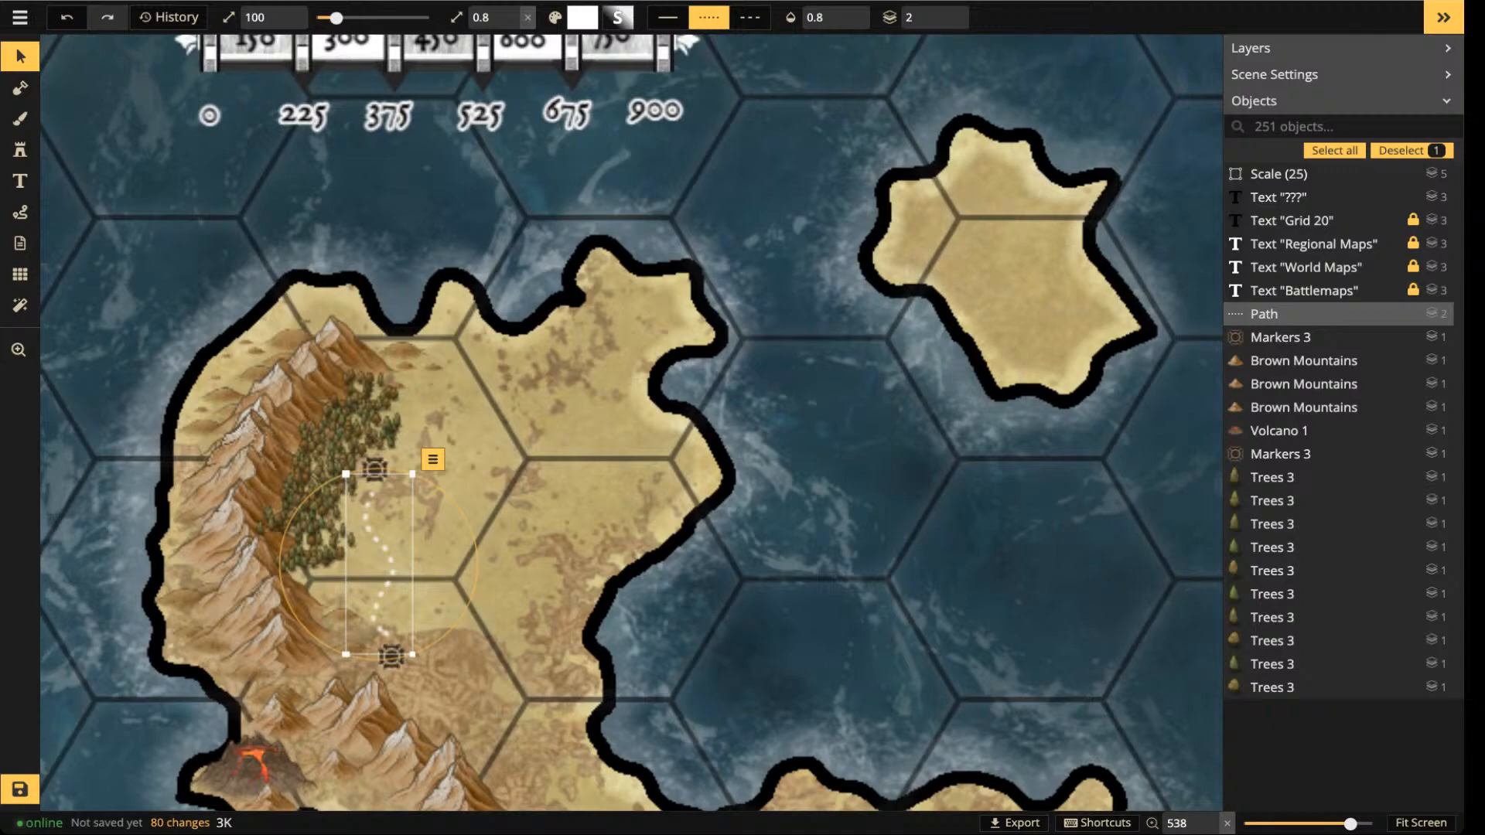
{"action": "left_click", "coordinate": [20, 181]}
{"action": "scroll", "coordinate": [432, 521], "scroll_direction": "up", "scroll_amount": 5}
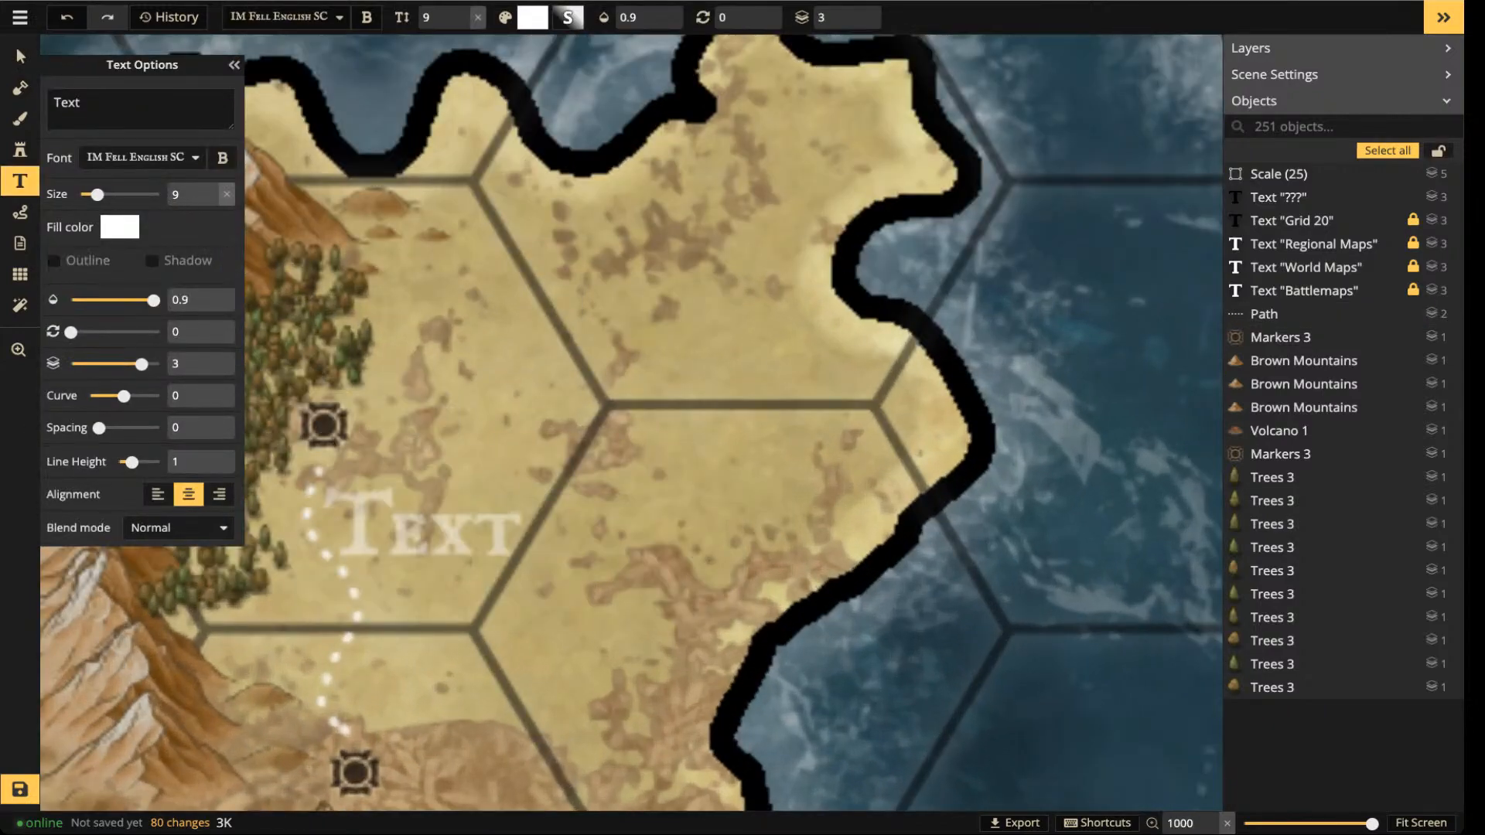
{"action": "left_click", "coordinate": [432, 510]}
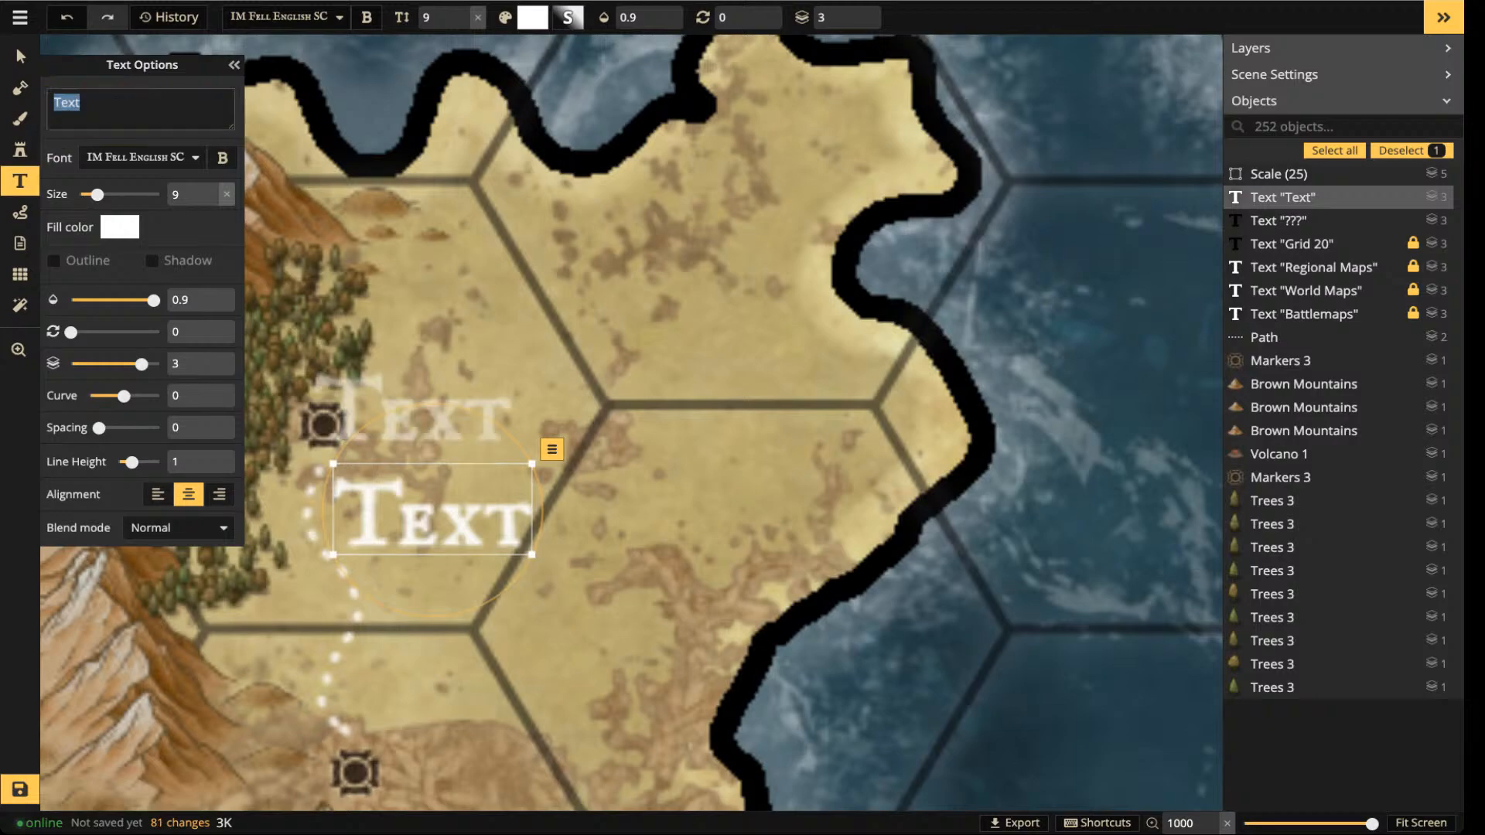
{"action": "type", "text": "5 Day"}
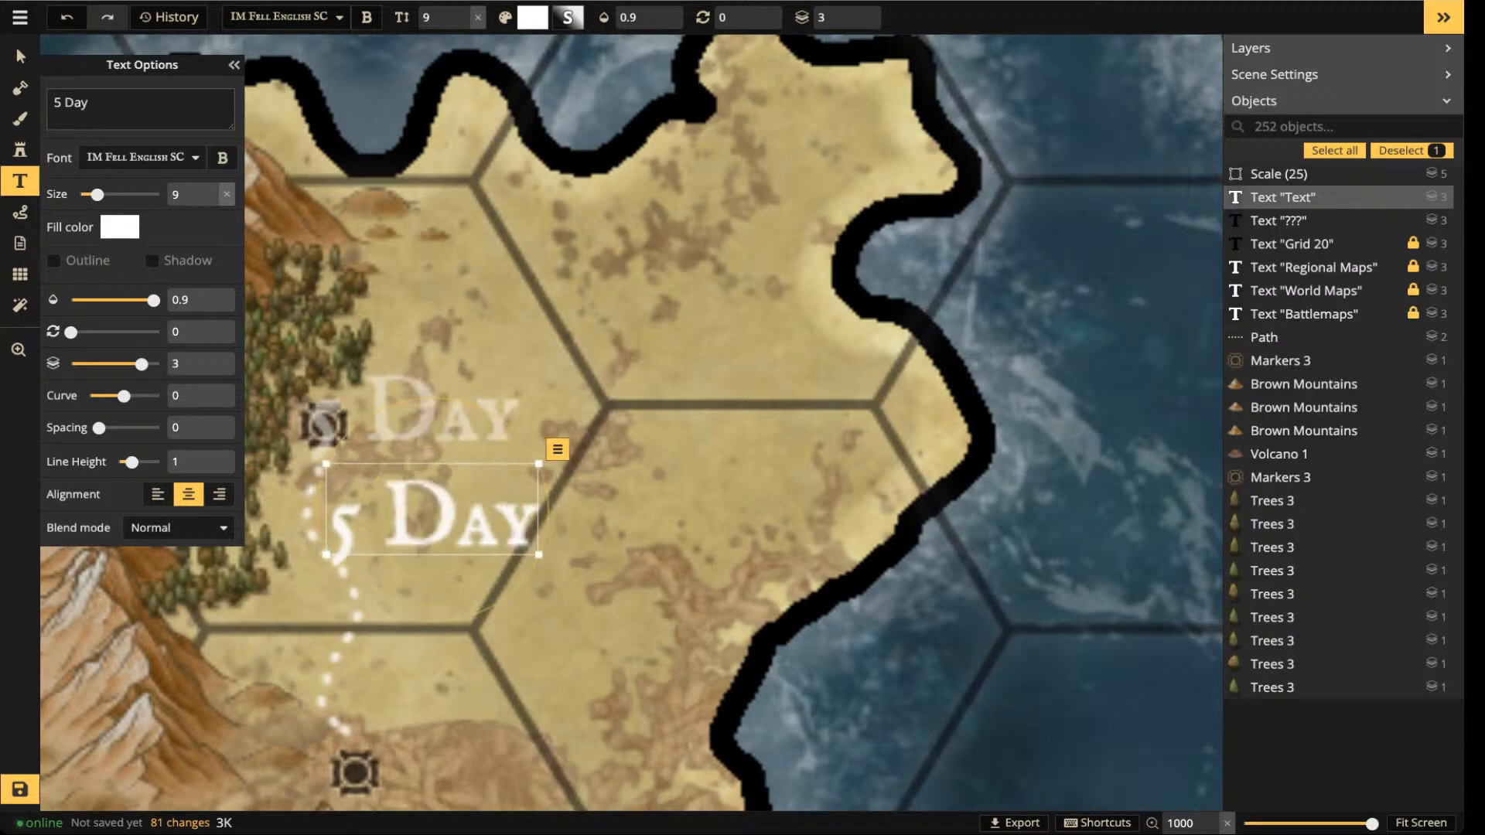
{"action": "key", "text": "Return"}
{"action": "type", "text": "Travel"}
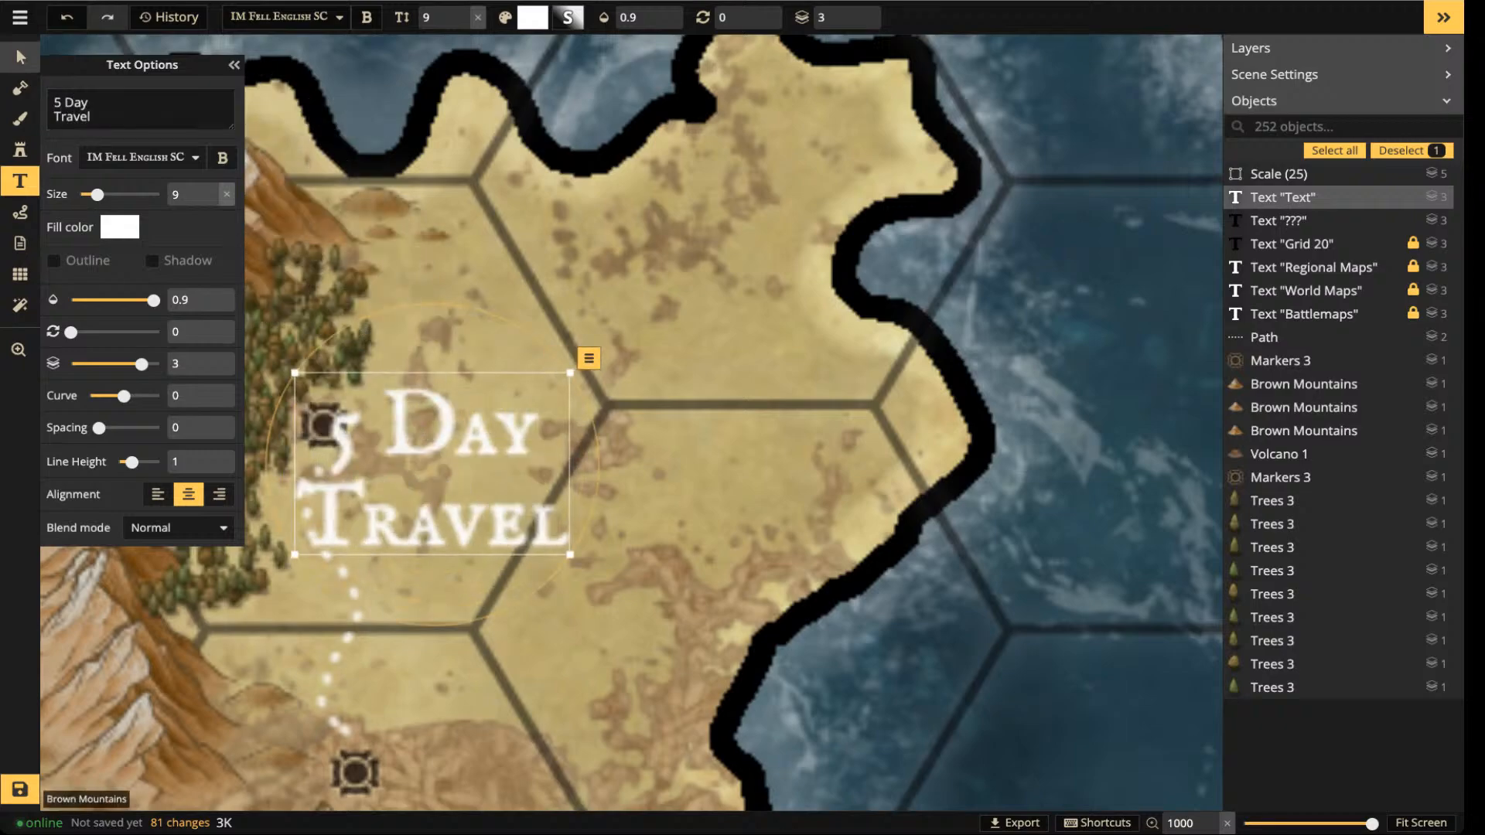
- Shrink the travel label to size 5 and place it just east of the dotted path, near its middle
{"action": "left_click", "coordinate": [20, 55]}
{"action": "left_click_drag", "start_coordinate": [570, 554], "coordinate": [436, 466]}
{"action": "left_click_drag", "start_coordinate": [366, 419], "coordinate": [428, 552]}
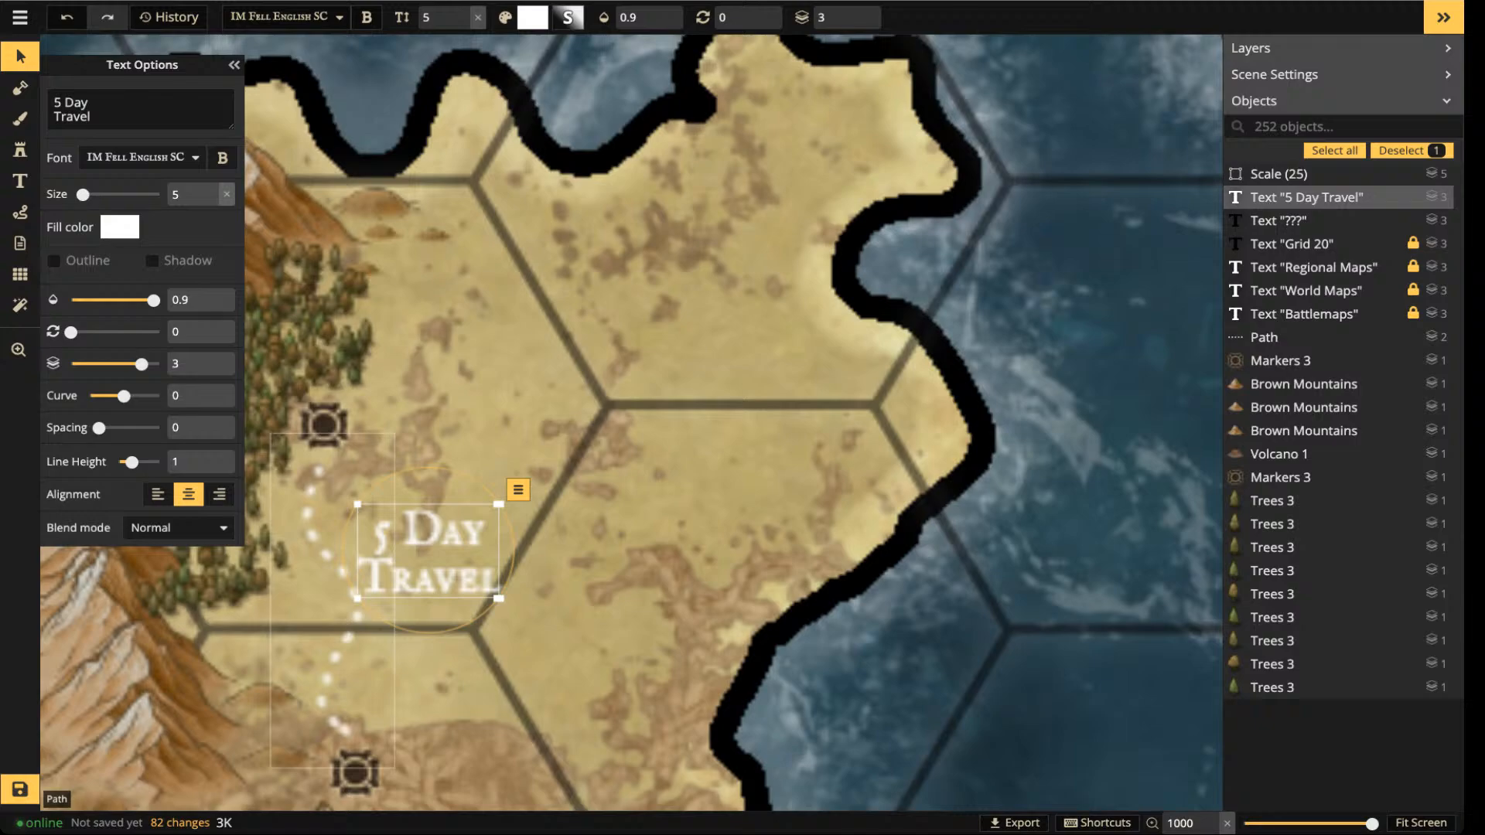
{"action": "left_click_drag", "start_coordinate": [427, 550], "coordinate": [438, 594]}
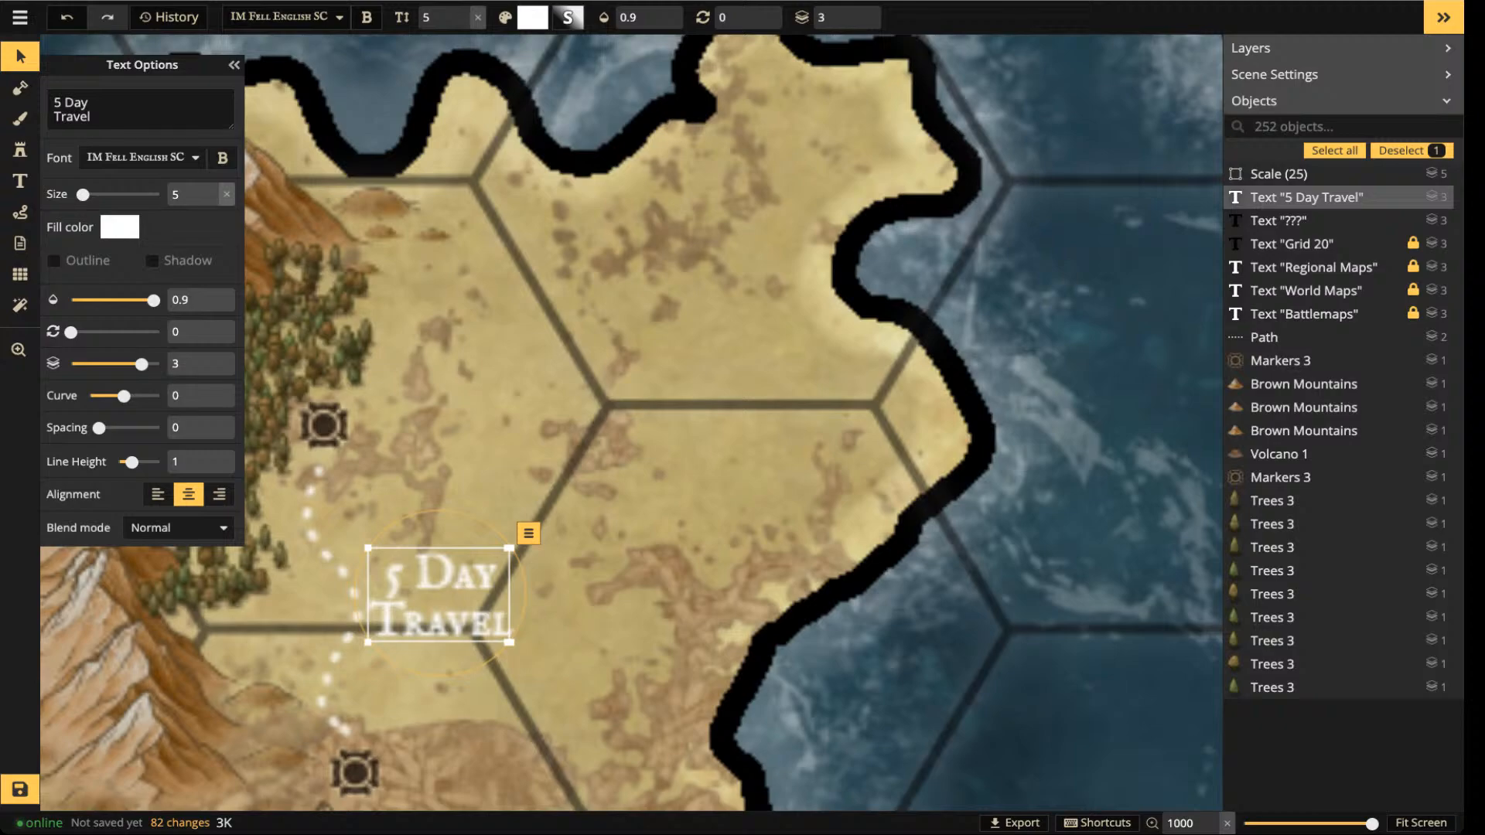
{"action": "left_click_drag", "start_coordinate": [439, 594], "coordinate": [442, 605]}
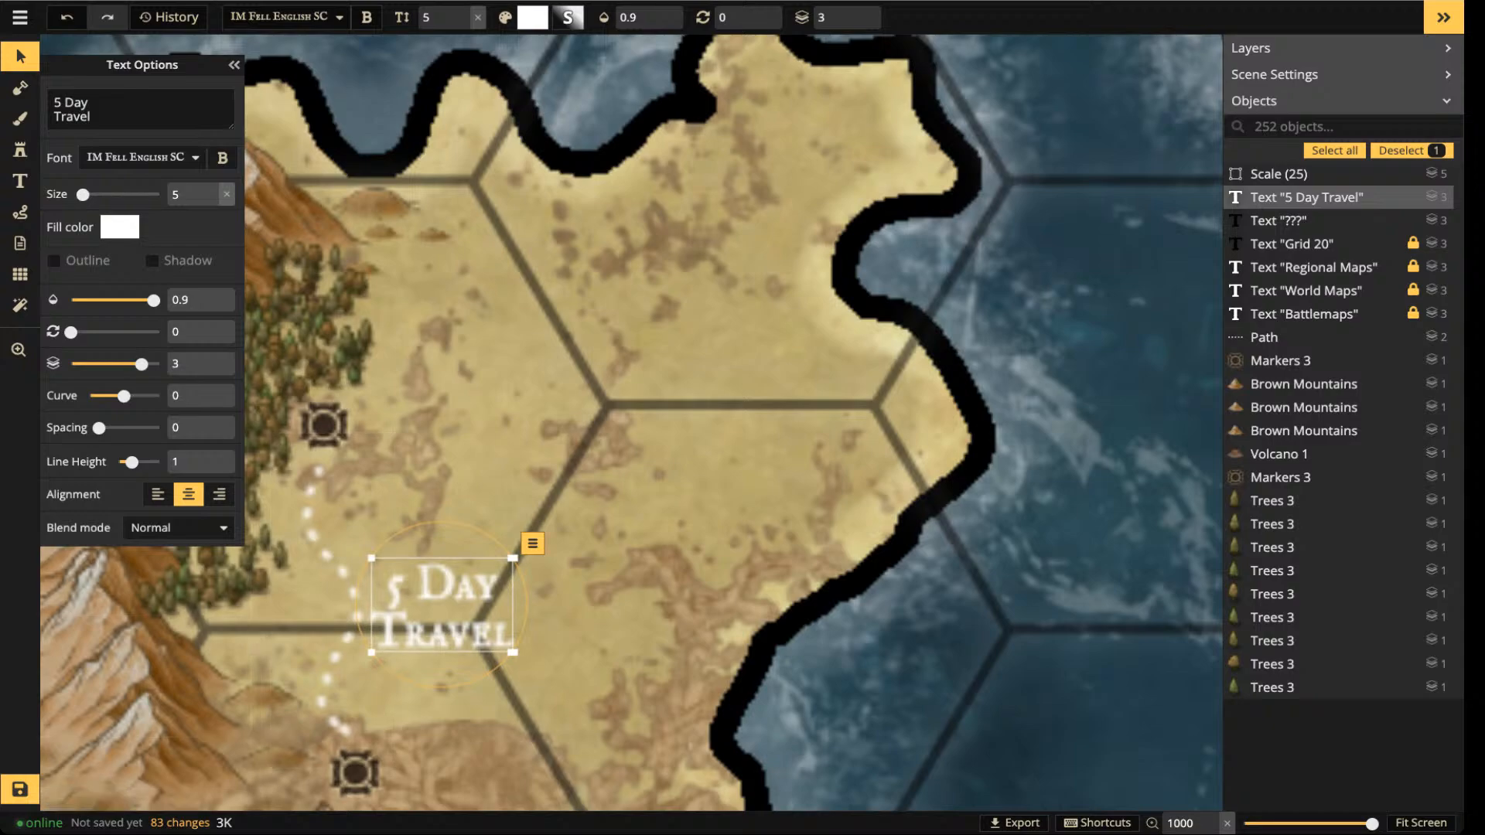
{"action": "key", "text": "Escape"}
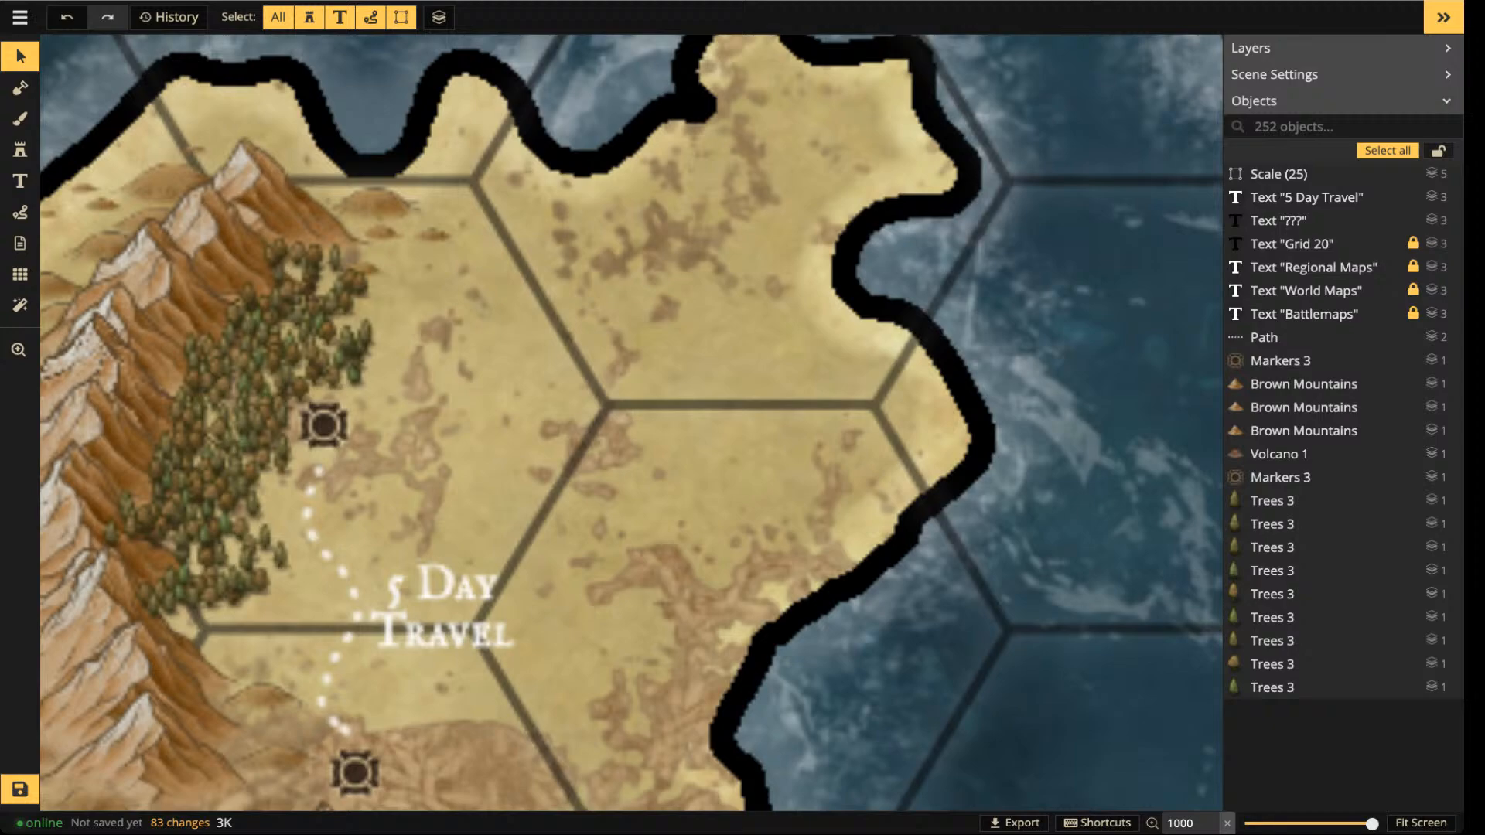
- Nudge both Markers 3 stamps slightly closer to the ends of the dotted path
{"action": "left_click", "coordinate": [323, 426]}
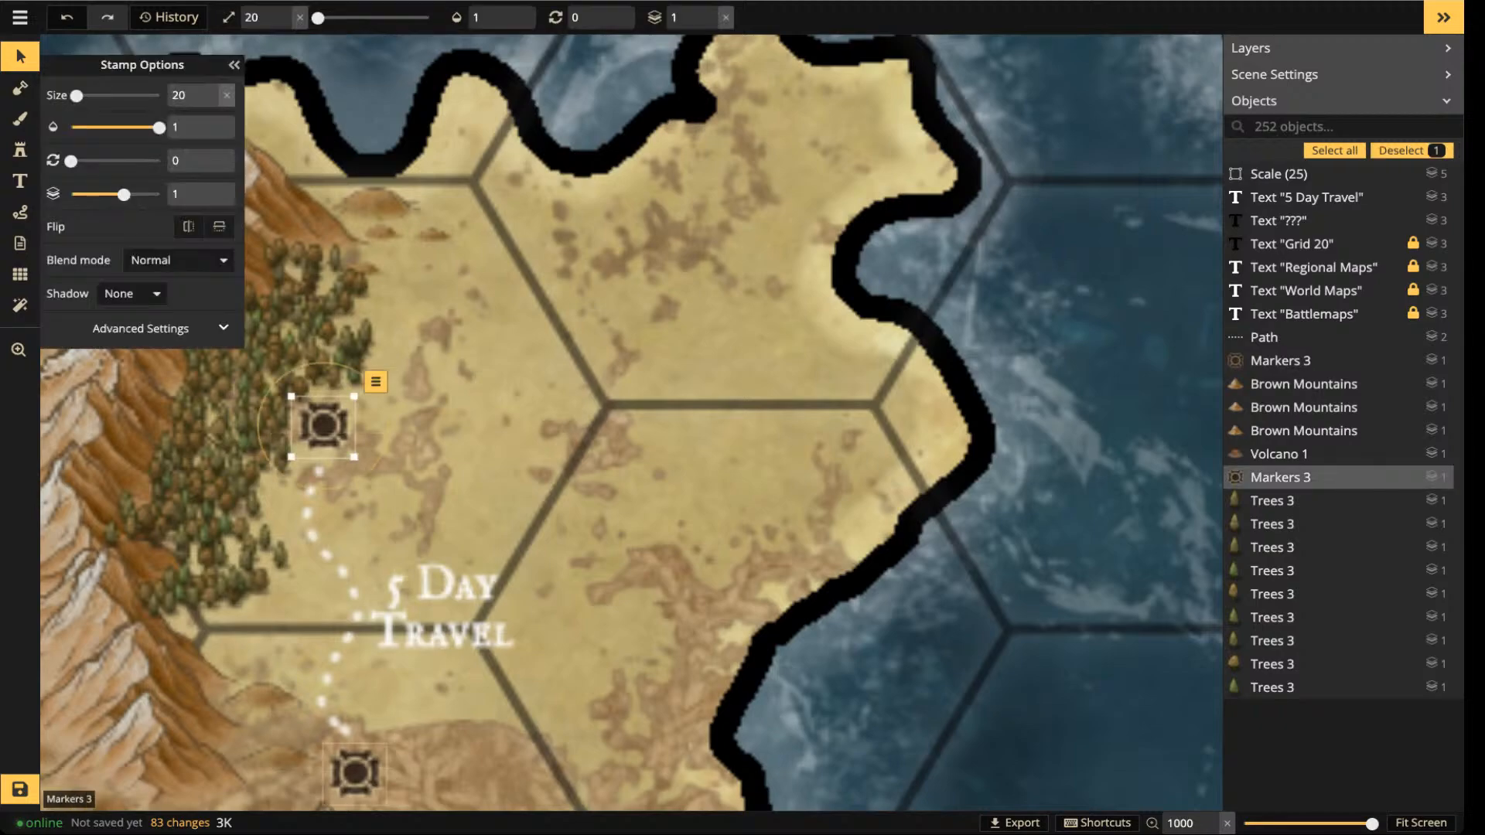
{"action": "left_click_drag", "start_coordinate": [355, 773], "coordinate": [352, 767]}
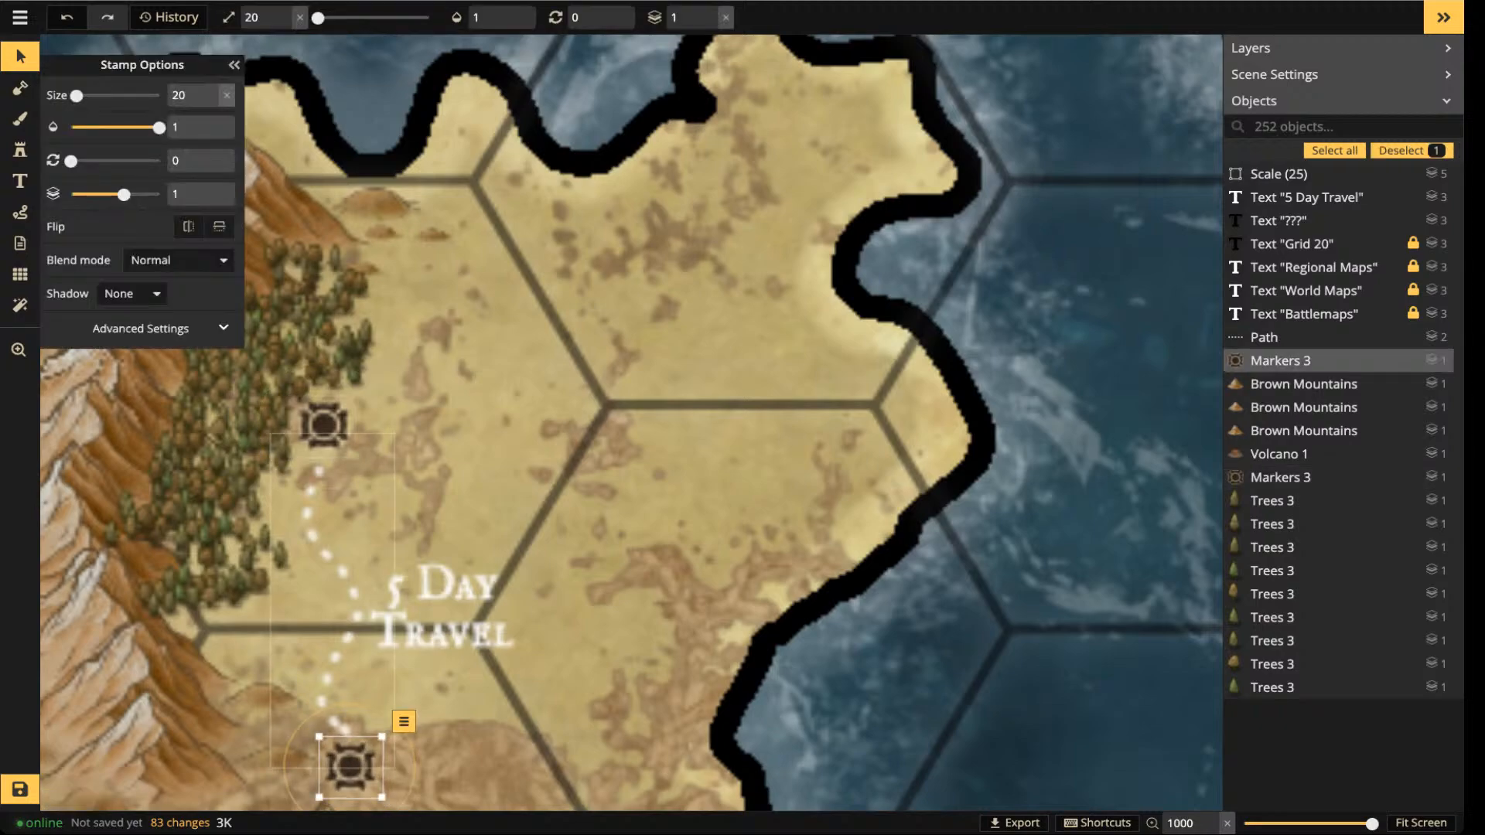
{"action": "left_click", "coordinate": [323, 426]}
{"action": "left_click_drag", "start_coordinate": [324, 425], "coordinate": [325, 431]}
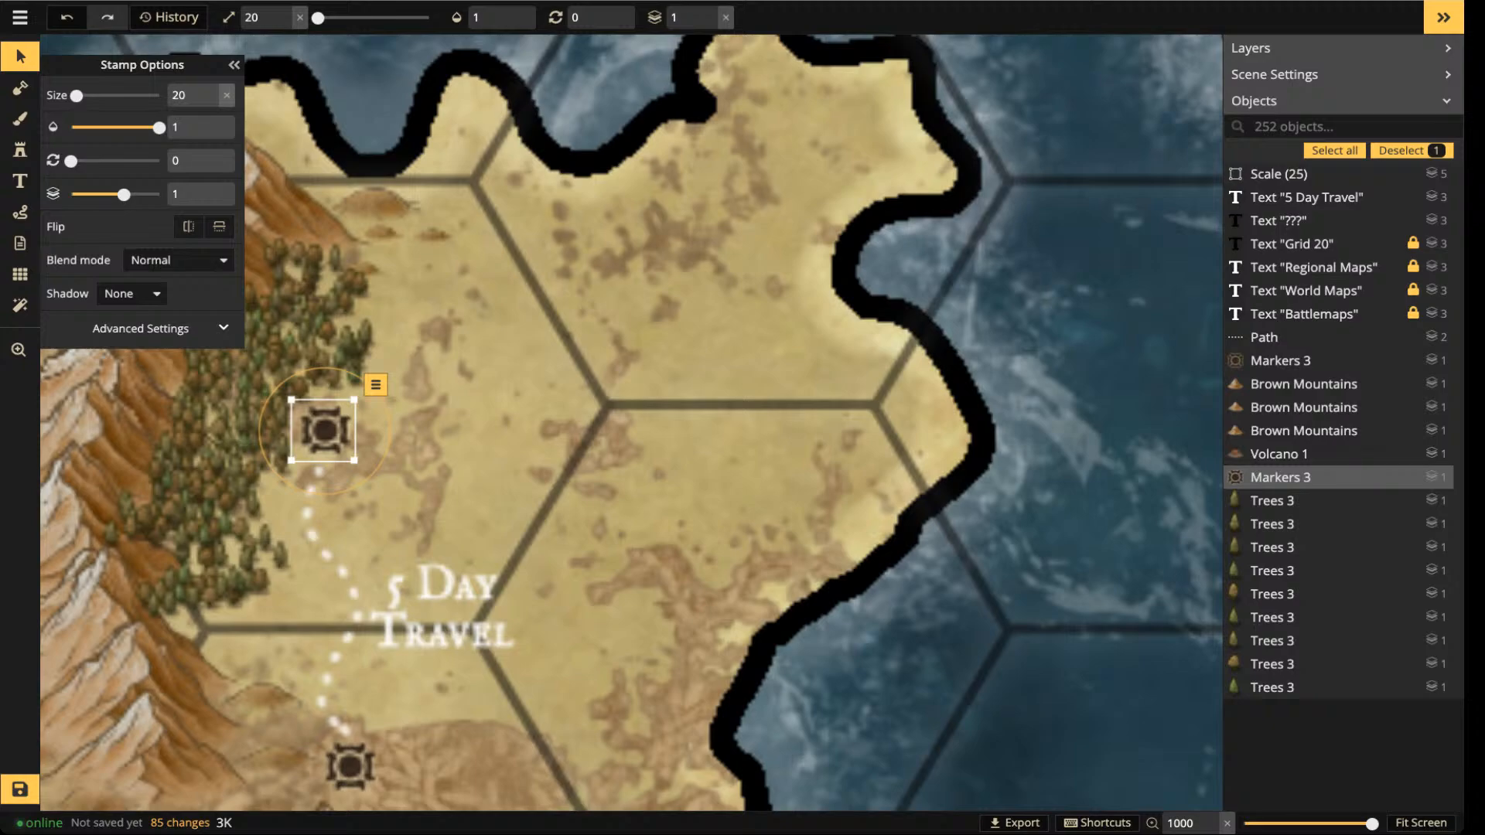
{"action": "key", "text": "Escape"}
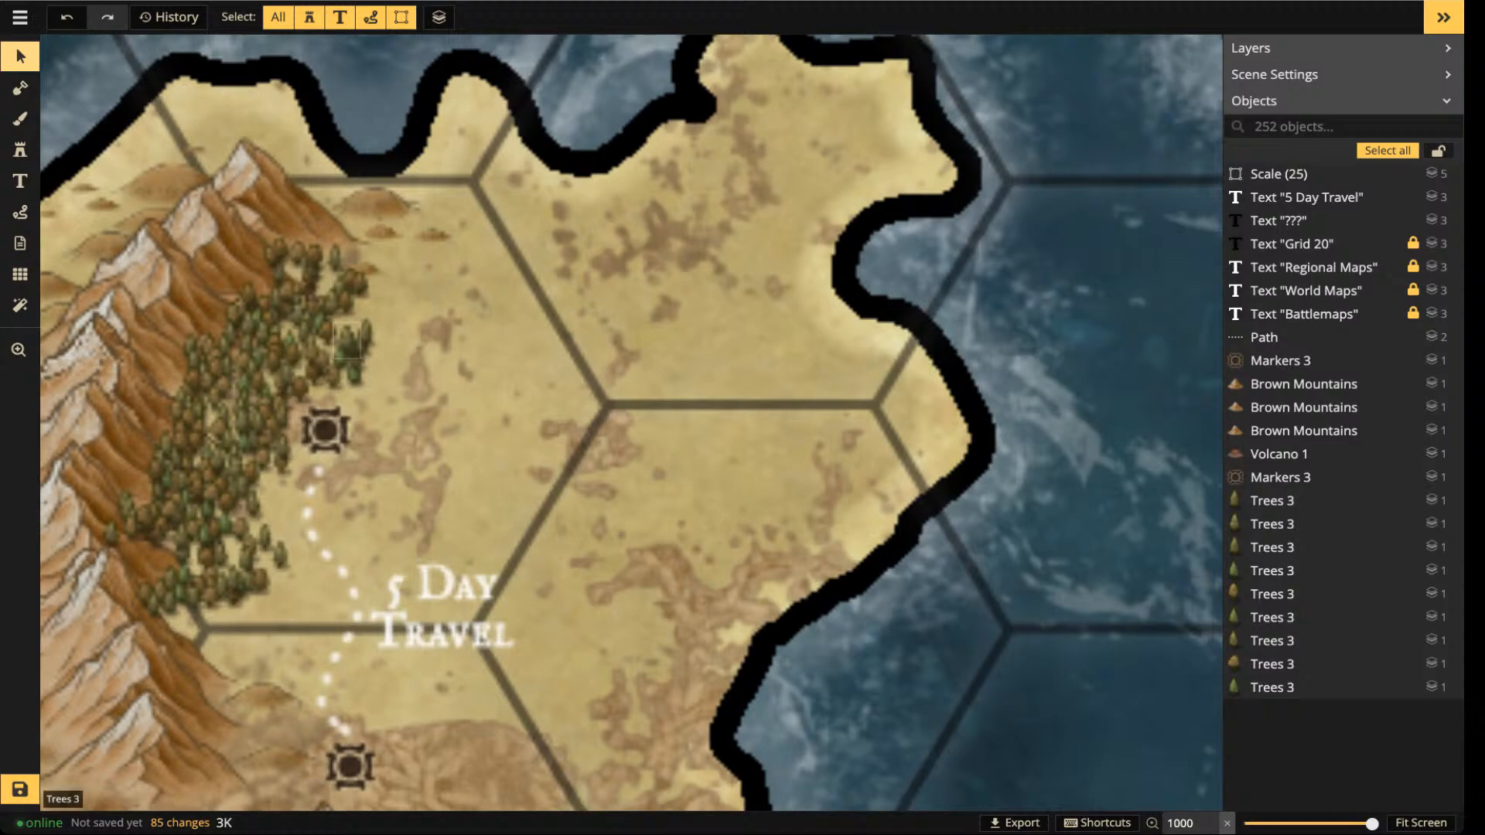
- Save the map with the labelled travel route
{"action": "scroll", "coordinate": [234, 431], "scroll_direction": "down", "scroll_amount": 1}
{"action": "scroll", "coordinate": [141, 468], "scroll_direction": "down", "scroll_amount": 5}
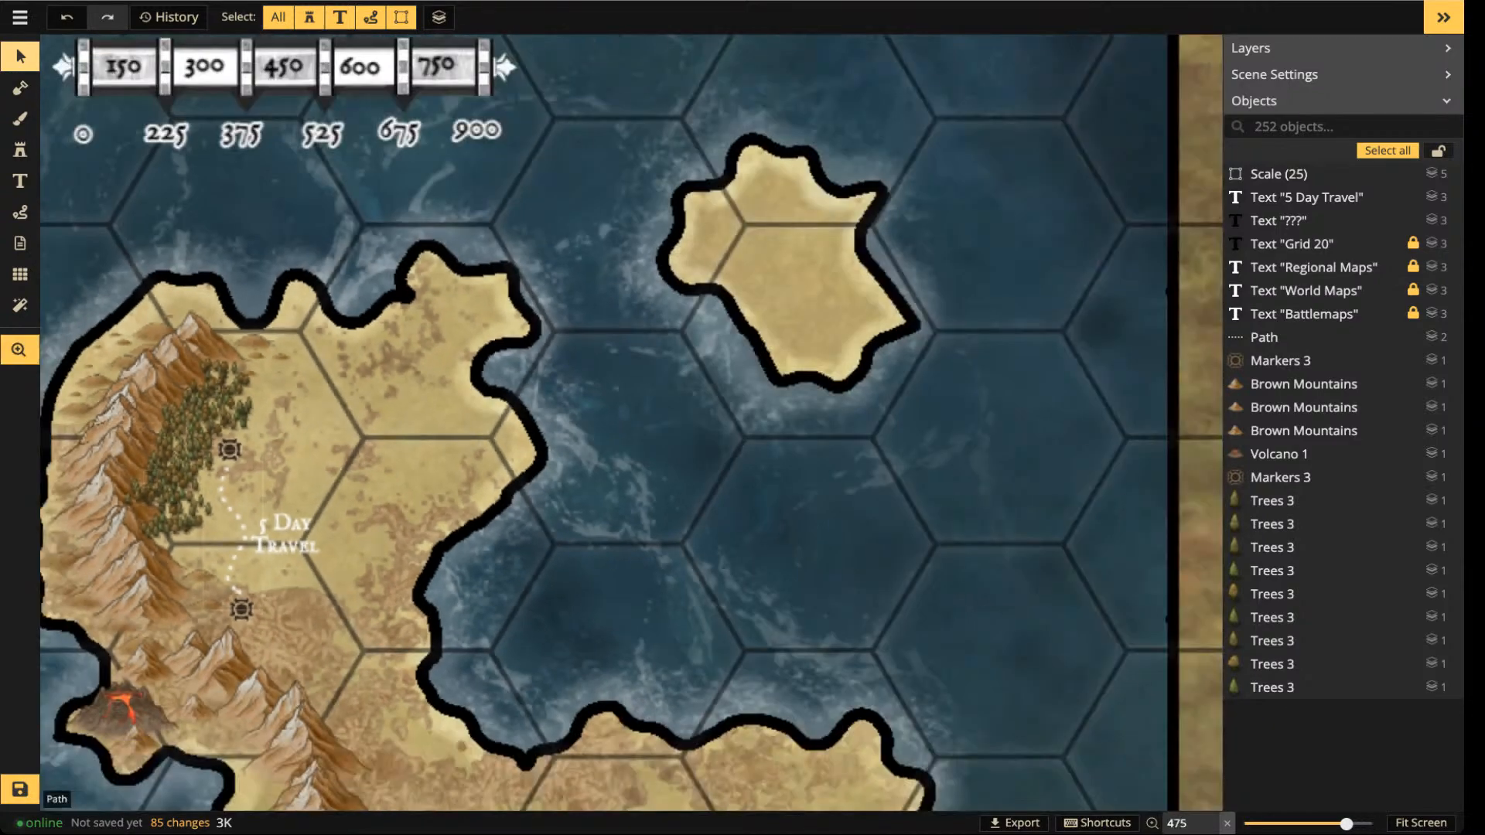
{"action": "left_click_drag", "start_coordinate": [141, 468], "coordinate": [285, 372]}
{"action": "key", "text": "ctrl+s"}
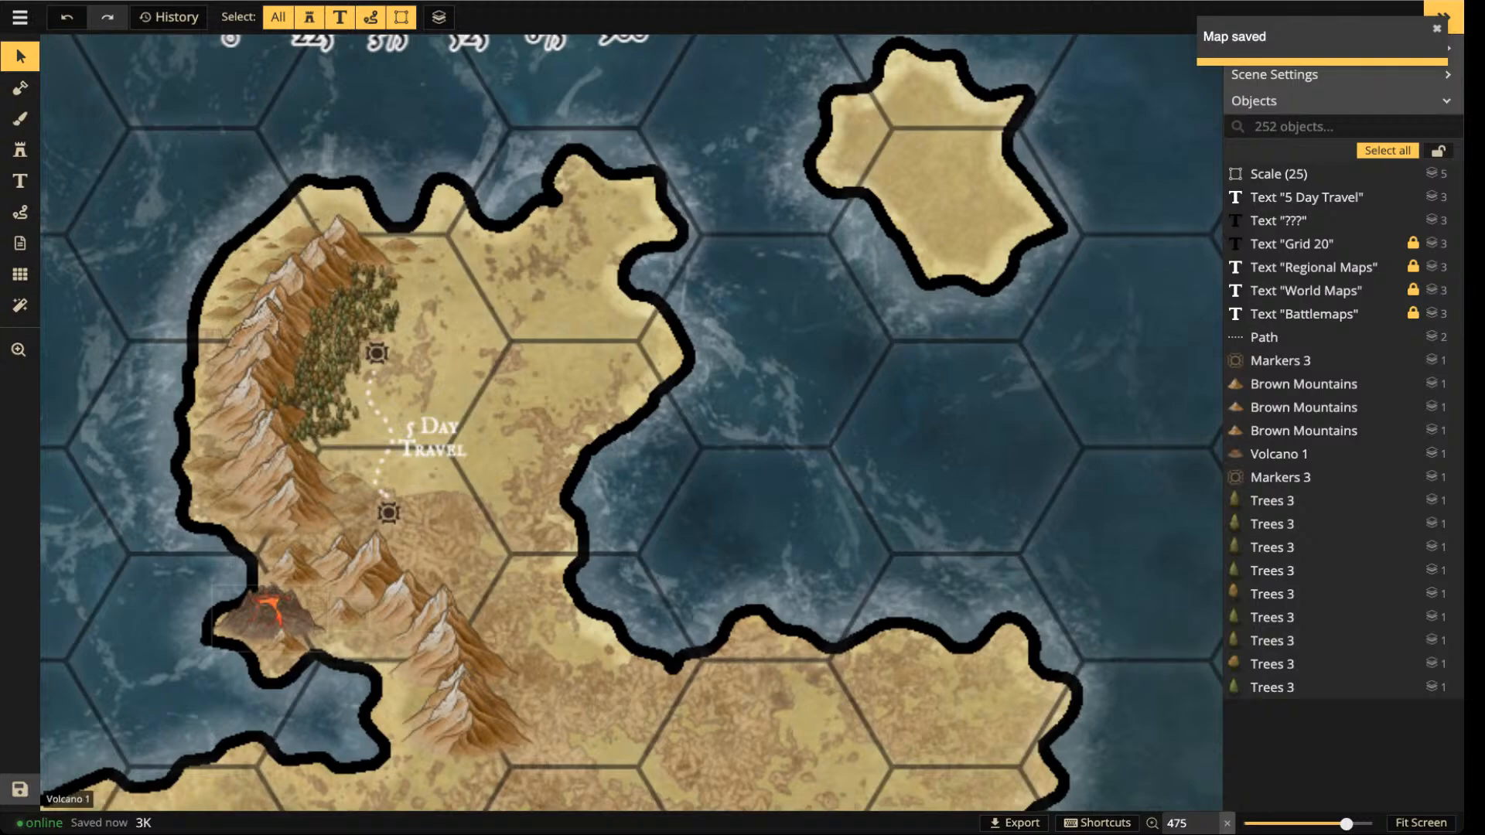
- Examine the Regional Maps section and compare it with the World Maps and Battlemaps sections beside it
{"action": "scroll", "coordinate": [322, 597], "scroll_direction": "down", "scroll_amount": 5}
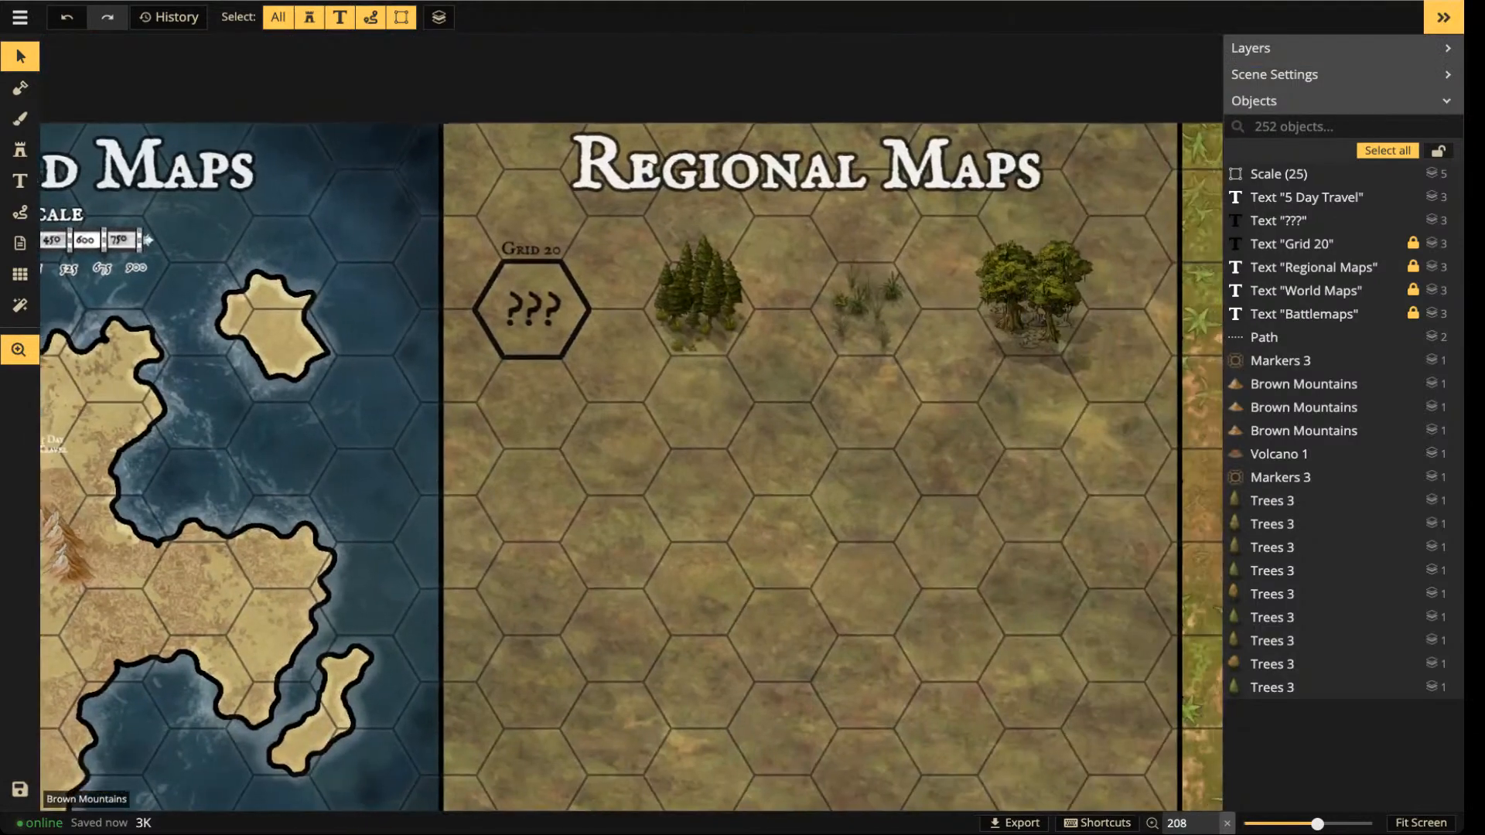
{"action": "scroll", "coordinate": [526, 424], "scroll_direction": "down", "scroll_amount": 2}
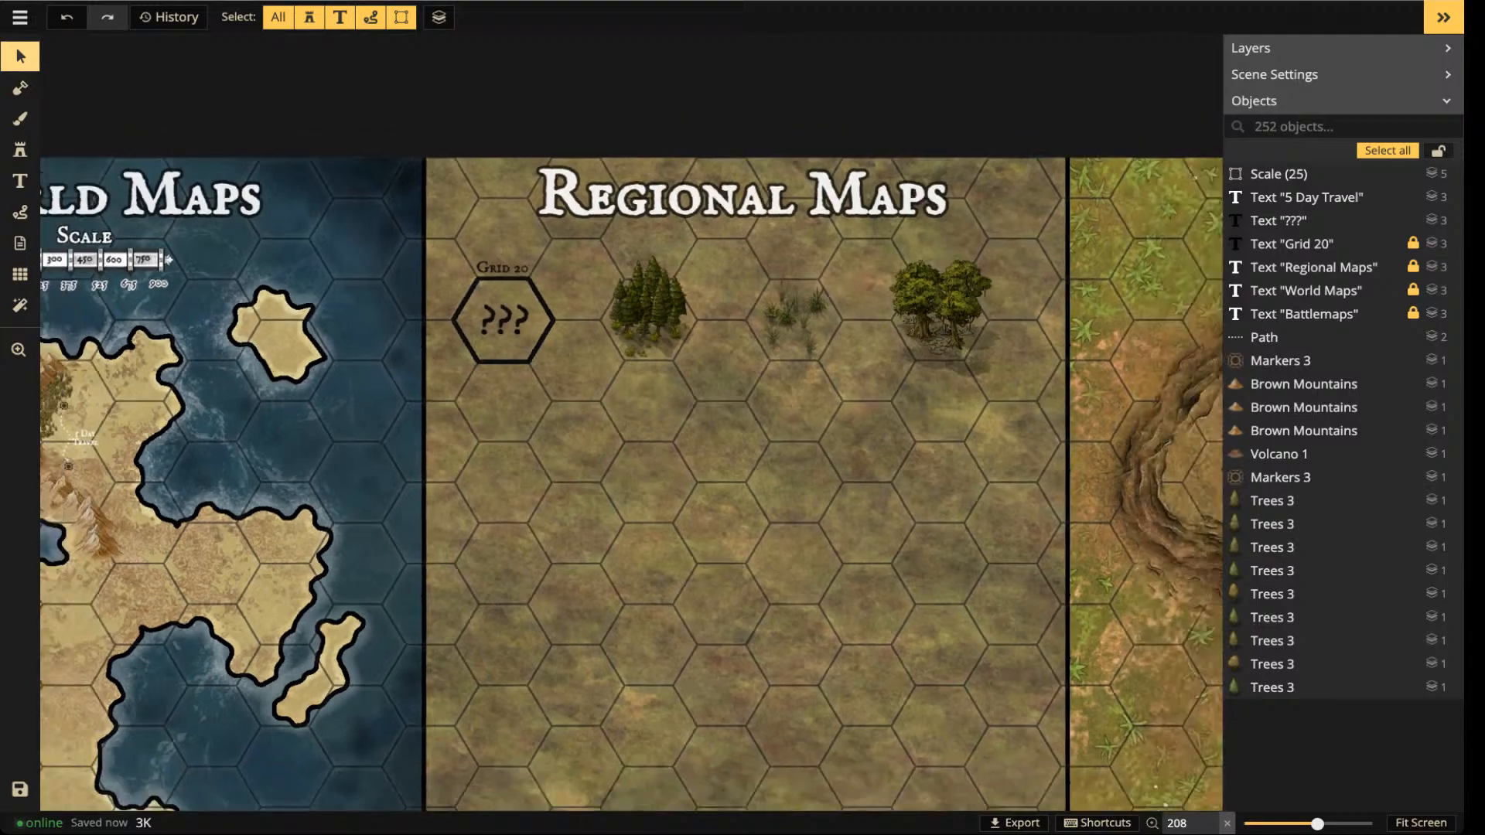
{"action": "key", "text": "space"}
{"action": "left_click_drag", "start_coordinate": [526, 423], "coordinate": [428, 298]}
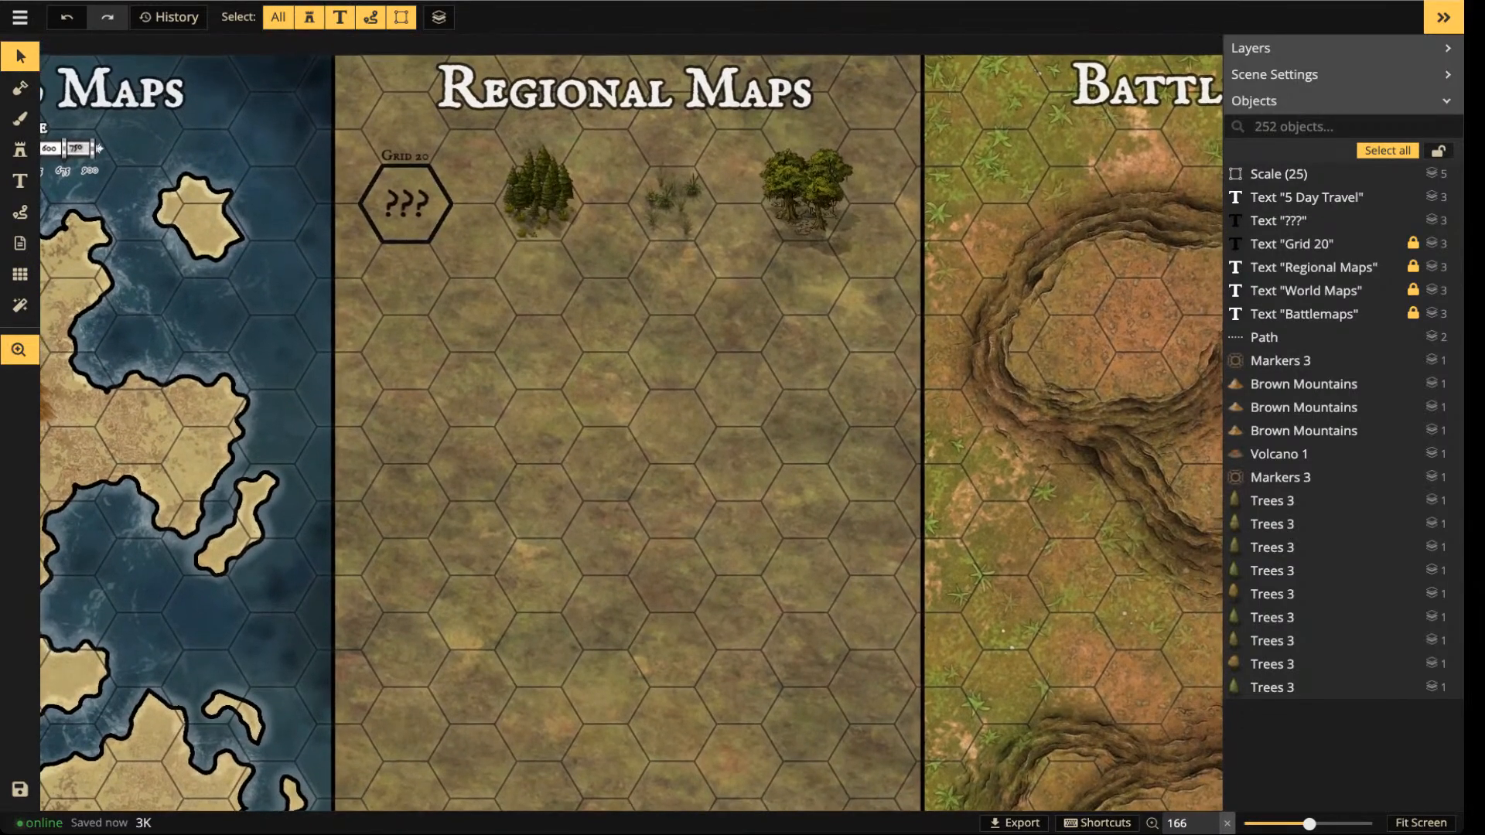
{"action": "scroll", "coordinate": [479, 309], "scroll_direction": "down", "scroll_amount": 2}
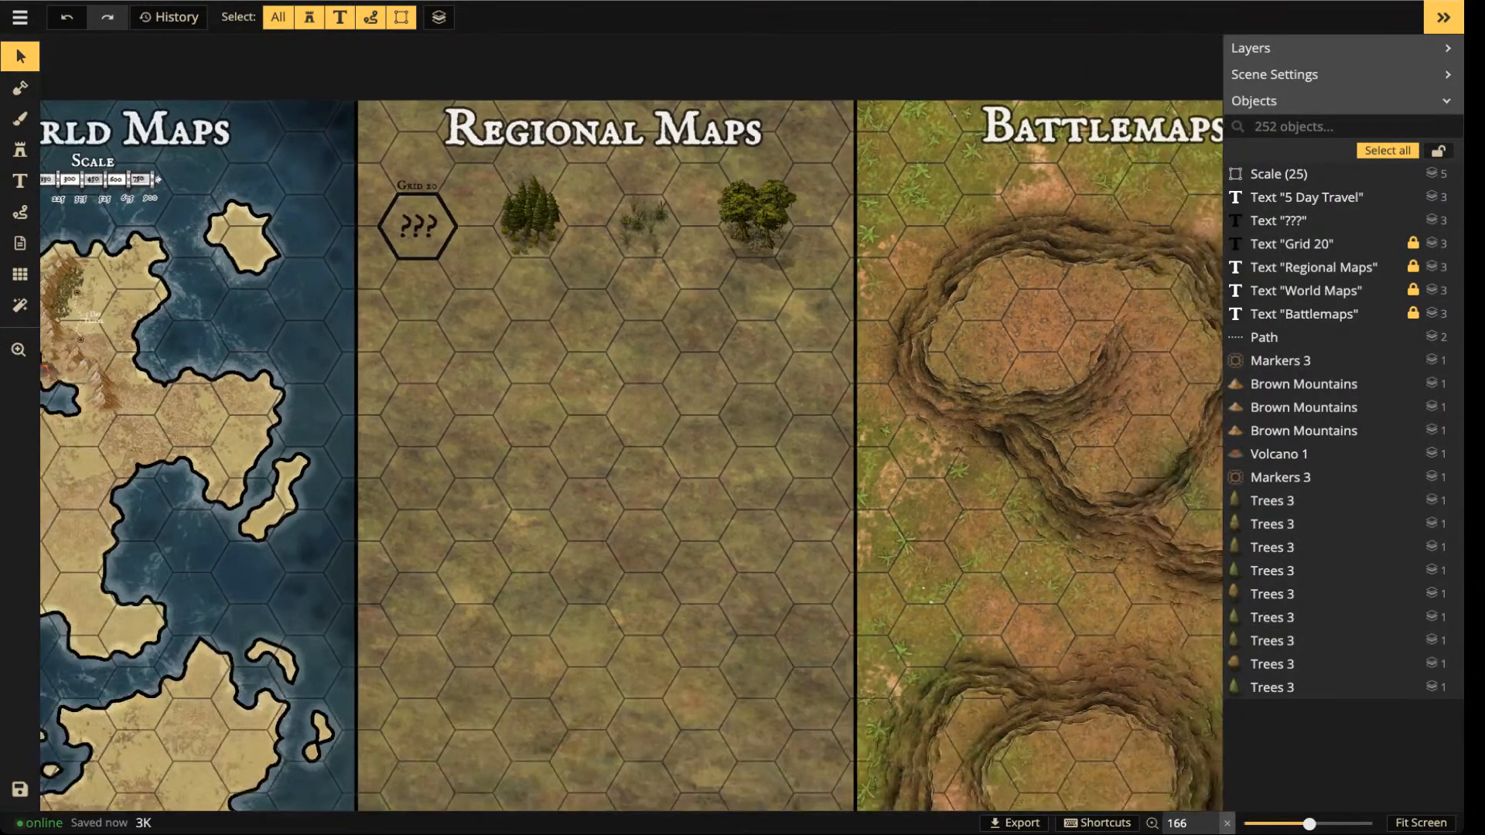
{"action": "key", "text": "space"}
{"action": "left_click_drag", "start_coordinate": [480, 310], "coordinate": [495, 253]}
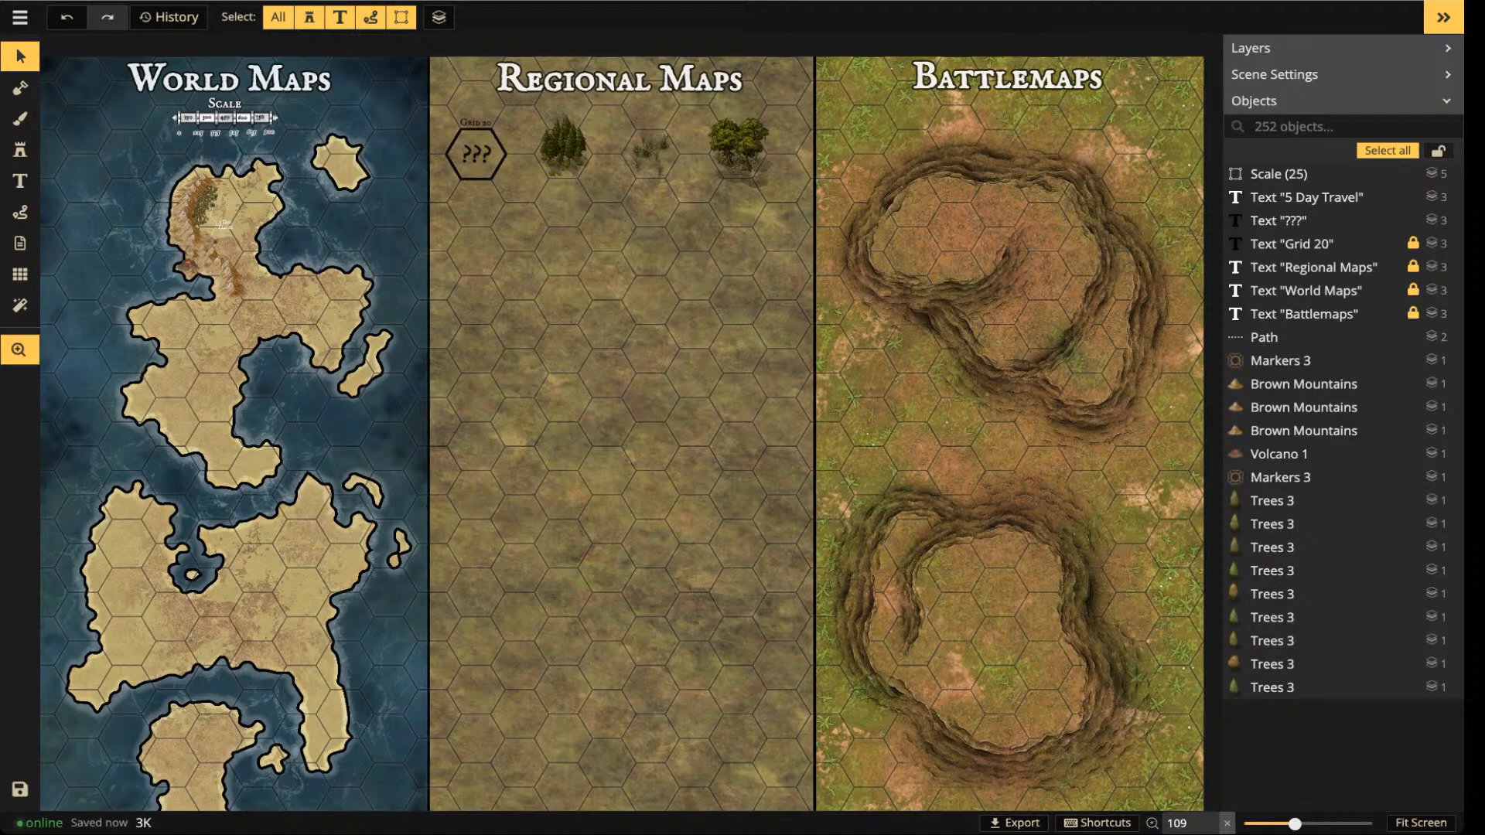
{"action": "left_click_drag", "start_coordinate": [622, 433], "coordinate": [601, 498]}
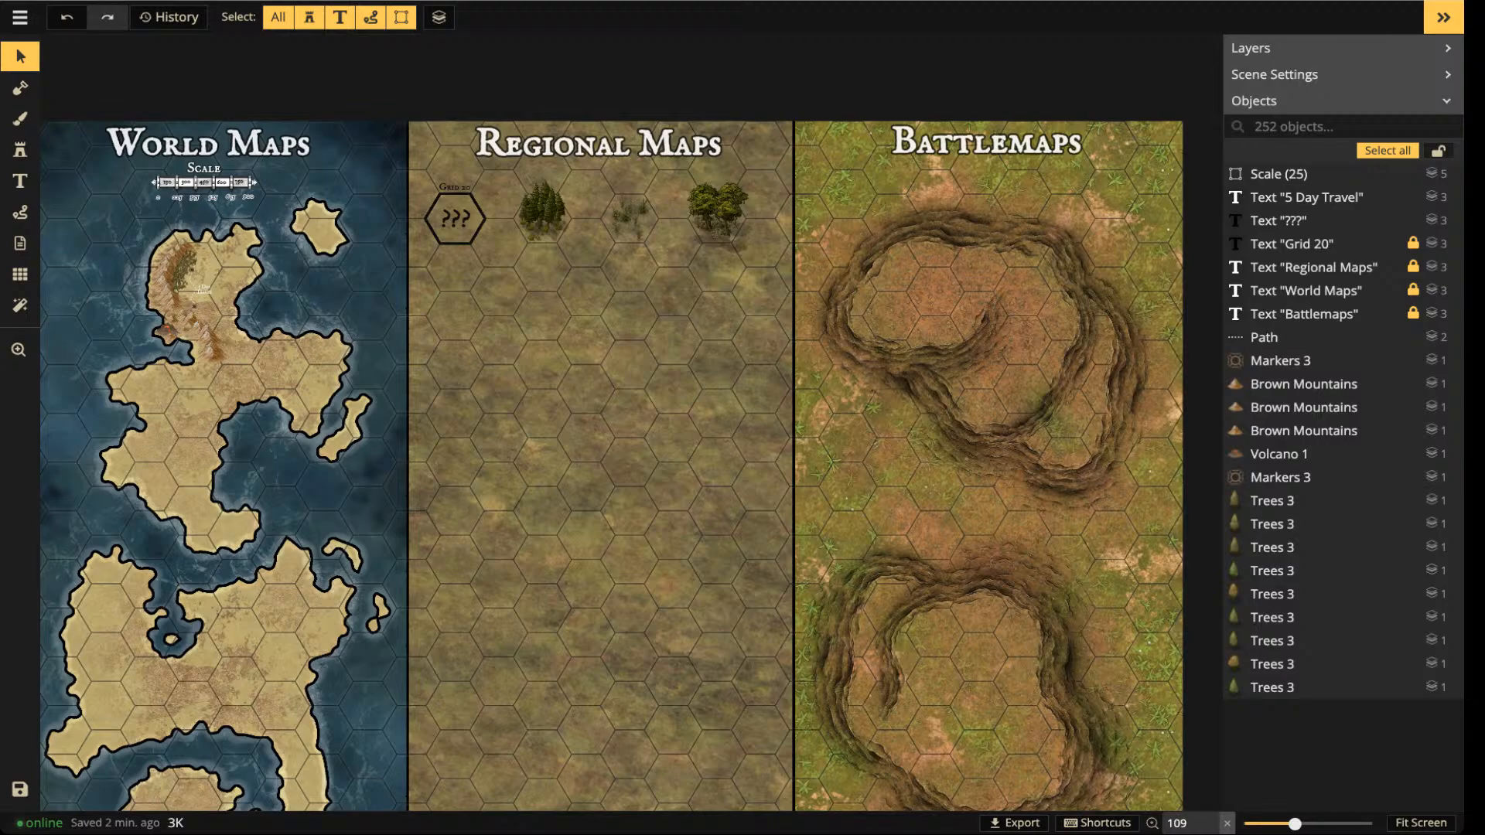
- Change the grid to square cells and set its columns to 30
{"action": "scroll", "coordinate": [524, 295], "scroll_direction": "up", "scroll_amount": 5}
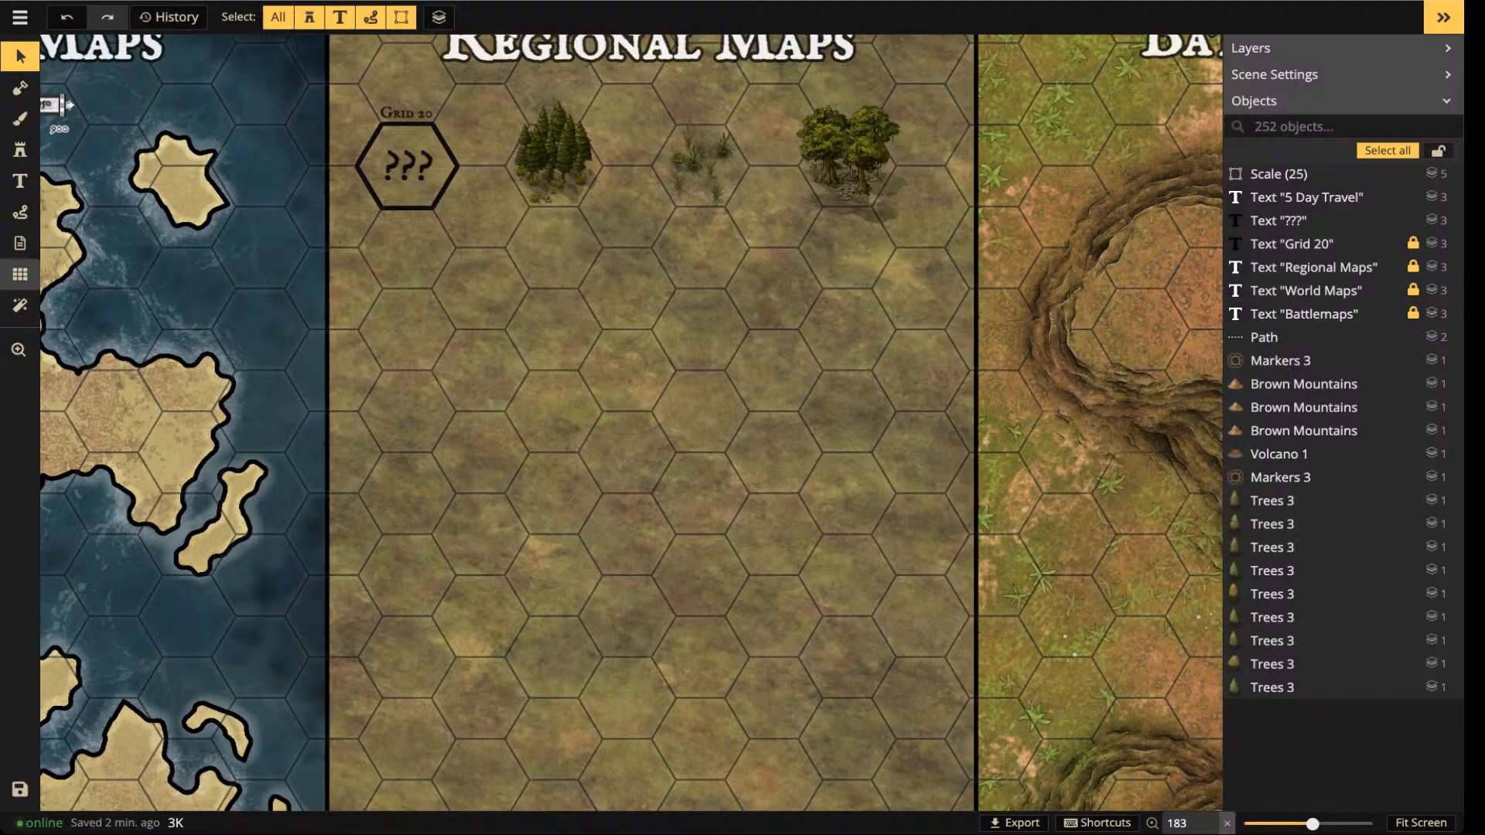
{"action": "left_click", "coordinate": [20, 275]}
{"action": "left_click", "coordinate": [186, 120]}
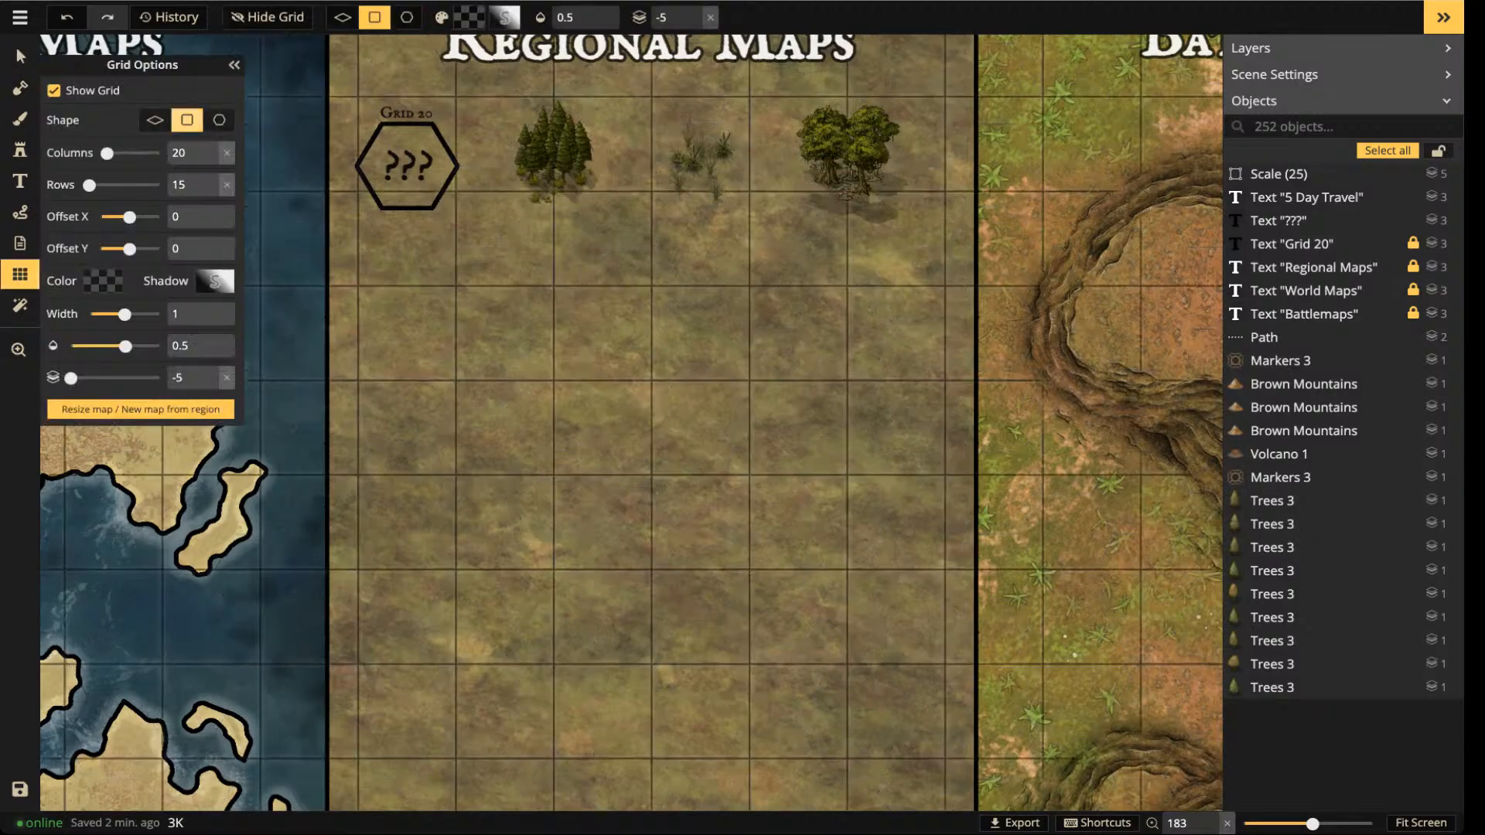
{"action": "left_click", "coordinate": [194, 153]}
{"action": "type", "text": "30"}
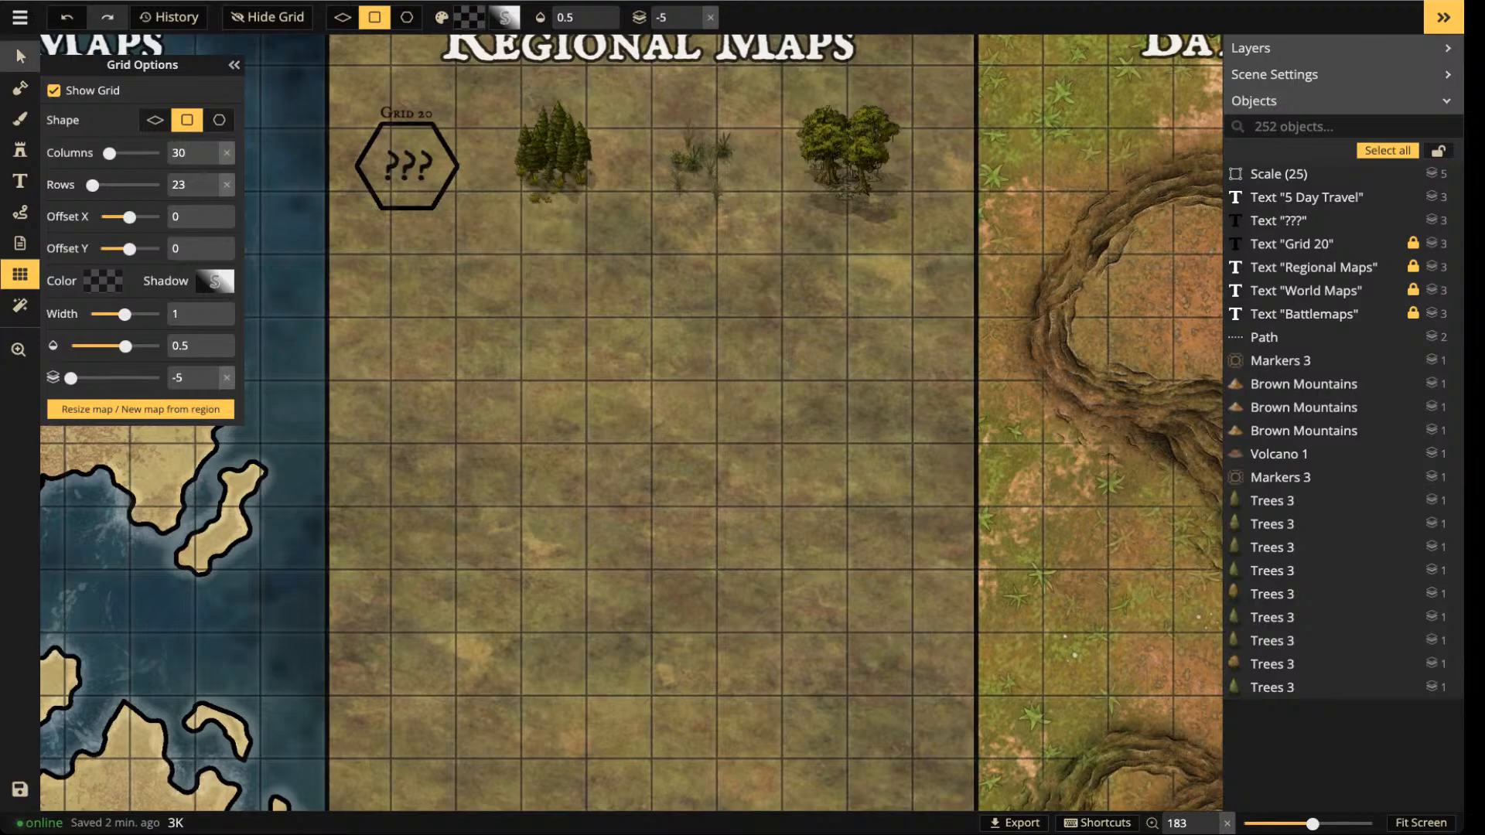
- Change the grid to hexagonal cells and set its columns to 20
{"action": "left_click", "coordinate": [20, 55]}
{"action": "left_click", "coordinate": [408, 164]}
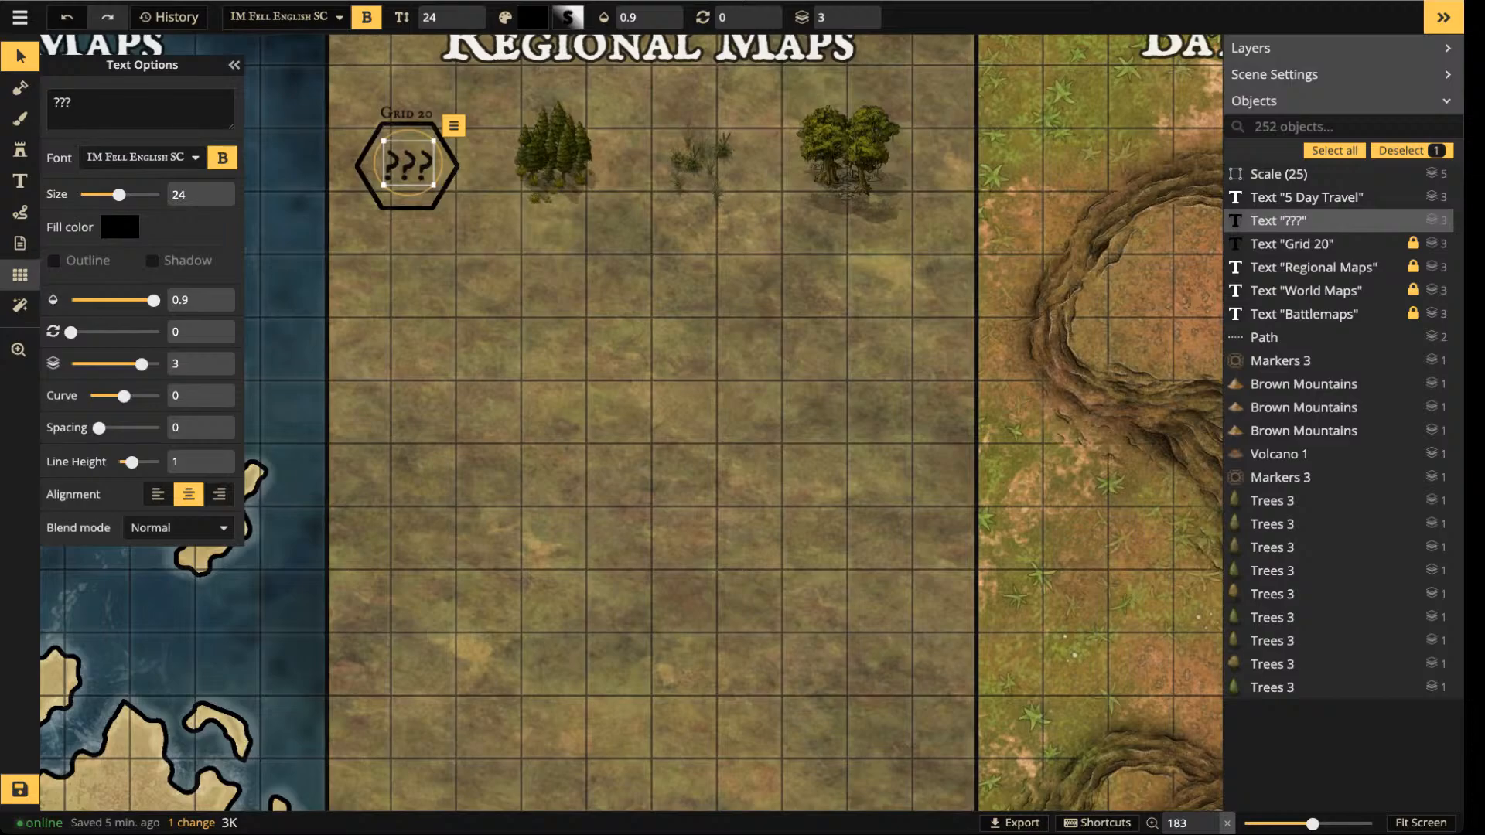
{"action": "left_click", "coordinate": [20, 273]}
{"action": "left_click", "coordinate": [219, 120]}
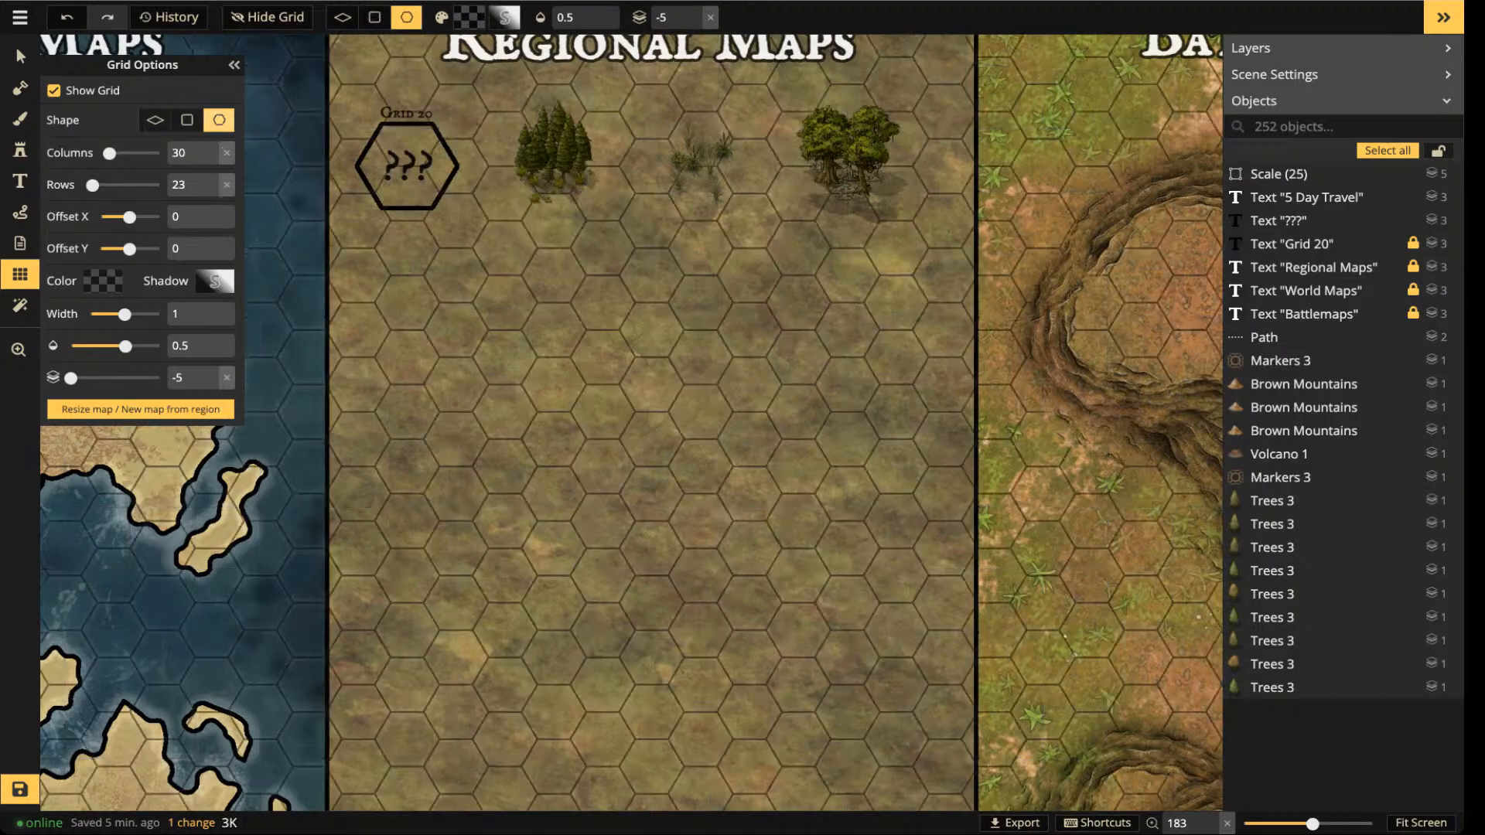
{"action": "left_click", "coordinate": [191, 152]}
{"action": "type", "text": "20"}
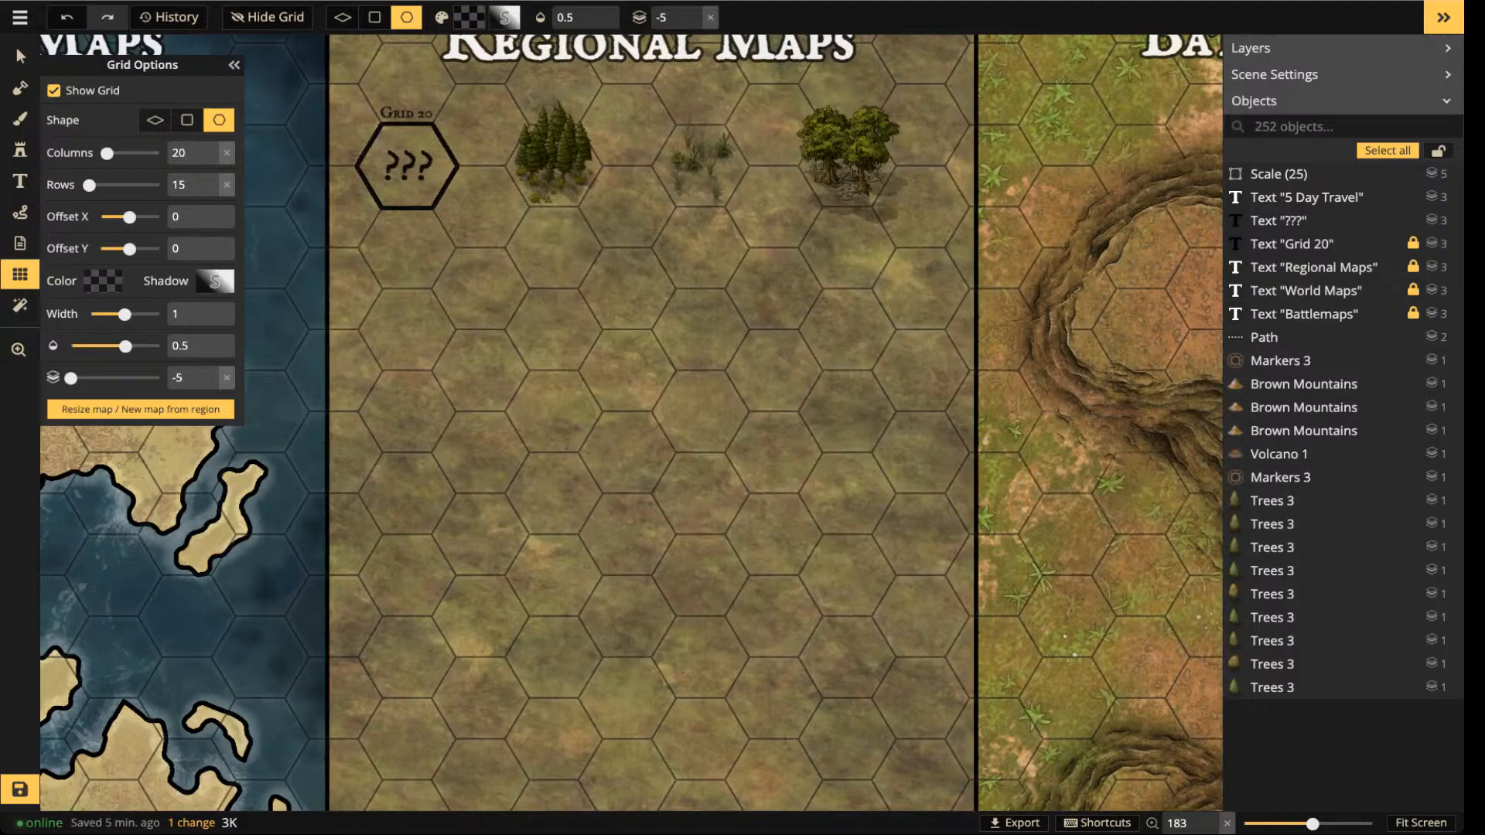
{"action": "key", "text": "Escape"}
- Replace the "???" text inside the Grid 20 hexagon with "6m" and centre it in the hexagon
{"action": "scroll", "coordinate": [390, 155], "scroll_direction": "up", "scroll_amount": 1}
{"action": "scroll", "coordinate": [410, 165], "scroll_direction": "up", "scroll_amount": 1}
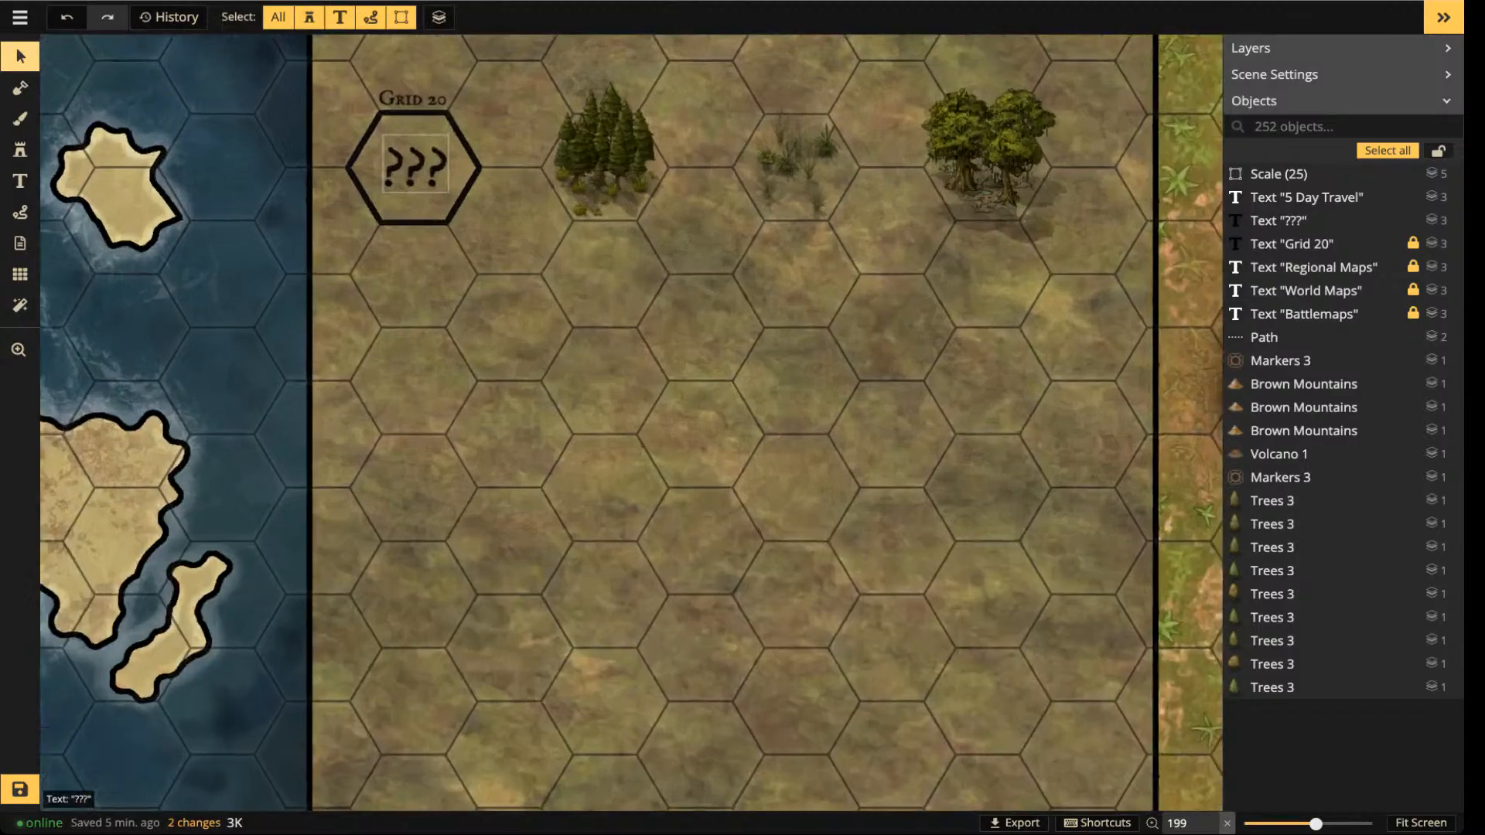
{"action": "left_click", "coordinate": [410, 165]}
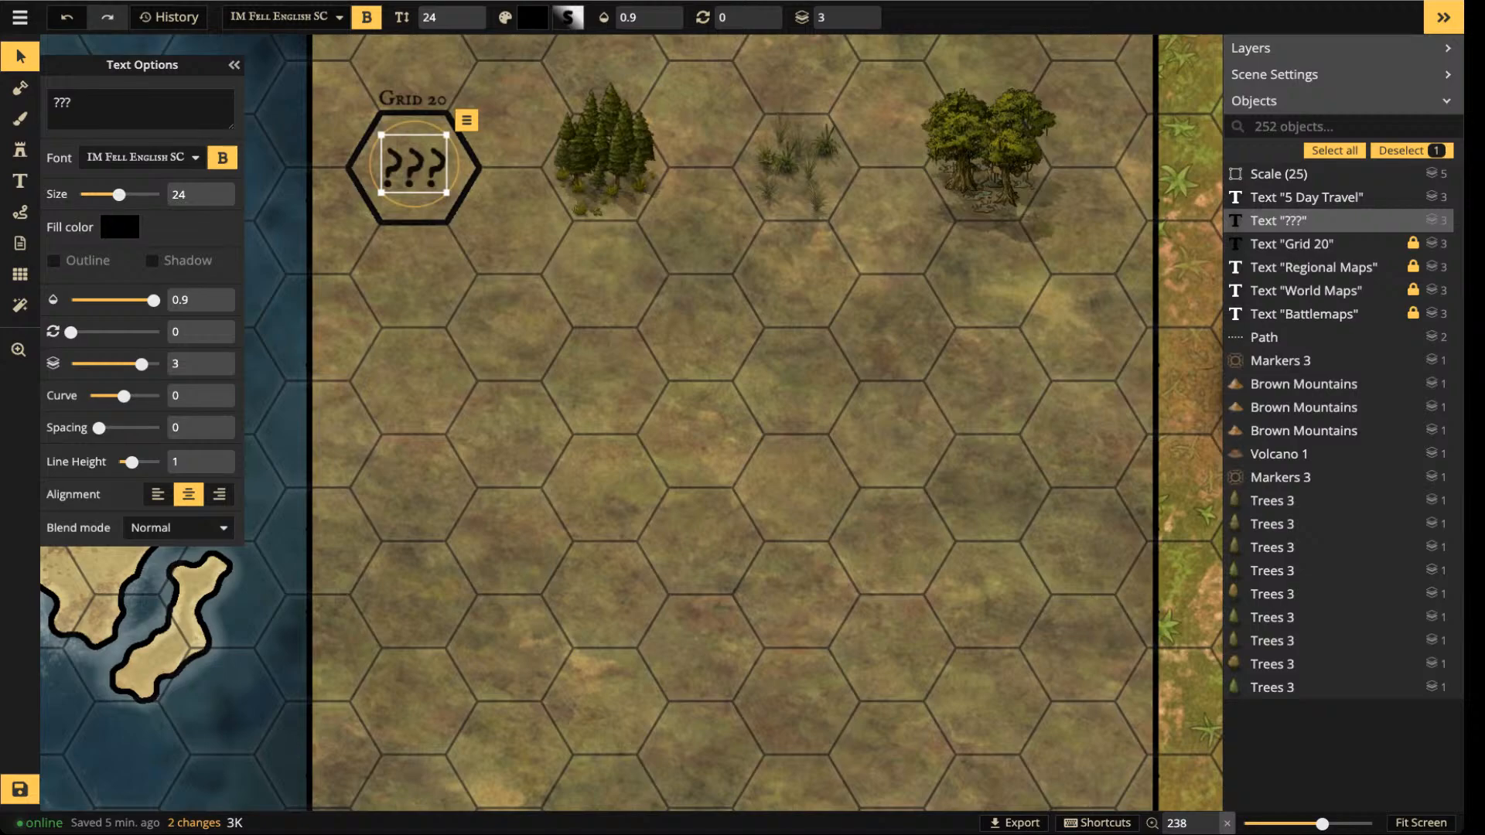
{"action": "key", "text": "m"}
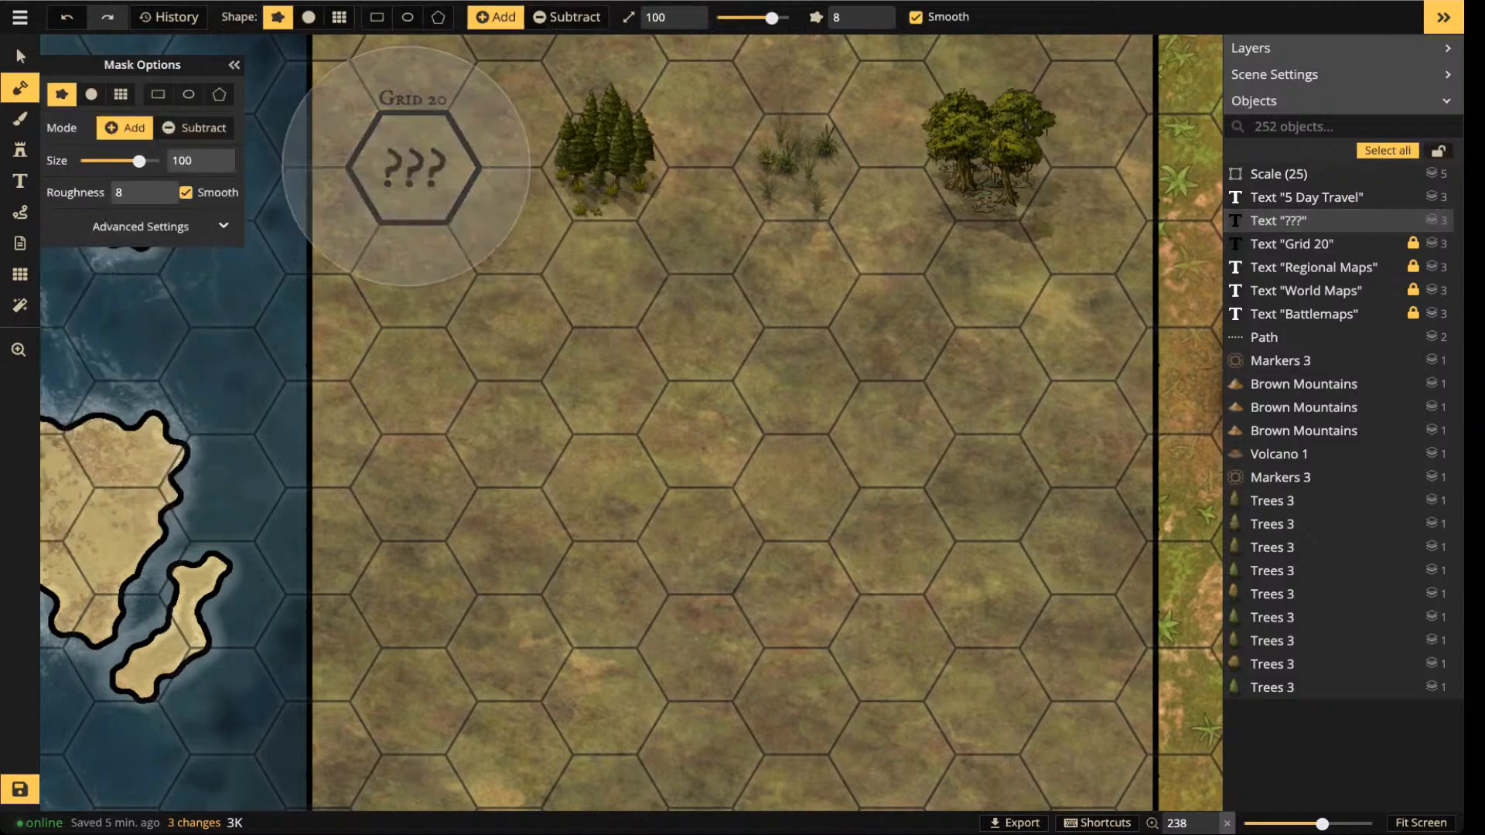
{"action": "key", "text": "Escape"}
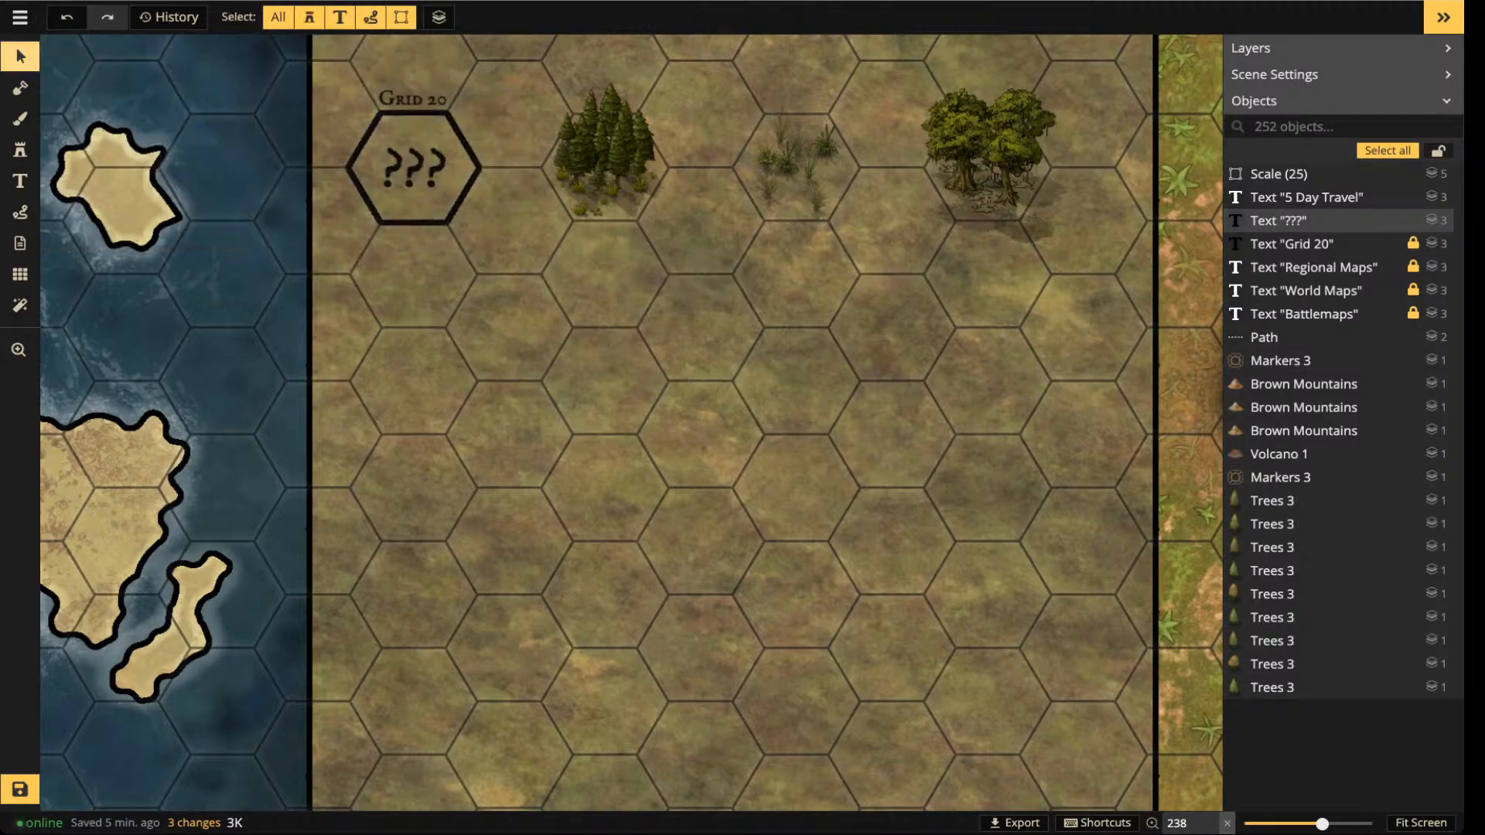
{"action": "left_click", "coordinate": [413, 164]}
{"action": "left_click_drag", "start_coordinate": [84, 102], "coordinate": [23, 92]}
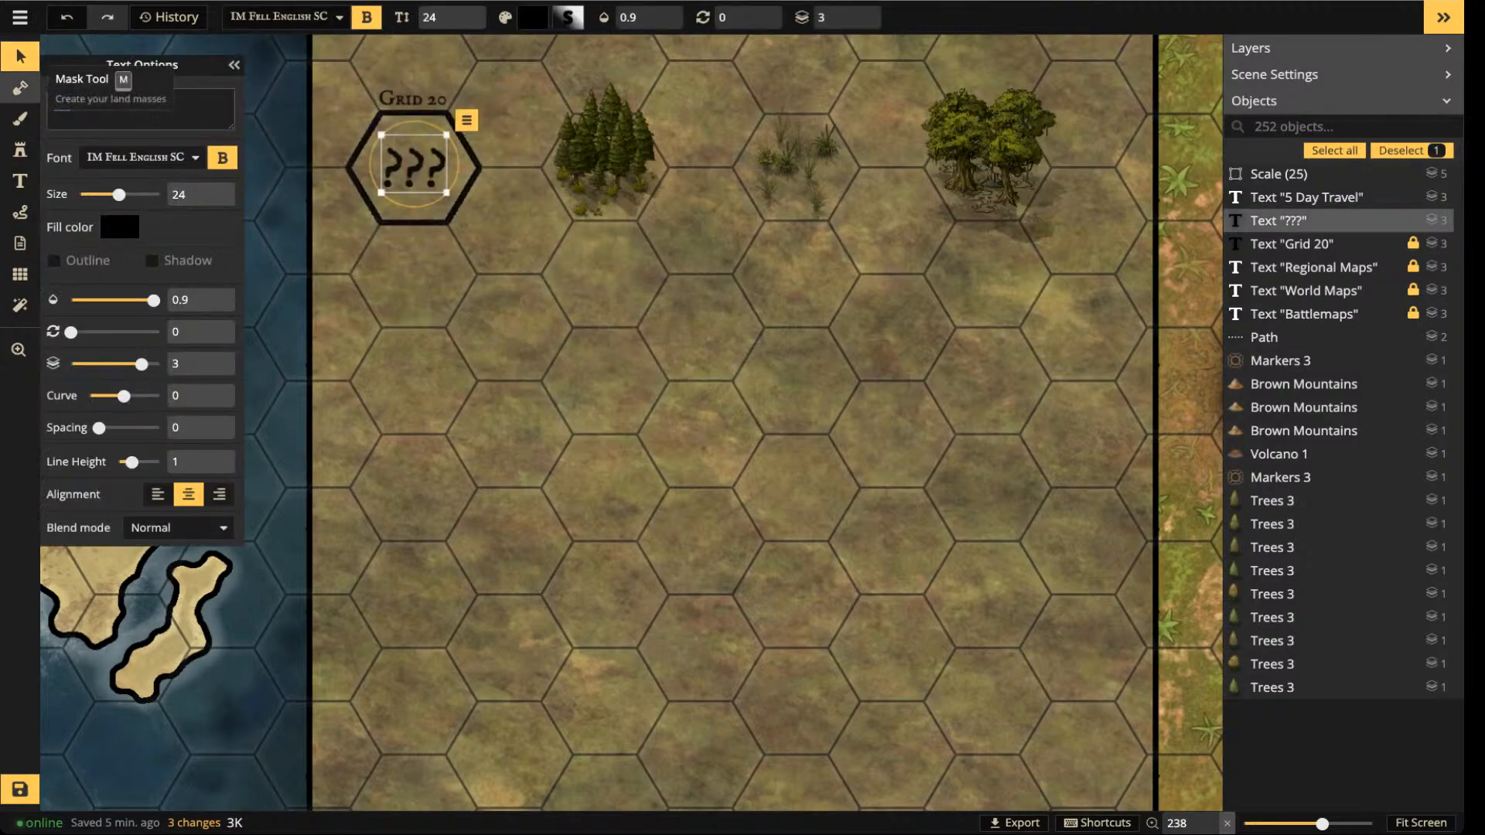
{"action": "type", "text": "6M"}
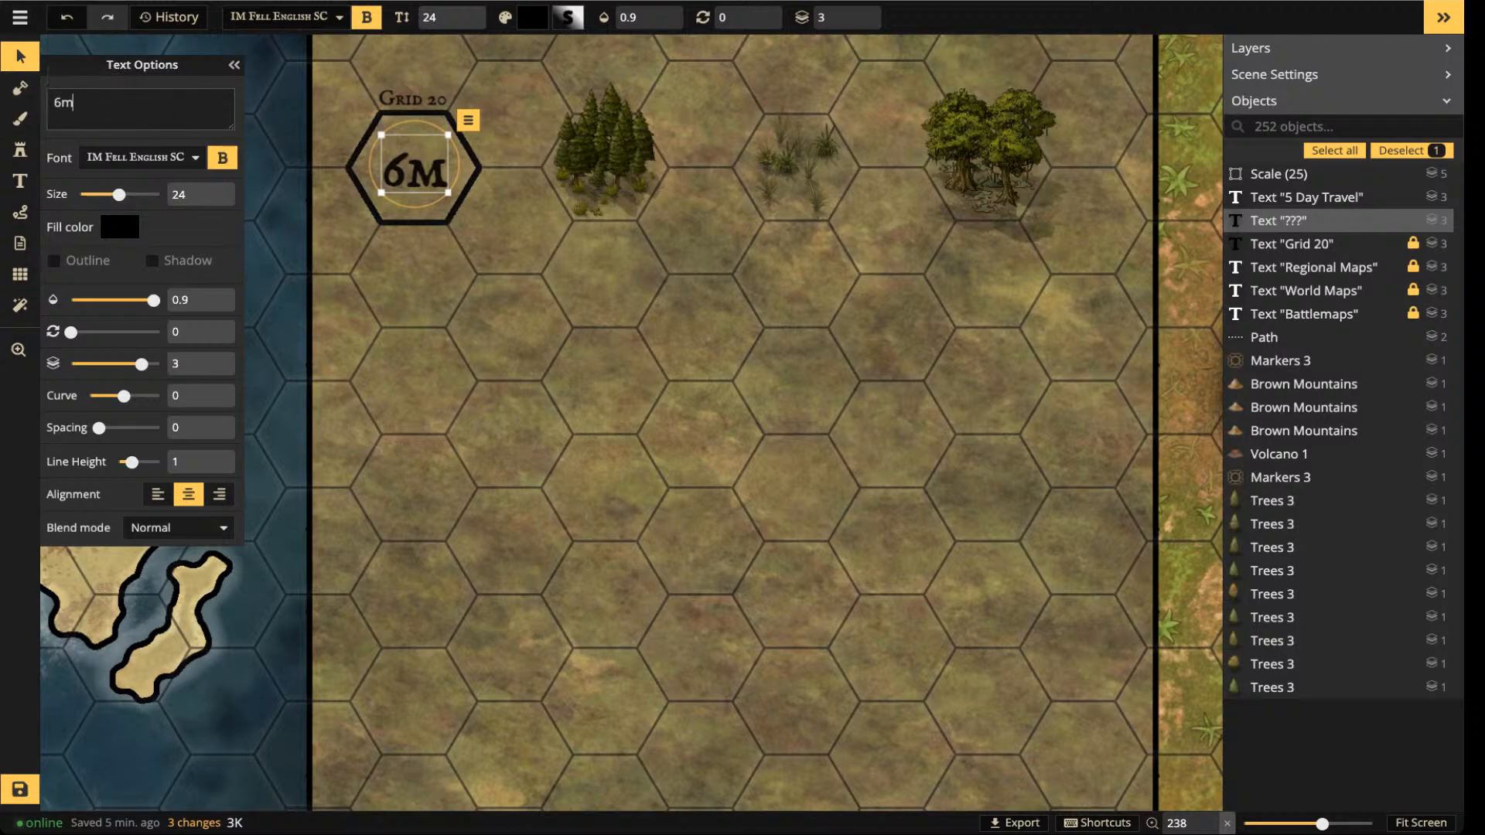
{"action": "left_click", "coordinate": [16, 48]}
{"action": "left_click_drag", "start_coordinate": [416, 171], "coordinate": [412, 166]}
- Move the pine forest and grassland groups down into hex cells and place the swamp group in the cell above the grassland
{"action": "left_click_drag", "start_coordinate": [607, 155], "coordinate": [605, 263]}
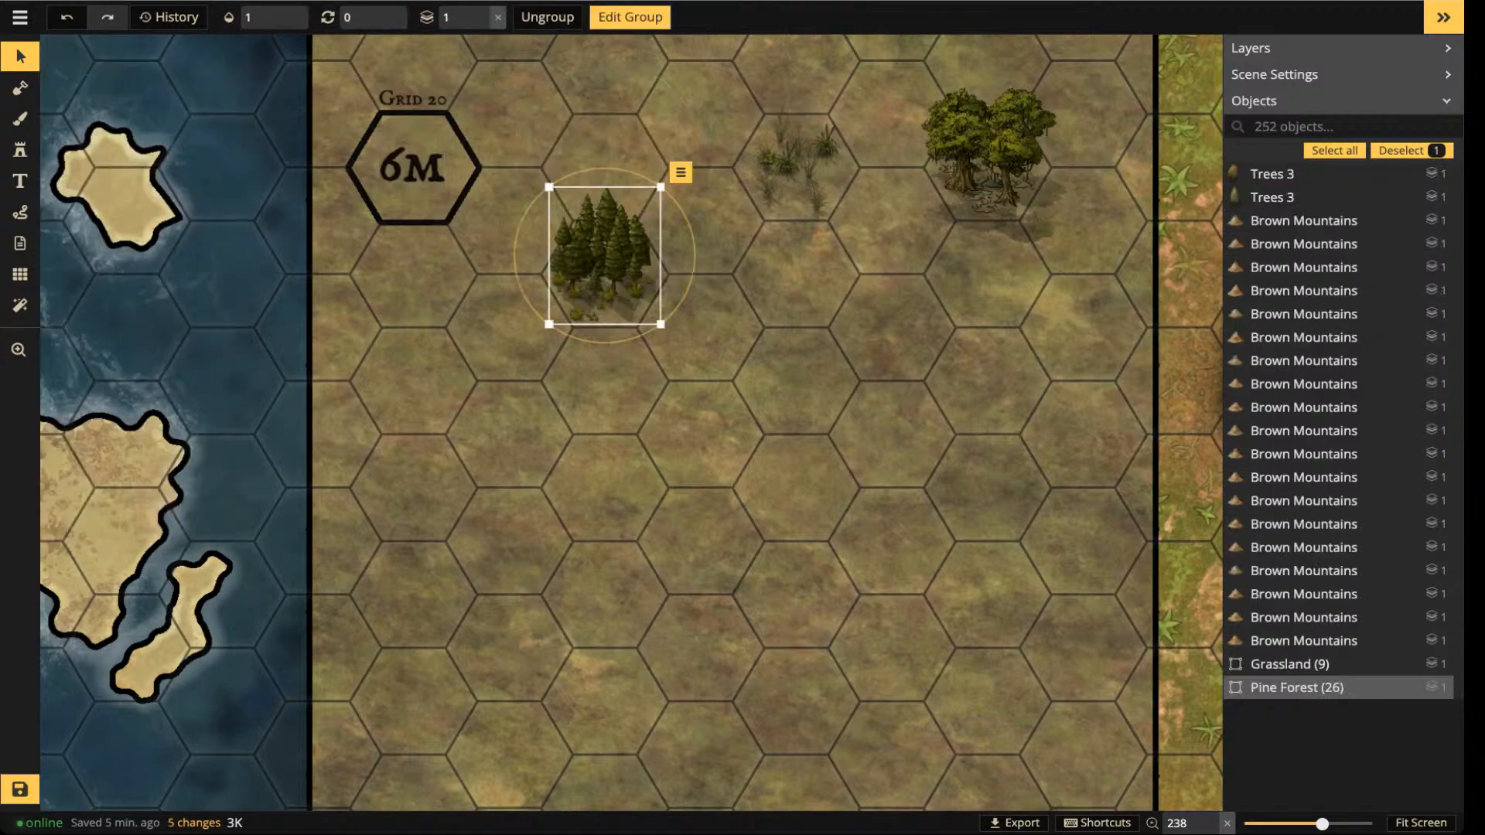
{"action": "left_click_drag", "start_coordinate": [797, 163], "coordinate": [797, 246]}
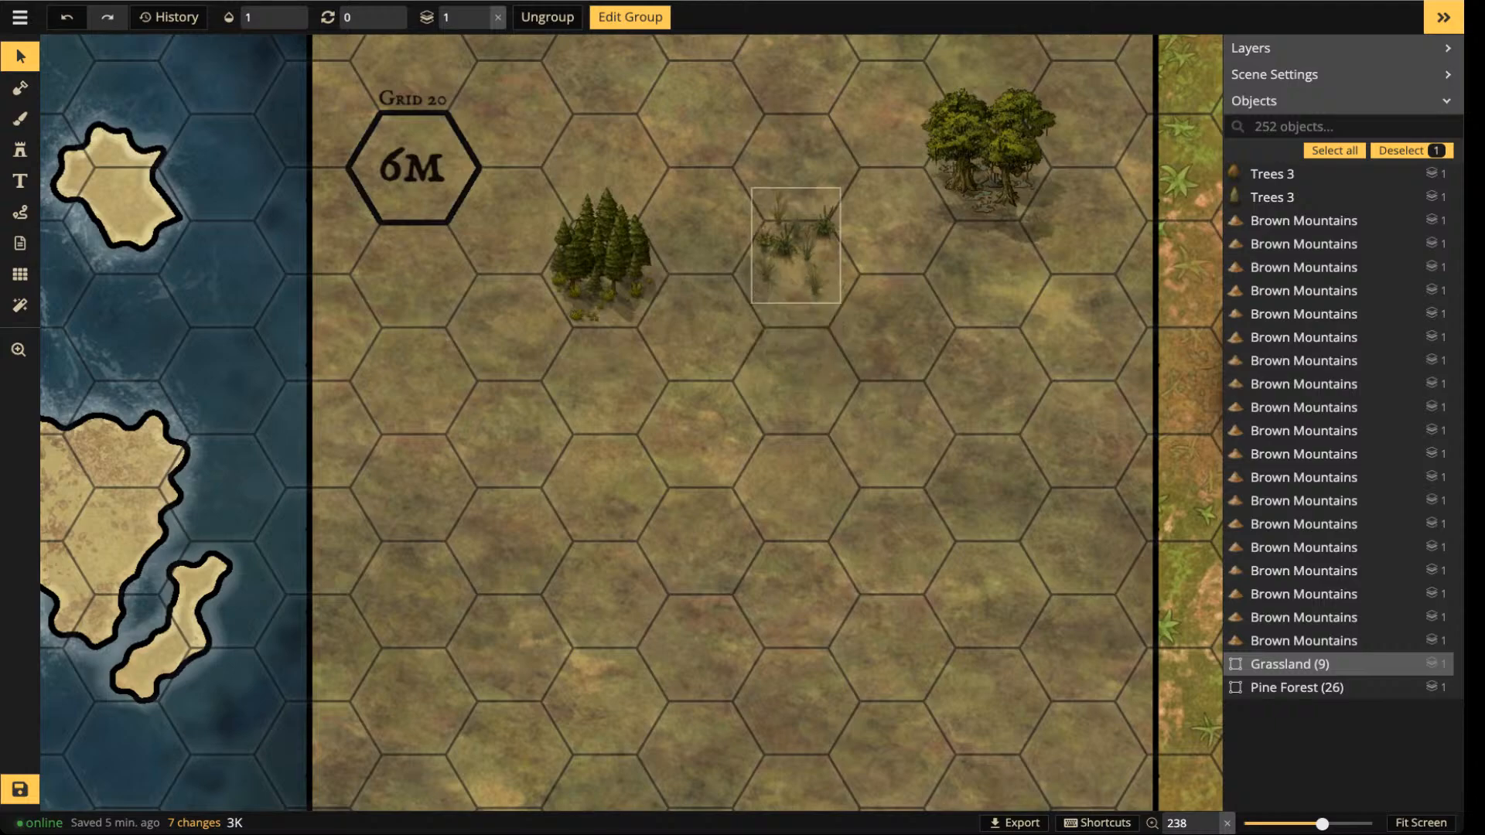
{"action": "left_click_drag", "start_coordinate": [990, 147], "coordinate": [802, 154]}
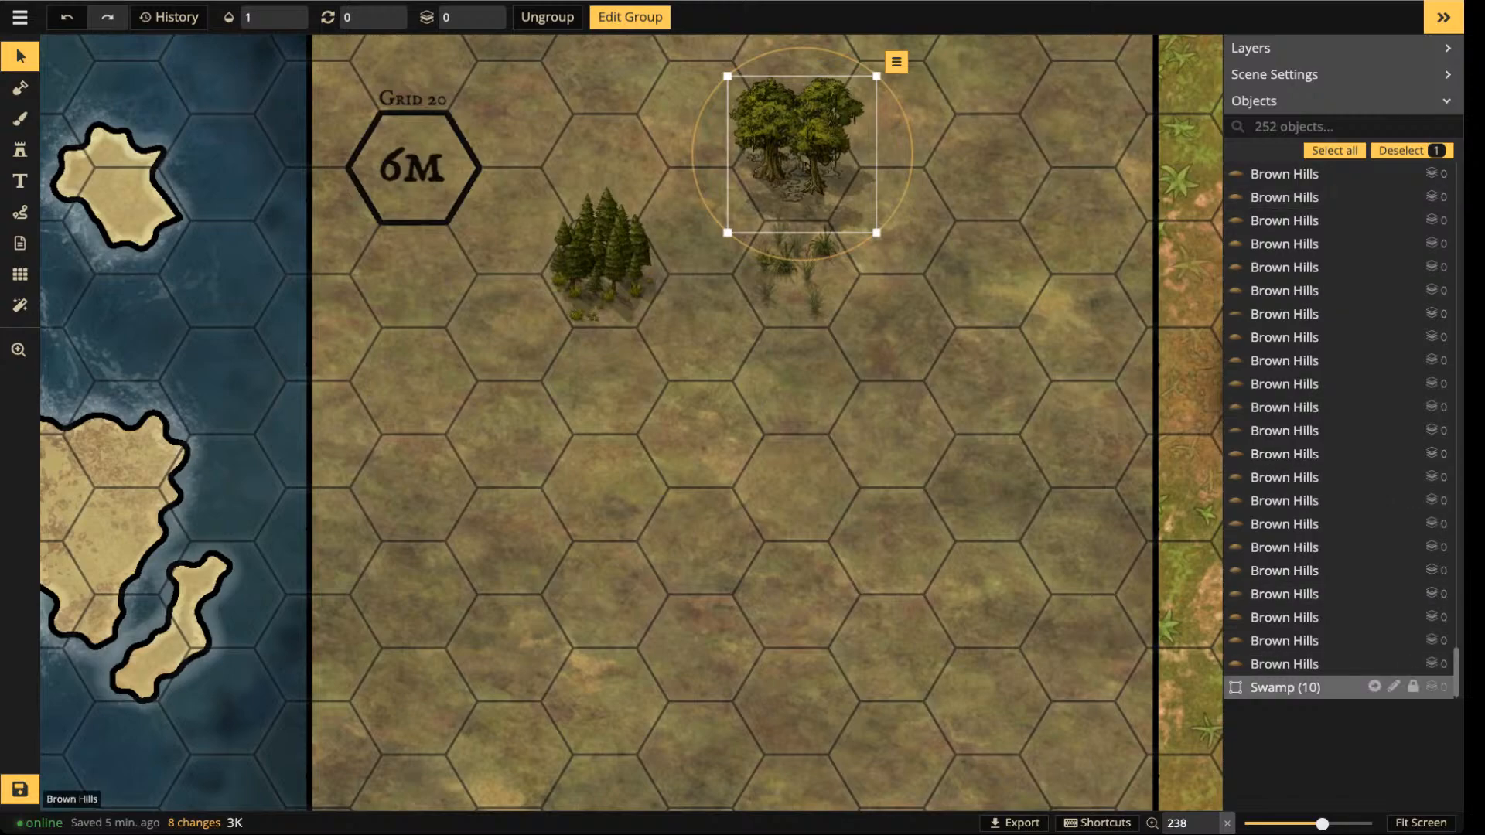
{"action": "key", "text": "Escape"}
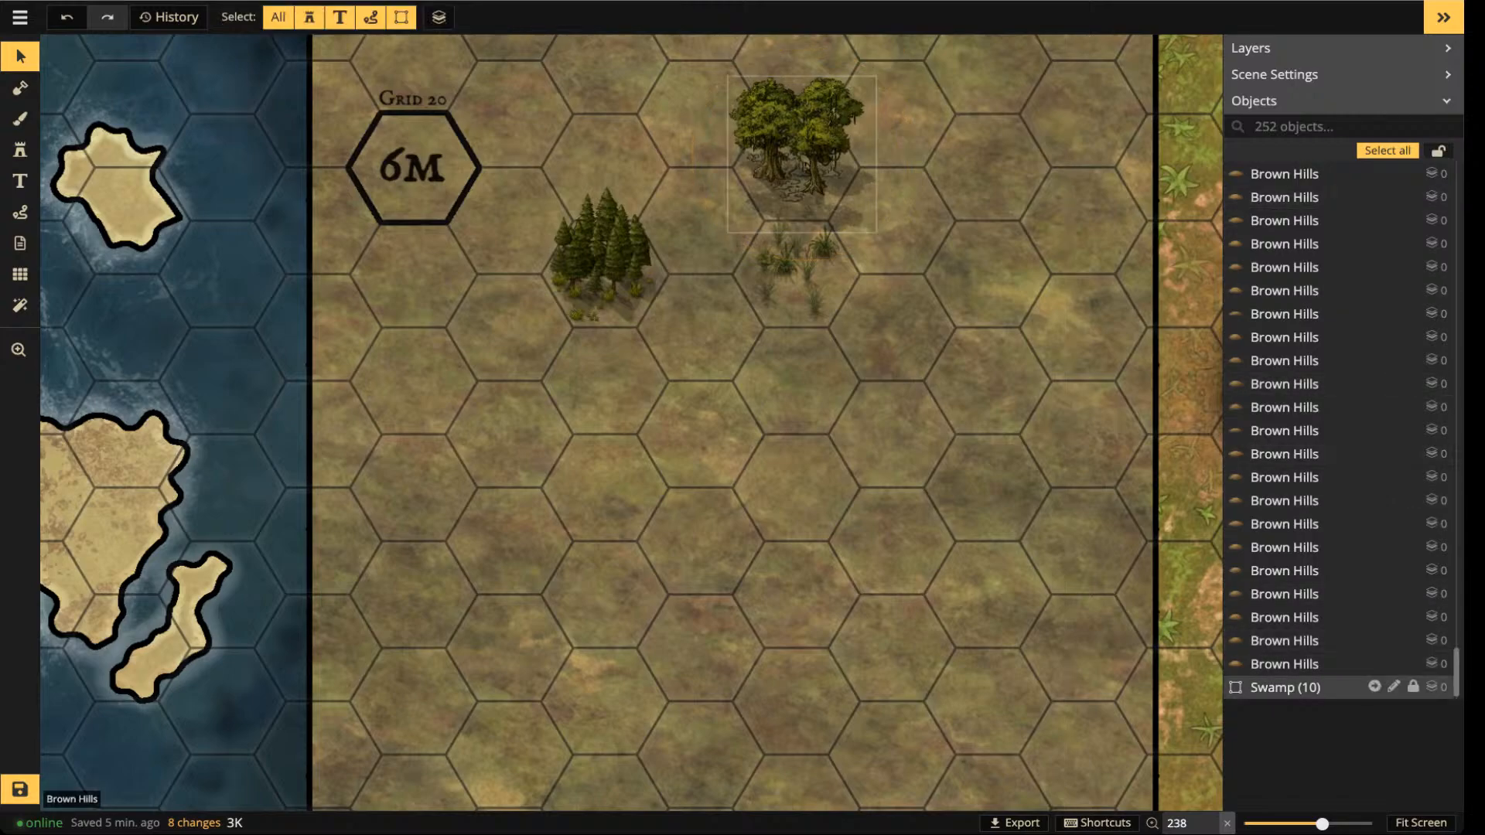
- Inspect the grassland, pine forest and swamp groups in turn, viewing the individual stamps inside the swamp group
{"action": "left_click", "coordinate": [796, 265]}
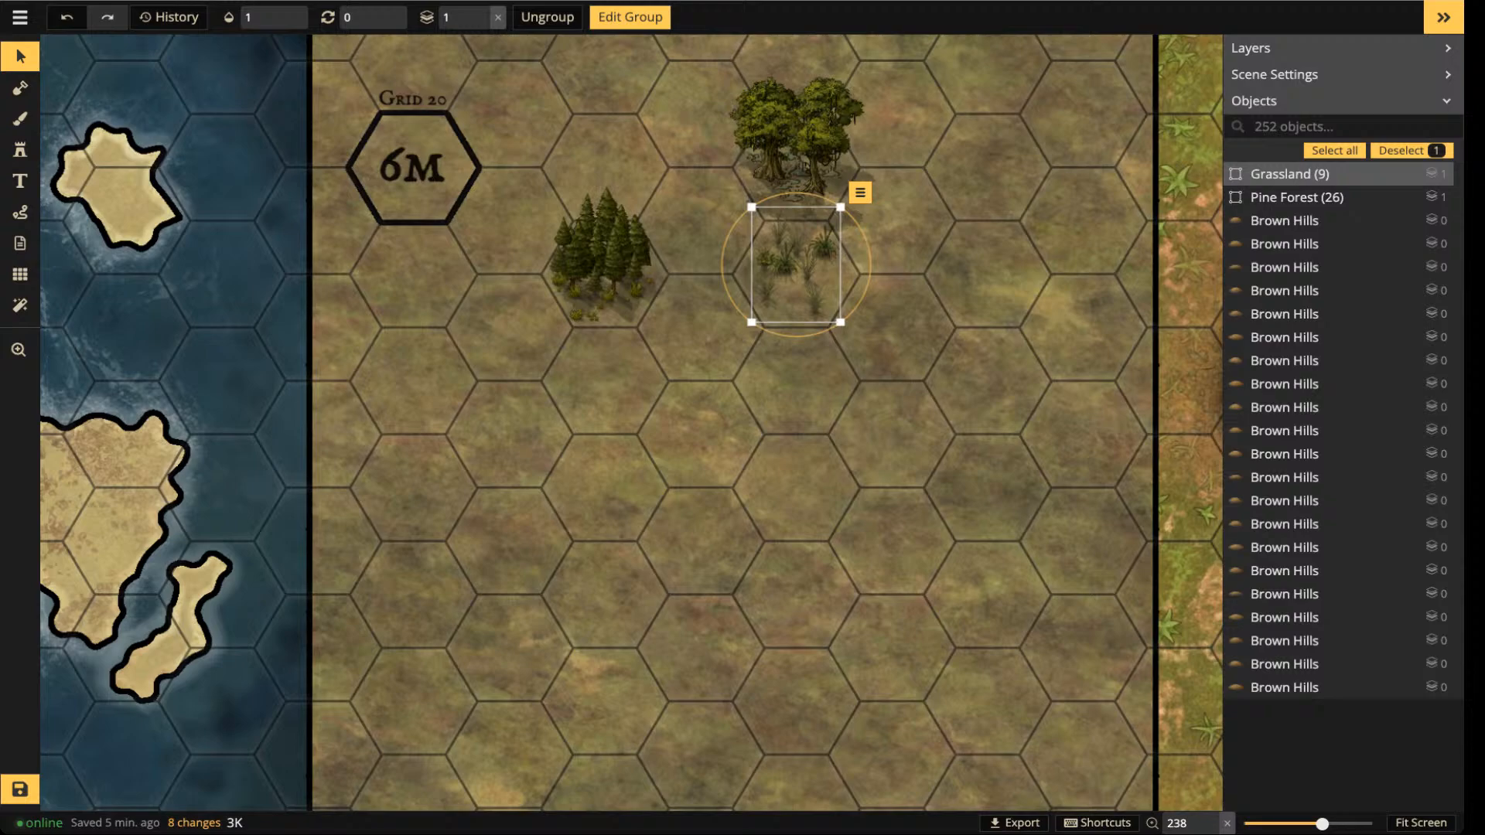
{"action": "left_click", "coordinate": [603, 255]}
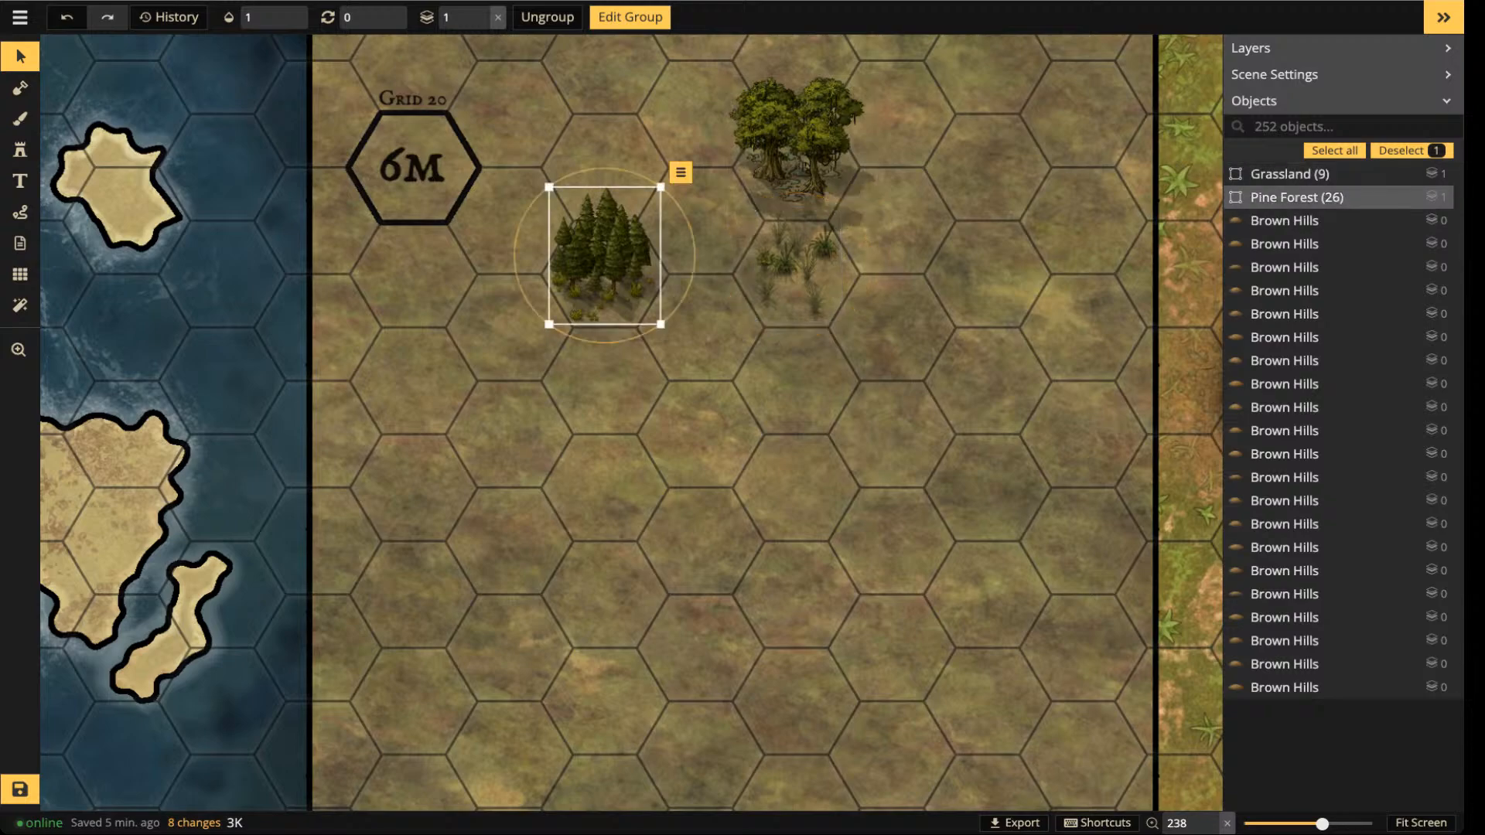
{"action": "left_click", "coordinate": [801, 139]}
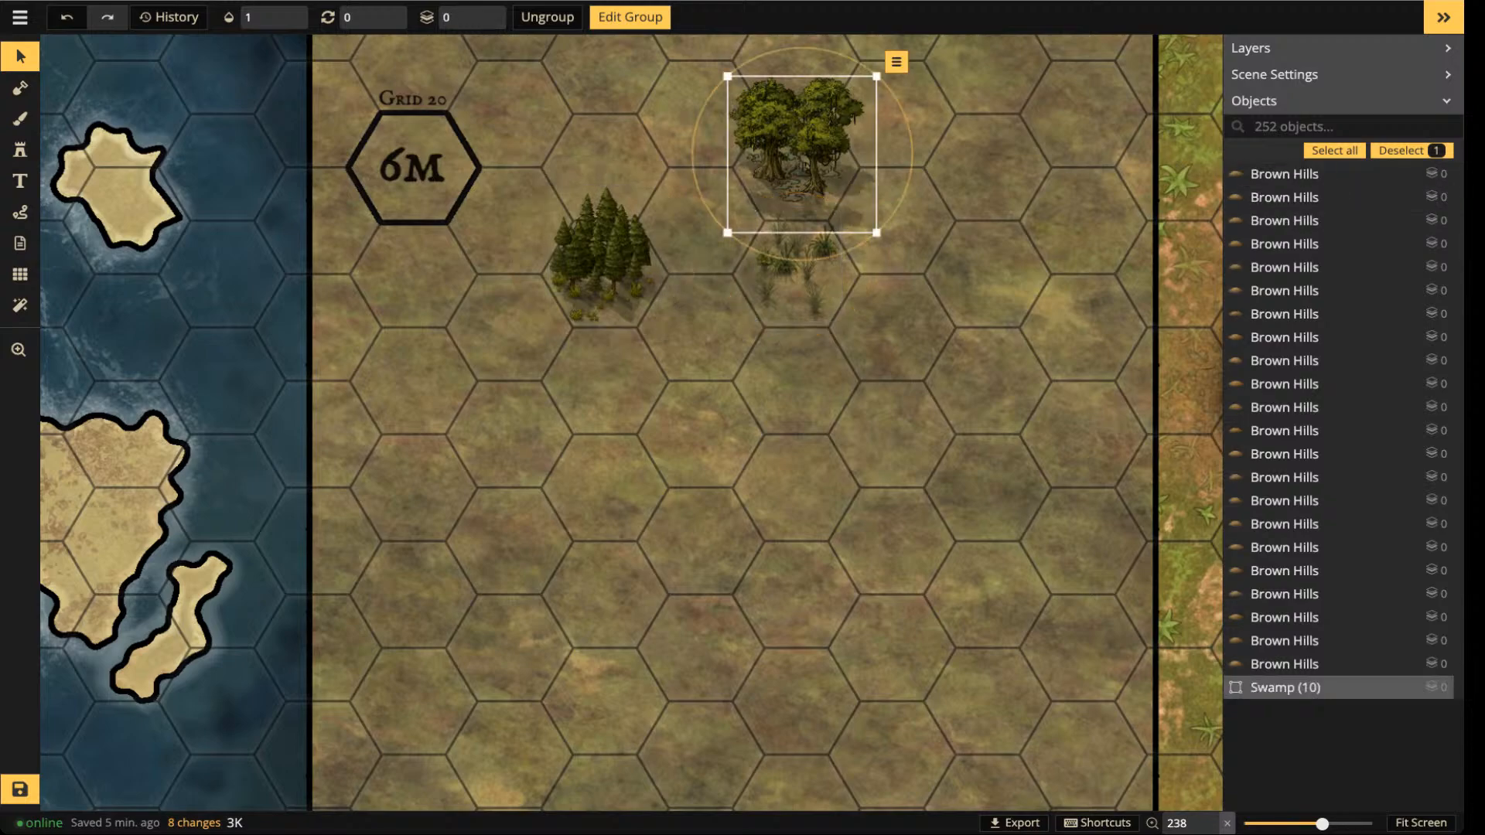
{"action": "double_click", "coordinate": [801, 139]}
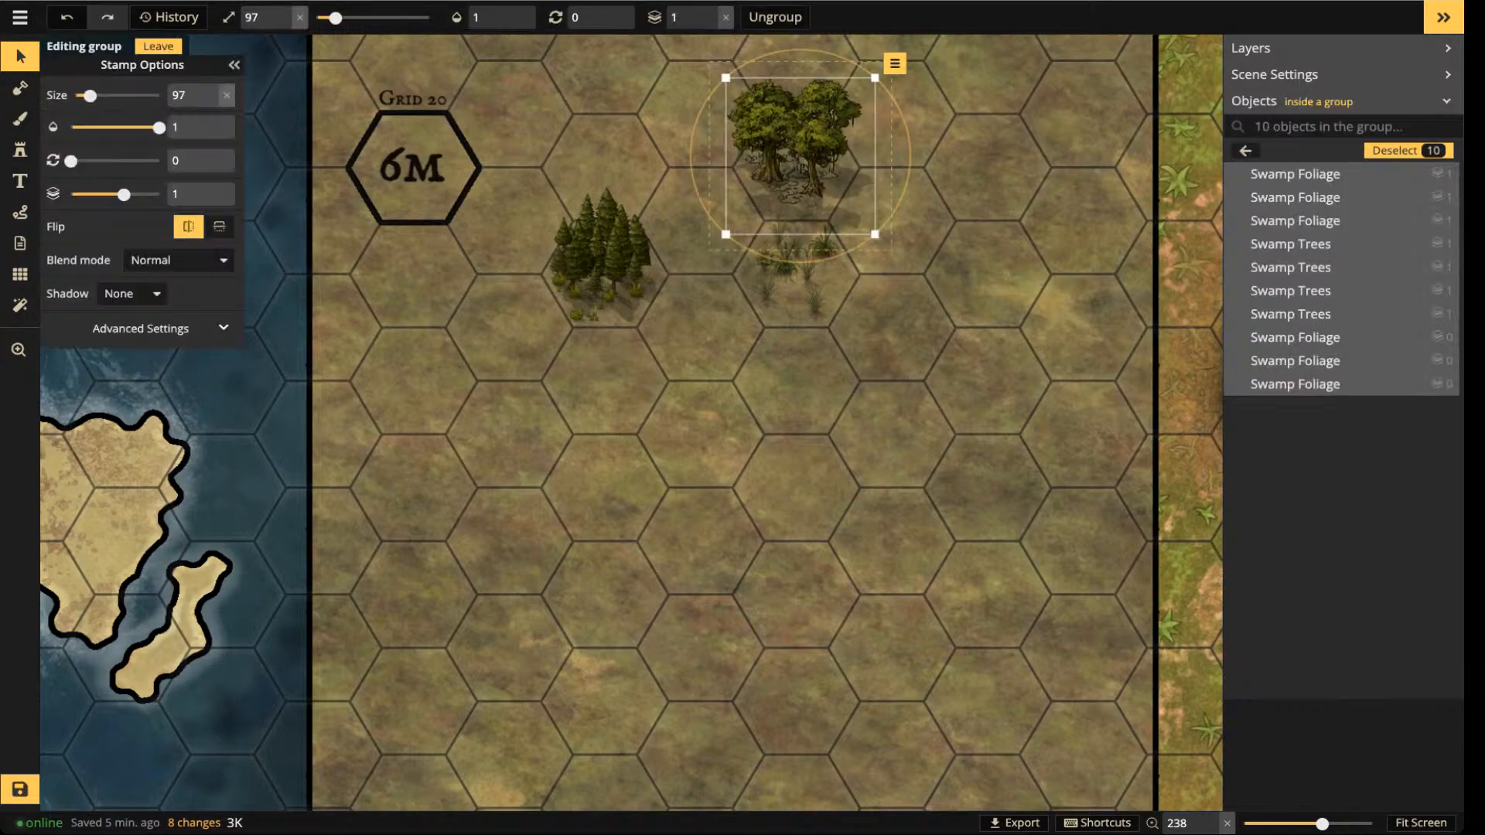
{"action": "key", "text": "Escape"}
{"action": "key", "text": "Escape"}
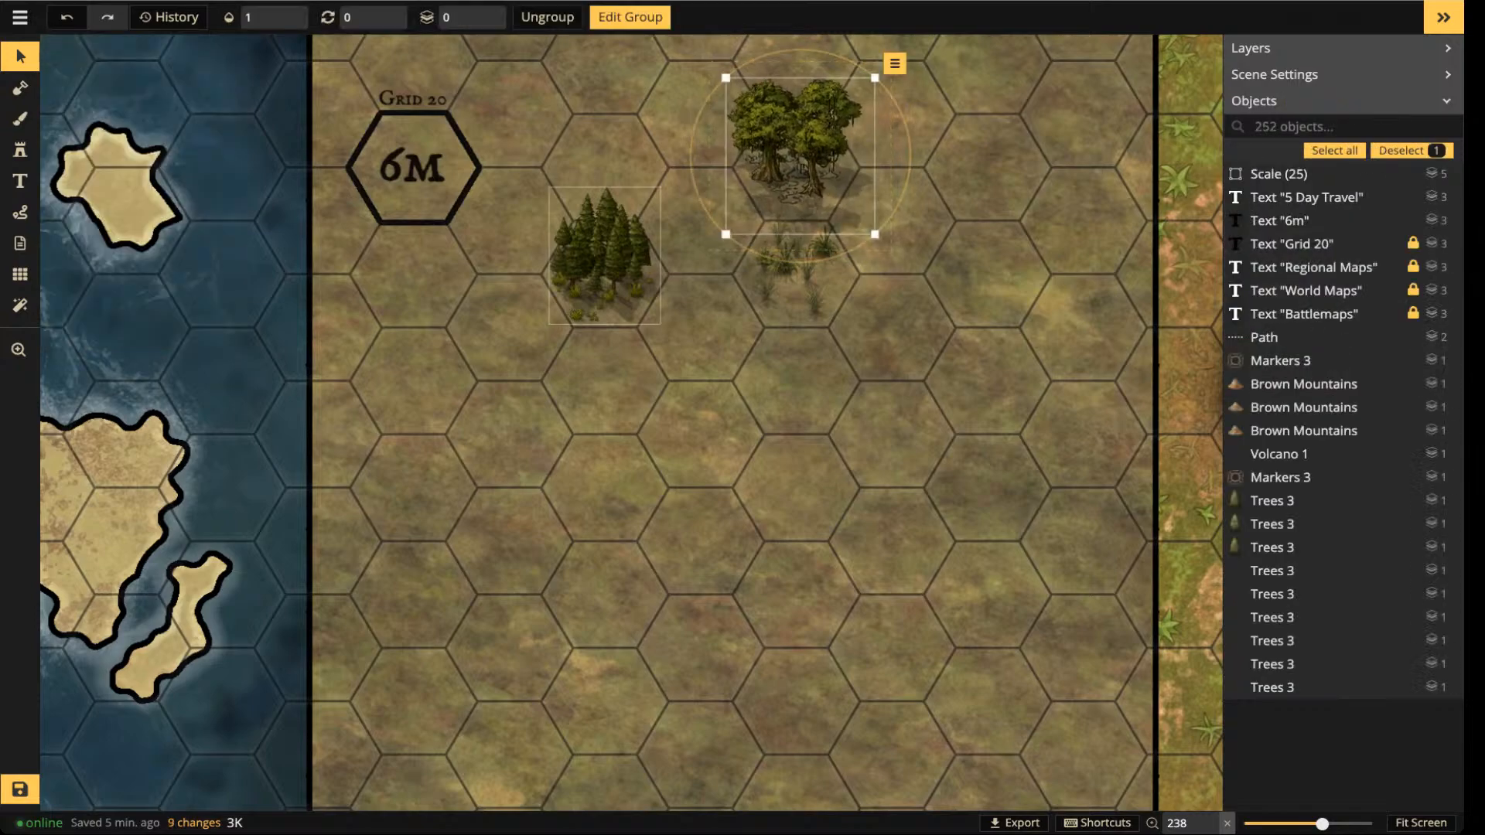
- Shrink the pine forest group to a small clump and move it to the upper-right corner of its hex cell
{"action": "mouse_move", "coordinate": [604, 255]}
{"action": "left_mouse_down"}
{"action": "mouse_move", "coordinate": [615, 268]}
{"action": "mouse_move", "coordinate": [605, 255]}
{"action": "left_mouse_up"}
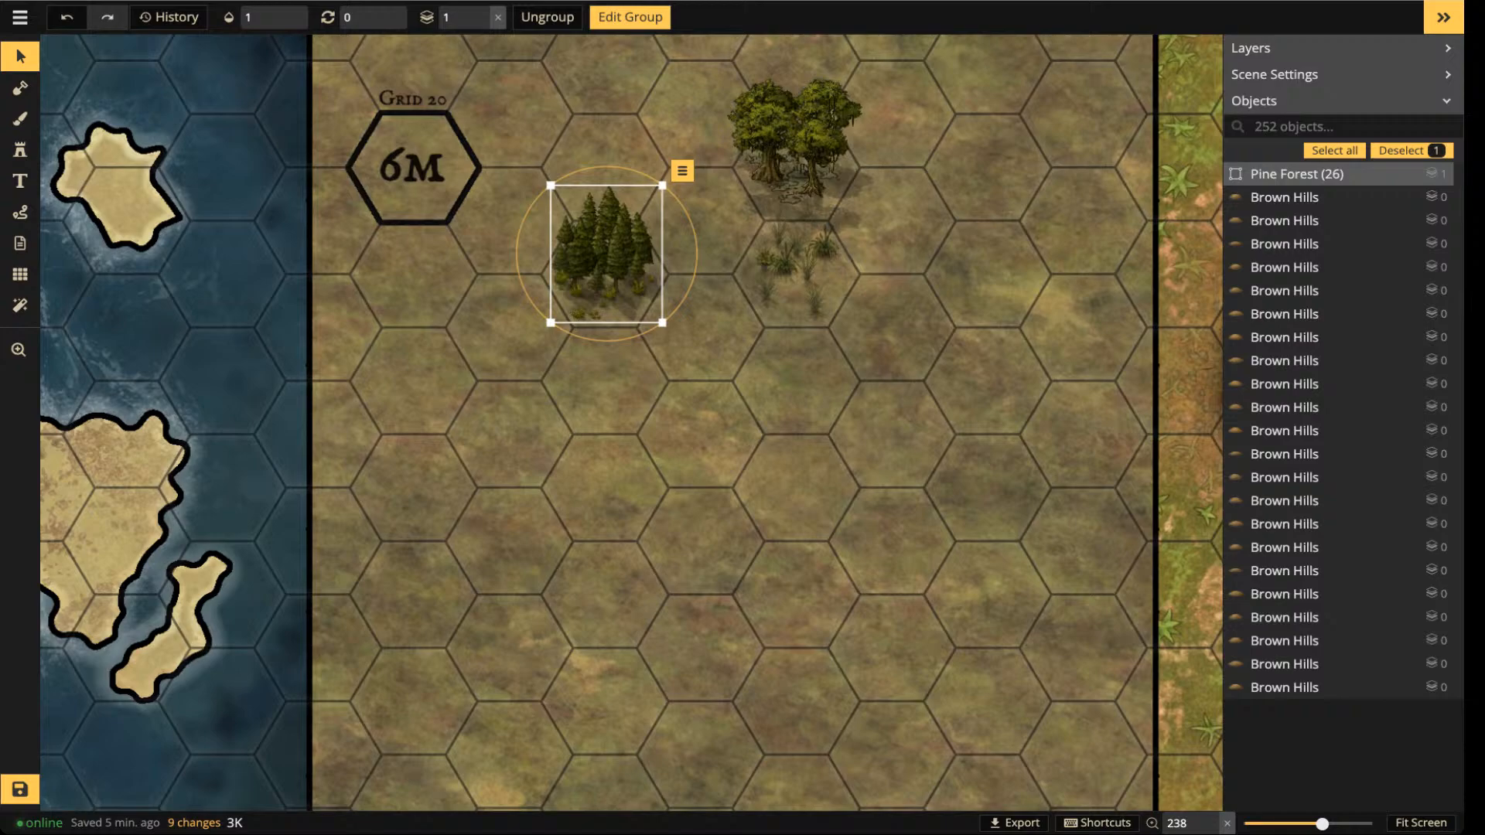
{"action": "scroll", "coordinate": [604, 251], "scroll_direction": "up", "scroll_amount": 5}
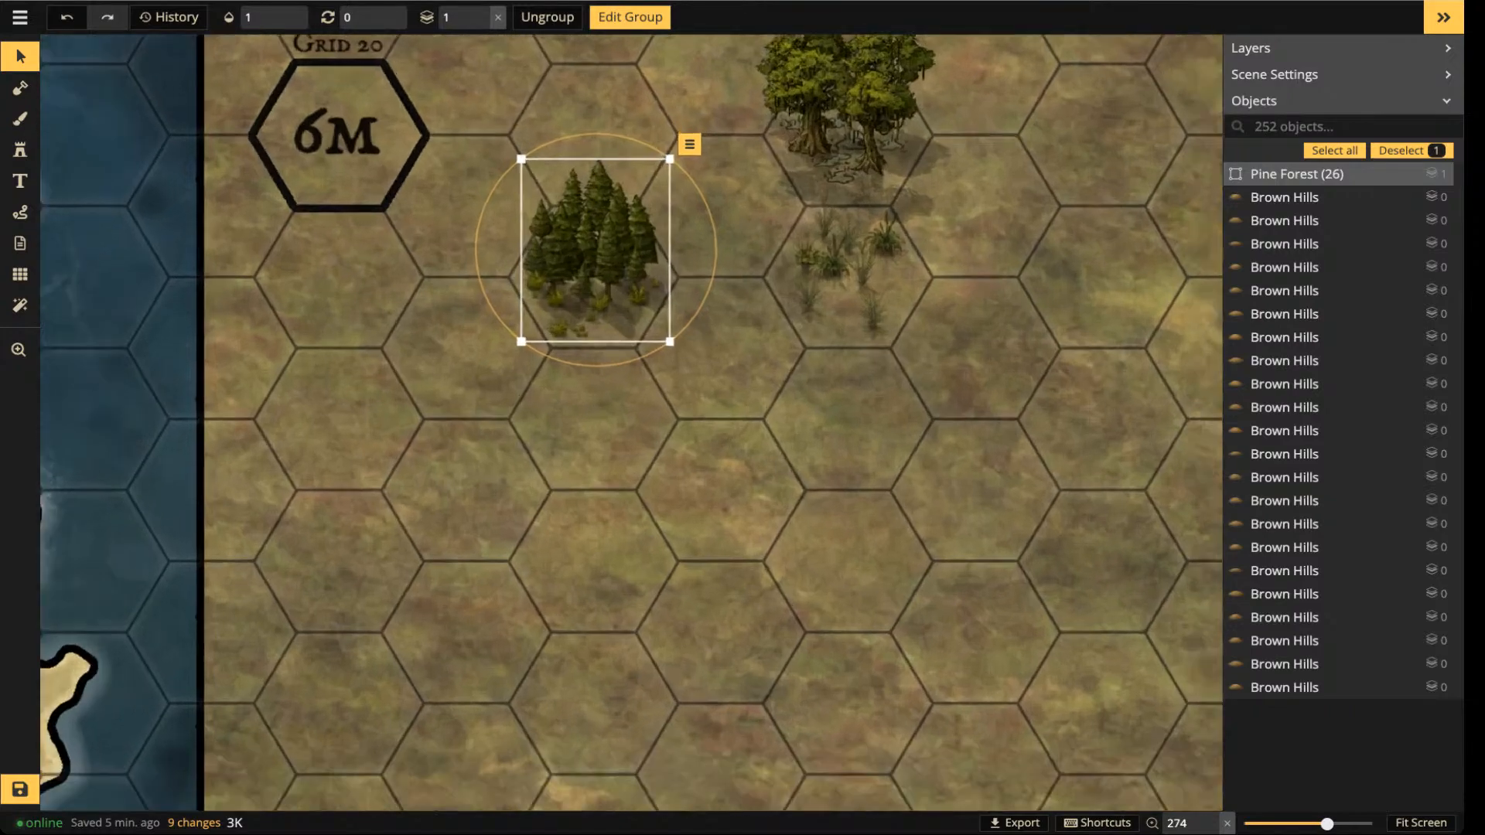
{"action": "key", "text": "bracketleft"}
{"action": "key", "text": "bracketleft"}
{"action": "key", "text": "bracketleft"}
{"action": "key", "text": "bracketleft"}
{"action": "key", "text": "bracketleft"}
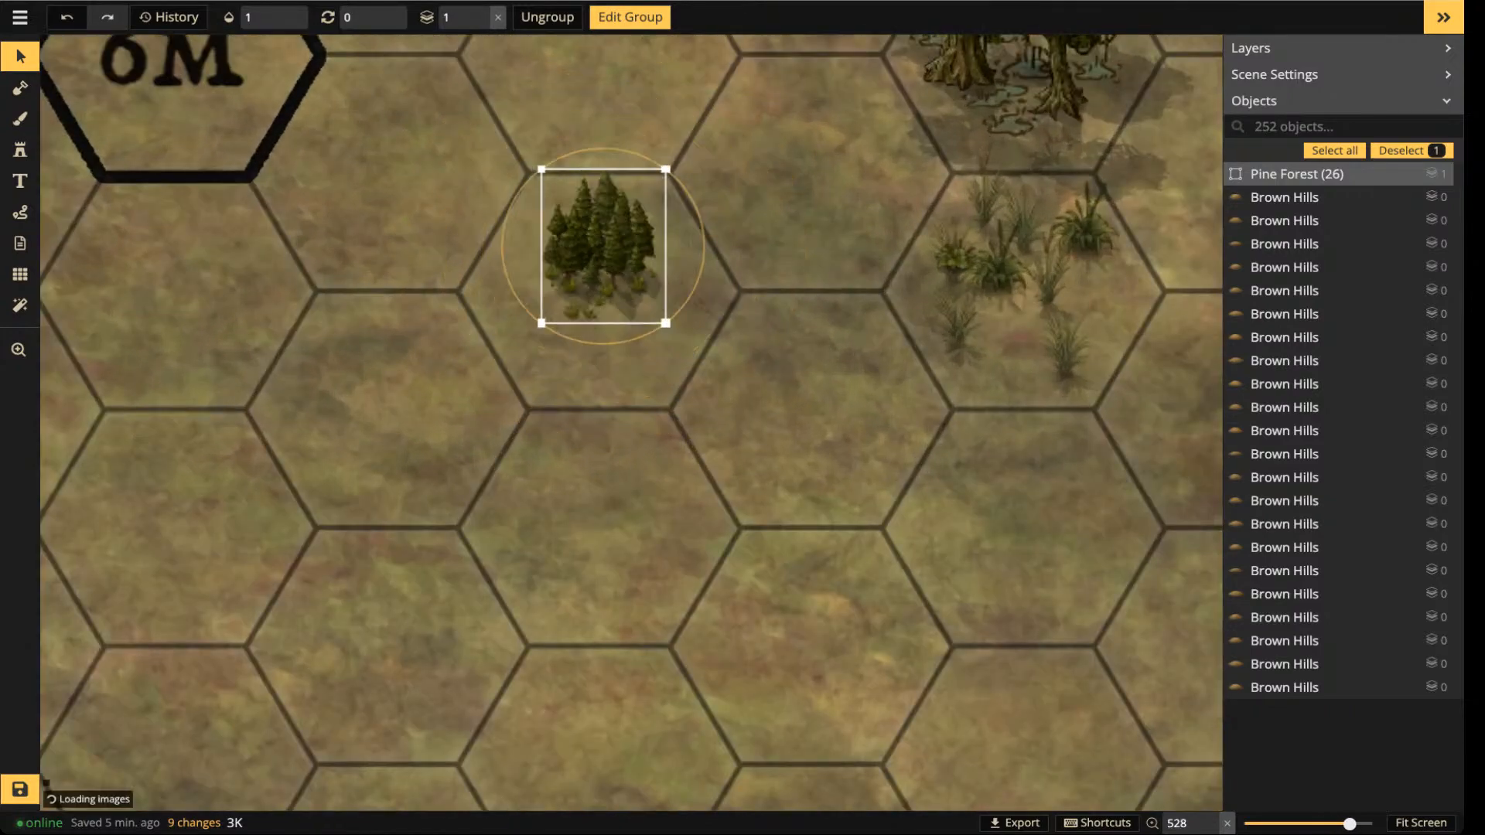
{"action": "left_click_drag", "start_coordinate": [604, 247], "coordinate": [648, 185]}
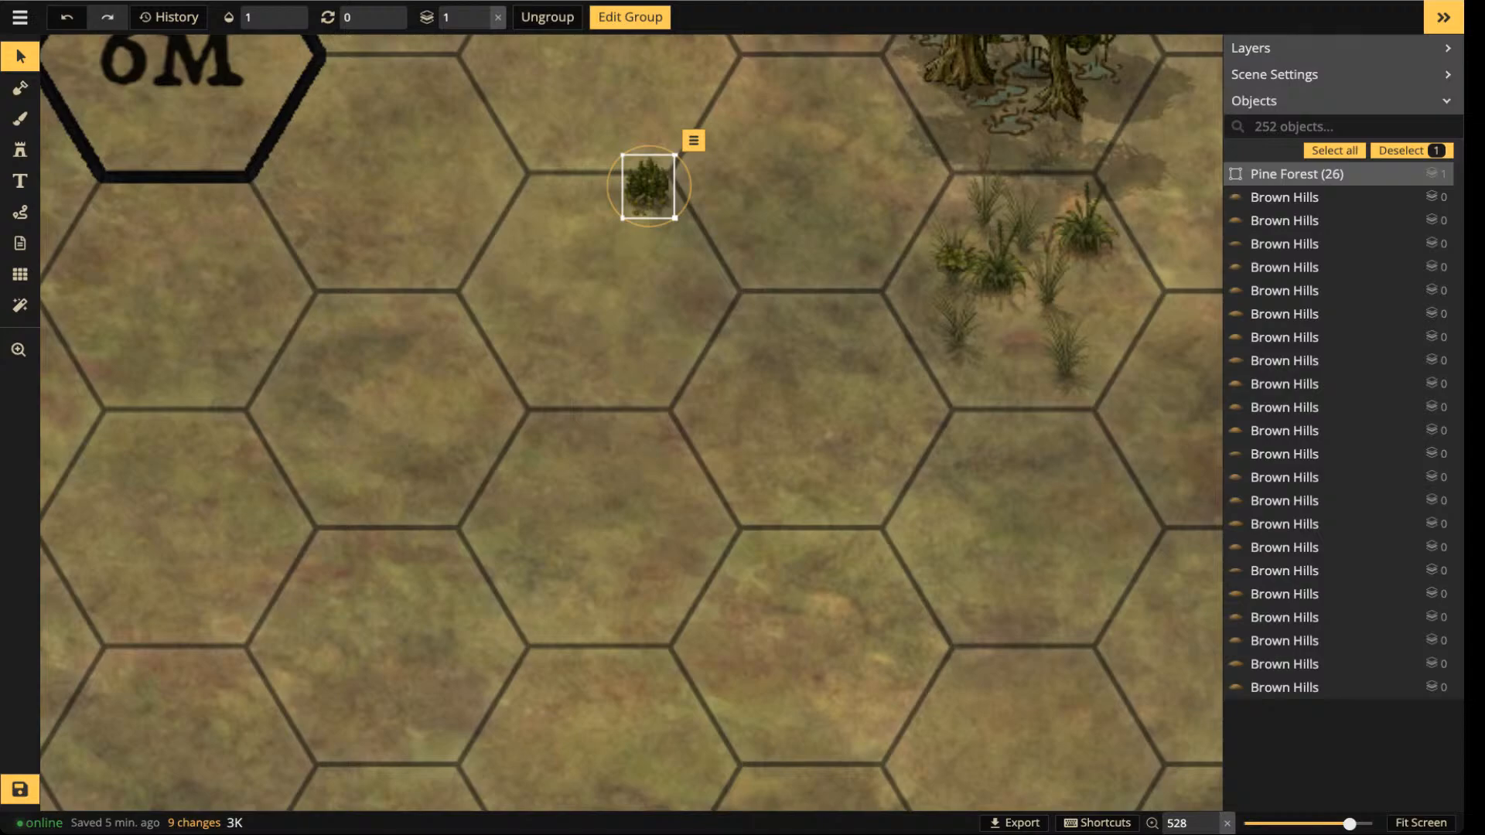
- Enlarge the pine forest group to fill the hex cell and move it back to the cell's centre
{"action": "key", "text": "bracketright"}
{"action": "key", "text": "bracketright"}
{"action": "key", "text": "bracketright"}
{"action": "key", "text": "bracketright"}
{"action": "key", "text": "bracketright"}
{"action": "left_click_drag", "start_coordinate": [648, 186], "coordinate": [532, 365]}
{"action": "scroll", "coordinate": [603, 252], "scroll_direction": "down", "scroll_amount": 3}
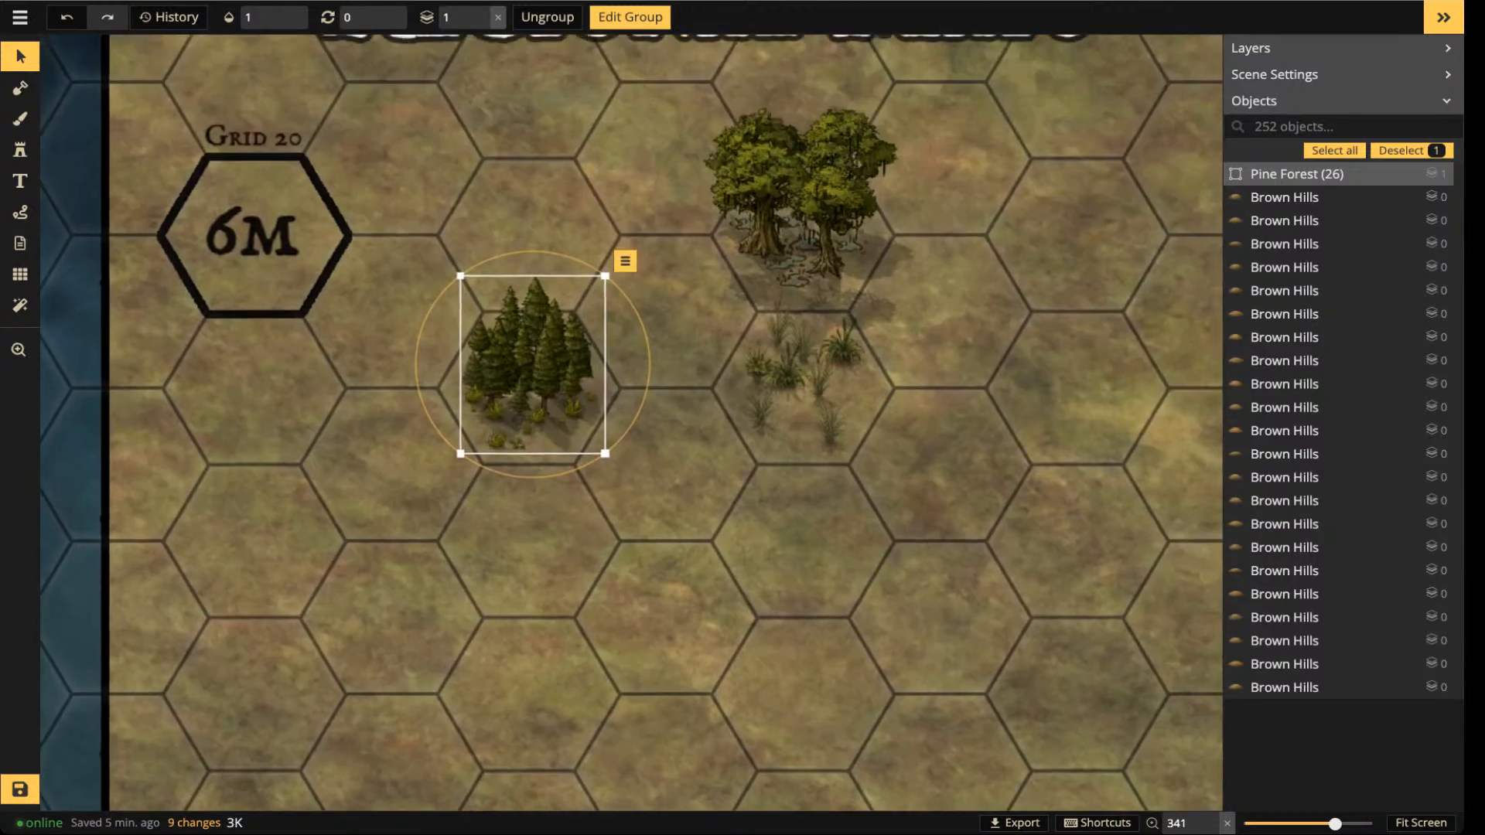
- Set the hex grid to 93 columns and compare its cells with the continent in the World Maps section
{"action": "left_click", "coordinate": [802, 374]}
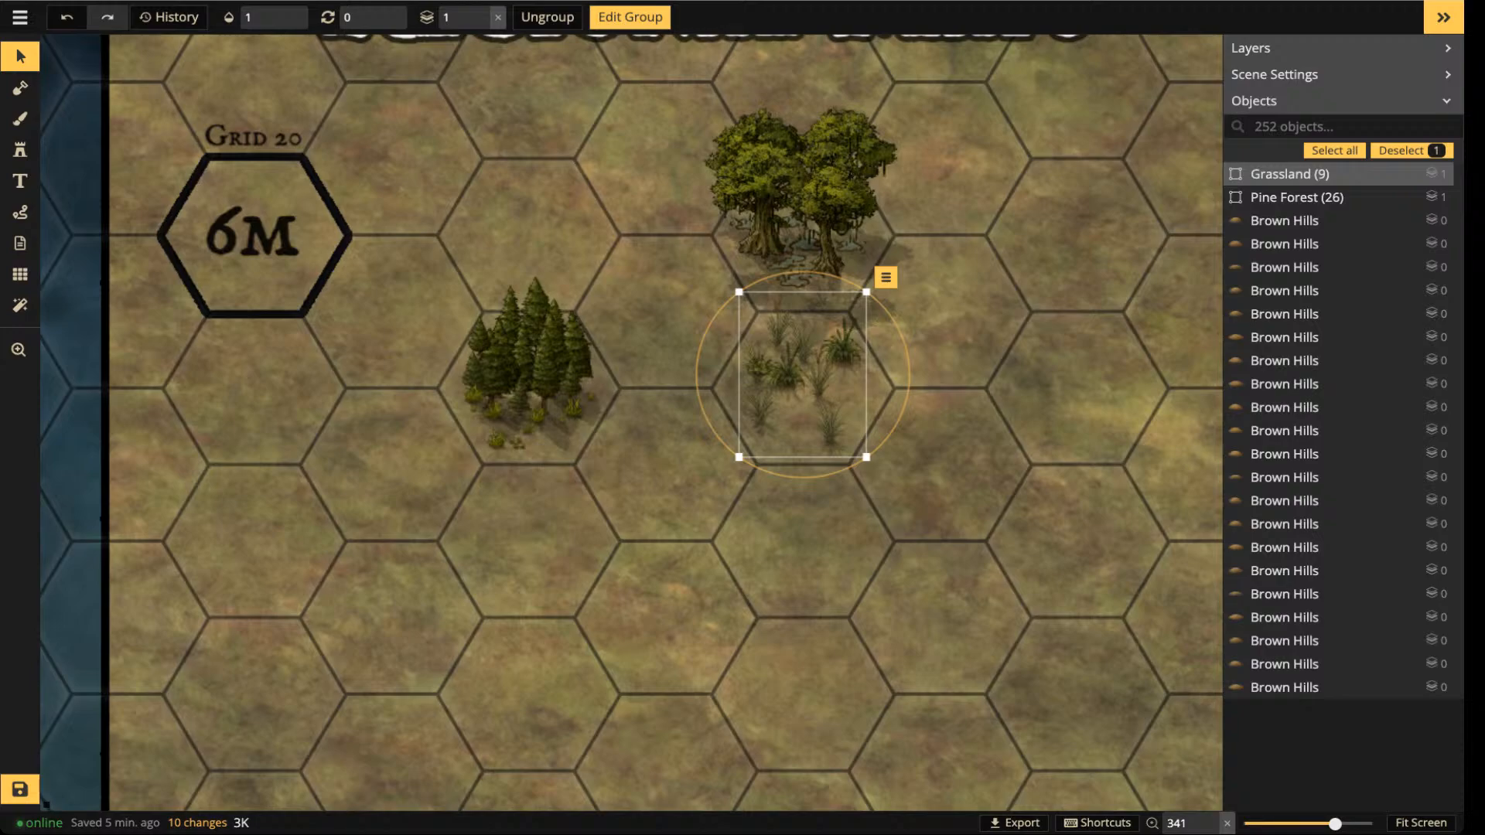
{"action": "scroll", "coordinate": [828, 329], "scroll_direction": "down", "scroll_amount": 4}
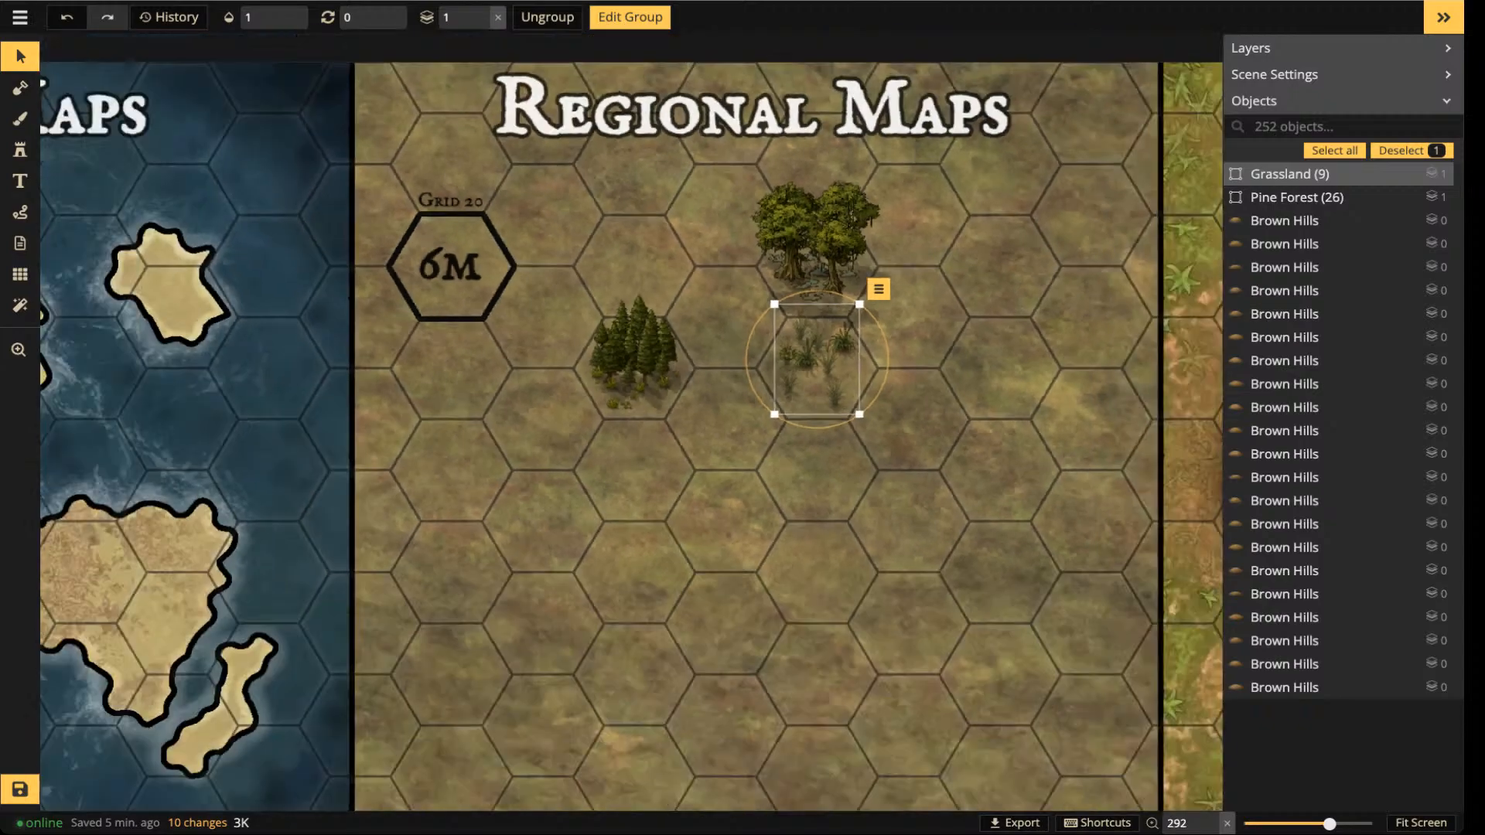
{"action": "left_click_drag", "start_coordinate": [791, 328], "coordinate": [1171, 352]}
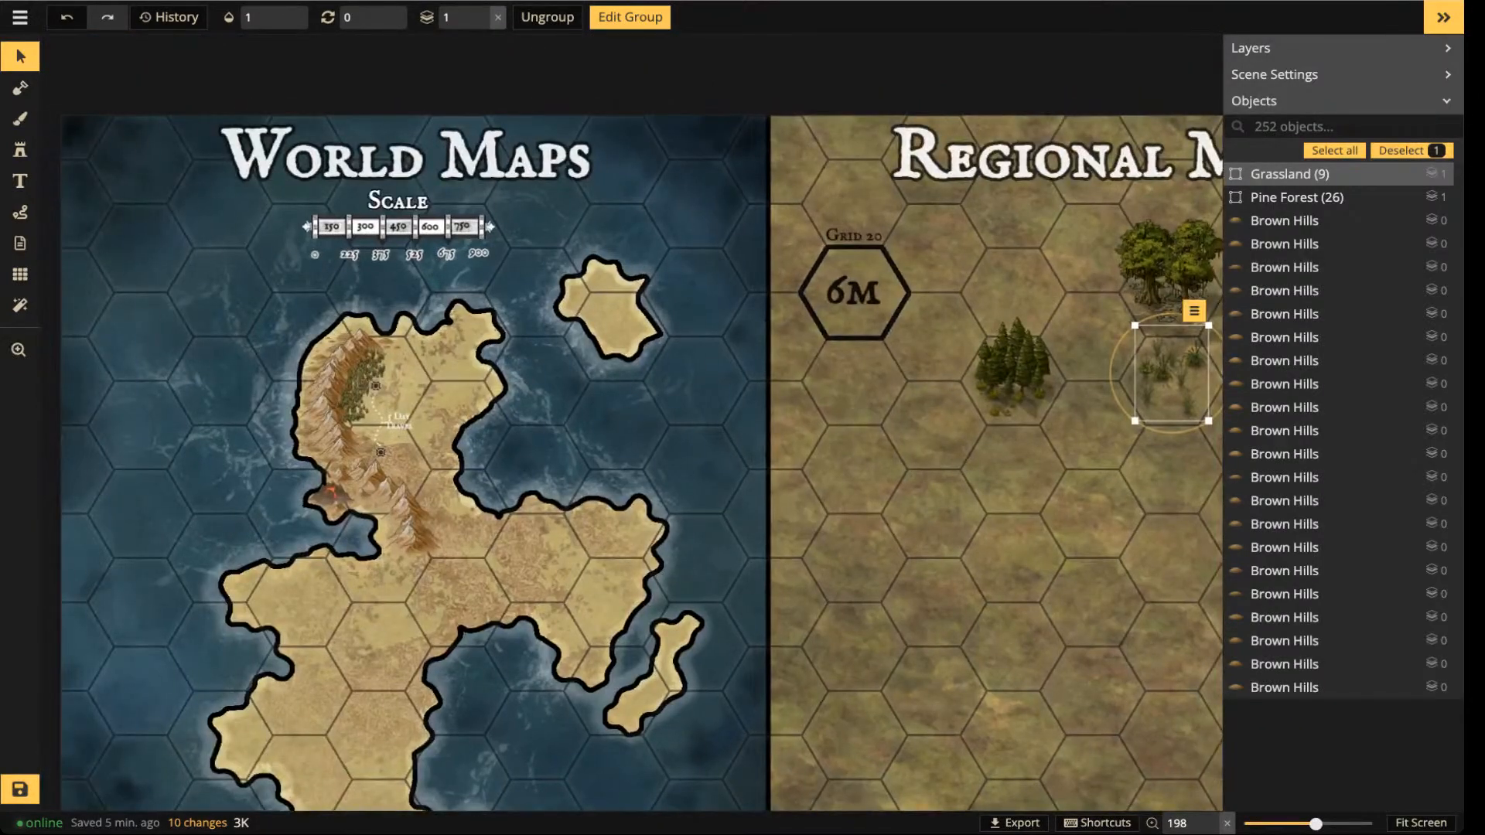
{"action": "left_click", "coordinate": [20, 274]}
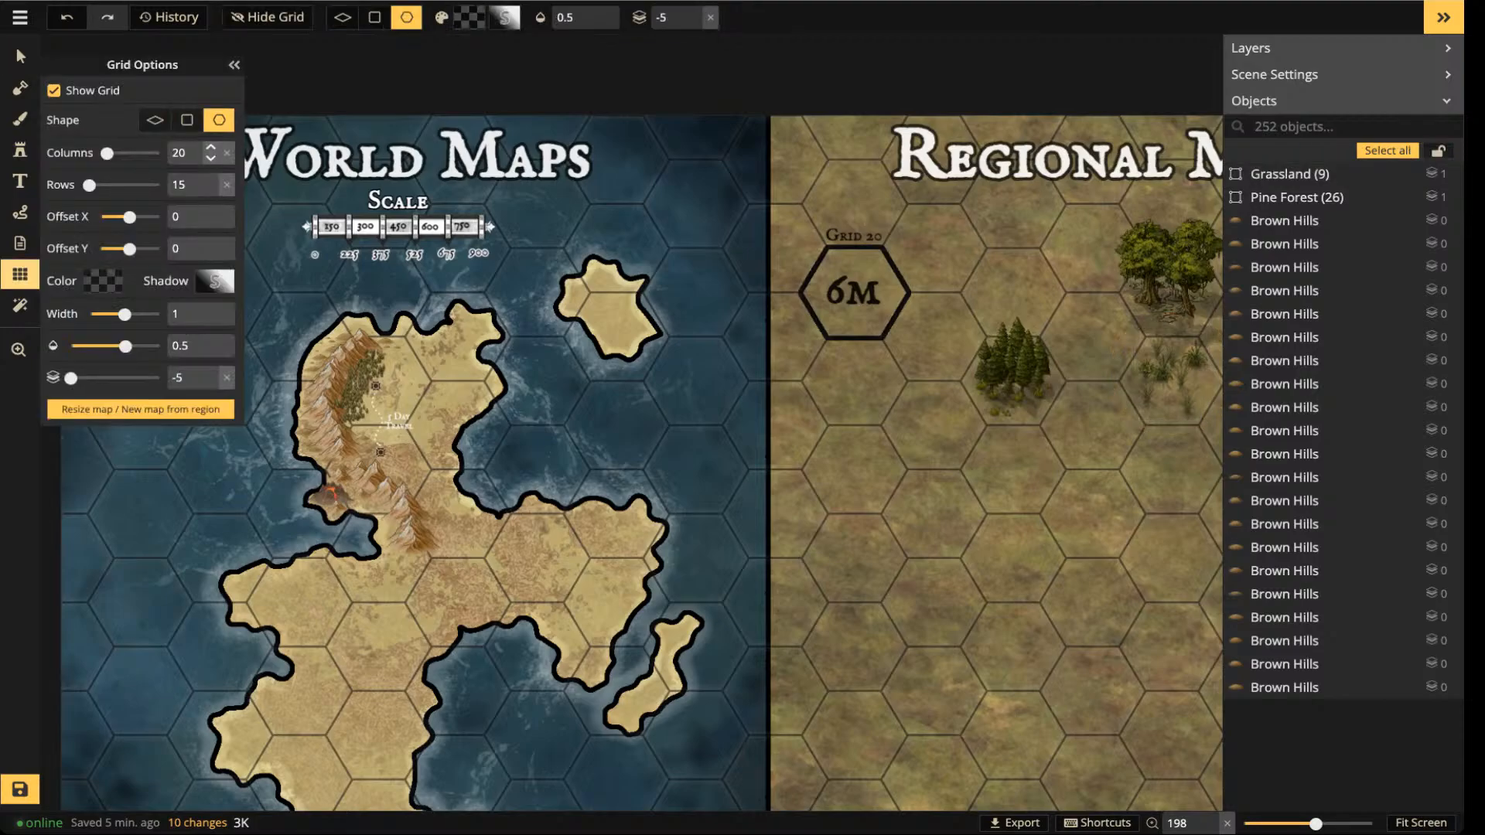
{"action": "left_click_drag", "start_coordinate": [107, 153], "coordinate": [123, 153]}
{"action": "scroll", "coordinate": [393, 441], "scroll_direction": "up", "scroll_amount": 5}
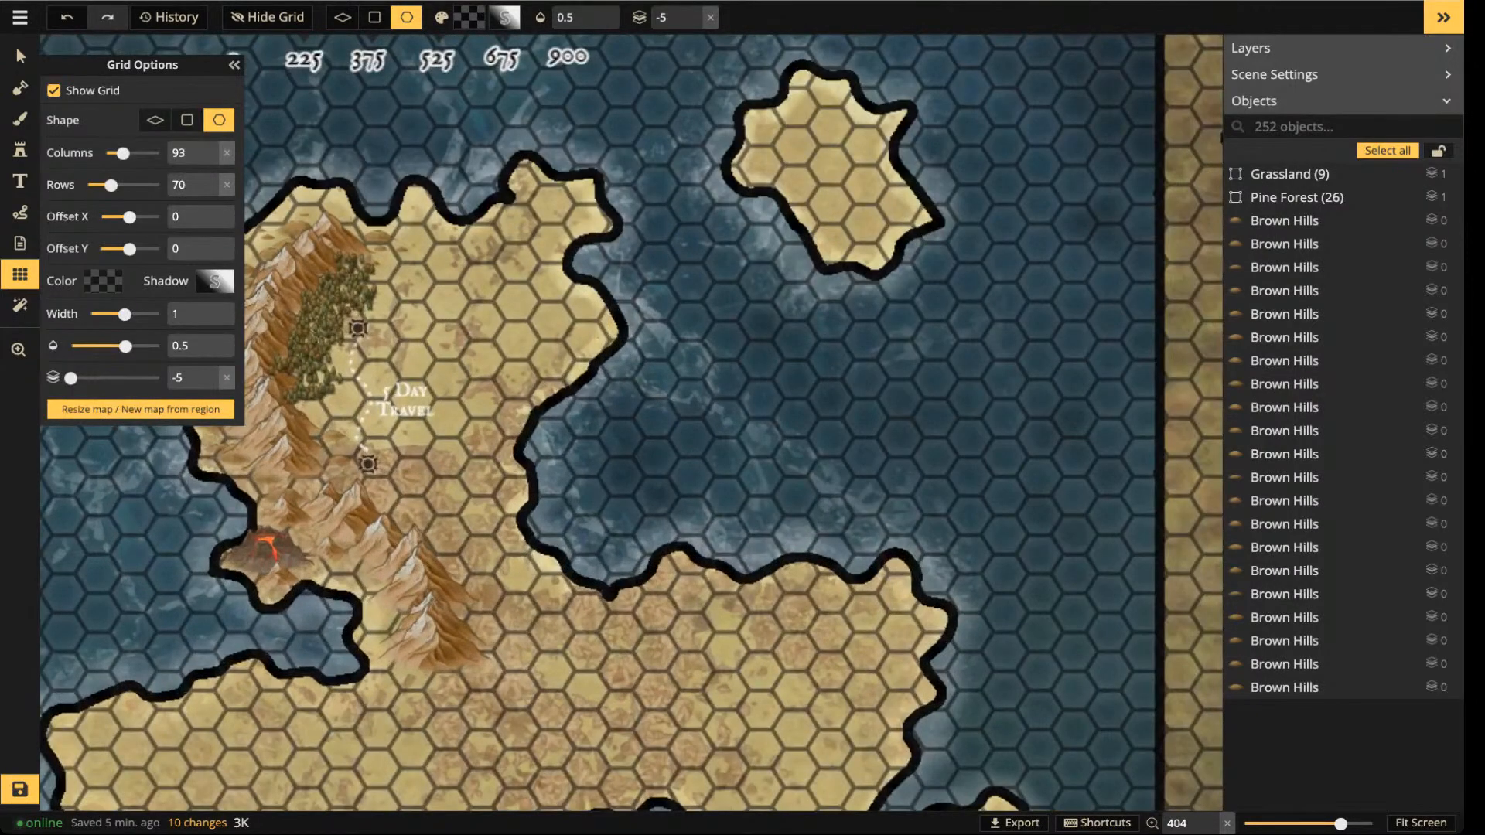
{"action": "scroll", "coordinate": [462, 362], "scroll_direction": "down", "scroll_amount": 2}
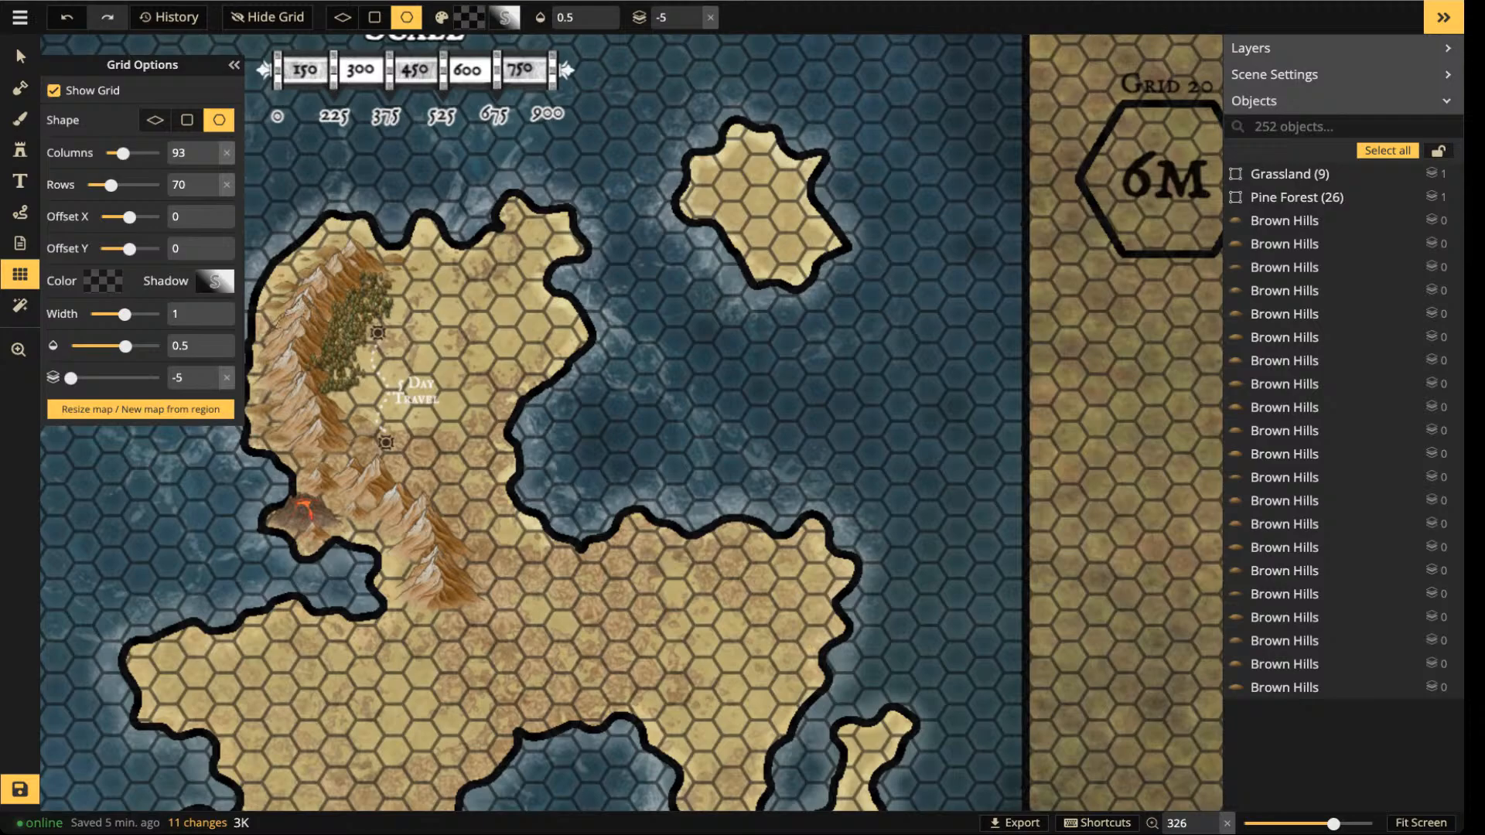
{"action": "scroll", "coordinate": [429, 149], "scroll_direction": "down", "scroll_amount": 2}
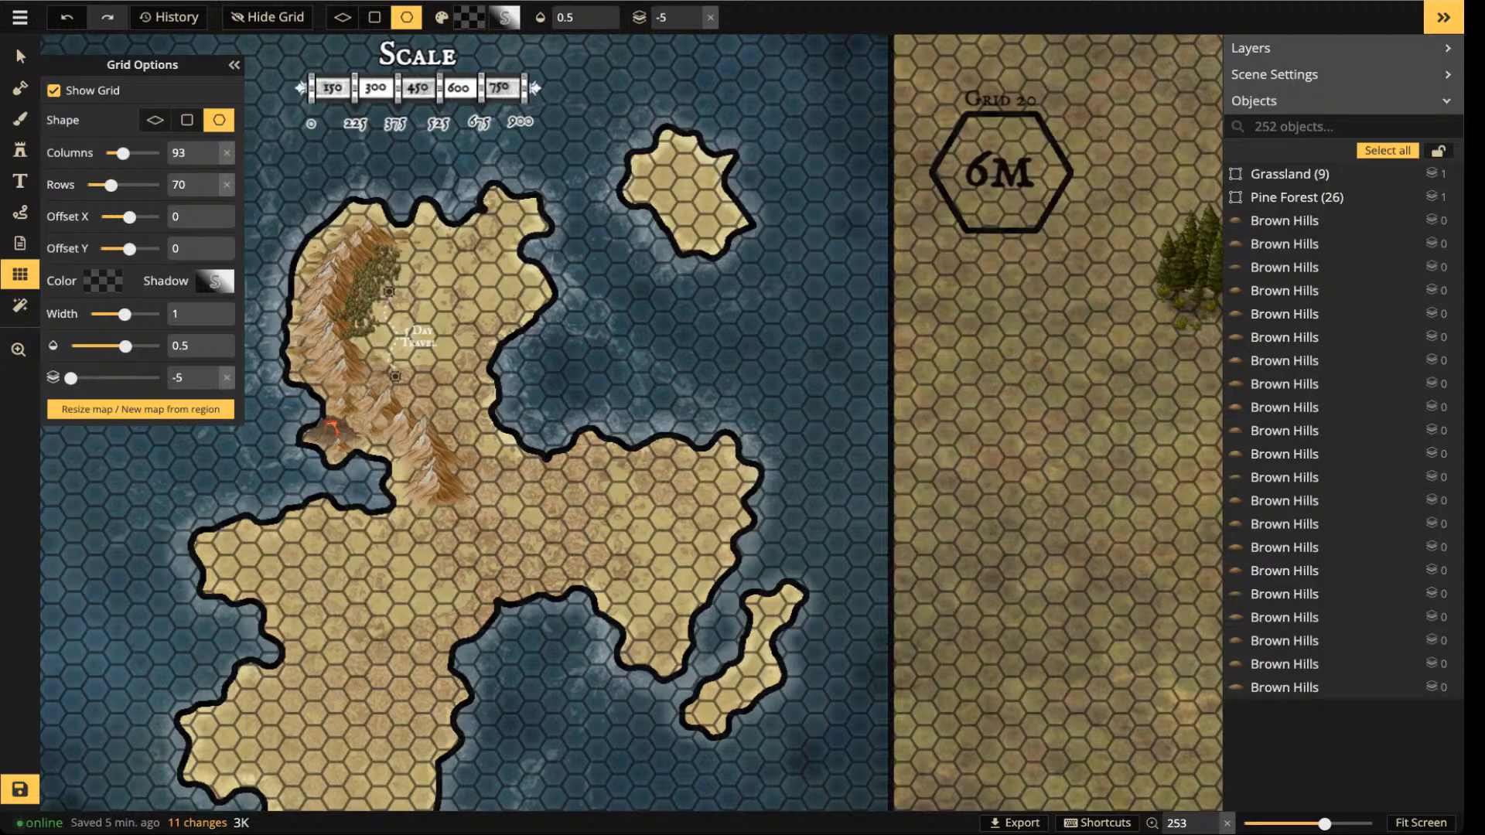
- Move the World Maps scale bar closer to the continent's northern coast
{"action": "scroll", "coordinate": [356, 103], "scroll_direction": "up", "scroll_amount": 3}
{"action": "left_click", "coordinate": [20, 56]}
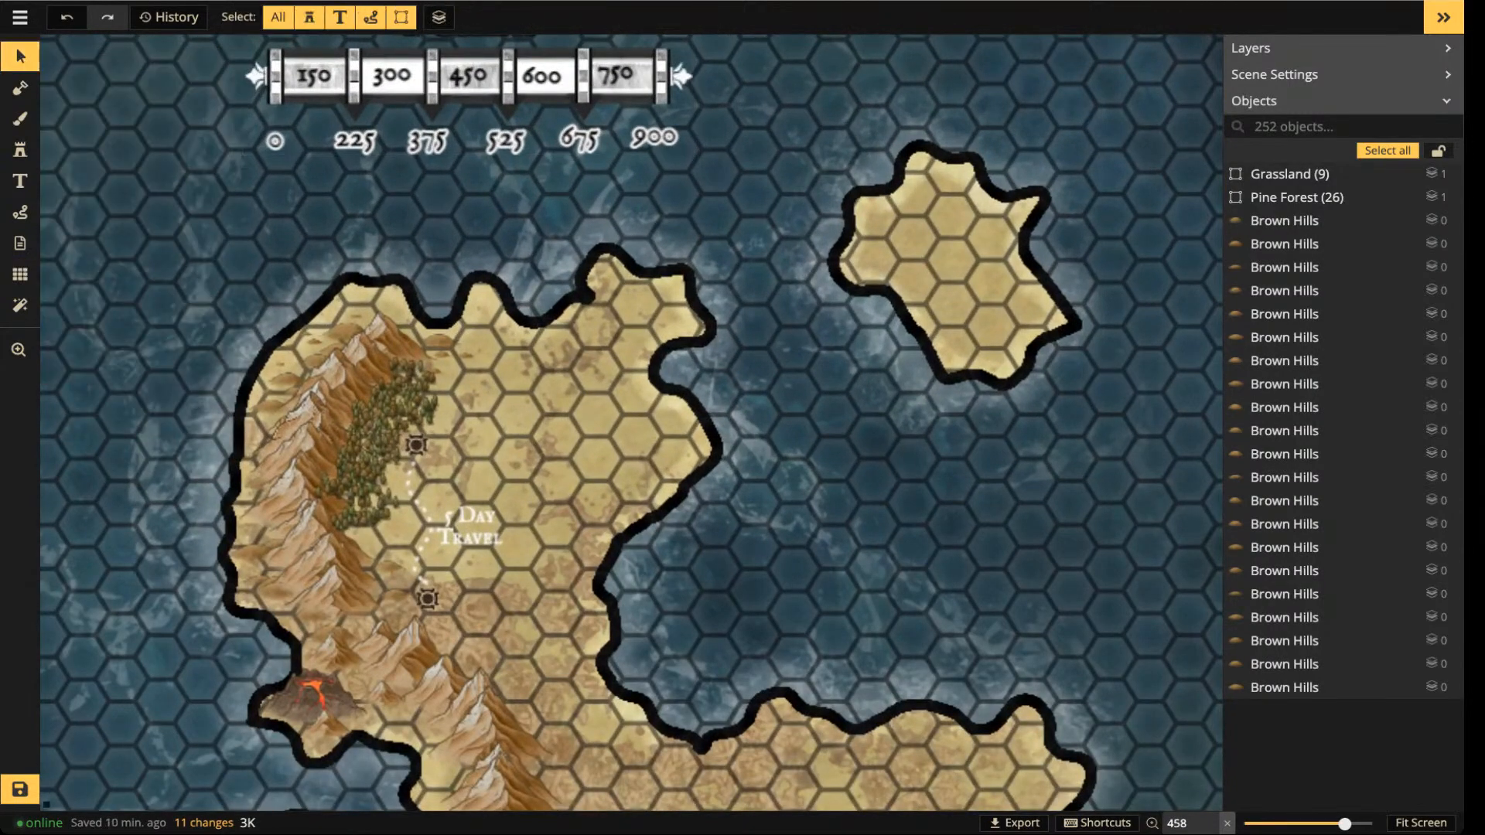
{"action": "left_click_drag", "start_coordinate": [464, 76], "coordinate": [561, 173]}
{"action": "scroll", "coordinate": [561, 173], "scroll_direction": "down", "scroll_amount": 3}
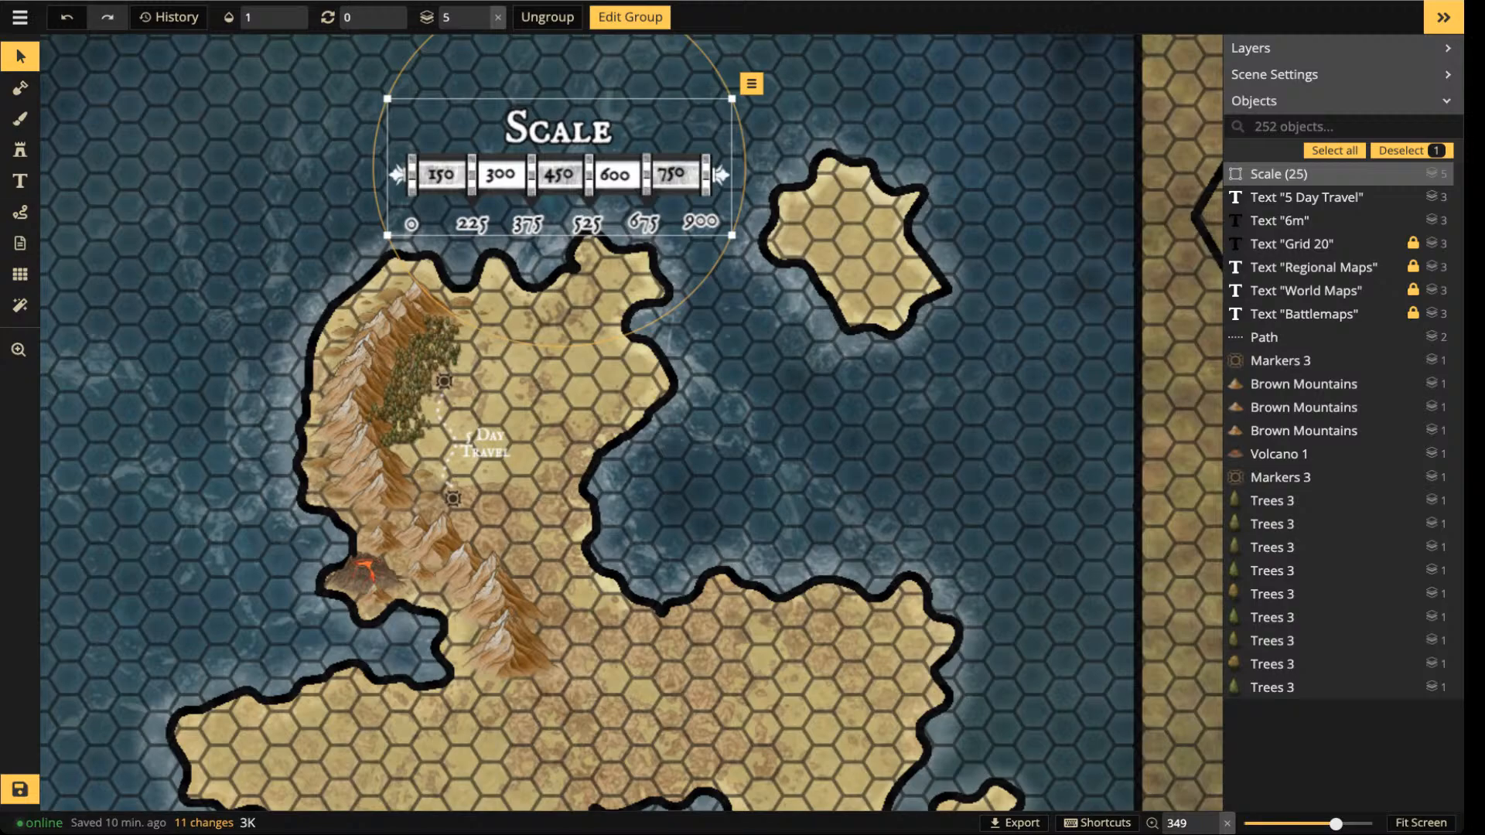
- Reset the hex grid's column count and set it to 30
{"action": "left_click", "coordinate": [20, 273]}
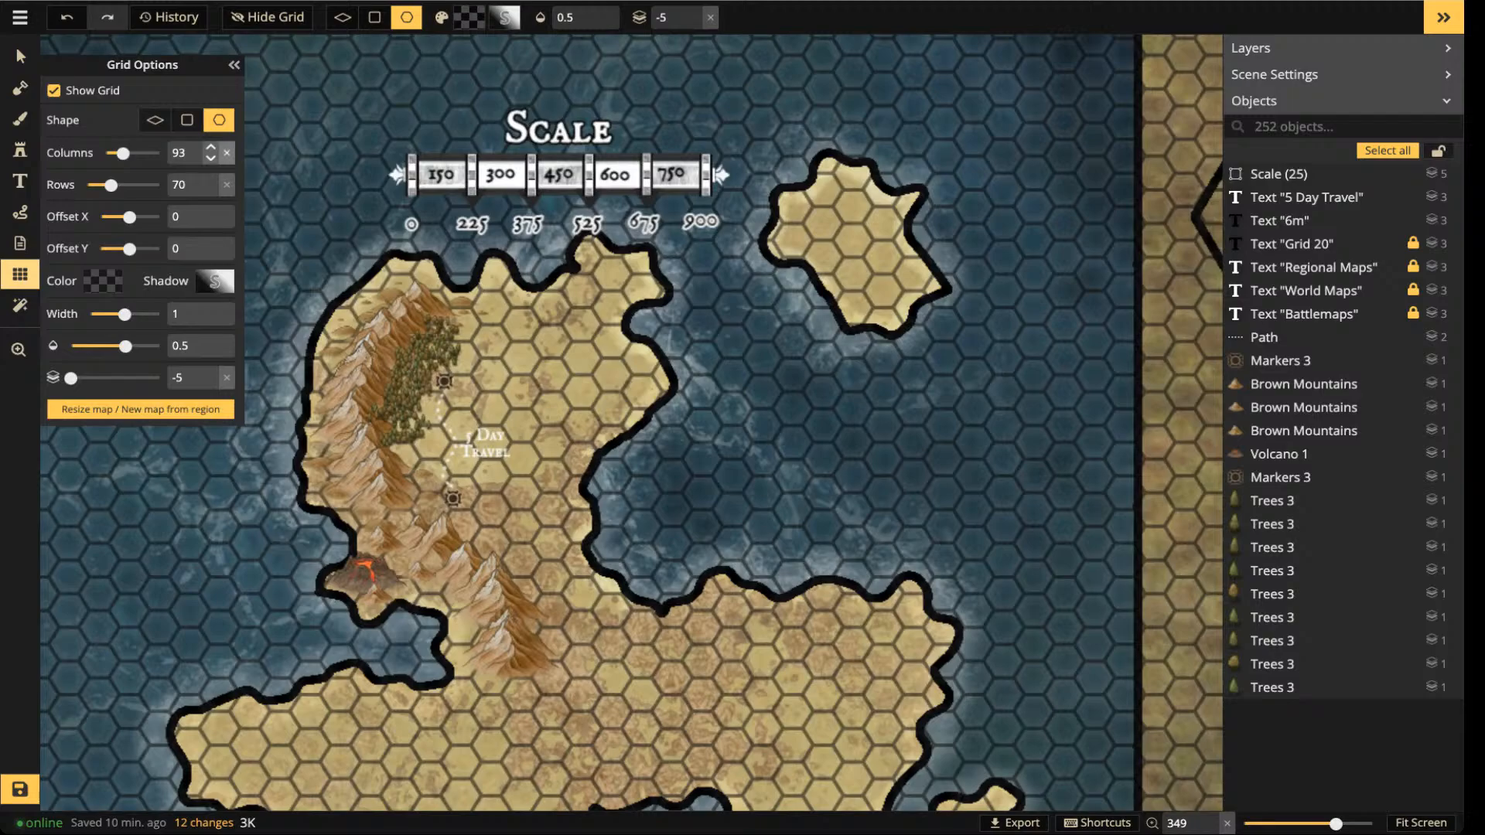
{"action": "left_click", "coordinate": [227, 152]}
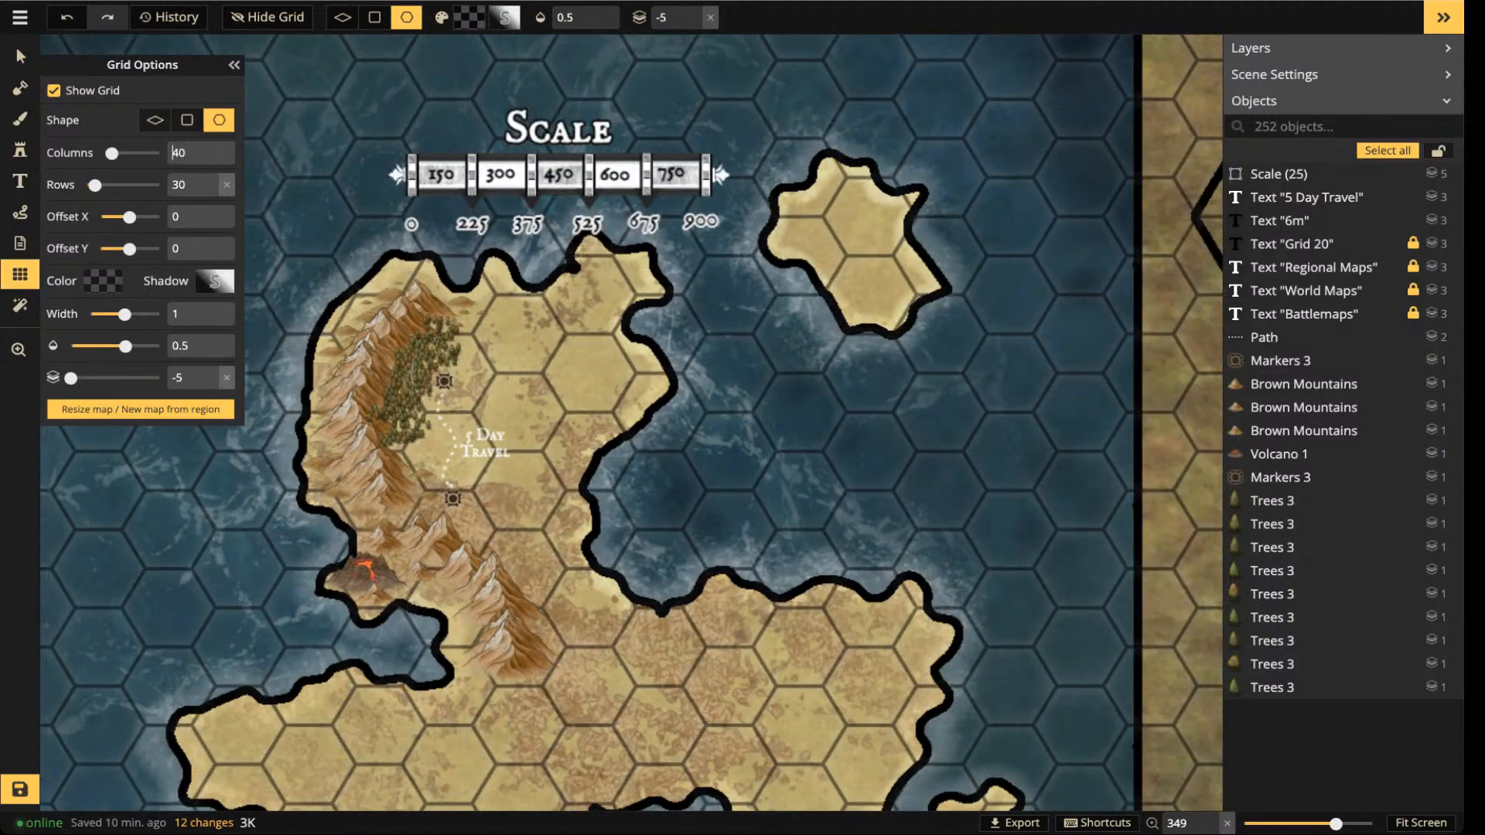
{"action": "left_click_drag", "start_coordinate": [187, 153], "coordinate": [171, 152]}
{"action": "type", "text": "30"}
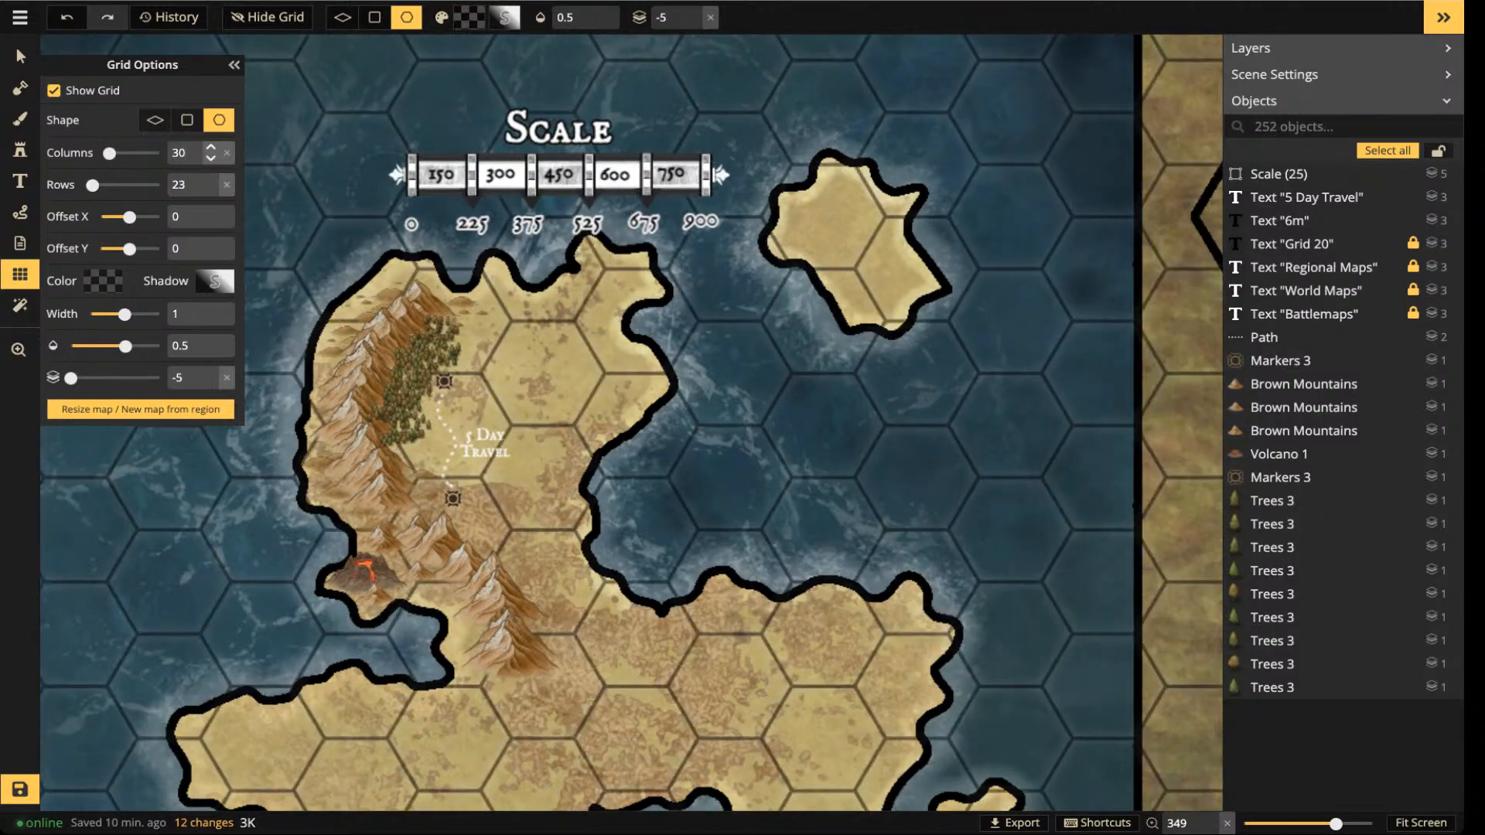
- Set the hex grid to 20 columns so its cells match the 6m hex in the Regional Maps section
{"action": "key", "text": "Return"}
{"action": "scroll", "coordinate": [328, 228], "scroll_direction": "down", "scroll_amount": 3}
{"action": "scroll", "coordinate": [328, 228], "scroll_direction": "down", "scroll_amount": 2}
{"action": "left_click_drag", "start_coordinate": [462, 207], "coordinate": [215, 217]}
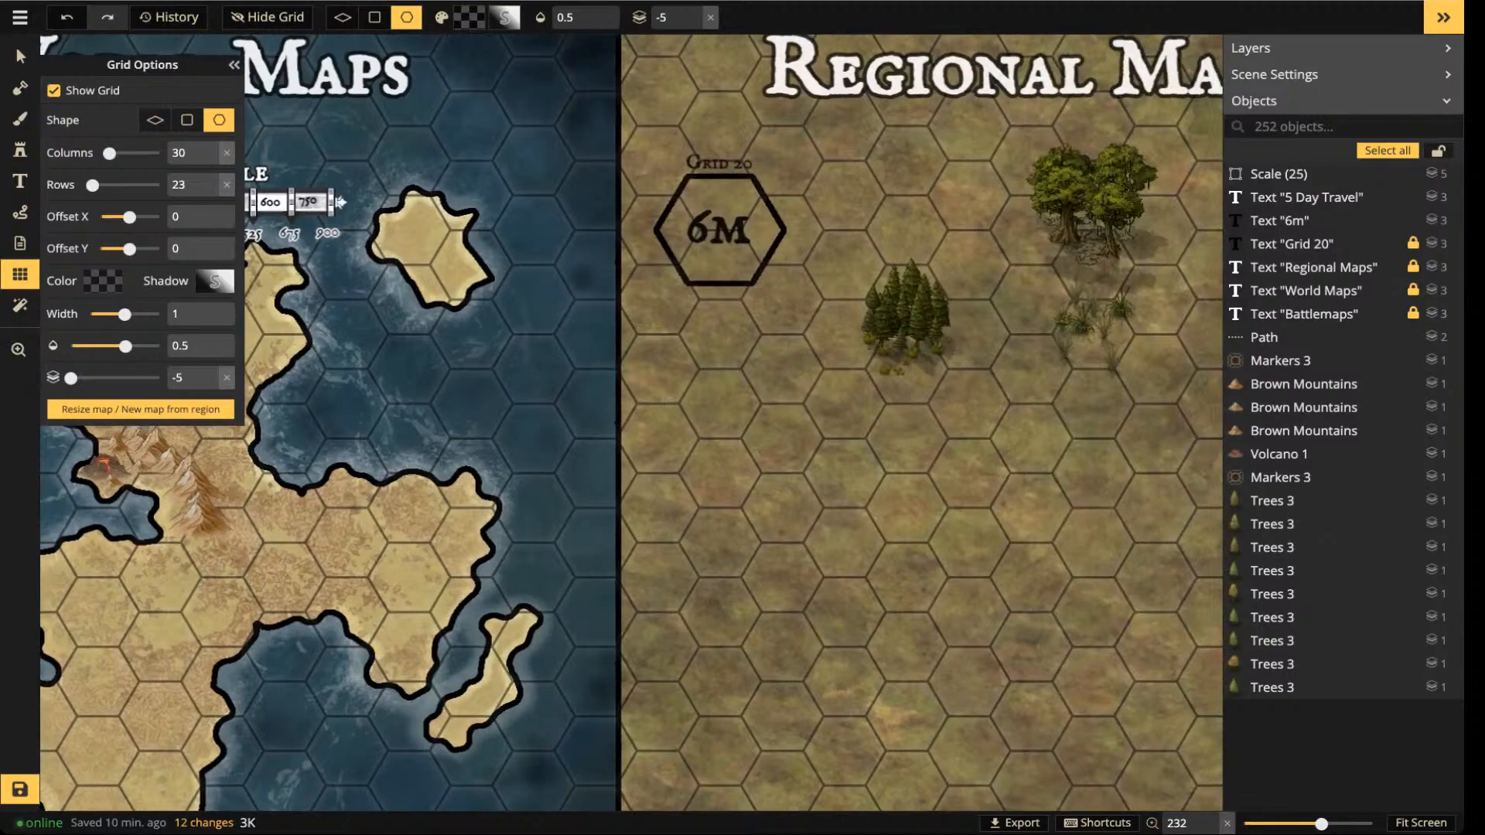
{"action": "left_click_drag", "start_coordinate": [191, 152], "coordinate": [157, 153]}
{"action": "type", "text": "20"}
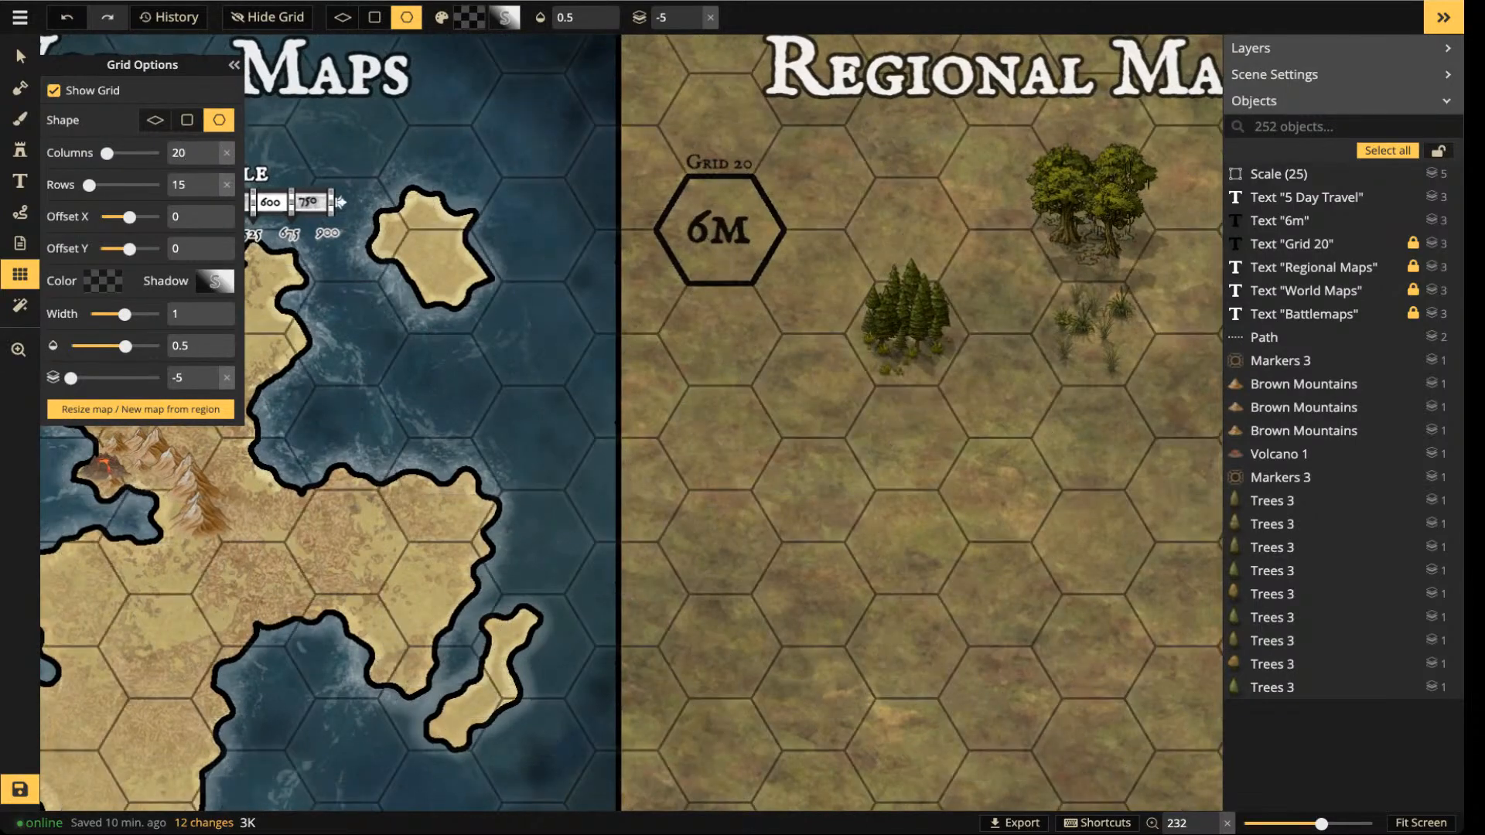
{"action": "key", "text": "Return"}
{"action": "left_click_drag", "start_coordinate": [929, 418], "coordinate": [512, 432]}
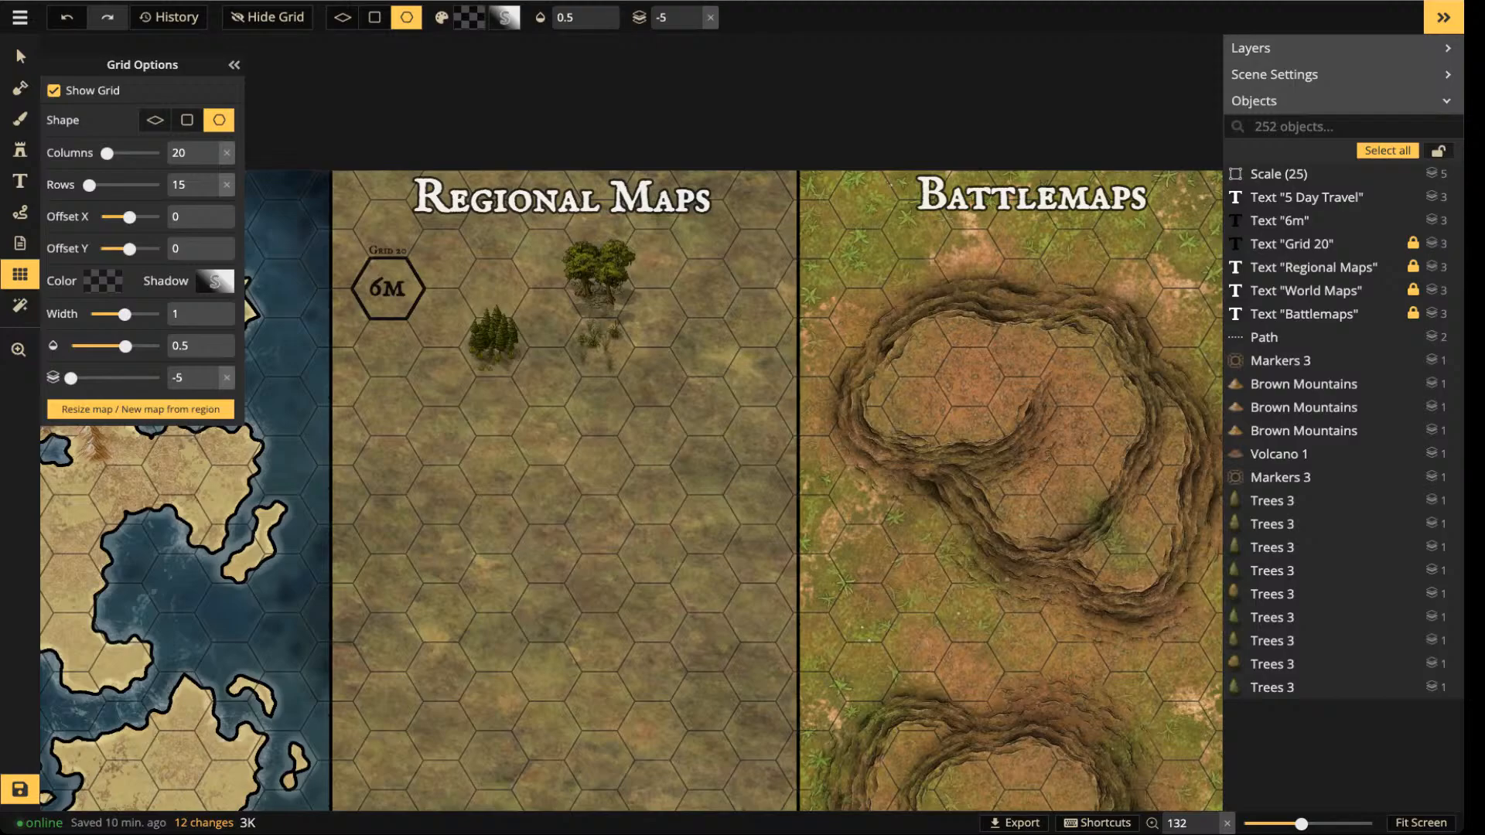
- Move the Grassland group to the hex cell directly below the 6m hex
{"action": "left_click", "coordinate": [20, 56]}
{"action": "scroll", "coordinate": [401, 275], "scroll_direction": "up", "scroll_amount": 3}
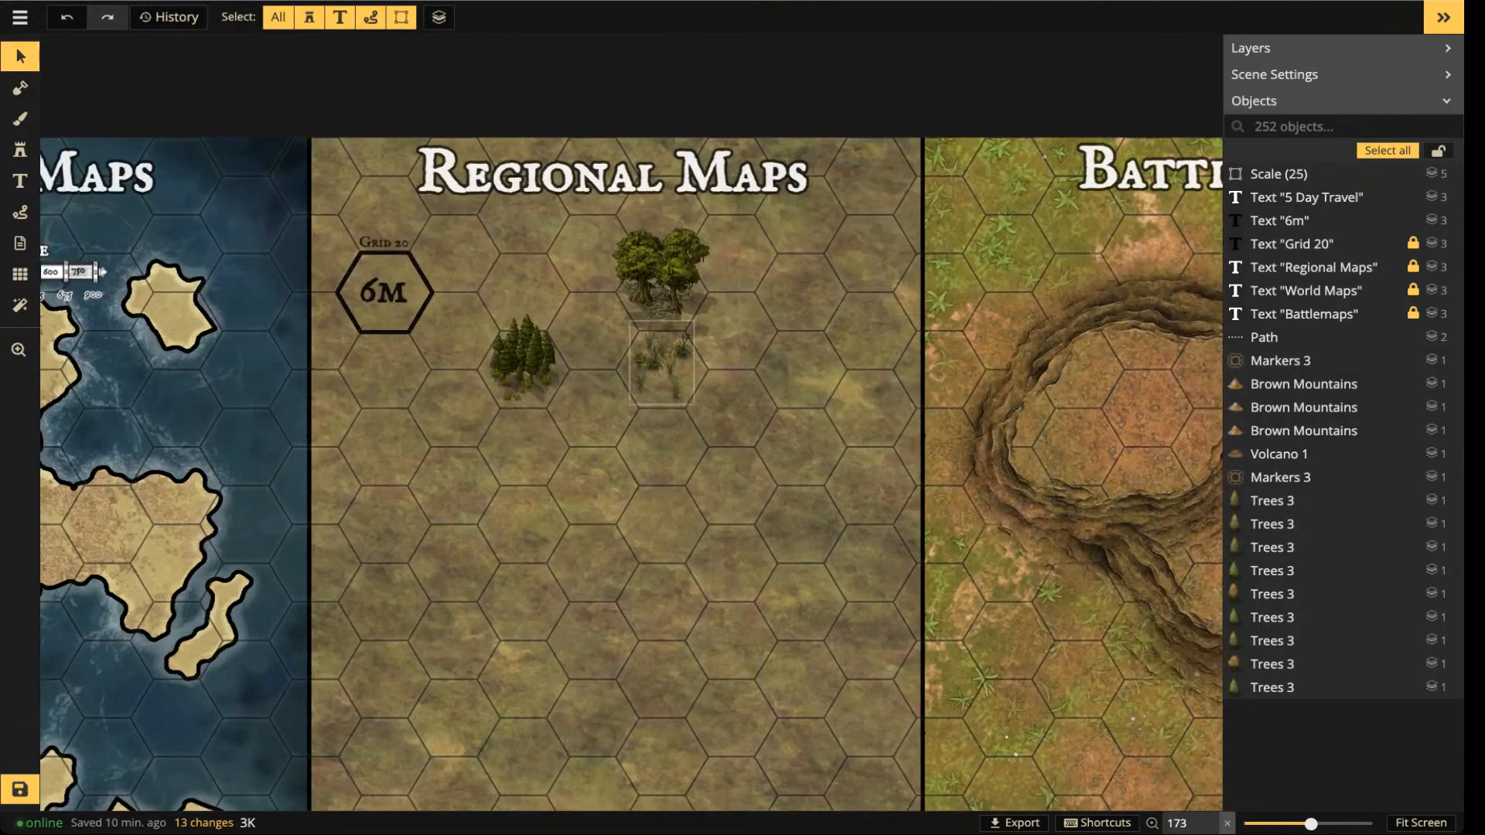
{"action": "left_click_drag", "start_coordinate": [661, 364], "coordinate": [384, 362]}
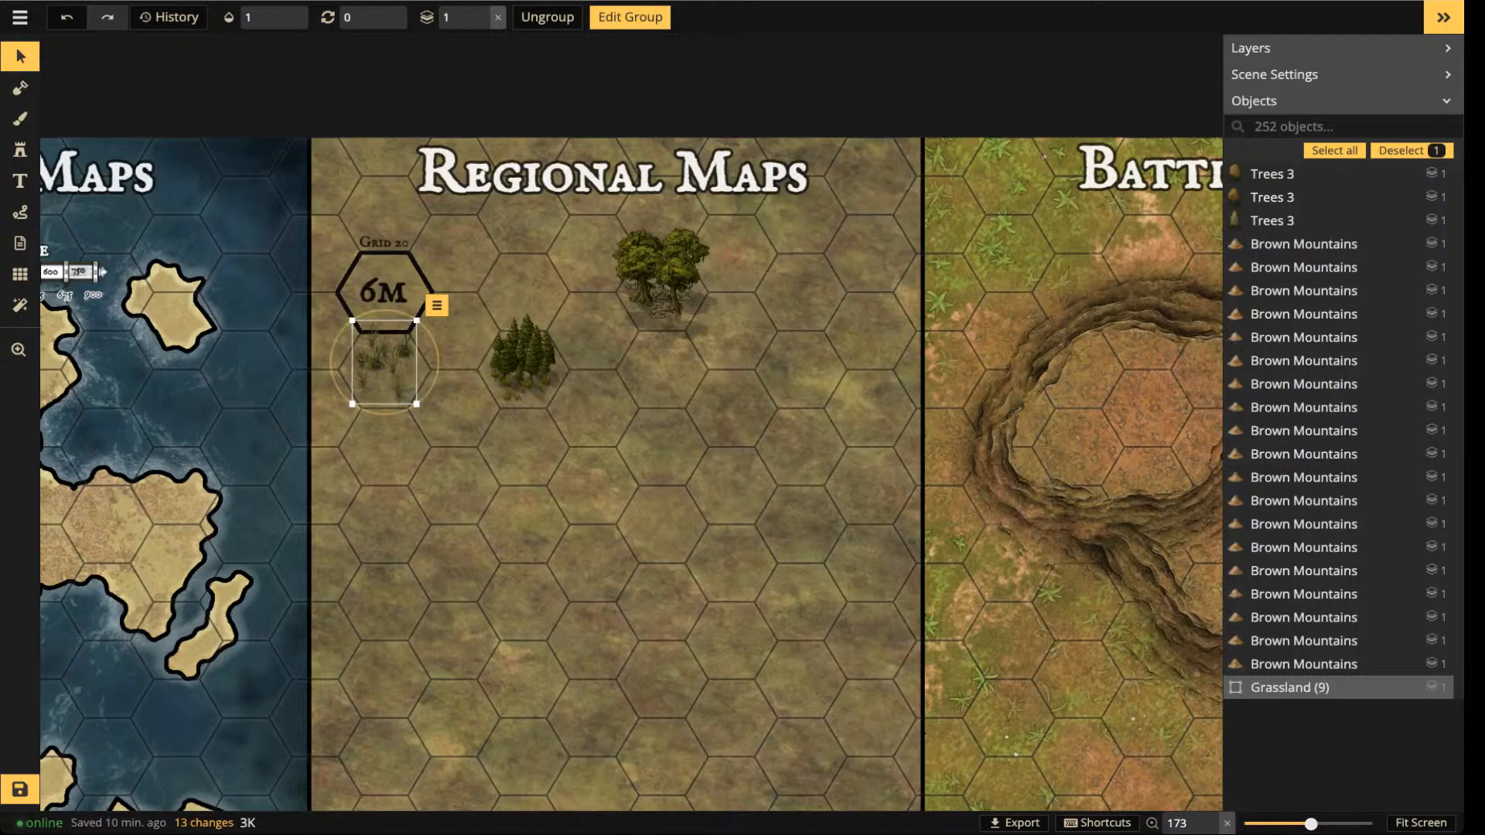
{"action": "left_click", "coordinate": [661, 287]}
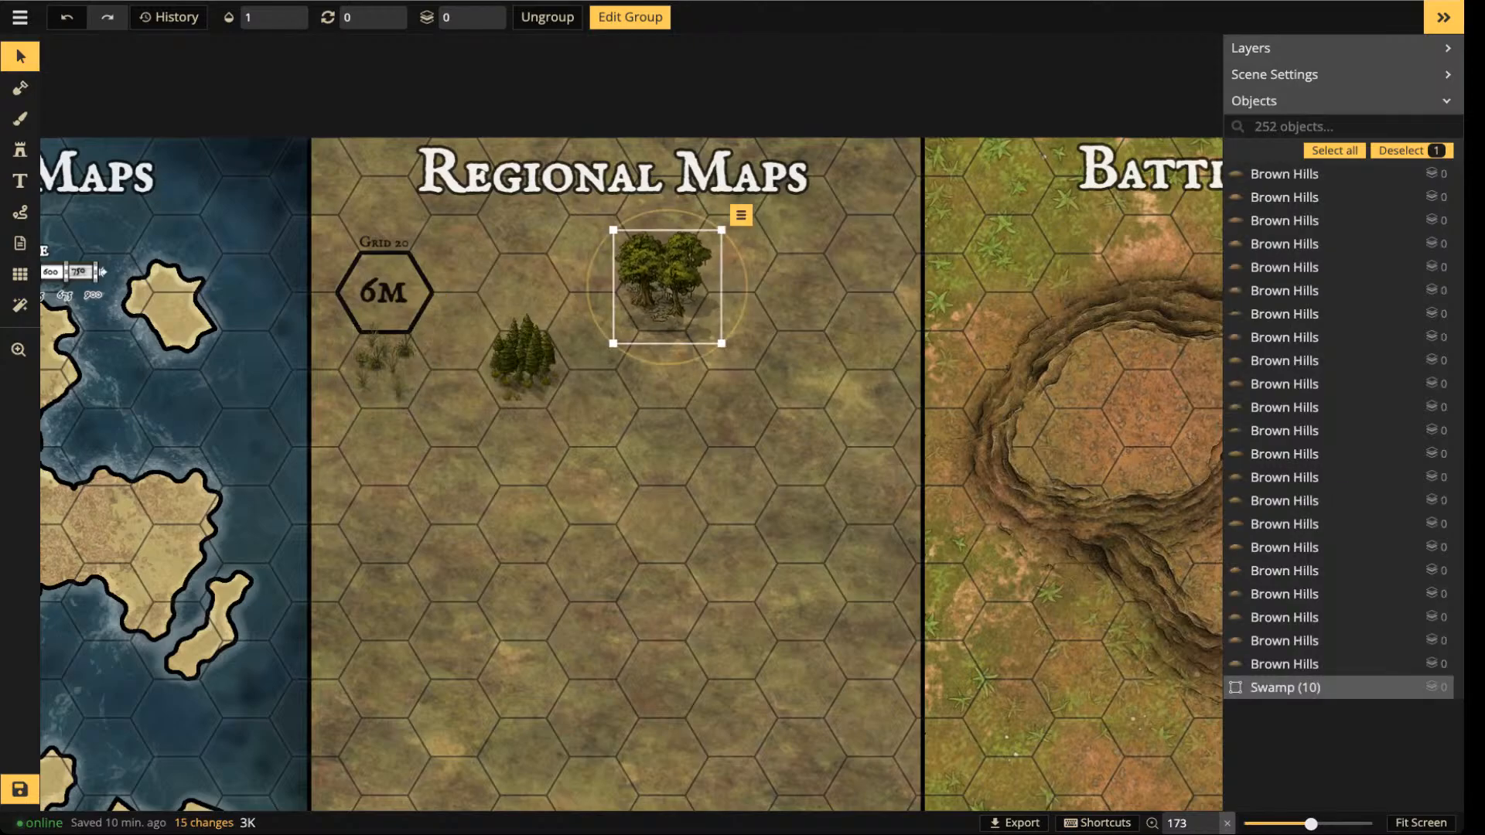
- Duplicate the Pine Forest group and arrange the copies with it as a cluster filling seven adjoining hex cells
{"action": "left_click", "coordinate": [525, 358]}
{"action": "key", "text": "ctrl+c"}
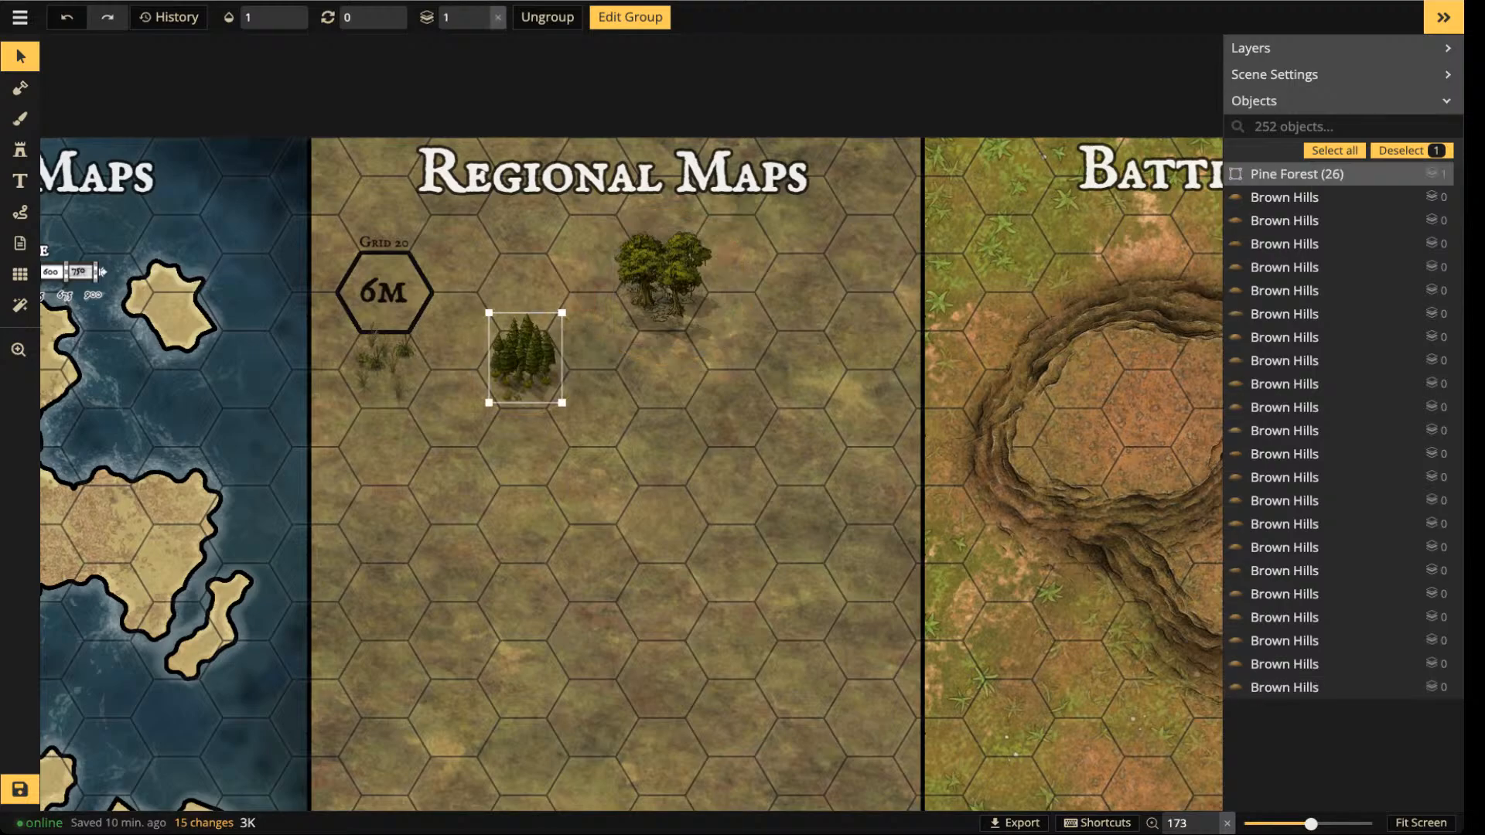
{"action": "key", "text": "ctrl+v"}
{"action": "left_click_drag", "start_coordinate": [658, 411], "coordinate": [530, 434]}
{"action": "key", "text": "ctrl+v"}
{"action": "key", "text": "ctrl+v"}
{"action": "left_click_drag", "start_coordinate": [622, 461], "coordinate": [670, 439]}
{"action": "key", "text": "ctrl+v"}
{"action": "key", "text": "ctrl+v"}
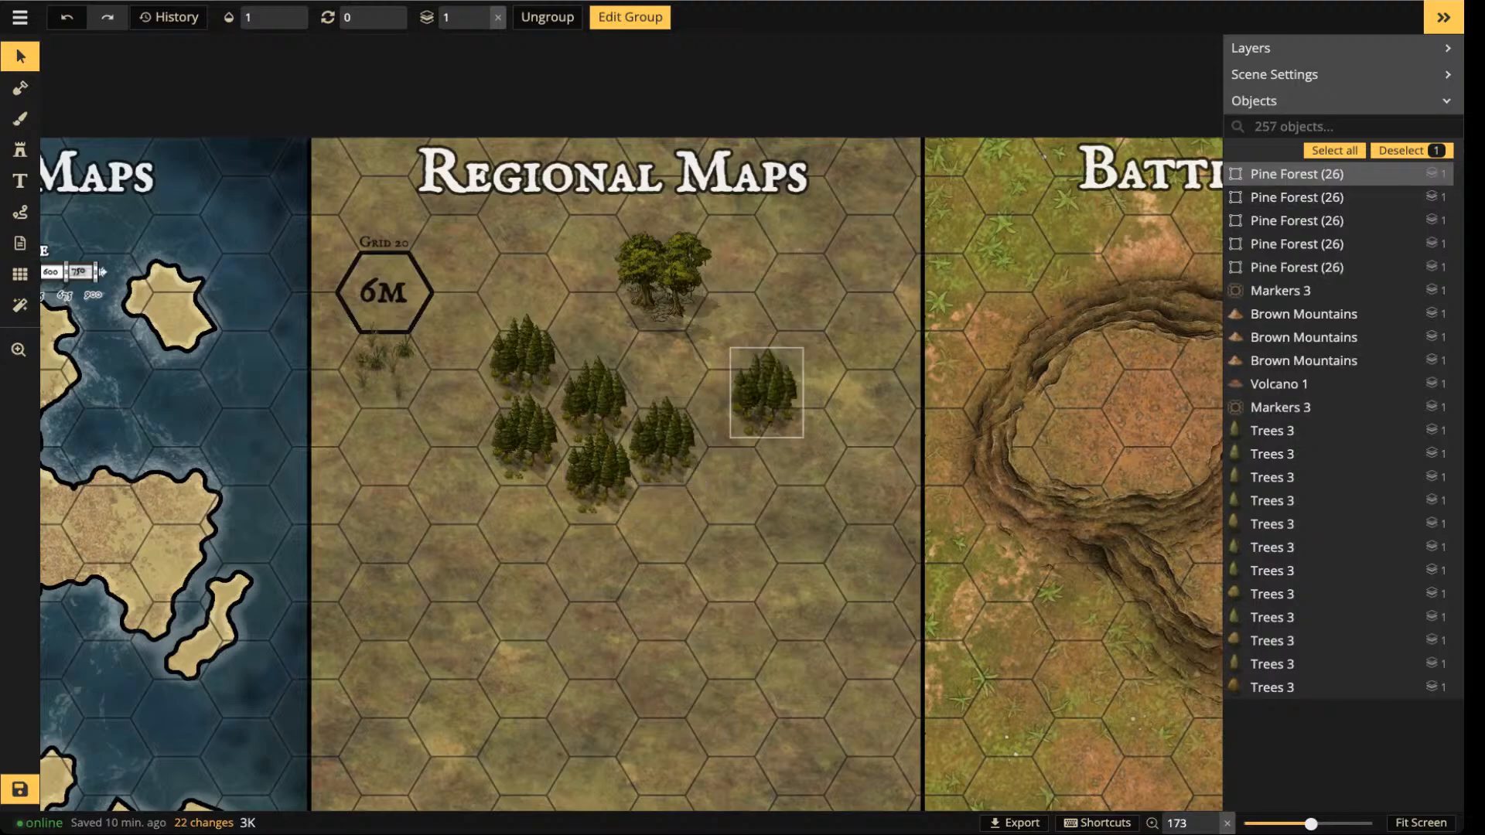
{"action": "left_click_drag", "start_coordinate": [766, 398], "coordinate": [595, 323]}
{"action": "key", "text": "ctrl+v"}
- Move the Swamp group away from the pine forest cluster, toward the eastern edge of the Regional Maps section
{"action": "left_click_drag", "start_coordinate": [670, 282], "coordinate": [875, 313]}
{"action": "double_click", "coordinate": [874, 313]}
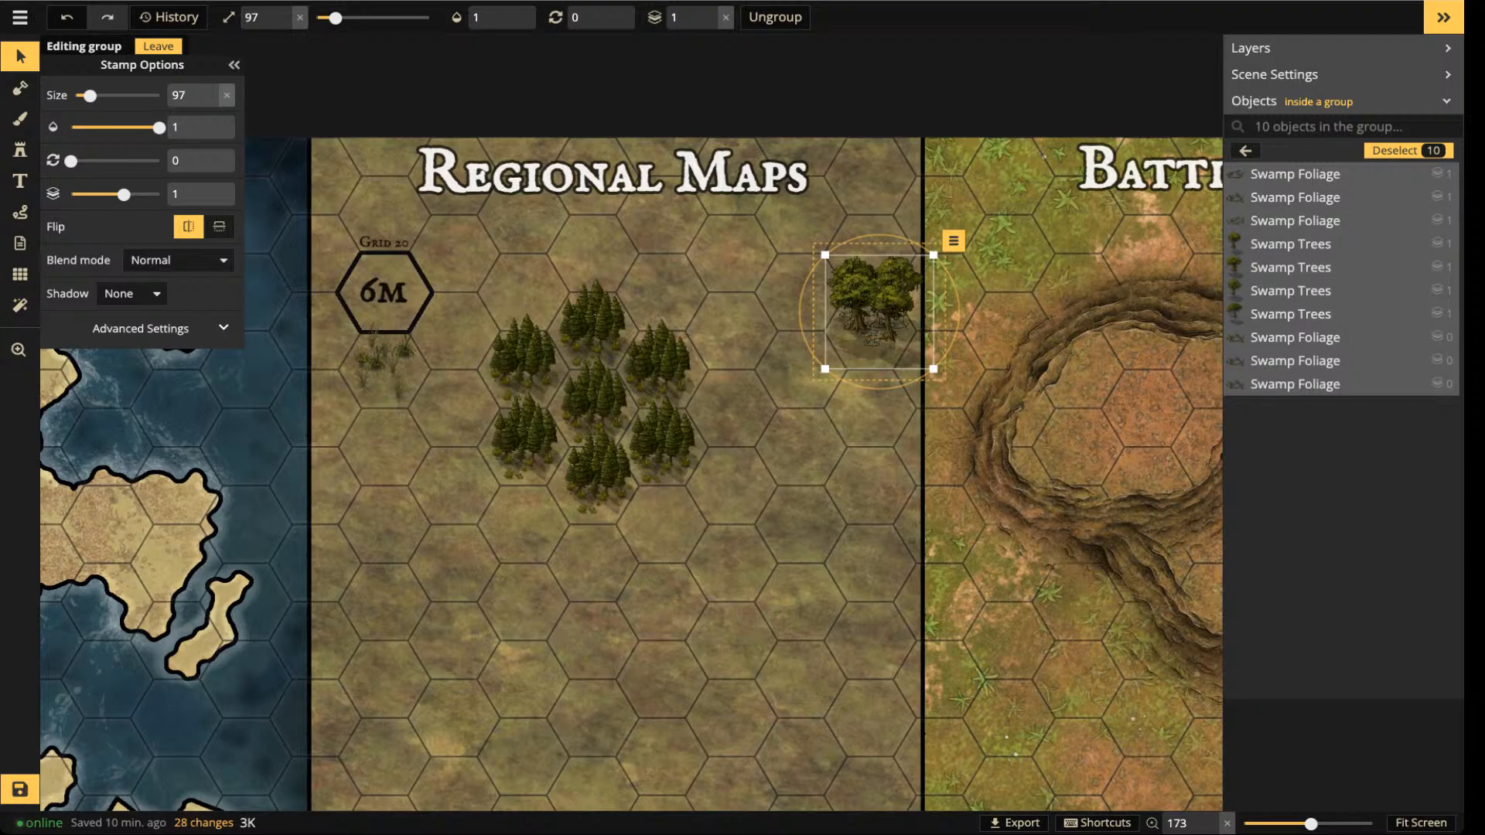
{"action": "key", "text": "Escape"}
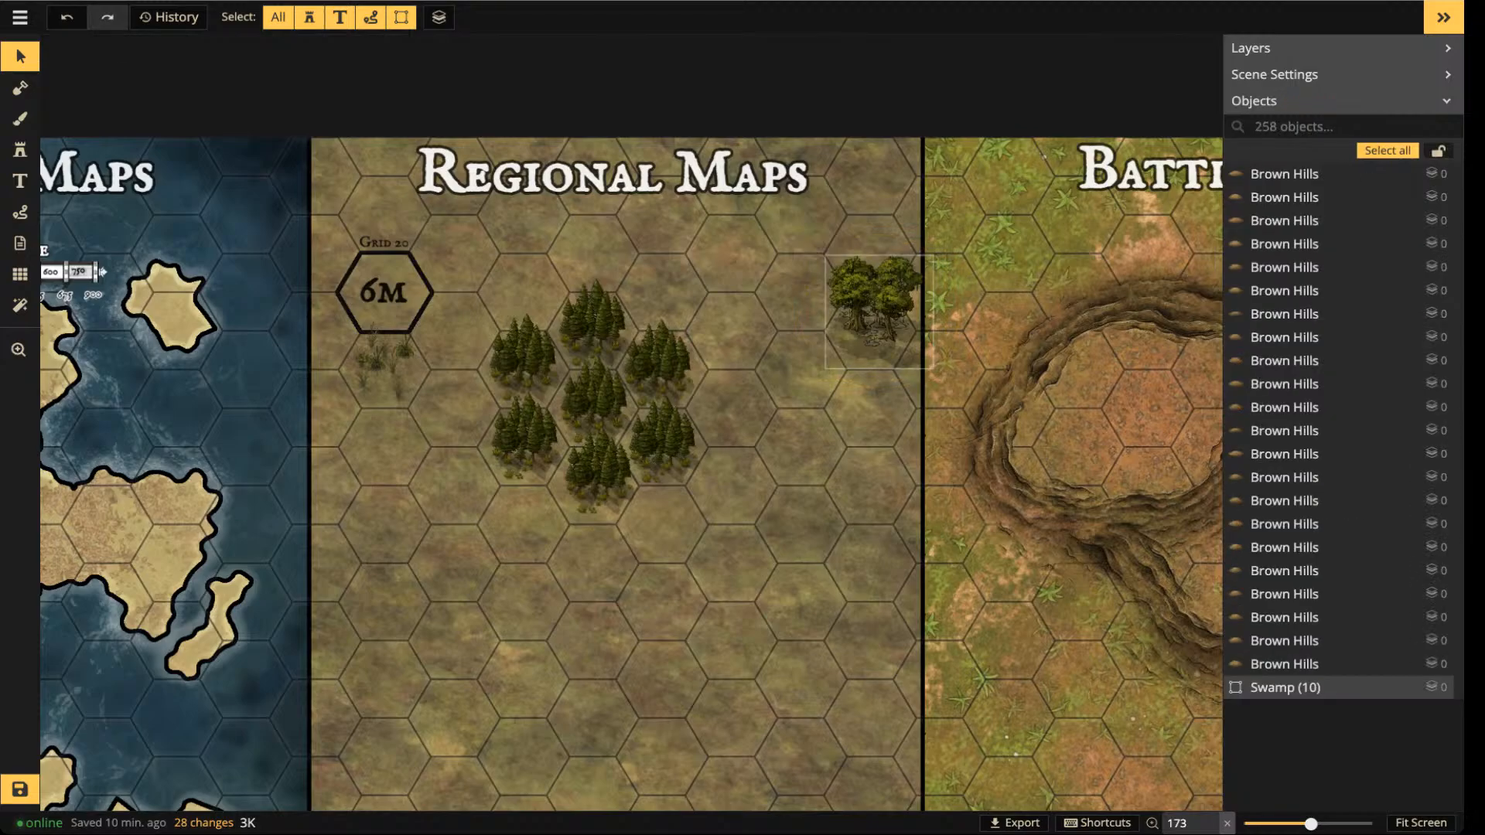
{"action": "mouse_move", "coordinate": [870, 313]}
{"action": "left_mouse_down"}
{"action": "mouse_move", "coordinate": [762, 315]}
{"action": "mouse_move", "coordinate": [824, 314]}
{"action": "left_mouse_up"}
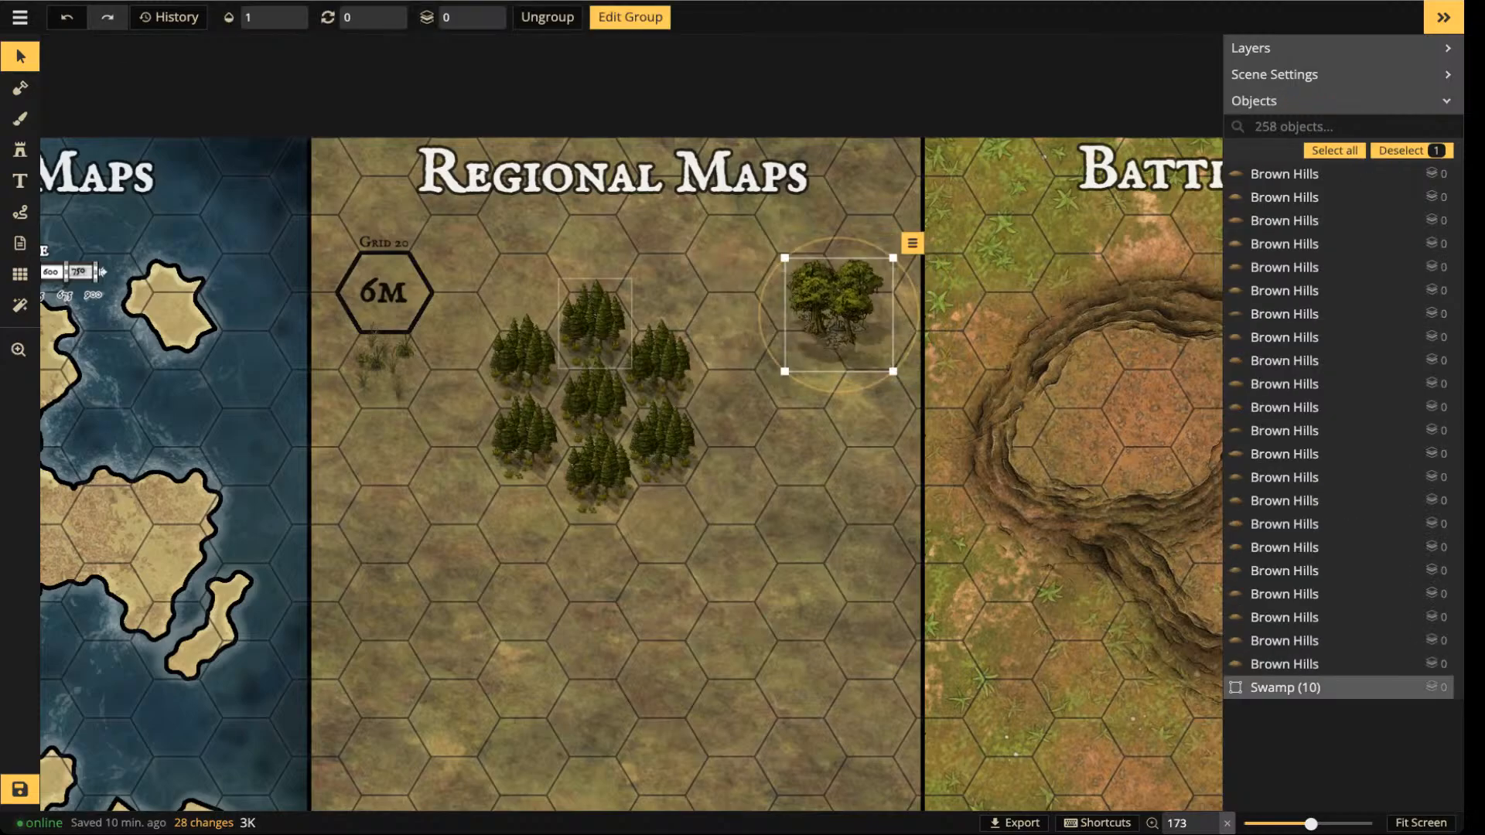
{"action": "mouse_move", "coordinate": [487, 276]}
{"action": "left_mouse_down"}
{"action": "mouse_move", "coordinate": [635, 483]}
{"action": "mouse_move", "coordinate": [703, 517]}
{"action": "left_mouse_up"}
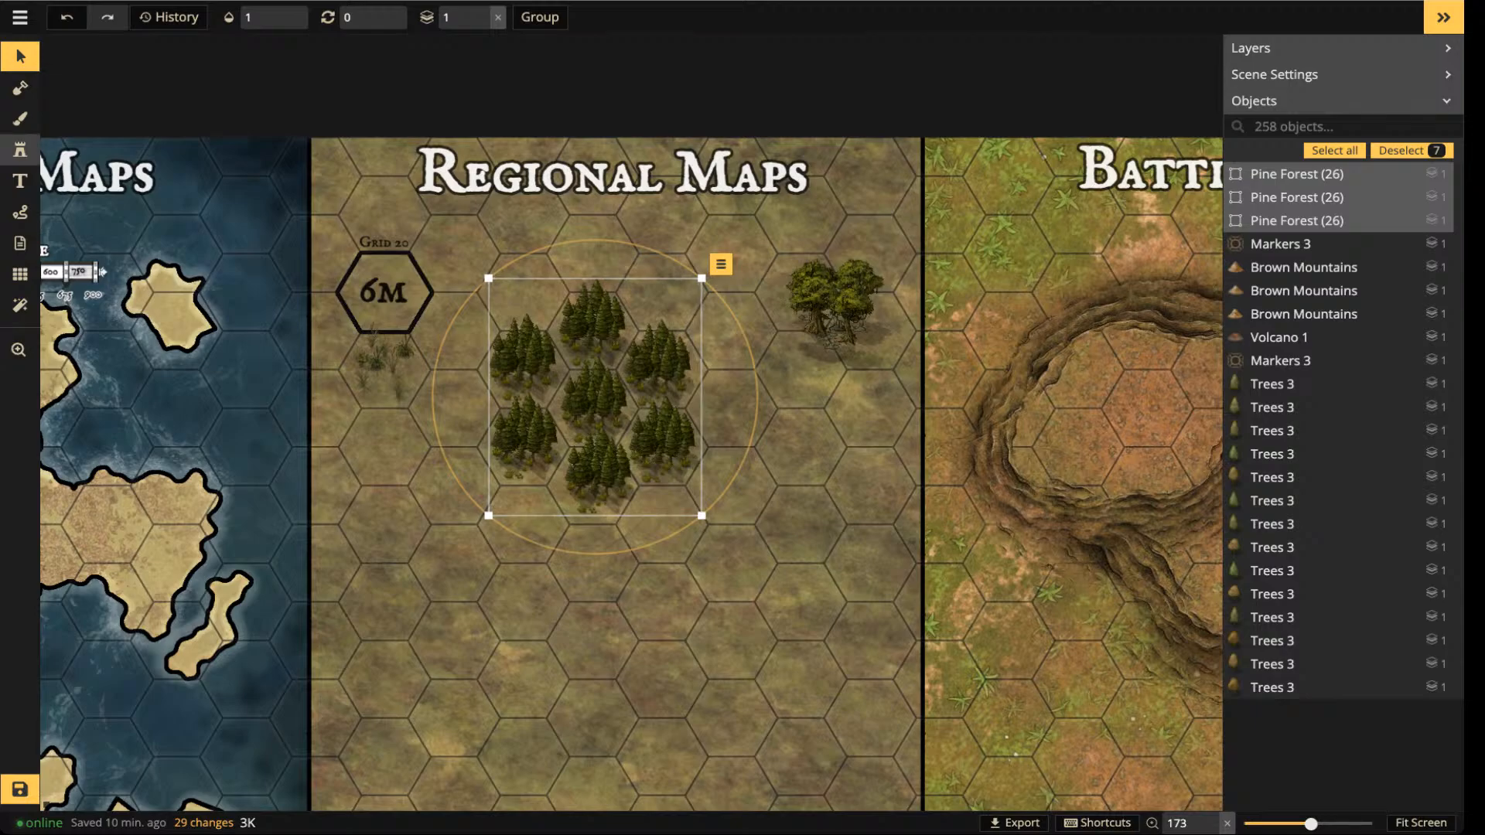
- Paint random Trees 3 stamps at size 166 across three adjoining hex cells south of the pine forest cluster
{"action": "left_click", "coordinate": [20, 180]}
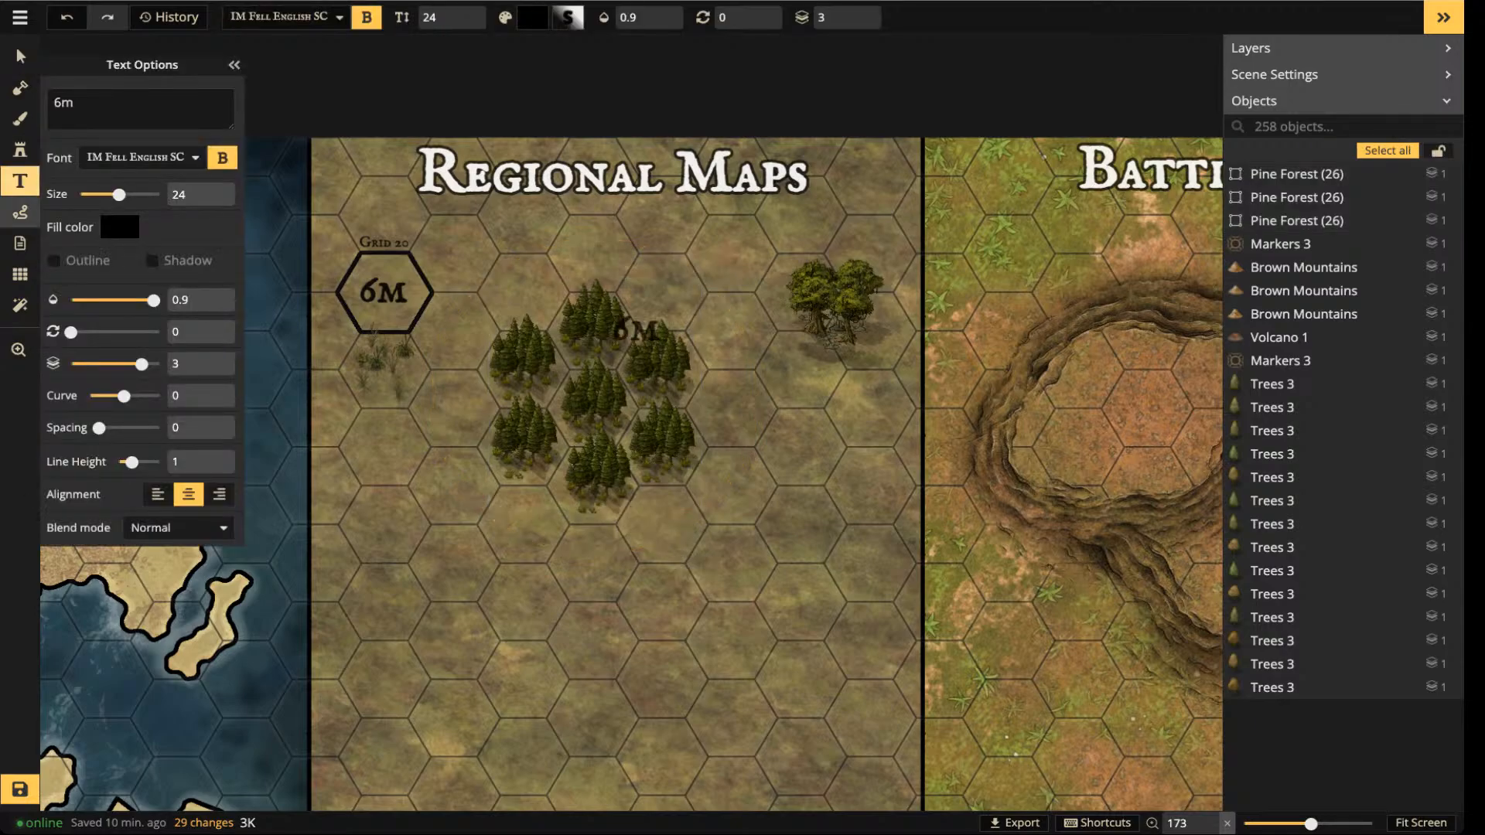
{"action": "left_click", "coordinate": [20, 149]}
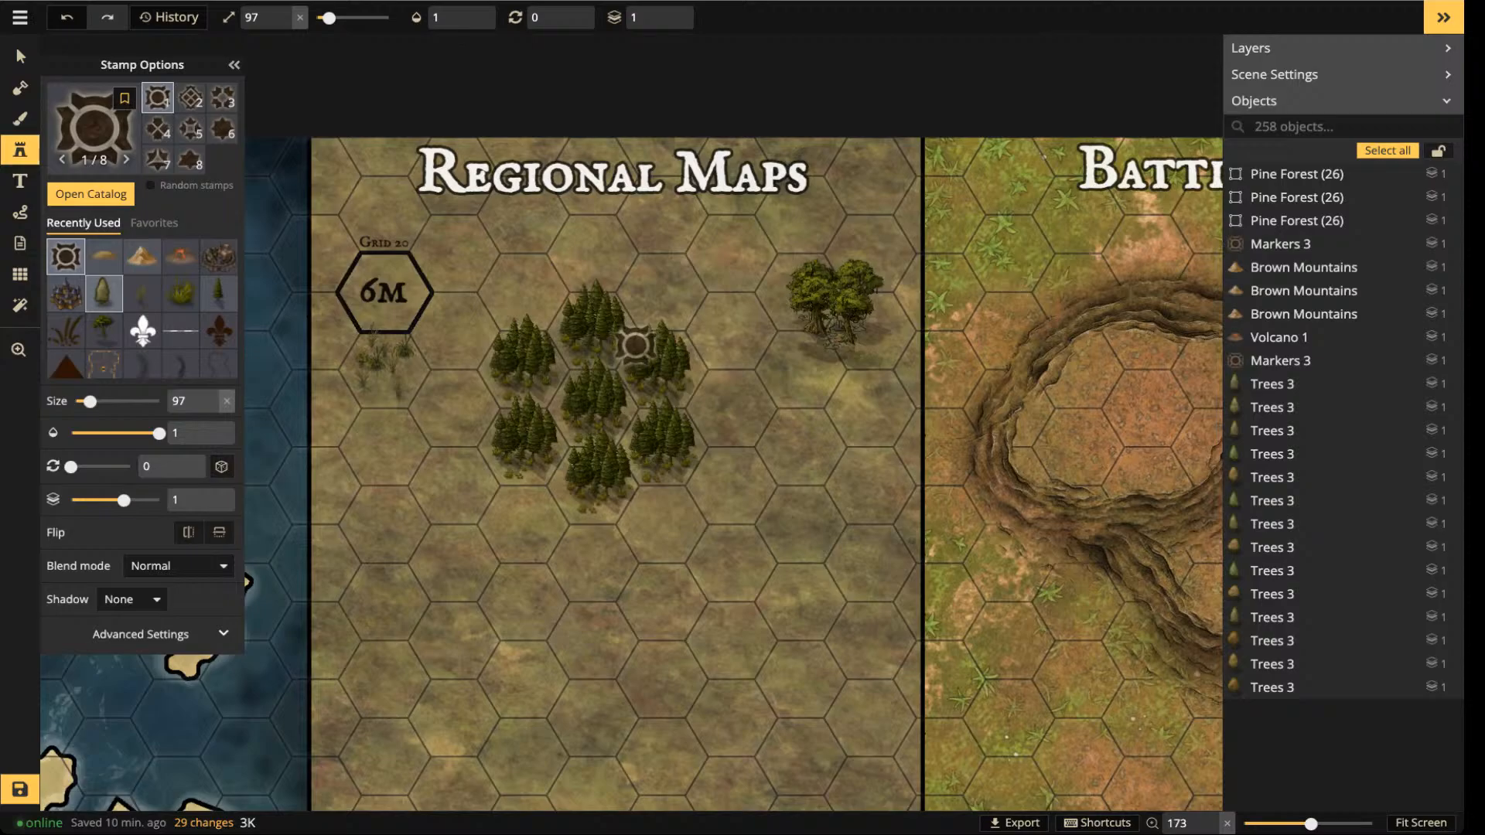
{"action": "left_click", "coordinate": [103, 292]}
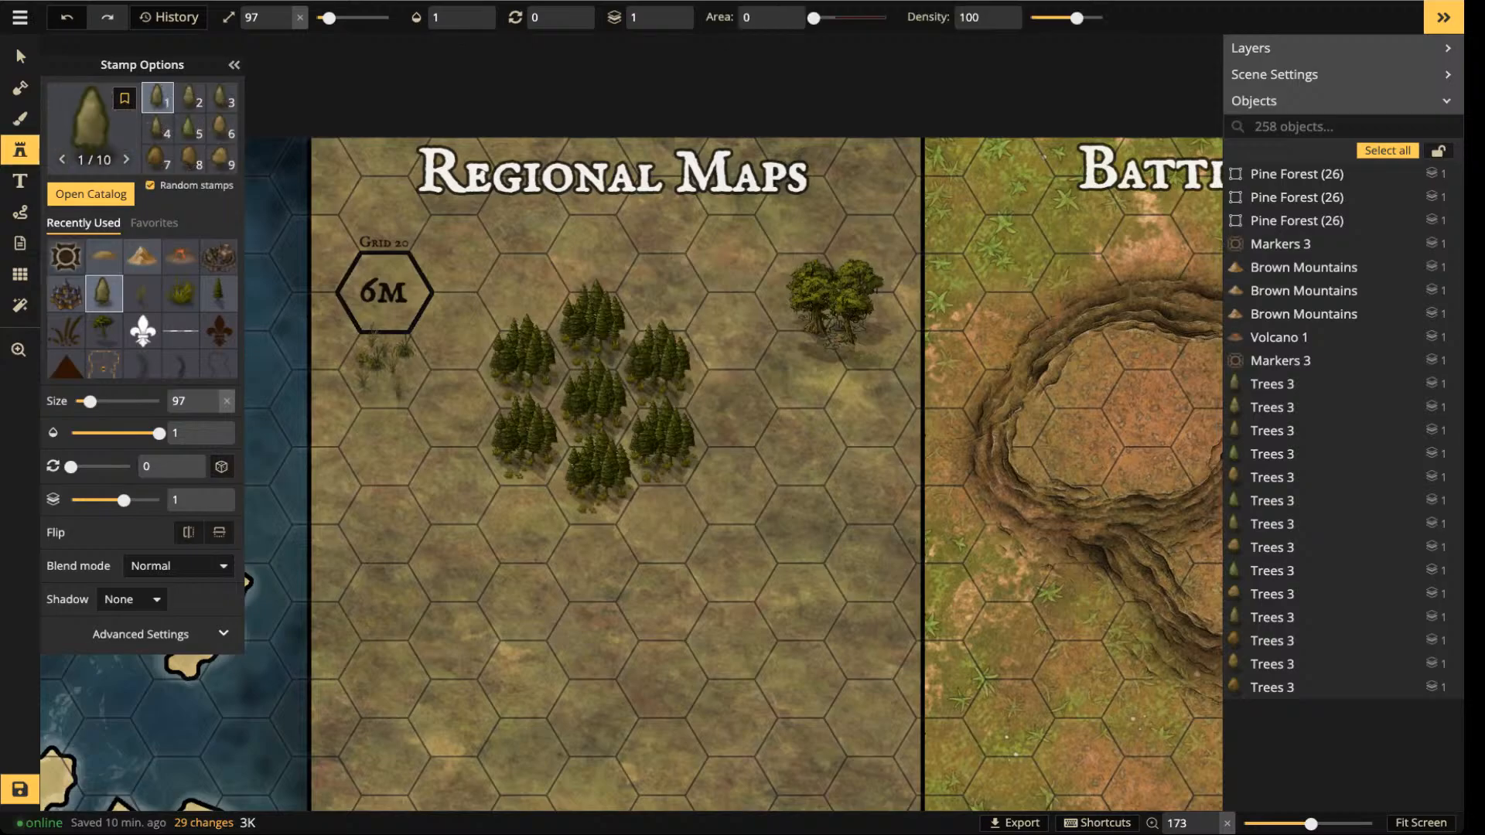
{"action": "left_click", "coordinate": [299, 17]}
{"action": "left_click_drag", "start_coordinate": [329, 18], "coordinate": [339, 18]}
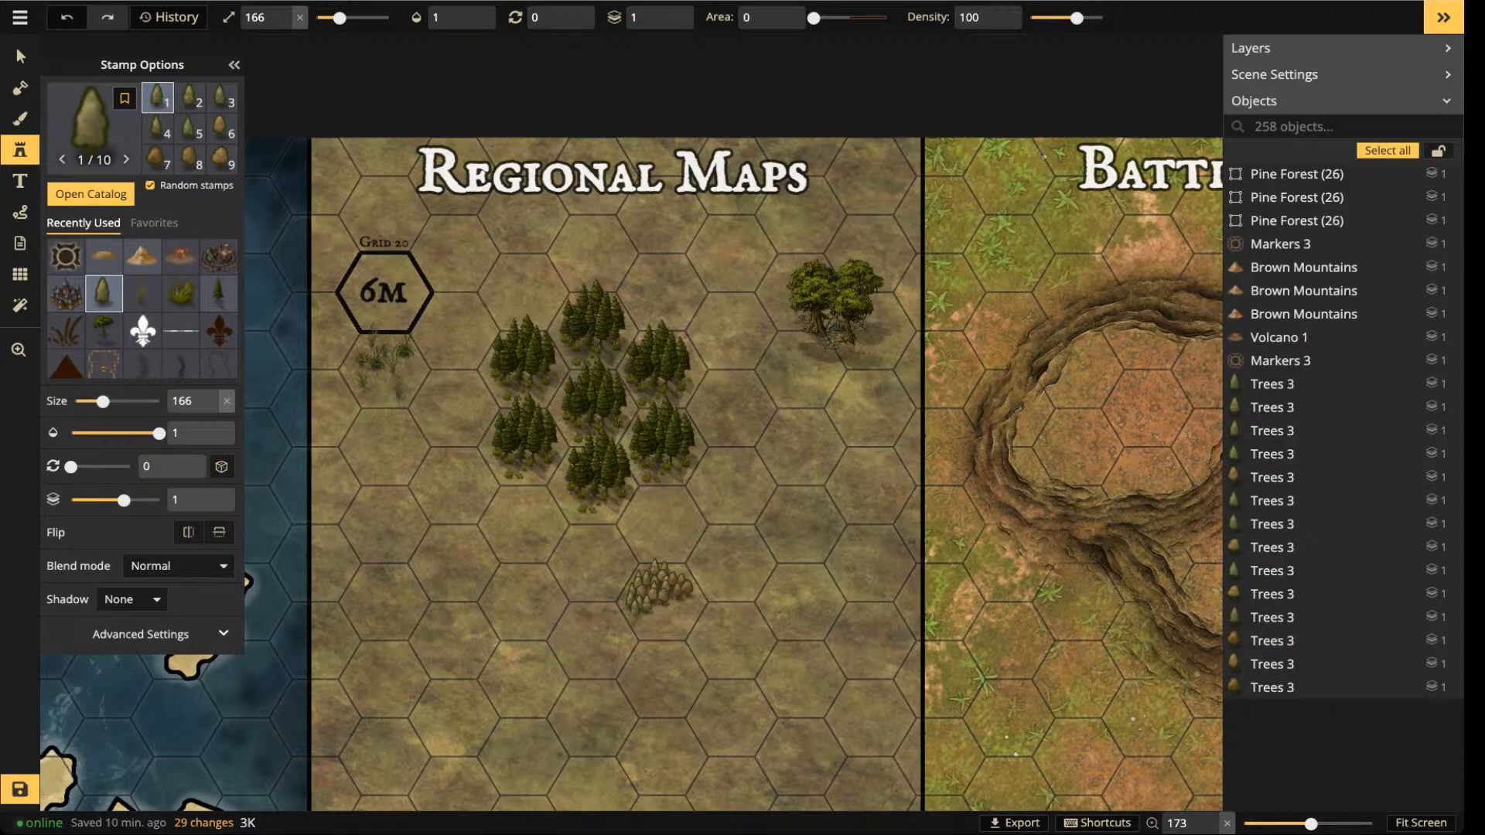
{"action": "mouse_move", "coordinate": [658, 592]}
{"action": "left_mouse_down"}
{"action": "mouse_move", "coordinate": [739, 657]}
{"action": "mouse_move", "coordinate": [750, 634]}
{"action": "mouse_move", "coordinate": [642, 657]}
{"action": "mouse_move", "coordinate": [677, 692]}
{"action": "mouse_move", "coordinate": [634, 692]}
{"action": "mouse_move", "coordinate": [628, 680]}
{"action": "mouse_move", "coordinate": [727, 650]}
{"action": "mouse_move", "coordinate": [735, 612]}
{"action": "left_mouse_up"}
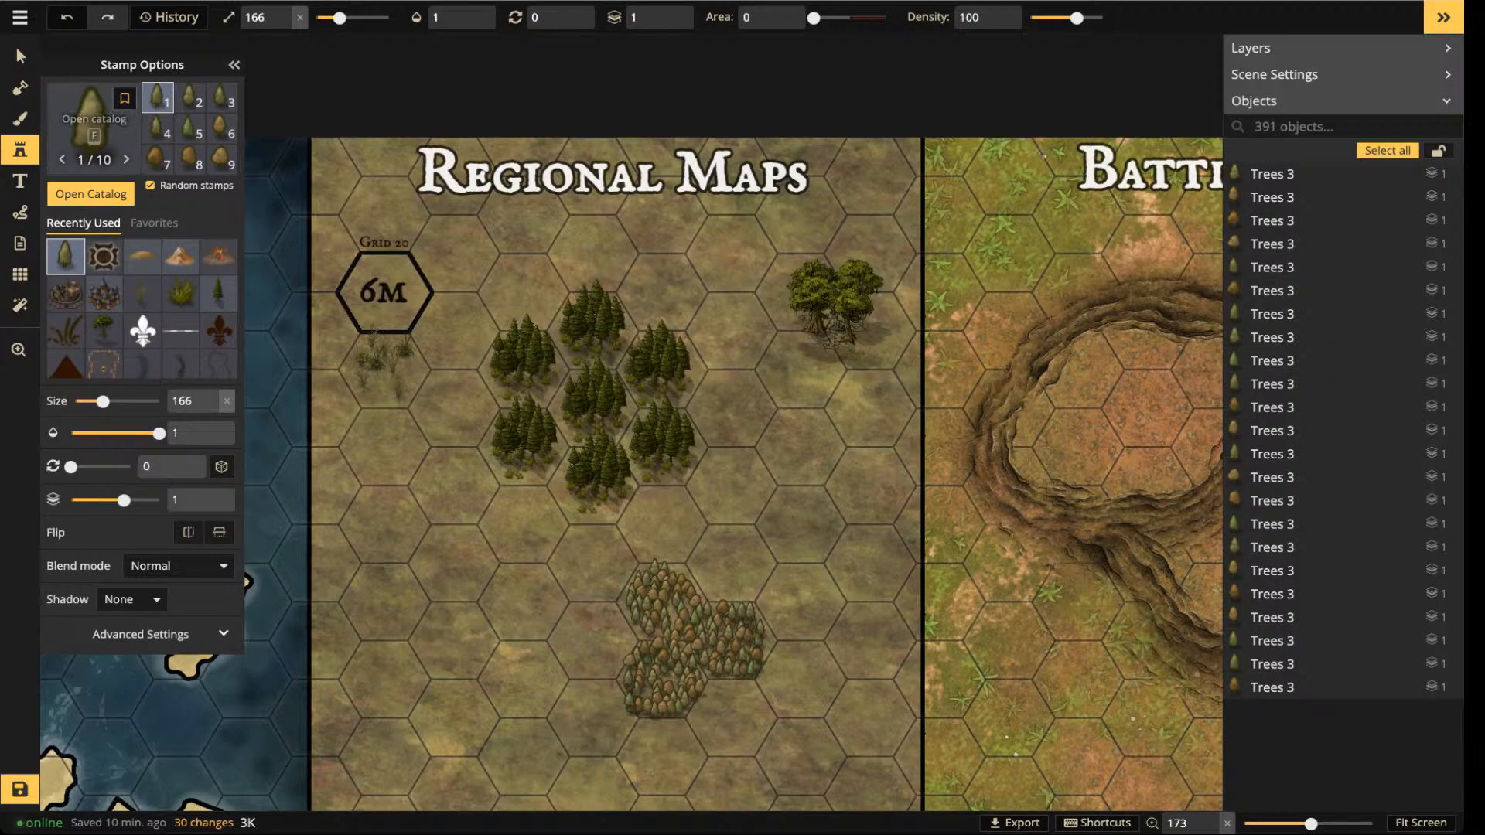
- Nudge the painted Trees 3 patch and the southernmost Pine Forest group to sit better within their hex cells
{"action": "left_click", "coordinate": [20, 56]}
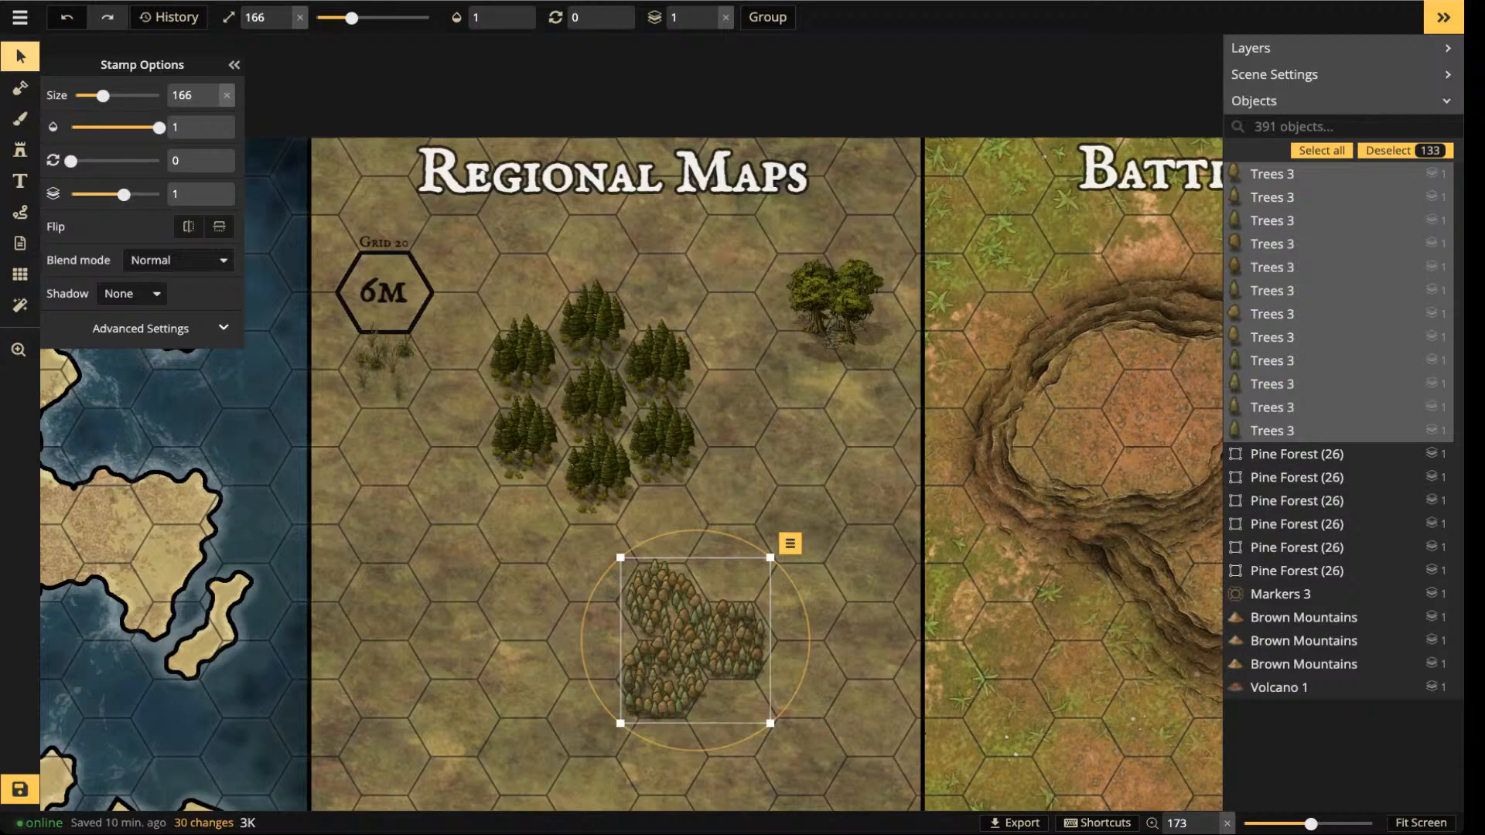
{"action": "left_click_drag", "start_coordinate": [525, 550], "coordinate": [861, 779]}
{"action": "mouse_move", "coordinate": [696, 641]}
{"action": "left_mouse_down"}
{"action": "mouse_move", "coordinate": [629, 642]}
{"action": "mouse_move", "coordinate": [707, 636]}
{"action": "mouse_move", "coordinate": [693, 636]}
{"action": "left_mouse_up"}
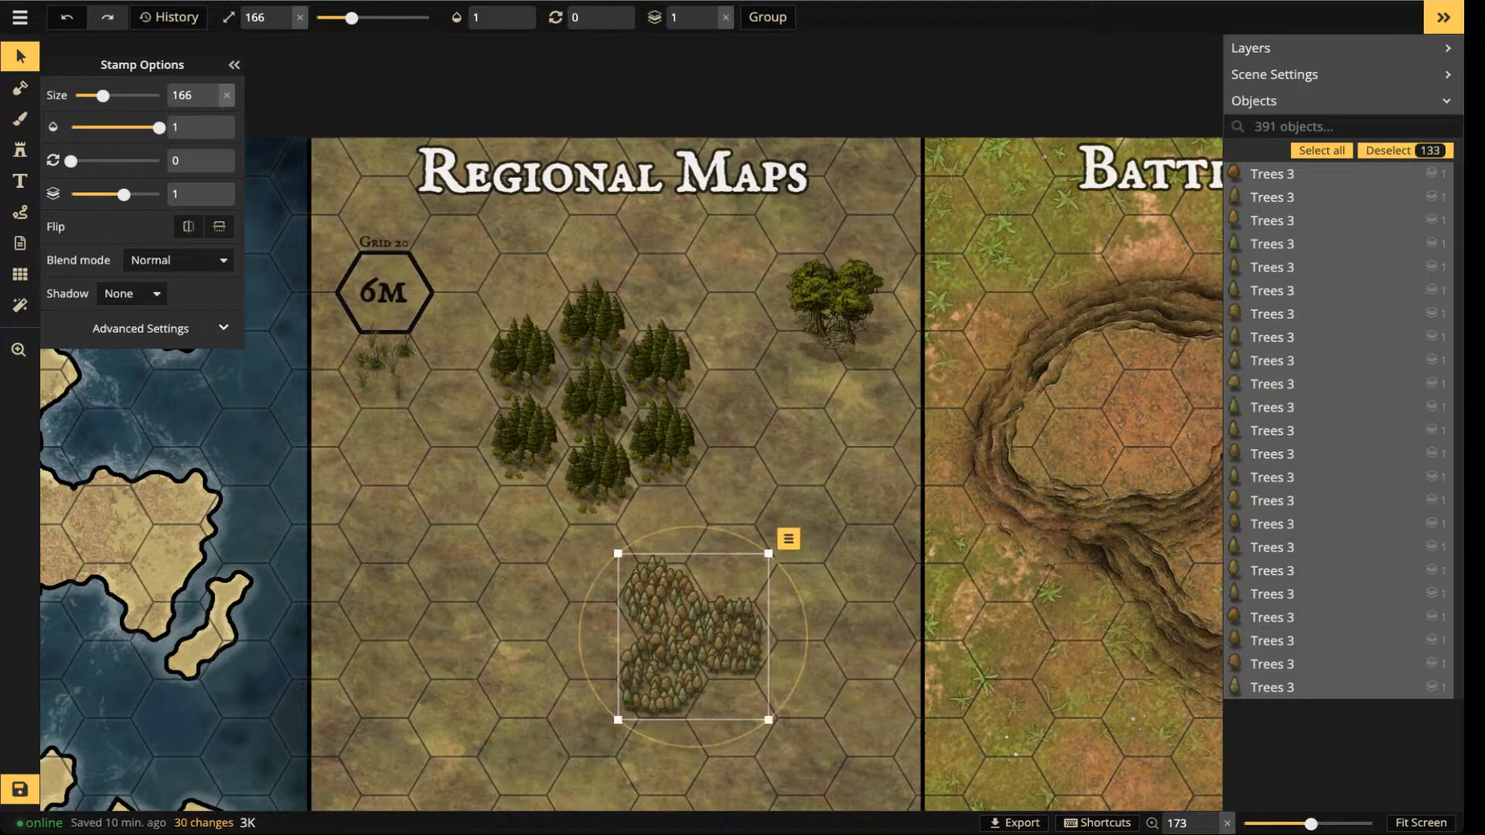
{"action": "left_click", "coordinate": [600, 470]}
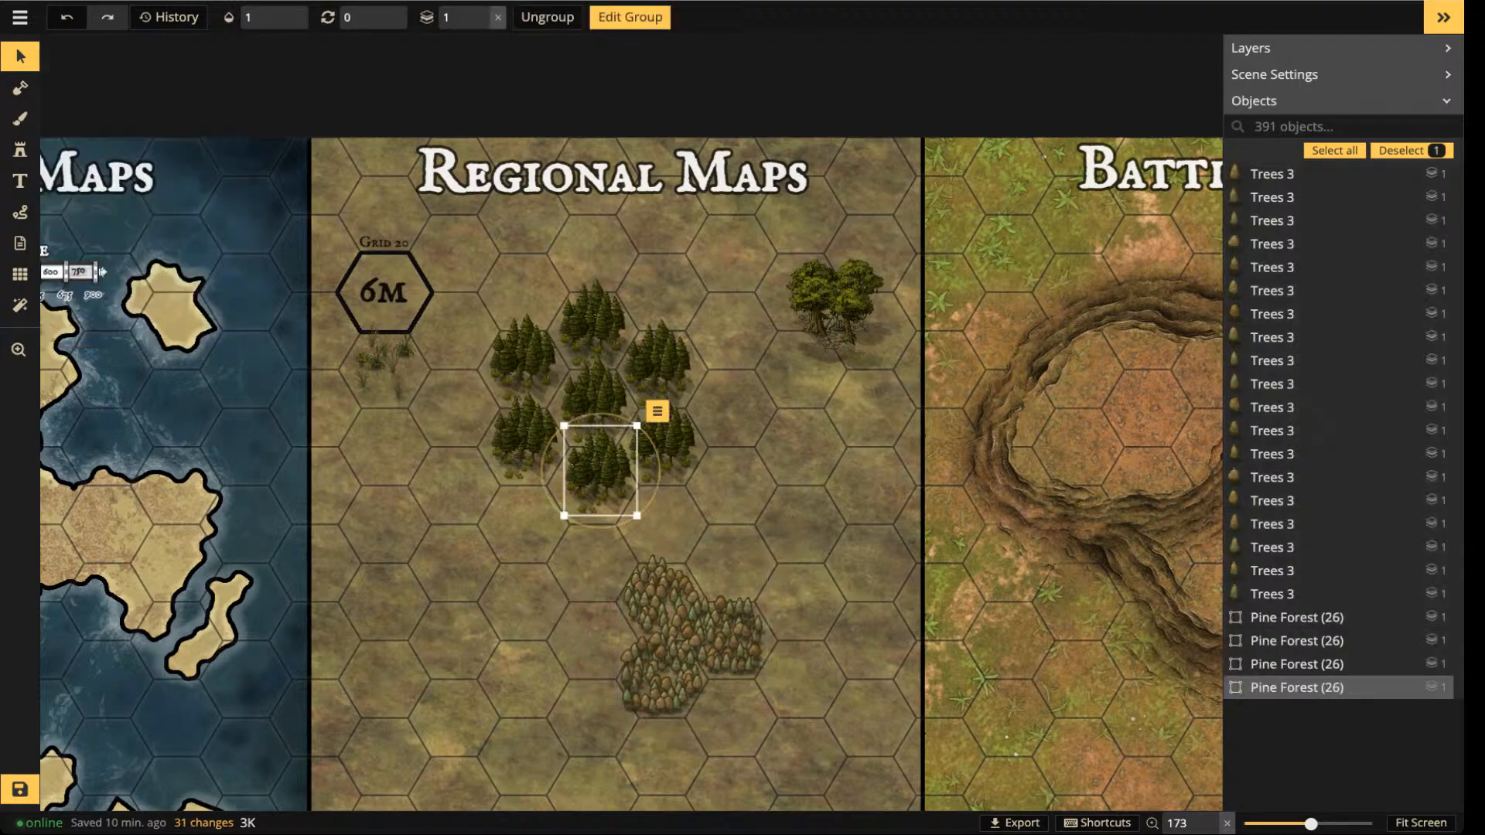
{"action": "left_click_drag", "start_coordinate": [600, 470], "coordinate": [596, 474]}
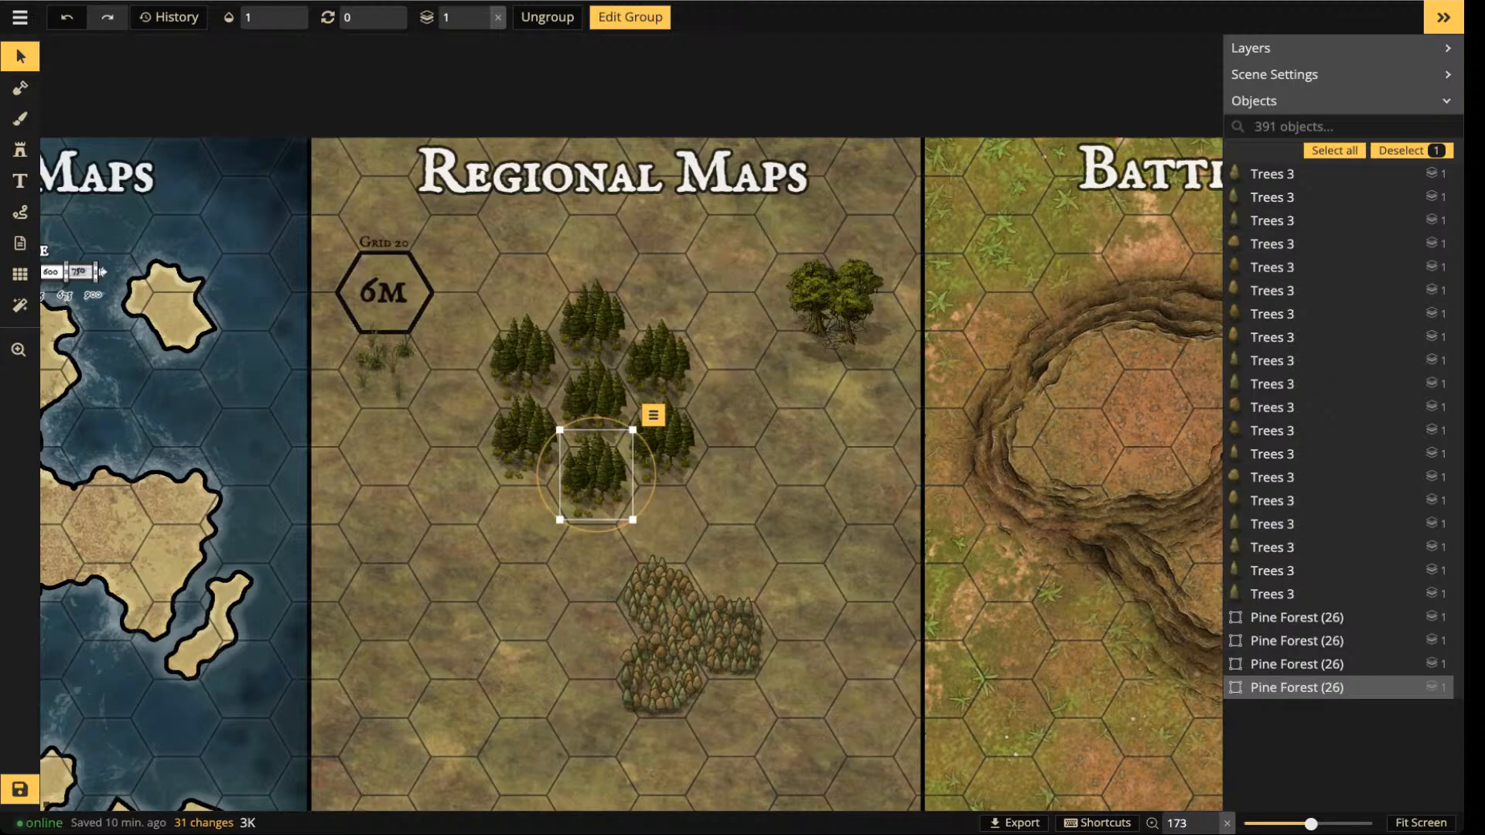
- Save the map and move the Swamp group slightly southwest, closer to the pine forest cluster
{"action": "left_click", "coordinate": [383, 288]}
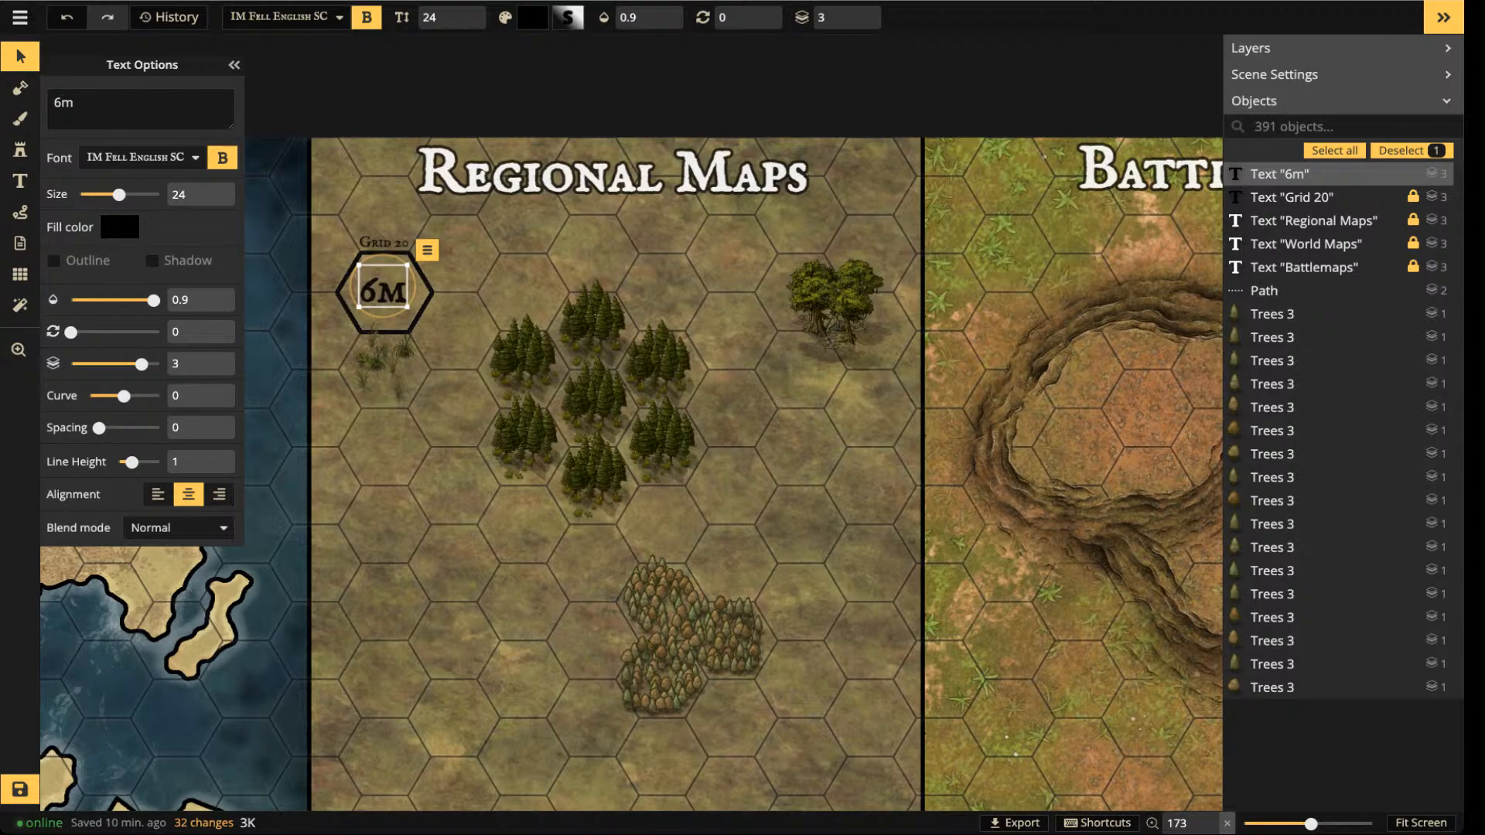
{"action": "key", "text": "Escape"}
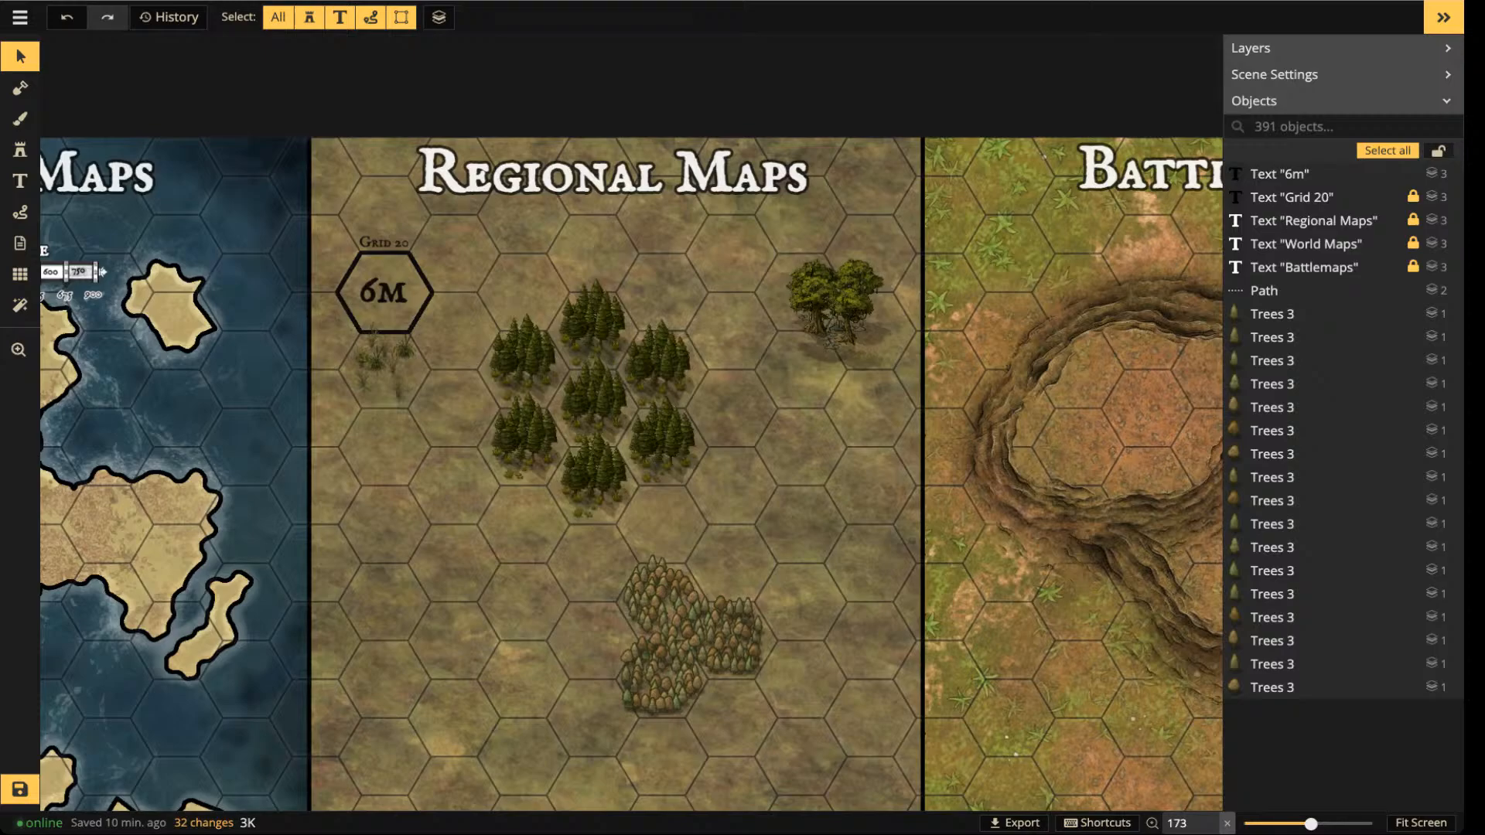
{"action": "key", "text": "ctrl+s"}
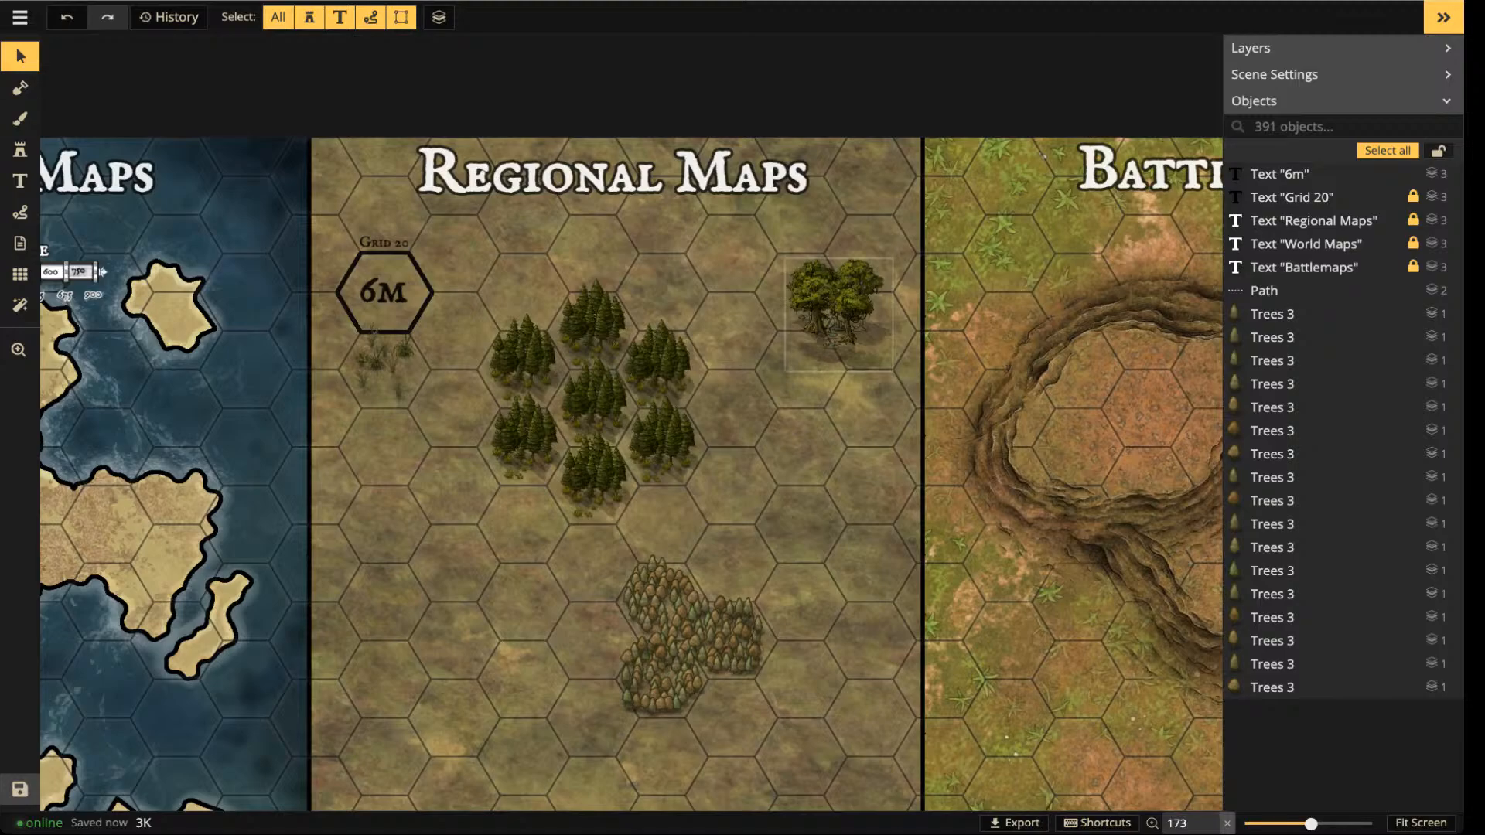
{"action": "left_click_drag", "start_coordinate": [837, 310], "coordinate": [803, 358]}
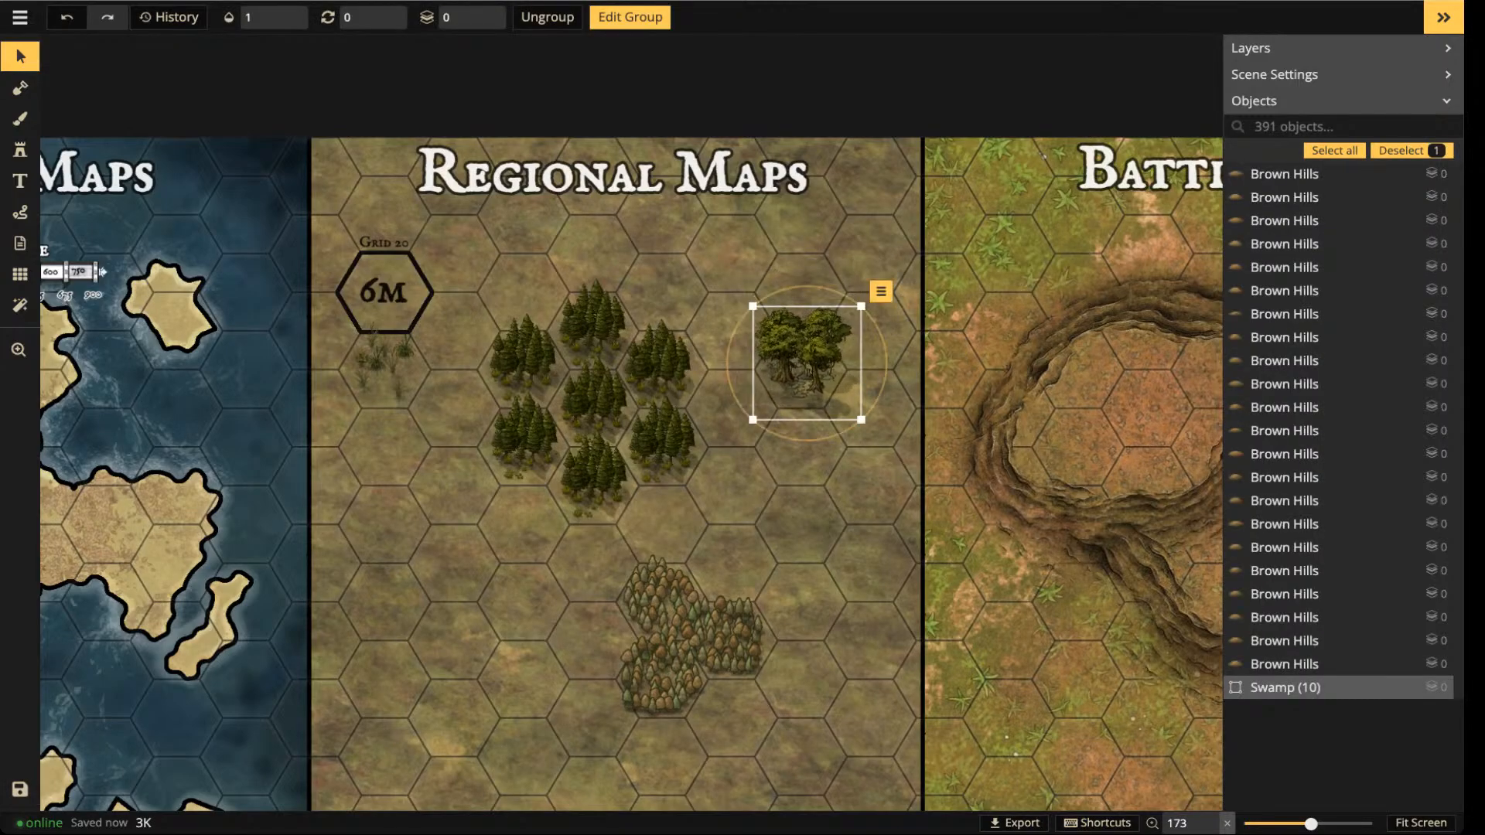
{"action": "key", "text": "Escape"}
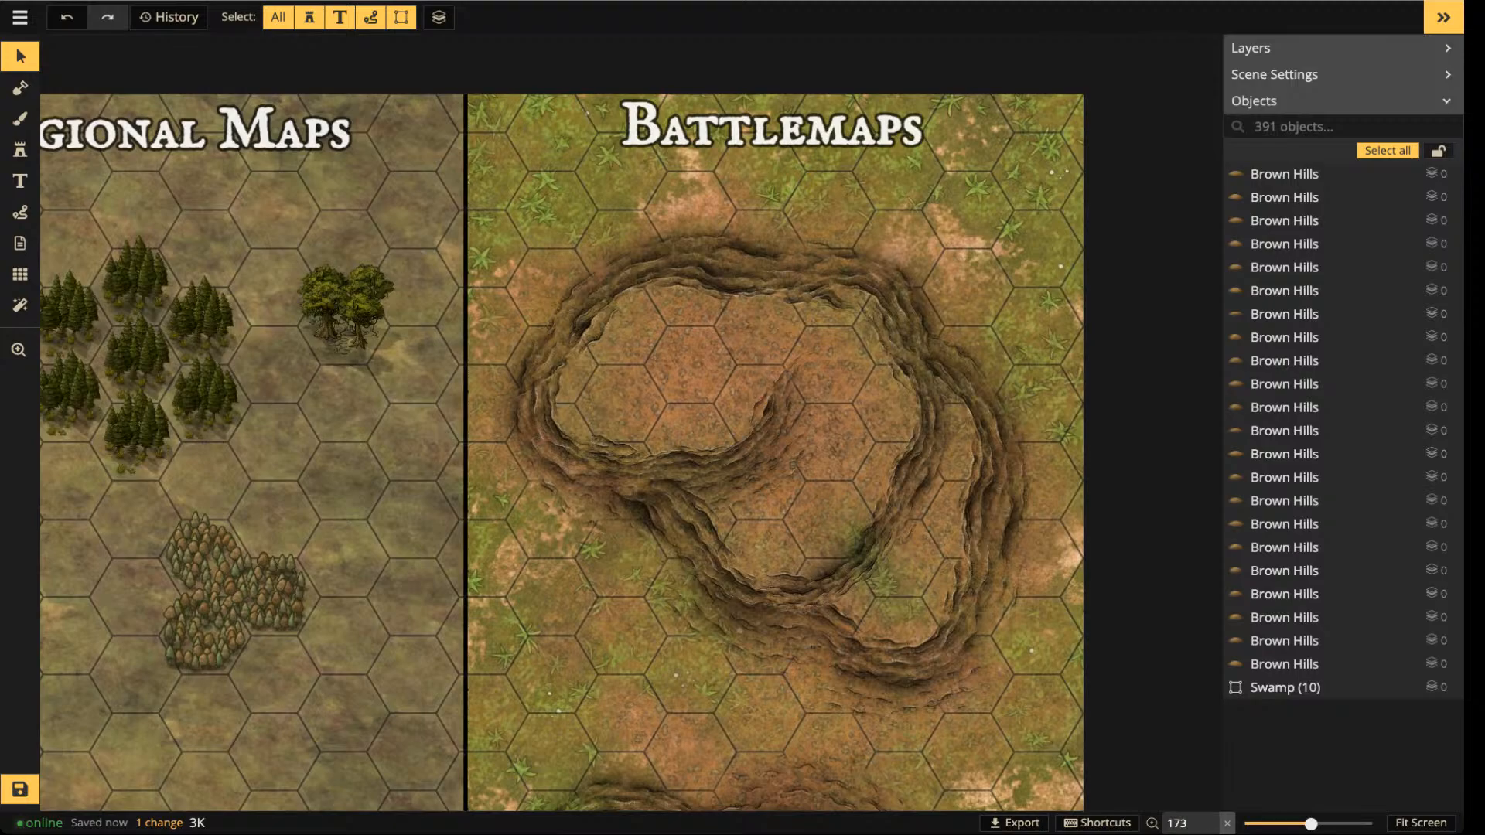
- Set the grid to 30 columns and change its shape to squares for the Battlemaps section
{"action": "left_click", "coordinate": [20, 274]}
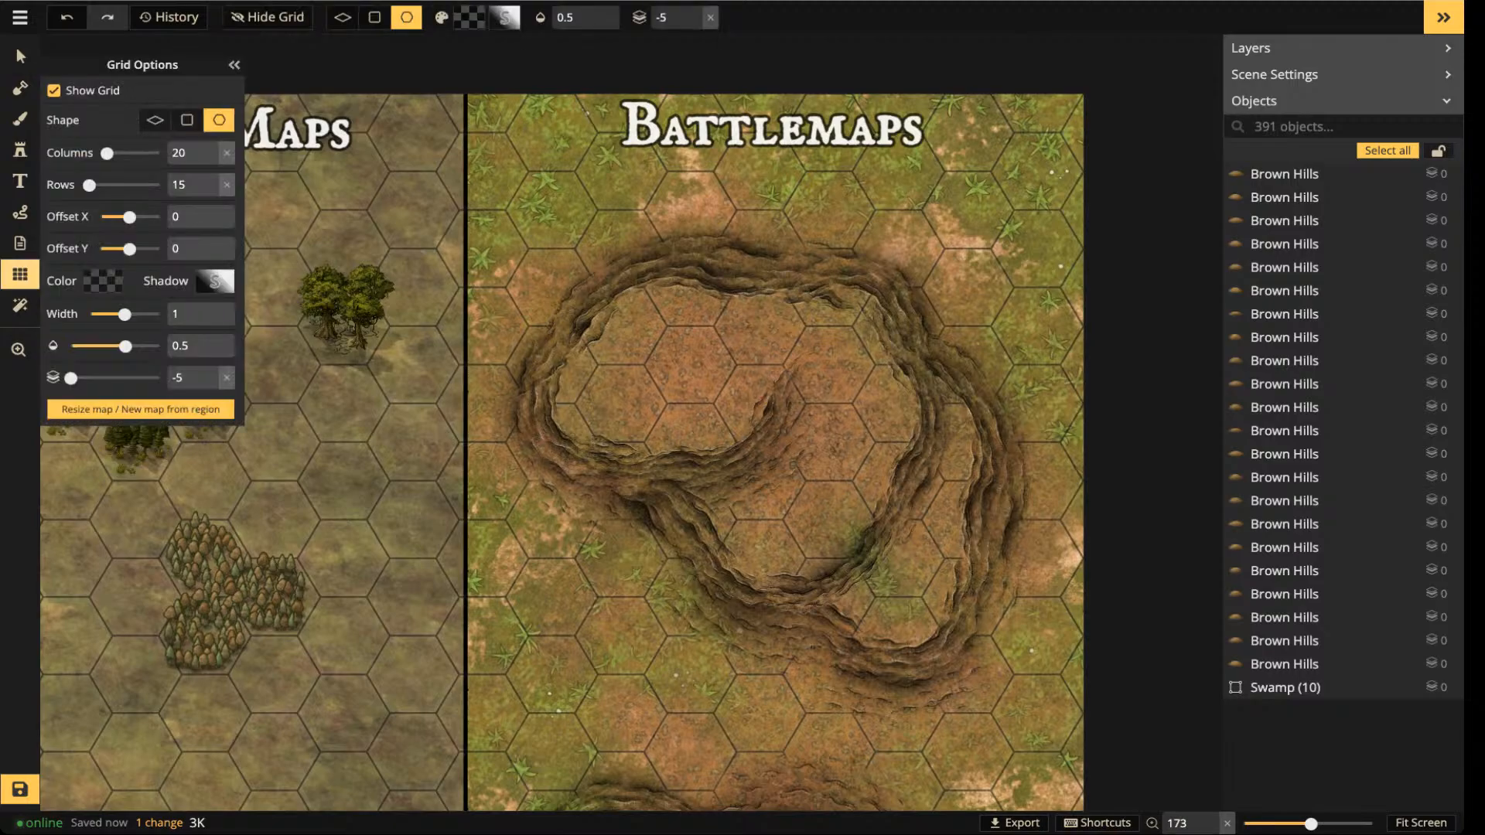
{"action": "left_click", "coordinate": [179, 152]}
{"action": "type", "text": "30"}
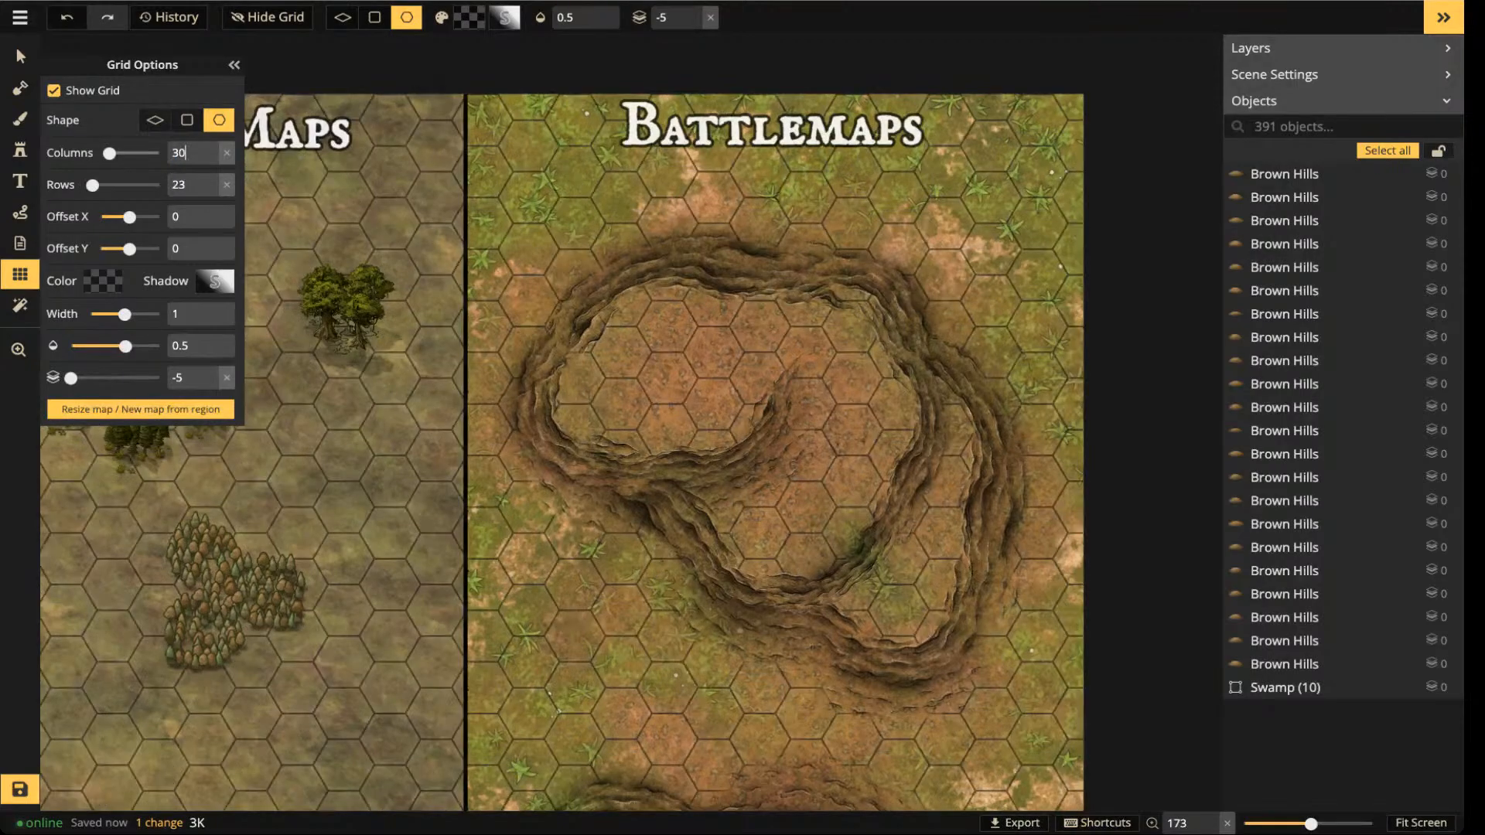
{"action": "left_click", "coordinate": [186, 120]}
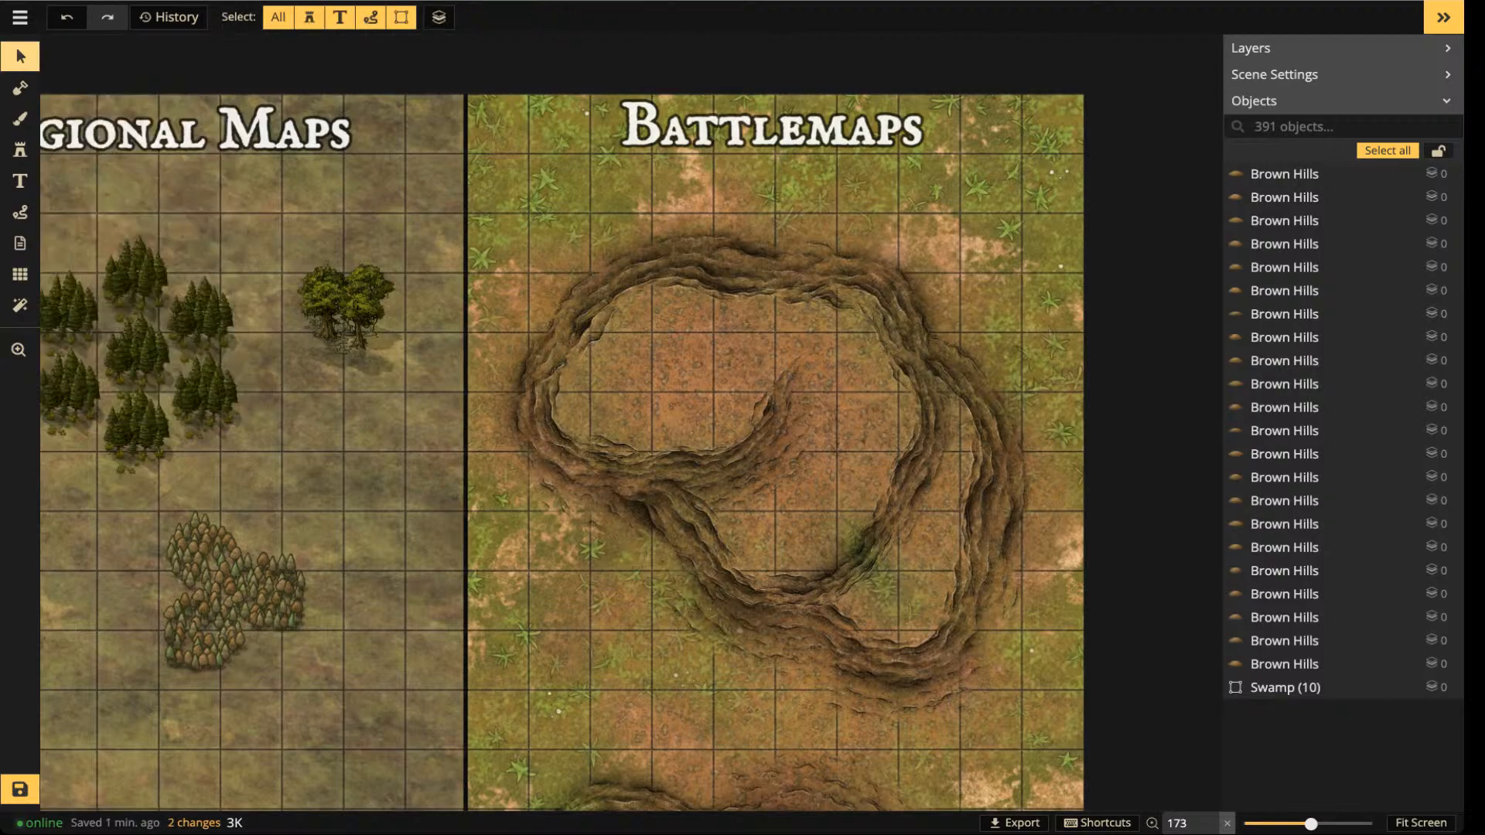
- Paint a dark rocky background texture over the upper Regional Maps area with the grid-shaped brush at size 80
{"action": "scroll", "coordinate": [495, 464], "scroll_direction": "down", "scroll_amount": 2}
{"action": "scroll", "coordinate": [631, 454], "scroll_direction": "down", "scroll_amount": 1}
{"action": "key", "text": "space"}
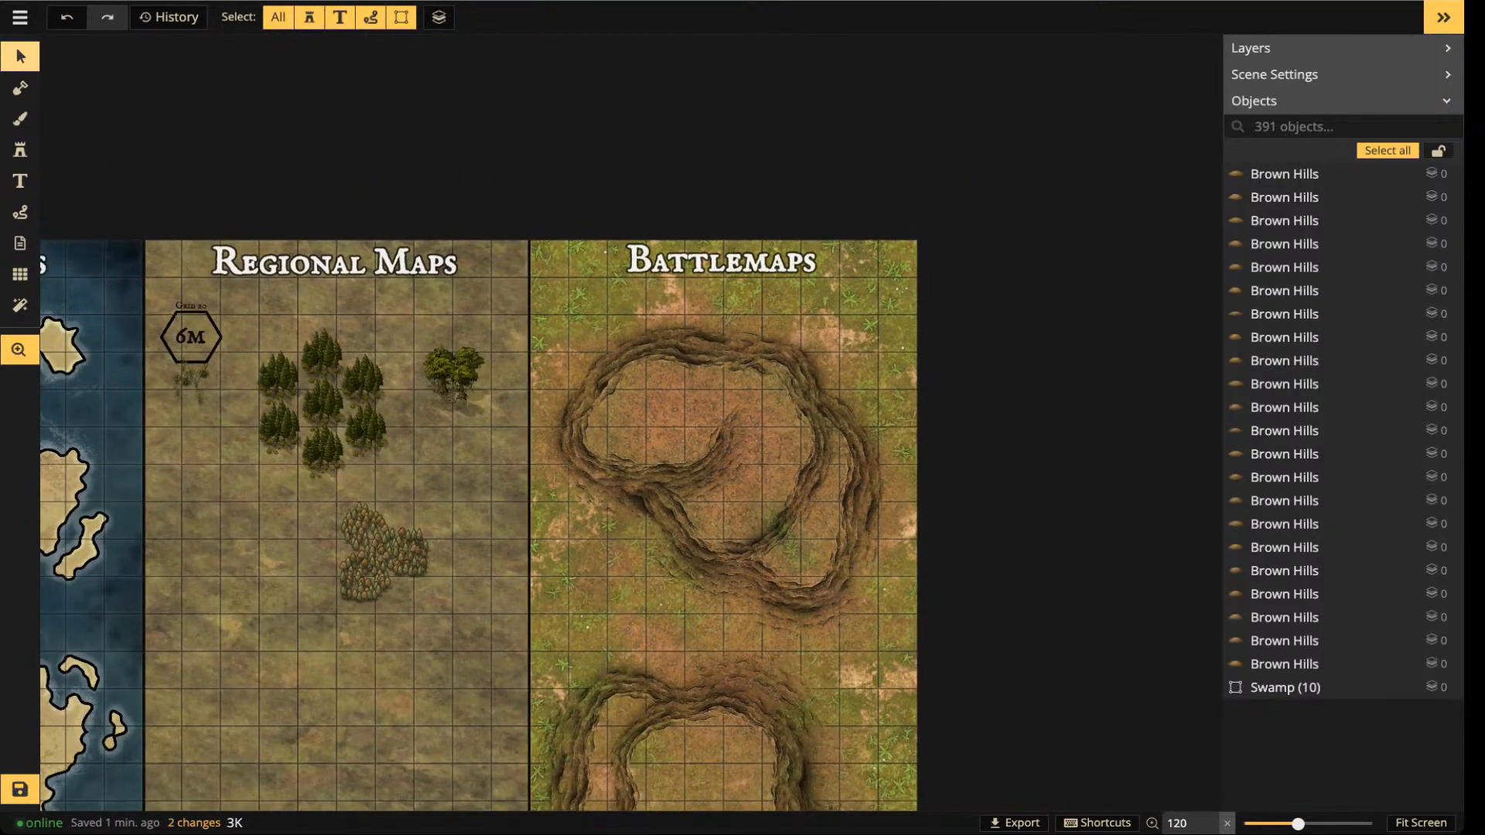
{"action": "left_click_drag", "start_coordinate": [632, 455], "coordinate": [734, 305]}
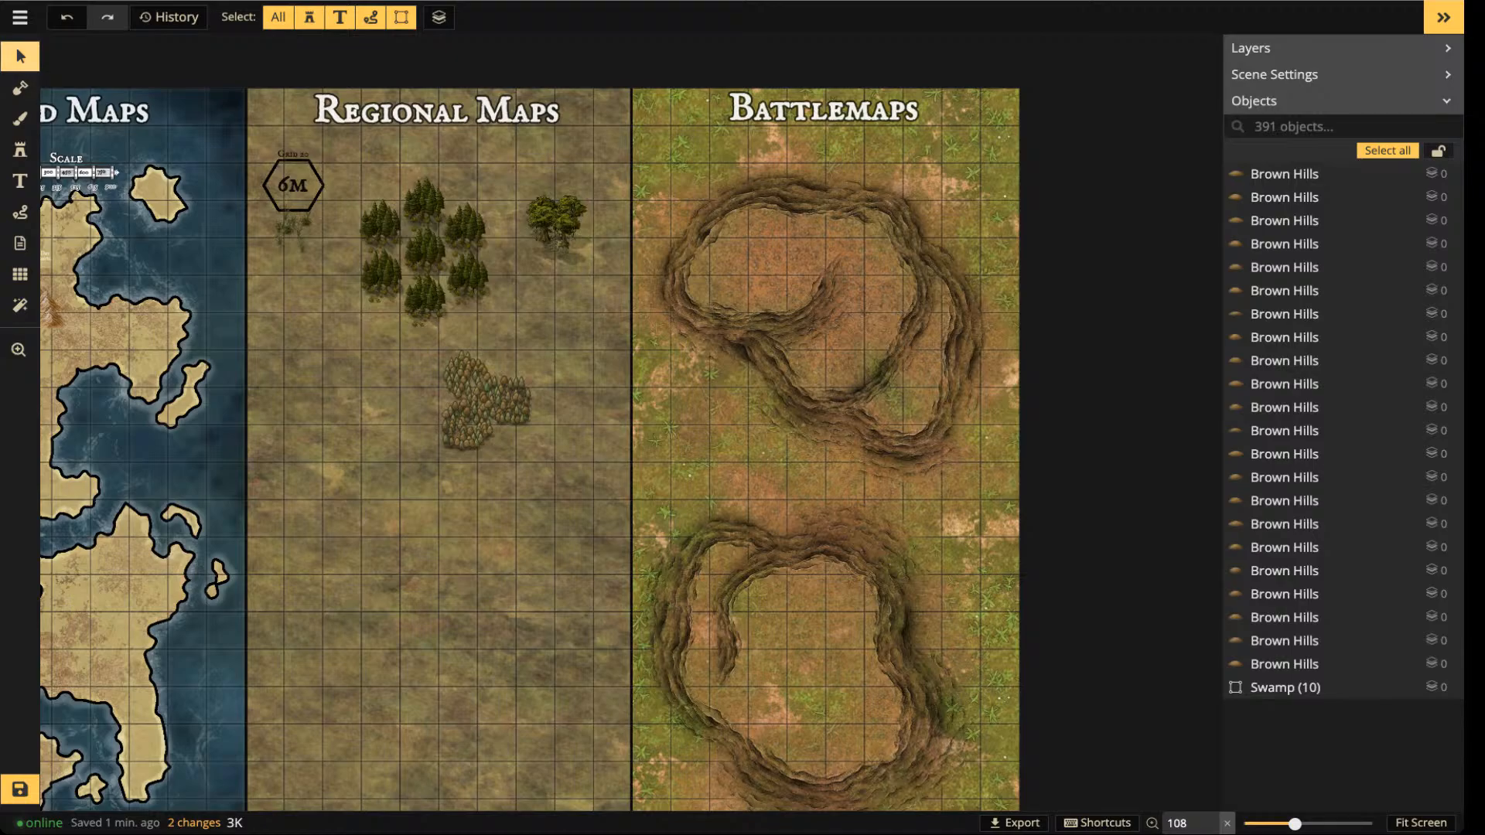
{"action": "scroll", "coordinate": [341, 401], "scroll_direction": "up", "scroll_amount": 4}
{"action": "left_click_drag", "start_coordinate": [341, 401], "coordinate": [443, 549]}
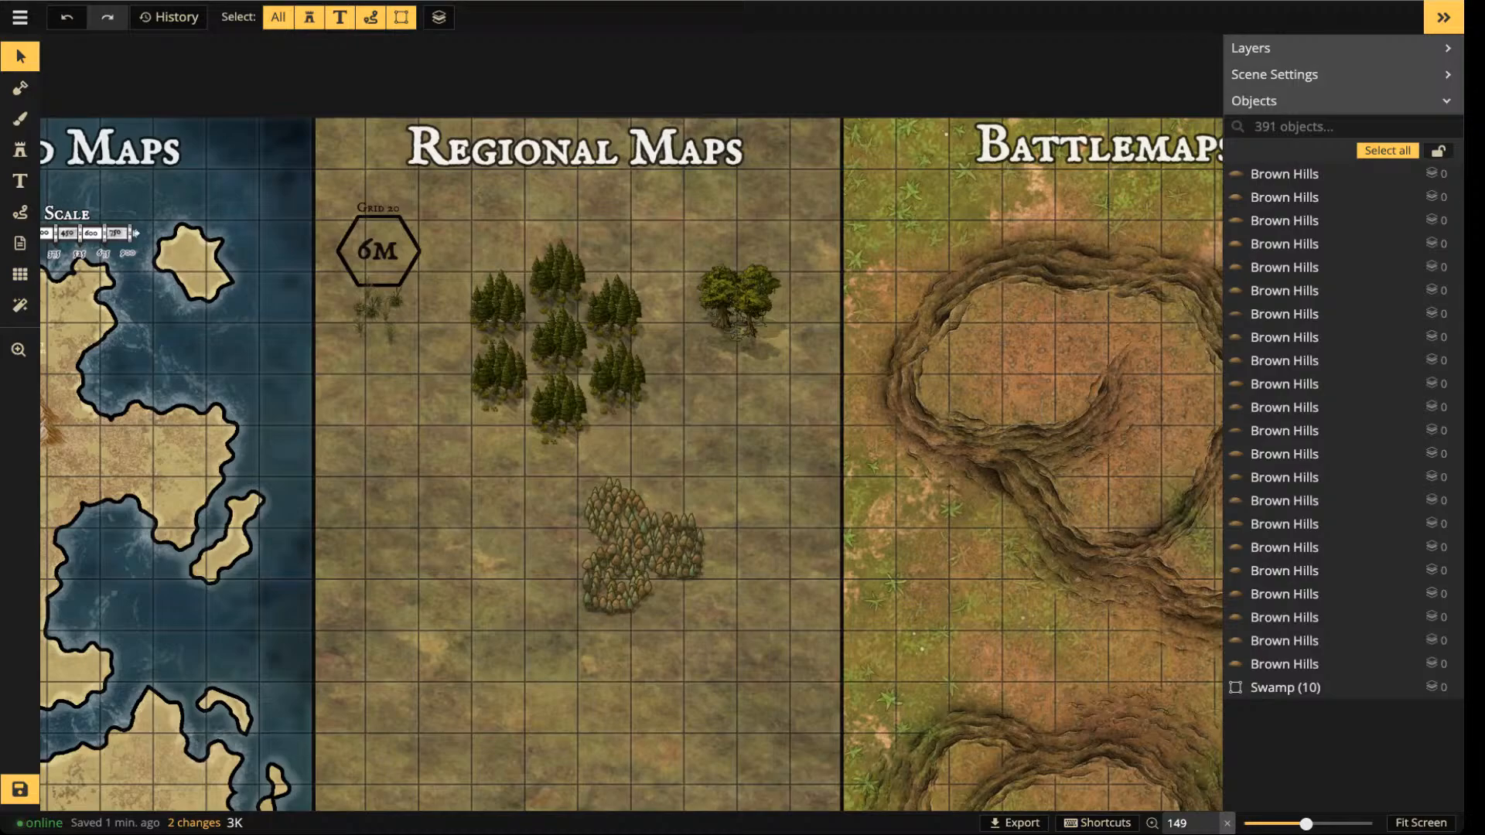
{"action": "left_click", "coordinate": [21, 118]}
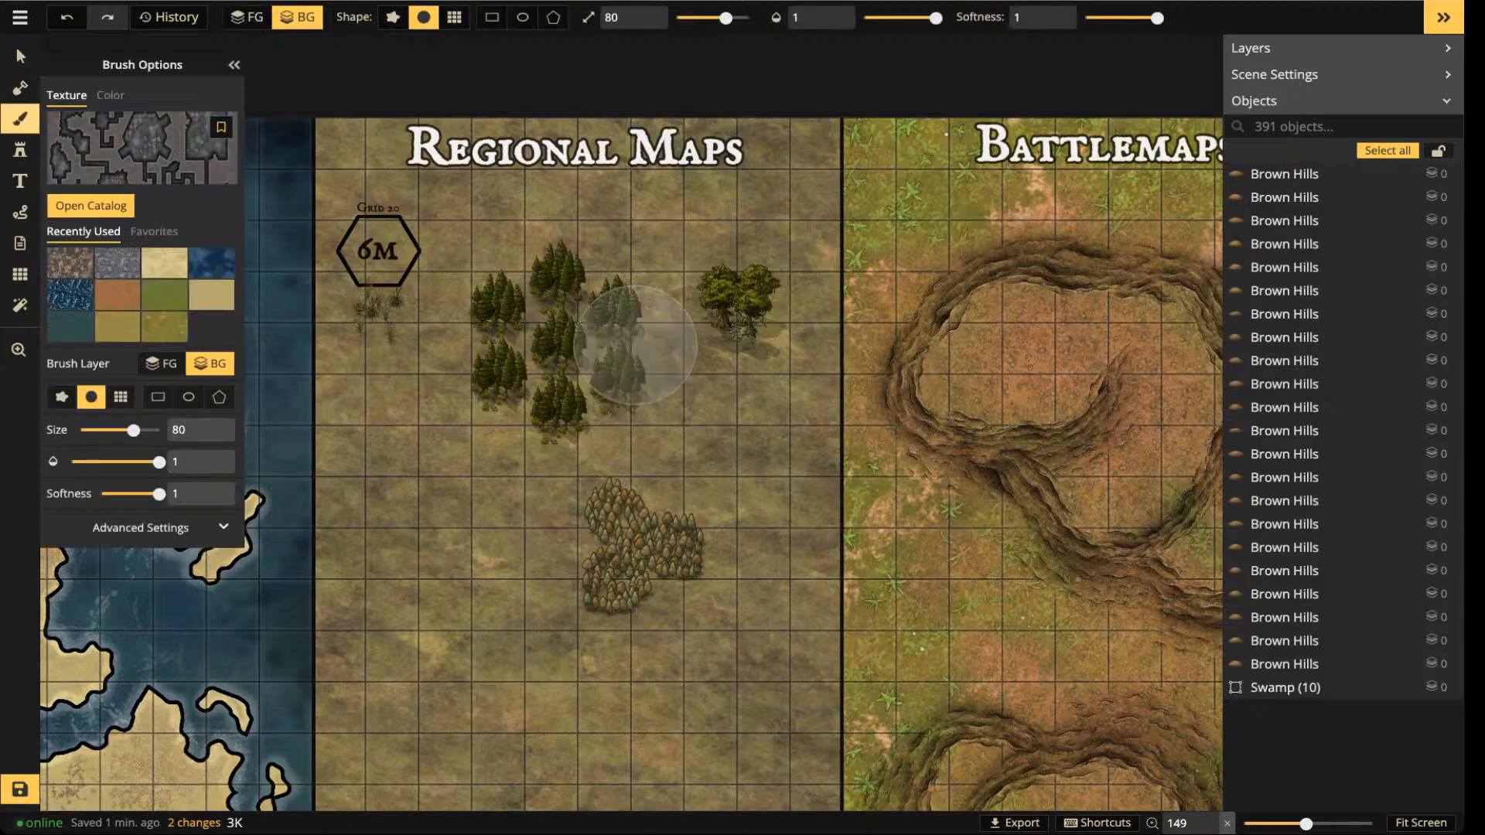
{"action": "left_click", "coordinate": [143, 147]}
{"action": "left_click", "coordinate": [762, 337]}
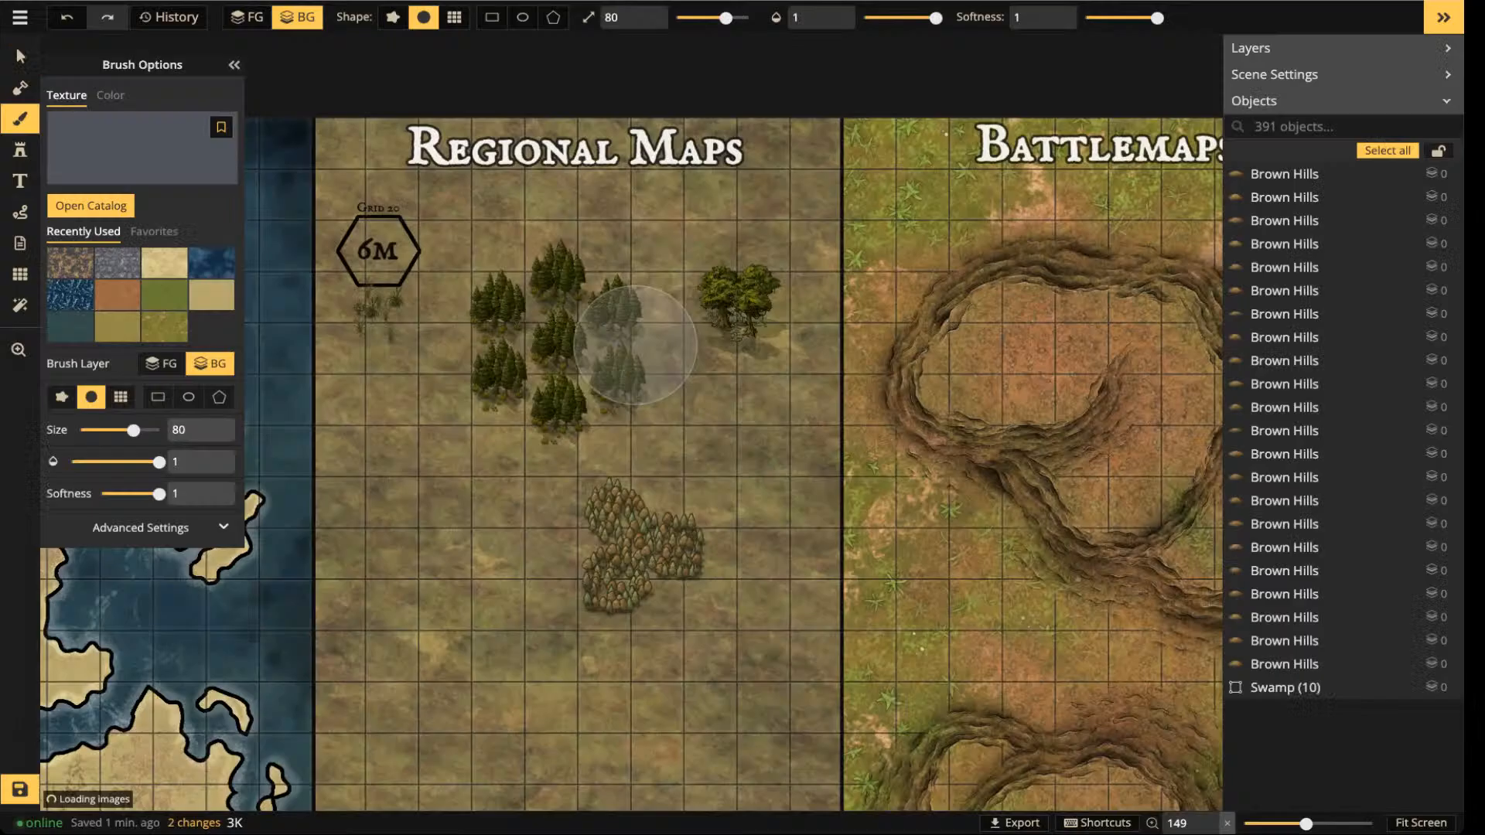
{"action": "left_click", "coordinate": [454, 17]}
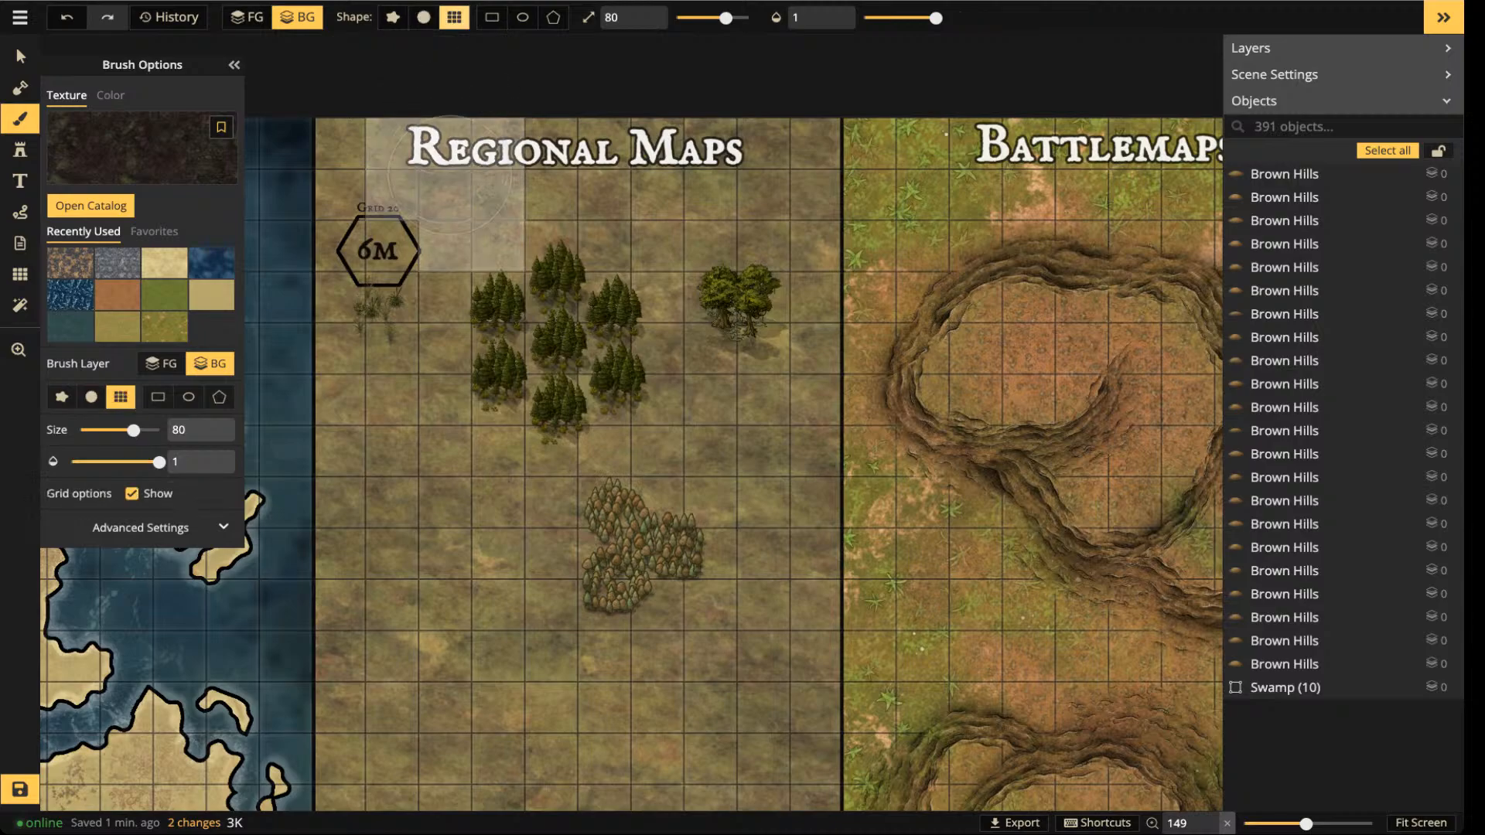
{"action": "mouse_move", "coordinate": [444, 194]}
{"action": "left_mouse_down"}
{"action": "mouse_move", "coordinate": [448, 352]}
{"action": "mouse_move", "coordinate": [433, 259]}
{"action": "mouse_move", "coordinate": [379, 166]}
{"action": "mouse_move", "coordinate": [385, 364]}
{"action": "mouse_move", "coordinate": [570, 444]}
{"action": "mouse_move", "coordinate": [652, 170]}
{"action": "mouse_move", "coordinate": [722, 333]}
{"action": "mouse_move", "coordinate": [743, 493]}
{"action": "mouse_move", "coordinate": [756, 410]}
{"action": "mouse_move", "coordinate": [740, 135]}
{"action": "mouse_move", "coordinate": [441, 427]}
{"action": "mouse_move", "coordinate": [389, 507]}
{"action": "mouse_move", "coordinate": [748, 513]}
{"action": "mouse_move", "coordinate": [734, 539]}
{"action": "mouse_move", "coordinate": [637, 543]}
{"action": "mouse_move", "coordinate": [402, 526]}
{"action": "left_mouse_up"}
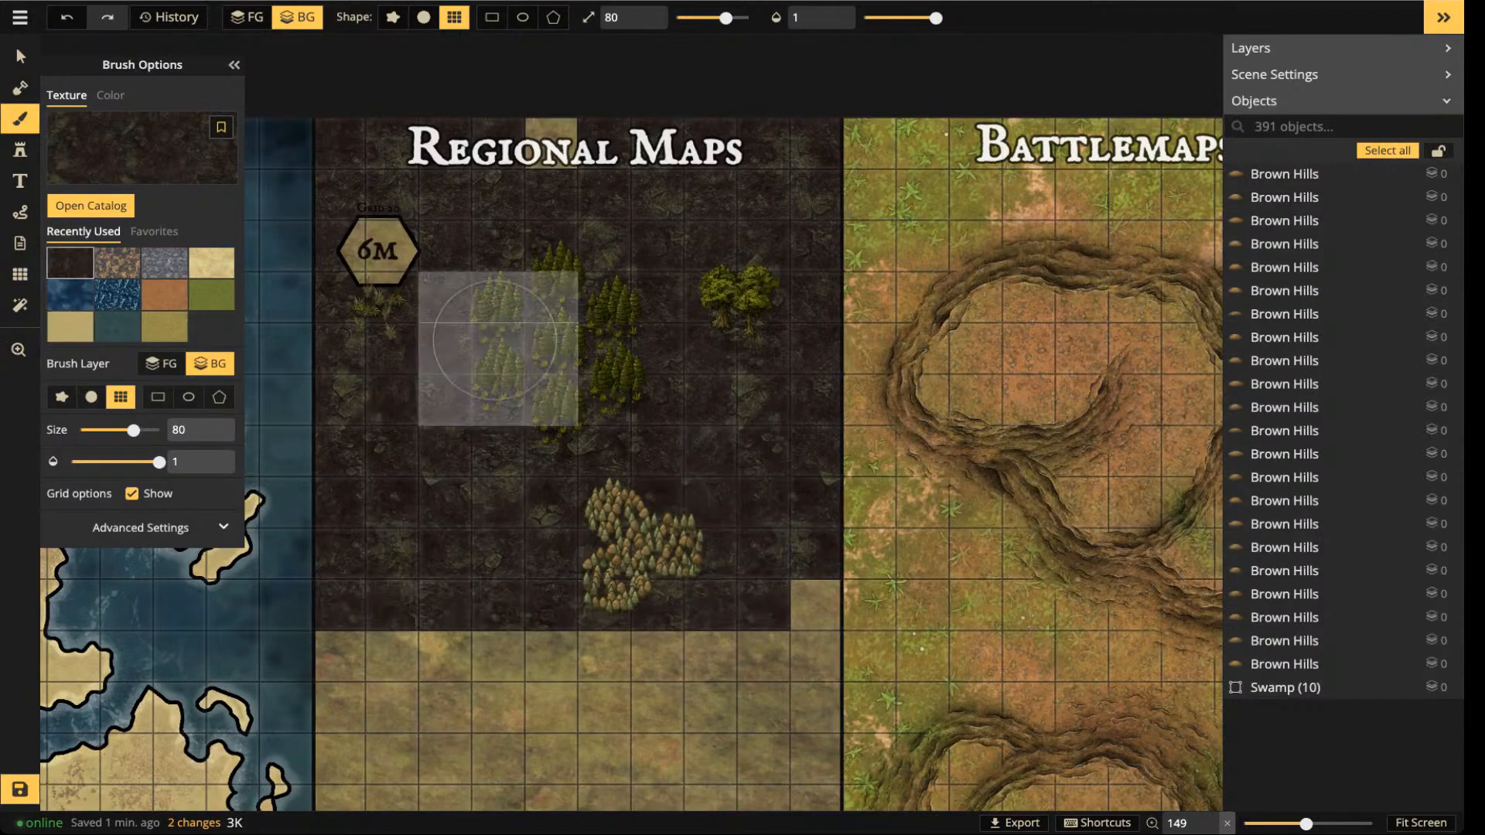
{"action": "key", "text": "v"}
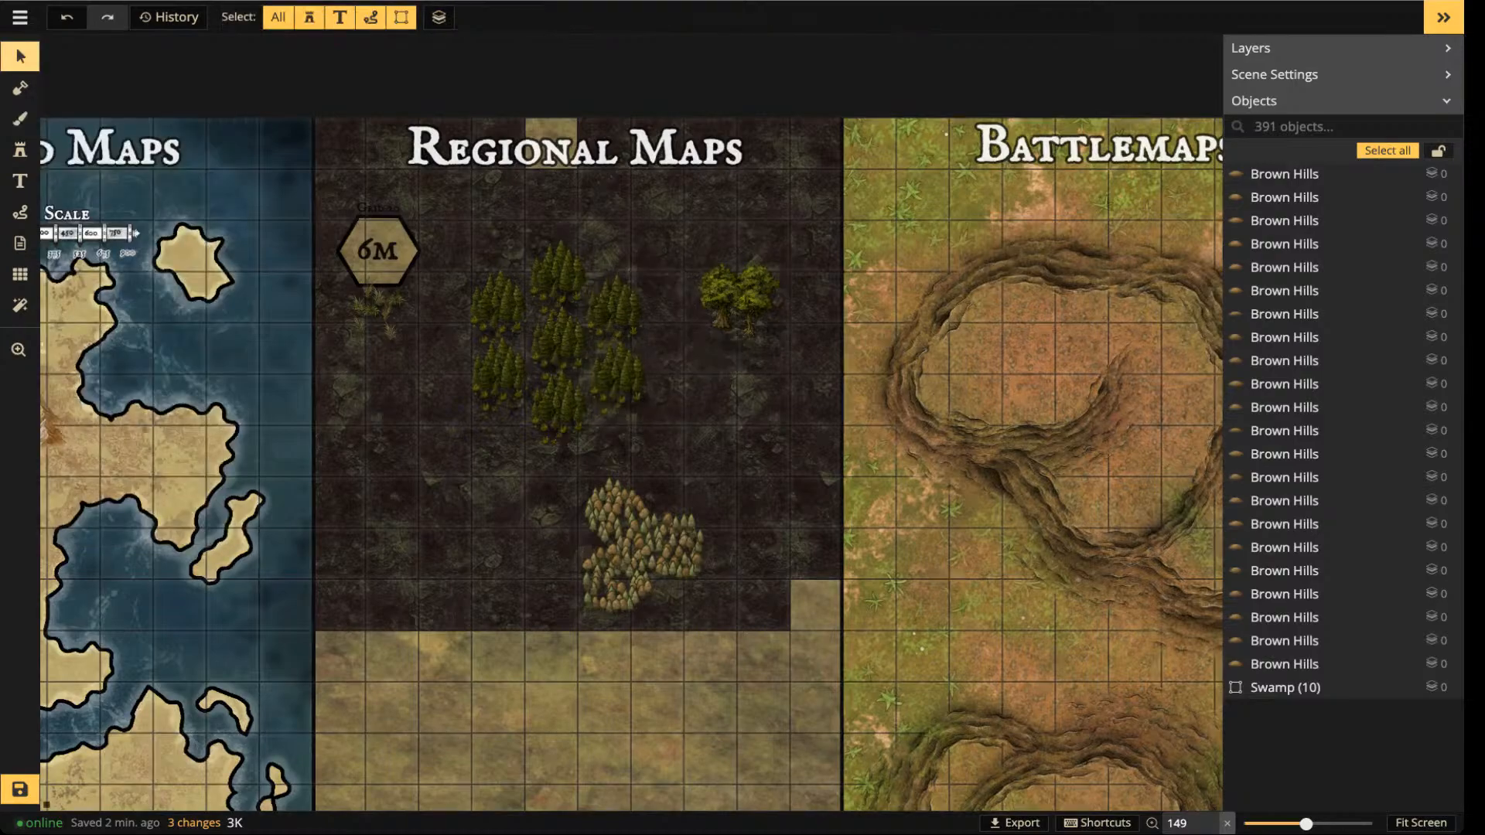
- Remove the grid lines' shadow by setting its blur and its color's alpha to 0
{"action": "scroll", "coordinate": [720, 375], "scroll_direction": "up", "scroll_amount": 5}
{"action": "scroll", "coordinate": [478, 423], "scroll_direction": "up", "scroll_amount": 1}
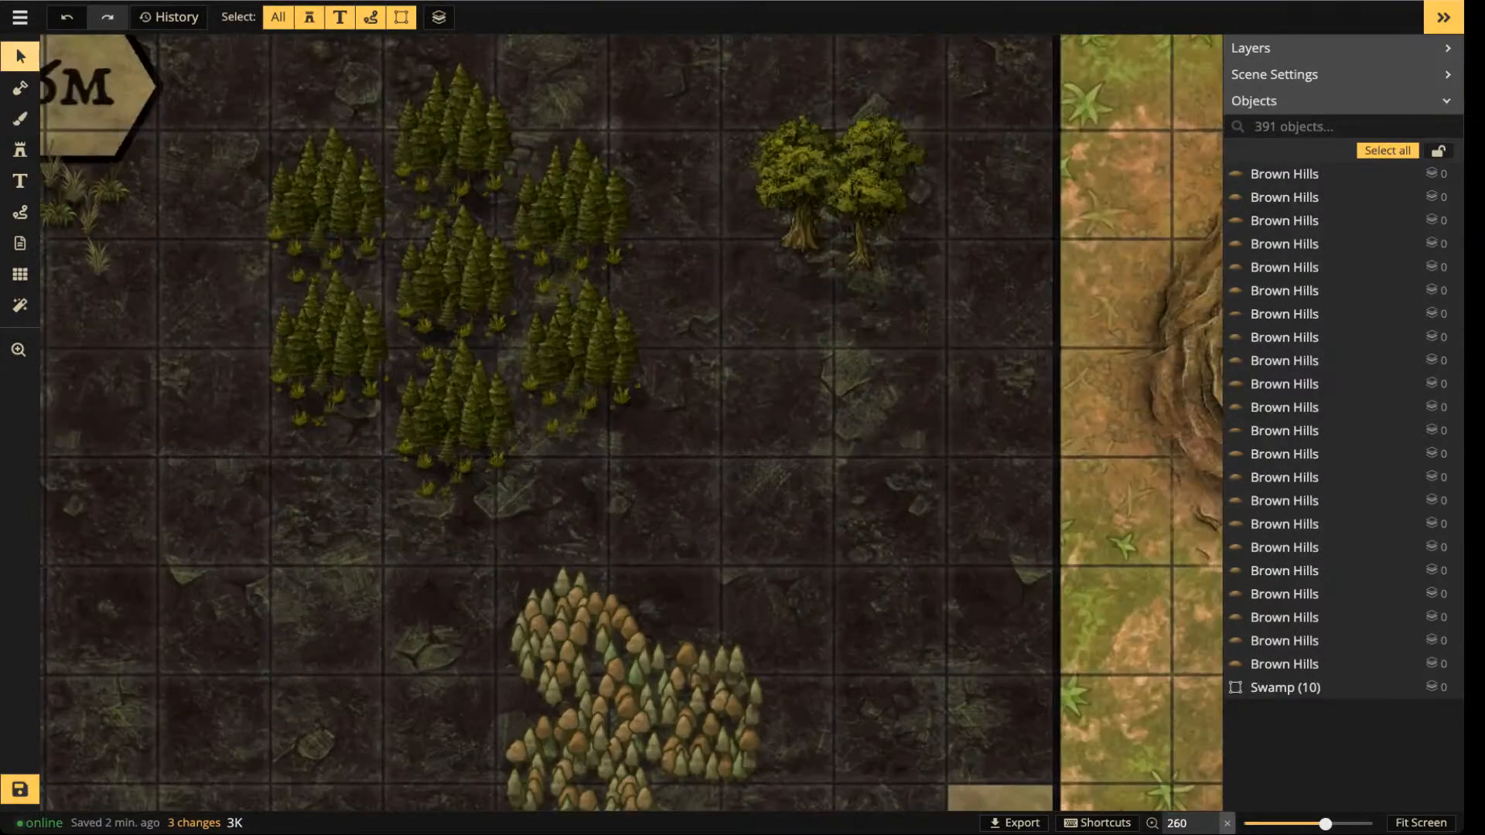
{"action": "left_click_drag", "start_coordinate": [478, 423], "coordinate": [721, 749]}
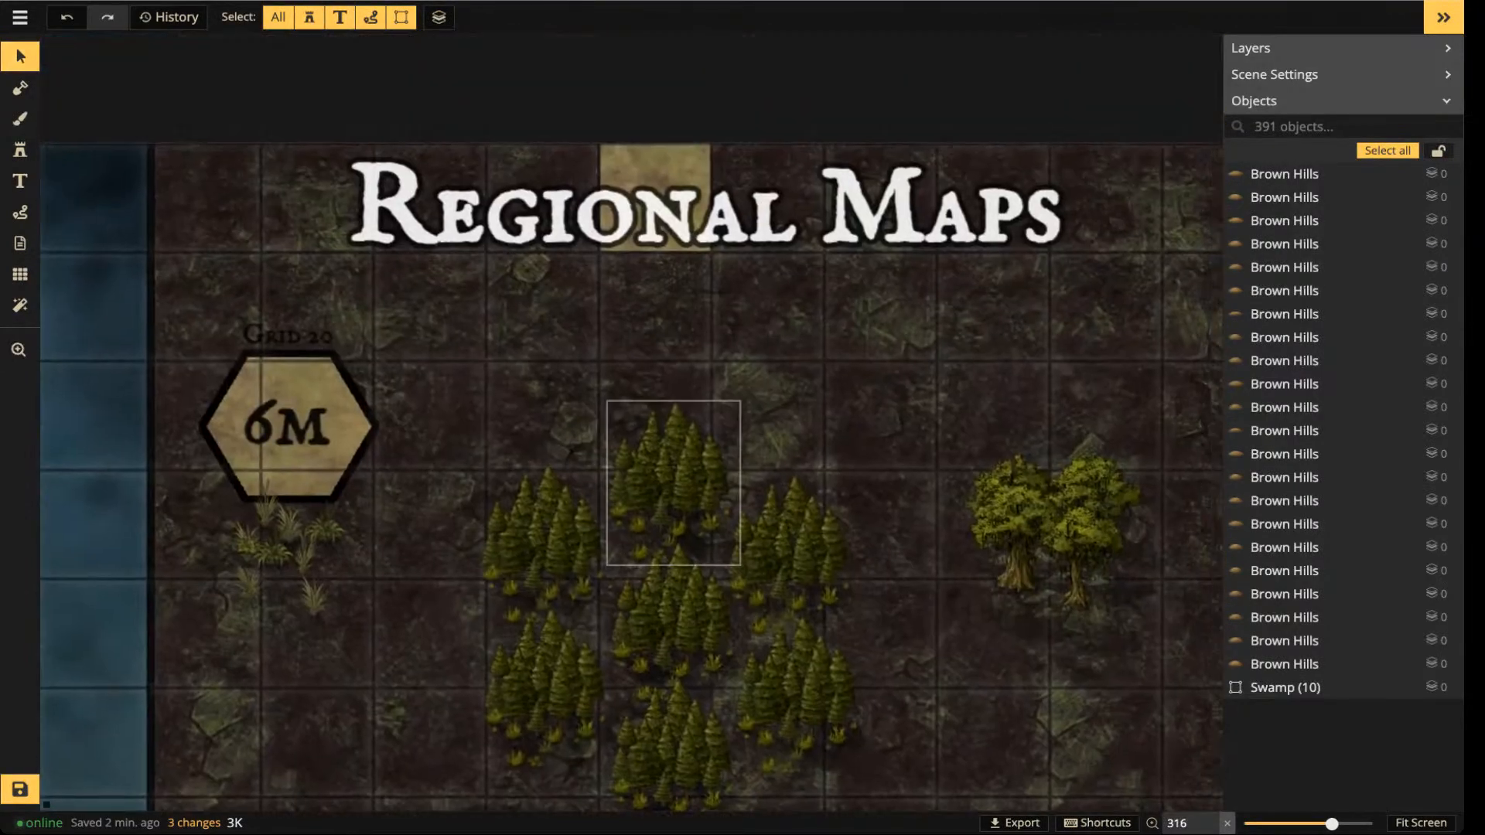
{"action": "scroll", "coordinate": [632, 450], "scroll_direction": "down", "scroll_amount": 2}
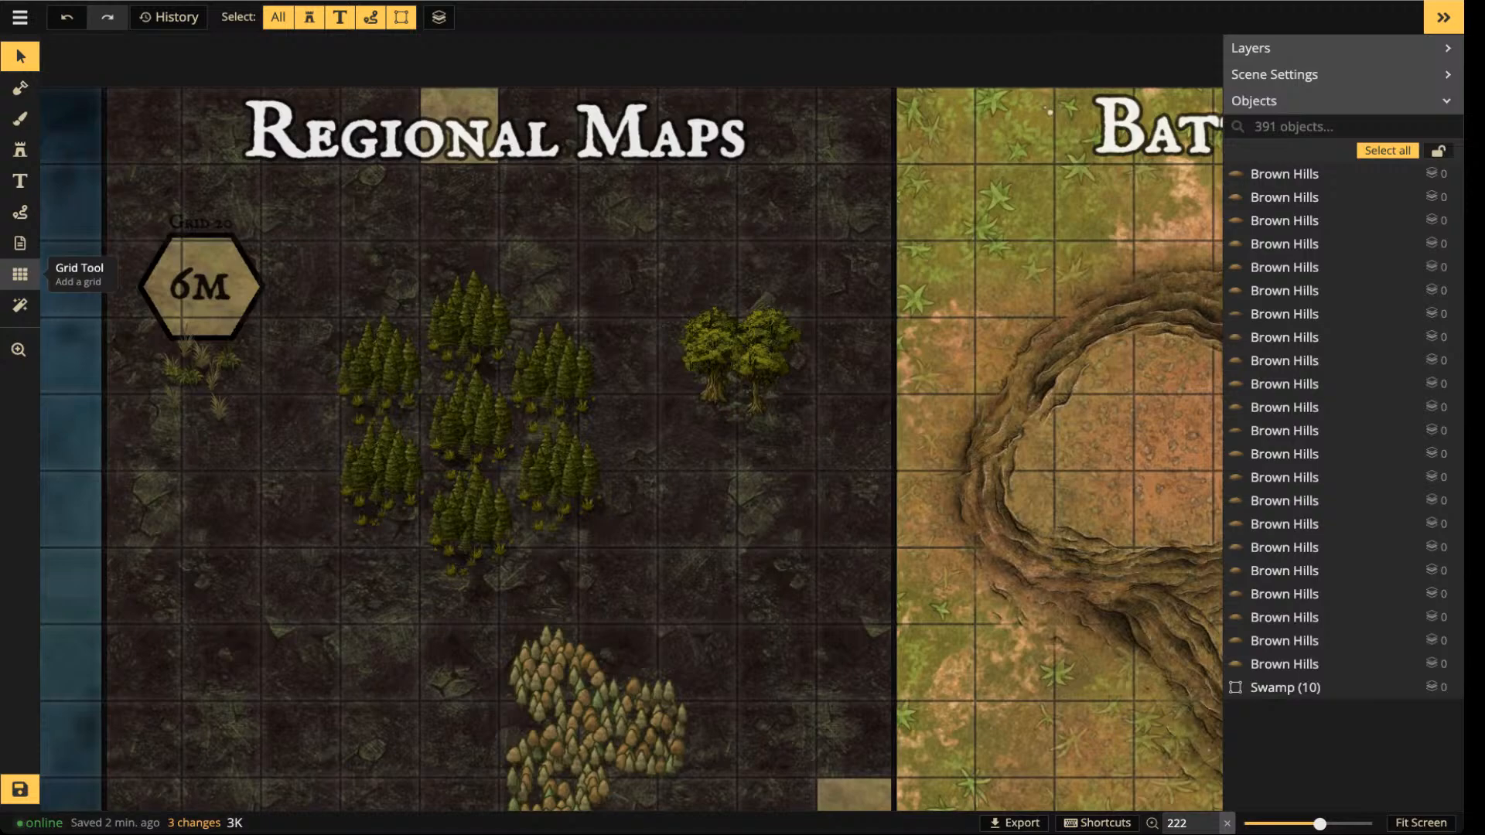
{"action": "left_click", "coordinate": [20, 274]}
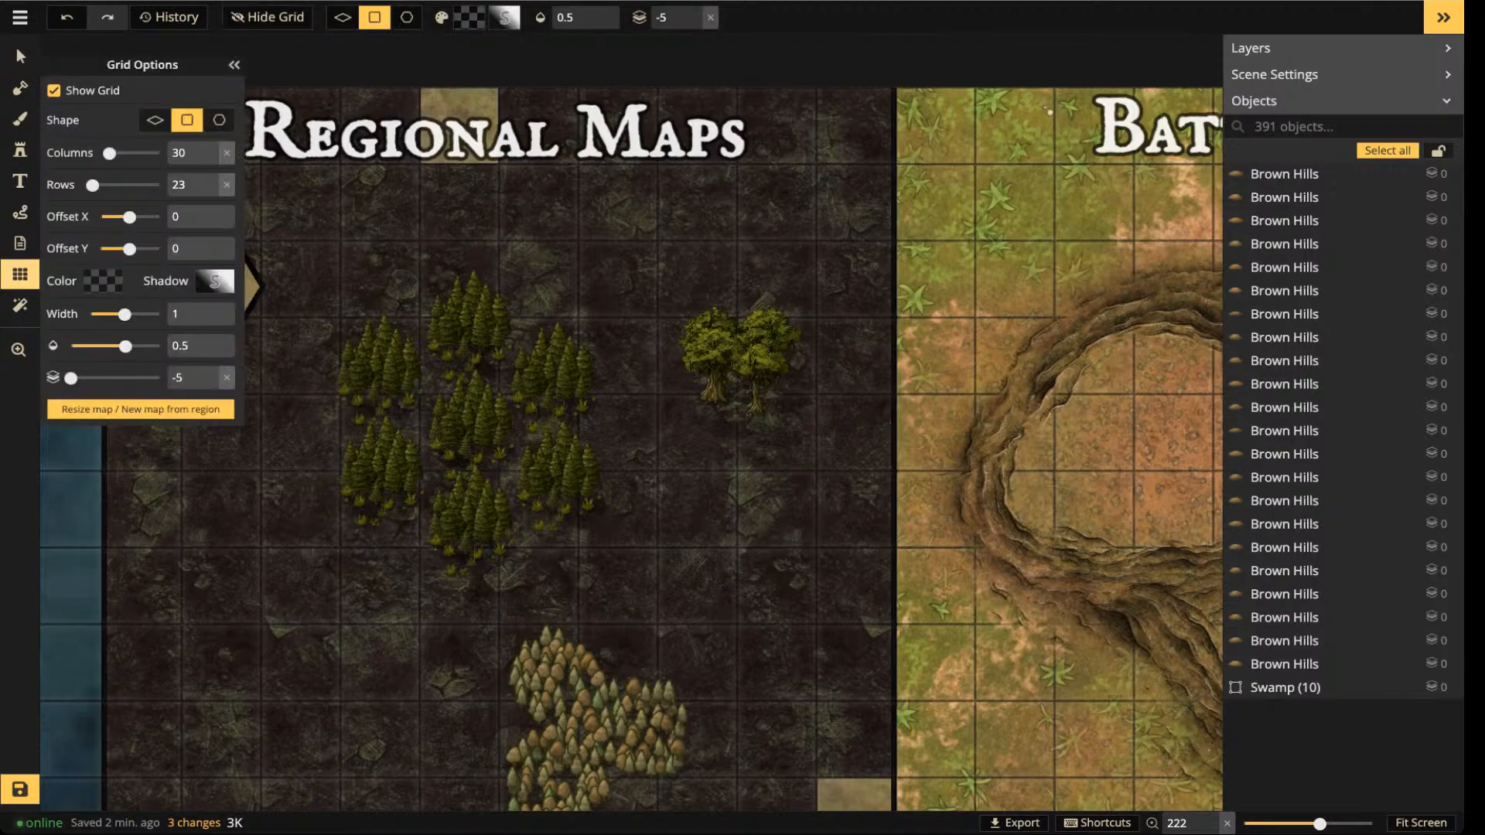
{"action": "scroll", "coordinate": [328, 335], "scroll_direction": "down", "scroll_amount": 3}
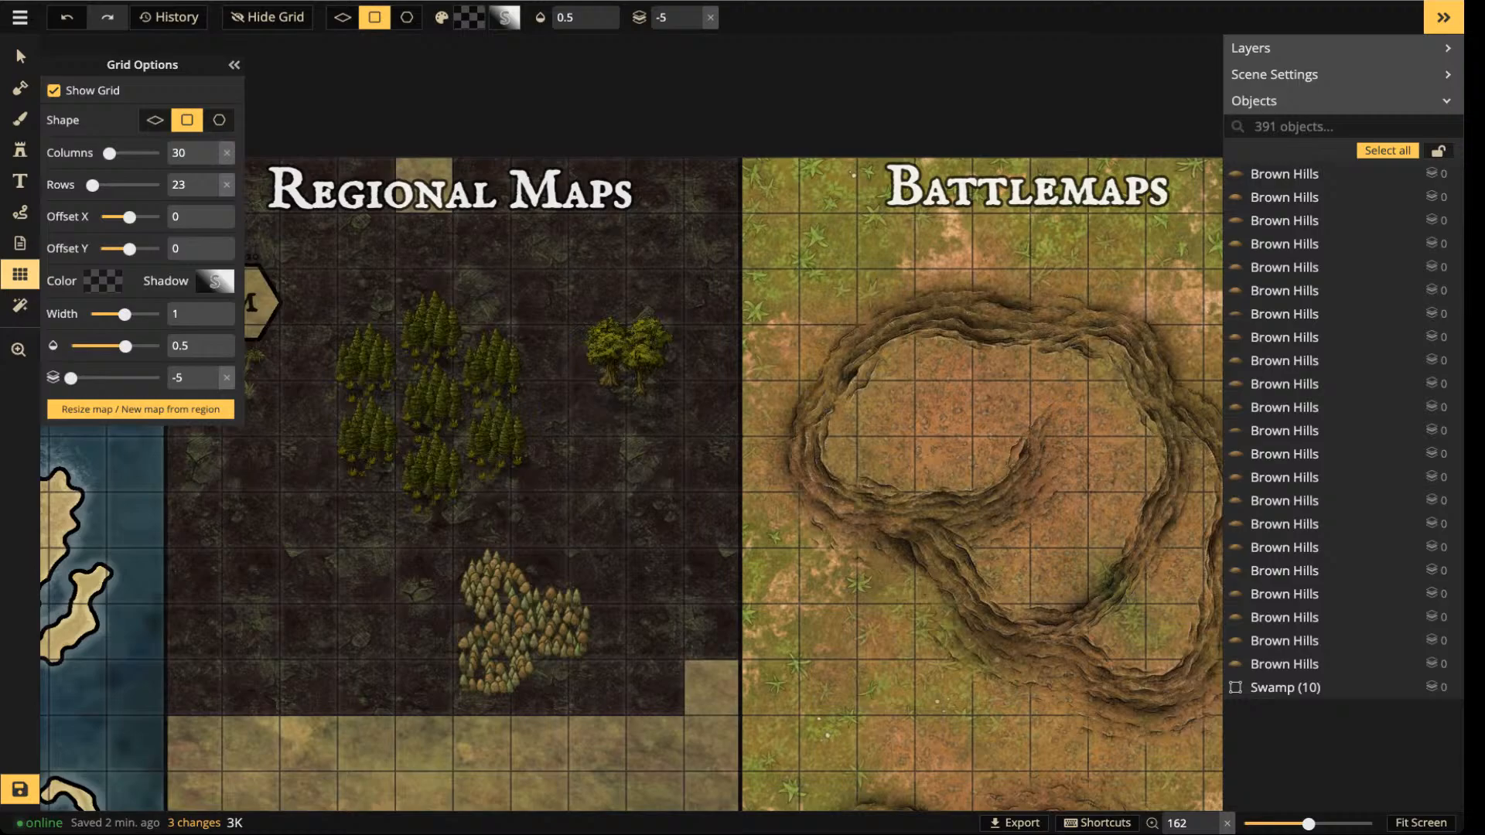
{"action": "left_click", "coordinate": [215, 281]}
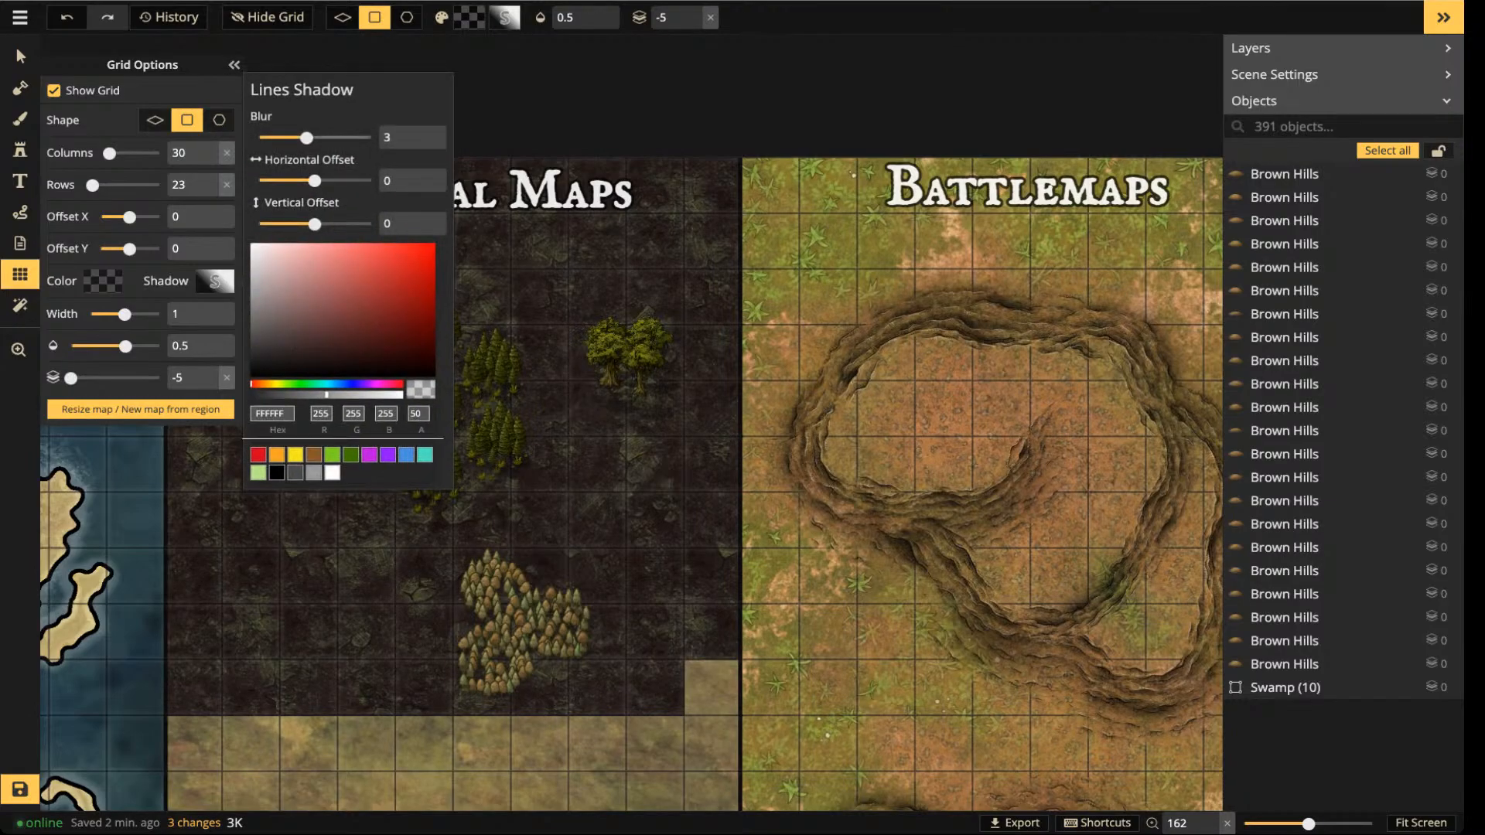
{"action": "left_click_drag", "start_coordinate": [306, 138], "coordinate": [259, 137]}
{"action": "left_click_drag", "start_coordinate": [327, 394], "coordinate": [252, 395]}
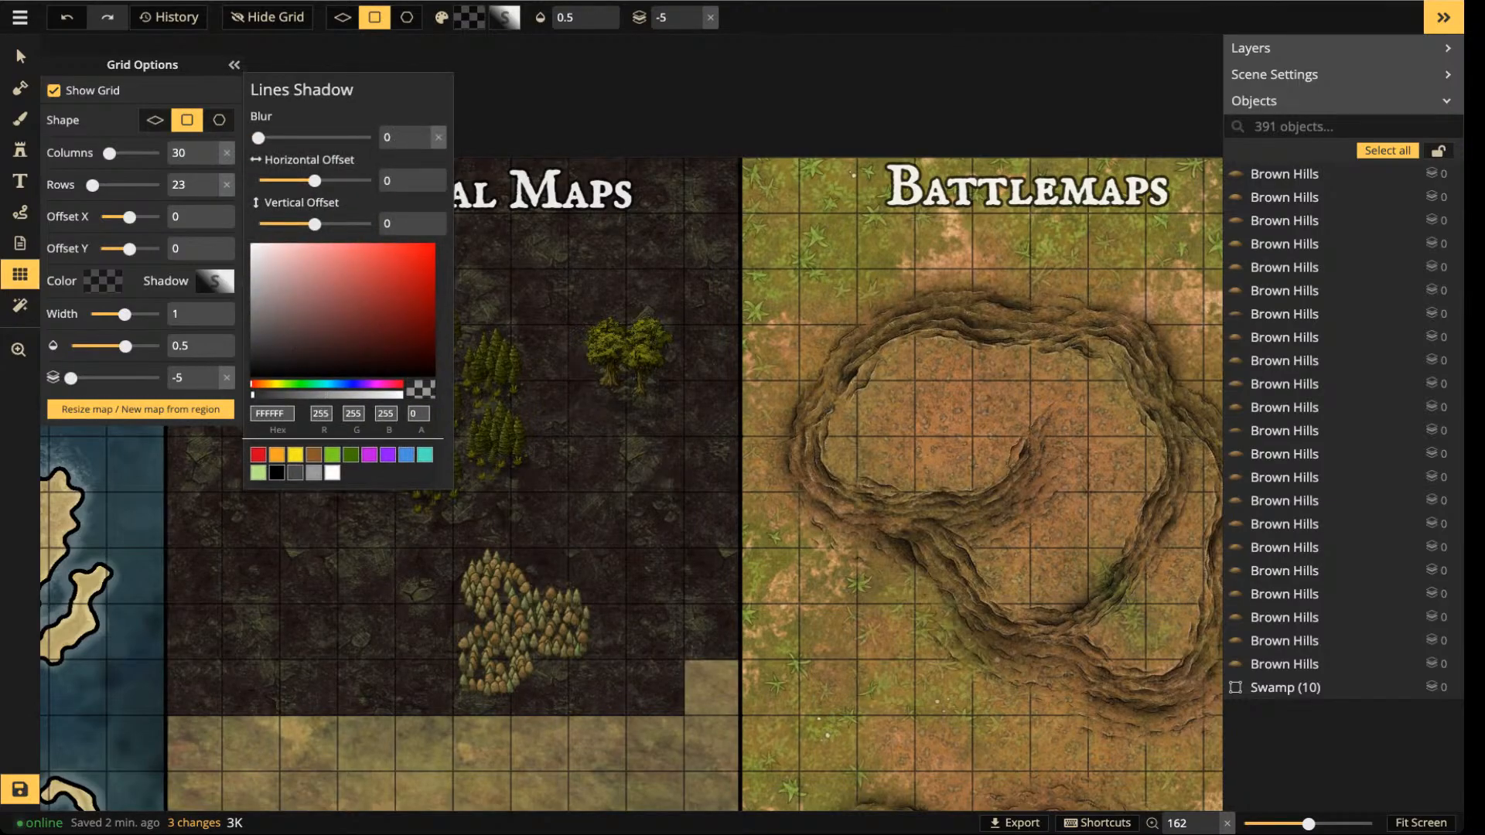
{"action": "key", "text": "Escape"}
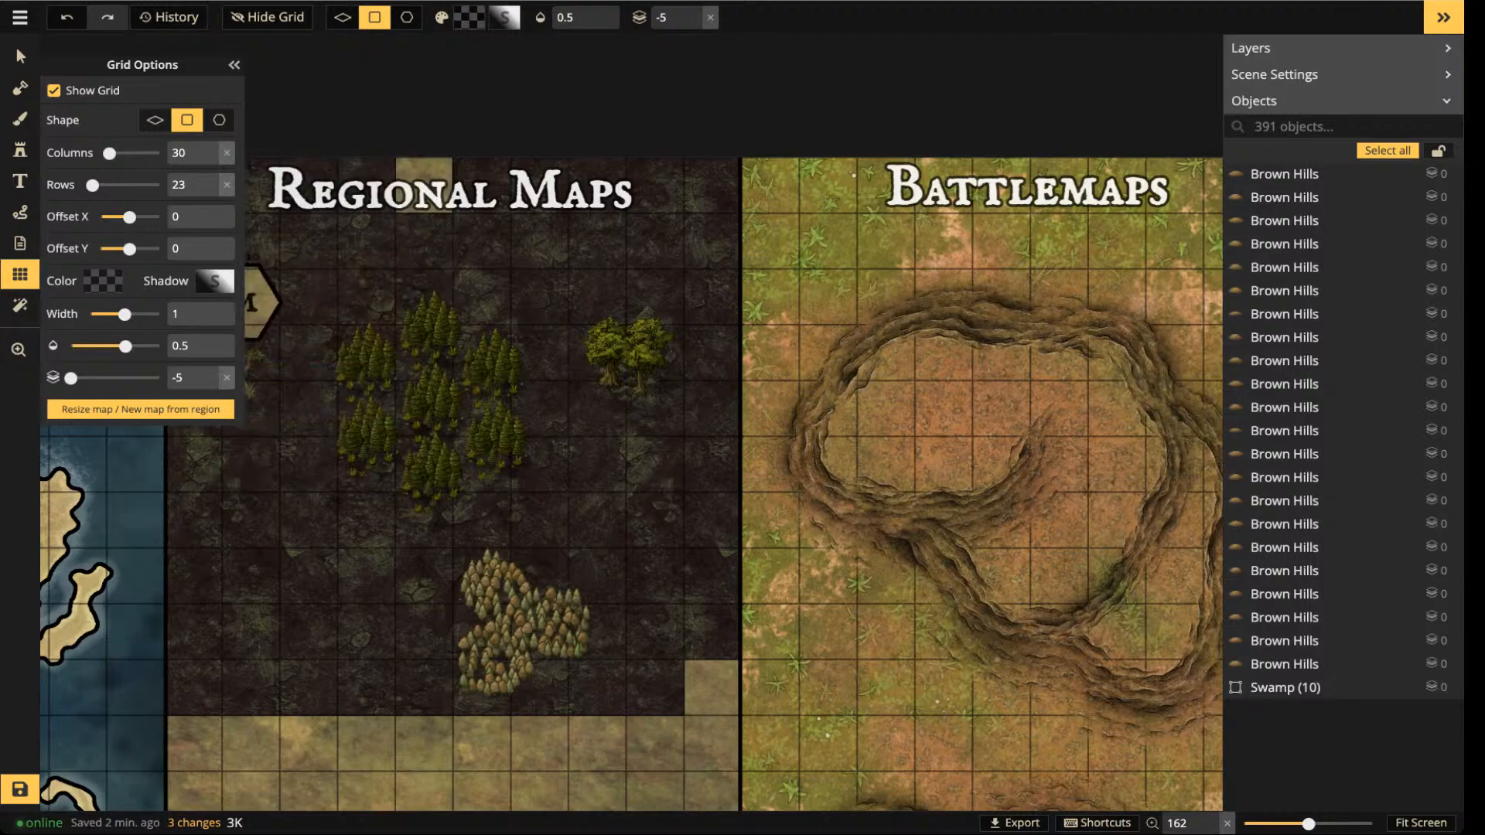
- Set the grid line color to white and its opacity to 0.12
{"action": "left_click", "coordinate": [102, 281]}
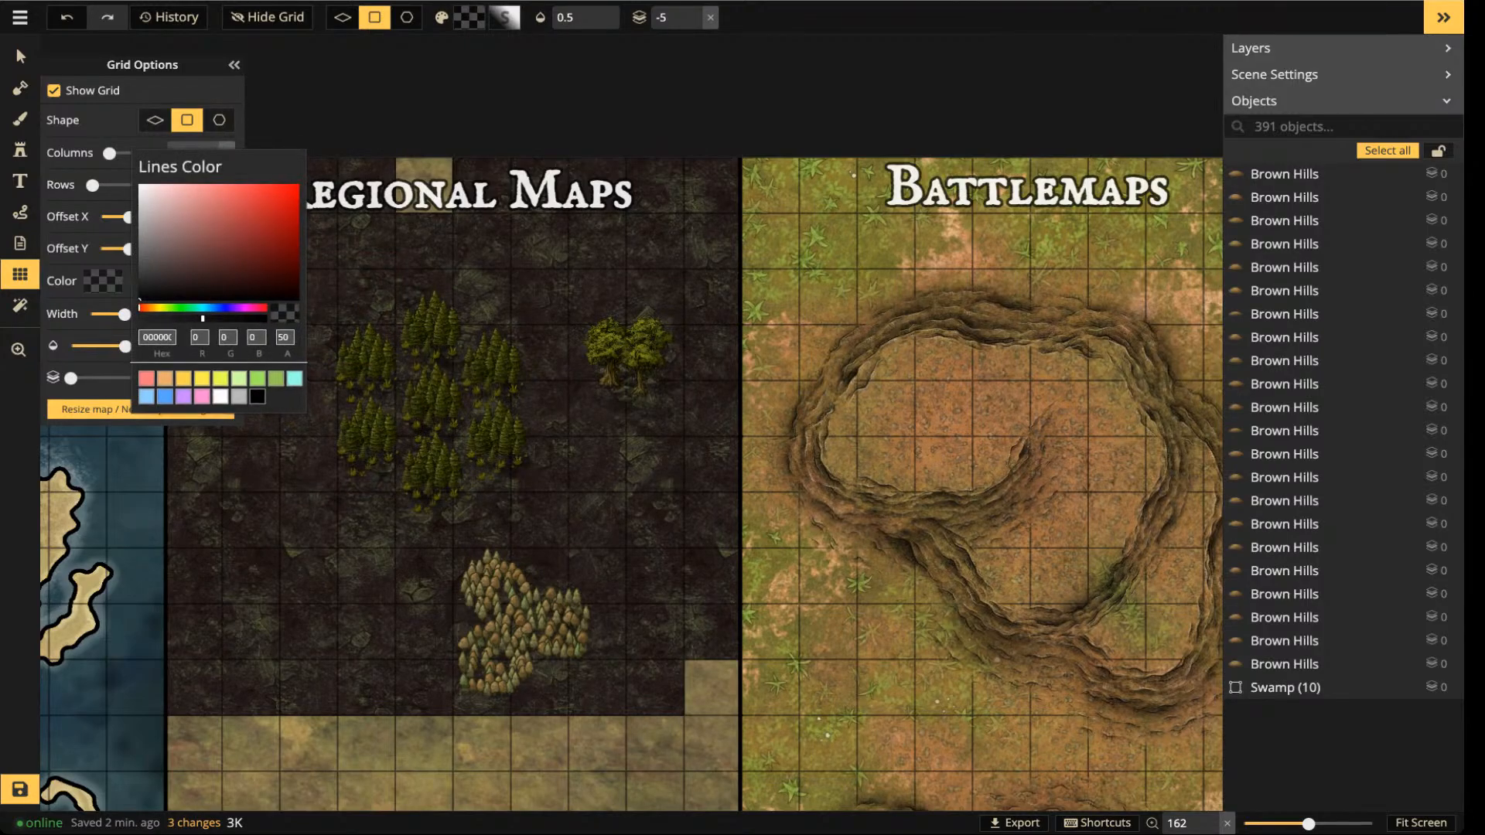
{"action": "left_click", "coordinate": [220, 396]}
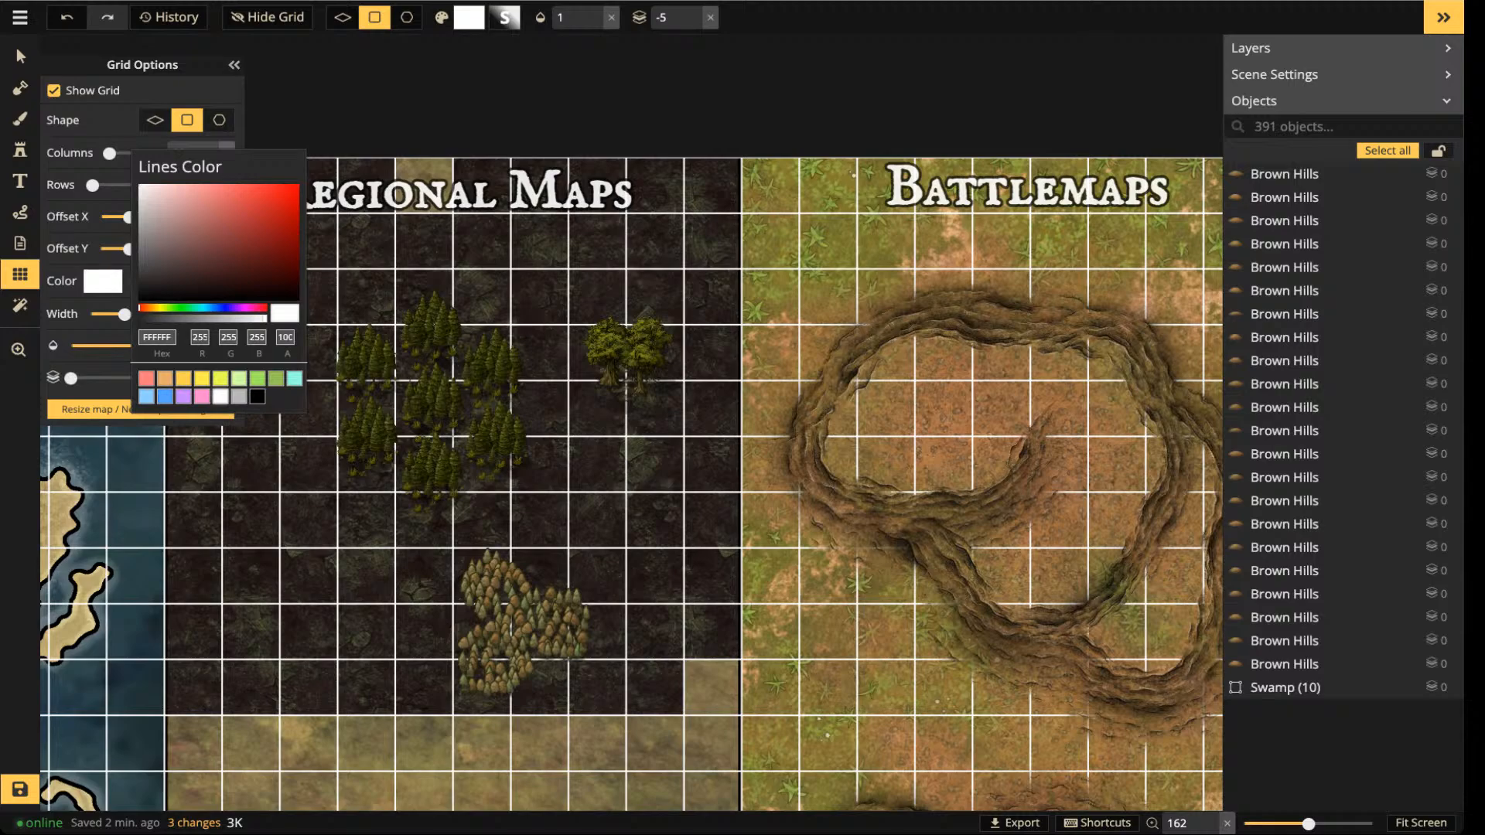
{"action": "key", "text": "Escape"}
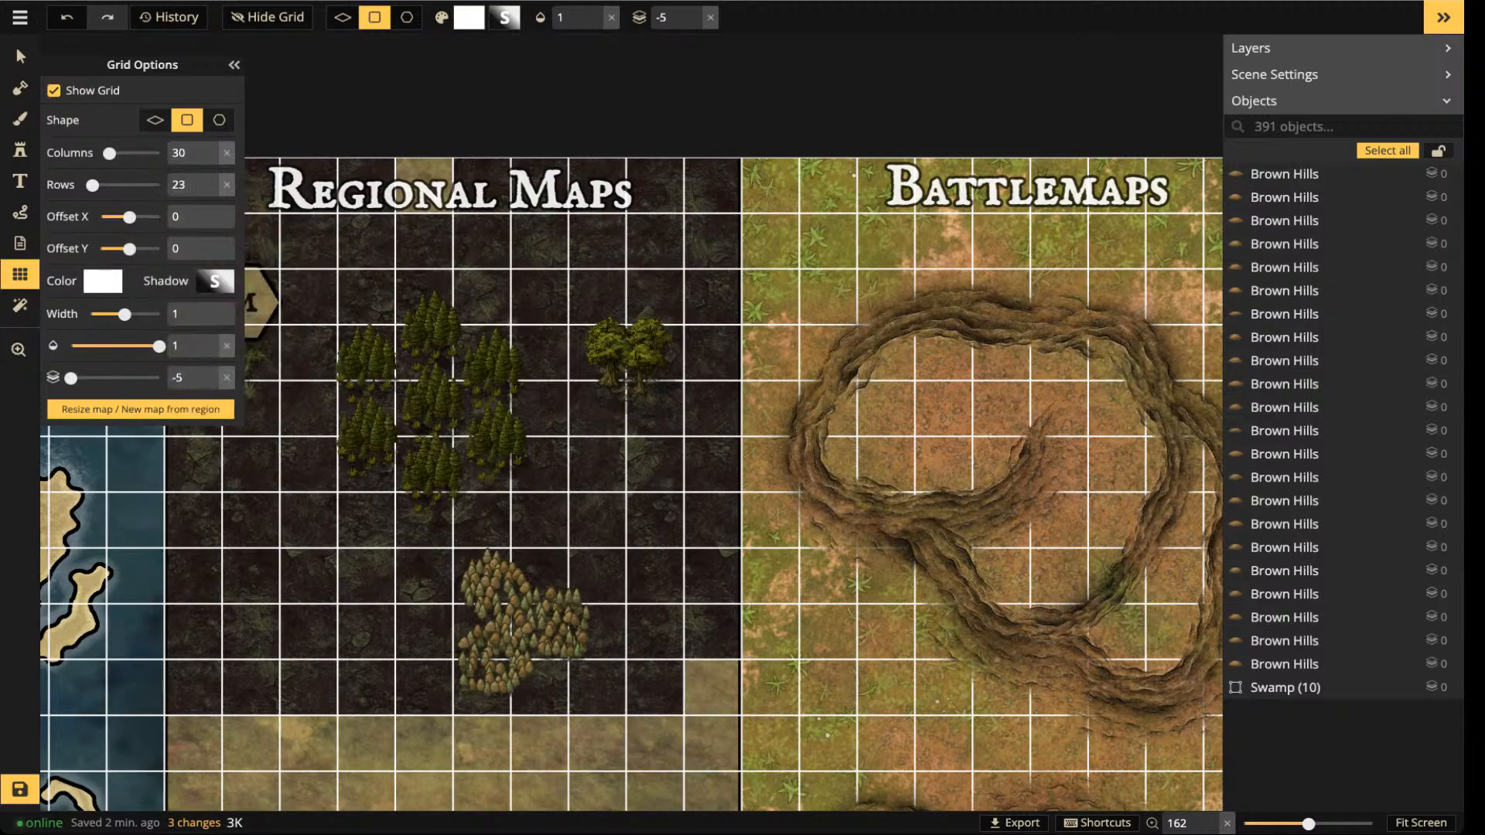
{"action": "left_click_drag", "start_coordinate": [159, 346], "coordinate": [87, 346]}
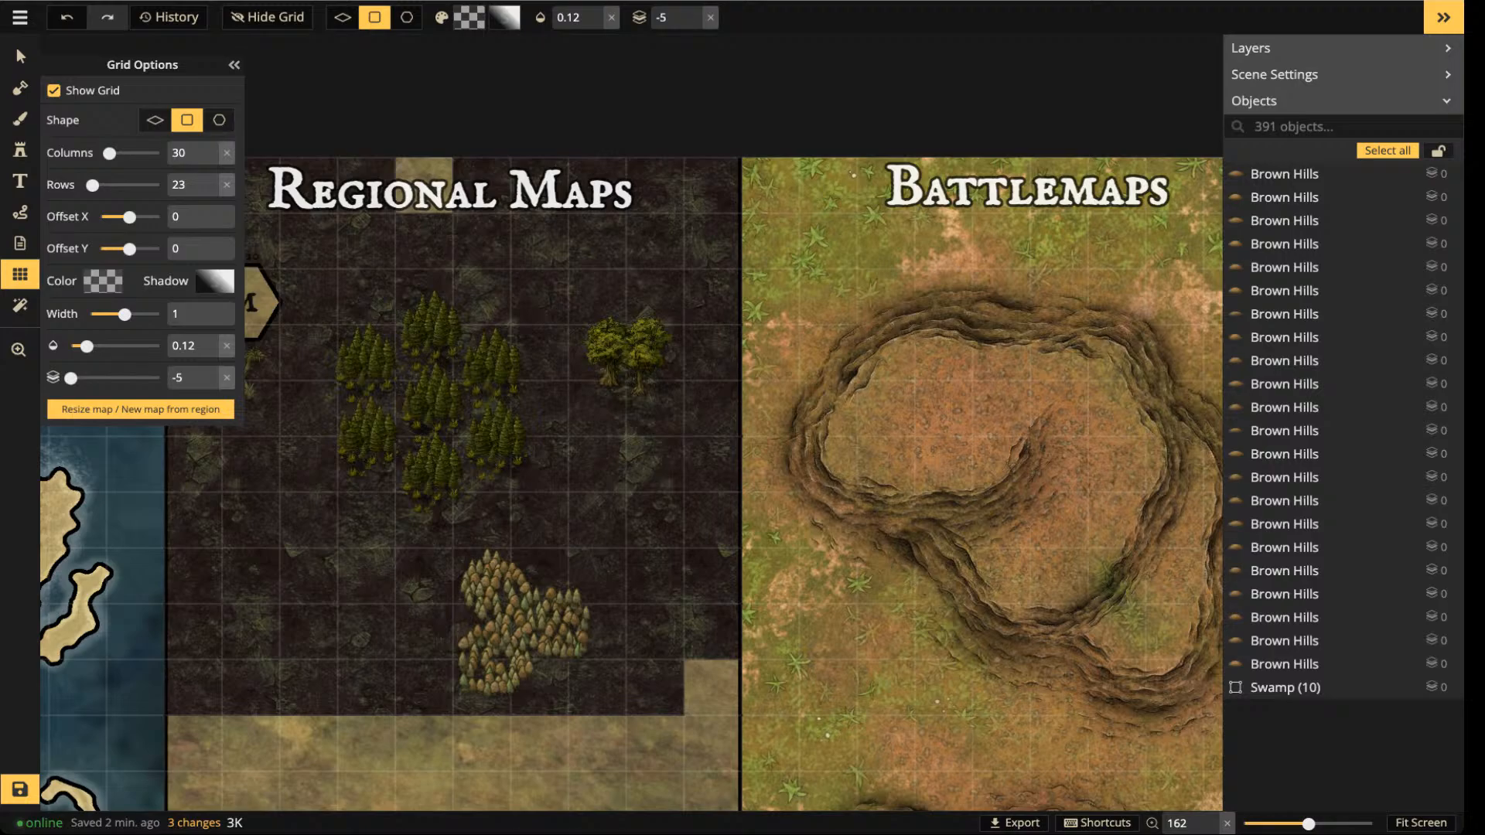
{"action": "scroll", "coordinate": [295, 576], "scroll_direction": "up", "scroll_amount": 5}
{"action": "left_click_drag", "start_coordinate": [295, 576], "coordinate": [489, 685]}
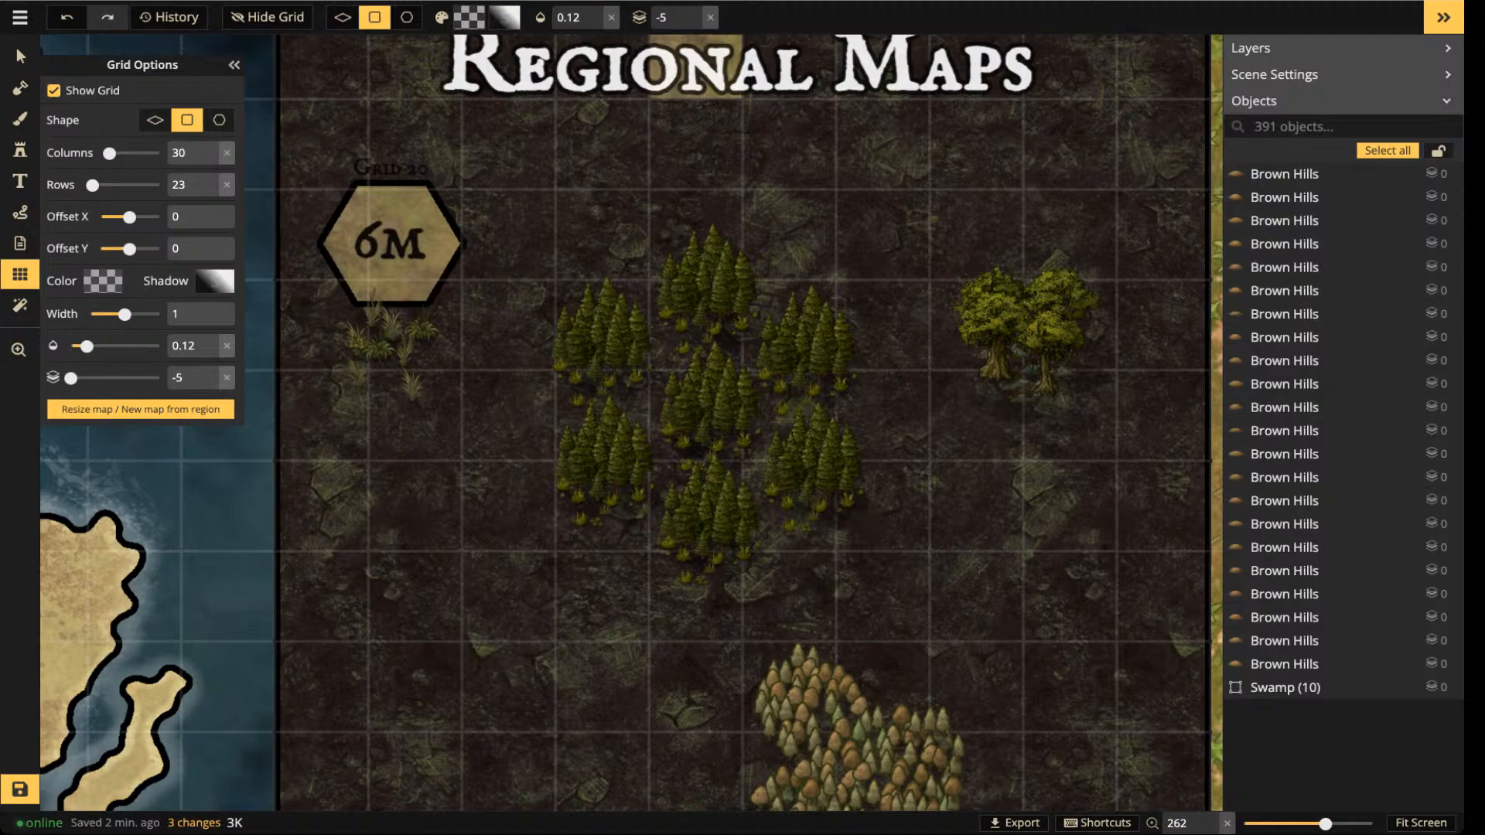
- Move the northwestern Pine Forest group in the Regional Maps cluster slightly north
{"action": "left_click", "coordinate": [235, 65]}
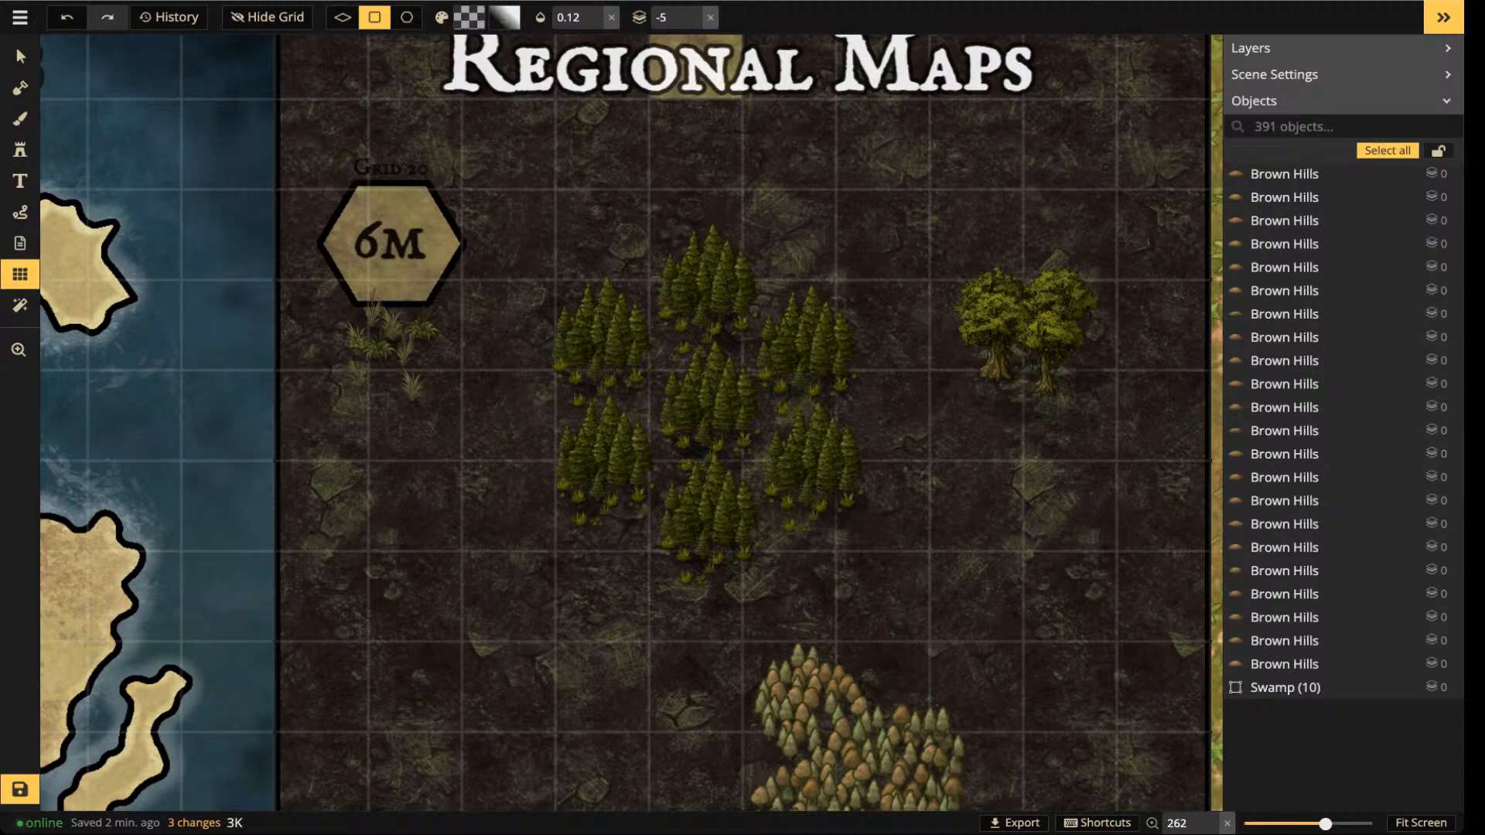
{"action": "left_click", "coordinate": [20, 57]}
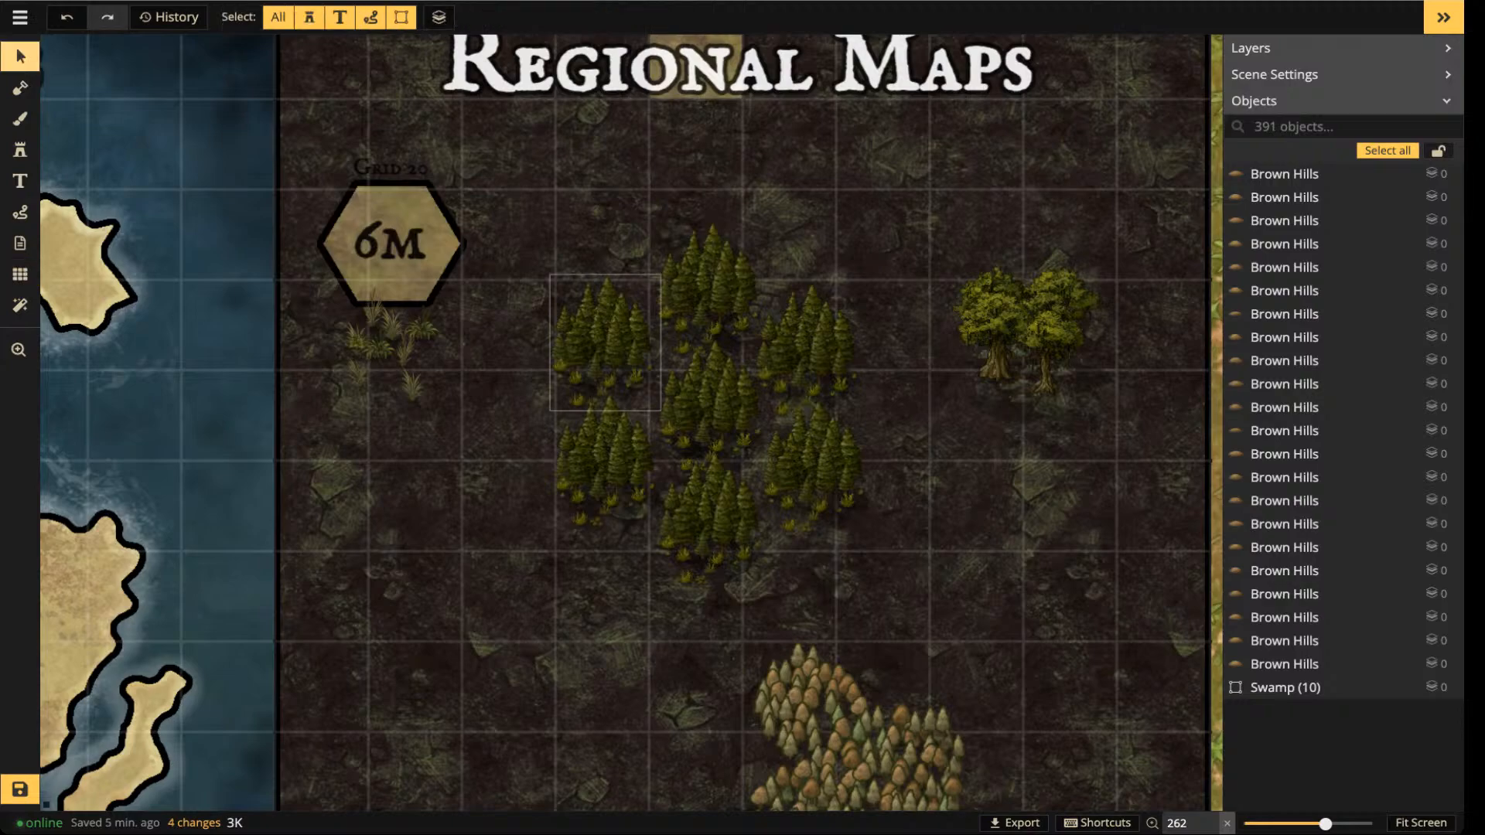
{"action": "left_click_drag", "start_coordinate": [605, 342], "coordinate": [600, 311]}
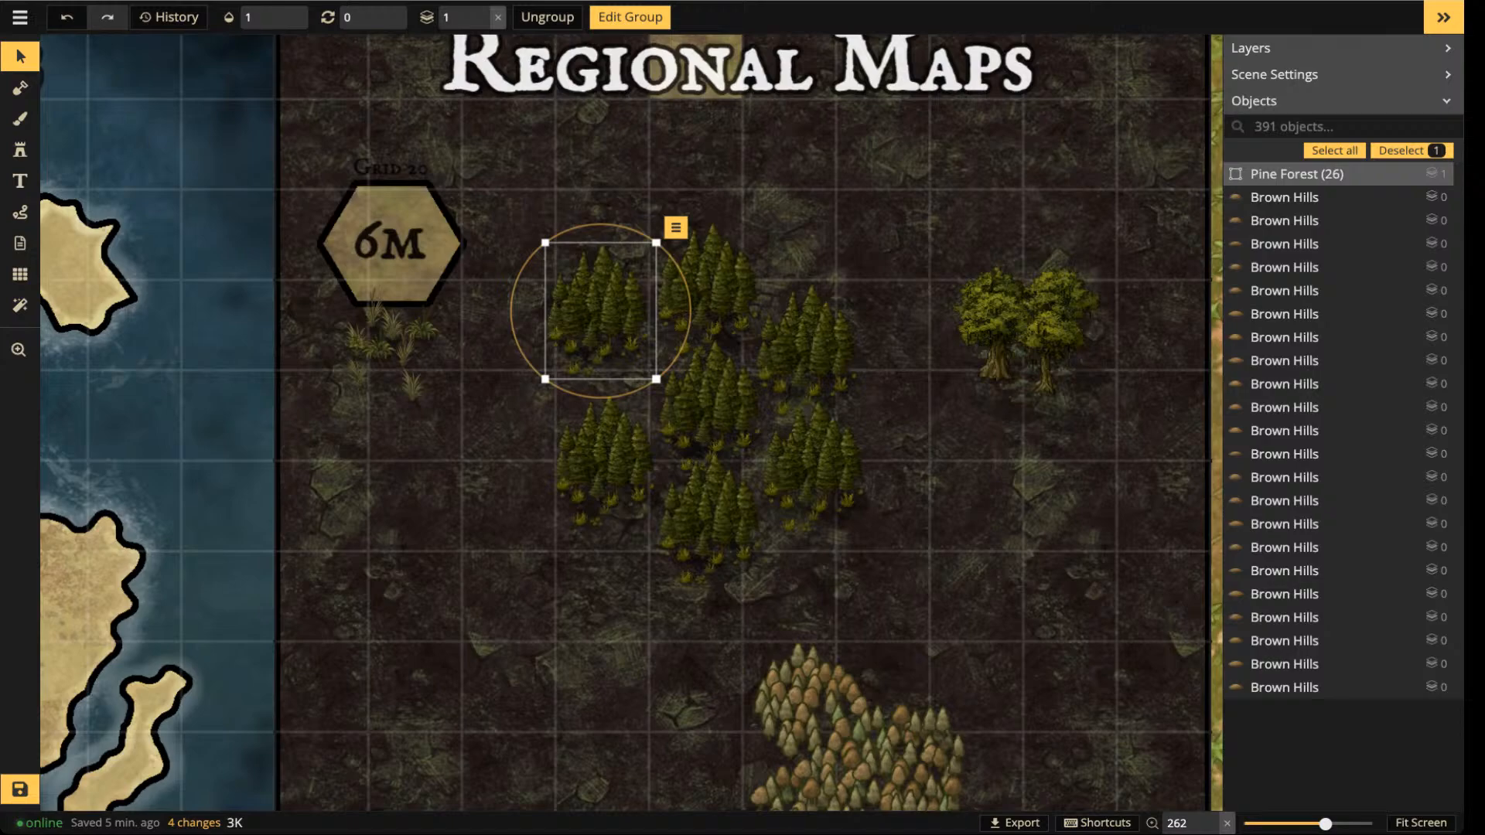
- Add a note on the 6M hexagon titled "Note" with the text "lore" and save it
{"action": "left_click", "coordinate": [20, 243]}
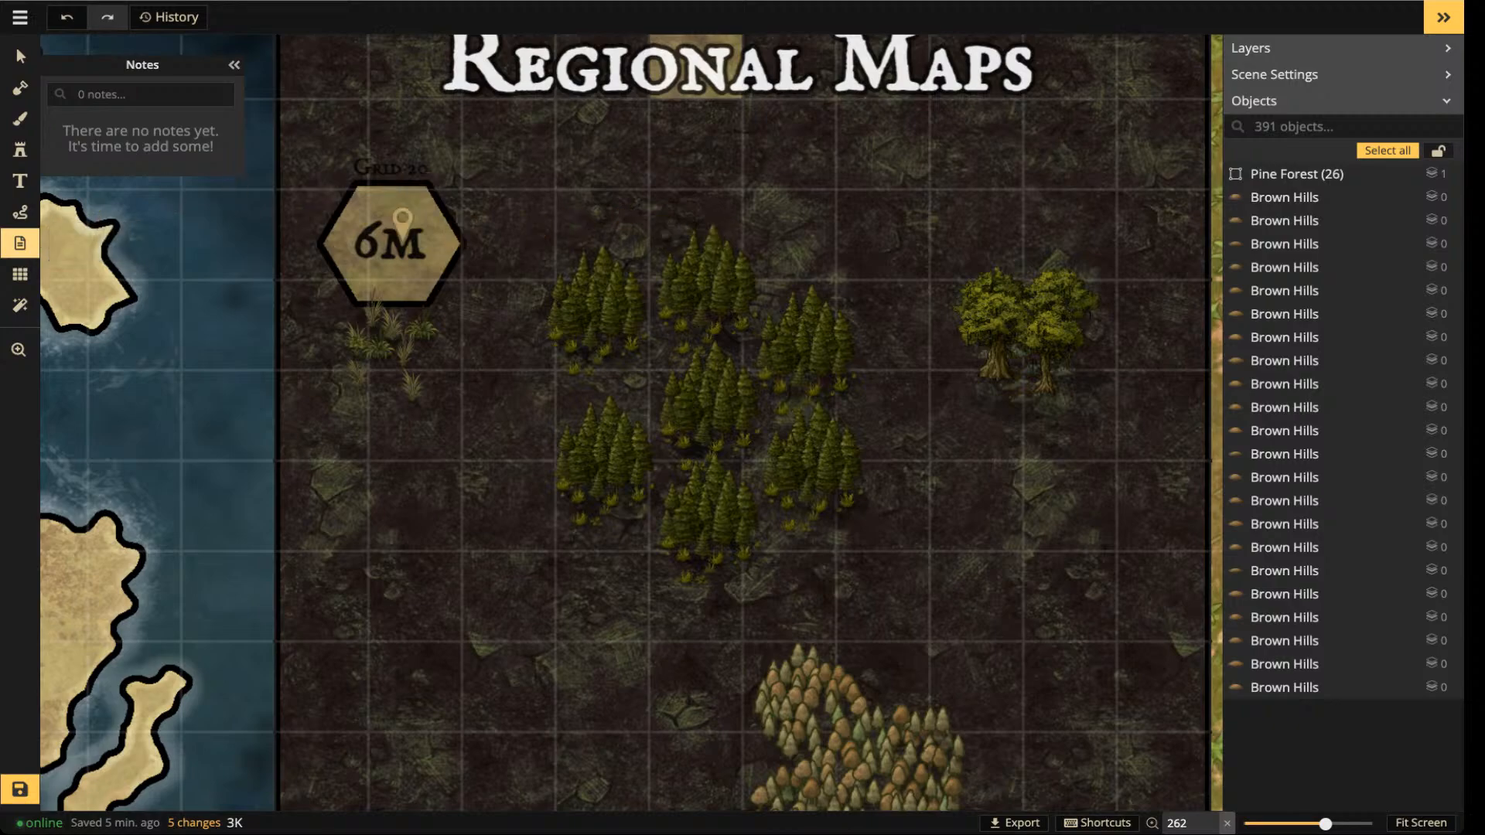
{"action": "left_click", "coordinate": [391, 206]}
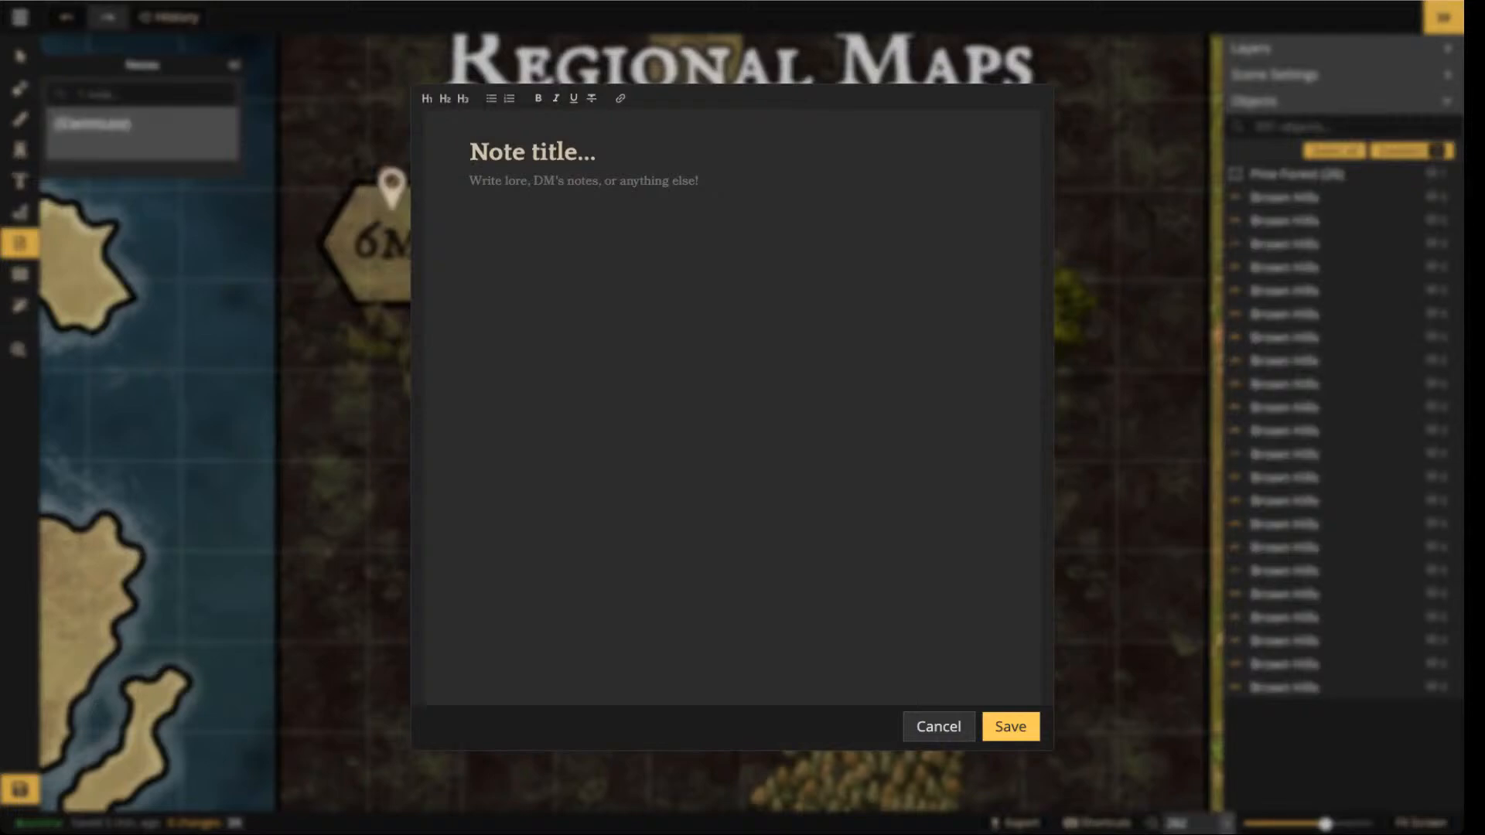
{"action": "type", "text": "Not"}
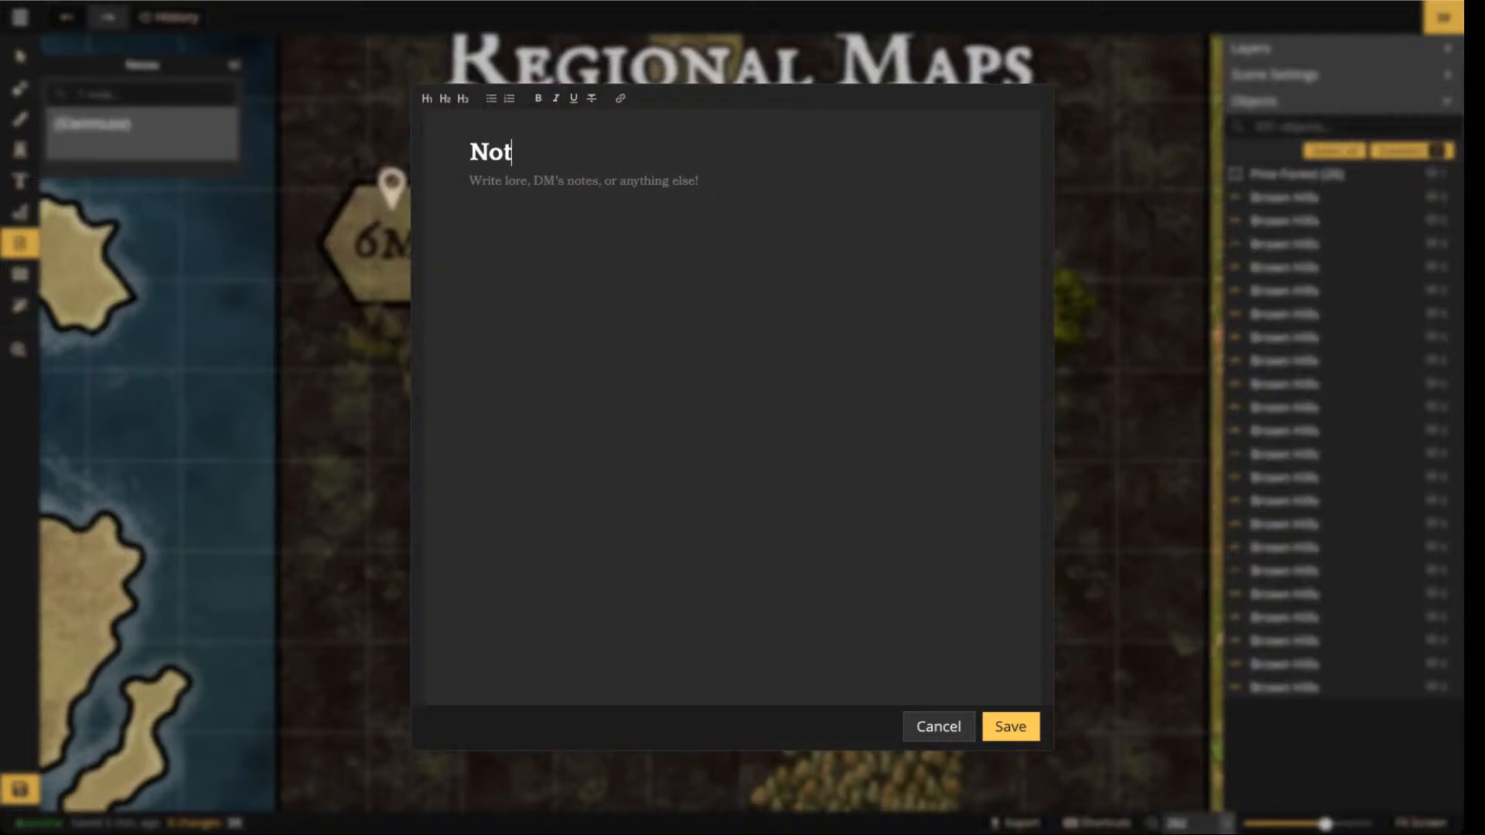
{"action": "type", "text": "e lore"}
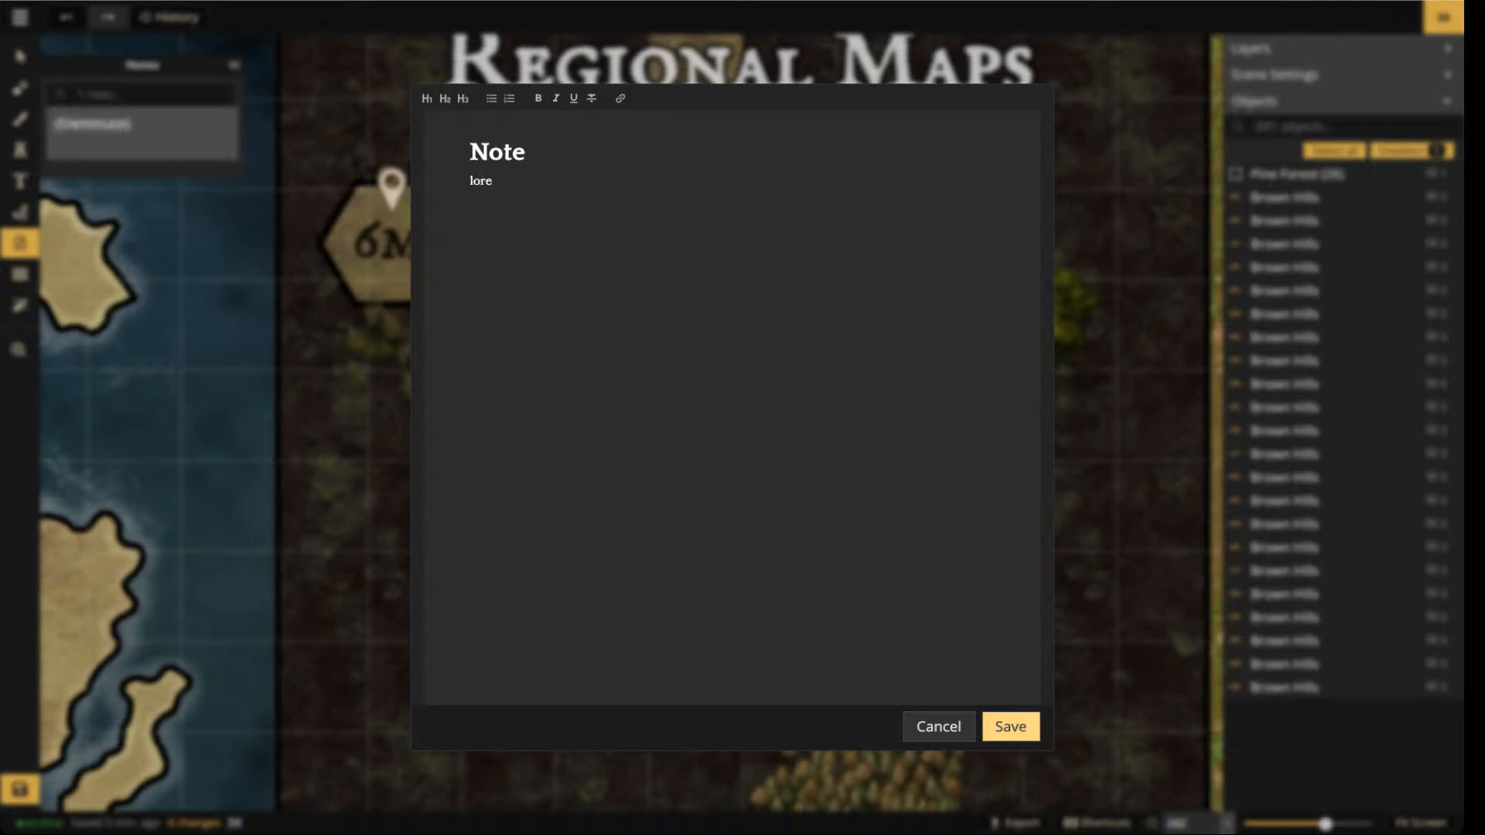
{"action": "left_click", "coordinate": [1010, 727]}
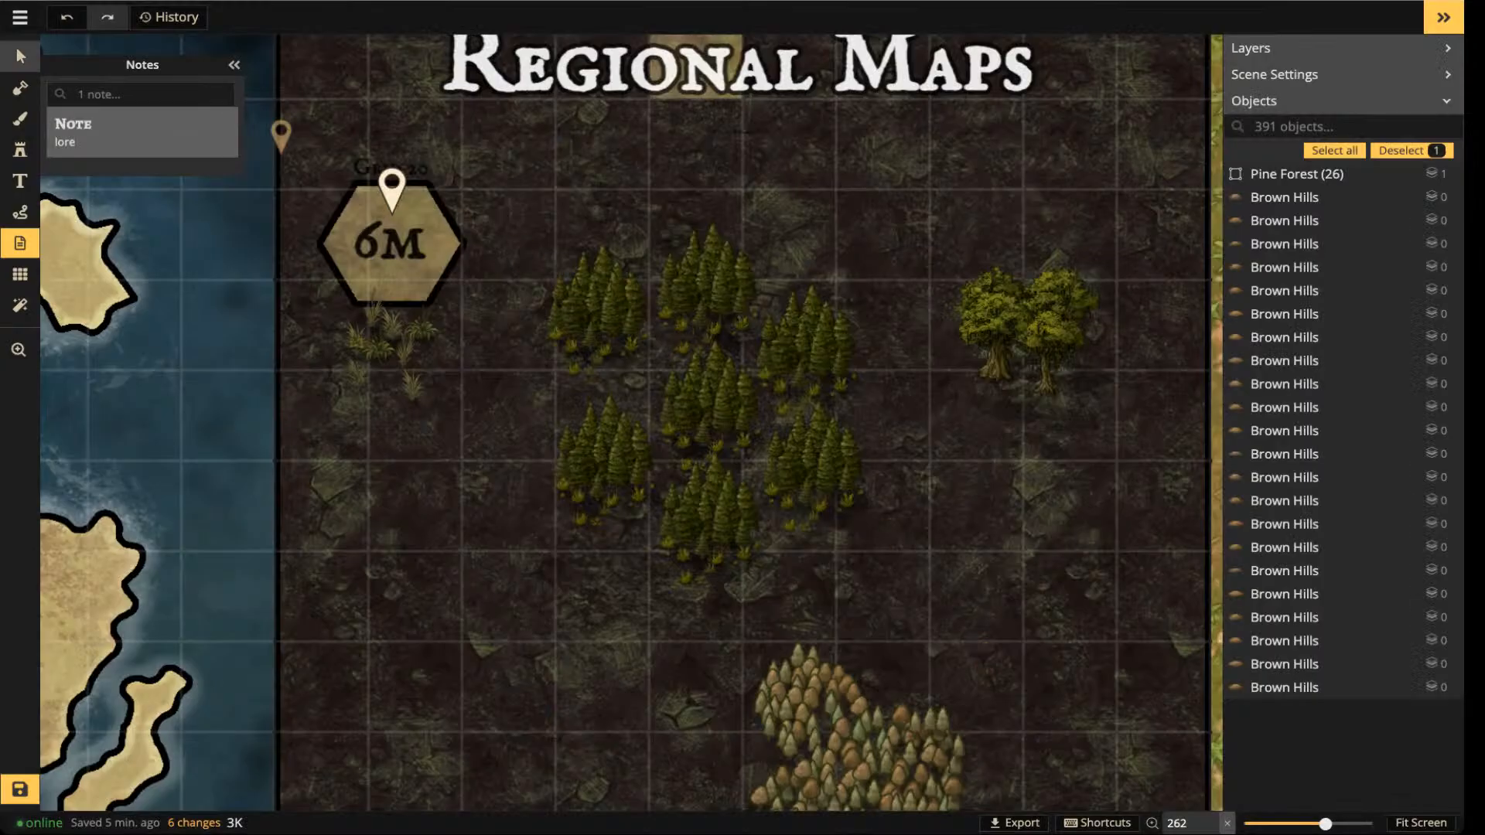
- Toggle the note marker's visibility and reopen the 6M hexagon's note to view its contents without editing
{"action": "left_click", "coordinate": [20, 56]}
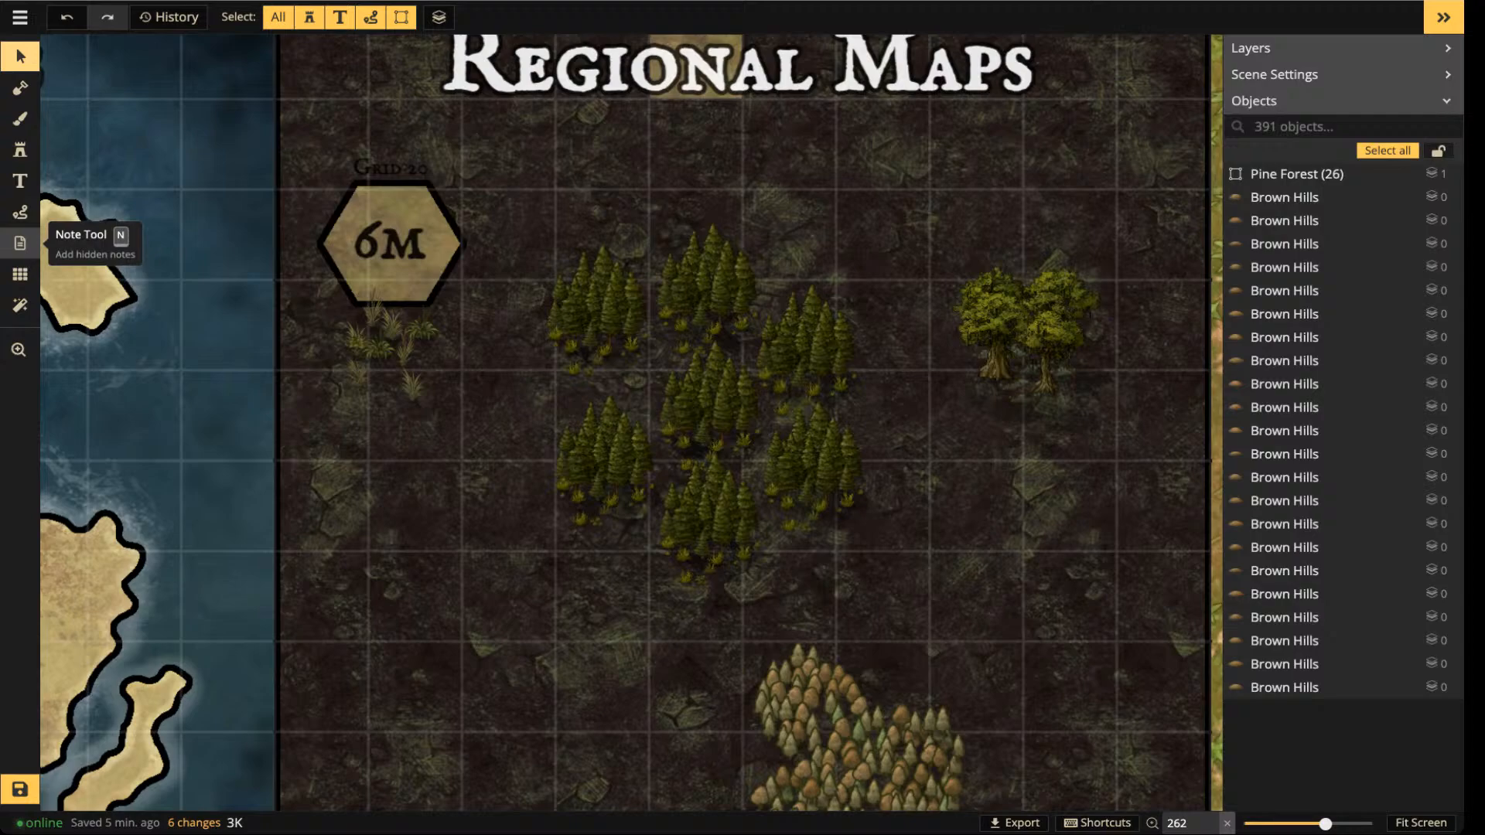
{"action": "left_click", "coordinate": [20, 243]}
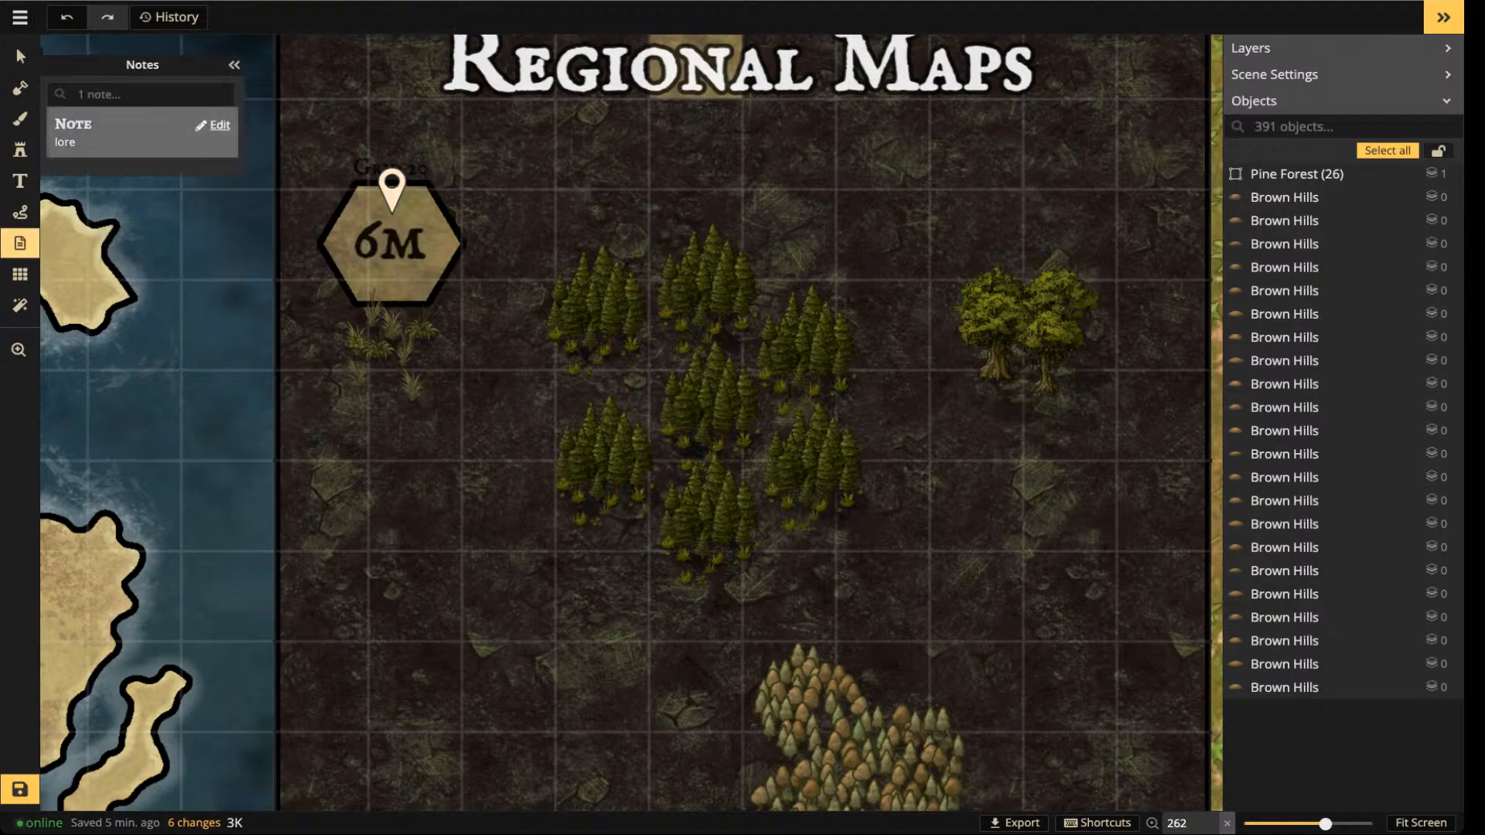
{"action": "left_click", "coordinate": [212, 124]}
{"action": "left_click", "coordinate": [492, 180]}
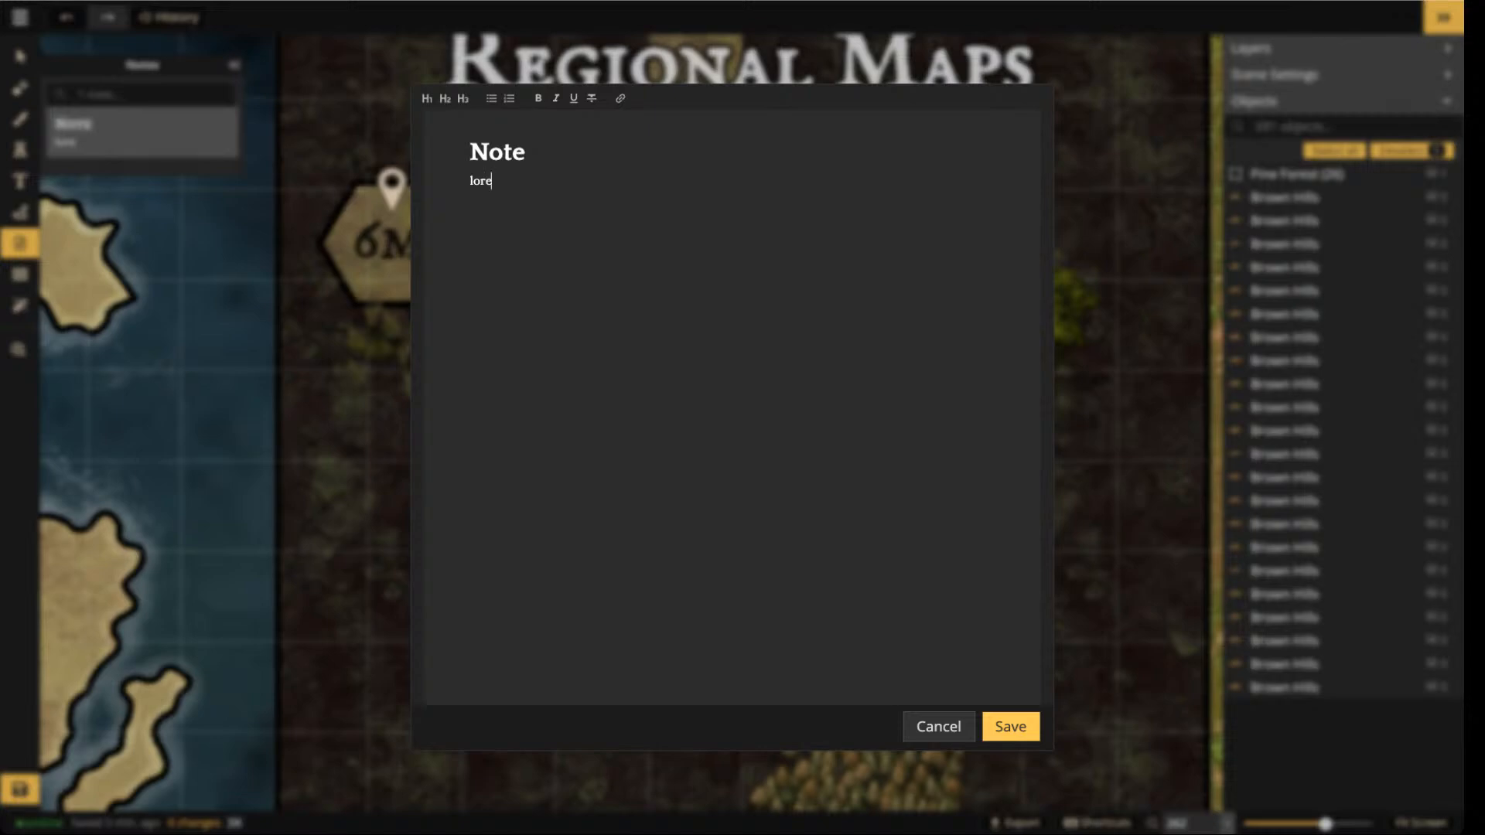
{"action": "left_click", "coordinate": [938, 727]}
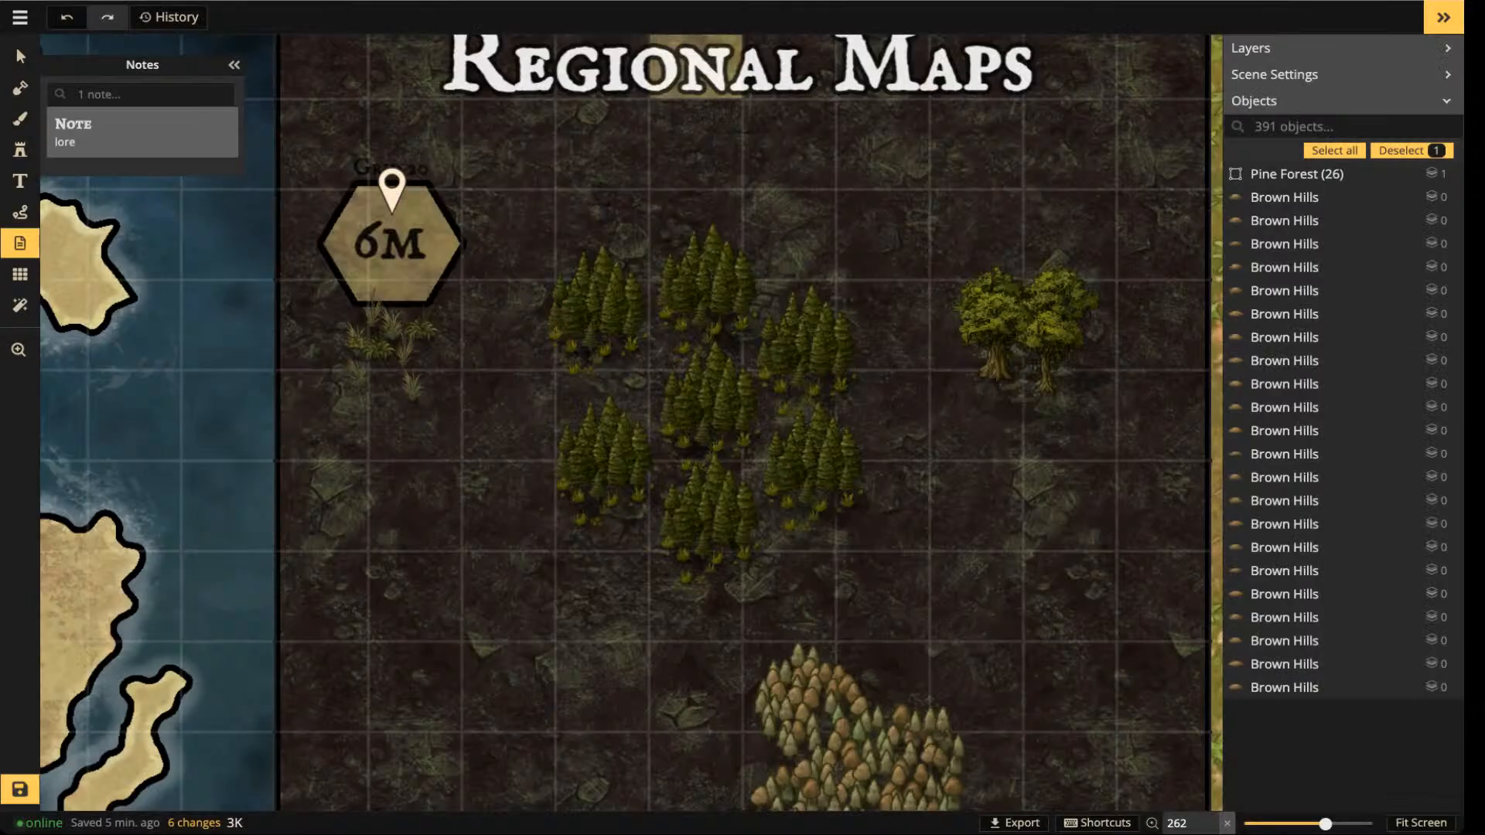
- Bring the Battlemaps section into view and save the map
{"action": "left_click", "coordinate": [20, 55]}
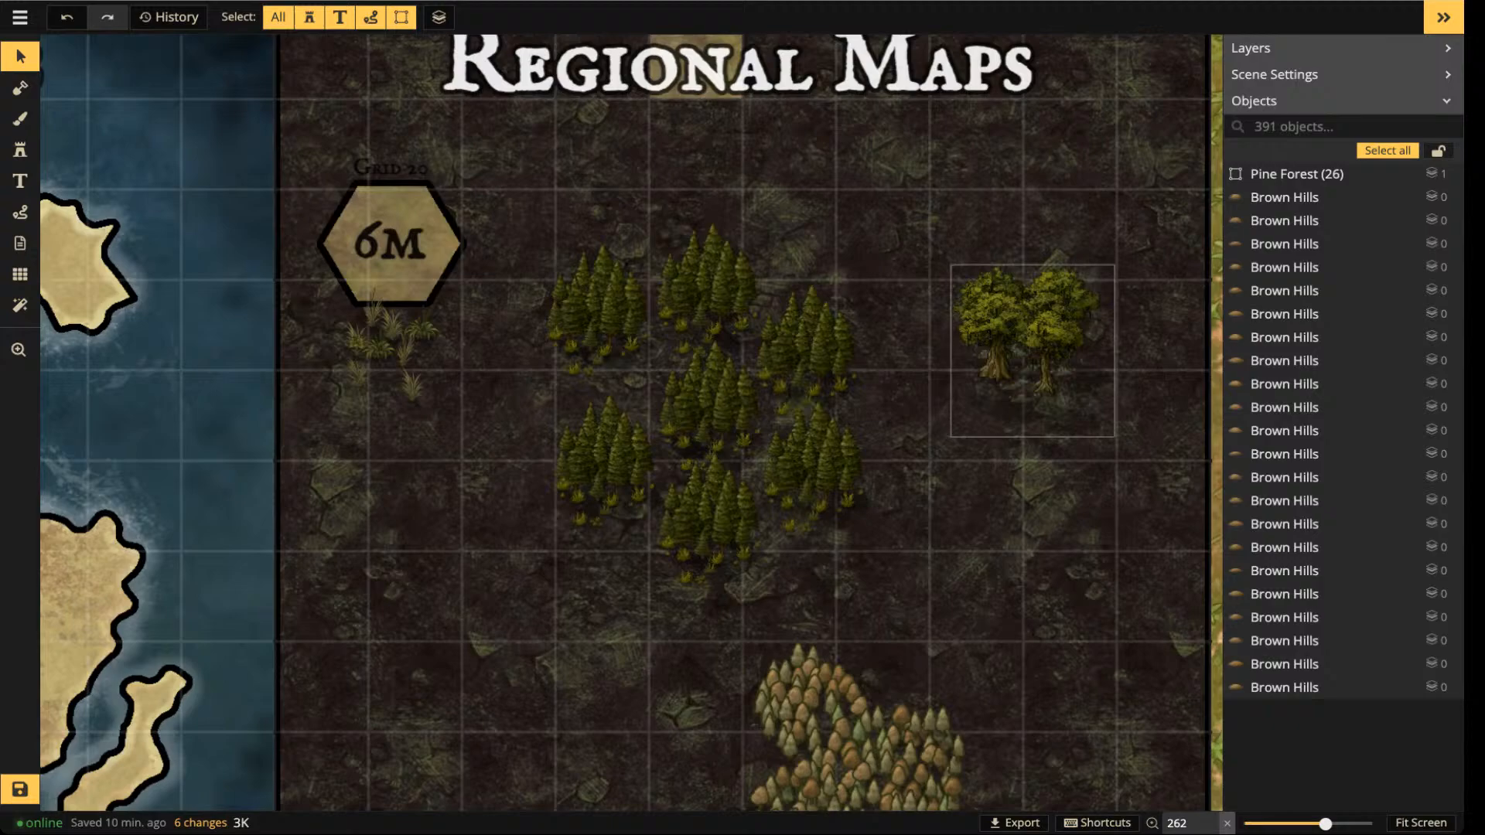
{"action": "left_click_drag", "start_coordinate": [1083, 348], "coordinate": [106, 395]}
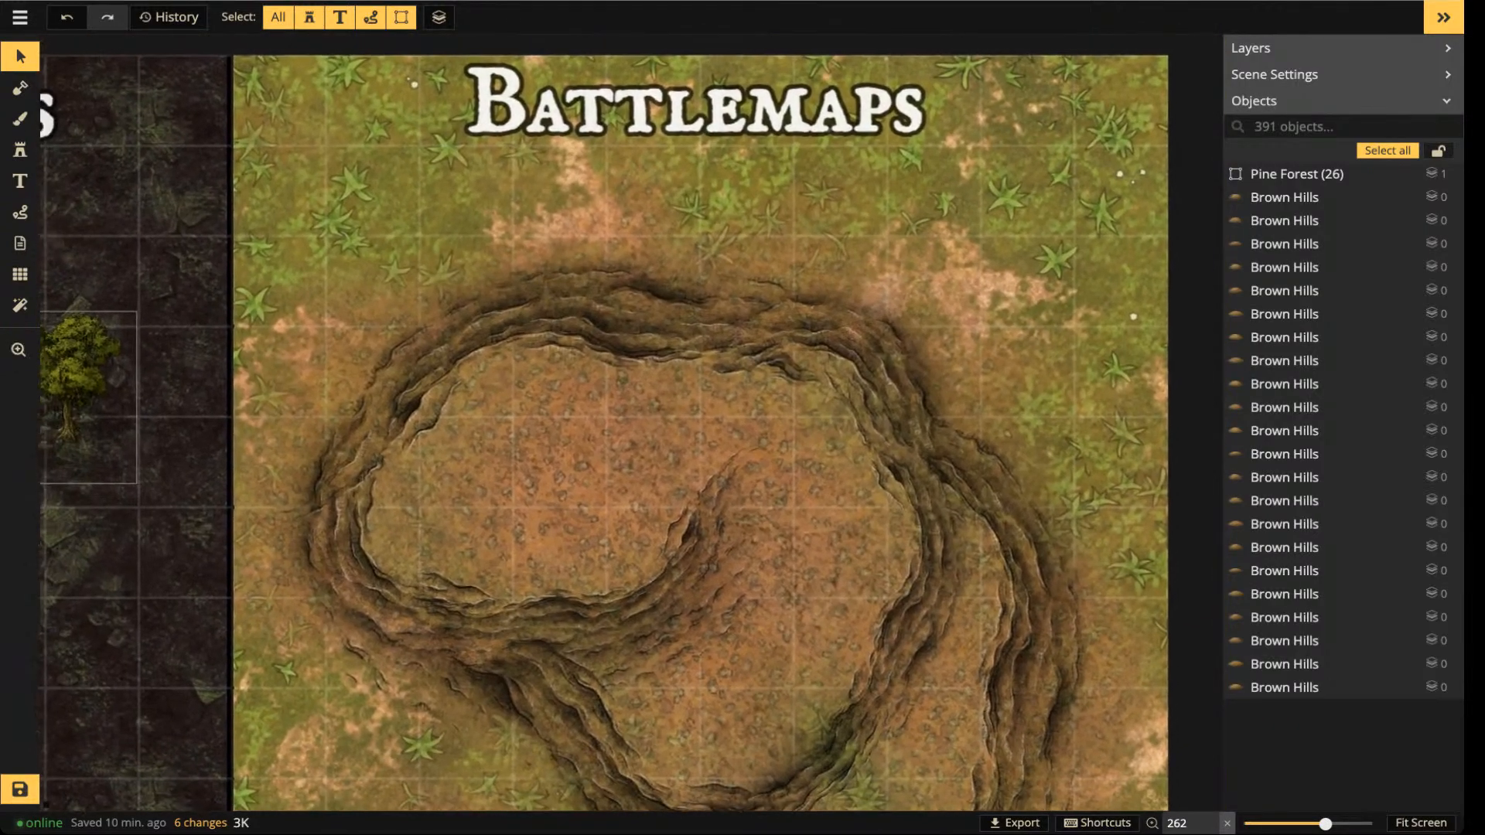
{"action": "scroll", "coordinate": [102, 331], "scroll_direction": "down", "scroll_amount": 5}
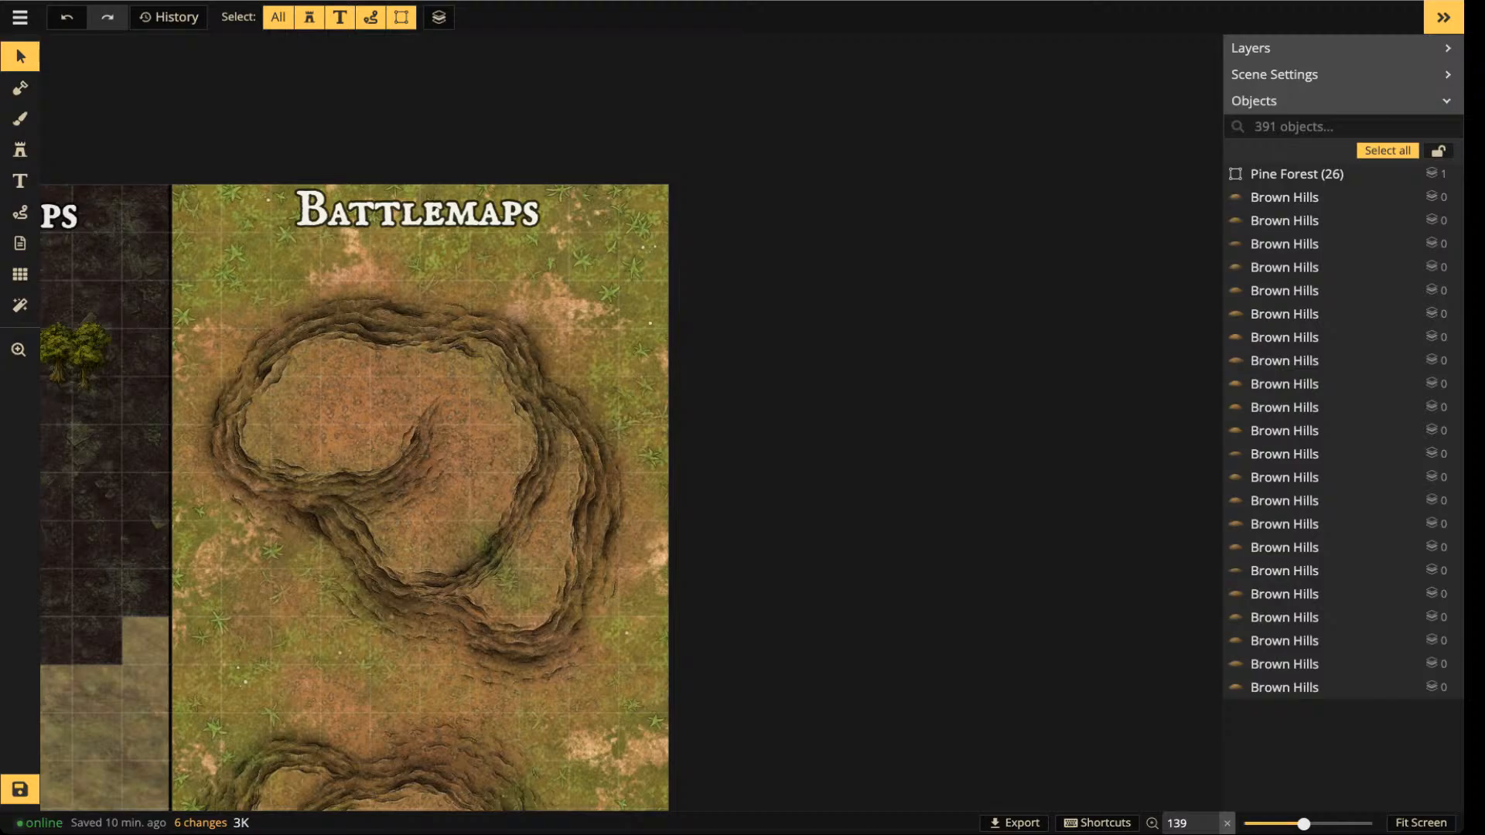
{"action": "key", "text": "ctrl+s"}
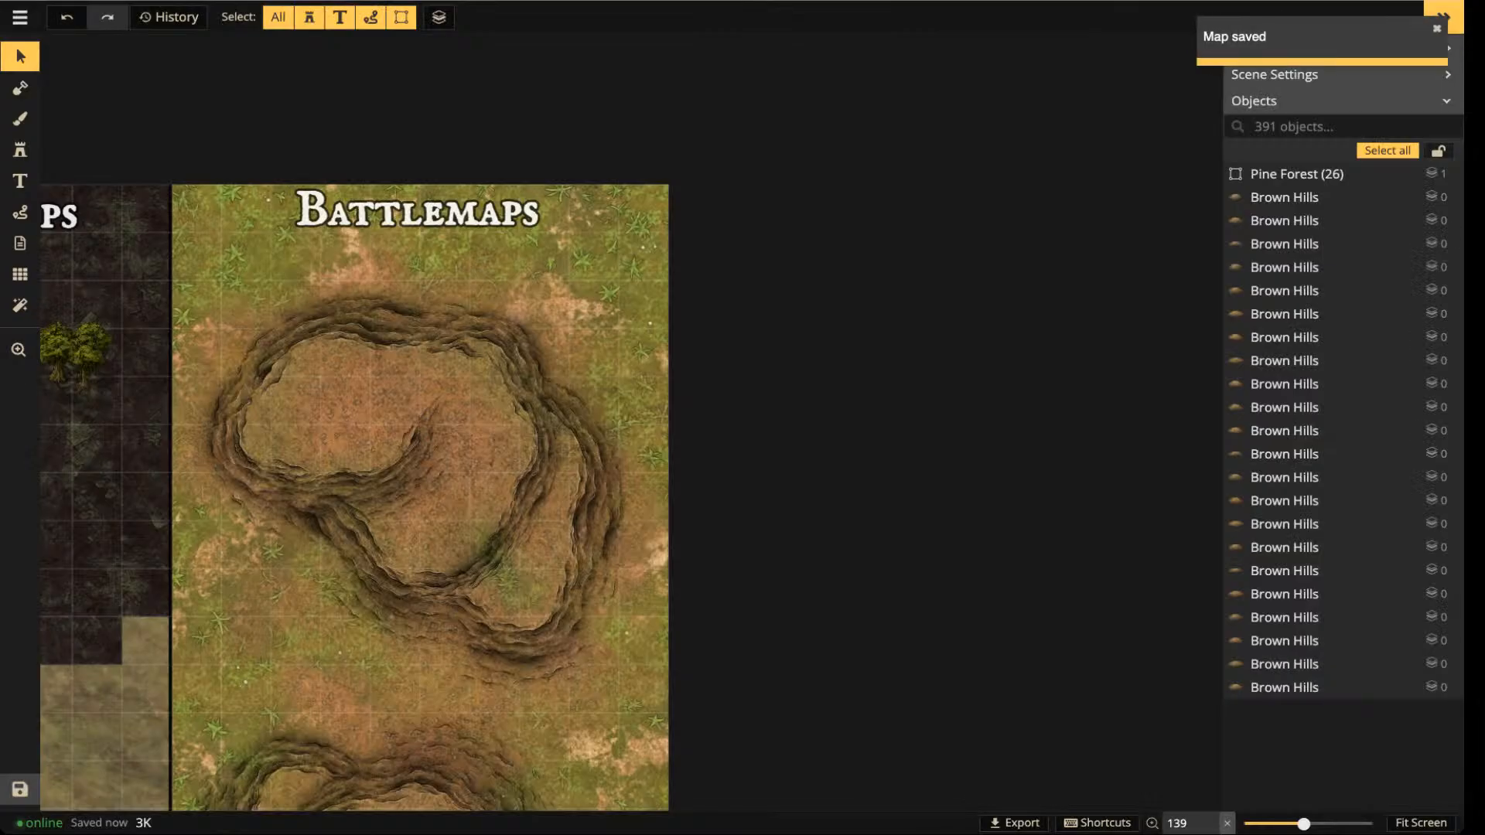
- Set the grid line color to black
{"action": "left_click", "coordinate": [20, 274]}
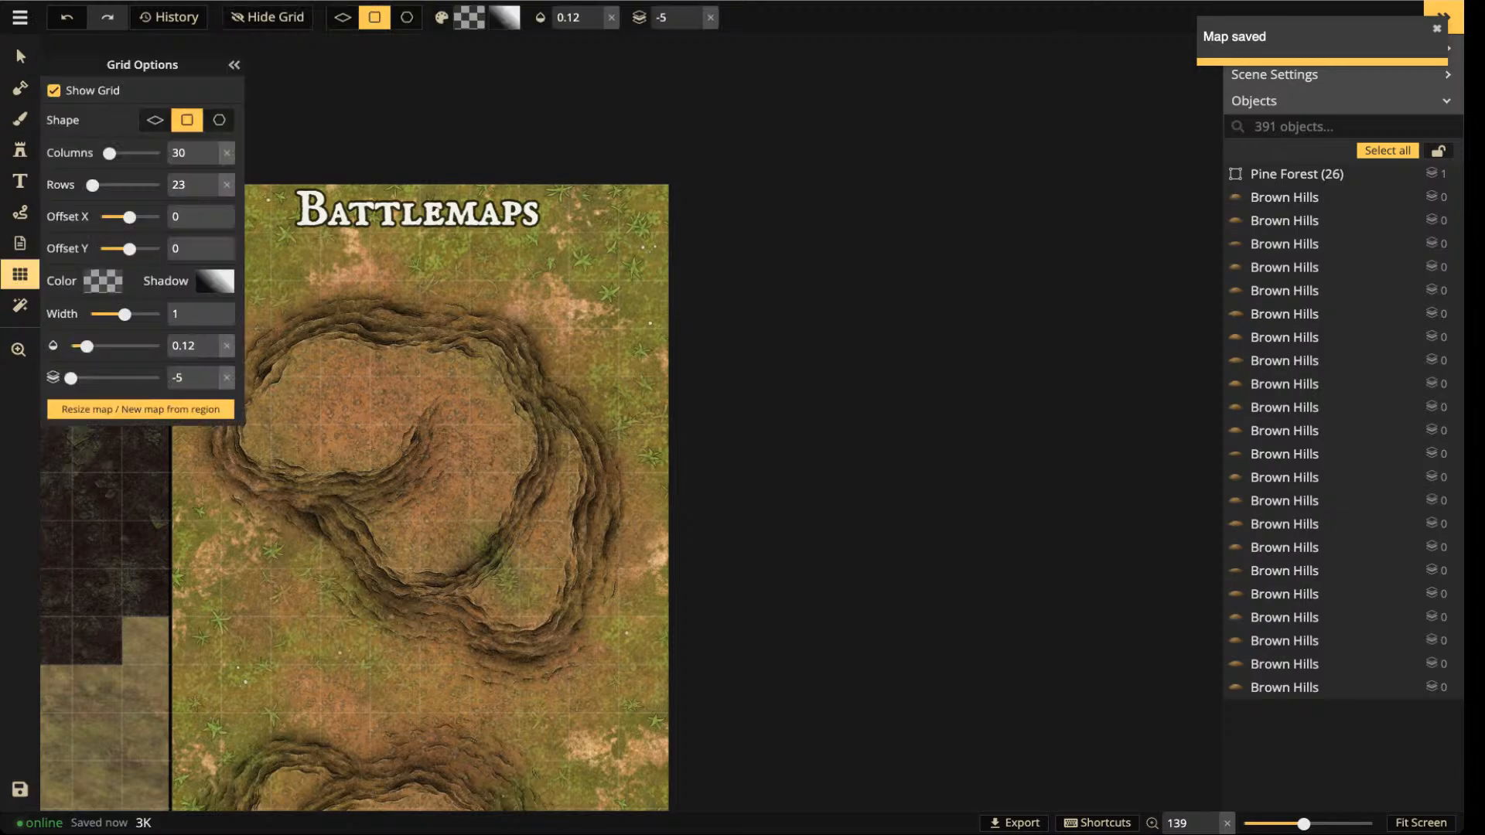
{"action": "left_click", "coordinate": [103, 280]}
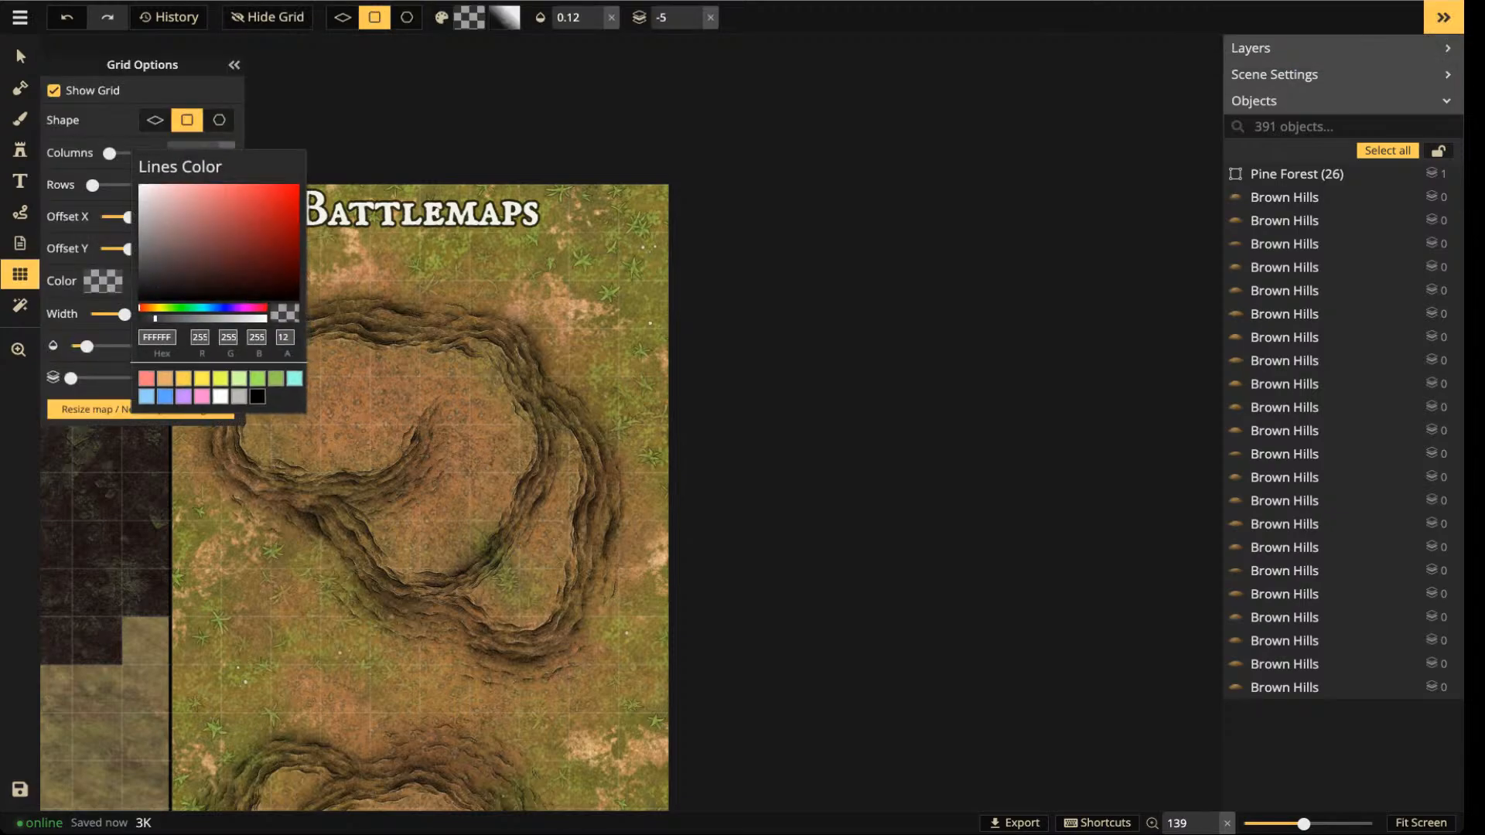
{"action": "left_click", "coordinate": [258, 396]}
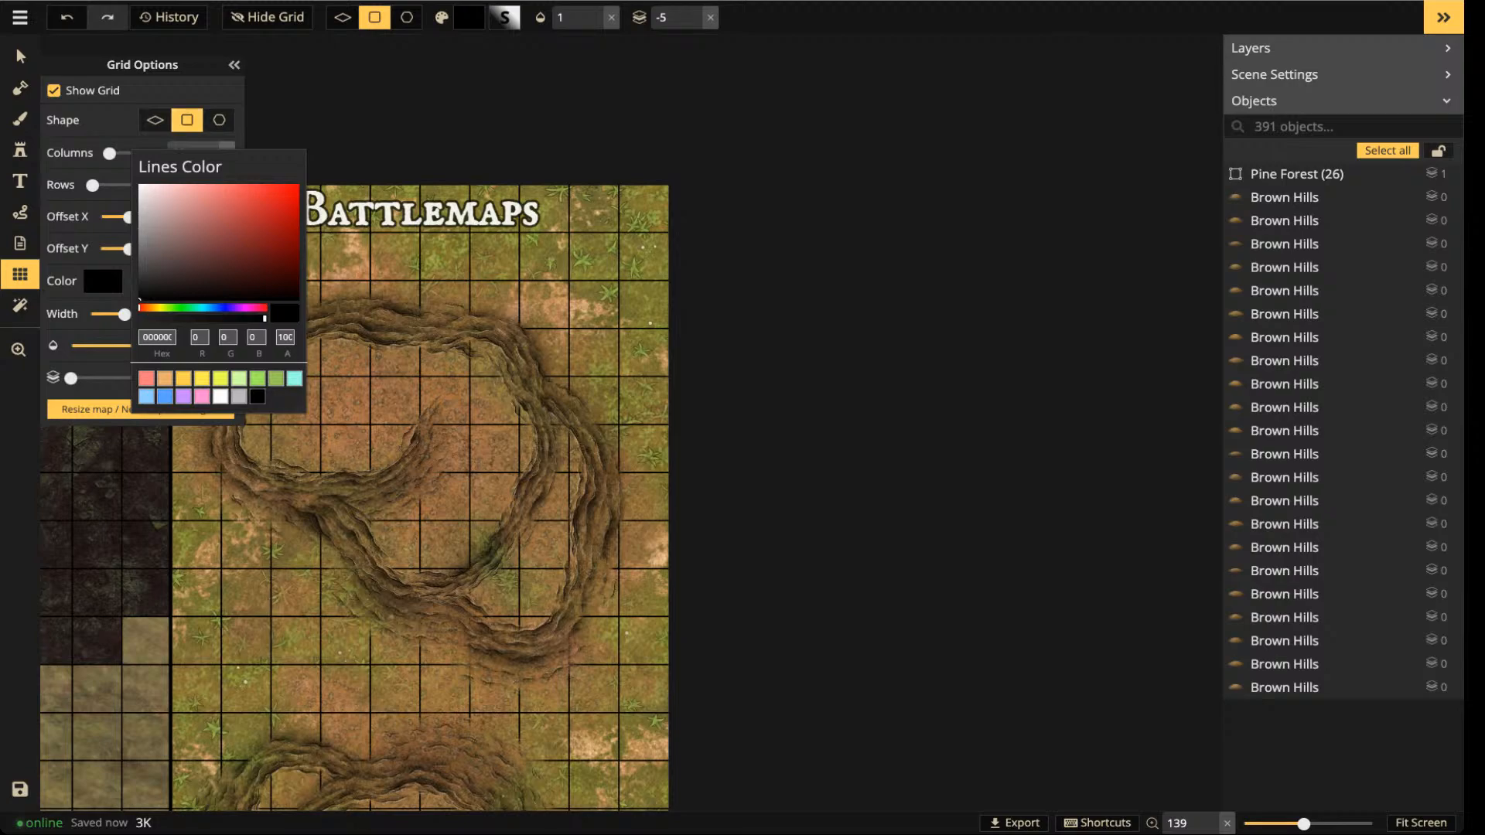
- Lower the opacity of the map's black grid lines to 0.23
{"action": "left_click_drag", "start_coordinate": [265, 318], "coordinate": [214, 318]}
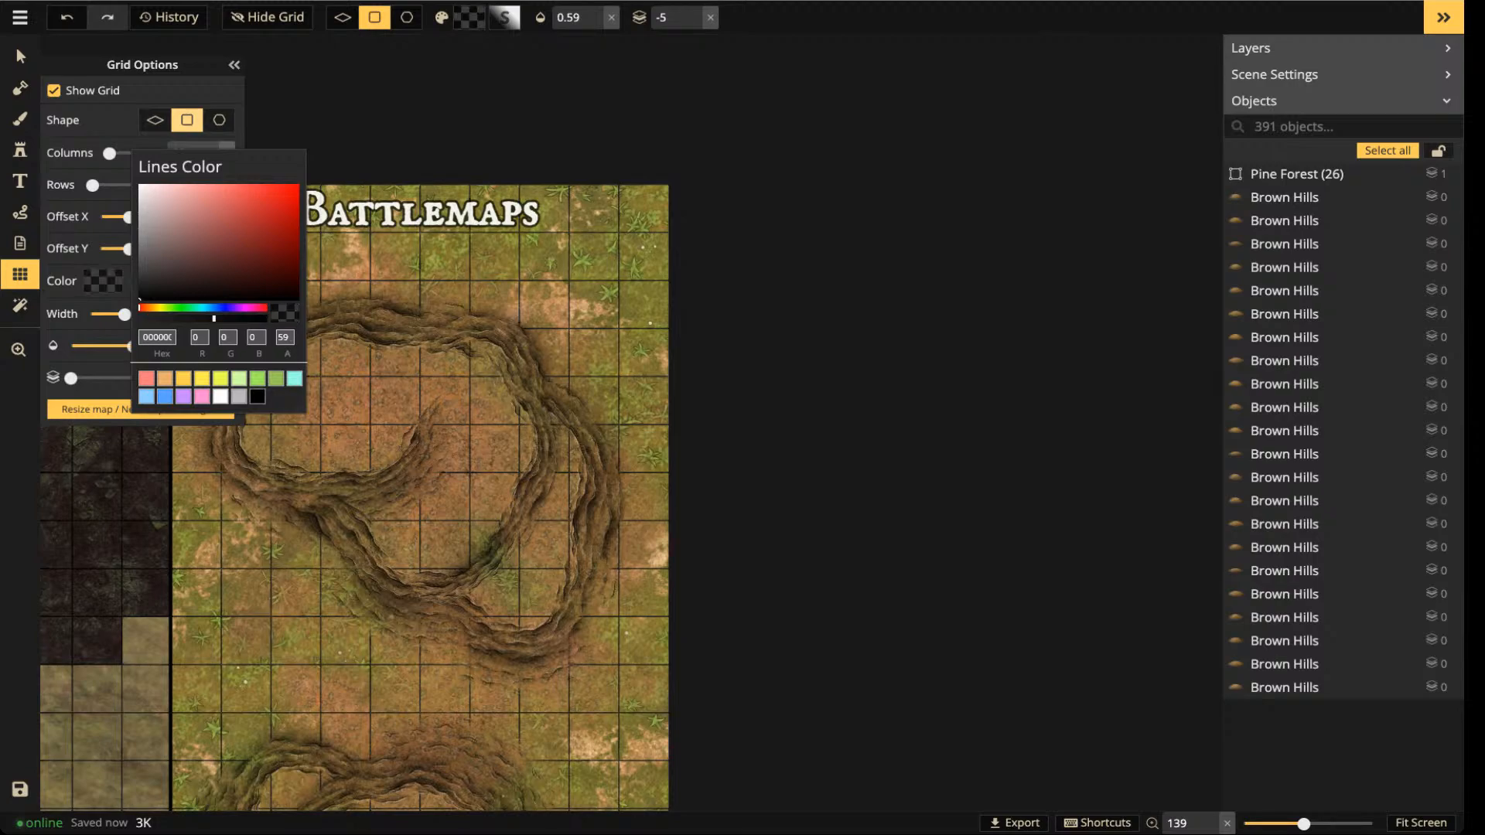
{"action": "left_click", "coordinate": [20, 56]}
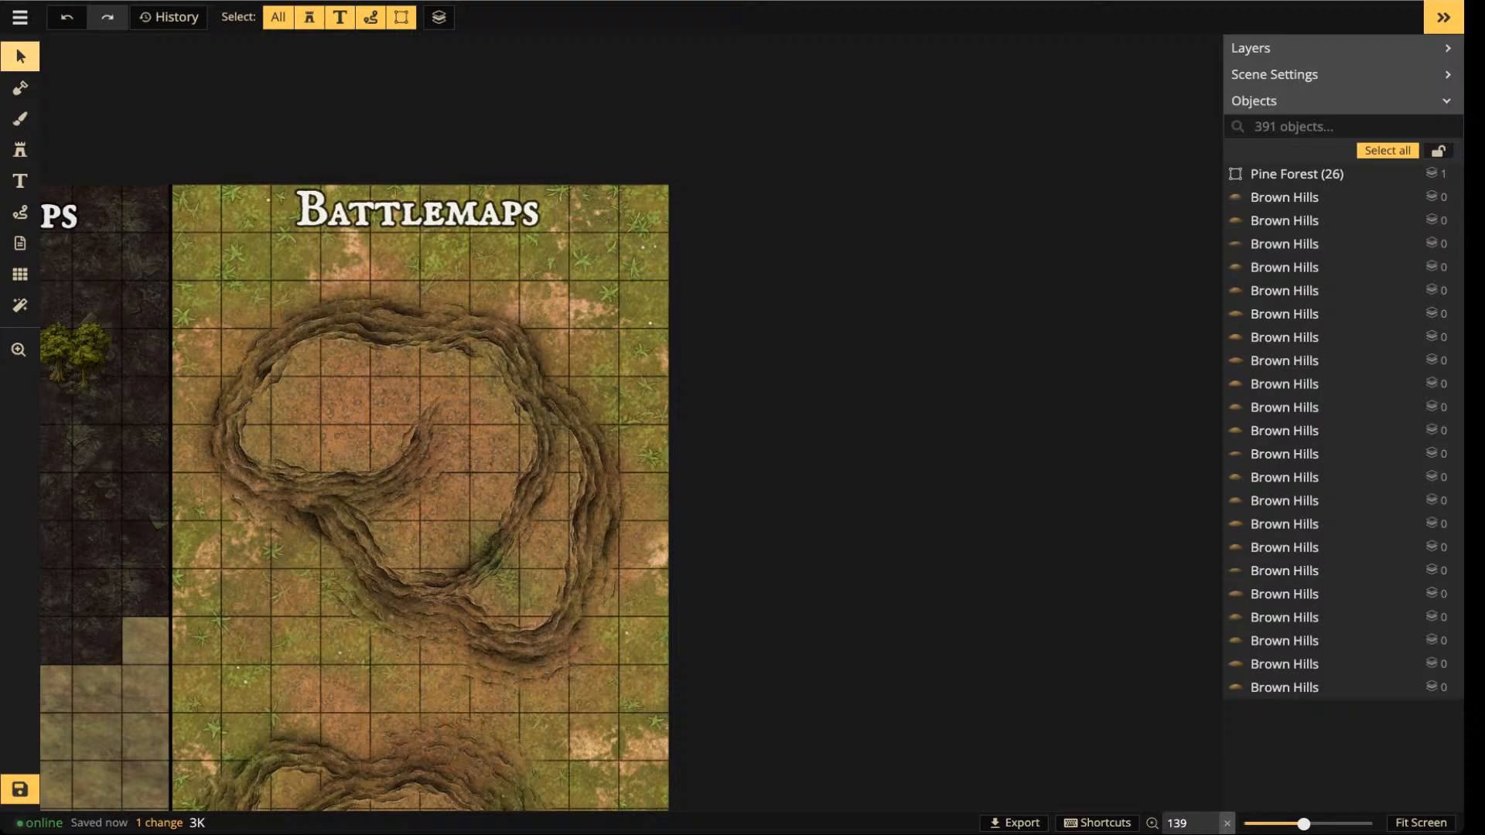
{"action": "left_click", "coordinate": [20, 273]}
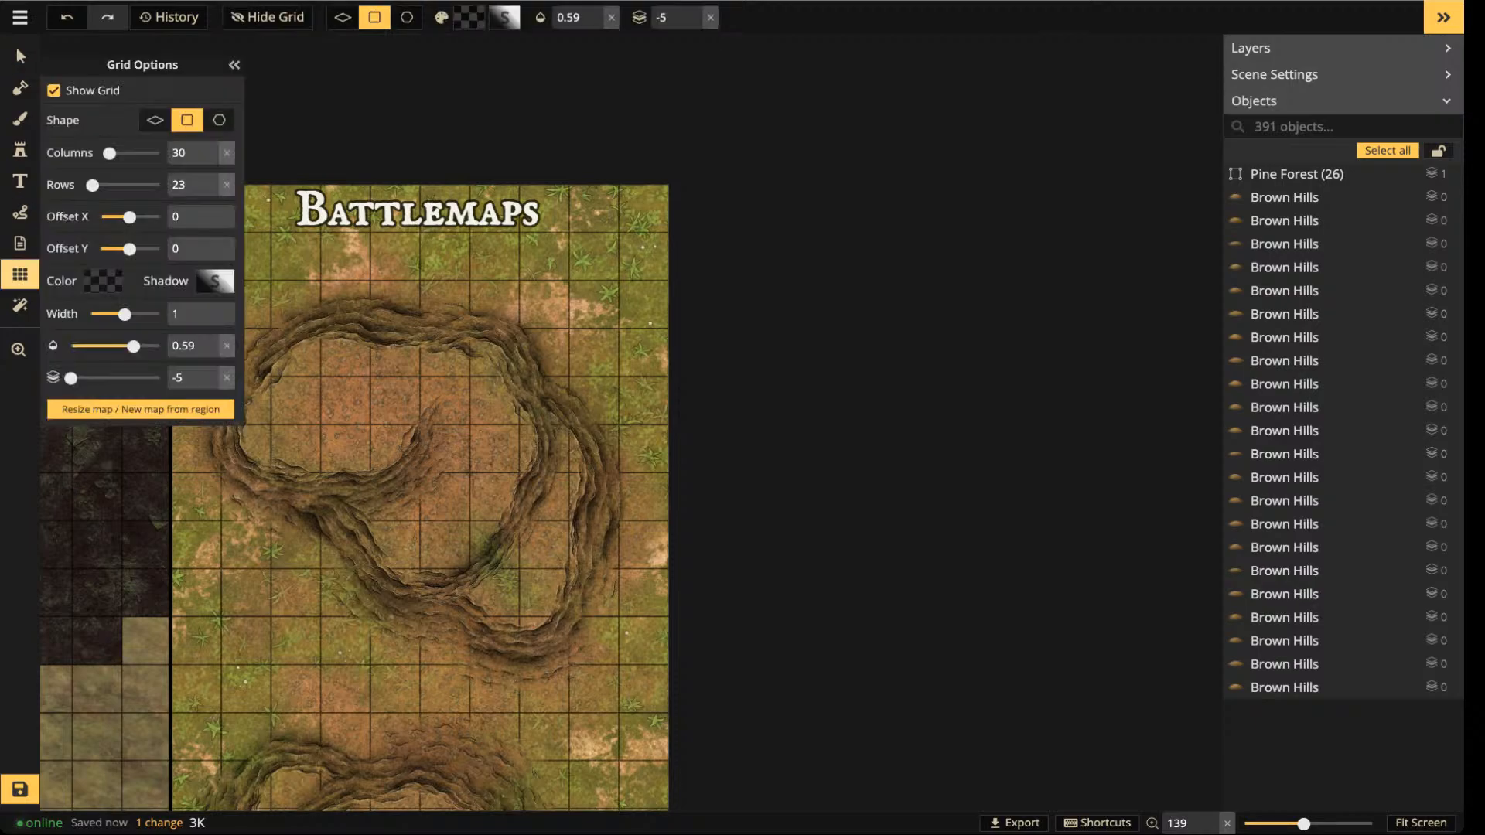
{"action": "left_click_drag", "start_coordinate": [134, 346], "coordinate": [104, 345]}
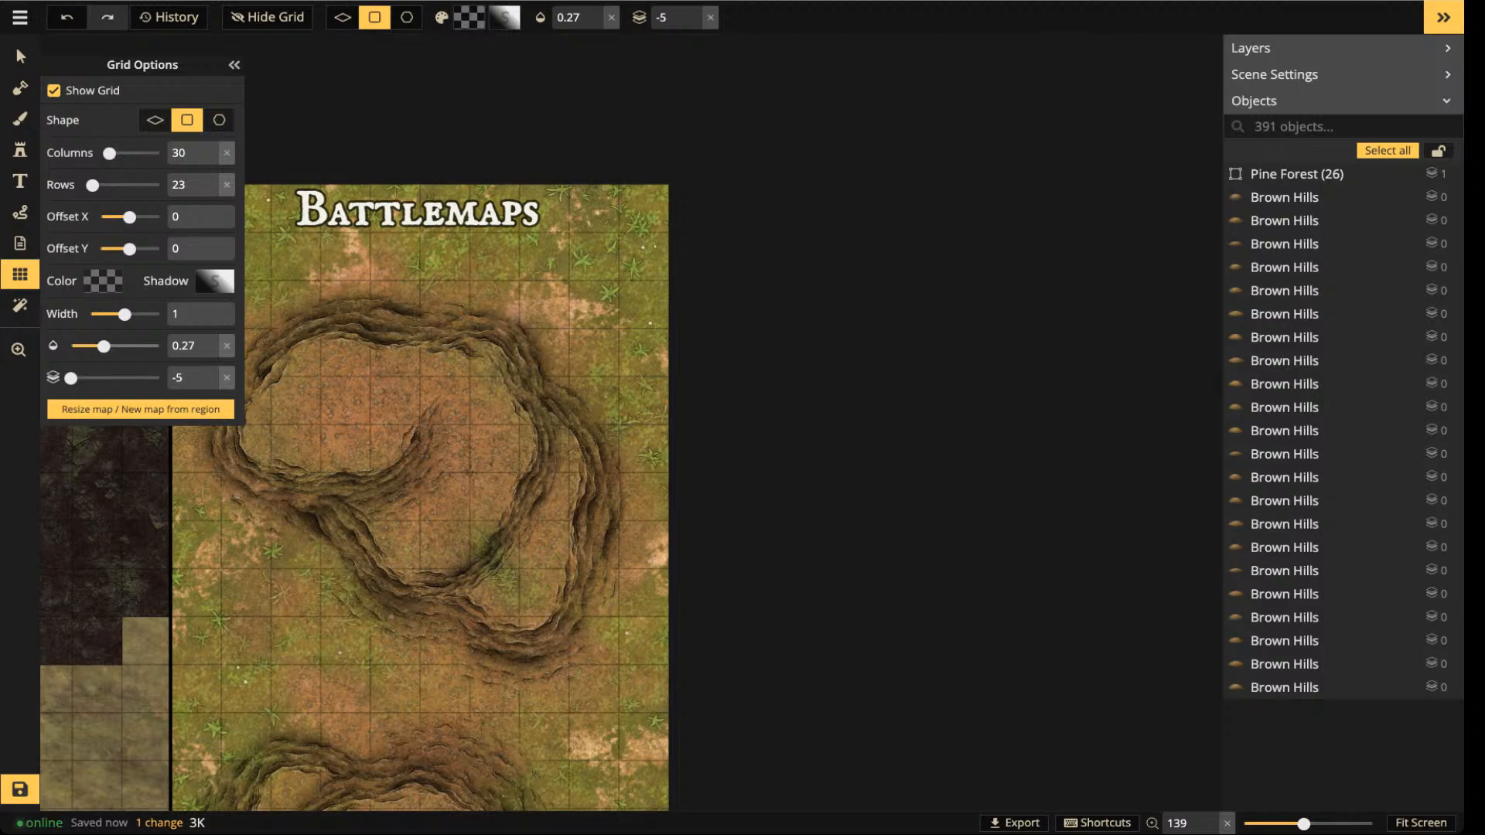
{"action": "left_click_drag", "start_coordinate": [104, 345], "coordinate": [100, 345]}
{"action": "mouse_move", "coordinate": [99, 346]}
{"action": "left_mouse_down"}
{"action": "mouse_move", "coordinate": [79, 346]}
{"action": "mouse_move", "coordinate": [123, 346]}
{"action": "left_mouse_up"}
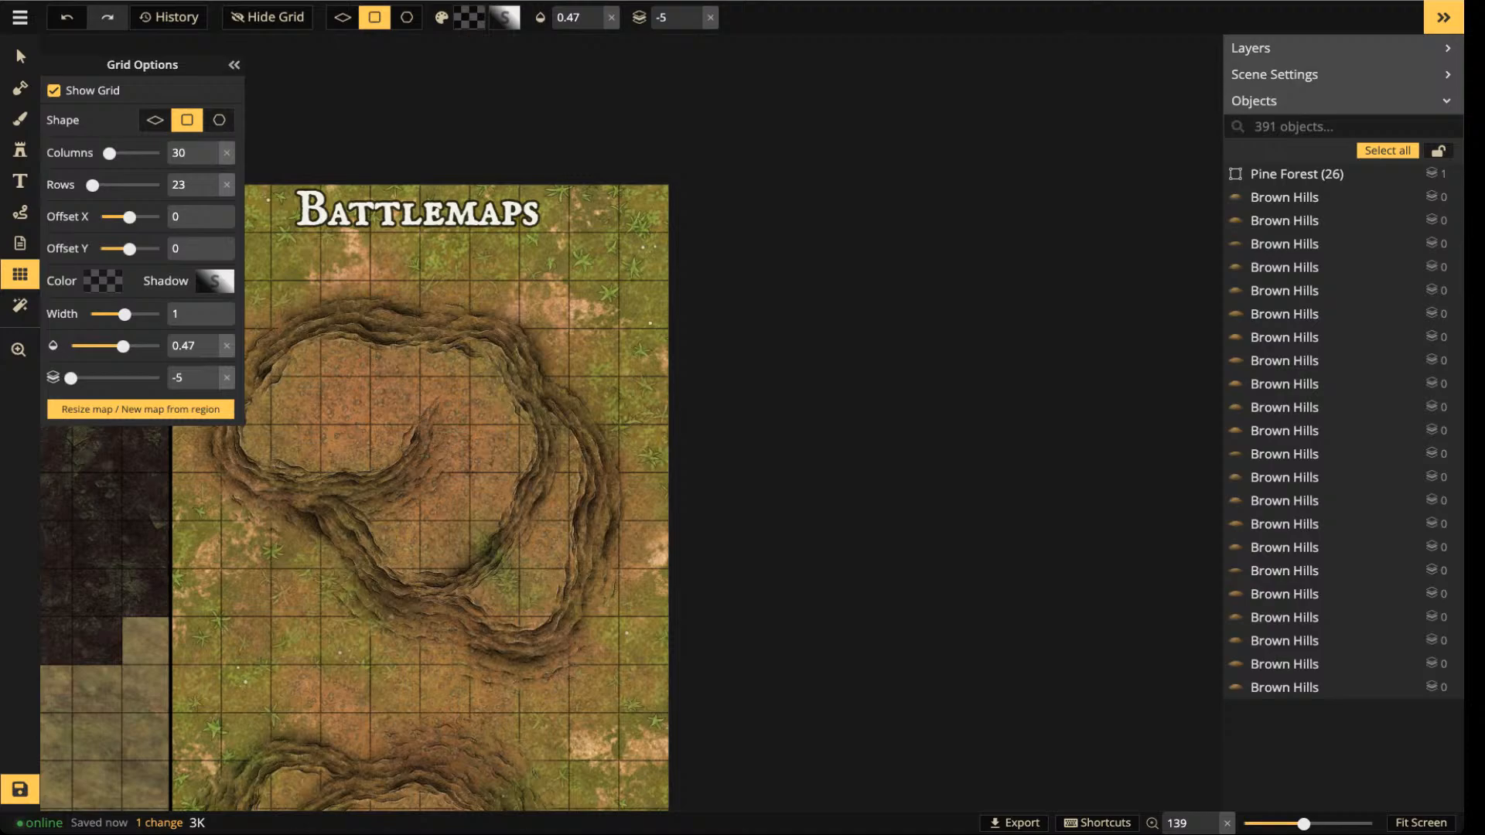
{"action": "left_click", "coordinate": [100, 345]}
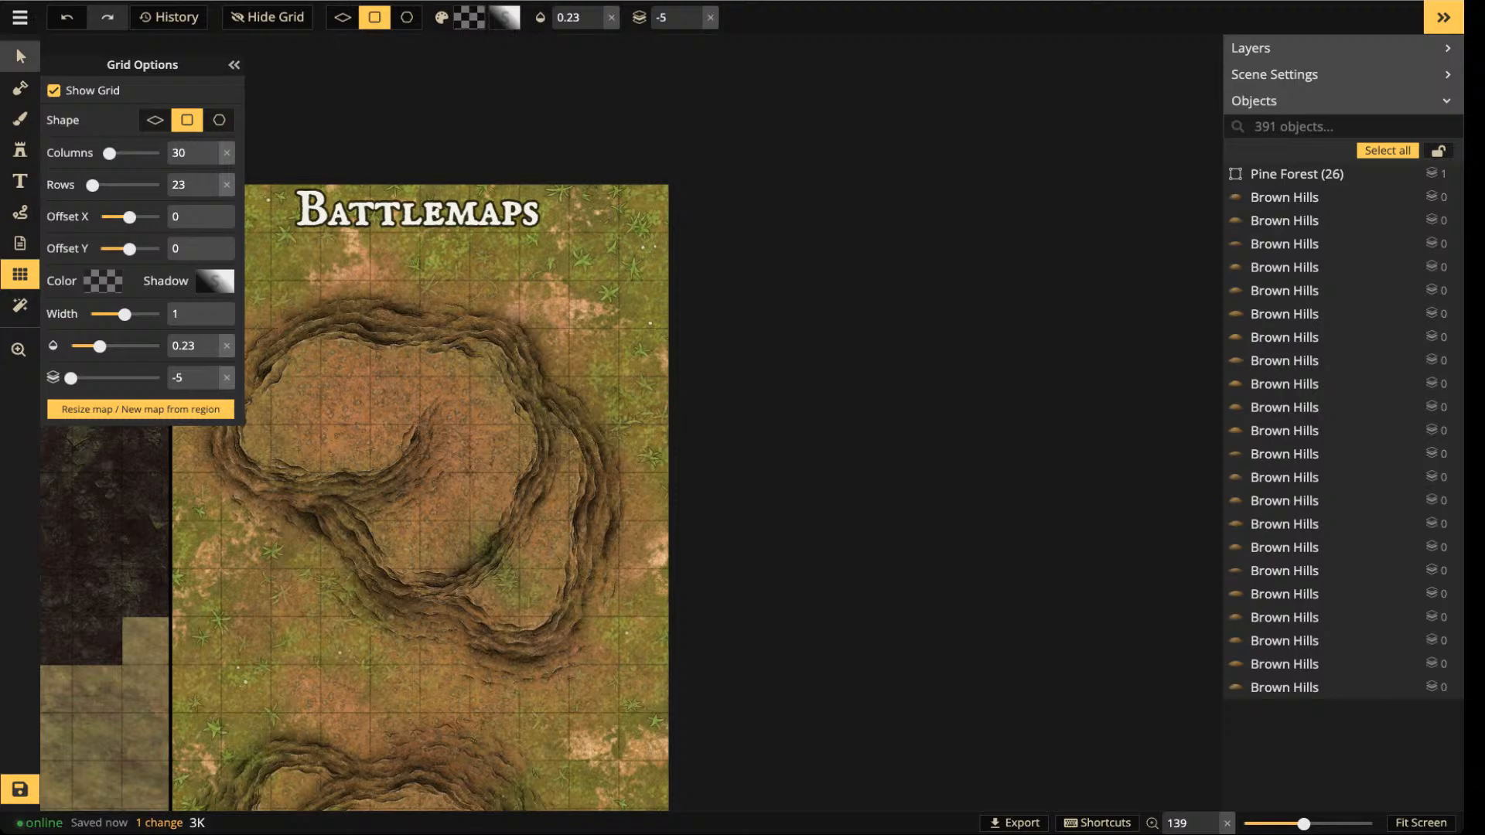
{"action": "left_click", "coordinate": [20, 57]}
- Add a "5ft" text label below the Battlemaps title and give it a white fill
{"action": "scroll", "coordinate": [339, 349], "scroll_direction": "up", "scroll_amount": 3}
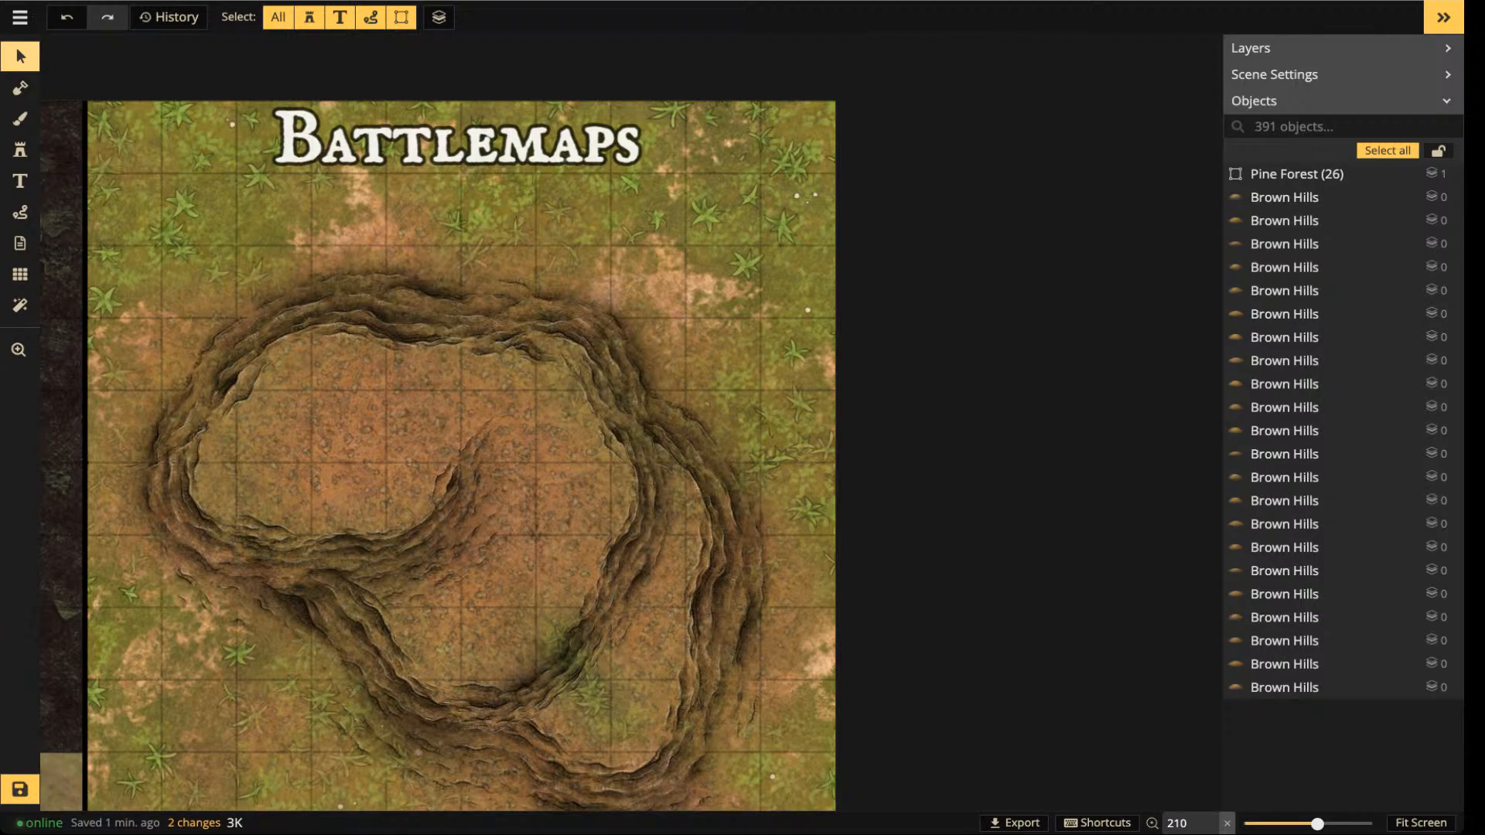
{"action": "left_click", "coordinate": [20, 180]}
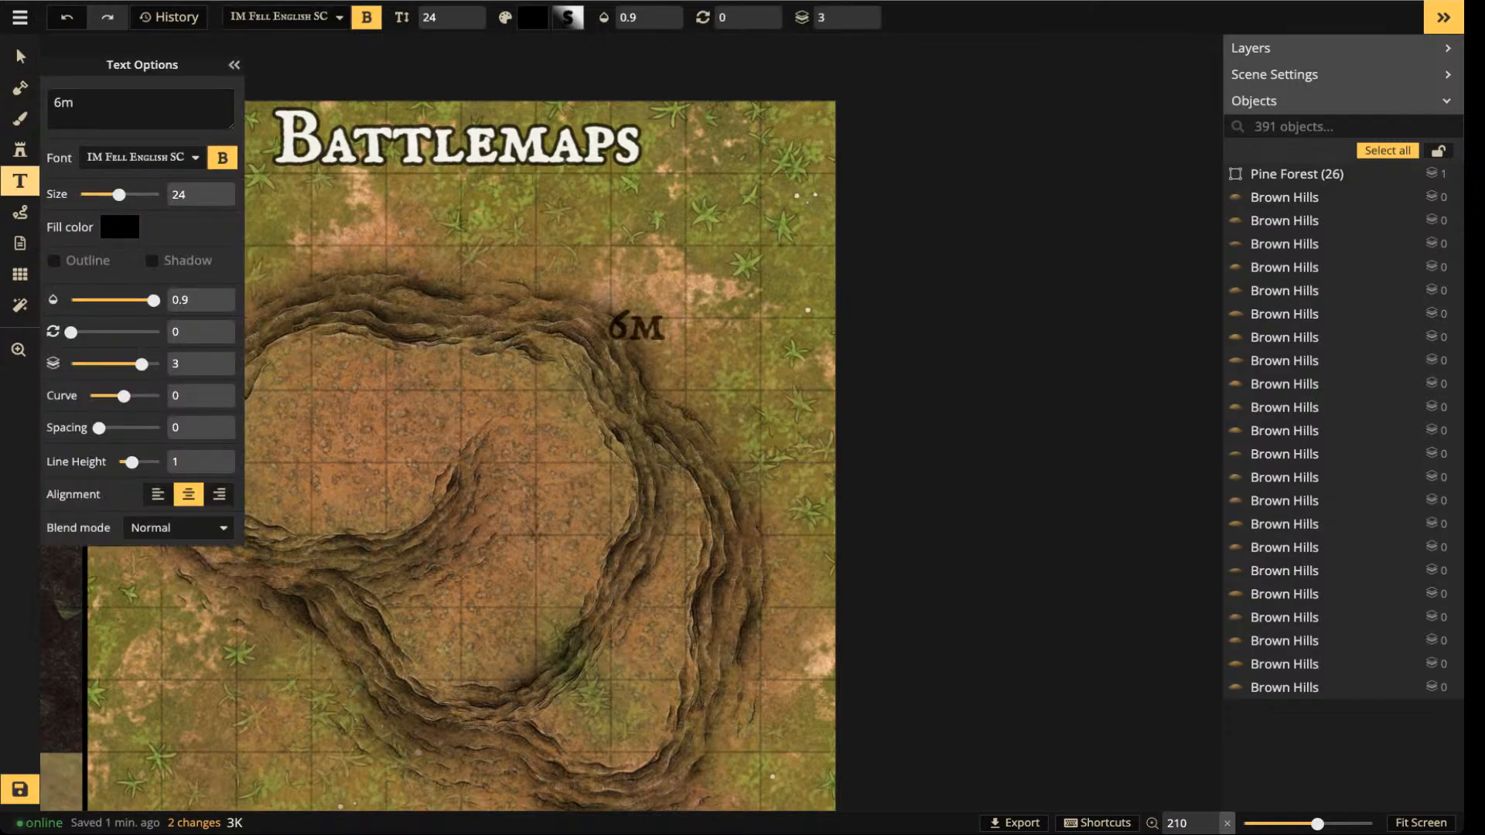
{"action": "left_click", "coordinate": [491, 204]}
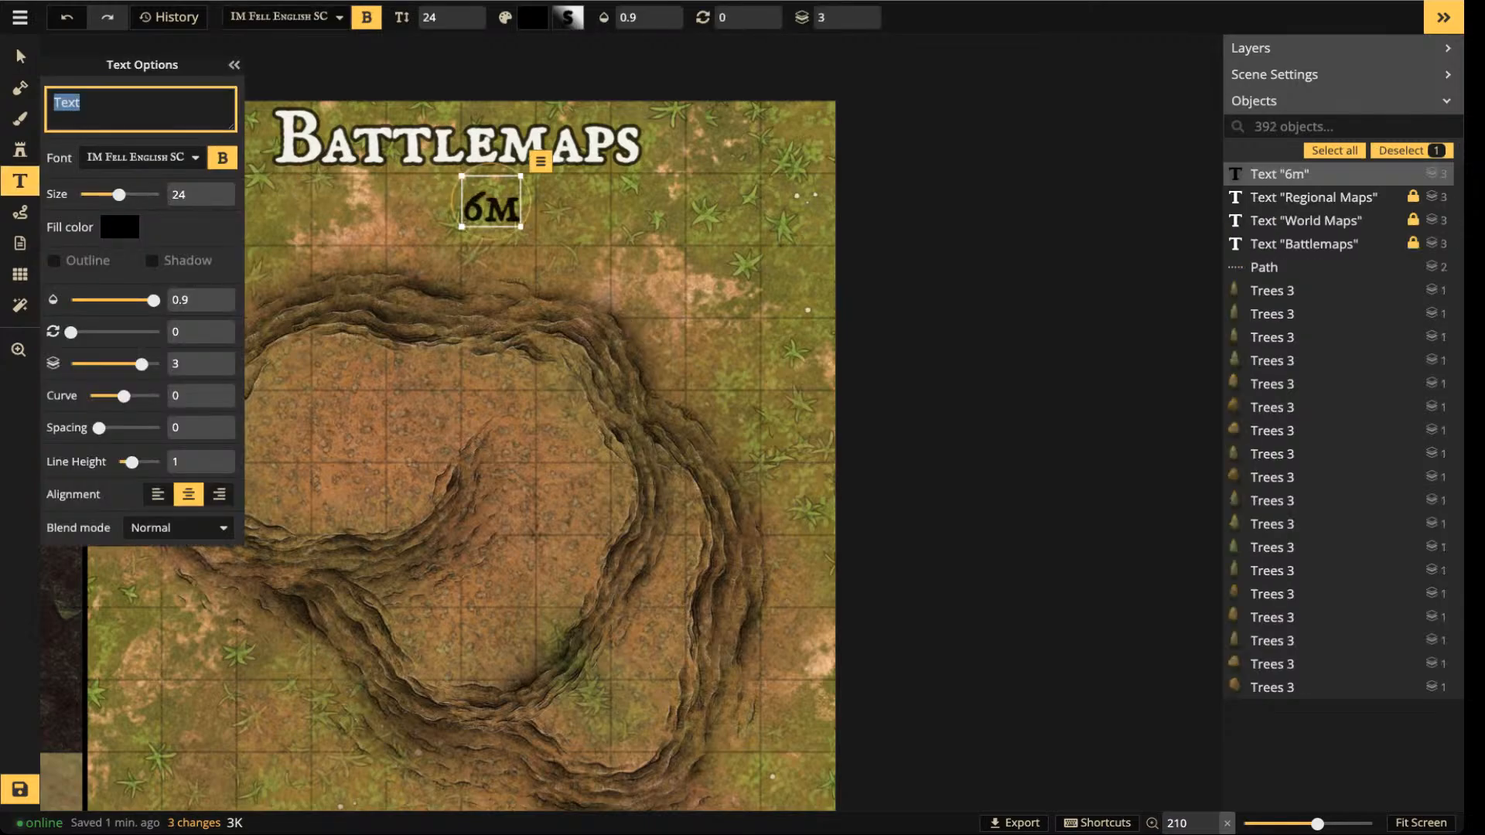
{"action": "type", "text": "5ft"}
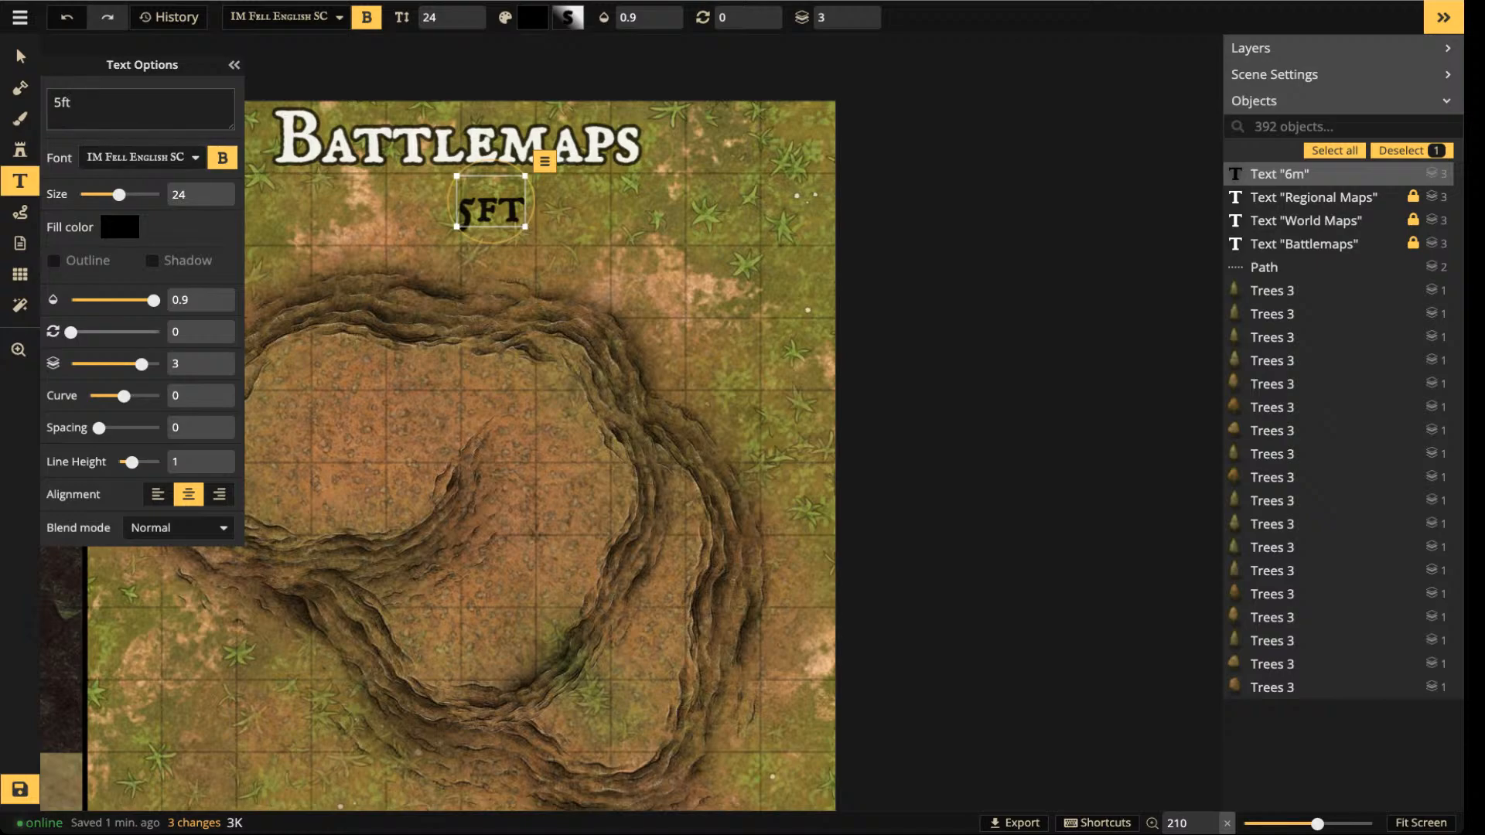
{"action": "left_click", "coordinate": [119, 227]}
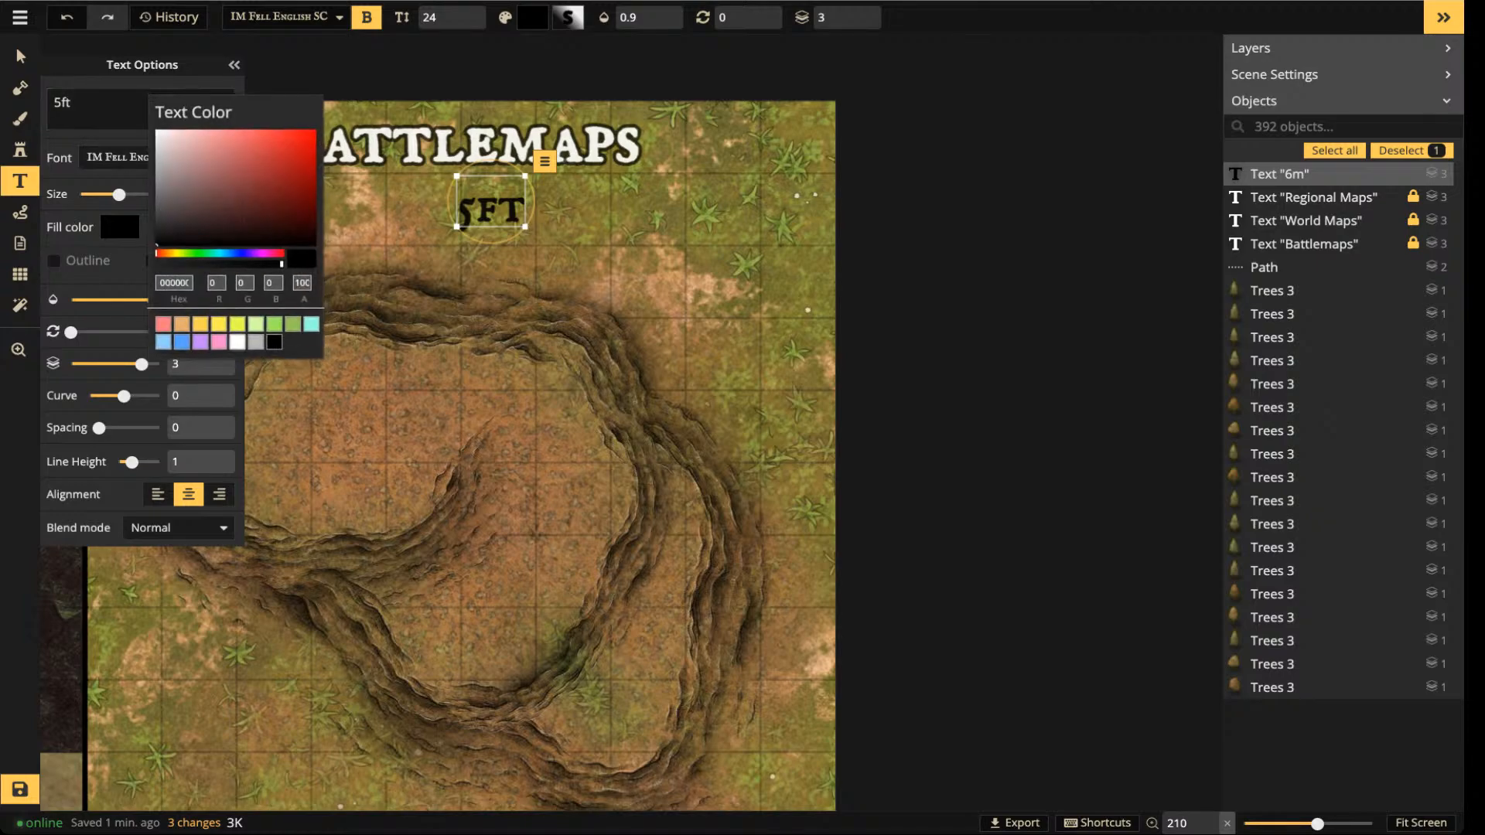
{"action": "left_click", "coordinate": [236, 342]}
- Shrink the 5ft label to size 19 and move it near the battlemap's upper-right corner
{"action": "left_click", "coordinate": [20, 56]}
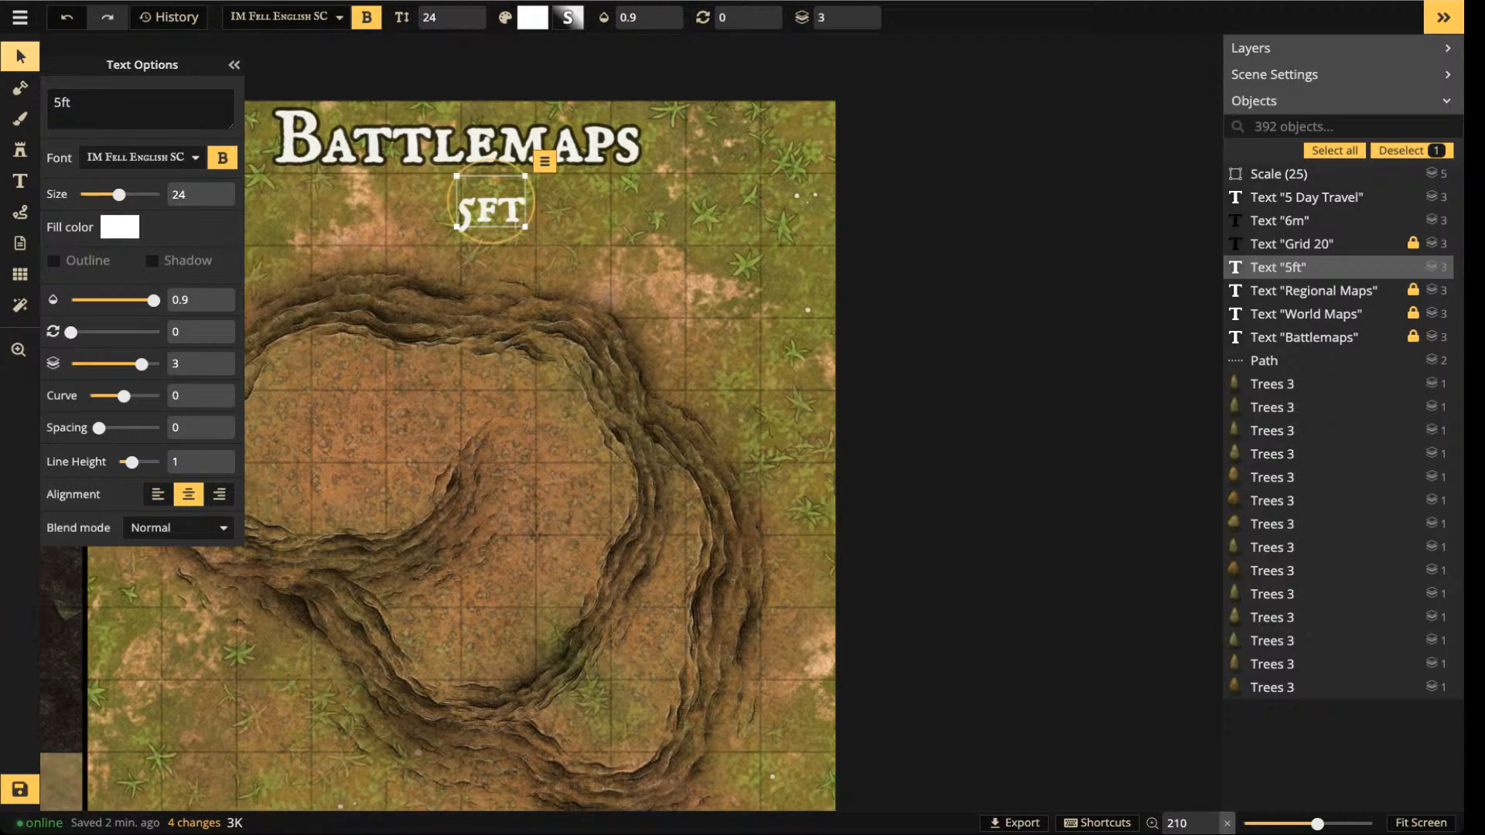
{"action": "left_click_drag", "start_coordinate": [526, 227], "coordinate": [721, 203]}
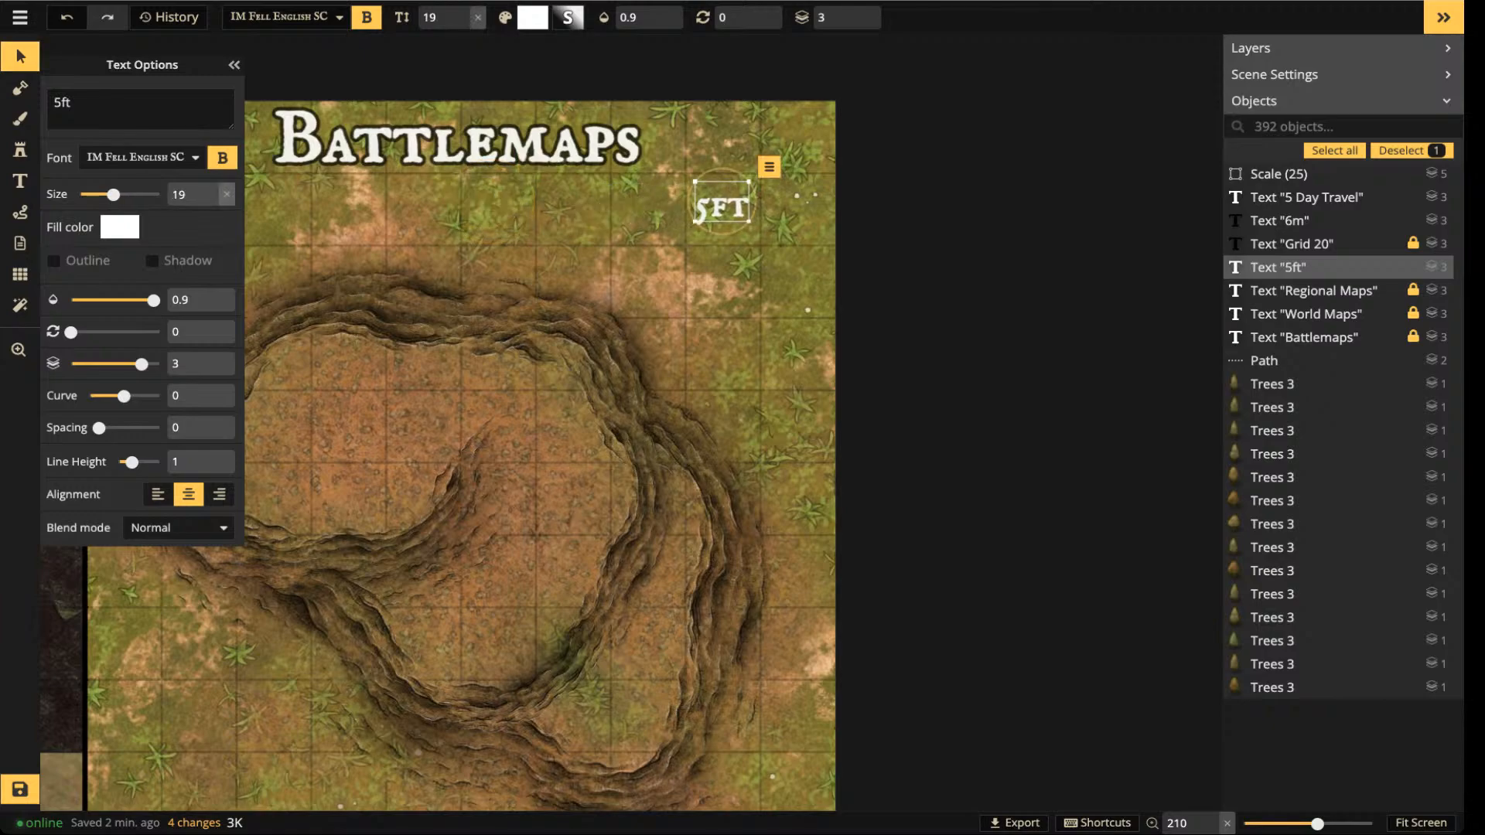
{"action": "key", "text": "Escape"}
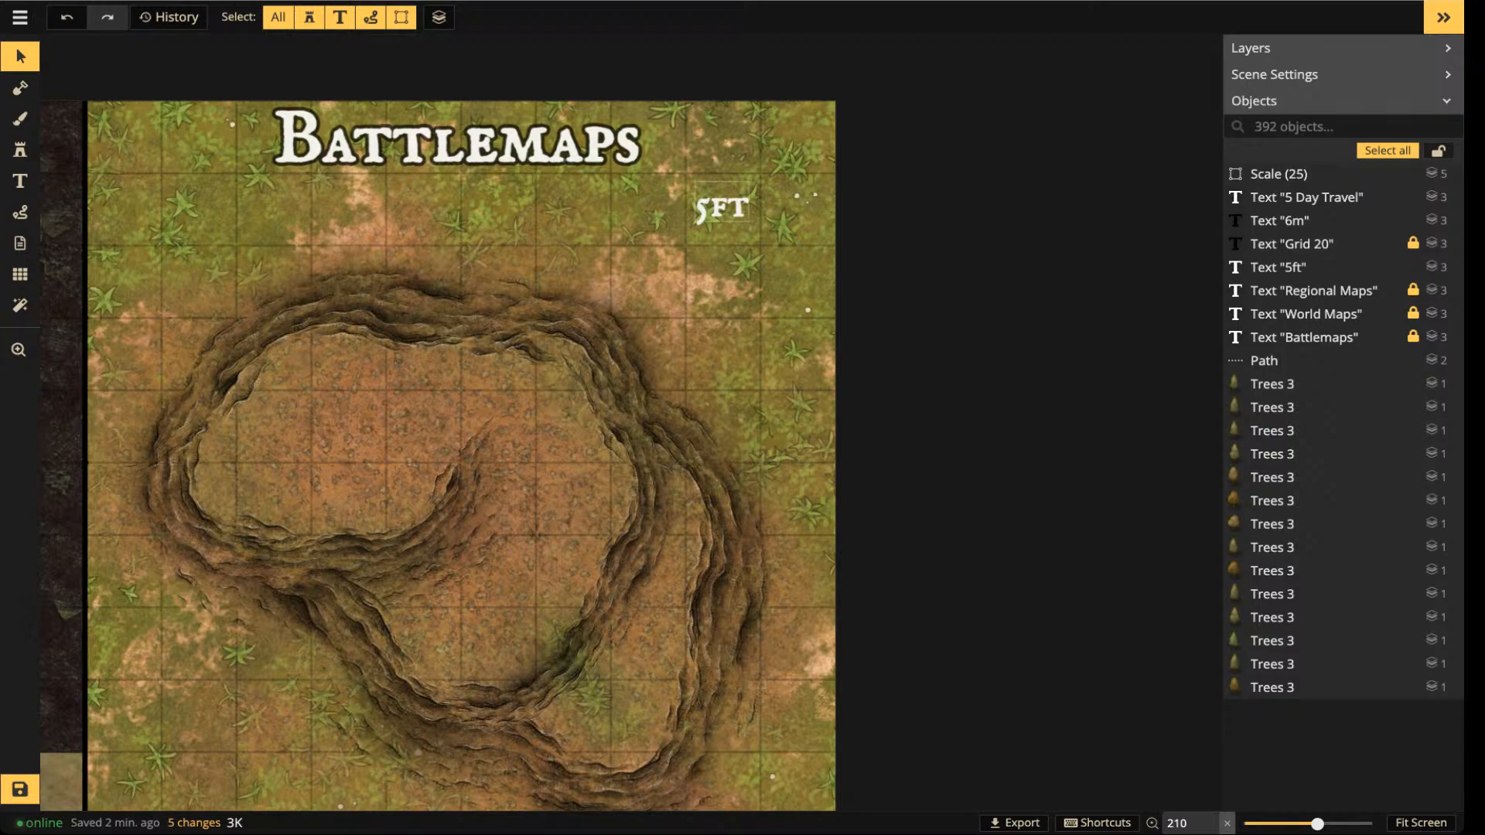
- Clear the stamp catalog's hill search and switch its style filter from Fantasy World to Fantasy Battlemaps 2.0
{"action": "key", "text": "s"}
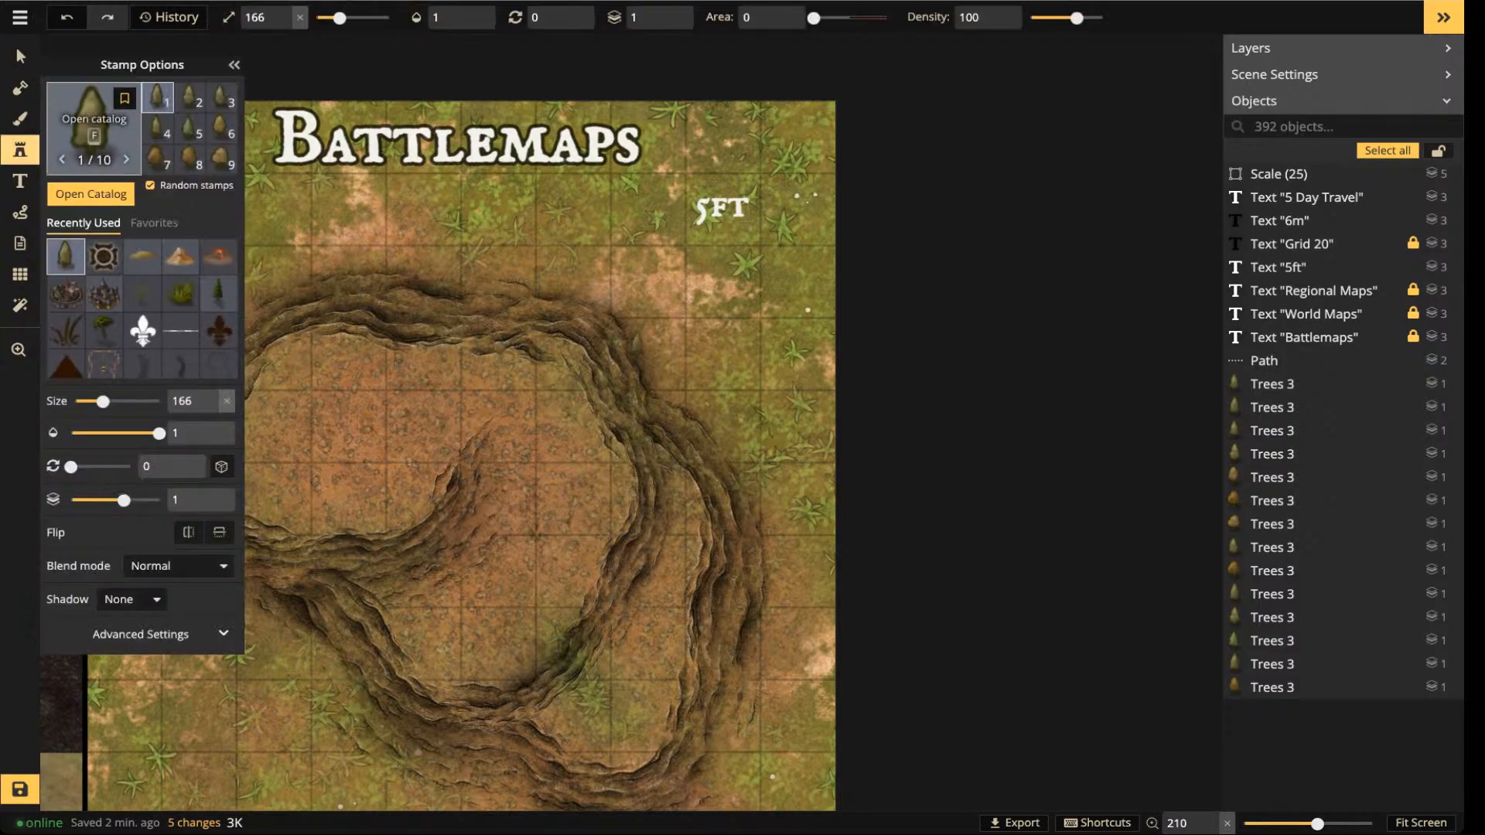
{"action": "left_click", "coordinate": [91, 193]}
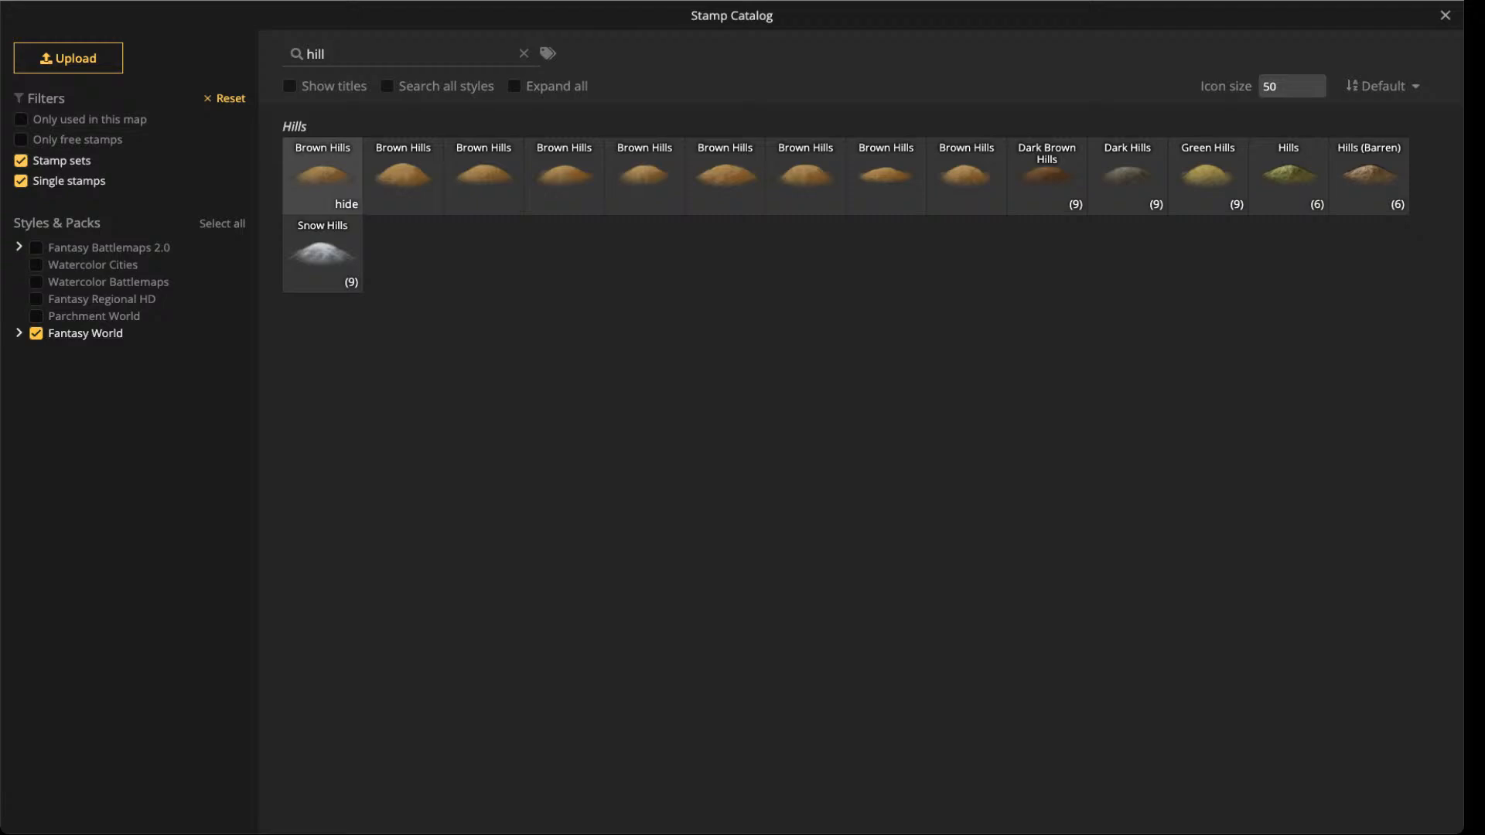
{"action": "left_click", "coordinate": [35, 334]}
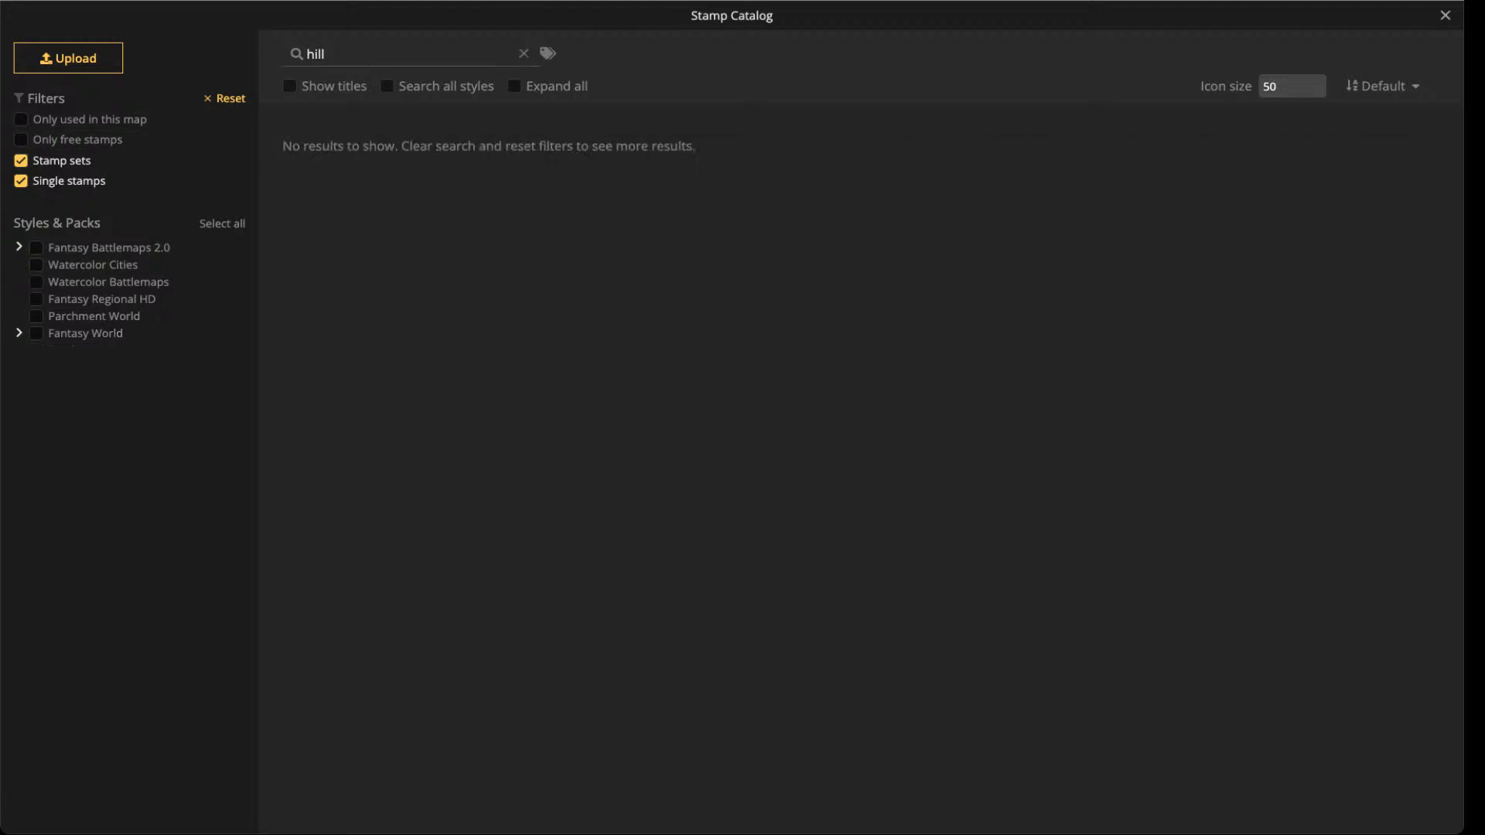
{"action": "left_click", "coordinate": [523, 54]}
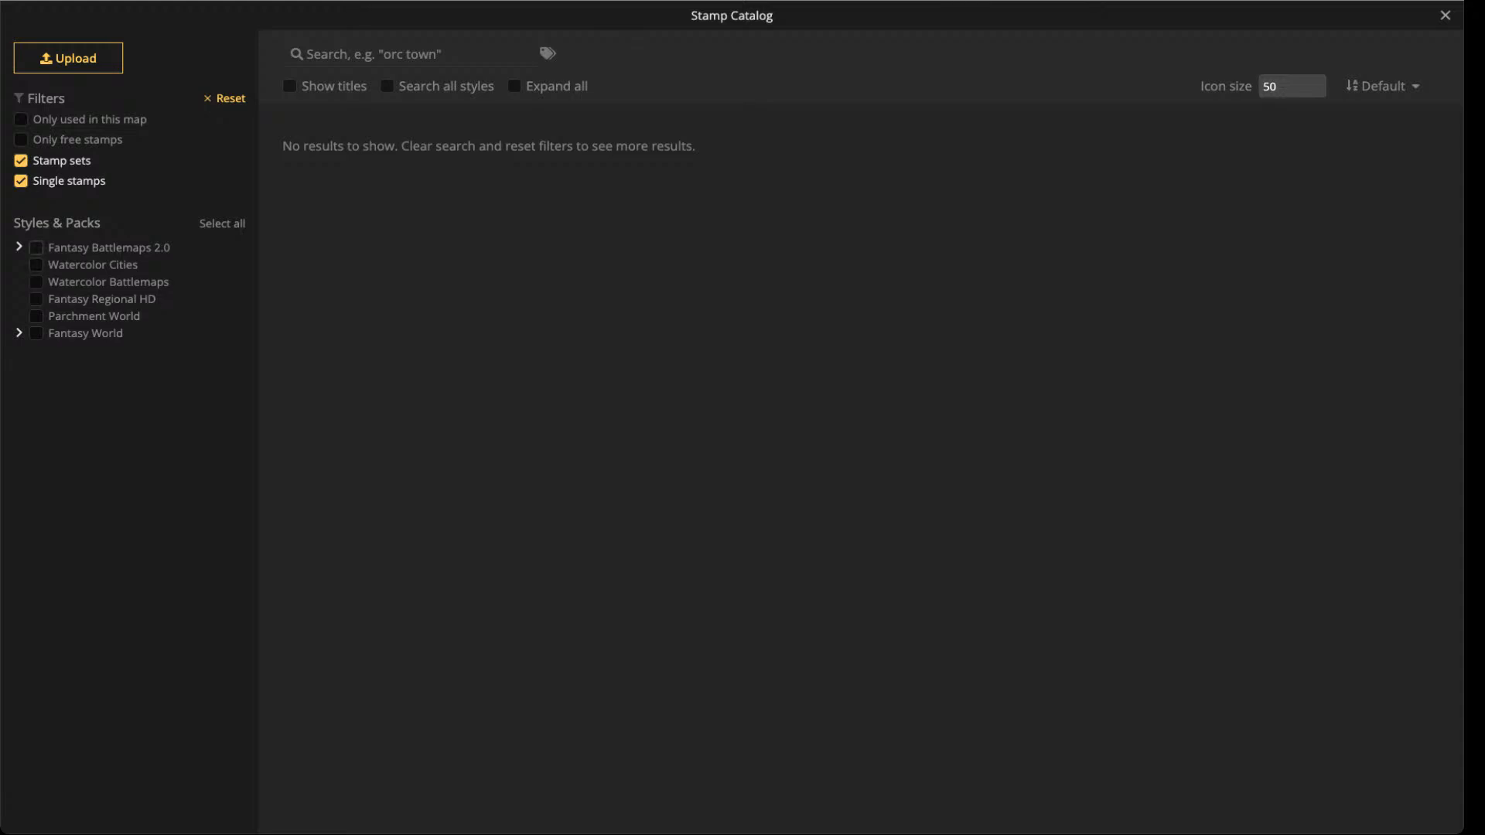
{"action": "left_click", "coordinate": [36, 247]}
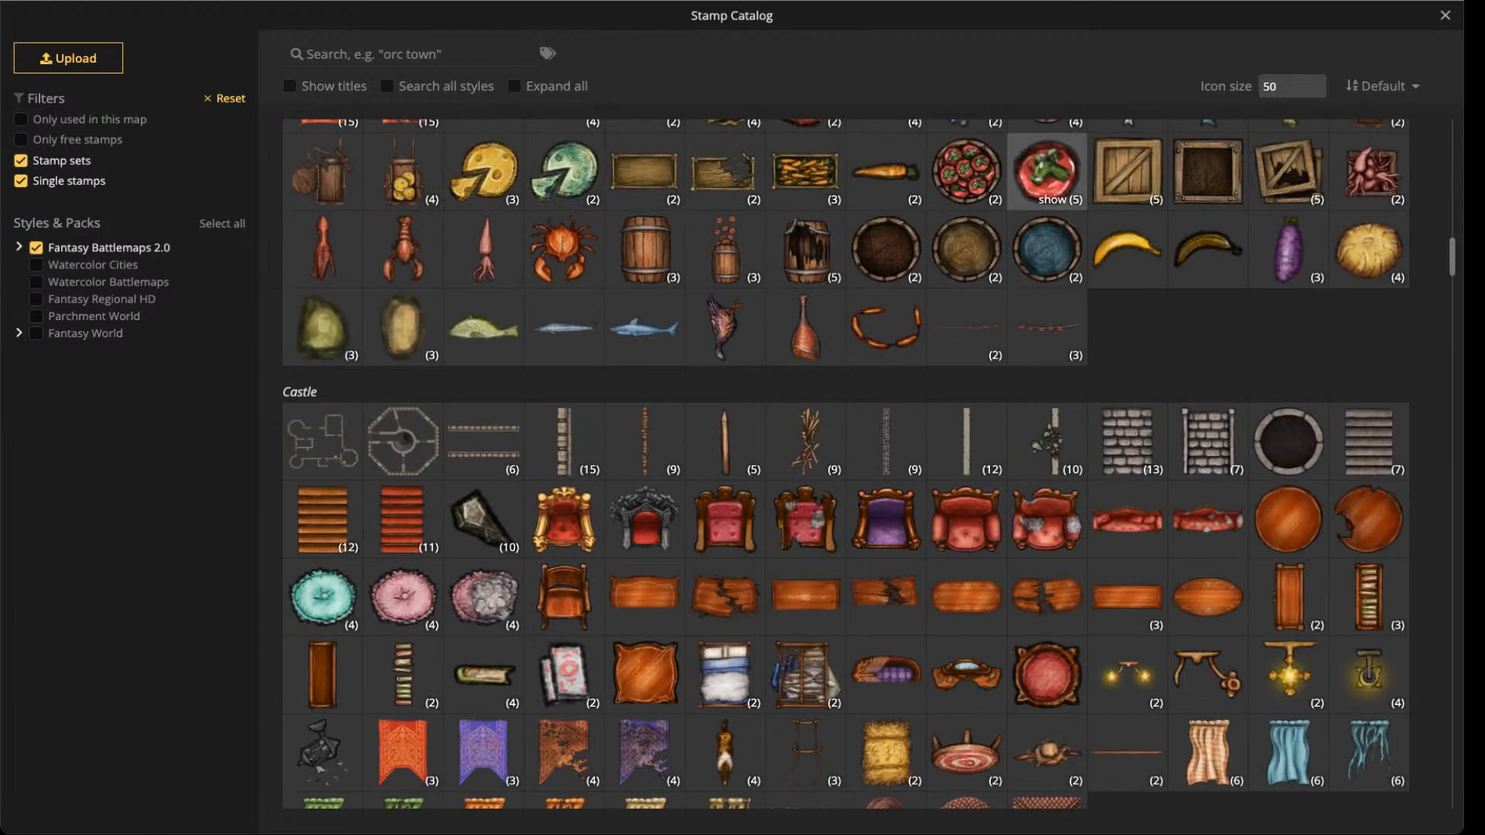
- Choose the wooden crate stamp and place it at size 70 in the grid square below the 5ft label
{"action": "left_click", "coordinate": [1127, 170]}
{"action": "scroll", "coordinate": [541, 201], "scroll_direction": "up", "scroll_amount": 3}
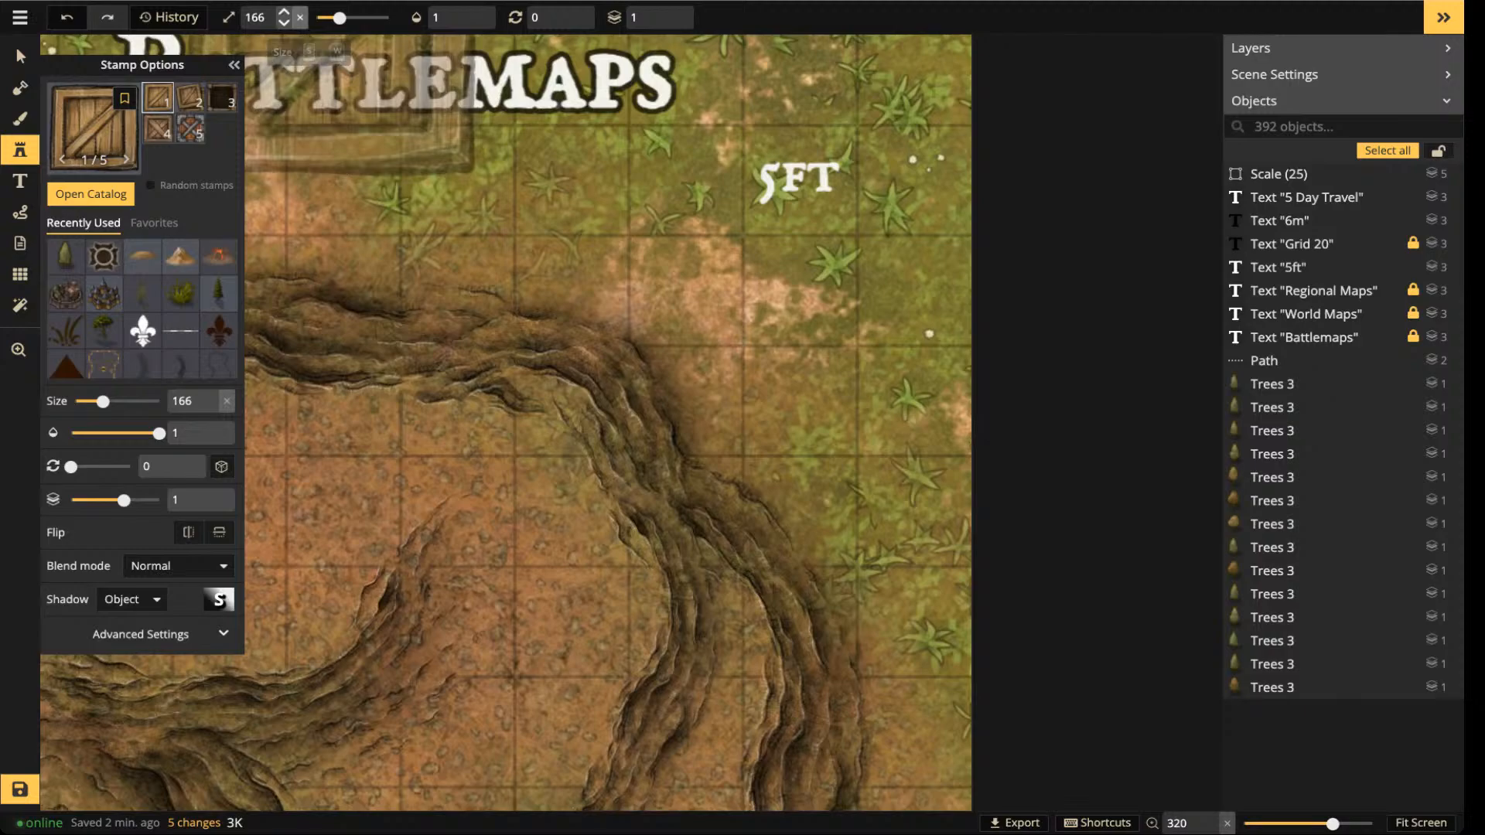
{"action": "left_click", "coordinate": [300, 17]}
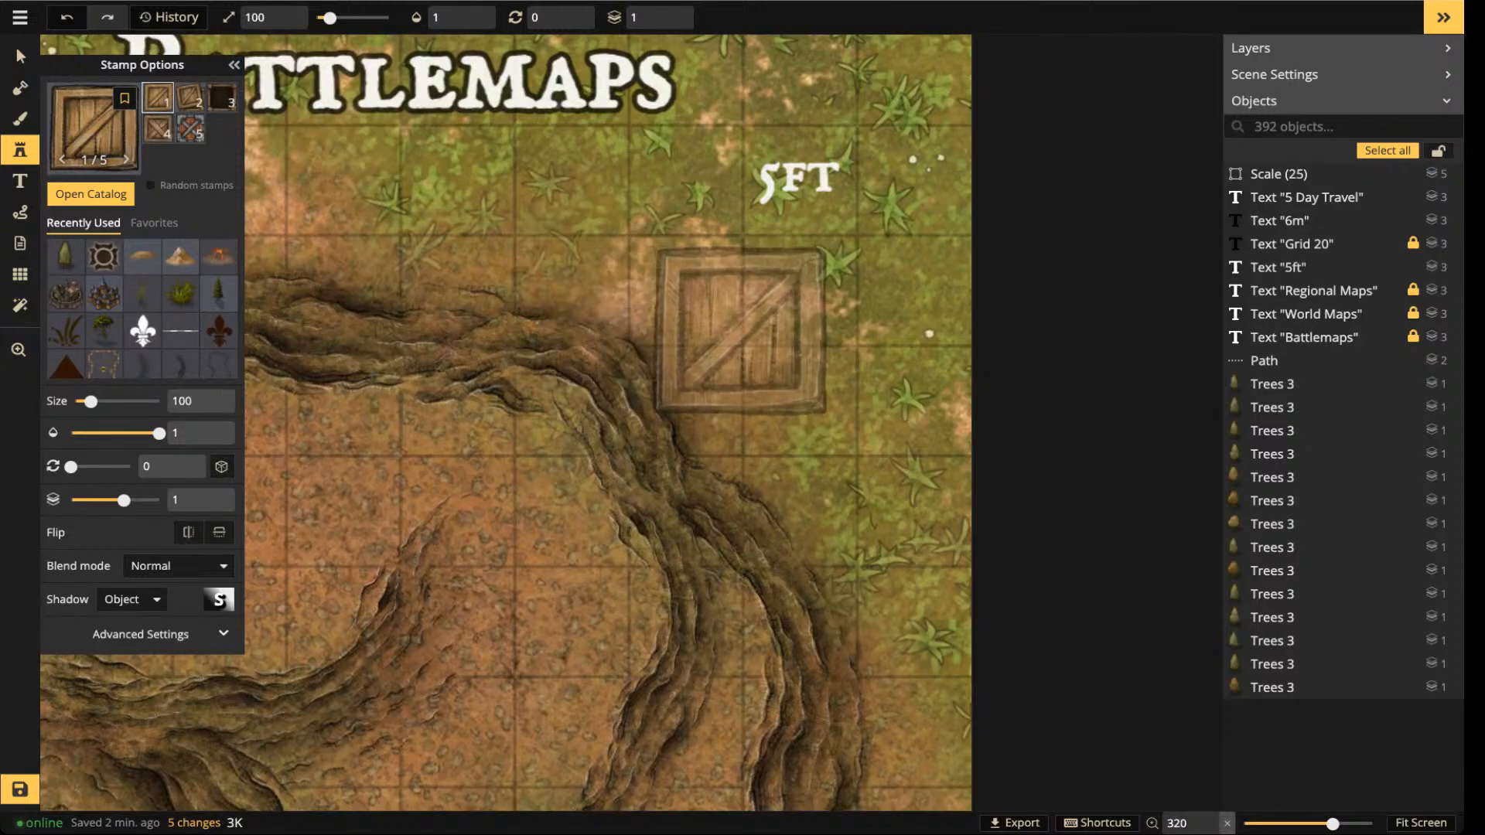
{"action": "scroll", "coordinate": [741, 330], "scroll_direction": "down", "scroll_amount": 6}
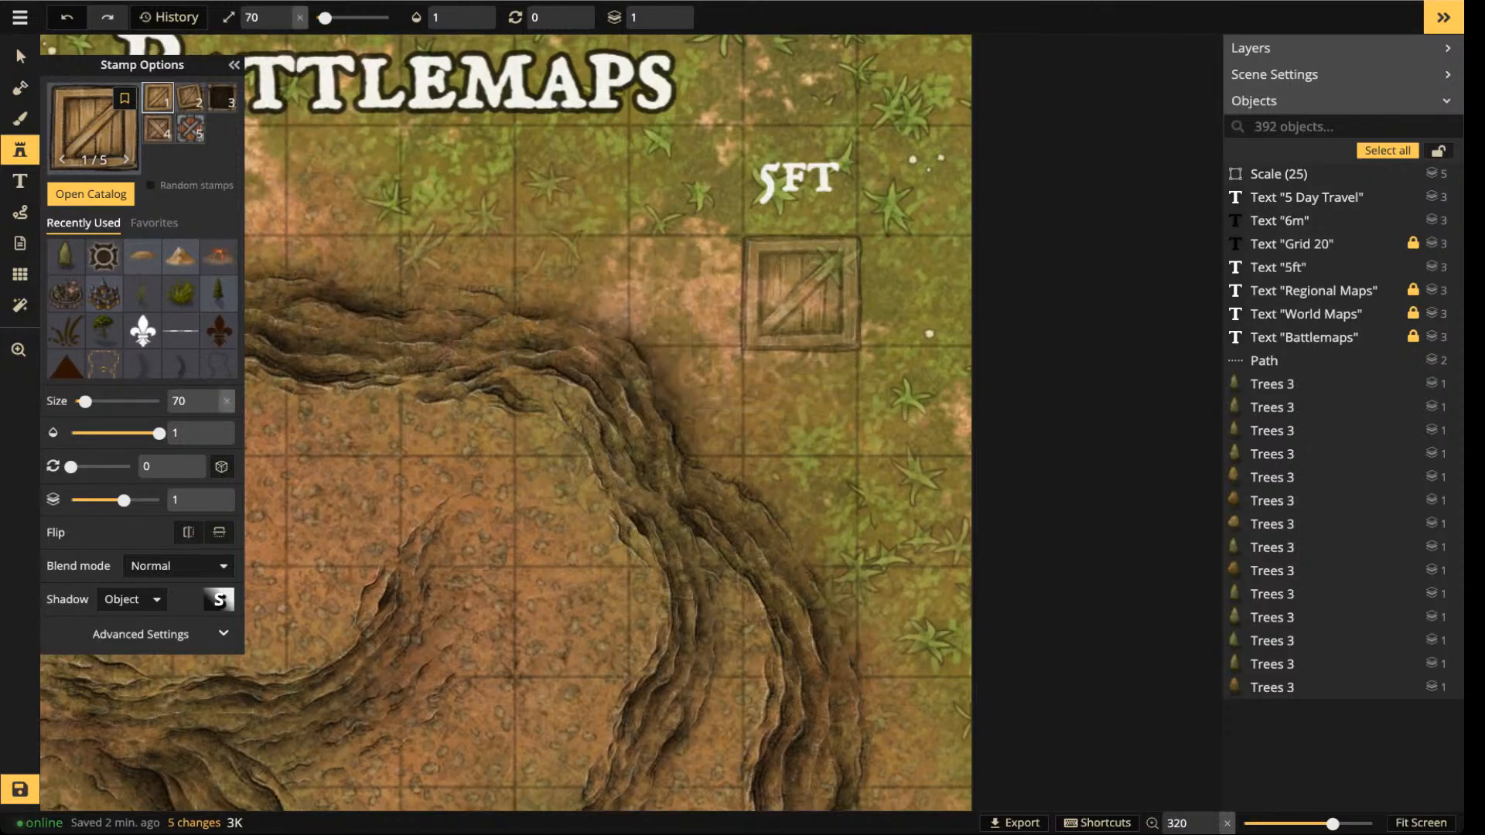
{"action": "left_click", "coordinate": [801, 294]}
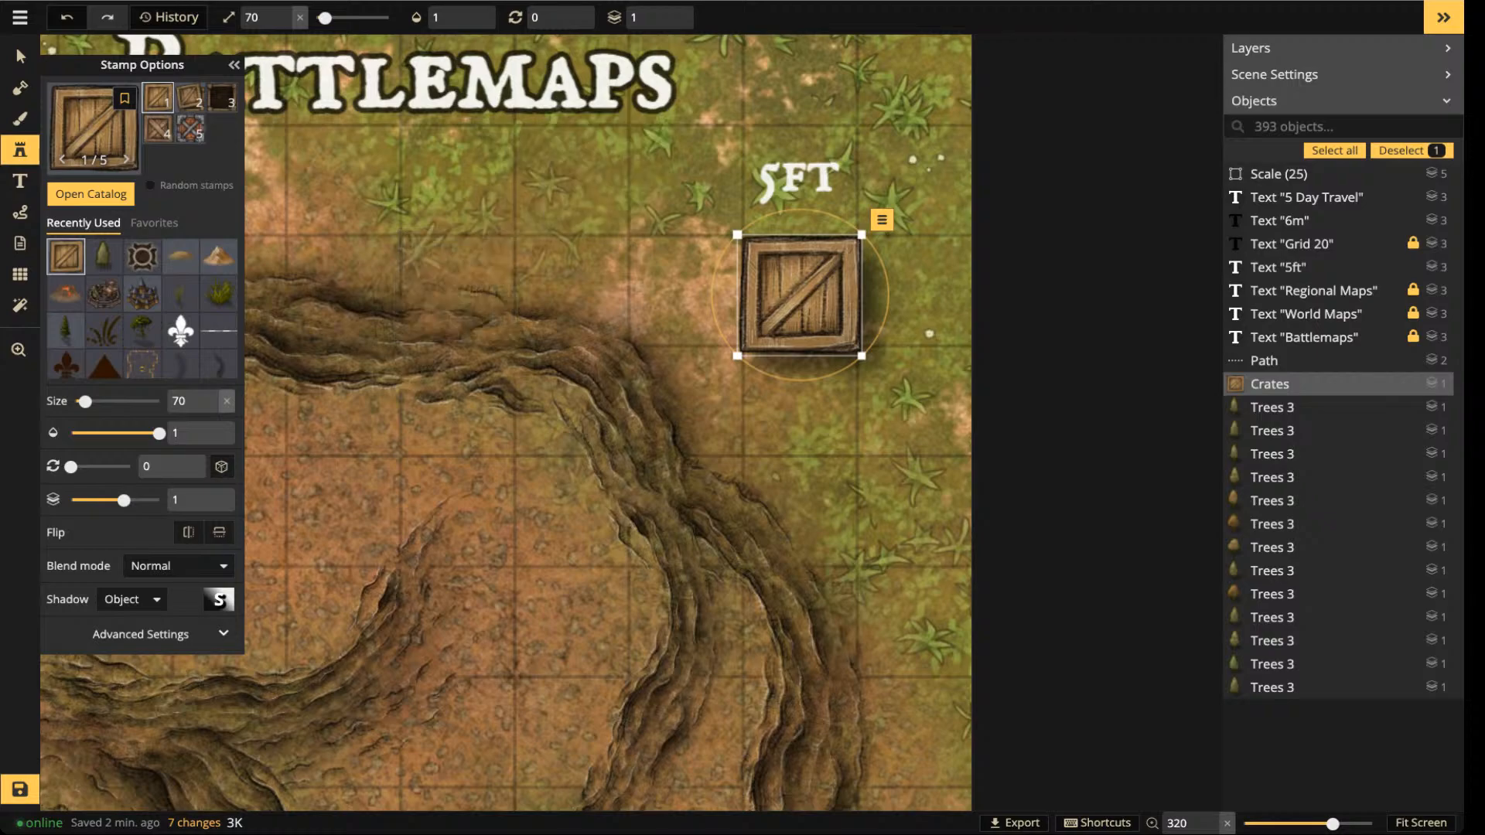
- Reduce the crate to size 36 and fit it into the upper-left corner of its grid square
{"action": "scroll", "coordinate": [771, 288], "scroll_direction": "up", "scroll_amount": 1}
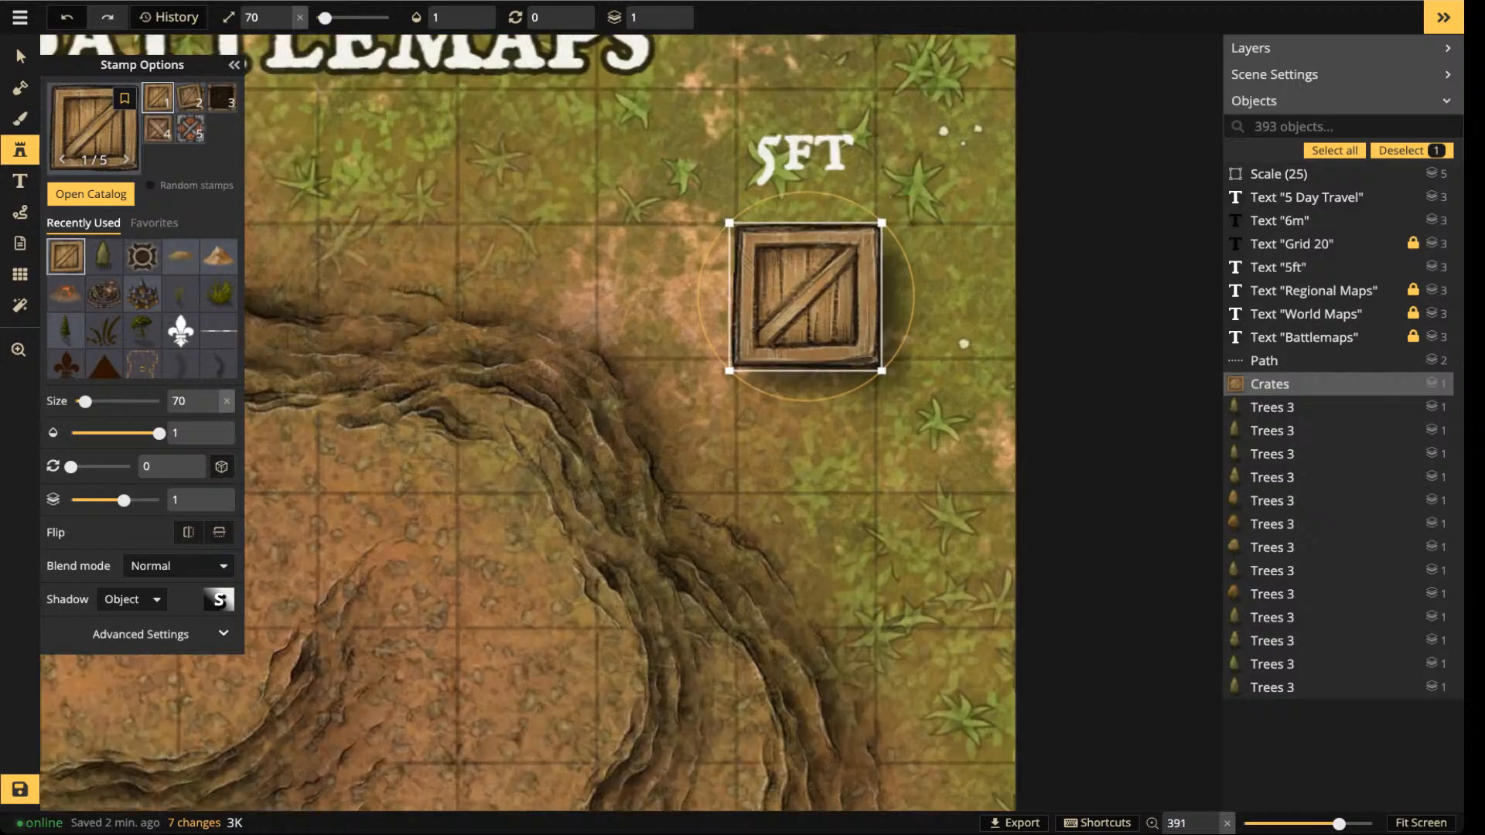
{"action": "scroll", "coordinate": [806, 296], "scroll_direction": "down", "scroll_amount": 8}
{"action": "mouse_move", "coordinate": [806, 296]}
{"action": "left_mouse_down"}
{"action": "mouse_move", "coordinate": [767, 256]}
{"action": "mouse_move", "coordinate": [812, 299]}
{"action": "left_mouse_up"}
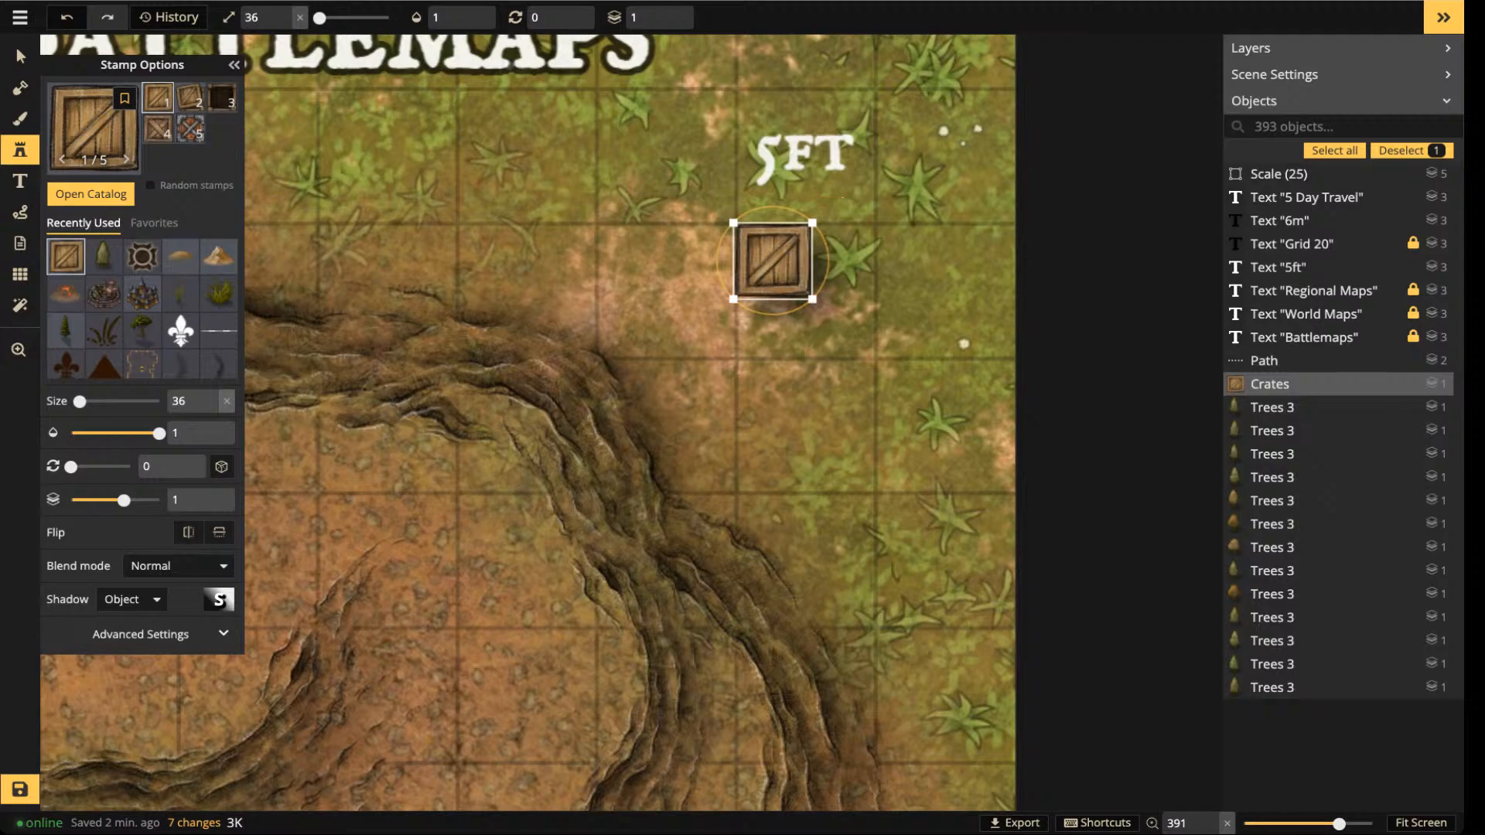
- Stamp three more crates to fill the rest of the grid square below the 5ft label
{"action": "left_click", "coordinate": [844, 259]}
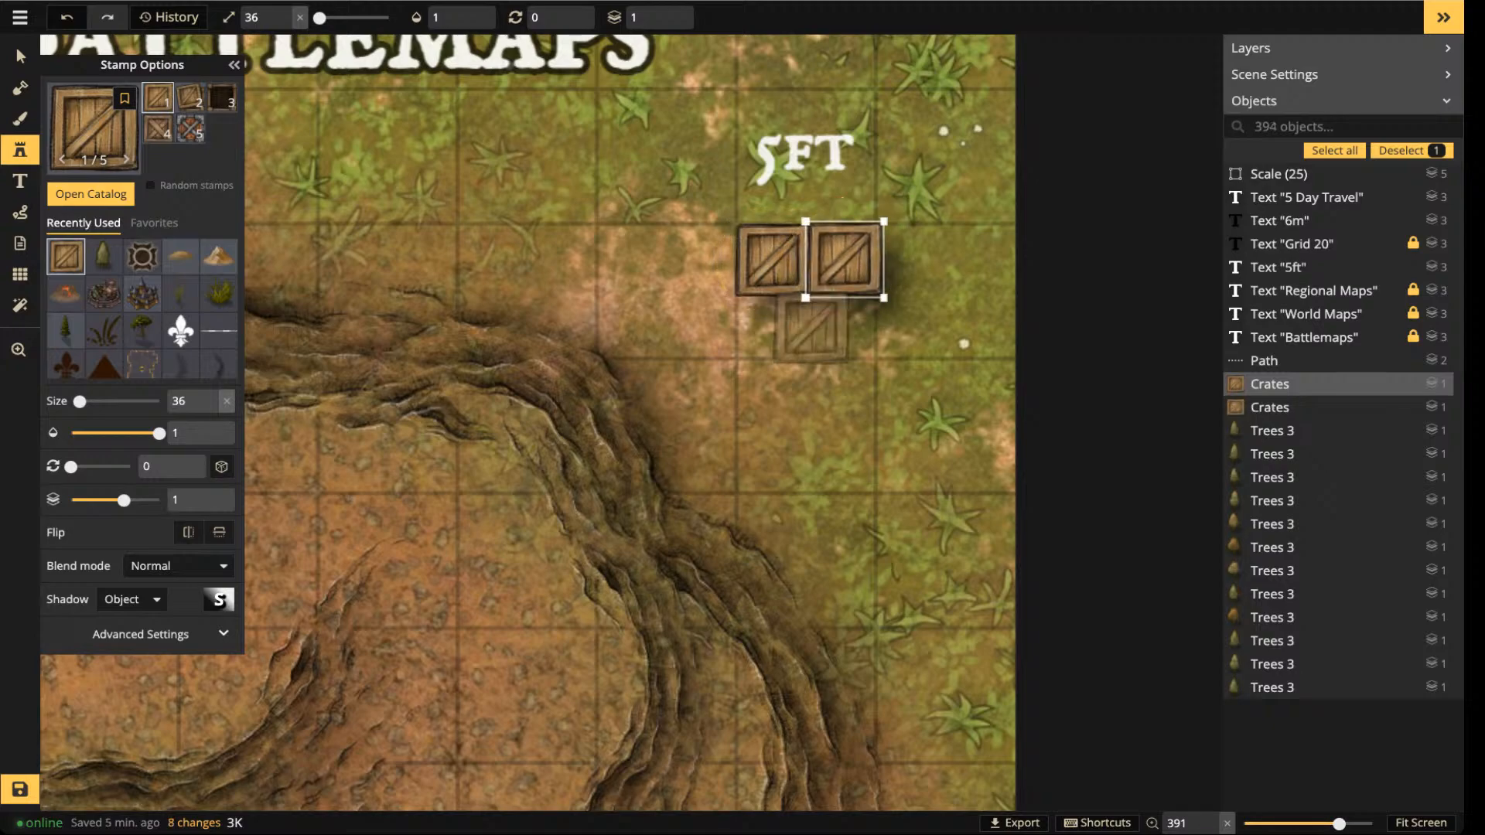
{"action": "left_click", "coordinate": [837, 329]}
{"action": "left_click", "coordinate": [769, 329]}
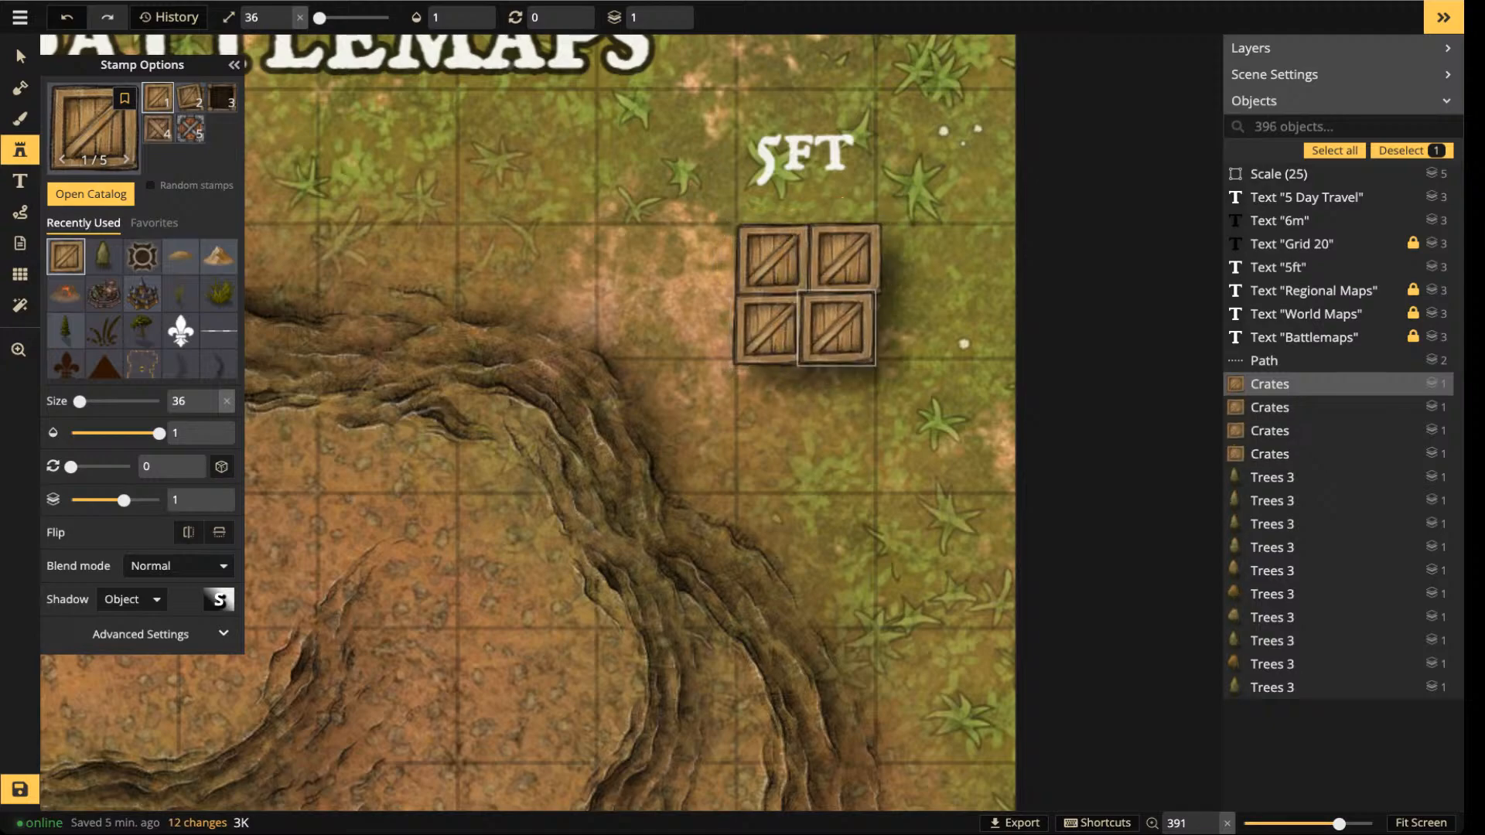
- Delete the three extra crates, keeping only the one in the square's upper-left corner
{"action": "left_click", "coordinate": [20, 57]}
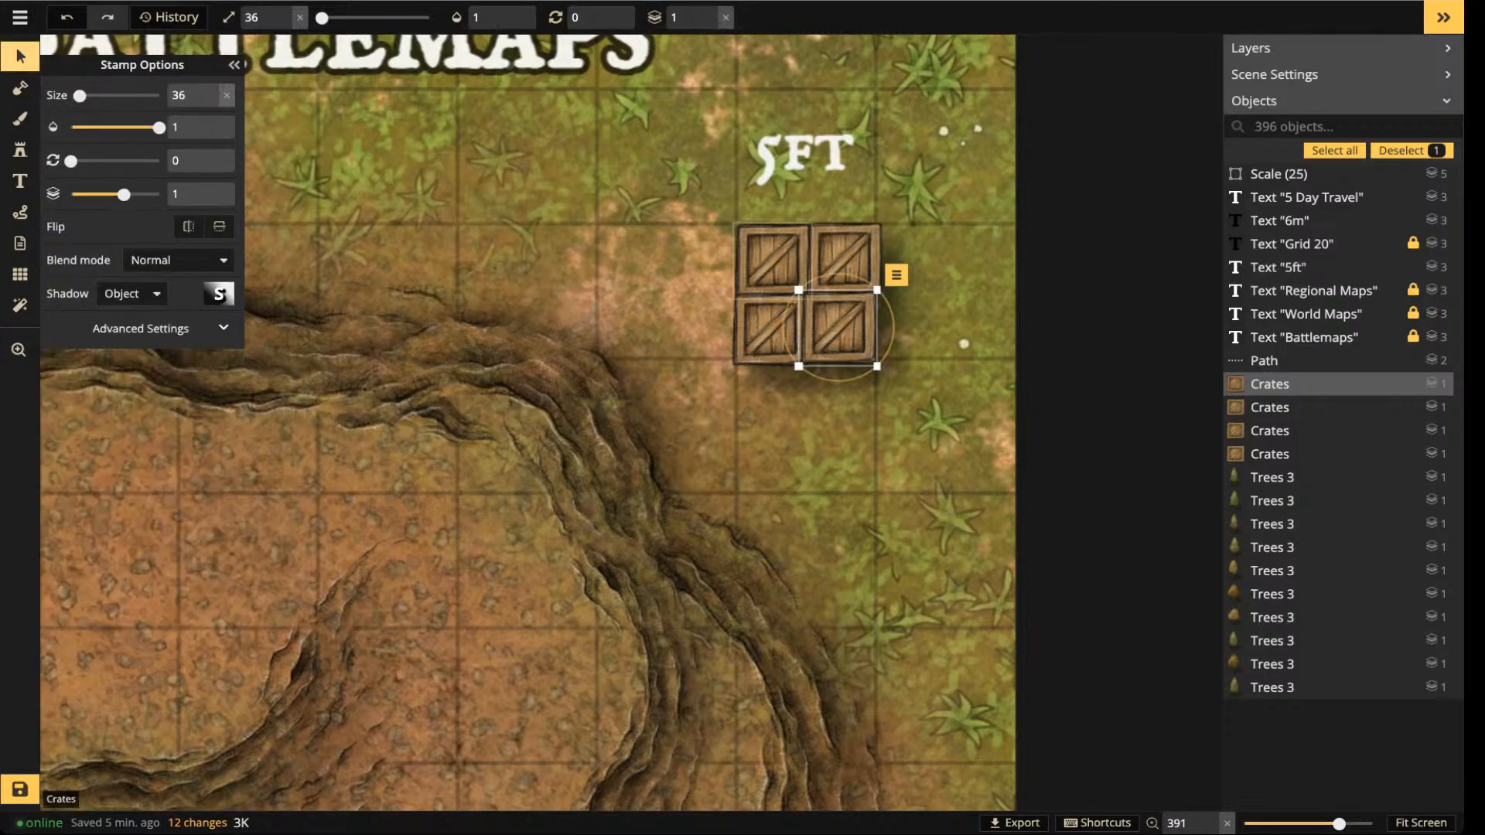
{"action": "key", "text": "Delete"}
{"action": "left_click", "coordinate": [844, 260]}
{"action": "key", "text": "Delete"}
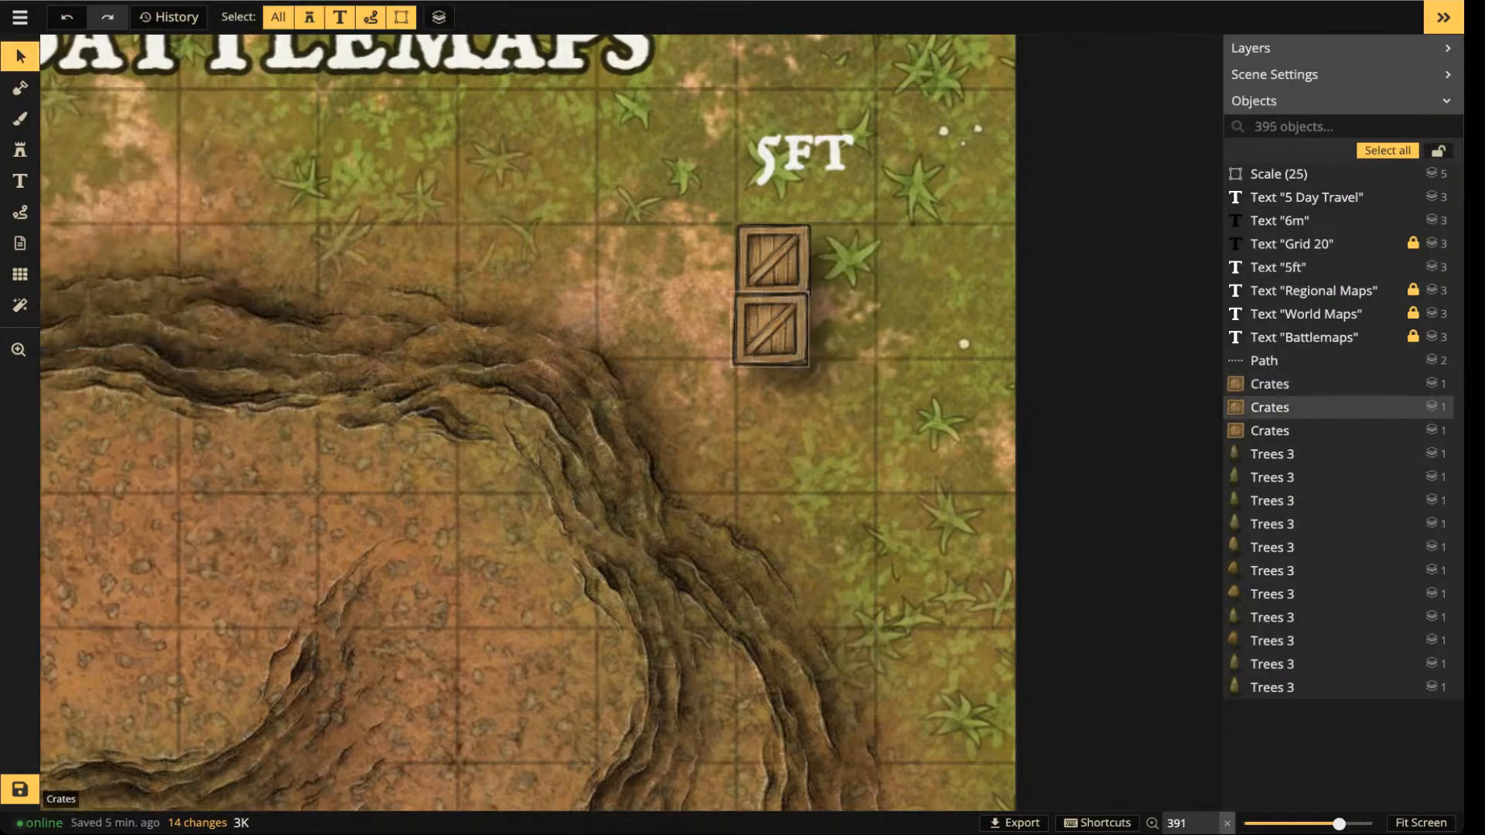
{"action": "left_click", "coordinate": [771, 328]}
{"action": "key", "text": "Delete"}
- Move the remaining crate onto the western edge of the upper cliff plateau and rotate it to 315 degrees
{"action": "left_click_drag", "start_coordinate": [773, 260], "coordinate": [771, 321]}
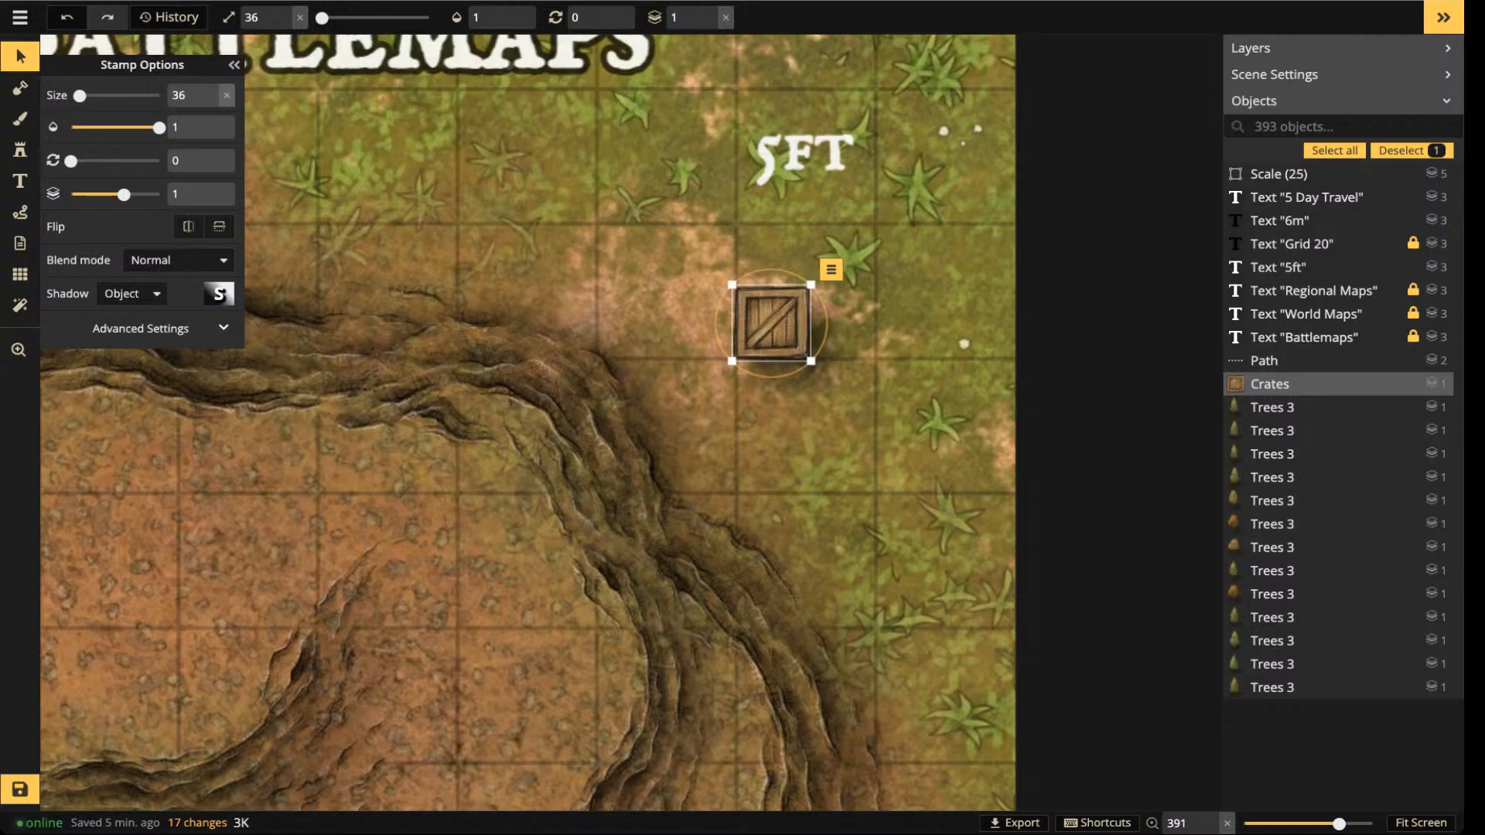
{"action": "scroll", "coordinate": [542, 128], "scroll_direction": "down", "scroll_amount": 3}
{"action": "left_click_drag", "start_coordinate": [541, 128], "coordinate": [869, 127]}
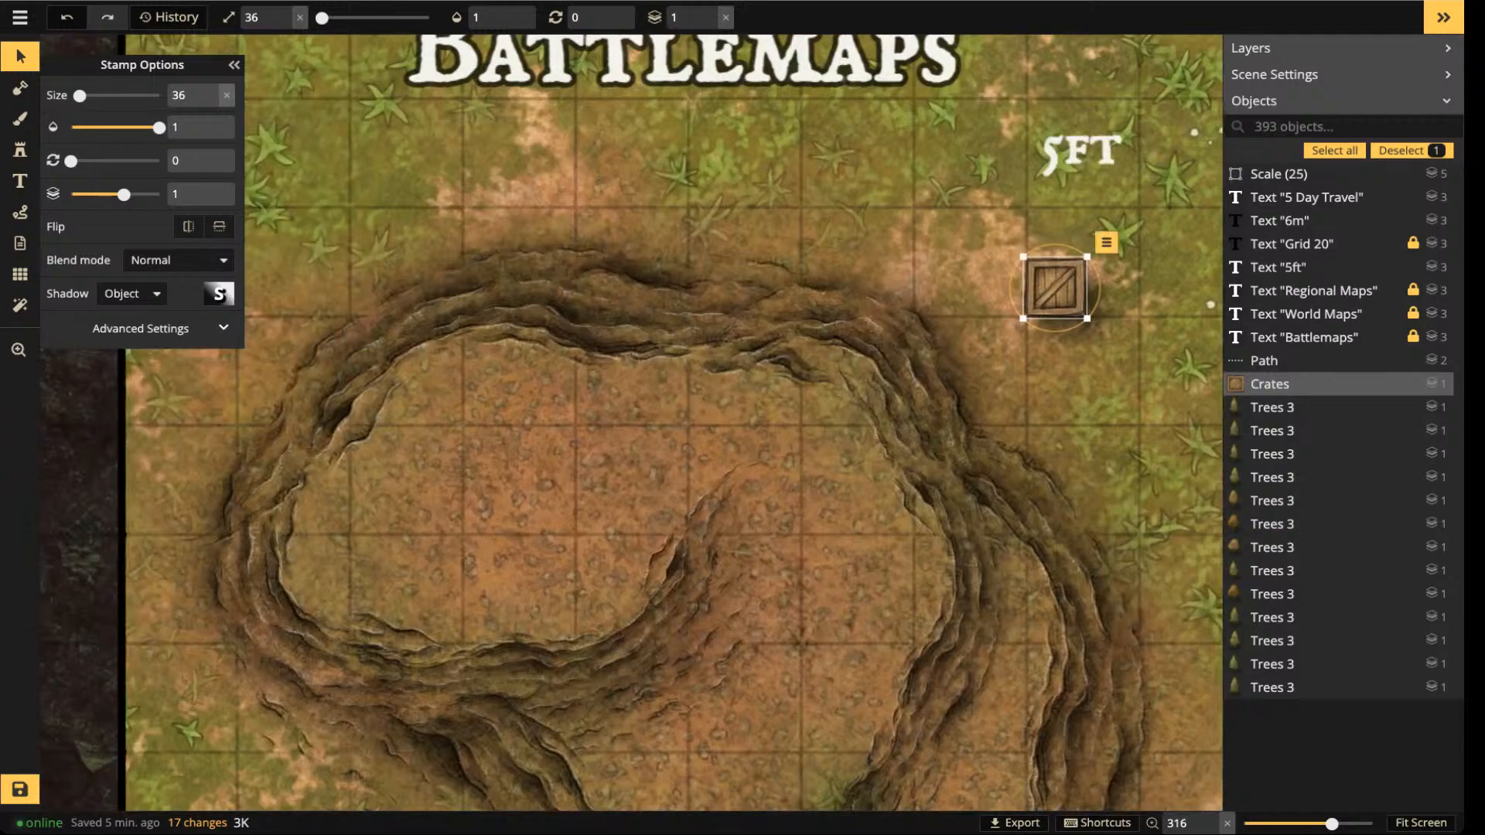
{"action": "left_click_drag", "start_coordinate": [1054, 292], "coordinate": [347, 496]}
{"action": "scroll", "coordinate": [374, 496], "scroll_direction": "down", "scroll_amount": 4}
{"action": "scroll", "coordinate": [375, 497], "scroll_direction": "up", "scroll_amount": 1}
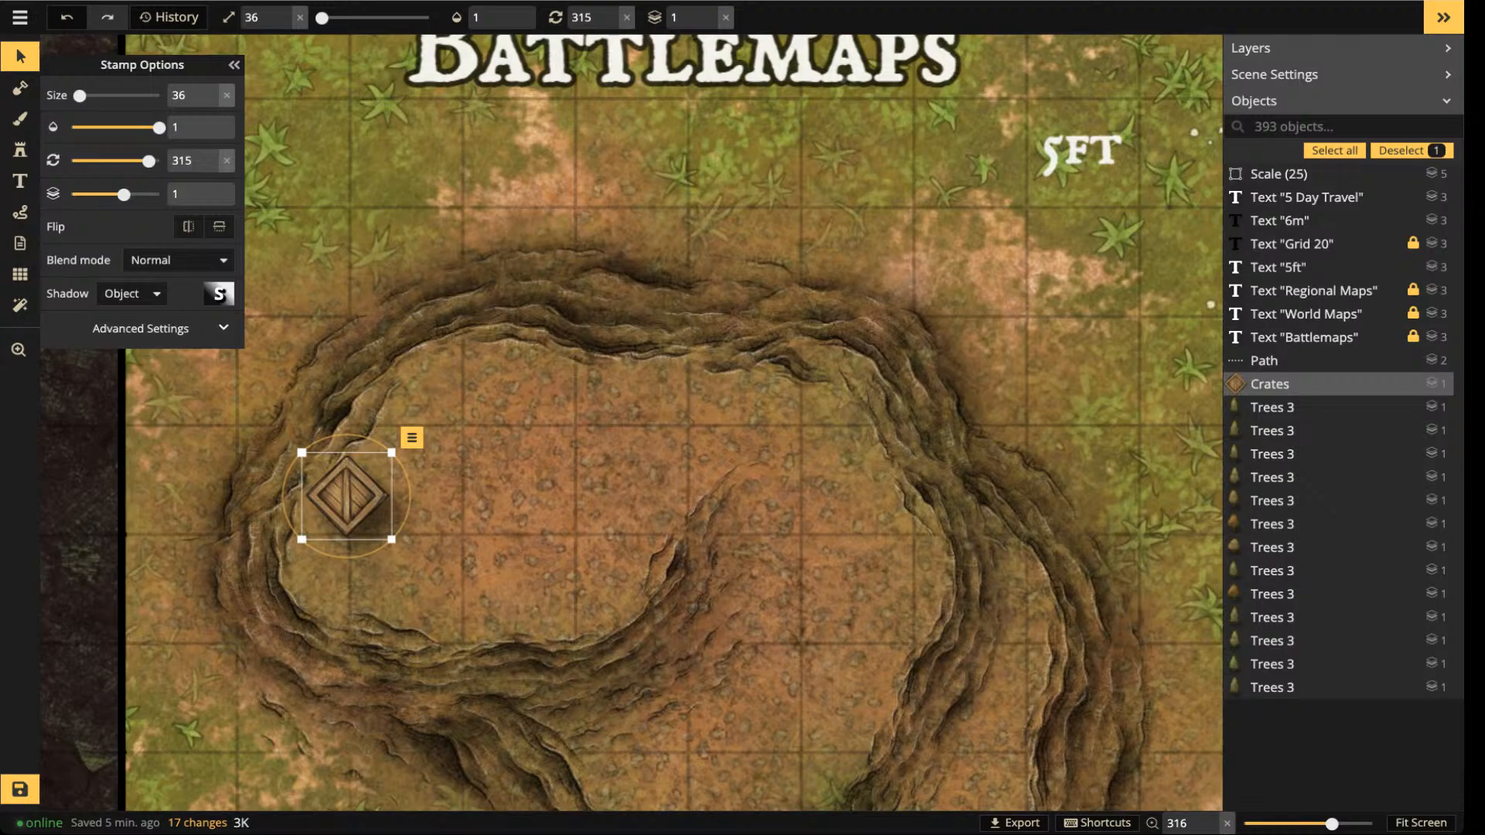
- Search the stamp catalog for stairs and stamp Brick Railings Stairs, rotated to 60 degrees, across the cliff's southwestern edge
{"action": "scroll", "coordinate": [729, 433], "scroll_direction": "down", "scroll_amount": 3}
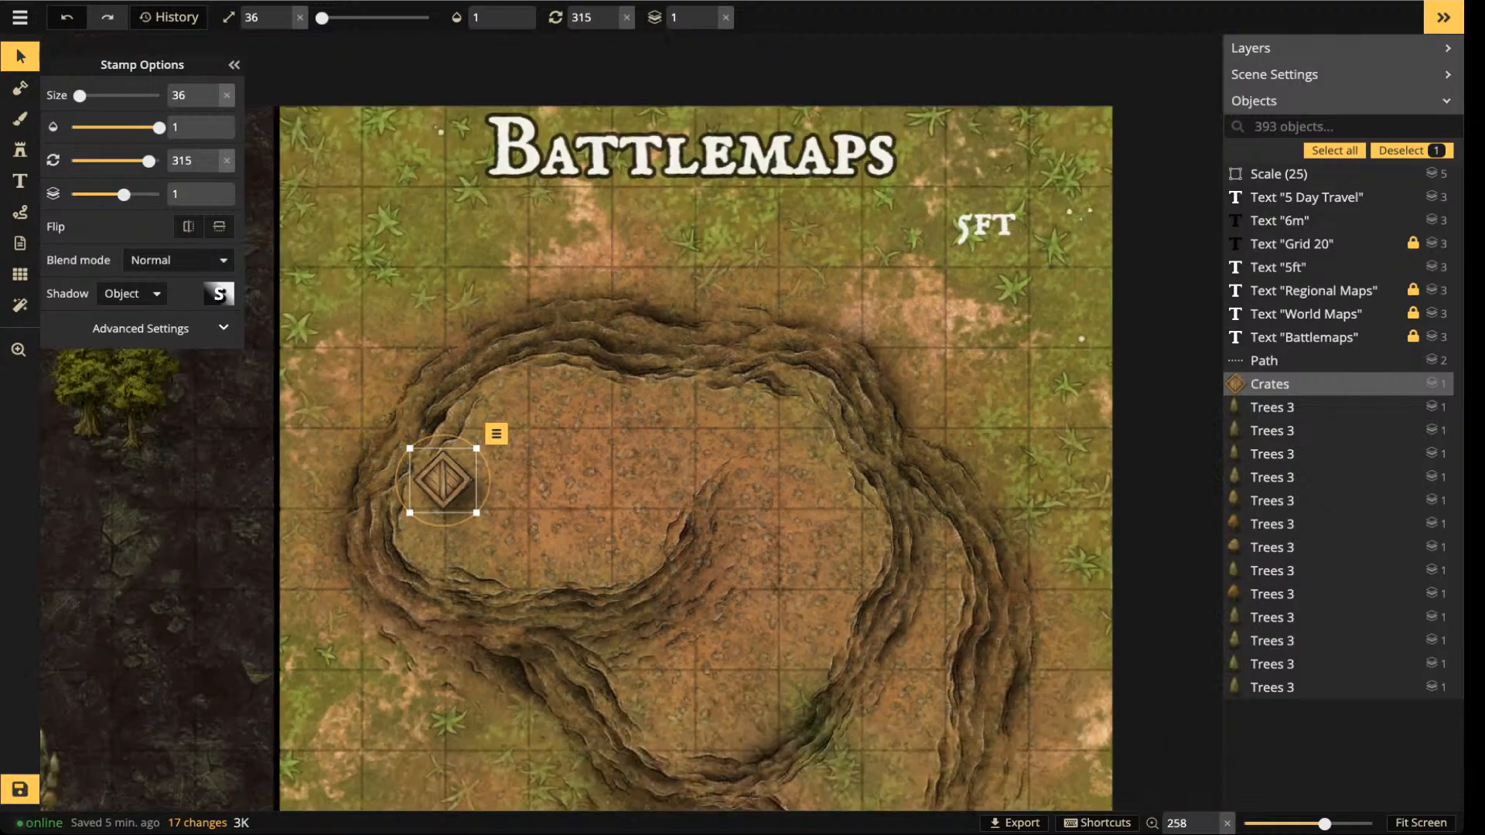
{"action": "left_click_drag", "start_coordinate": [728, 434], "coordinate": [726, 236]}
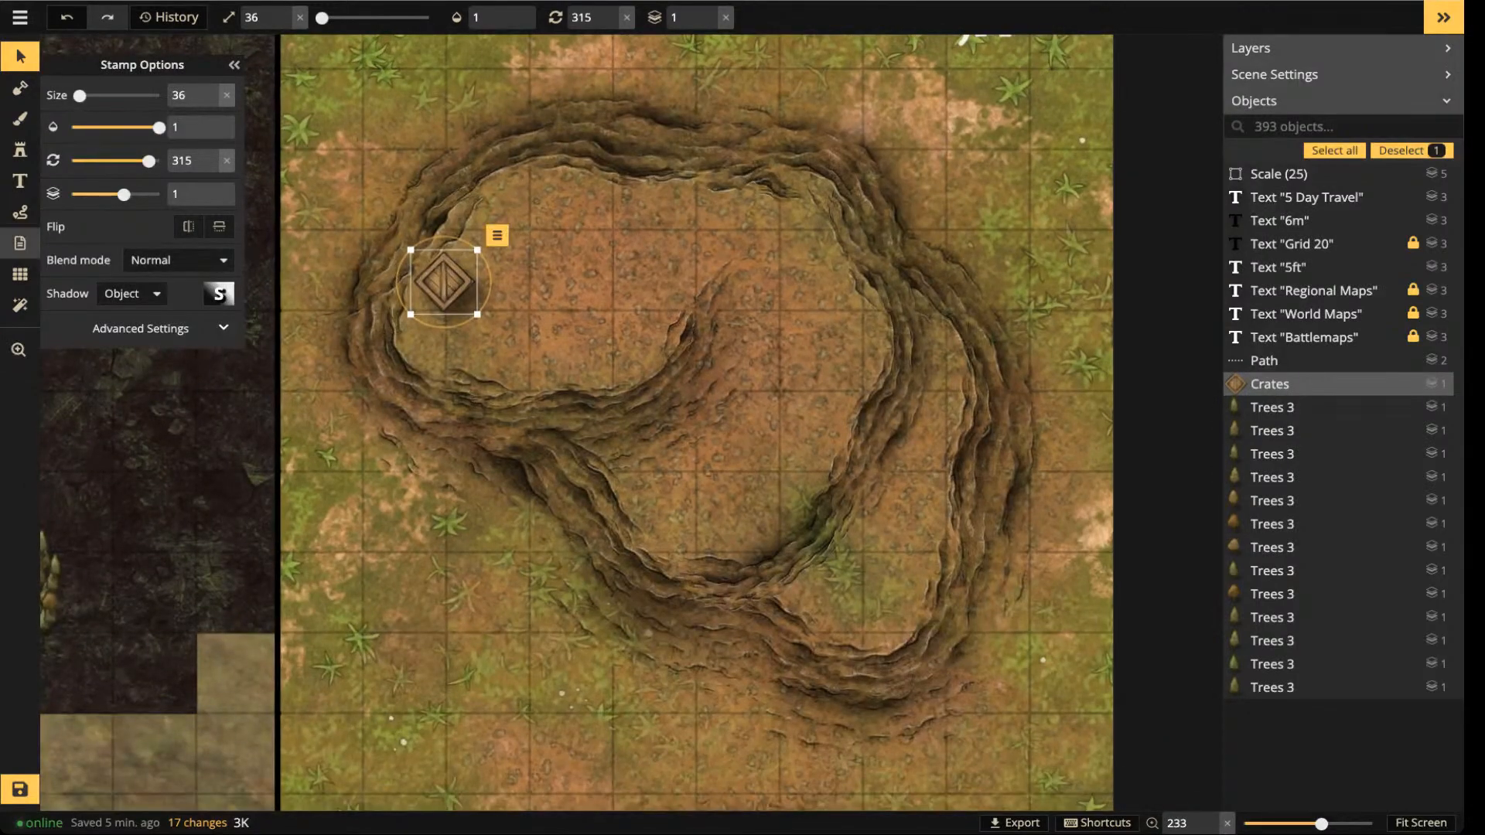
{"action": "left_click", "coordinate": [21, 150]}
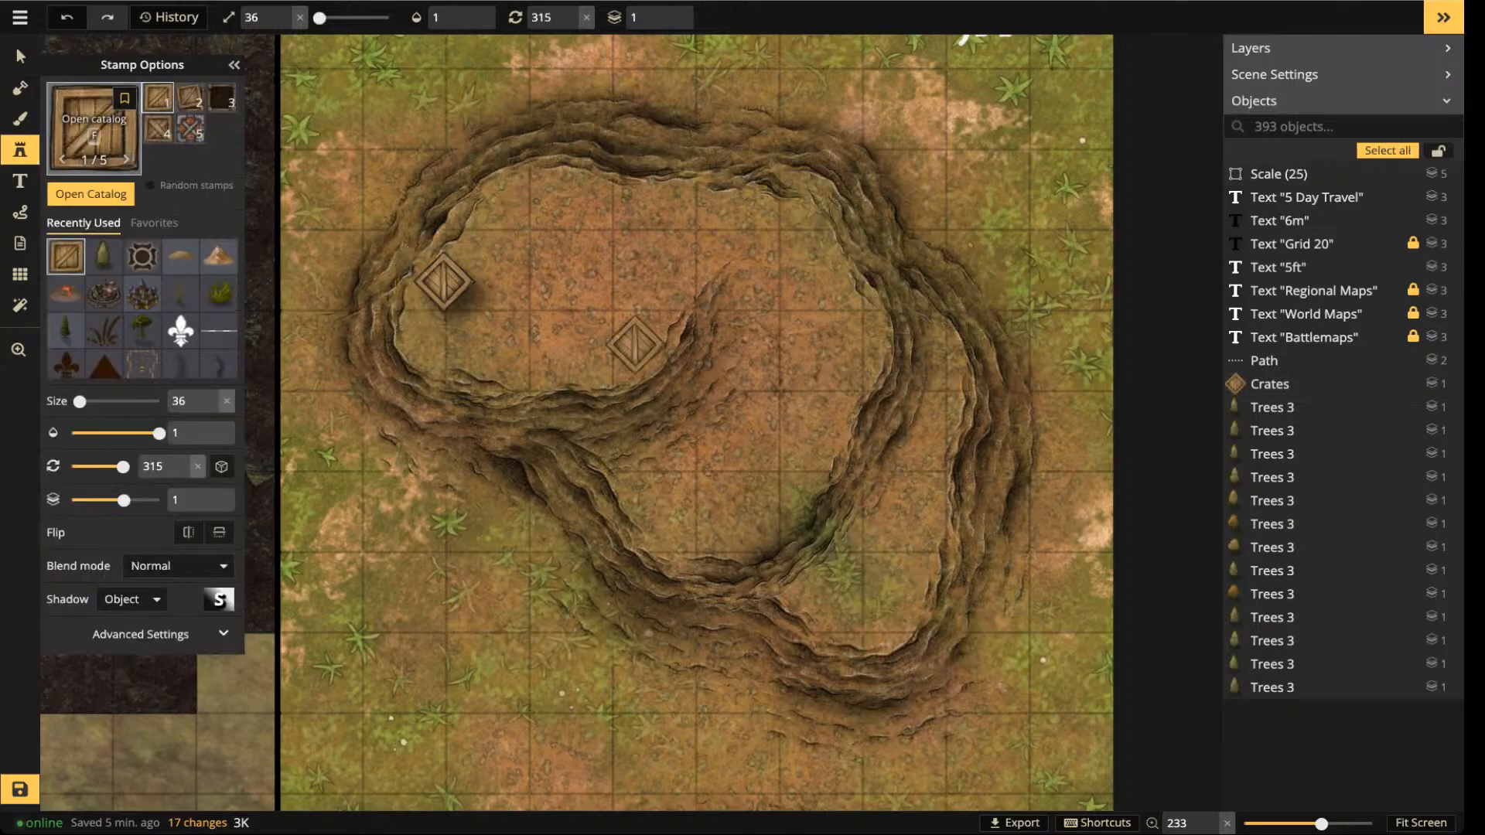
{"action": "type", "text": "f"}
{"action": "type", "text": "stairs"}
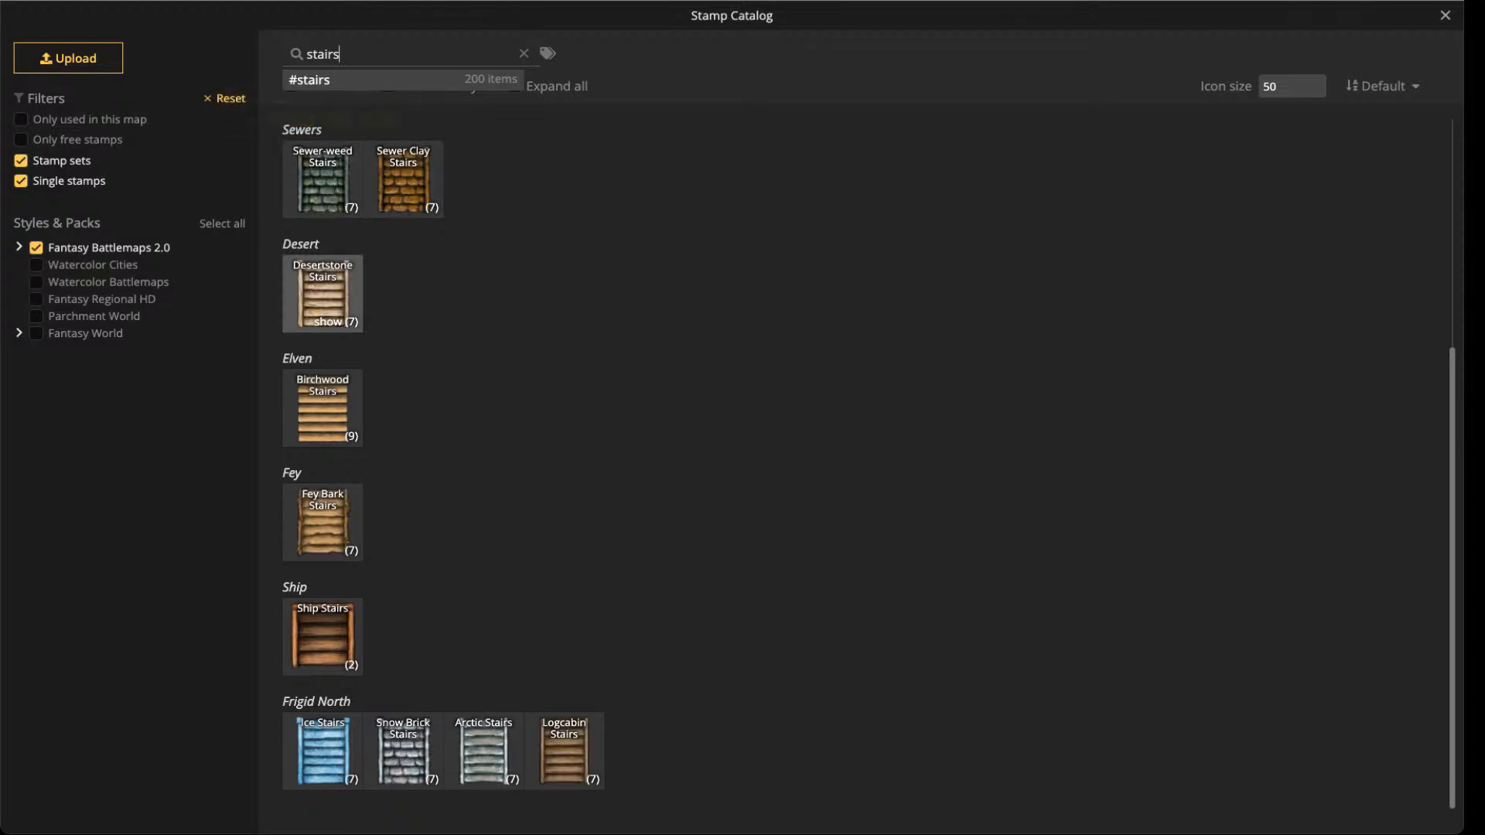
{"action": "scroll", "coordinate": [322, 182], "scroll_direction": "up", "scroll_amount": 1}
{"action": "scroll", "coordinate": [323, 185], "scroll_direction": "up", "scroll_amount": 4}
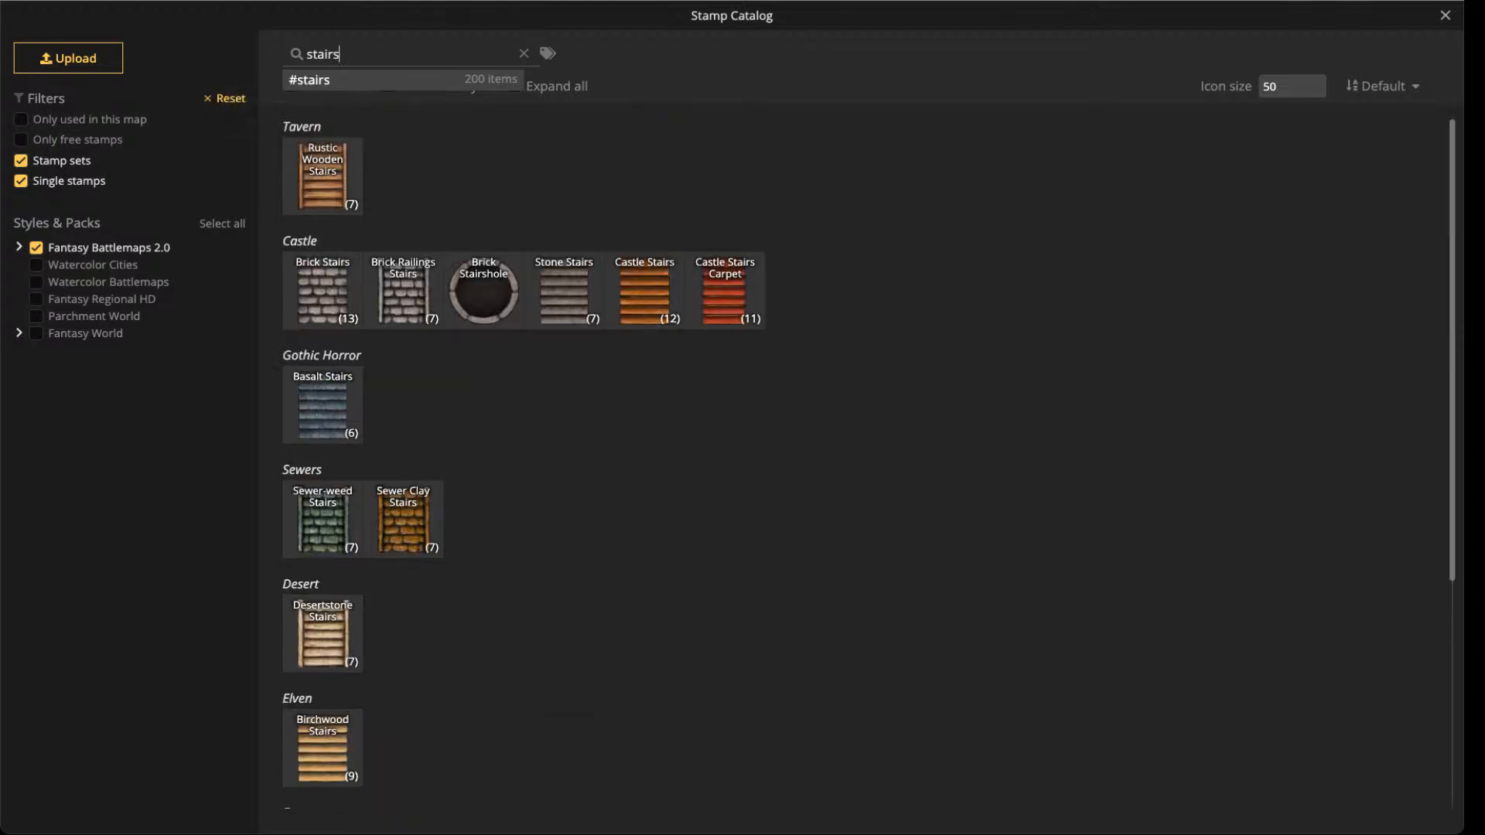
{"action": "left_click", "coordinate": [403, 290]}
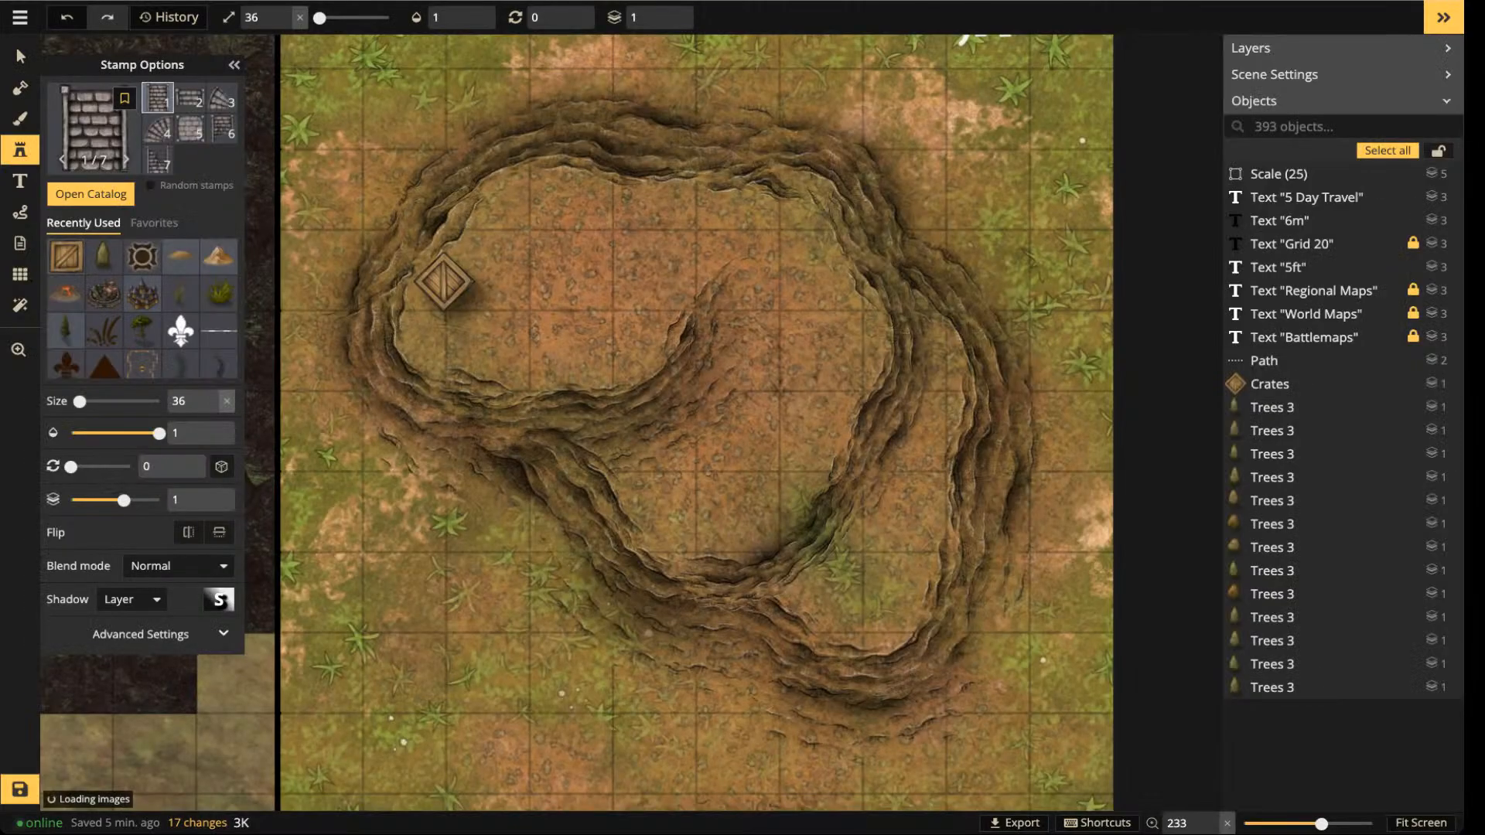
{"action": "scroll", "coordinate": [564, 538], "scroll_direction": "up", "scroll_amount": 4}
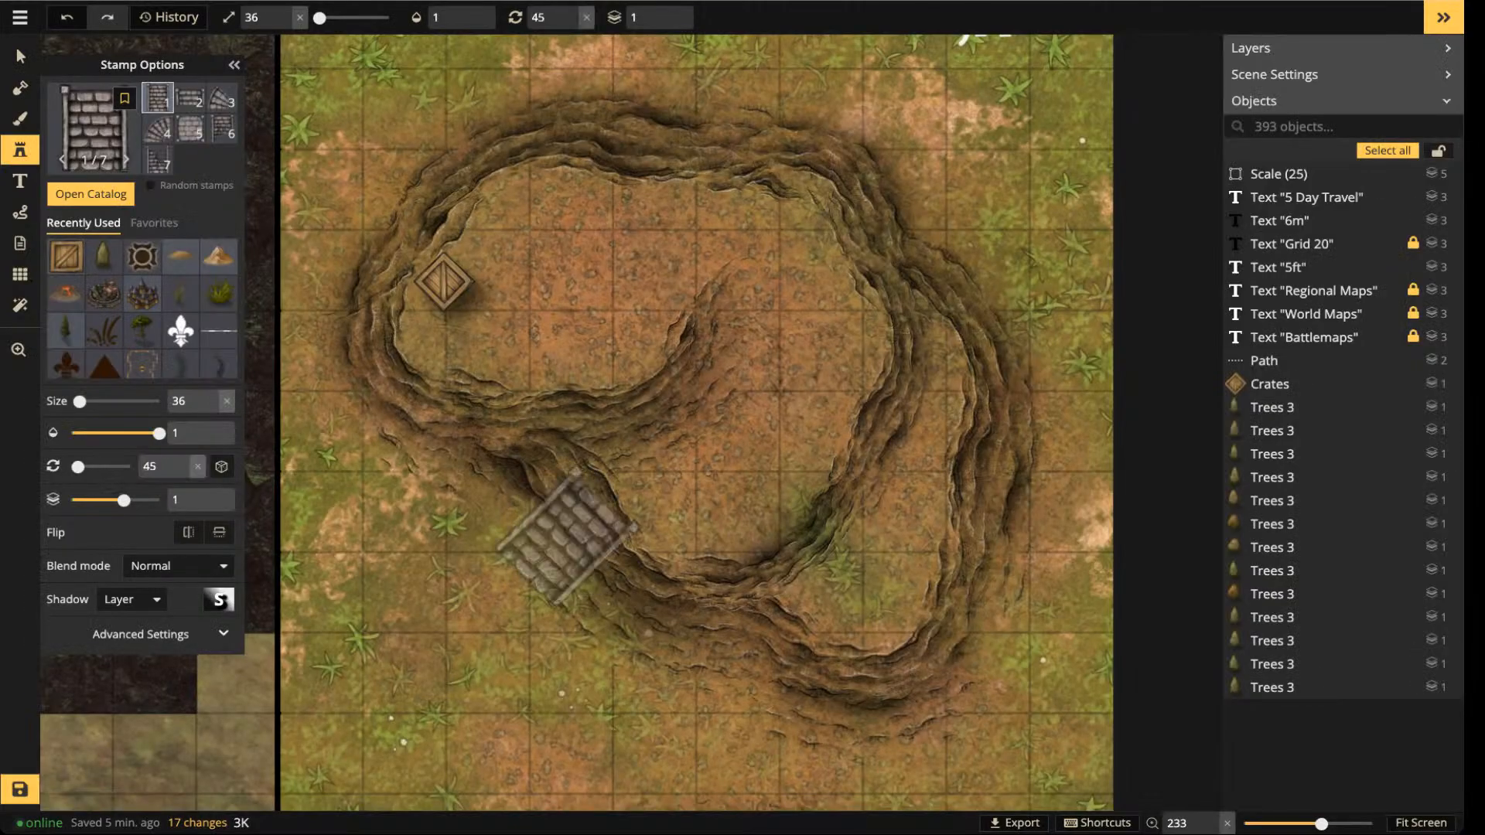
{"action": "left_click", "coordinate": [591, 542]}
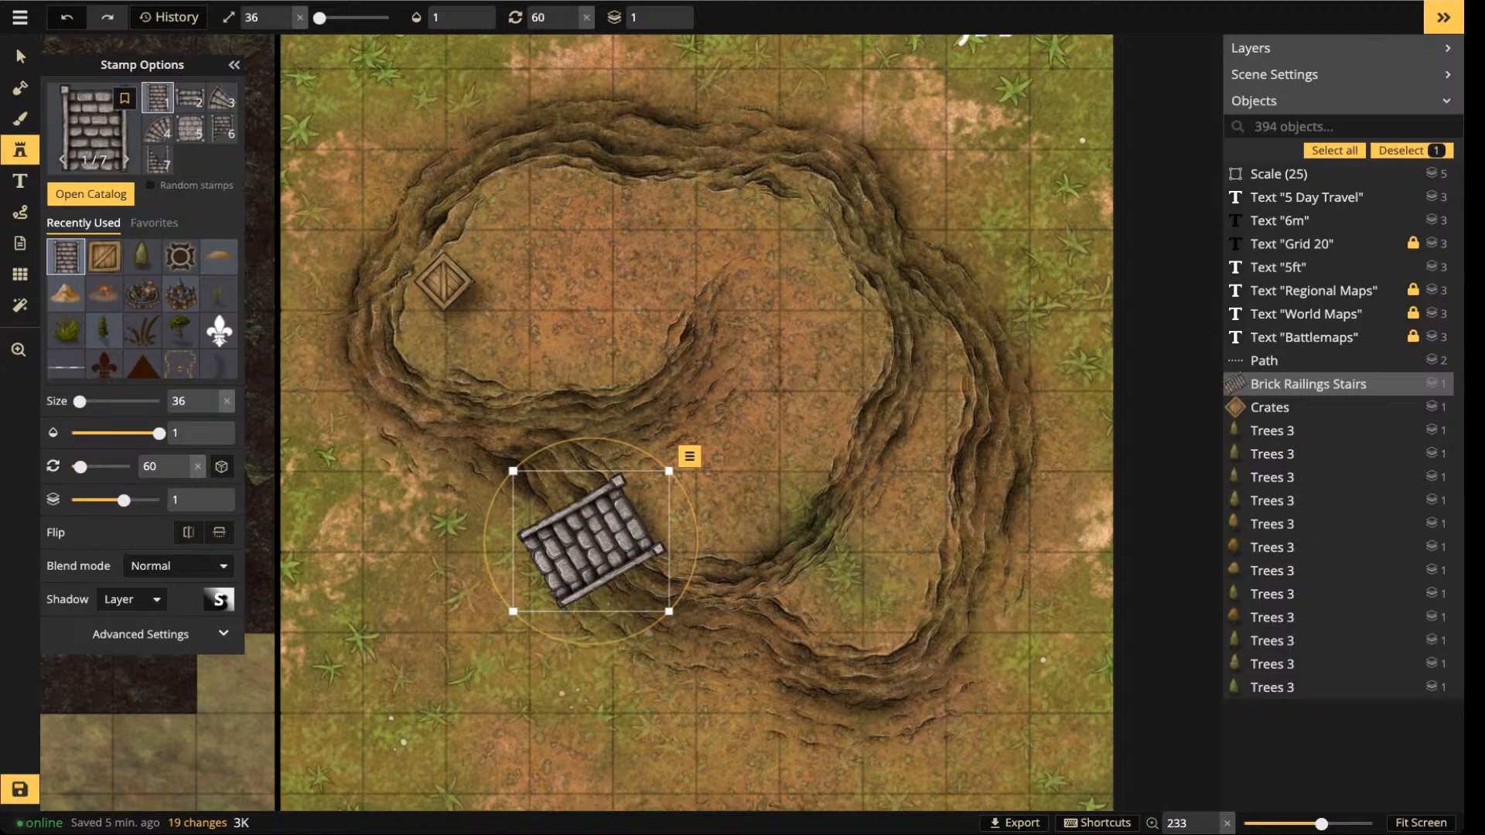
- Search the stamp catalog for corpse and pick the Corpses set from the dungeon stamps
{"action": "left_click", "coordinate": [94, 128]}
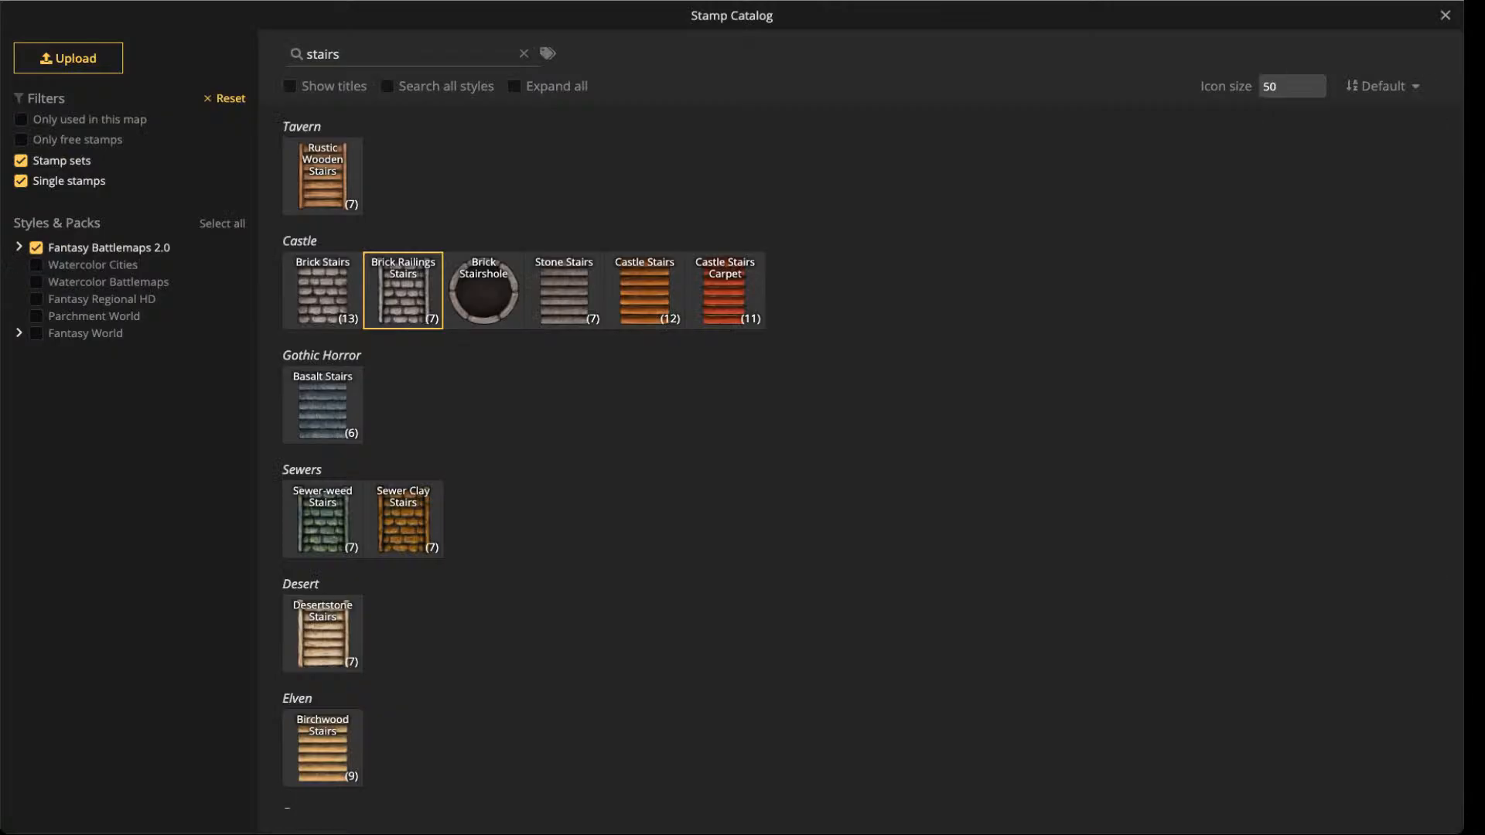
{"action": "type", "text": "c"}
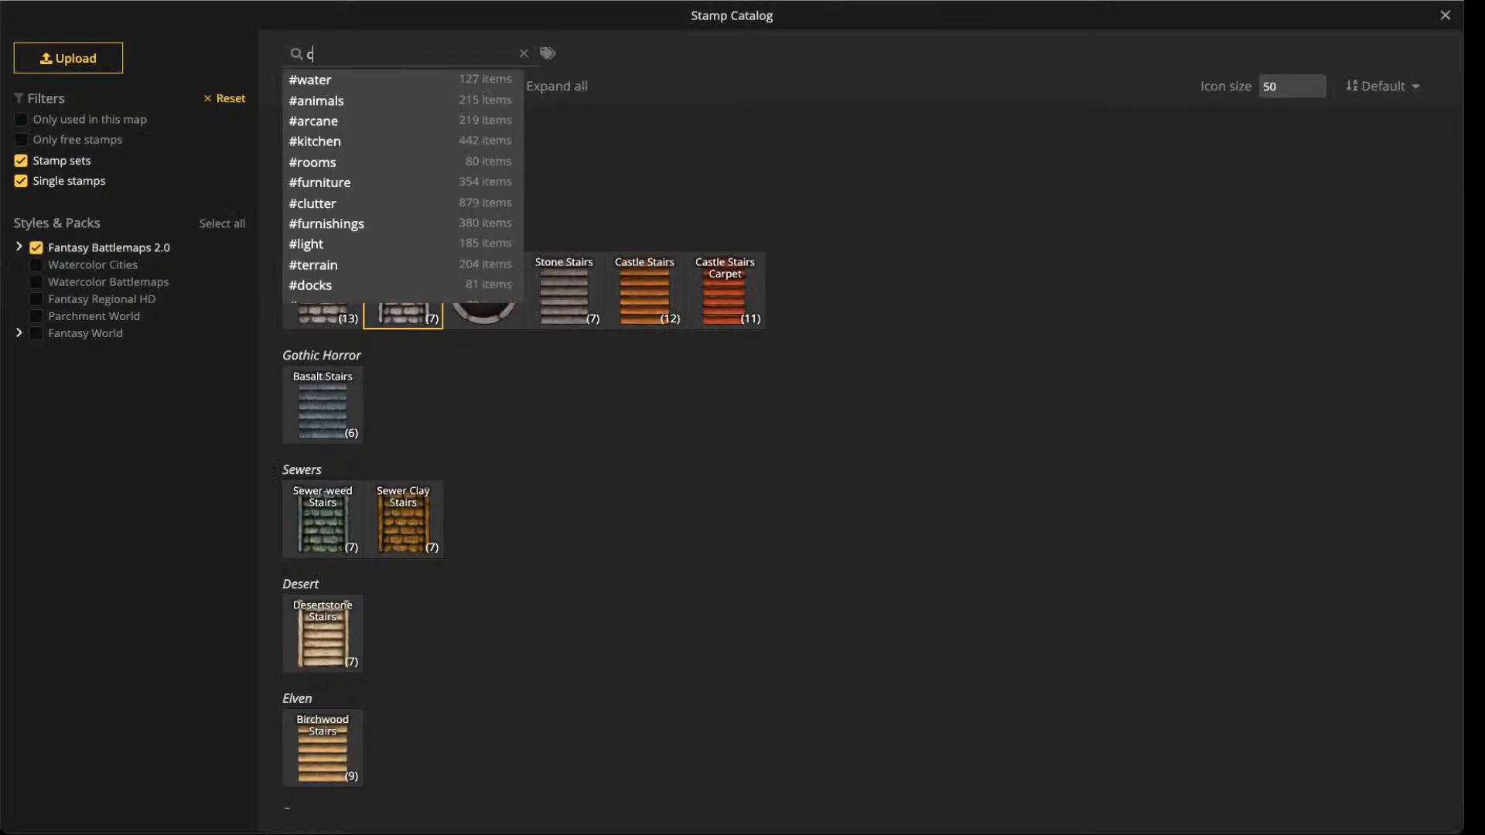
{"action": "type", "text": "orspe"}
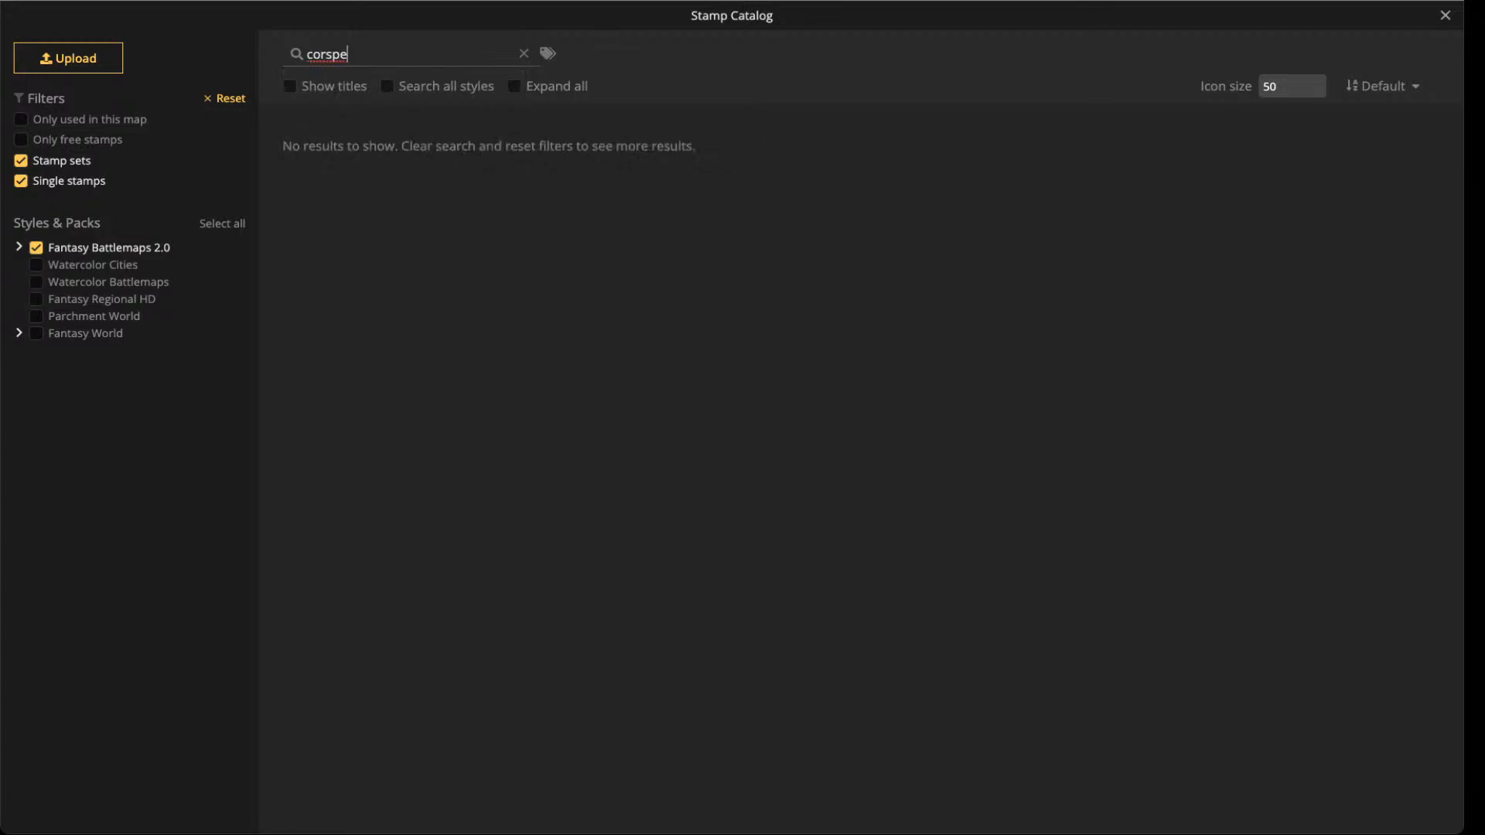
{"action": "key", "text": "BackSpace"}
{"action": "key", "text": "BackSpace"}
{"action": "key", "text": "BackSpace"}
{"action": "type", "text": "pse"}
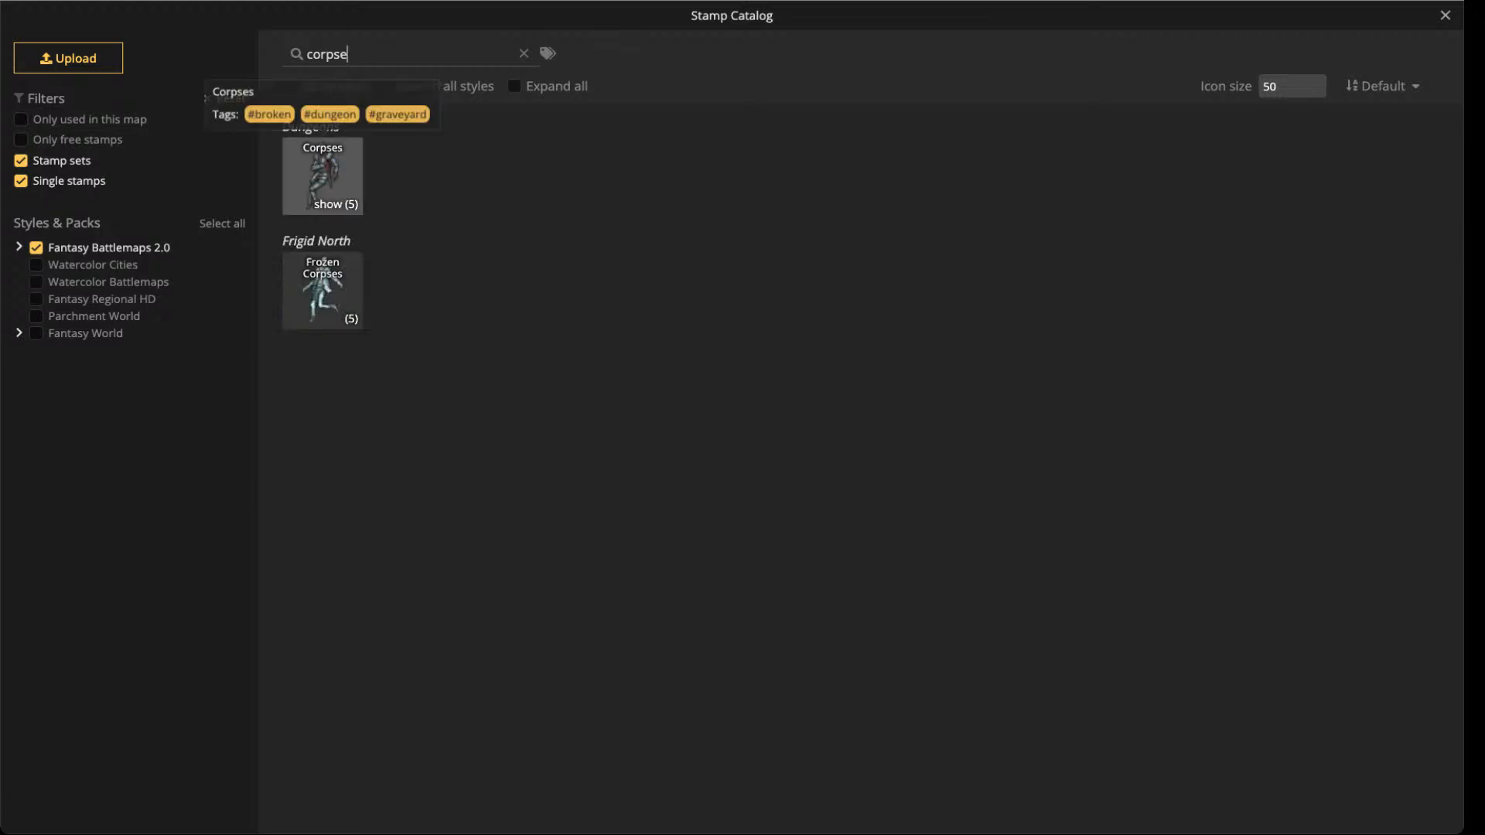
{"action": "left_click", "coordinate": [322, 174]}
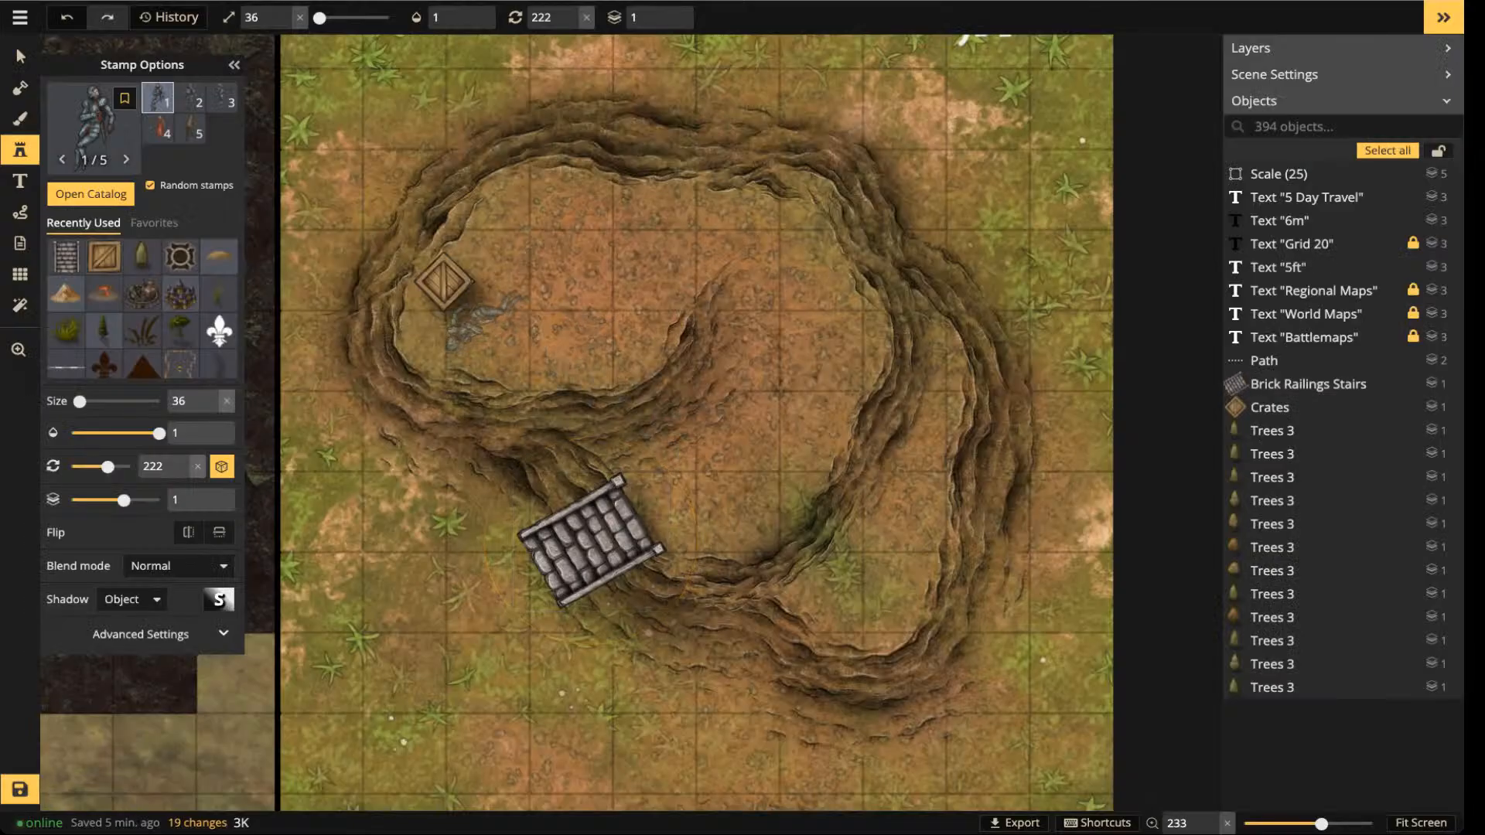
- Stamp the armoured corpse at size 46 over the southern rim of the upper plateau and turn it roughly upright
{"action": "scroll", "coordinate": [475, 312], "scroll_direction": "up", "scroll_amount": 2}
{"action": "scroll", "coordinate": [612, 360], "scroll_direction": "down", "scroll_amount": 3}
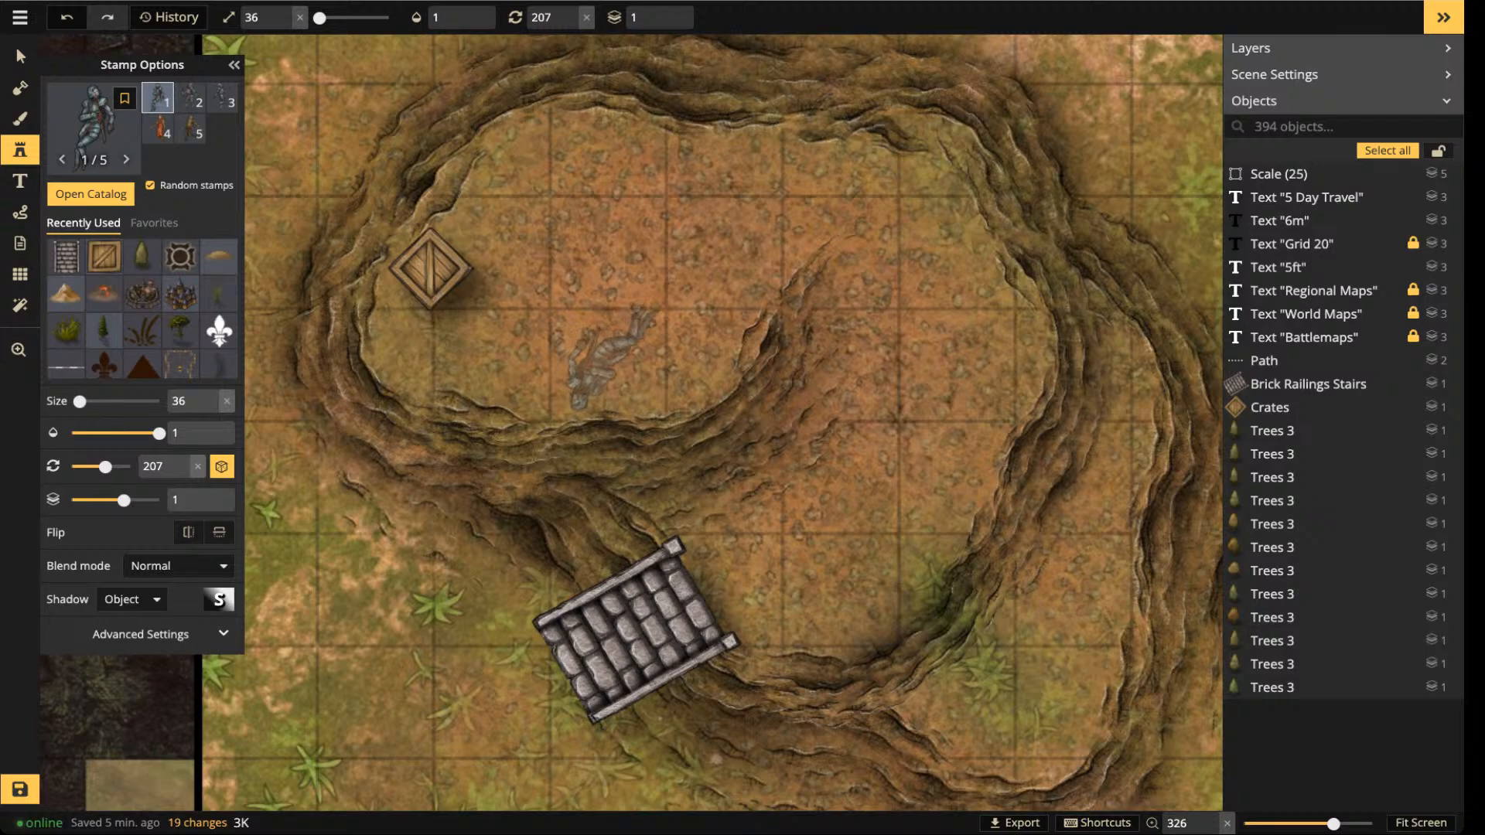
{"action": "scroll", "coordinate": [611, 360], "scroll_direction": "up", "scroll_amount": 2}
{"action": "scroll", "coordinate": [611, 360], "scroll_direction": "down", "scroll_amount": 9}
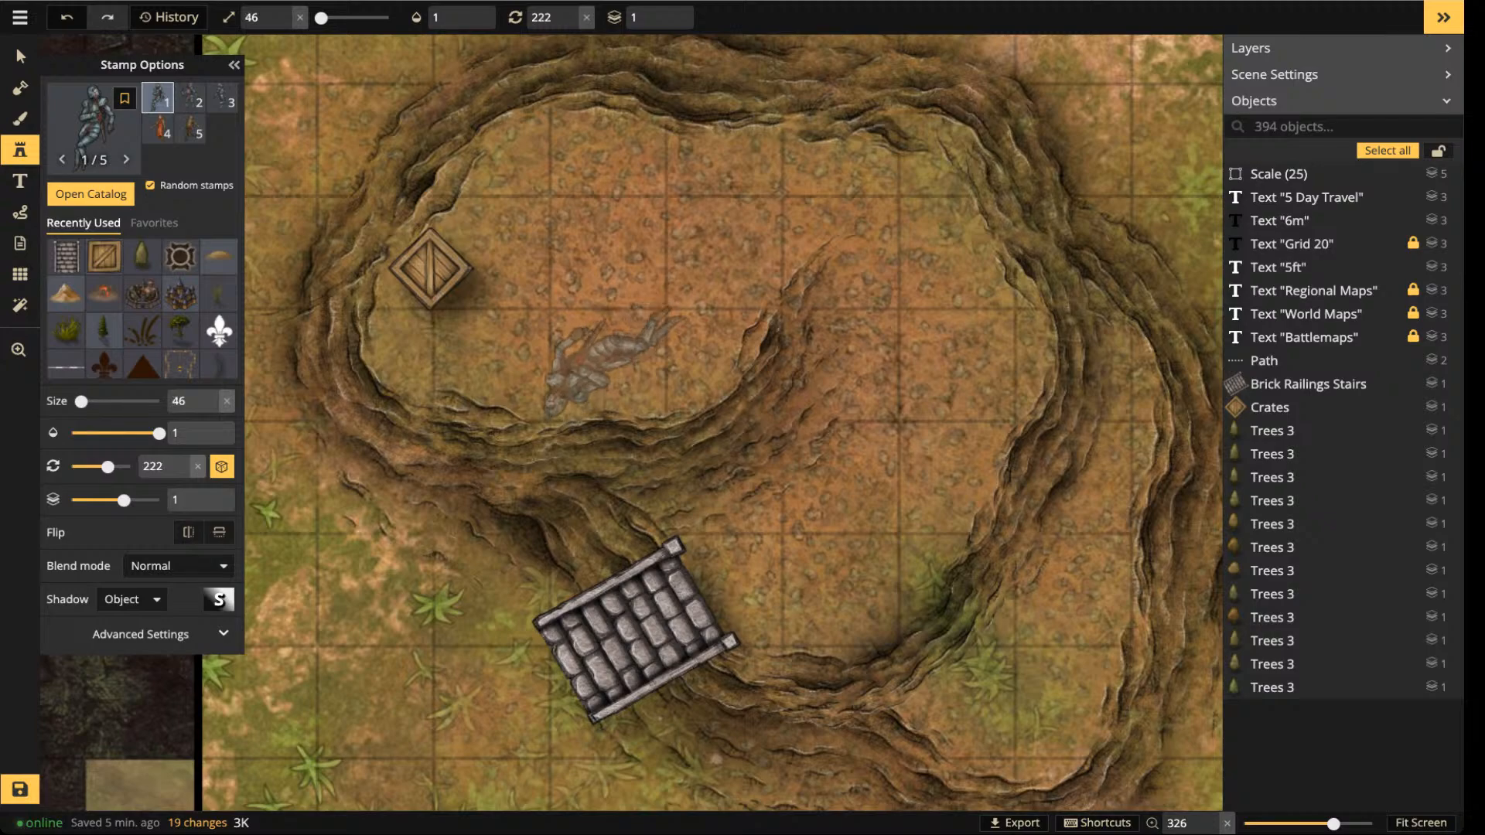
{"action": "left_click", "coordinate": [604, 391]}
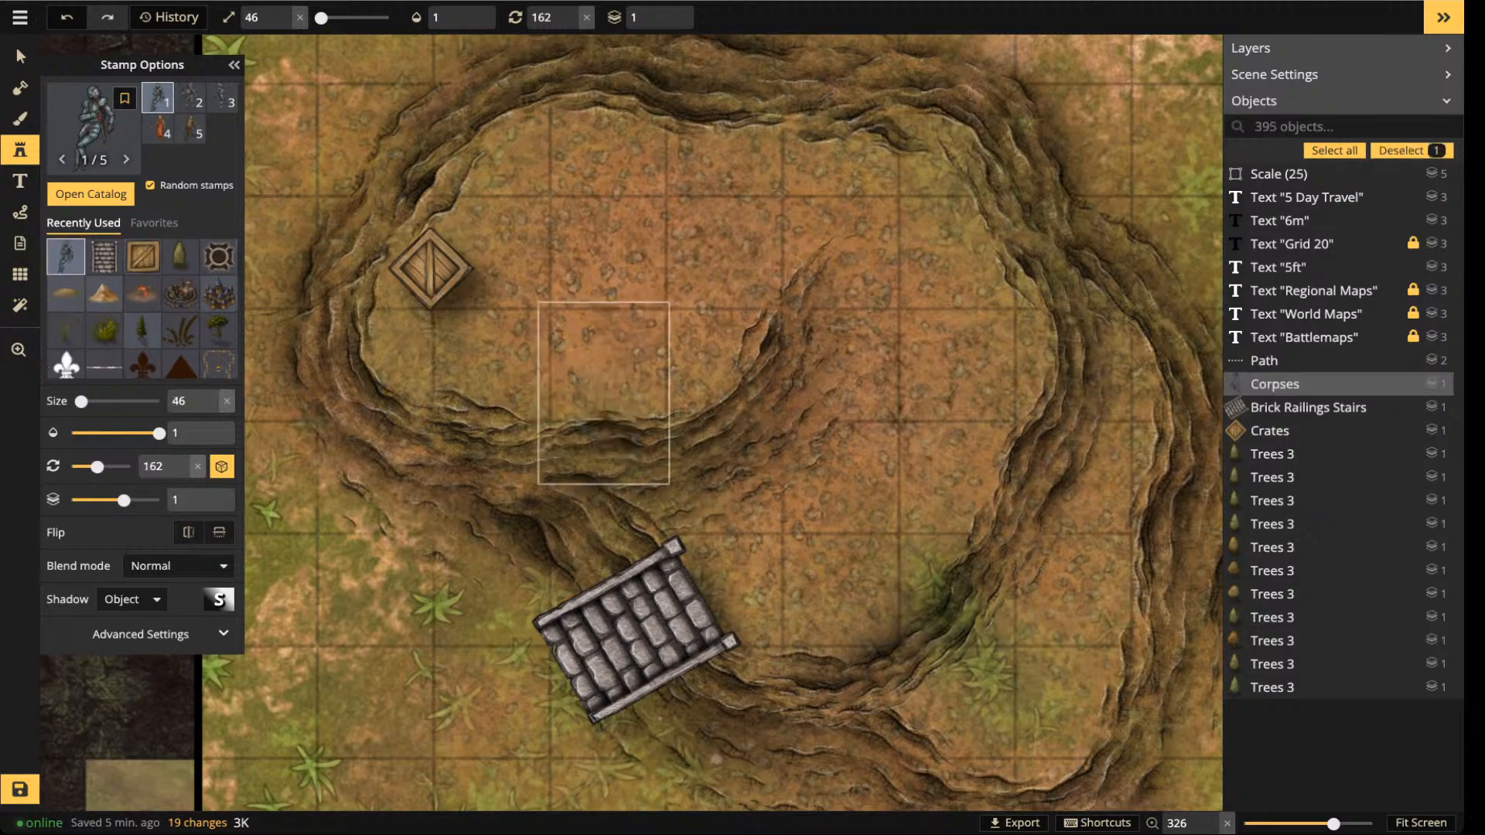
{"action": "scroll", "coordinate": [603, 390], "scroll_direction": "up", "scroll_amount": 20}
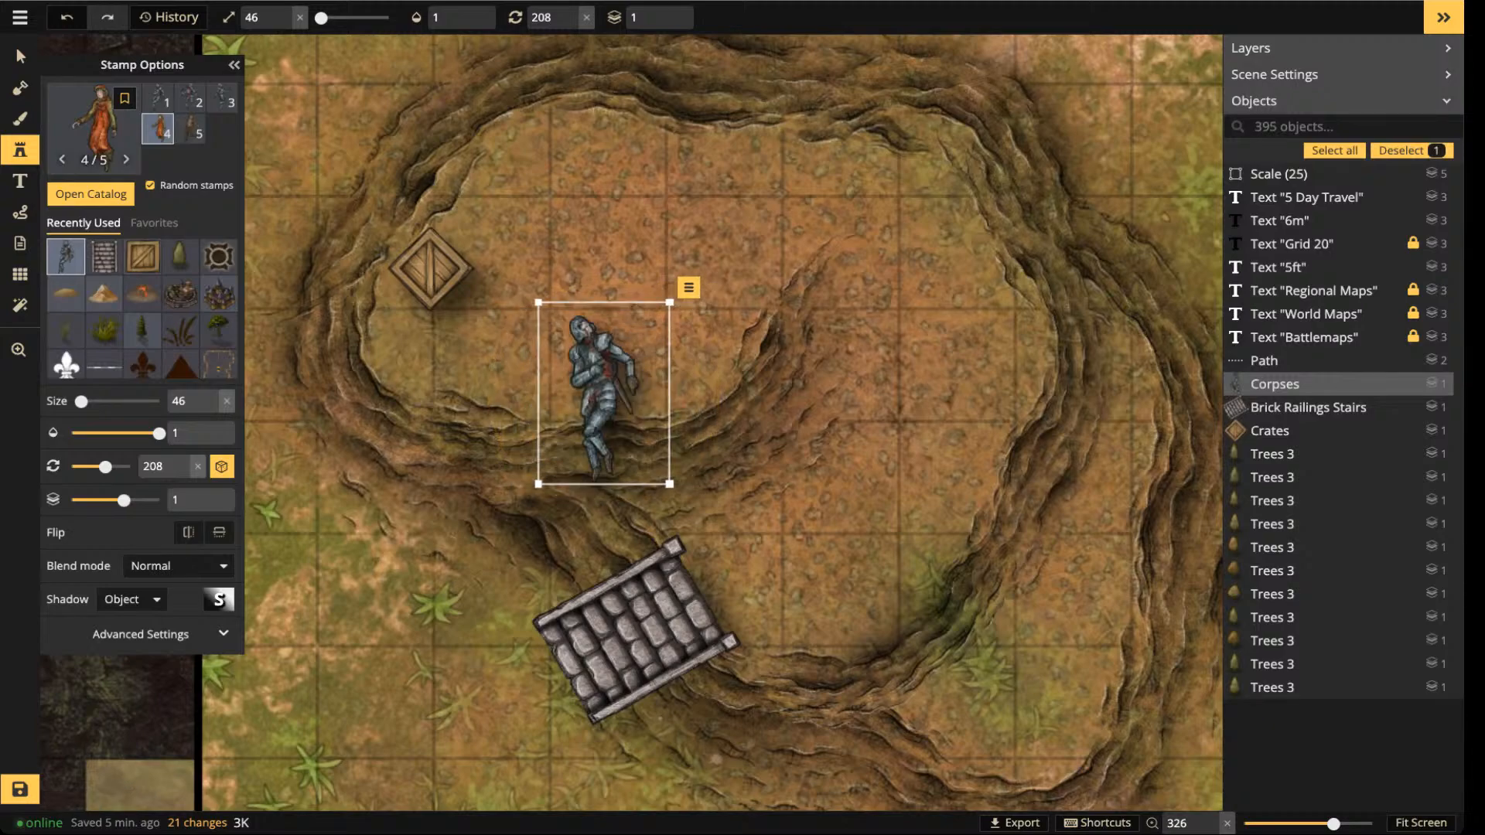
- Reduce the corpse to size 36, move it just below the crate and rotate it to 57 degrees
{"action": "left_click_drag", "start_coordinate": [603, 395], "coordinate": [617, 231]}
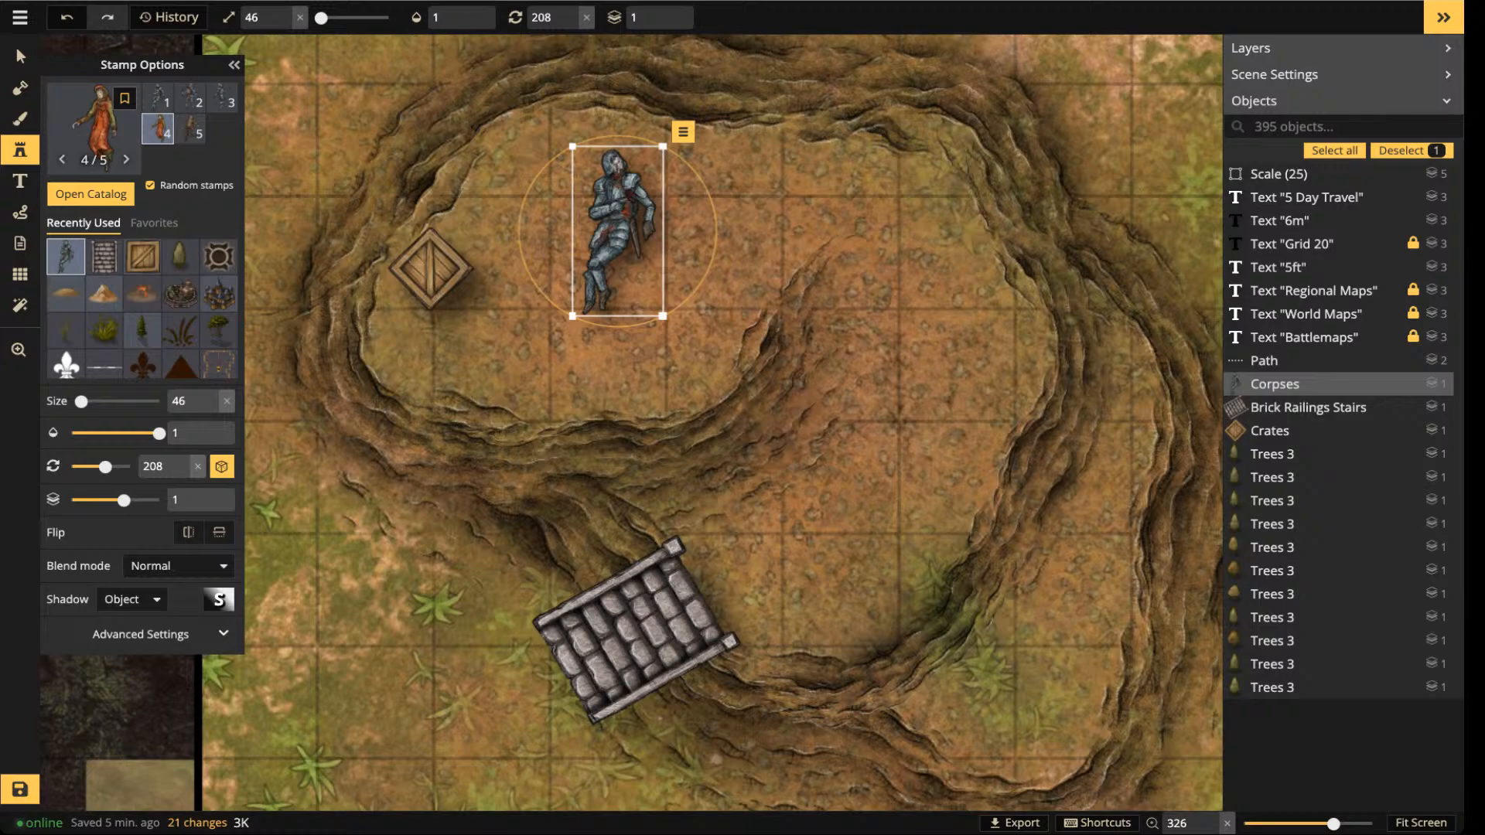
{"action": "scroll", "coordinate": [617, 231], "scroll_direction": "down", "scroll_amount": 5}
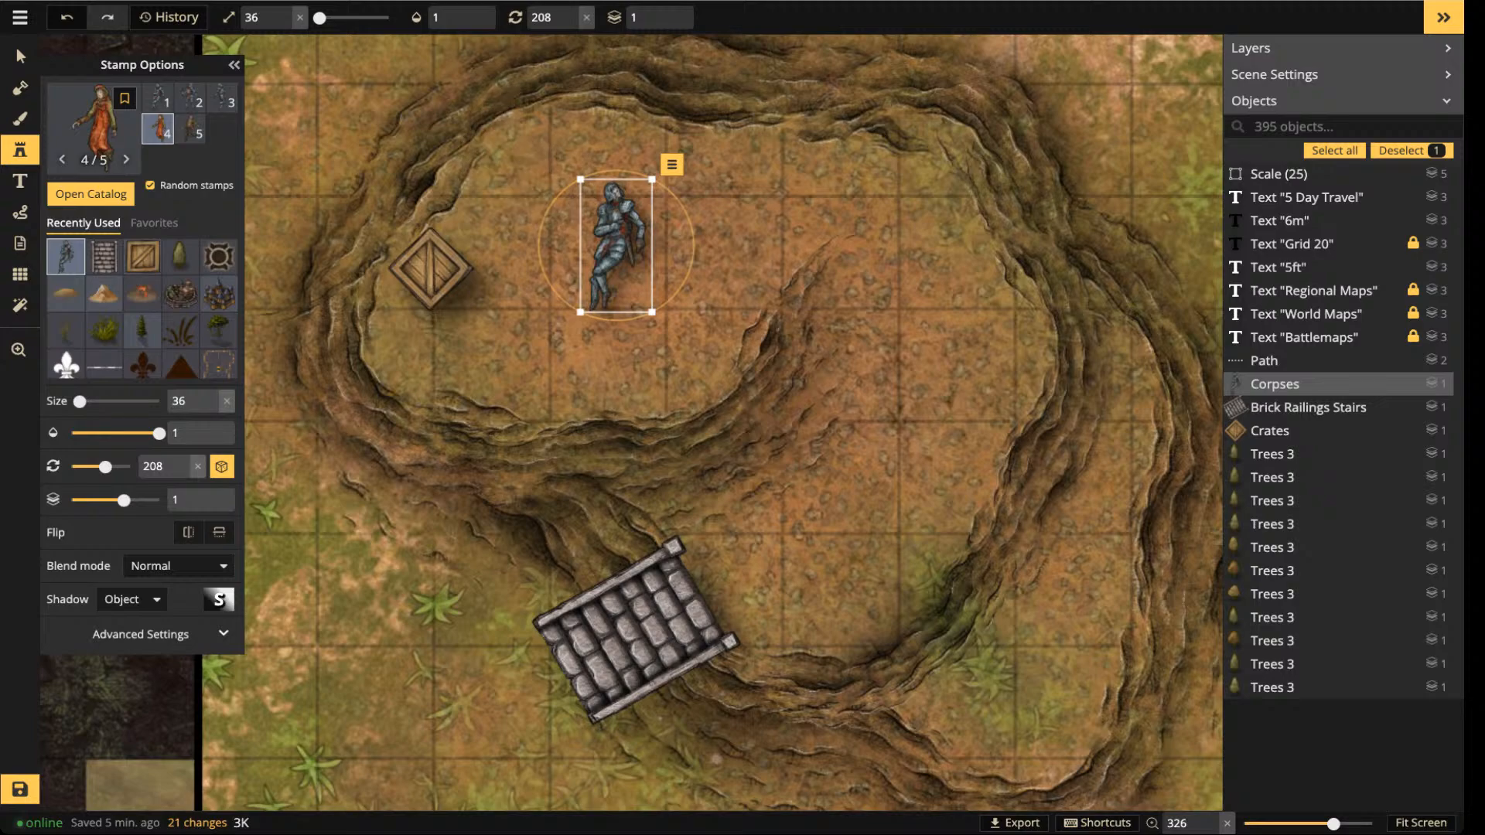
{"action": "left_click_drag", "start_coordinate": [616, 245], "coordinate": [457, 345]}
{"action": "scroll", "coordinate": [499, 343], "scroll_direction": "down", "scroll_amount": 5}
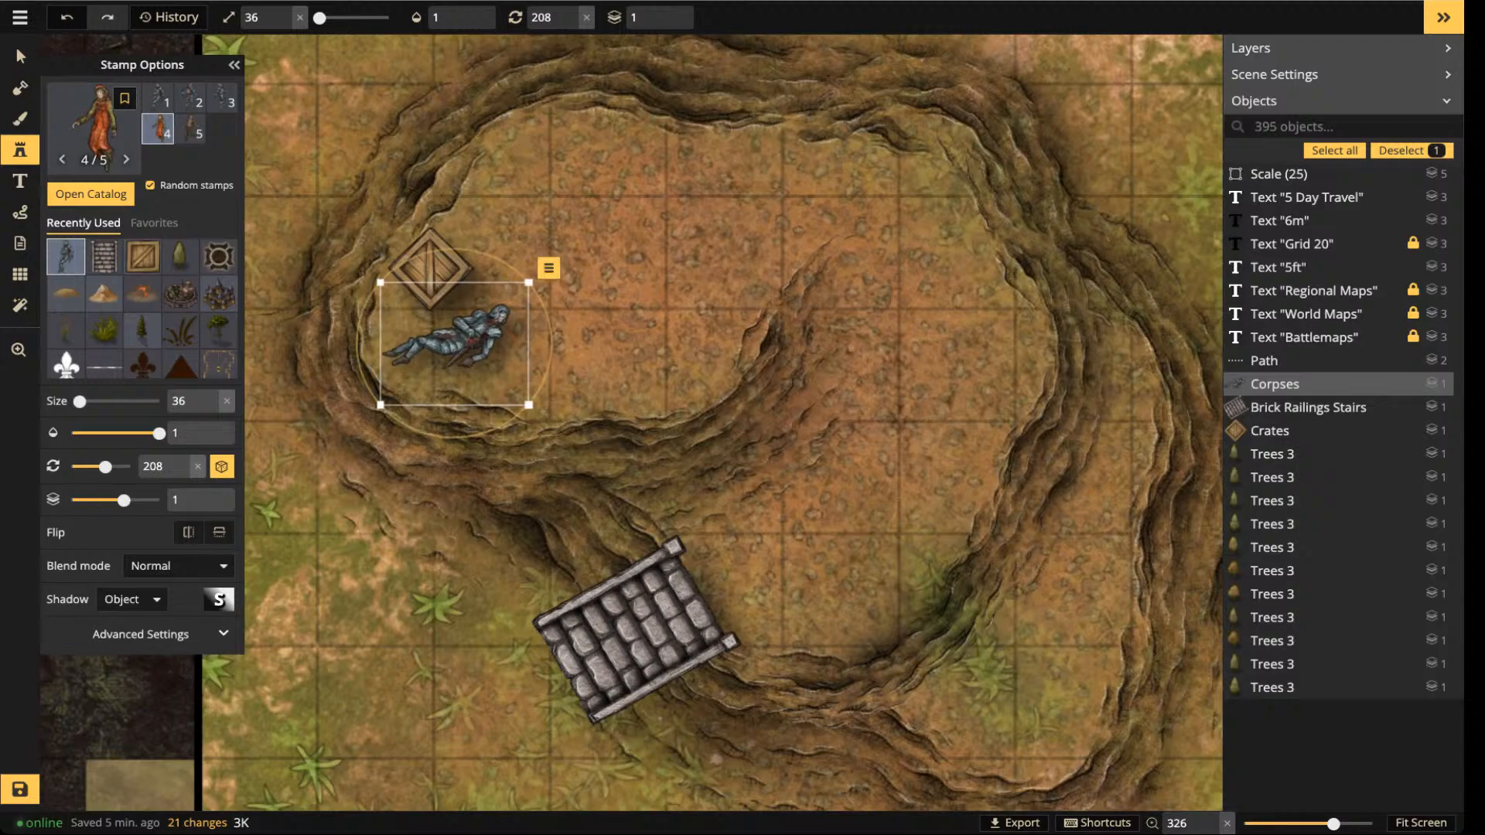
{"action": "left_click", "coordinate": [20, 55]}
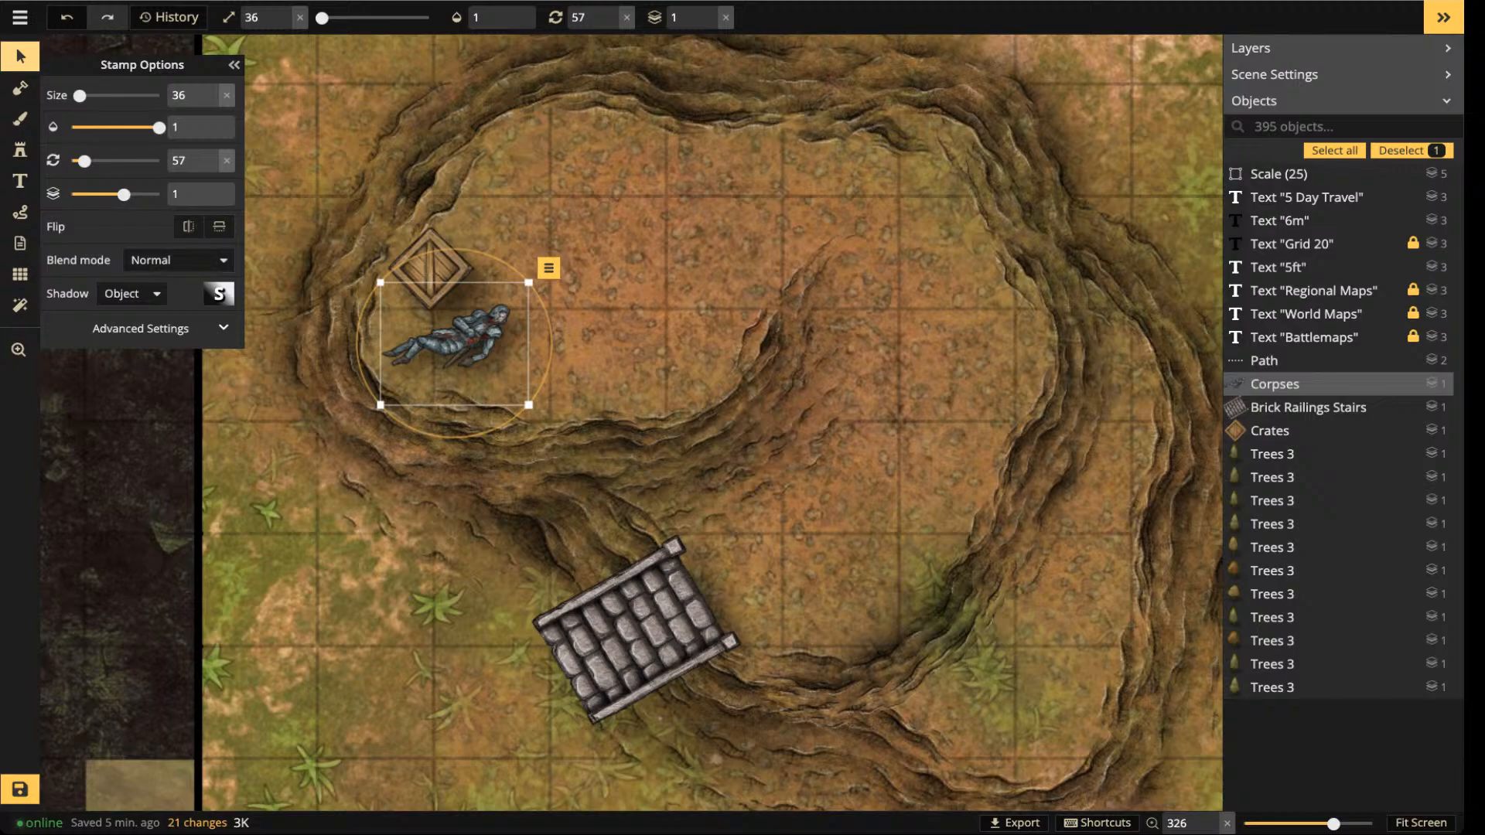
- Move the brick stairs onto the middle of the plateau and rotate them to 90 degrees
{"action": "left_click", "coordinate": [636, 628]}
{"action": "left_click_drag", "start_coordinate": [636, 628], "coordinate": [749, 363]}
{"action": "scroll", "coordinate": [756, 361], "scroll_direction": "up", "scroll_amount": 2}
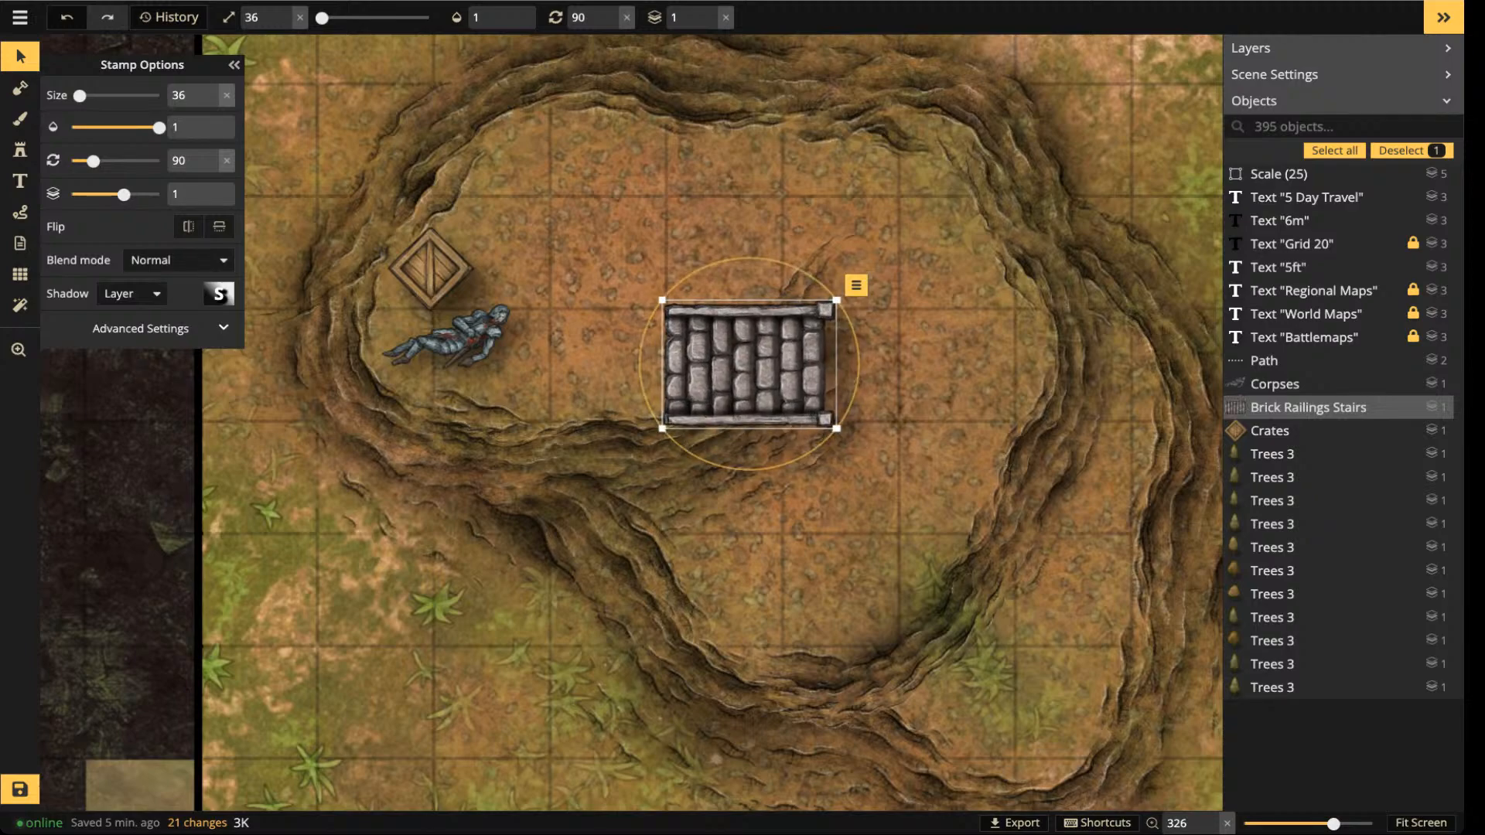
- Move the brick stairs back across the southwestern cliff edge, rotate them to 60 degrees and deselect them
{"action": "left_click_drag", "start_coordinate": [749, 363], "coordinate": [661, 637]}
{"action": "scroll", "coordinate": [629, 580], "scroll_direction": "down", "scroll_amount": 2}
{"action": "scroll", "coordinate": [428, 711], "scroll_direction": "down", "scroll_amount": 2}
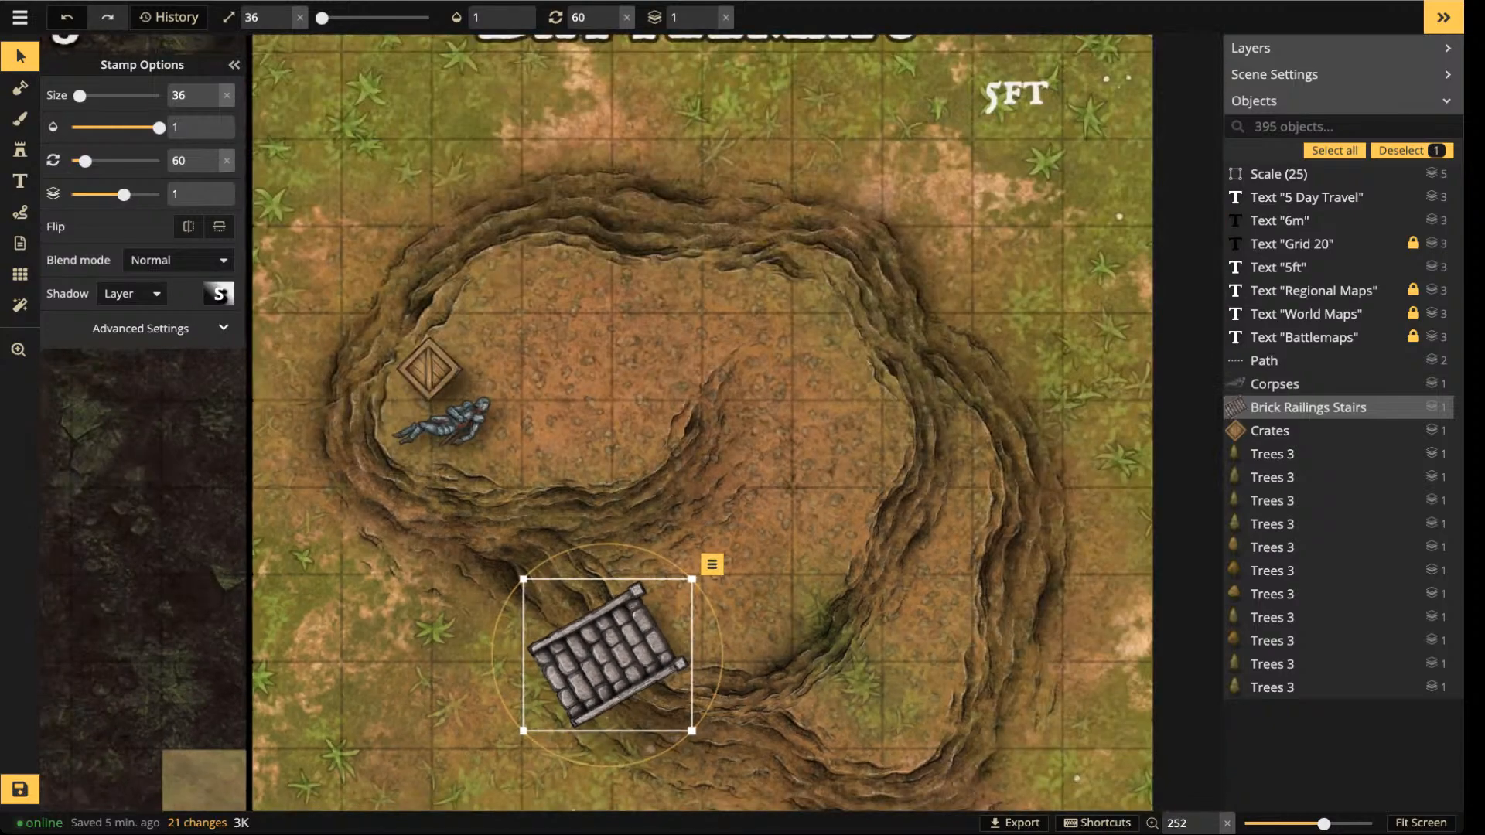
{"action": "key", "text": "Escape"}
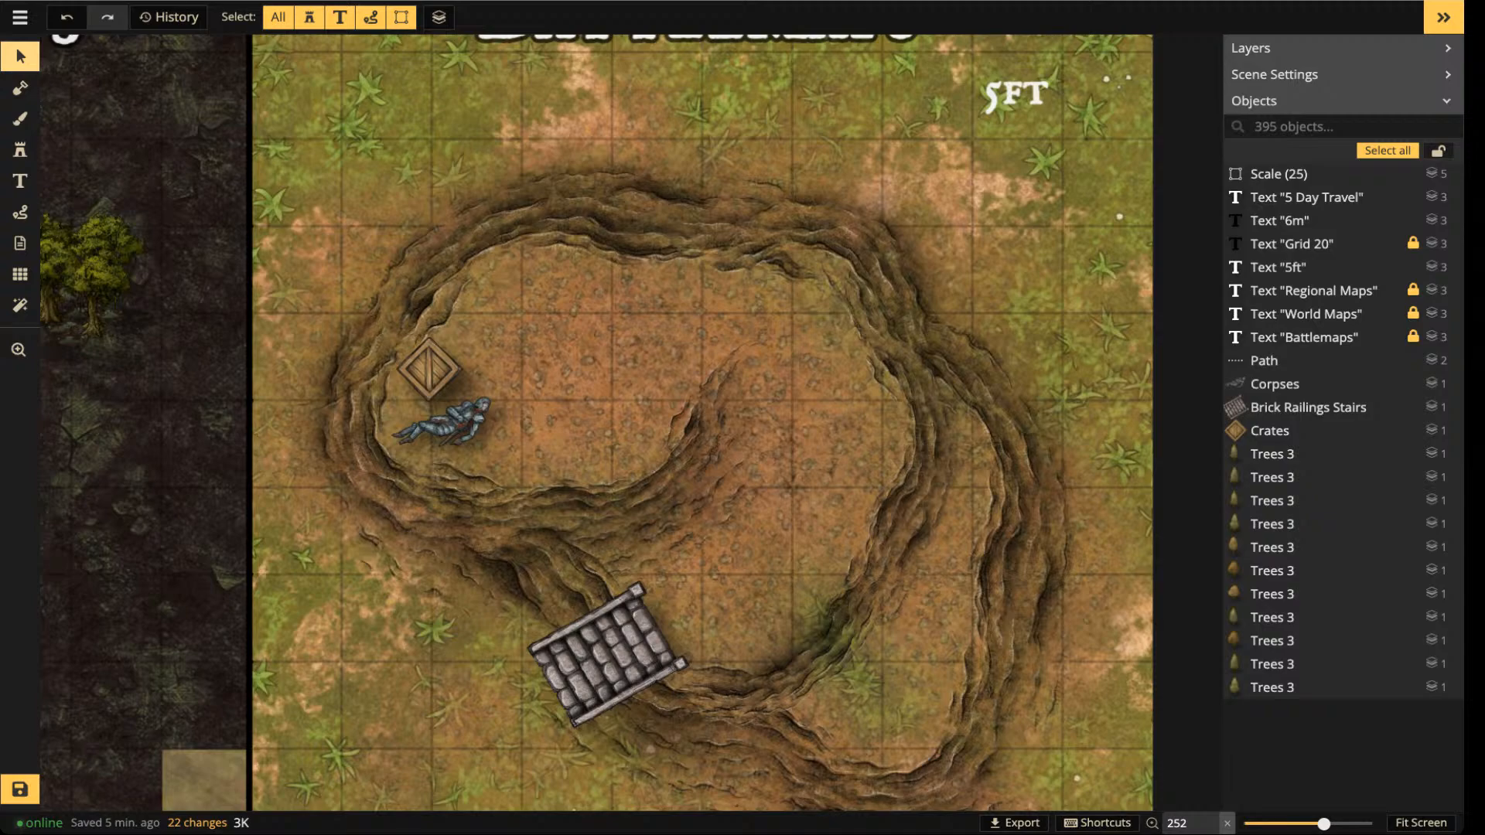
- Move the 5ft label straight down by about one grid square
{"action": "left_click_drag", "start_coordinate": [1015, 95], "coordinate": [1013, 185]}
{"action": "scroll", "coordinate": [669, 375], "scroll_direction": "down", "scroll_amount": 5}
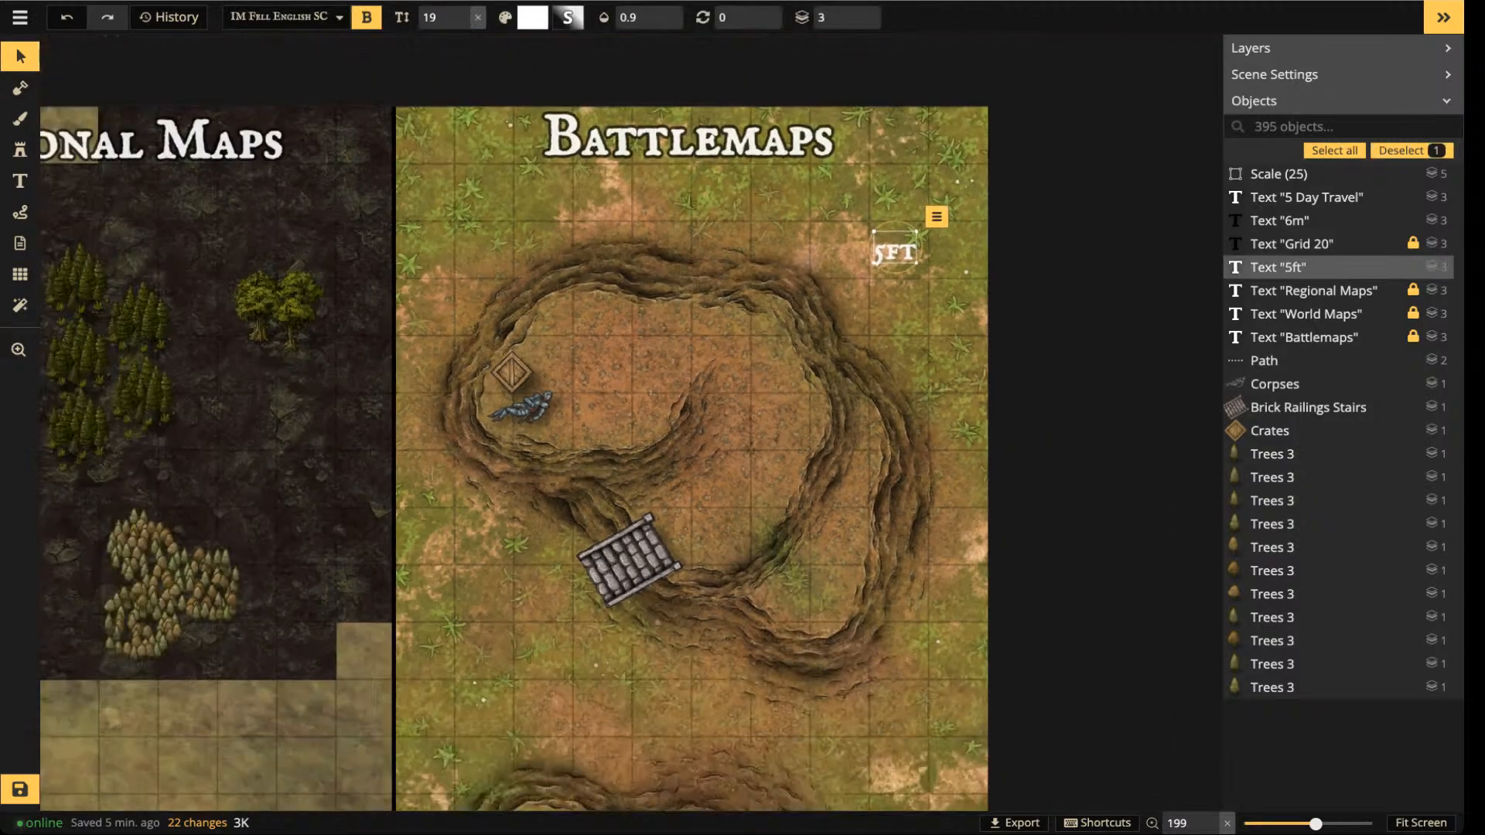
- Examine the Battlemaps section as a whole and beside the Regional Maps and World Maps sections, comparing object scale with the grid
{"action": "left_click_drag", "start_coordinate": [668, 375], "coordinate": [668, 227]}
{"action": "scroll", "coordinate": [716, 317], "scroll_direction": "down", "scroll_amount": 1}
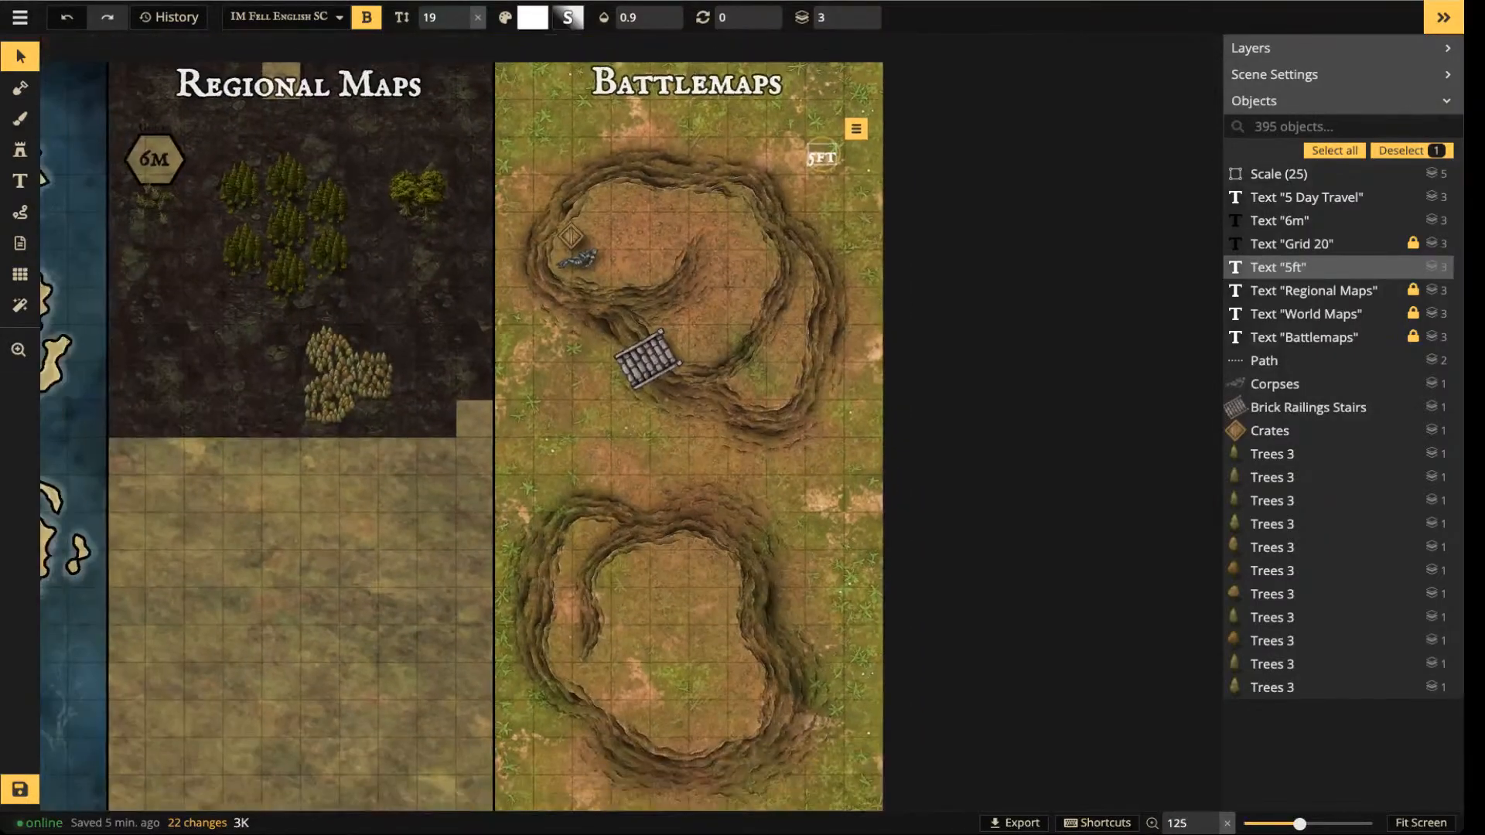
{"action": "left_click_drag", "start_coordinate": [715, 317], "coordinate": [667, 293]}
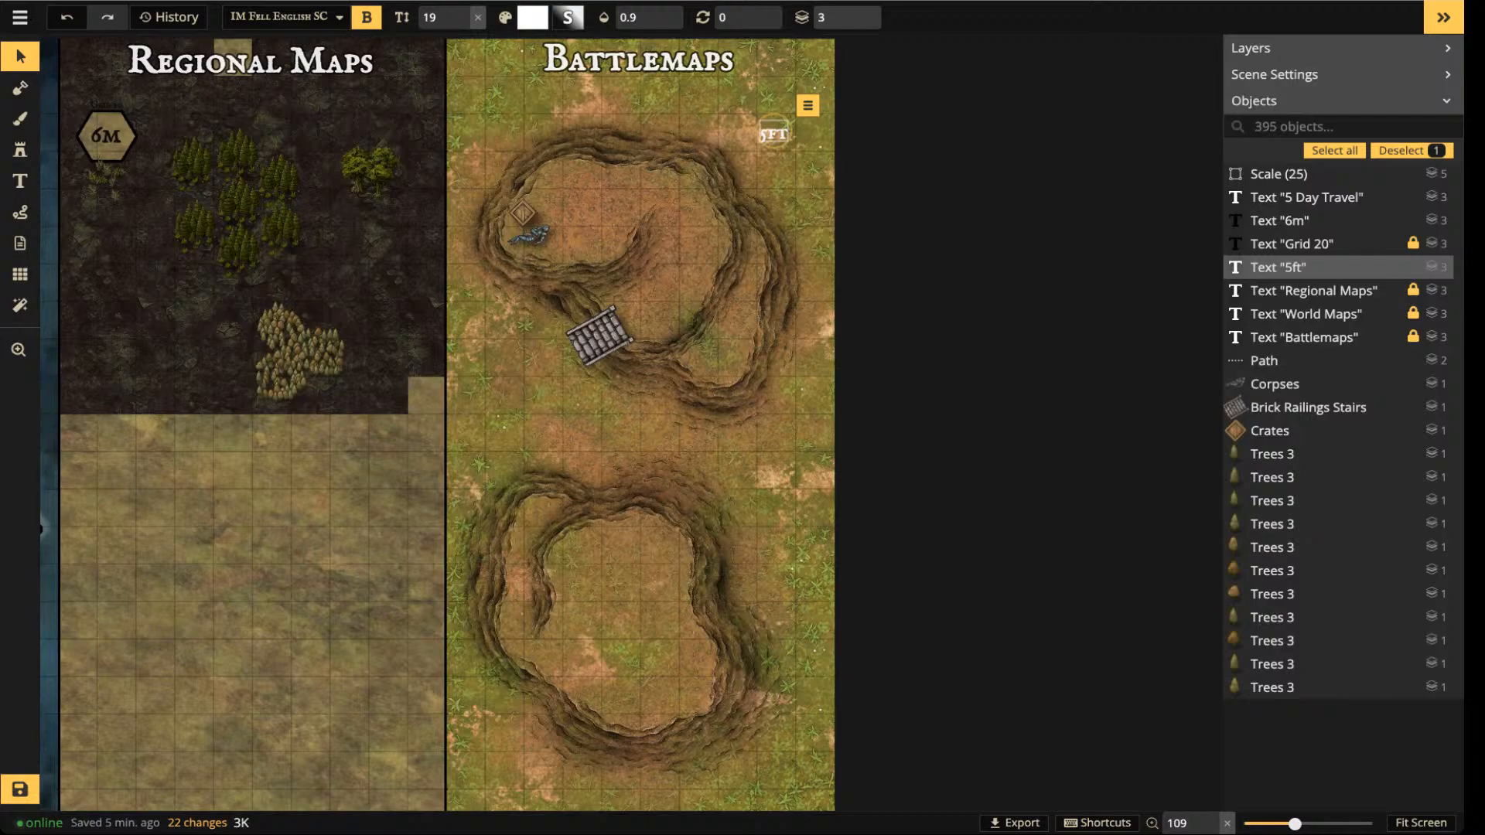
{"action": "scroll", "coordinate": [806, 158], "scroll_direction": "up", "scroll_amount": 2}
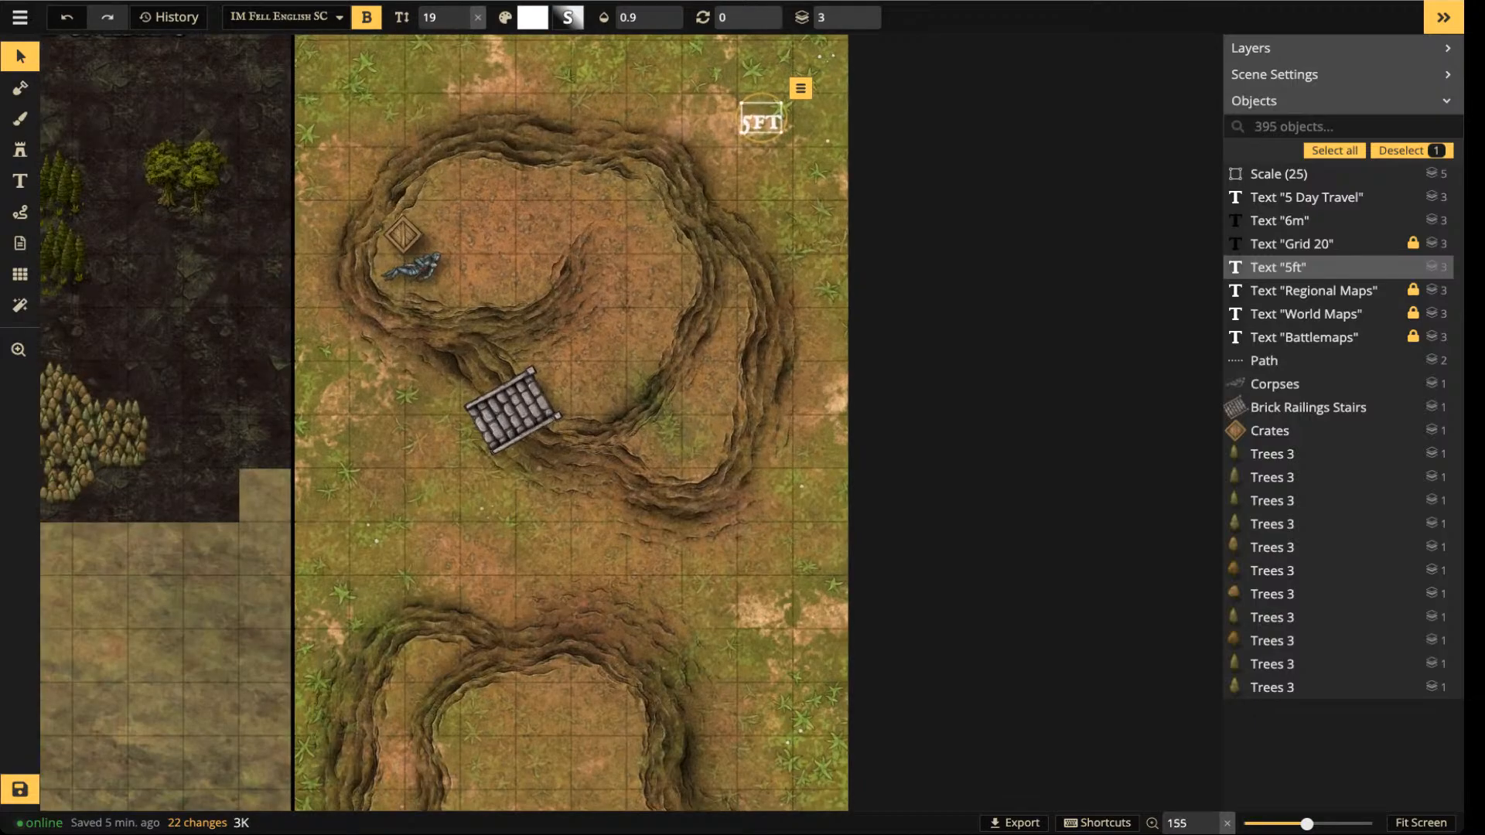
{"action": "mouse_move", "coordinate": [762, 119]}
{"action": "left_mouse_down"}
{"action": "mouse_move", "coordinate": [804, 124]}
{"action": "mouse_move", "coordinate": [400, 117]}
{"action": "mouse_move", "coordinate": [821, 119]}
{"action": "mouse_move", "coordinate": [782, 123]}
{"action": "mouse_move", "coordinate": [746, 69]}
{"action": "mouse_move", "coordinate": [589, 124]}
{"action": "mouse_move", "coordinate": [600, 222]}
{"action": "mouse_move", "coordinate": [567, 432]}
{"action": "mouse_move", "coordinate": [387, 552]}
{"action": "mouse_move", "coordinate": [396, 383]}
{"action": "mouse_move", "coordinate": [526, 376]}
{"action": "mouse_move", "coordinate": [748, 126]}
{"action": "left_mouse_up"}
{"action": "scroll", "coordinate": [620, 354], "scroll_direction": "down", "scroll_amount": 3}
{"action": "scroll", "coordinate": [620, 354], "scroll_direction": "down", "scroll_amount": 5}
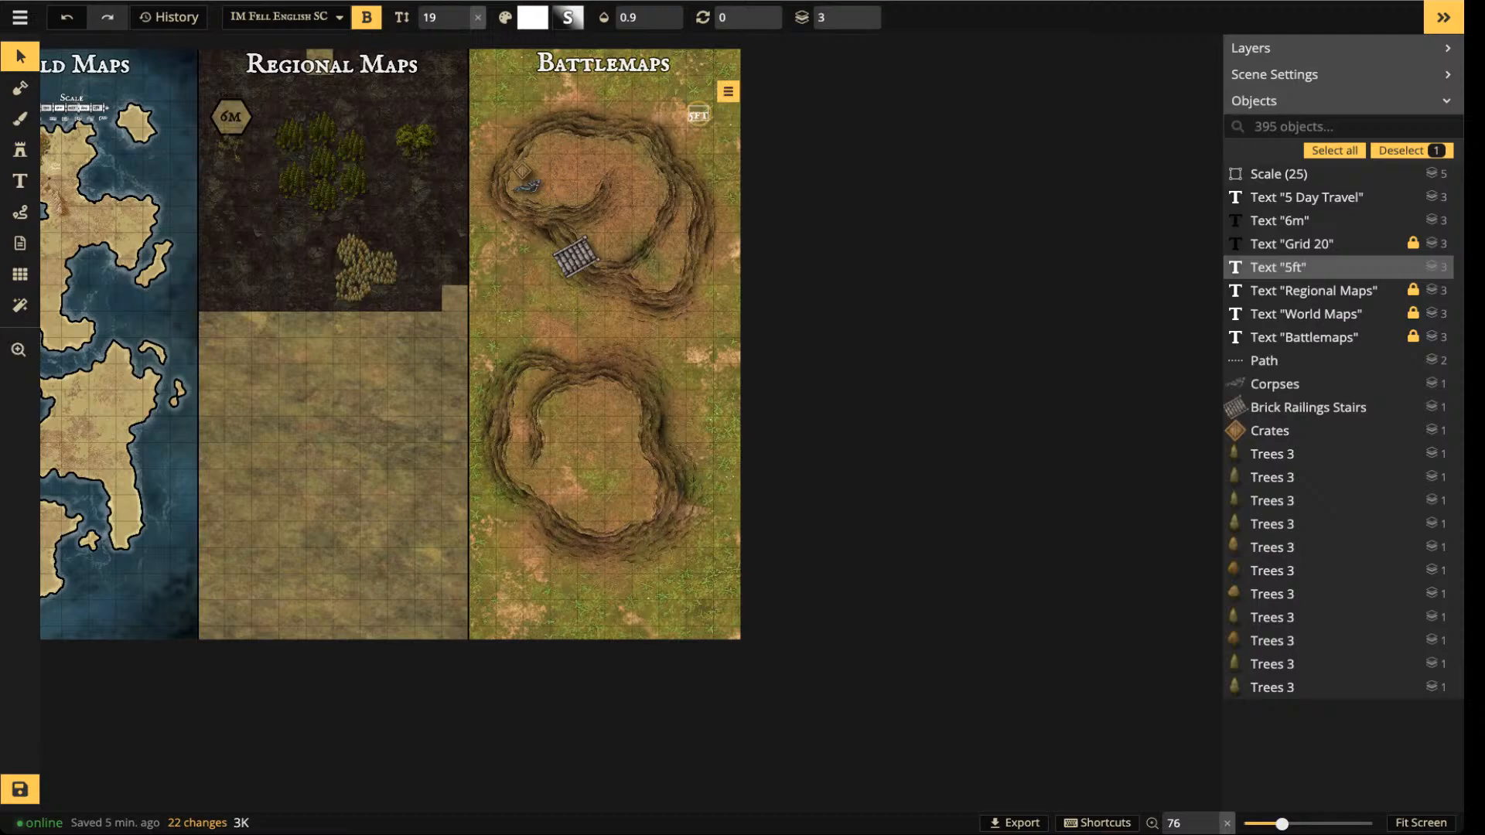
{"action": "key", "text": "space"}
{"action": "left_click_drag", "start_coordinate": [699, 114], "coordinate": [698, 275]}
{"action": "scroll", "coordinate": [698, 276], "scroll_direction": "up", "scroll_amount": 2}
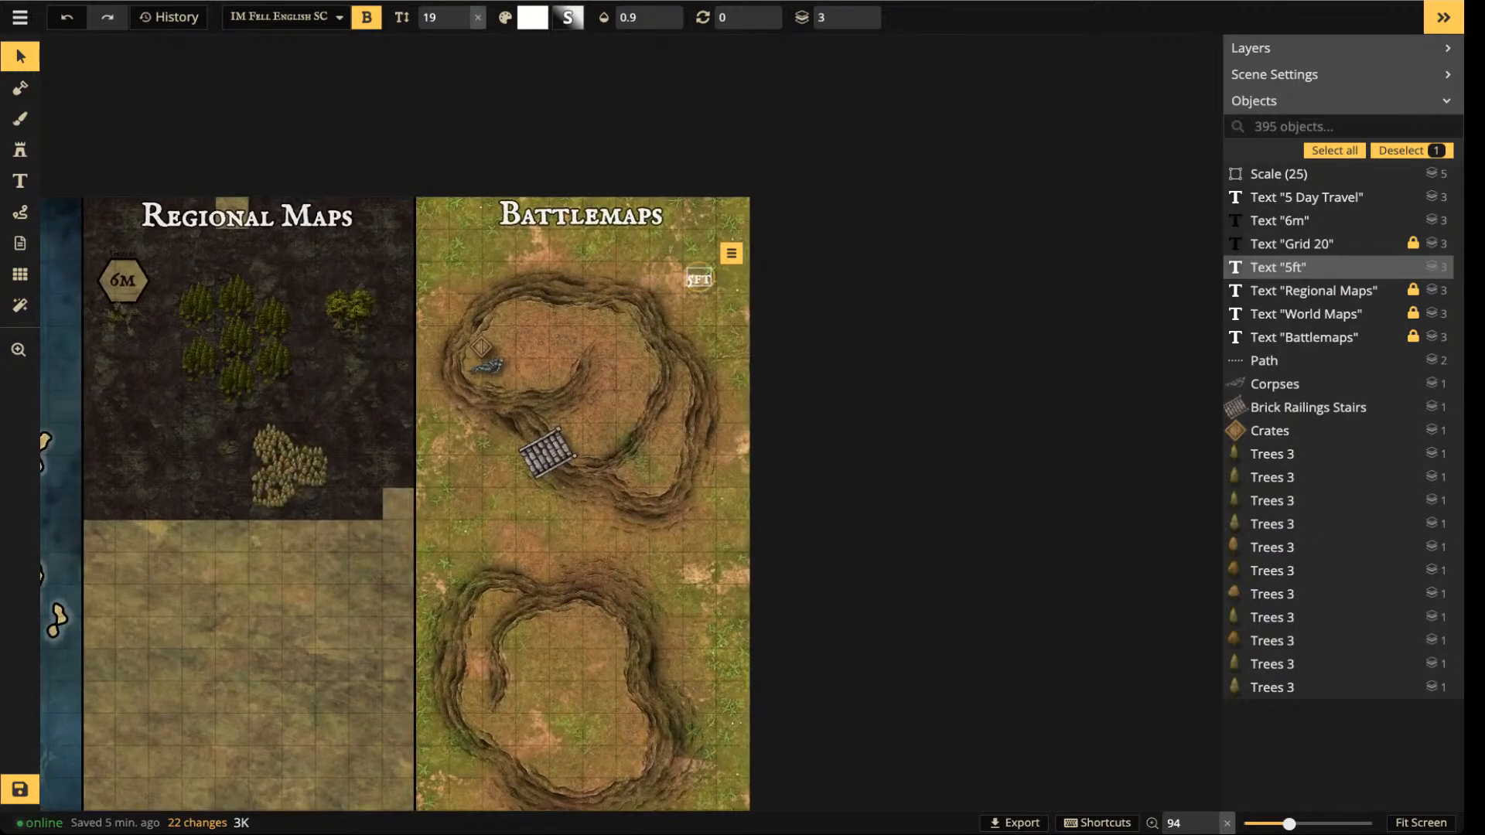
{"action": "scroll", "coordinate": [645, 333], "scroll_direction": "up", "scroll_amount": 2}
{"action": "scroll", "coordinate": [676, 310], "scroll_direction": "up", "scroll_amount": 3}
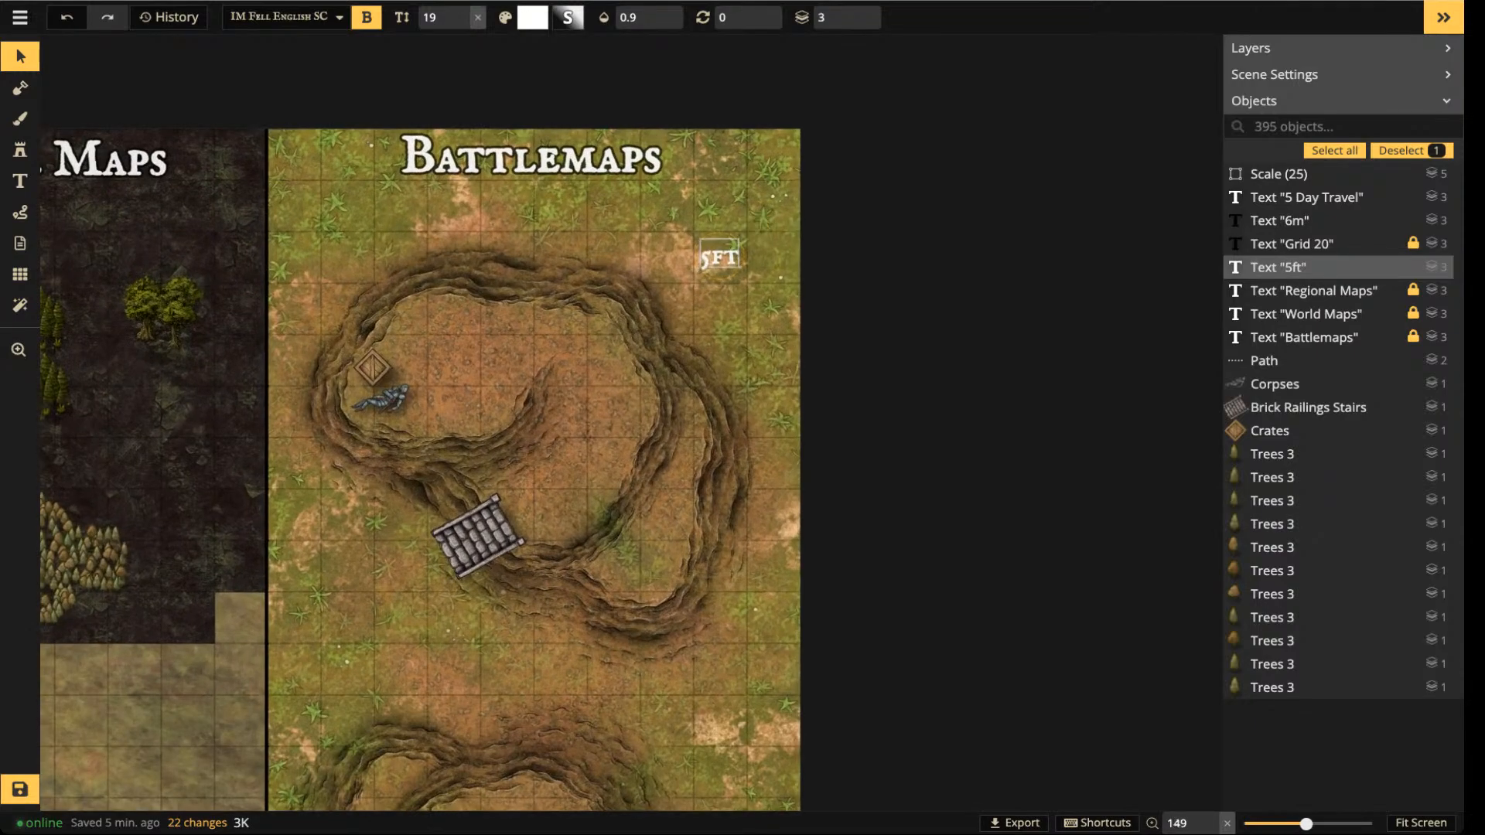
{"action": "scroll", "coordinate": [421, 386], "scroll_direction": "up", "scroll_amount": 1}
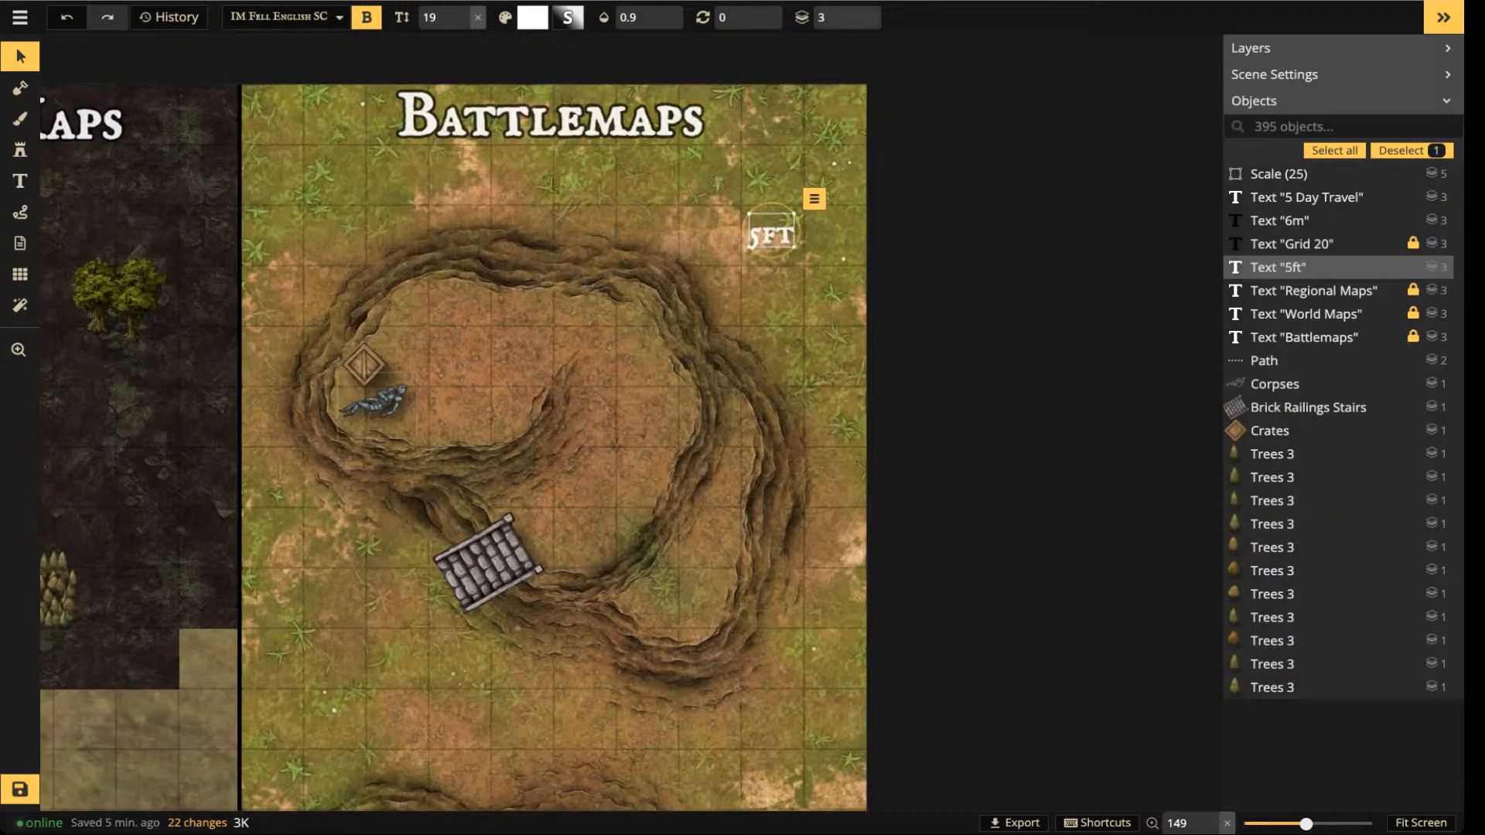
- Select the crate and the corpse in turn to compare their stamp settings, ending on the crate
{"action": "left_click", "coordinate": [372, 368]}
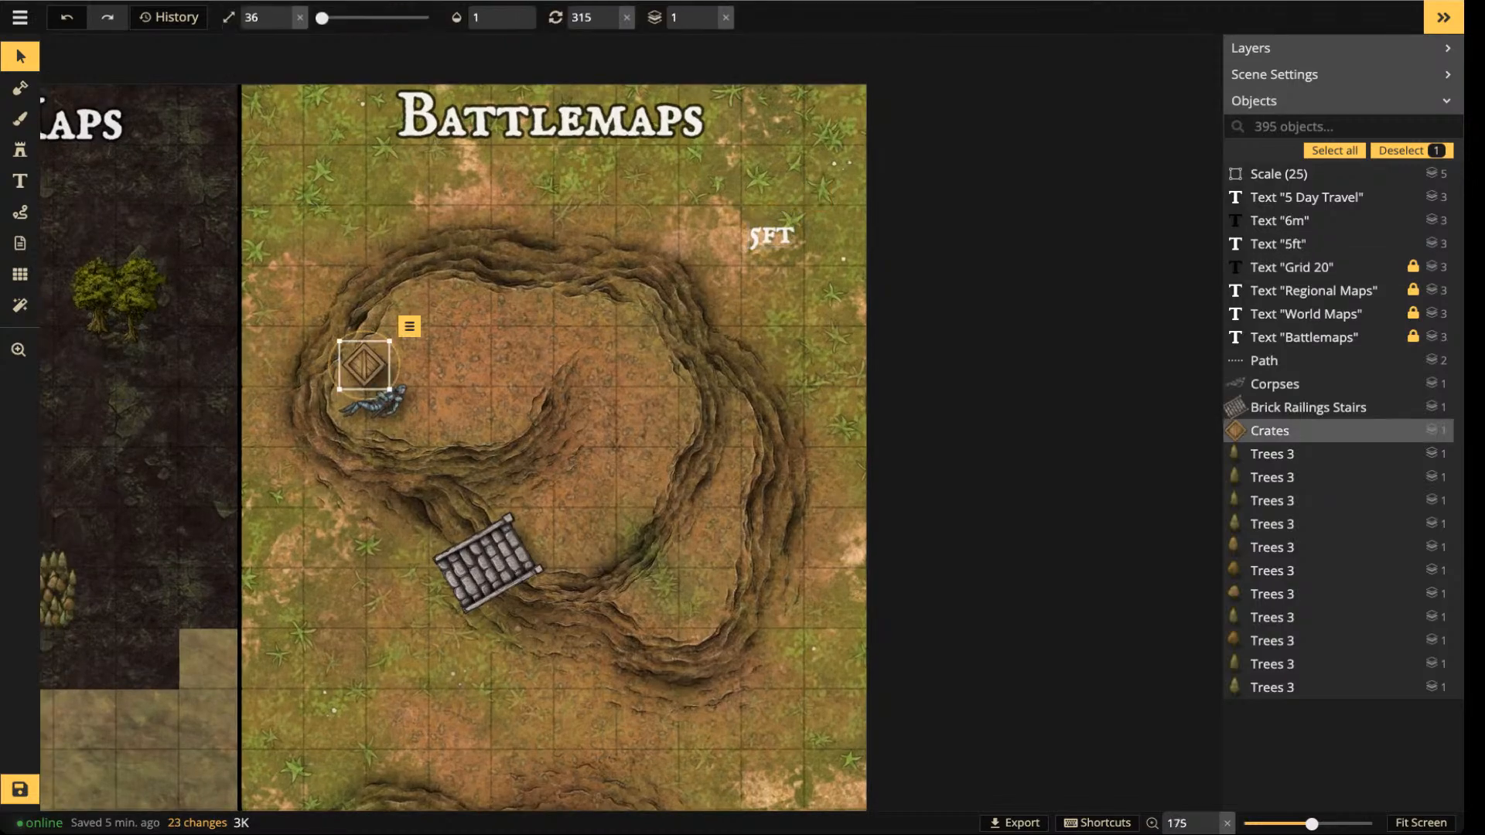
{"action": "left_click", "coordinate": [374, 403]}
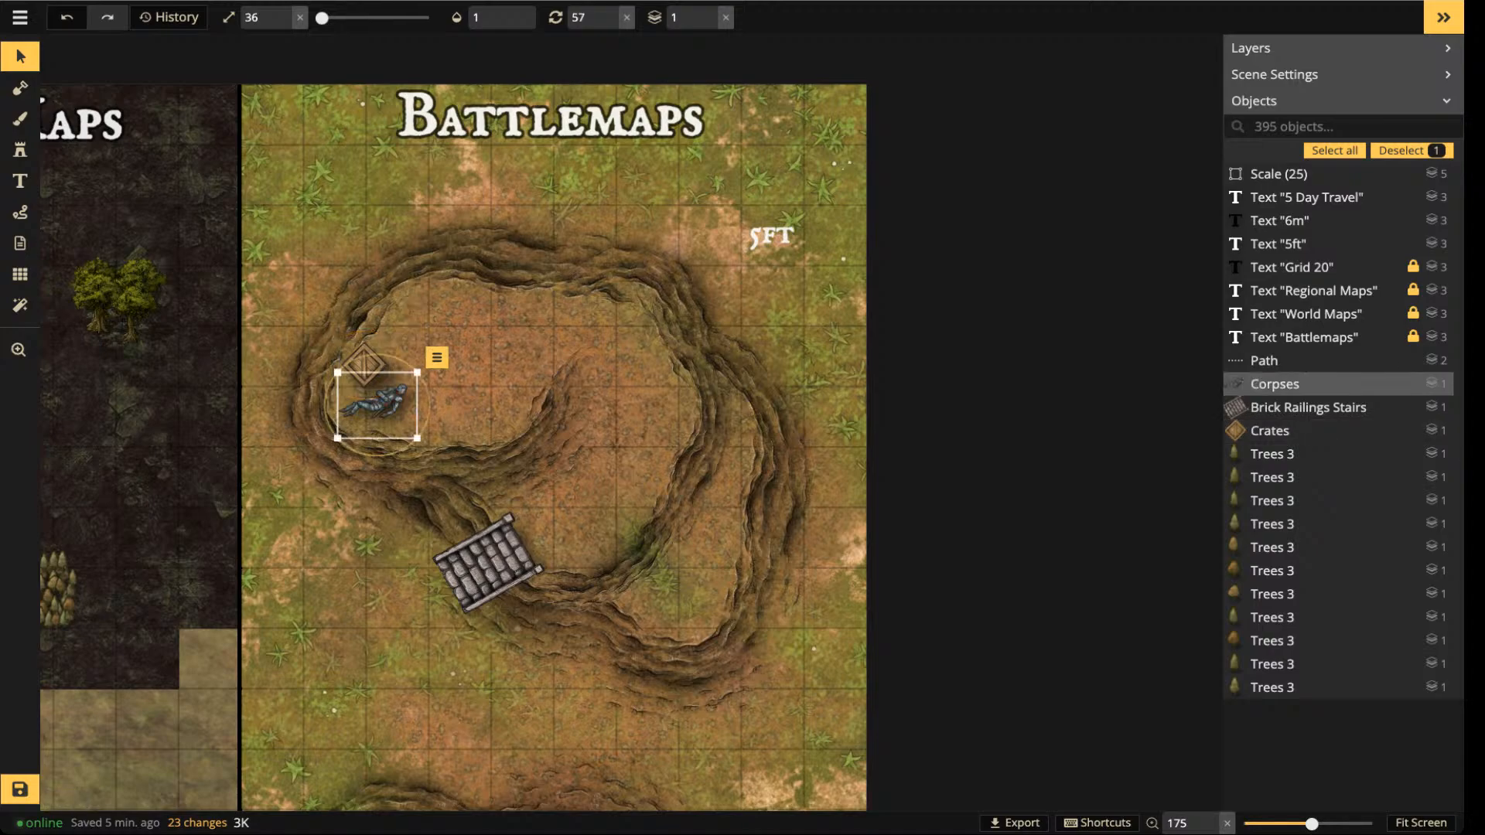
{"action": "left_click", "coordinate": [364, 363]}
{"action": "left_click", "coordinate": [363, 363]}
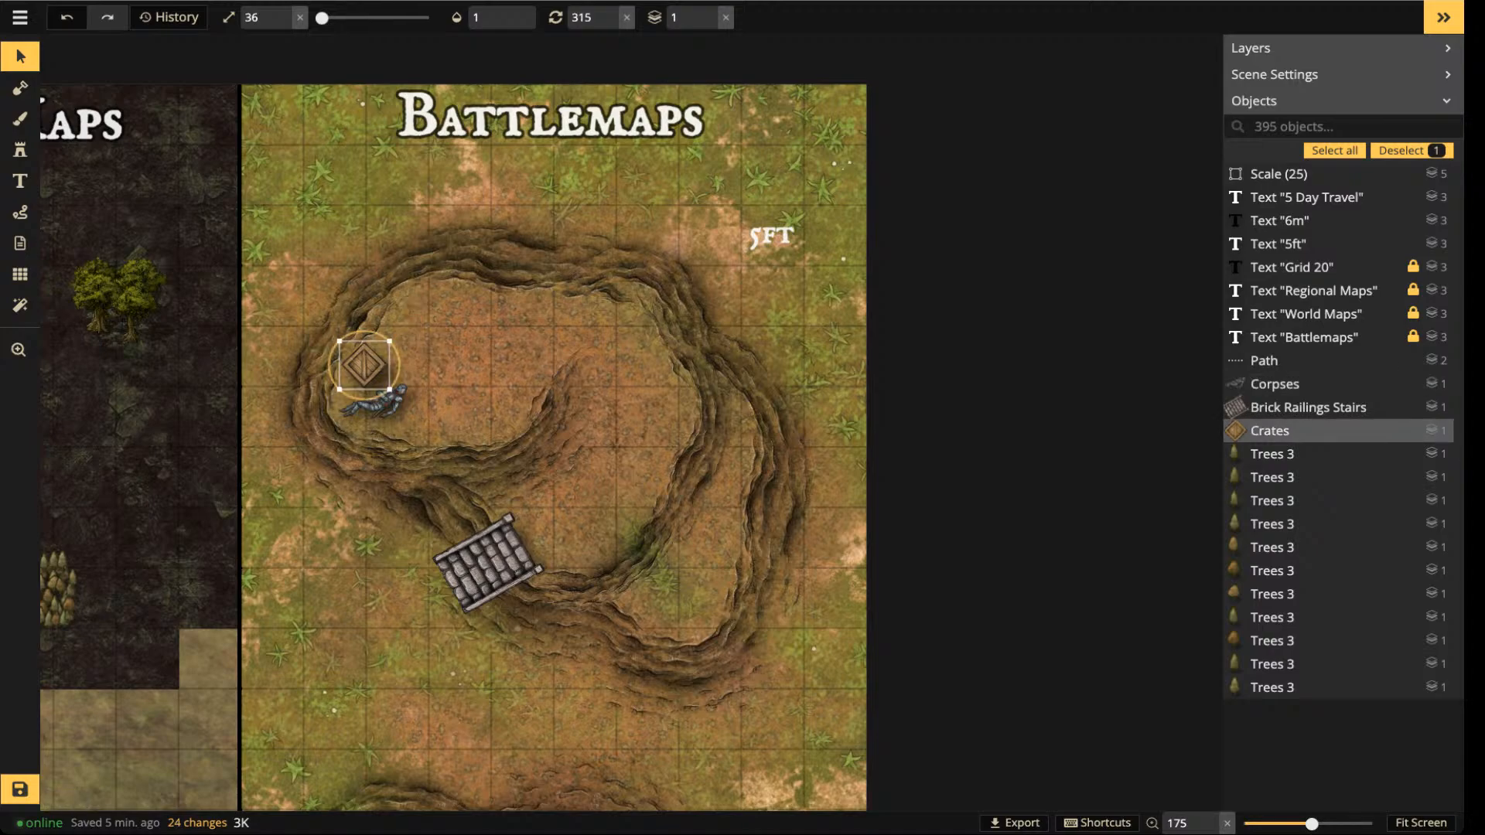
- Select the corpse, the crate and the brick stairs in turn to compare their sizes up close
{"action": "left_click", "coordinate": [376, 402]}
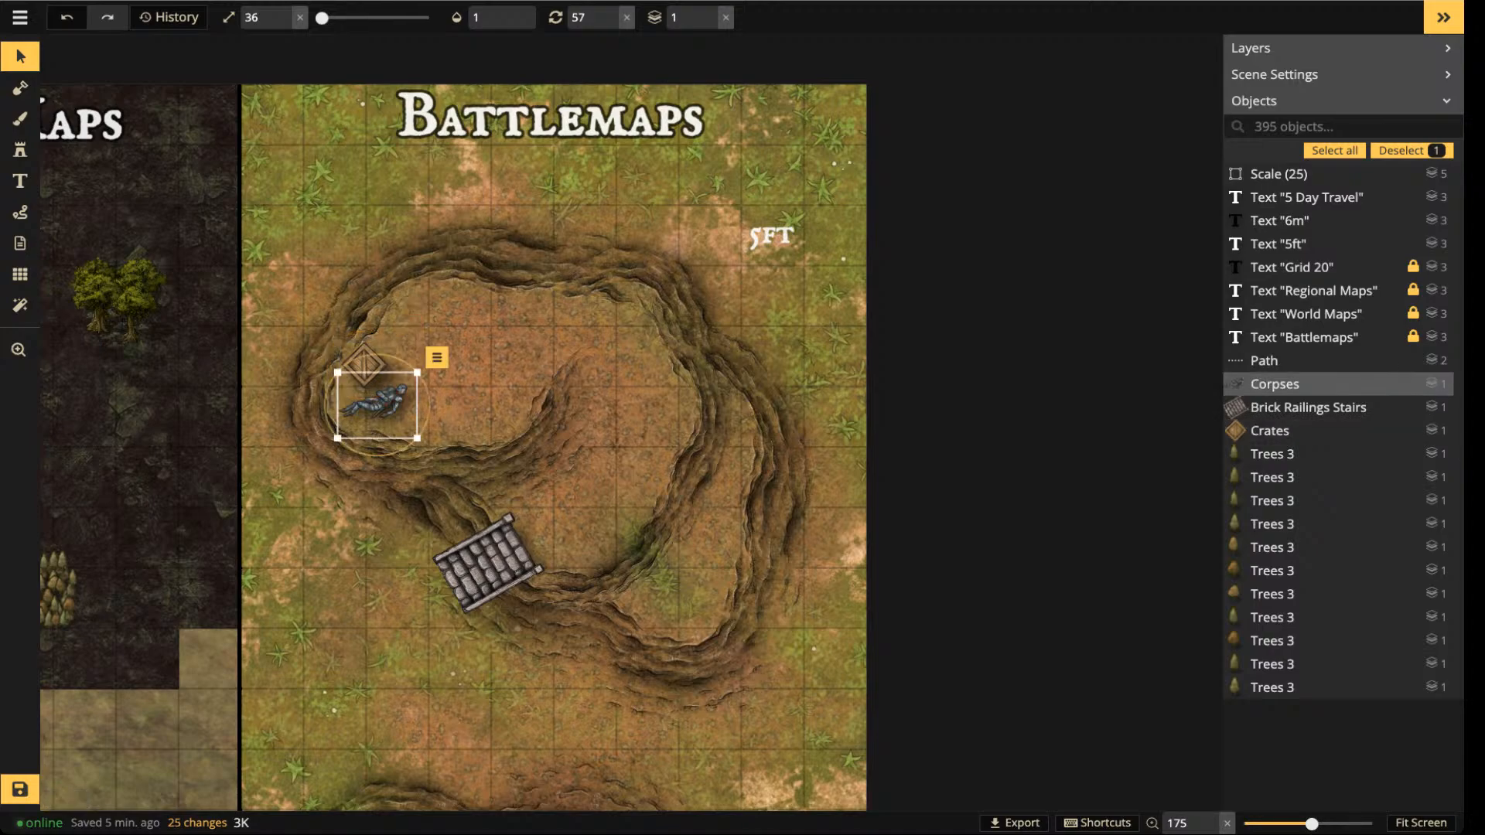
{"action": "scroll", "coordinate": [384, 403], "scroll_direction": "up", "scroll_amount": 4}
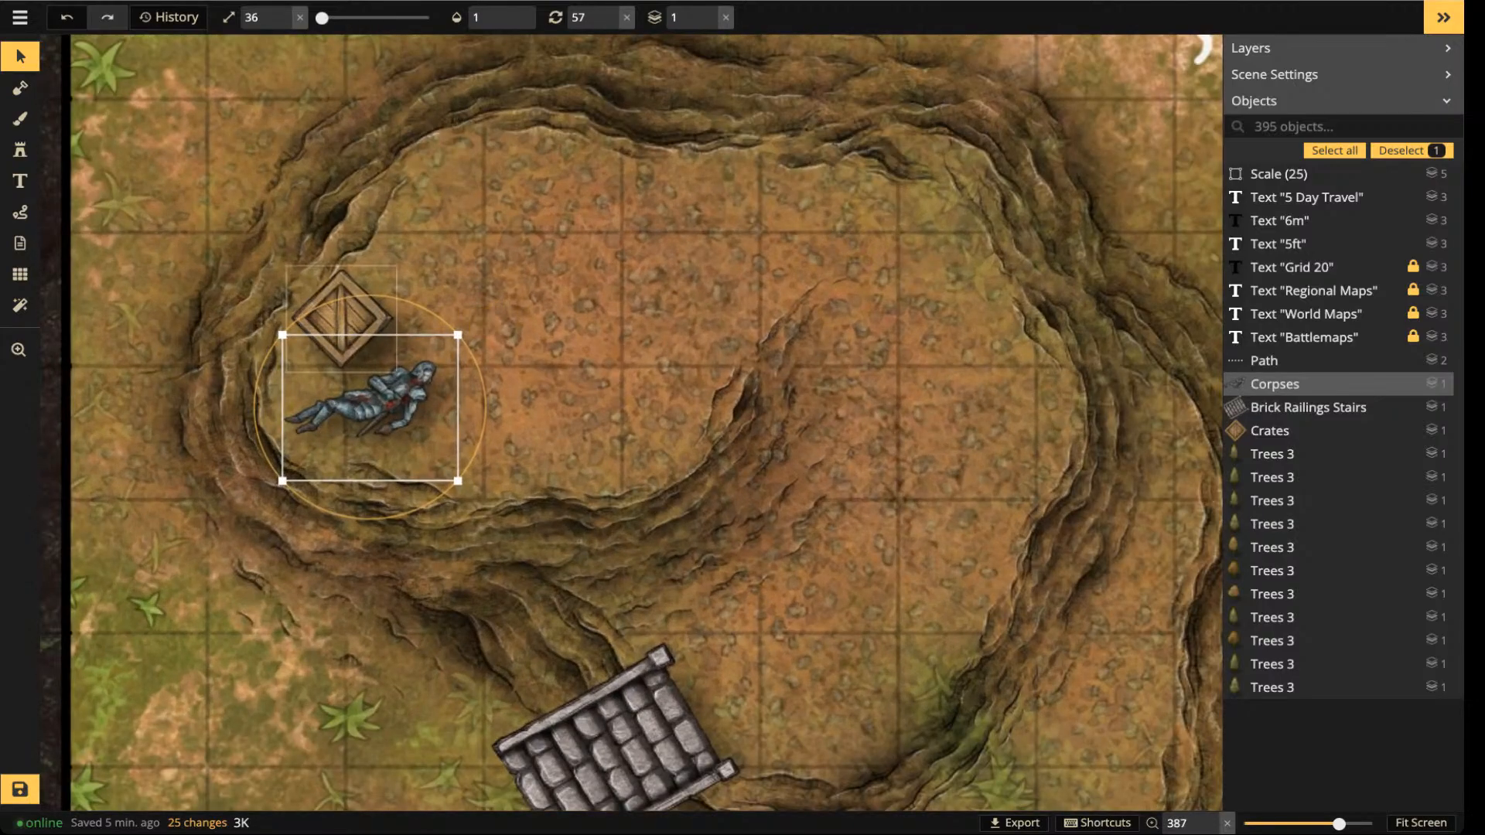
{"action": "left_click", "coordinate": [341, 317]}
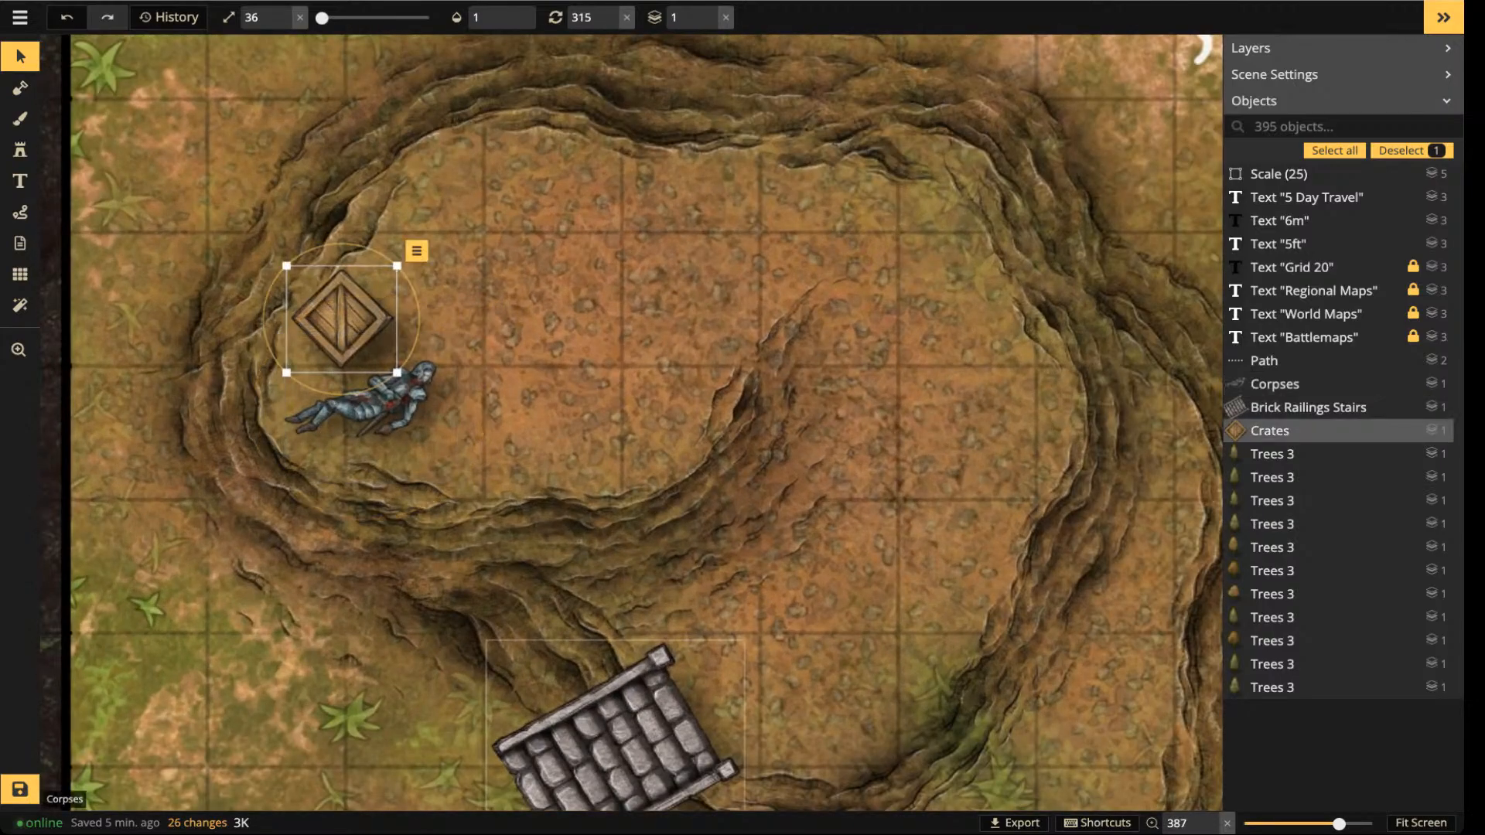
{"action": "left_click", "coordinate": [659, 726]}
{"action": "scroll", "coordinate": [659, 725], "scroll_direction": "down", "scroll_amount": 2}
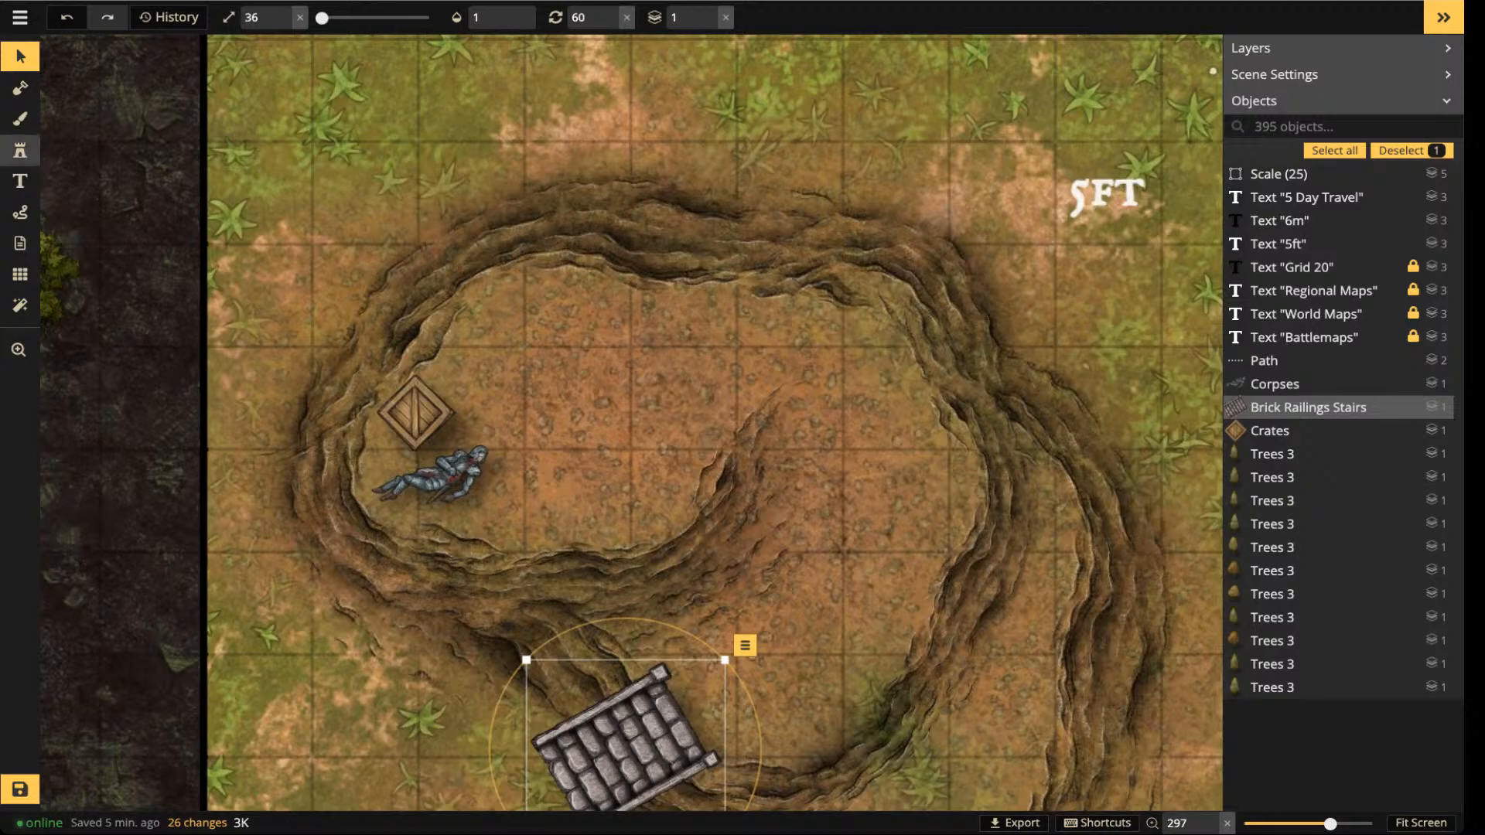
{"action": "left_click", "coordinate": [20, 149]}
{"action": "left_click", "coordinate": [91, 194]}
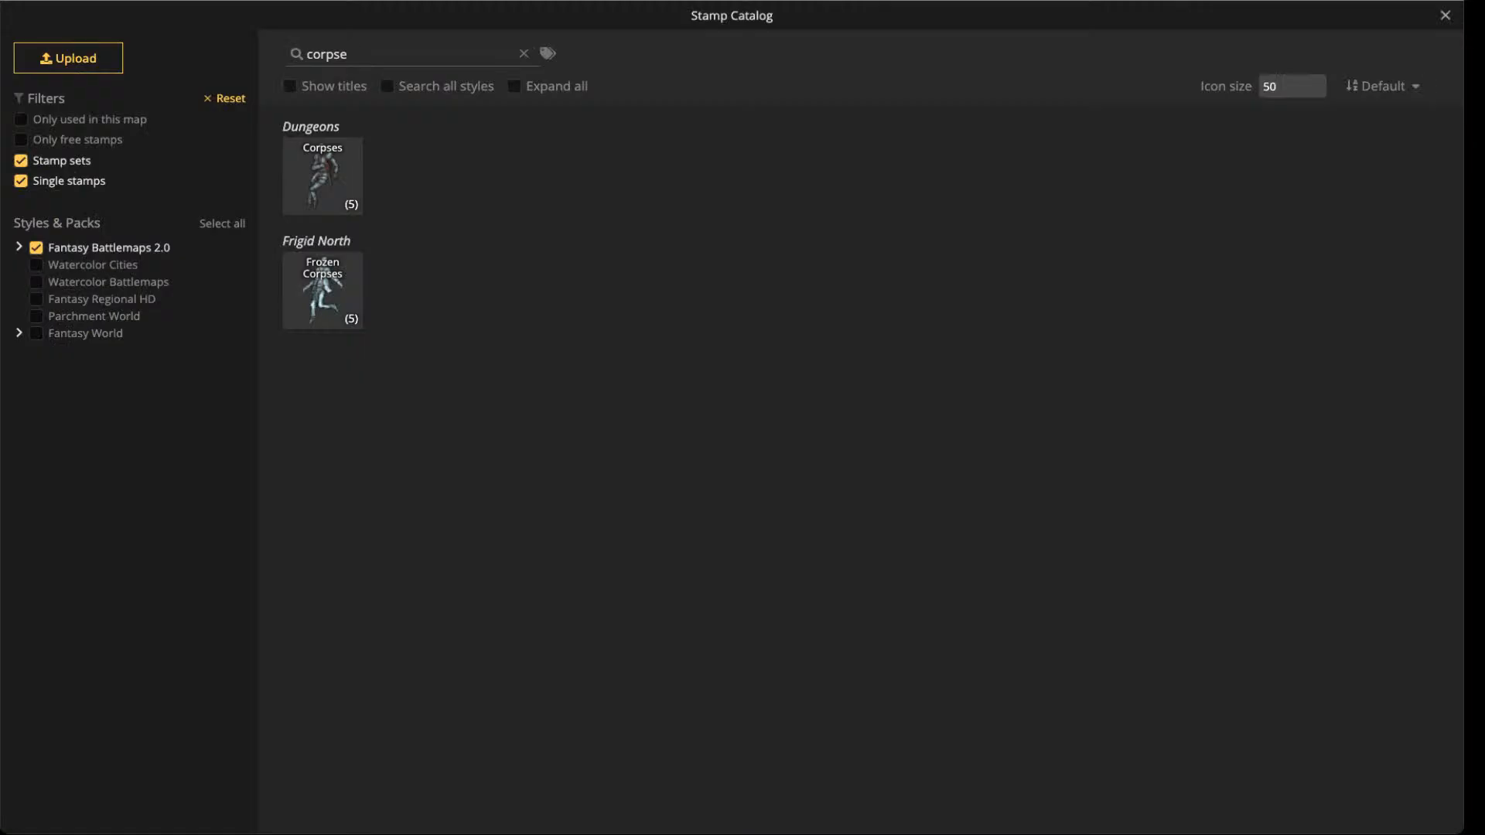
{"action": "left_click", "coordinate": [523, 54]}
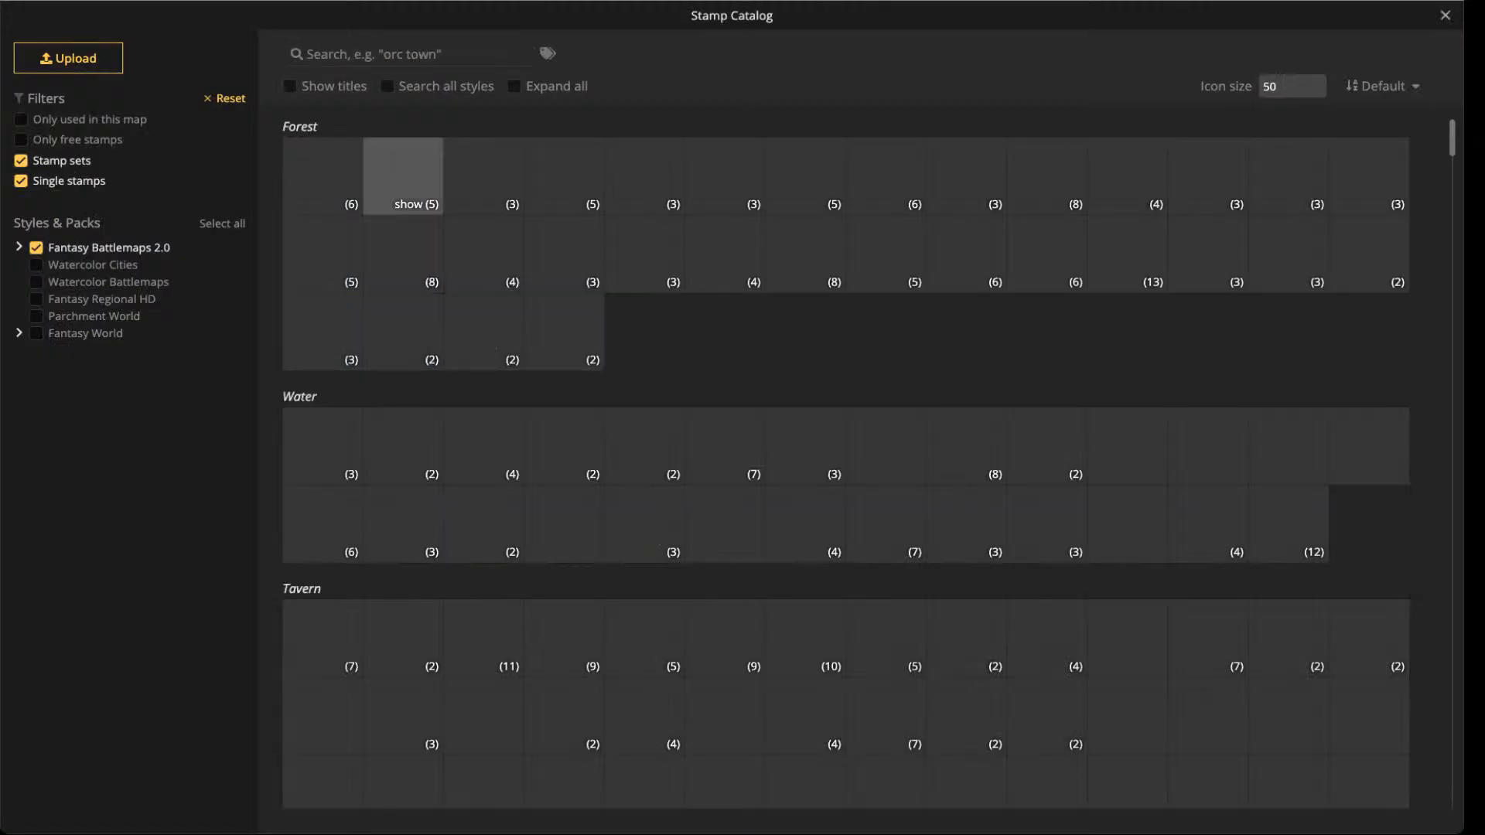
{"action": "left_click", "coordinate": [322, 176]}
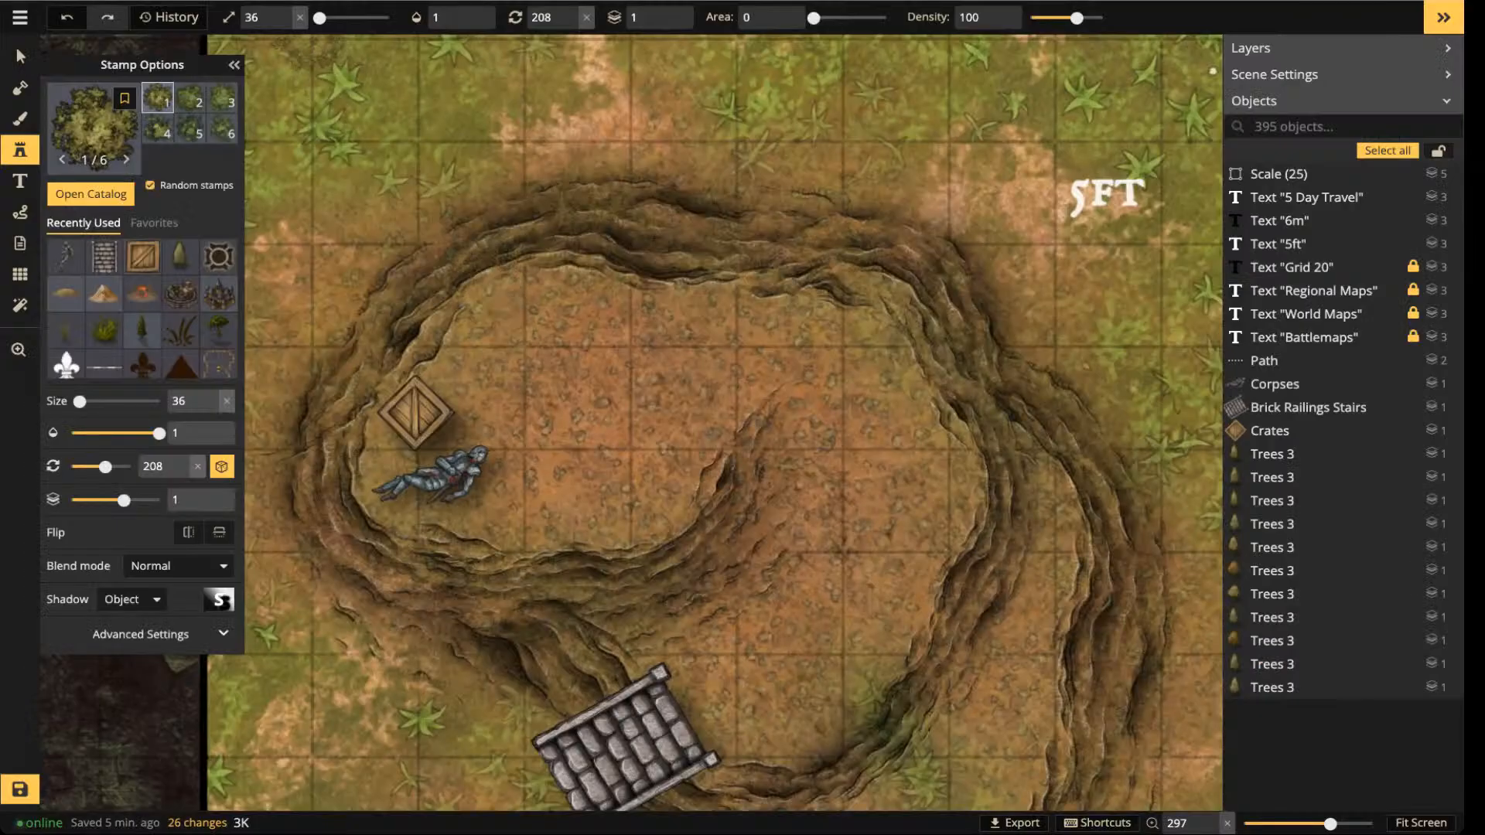
{"action": "left_click", "coordinate": [633, 346]}
{"action": "left_click", "coordinate": [21, 57]}
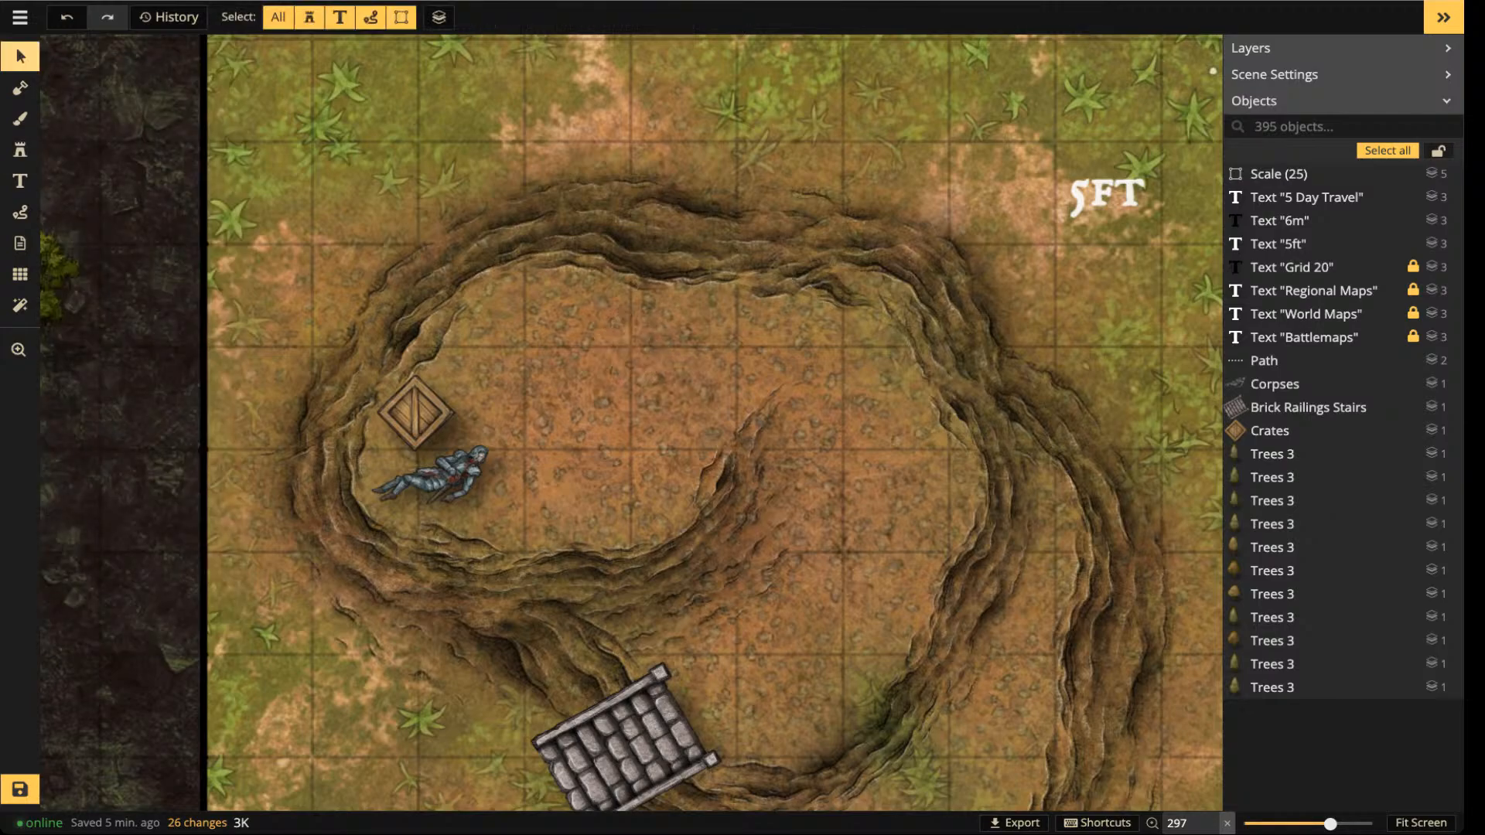
- Check the stamp options of the crate, the corpse and the stairs, ending with the stairs against the whole section
{"action": "left_click", "coordinate": [416, 412]}
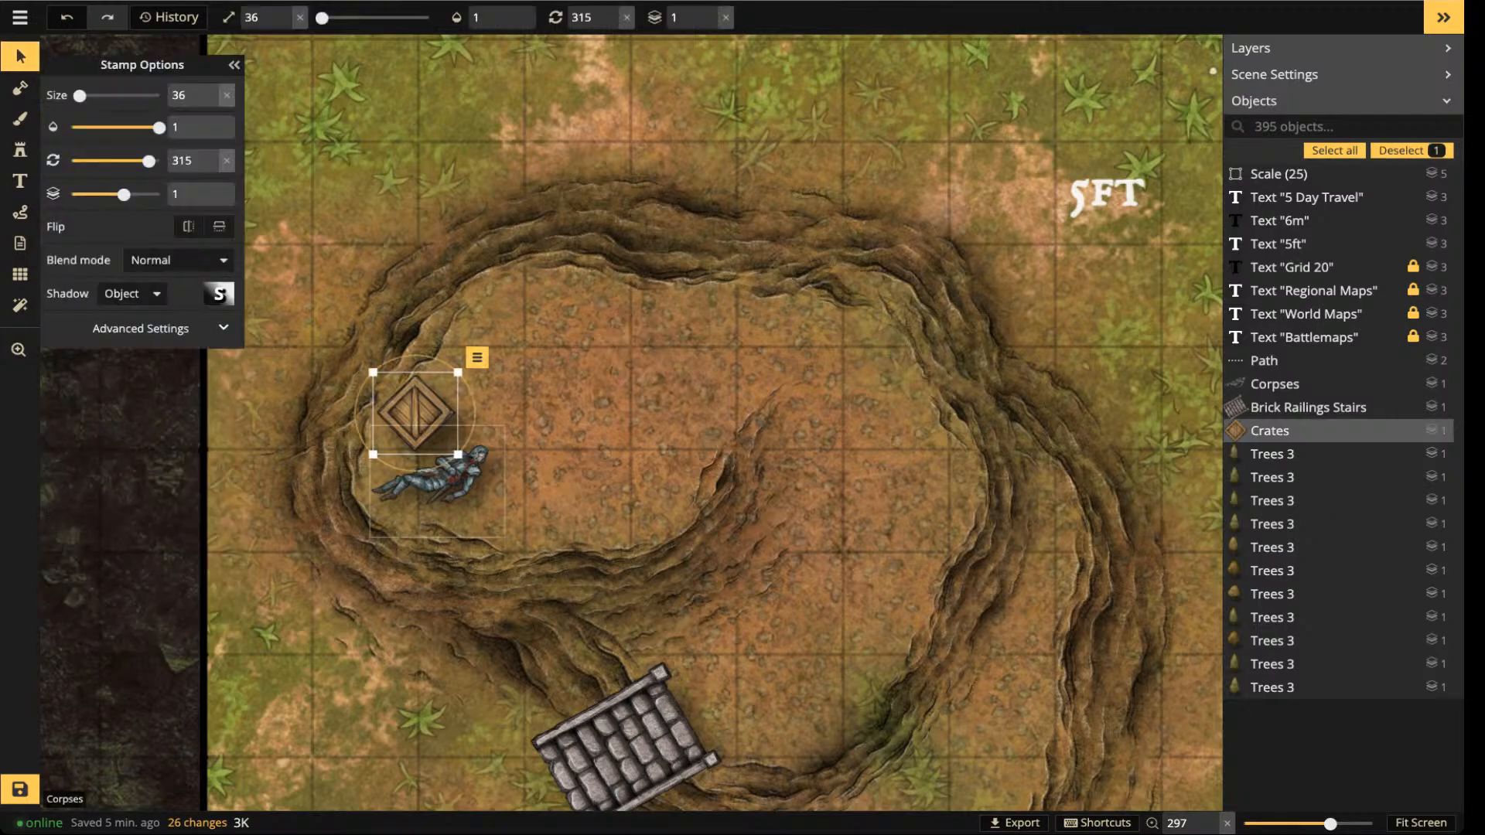
{"action": "left_click", "coordinate": [433, 477]}
{"action": "left_click", "coordinate": [624, 731]}
{"action": "scroll", "coordinate": [601, 662], "scroll_direction": "down", "scroll_amount": 3}
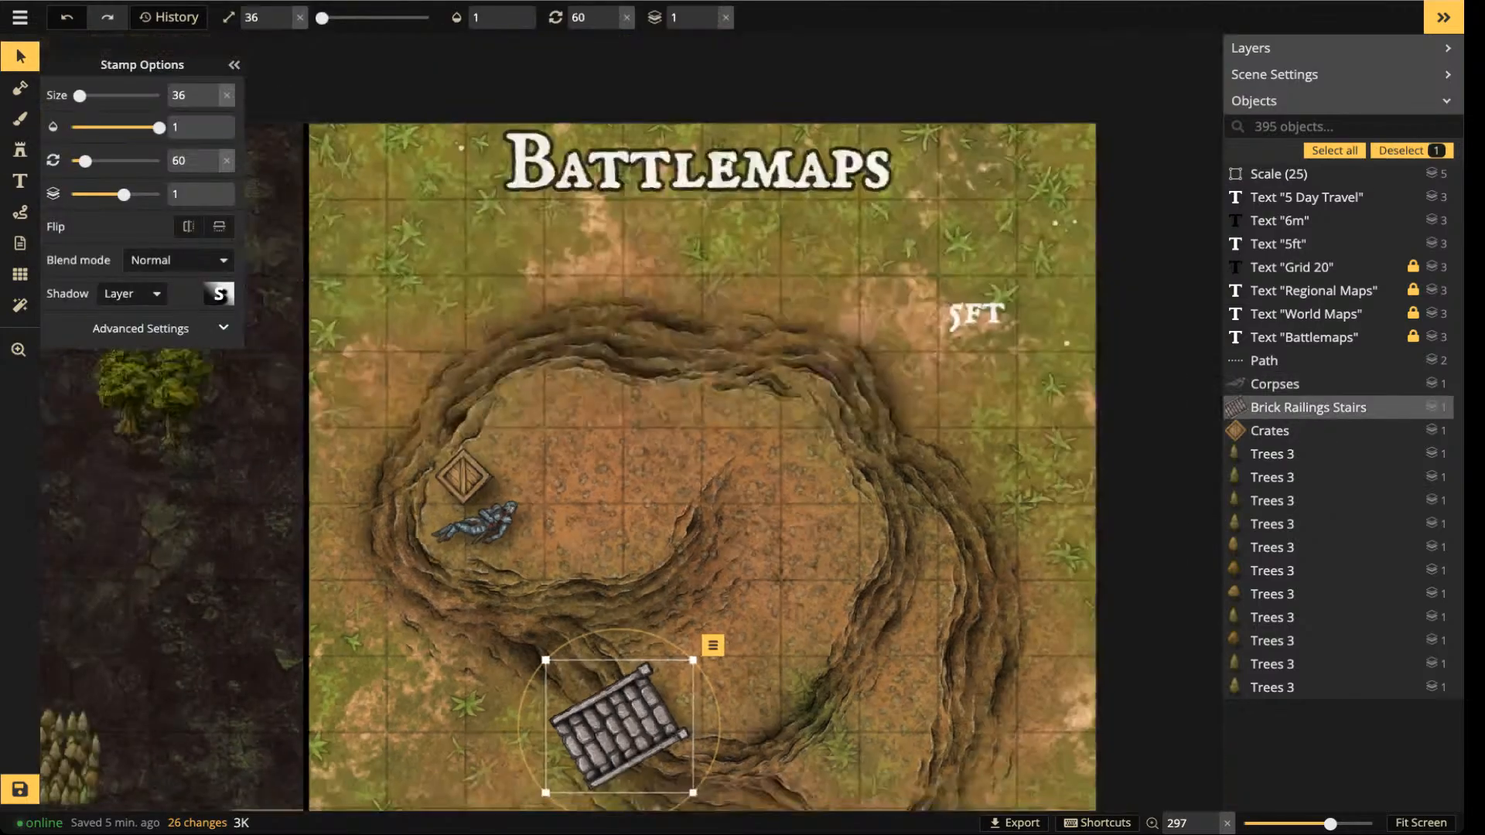
{"action": "scroll", "coordinate": [601, 663], "scroll_direction": "down", "scroll_amount": 2}
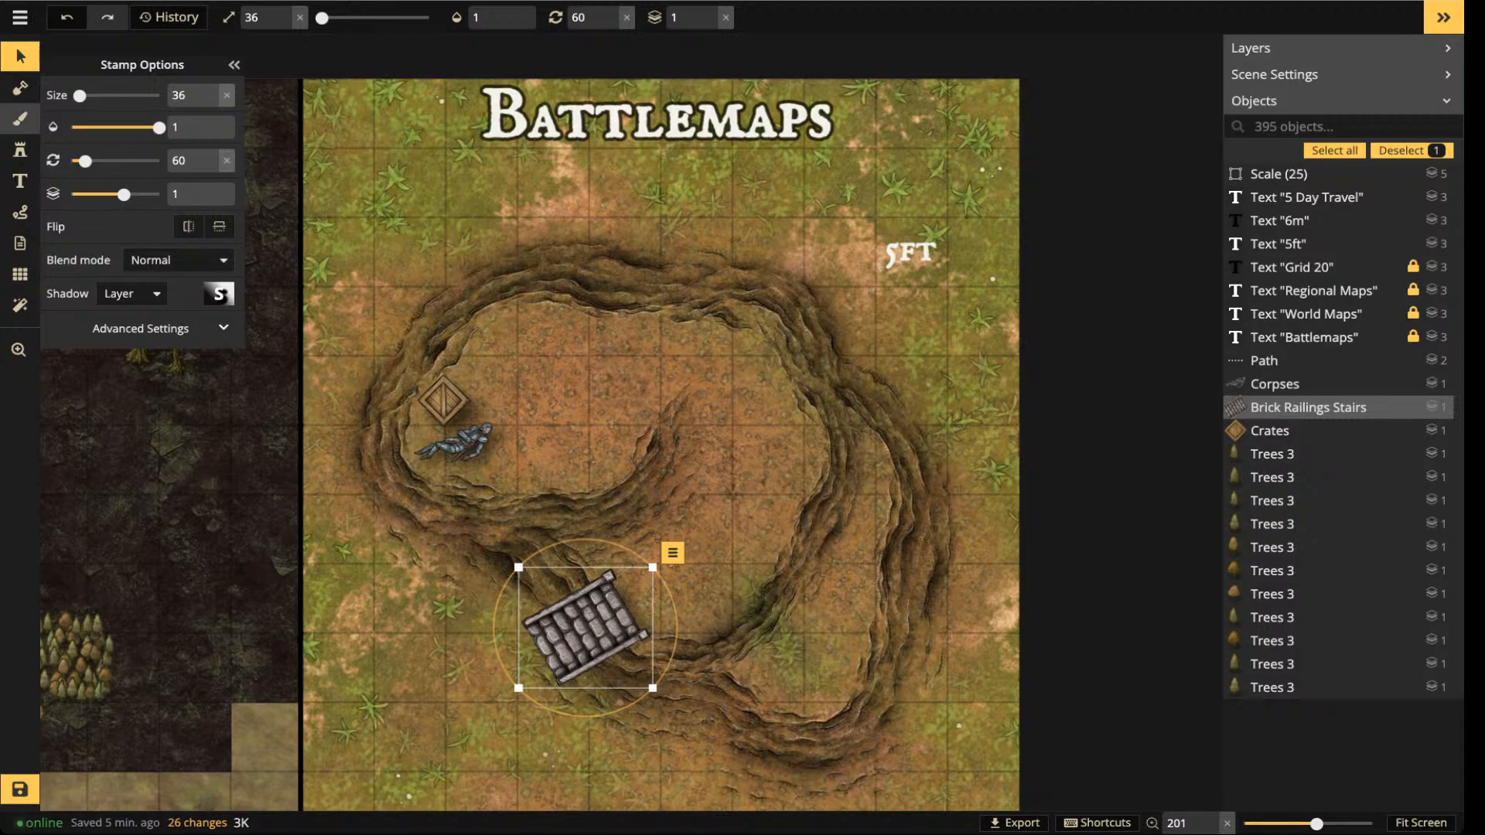
- Choose the Summer Trees stamp set from the catalog and place one tree at size 36 just east of the crate
{"action": "left_click", "coordinate": [20, 149]}
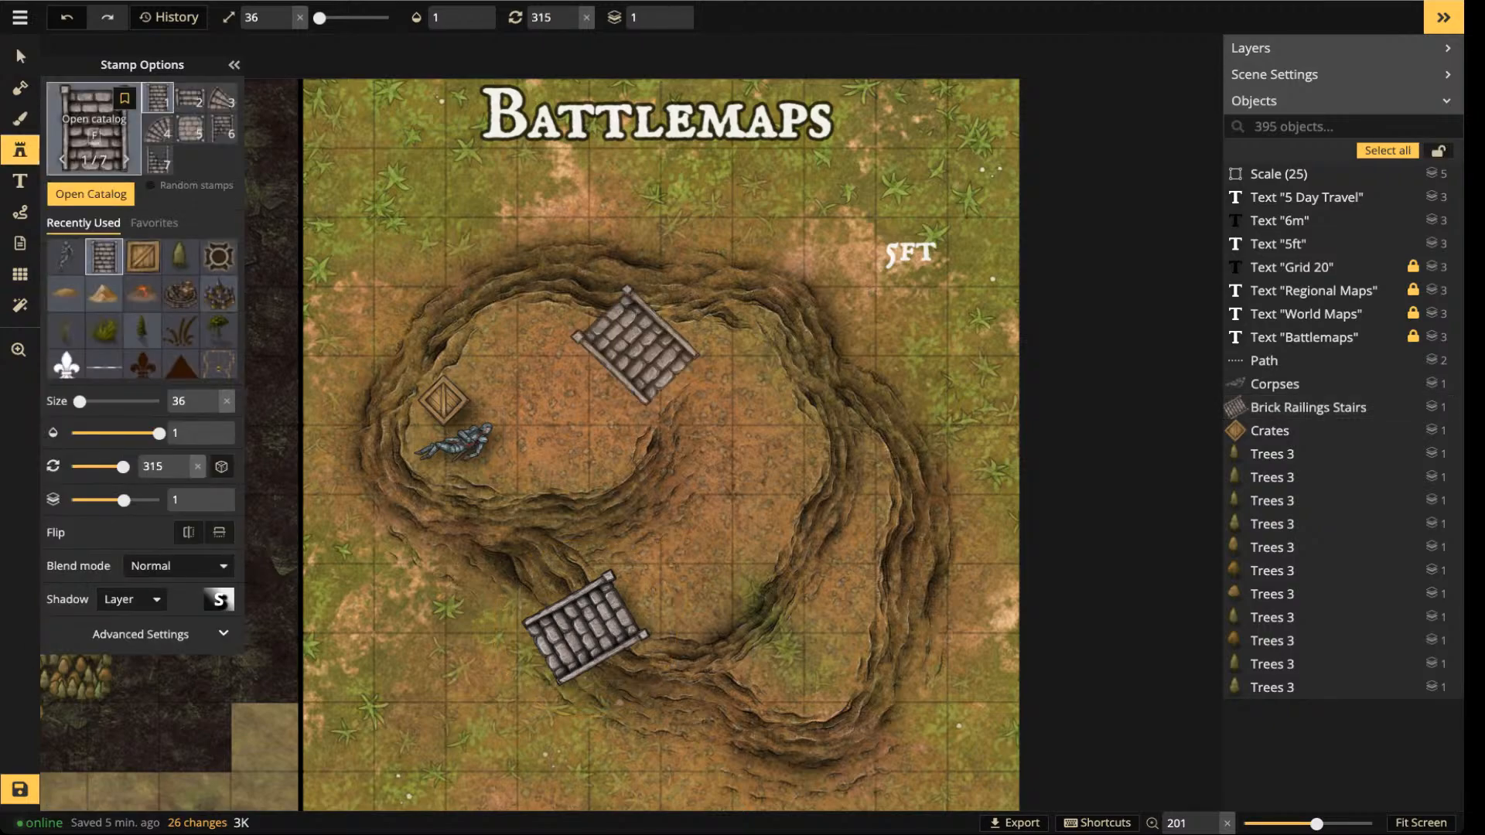
{"action": "left_click", "coordinate": [93, 128]}
{"action": "left_click", "coordinate": [322, 166]}
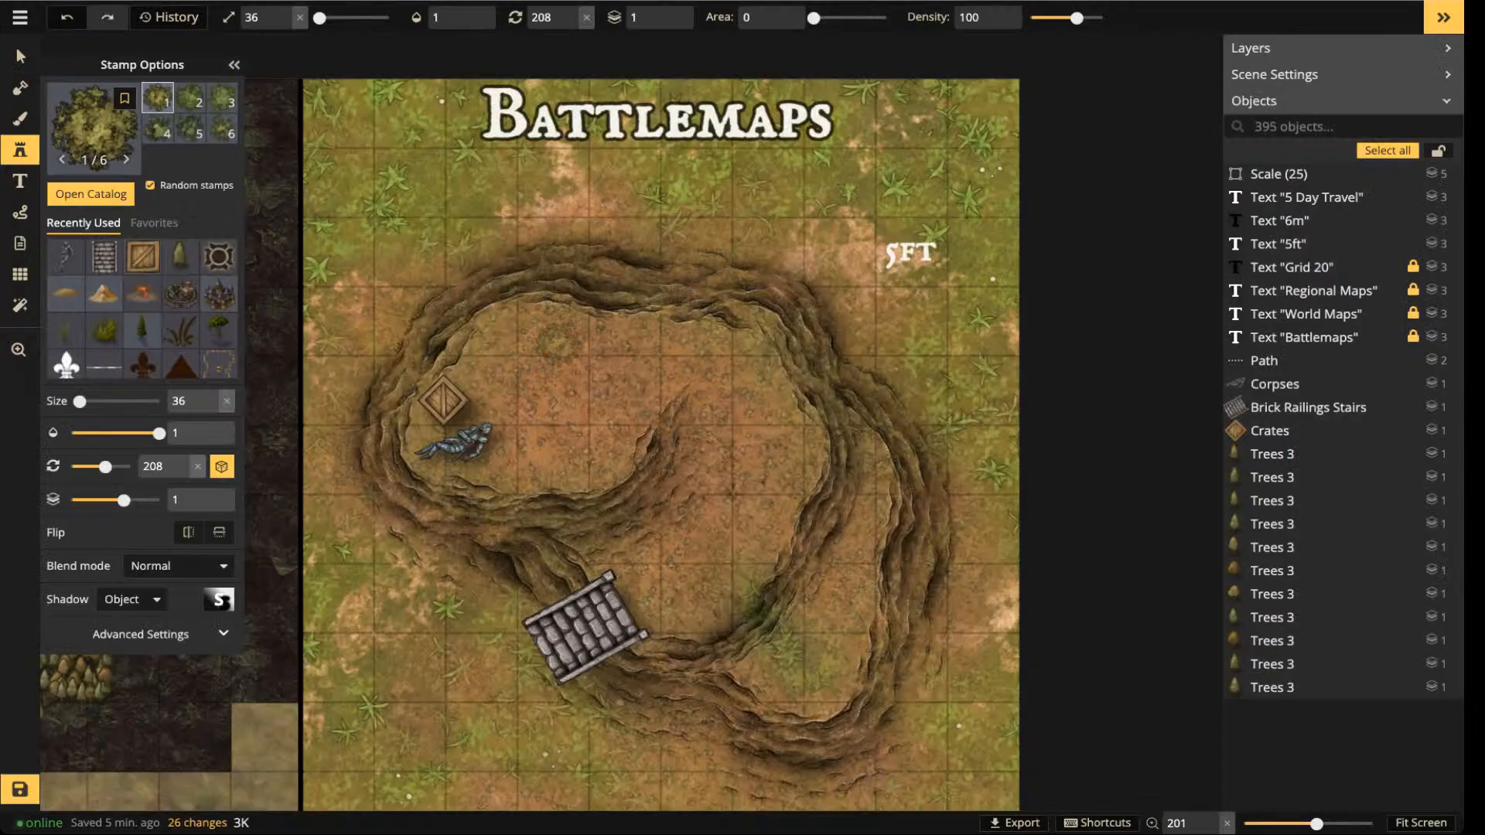
{"action": "left_click", "coordinate": [609, 360]}
{"action": "left_click", "coordinate": [609, 360]}
{"action": "left_click", "coordinate": [610, 360]}
{"action": "left_click", "coordinate": [610, 359]}
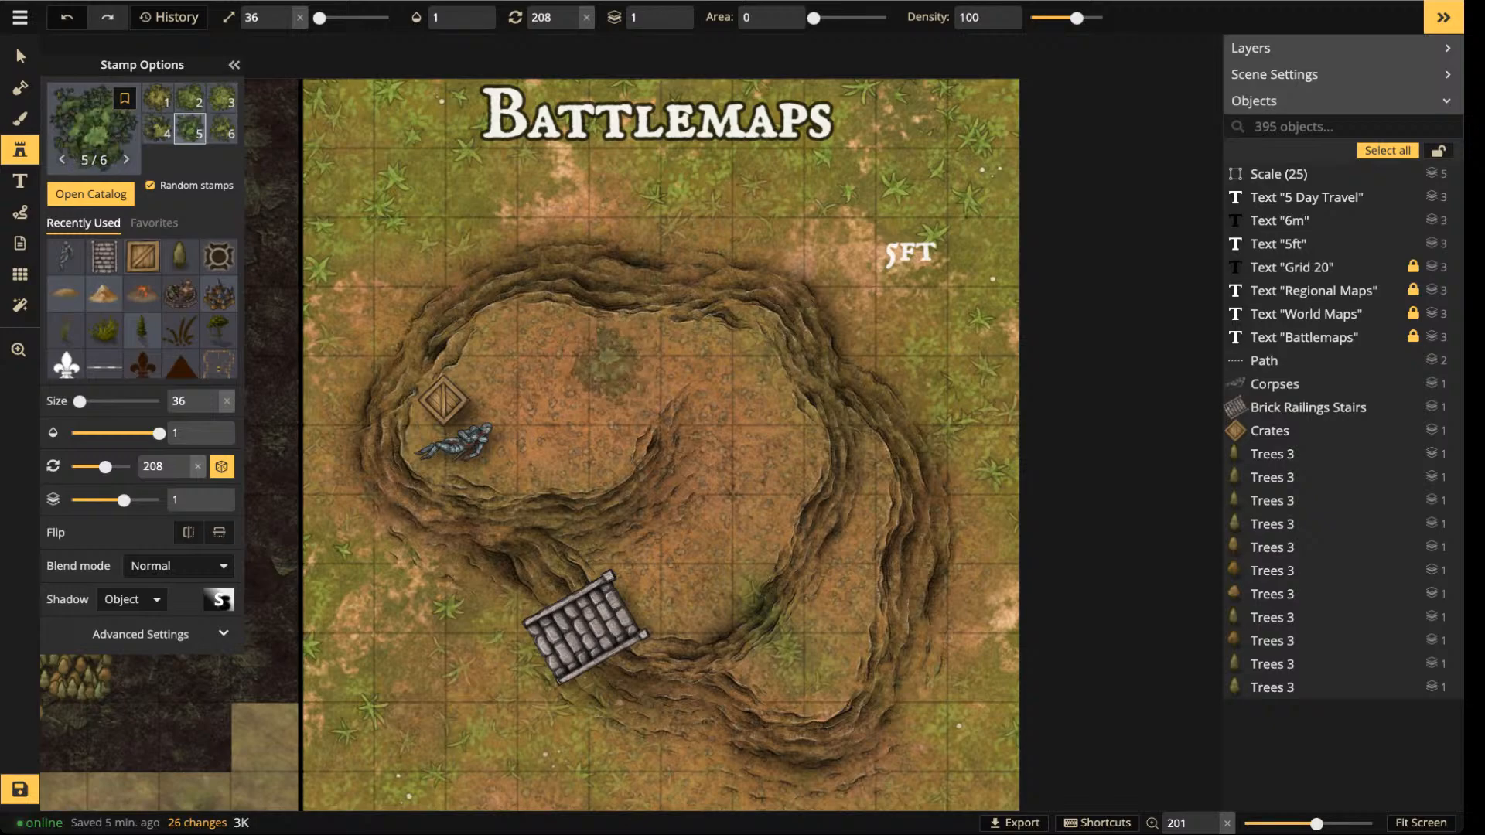
{"action": "left_click", "coordinate": [610, 360]}
{"action": "left_click", "coordinate": [609, 364]}
{"action": "left_click", "coordinate": [609, 364]}
{"action": "left_click", "coordinate": [609, 364]}
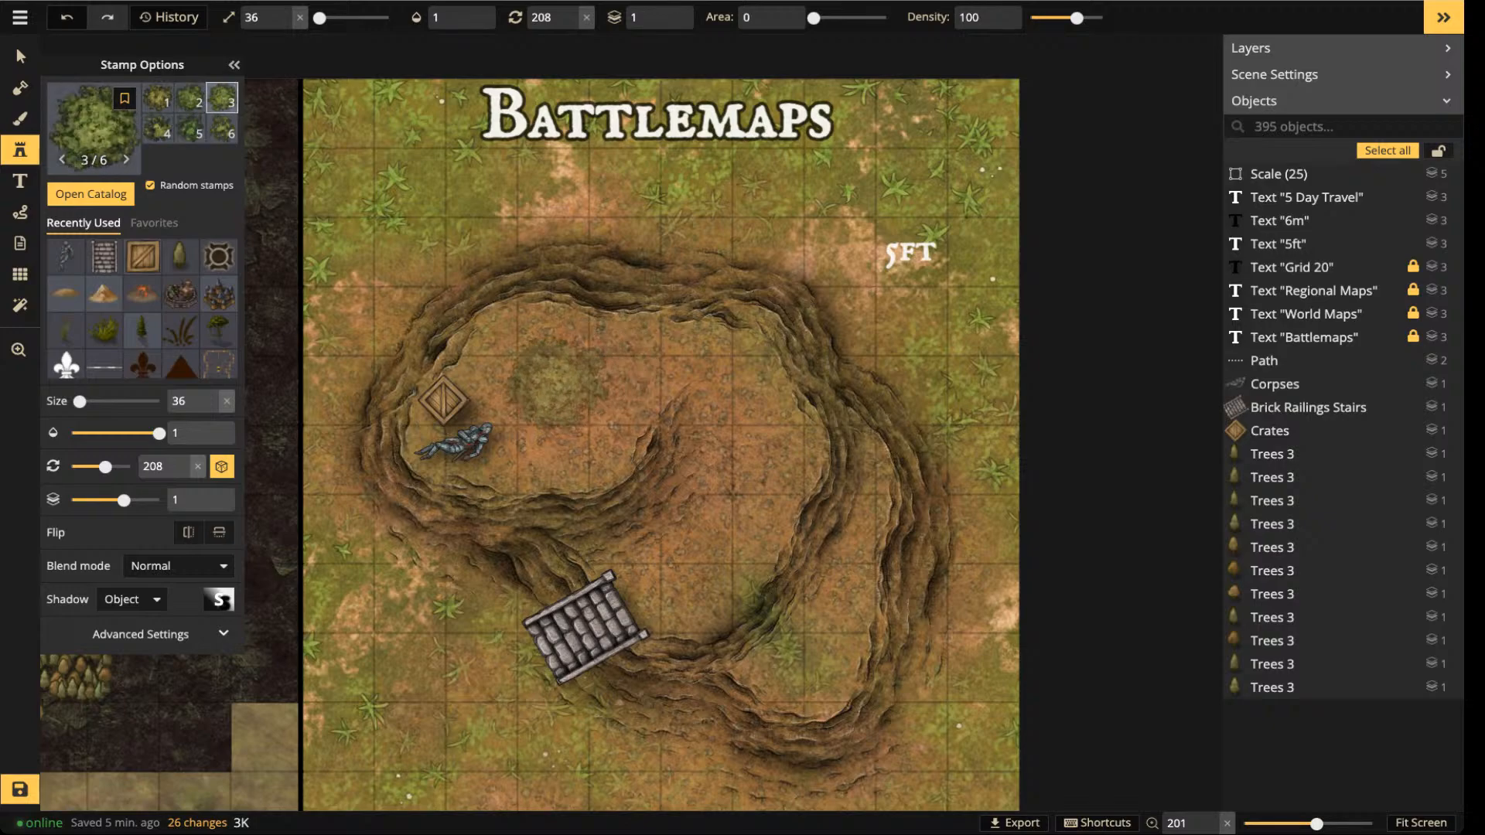
{"action": "left_click", "coordinate": [554, 386]}
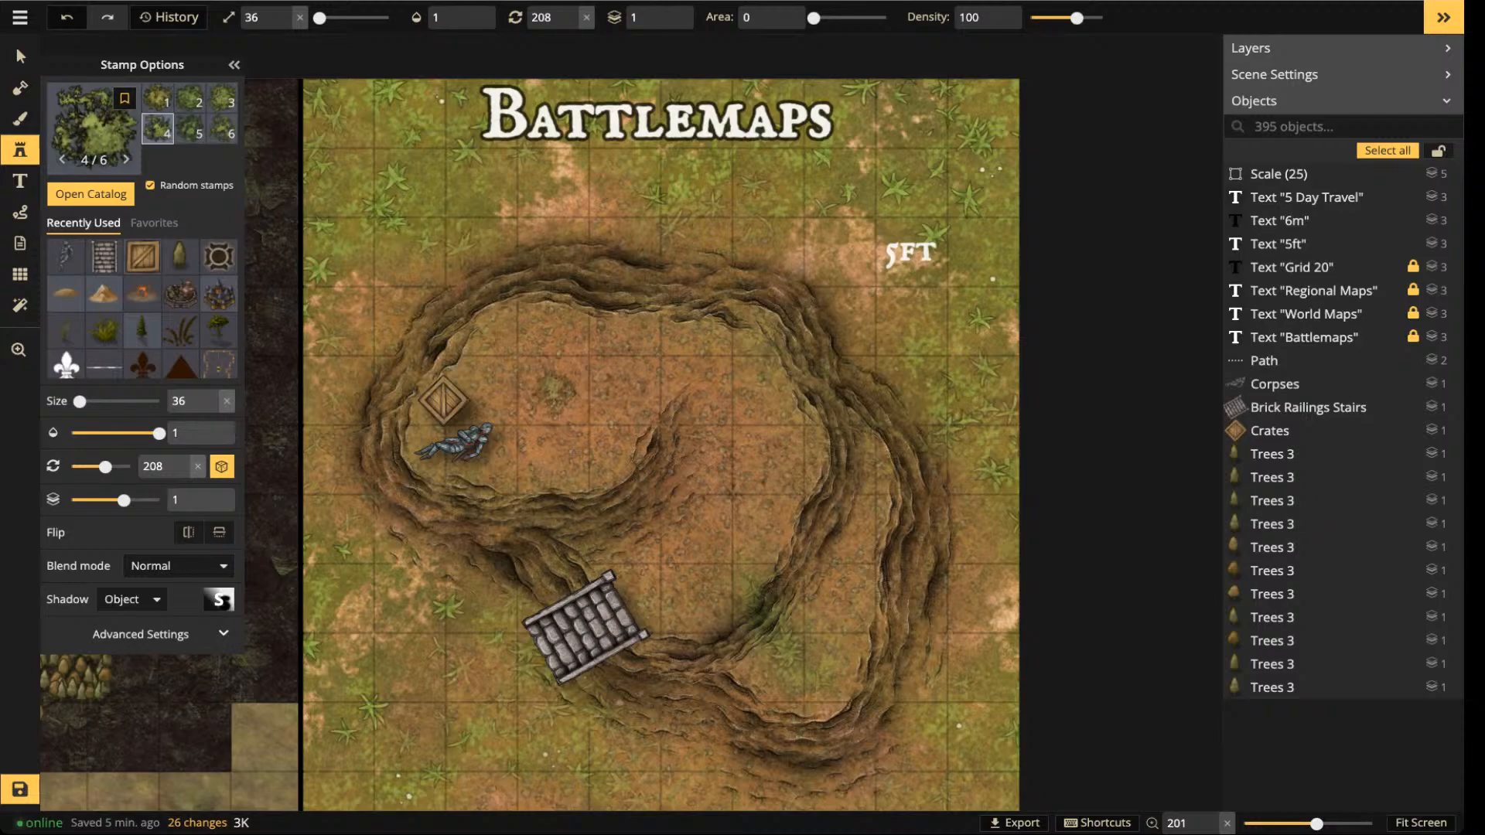
{"action": "left_click", "coordinate": [554, 390]}
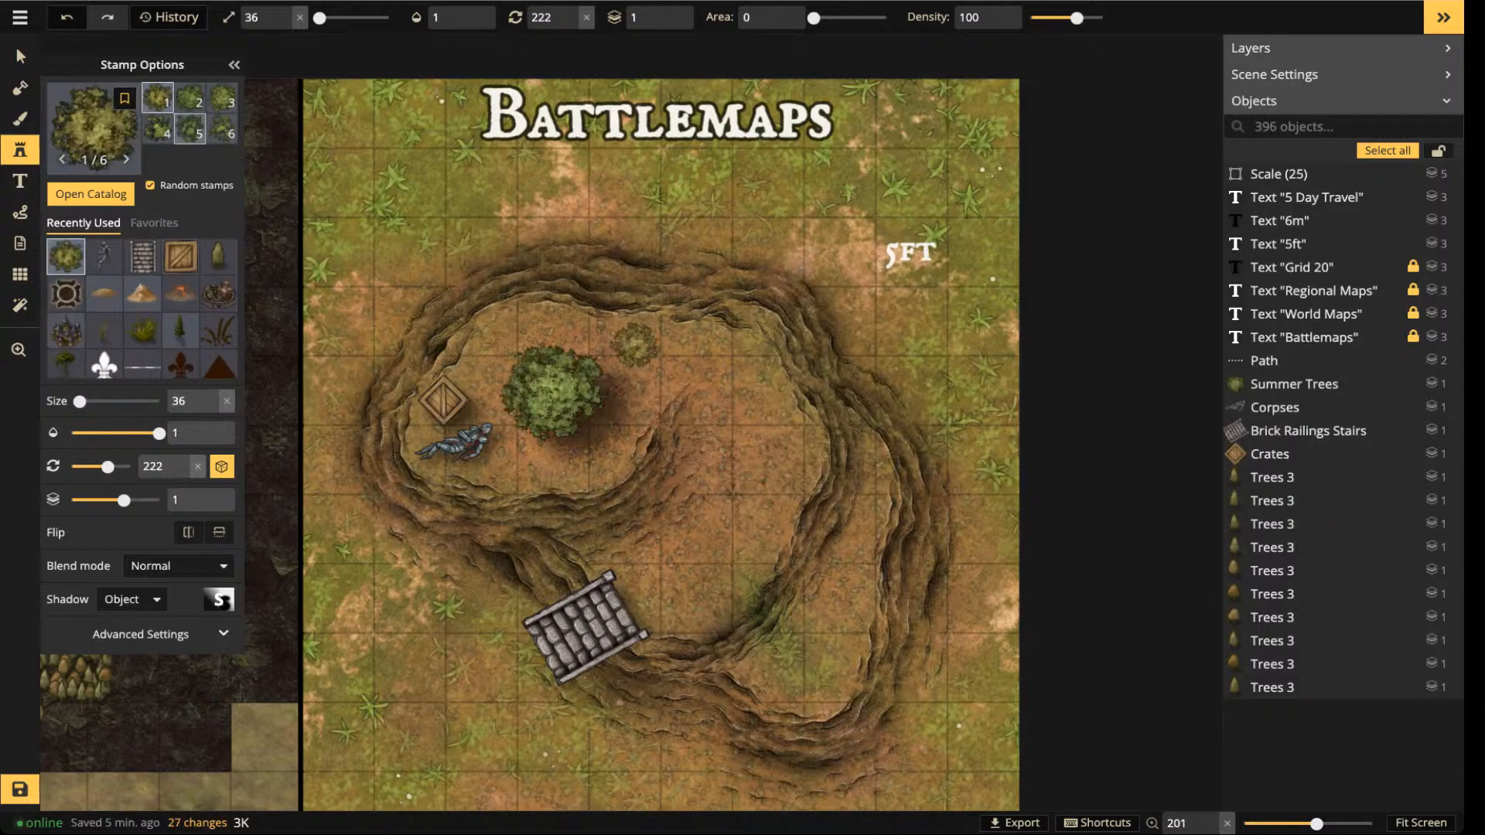
- Enlarge the summer tree to size 74 and position it over the northwestern cliff edge, partly covering the crate
{"action": "left_click", "coordinate": [20, 56]}
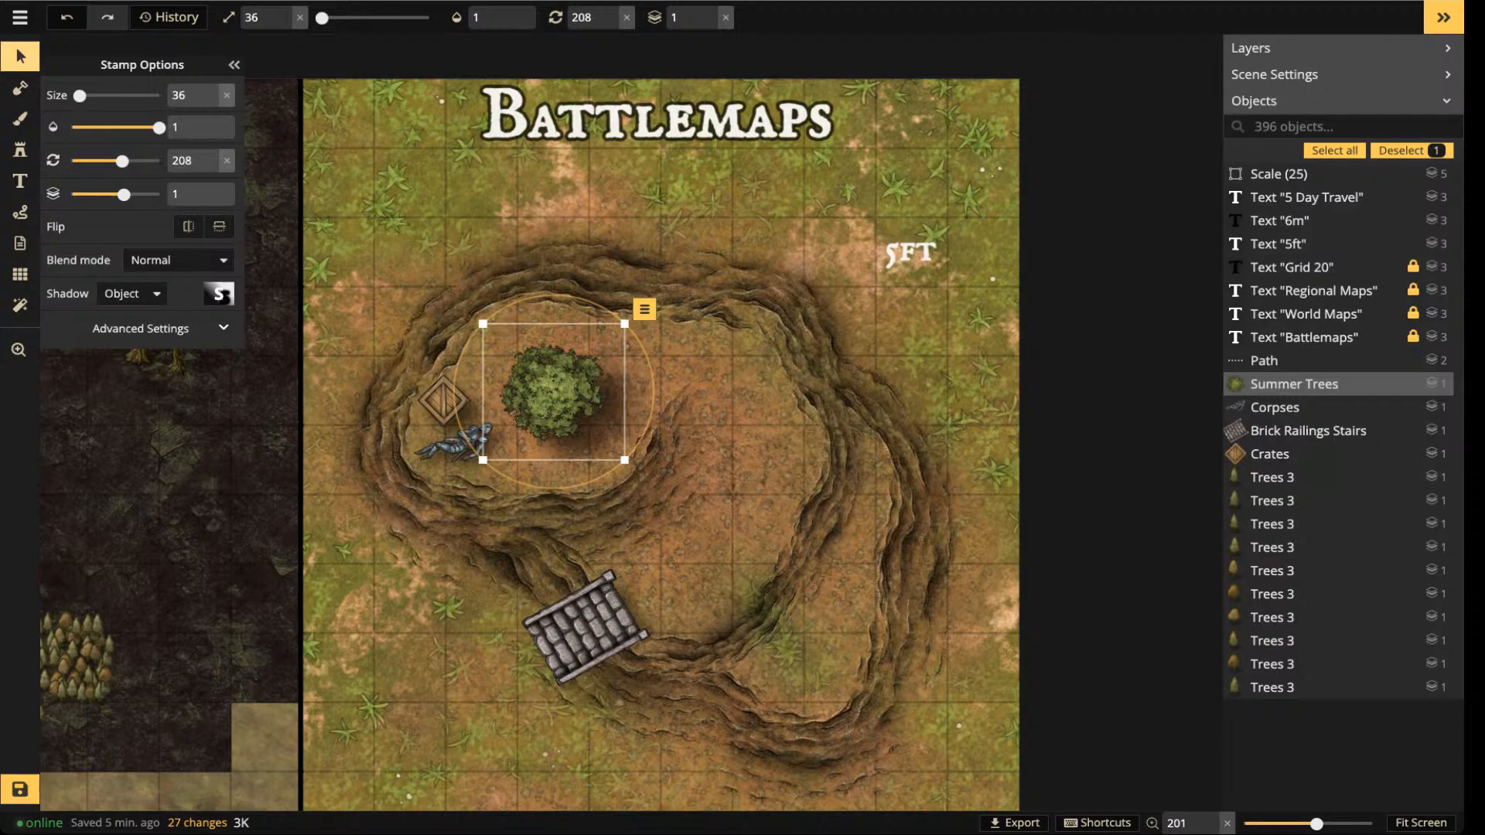
{"action": "left_click_drag", "start_coordinate": [553, 392], "coordinate": [564, 391]}
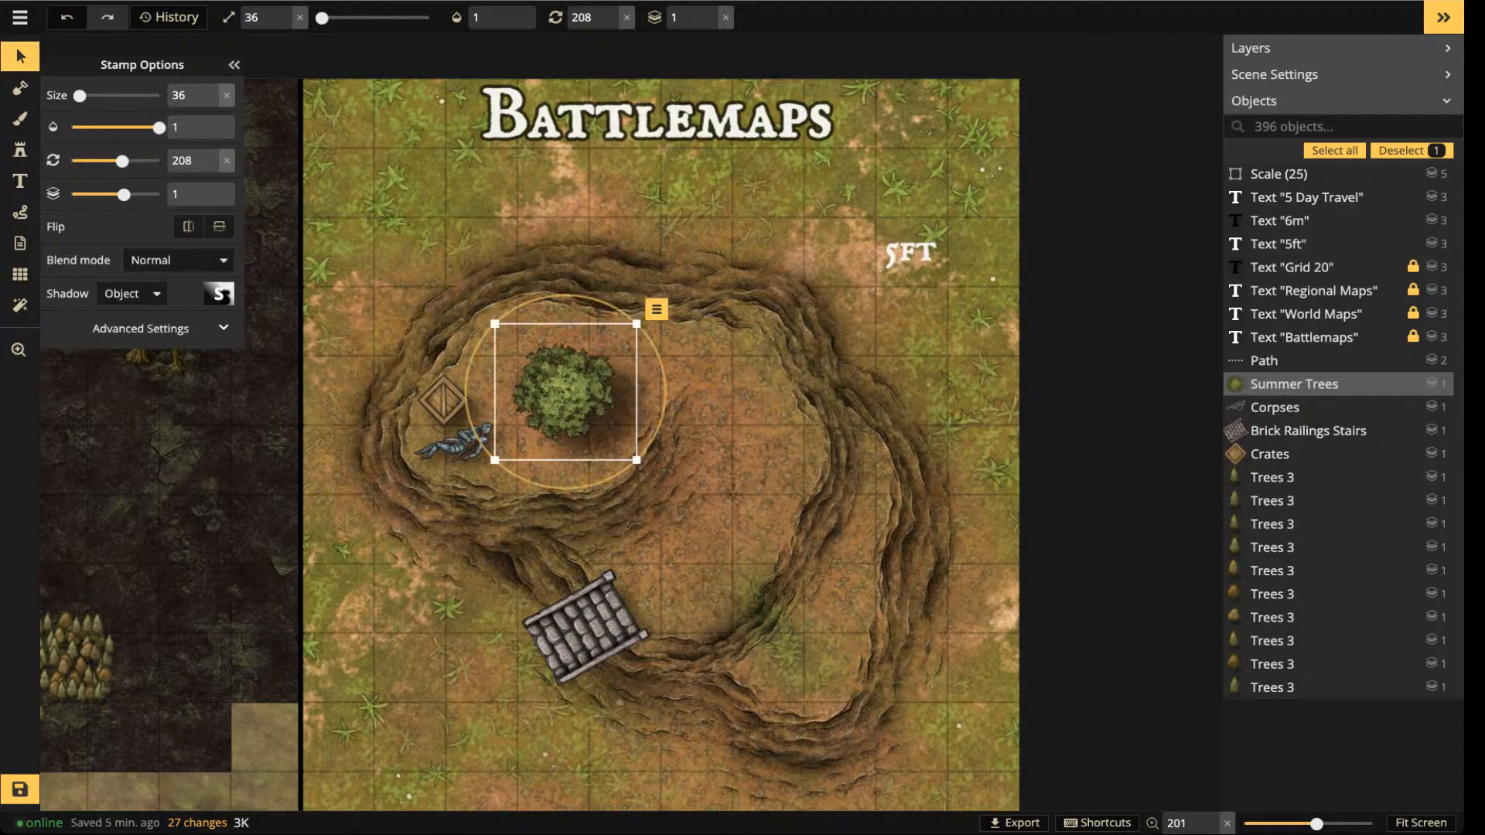
{"action": "left_click_drag", "start_coordinate": [495, 322], "coordinate": [395, 160]}
{"action": "mouse_move", "coordinate": [534, 302]}
{"action": "left_mouse_down"}
{"action": "mouse_move", "coordinate": [588, 298]}
{"action": "mouse_move", "coordinate": [680, 325]}
{"action": "mouse_move", "coordinate": [568, 345]}
{"action": "mouse_move", "coordinate": [518, 318]}
{"action": "left_mouse_up"}
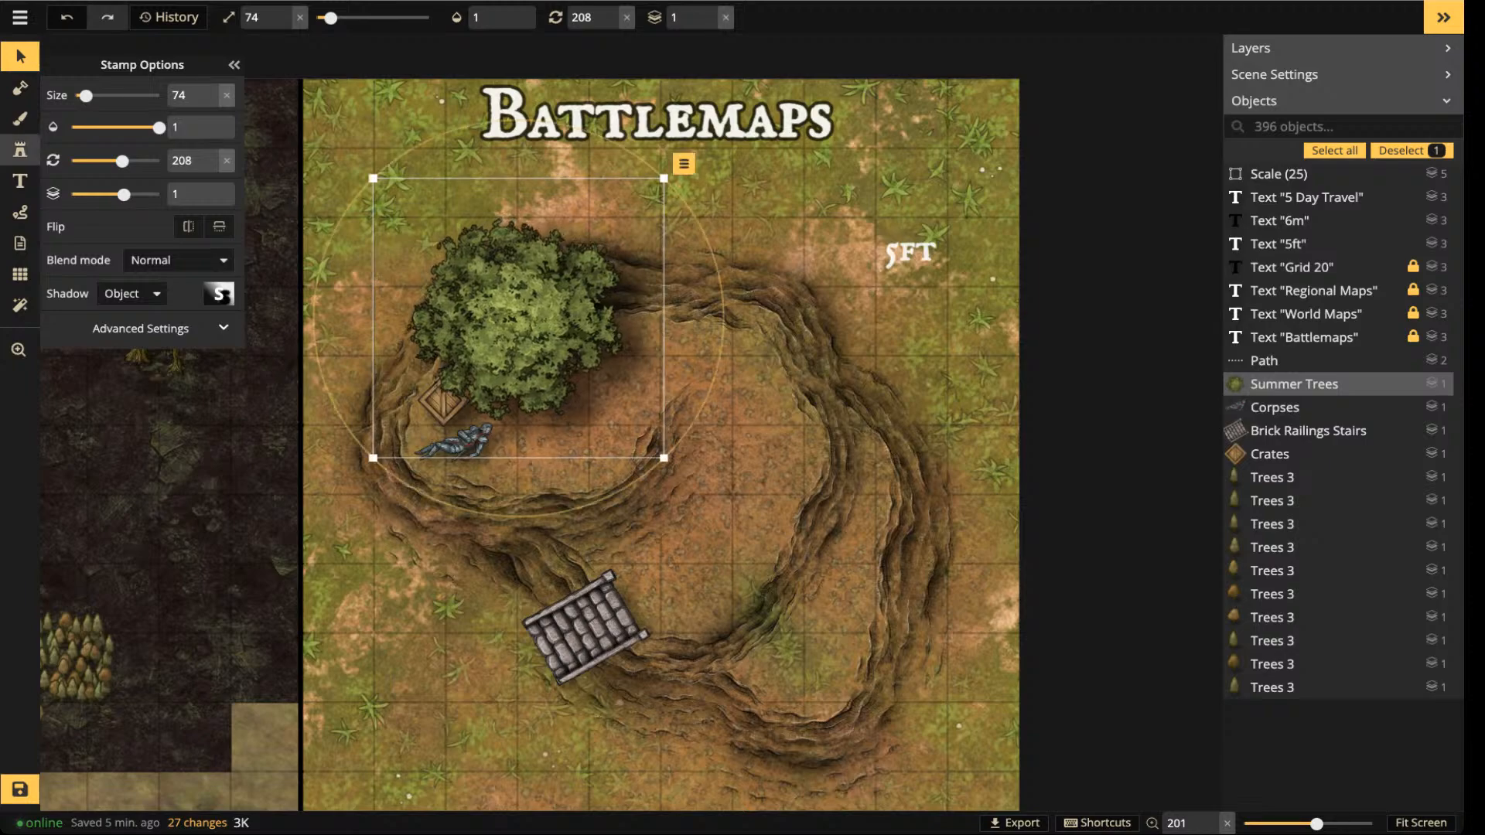
- Search the stamp catalog for "rock" and choose the Big Rocks stamp set
{"action": "left_click", "coordinate": [20, 150]}
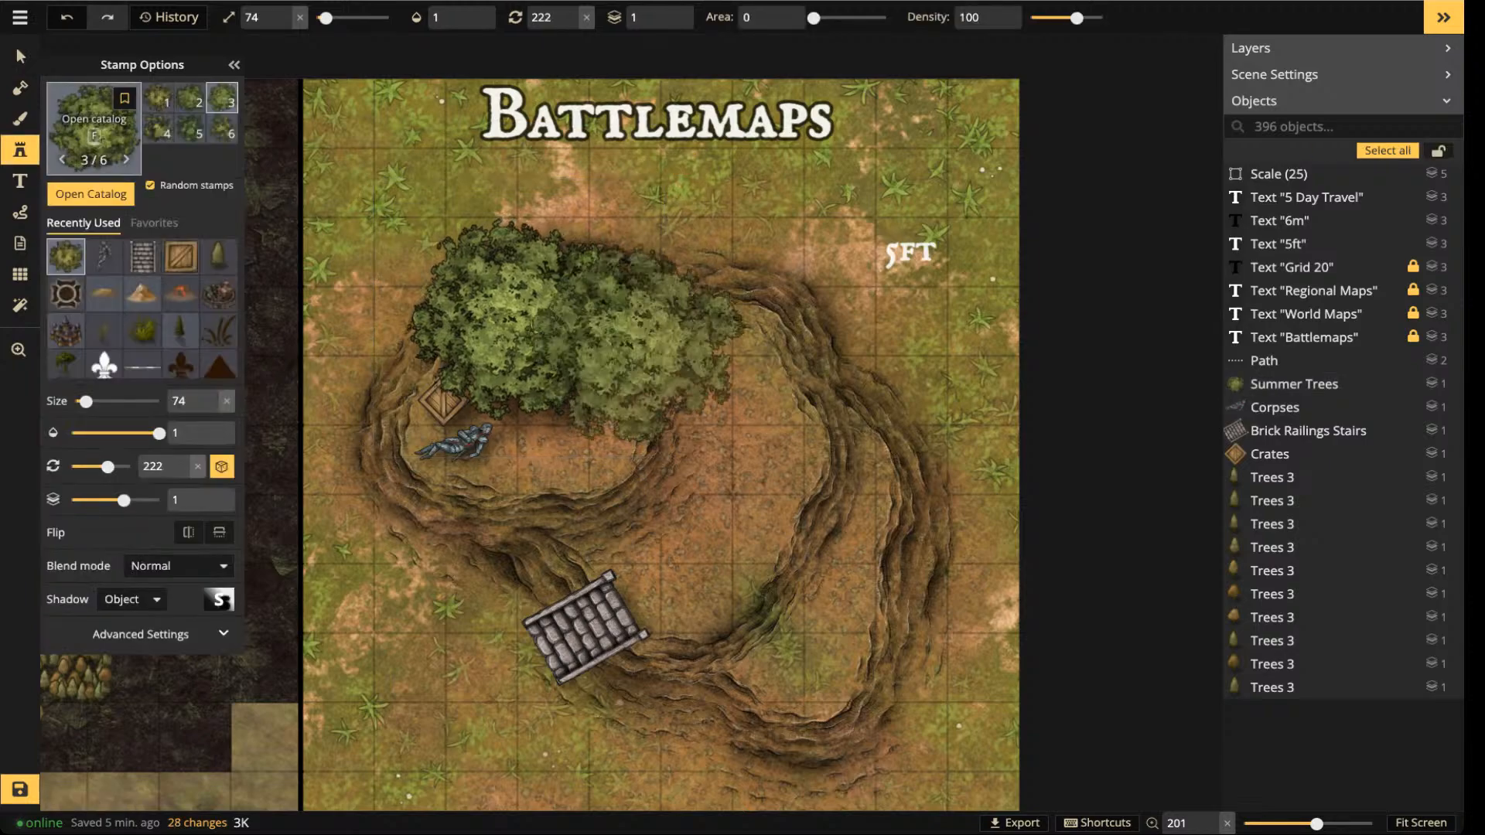
{"action": "key", "text": "f"}
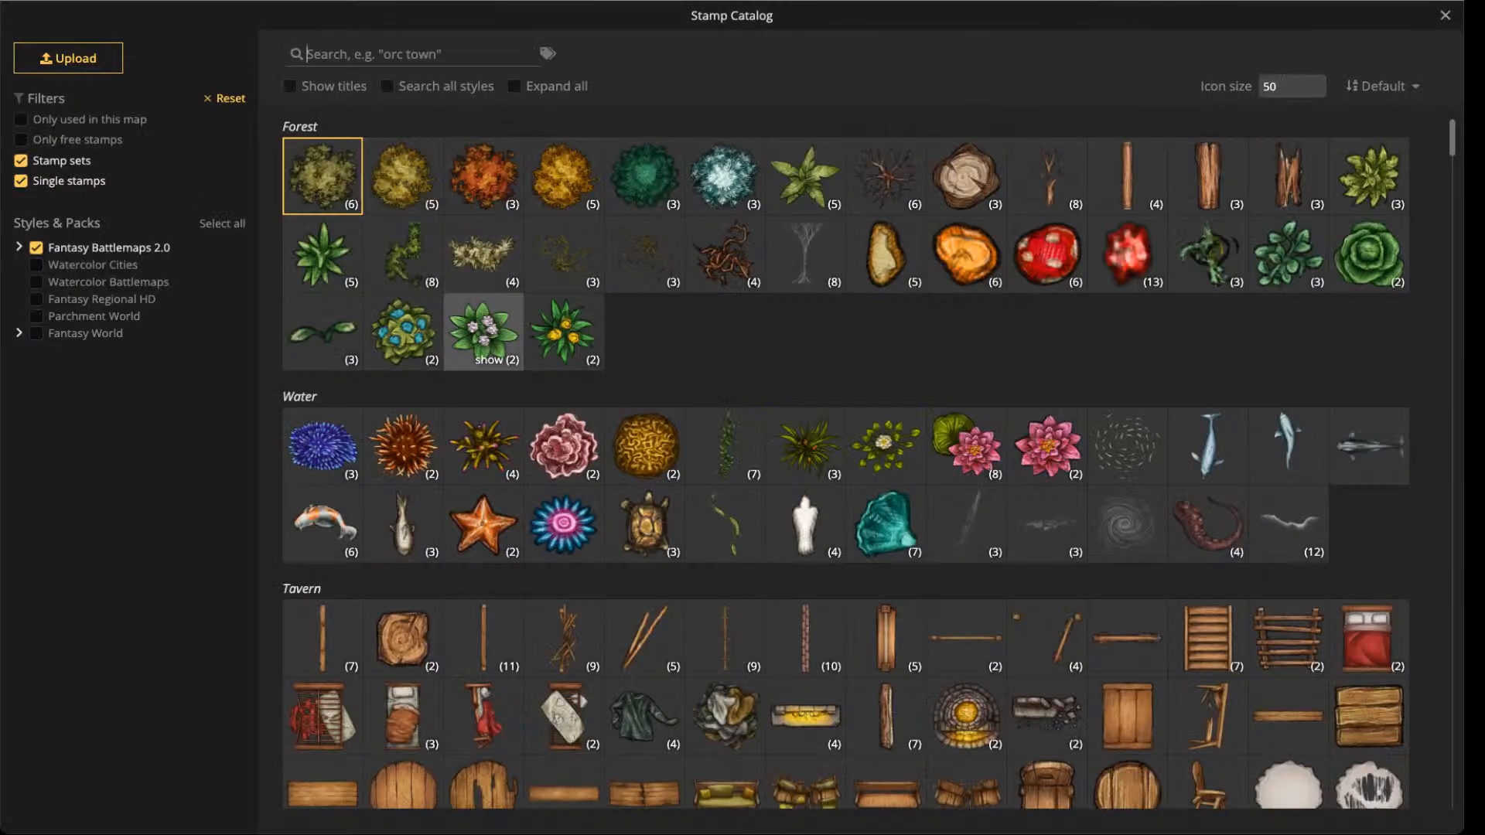
{"action": "scroll", "coordinate": [483, 325], "scroll_direction": "down", "scroll_amount": 5}
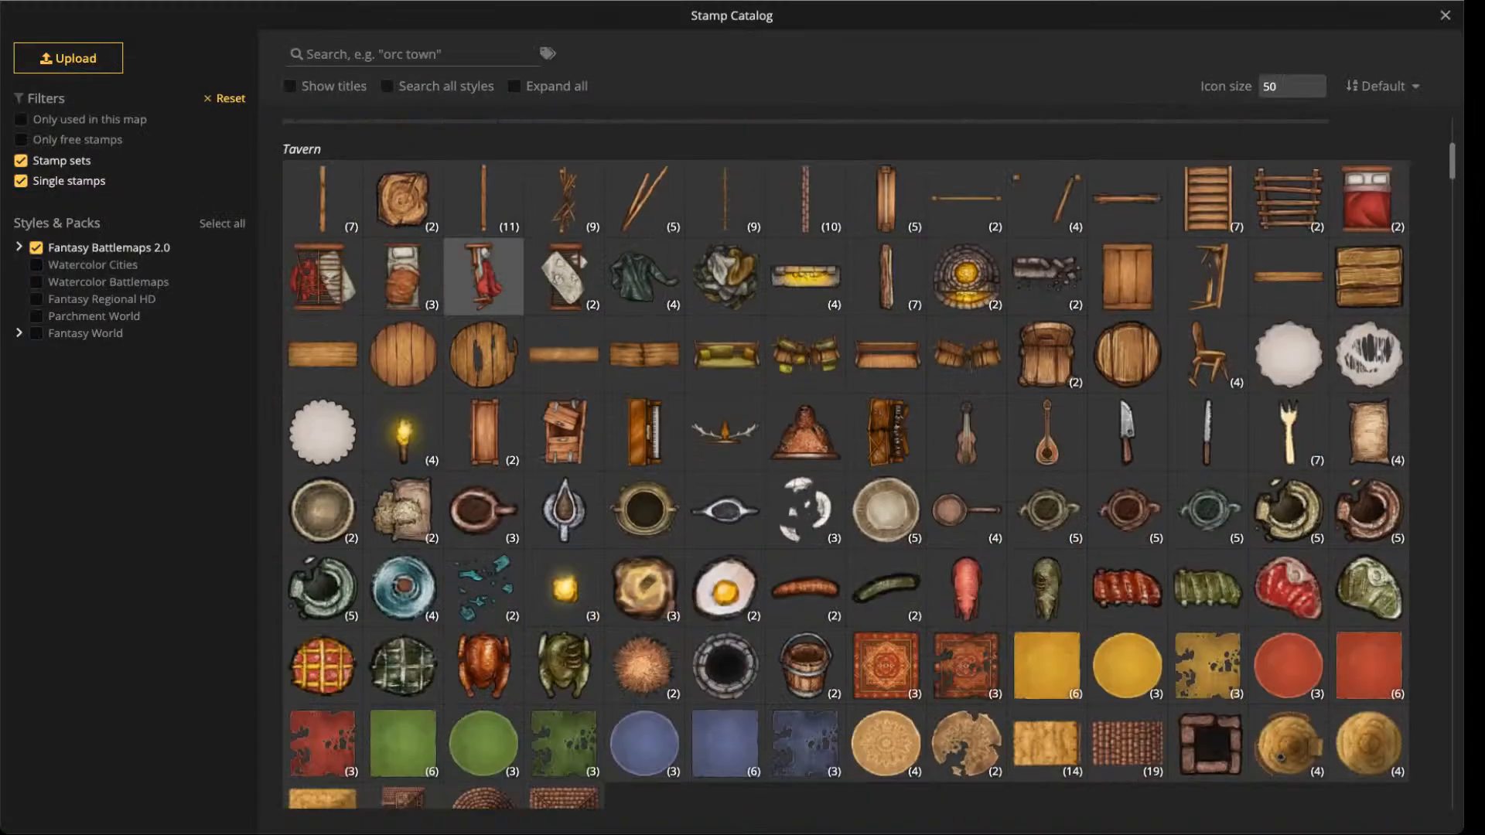
{"action": "scroll", "coordinate": [483, 279], "scroll_direction": "up", "scroll_amount": 3}
{"action": "type", "text": "r"}
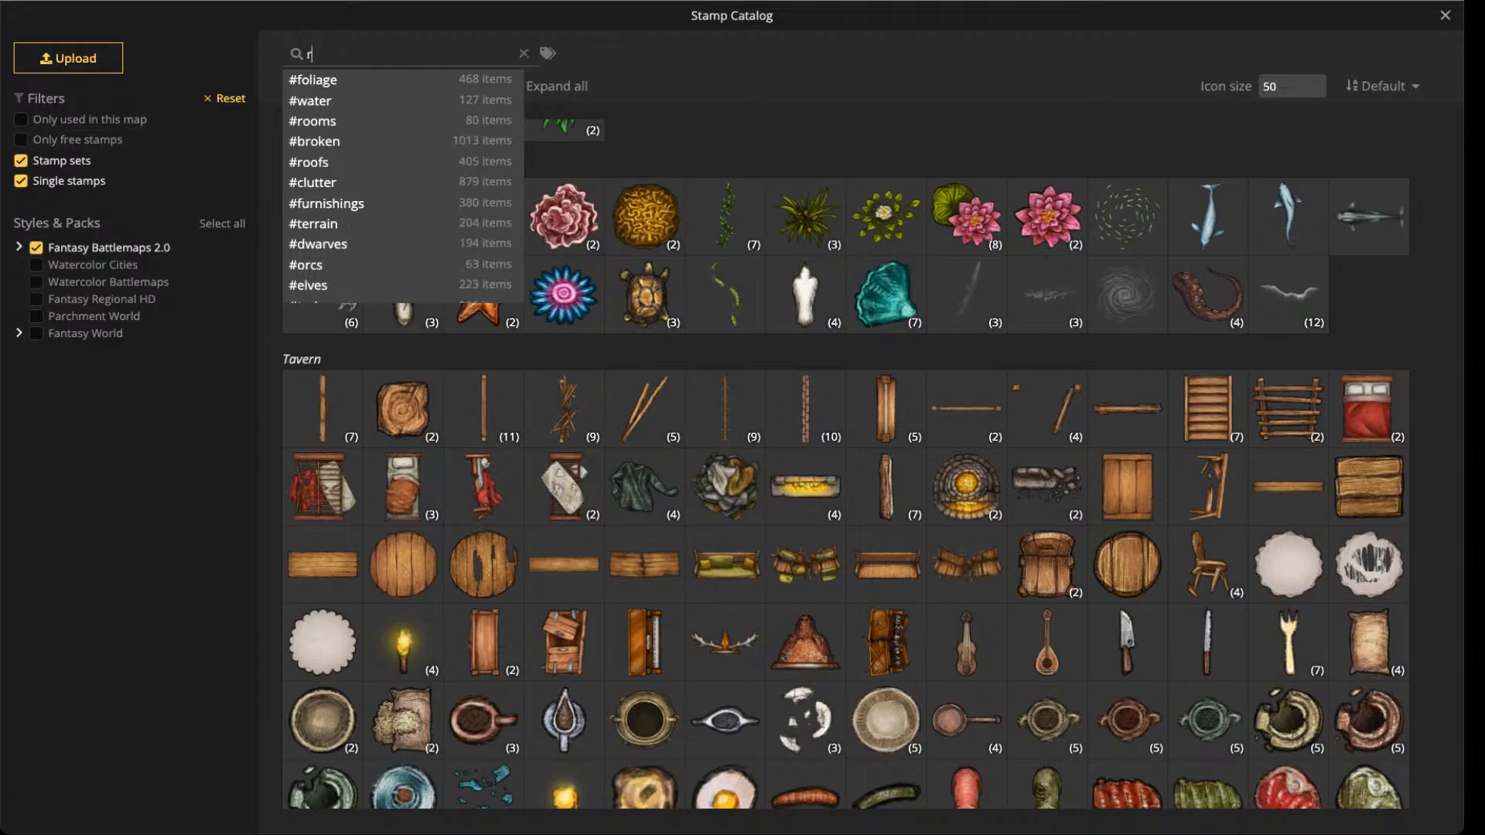
{"action": "type", "text": "ock"}
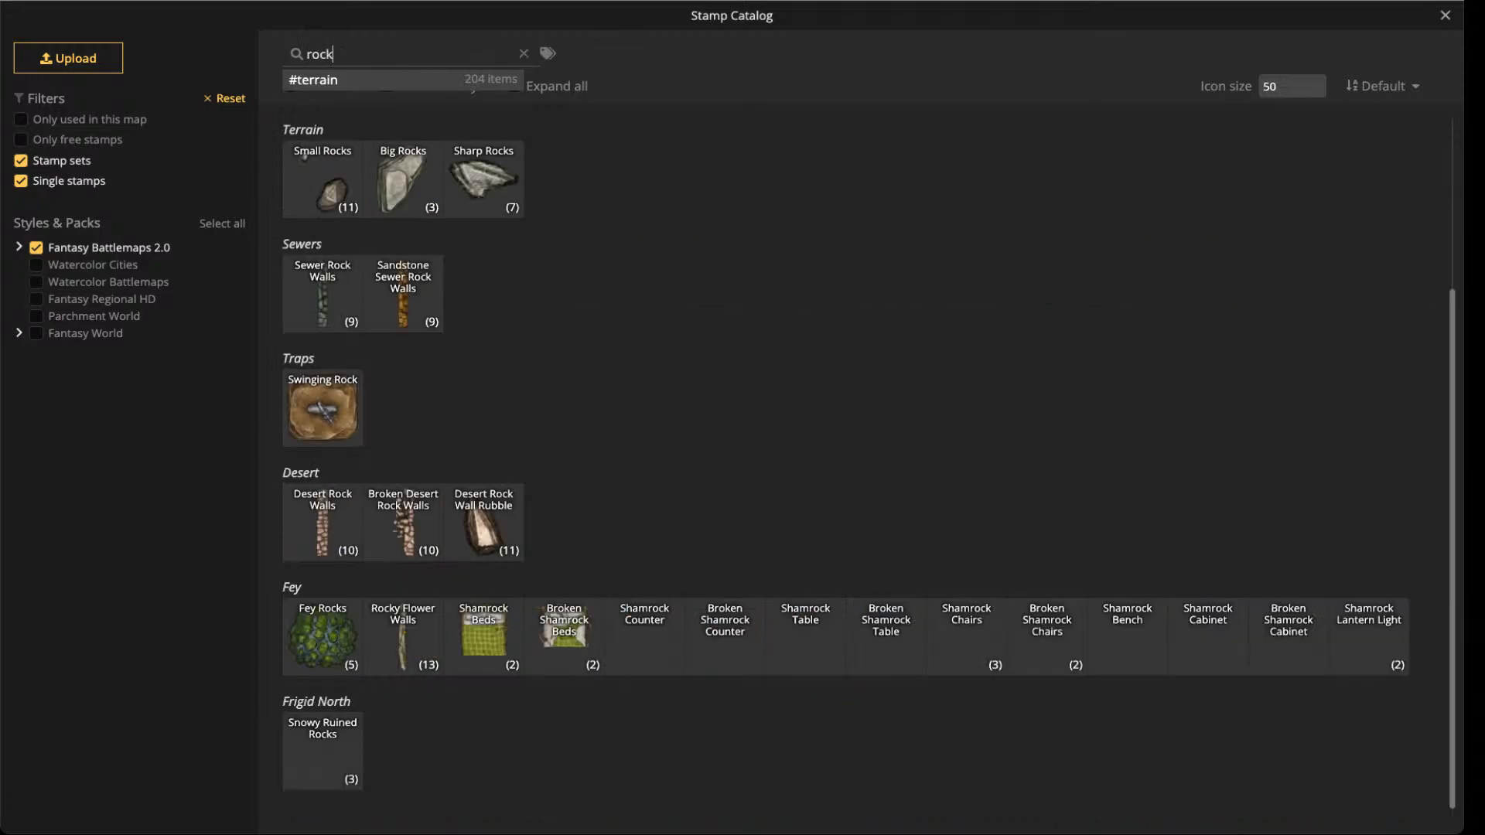
{"action": "left_click", "coordinate": [402, 179]}
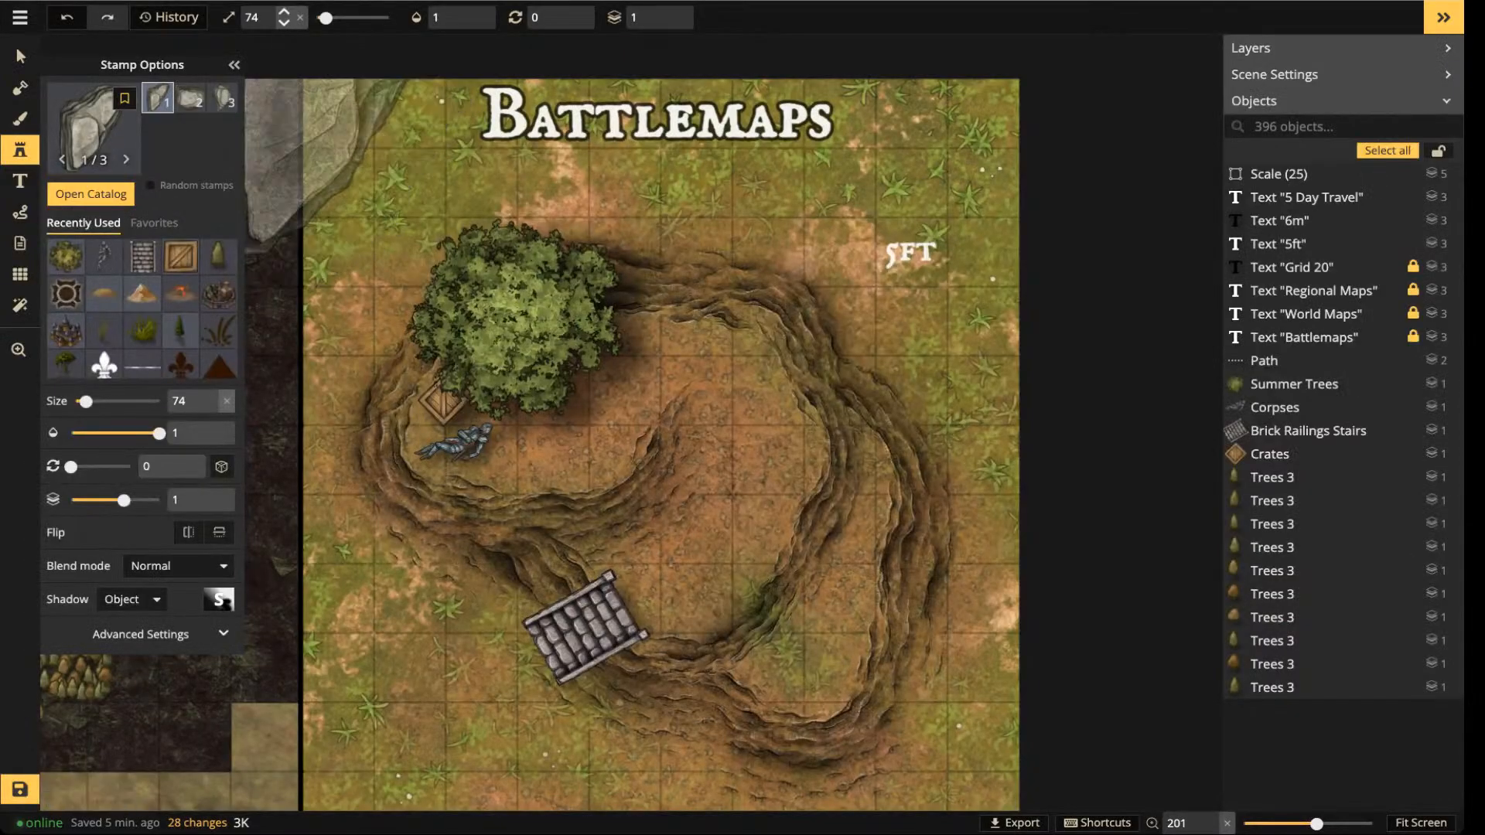
- Place a big rock at size 26, rotated to 90 degrees, along the northeastern inner cliff edge east of the tree
{"action": "left_click_drag", "start_coordinate": [283, 17], "coordinate": [203, 17]}
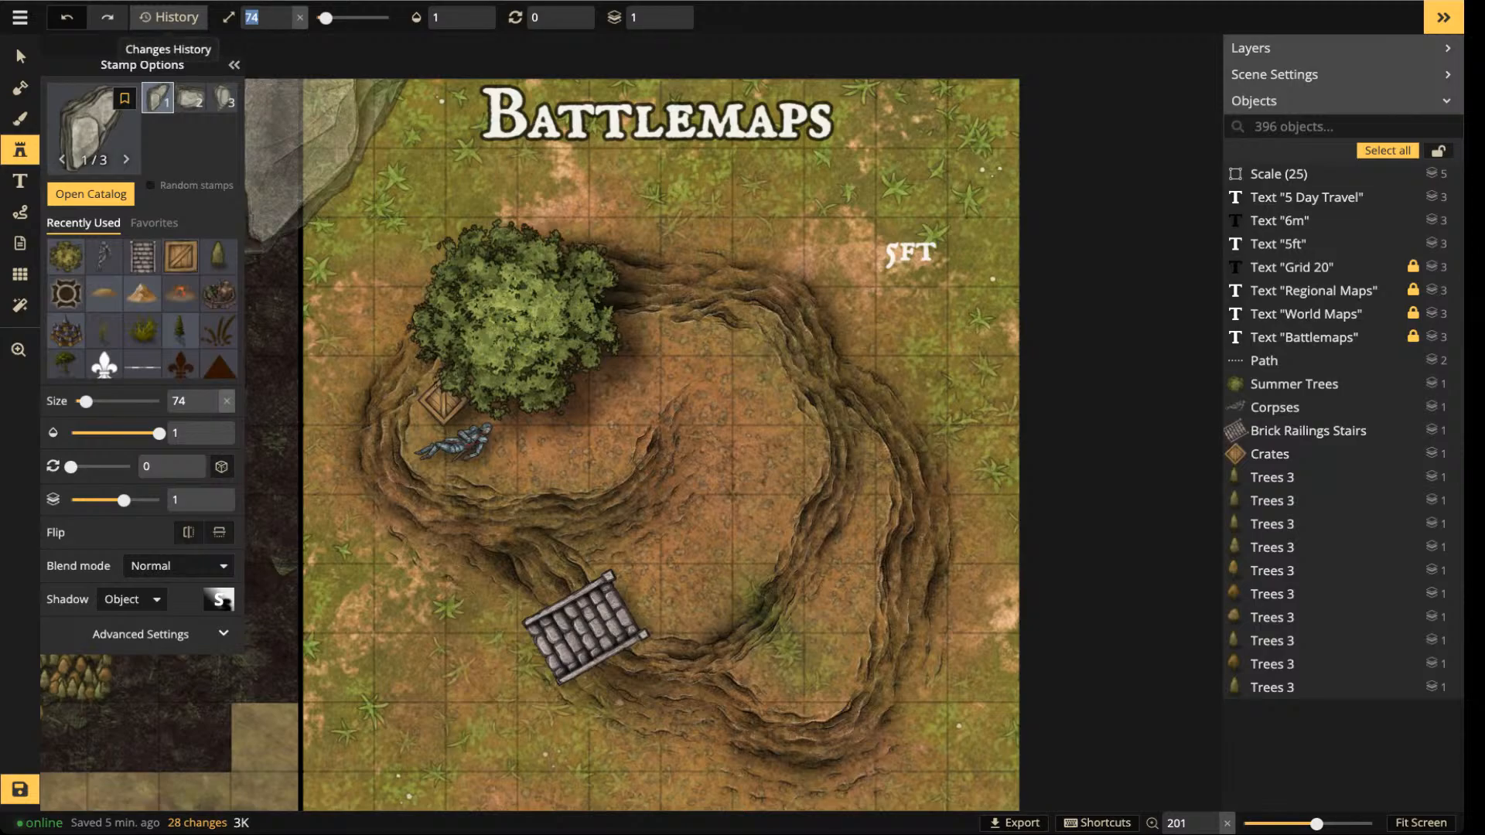
{"action": "type", "text": "36"}
{"action": "scroll", "coordinate": [653, 436], "scroll_direction": "up", "scroll_amount": 2}
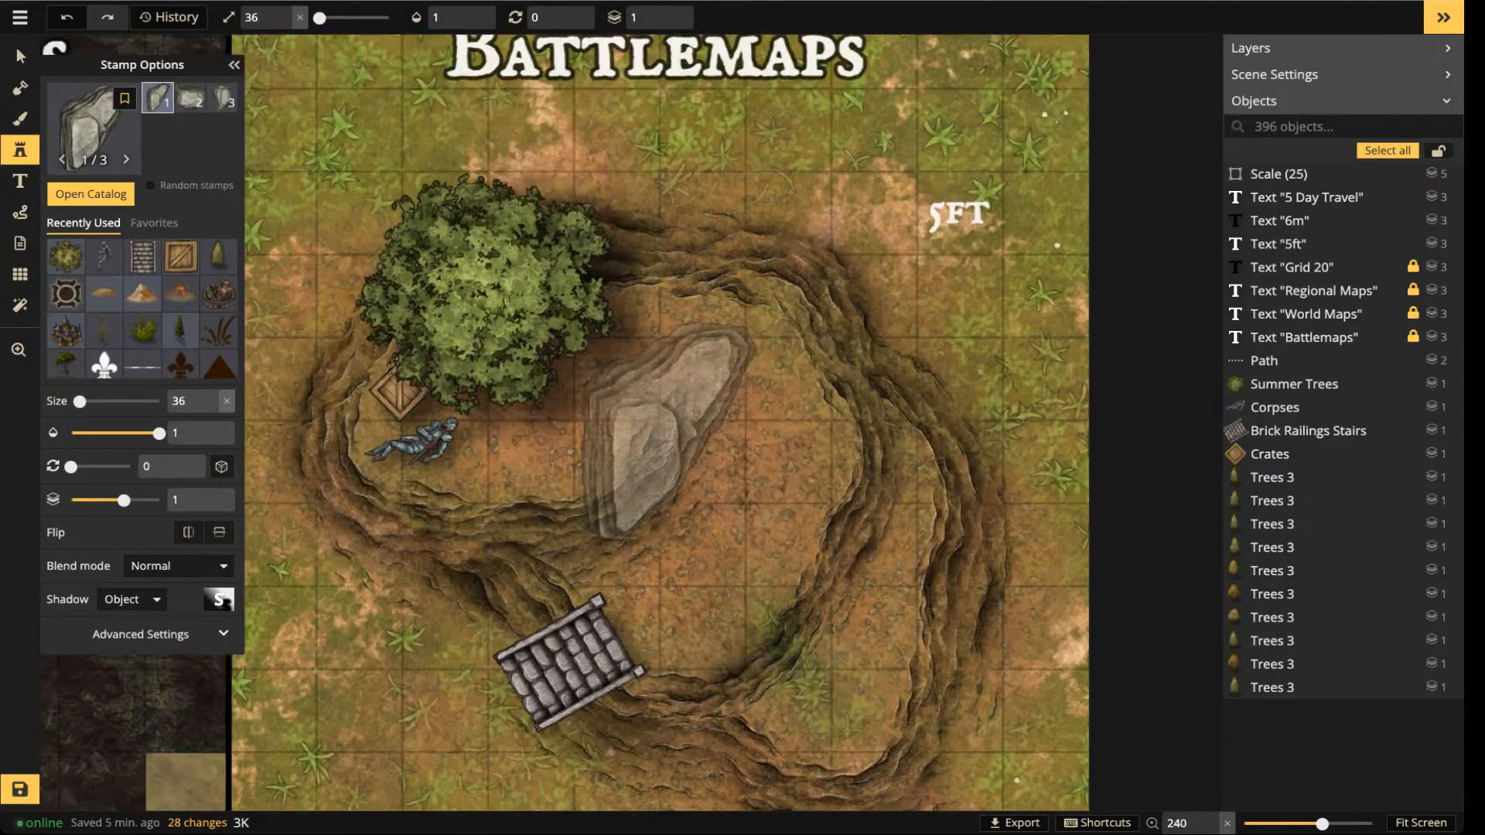
{"action": "scroll", "coordinate": [627, 450], "scroll_direction": "down", "scroll_amount": 3}
{"action": "scroll", "coordinate": [481, 509], "scroll_direction": "down", "scroll_amount": 5}
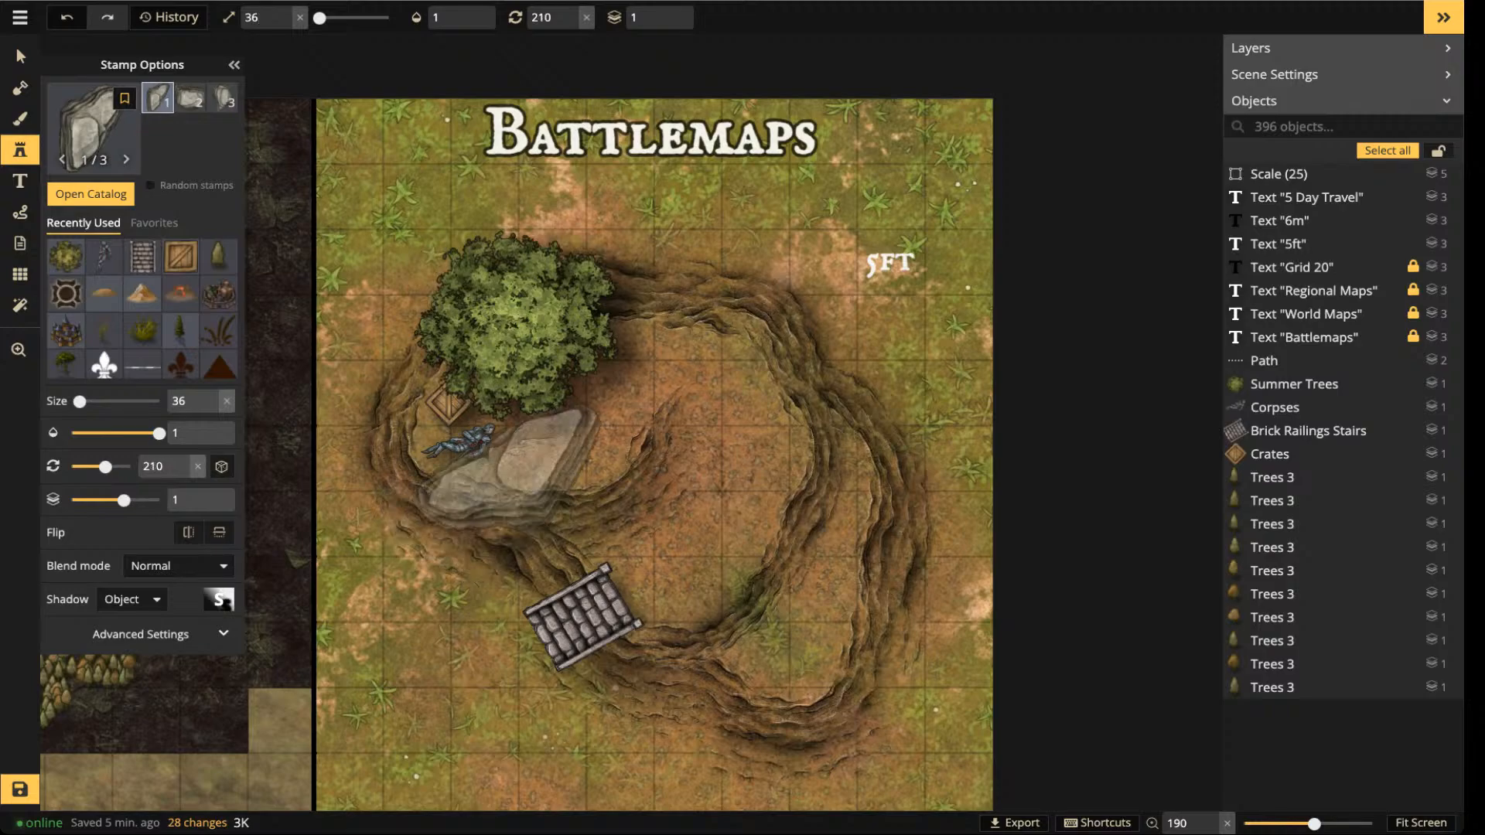
{"action": "scroll", "coordinate": [697, 466], "scroll_direction": "up", "scroll_amount": 2}
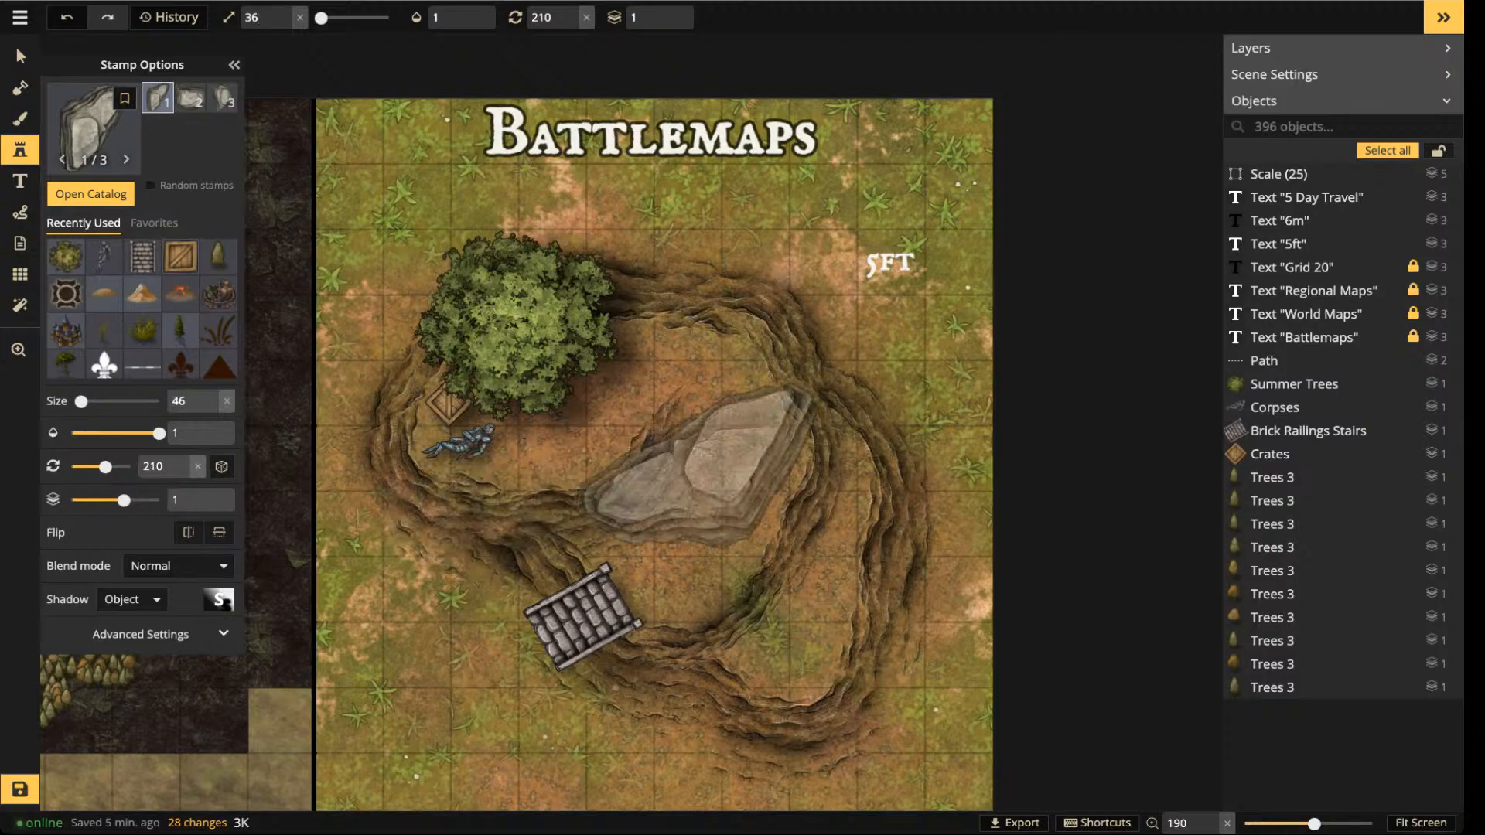
{"action": "scroll", "coordinate": [696, 456], "scroll_direction": "down", "scroll_amount": 5}
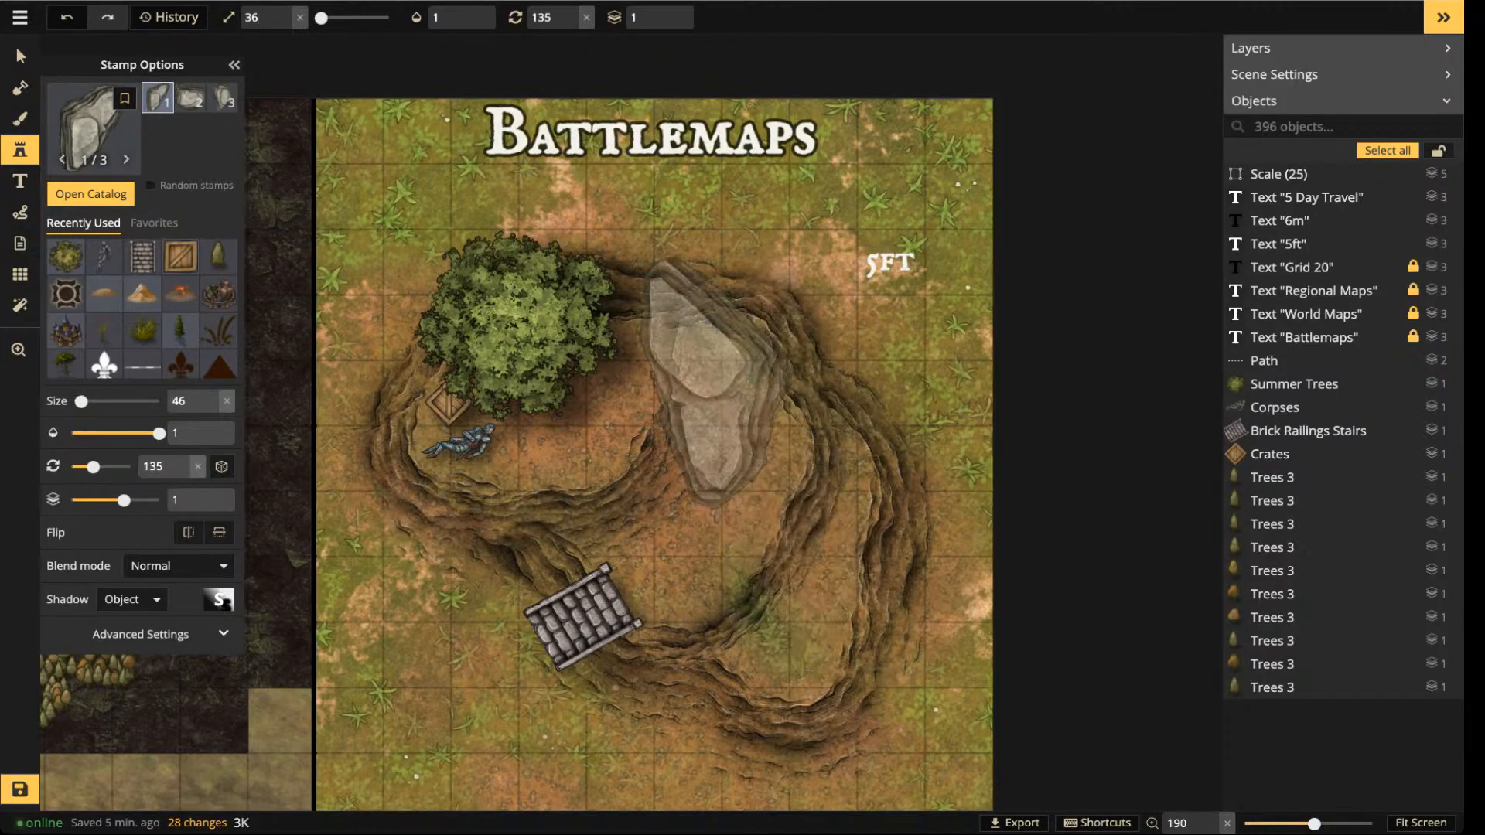
{"action": "scroll", "coordinate": [712, 364], "scroll_direction": "down", "scroll_amount": 2}
{"action": "scroll", "coordinate": [705, 373], "scroll_direction": "down", "scroll_amount": 4}
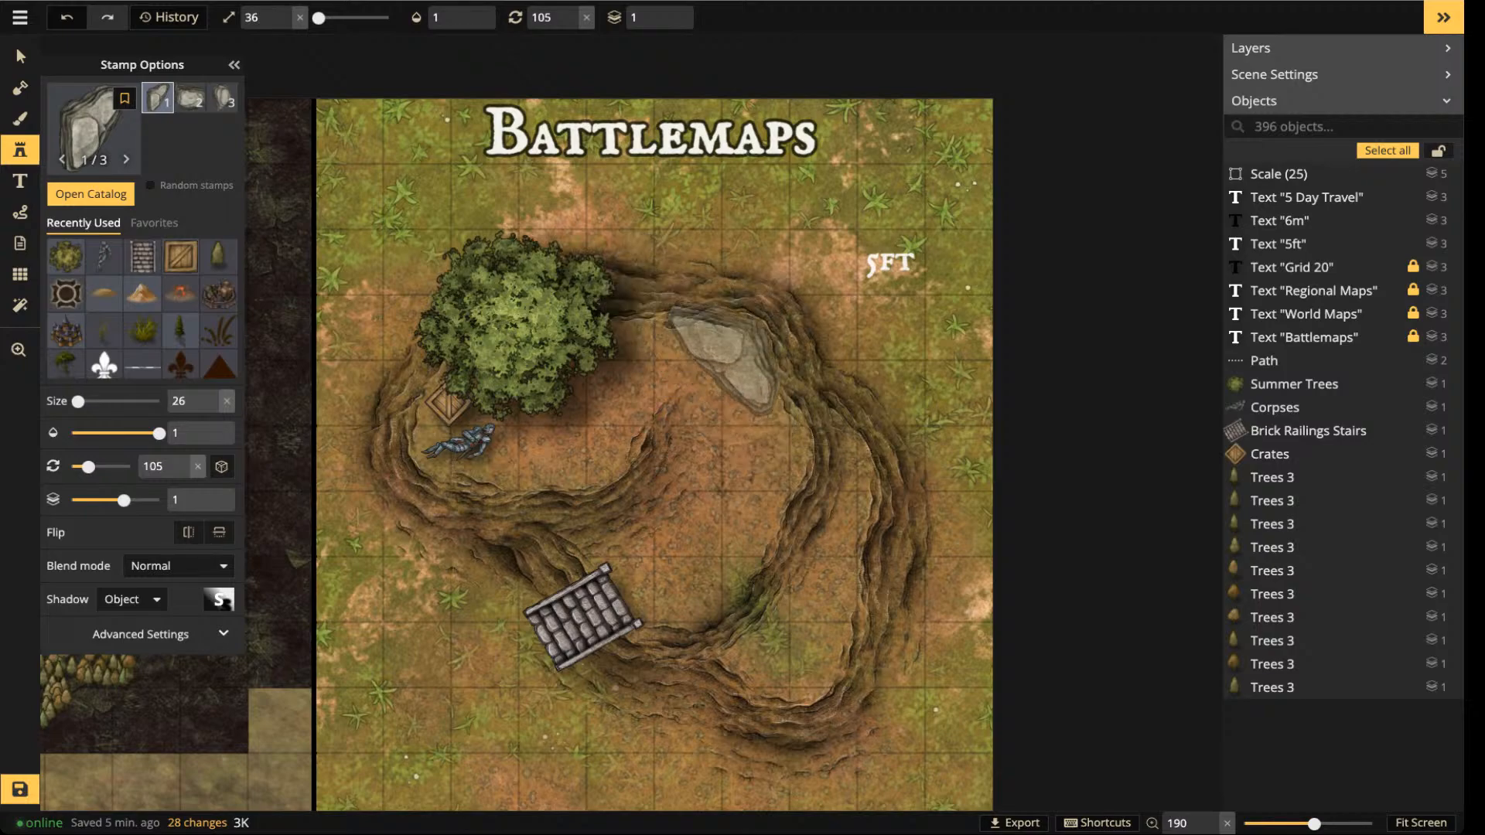
{"action": "scroll", "coordinate": [721, 357], "scroll_direction": "down", "scroll_amount": 1}
{"action": "left_click", "coordinate": [721, 358]}
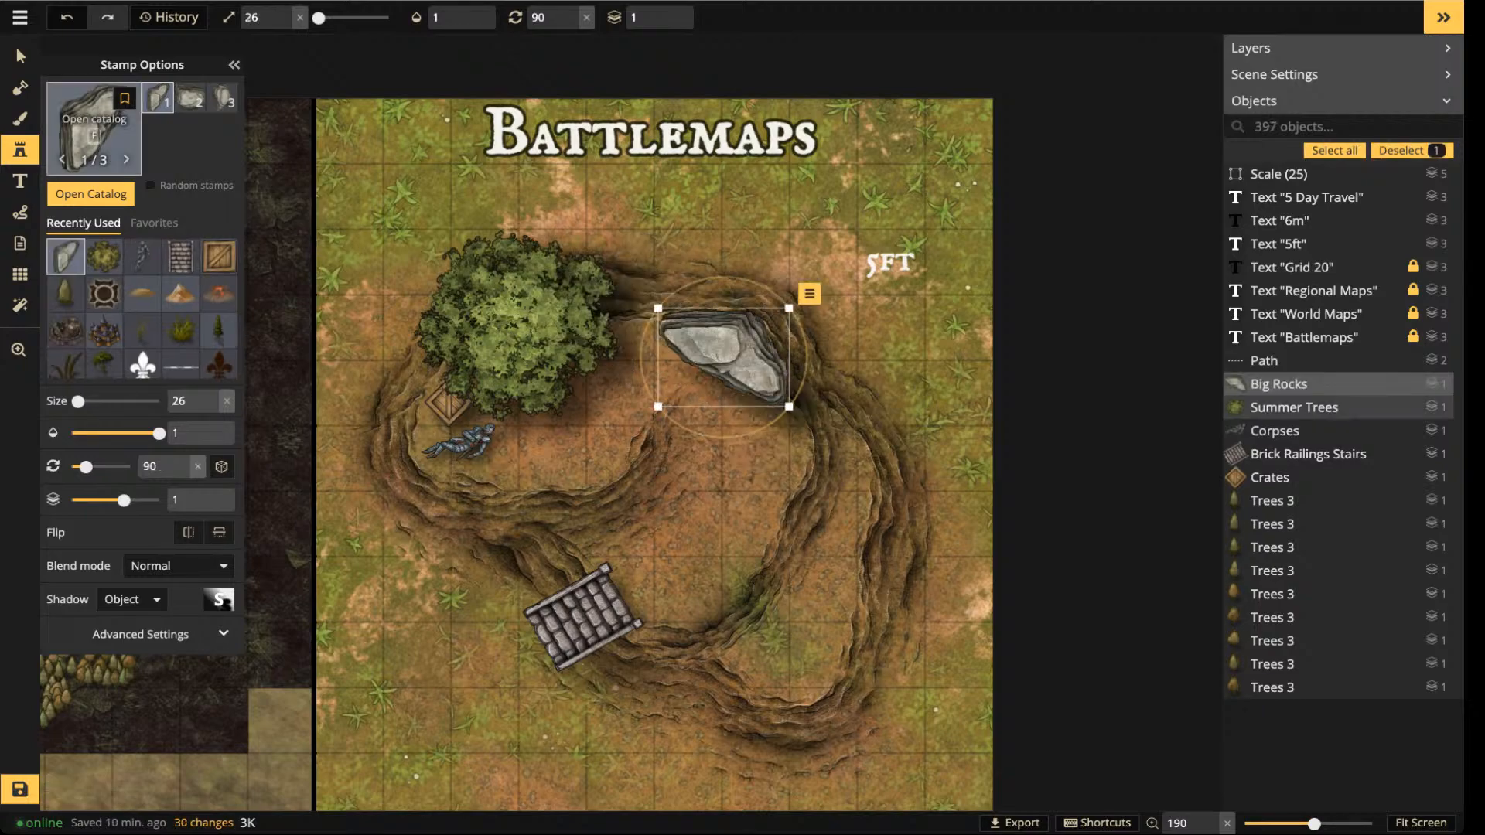
- Set the selected big rock's blend mode to Luminosity and nudge it slightly against the cliff edge
{"action": "left_click", "coordinate": [20, 56]}
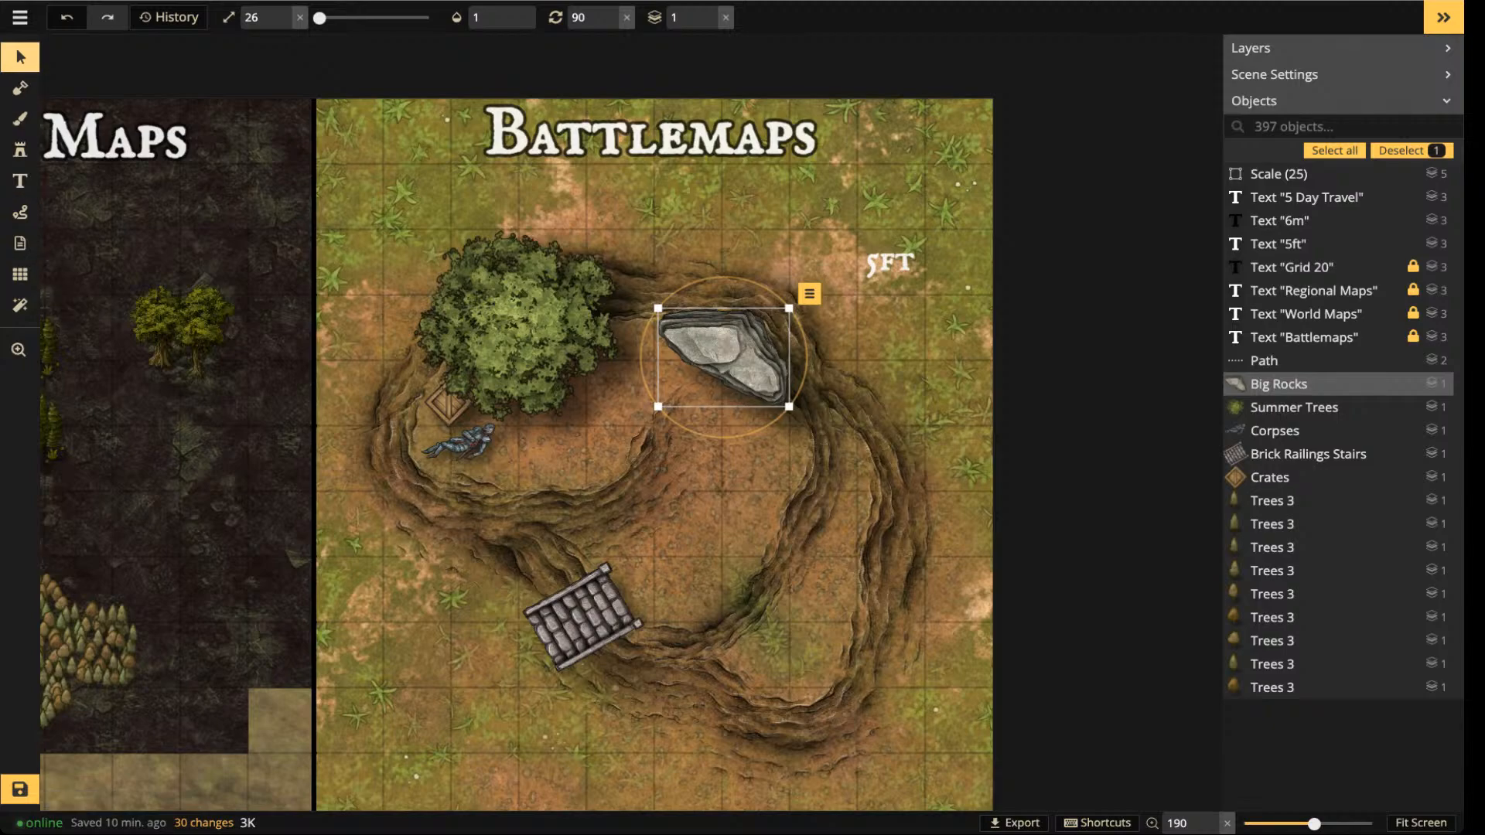
{"action": "left_click", "coordinate": [20, 57]}
{"action": "left_click", "coordinate": [178, 260]}
{"action": "scroll", "coordinate": [137, 487], "scroll_direction": "down", "scroll_amount": 3}
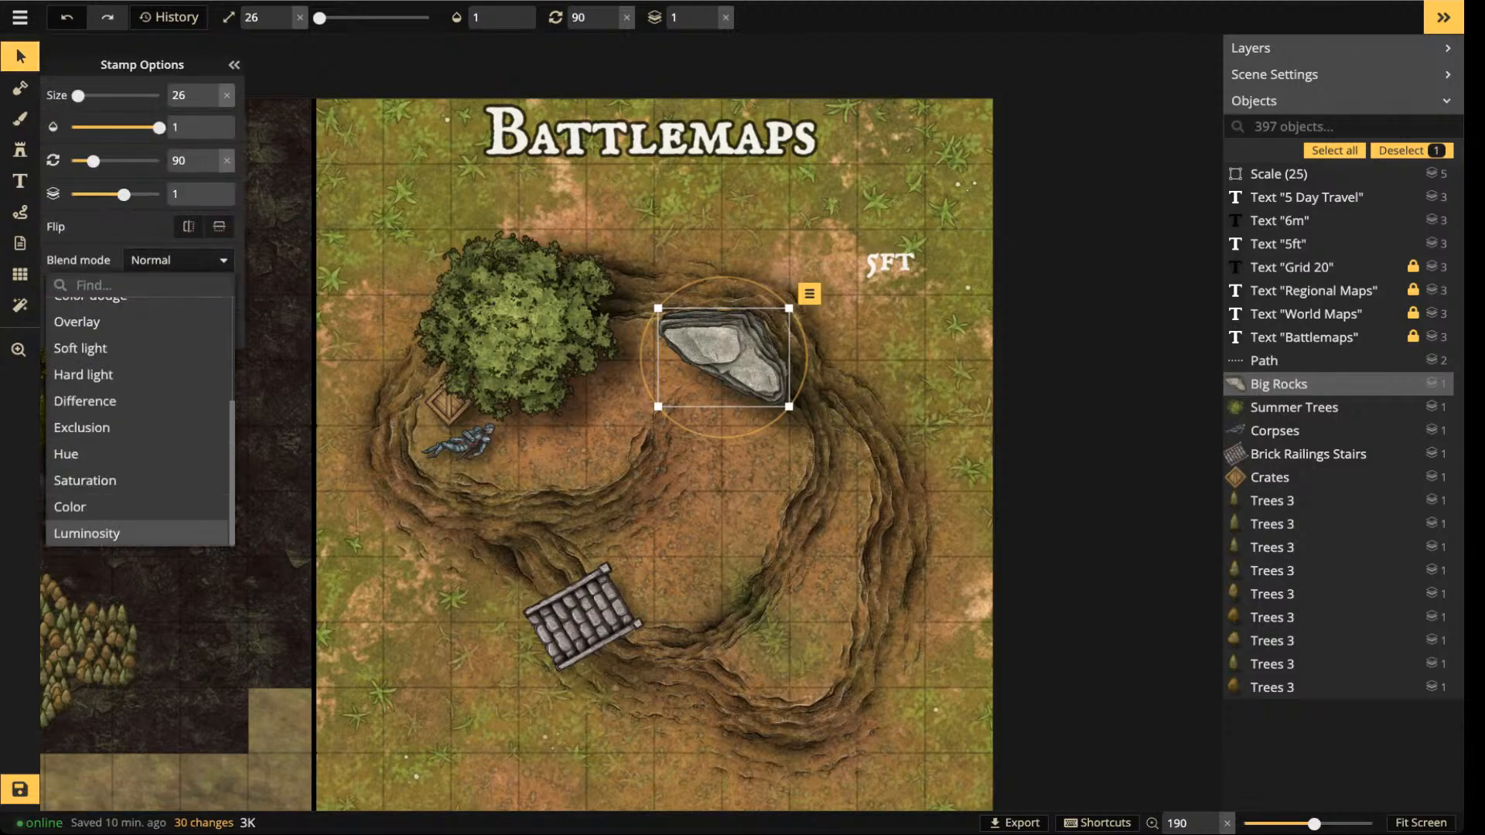
{"action": "left_click", "coordinate": [87, 533]}
{"action": "left_click_drag", "start_coordinate": [723, 357], "coordinate": [722, 355]}
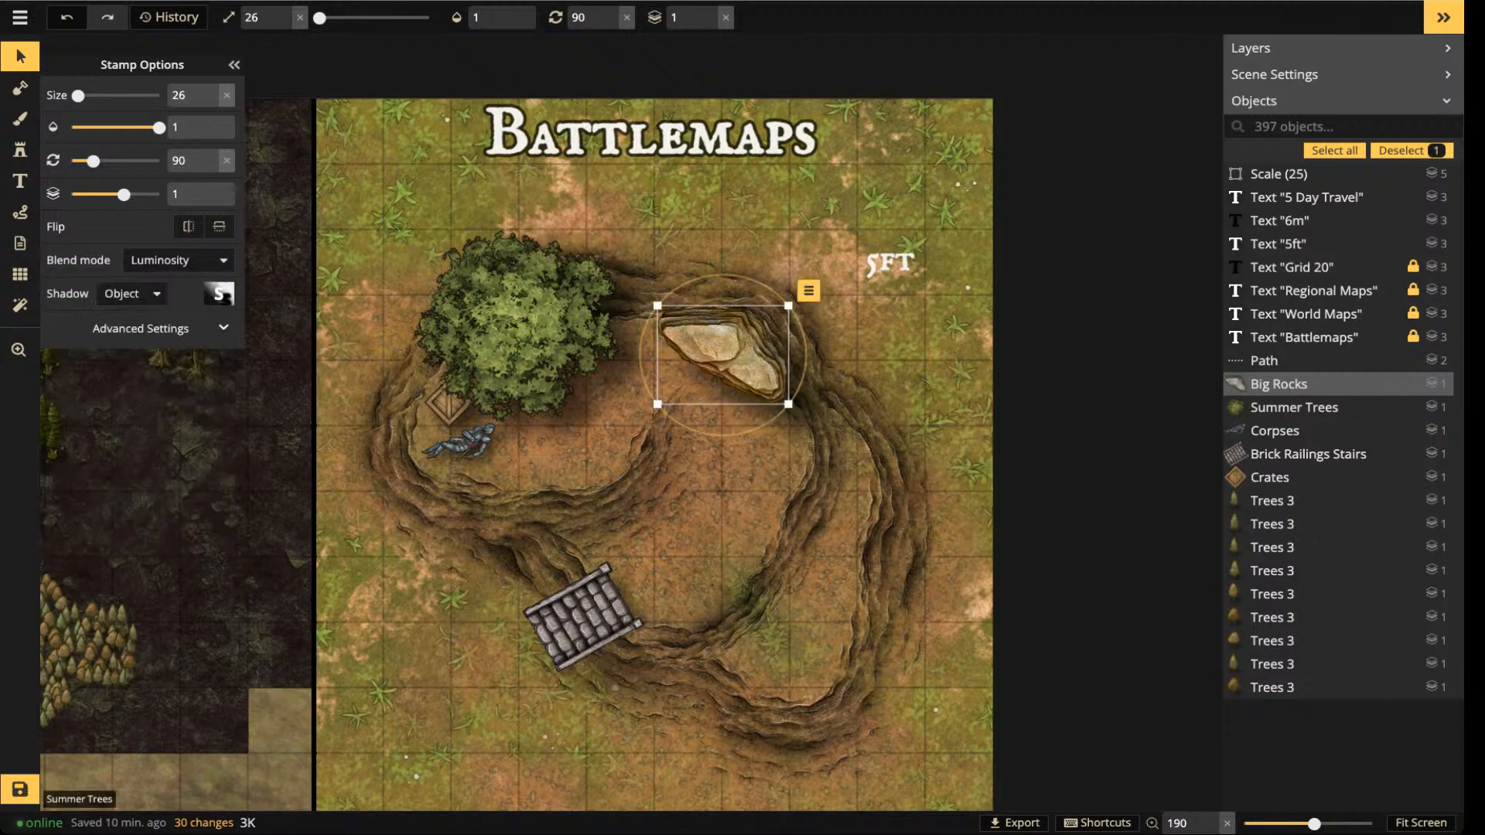
- Darken the big rock by lowering its brightness filter to 79
{"action": "left_click", "coordinate": [160, 328]}
{"action": "left_click_drag", "start_coordinate": [129, 442], "coordinate": [123, 442]}
{"action": "key", "text": "Escape"}
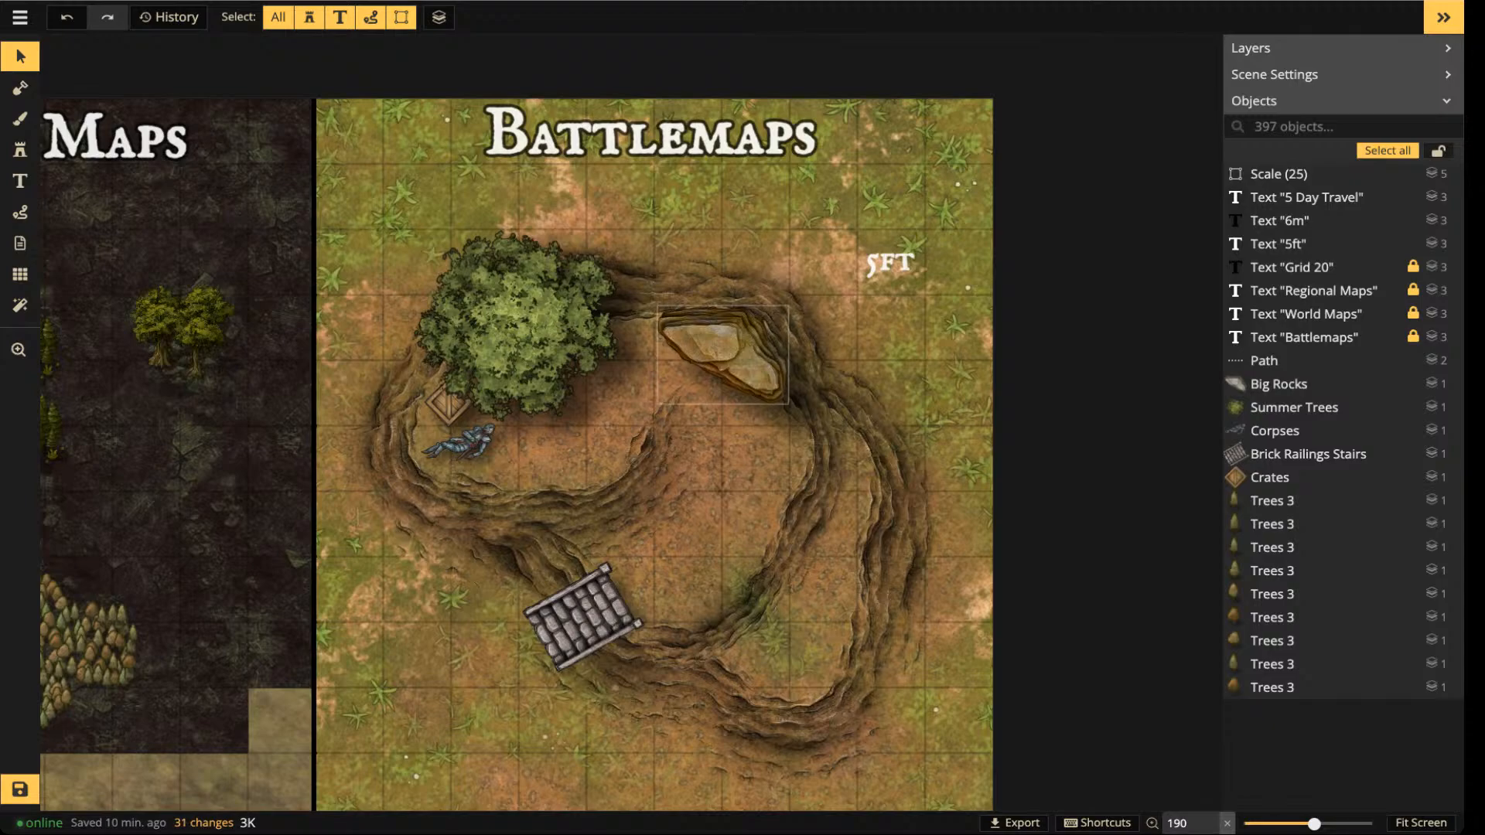
{"action": "left_click", "coordinate": [724, 356]}
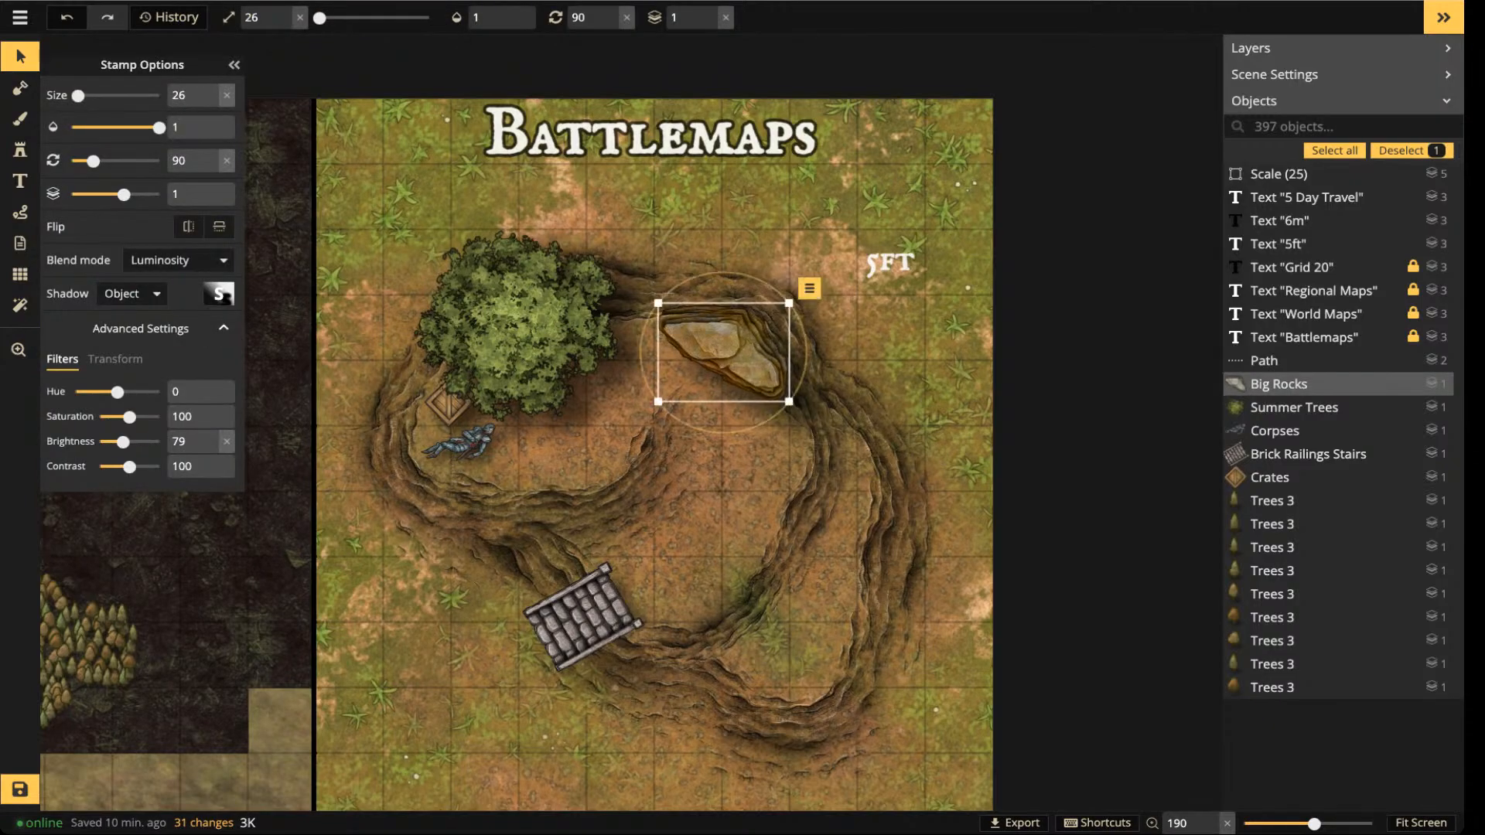
- Choose the Small Rocks stamp set from the rock results in the stamp catalog
{"action": "left_click", "coordinate": [20, 150]}
{"action": "scroll", "coordinate": [742, 410], "scroll_direction": "up", "scroll_amount": 5}
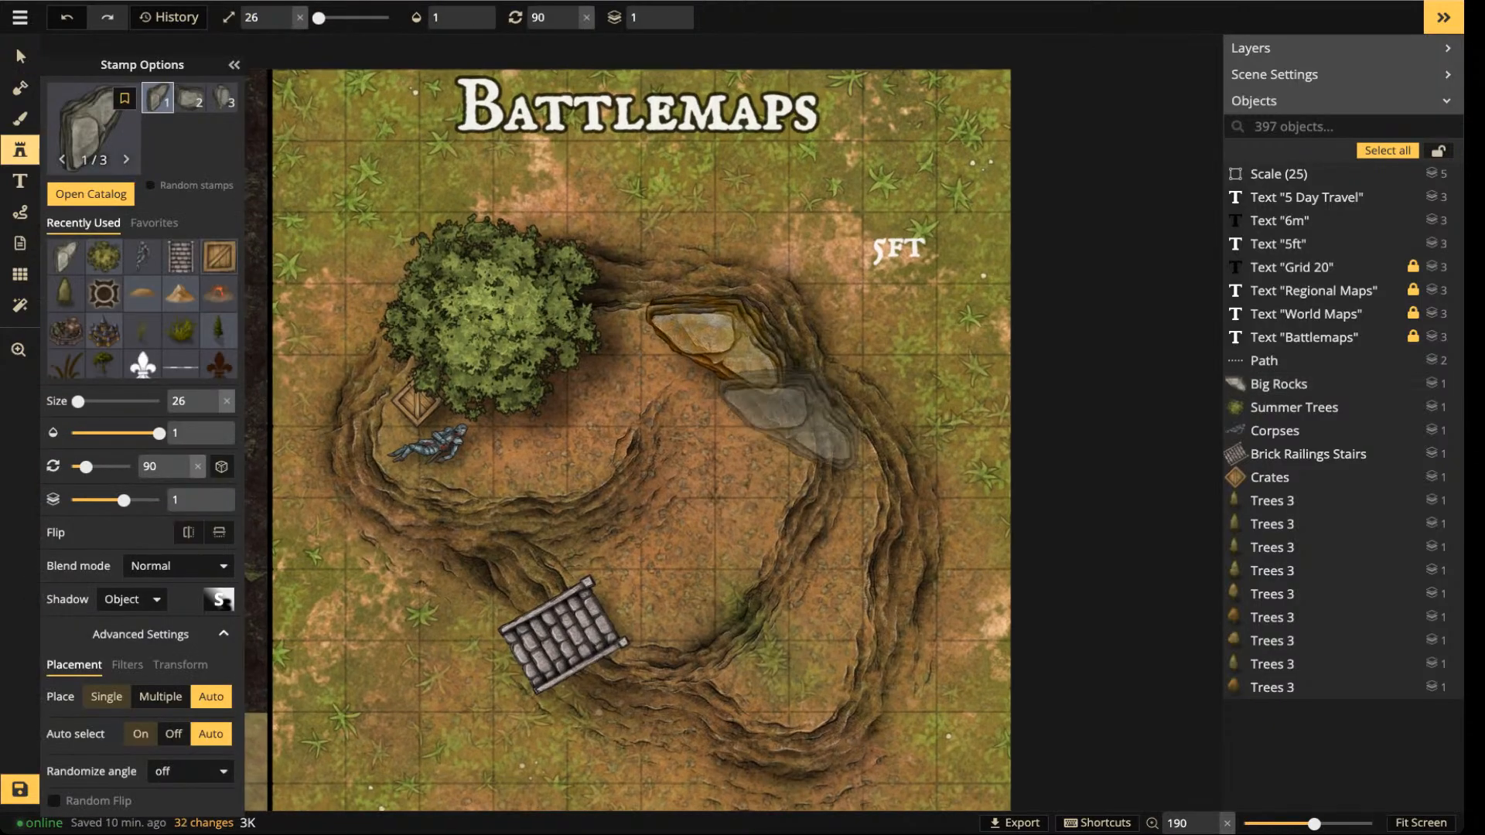
{"action": "left_click", "coordinate": [93, 129]}
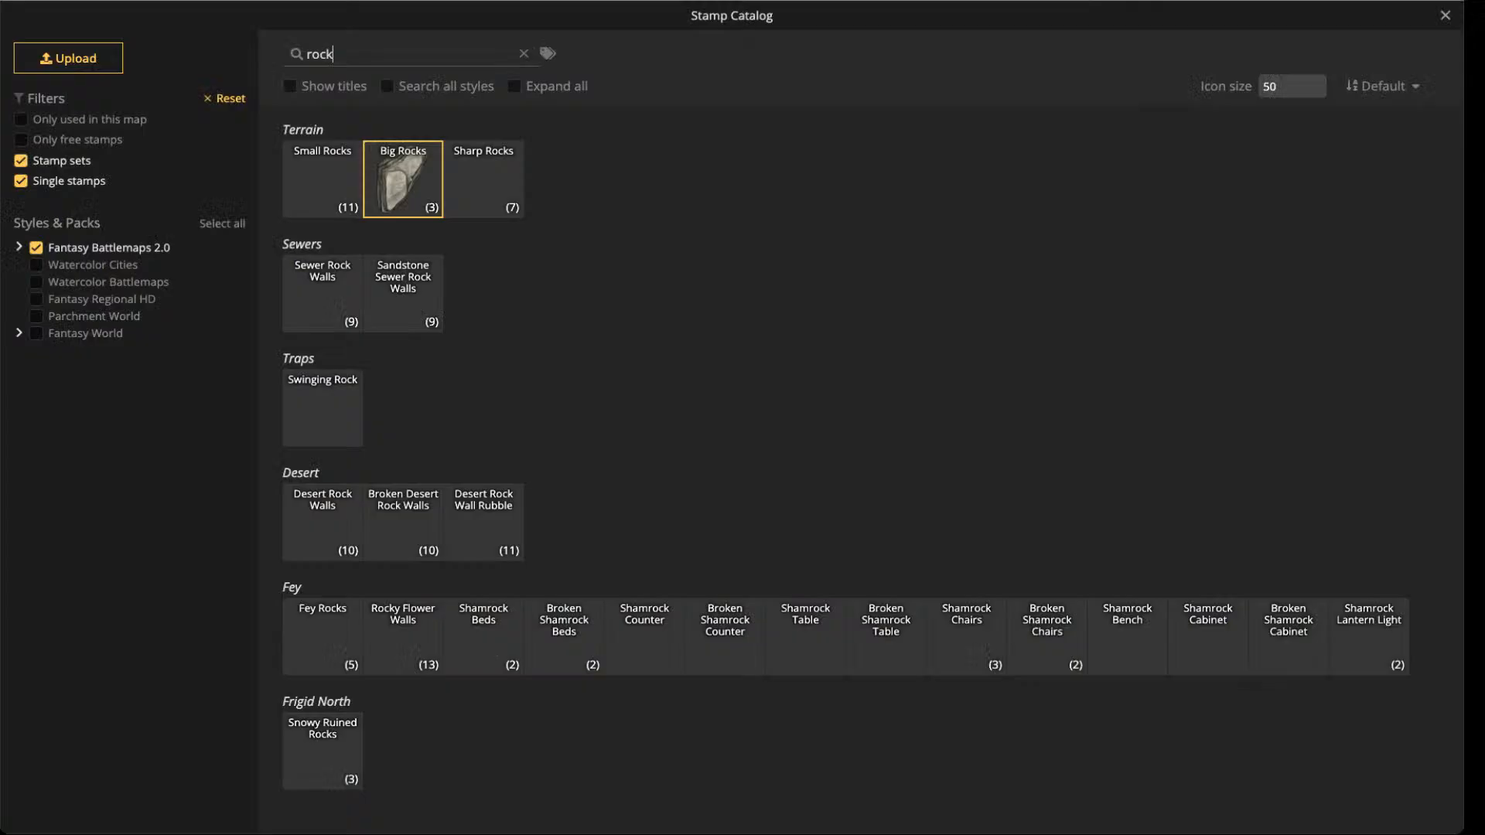
{"action": "left_click", "coordinate": [346, 207]}
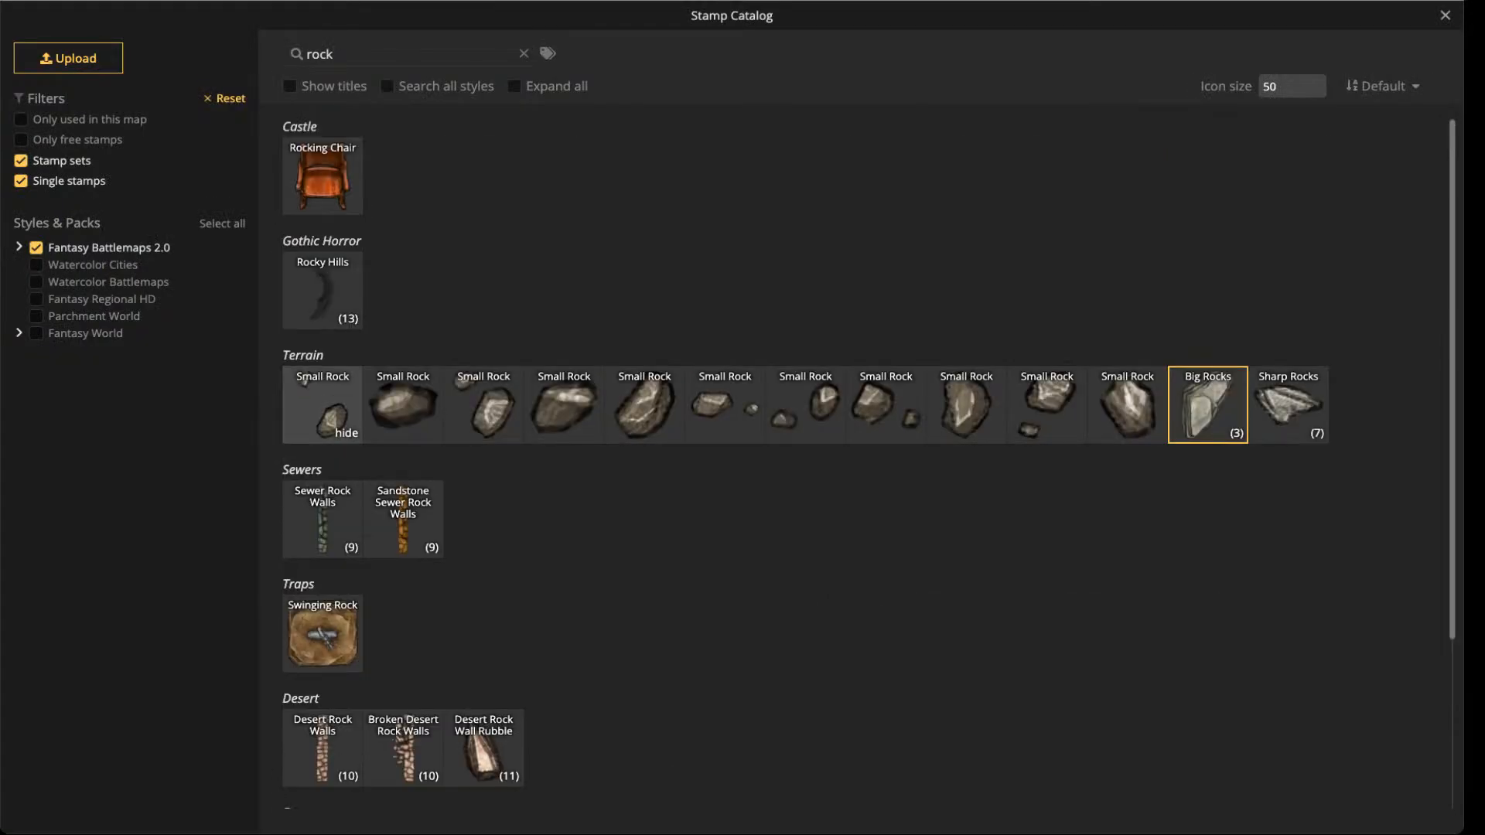
{"action": "left_click", "coordinate": [322, 404]}
- Scatter six randomized small rocks around the big rock's western and southern edges, using size 36 and enlarging the last to 56
{"action": "scroll", "coordinate": [663, 309], "scroll_direction": "up", "scroll_amount": 2}
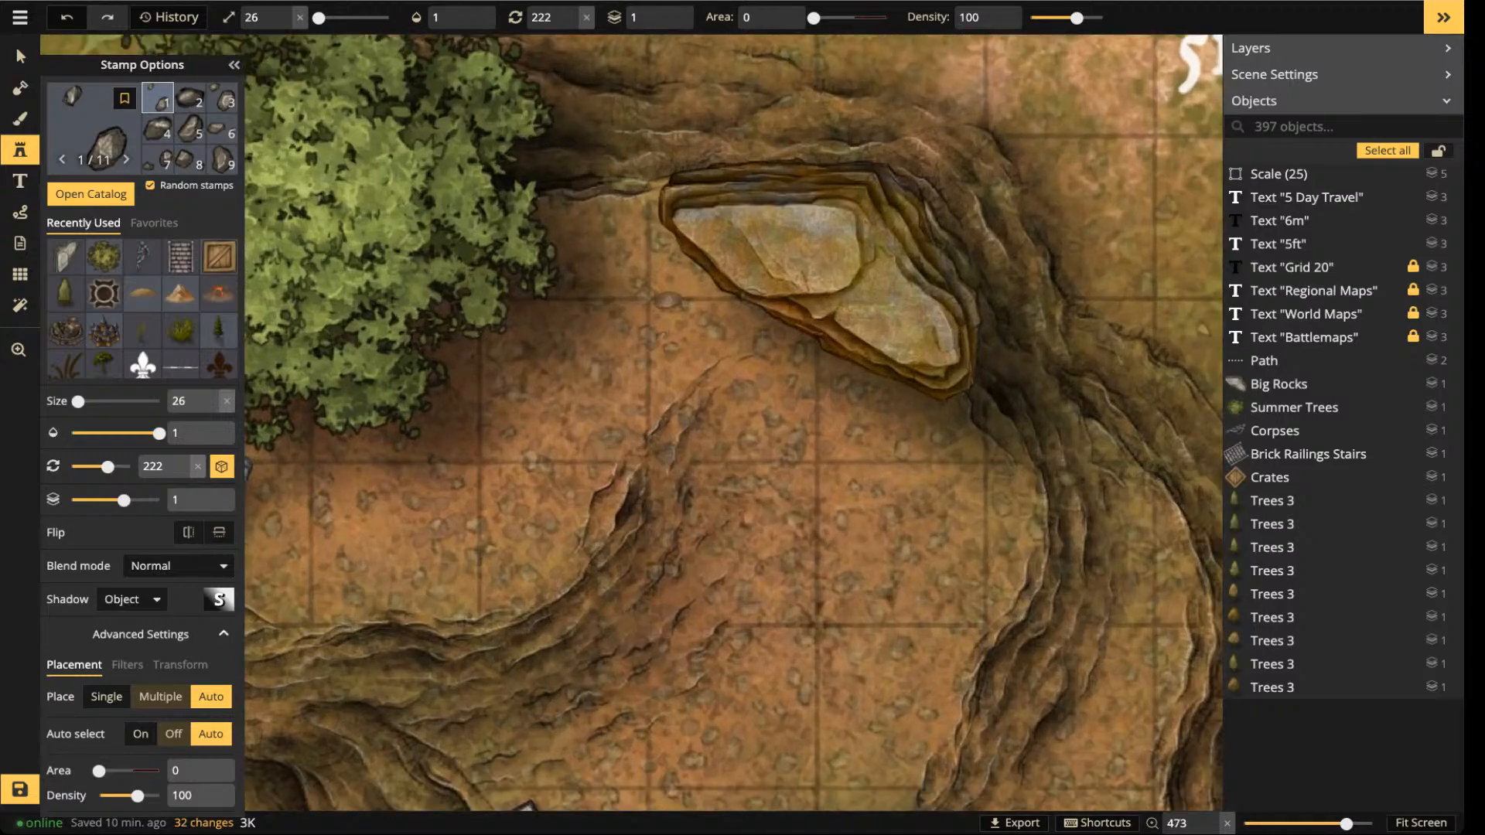
{"action": "scroll", "coordinate": [665, 283], "scroll_direction": "up", "scroll_amount": 1}
{"action": "scroll", "coordinate": [661, 277], "scroll_direction": "up", "scroll_amount": 6}
{"action": "scroll", "coordinate": [662, 274], "scroll_direction": "up", "scroll_amount": 2}
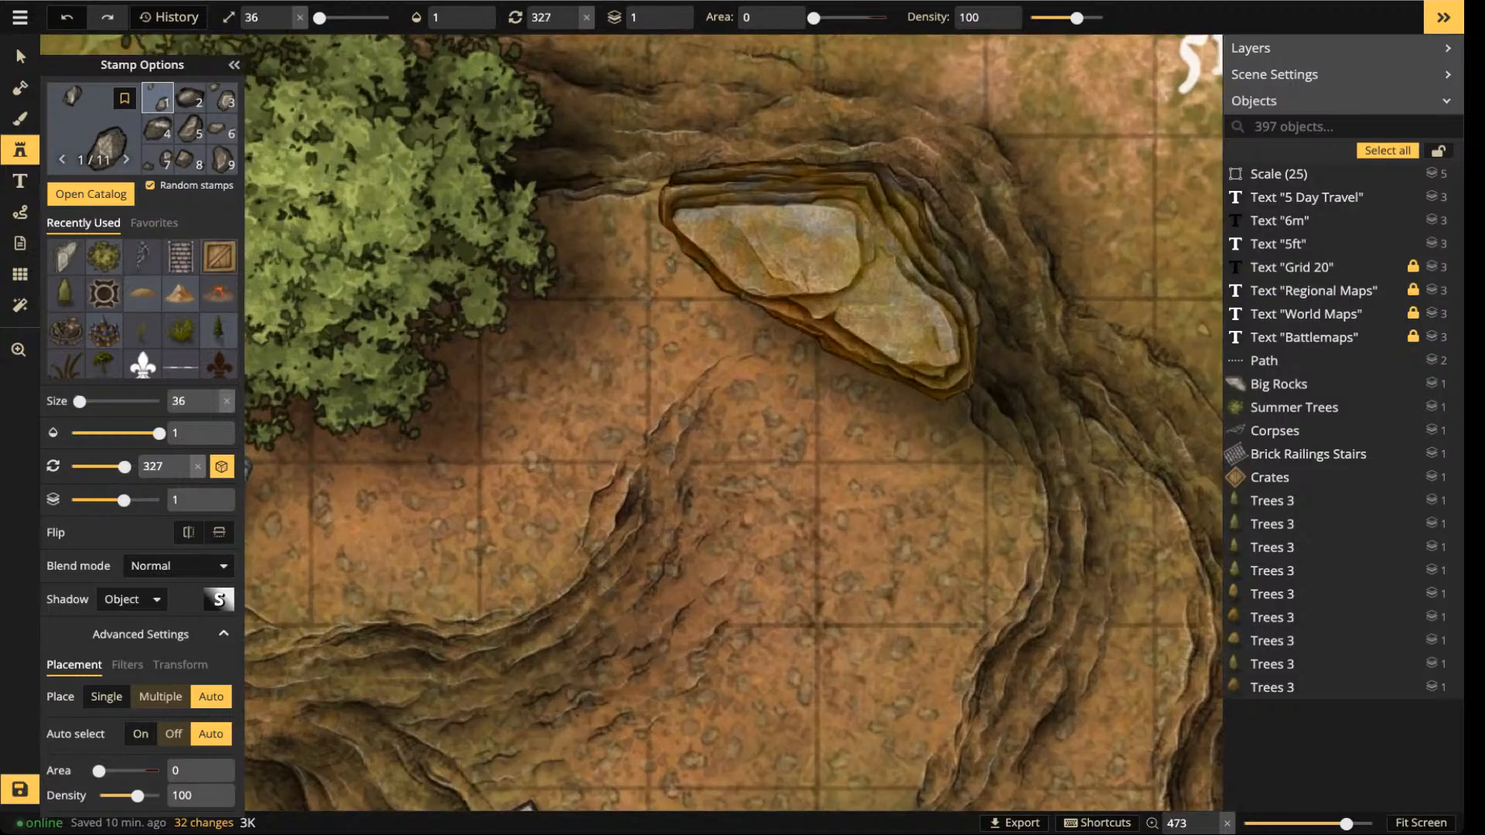
{"action": "left_click", "coordinate": [661, 273]}
{"action": "left_click", "coordinate": [614, 223]}
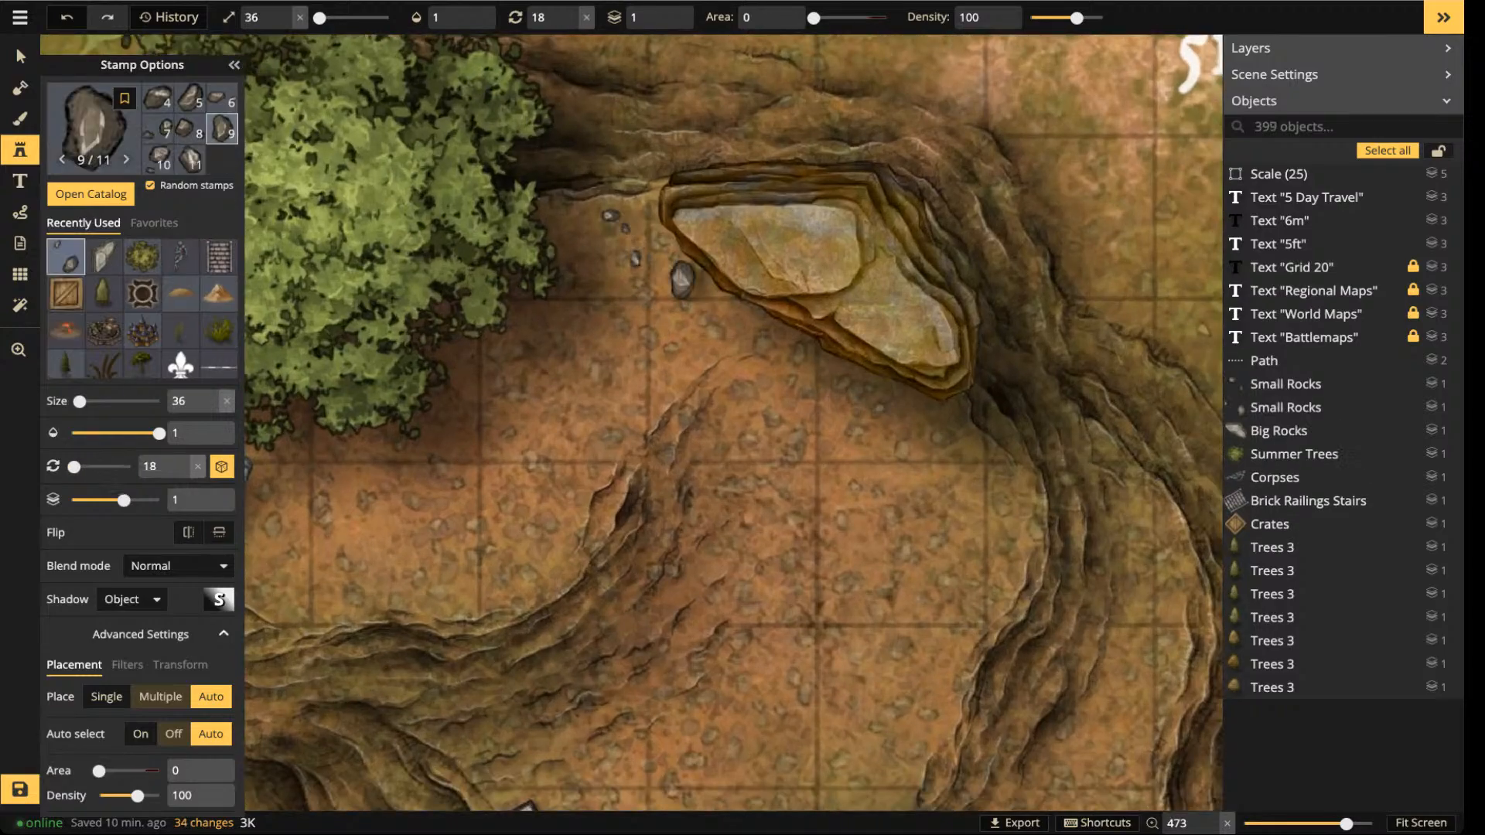
{"action": "left_click", "coordinate": [870, 406]}
{"action": "left_click", "coordinate": [977, 409]}
{"action": "left_click", "coordinate": [998, 483]}
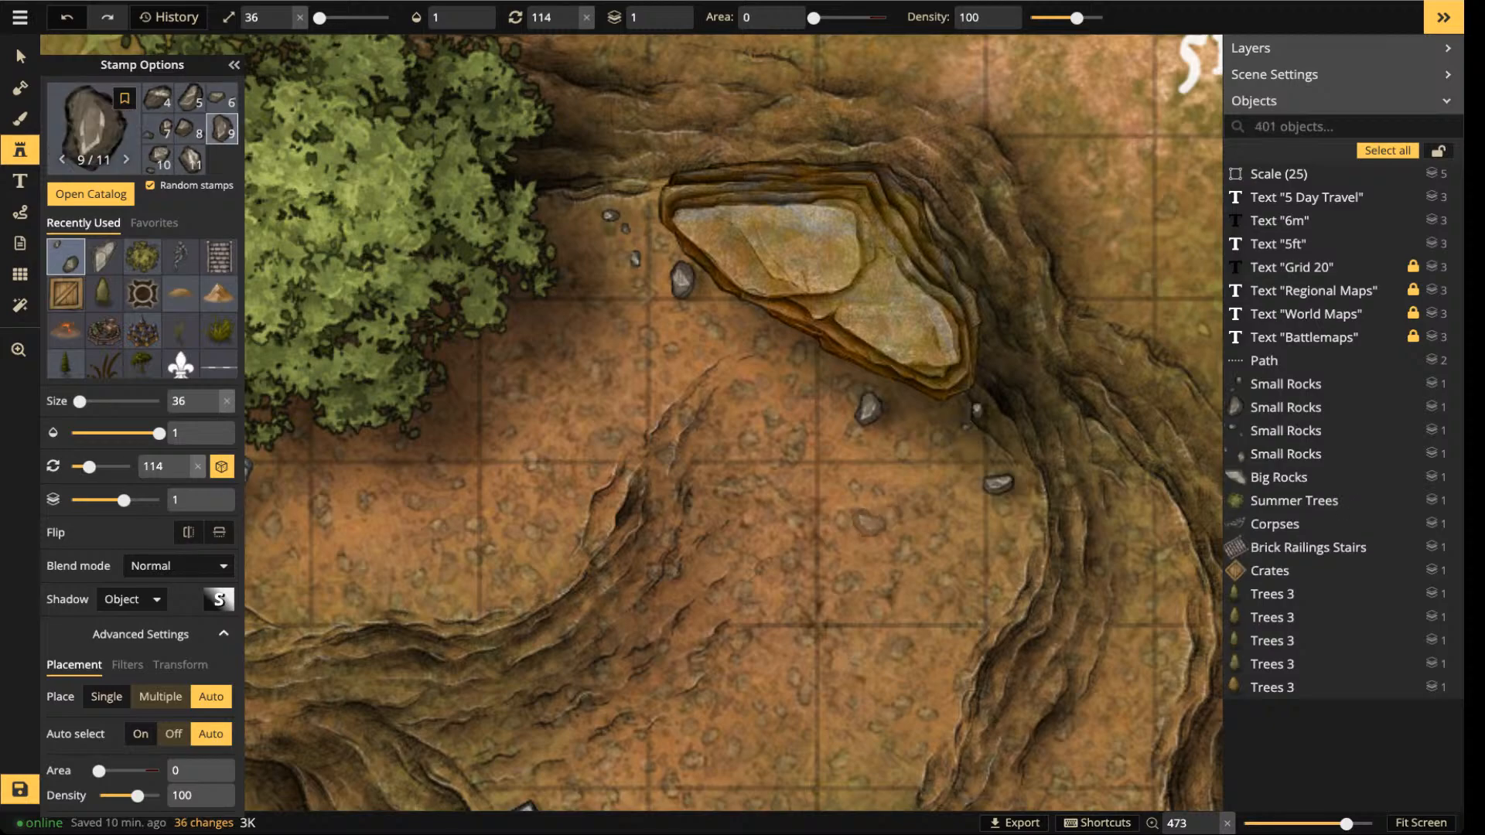
{"action": "left_click", "coordinate": [899, 499]}
{"action": "left_click", "coordinate": [793, 356]}
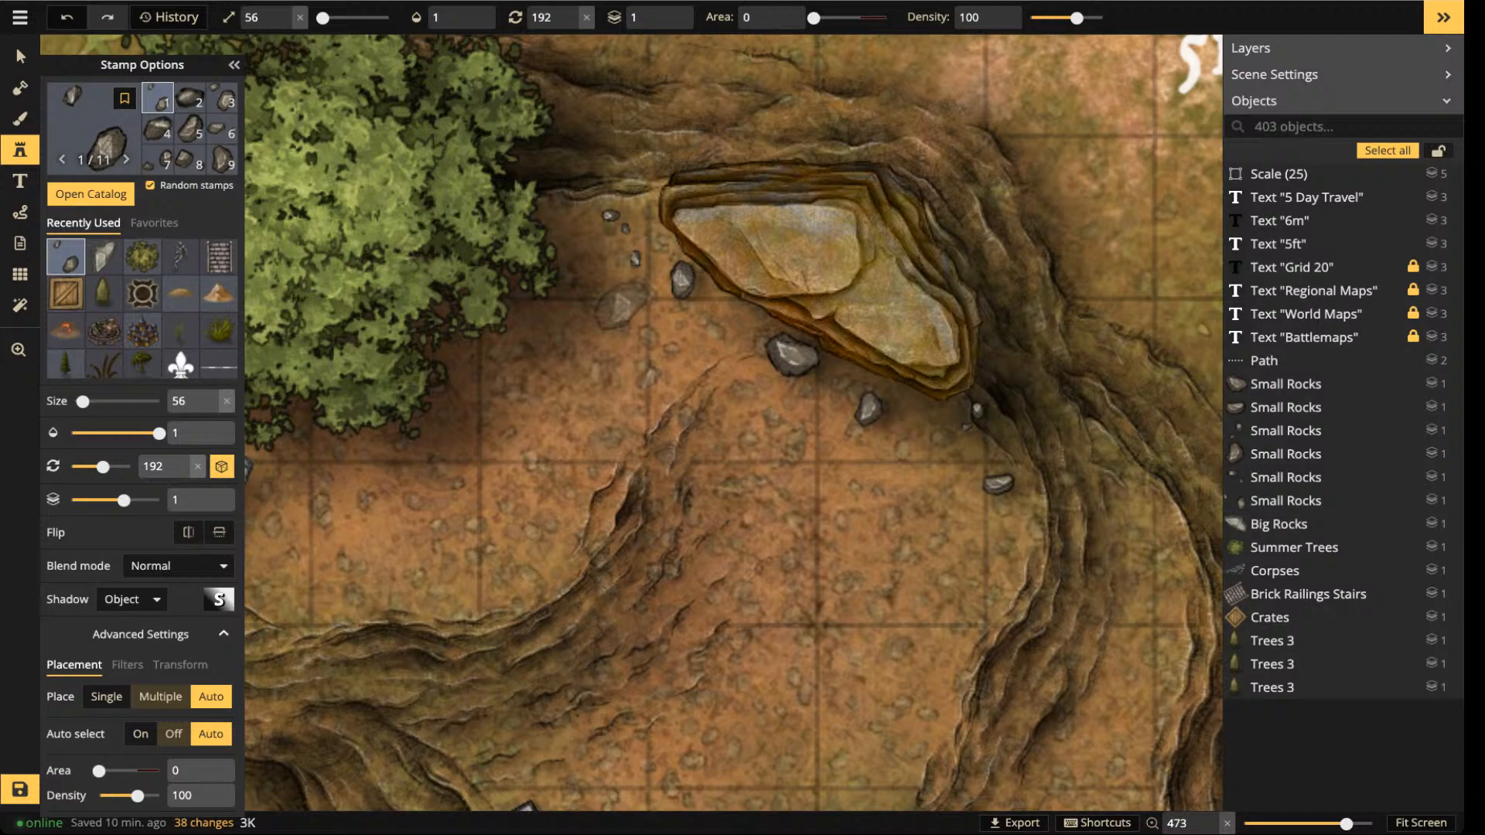
- Move the corpse onto the big rock, raise it to layer 3 and rotate it to 297 degrees
{"action": "scroll", "coordinate": [722, 238], "scroll_direction": "down", "scroll_amount": 3}
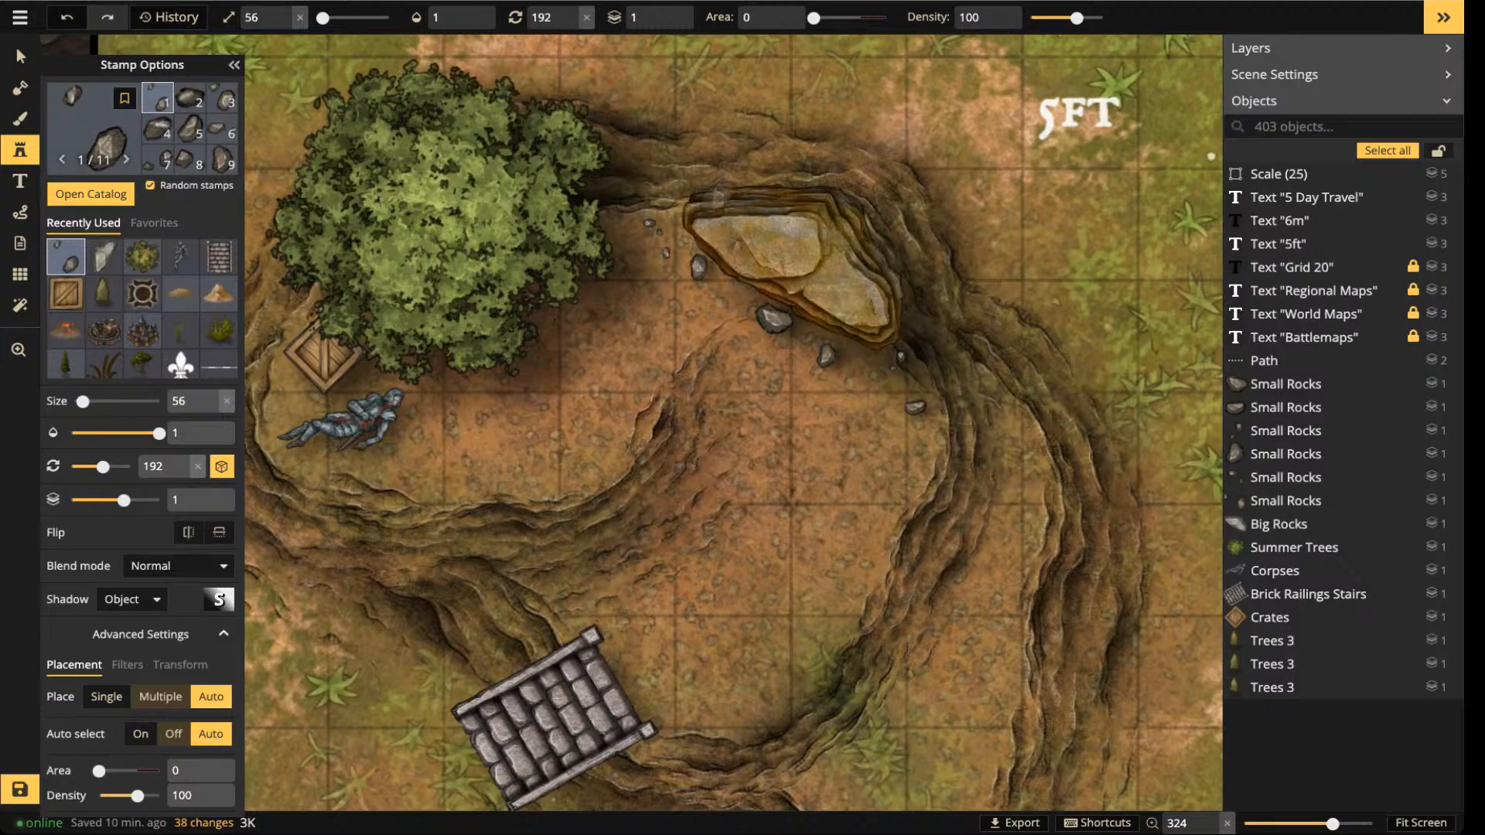
{"action": "left_click", "coordinate": [630, 325]}
{"action": "left_click", "coordinate": [20, 57]}
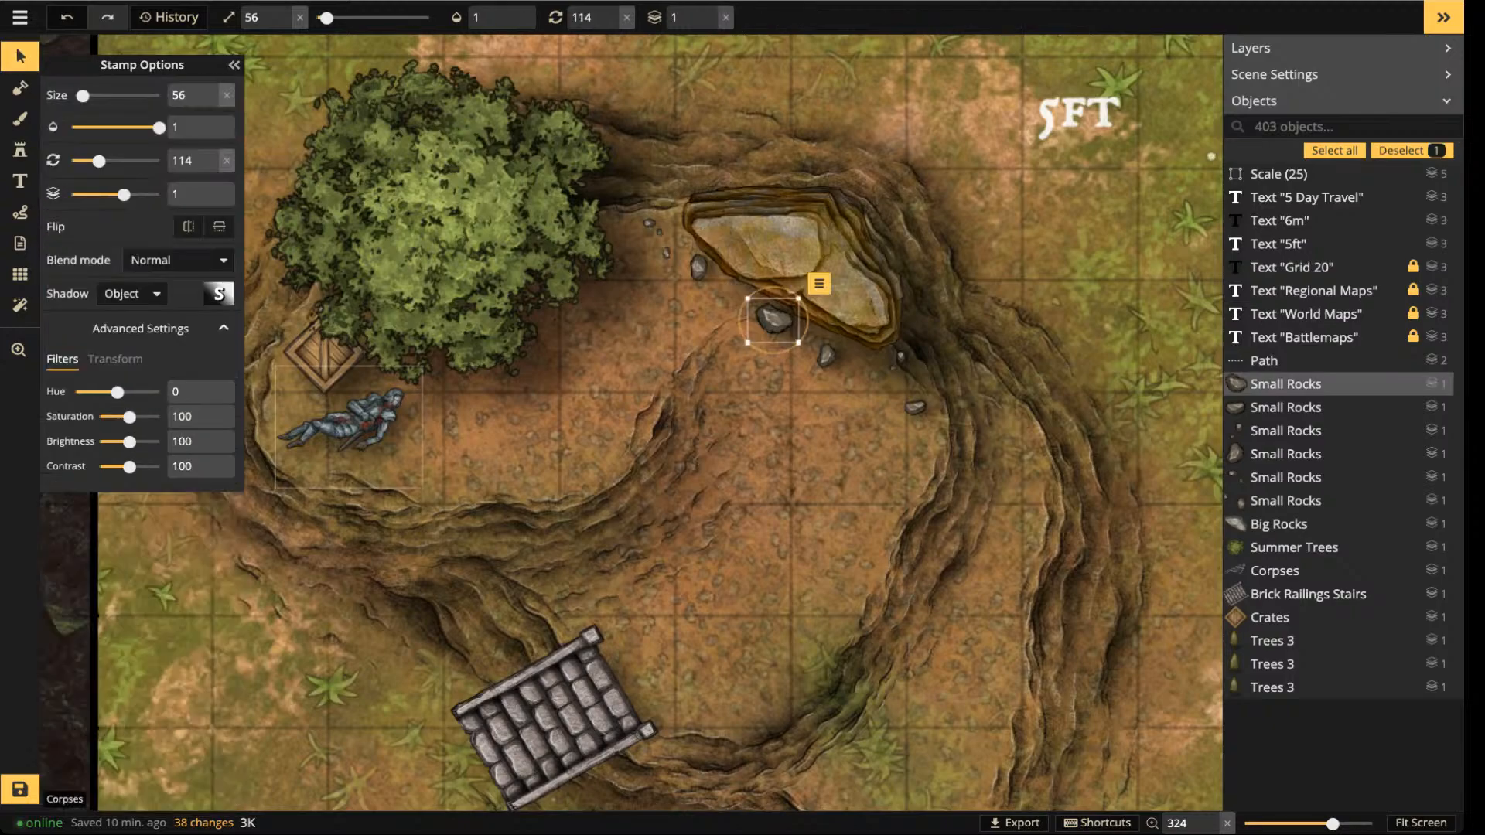
{"action": "left_click_drag", "start_coordinate": [352, 417], "coordinate": [735, 256]}
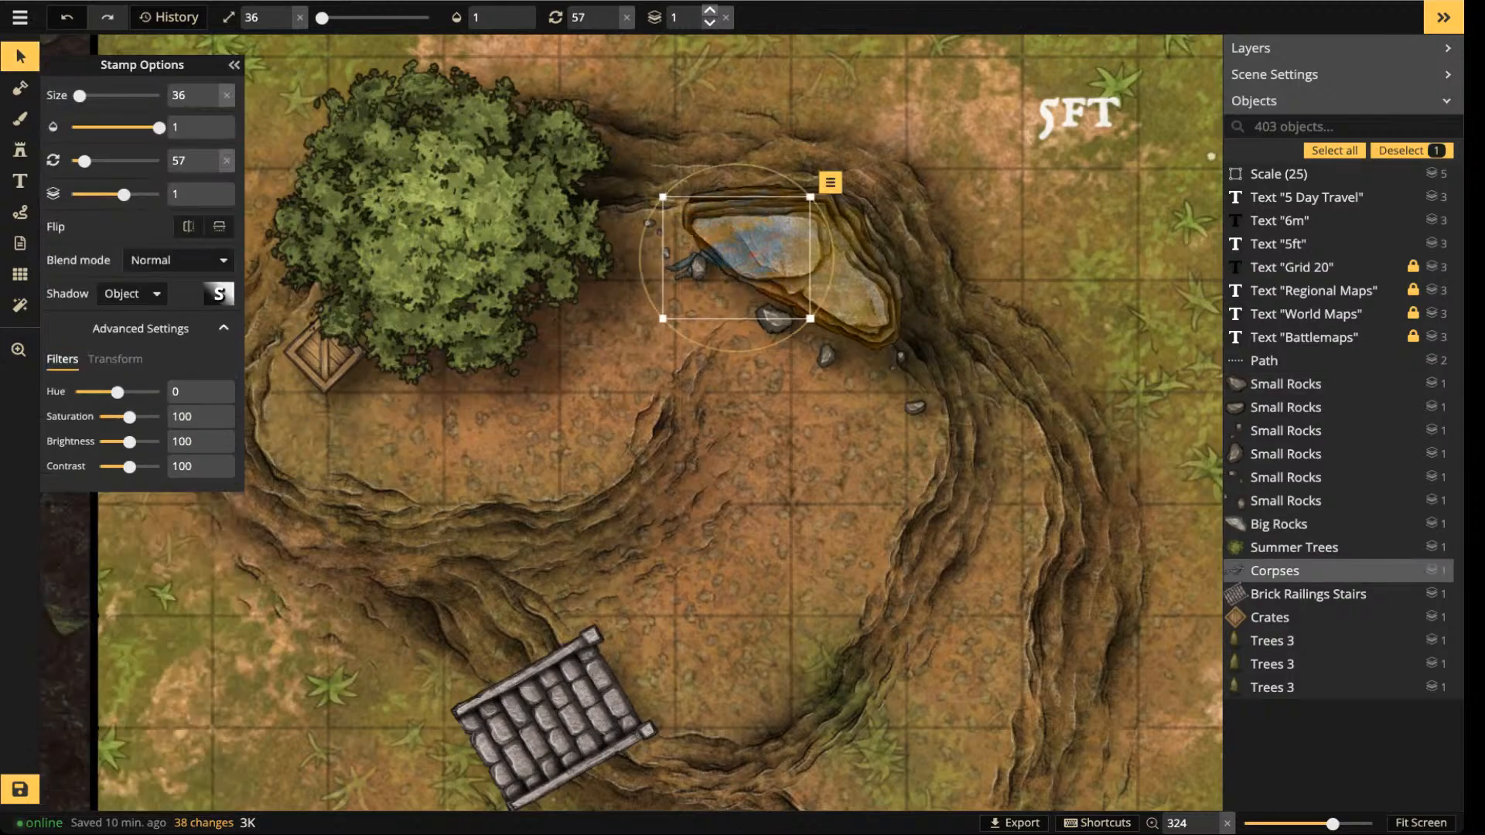
{"action": "left_click", "coordinate": [709, 12]}
{"action": "left_click", "coordinate": [709, 12]}
{"action": "left_click_drag", "start_coordinate": [829, 286], "coordinate": [717, 163]}
{"action": "left_click_drag", "start_coordinate": [736, 257], "coordinate": [812, 258]}
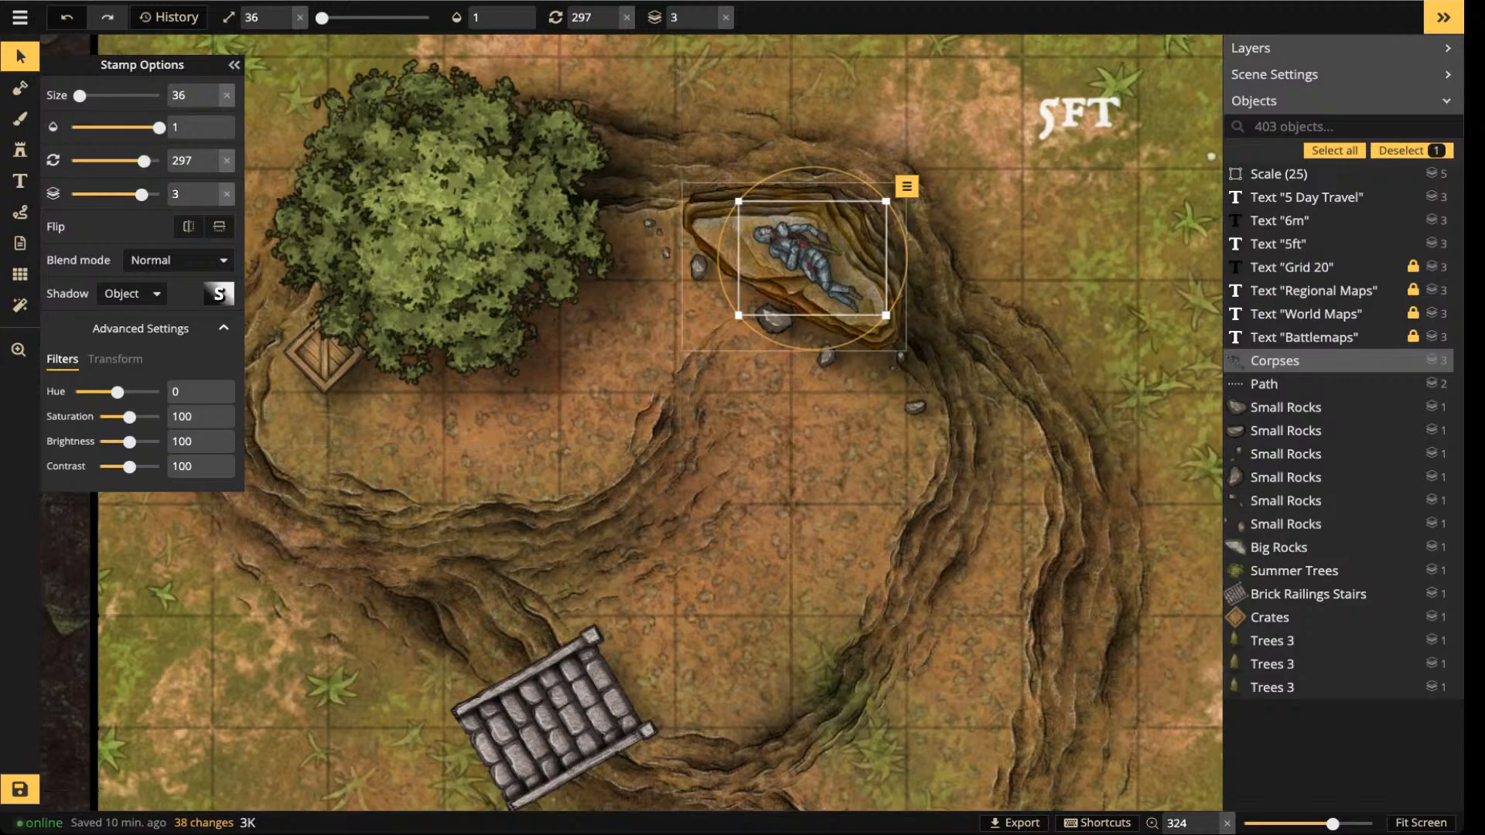
{"action": "left_click", "coordinate": [698, 267]}
{"action": "left_click", "coordinate": [737, 216]}
- Place the second Big Rocks variant at size 36 and 90 degrees over the 5ft label near the northeastern corner
{"action": "left_click", "coordinate": [20, 149]}
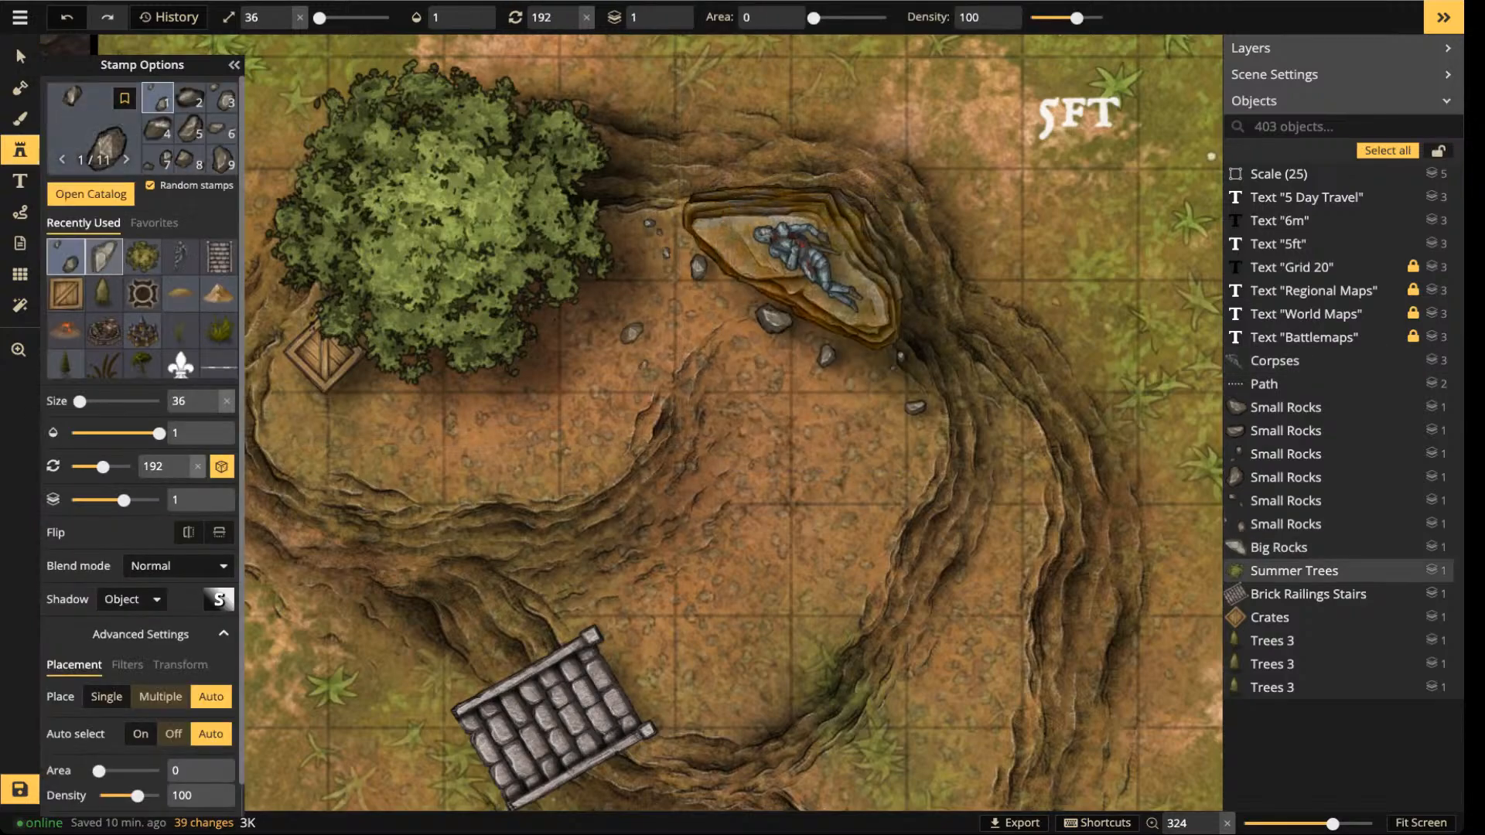
{"action": "left_click", "coordinate": [104, 256]}
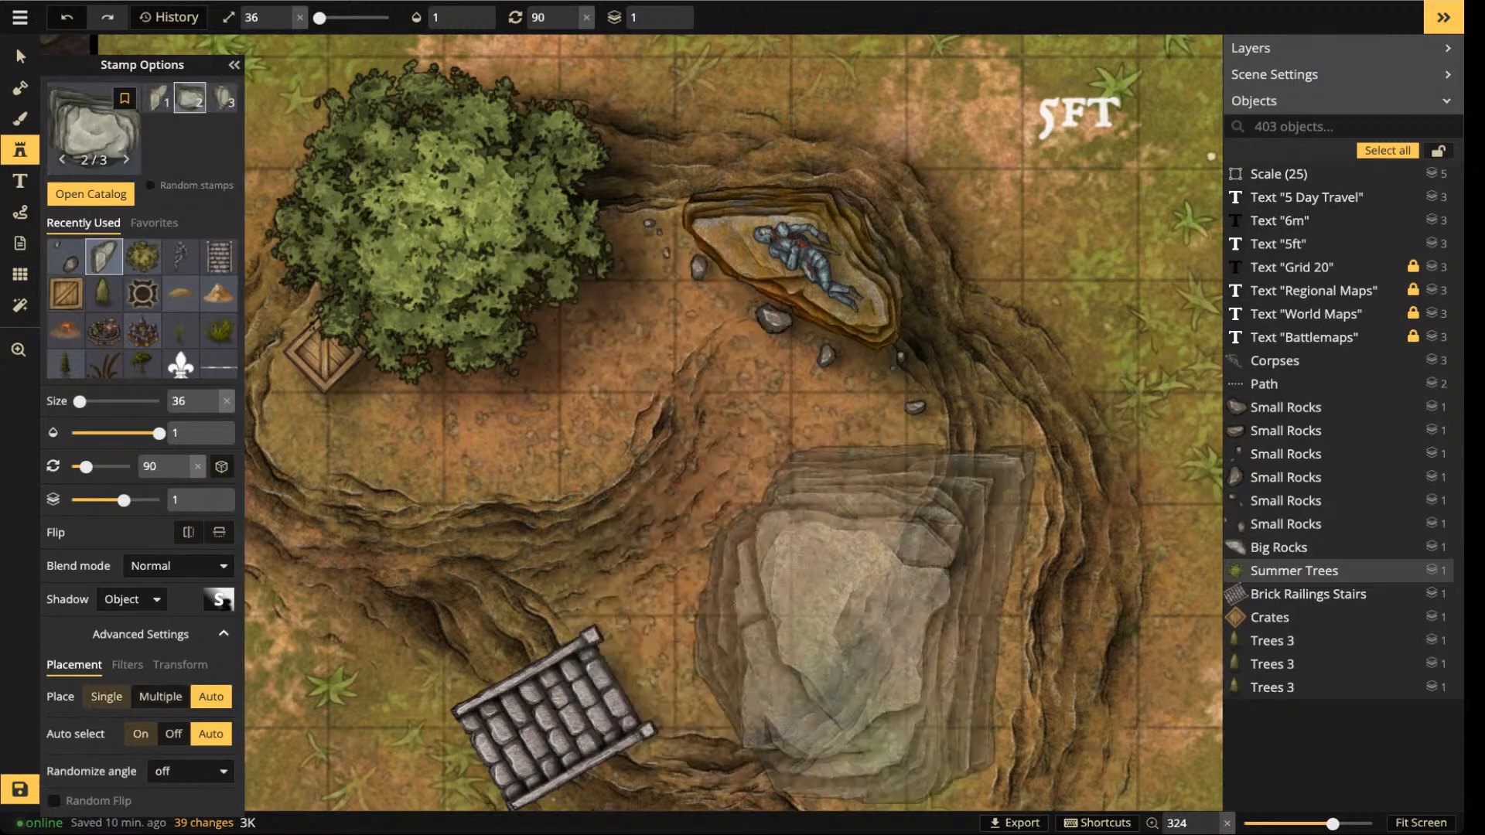
{"action": "left_click_drag", "start_coordinate": [976, 450], "coordinate": [733, 640]}
{"action": "left_click_drag", "start_coordinate": [735, 536], "coordinate": [713, 636]}
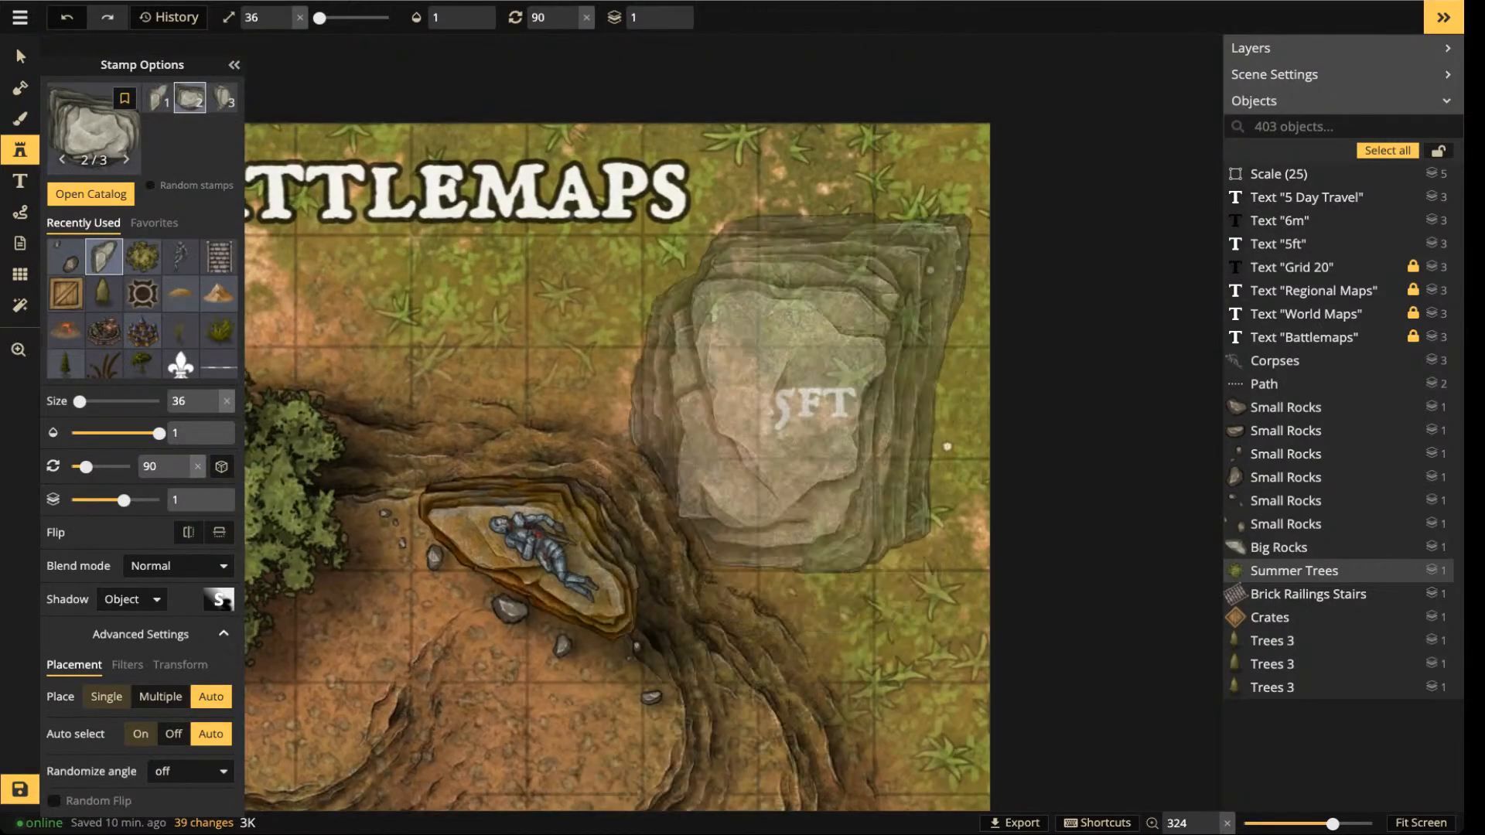
{"action": "left_click", "coordinate": [800, 390]}
- Move the corpse onto the grass north of the cliff and shift the 5ft label slightly northeast
{"action": "left_click", "coordinate": [20, 56]}
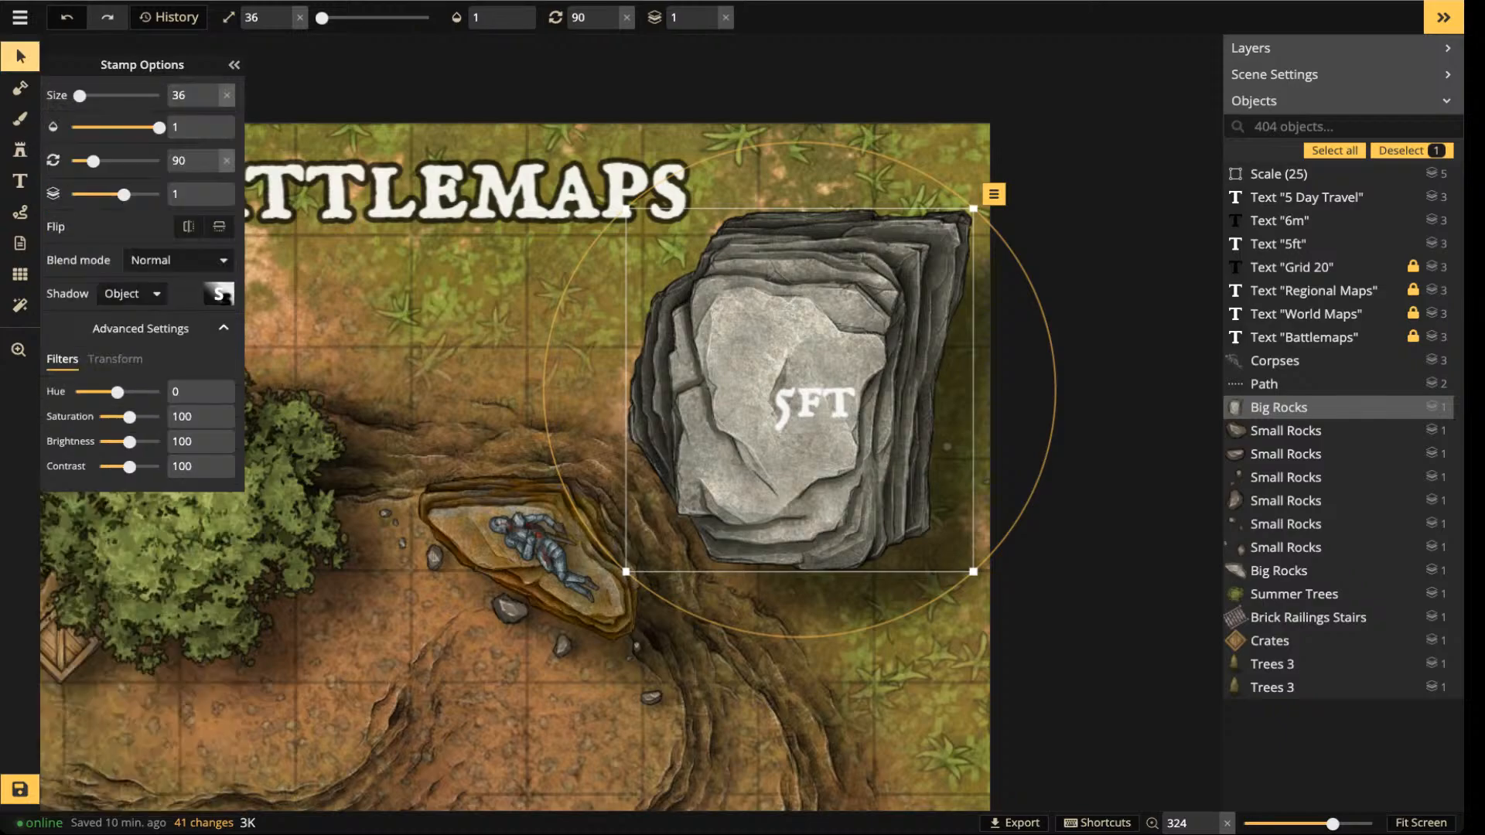
{"action": "left_click_drag", "start_coordinate": [545, 547], "coordinate": [547, 328]}
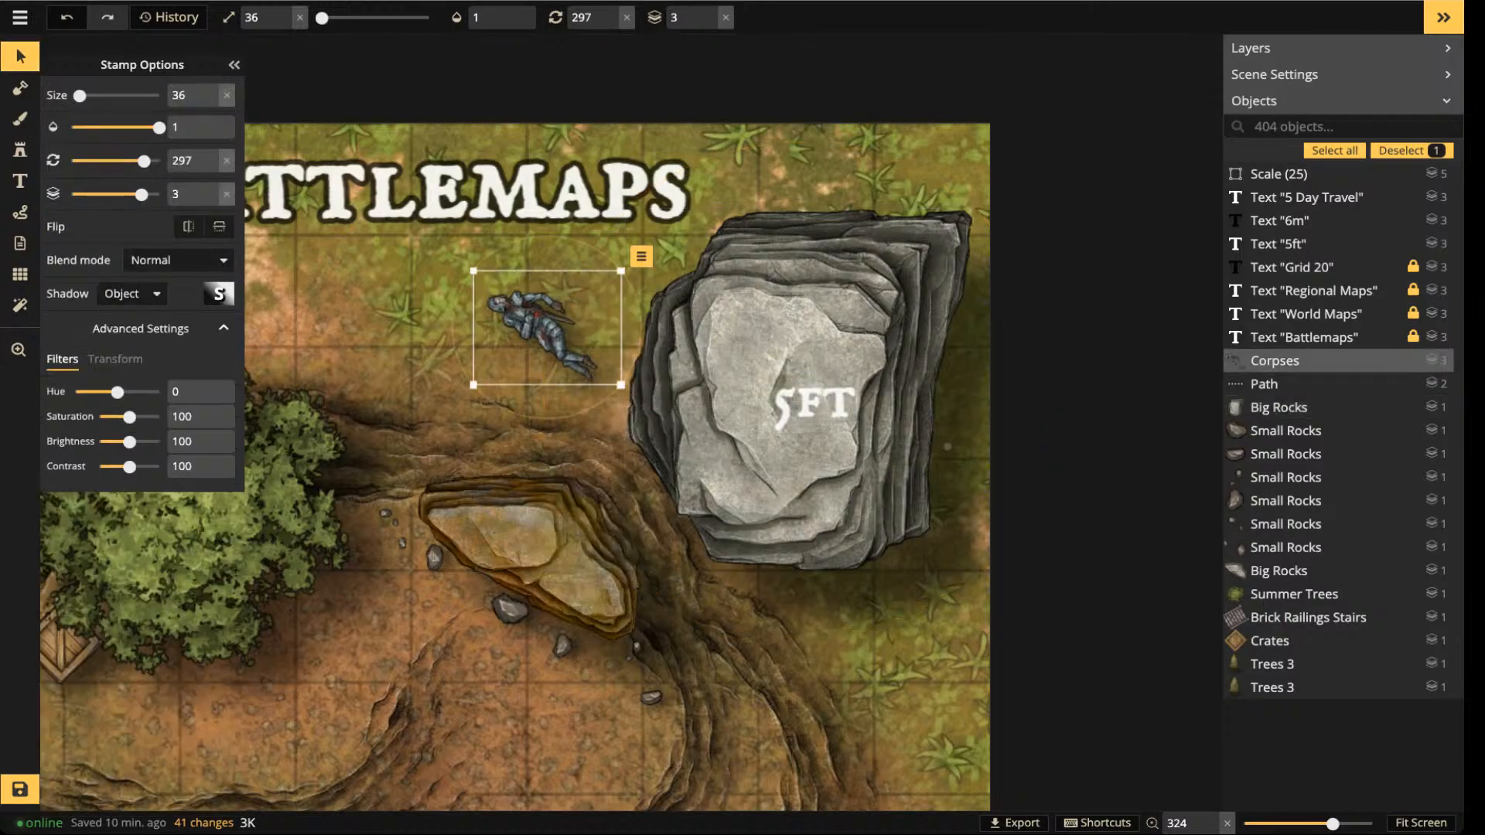
{"action": "left_click_drag", "start_coordinate": [814, 402], "coordinate": [880, 334]}
- Move the large grey rock down to the Battlemaps section's eastern edge, between the upper and lower cliffs
{"action": "left_click_drag", "start_coordinate": [774, 465], "coordinate": [762, 448]}
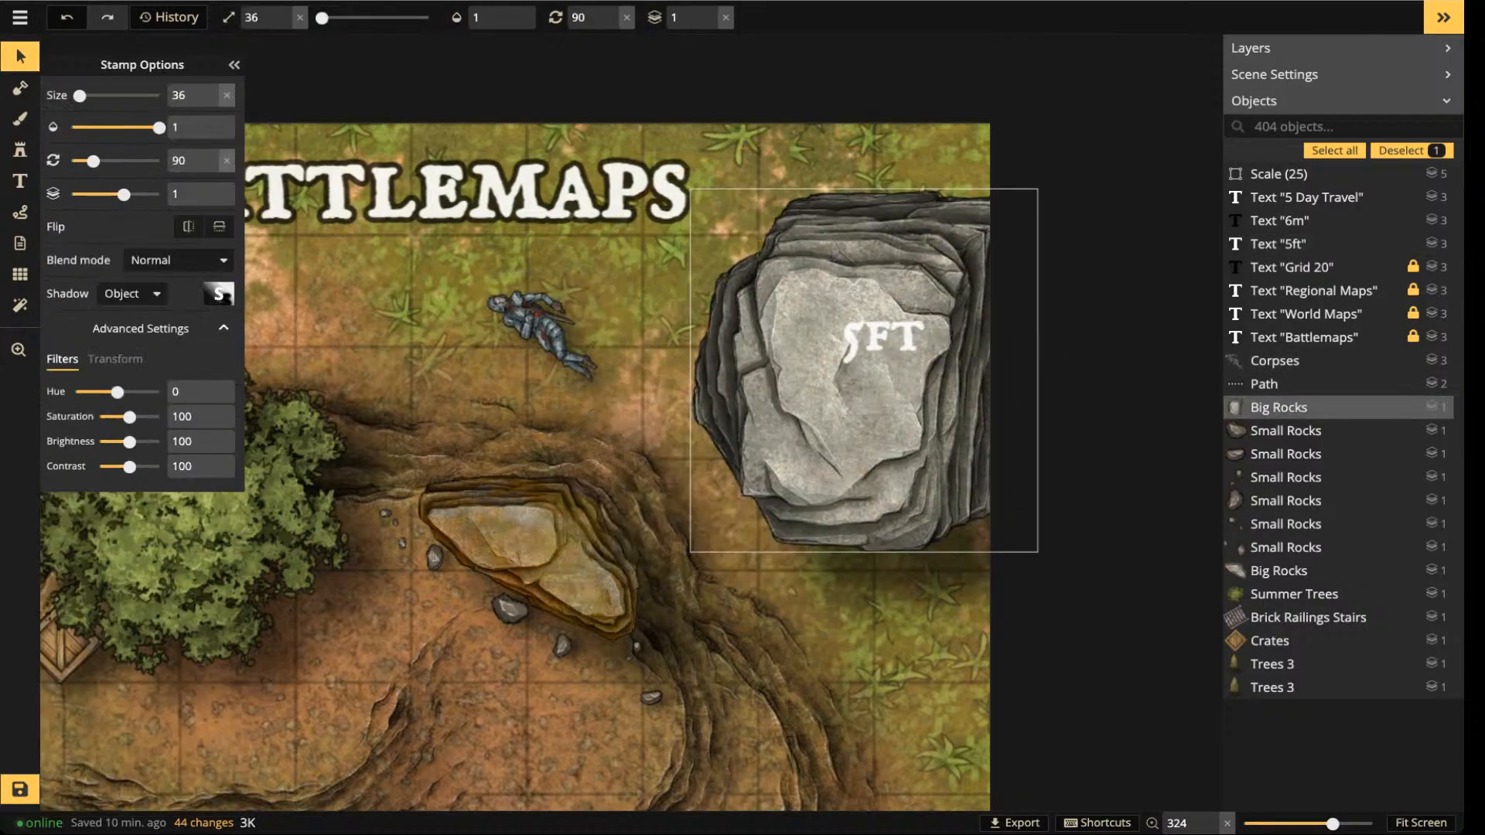
{"action": "scroll", "coordinate": [765, 348], "scroll_direction": "down", "scroll_amount": 3}
{"action": "scroll", "coordinate": [495, 418], "scroll_direction": "down", "scroll_amount": 5}
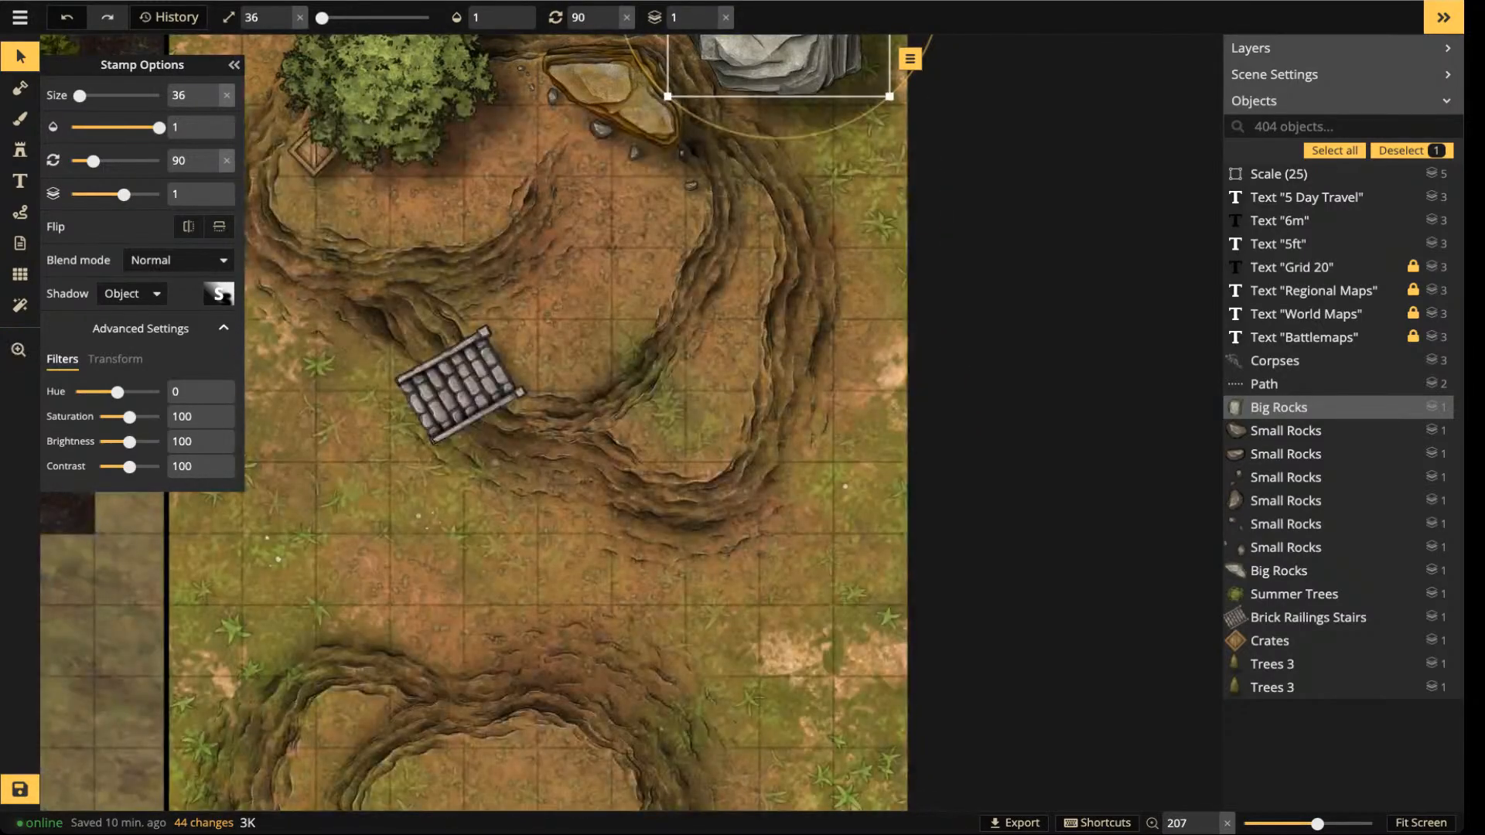
{"action": "left_click_drag", "start_coordinate": [773, 62], "coordinate": [794, 729]}
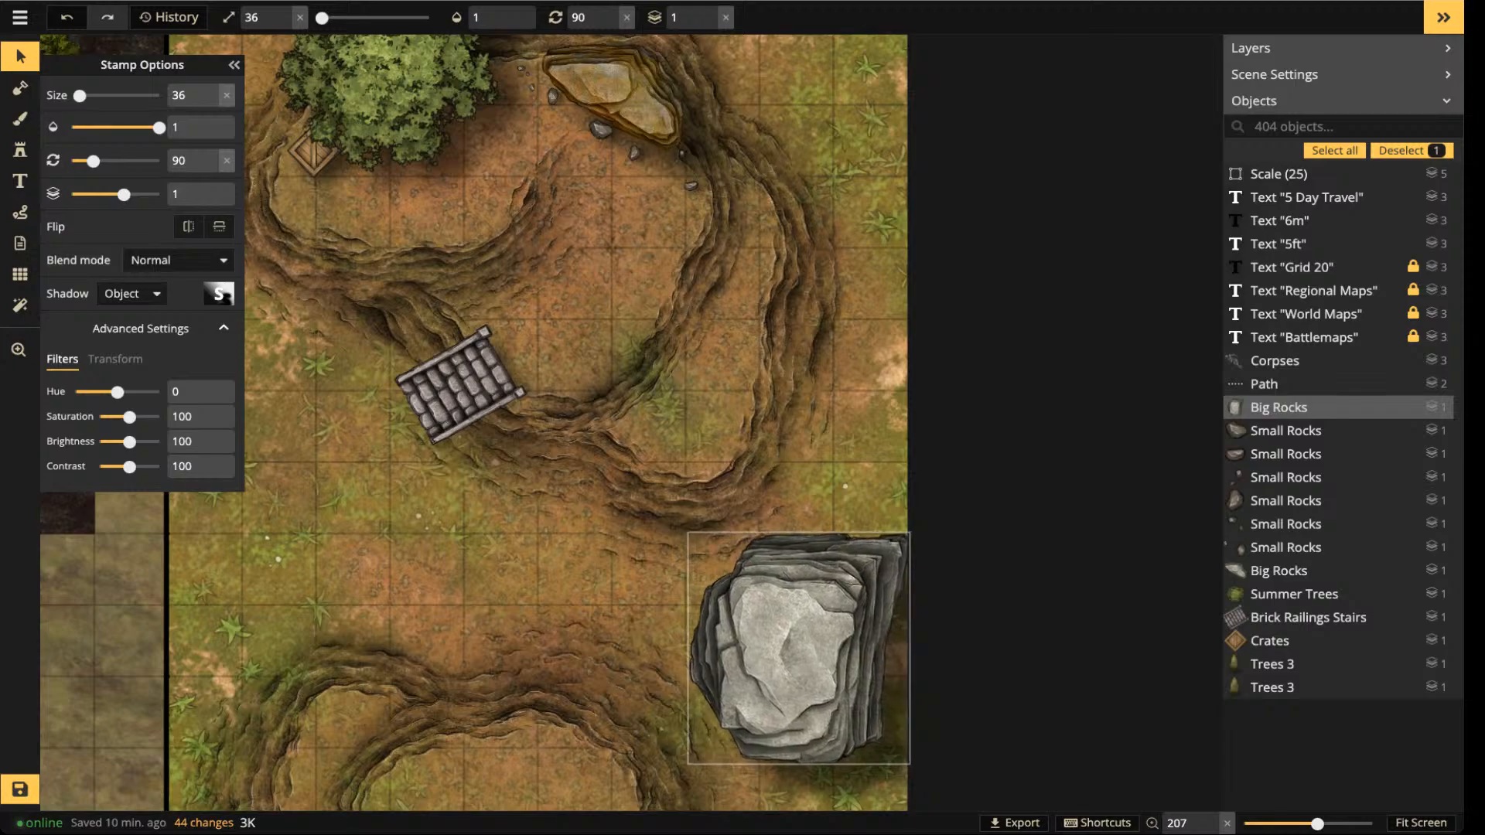
{"action": "left_click_drag", "start_coordinate": [794, 729], "coordinate": [799, 721]}
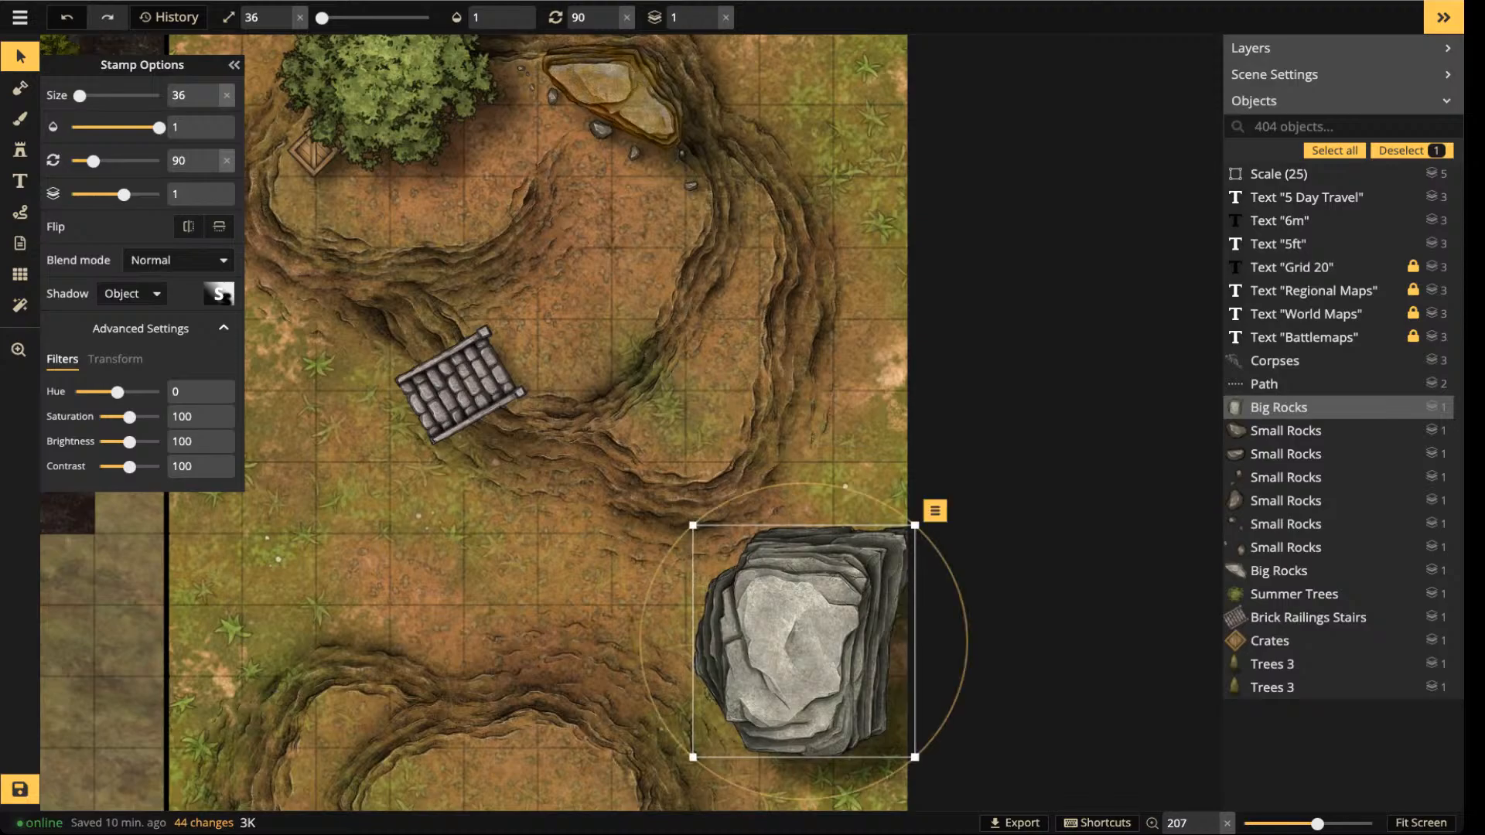
- Delete the large grey rock at the eastern edge between the two cliffs
{"action": "scroll", "coordinate": [463, 712], "scroll_direction": "down", "scroll_amount": 5}
{"action": "left_click_drag", "start_coordinate": [462, 712], "coordinate": [1252, 762]}
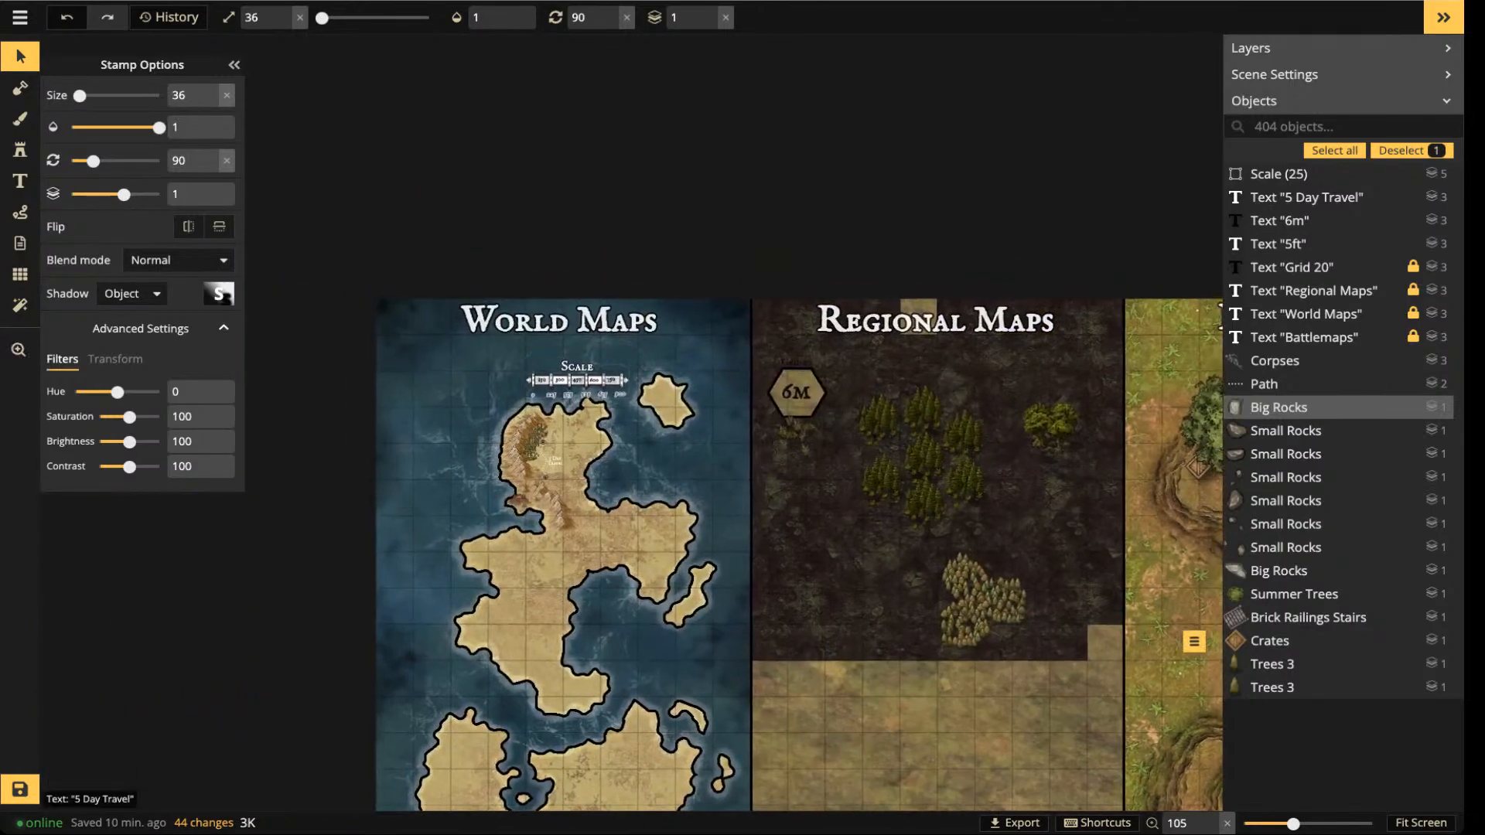
{"action": "left_click_drag", "start_coordinate": [928, 542], "coordinate": [237, 479]}
{"action": "scroll", "coordinate": [619, 541], "scroll_direction": "up", "scroll_amount": 3}
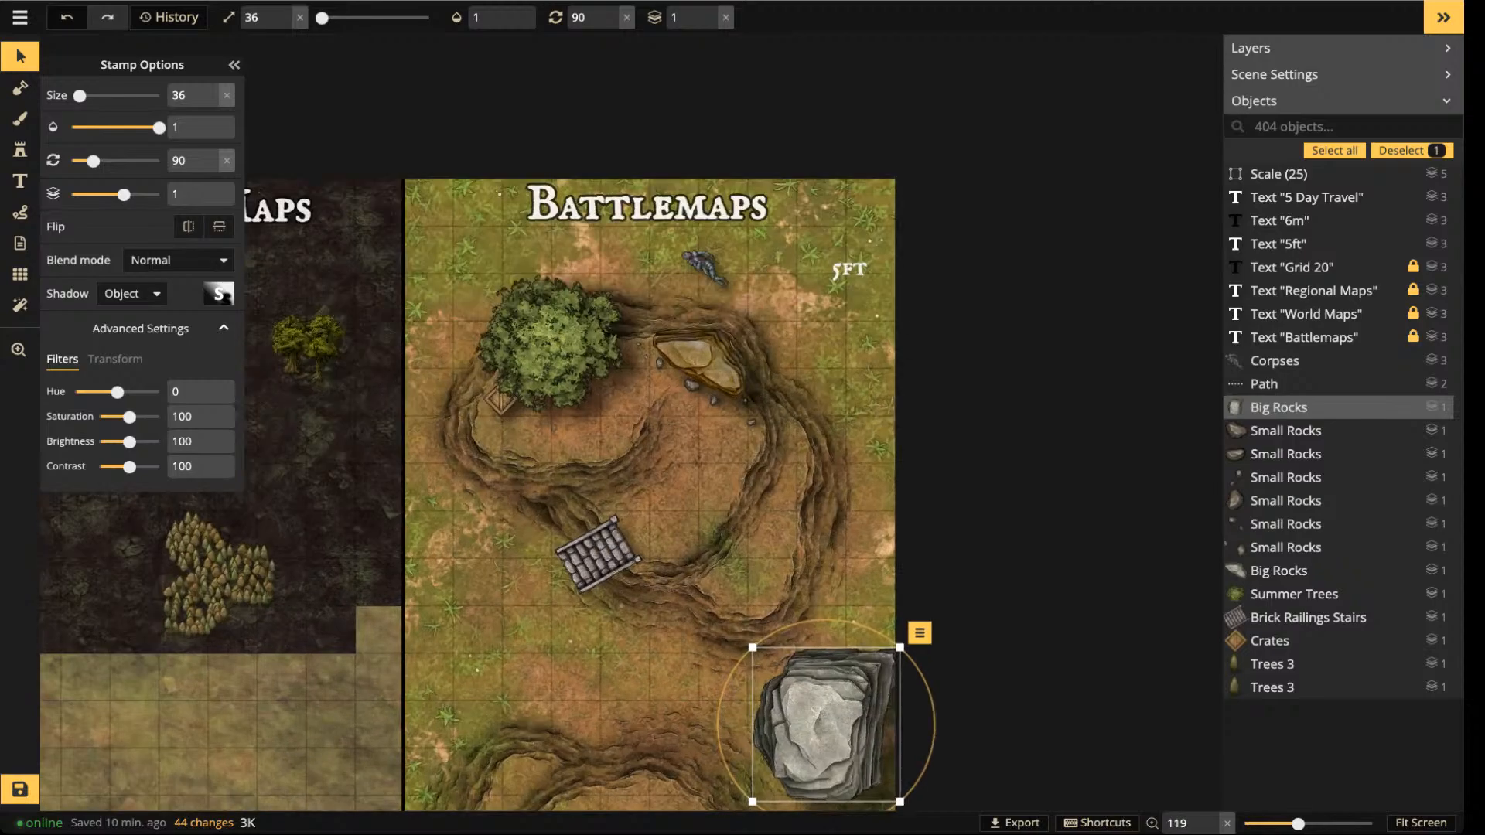
{"action": "left_click_drag", "start_coordinate": [857, 727], "coordinate": [837, 696]}
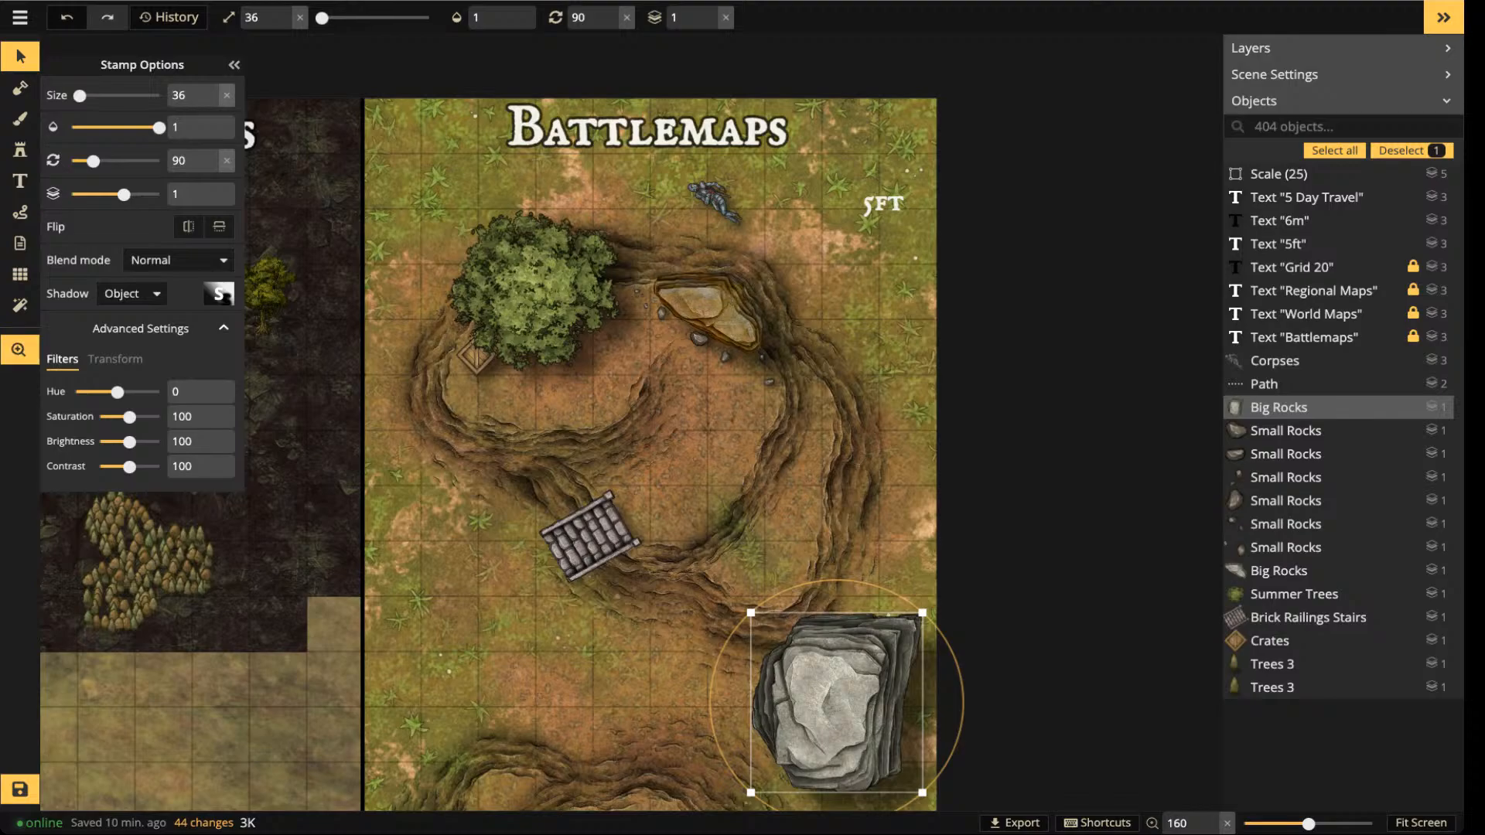
{"action": "scroll", "coordinate": [649, 422], "scroll_direction": "down", "scroll_amount": 3}
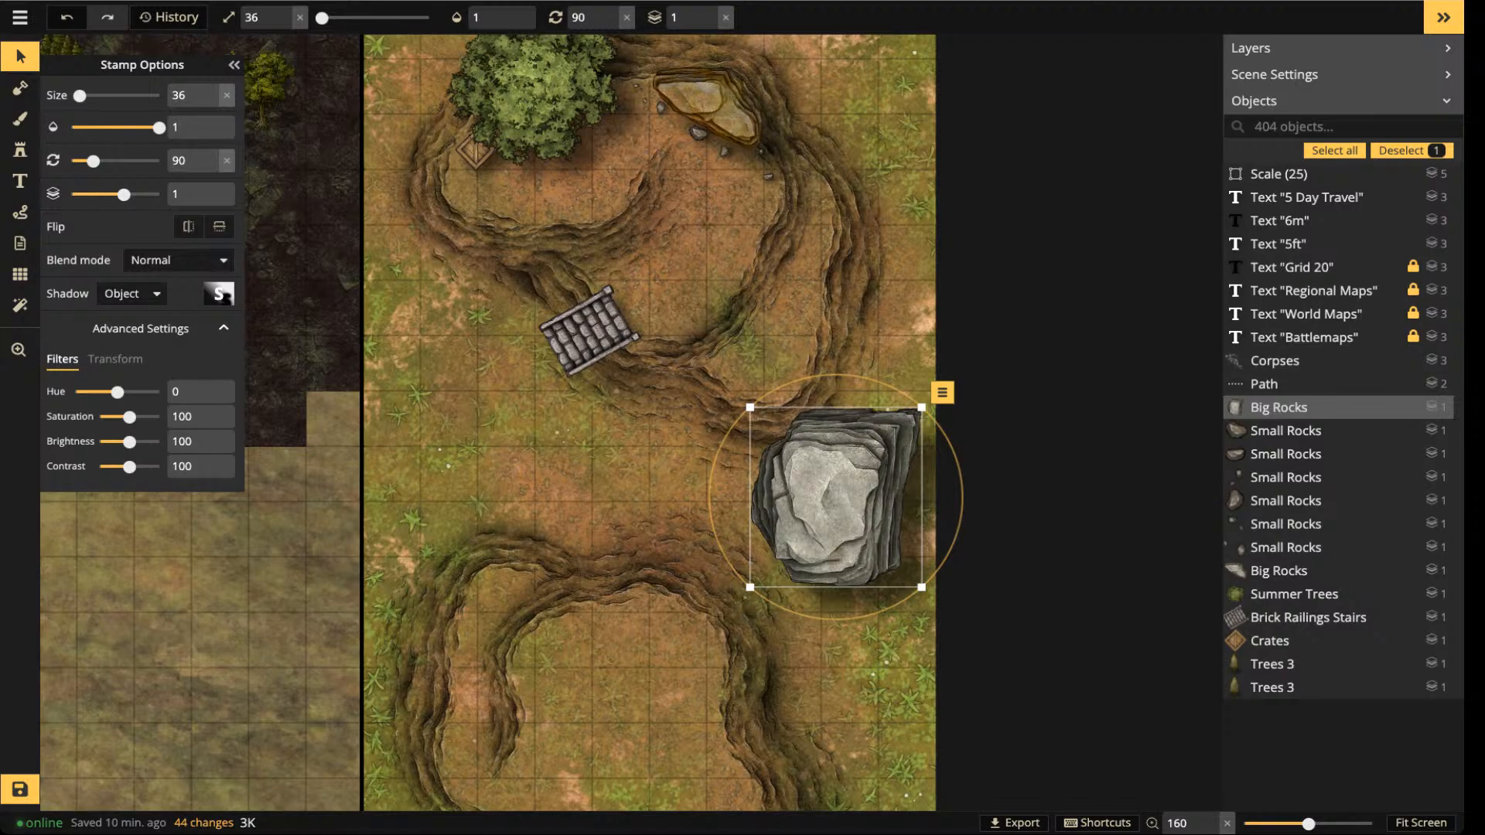
{"action": "key", "text": "Escape"}
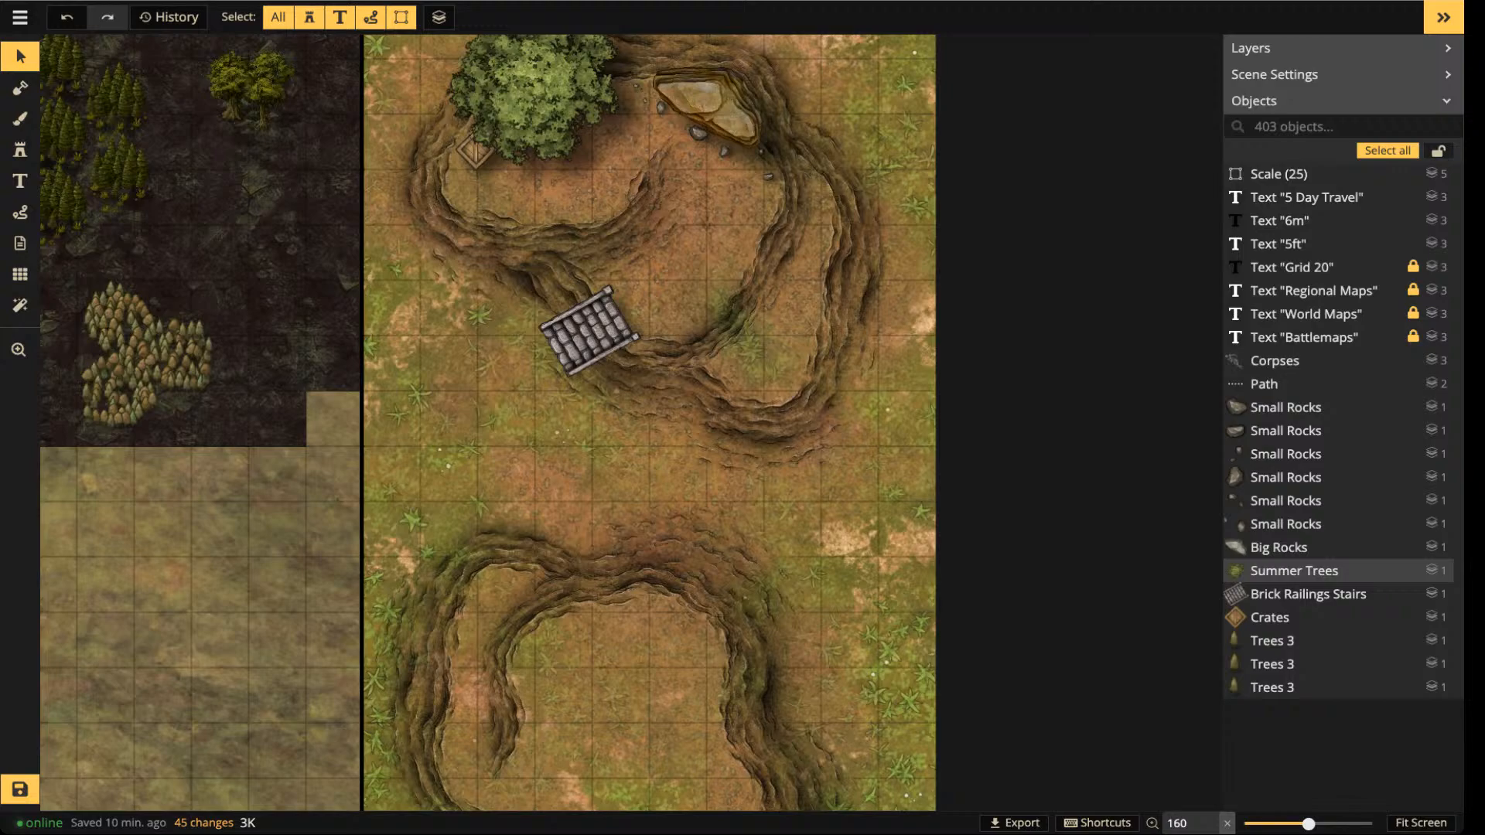
- Nudge the brick railings stairs slightly northwest and set their shadow to None
{"action": "left_click", "coordinate": [1307, 594]}
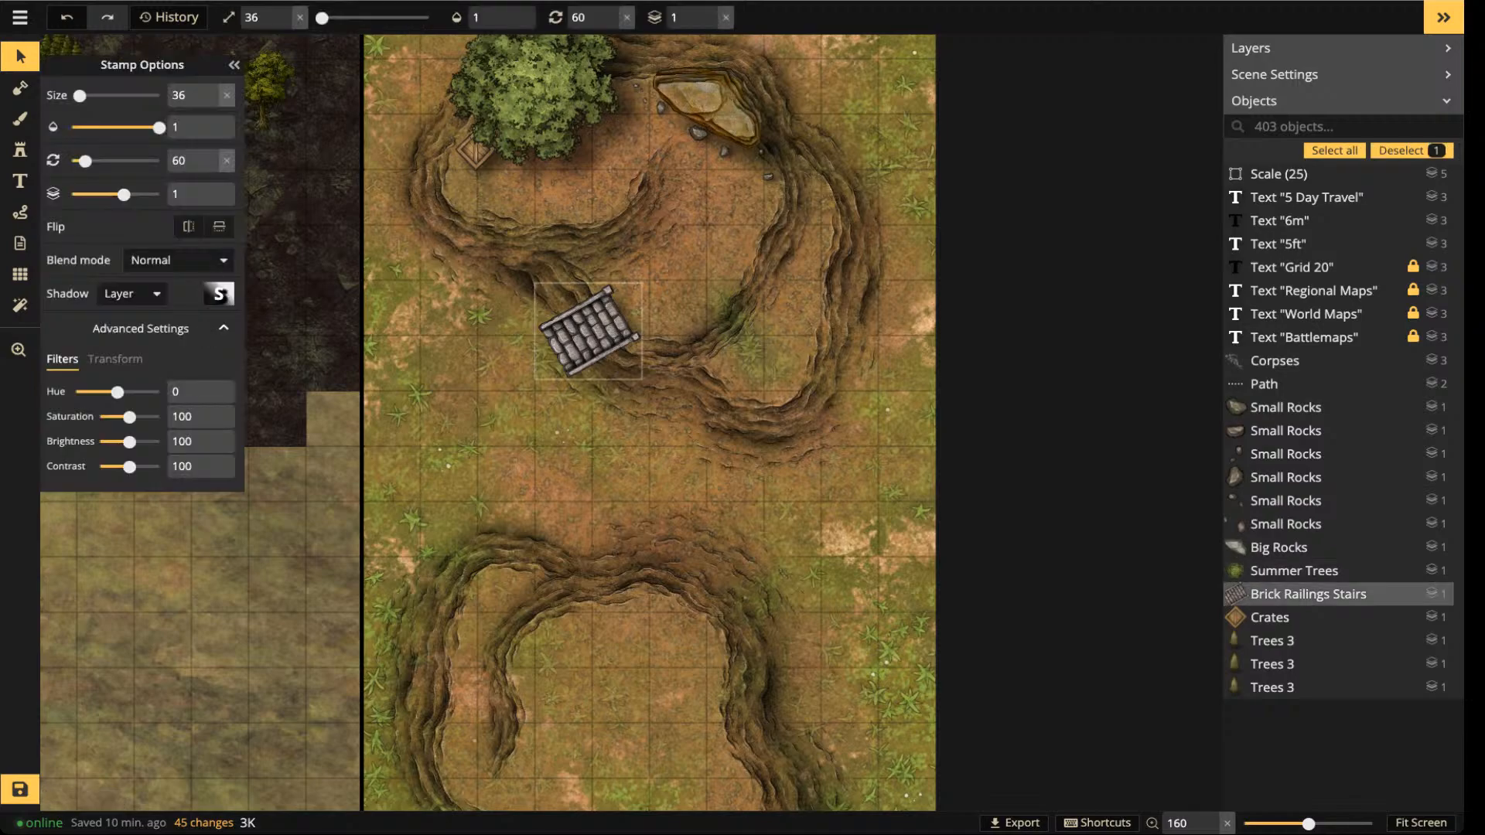
{"action": "left_click", "coordinate": [132, 294]}
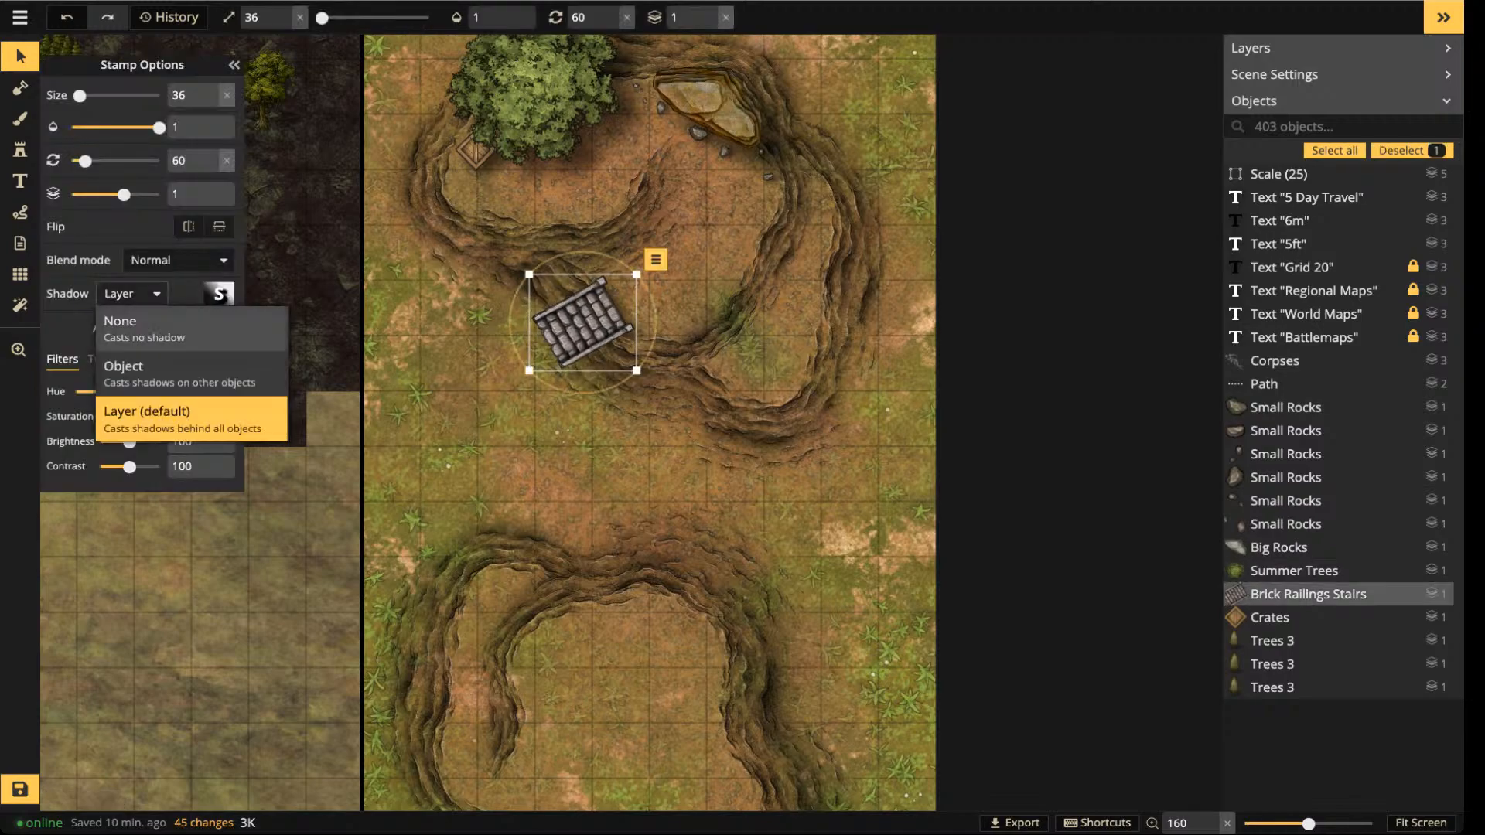
{"action": "left_click", "coordinate": [124, 316]}
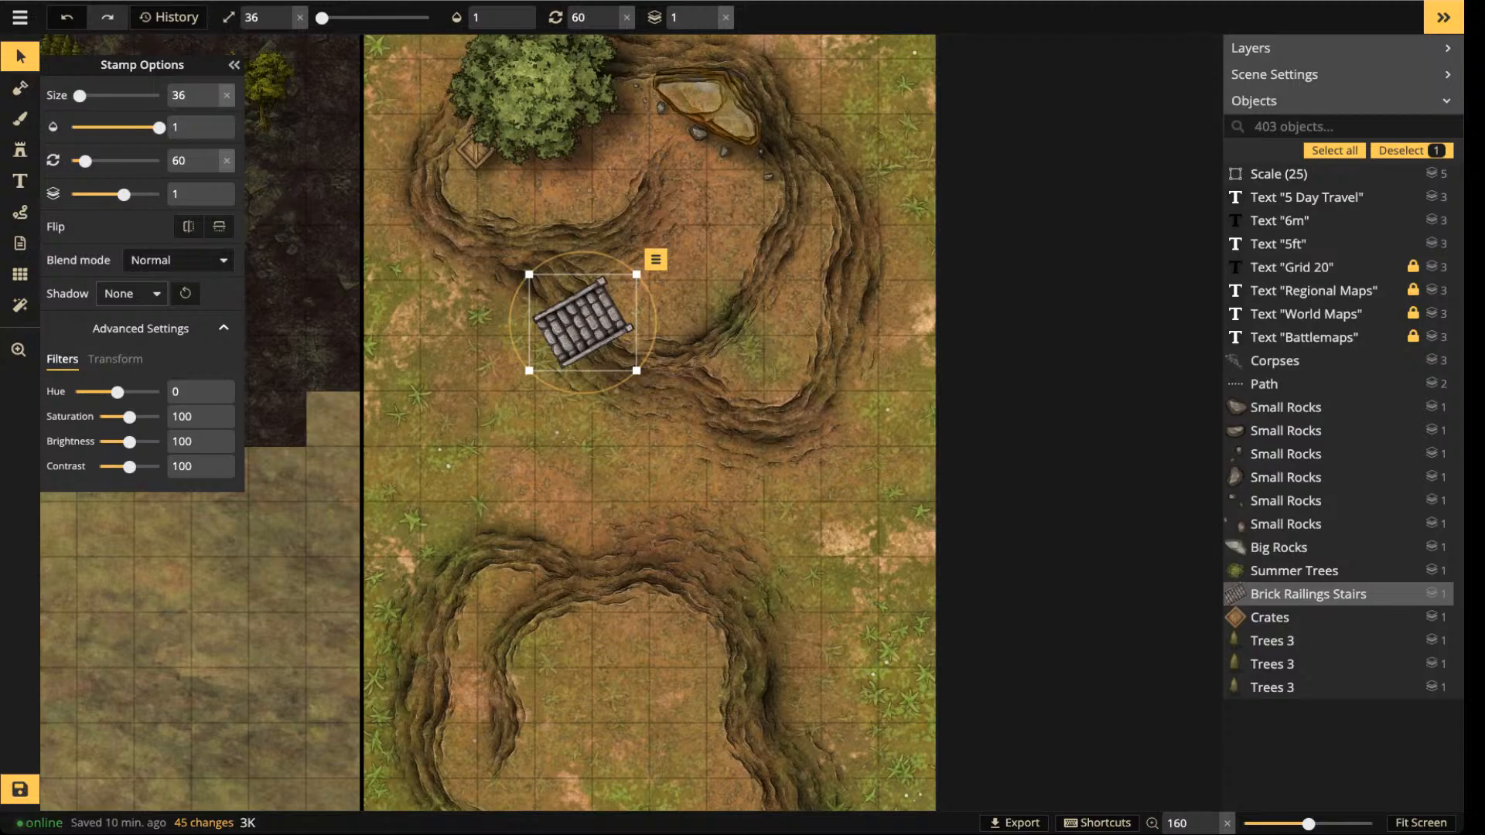
- Clear the stamp catalog search and choose the Ferns stamp set from the Forest group
{"action": "left_click", "coordinate": [20, 150]}
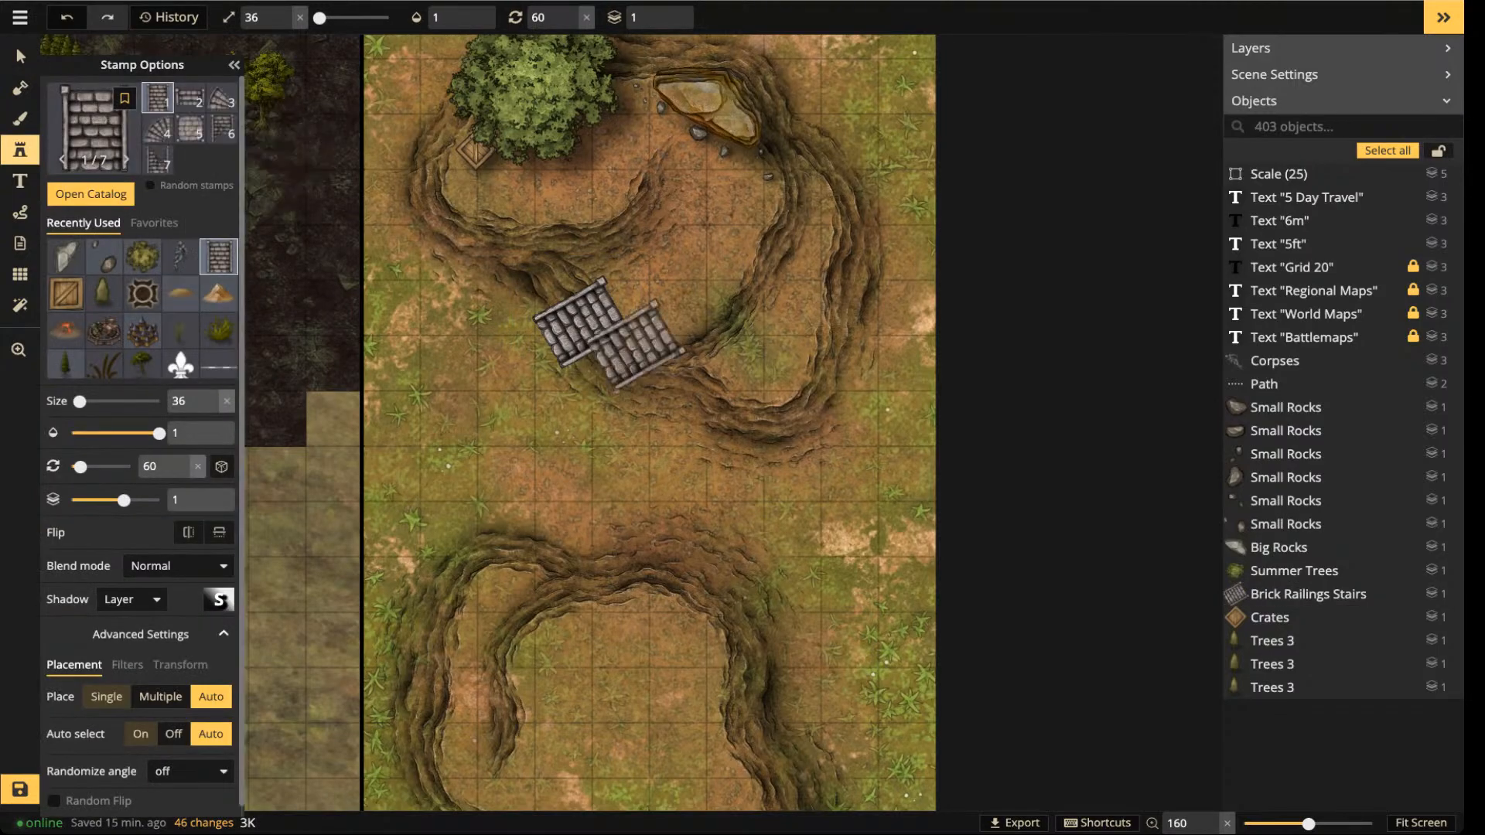
{"action": "left_click", "coordinate": [94, 128]}
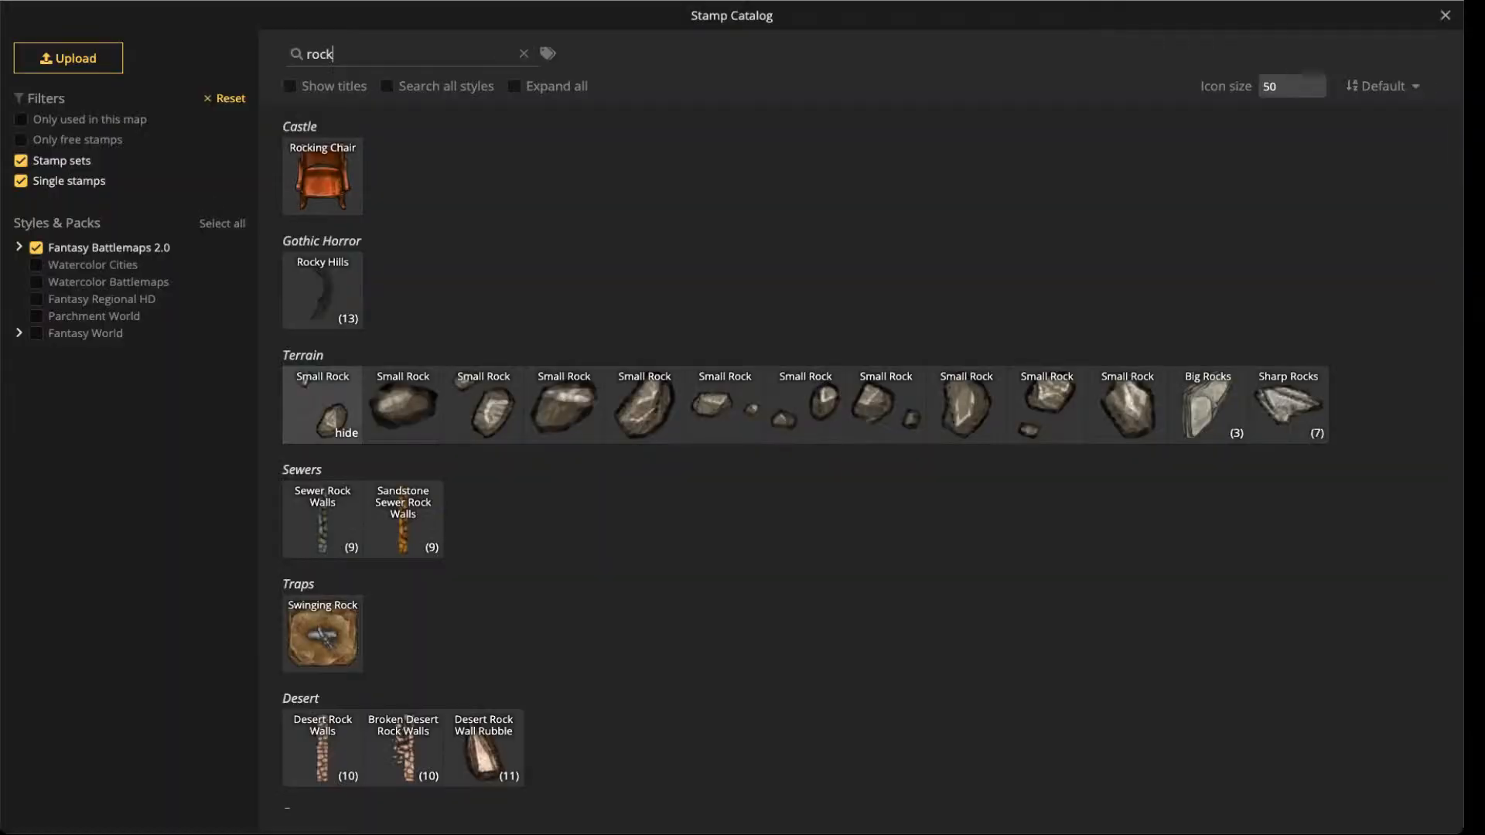
{"action": "key", "text": "ctrl+a"}
{"action": "key", "text": "BackSpace"}
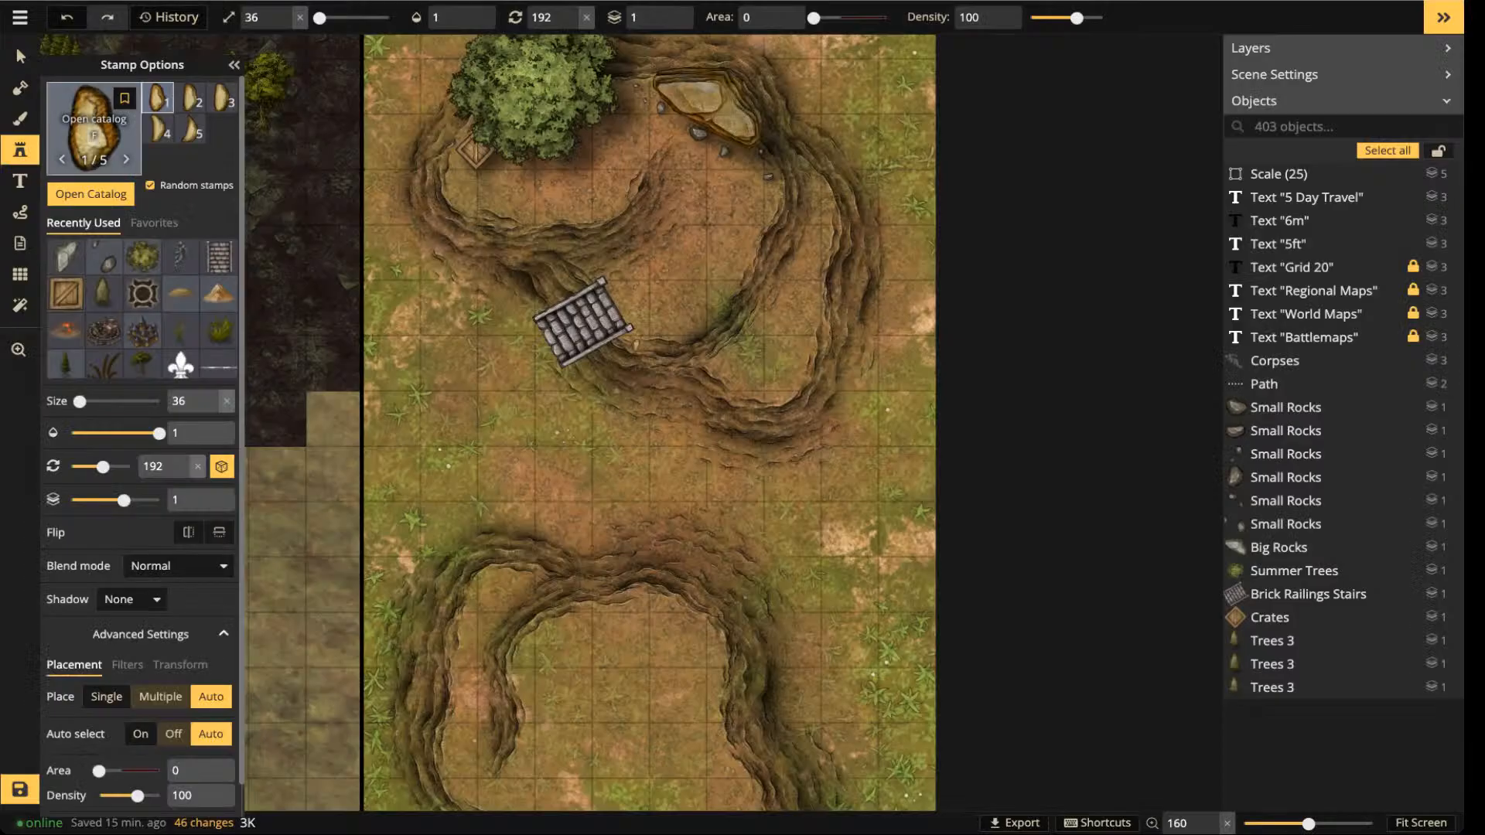
{"action": "key", "text": "f"}
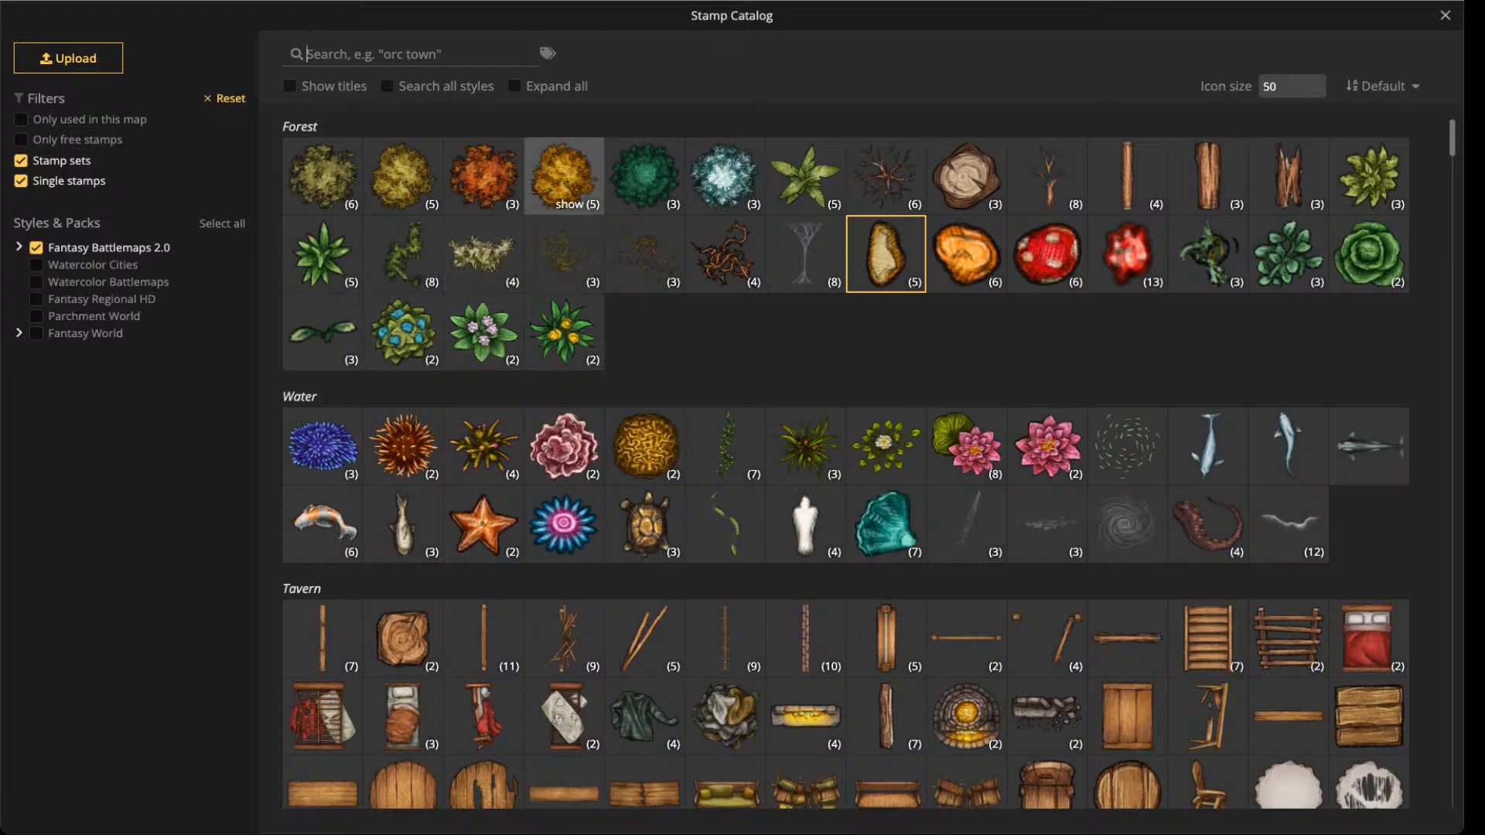
{"action": "left_click", "coordinate": [1369, 177]}
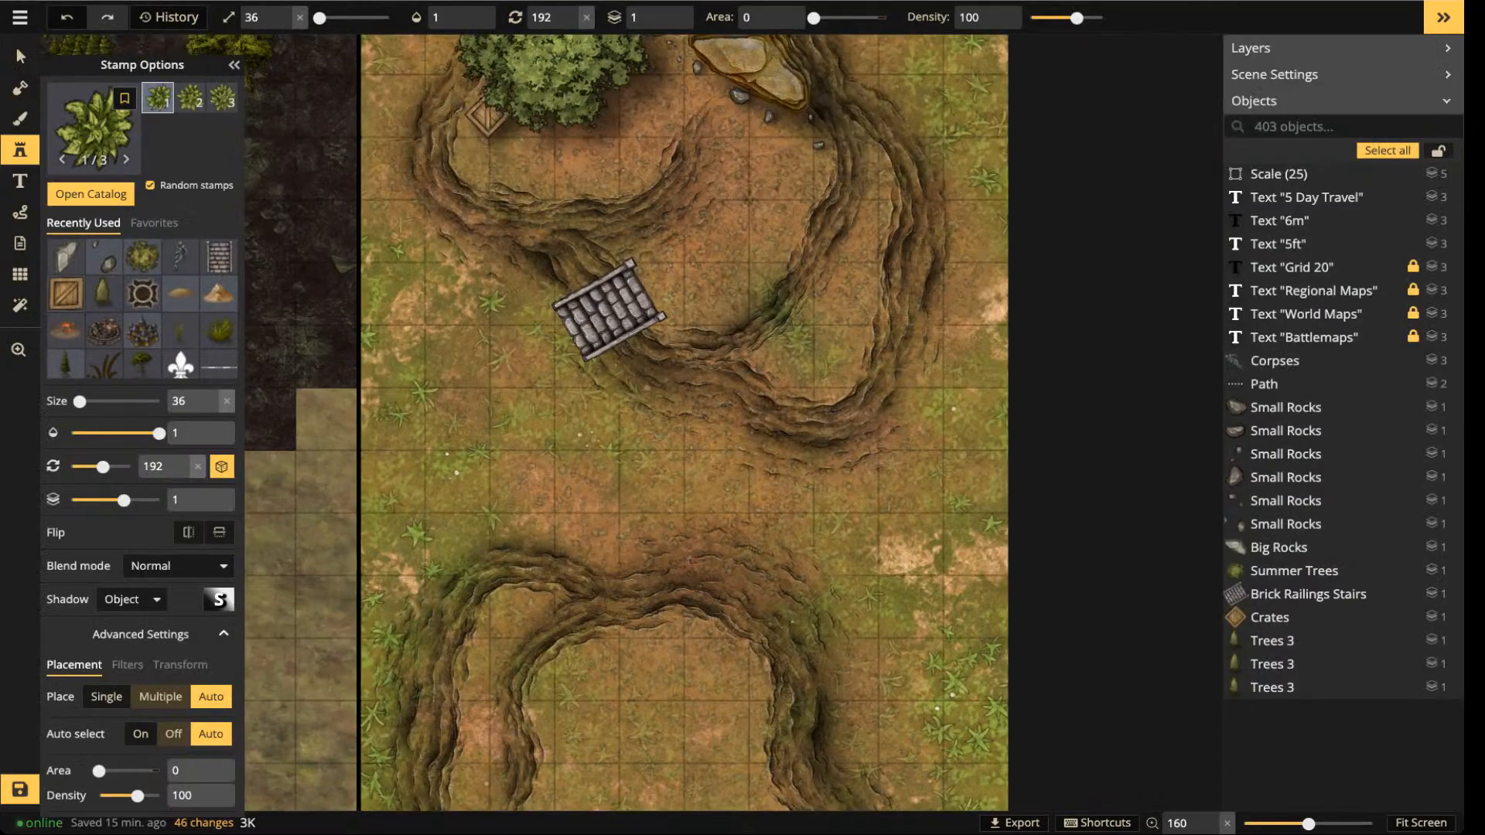
- Place four ferns at size 70 on the ground west and south of the brick railings stairs
{"action": "scroll", "coordinate": [513, 299], "scroll_direction": "up", "scroll_amount": 5}
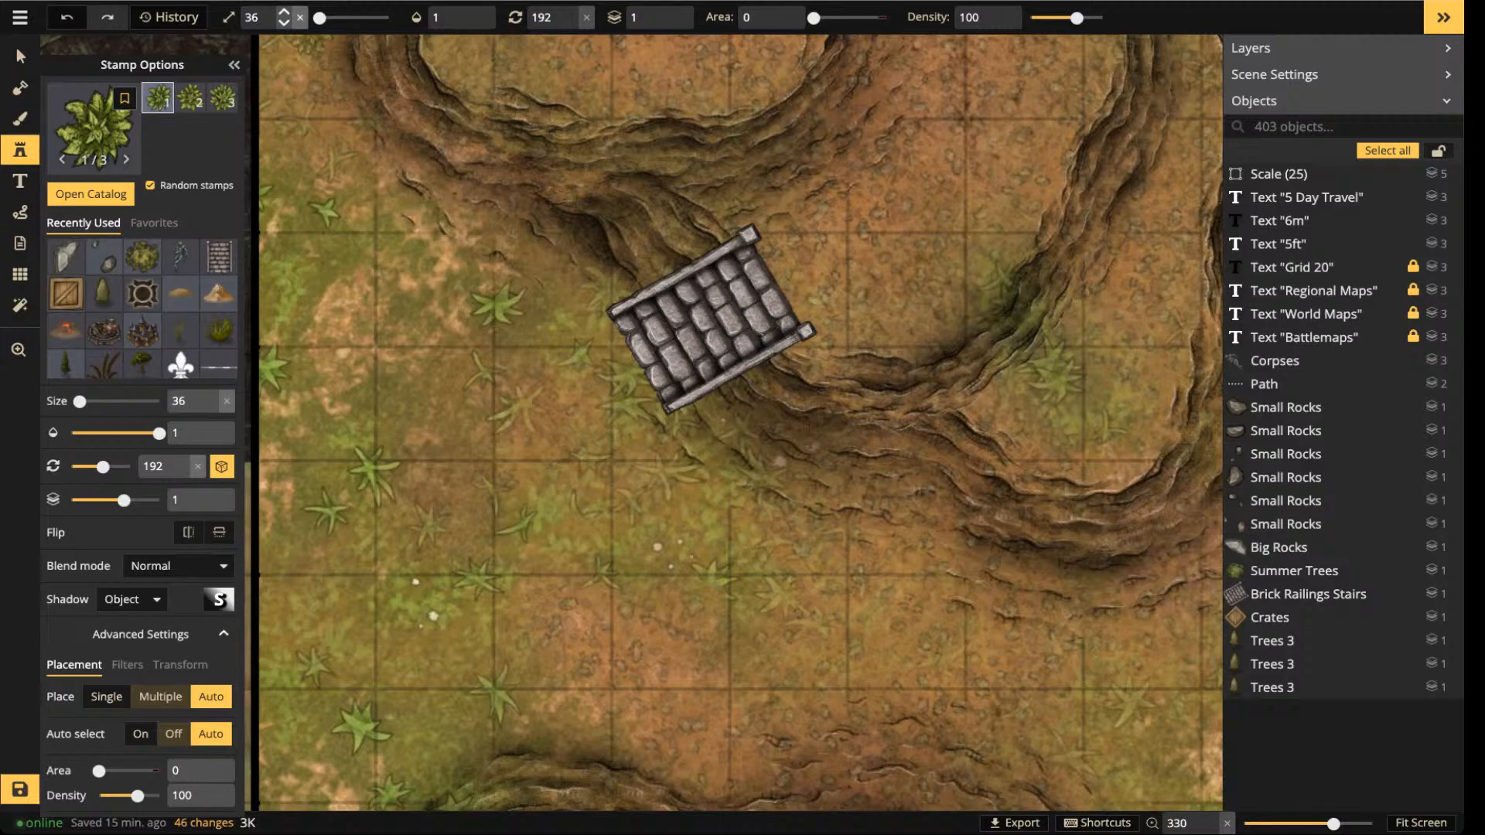
{"action": "left_click", "coordinate": [300, 17]}
{"action": "scroll", "coordinate": [459, 307], "scroll_direction": "down", "scroll_amount": 6}
{"action": "scroll", "coordinate": [459, 308], "scroll_direction": "down", "scroll_amount": 1}
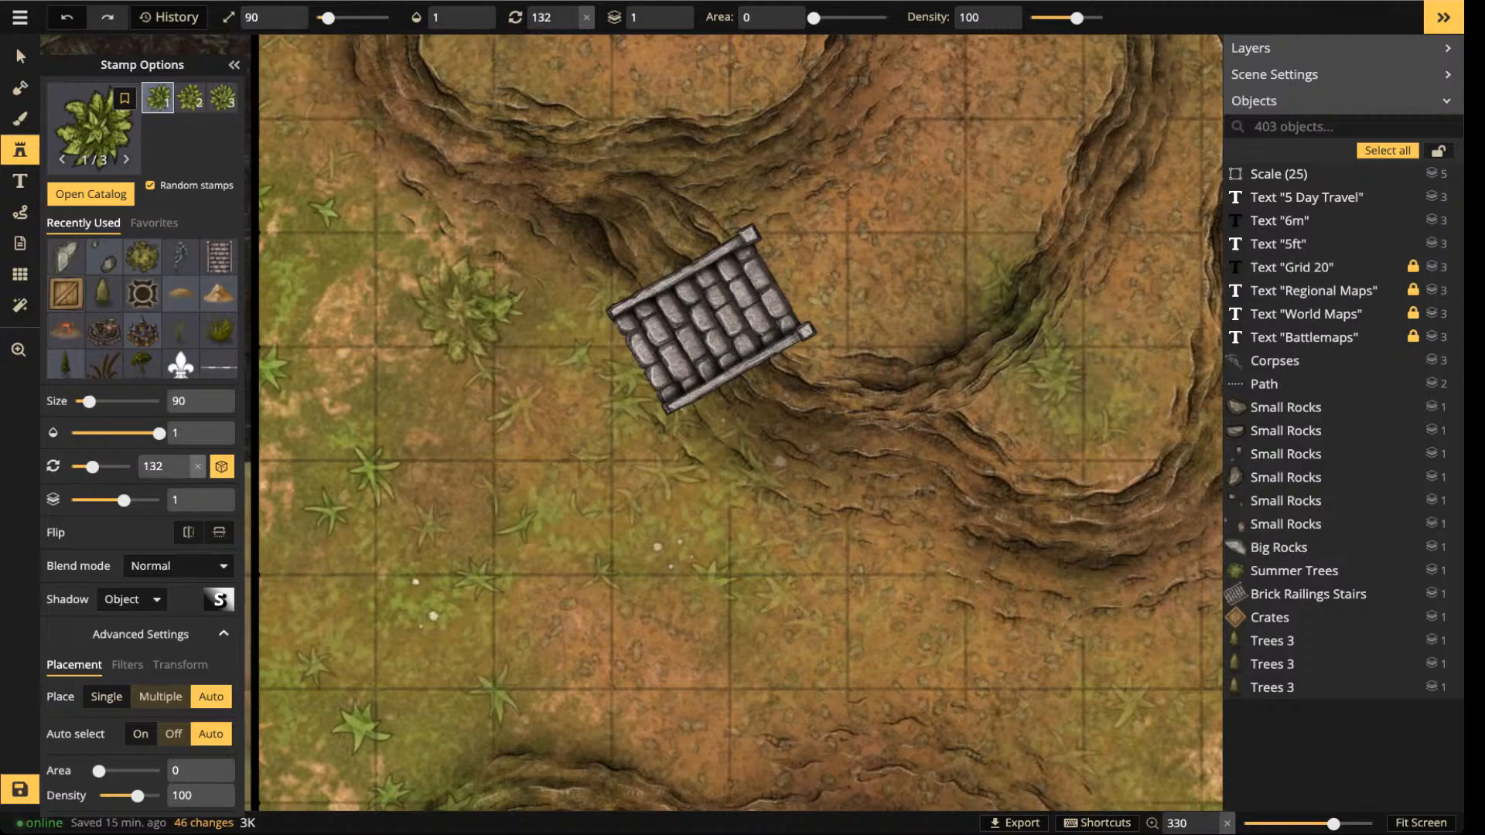
{"action": "left_click", "coordinate": [504, 306]}
{"action": "left_click", "coordinate": [356, 429]}
{"action": "left_click", "coordinate": [356, 588]}
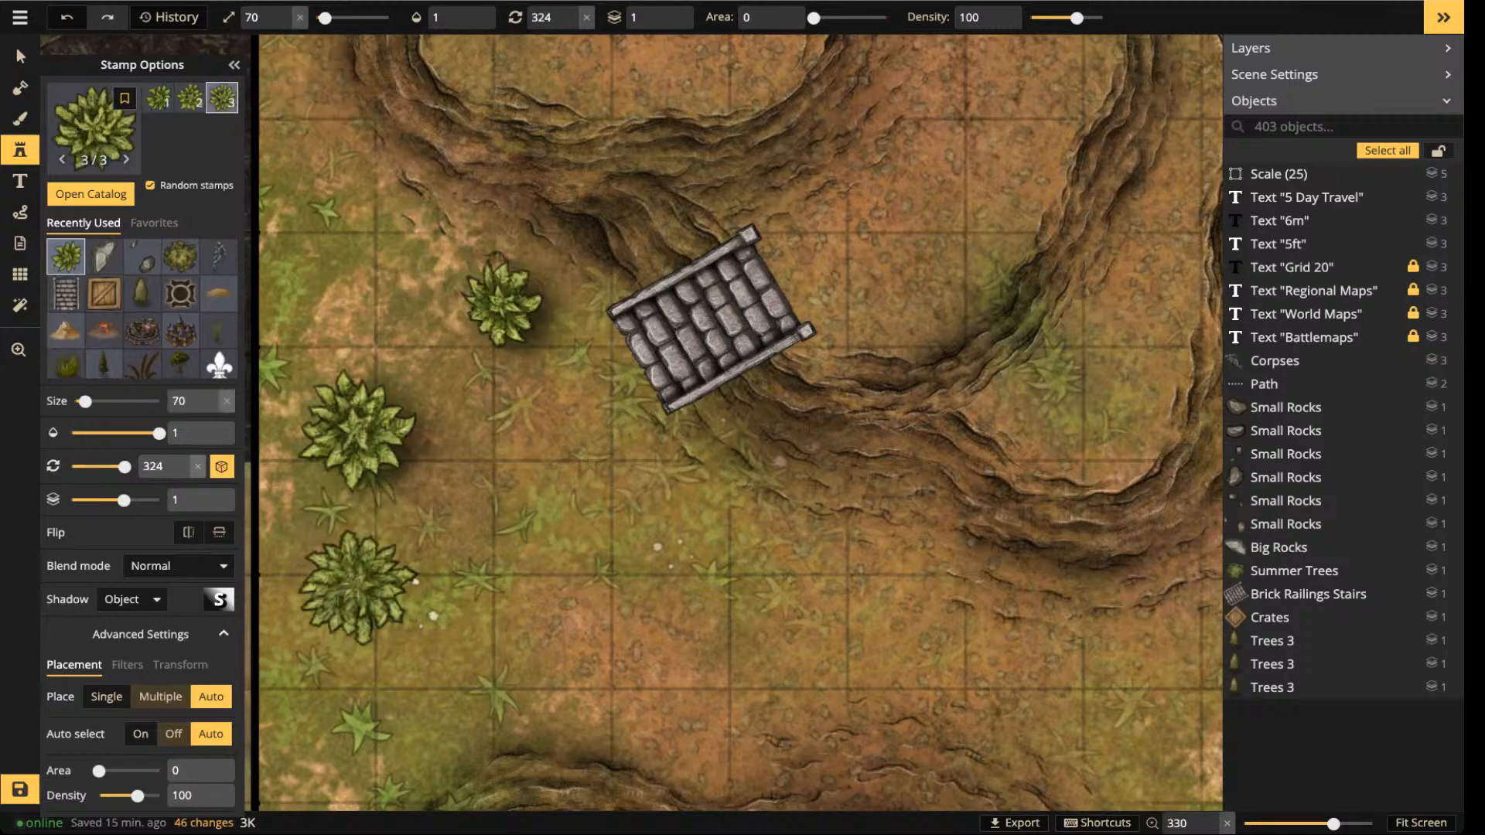
{"action": "left_click", "coordinate": [747, 582]}
- Place two more size 70 ferns on the grass northwest of the large tree
{"action": "scroll", "coordinate": [497, 339], "scroll_direction": "down", "scroll_amount": 3}
{"action": "left_click_drag", "start_coordinate": [453, 183], "coordinate": [499, 468]}
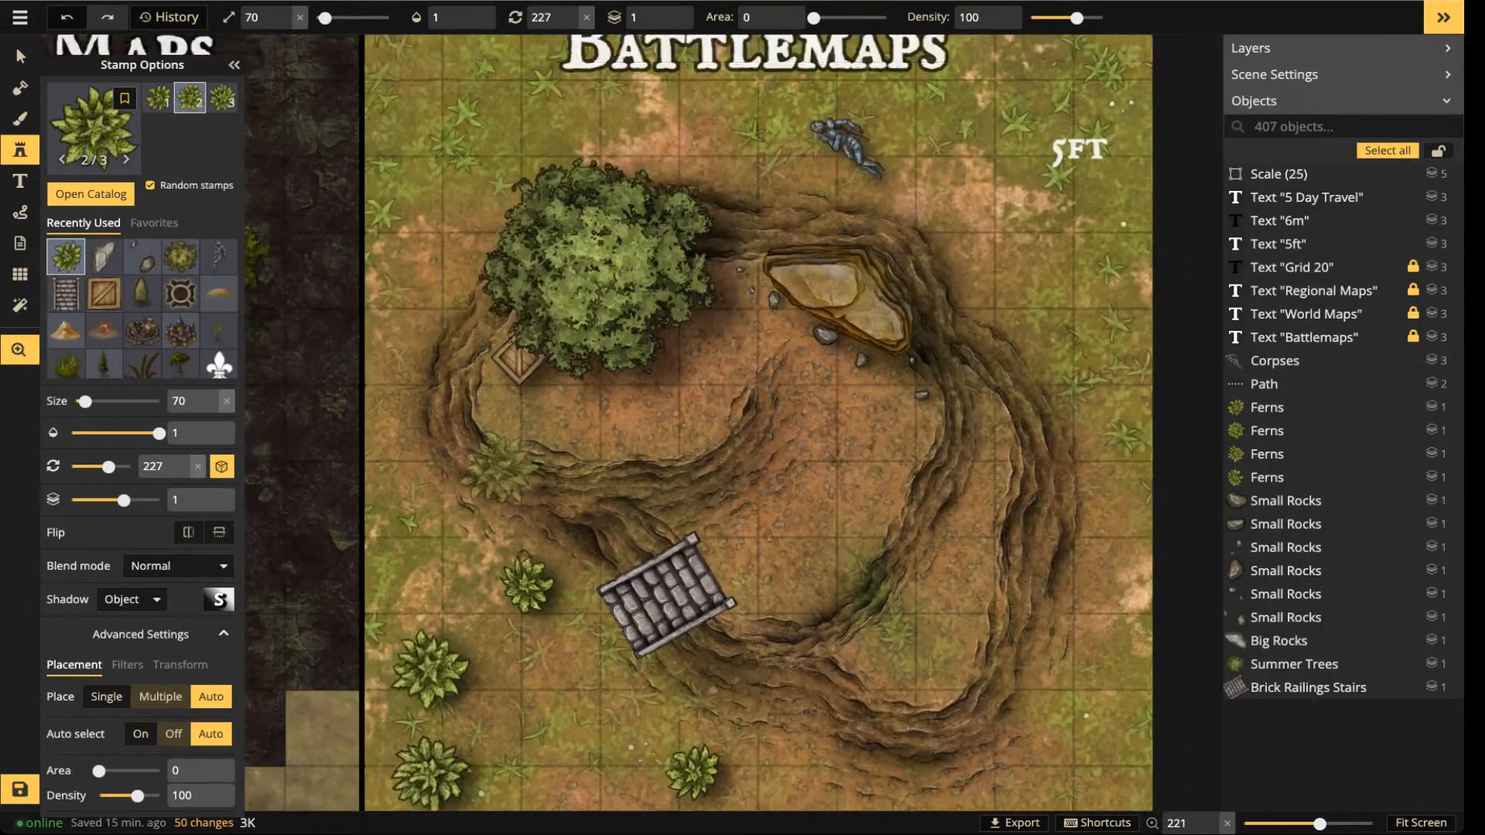
{"action": "left_click", "coordinate": [411, 188]}
{"action": "left_click", "coordinate": [473, 128]}
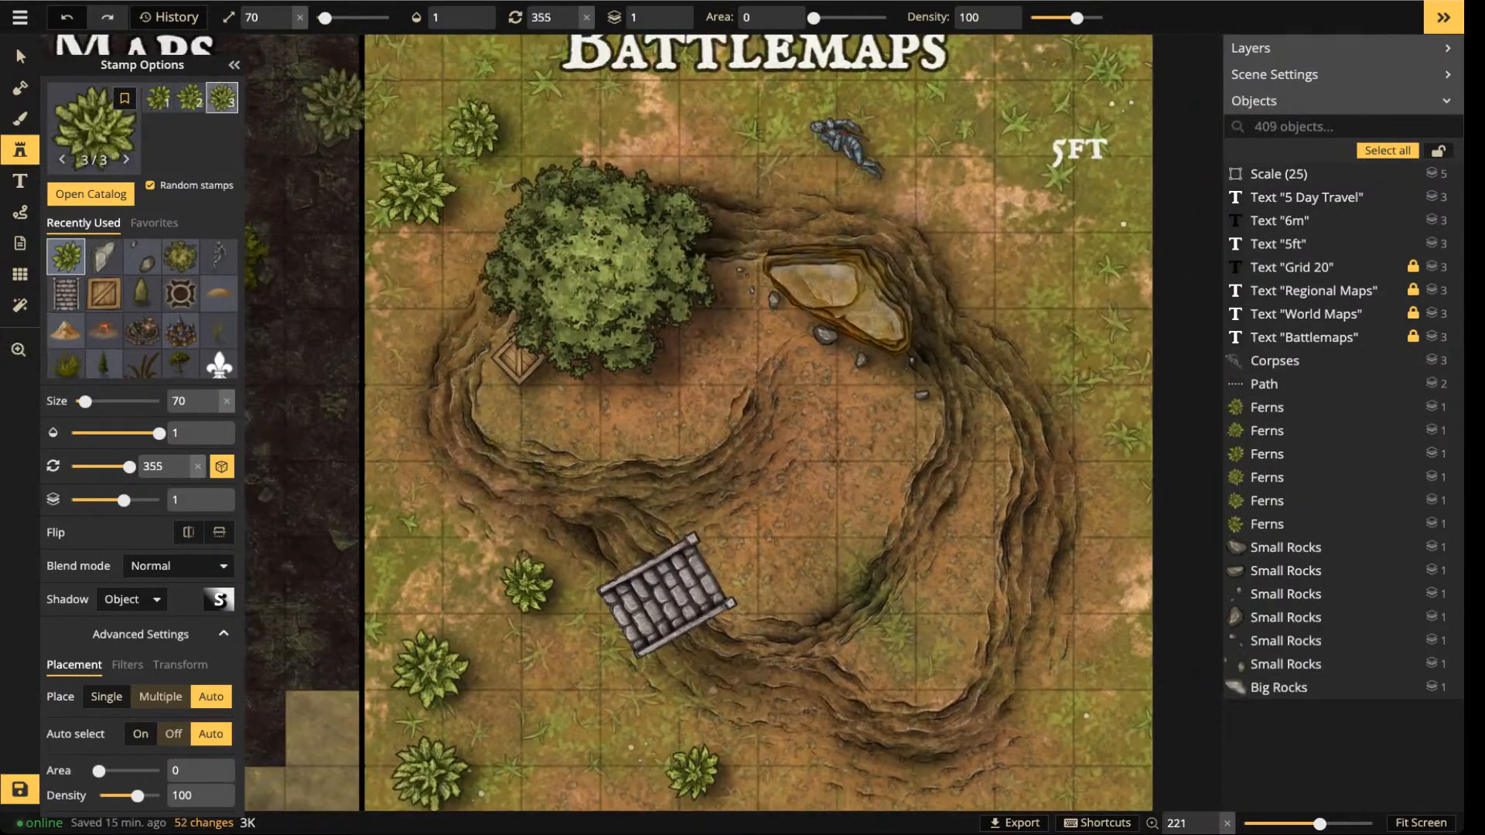
- Move the corpse onto the dirt just south of the large tree and nudge the northernmost fern slightly east
{"action": "scroll", "coordinate": [421, 391], "scroll_direction": "down", "scroll_amount": 2}
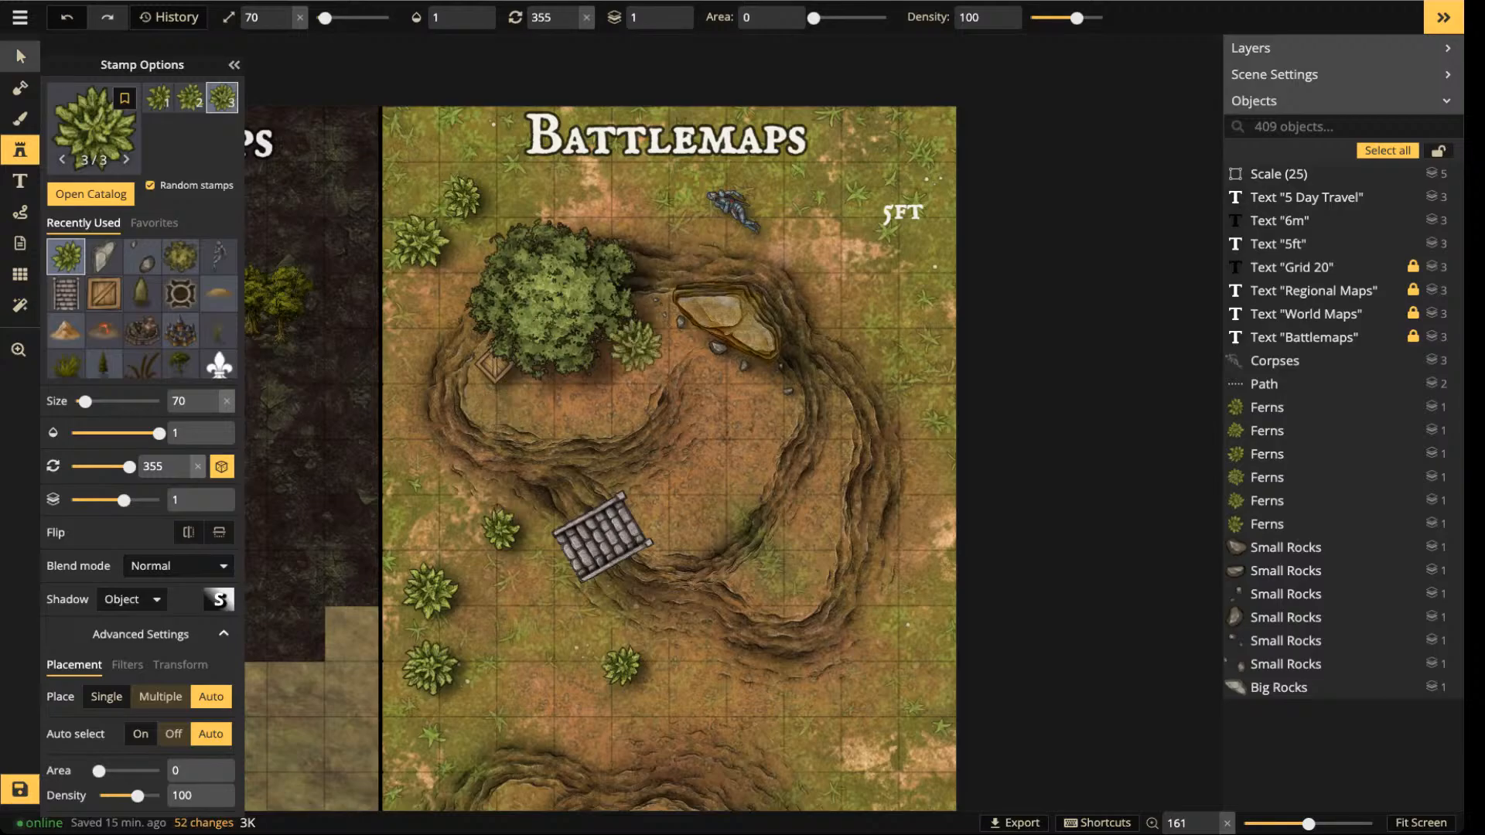
{"action": "left_click", "coordinate": [20, 57]}
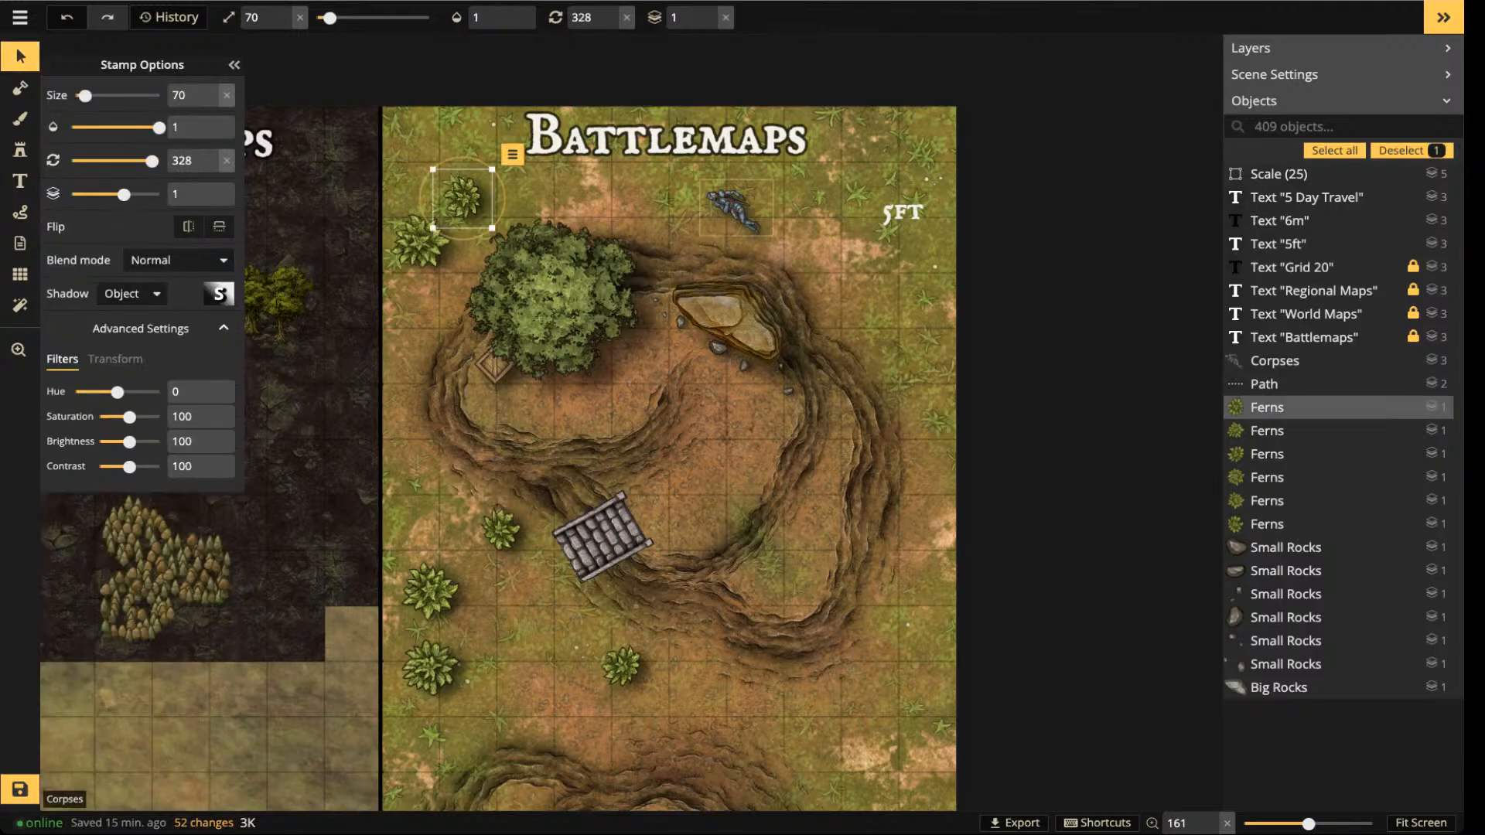
{"action": "left_click_drag", "start_coordinate": [734, 205], "coordinate": [577, 410]}
{"action": "scroll", "coordinate": [577, 410], "scroll_direction": "down", "scroll_amount": 1}
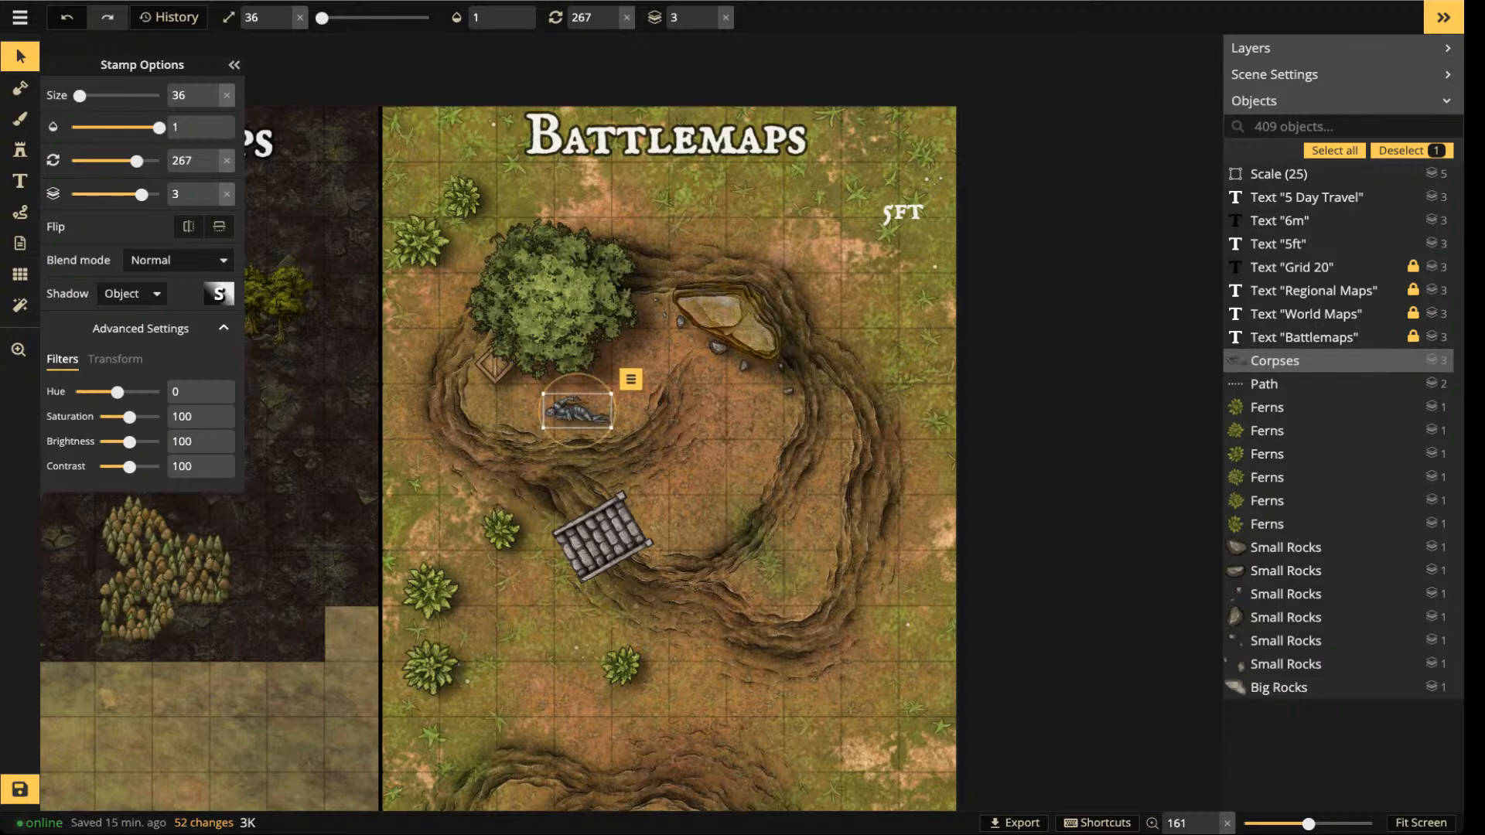
{"action": "left_click_drag", "start_coordinate": [462, 197], "coordinate": [485, 191]}
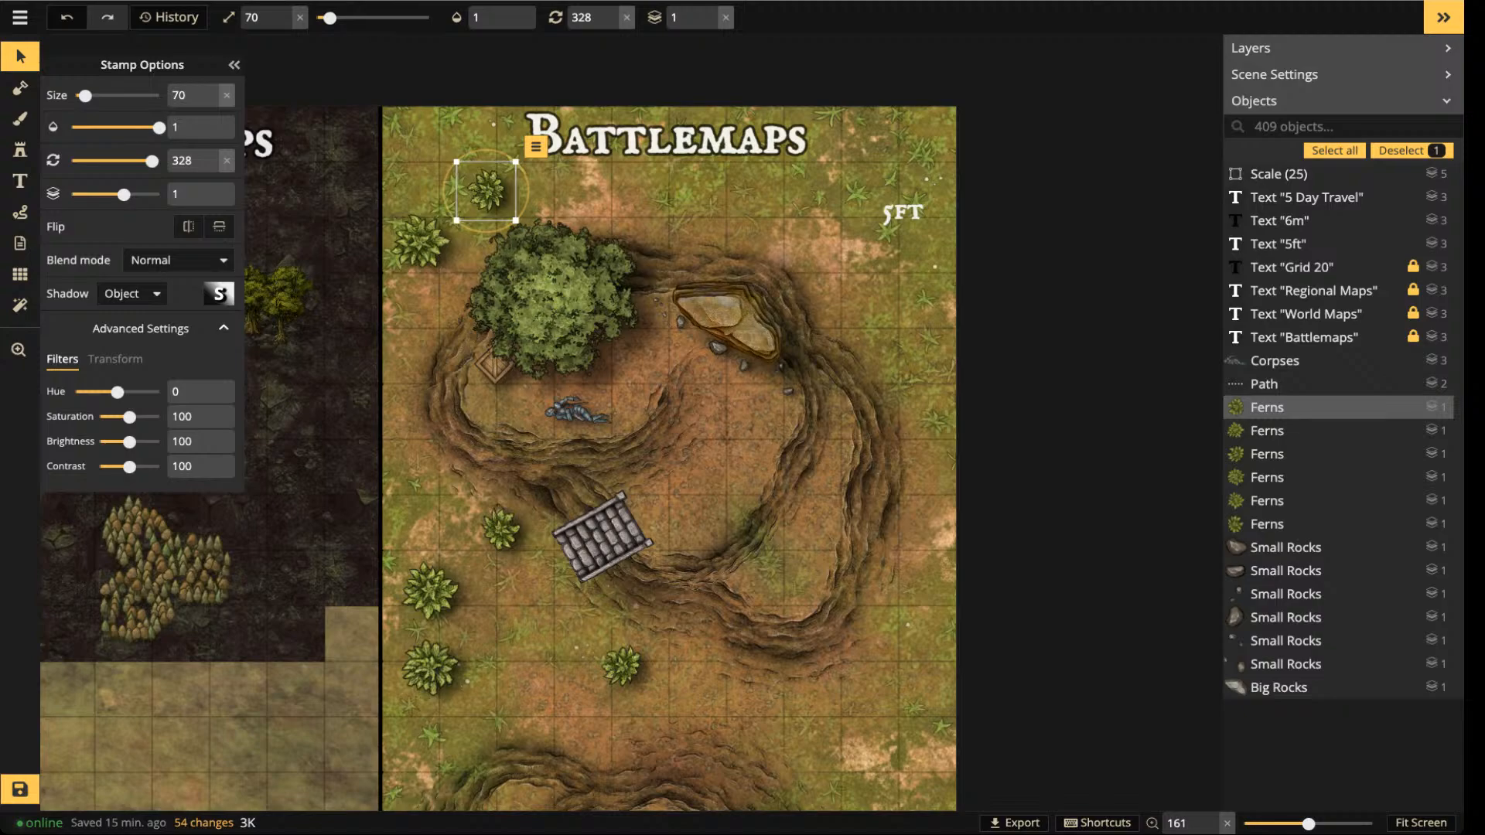
{"action": "key", "text": "Escape"}
- Select all stamps from the ferns' set and set their size to 55
{"action": "scroll", "coordinate": [388, 295], "scroll_direction": "up", "scroll_amount": 4}
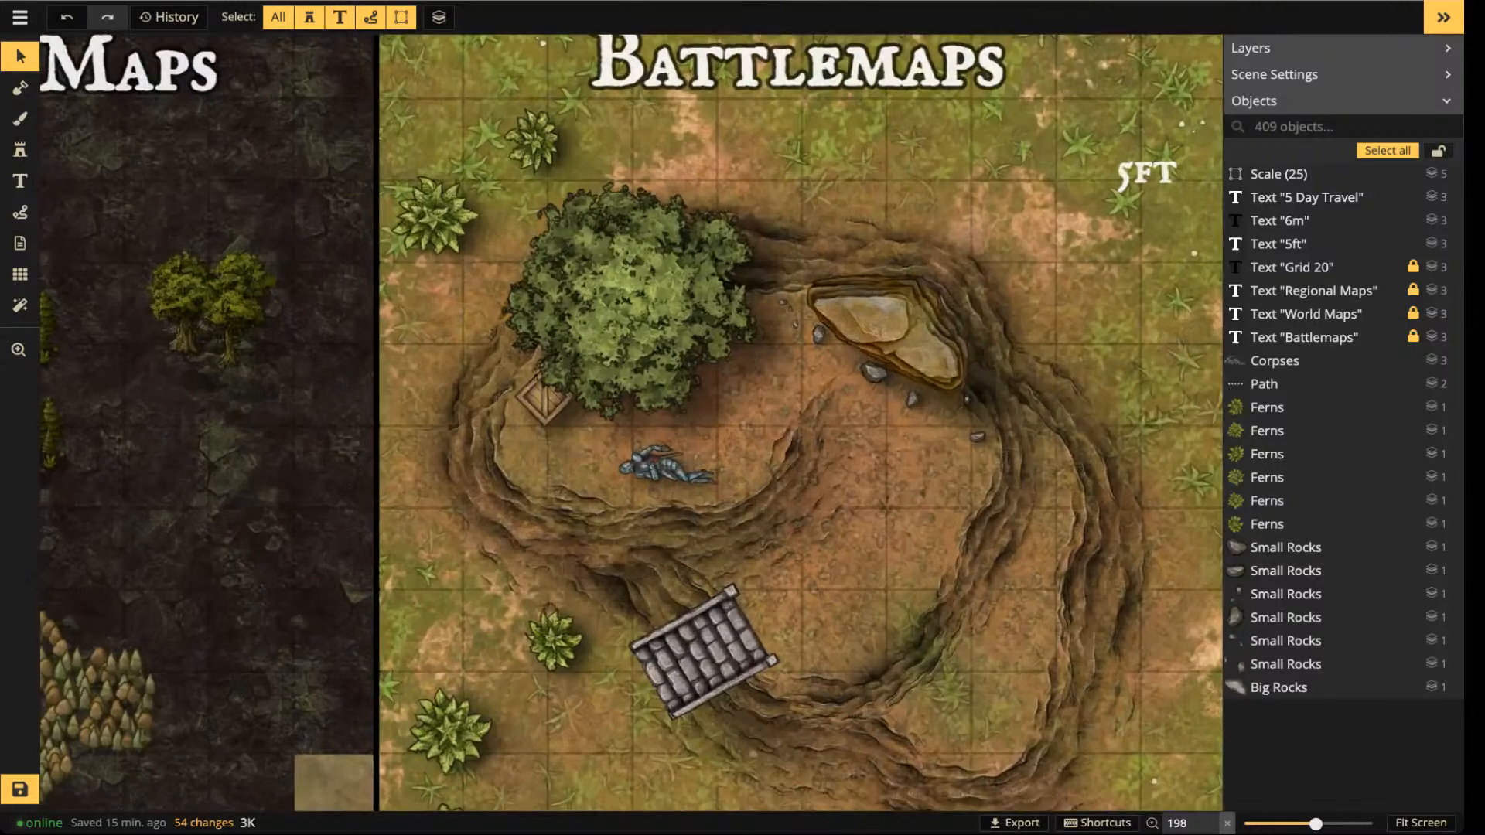
{"action": "left_click", "coordinate": [433, 219]}
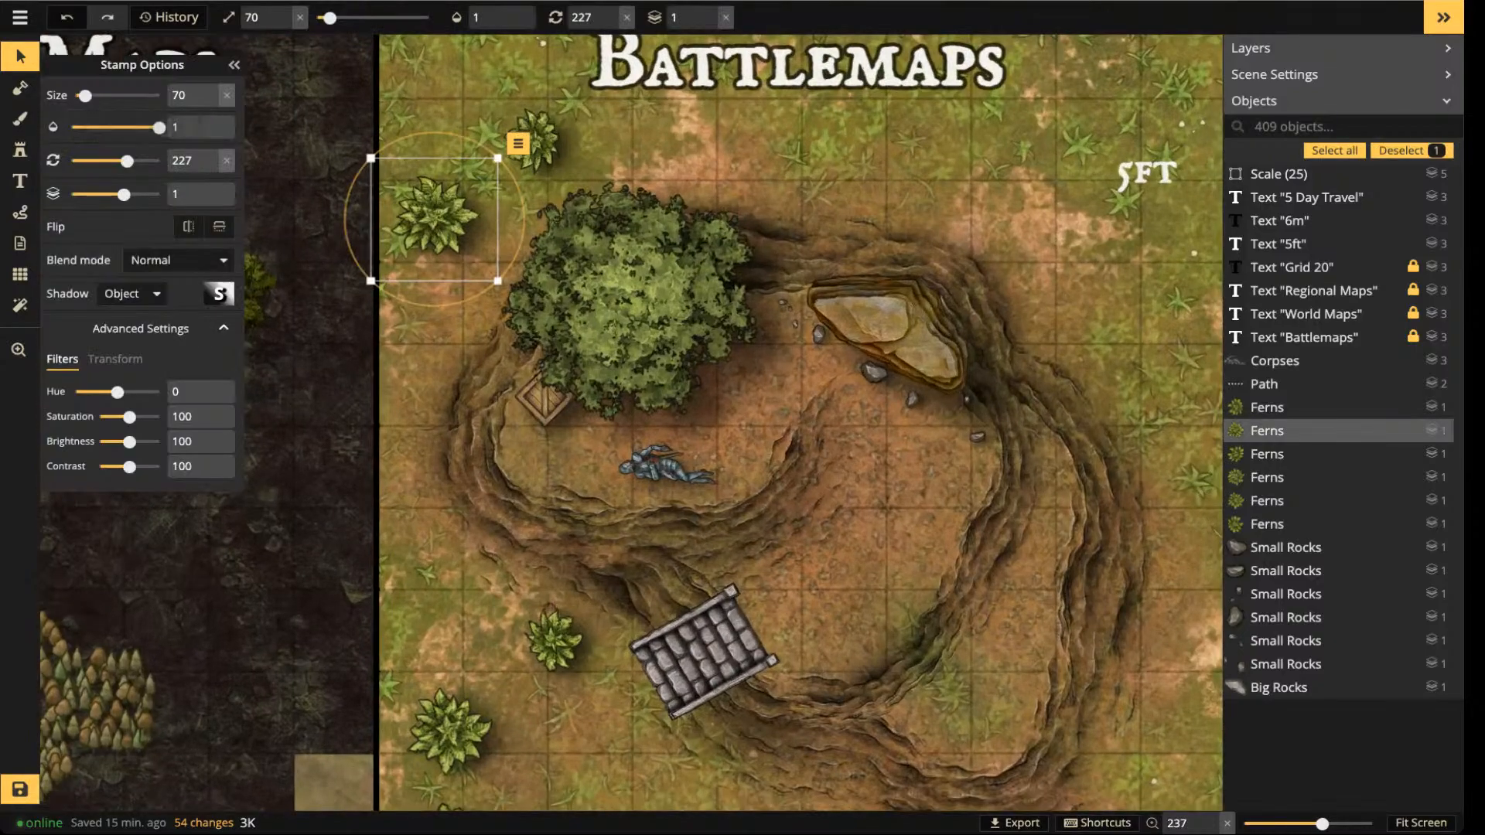
{"action": "left_click", "coordinate": [20, 150]}
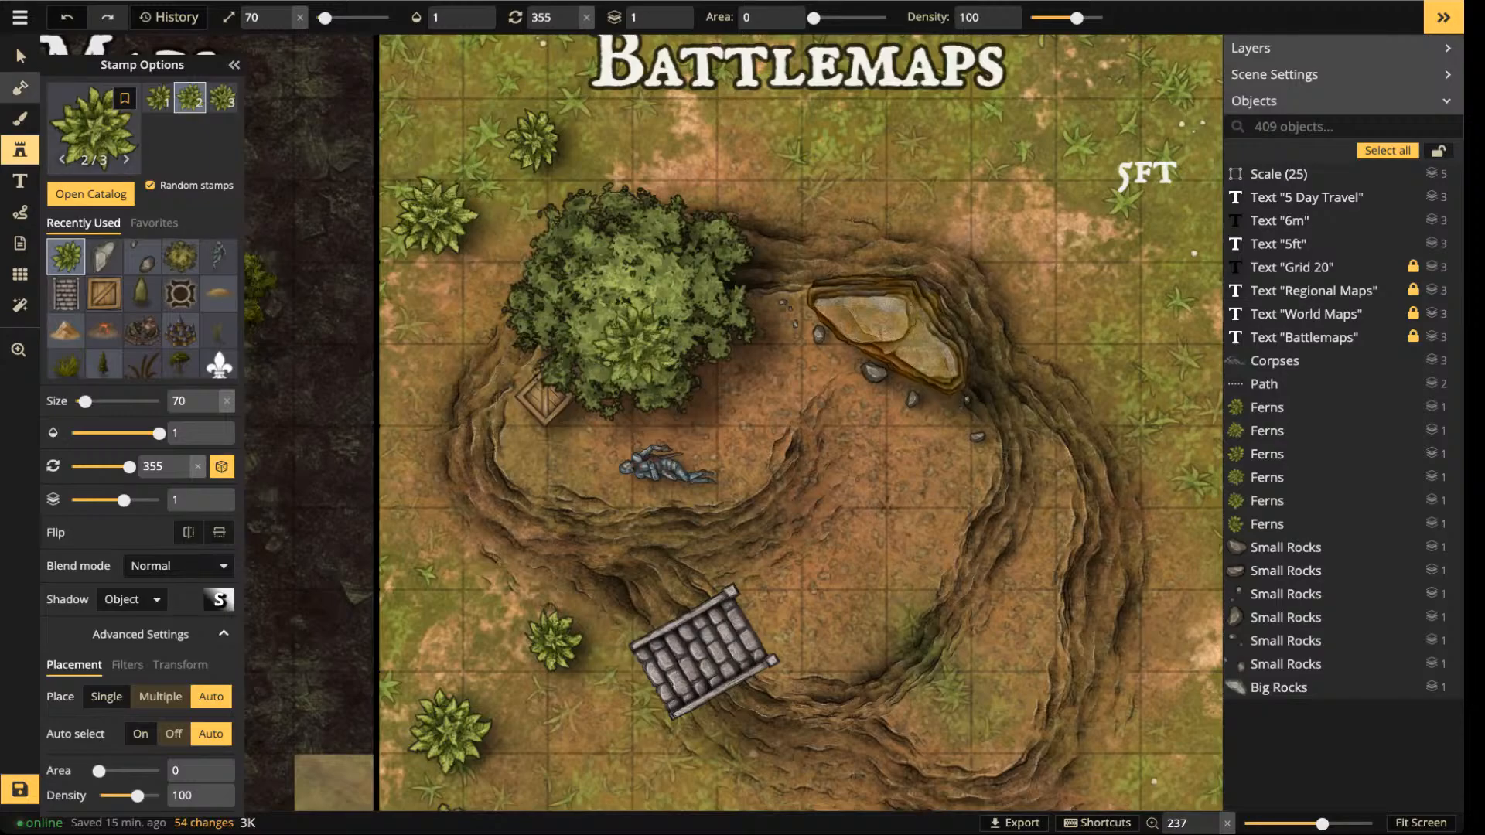
{"action": "left_click", "coordinate": [20, 57]}
{"action": "left_click", "coordinate": [433, 219]}
{"action": "left_click", "coordinate": [518, 143]}
{"action": "mouse_move", "coordinate": [541, 168]}
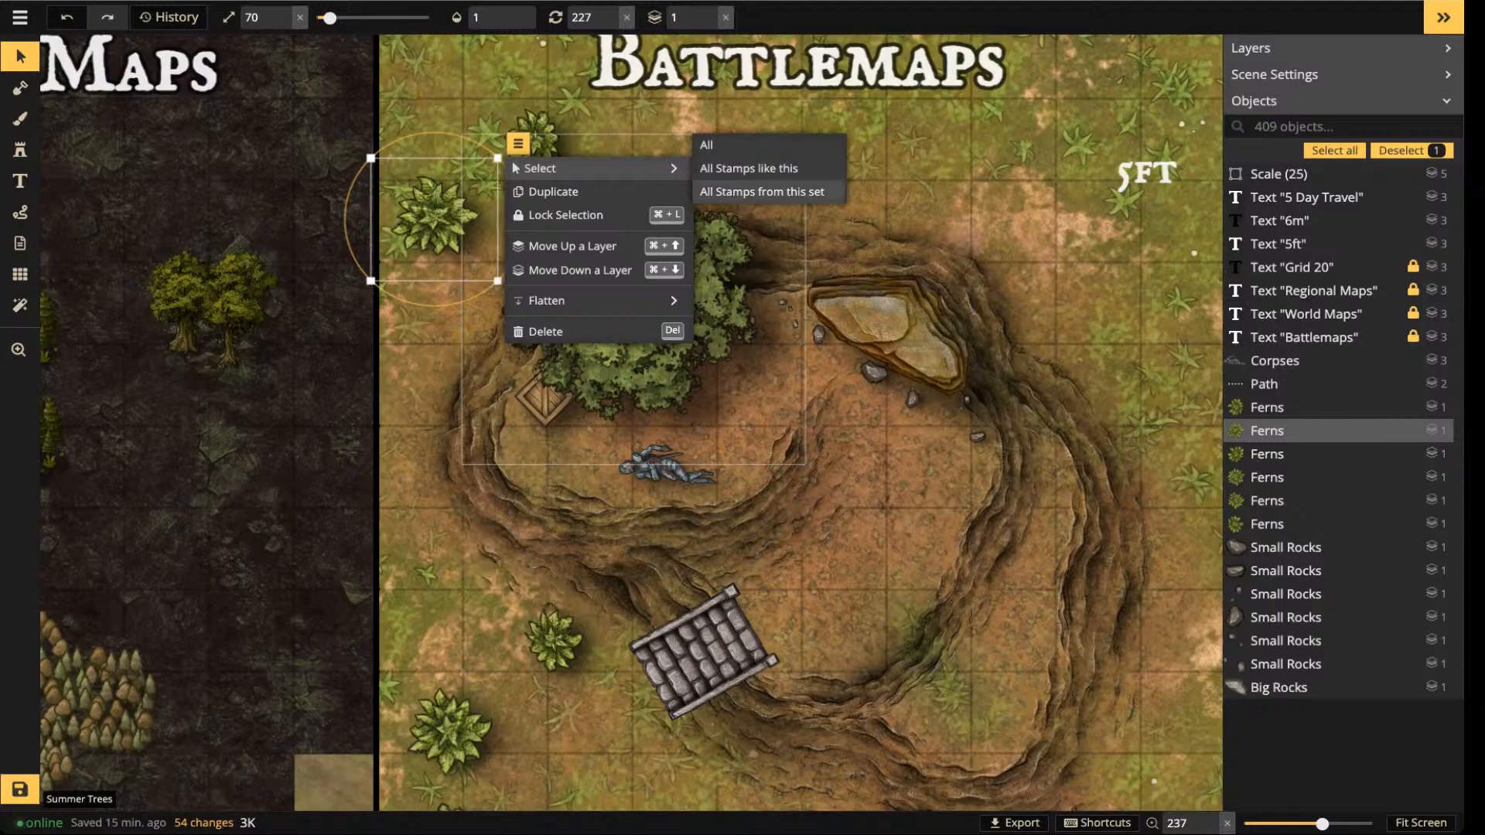
{"action": "left_click", "coordinate": [762, 191]}
{"action": "left_click_drag", "start_coordinate": [268, 17], "coordinate": [193, 17]}
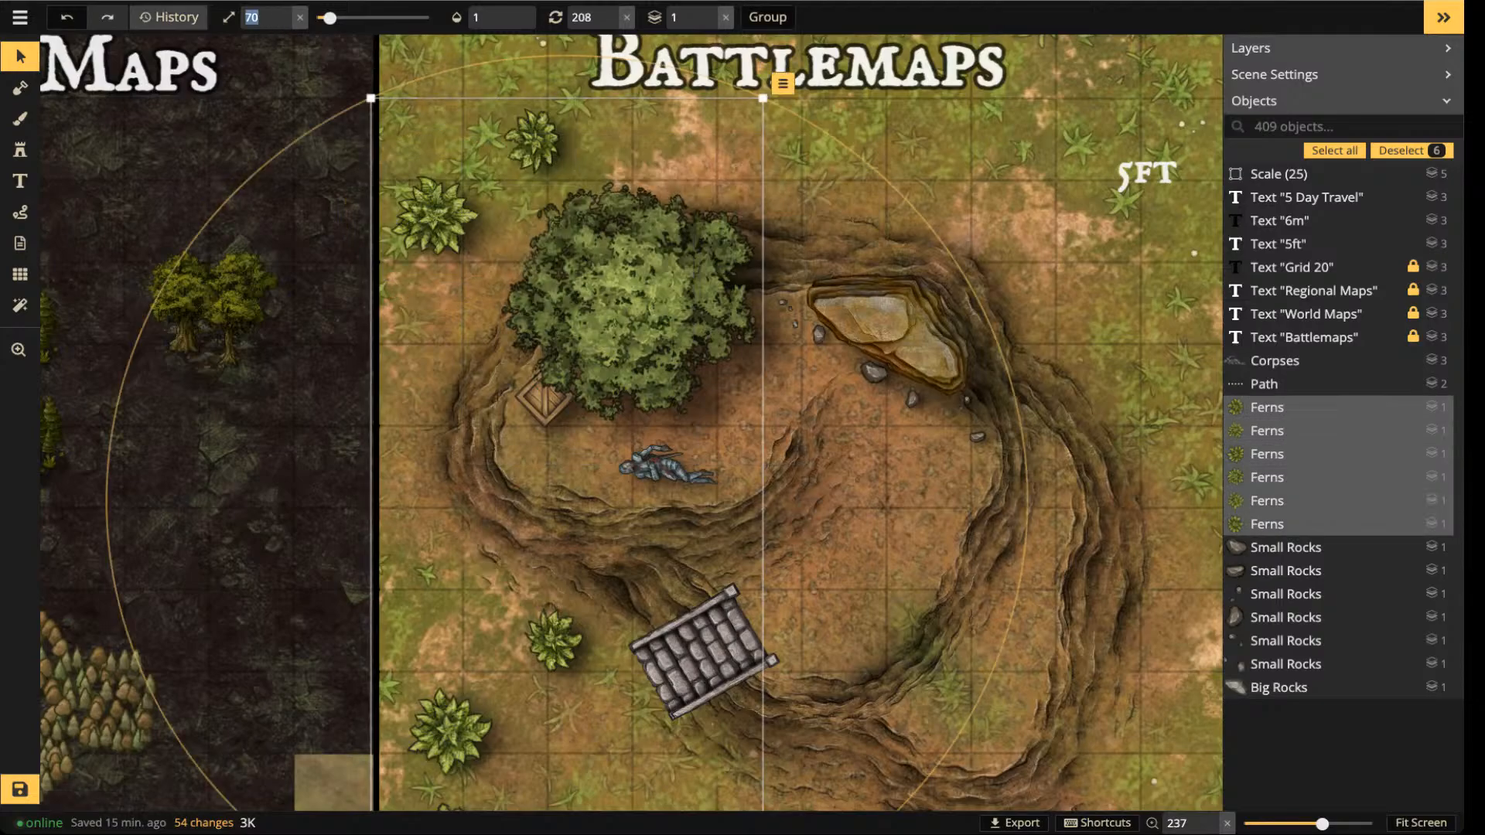
{"action": "type", "text": "36"}
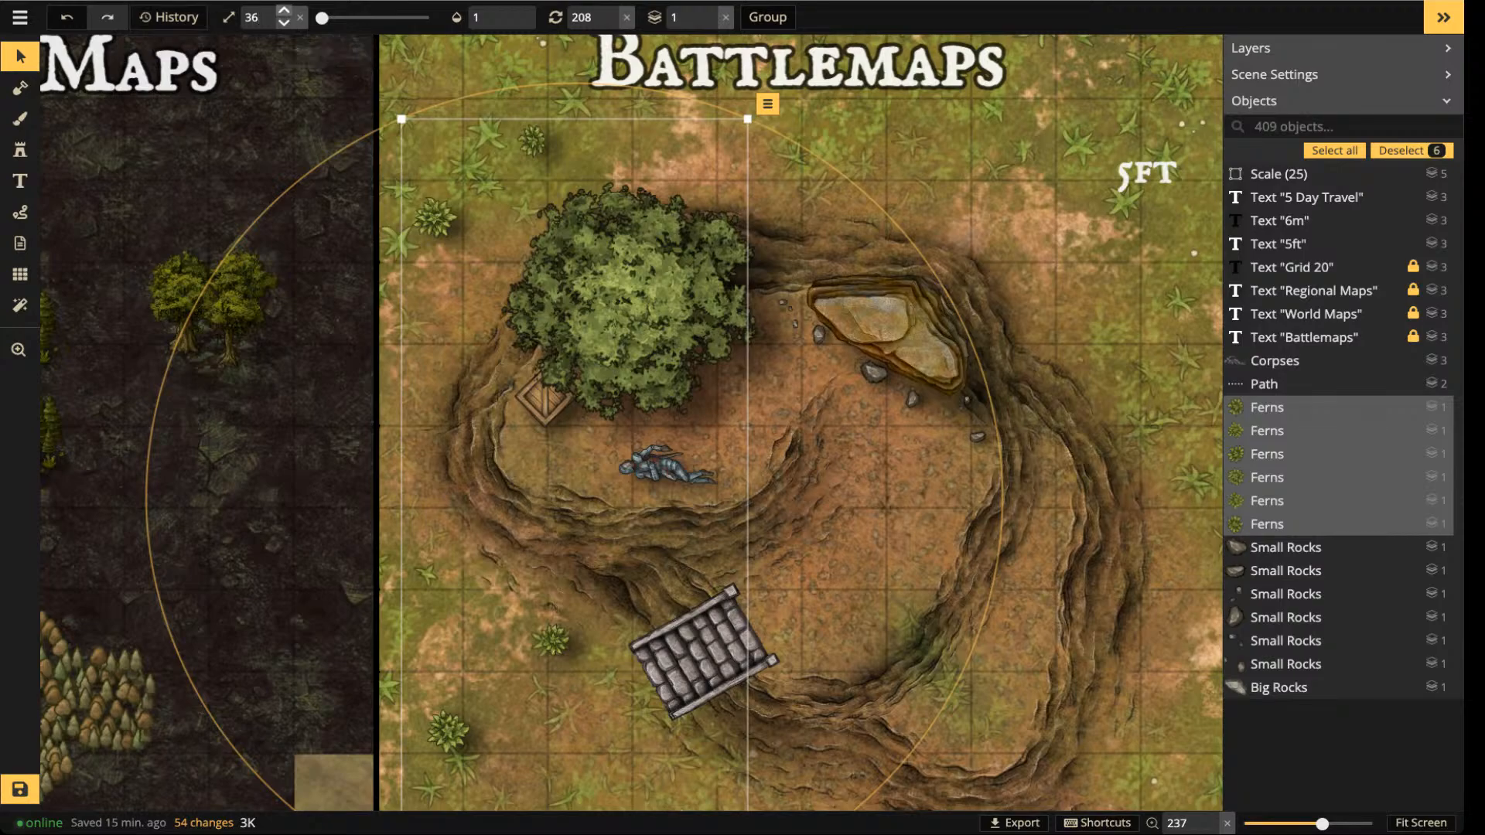
{"action": "left_click", "coordinate": [284, 11]}
{"action": "left_click", "coordinate": [284, 10]}
{"action": "left_click", "coordinate": [284, 11]}
{"action": "key", "text": "Up"}
{"action": "key", "text": "Up"}
{"action": "key", "text": "Up"}
{"action": "key", "text": "Up"}
{"action": "key", "text": "Up"}
{"action": "key", "text": "Up"}
{"action": "key", "text": "Up"}
{"action": "key", "text": "Up"}
{"action": "key", "text": "Up"}
{"action": "key", "text": "Up"}
{"action": "key", "text": "Up"}
{"action": "key", "text": "Up"}
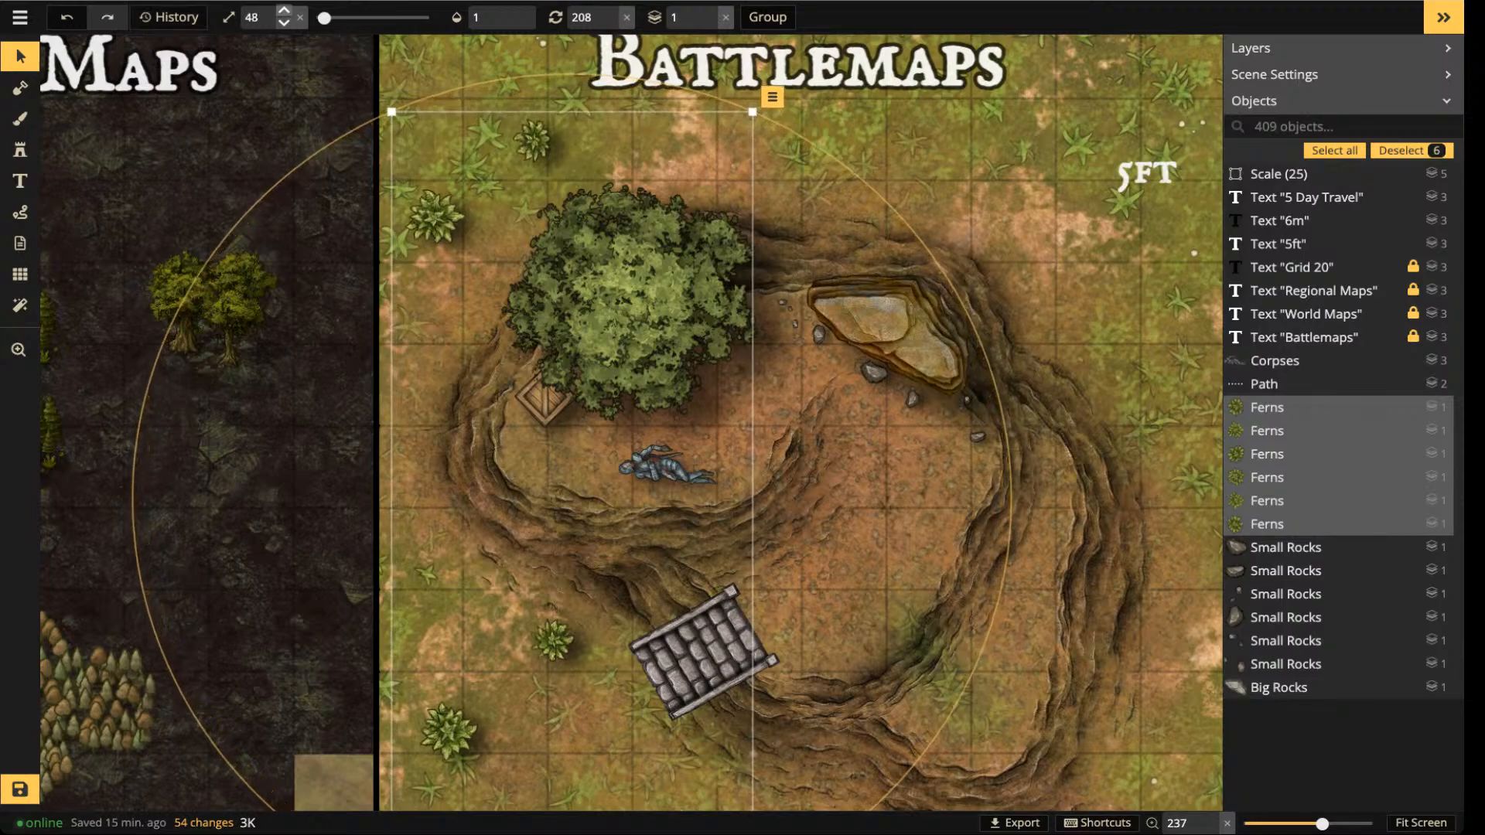
{"action": "key", "text": "Up"}
{"action": "key", "text": "Up"}
{"action": "key", "text": "Up"}
{"action": "key", "text": "Up"}
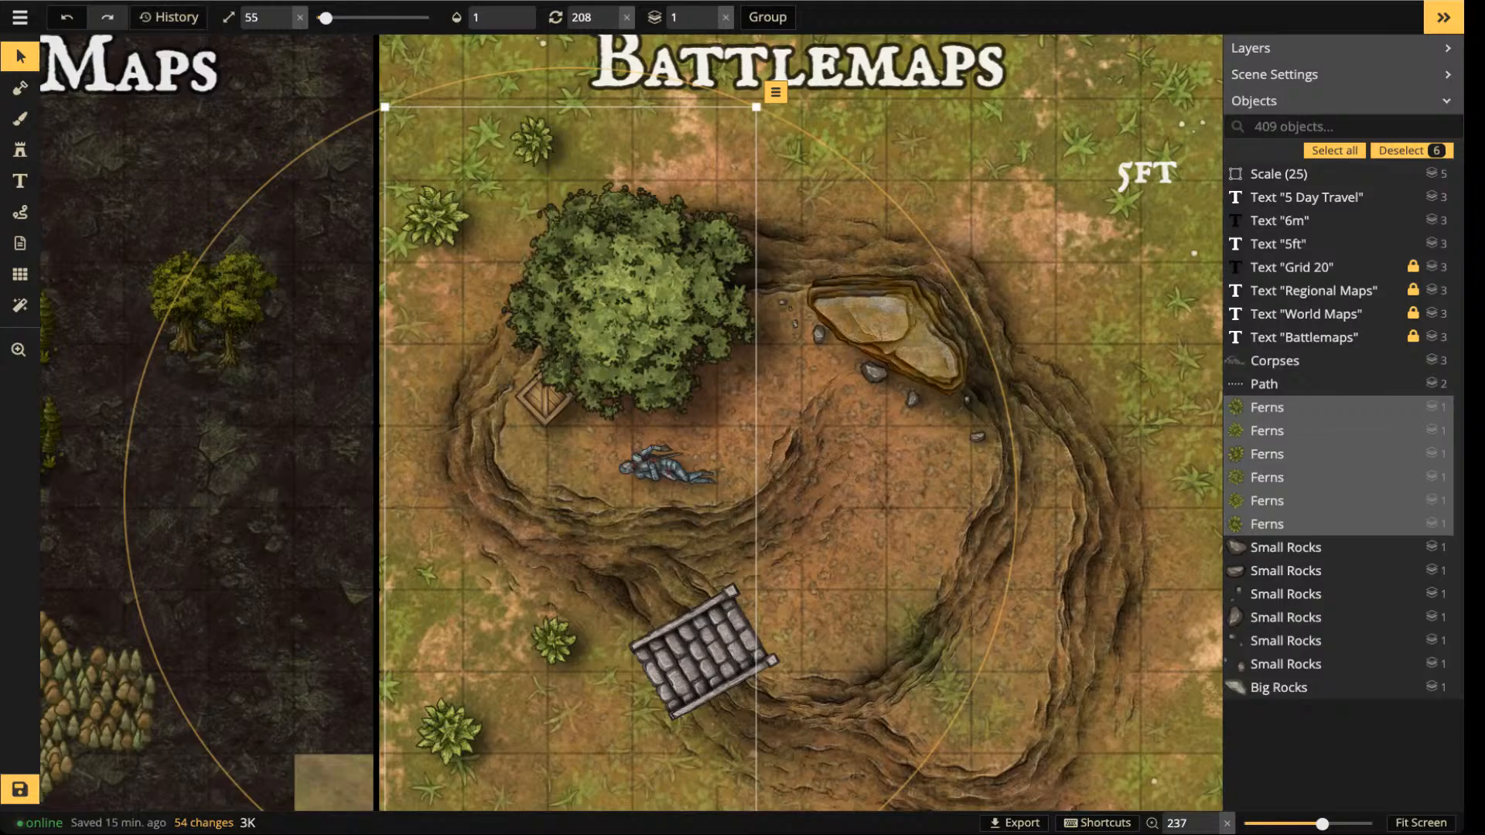
{"action": "key", "text": "Escape"}
- Set the fern stamp to size 30 and place four ferns around the larger ones northwest of the large tree
{"action": "left_click", "coordinate": [435, 219]}
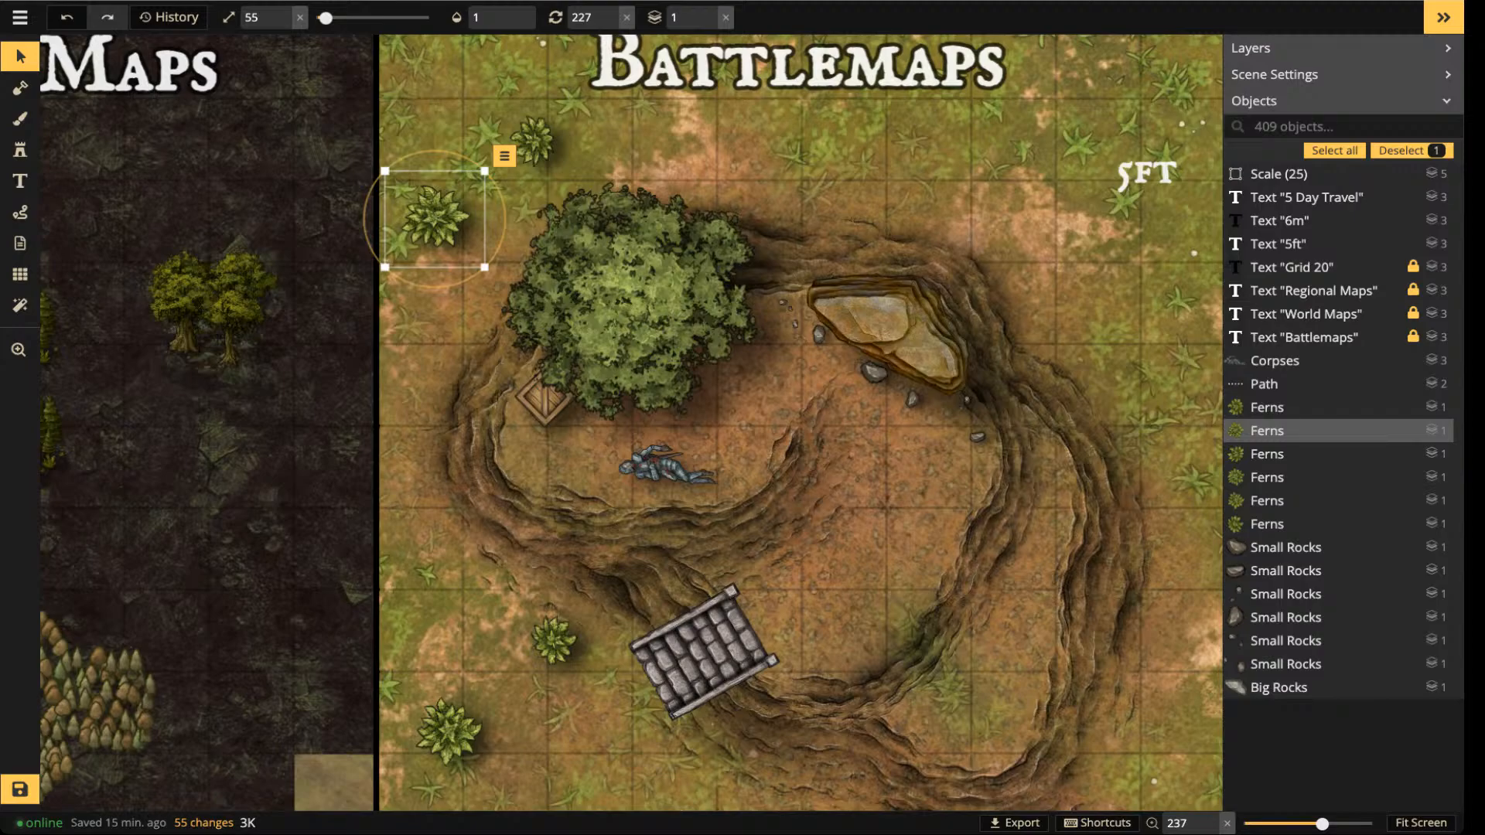
{"action": "left_click", "coordinate": [20, 149]}
{"action": "scroll", "coordinate": [418, 167], "scroll_direction": "up", "scroll_amount": 4}
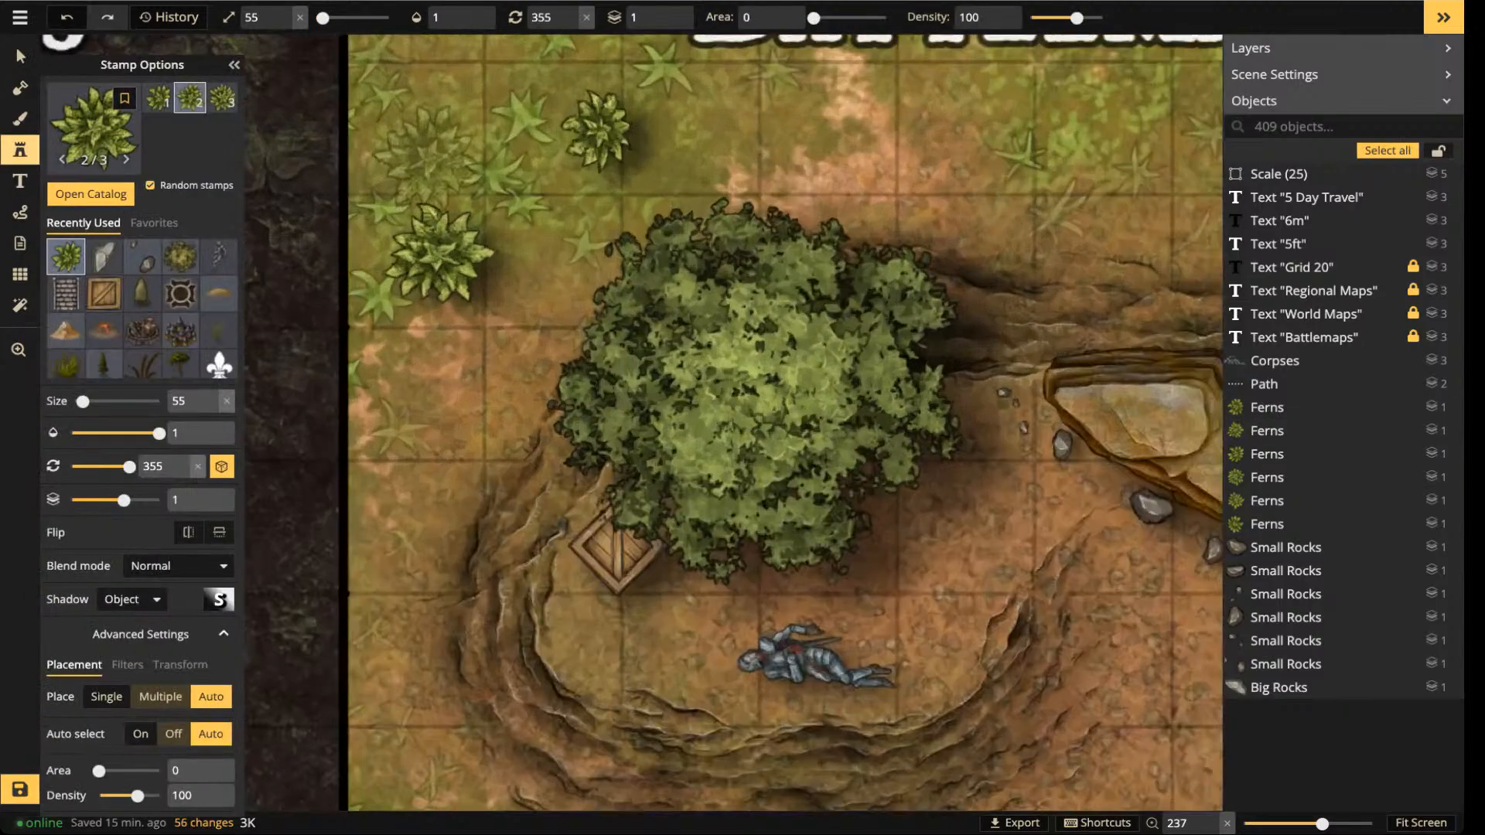
{"action": "double_click", "coordinate": [263, 18]}
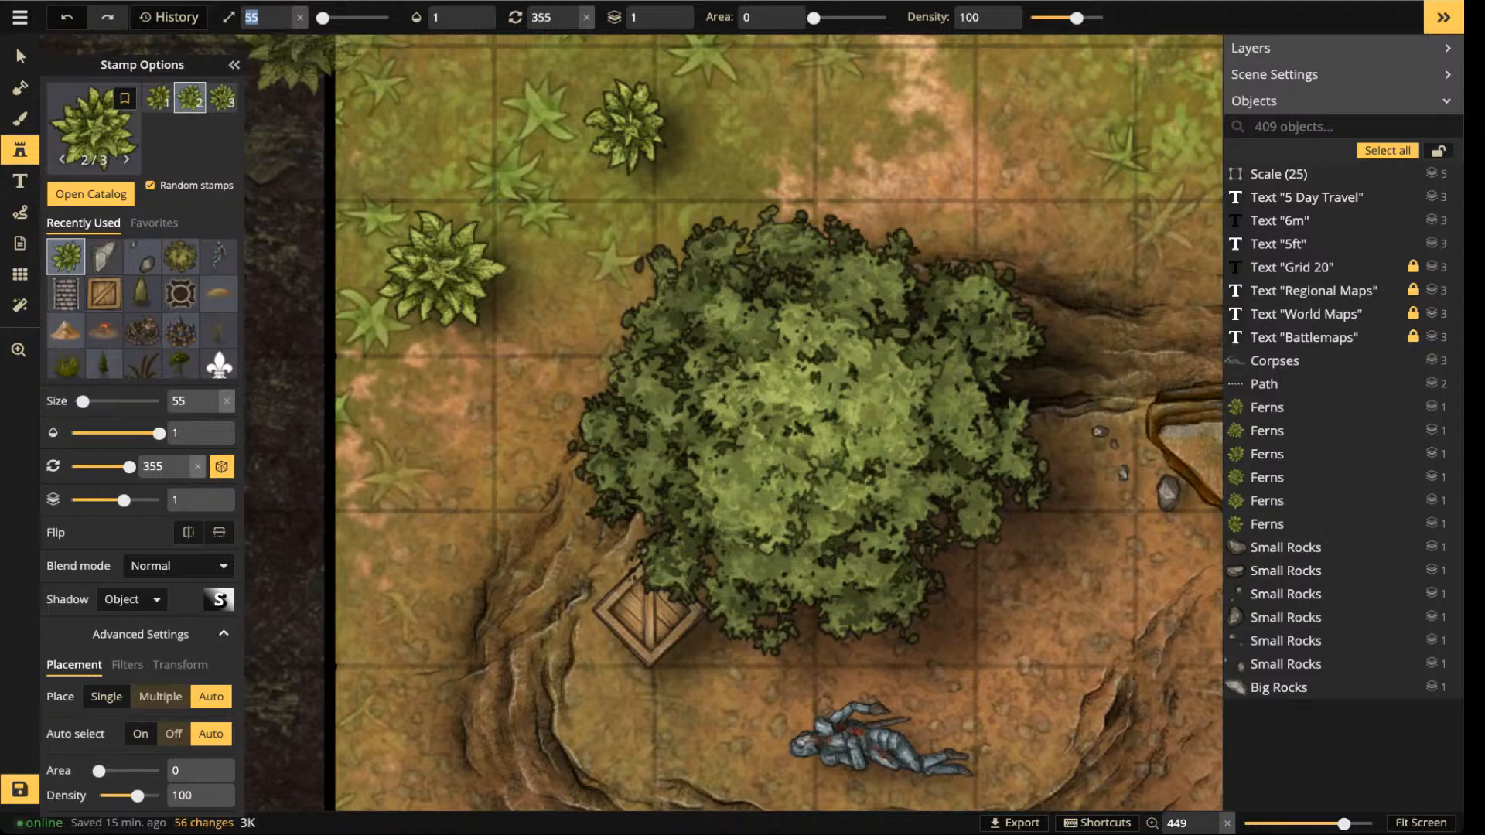
{"action": "type", "text": "30"}
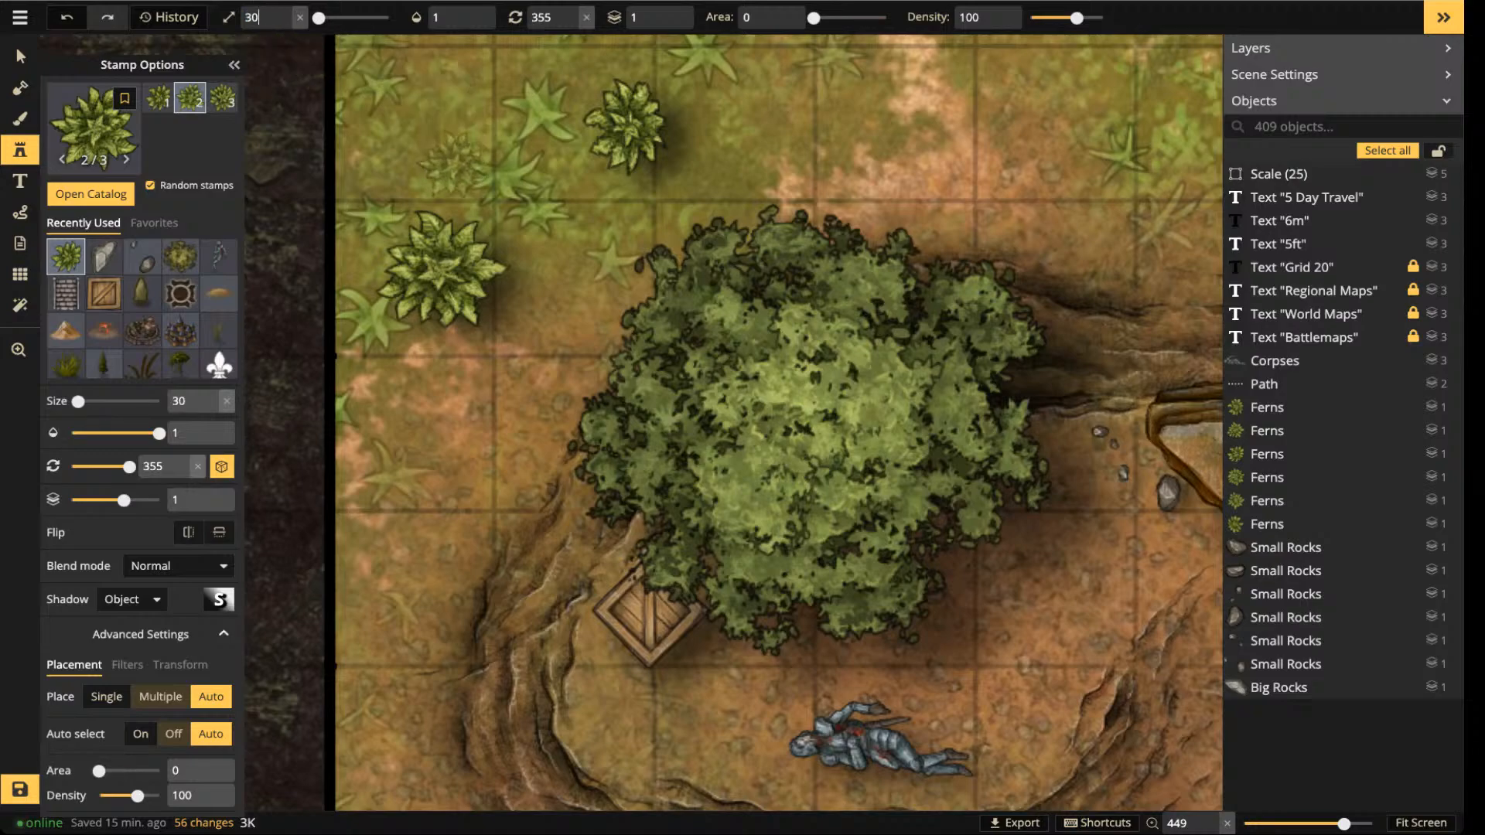
{"action": "left_click", "coordinate": [453, 164]}
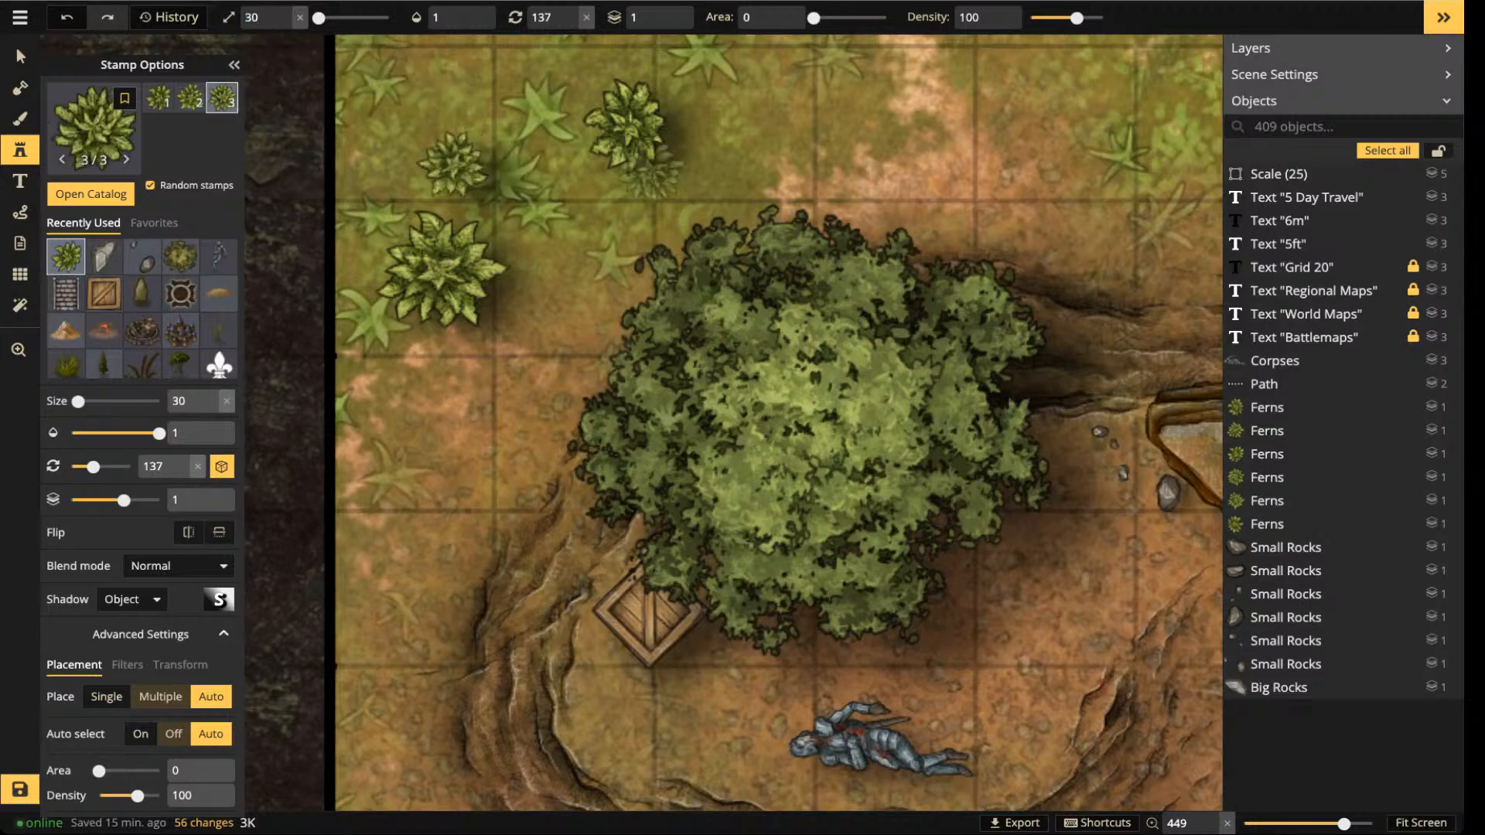
{"action": "left_click", "coordinate": [731, 117]}
{"action": "left_click", "coordinate": [546, 76]}
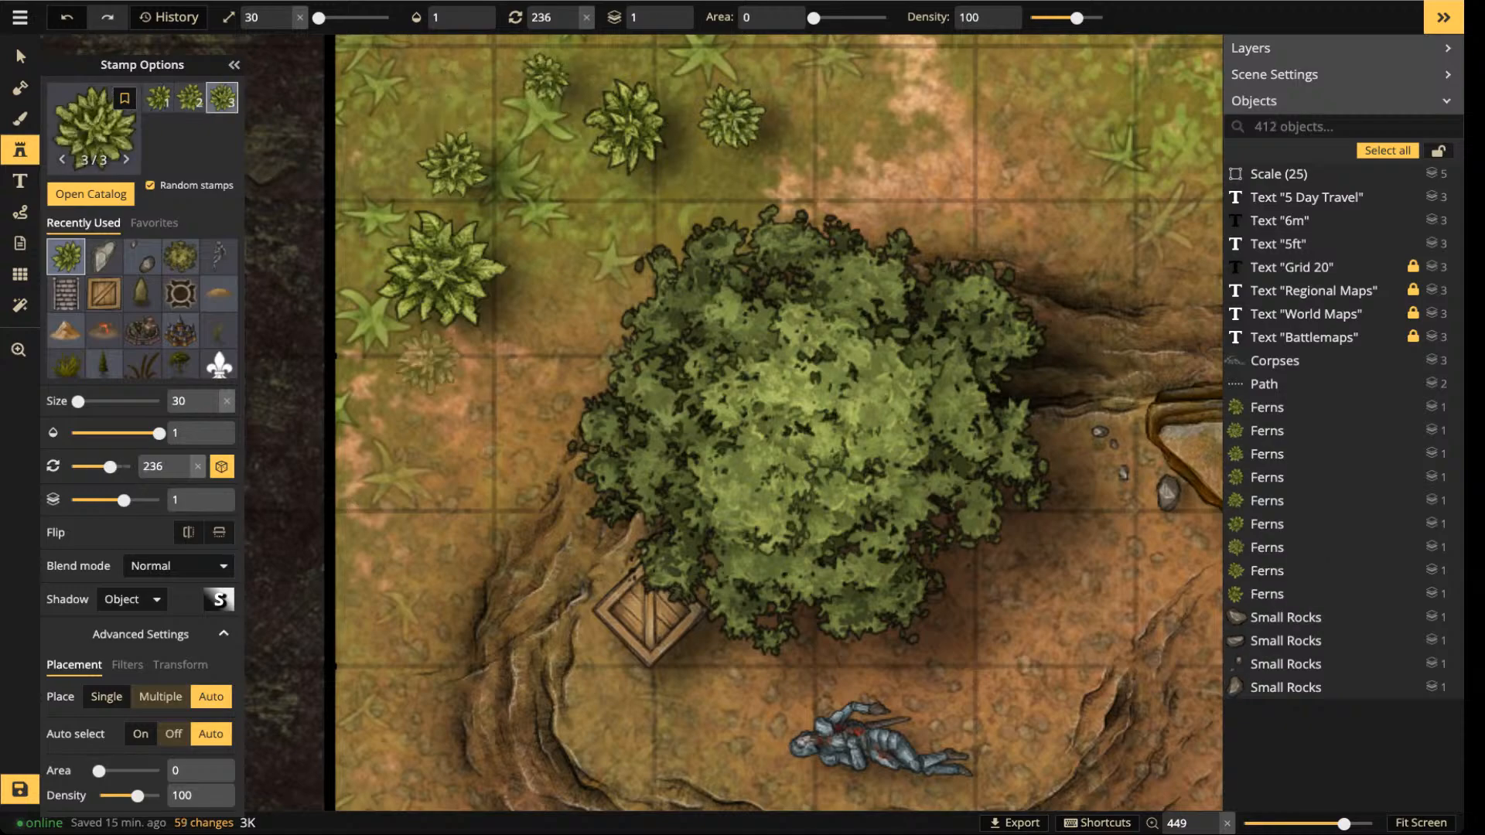
{"action": "left_click", "coordinate": [428, 393]}
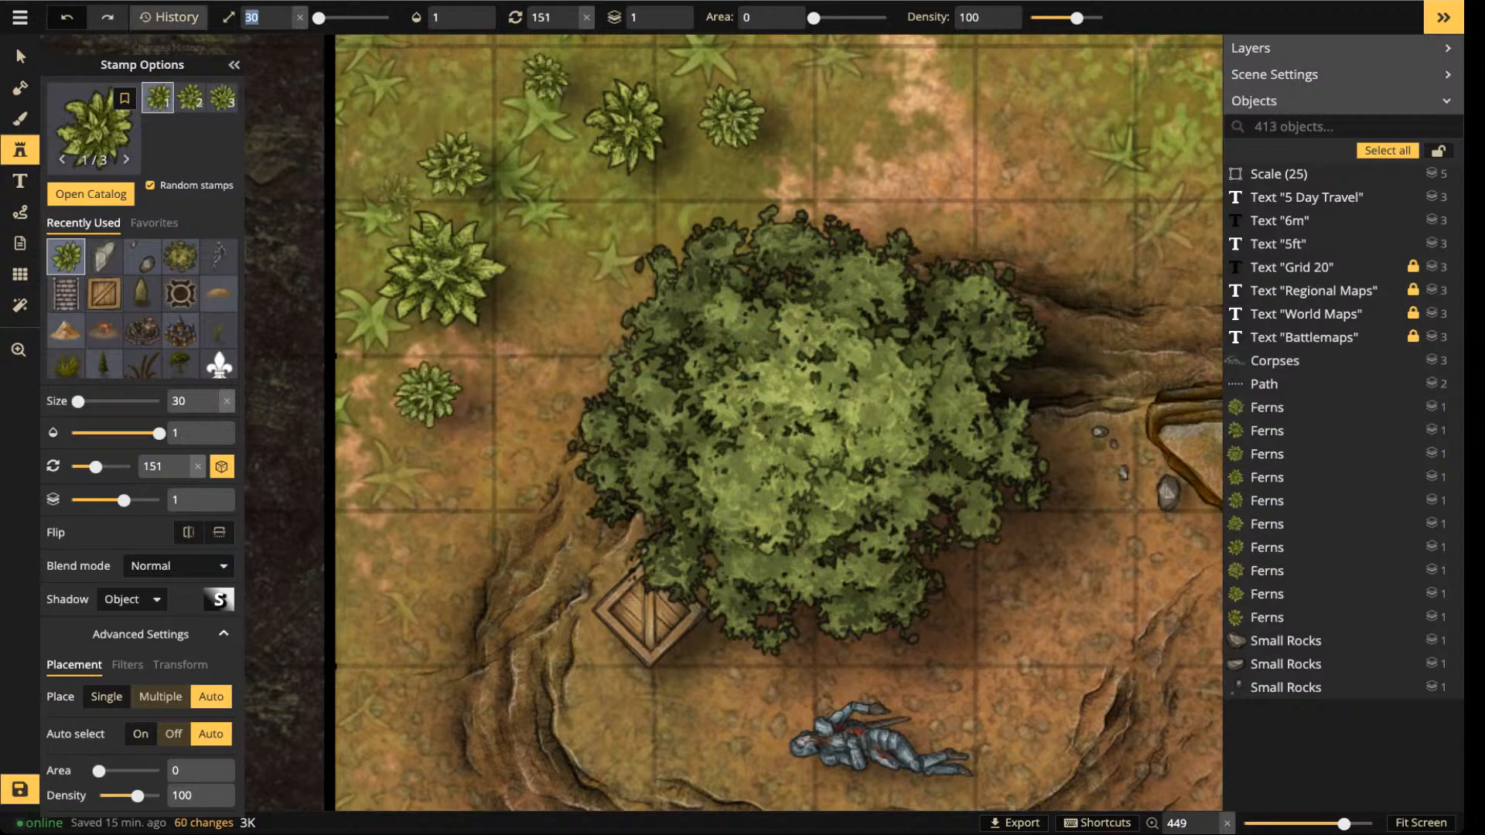
- Set the fern stamp to size 15 and scatter small ferns along the grass west and northwest of the large tree
{"action": "double_click", "coordinate": [255, 17]}
{"action": "type", "text": "15"}
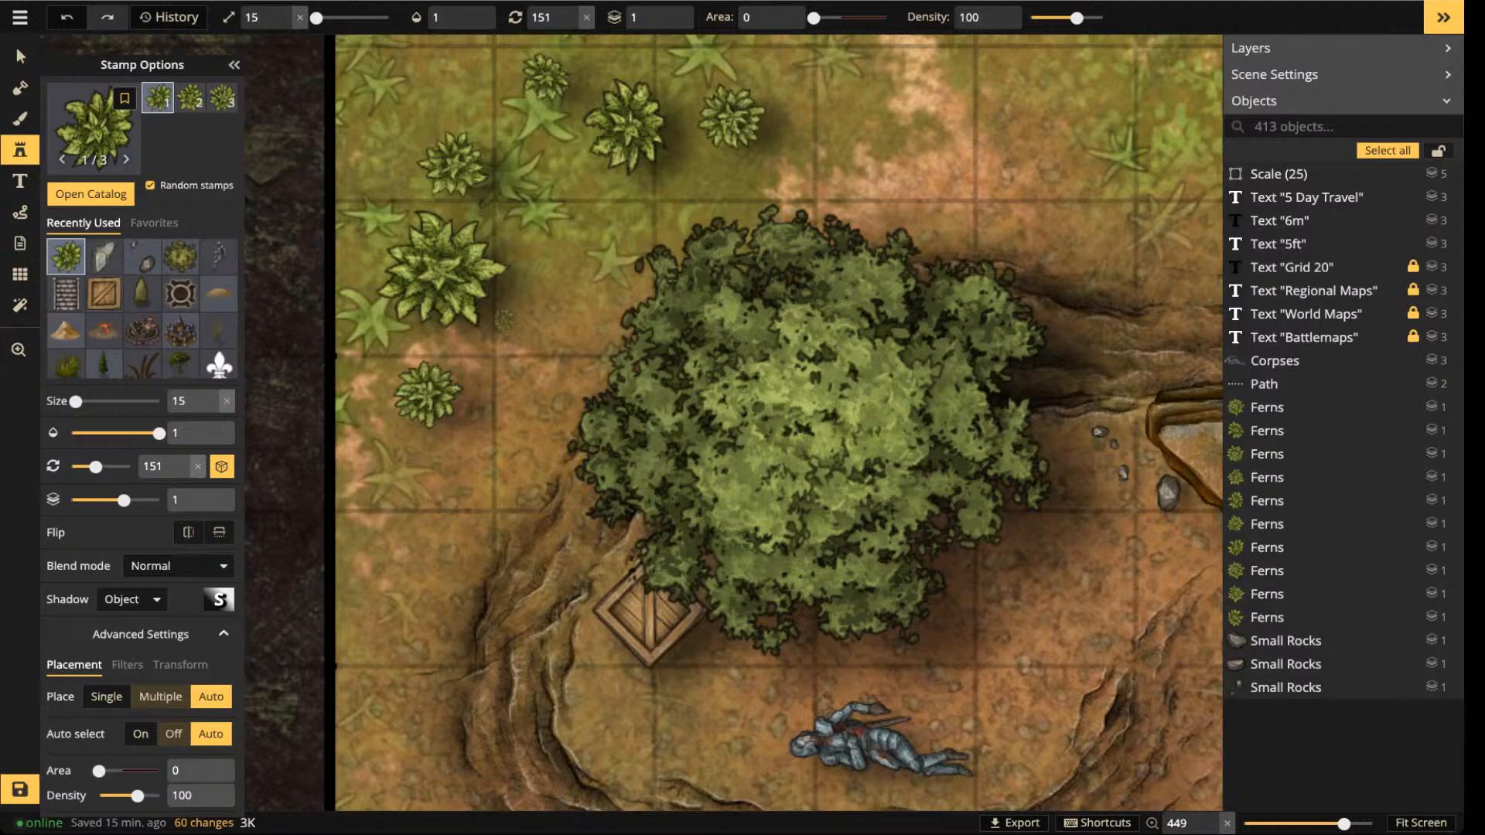
{"action": "left_click", "coordinate": [478, 377]}
{"action": "left_click", "coordinate": [440, 441]}
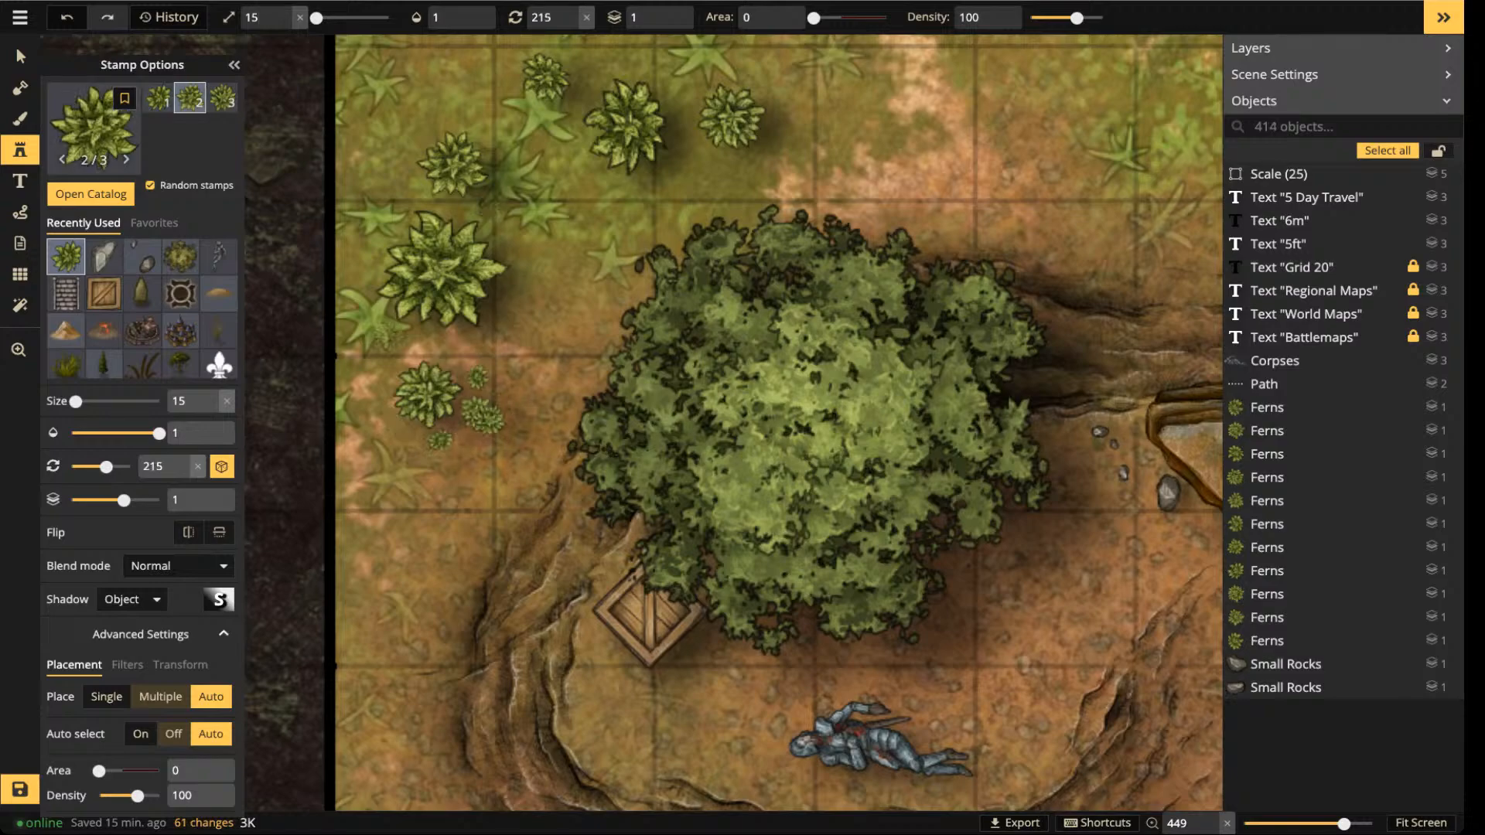
{"action": "left_click", "coordinate": [384, 331]}
{"action": "left_click", "coordinate": [382, 199]}
{"action": "left_click", "coordinate": [418, 95]}
{"action": "left_click", "coordinate": [489, 88]}
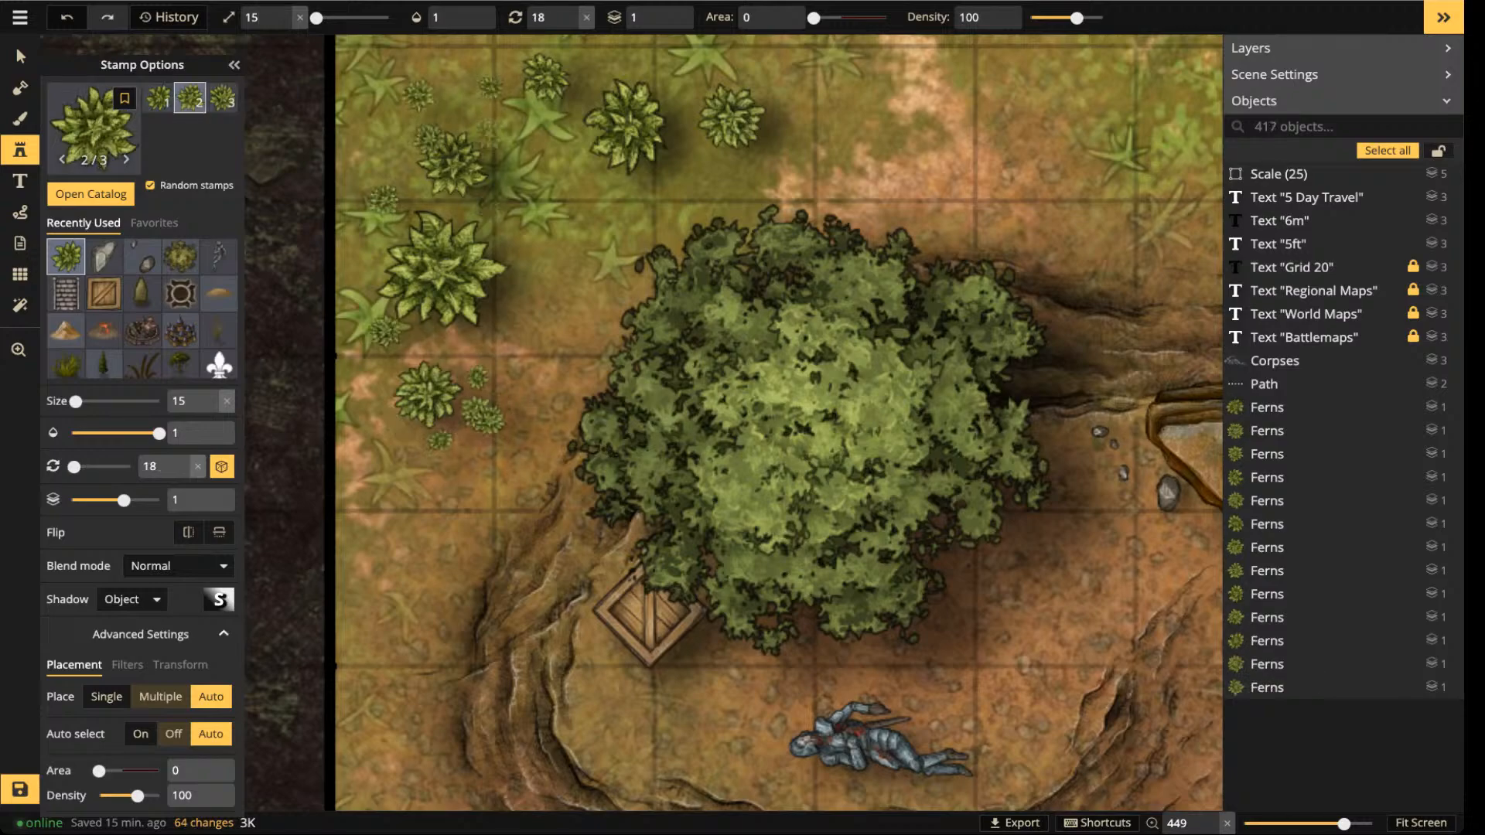
- Scatter more size 15 ferns among and around the larger ferns north of the large tree
{"action": "left_click", "coordinate": [488, 135]}
{"action": "left_click", "coordinate": [535, 181]}
{"action": "left_click", "coordinate": [560, 139]}
{"action": "left_click", "coordinate": [591, 186]}
{"action": "left_click", "coordinate": [673, 172]}
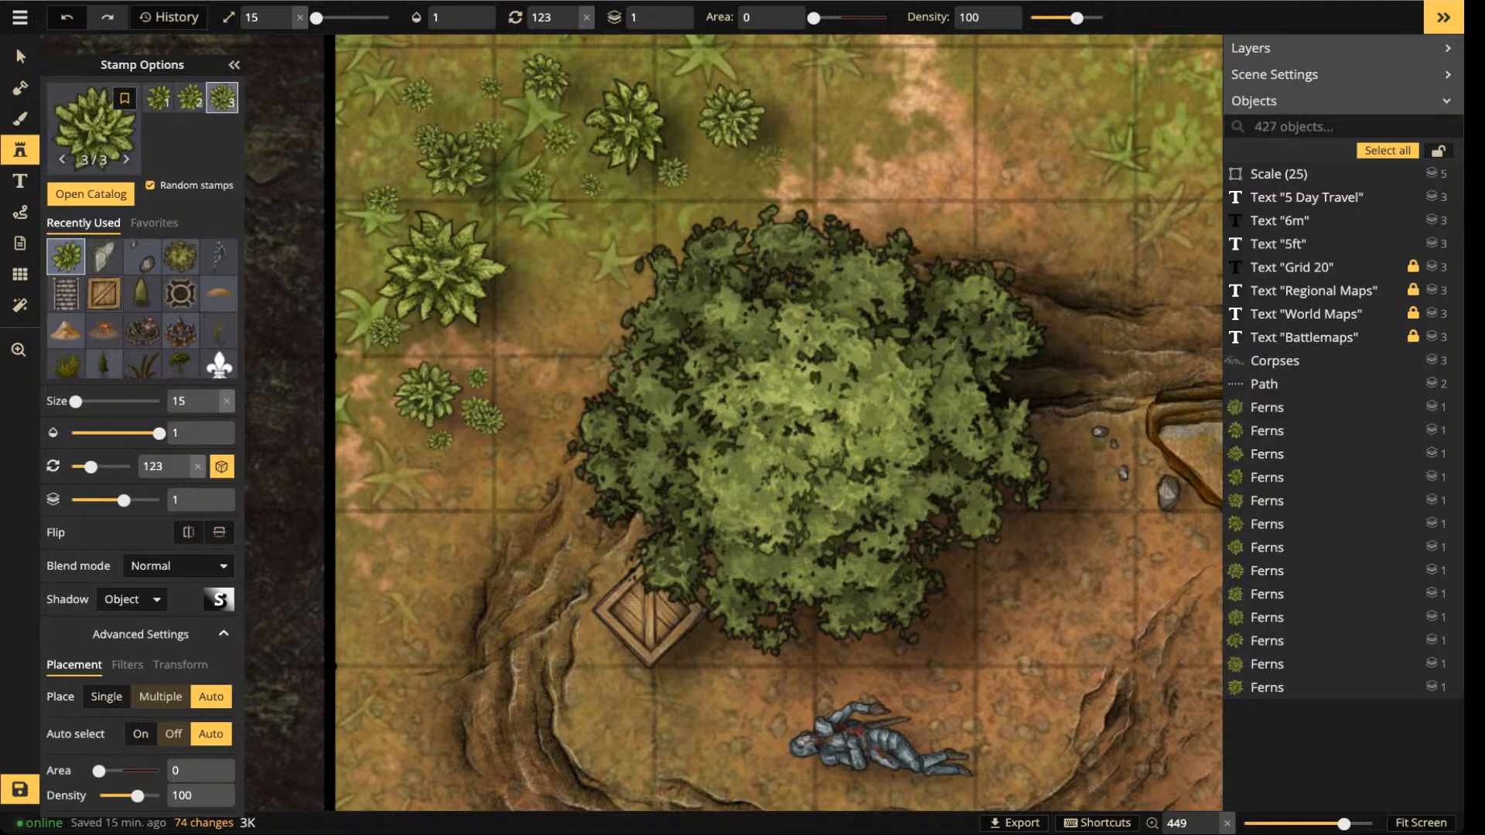
{"action": "left_click", "coordinate": [769, 161]}
{"action": "left_click", "coordinate": [789, 96]}
{"action": "left_click", "coordinate": [727, 57]}
{"action": "left_click", "coordinate": [664, 64]}
{"action": "left_click", "coordinate": [476, 52]}
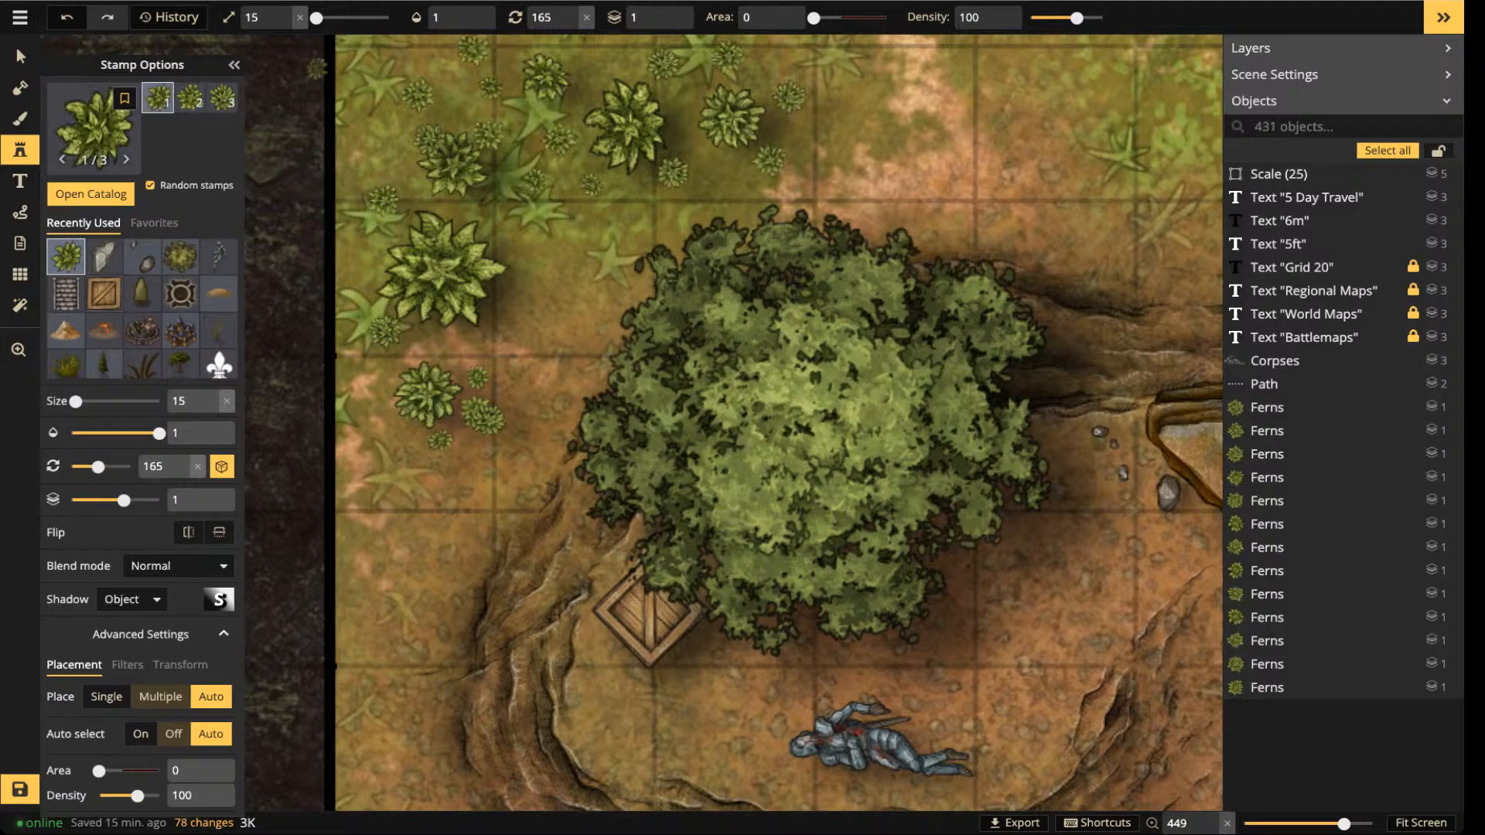
{"action": "scroll", "coordinate": [402, 212], "scroll_direction": "up", "scroll_amount": 2}
{"action": "scroll", "coordinate": [402, 212], "scroll_direction": "down", "scroll_amount": 4}
{"action": "scroll", "coordinate": [371, 773], "scroll_direction": "down", "scroll_amount": 3}
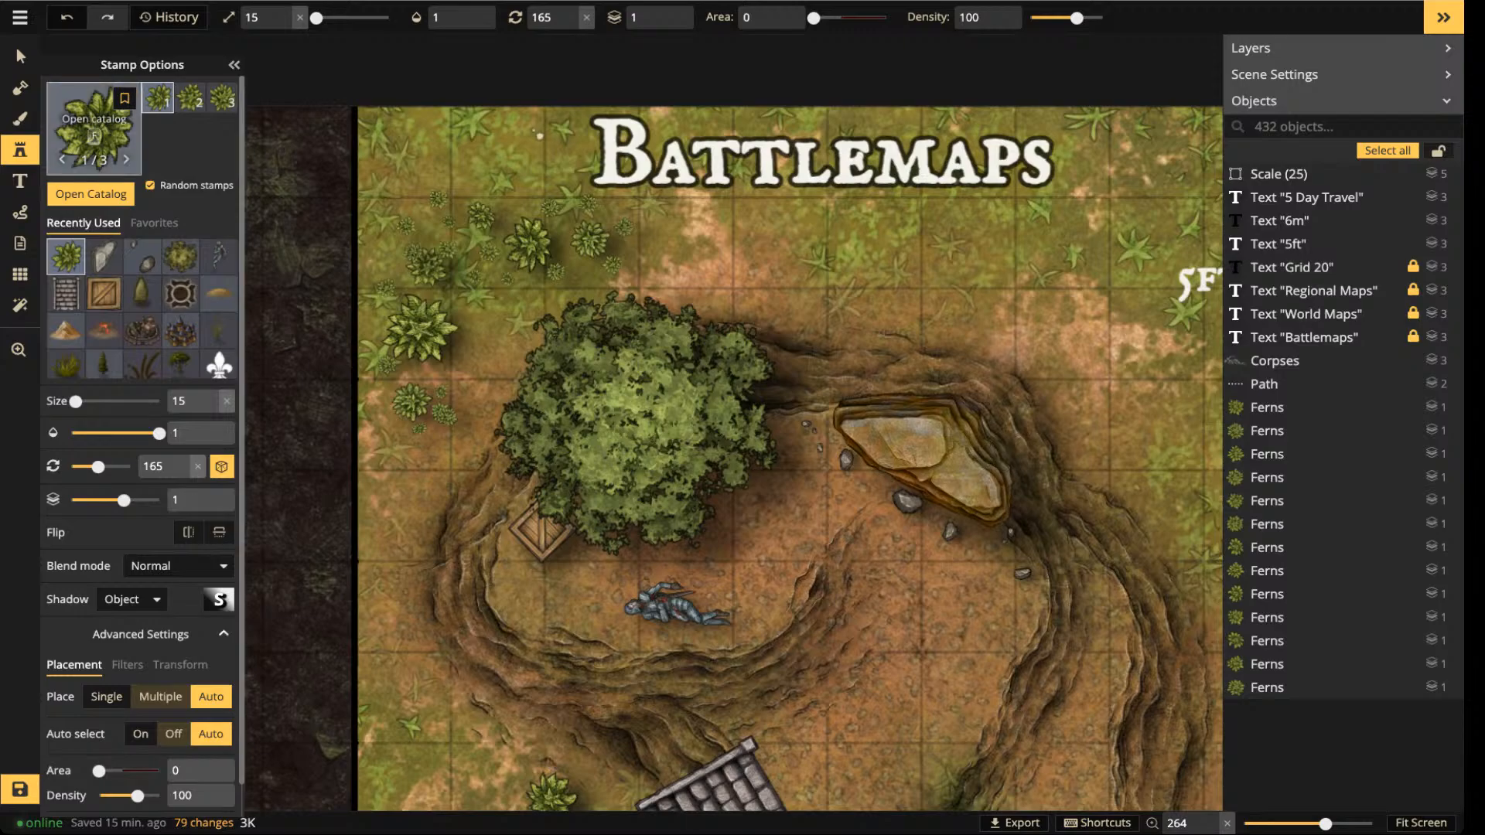
- Select every stamp from the ferns' set, starting from the large size 55 fern northwest of the tree
{"action": "left_click", "coordinate": [20, 56]}
{"action": "left_click", "coordinate": [418, 331]}
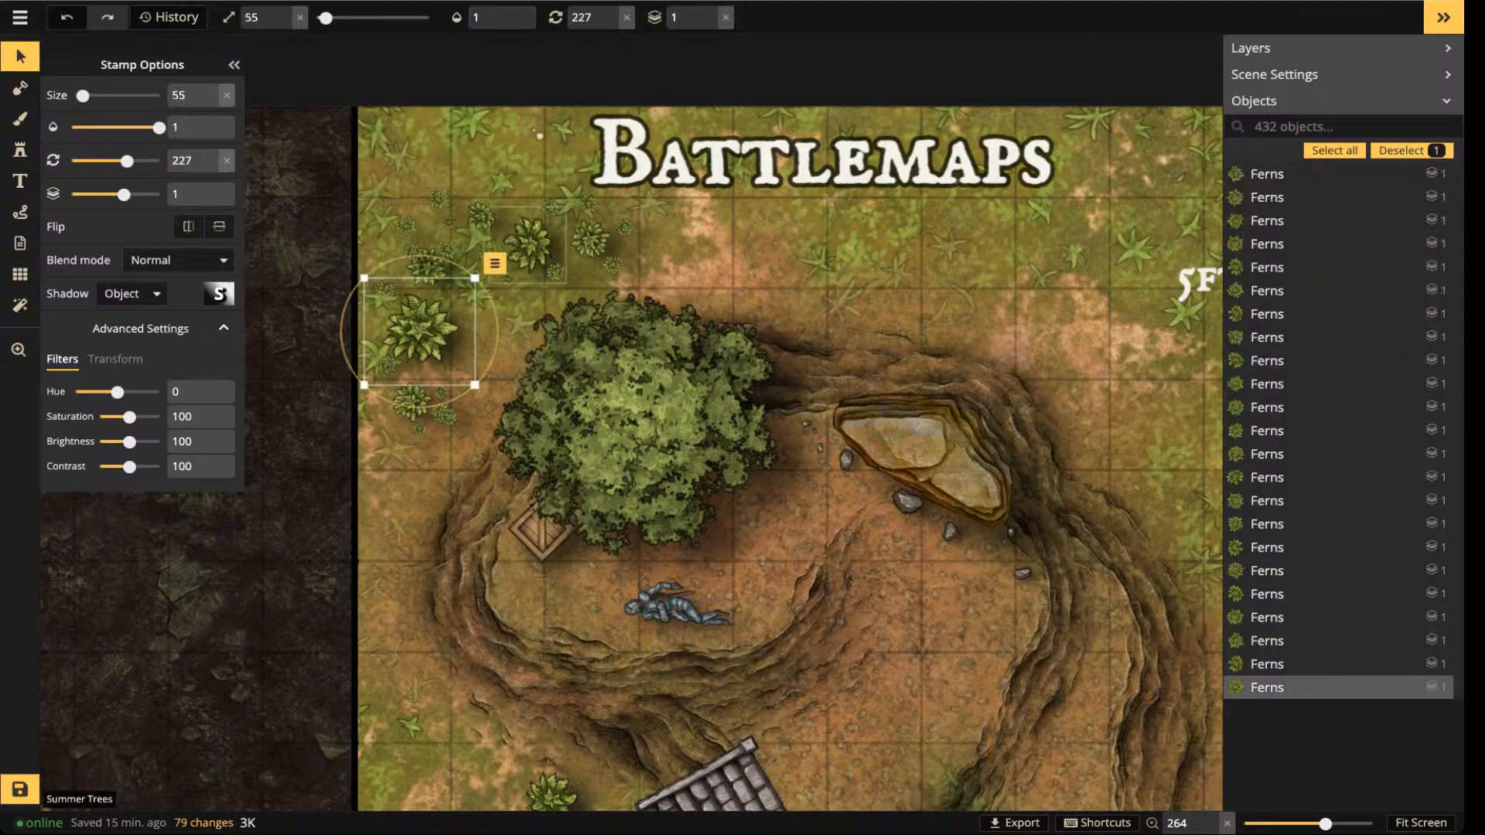
{"action": "left_click", "coordinate": [495, 263]}
{"action": "mouse_move", "coordinate": [557, 288]}
{"action": "left_click", "coordinate": [739, 311]}
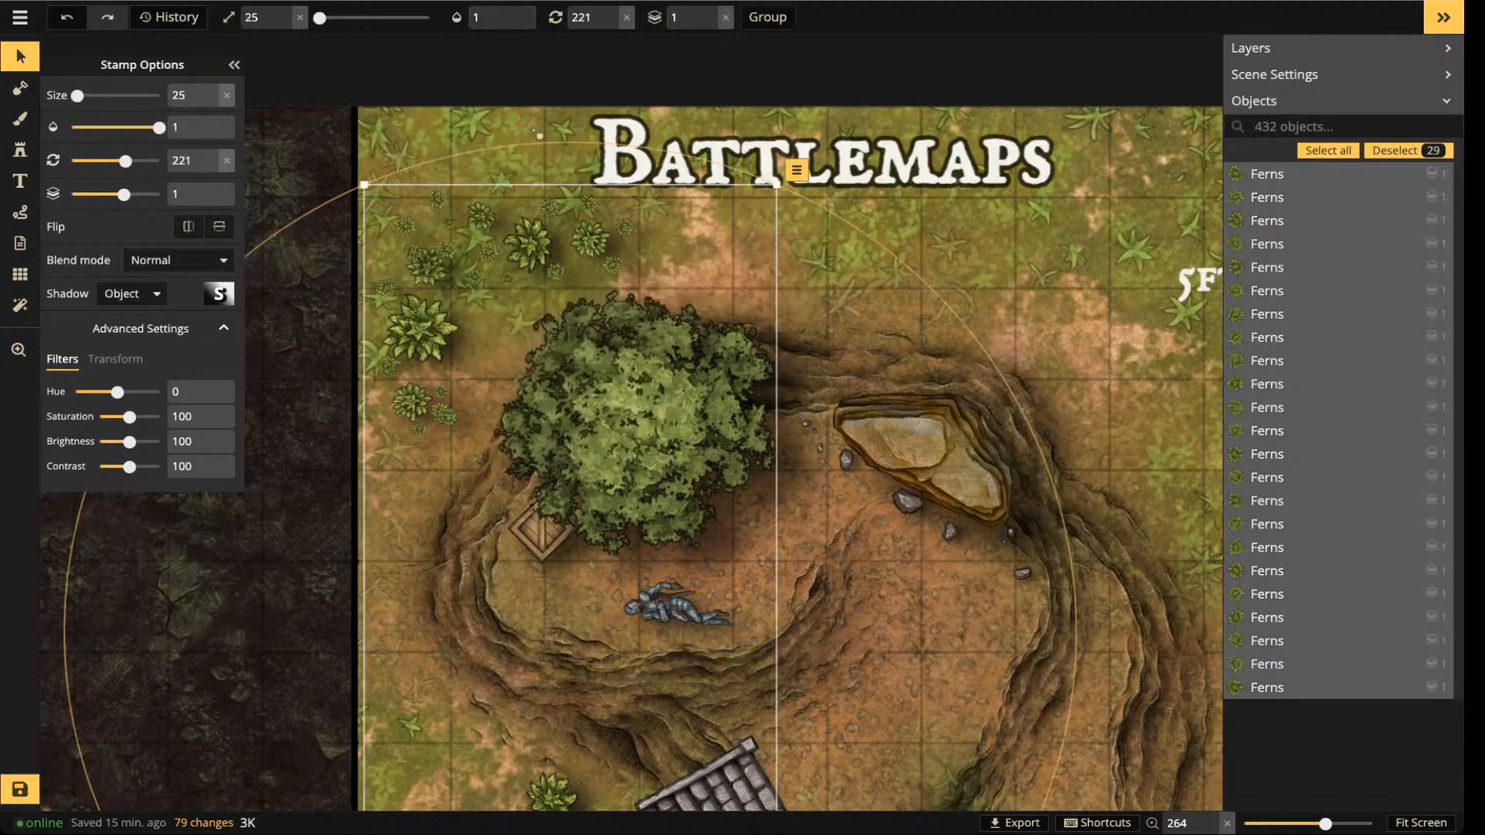
- Compare the None and Layer shadow types on the selected ferns, ending back on the Object type
{"action": "left_click", "coordinate": [131, 294]}
{"action": "left_click", "coordinate": [192, 329]}
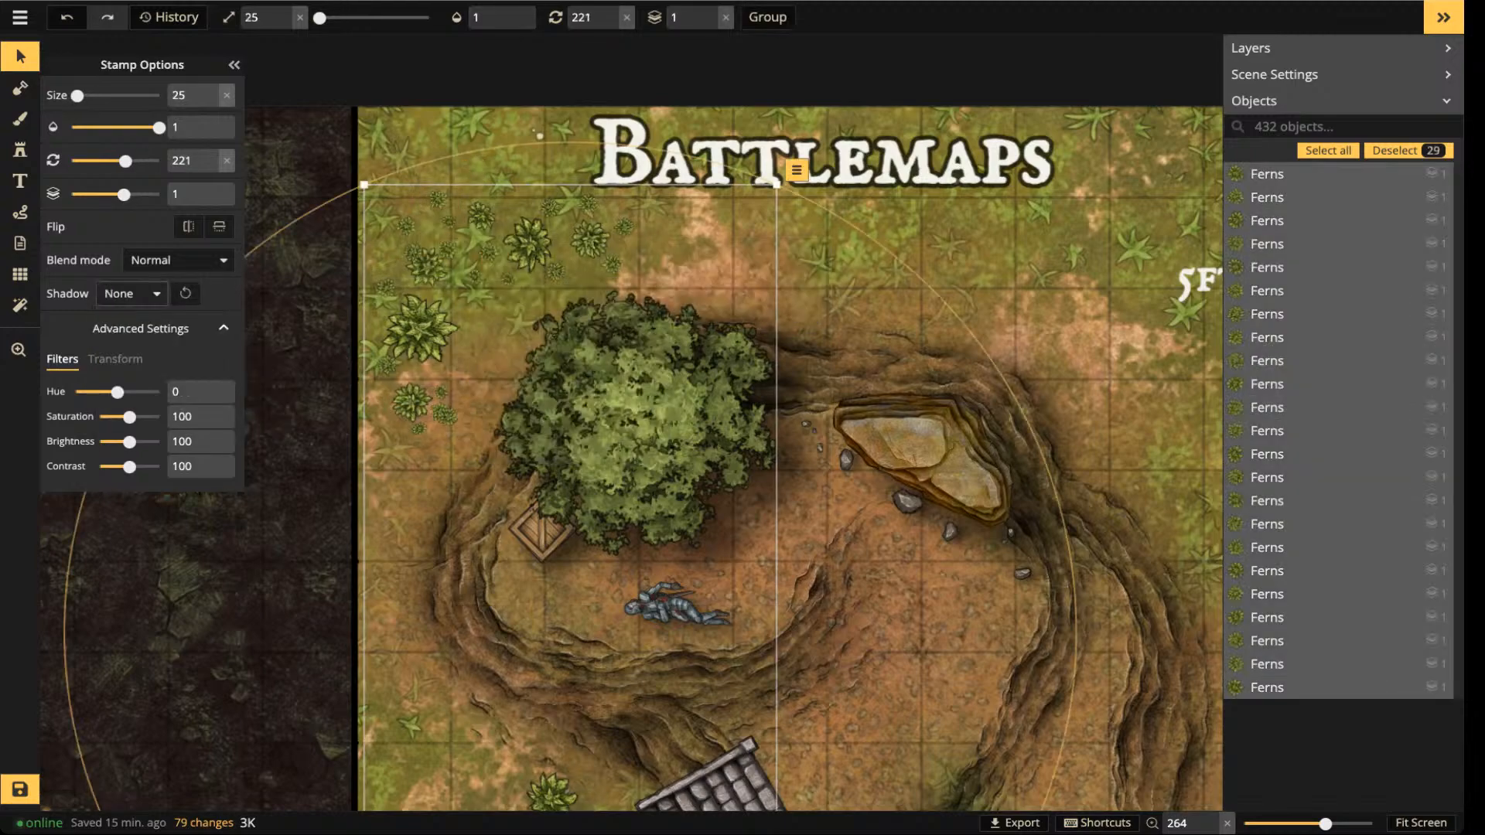
{"action": "left_click", "coordinate": [131, 293]}
{"action": "left_click", "coordinate": [132, 410]}
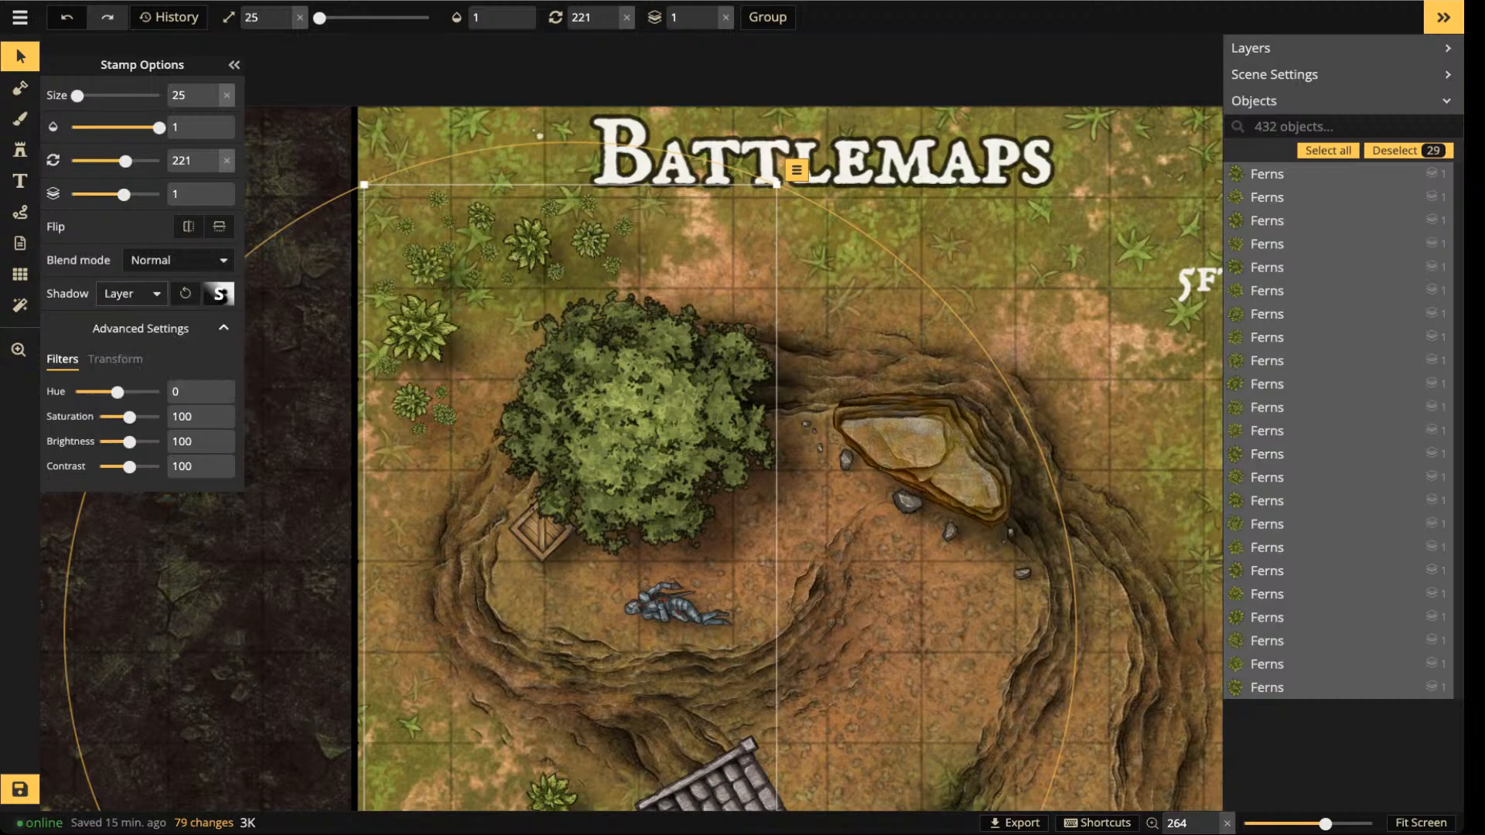
{"action": "left_click", "coordinate": [131, 294]}
{"action": "left_click", "coordinate": [131, 325]}
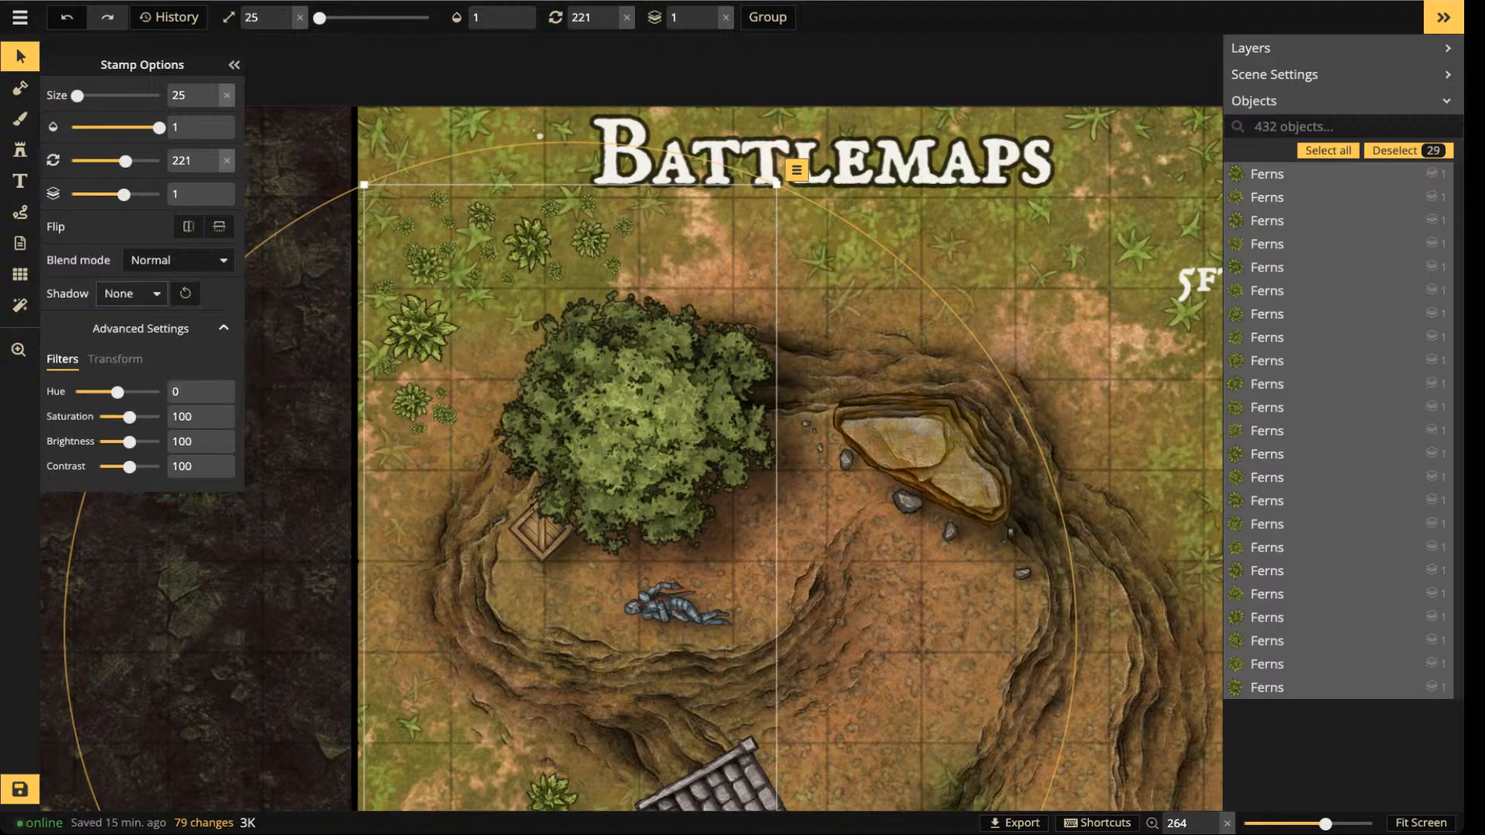
{"action": "left_click", "coordinate": [131, 294]}
{"action": "left_click", "coordinate": [131, 364]}
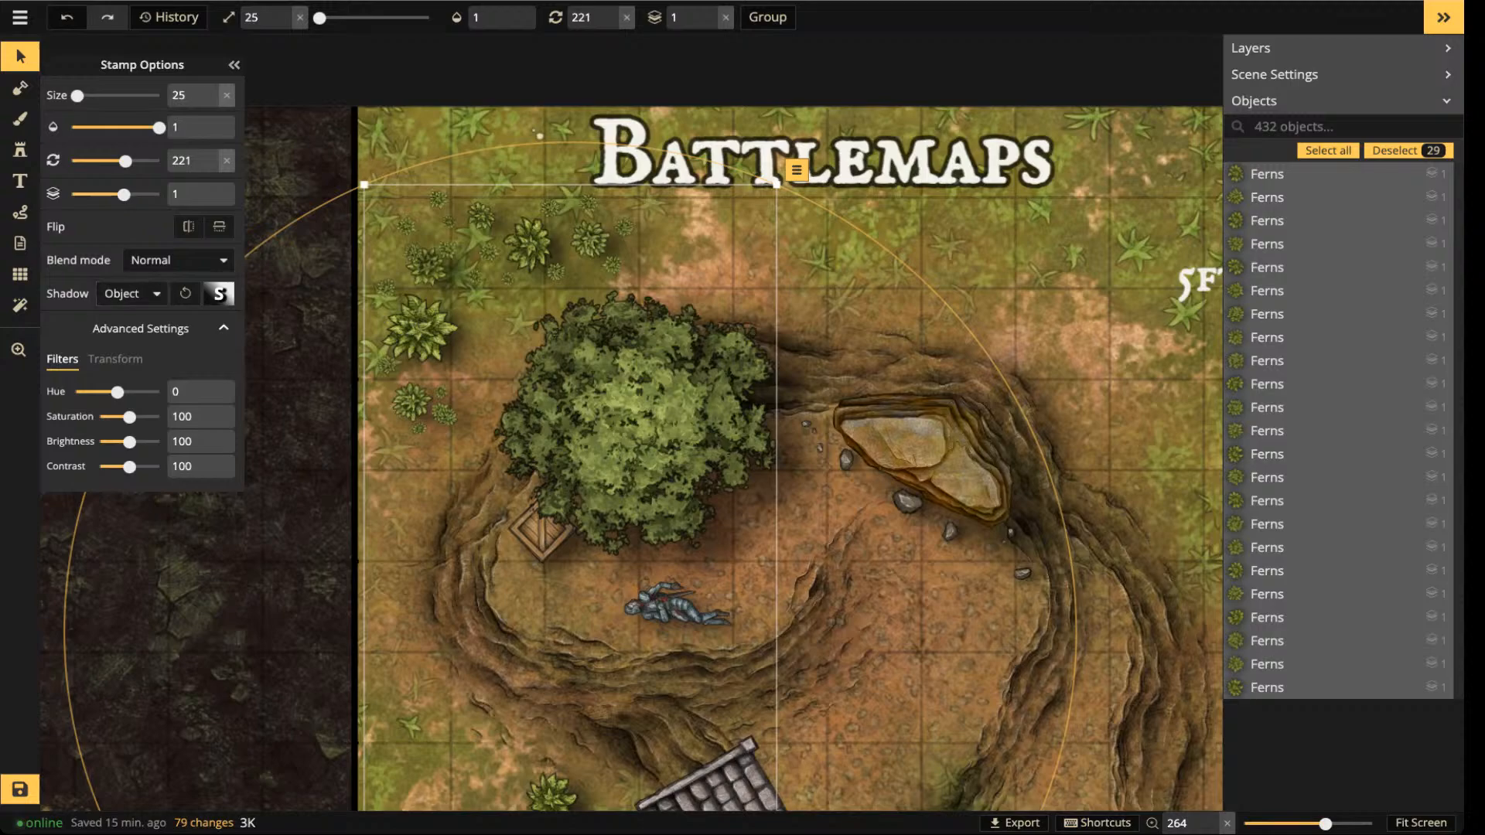
- Customize the selected ferns' object shadow with blur 3.5, horizontal offset 2.1, vertical offset 0 and alpha 100, and deselect them
{"action": "left_click", "coordinate": [219, 293]}
{"action": "double_click", "coordinate": [387, 180]}
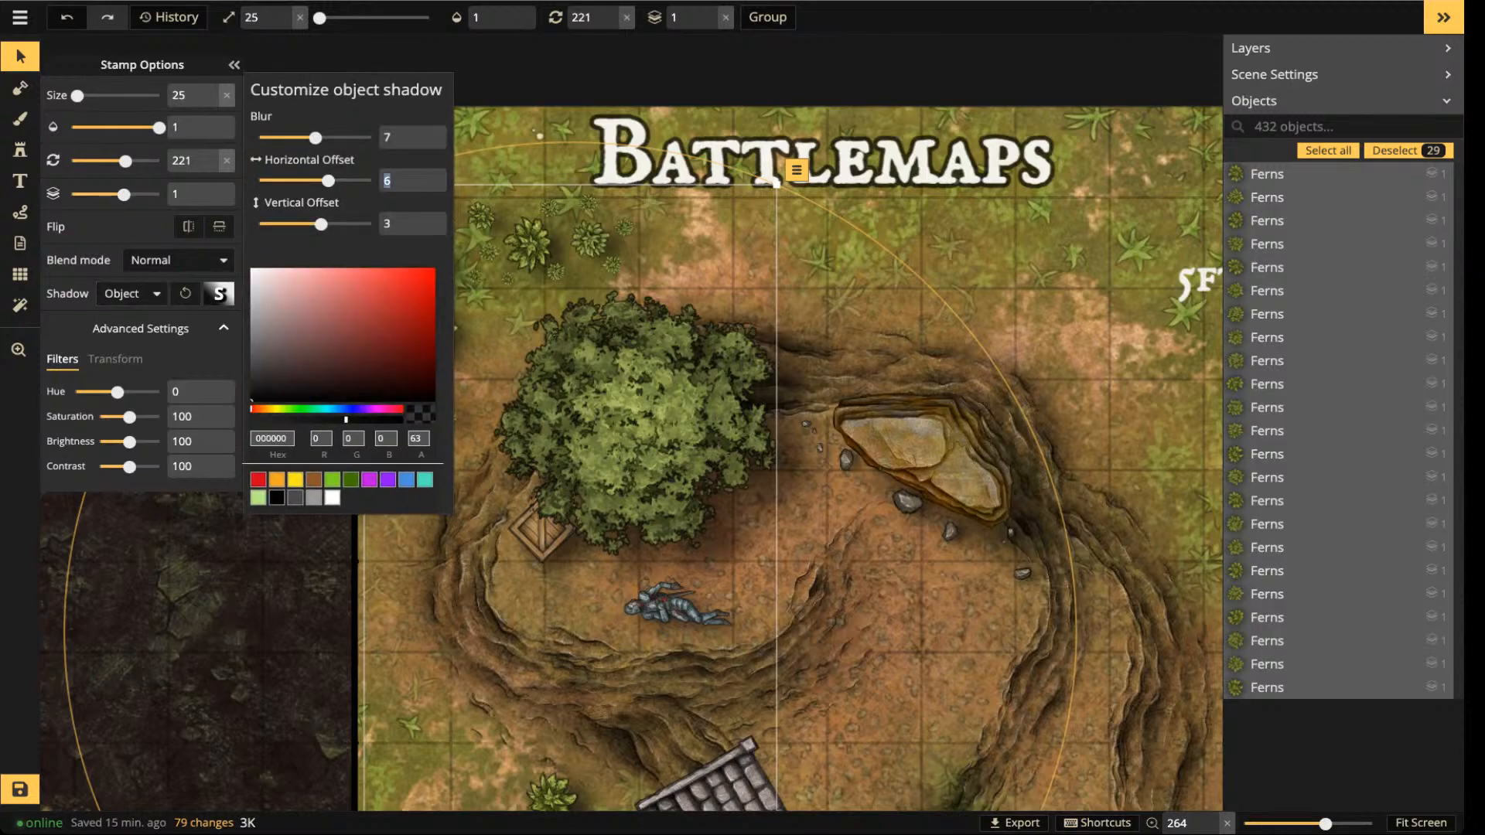
{"action": "type", "text": "0"}
{"action": "double_click", "coordinate": [387, 224]}
{"action": "type", "text": "0"}
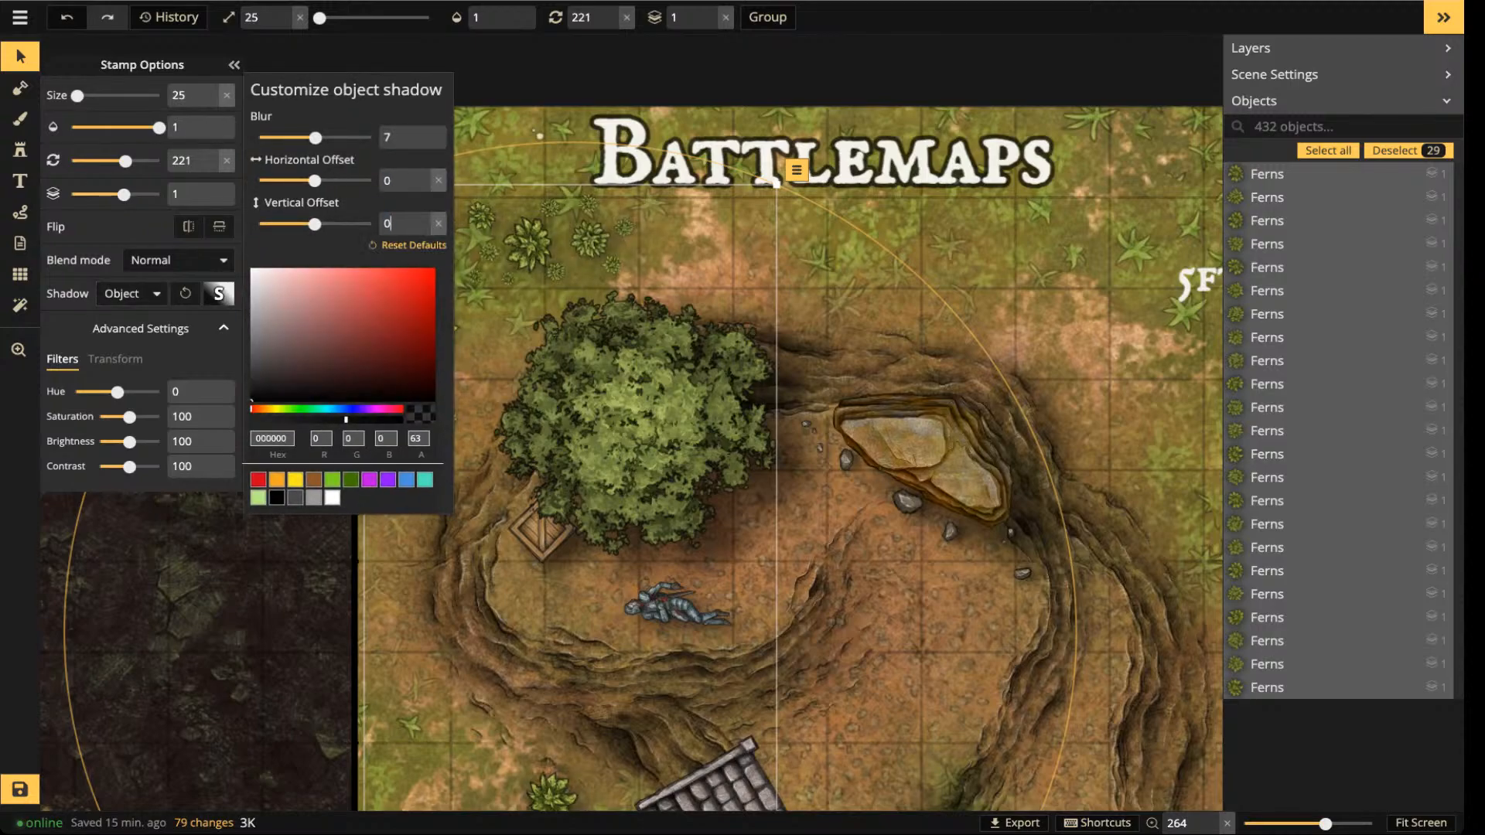
{"action": "left_click_drag", "start_coordinate": [346, 419], "coordinate": [401, 419]}
{"action": "left_click_drag", "start_coordinate": [315, 138], "coordinate": [298, 137]}
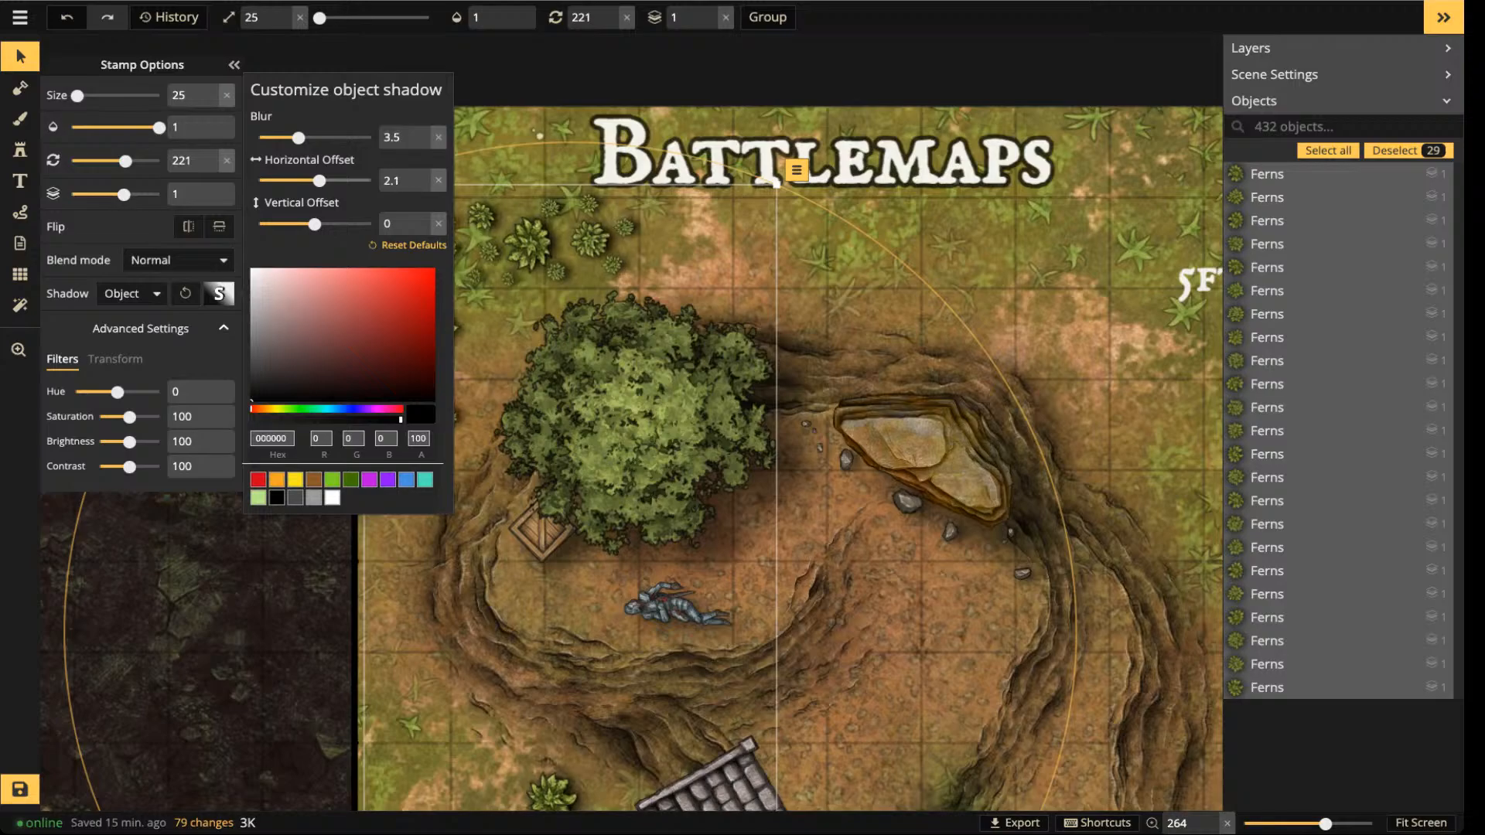
{"action": "key", "text": "Escape"}
- Shift the large size 55 fern slightly east and the size 30 fern above it slightly southeast
{"action": "scroll", "coordinate": [403, 340], "scroll_direction": "up", "scroll_amount": 2}
{"action": "scroll", "coordinate": [420, 334], "scroll_direction": "up", "scroll_amount": 3}
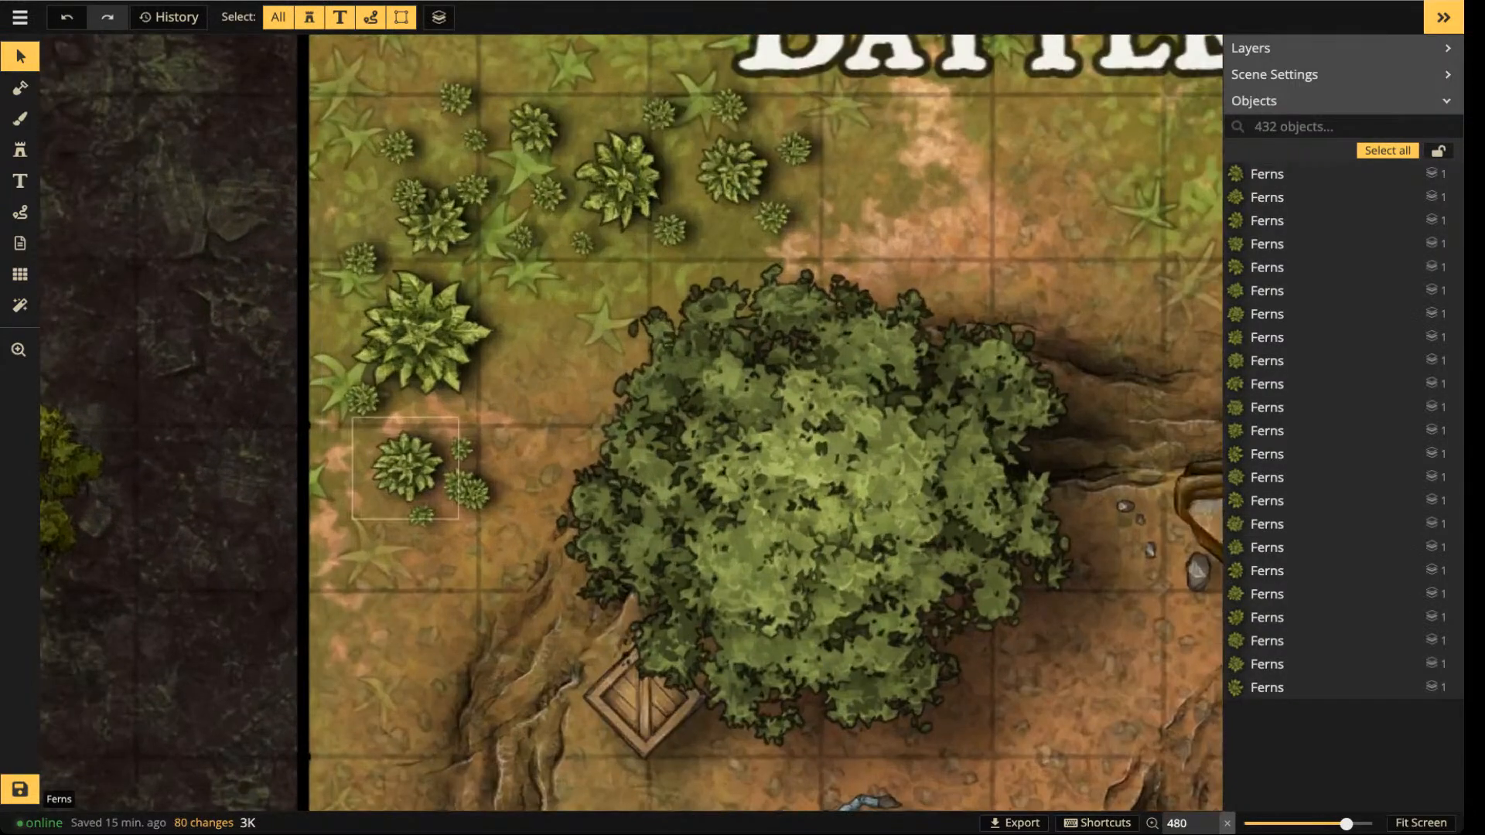
{"action": "left_click_drag", "start_coordinate": [420, 334], "coordinate": [445, 334]}
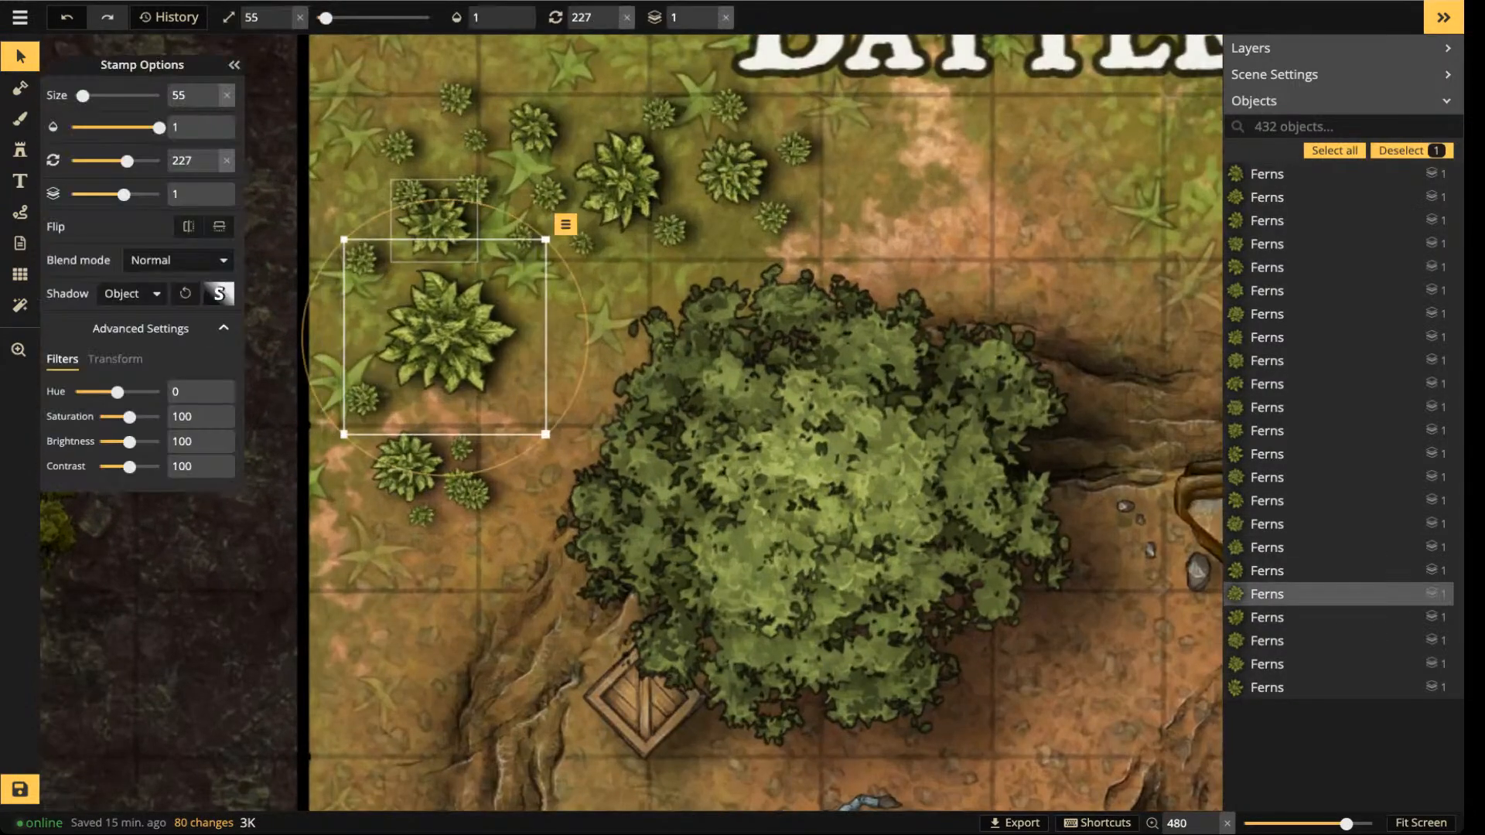
{"action": "left_click", "coordinate": [435, 224]}
{"action": "left_click_drag", "start_coordinate": [435, 225], "coordinate": [443, 232]}
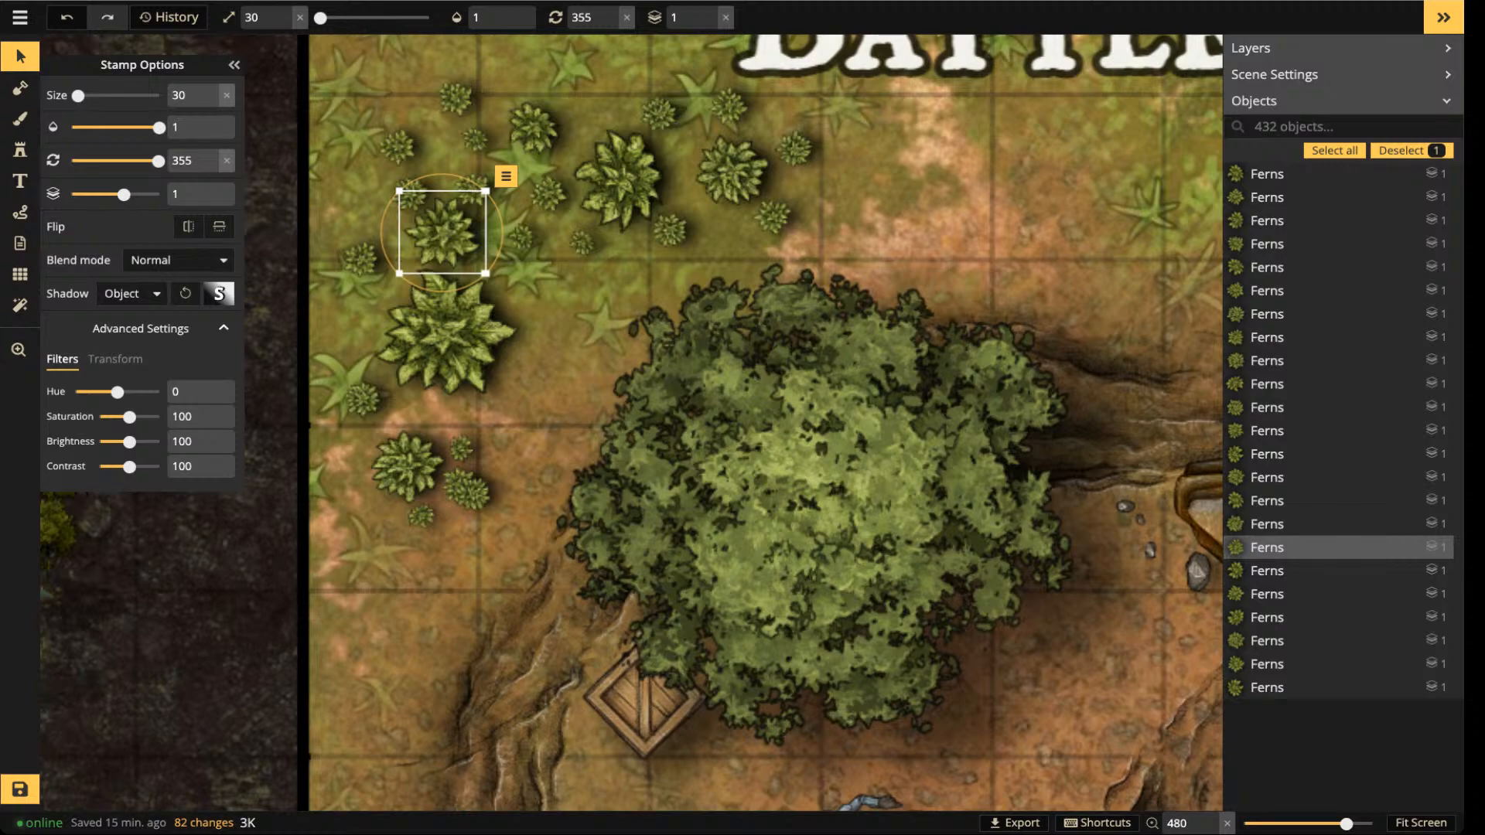
- Shift the small rock at the big rock's lower edge slightly south, away from the big rock
{"action": "scroll", "coordinate": [516, 166], "scroll_direction": "down", "scroll_amount": 2}
{"action": "left_click_drag", "start_coordinate": [804, 433], "coordinate": [511, 402]}
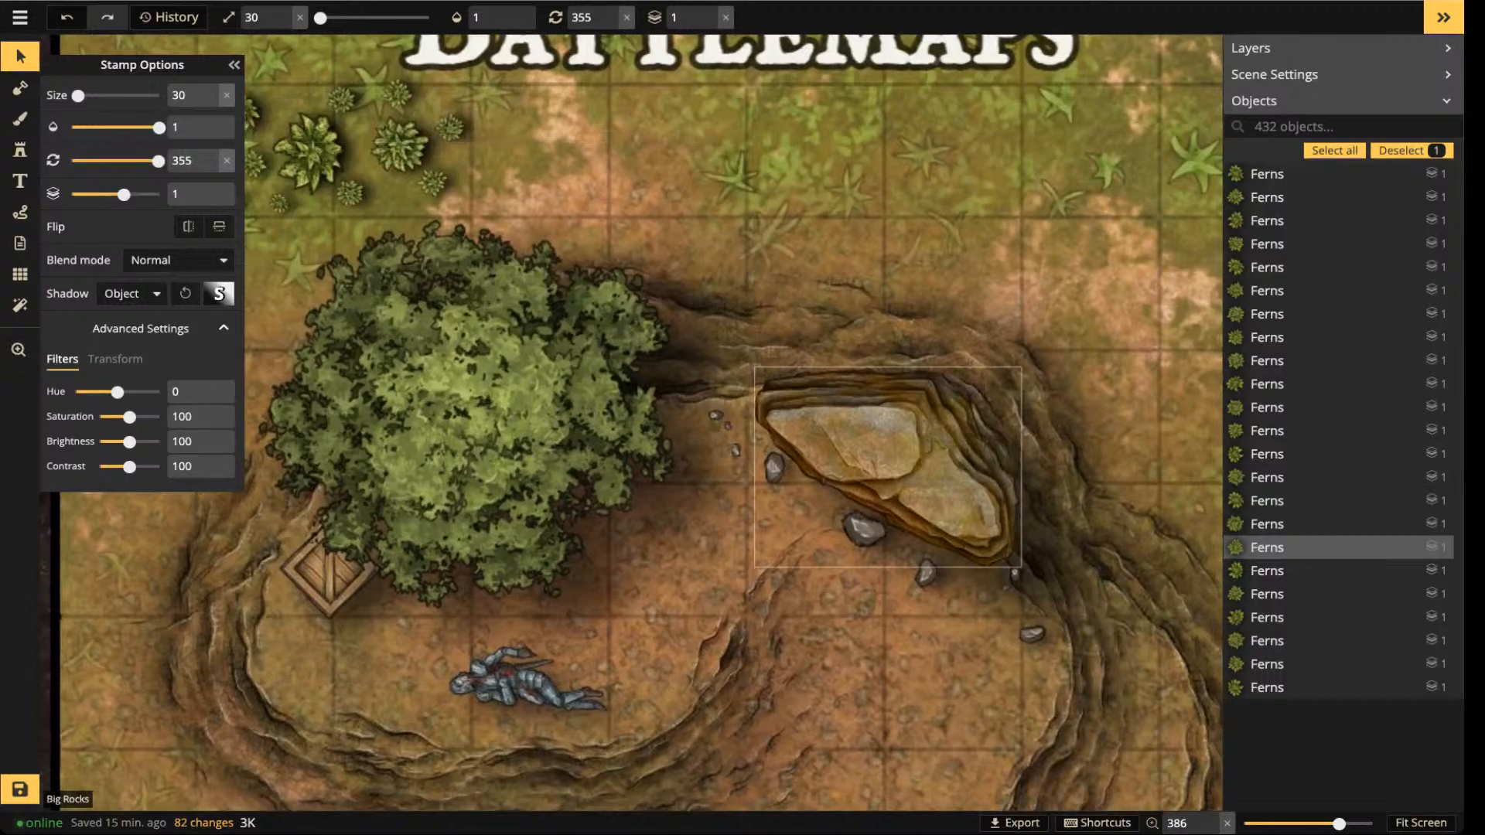
{"action": "left_click", "coordinate": [882, 464]}
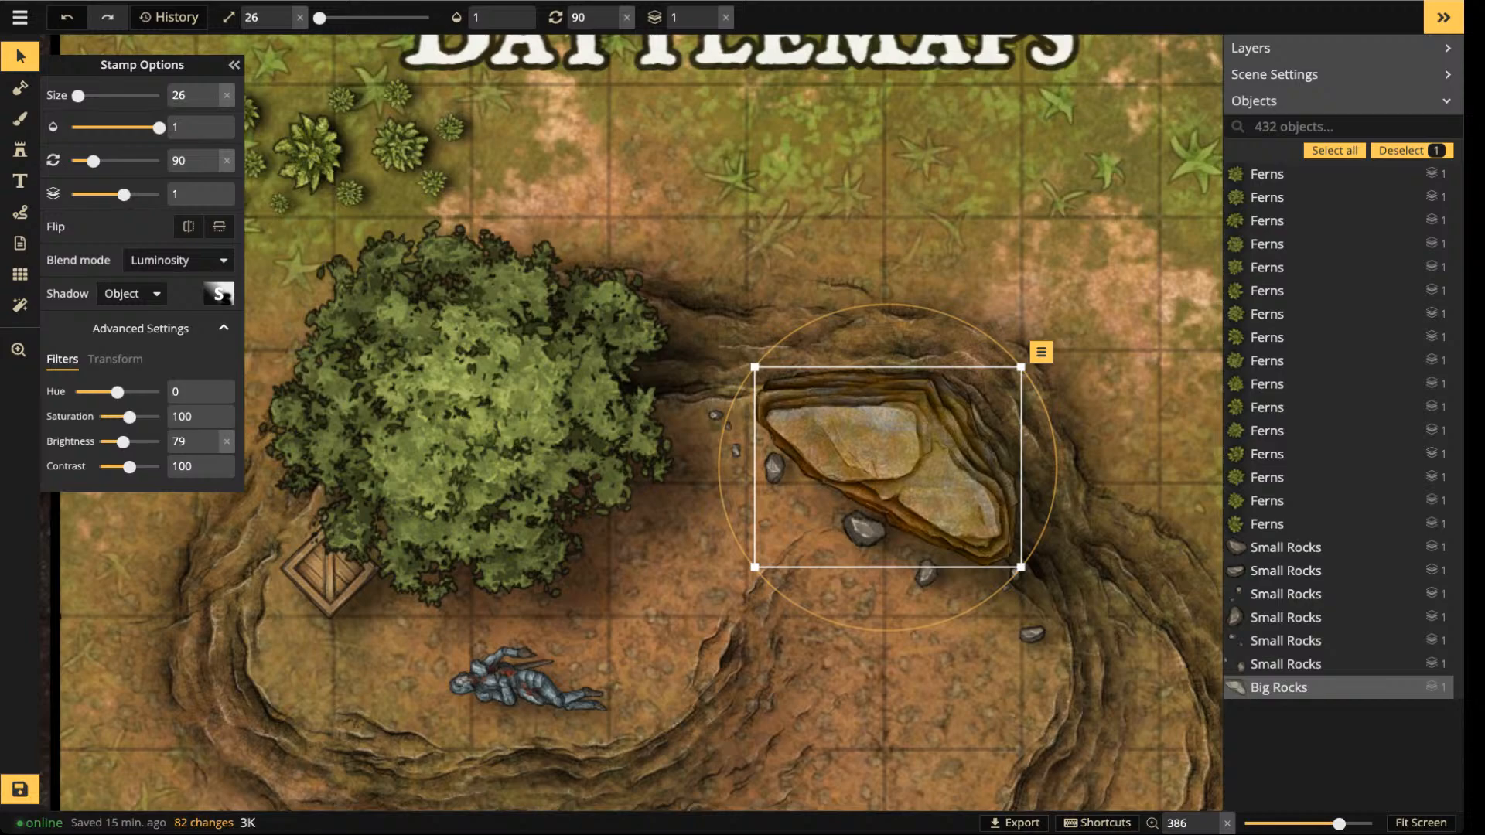
{"action": "key", "text": "Down"}
{"action": "left_click", "coordinate": [872, 547]}
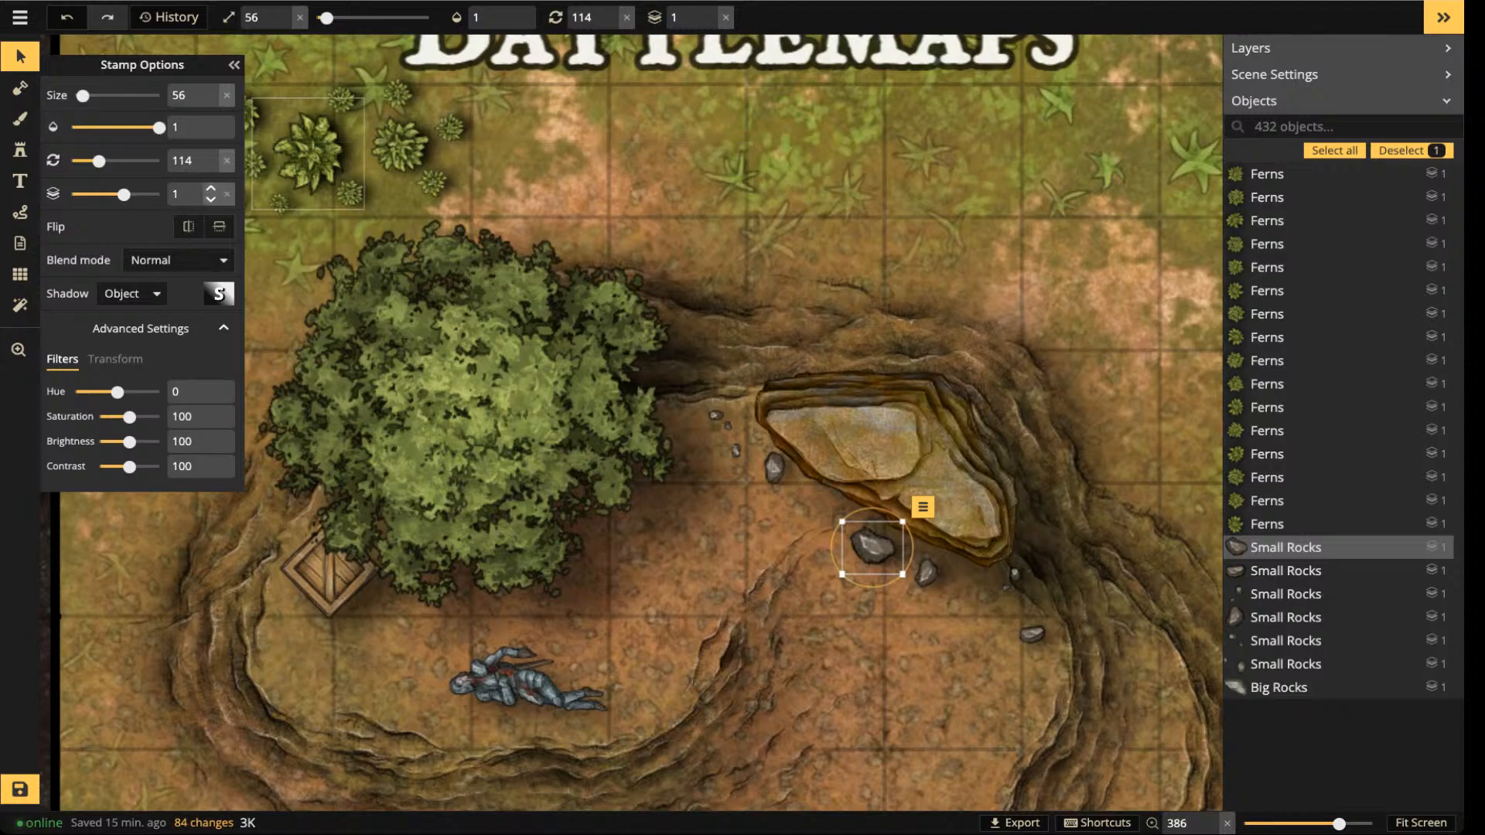
- Move the large size 55 fern over the neighbouring size 30 fern and set its layer to 2
{"action": "left_click", "coordinate": [20, 149]}
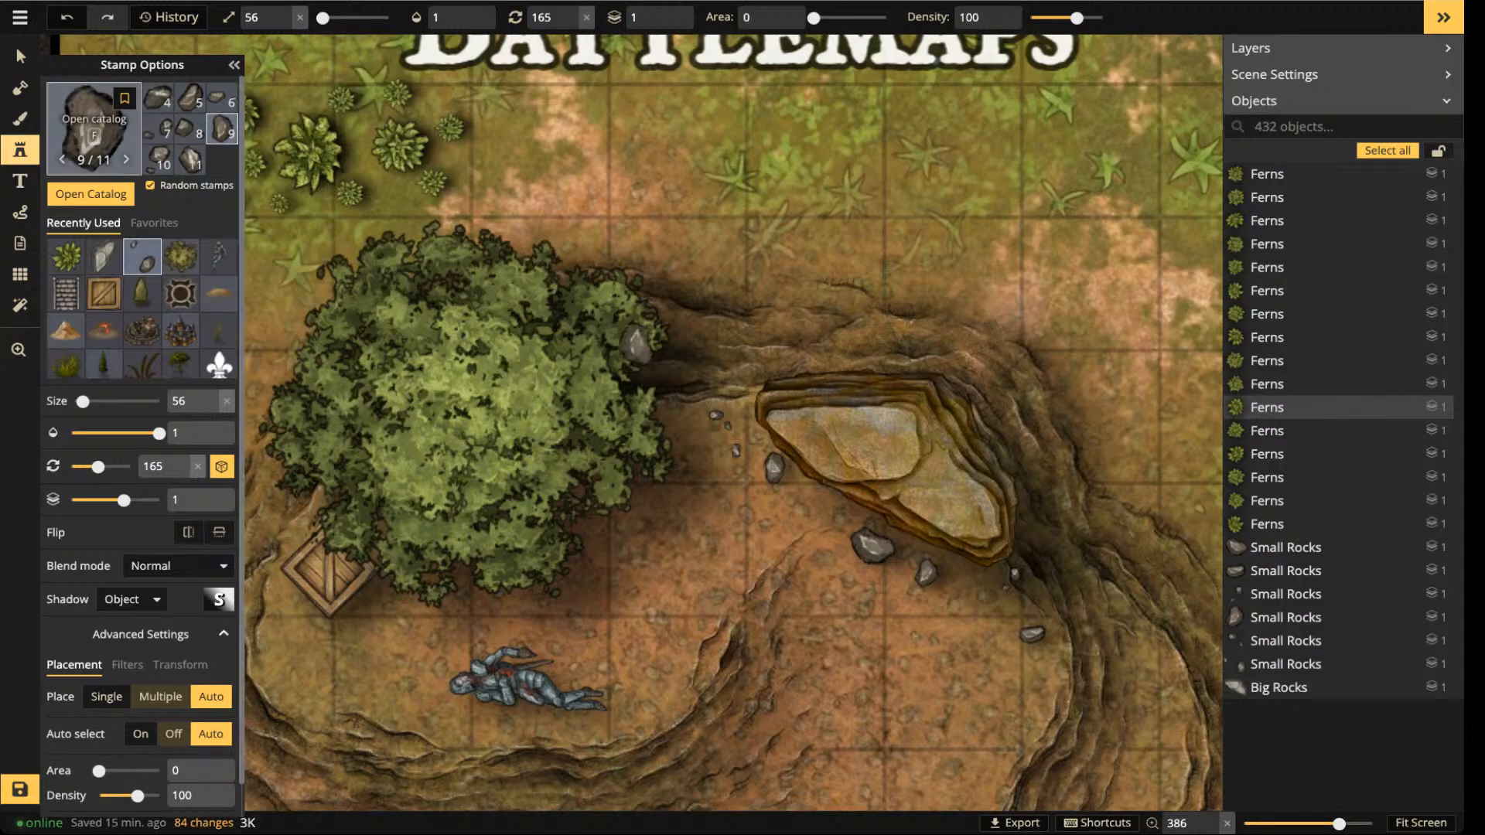
{"action": "left_click", "coordinate": [16, 48]}
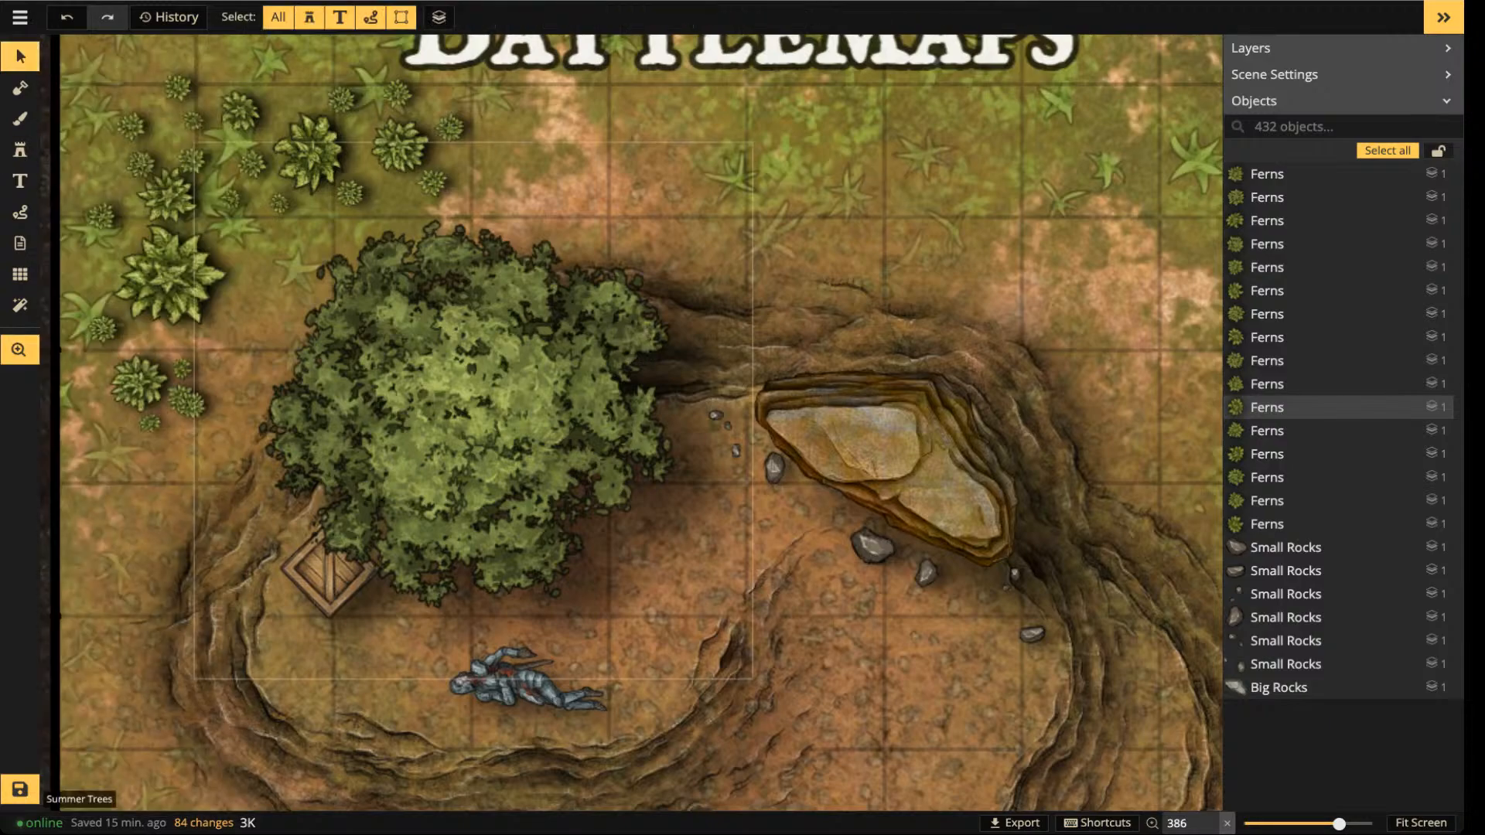
{"action": "left_click_drag", "start_coordinate": [464, 386], "coordinate": [647, 452]}
{"action": "left_click_drag", "start_coordinate": [350, 345], "coordinate": [355, 289]}
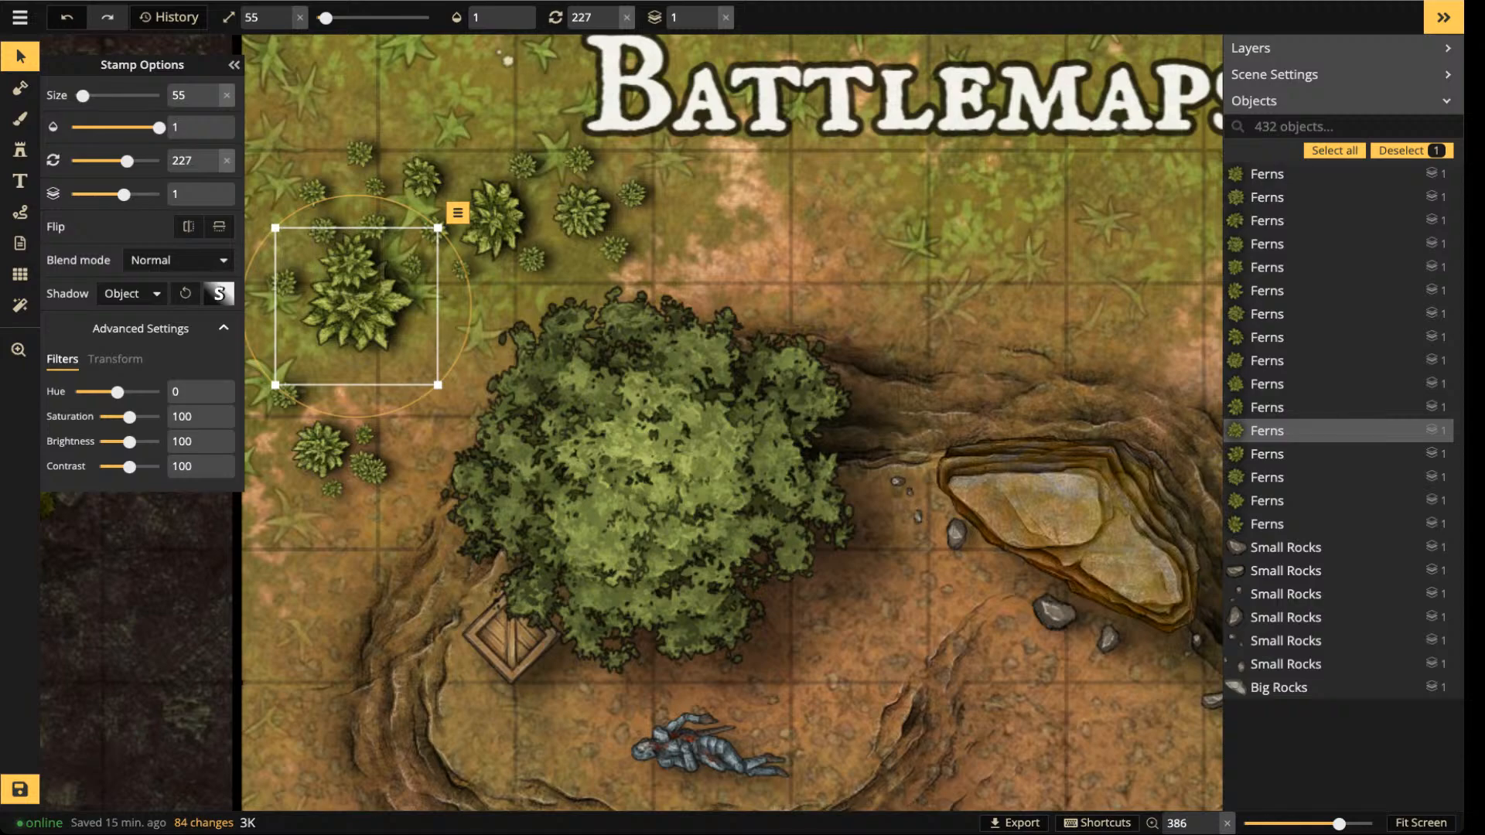
{"action": "left_click", "coordinate": [710, 11]}
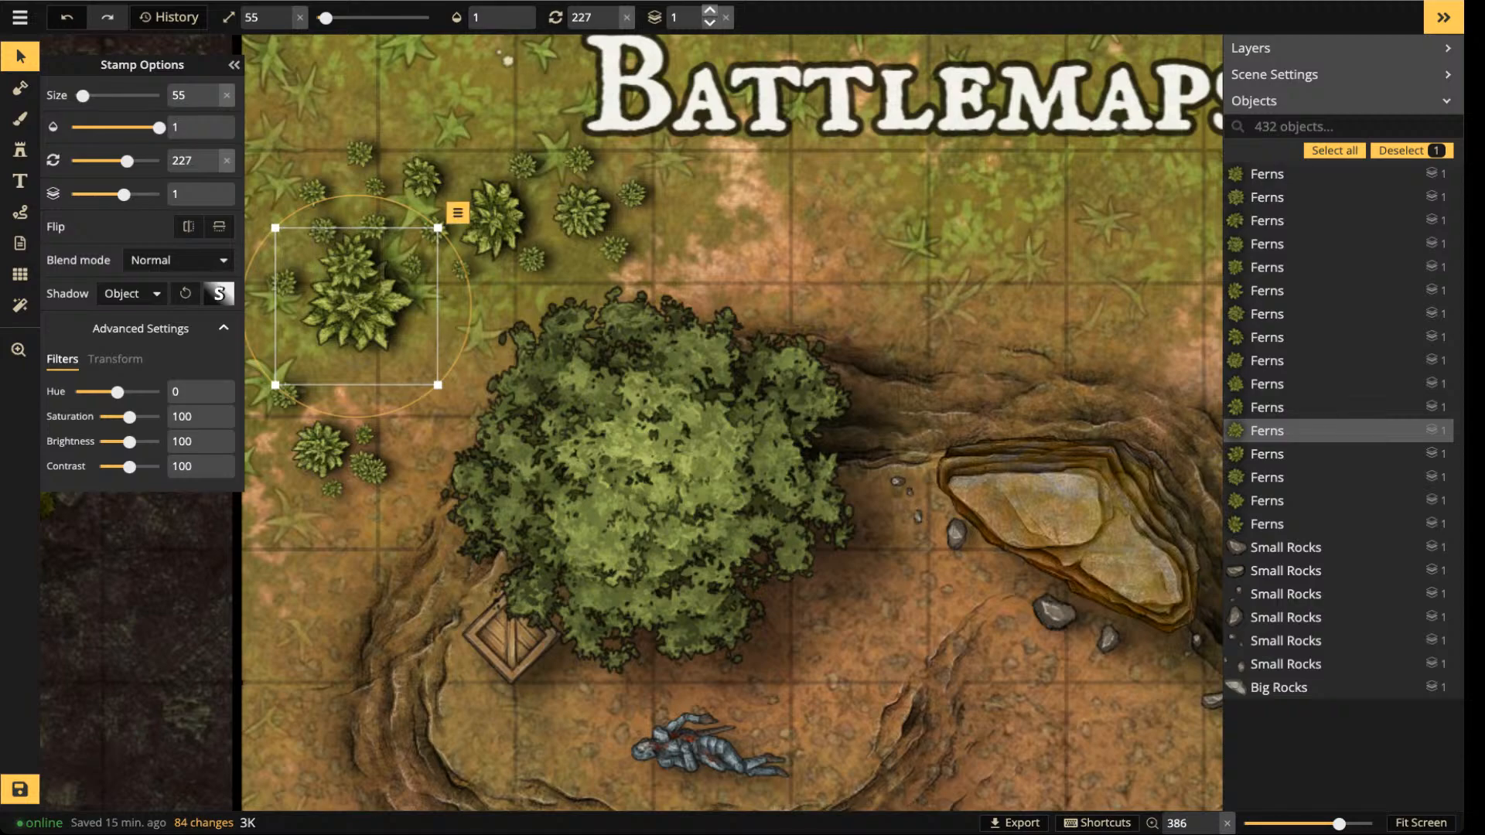
{"action": "left_click_drag", "start_coordinate": [357, 306], "coordinate": [361, 317]}
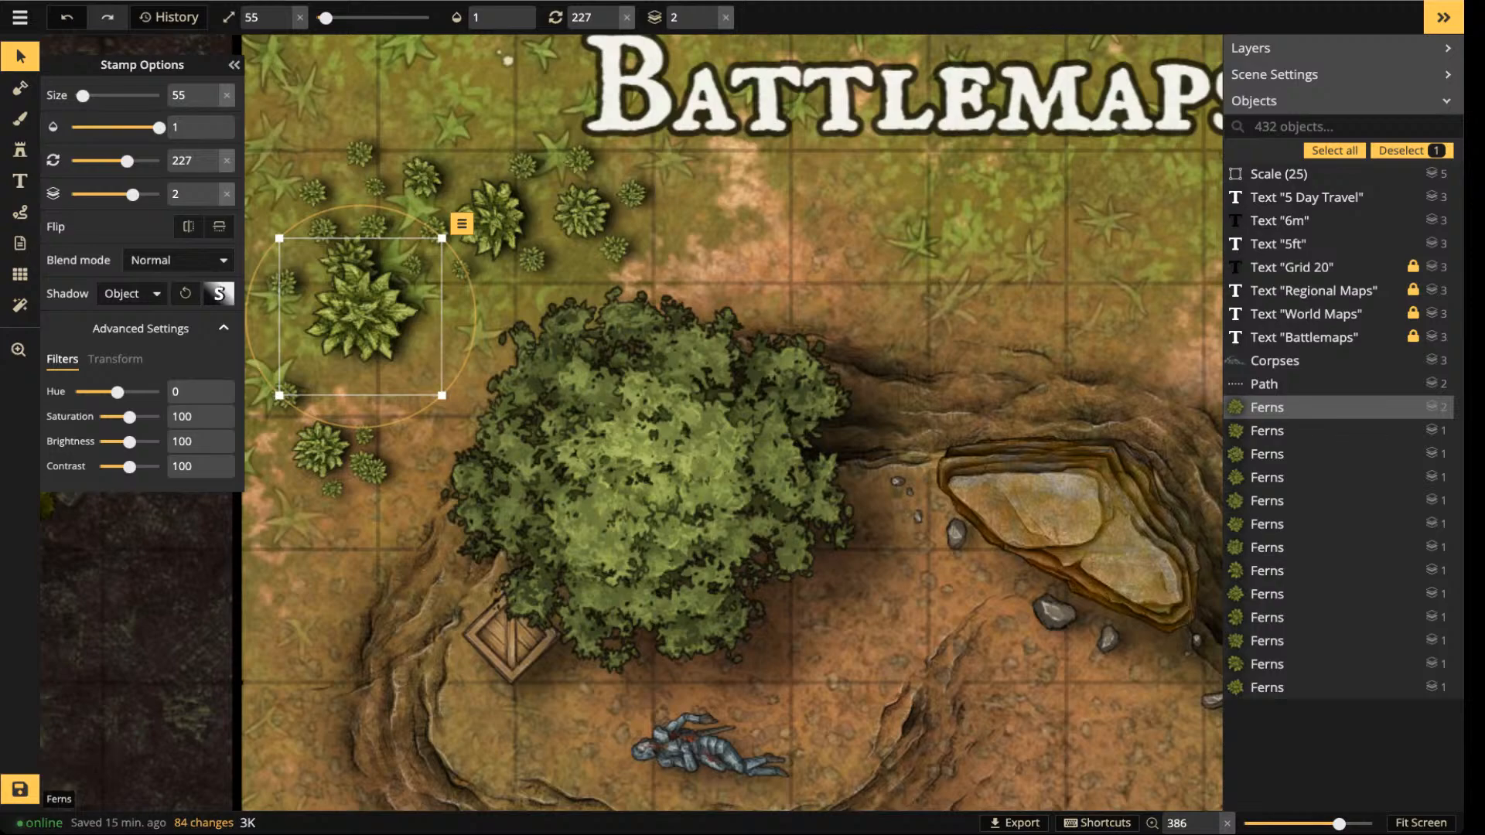
- Set the size 55 fern north of the tree and the size 30 fern just east of it to layer 2
{"action": "left_click", "coordinate": [491, 219]}
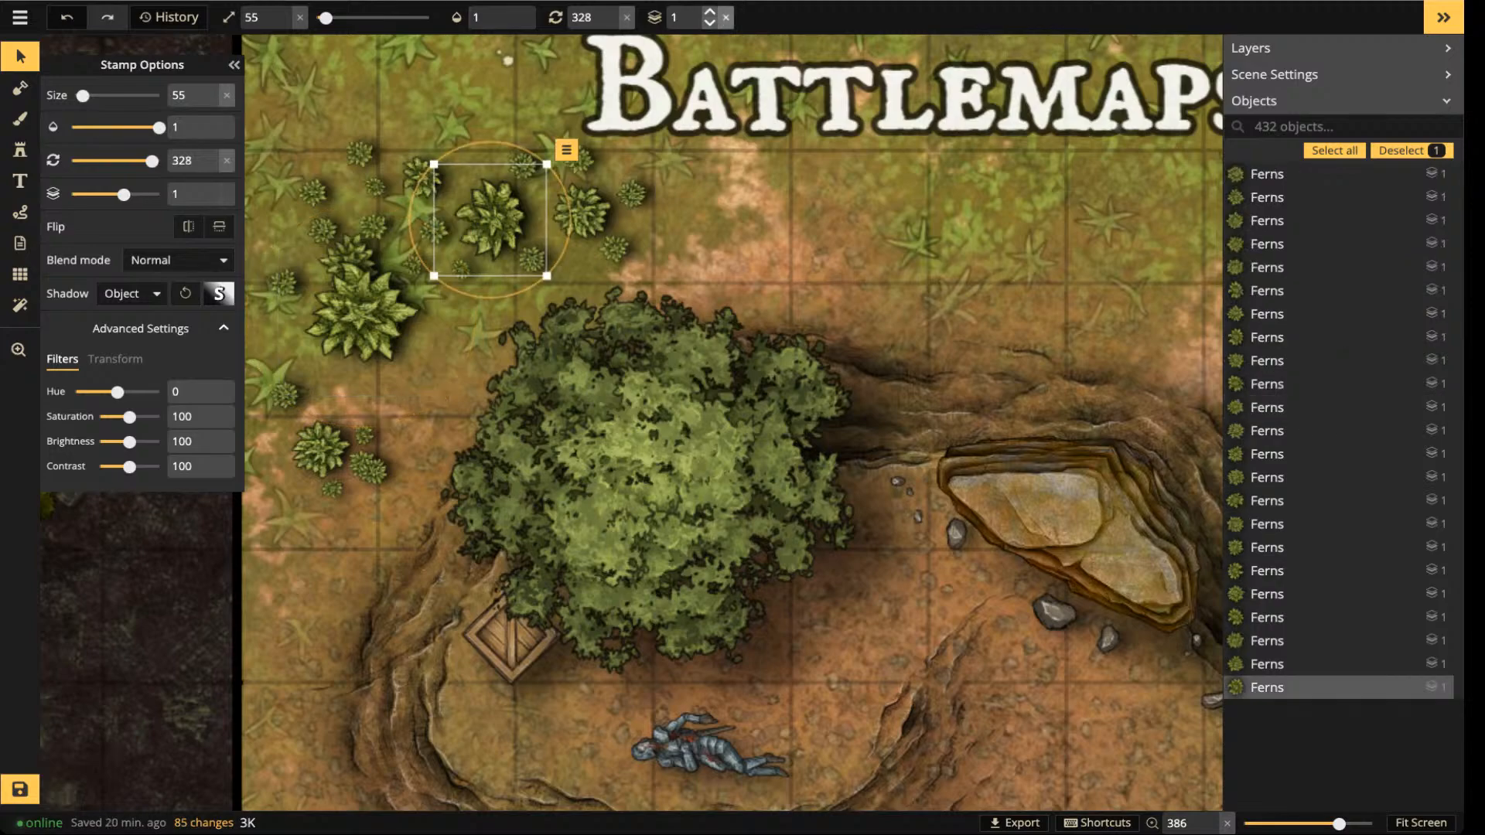
{"action": "left_click", "coordinate": [710, 11]}
{"action": "left_click", "coordinate": [582, 211]}
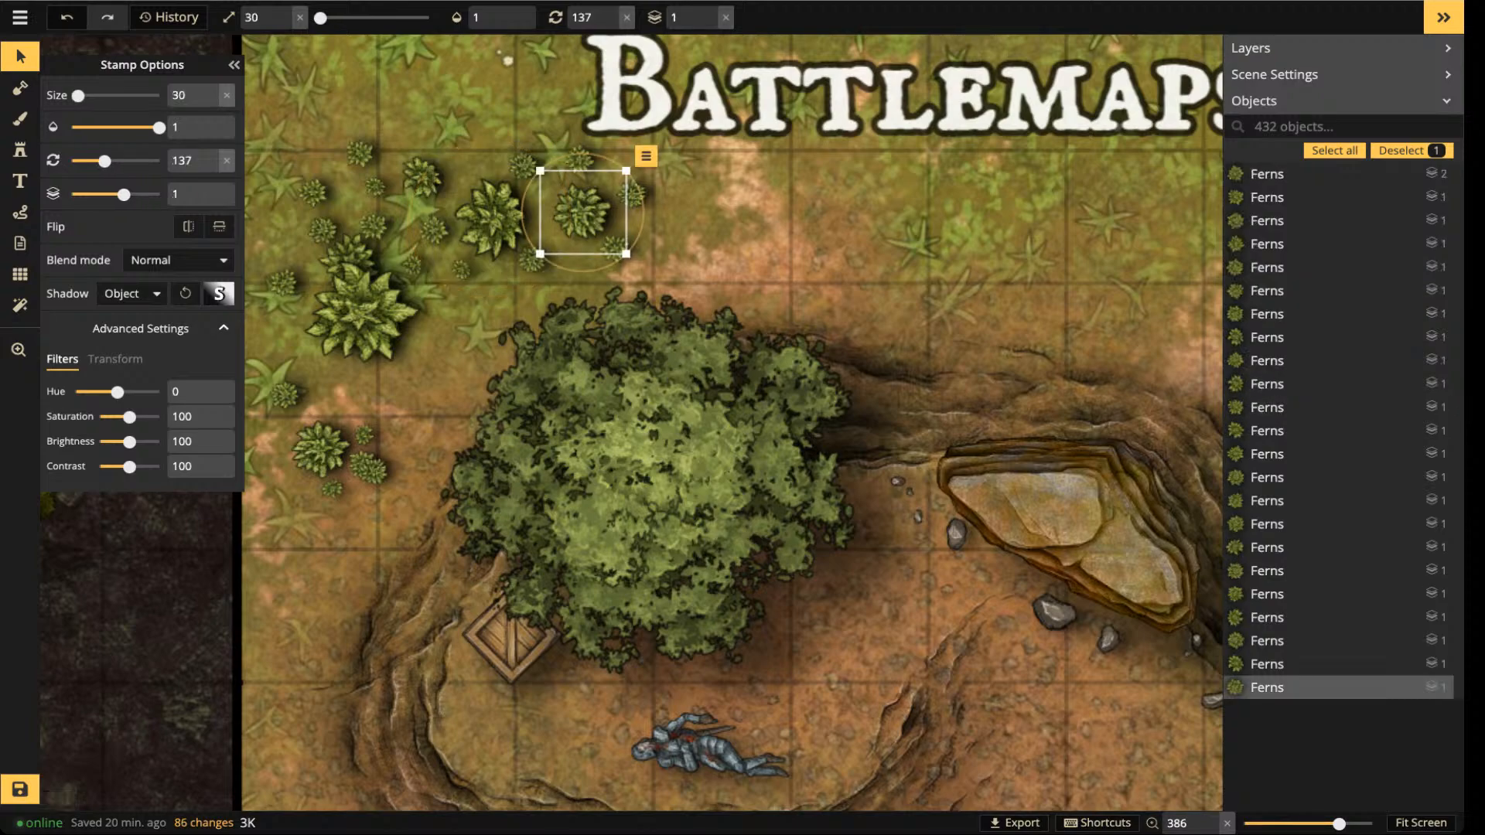
{"action": "left_click", "coordinate": [709, 11]}
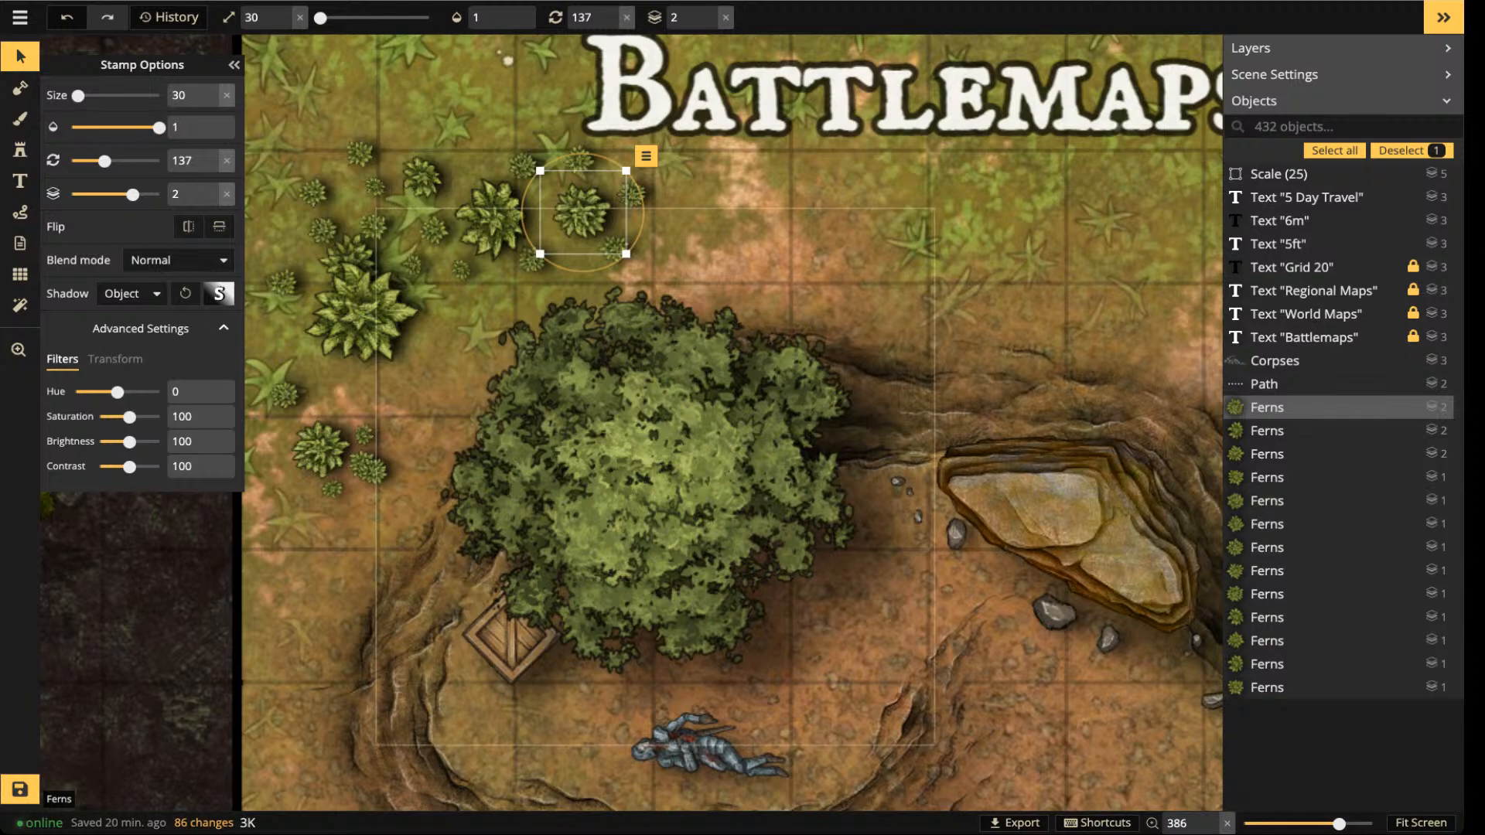
- Return the large western fern to layer 1 and set the size 30 fern overlapping it to layer 0
{"action": "left_click", "coordinate": [360, 316]}
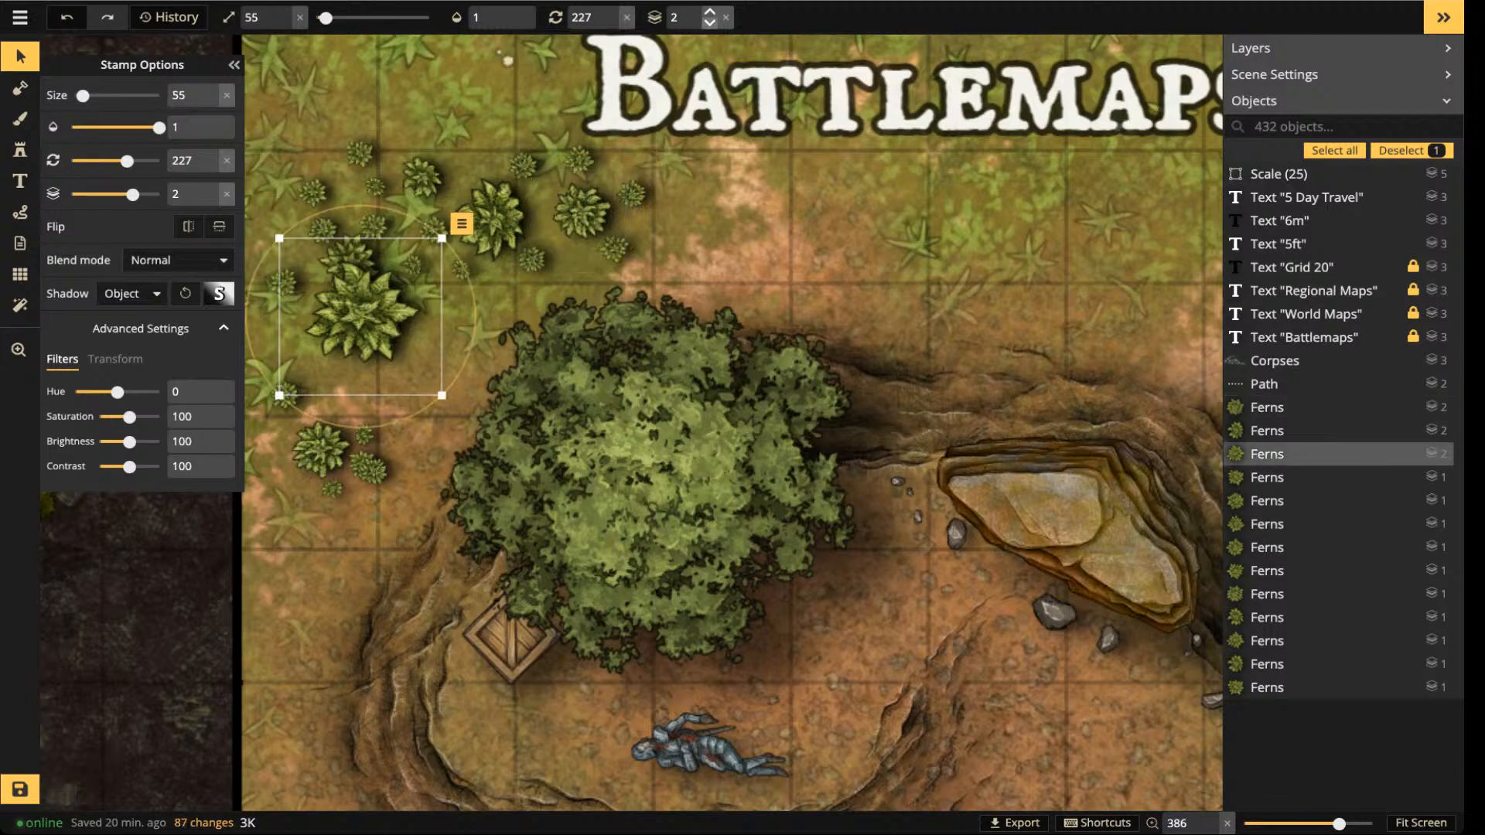
{"action": "left_click", "coordinate": [709, 22]}
{"action": "left_click", "coordinate": [353, 277]}
{"action": "mouse_move", "coordinate": [352, 276]}
{"action": "left_mouse_down"}
{"action": "mouse_move", "coordinate": [377, 300]}
{"action": "mouse_move", "coordinate": [292, 132]}
{"action": "mouse_move", "coordinate": [352, 276]}
{"action": "left_mouse_up"}
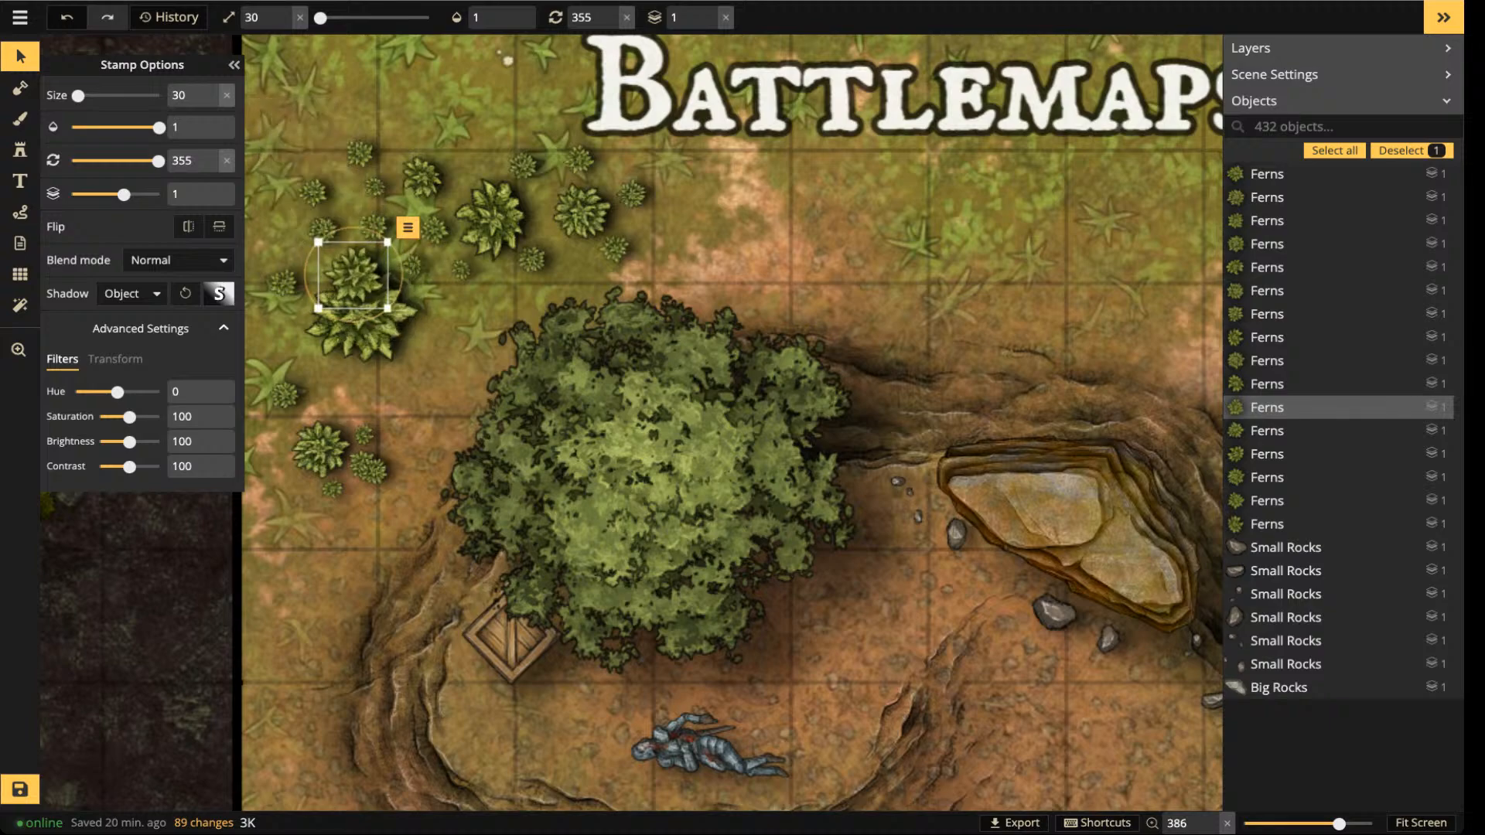
{"action": "left_click", "coordinate": [709, 23]}
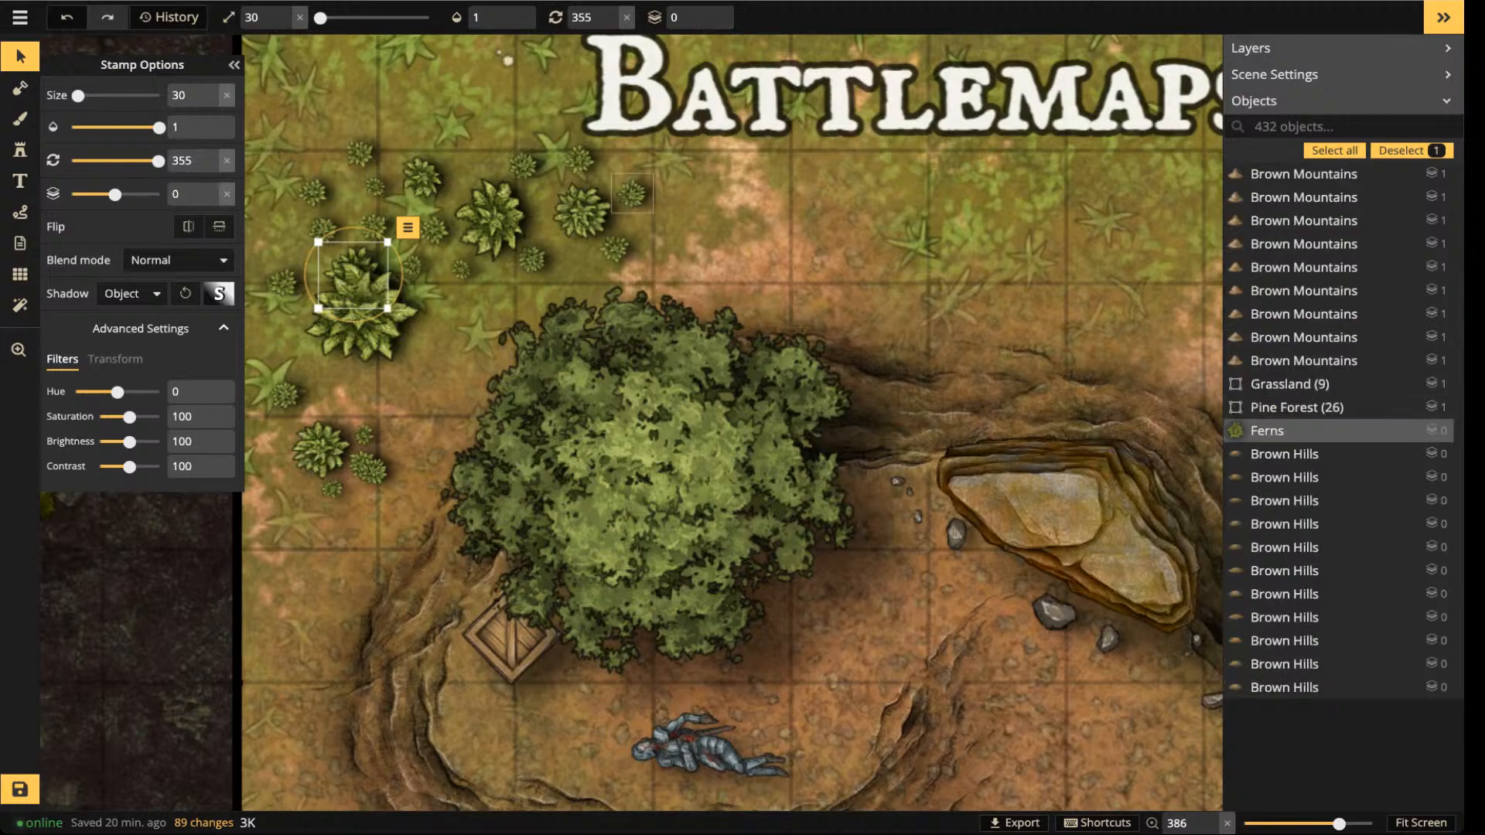
- Move the size 30 fern north of the cluster on layer 1, with a size 15 fern beside it on layer 0
{"action": "left_click_drag", "start_coordinate": [352, 275], "coordinate": [425, 116]}
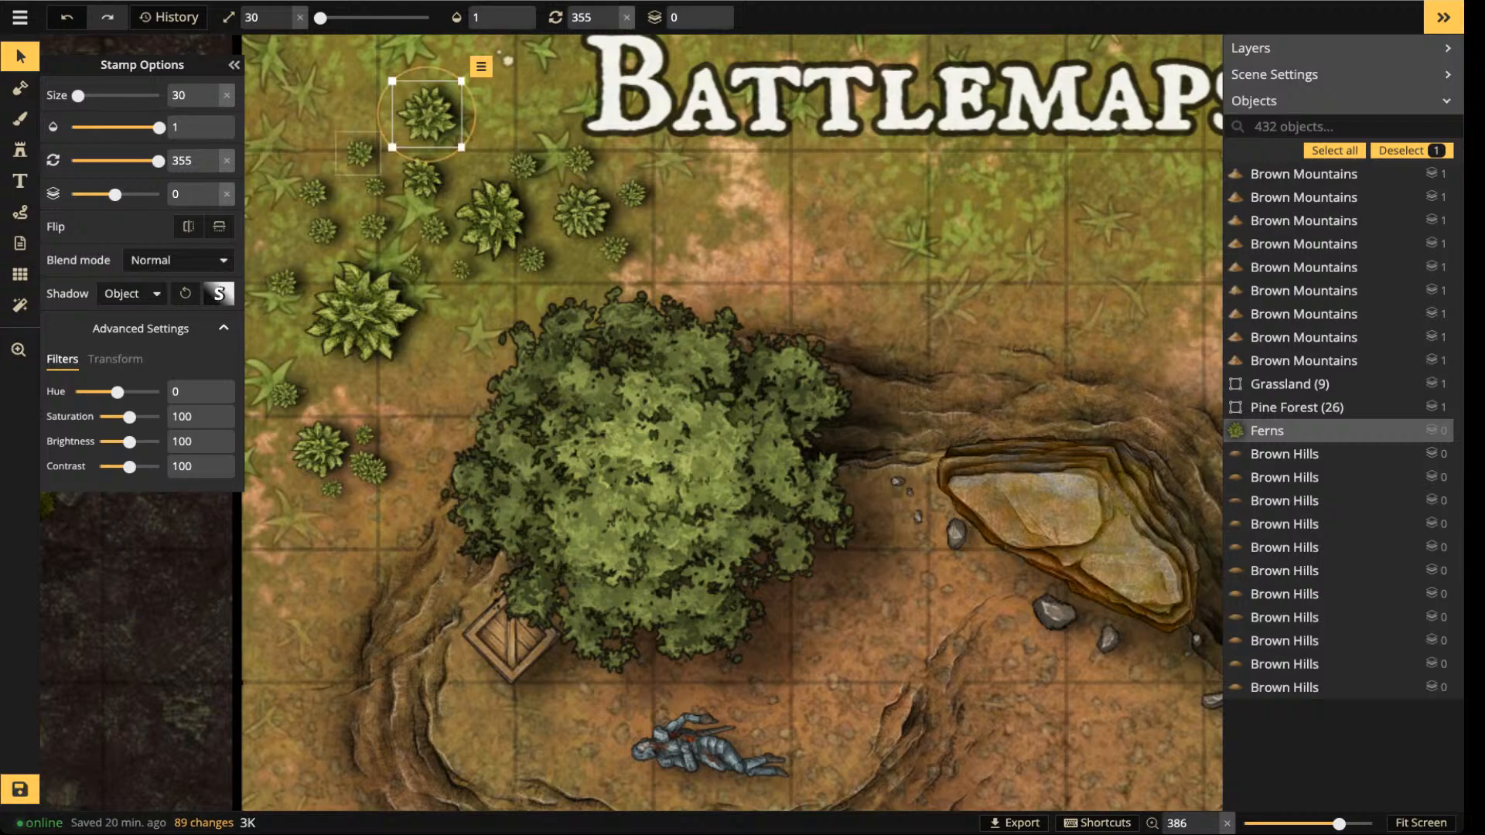
{"action": "left_click", "coordinate": [359, 153]}
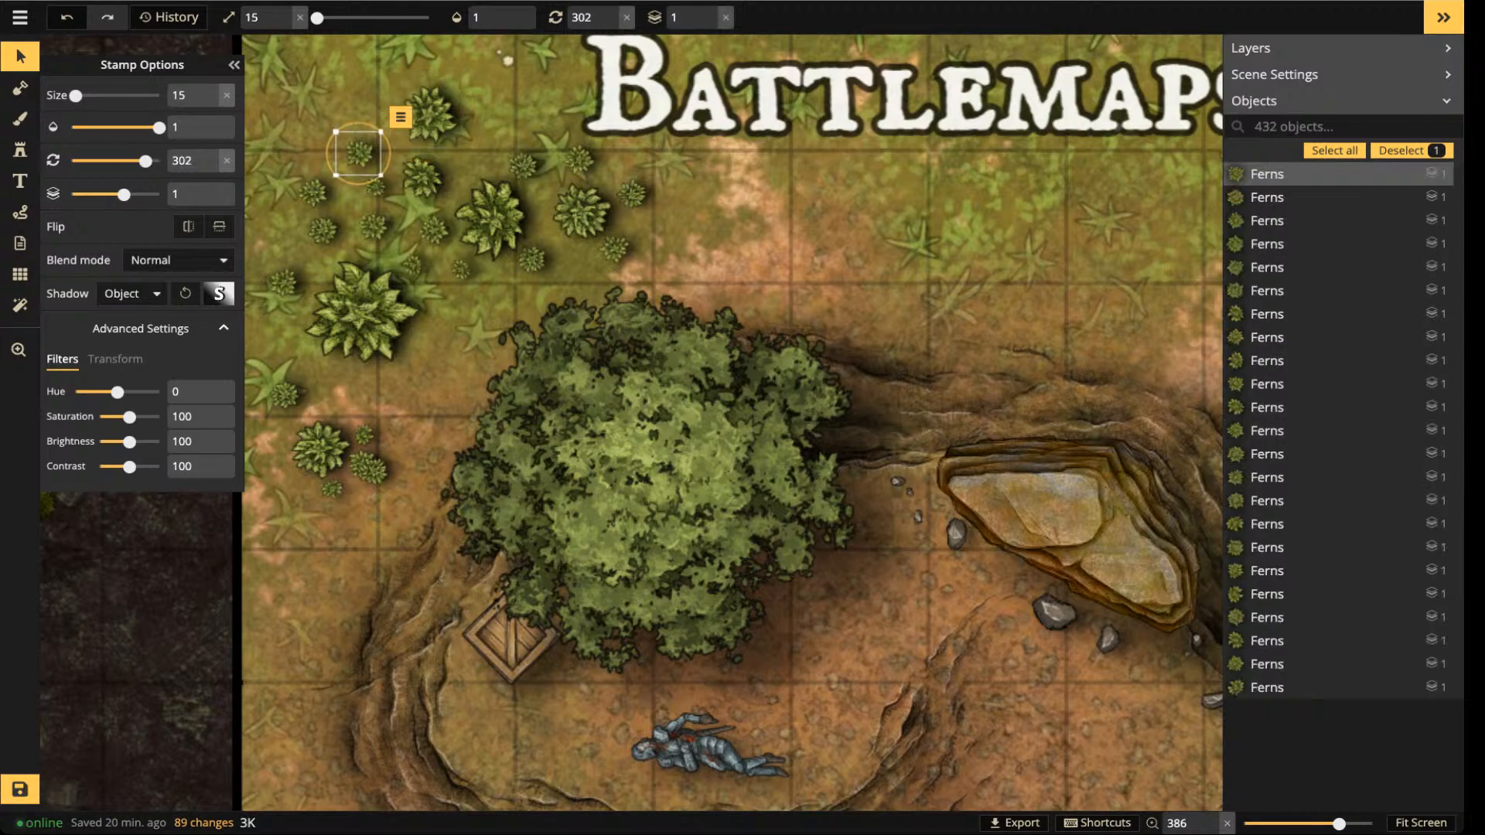
{"action": "left_click", "coordinate": [710, 23]}
{"action": "left_click", "coordinate": [709, 22]}
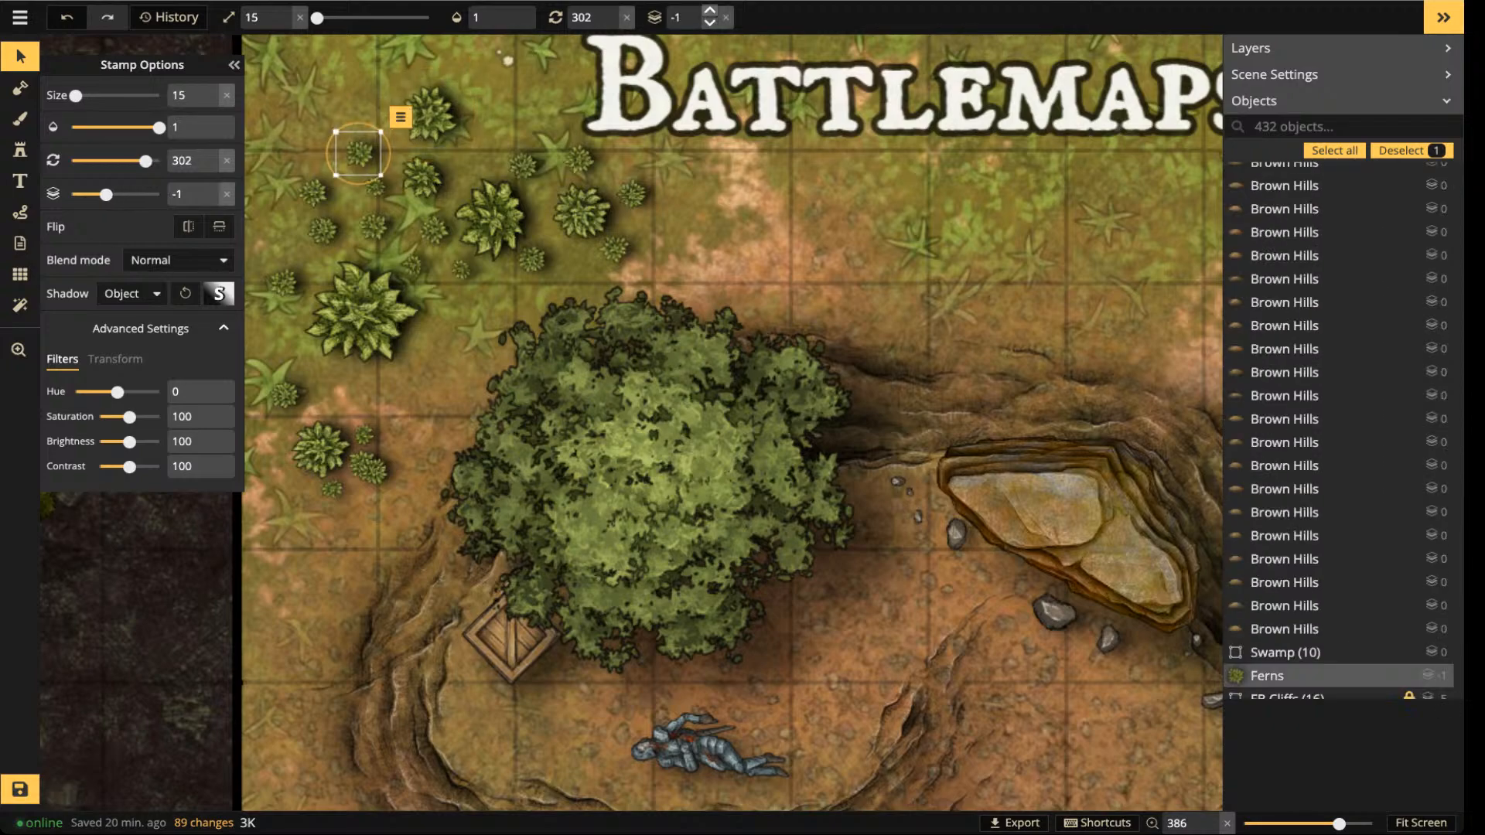
{"action": "left_click", "coordinate": [709, 12]}
{"action": "left_click_drag", "start_coordinate": [358, 153], "coordinate": [389, 128]}
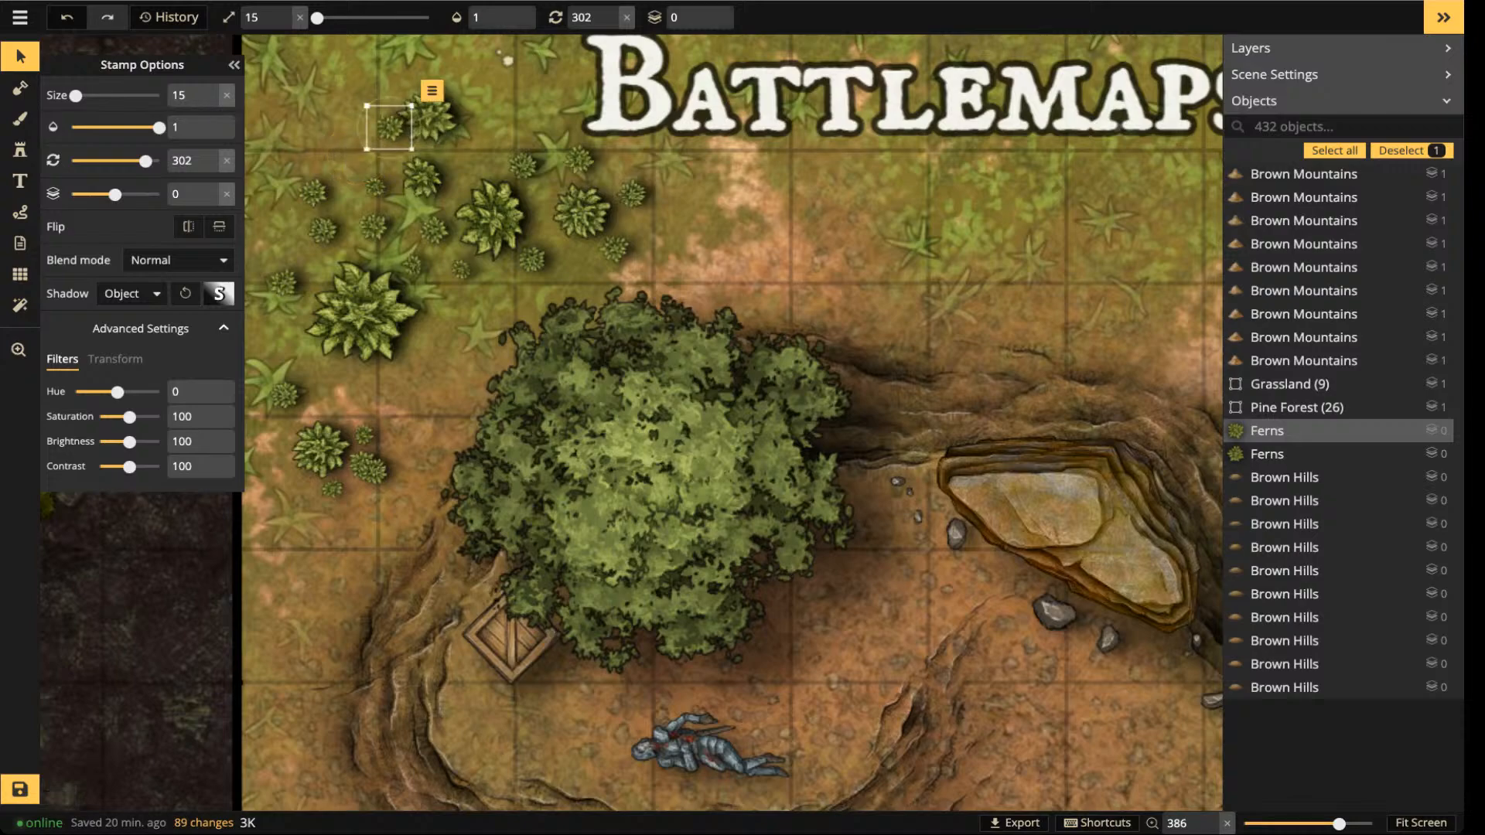
{"action": "left_click", "coordinate": [427, 114]}
{"action": "left_click", "coordinate": [709, 12]}
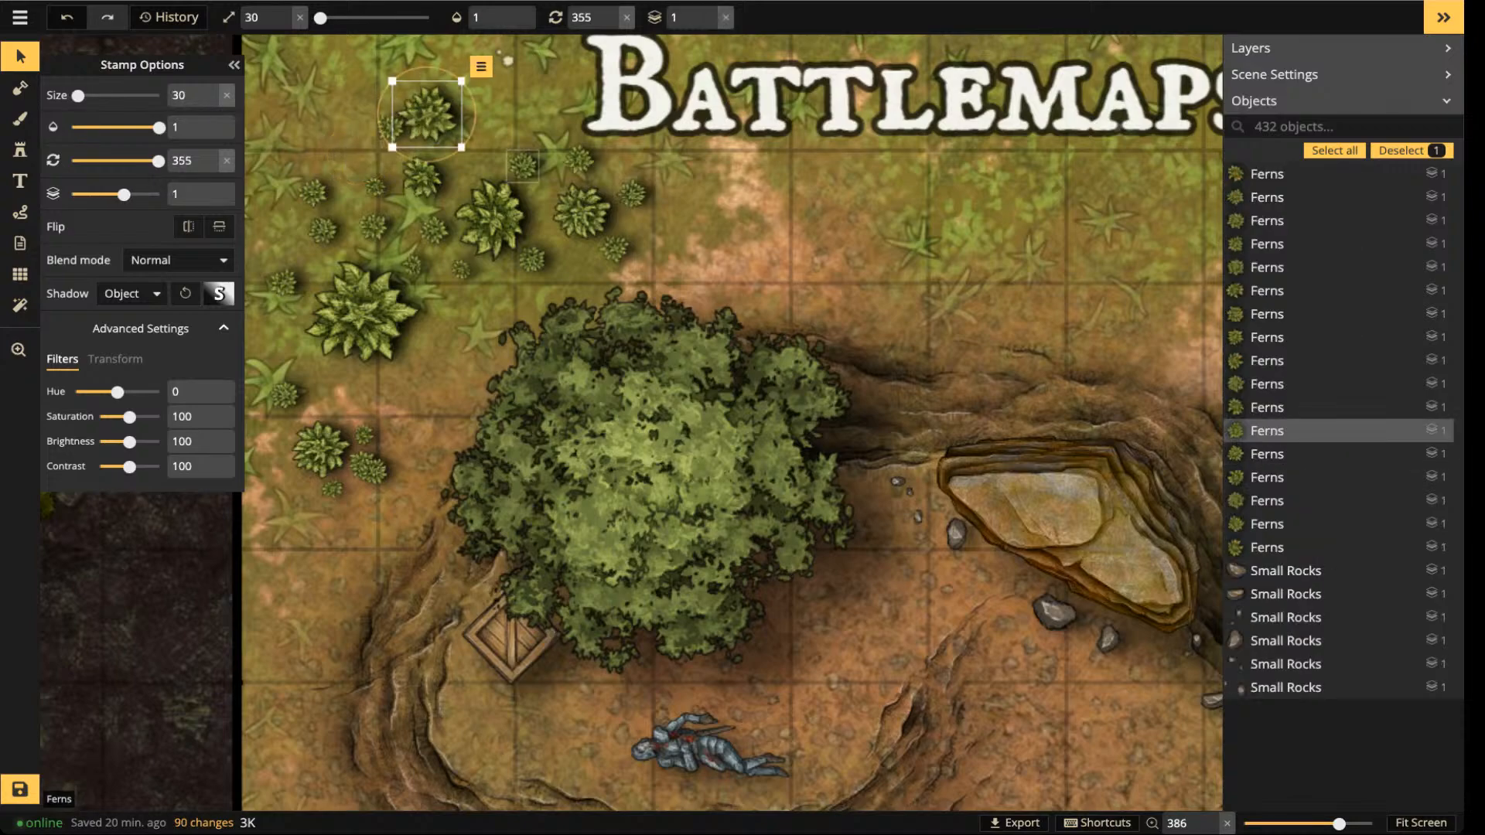
- Move the large western size 55 fern slightly northeast and rotate it to 212
{"action": "left_click", "coordinate": [360, 313]}
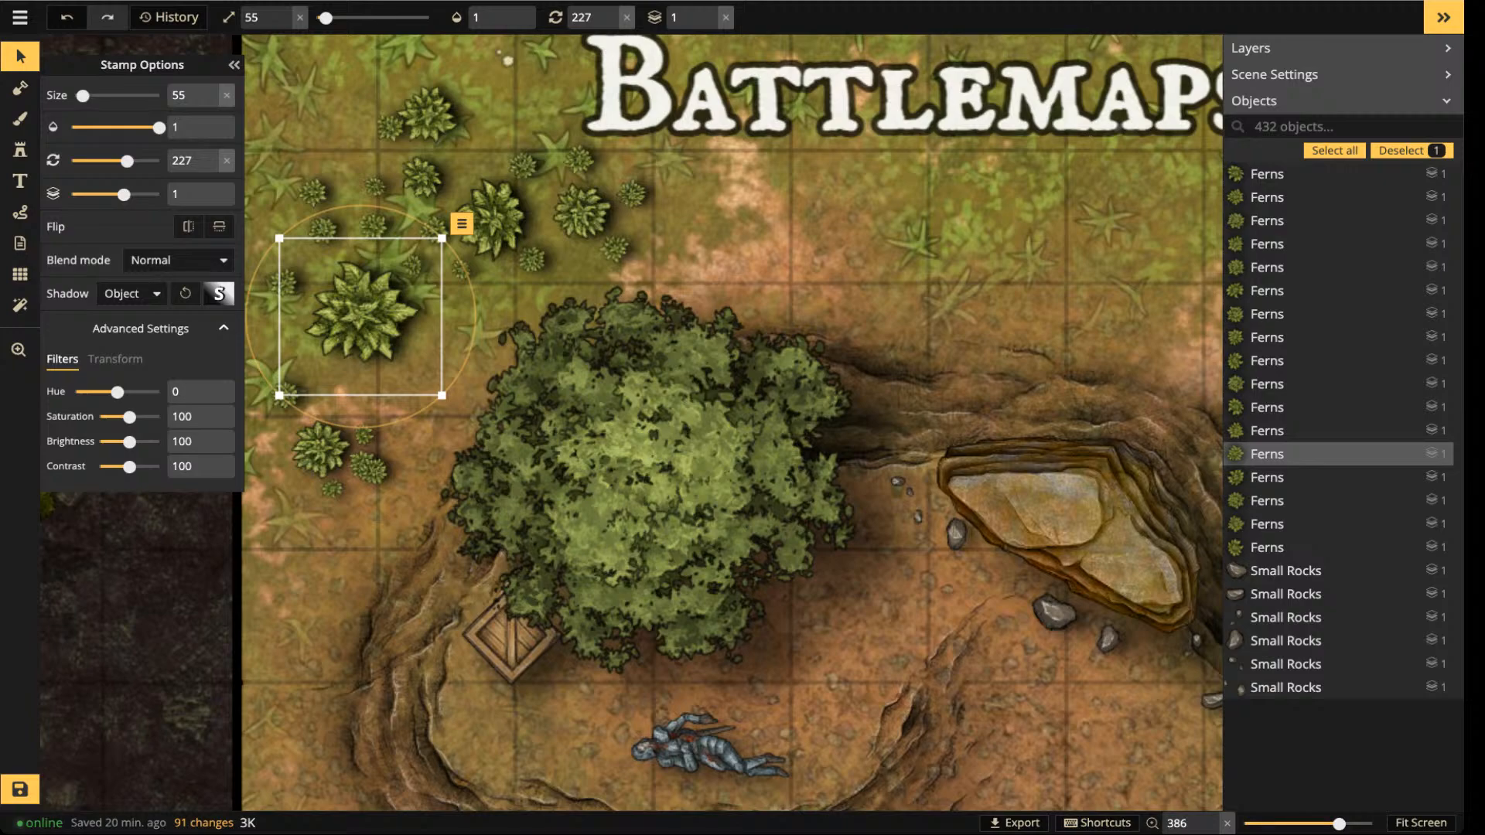
{"action": "mouse_move", "coordinate": [361, 313]}
{"action": "left_mouse_down"}
{"action": "mouse_move", "coordinate": [378, 277]}
{"action": "mouse_move", "coordinate": [374, 315]}
{"action": "mouse_move", "coordinate": [378, 297]}
{"action": "left_mouse_up"}
{"action": "key", "text": "q"}
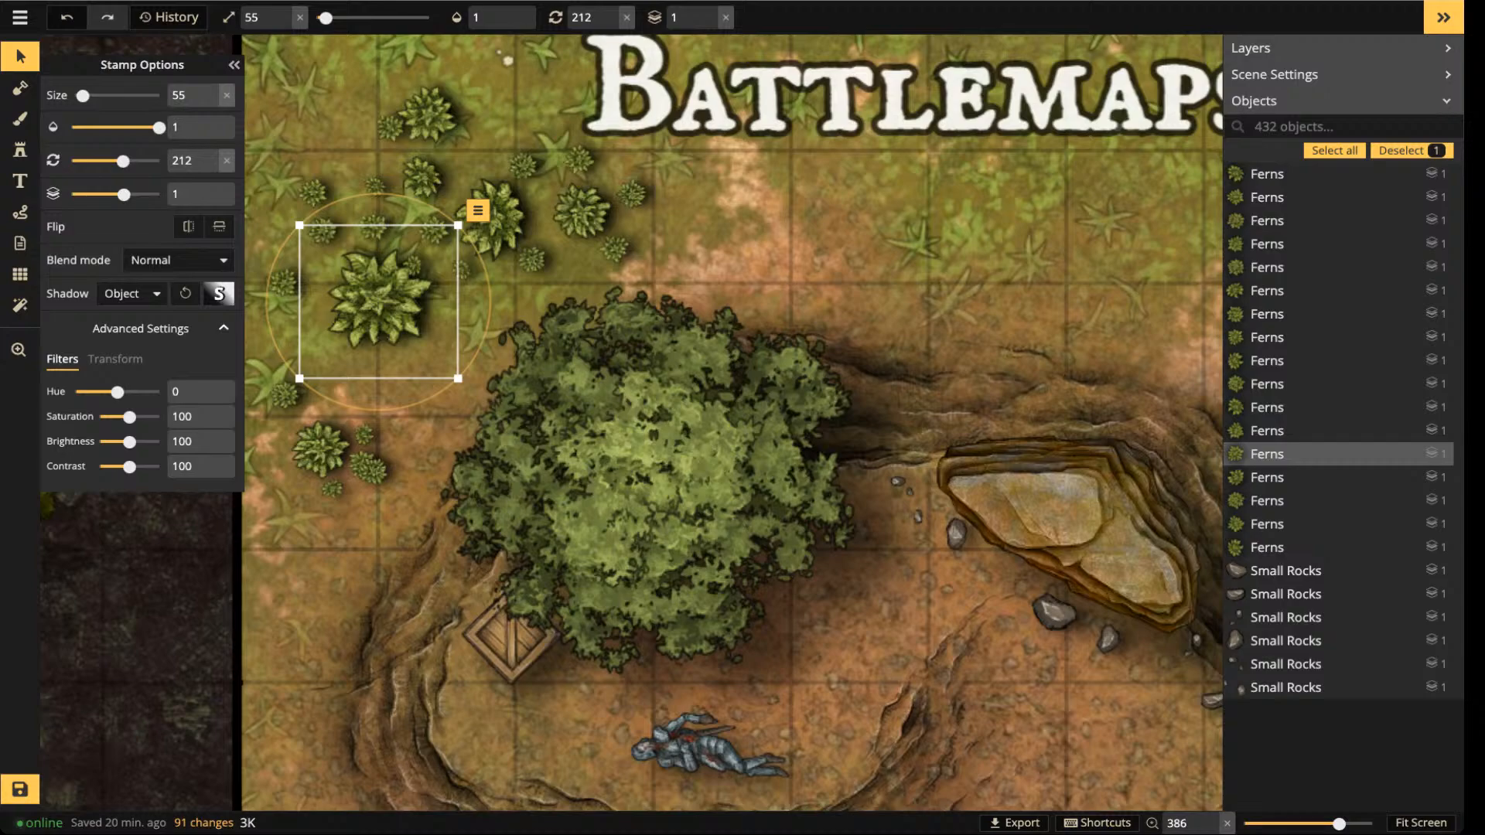
- Move the crate farther under the southwest edge of the large tree's canopy
{"action": "left_click_drag", "start_coordinate": [511, 638], "coordinate": [548, 630]}
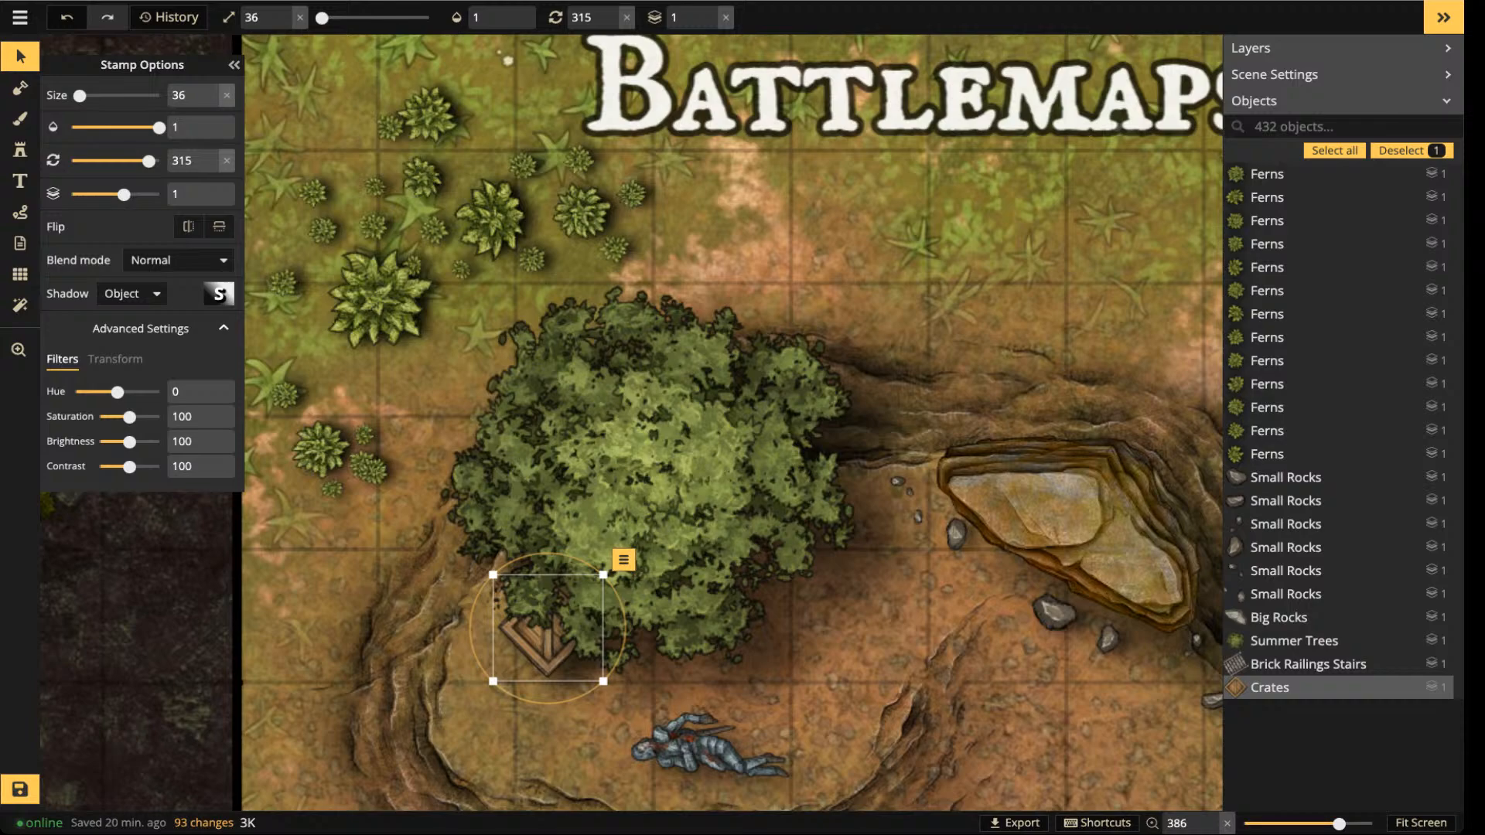
{"action": "scroll", "coordinate": [444, 363], "scroll_direction": "down", "scroll_amount": 2}
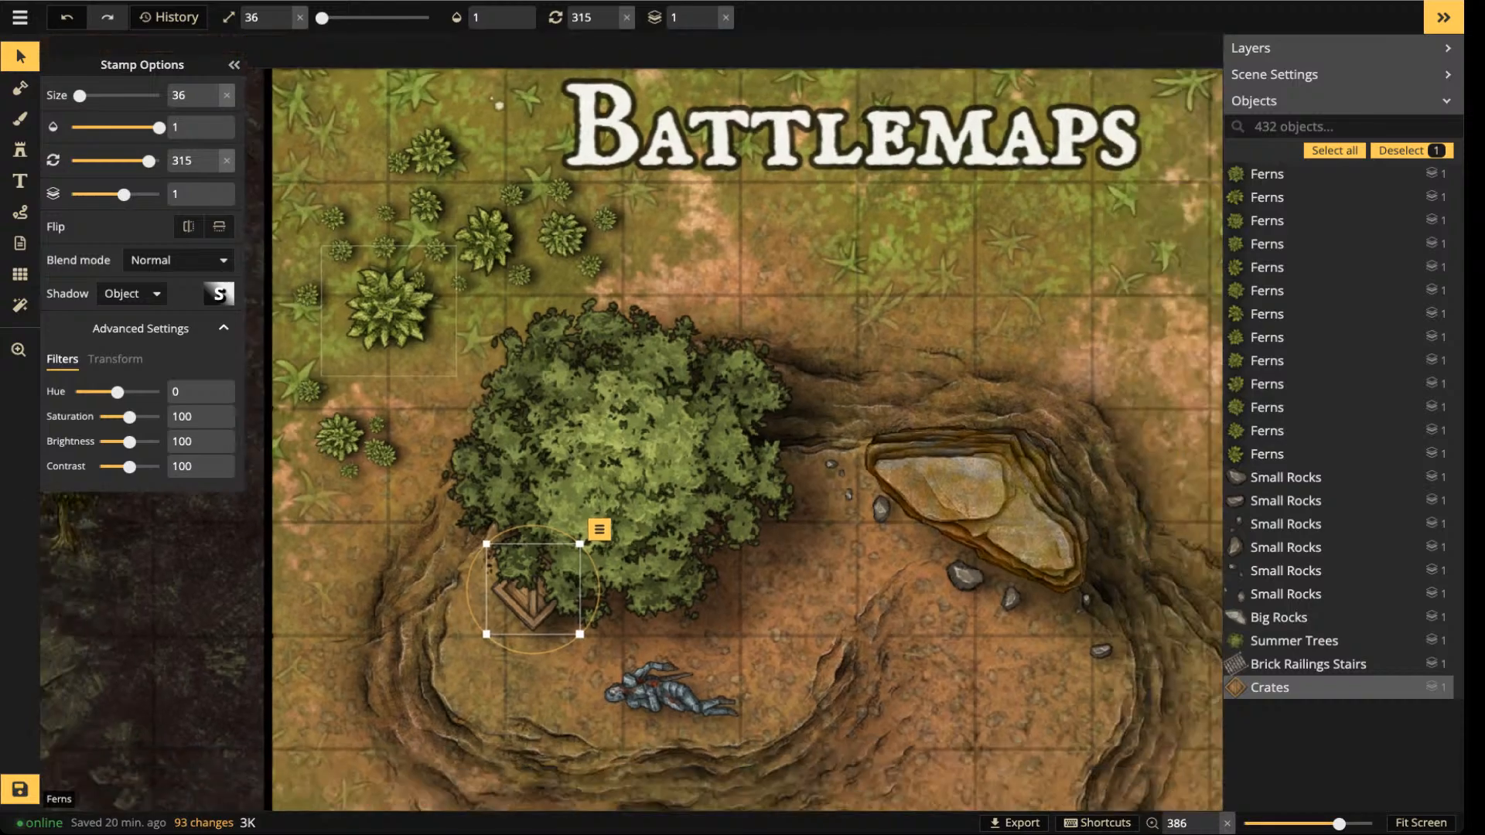
- Nudge the size 55 fern northwest of the large tree slightly to the west
{"action": "left_click", "coordinate": [389, 311]}
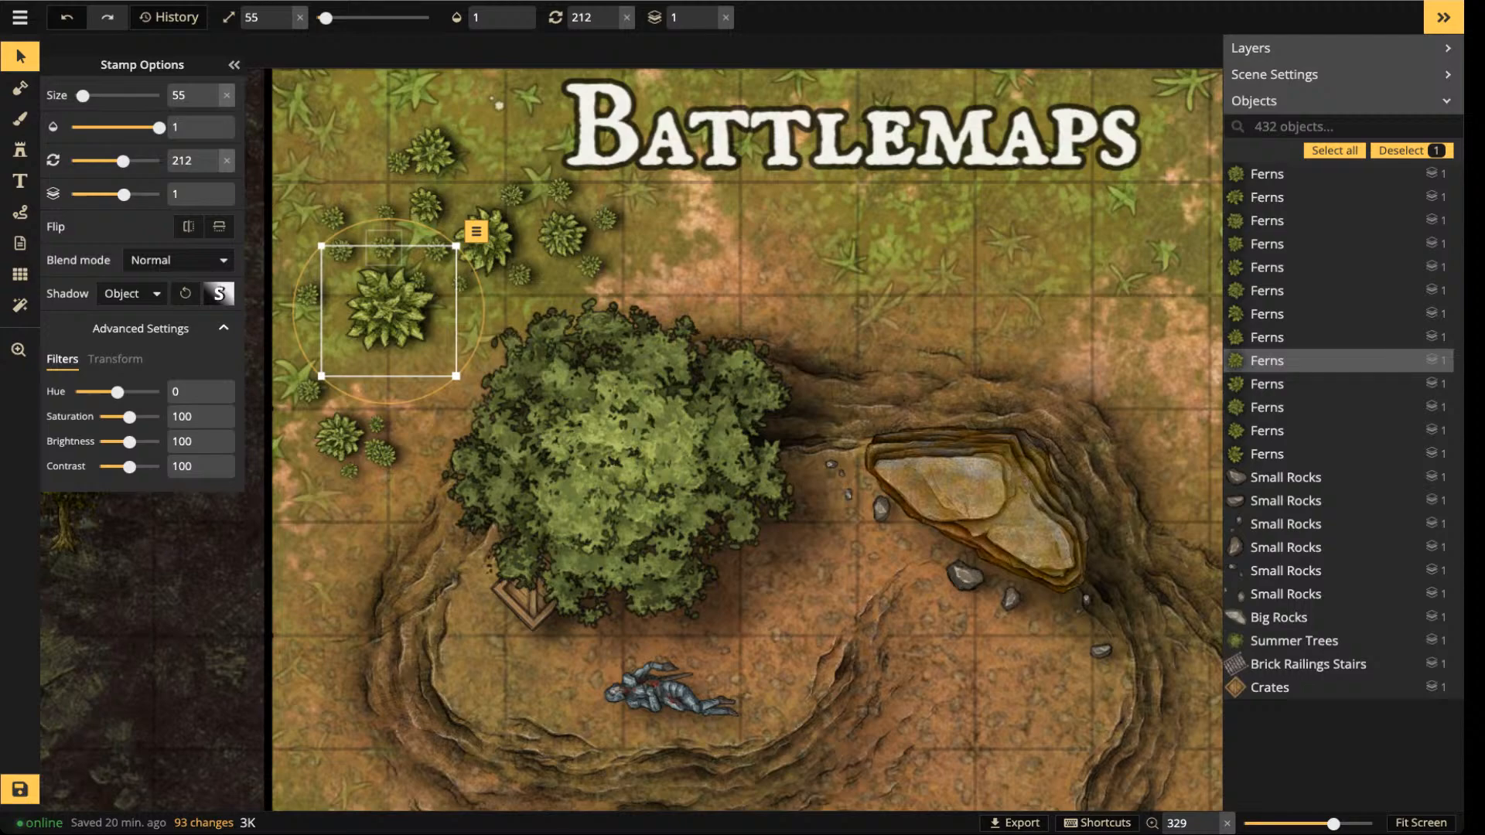
{"action": "left_click_drag", "start_coordinate": [388, 311], "coordinate": [384, 312]}
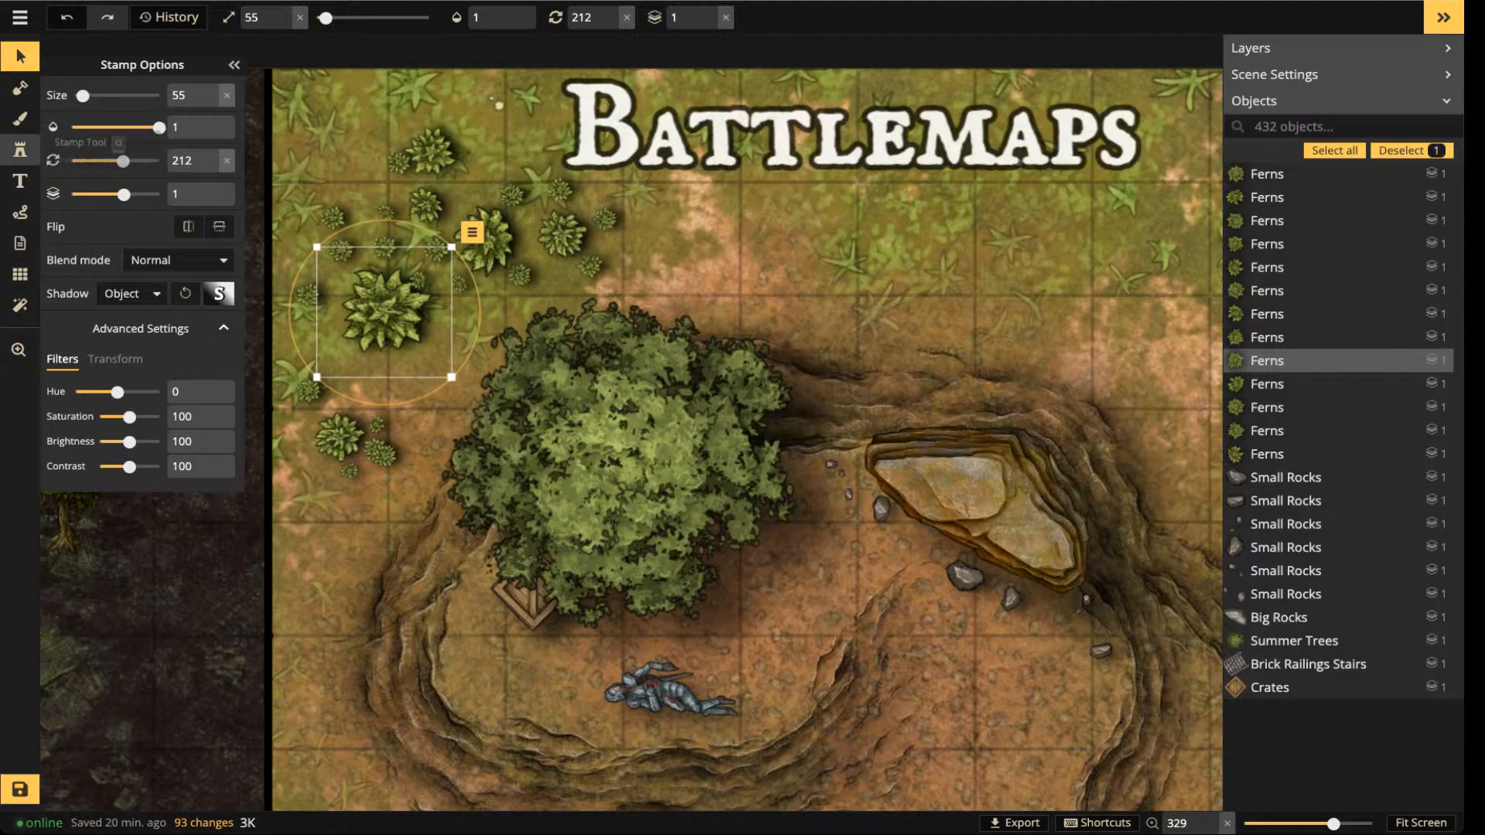
- Review the fern stamp's filter, transform and placement settings with the Stamp tool, and save the map
{"action": "left_click", "coordinate": [20, 150]}
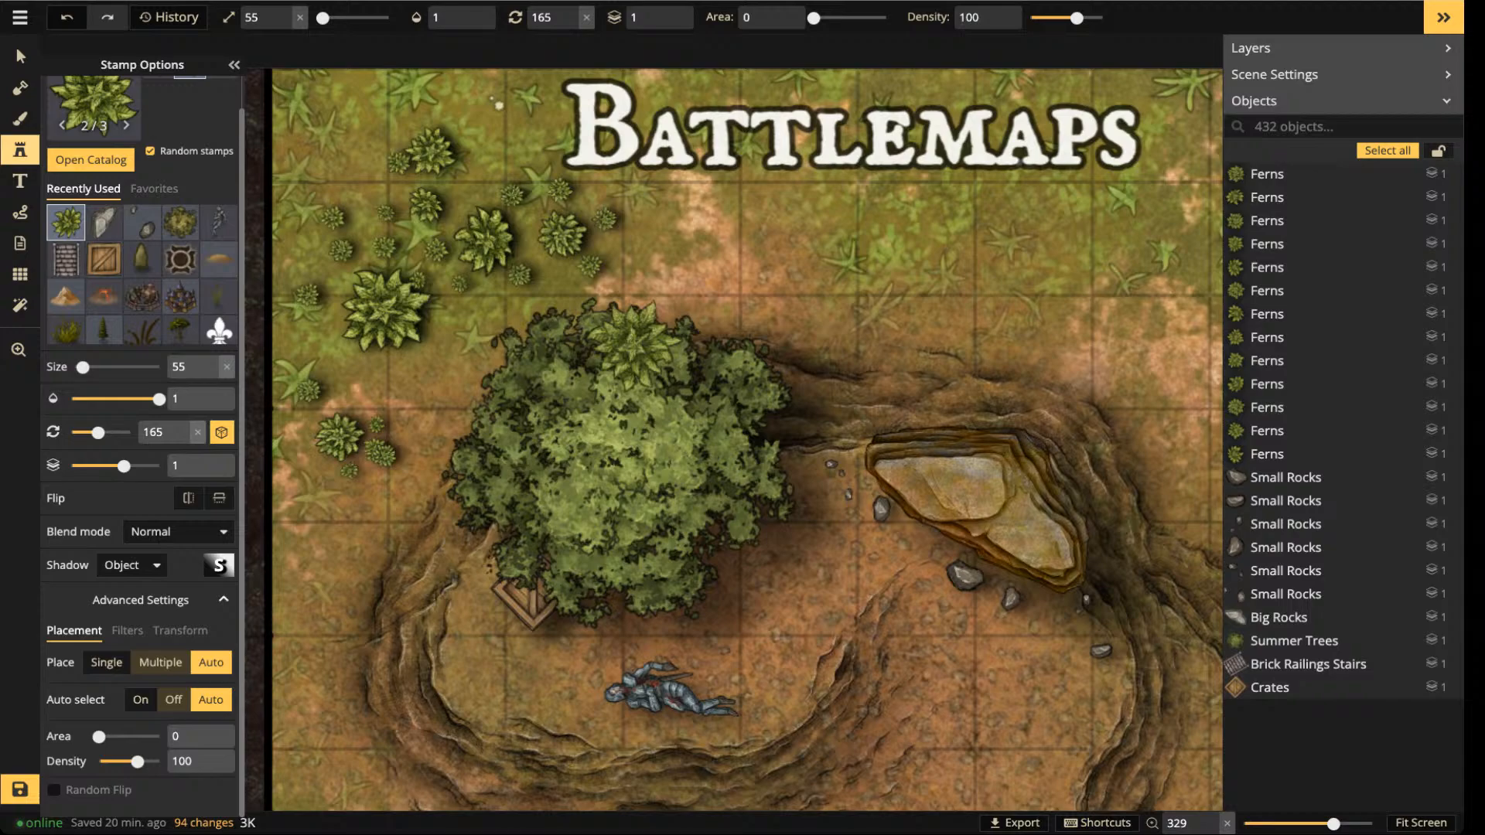
{"action": "left_click", "coordinate": [127, 631]}
{"action": "left_click", "coordinate": [180, 664]}
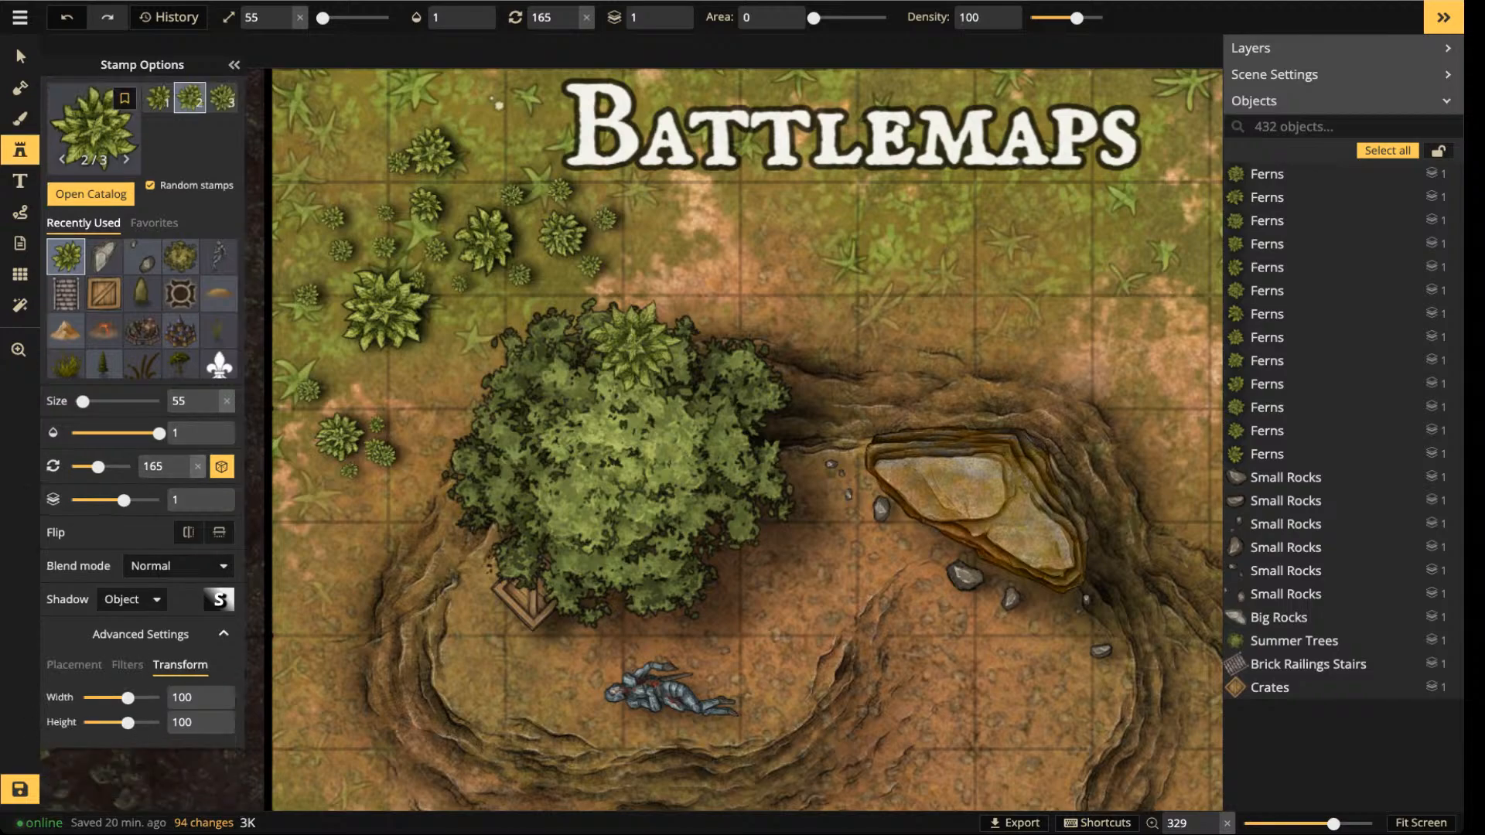
{"action": "left_click", "coordinate": [74, 665]}
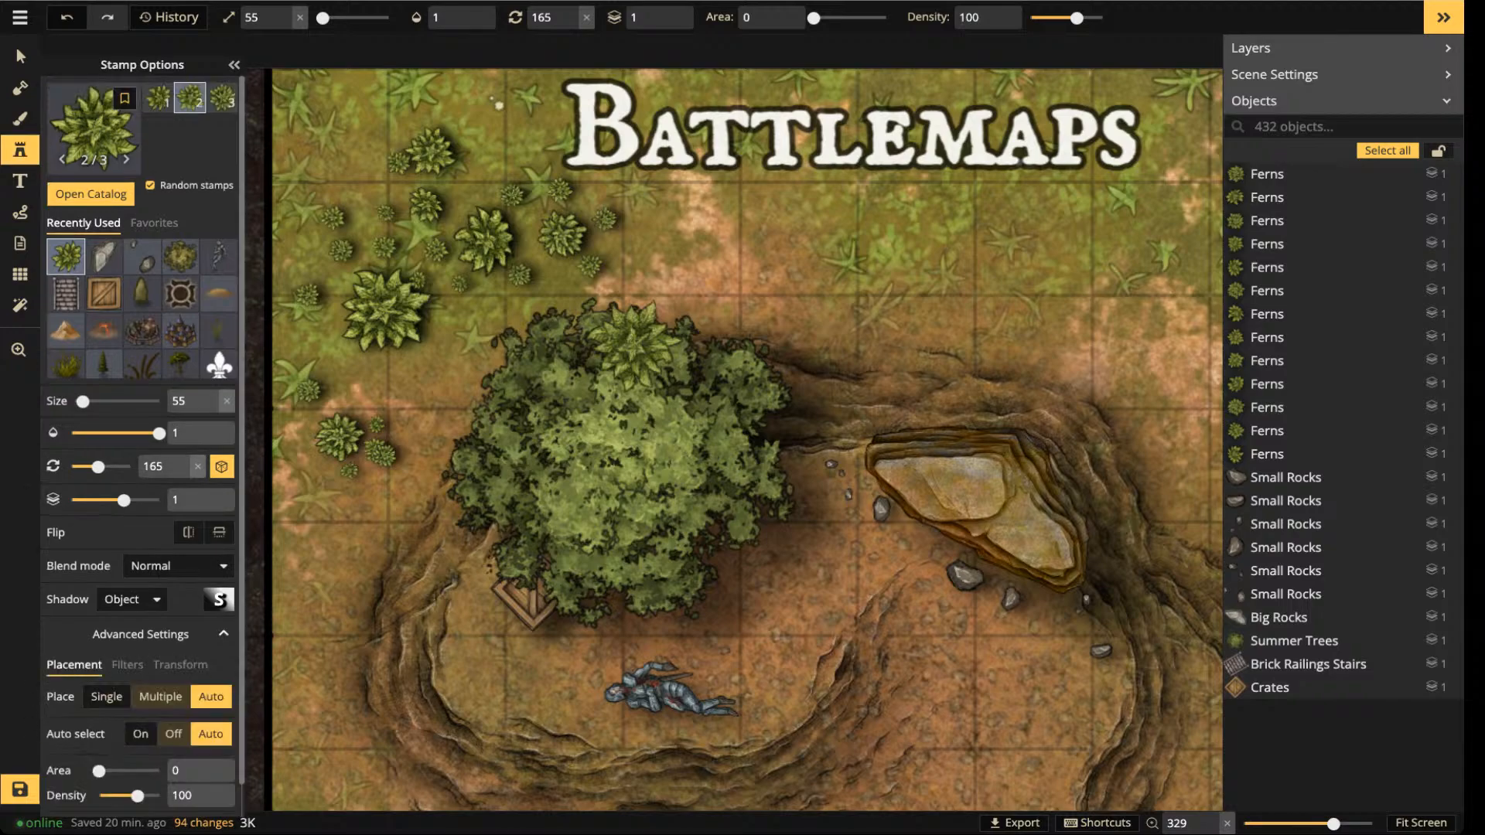
{"action": "scroll", "coordinate": [73, 665], "scroll_direction": "down", "scroll_amount": 1}
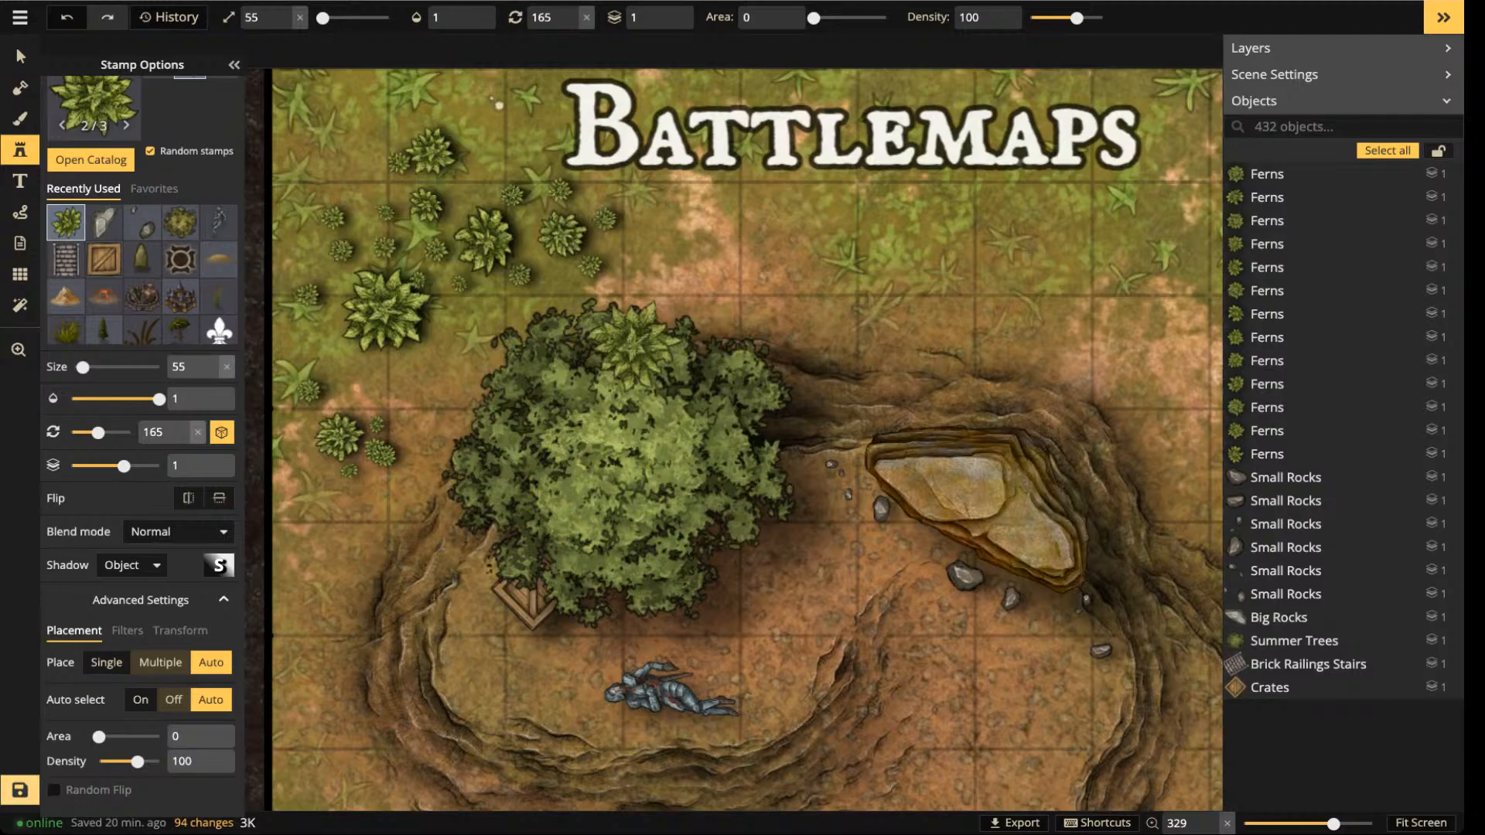
{"action": "key", "text": "ctrl+s"}
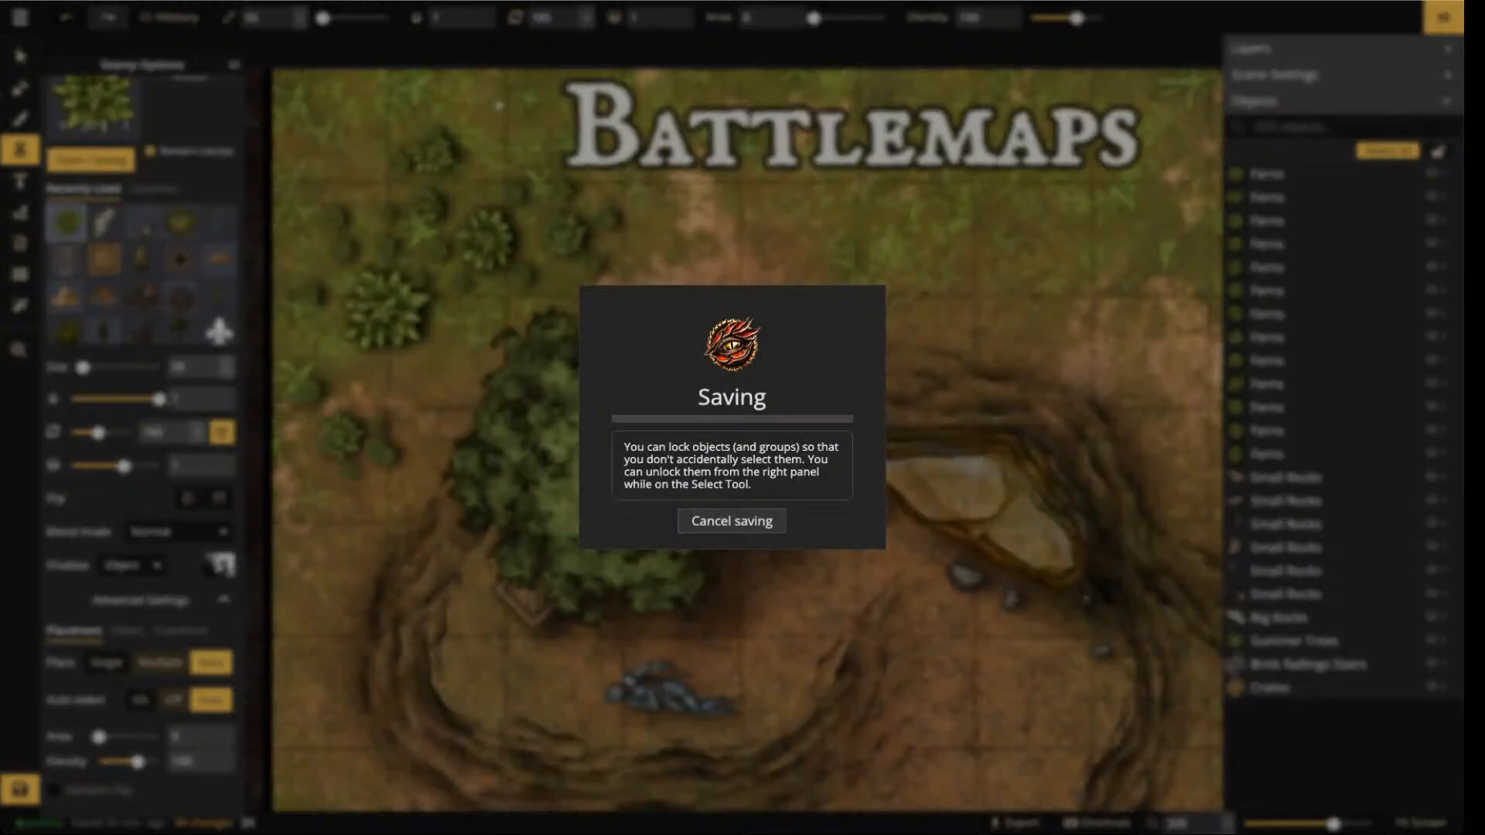
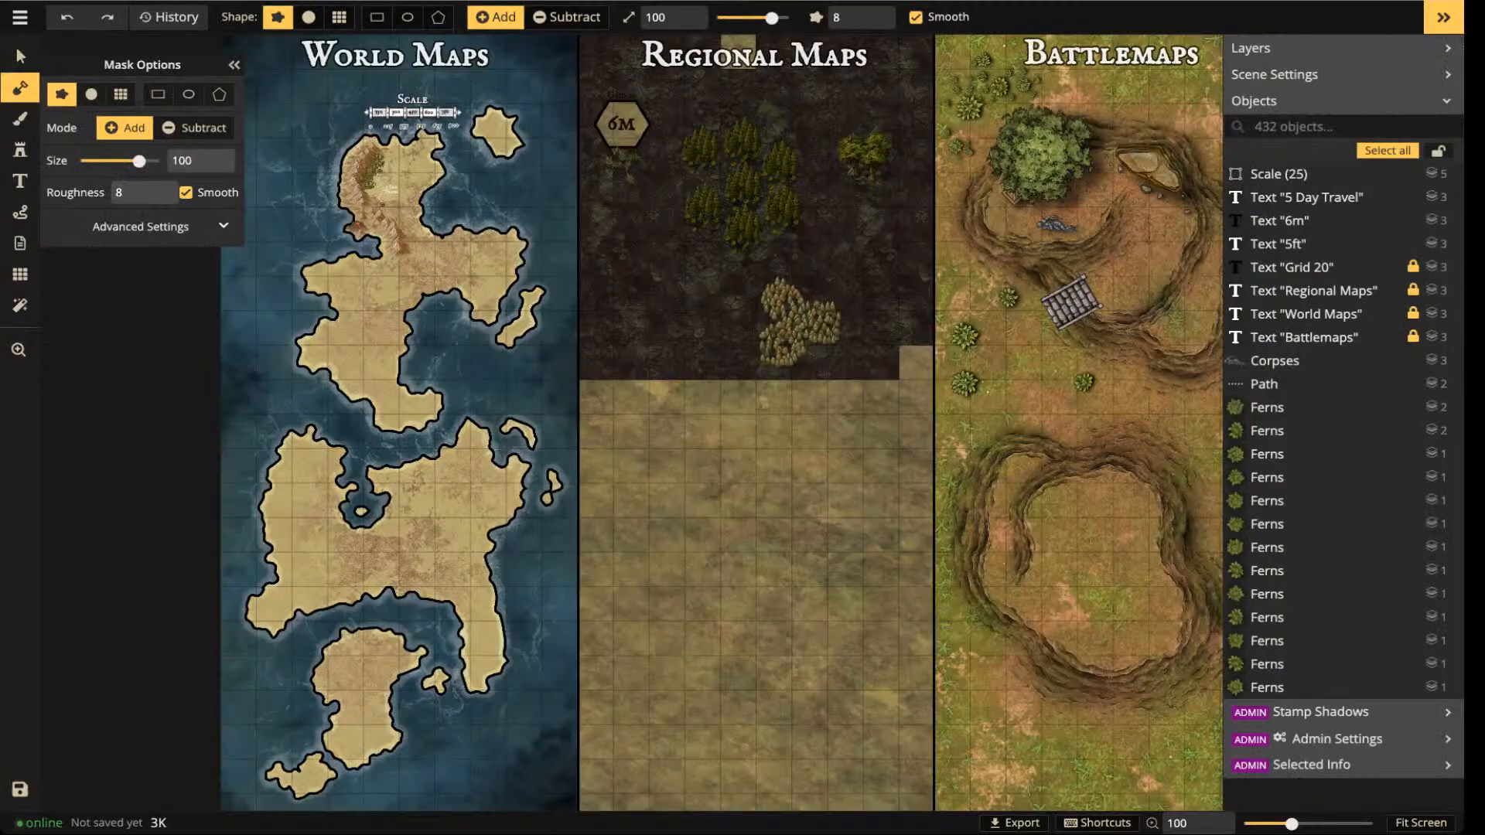
- Group the size 55 fern, the fern northeast of it and the northernmost size 30 fern beside the large tree
{"action": "scroll", "coordinate": [1114, 117], "scroll_direction": "up", "scroll_amount": 1}
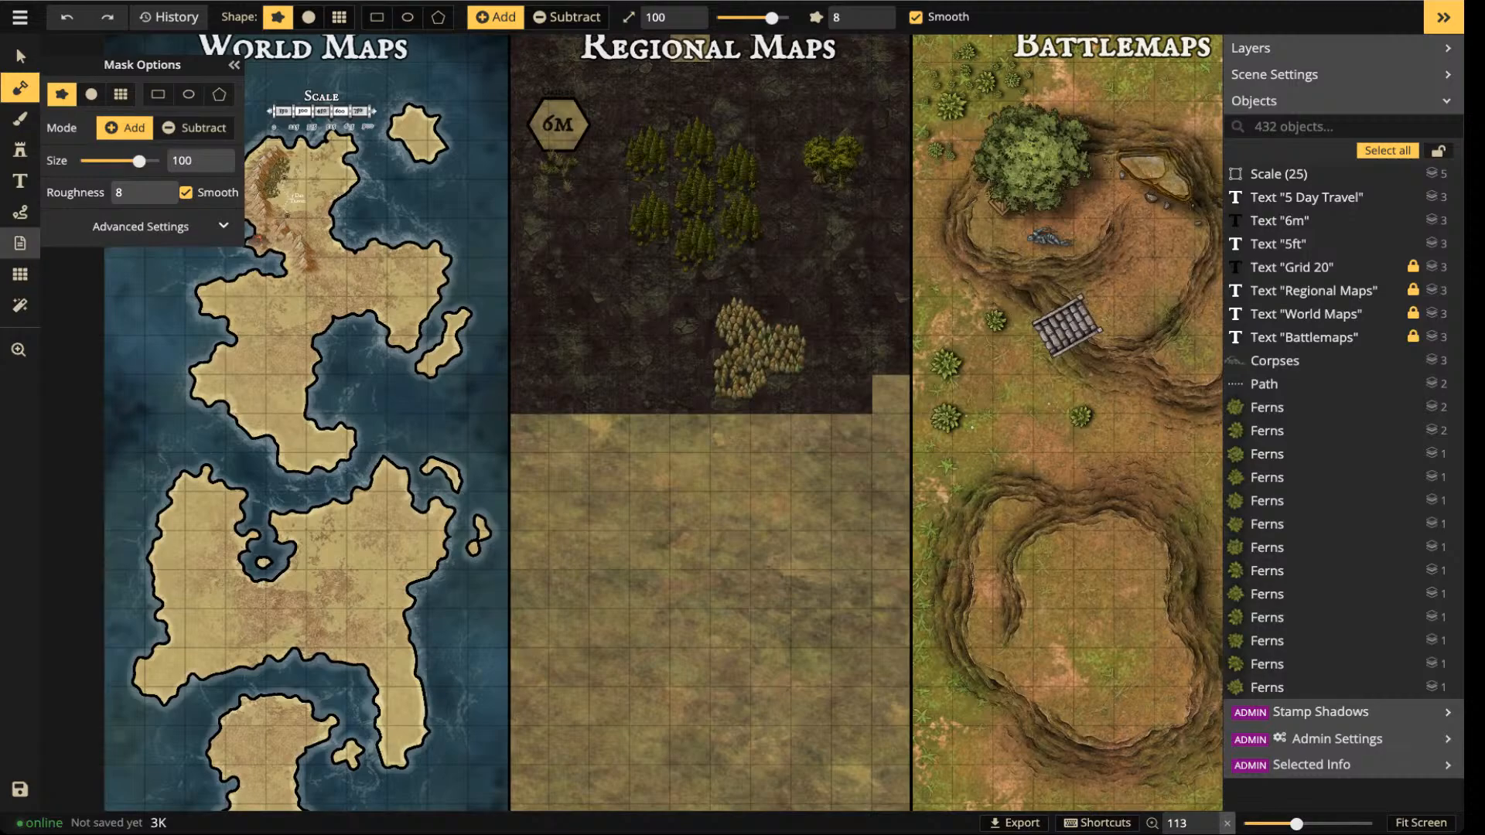
{"action": "scroll", "coordinate": [975, 229], "scroll_direction": "up", "scroll_amount": 2}
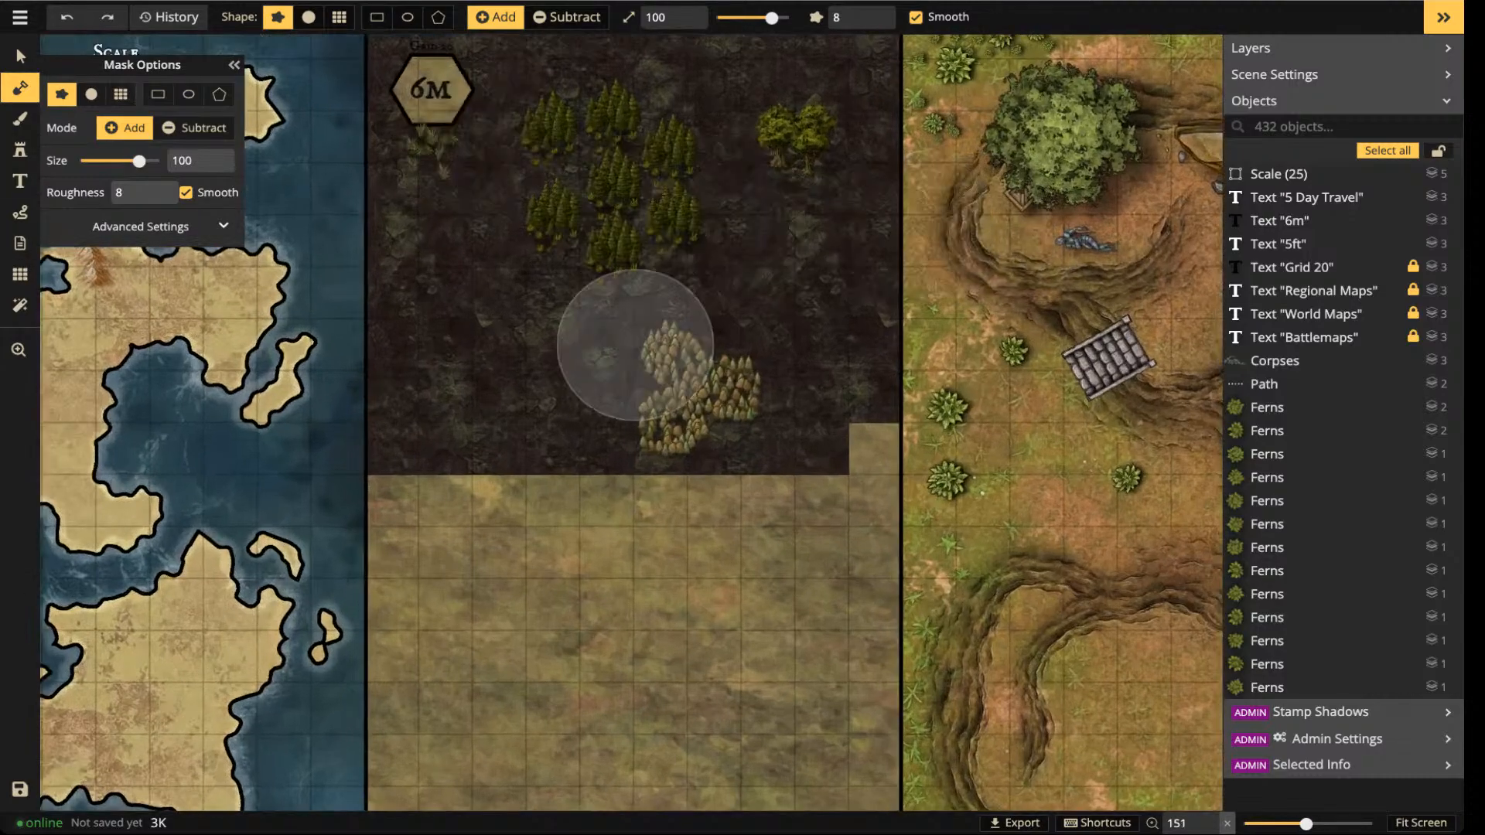
{"action": "key", "text": "s"}
{"action": "left_click_drag", "start_coordinate": [959, 93], "coordinate": [731, 371]}
{"action": "scroll", "coordinate": [728, 364], "scroll_direction": "up", "scroll_amount": 5}
{"action": "left_click", "coordinate": [727, 317]}
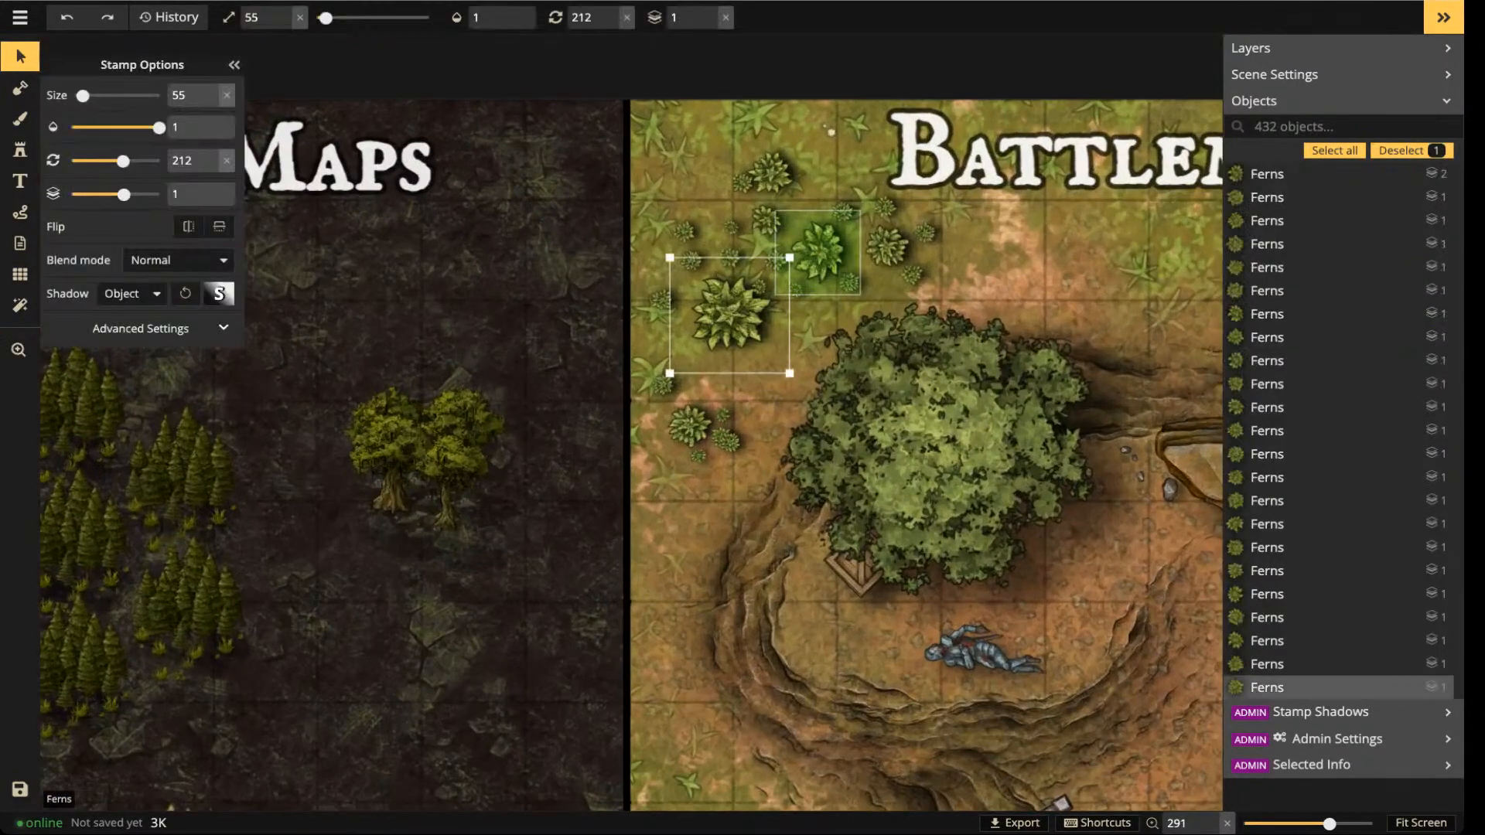
{"action": "left_click", "coordinate": [819, 249], "text": "shift"}
{"action": "left_click", "coordinate": [769, 174], "text": "shift"}
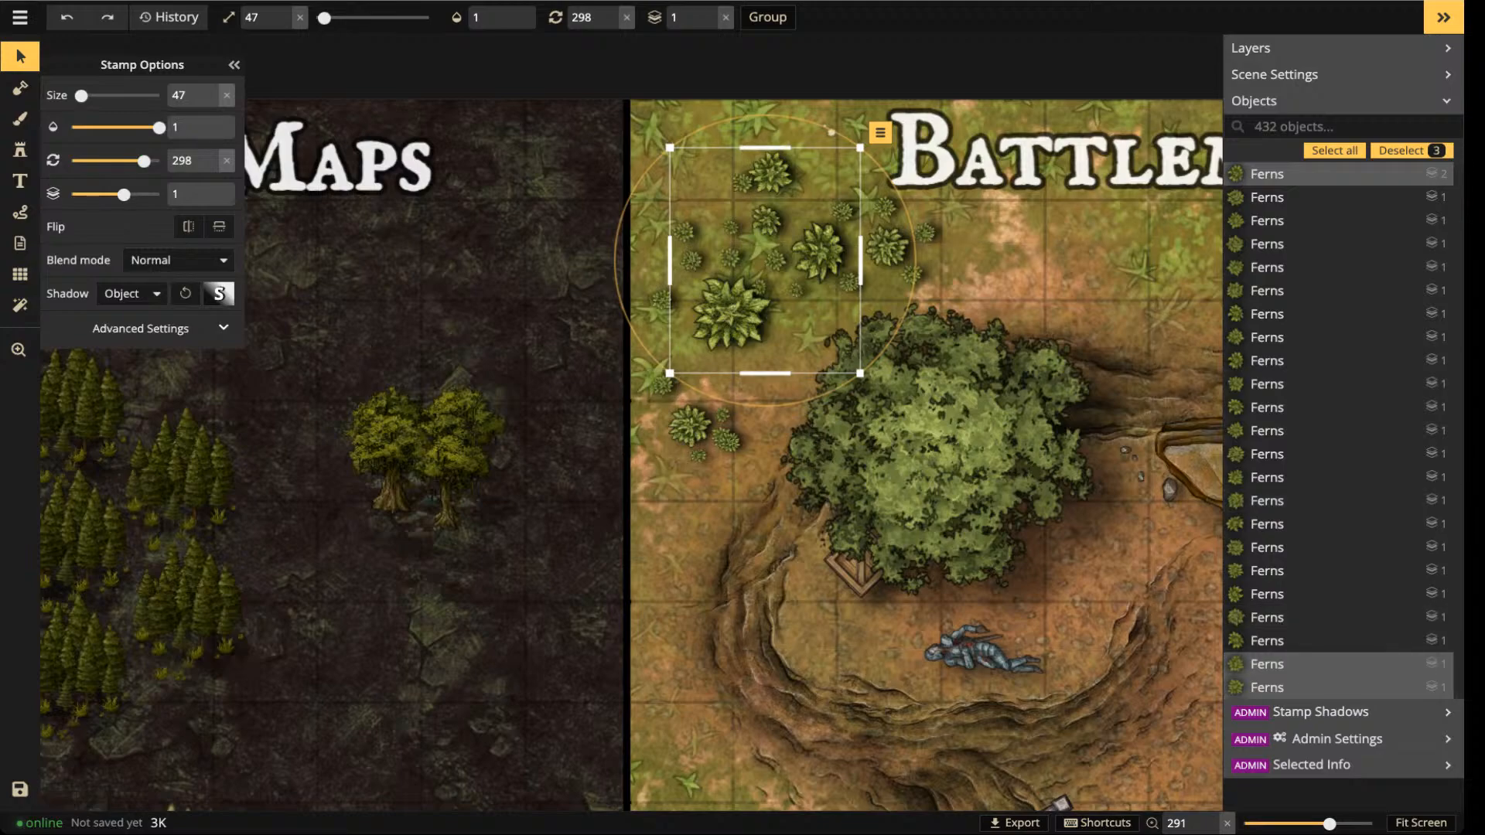
{"action": "key", "text": "ctrl+g"}
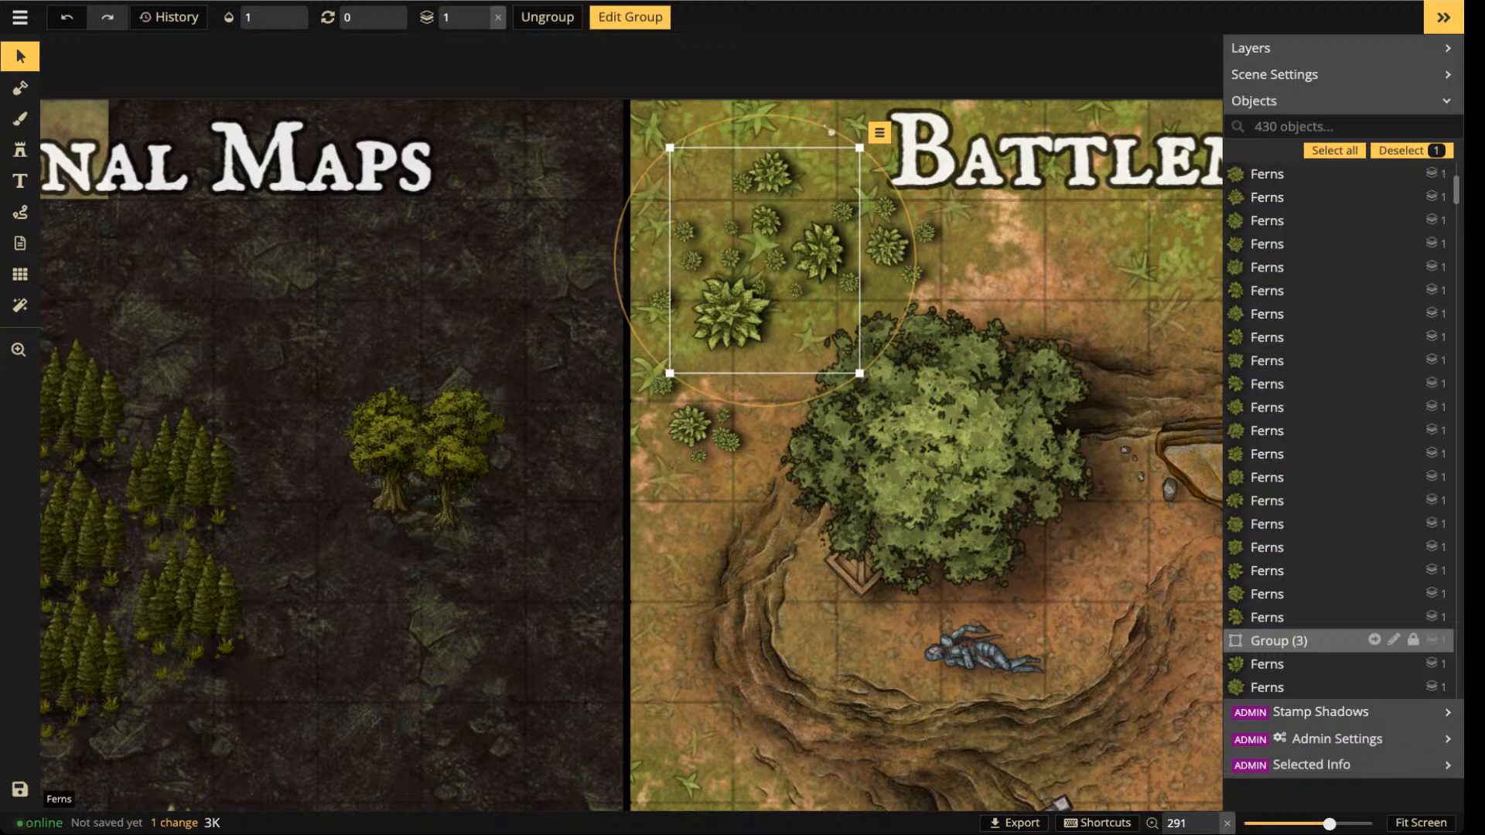
- Rename the new fern group as Large Ferns
{"action": "left_click", "coordinate": [1394, 640]}
{"action": "left_click_drag", "start_coordinate": [1294, 640], "coordinate": [1250, 641]}
{"action": "key", "text": "BackSpace"}
{"action": "type", "text": "Large Ferns"}
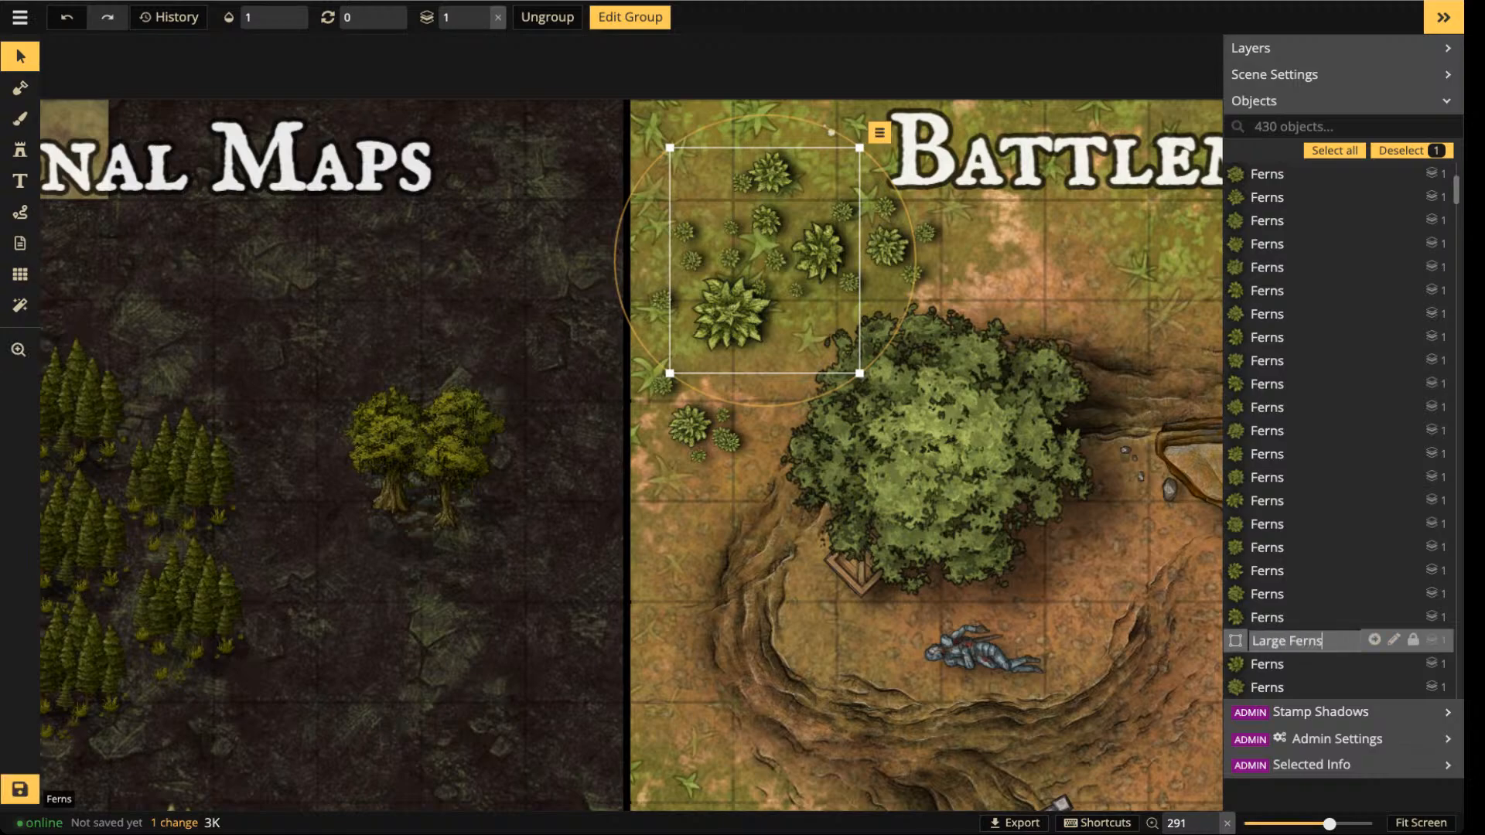
{"action": "left_click", "coordinate": [942, 447]}
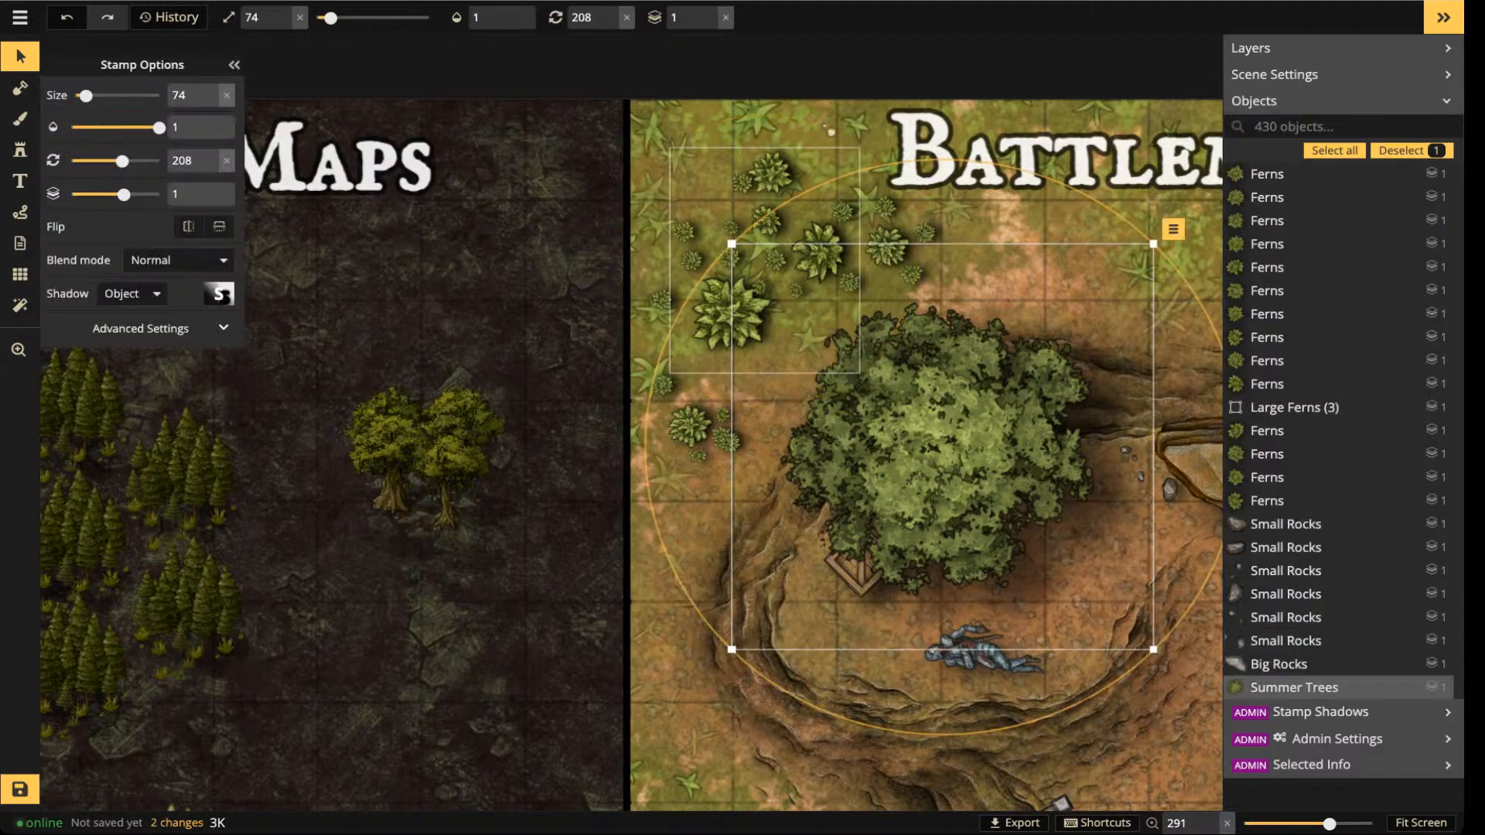
- Shift the Large Ferns group slightly south, entering and leaving its group editing mode
{"action": "double_click", "coordinate": [730, 313]}
{"action": "left_click_drag", "start_coordinate": [729, 313], "coordinate": [731, 332]}
{"action": "key", "text": "Escape"}
{"action": "key", "text": "Escape"}
{"action": "double_click", "coordinate": [731, 332]}
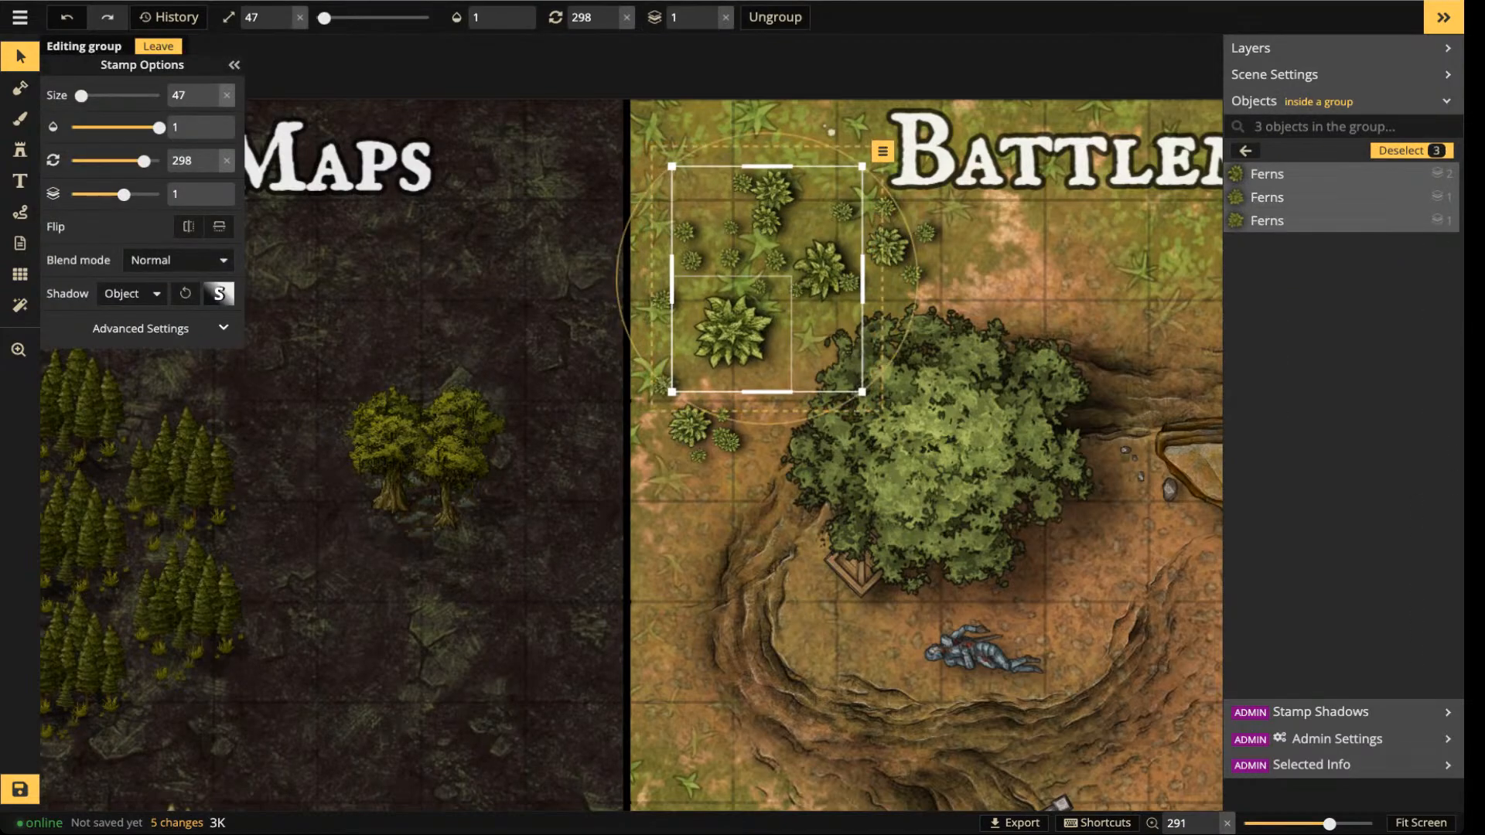
{"action": "key", "text": "Escape"}
{"action": "key", "text": "Escape"}
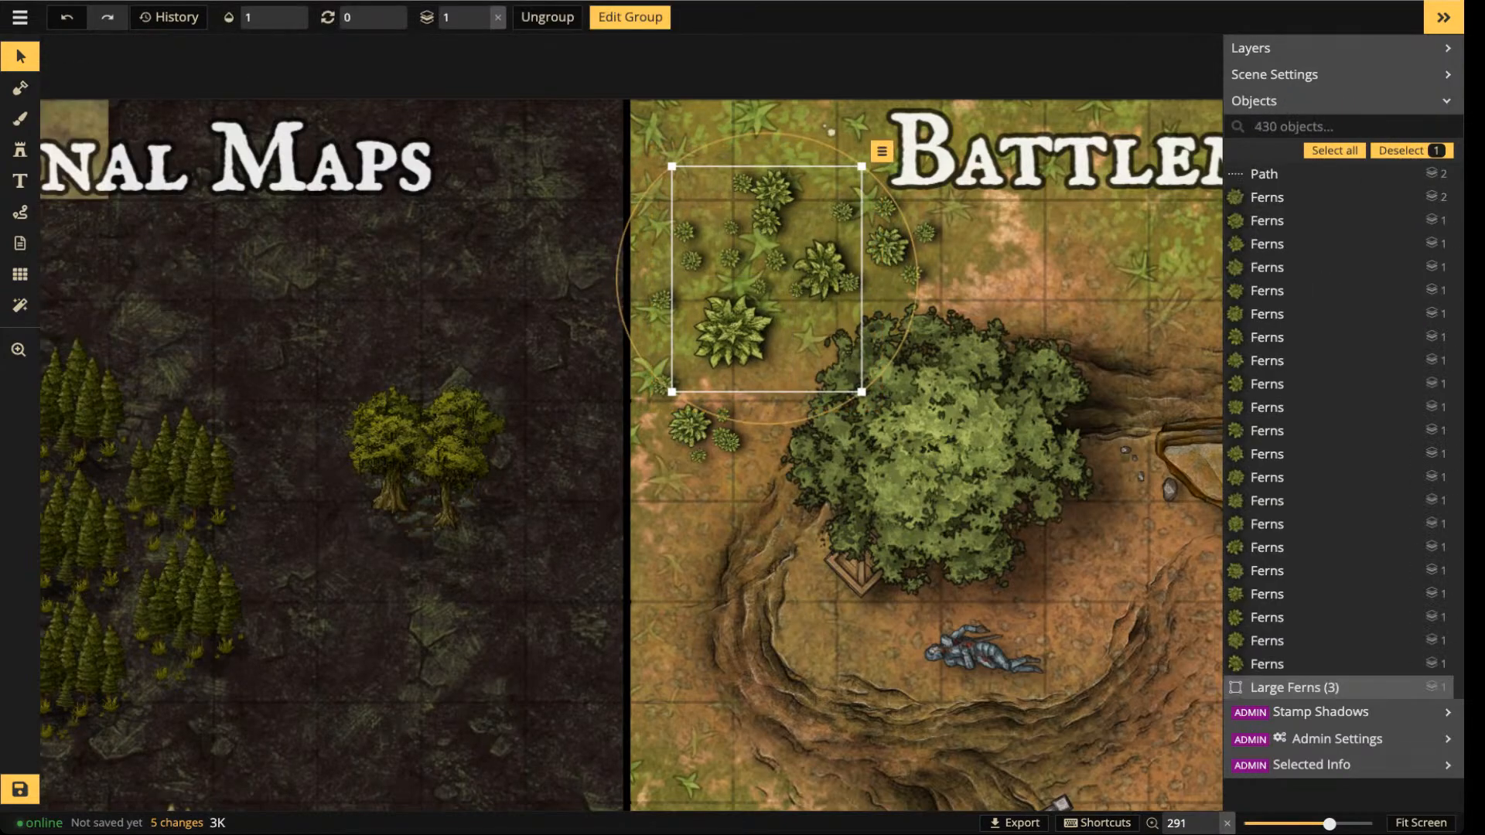
- Nudge the Large Ferns group slightly southwest and raise it to layer 3
{"action": "left_click_drag", "start_coordinate": [731, 332], "coordinate": [728, 337]}
{"action": "left_click", "coordinate": [481, 12]}
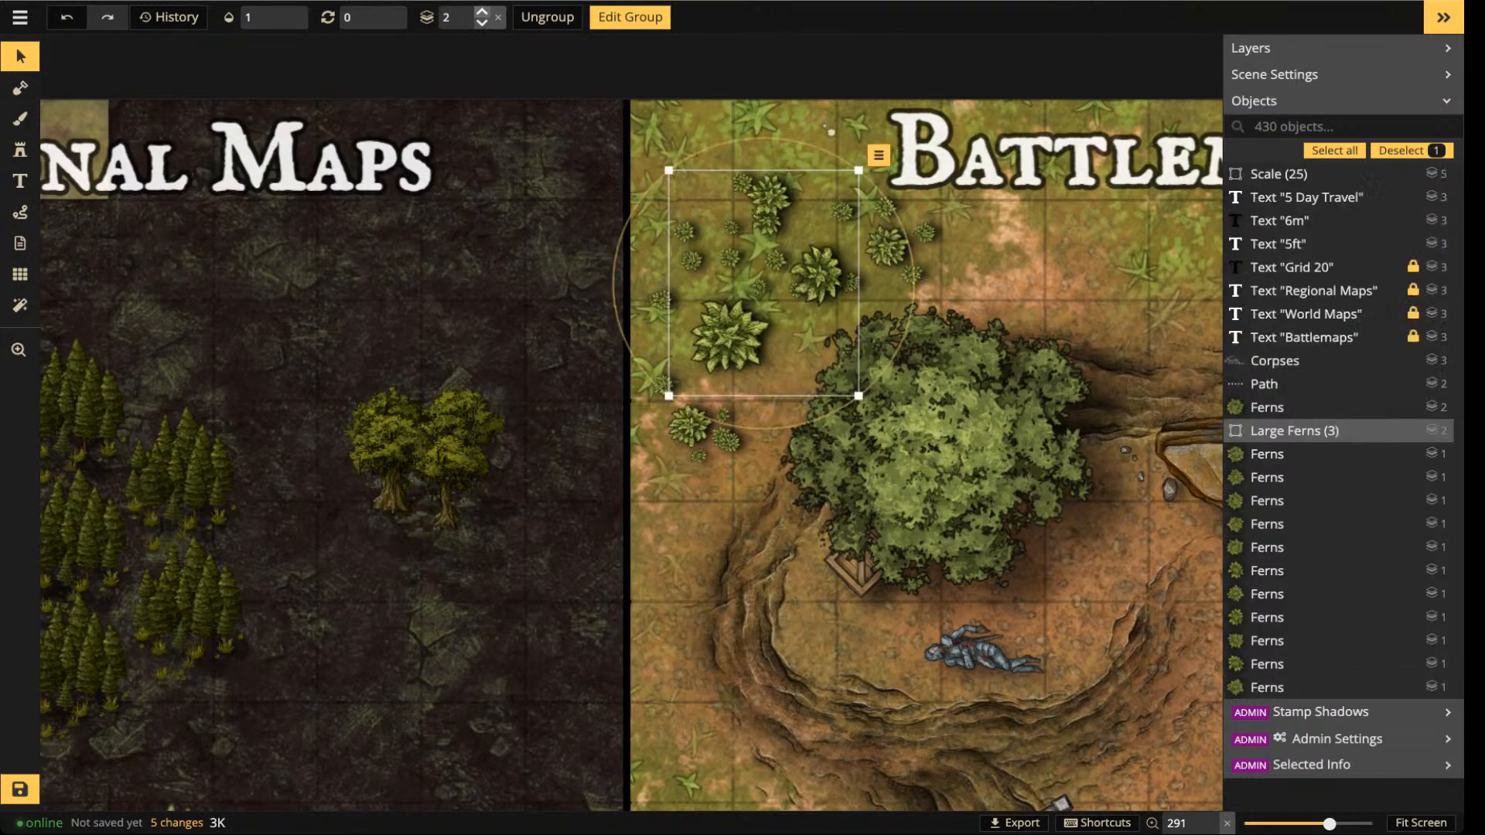
{"action": "left_click", "coordinate": [482, 11]}
{"action": "left_click", "coordinate": [689, 426]}
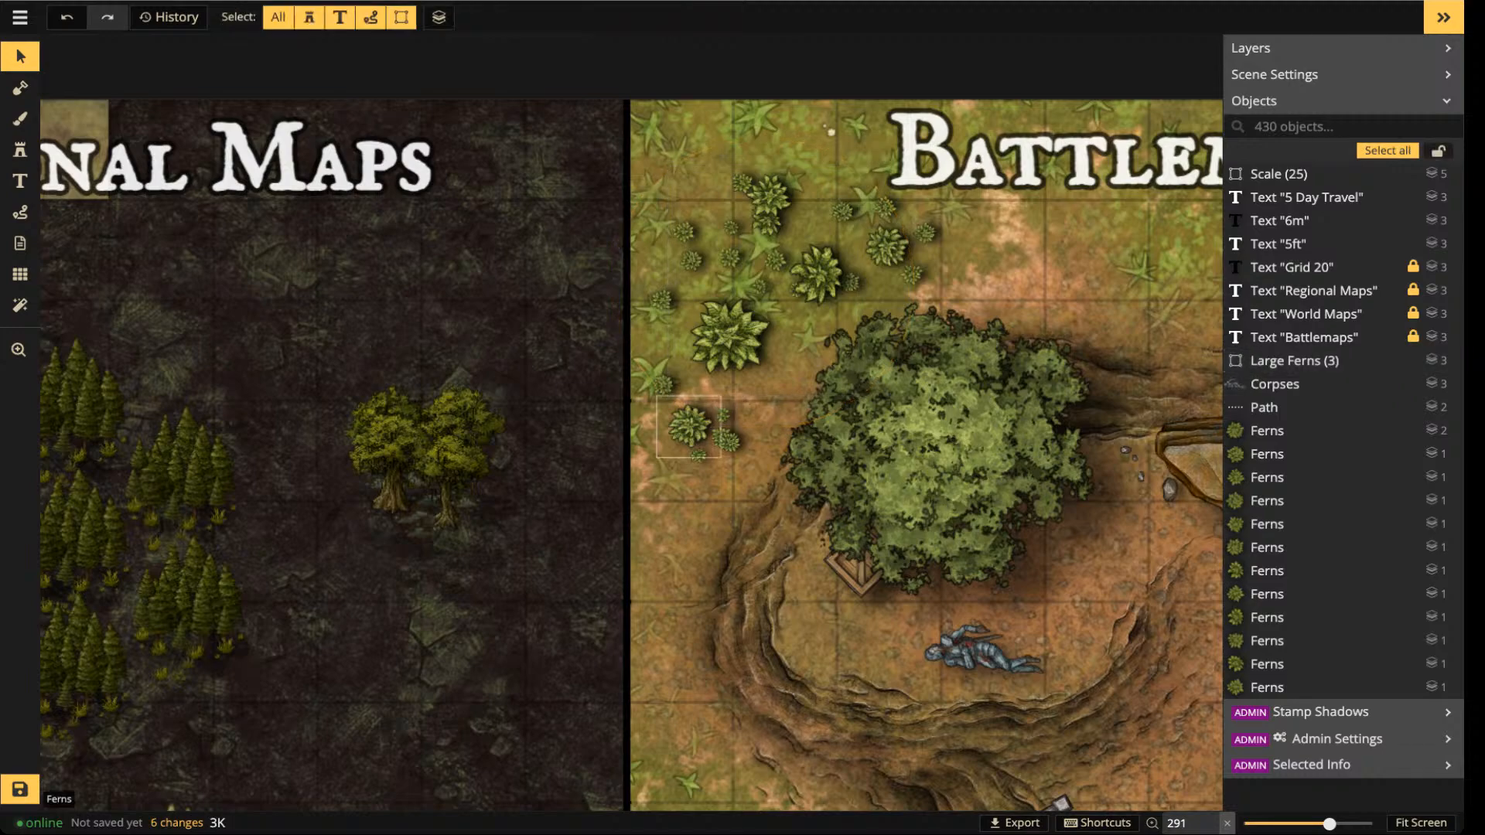
{"action": "left_click", "coordinate": [888, 247], "text": "shift"}
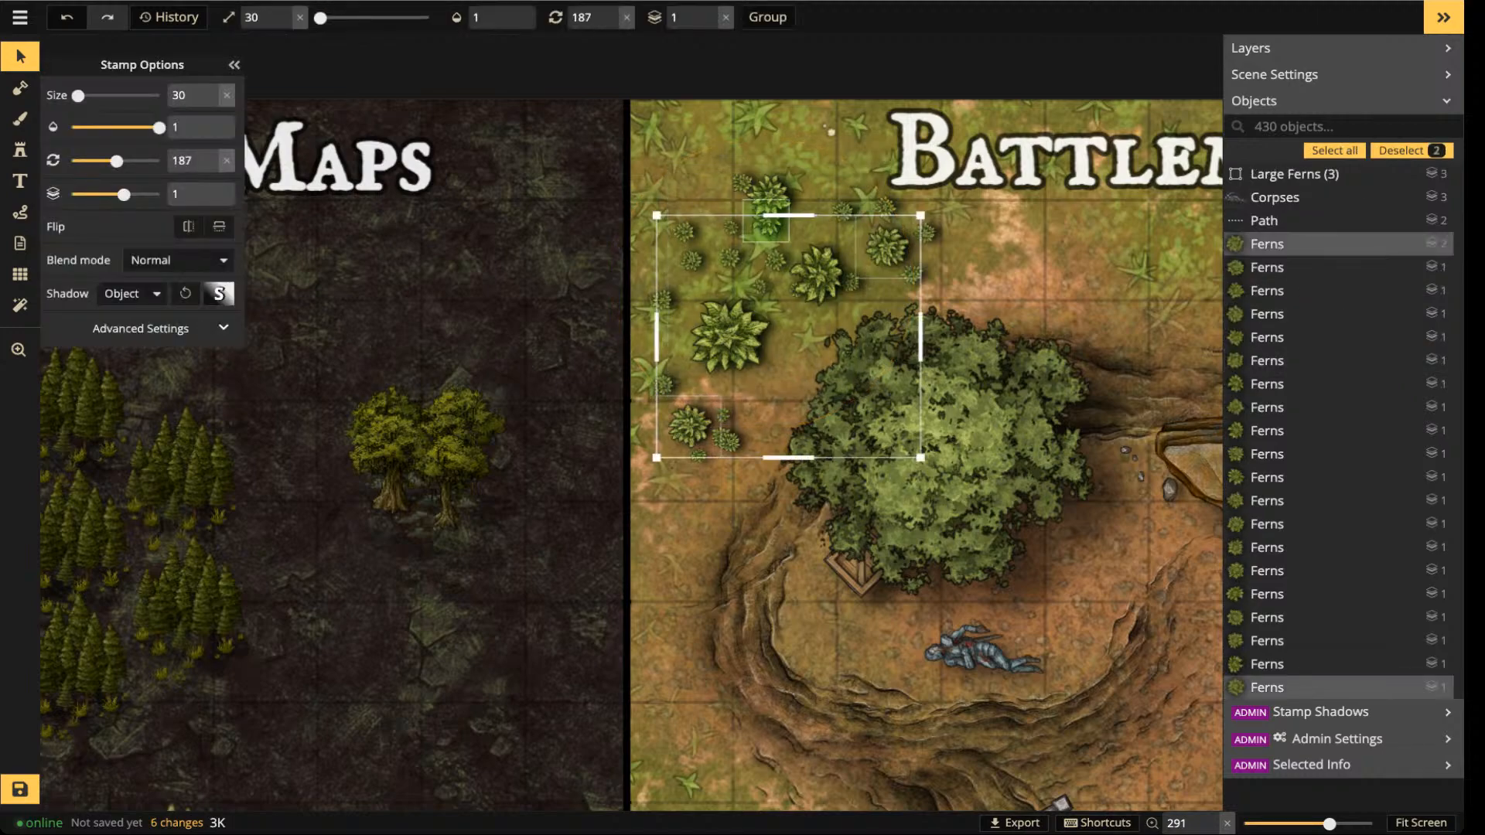
{"action": "left_click", "coordinate": [767, 219], "text": "shift"}
{"action": "left_click", "coordinate": [766, 219], "text": "shift"}
{"action": "left_click", "coordinate": [816, 275], "text": "shift"}
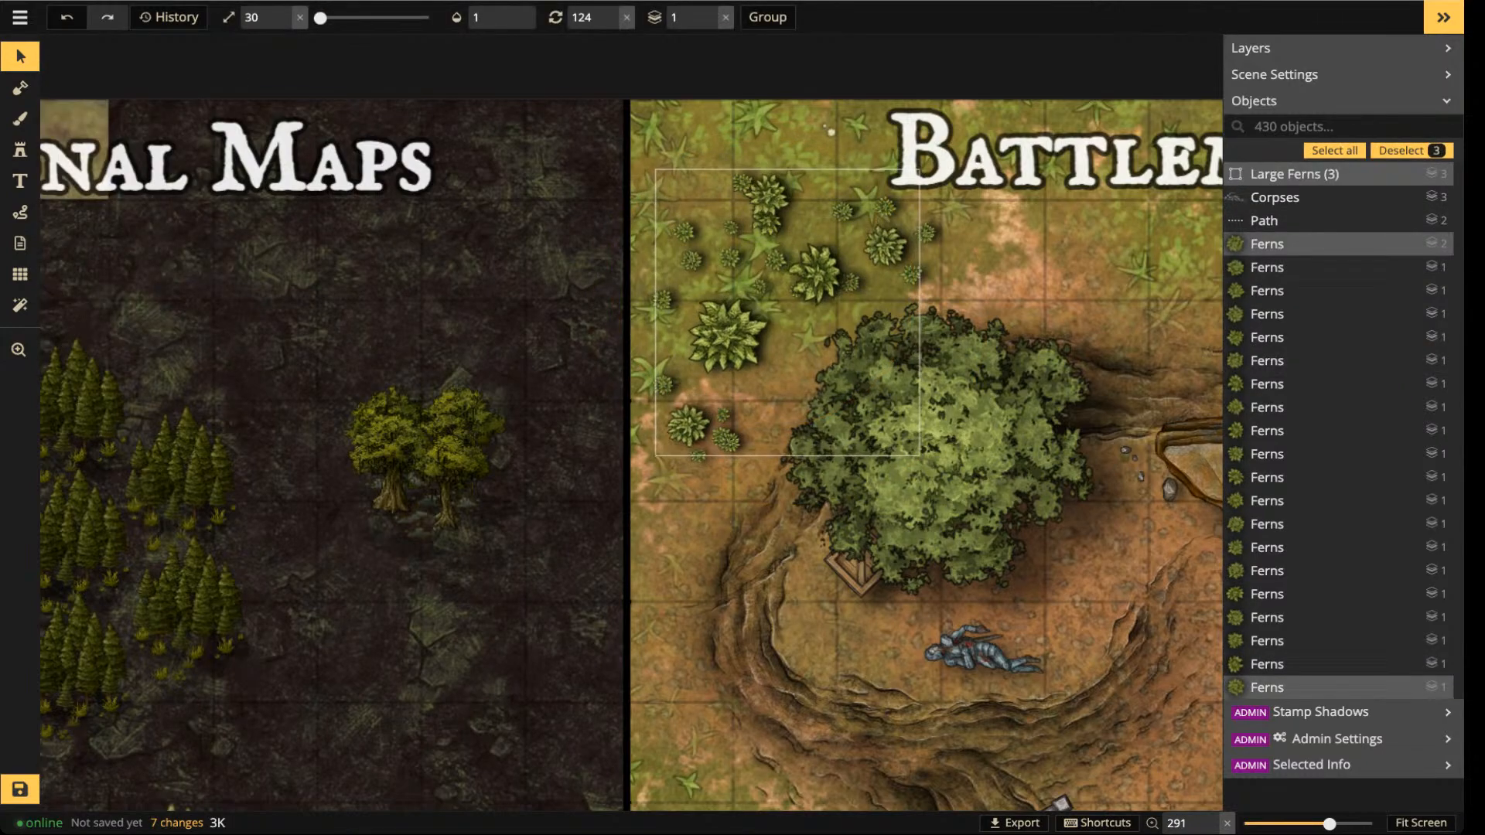
{"action": "key", "text": "Escape"}
{"action": "left_click", "coordinate": [885, 244]}
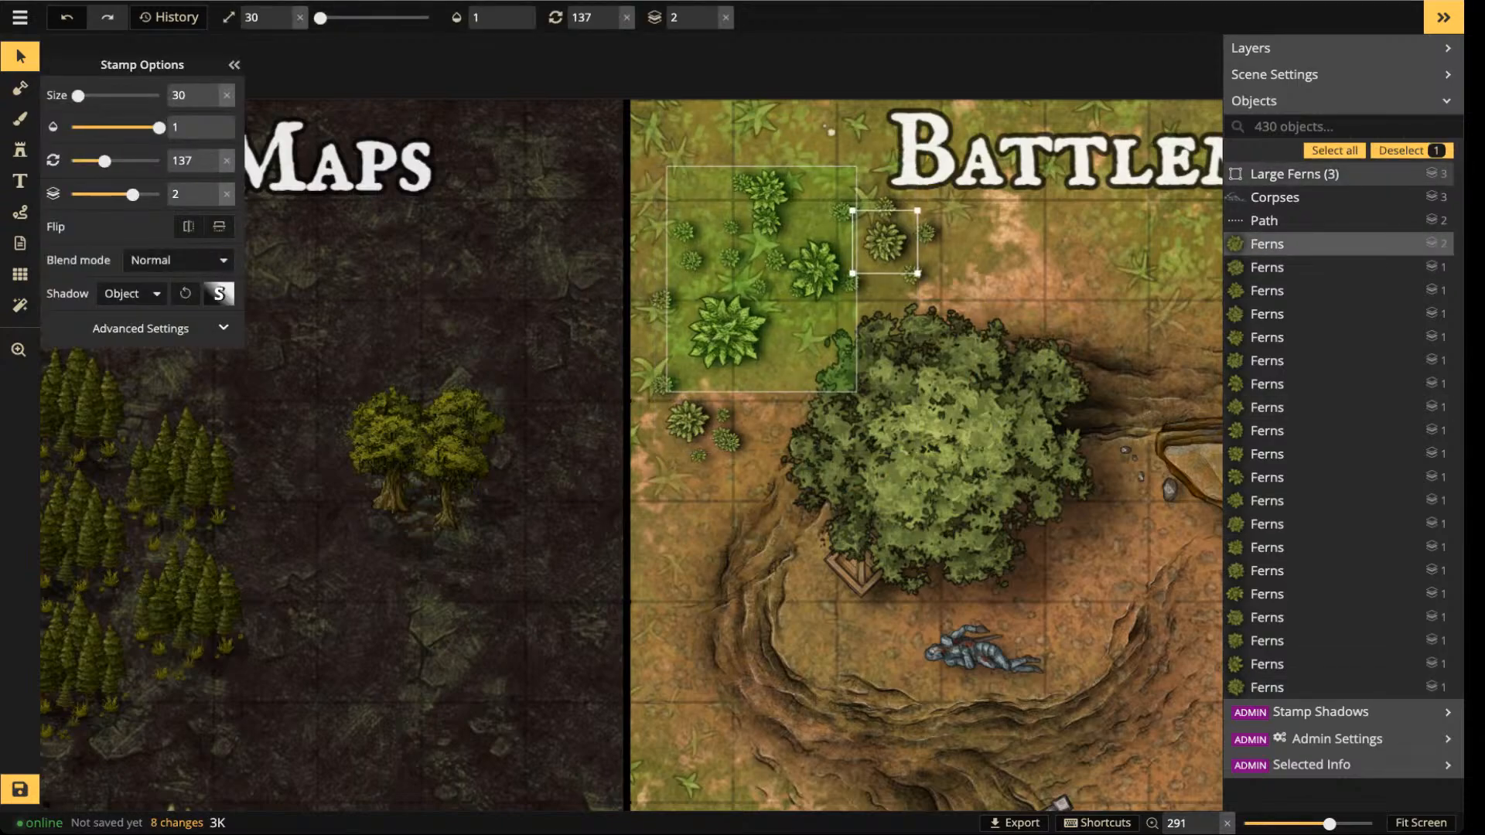
- Edit the Large Ferns group to shift its ferns slightly south and delete its northern size 30 fern
{"action": "left_click", "coordinate": [816, 275], "text": "shift"}
{"action": "double_click", "coordinate": [816, 275]}
{"action": "mouse_move", "coordinate": [816, 275]}
{"action": "left_mouse_down"}
{"action": "mouse_move", "coordinate": [814, 307]}
{"action": "mouse_move", "coordinate": [816, 284]}
{"action": "left_mouse_up"}
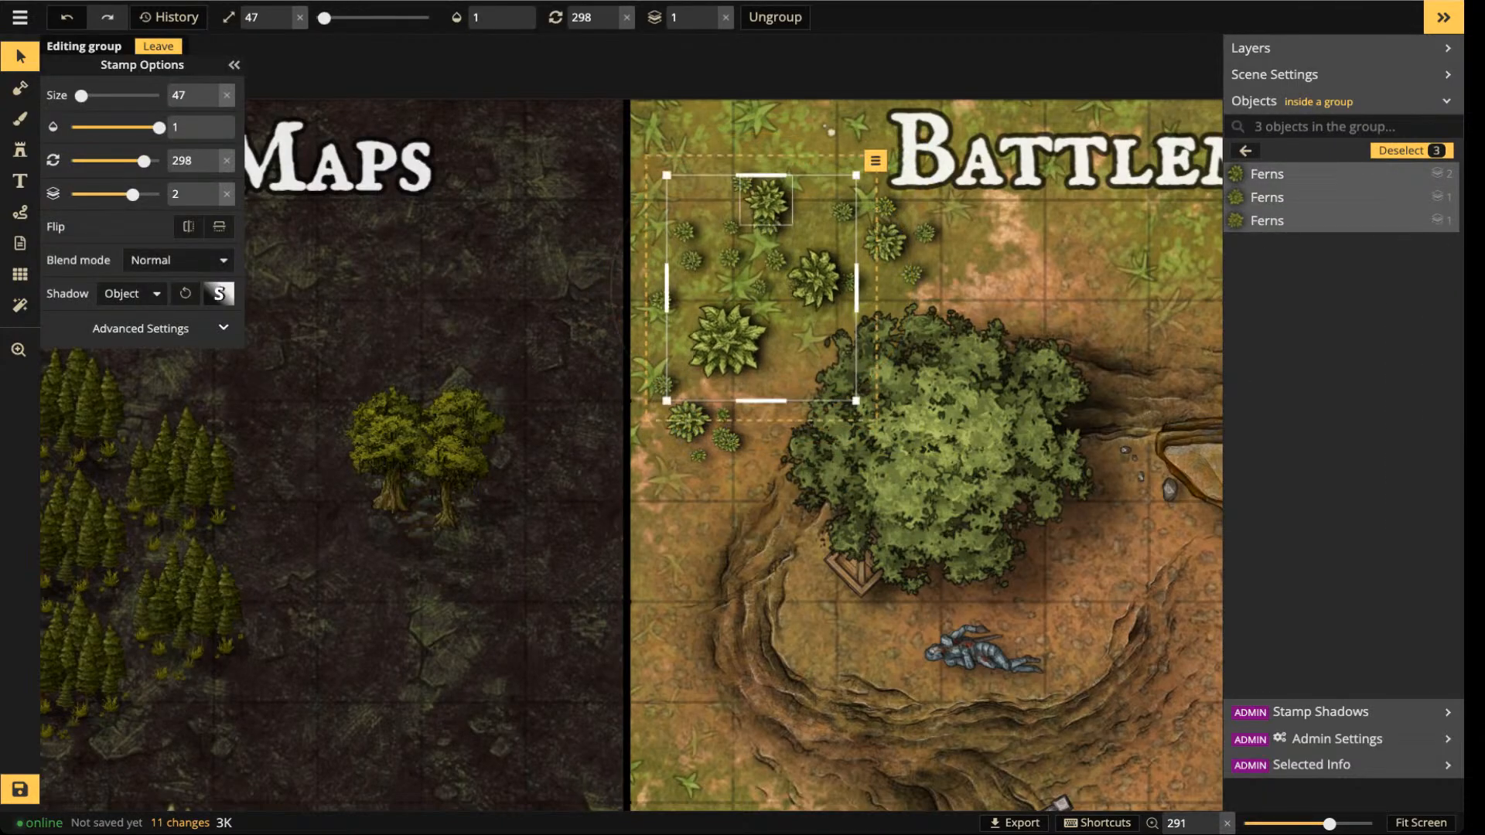
{"action": "left_click", "coordinate": [766, 200]}
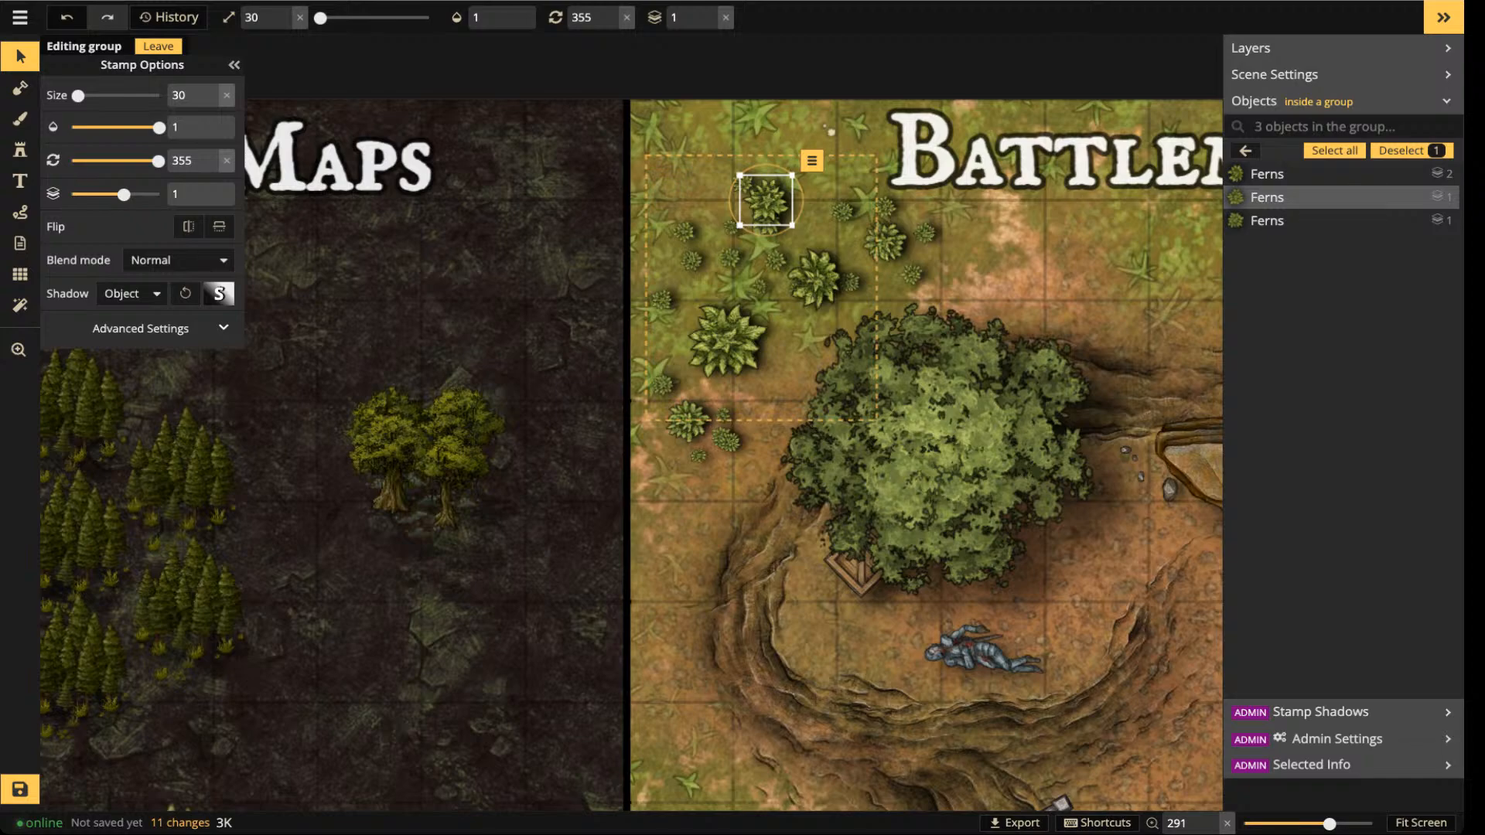
{"action": "key", "text": "Escape"}
{"action": "key", "text": "Escape"}
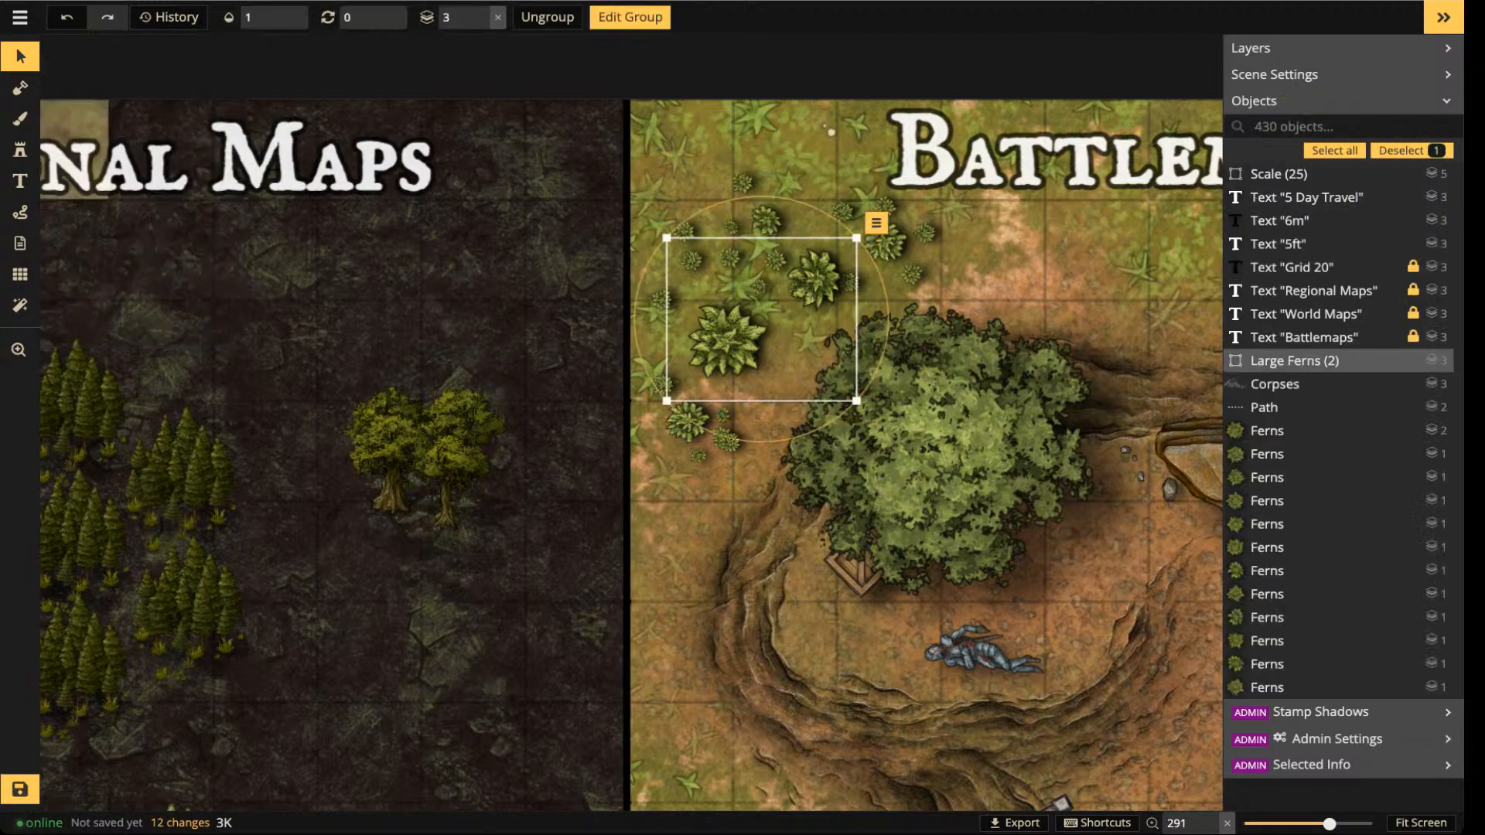
- Group the three size 30 ferns to the north, northeast and southwest of the Large Ferns group
{"action": "left_click", "coordinate": [885, 242]}
{"action": "left_click", "coordinate": [765, 221], "text": "shift"}
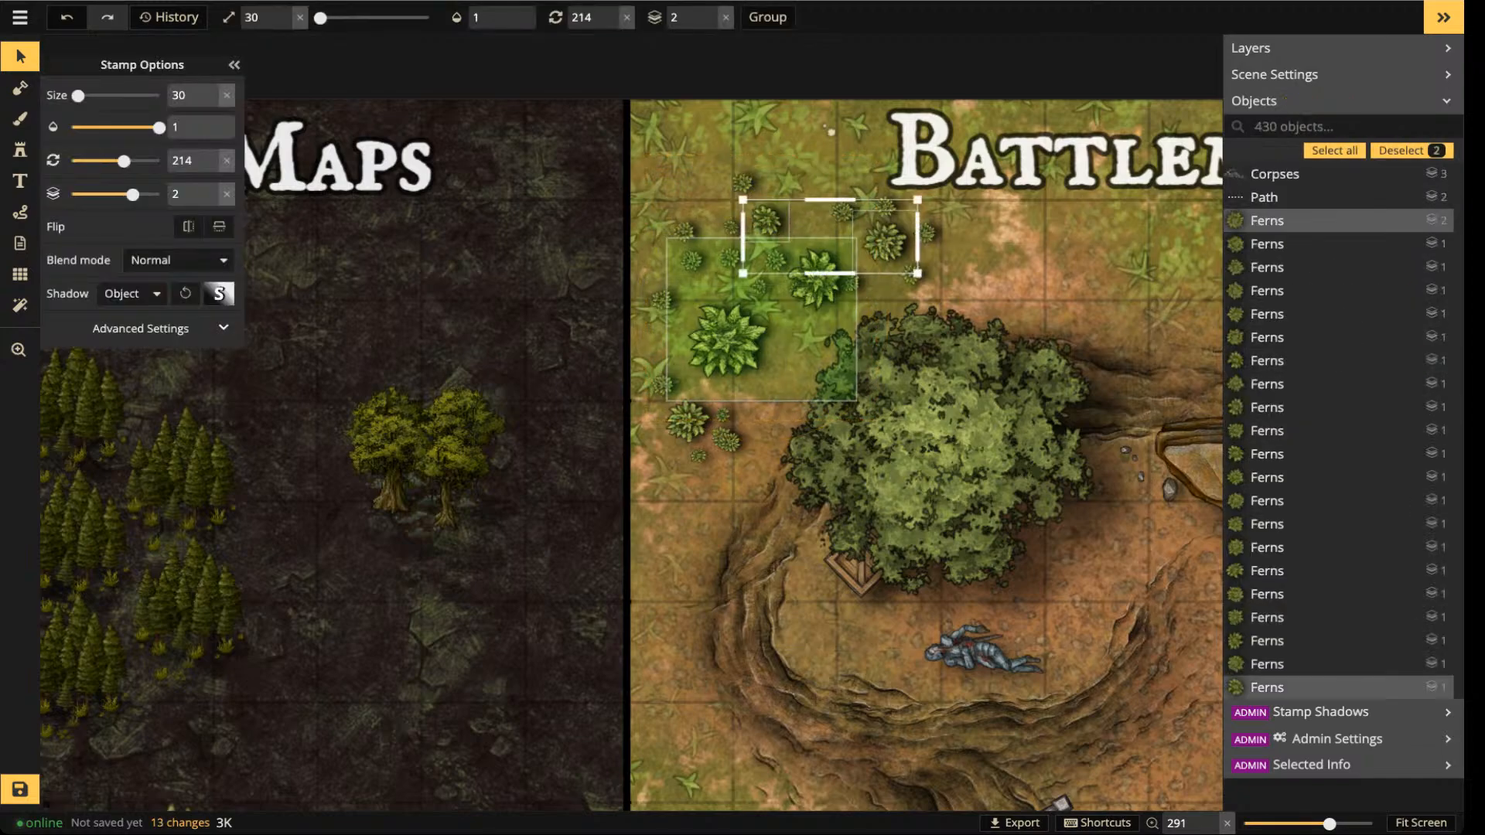
{"action": "left_click", "coordinate": [686, 422], "text": "shift"}
{"action": "left_click", "coordinate": [768, 17]}
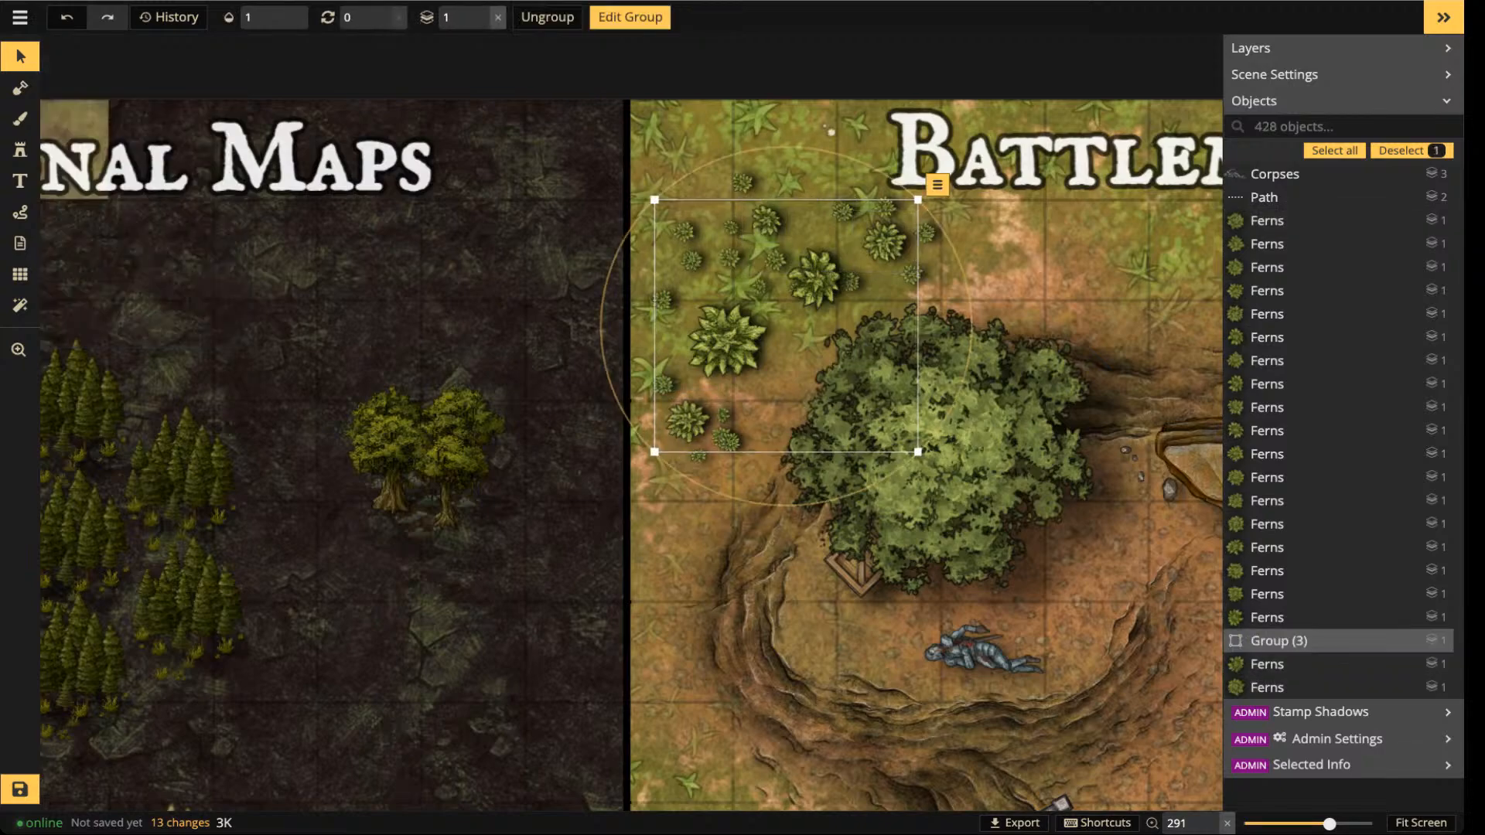
- Rename the new group of size 30 ferns as Medium Ferns and deselect it
{"action": "left_click", "coordinate": [1393, 640]}
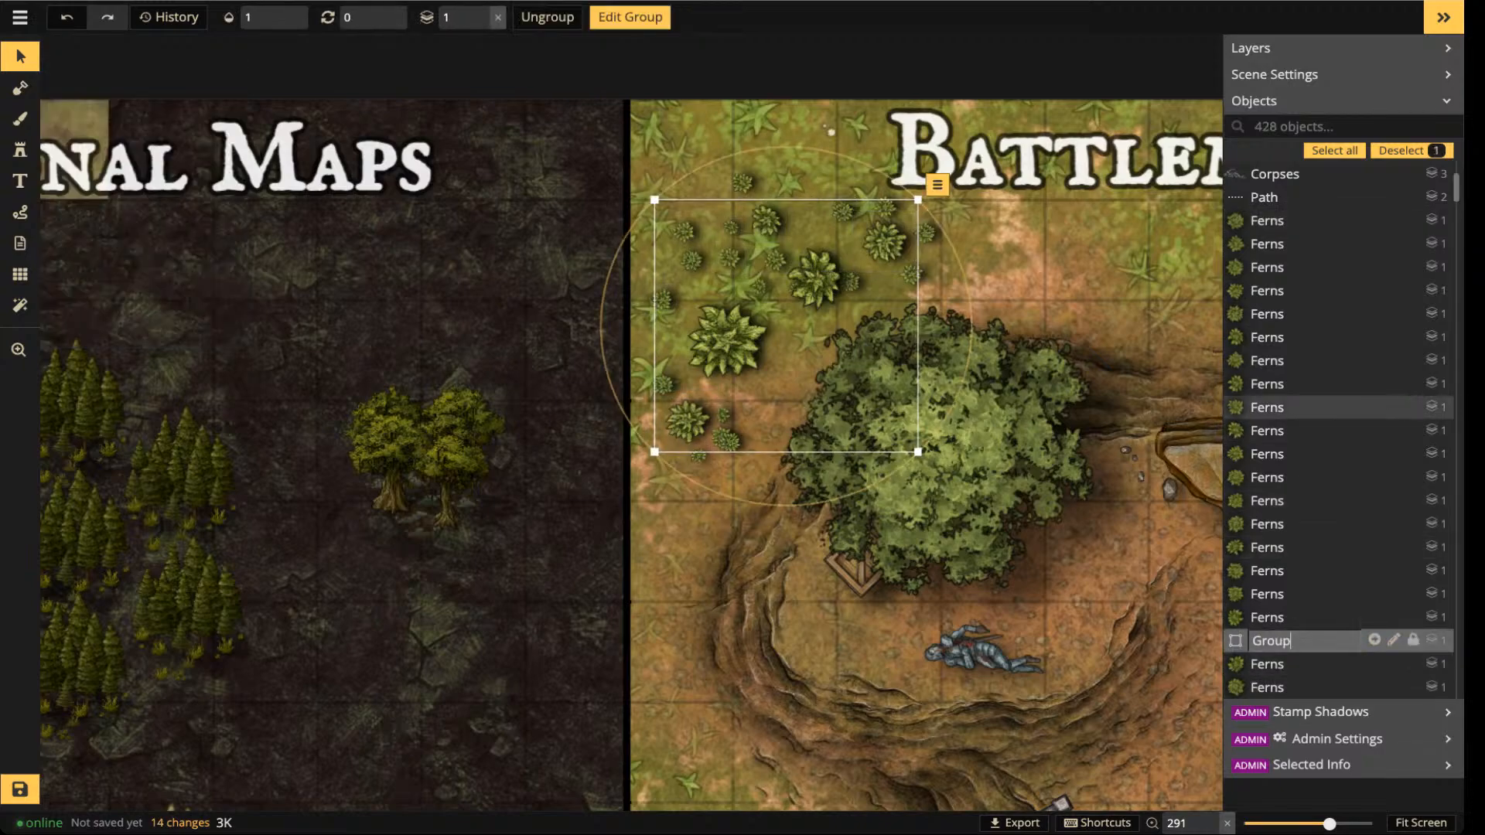
{"action": "type", "text": "Medium Ferns (3"}
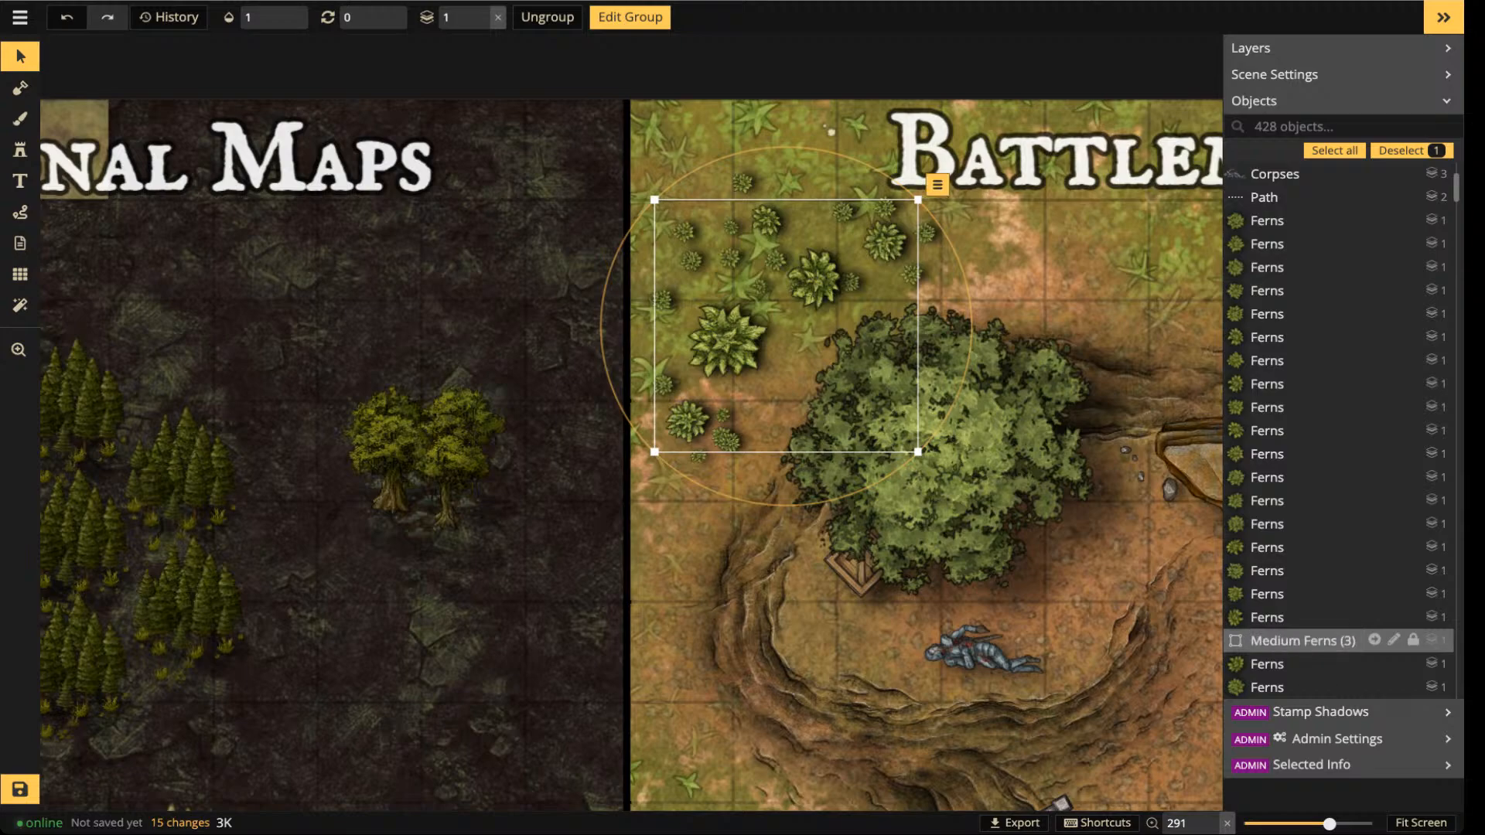
{"action": "key", "text": "Return"}
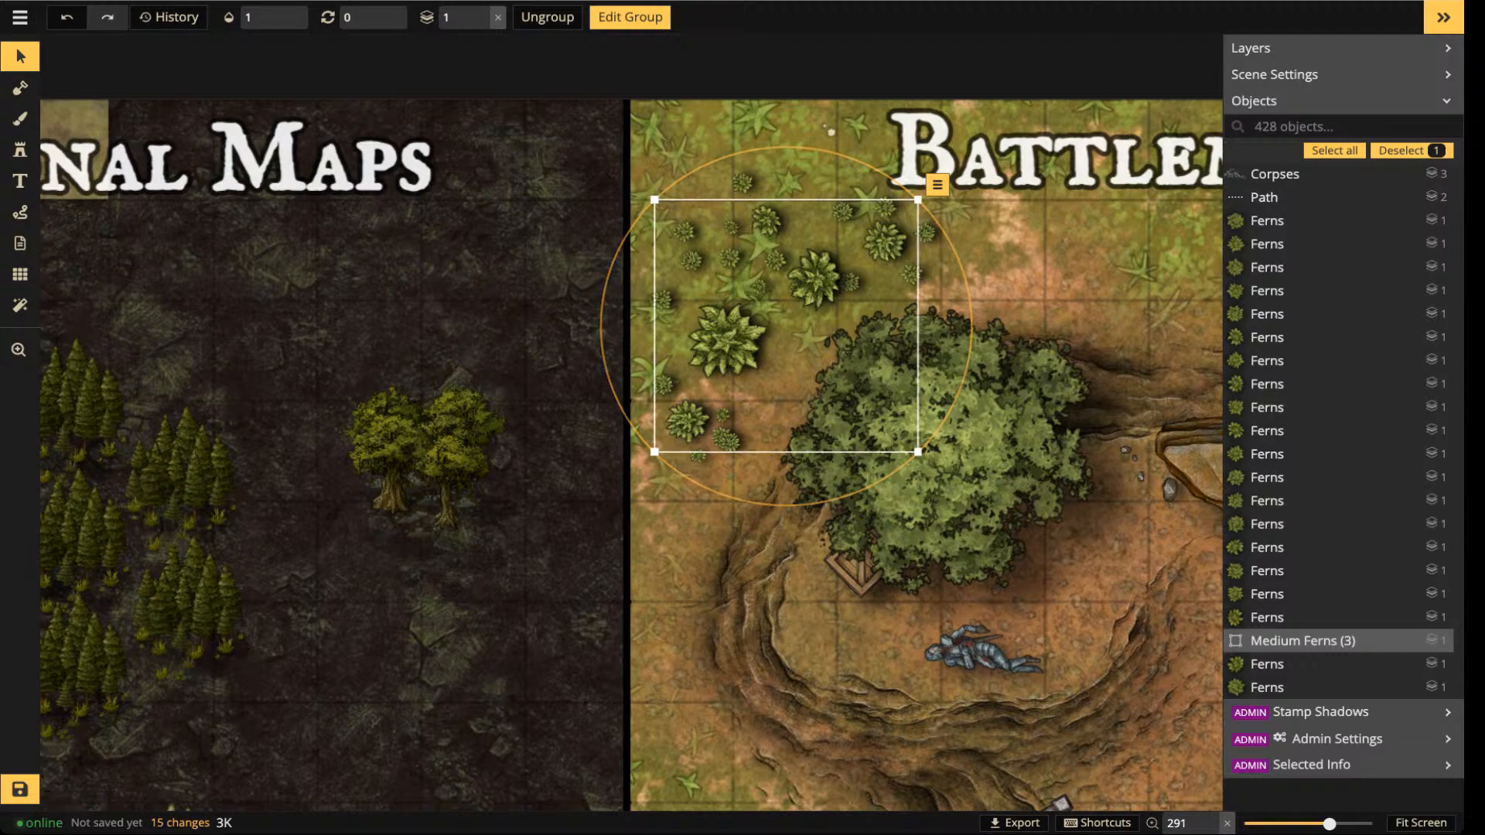
{"action": "key", "text": "Escape"}
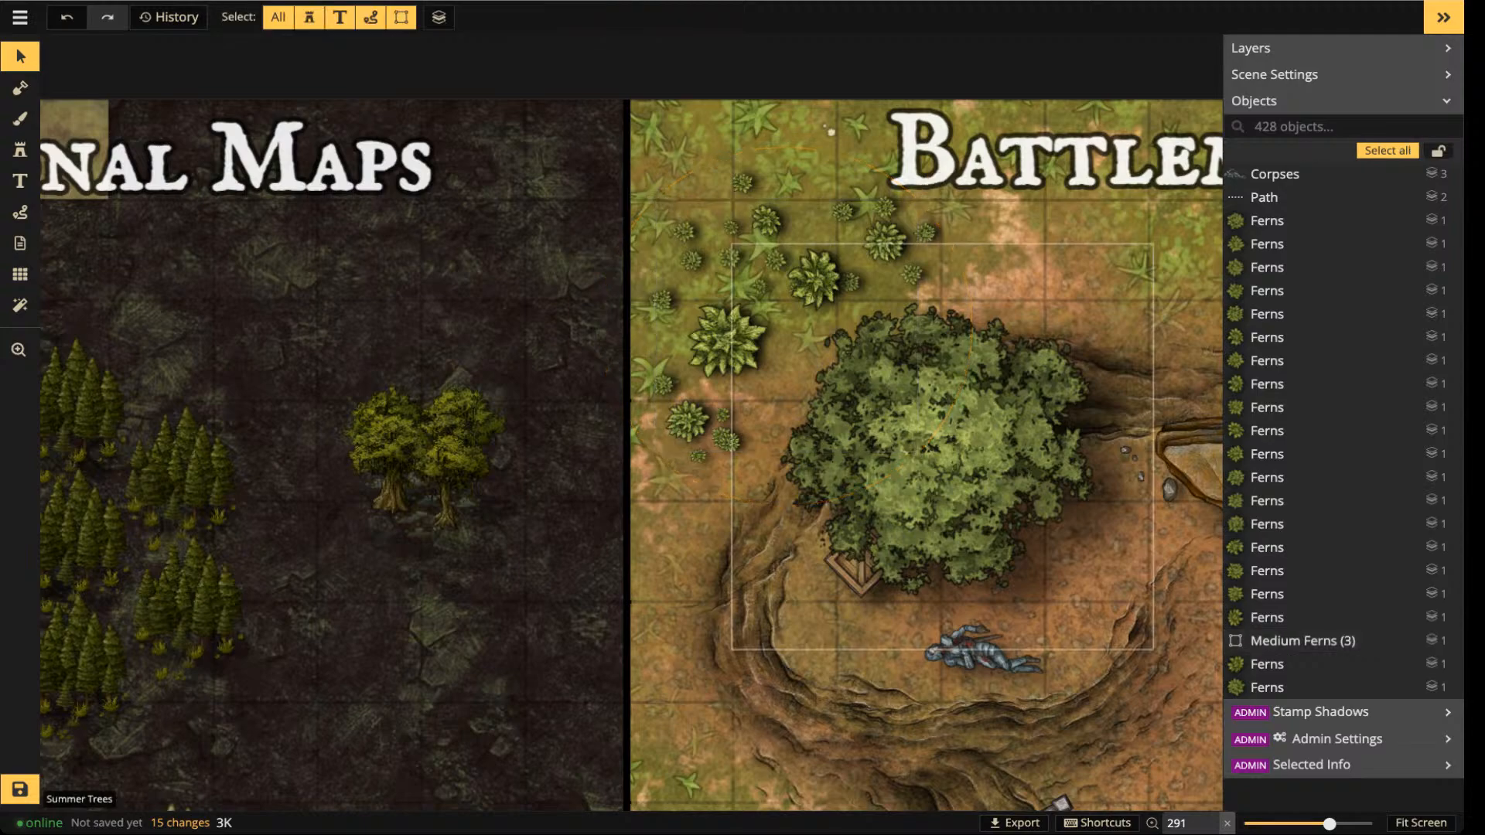
{"action": "scroll", "coordinate": [897, 520], "scroll_direction": "down", "scroll_amount": 2}
{"action": "left_click_drag", "start_coordinate": [897, 520], "coordinate": [659, 523]}
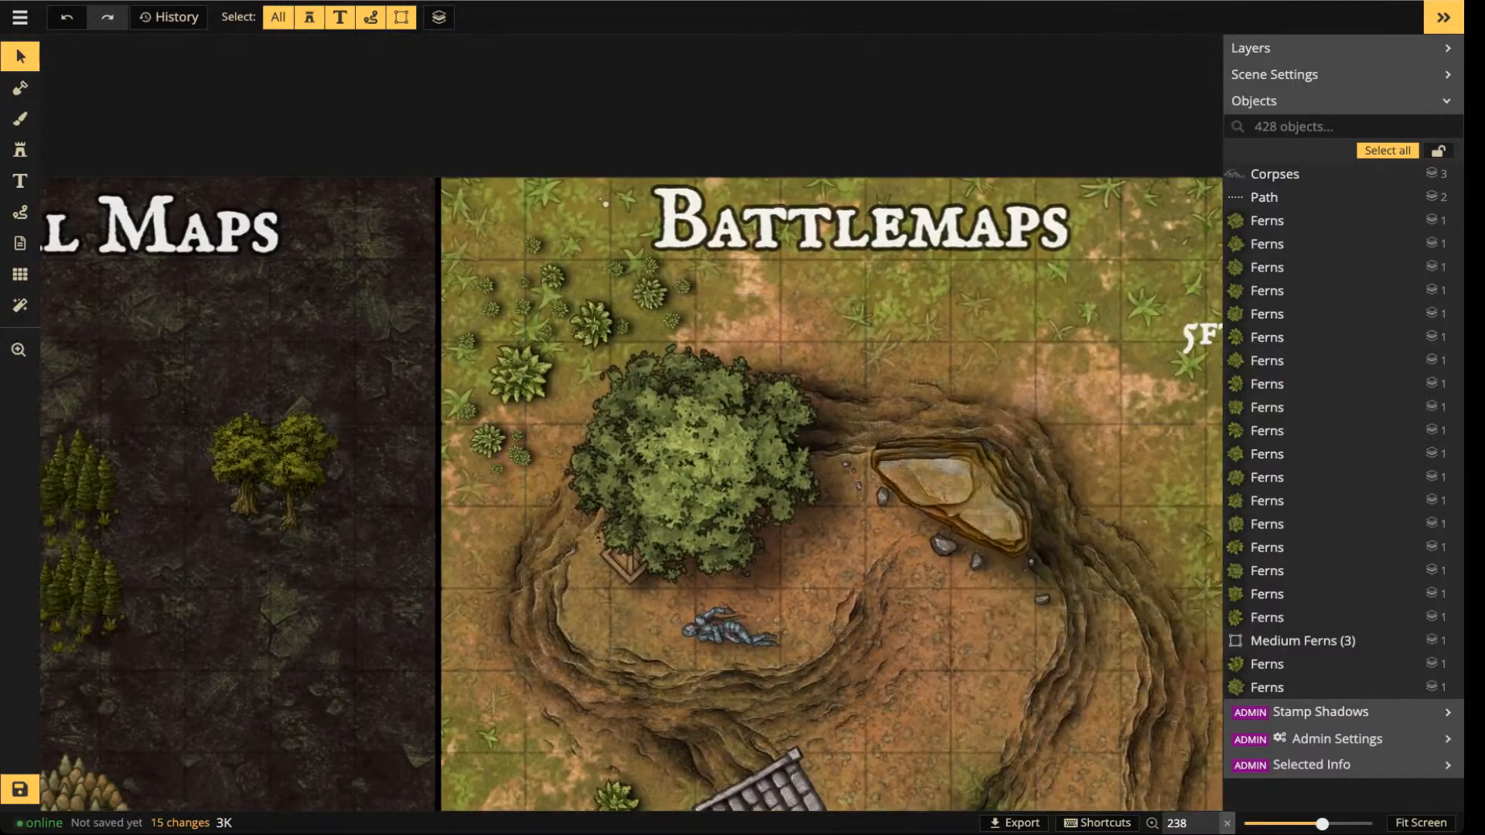
{"action": "left_click", "coordinate": [694, 463]}
{"action": "key", "text": "Escape"}
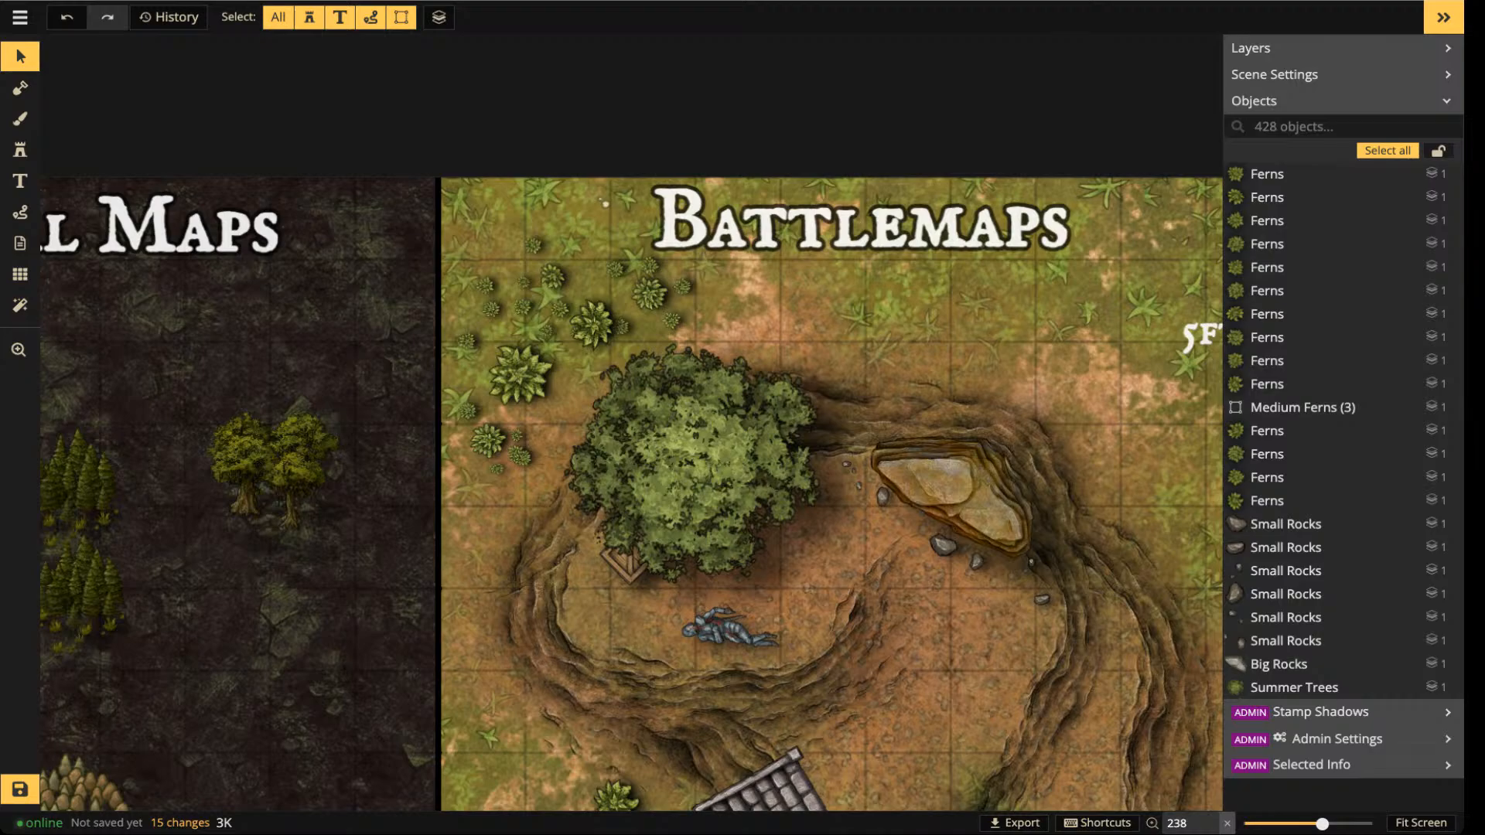
{"action": "key", "text": "F12"}
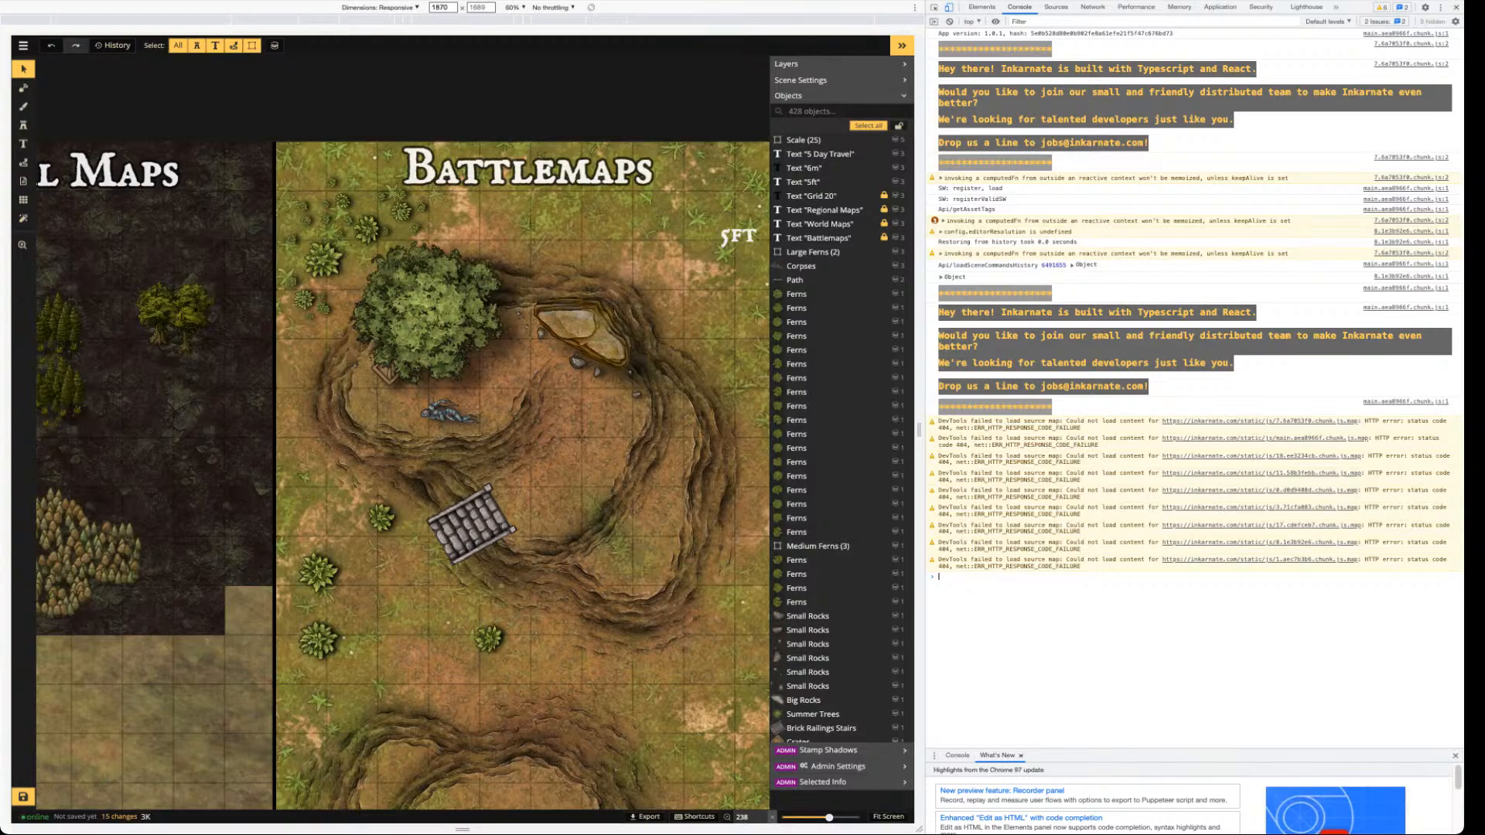
{"action": "key", "text": "alt+super+i"}
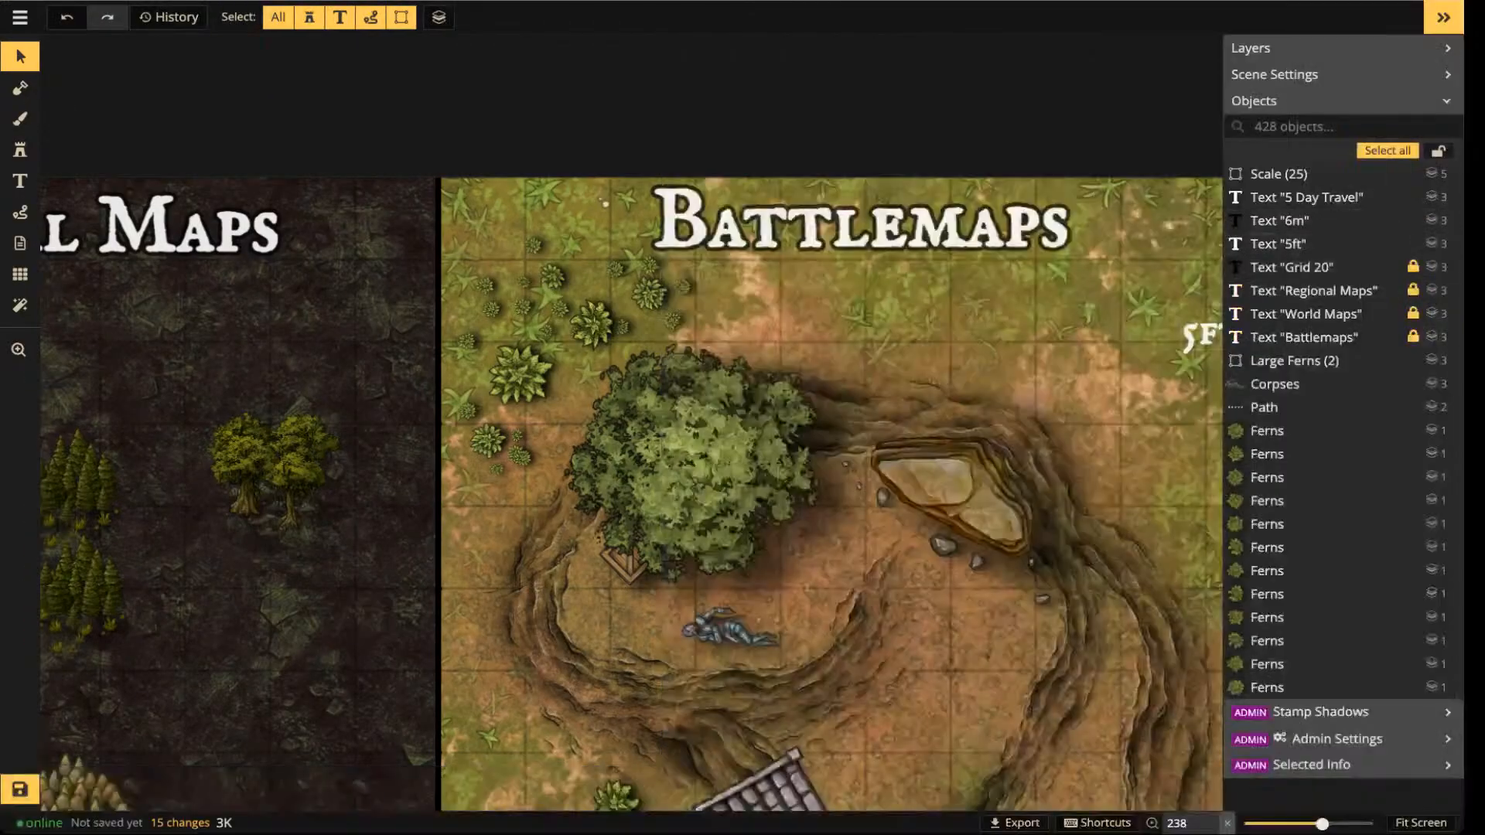
- Shift the 5ft label slightly northwest within the Battlemaps section
{"action": "scroll", "coordinate": [934, 311], "scroll_direction": "down", "scroll_amount": 2}
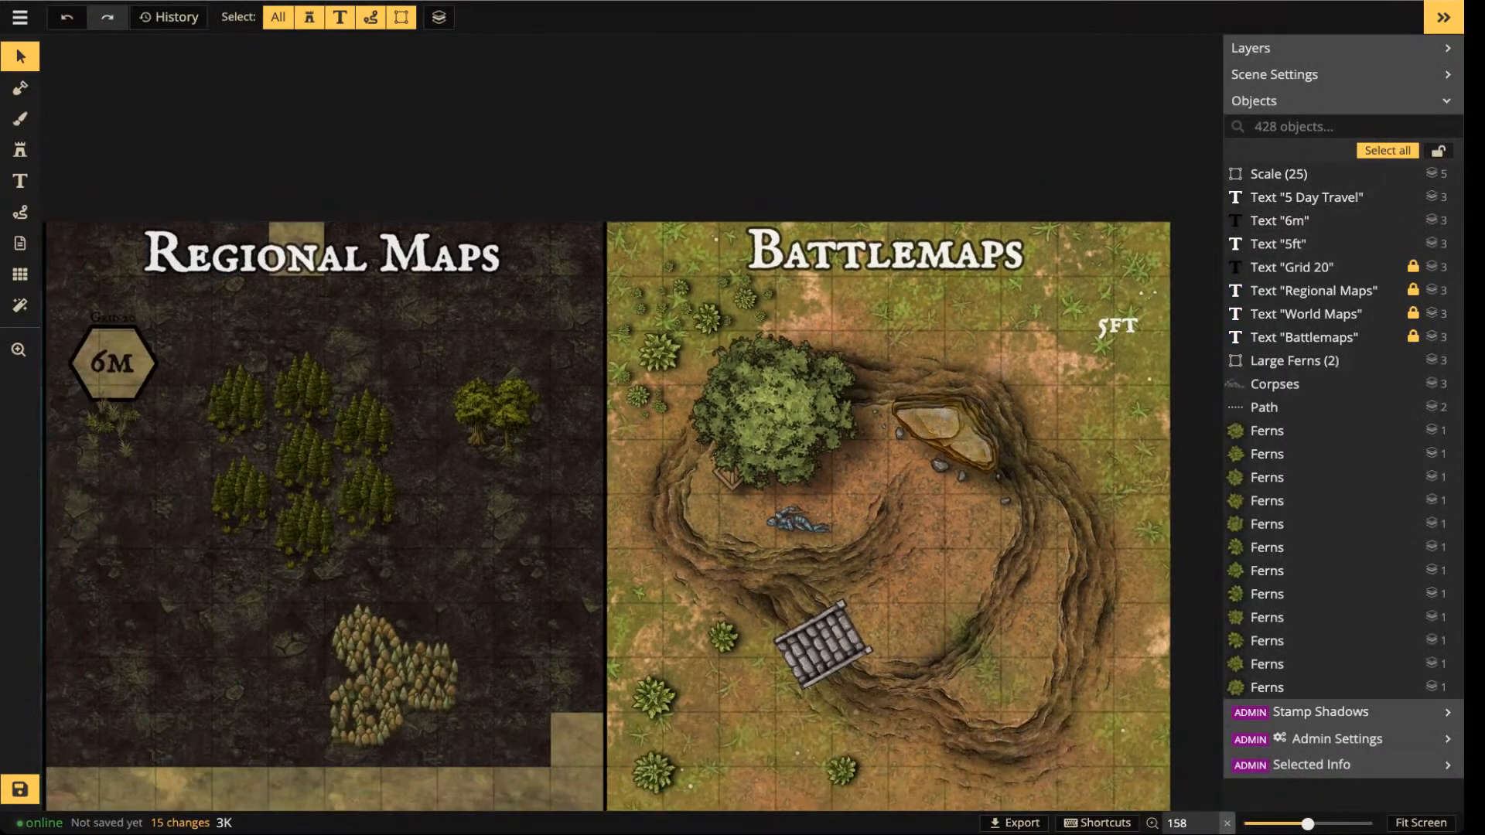
{"action": "key", "text": "space"}
{"action": "left_click_drag", "start_coordinate": [777, 410], "coordinate": [753, 293]}
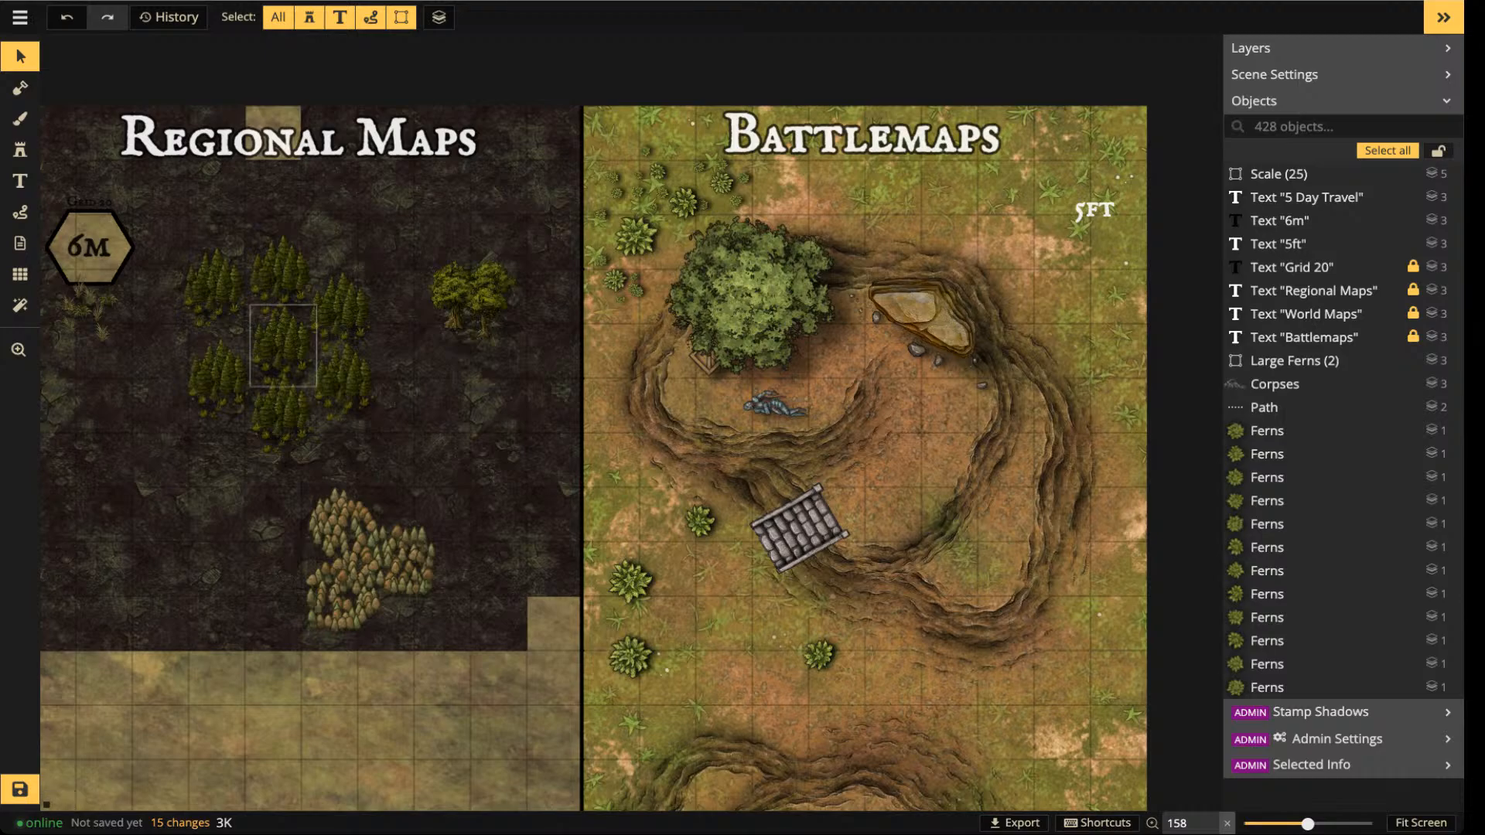
{"action": "scroll", "coordinate": [778, 348], "scroll_direction": "down", "scroll_amount": 3}
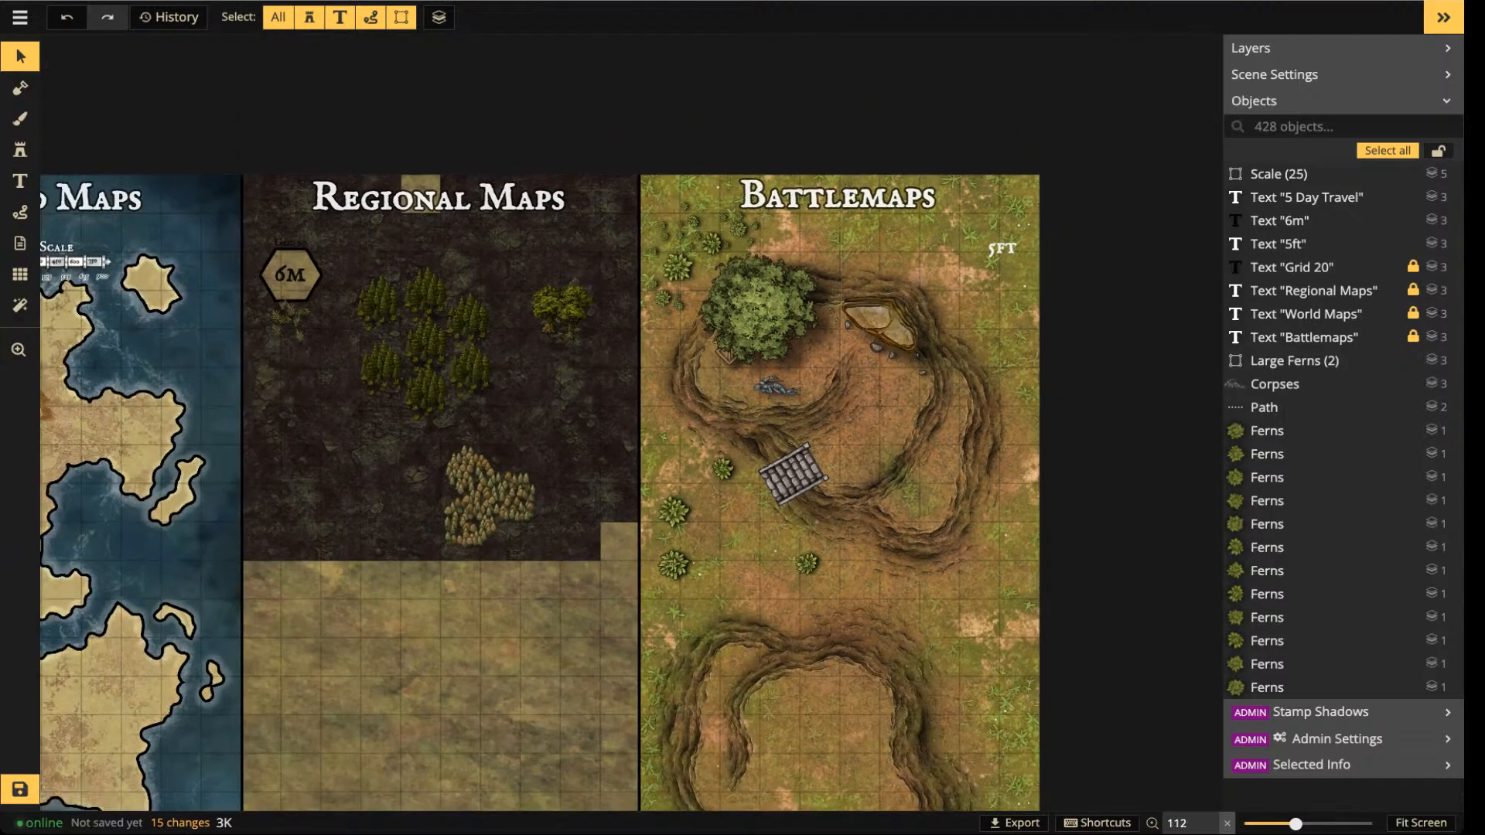
{"action": "left_click_drag", "start_coordinate": [1002, 247], "coordinate": [981, 234]}
- Pick the yellow-green Fantasy Regional HD texture and paint it over the dark Regional Maps background with the grid-shaped brush
{"action": "left_click", "coordinate": [20, 119]}
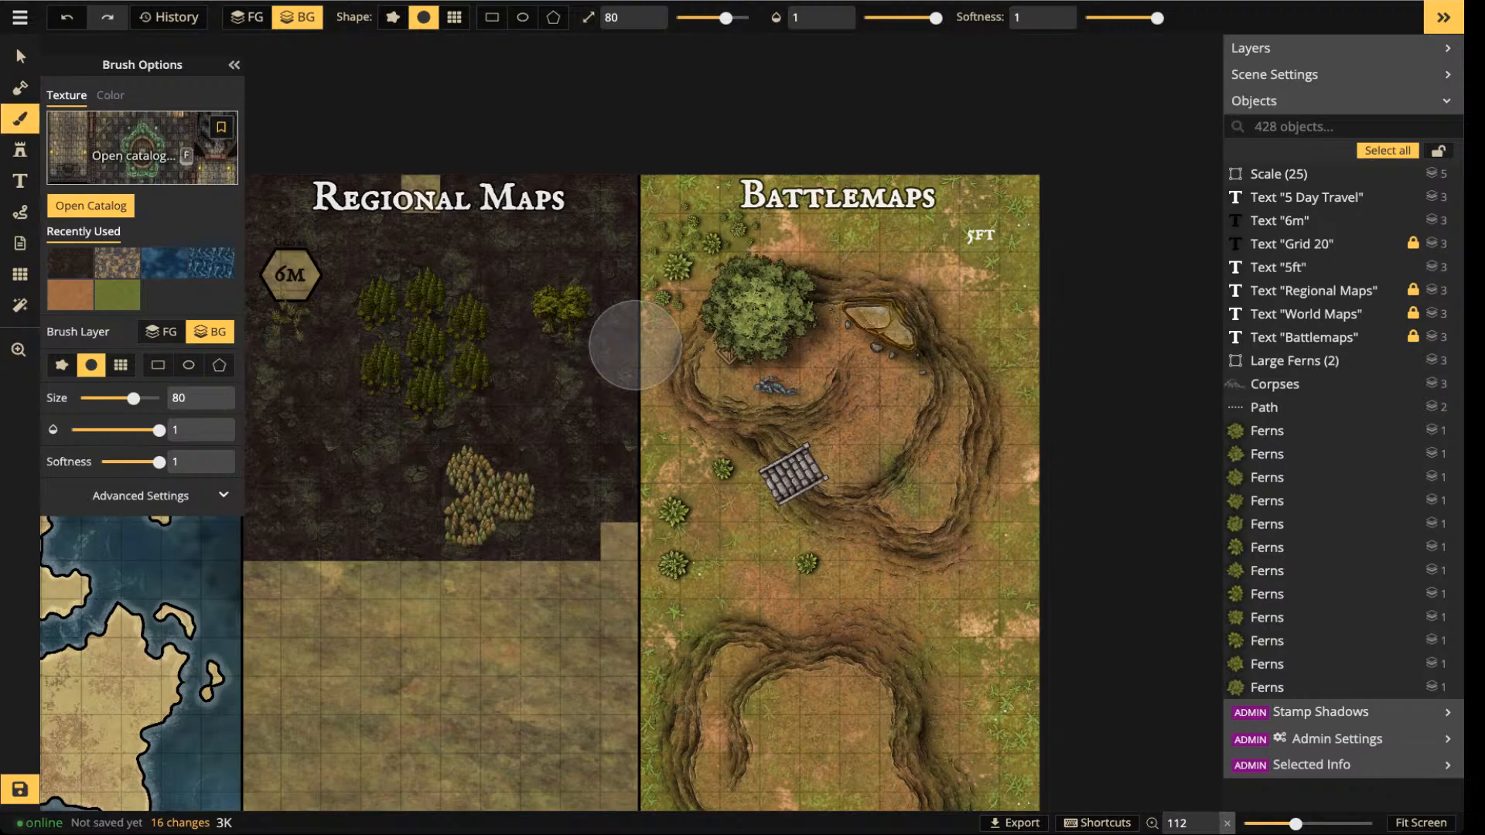
{"action": "left_click", "coordinate": [142, 155]}
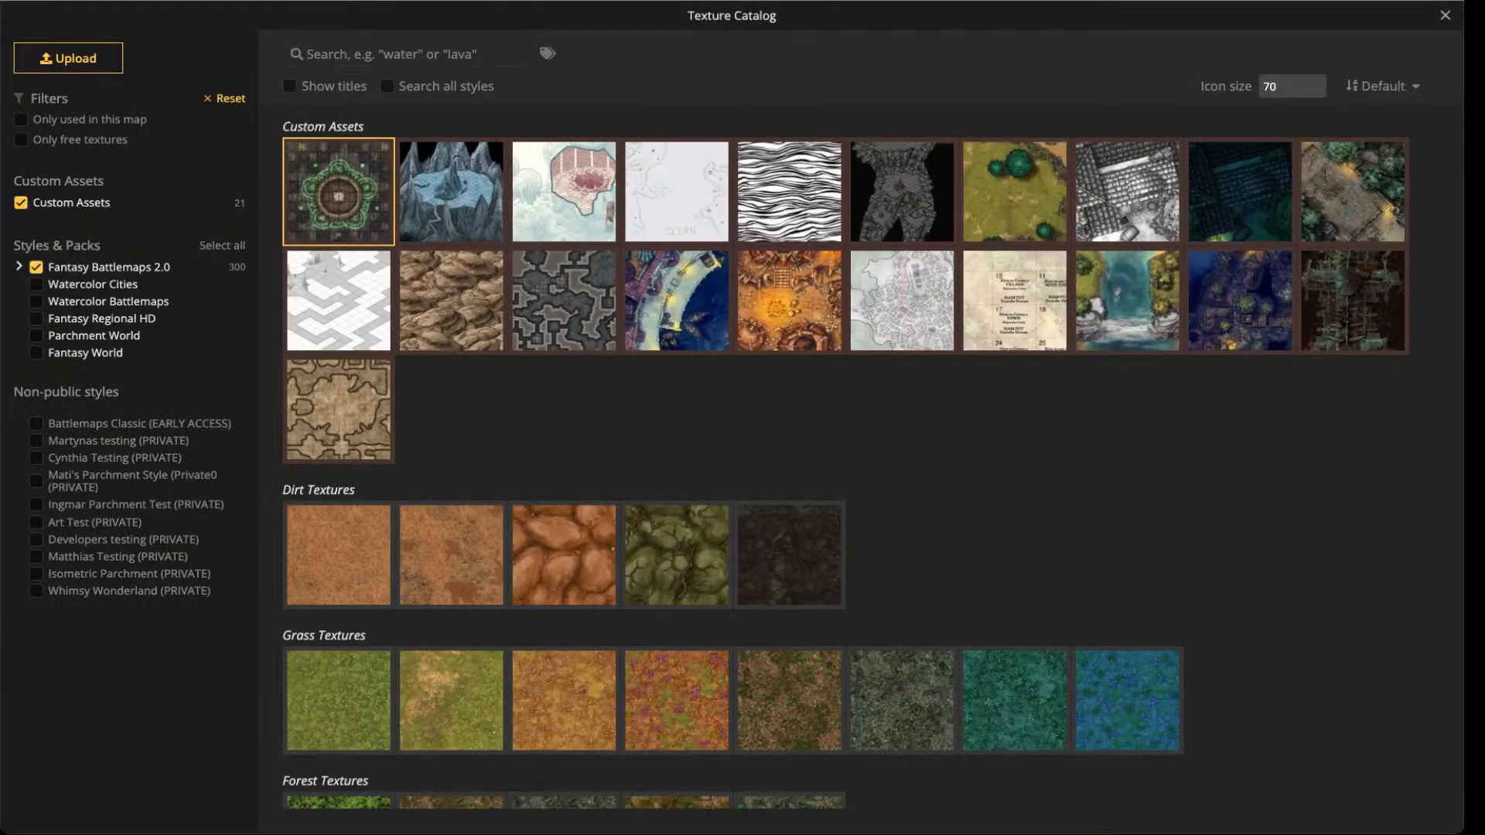
{"action": "left_click", "coordinate": [21, 203]}
{"action": "left_click", "coordinate": [36, 267]}
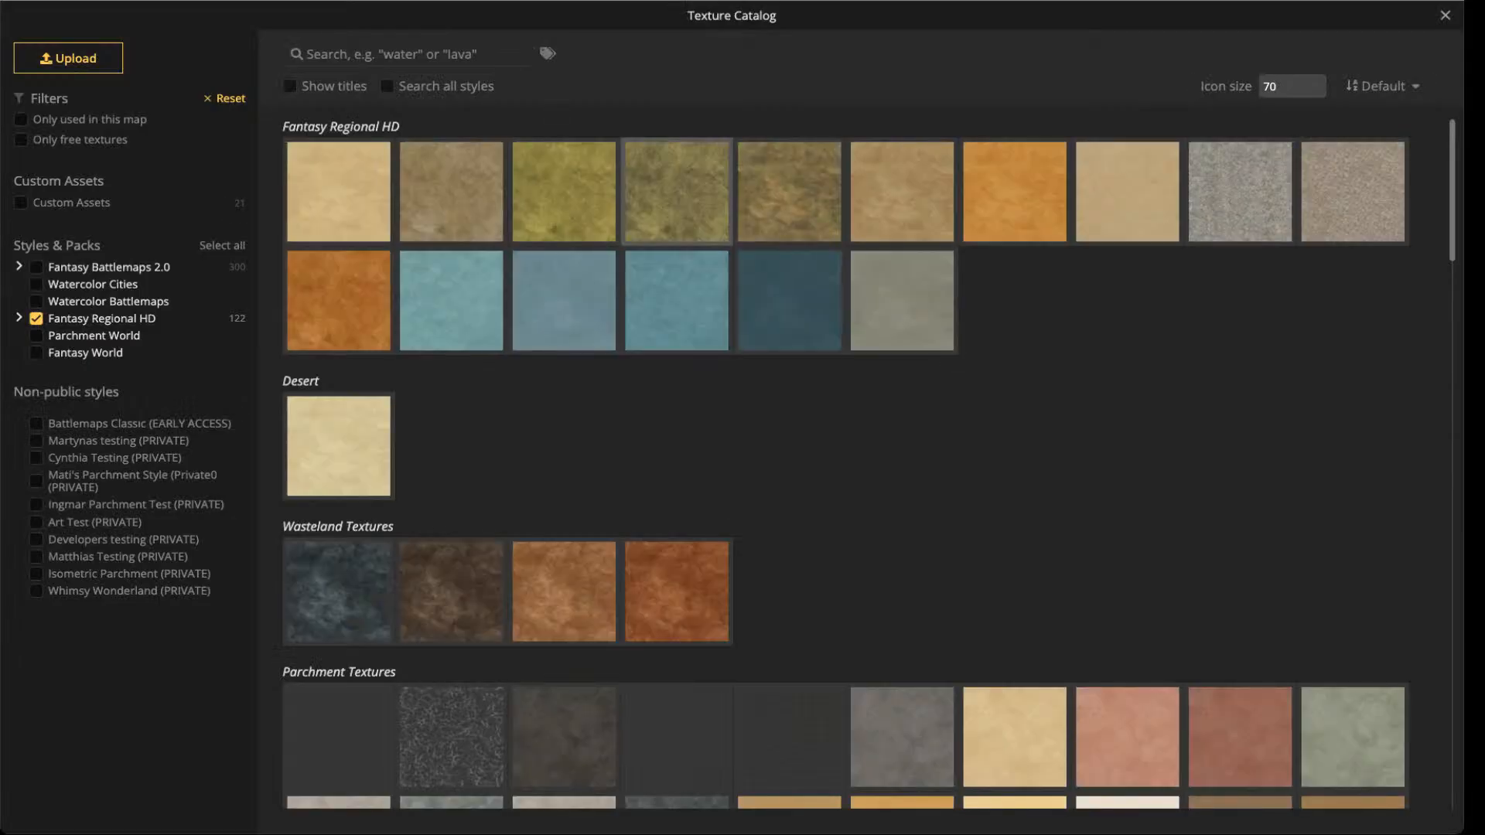
{"action": "left_click", "coordinate": [563, 193]}
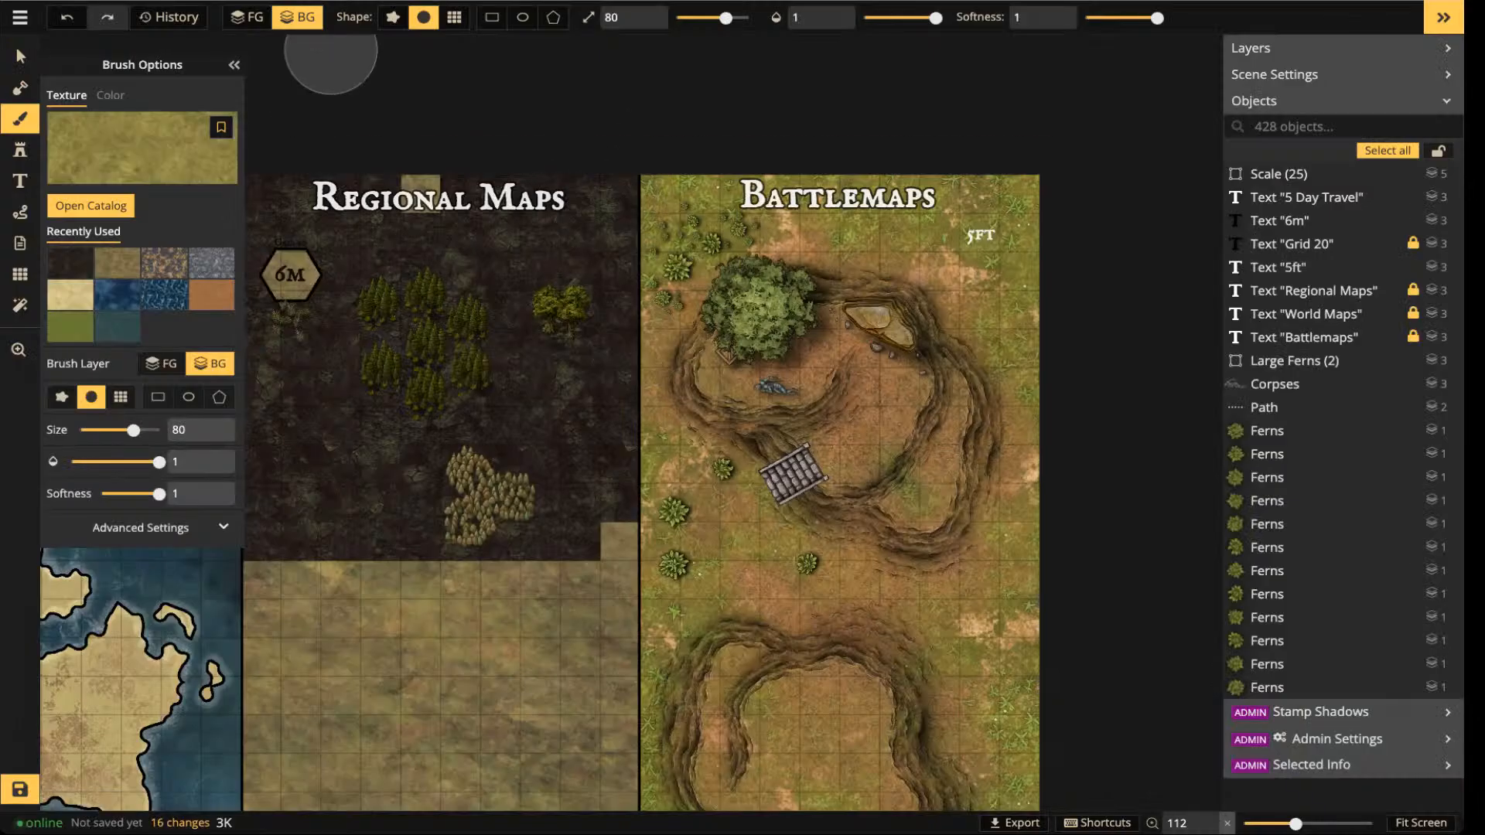
{"action": "left_click", "coordinate": [454, 17]}
{"action": "mouse_move", "coordinate": [464, 205]}
{"action": "left_mouse_down"}
{"action": "mouse_move", "coordinate": [510, 387]}
{"action": "mouse_move", "coordinate": [532, 251]}
{"action": "mouse_move", "coordinate": [549, 297]}
{"action": "mouse_move", "coordinate": [523, 505]}
{"action": "mouse_move", "coordinate": [464, 495]}
{"action": "left_mouse_up"}
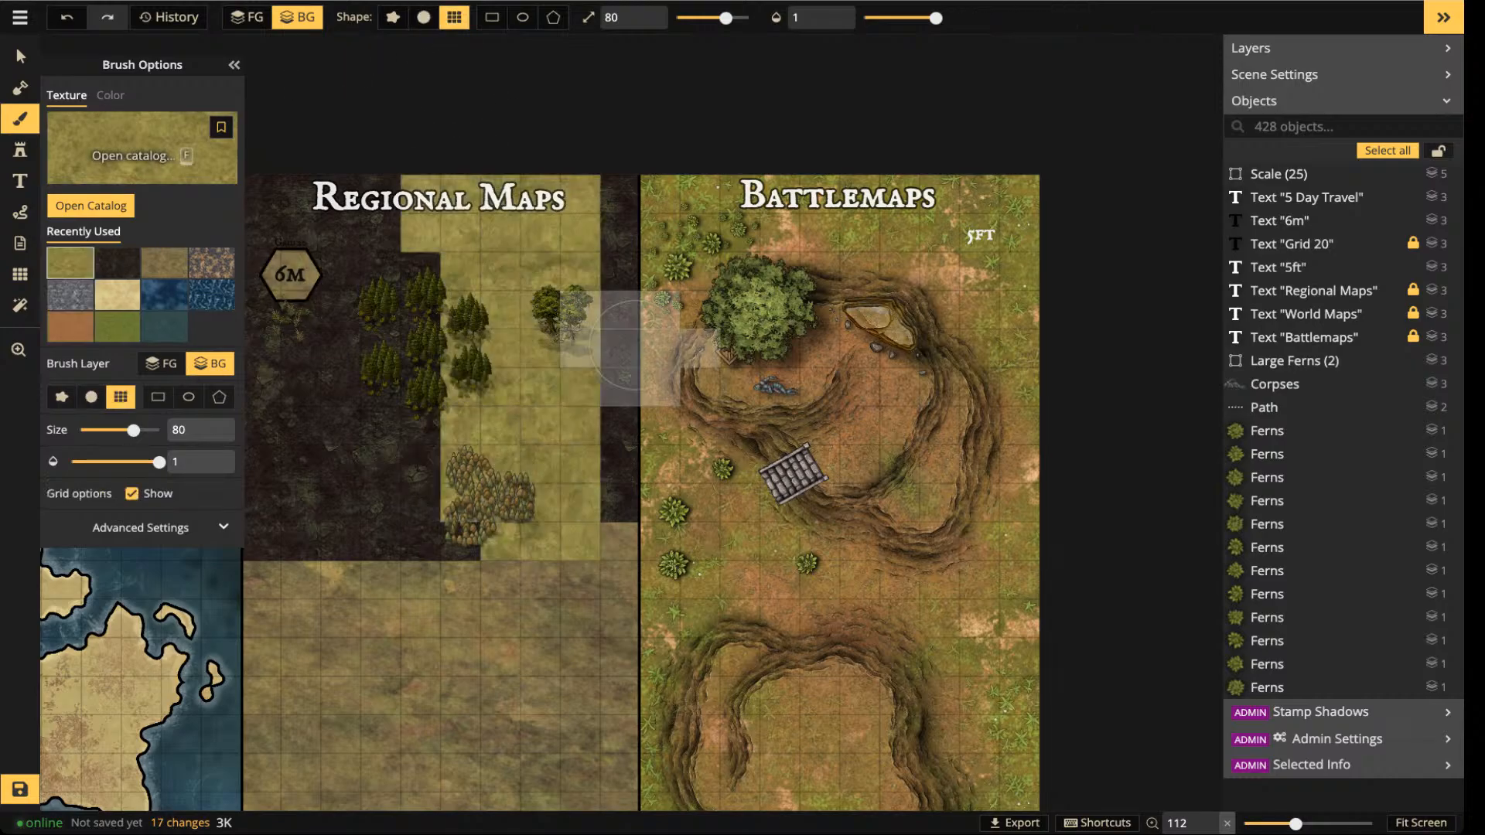
- Repaint the whole Regional Maps background with the recently used mottled olive-brown texture, and save the map
{"action": "left_click", "coordinate": [164, 263]}
{"action": "mouse_move", "coordinate": [557, 216]}
{"action": "left_mouse_down"}
{"action": "mouse_move", "coordinate": [558, 492]}
{"action": "mouse_move", "coordinate": [542, 541]}
{"action": "mouse_move", "coordinate": [392, 504]}
{"action": "mouse_move", "coordinate": [357, 227]}
{"action": "mouse_move", "coordinate": [303, 147]}
{"action": "mouse_move", "coordinate": [290, 272]}
{"action": "mouse_move", "coordinate": [321, 522]}
{"action": "left_mouse_up"}
{"action": "scroll", "coordinate": [467, 409], "scroll_direction": "down", "scroll_amount": 1}
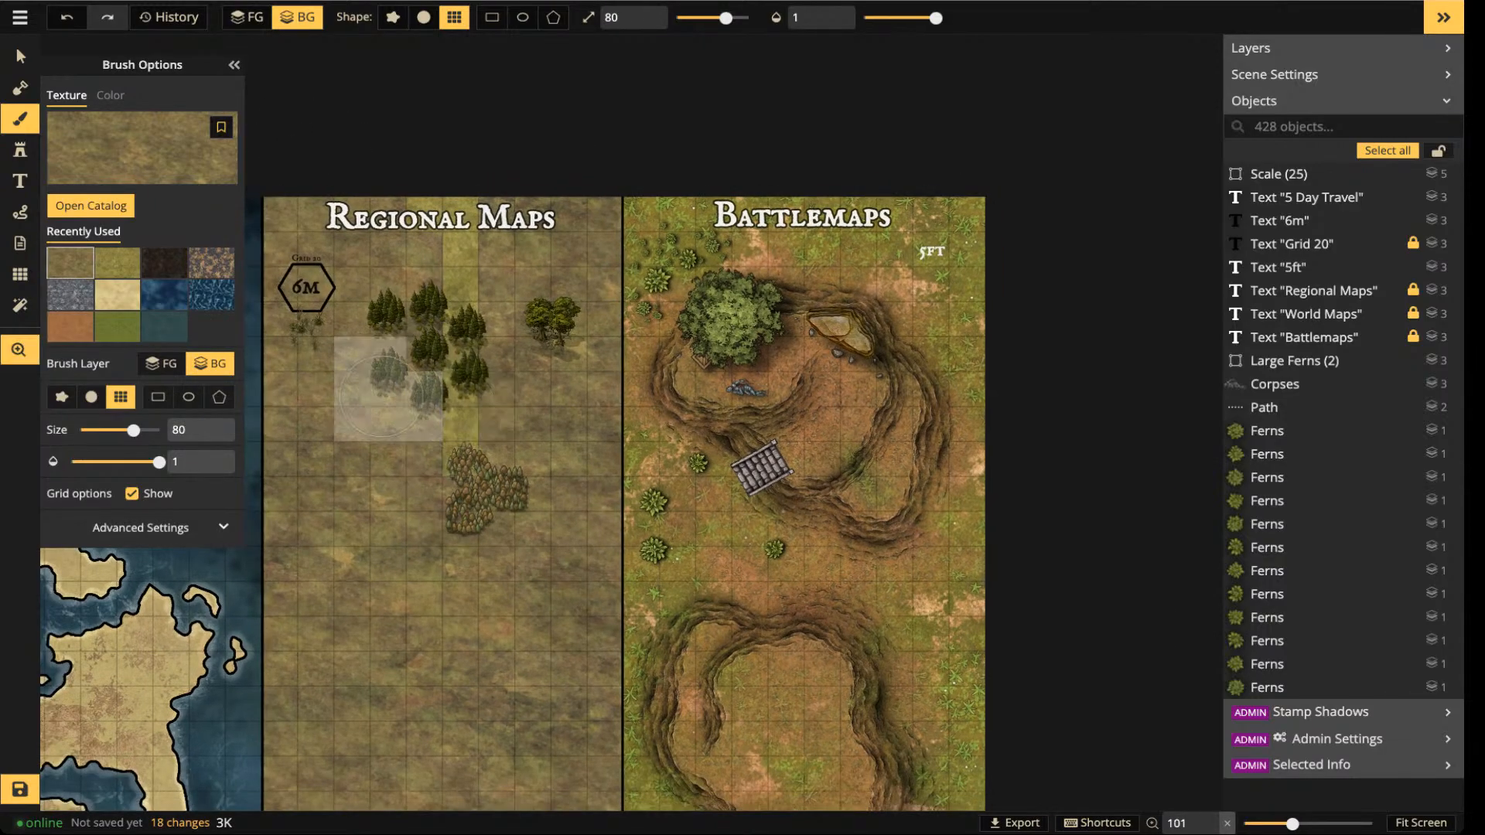
{"action": "left_click_drag", "start_coordinate": [431, 406], "coordinate": [552, 341]}
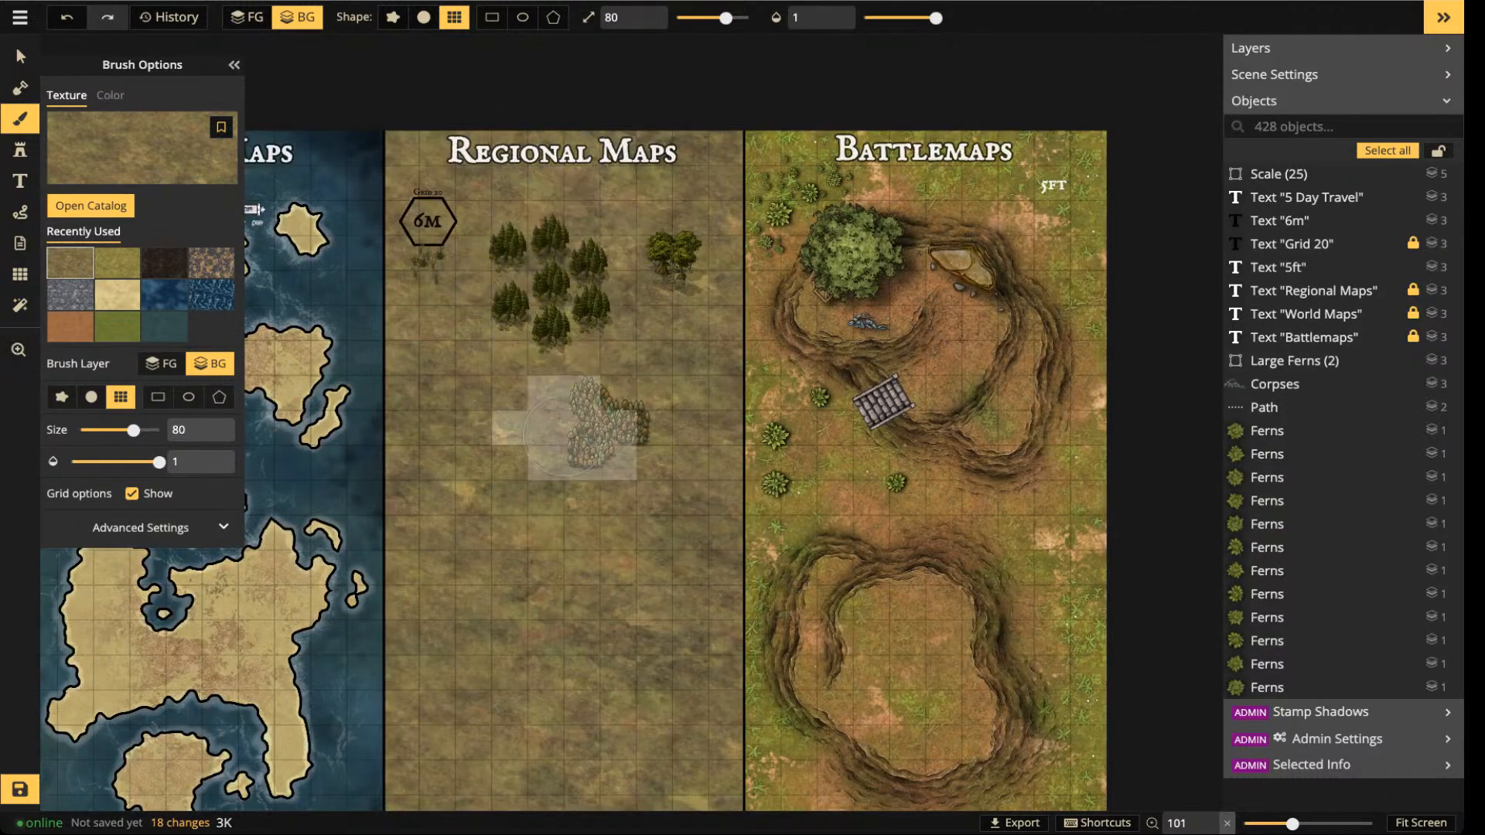
{"action": "left_click", "coordinate": [17, 51]}
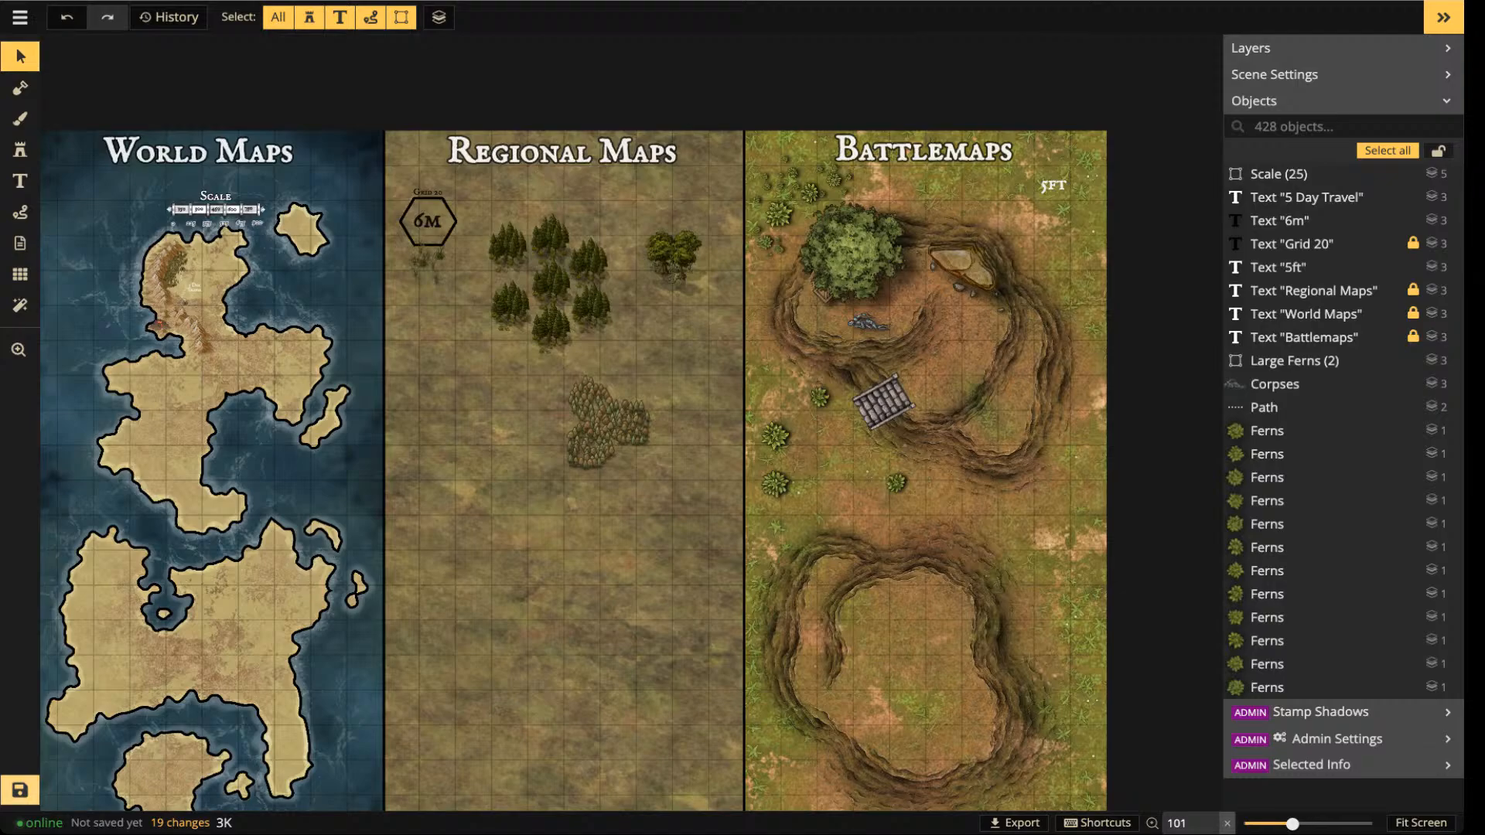
{"action": "key", "text": "ctrl+s"}
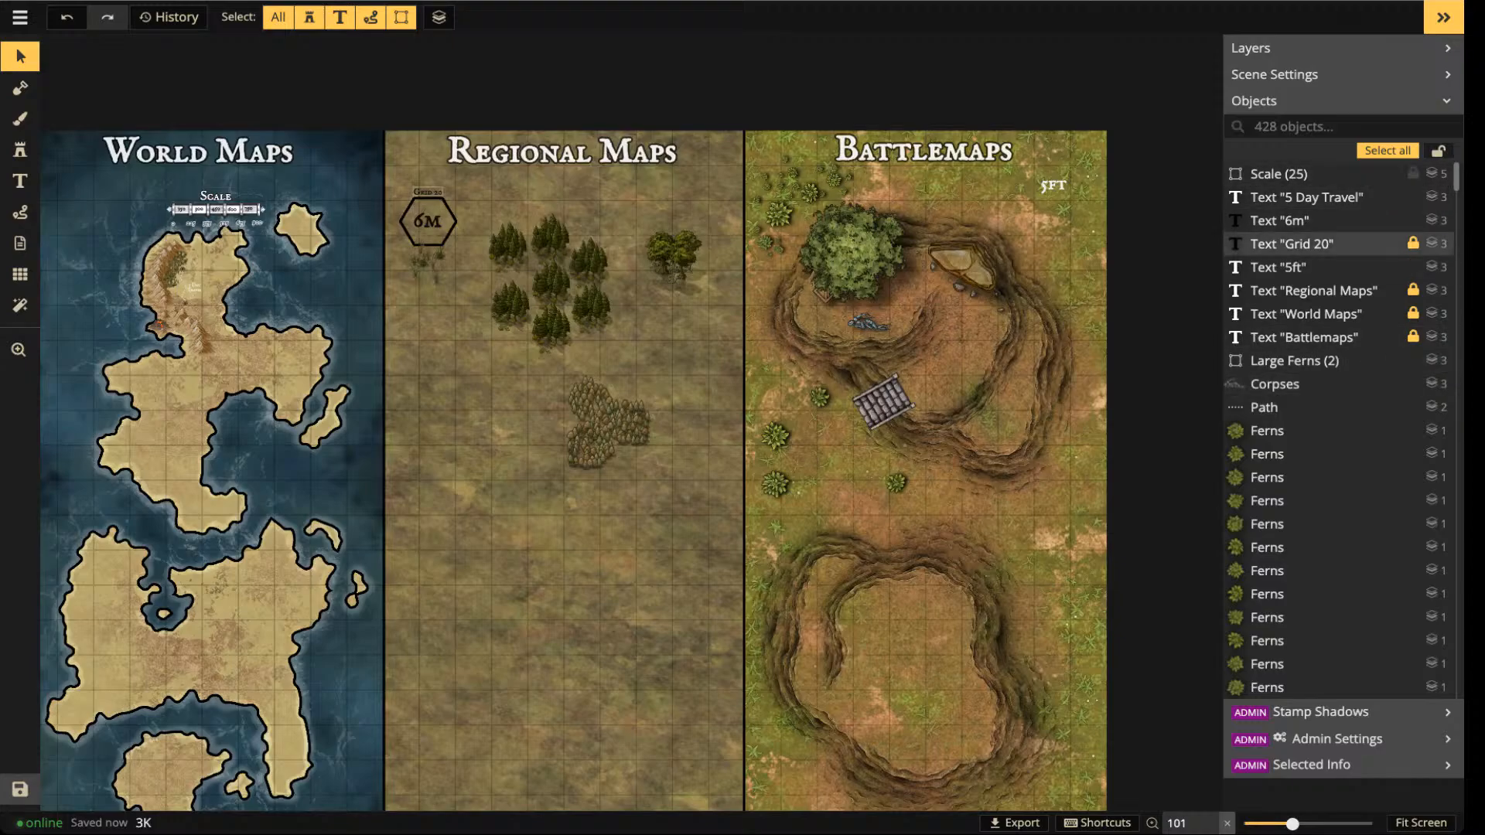
- Expand the scene settings and layer list, and check the Background and Foreground layers by hiding and showing each
{"action": "left_click", "coordinate": [1277, 74]}
{"action": "left_click", "coordinate": [1253, 48]}
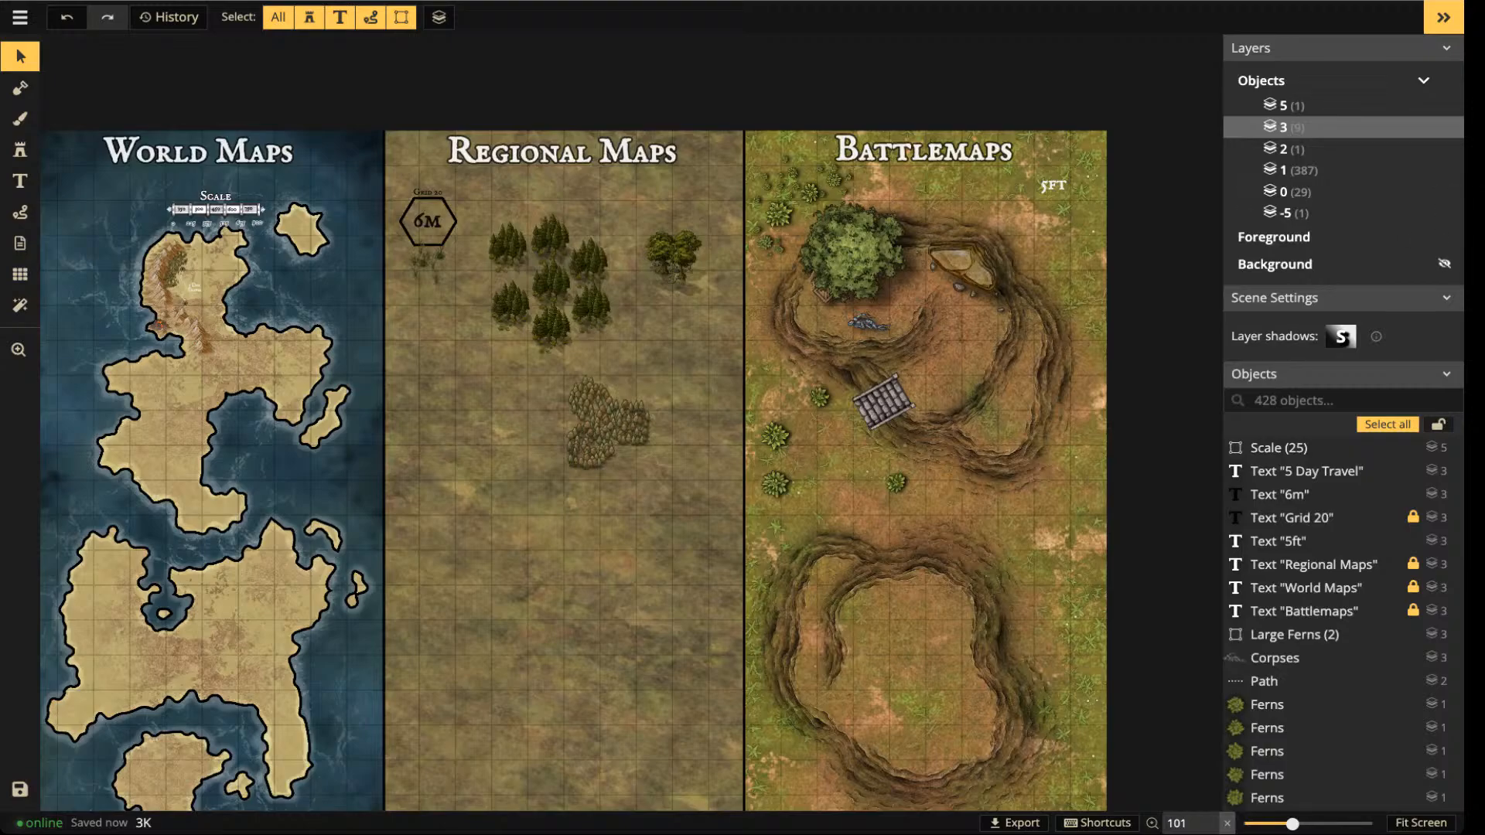
{"action": "left_click", "coordinate": [1444, 263]}
{"action": "left_click", "coordinate": [1443, 263]}
{"action": "left_click", "coordinate": [1443, 236]}
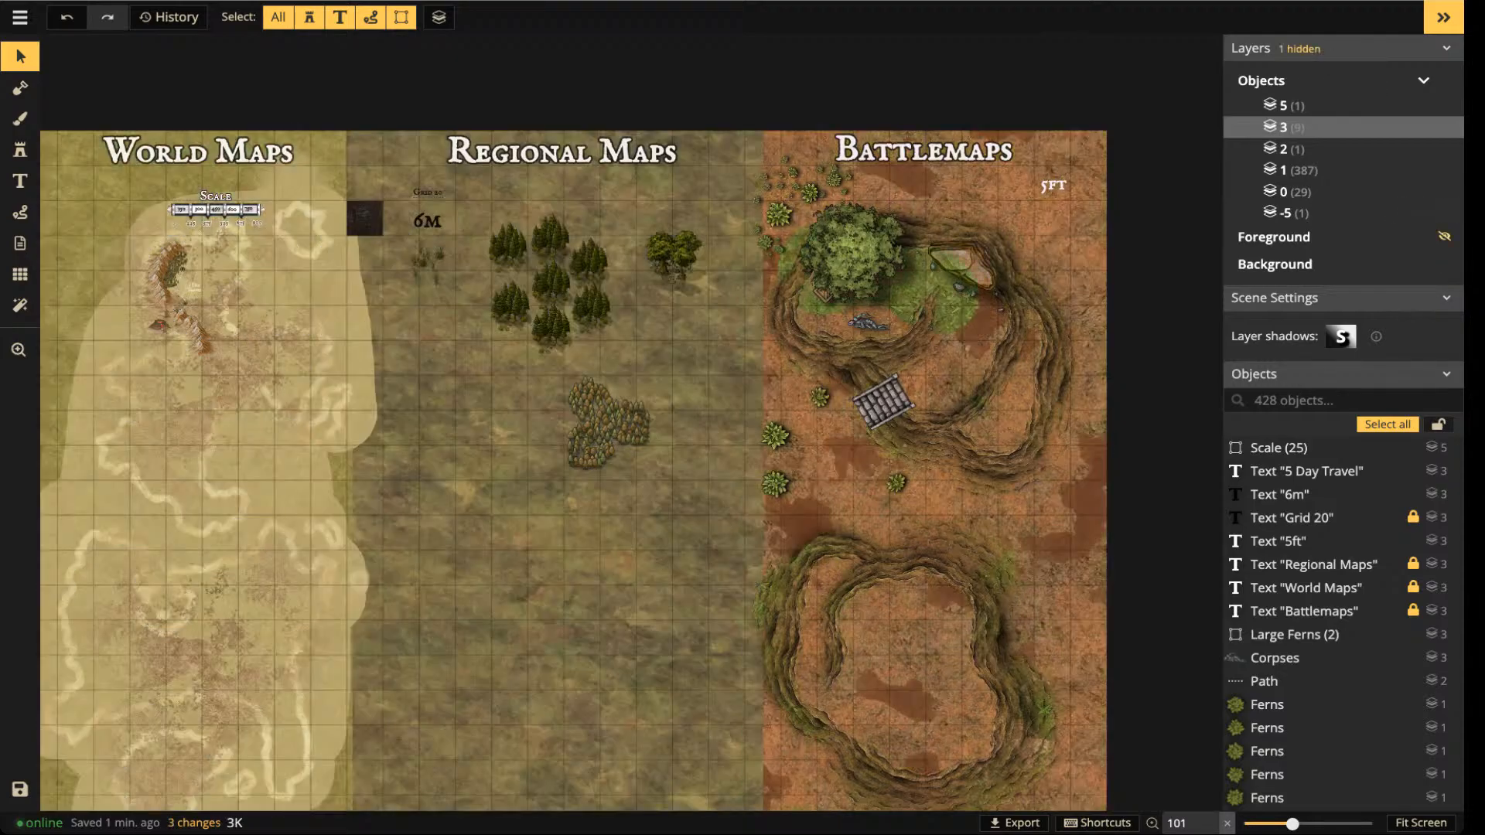
{"action": "left_click", "coordinate": [1443, 236]}
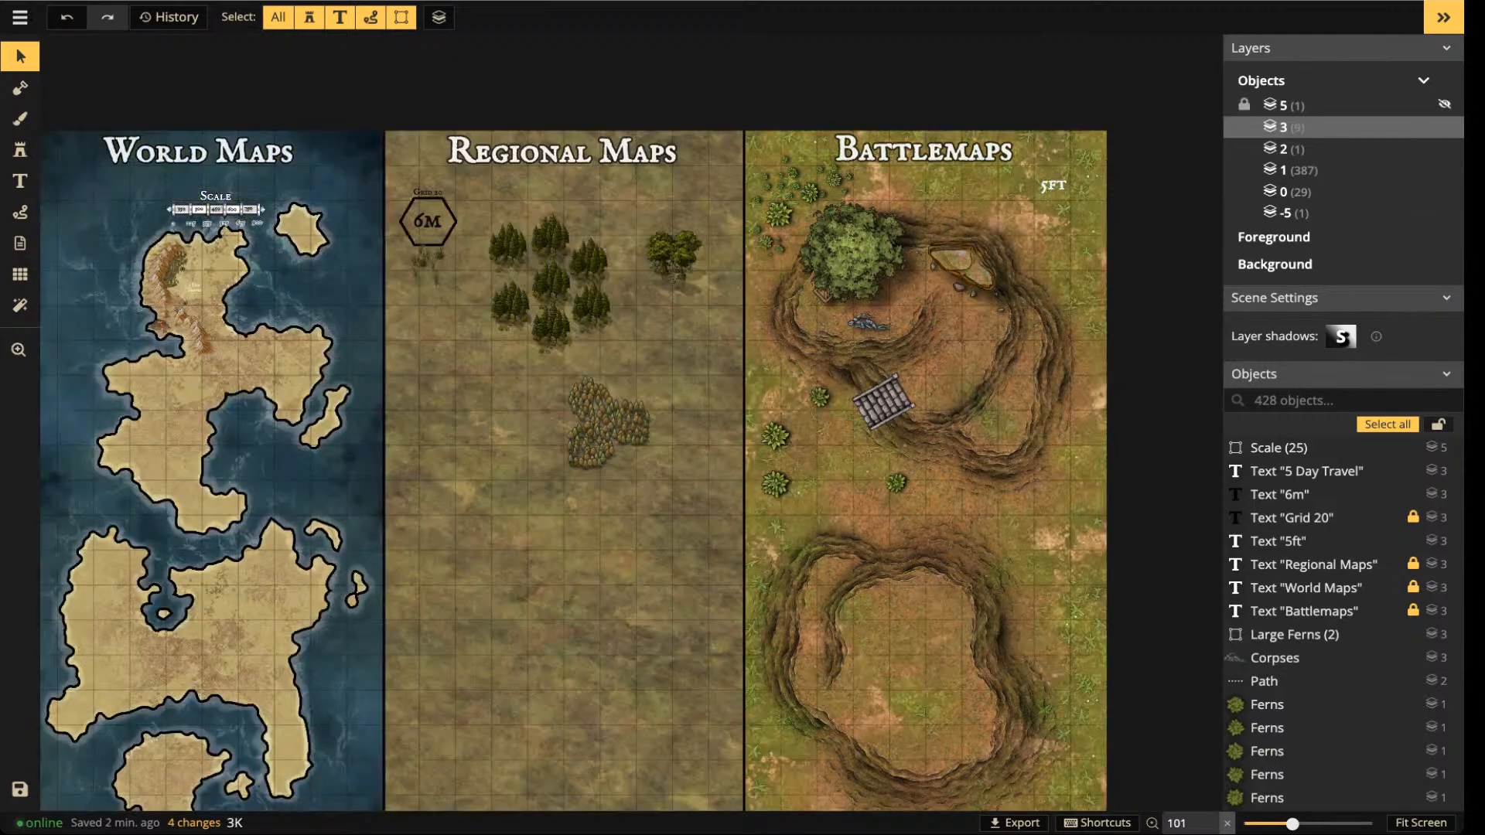
- Check what object layers 5 and 2 contain by hiding and showing each one
{"action": "left_click", "coordinate": [1443, 104]}
{"action": "left_click", "coordinate": [1443, 103]}
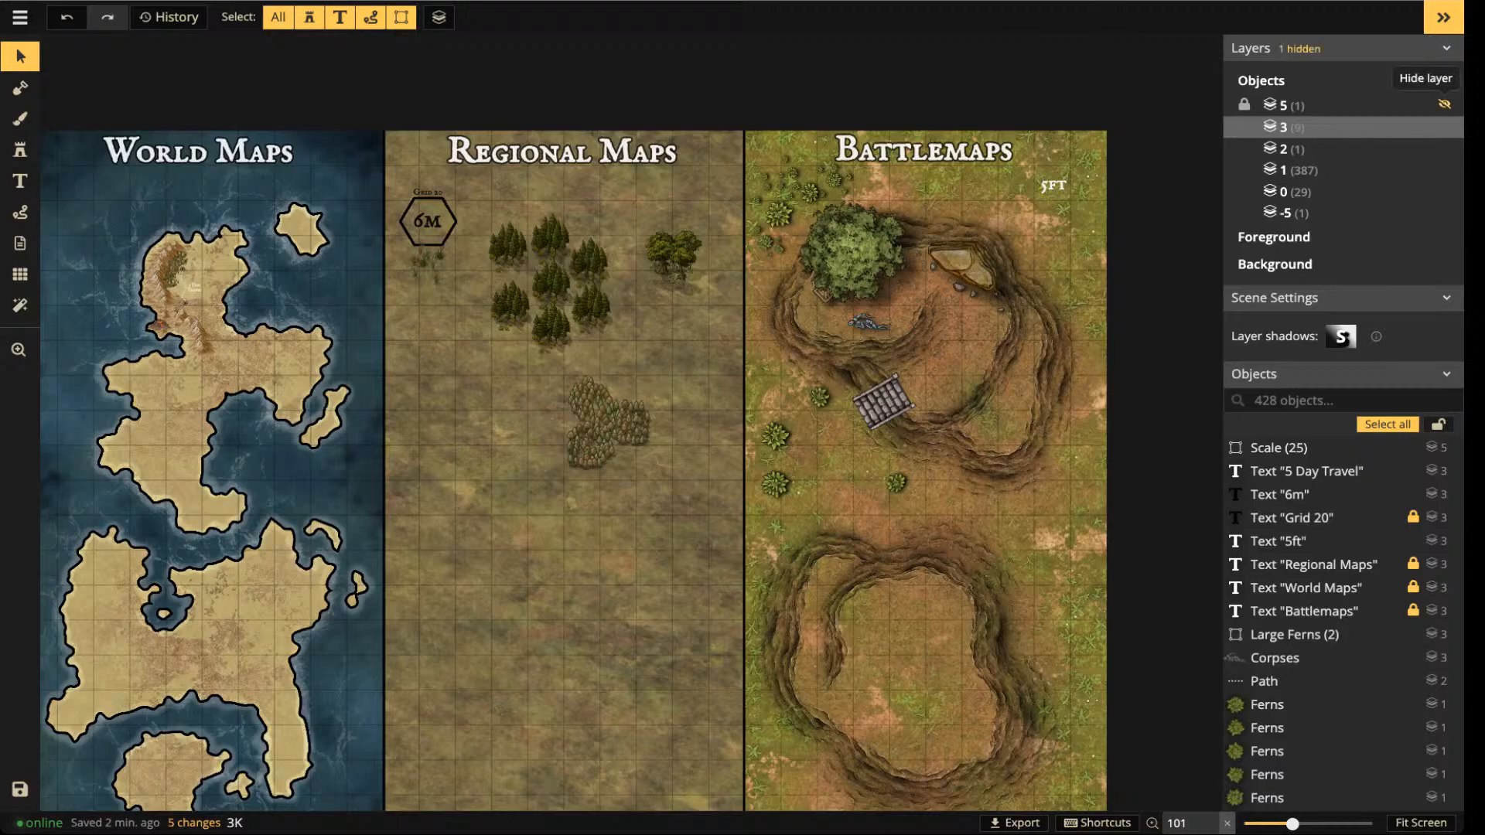
{"action": "left_click", "coordinate": [1444, 103]}
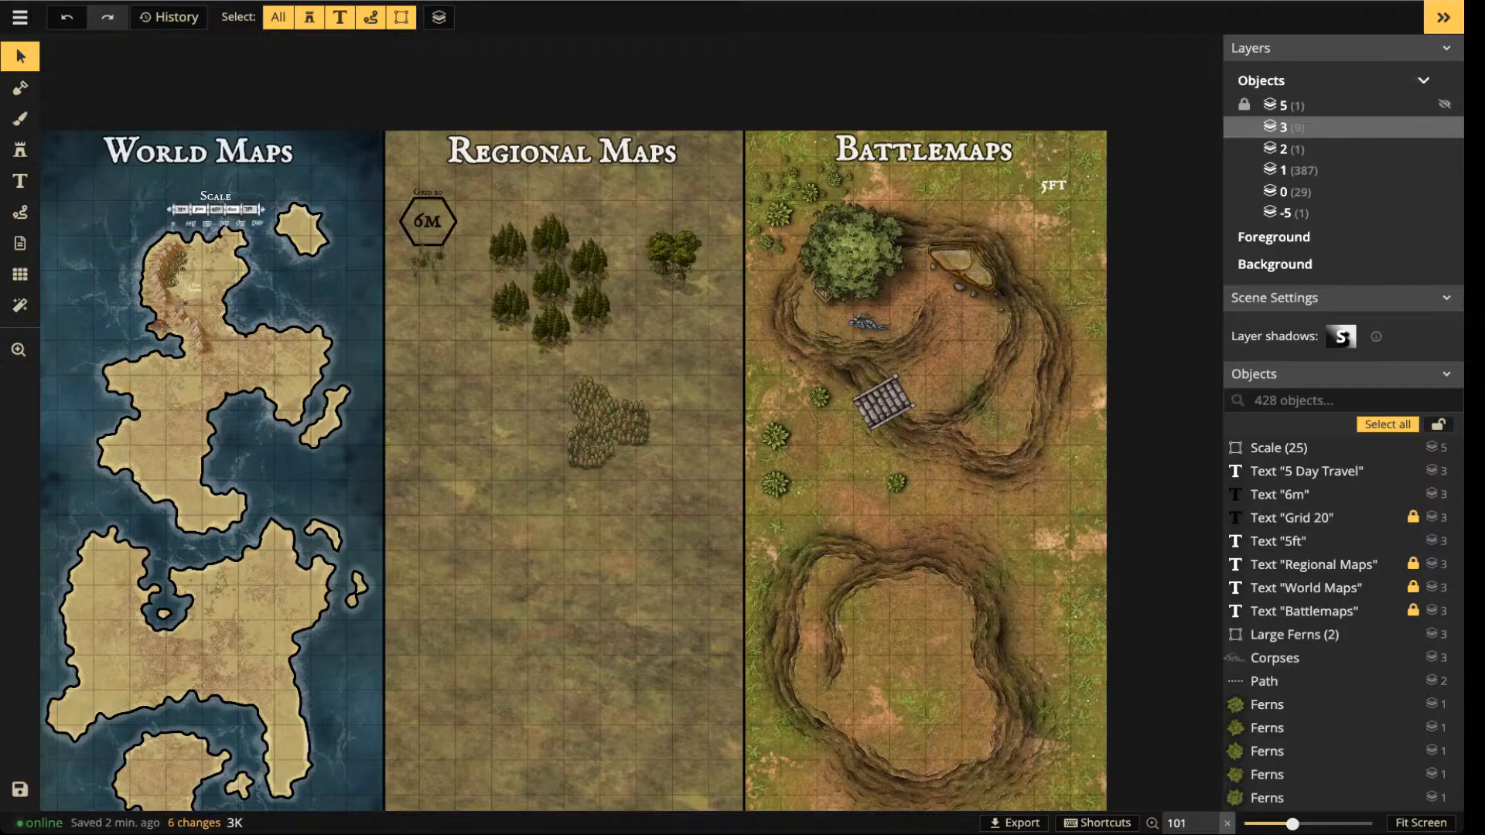
{"action": "left_click", "coordinate": [1443, 104]}
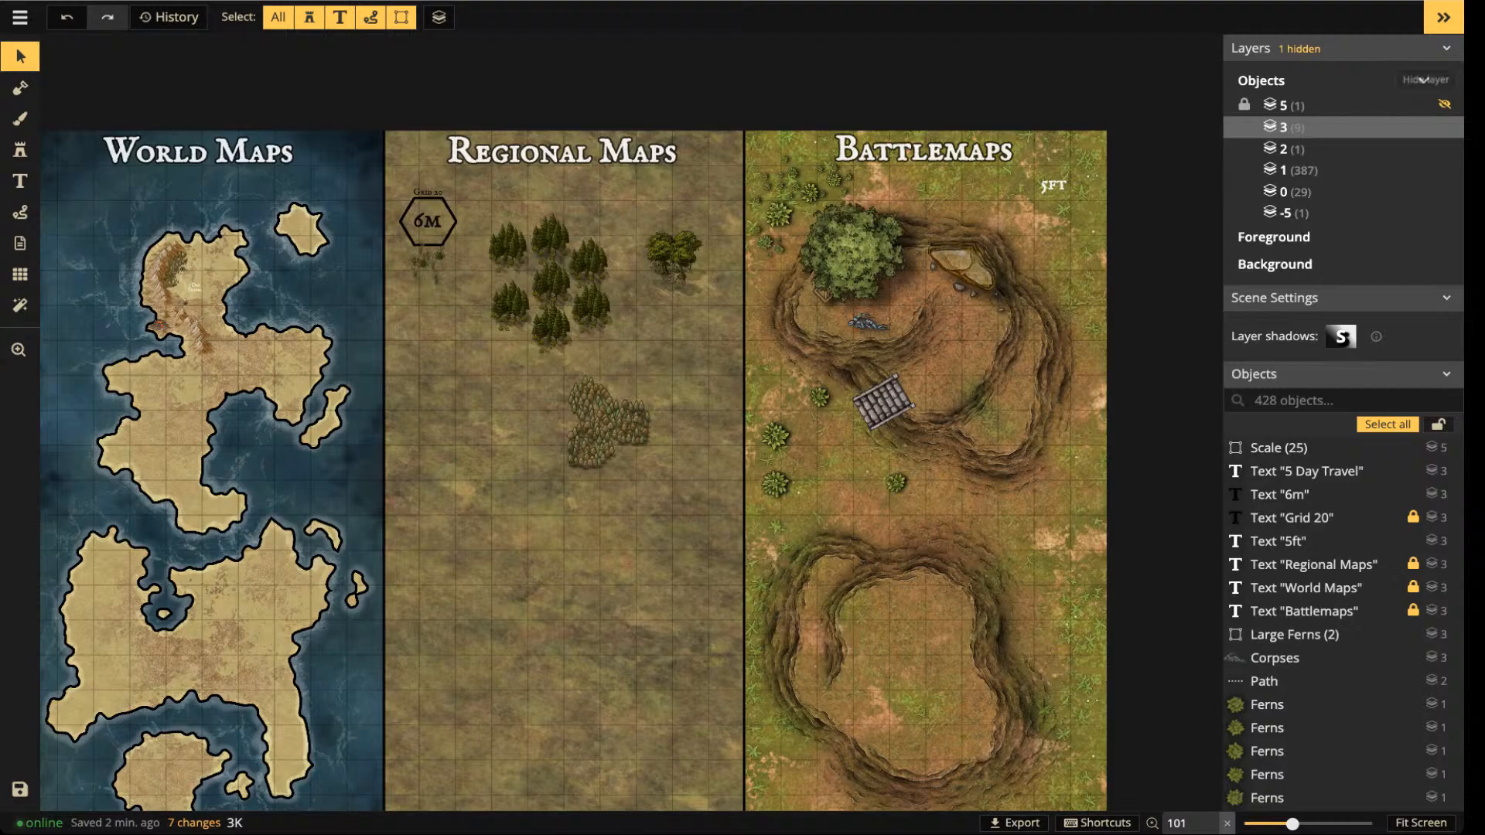
{"action": "left_click", "coordinate": [1444, 104]}
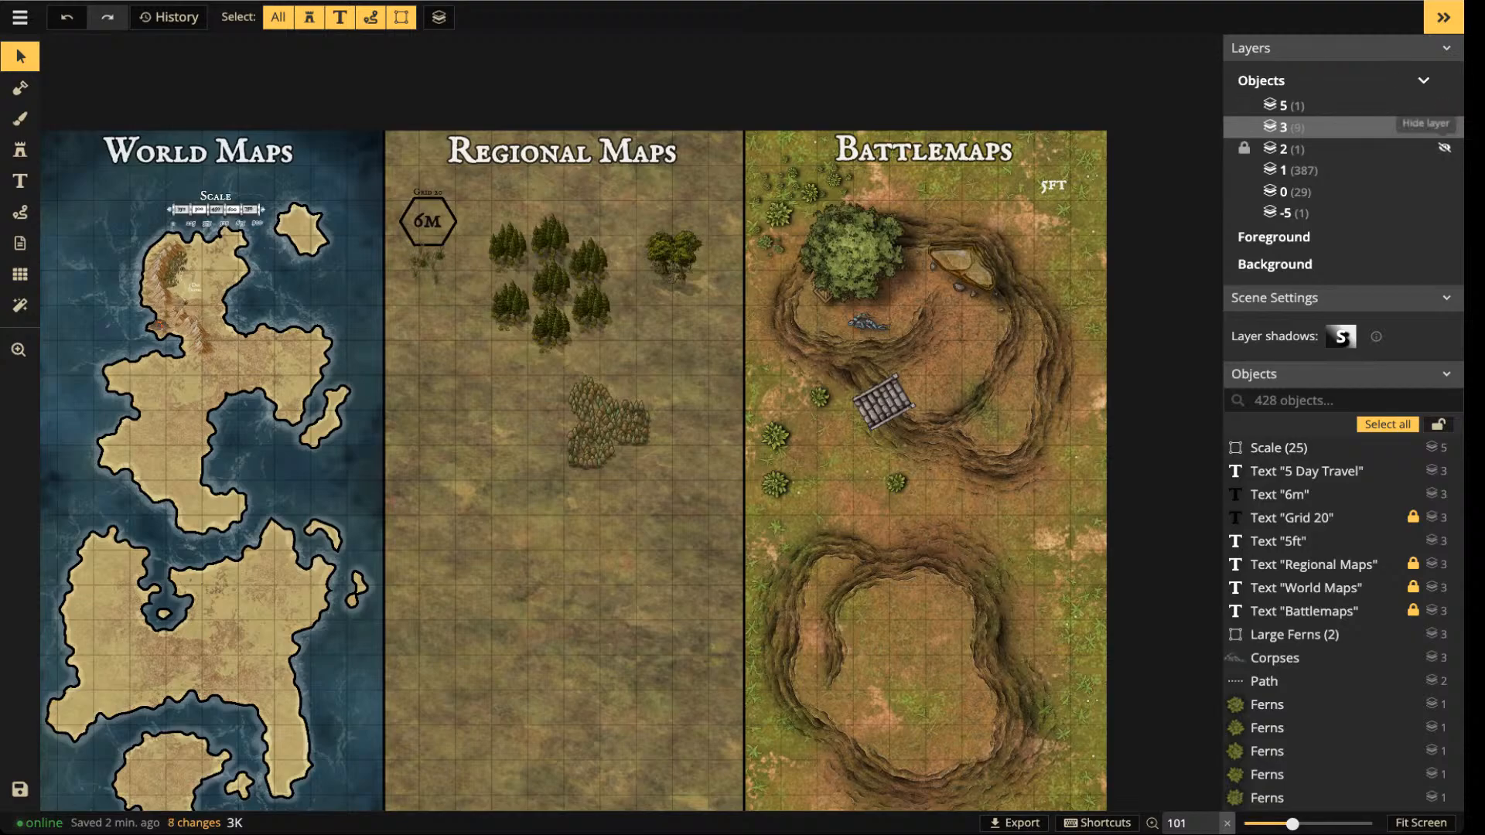
{"action": "left_click", "coordinate": [1443, 147]}
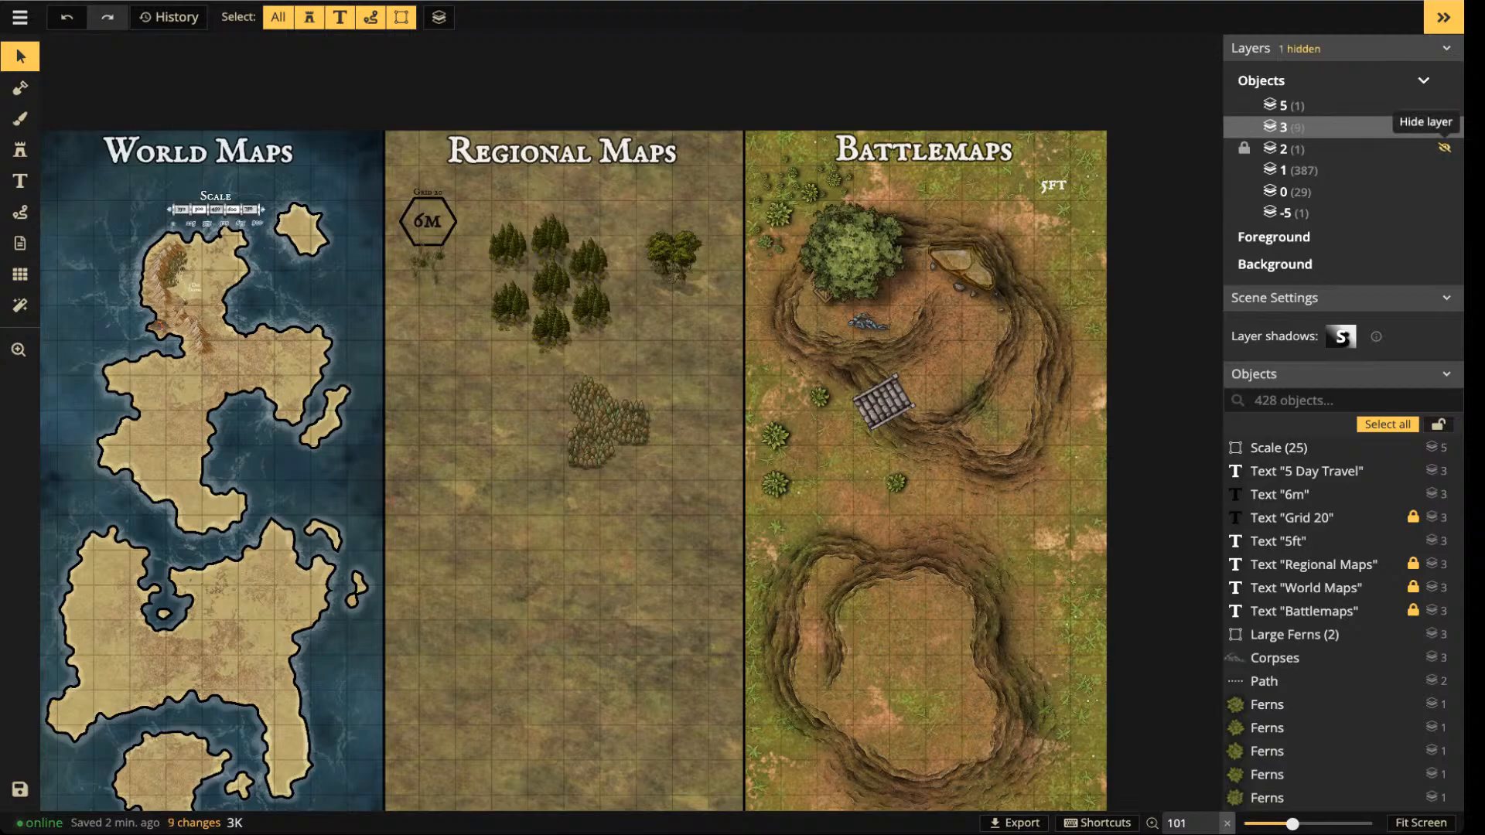
{"action": "left_click", "coordinate": [1444, 147]}
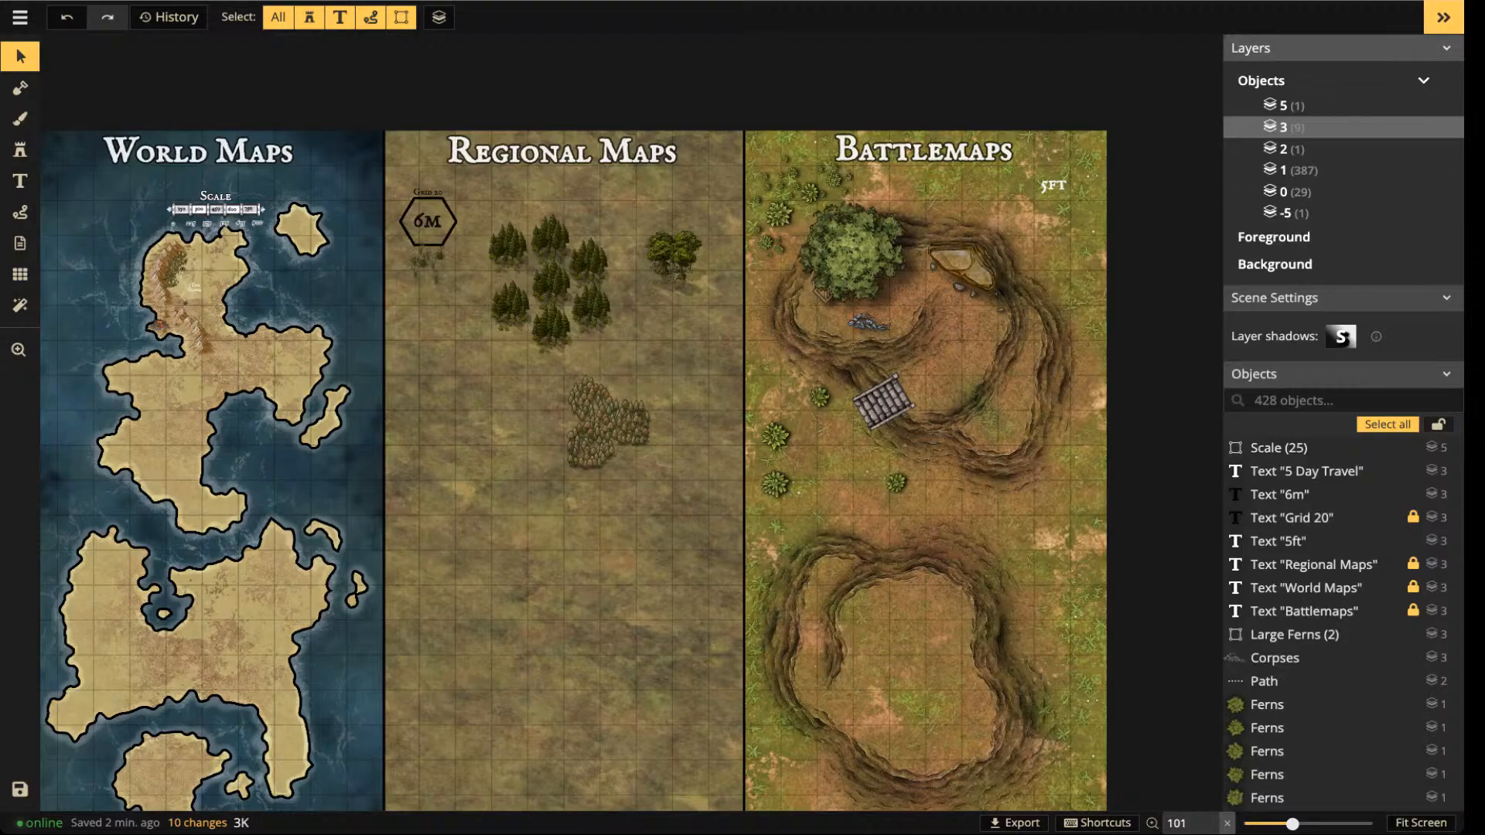
- Collapse the layer list, hide the objects sidebar and save the map
{"action": "left_click", "coordinate": [1342, 48]}
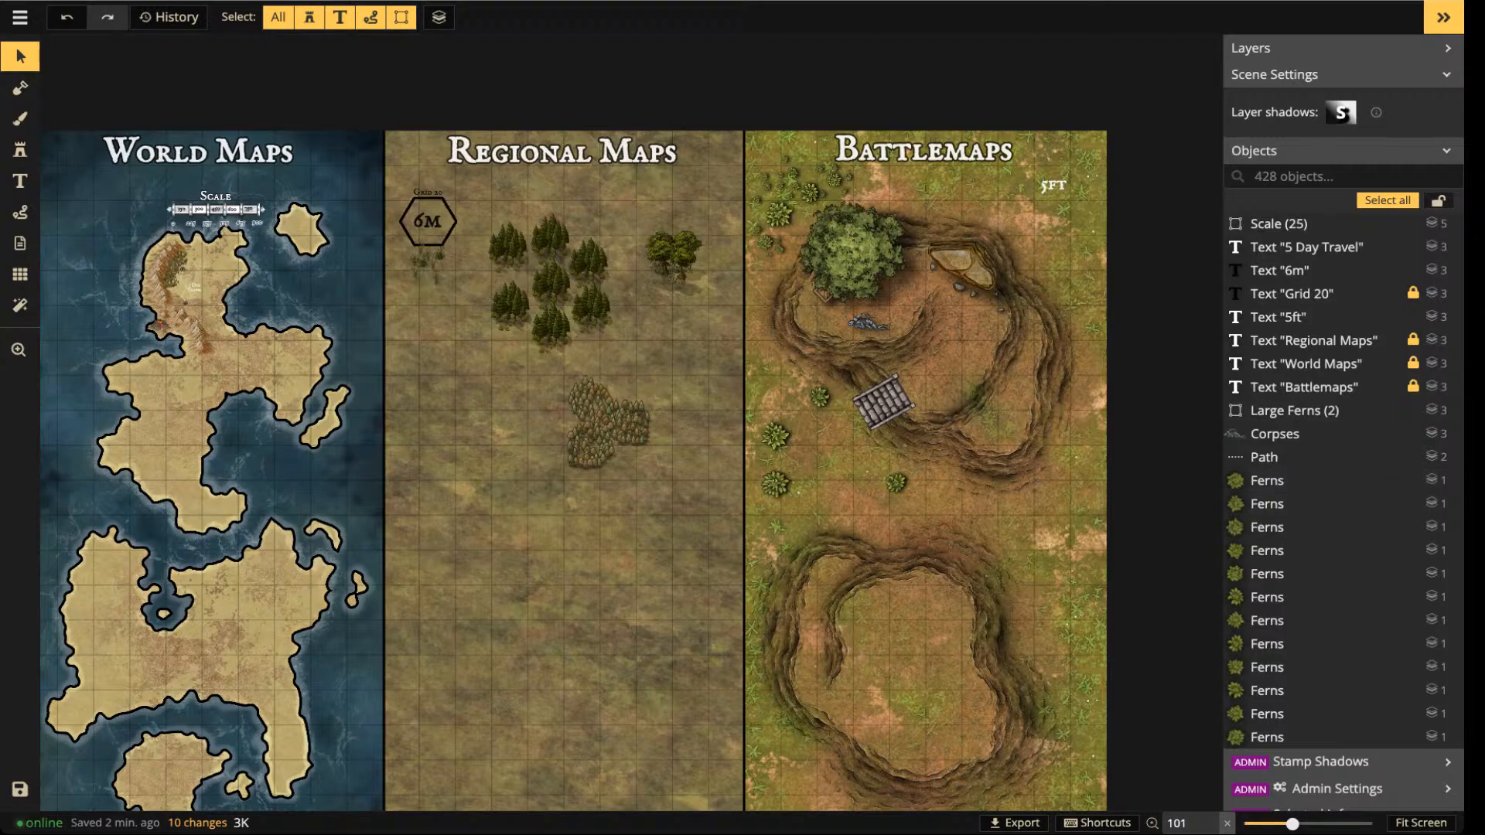
{"action": "left_click", "coordinate": [1443, 17]}
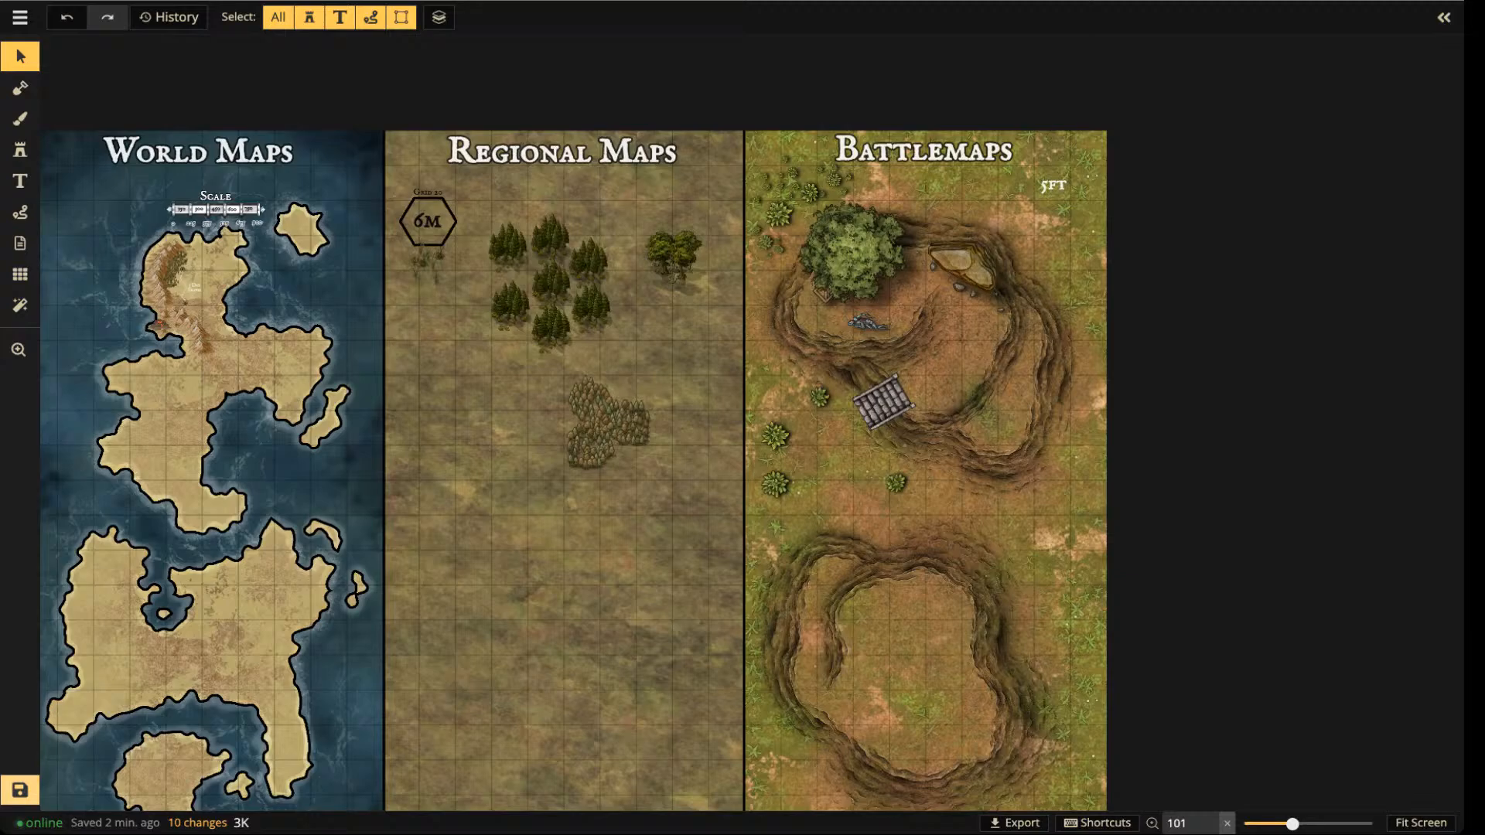
{"action": "key", "text": "ctrl+s"}
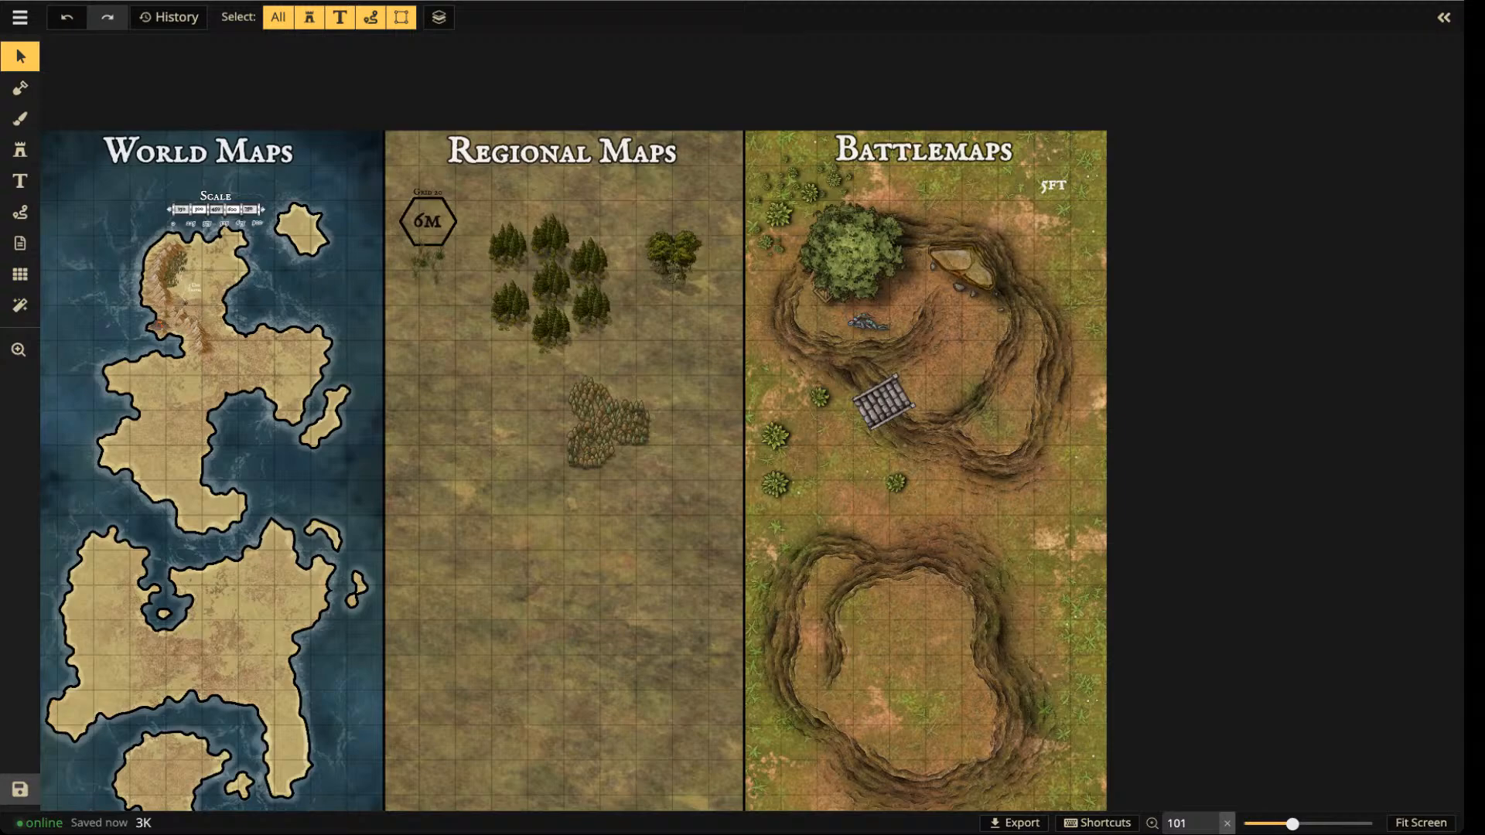
- Restrict the stamp catalog to the Fantasy Regional HD style, excluding Custom Assets and Fantasy Battlemaps 2.0
{"action": "left_click", "coordinate": [20, 149]}
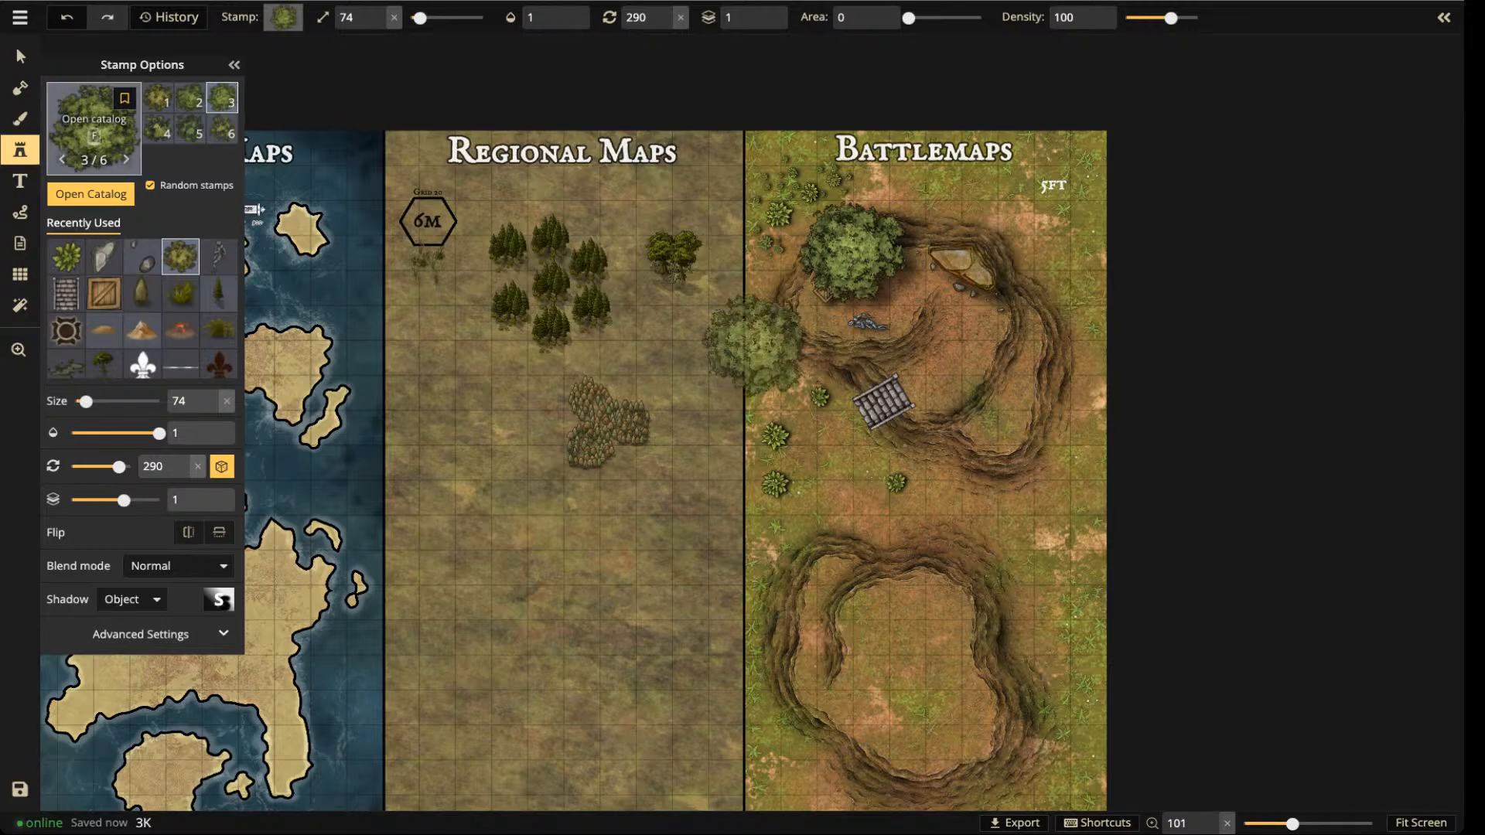
{"action": "left_click", "coordinate": [93, 124]}
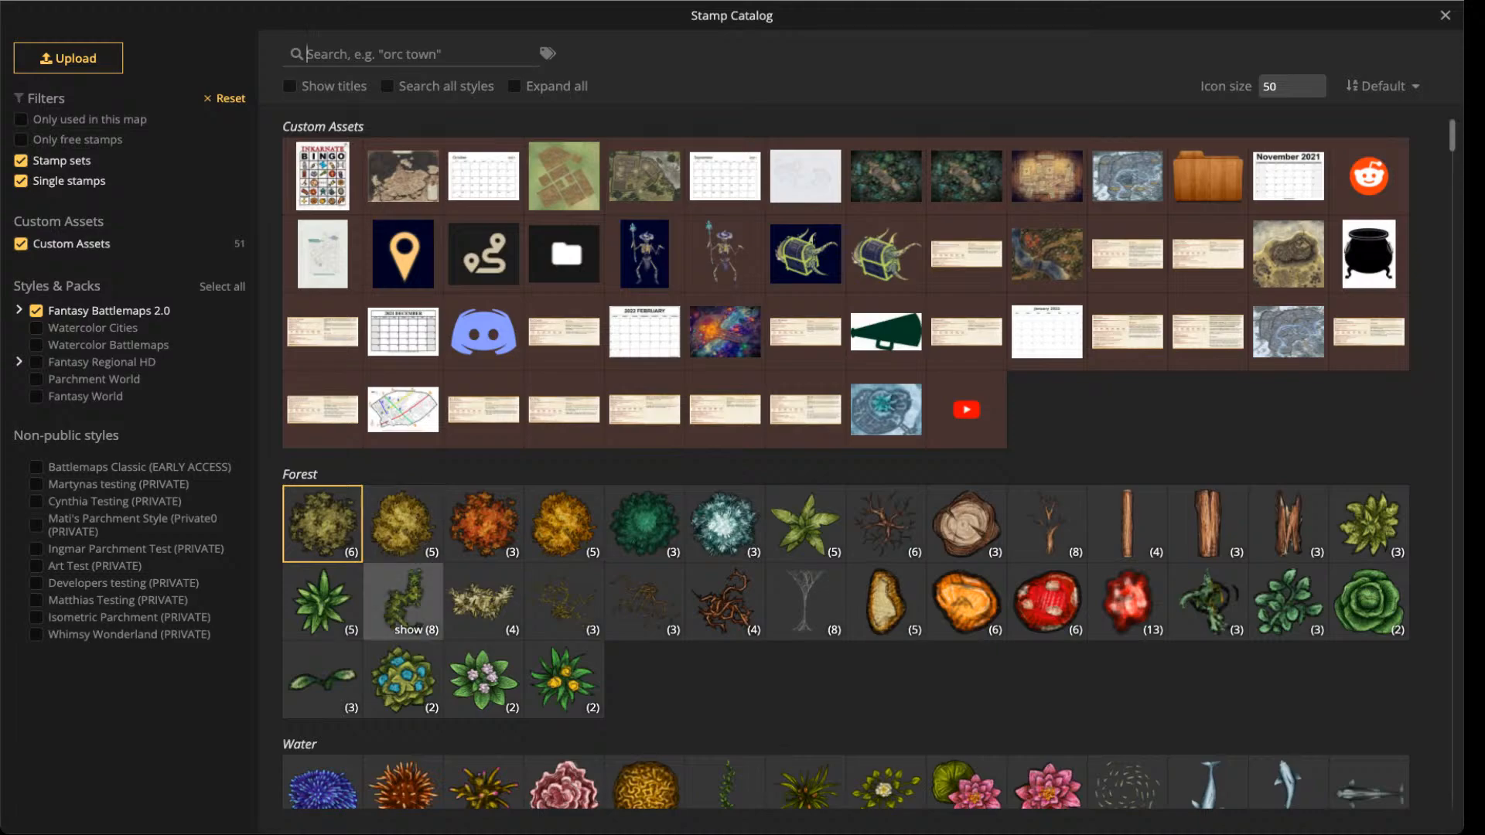
{"action": "scroll", "coordinate": [404, 603], "scroll_direction": "down", "scroll_amount": 2}
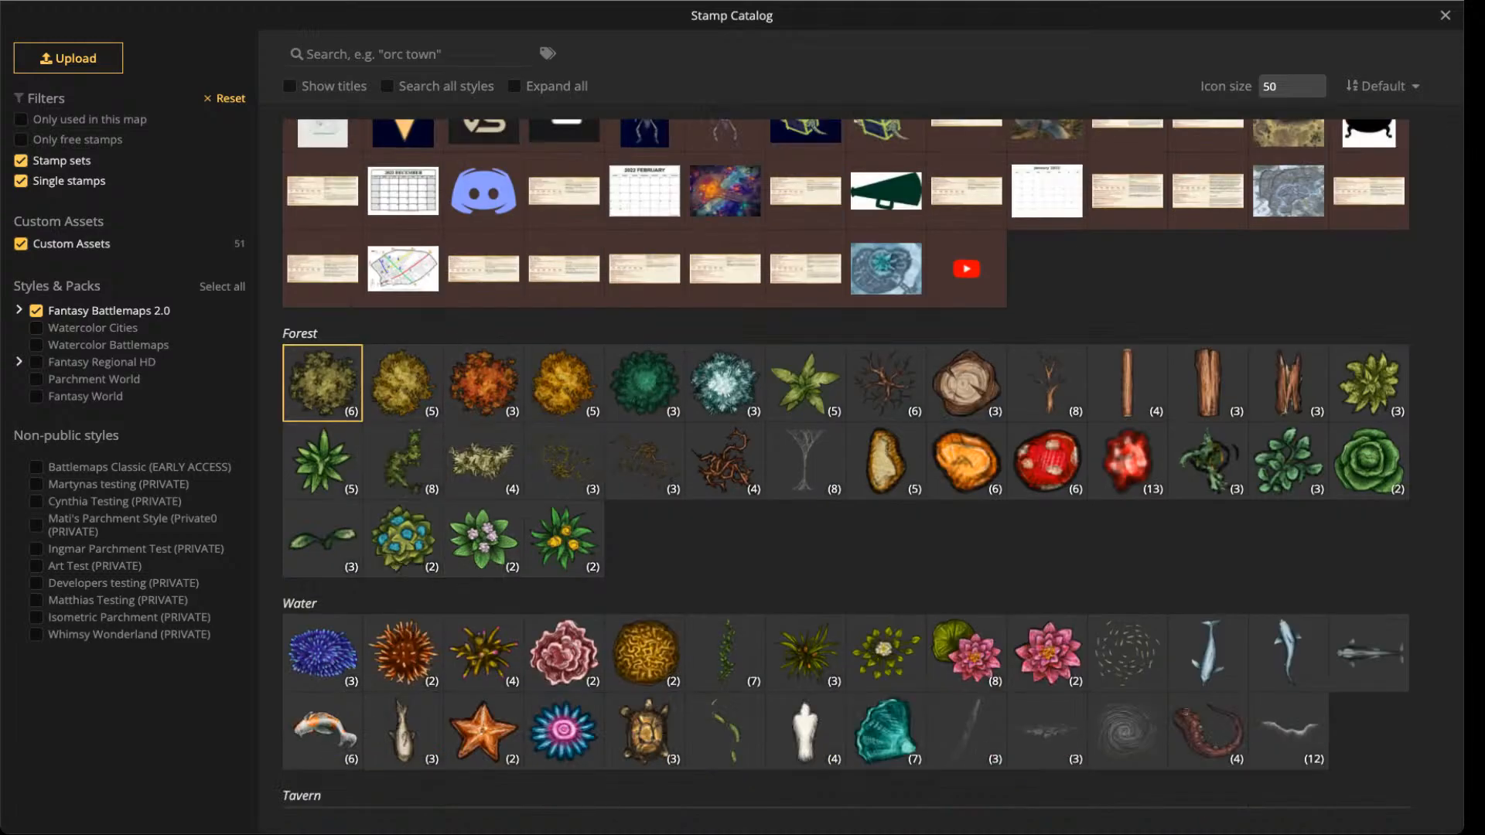
{"action": "left_click", "coordinate": [21, 244]}
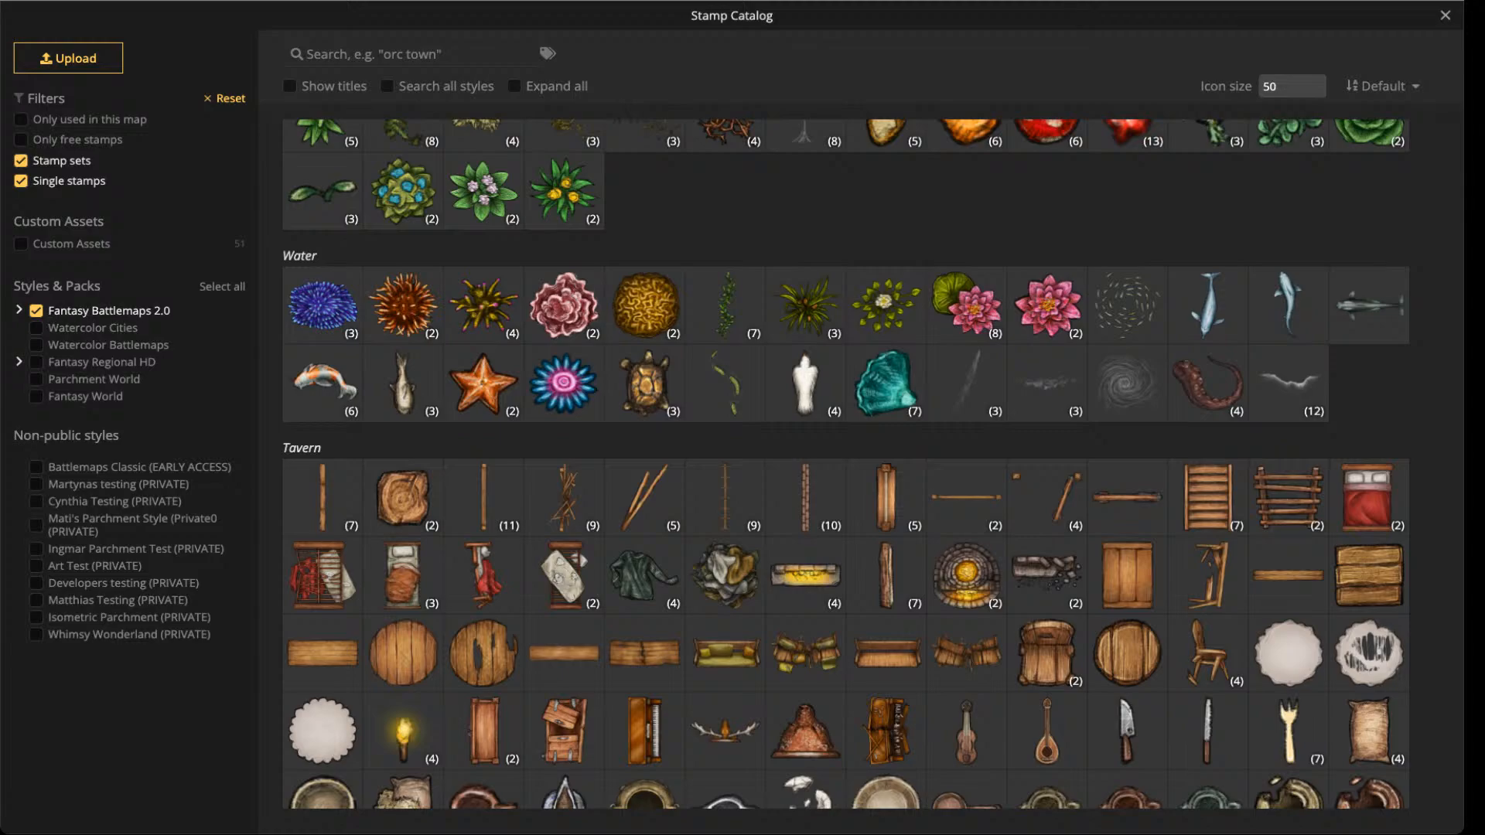
{"action": "left_click", "coordinate": [36, 310]}
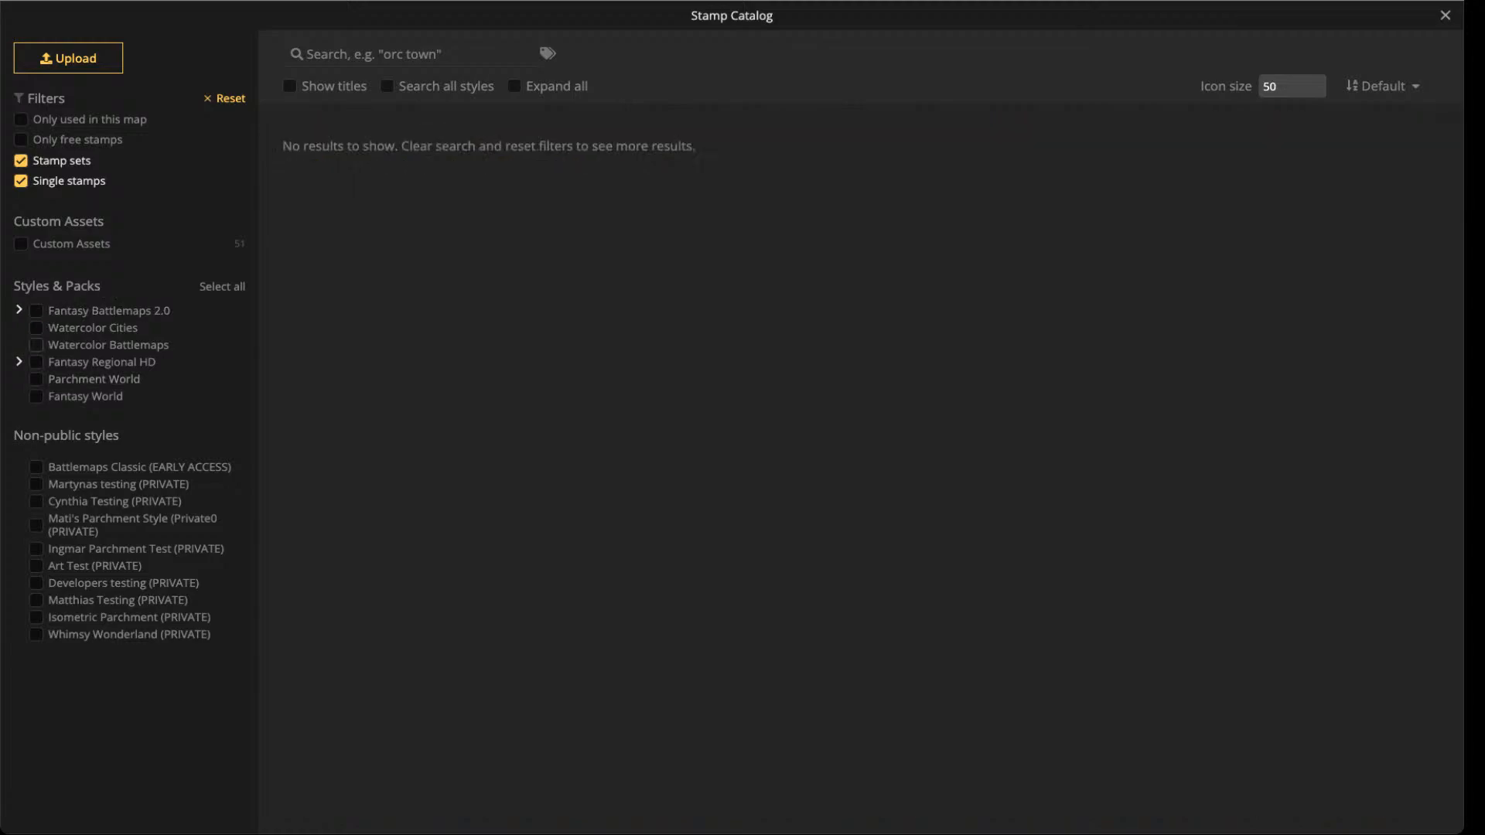
{"action": "left_click", "coordinate": [36, 362]}
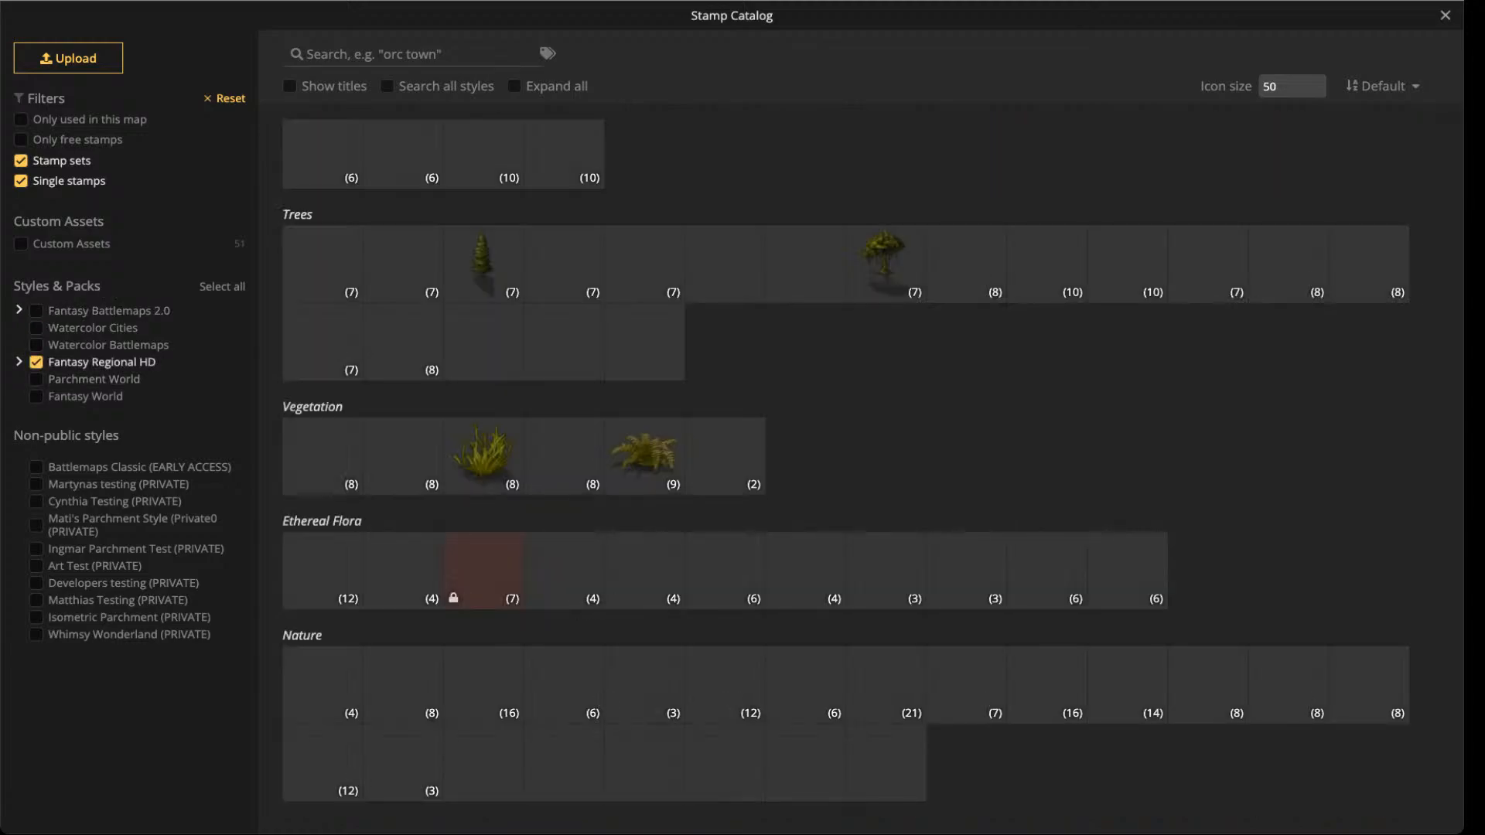
- Search the stamps for "moun", choose Mountains (Large) and place one at size 74 between the Regional Maps trees and the dense forest
{"action": "type", "text": "mpoun"}
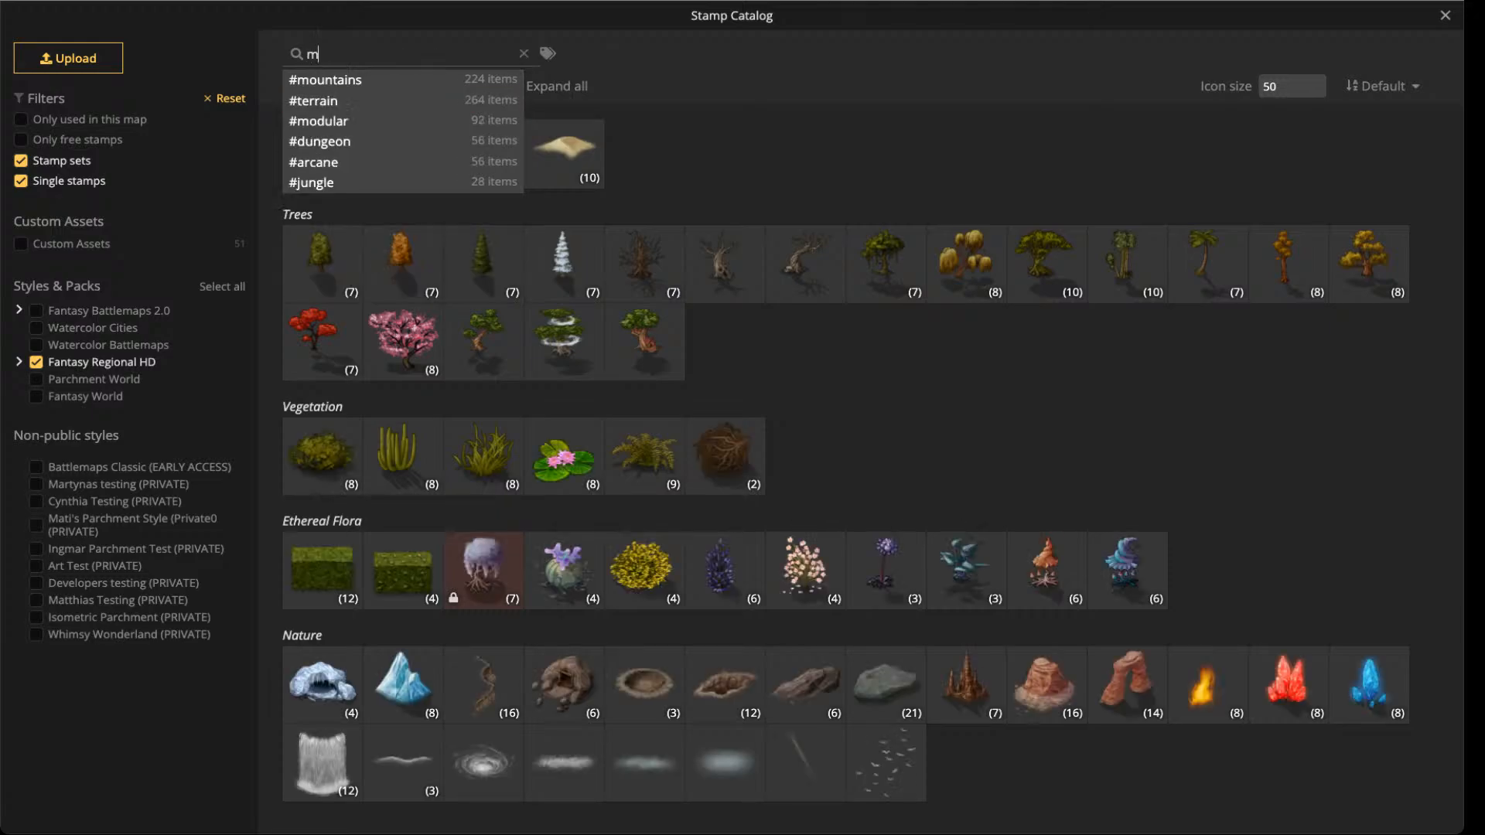
{"action": "key", "text": "BackSpace"}
{"action": "key", "text": "BackSpace"}
{"action": "key", "text": "BackSpace"}
{"action": "key", "text": "BackSpace"}
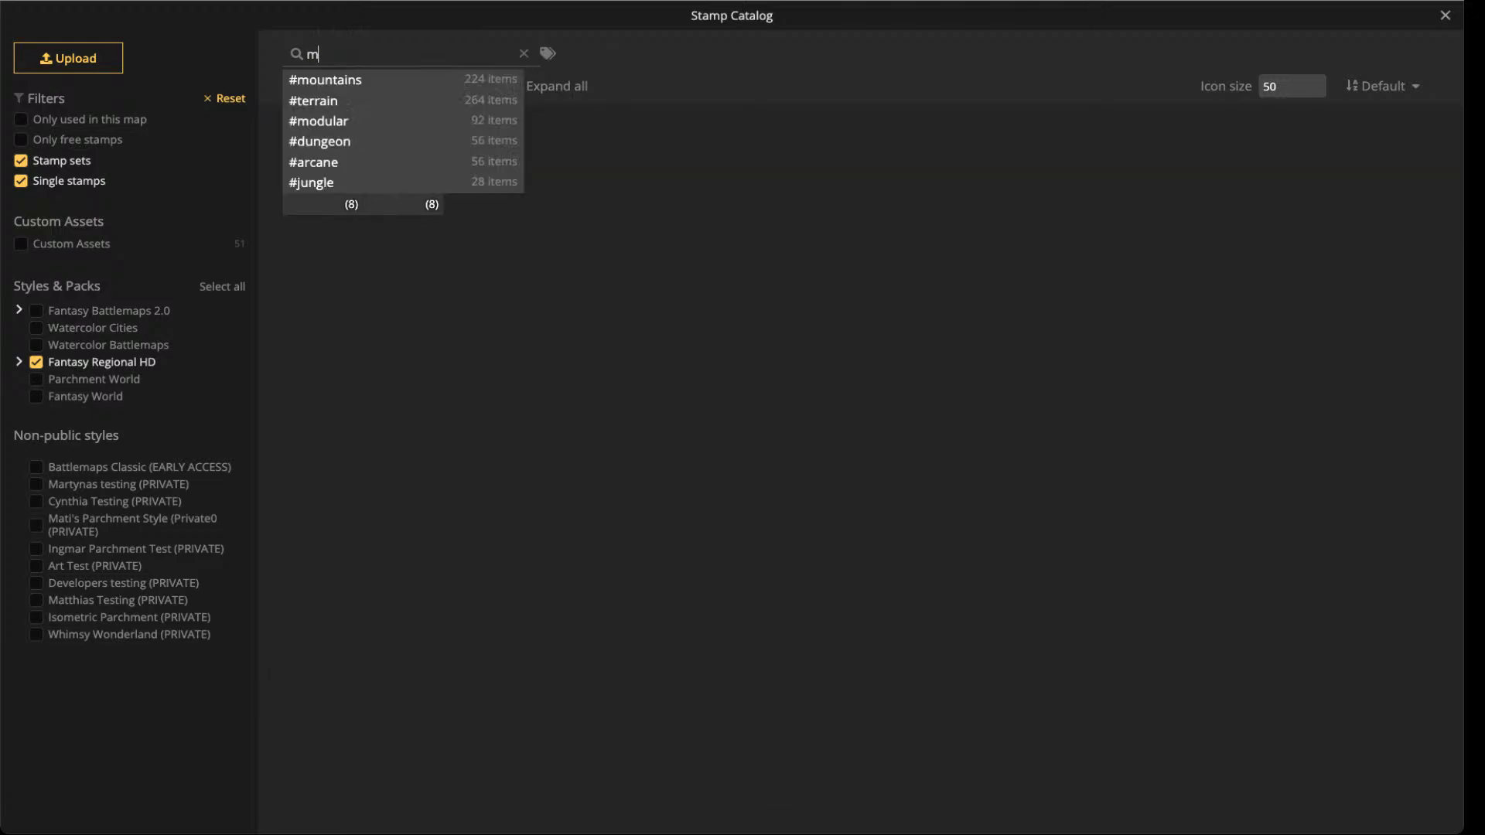
{"action": "type", "text": "oun"}
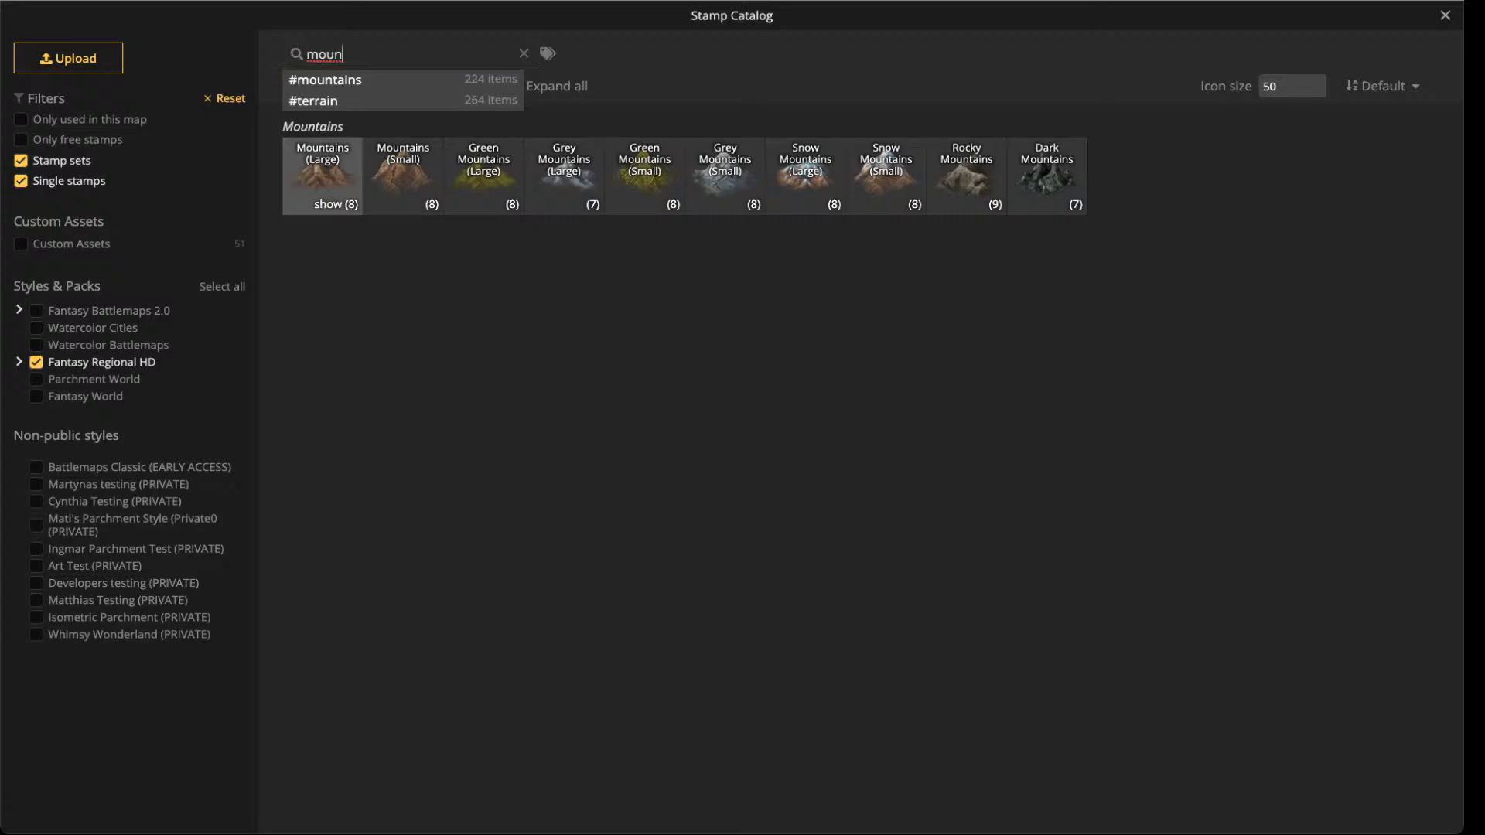
{"action": "left_click", "coordinate": [322, 174]}
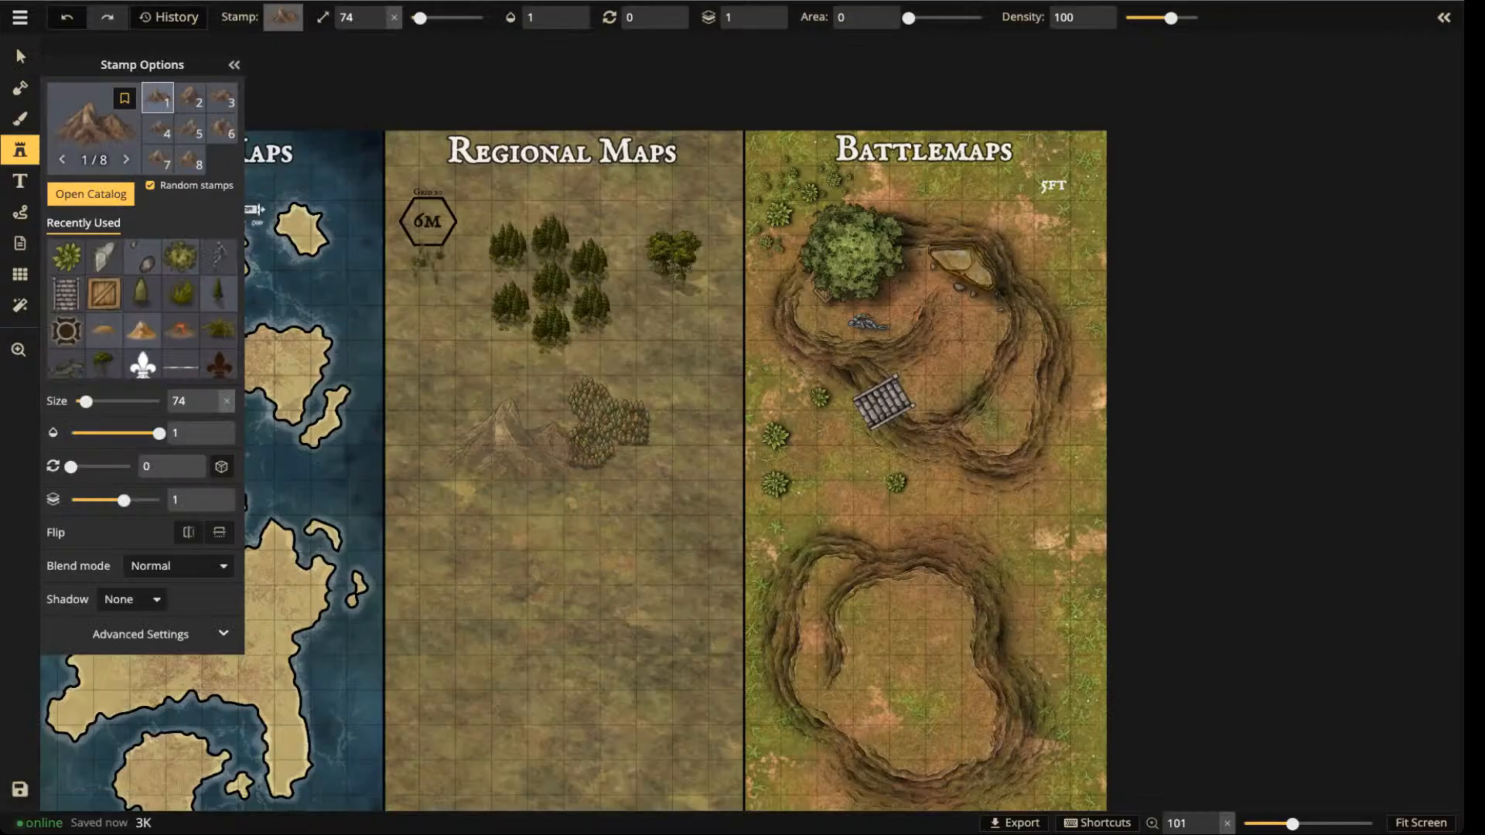
{"action": "left_click", "coordinate": [619, 340]}
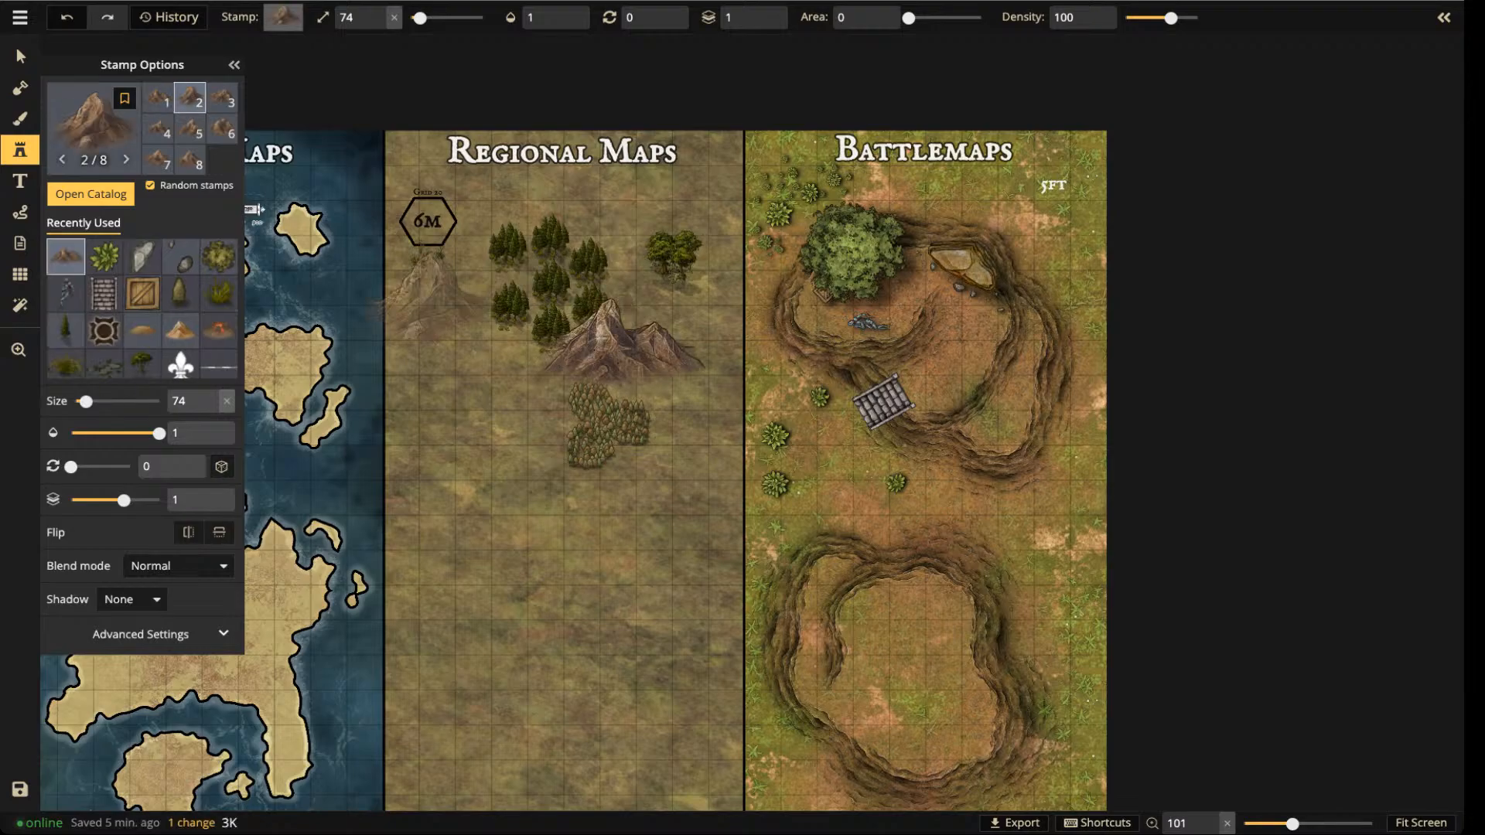
- Select the mountain stamp on Regional Maps and move it to the open ground south of the dense forest
{"action": "left_click", "coordinate": [20, 57]}
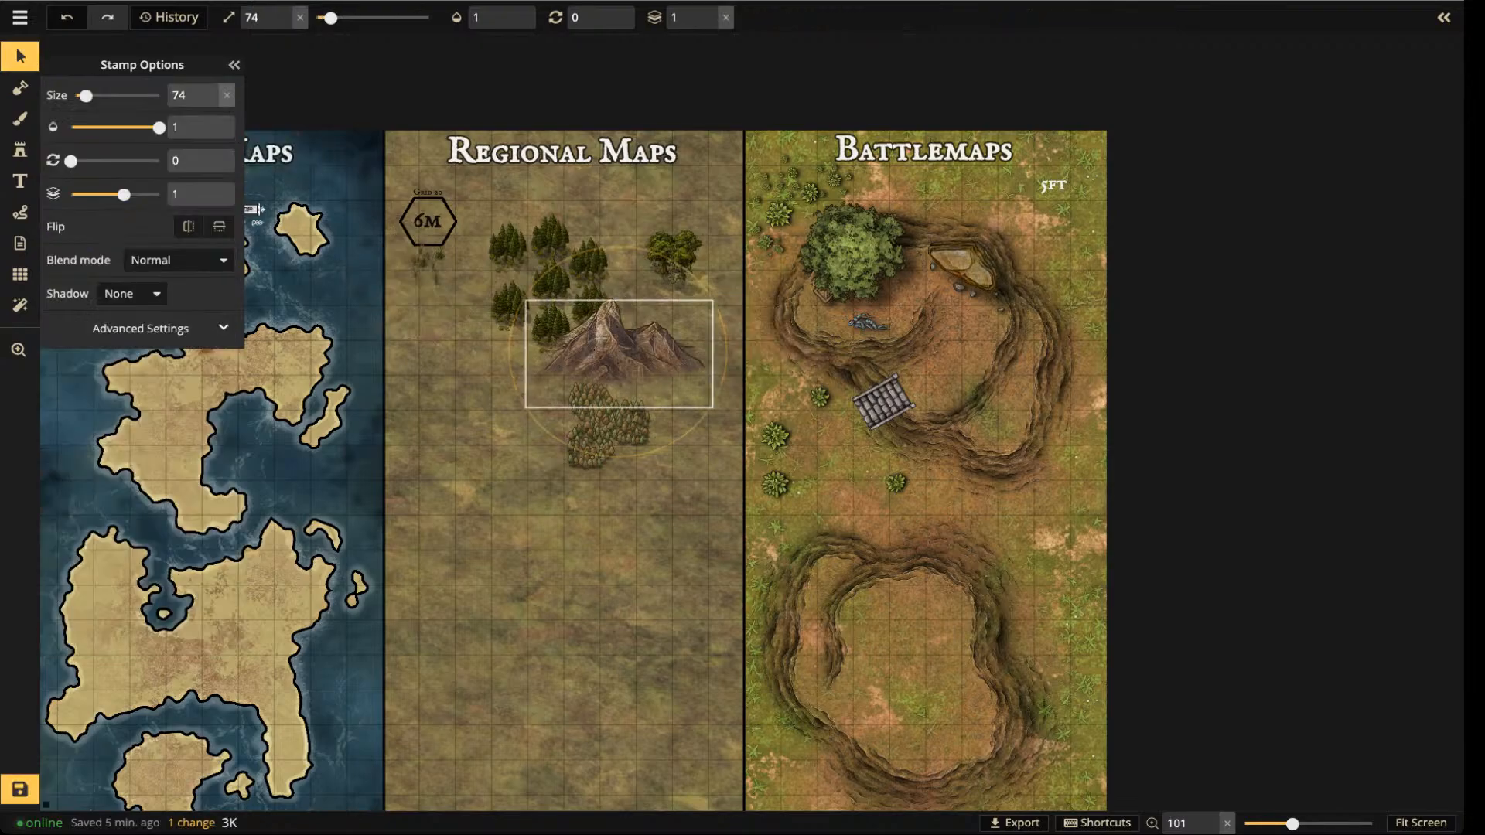
{"action": "left_click_drag", "start_coordinate": [619, 347], "coordinate": [635, 350]}
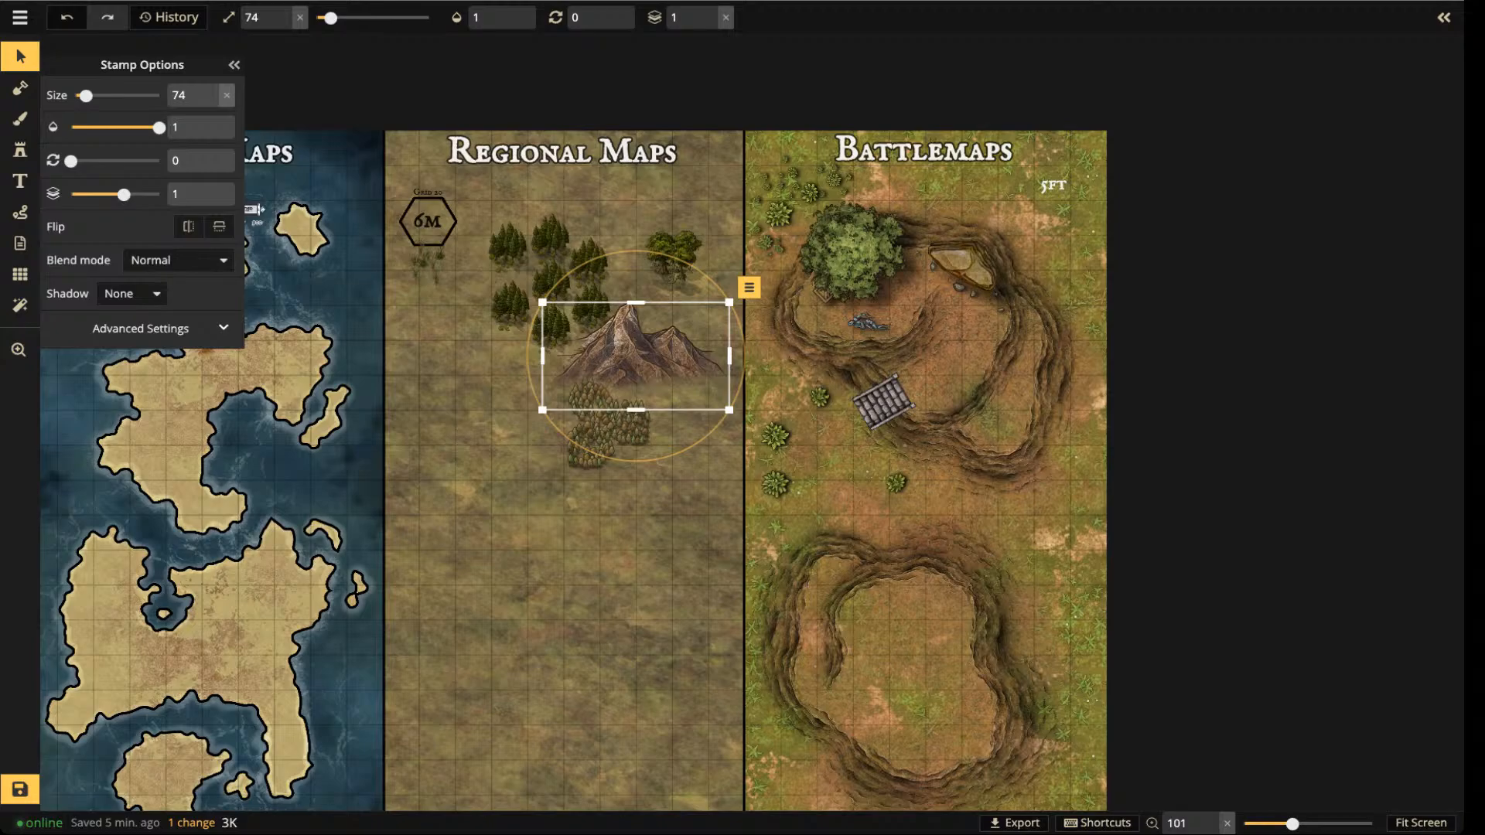
{"action": "left_click_drag", "start_coordinate": [636, 356], "coordinate": [630, 357]}
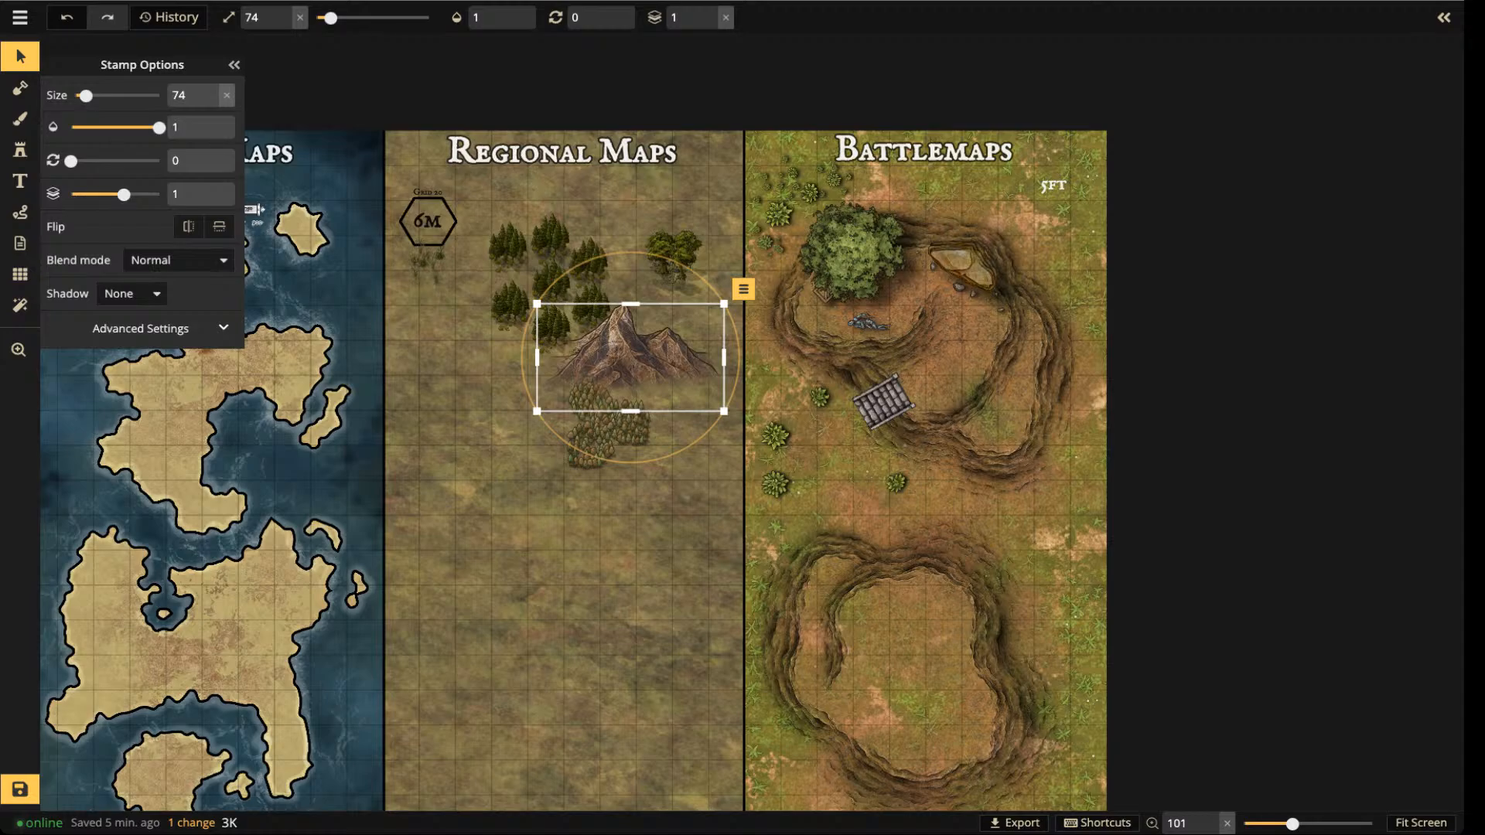
{"action": "left_click_drag", "start_coordinate": [631, 357], "coordinate": [585, 639]}
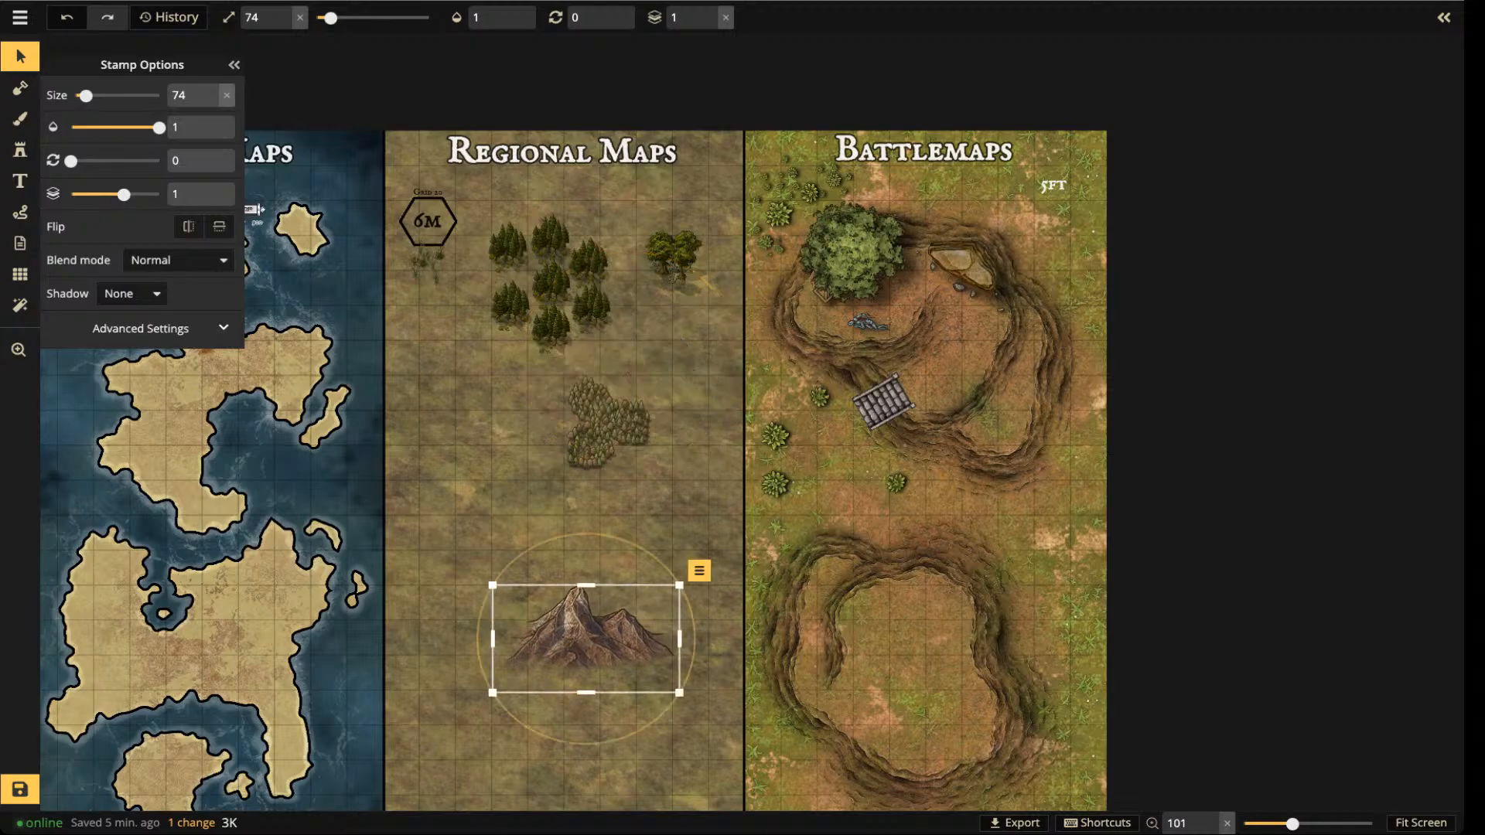
{"action": "key", "text": "Escape"}
{"action": "left_click_drag", "start_coordinate": [586, 639], "coordinate": [535, 586]}
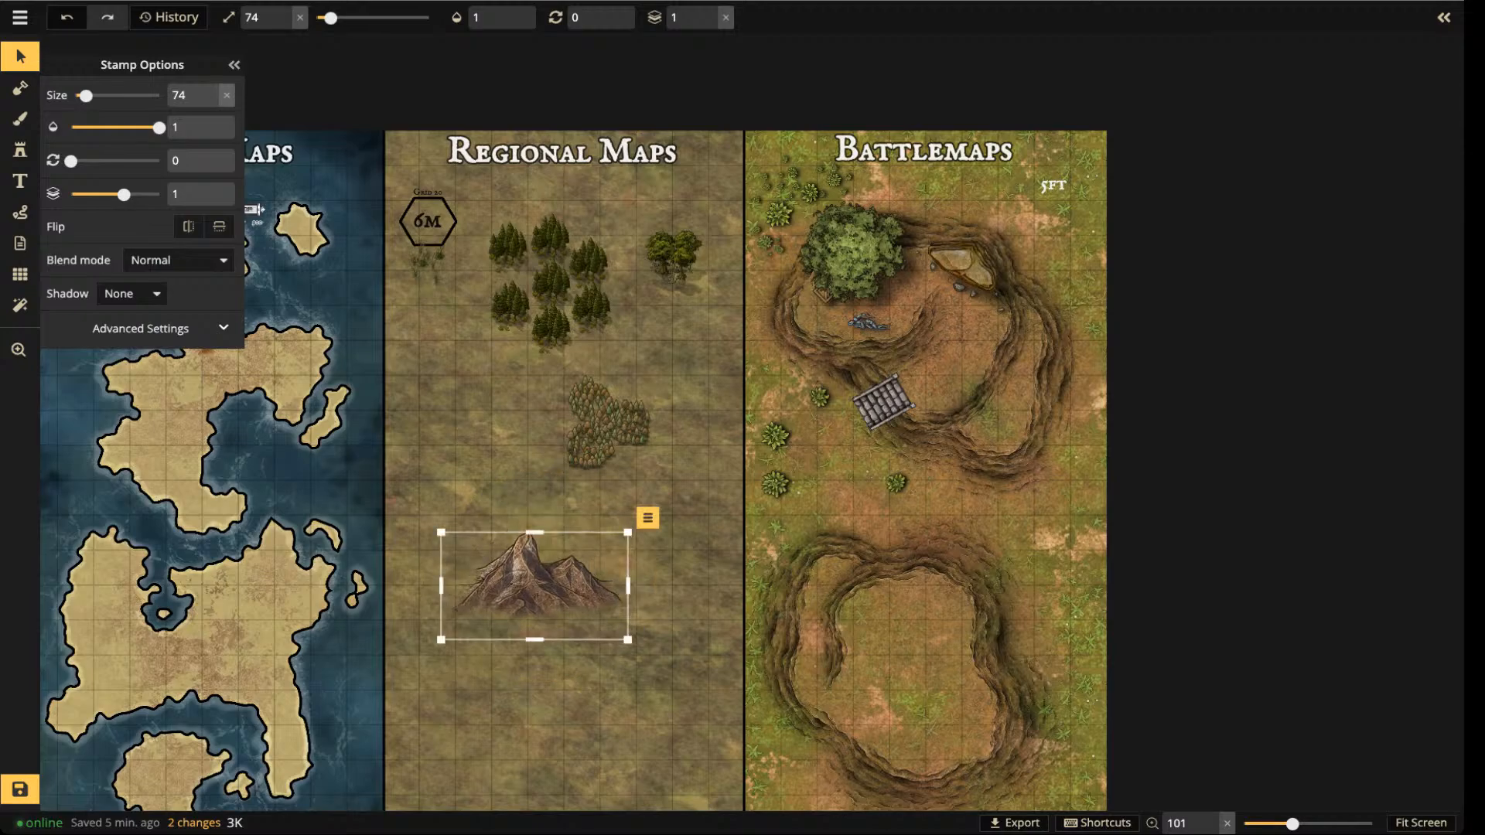
- Stretch the mountain stamp upward to more than twice its height and reposition it just south of the dense forest
{"action": "left_click_drag", "start_coordinate": [534, 532], "coordinate": [535, 358]}
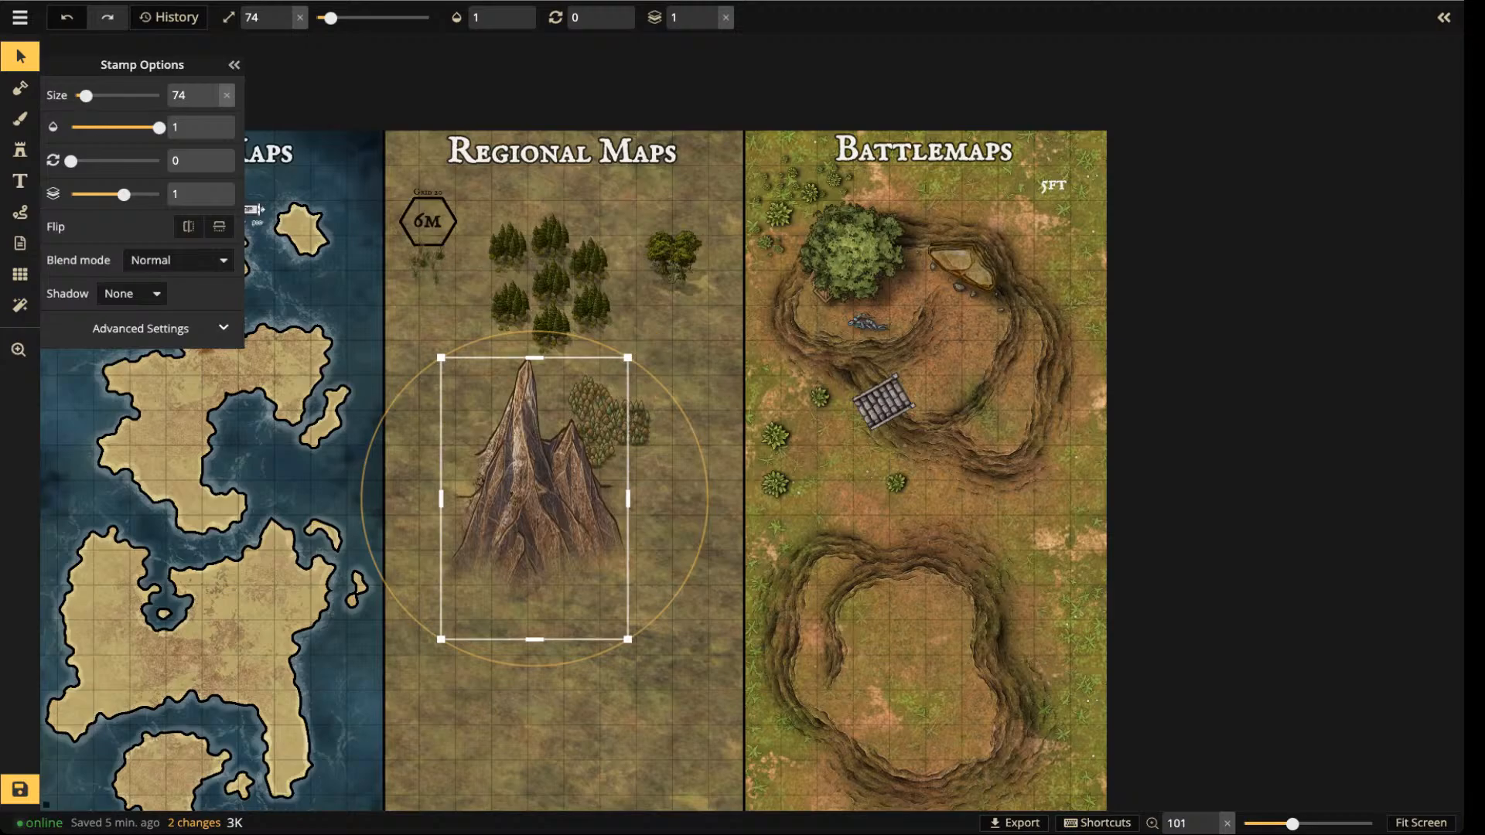
{"action": "left_click_drag", "start_coordinate": [534, 499], "coordinate": [533, 598]}
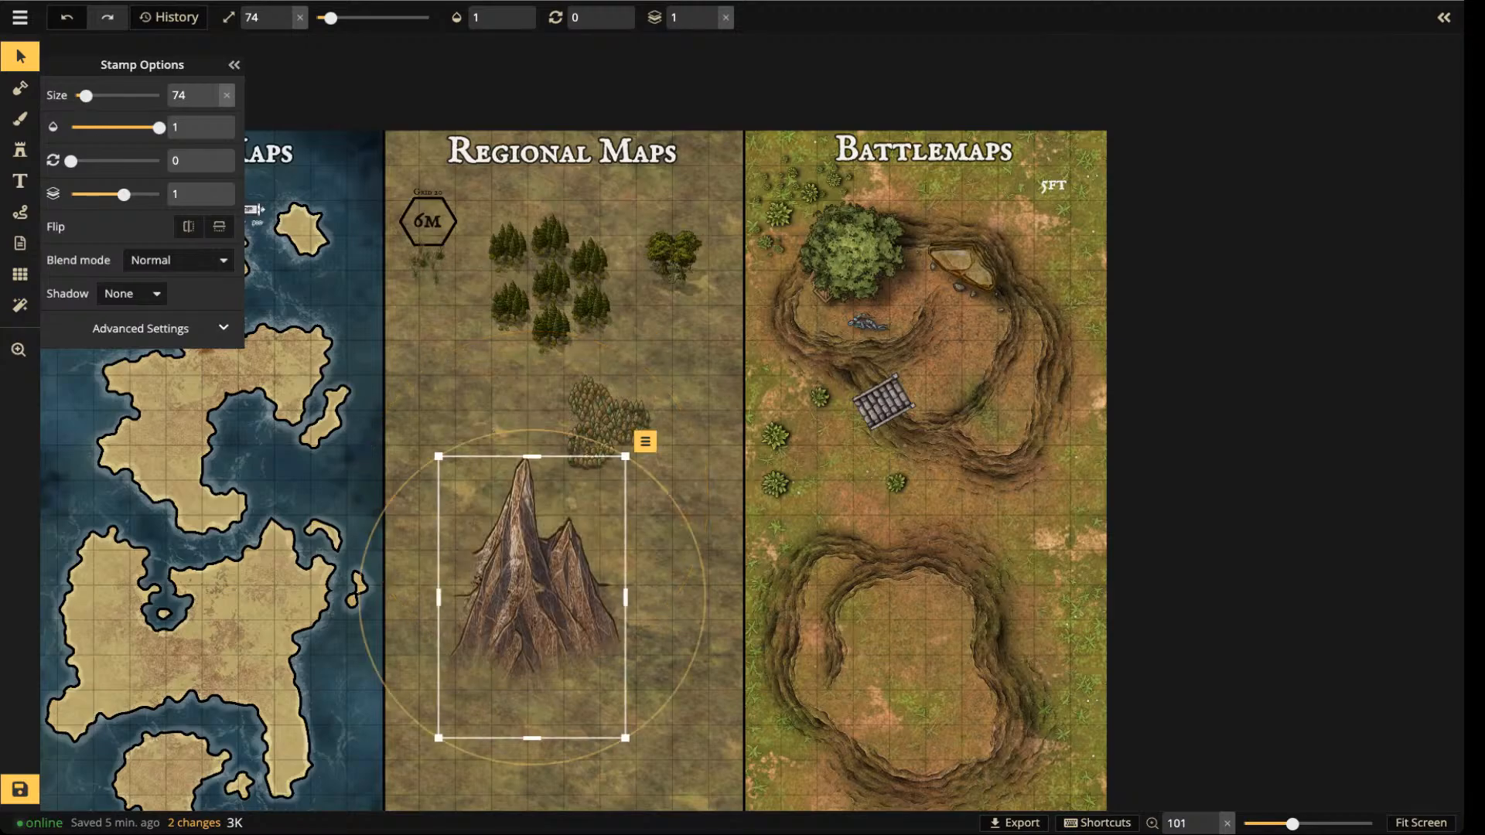
{"action": "scroll", "coordinate": [517, 622], "scroll_direction": "up", "scroll_amount": 2}
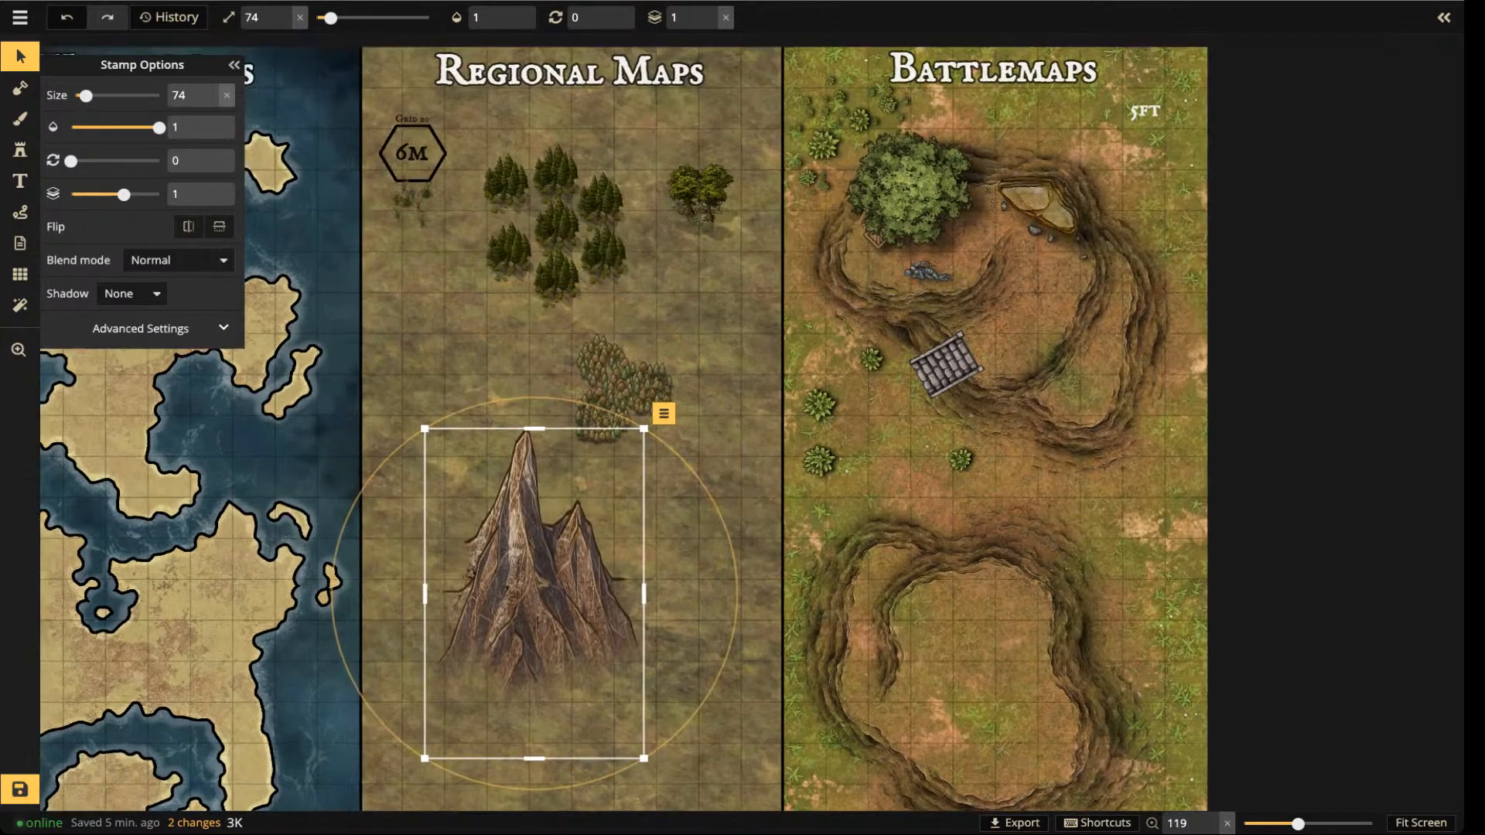
{"action": "left_click_drag", "start_coordinate": [533, 595], "coordinate": [516, 578]}
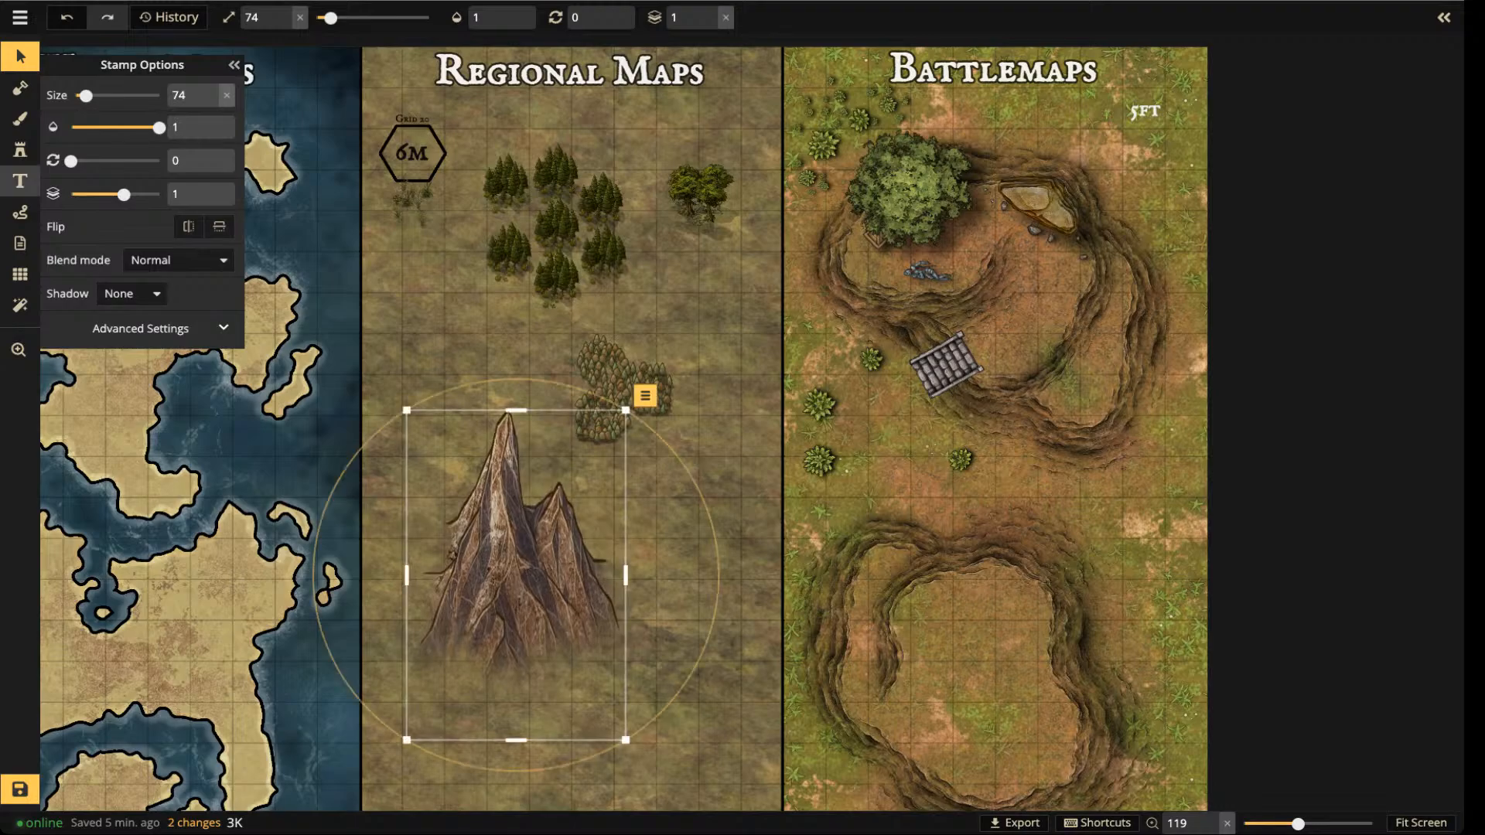
- Delete the stretched mountain and place a new single-peak mountain stamp at size 74 south of the dense forest
{"action": "key", "text": "Delete"}
{"action": "left_click", "coordinate": [20, 149]}
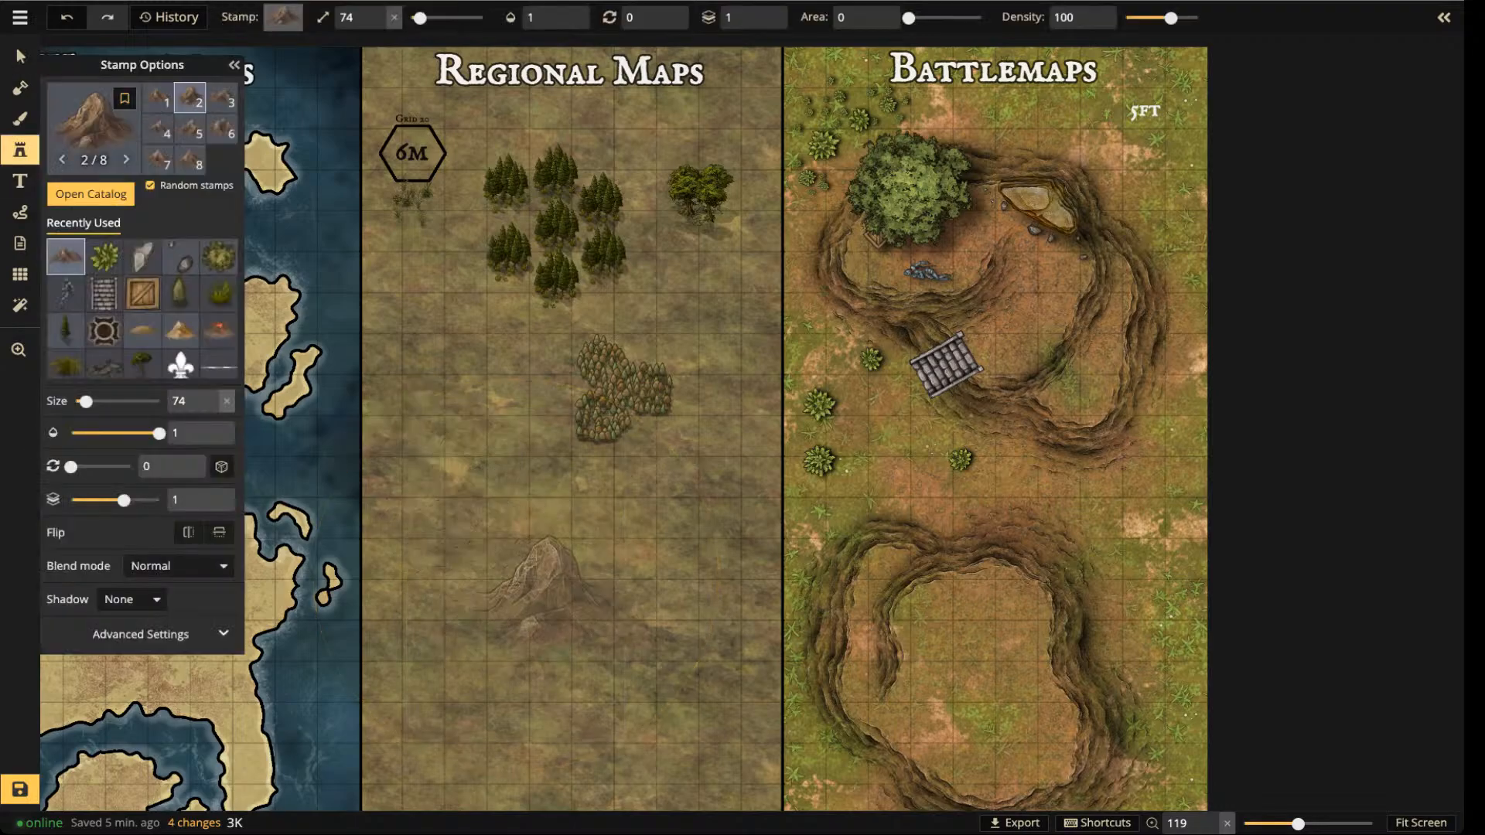
{"action": "left_click", "coordinate": [544, 590]}
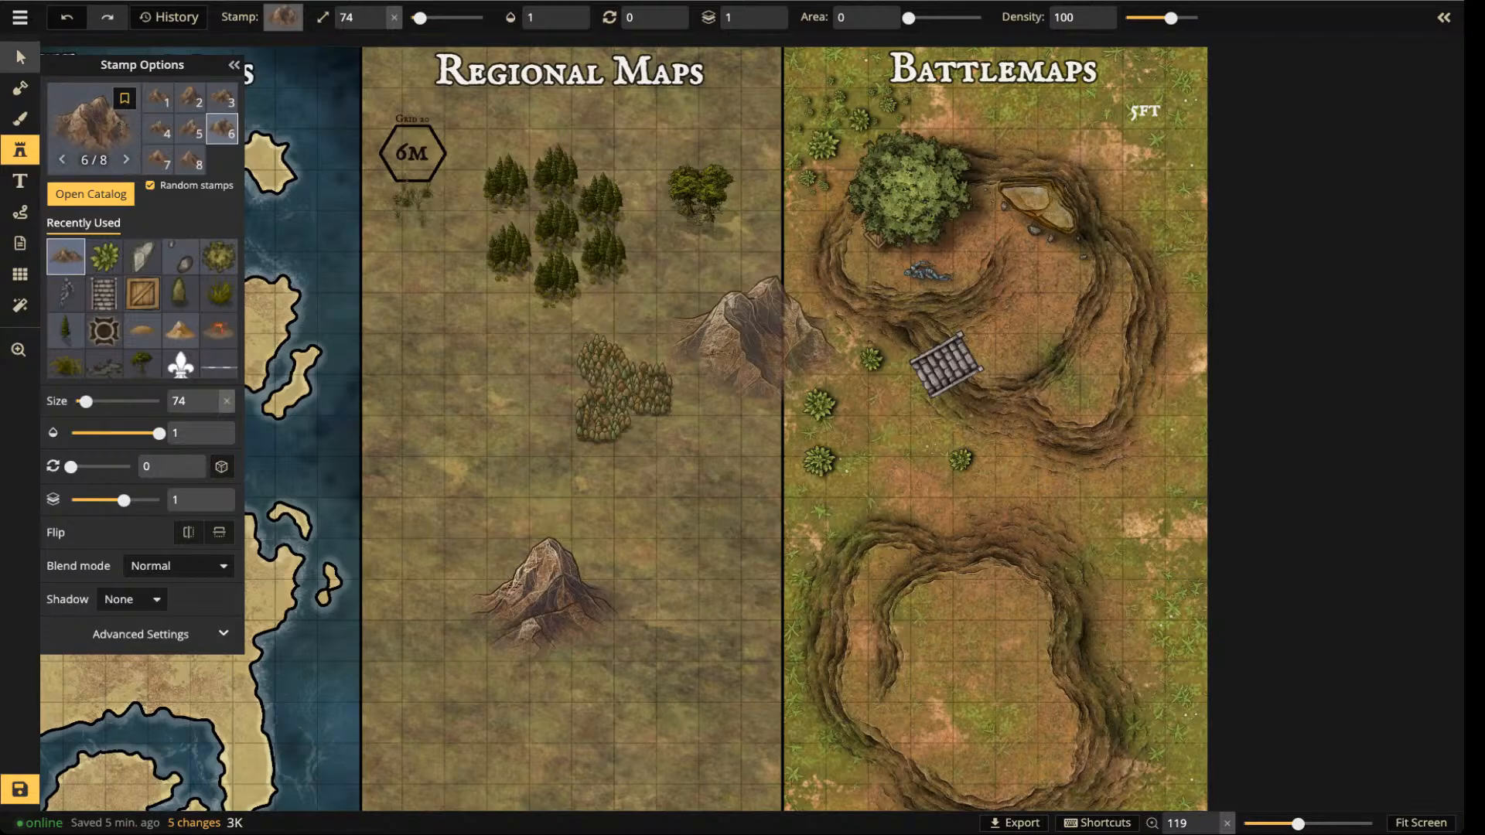
- Set the new mountain stamp's transform height to 164 and move it beside the dense forest
{"action": "key", "text": "v"}
{"action": "left_click", "coordinate": [223, 328]}
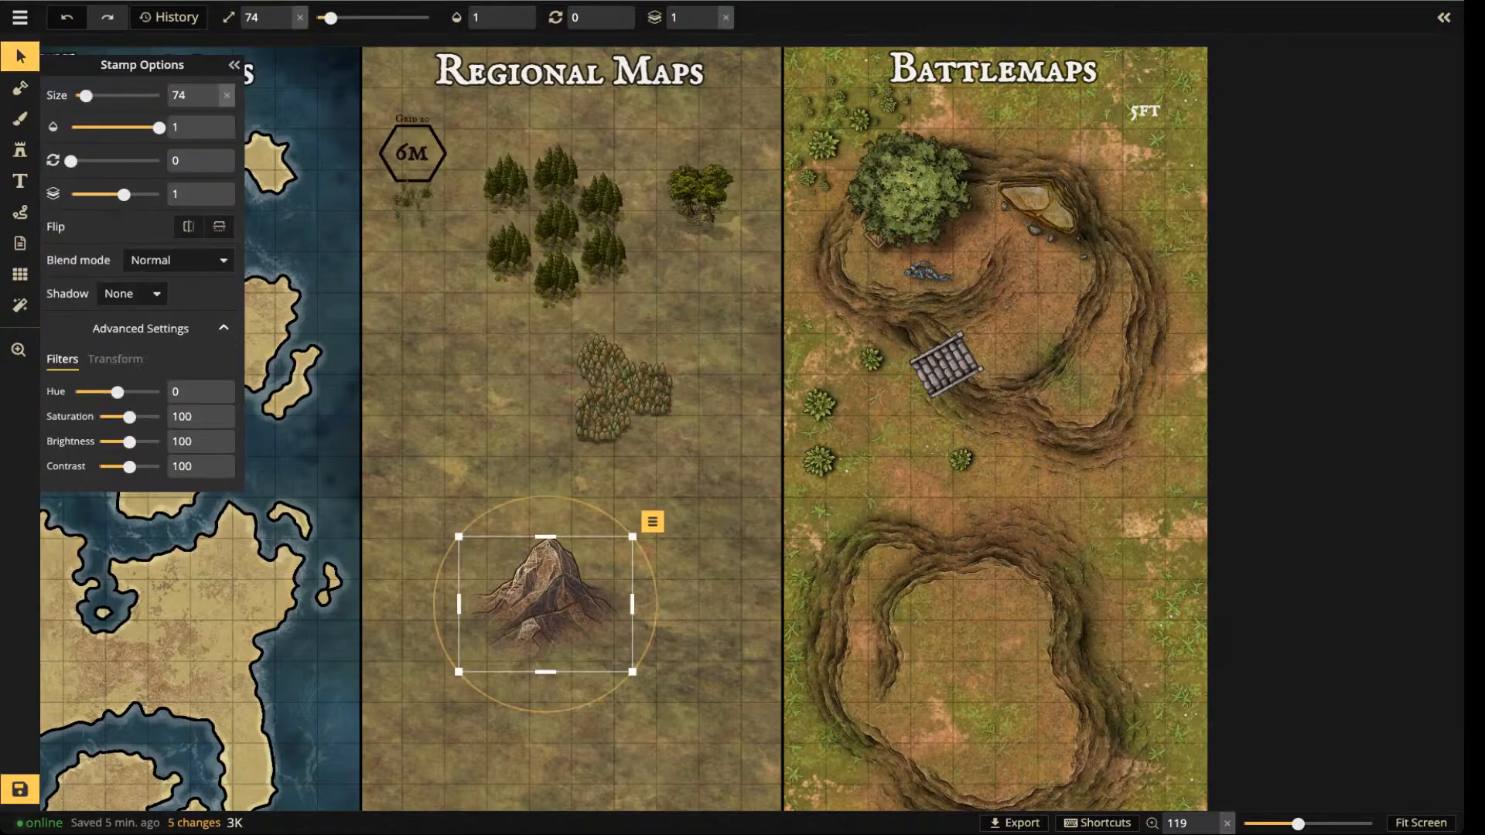
{"action": "left_click", "coordinate": [115, 359]}
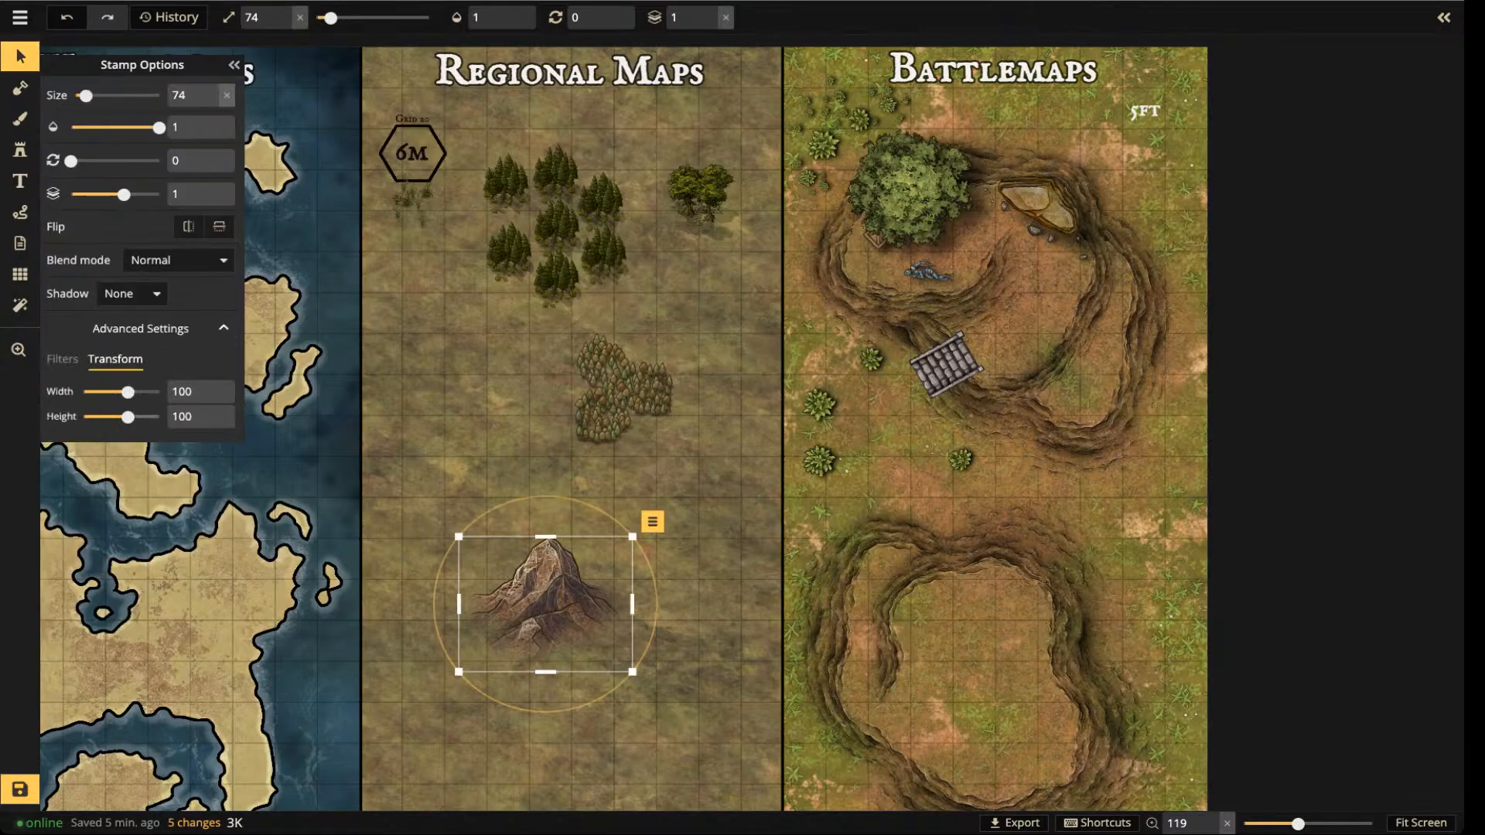
{"action": "left_click_drag", "start_coordinate": [128, 416], "coordinate": [136, 416]}
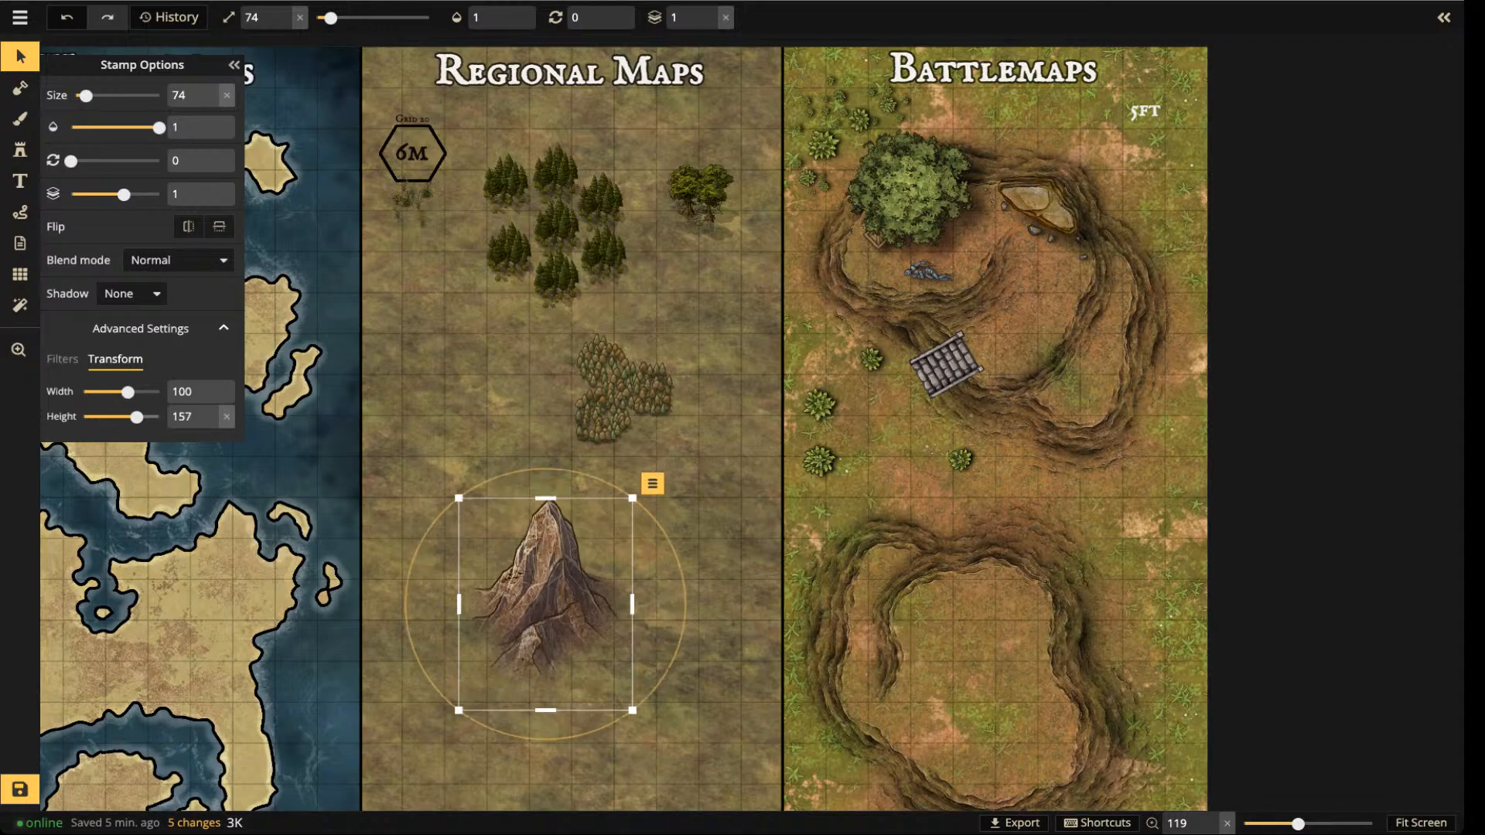
{"action": "left_click_drag", "start_coordinate": [137, 416], "coordinate": [137, 416]}
{"action": "left_click_drag", "start_coordinate": [546, 603], "coordinate": [655, 472]}
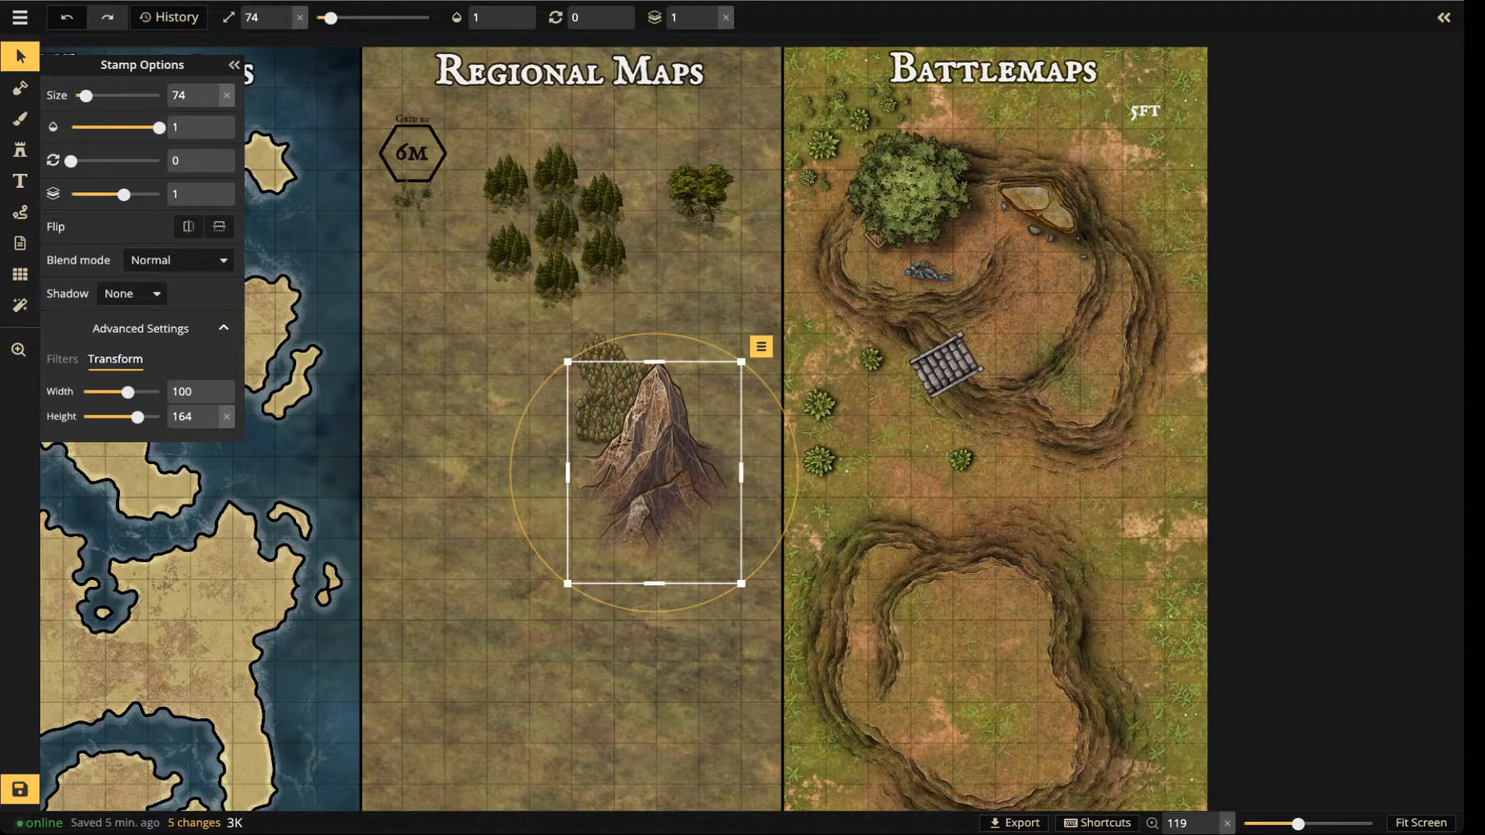
- Enlarge the mountain stamp to size 474, reduce it to 114 and move it back onto Regional Maps beside the dense forest
{"action": "left_click_drag", "start_coordinate": [741, 362], "coordinate": [1212, 4]}
{"action": "left_click_drag", "start_coordinate": [654, 472], "coordinate": [890, 424]}
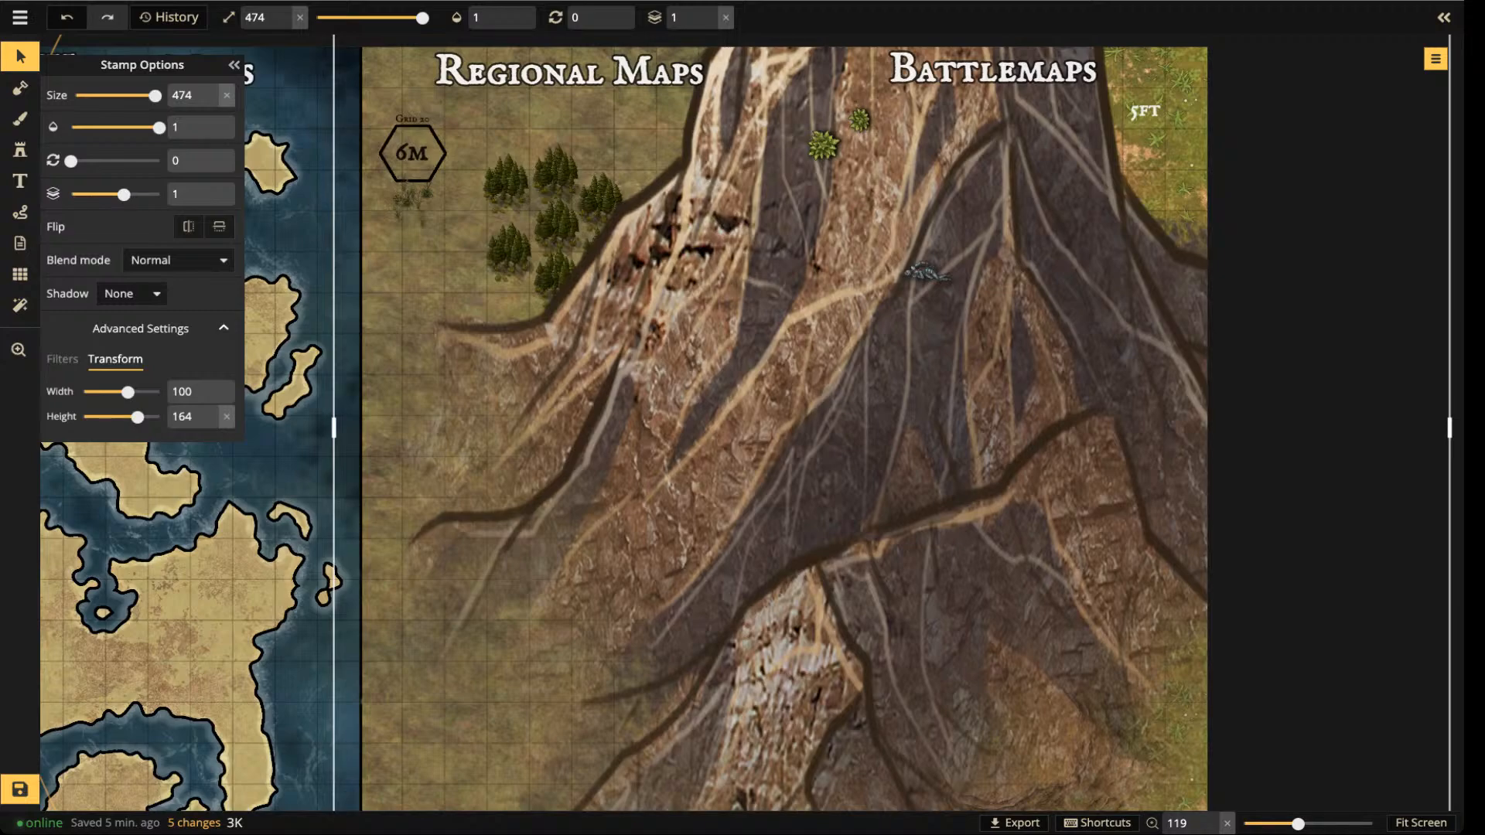
{"action": "left_click_drag", "start_coordinate": [154, 95], "coordinate": [92, 95]}
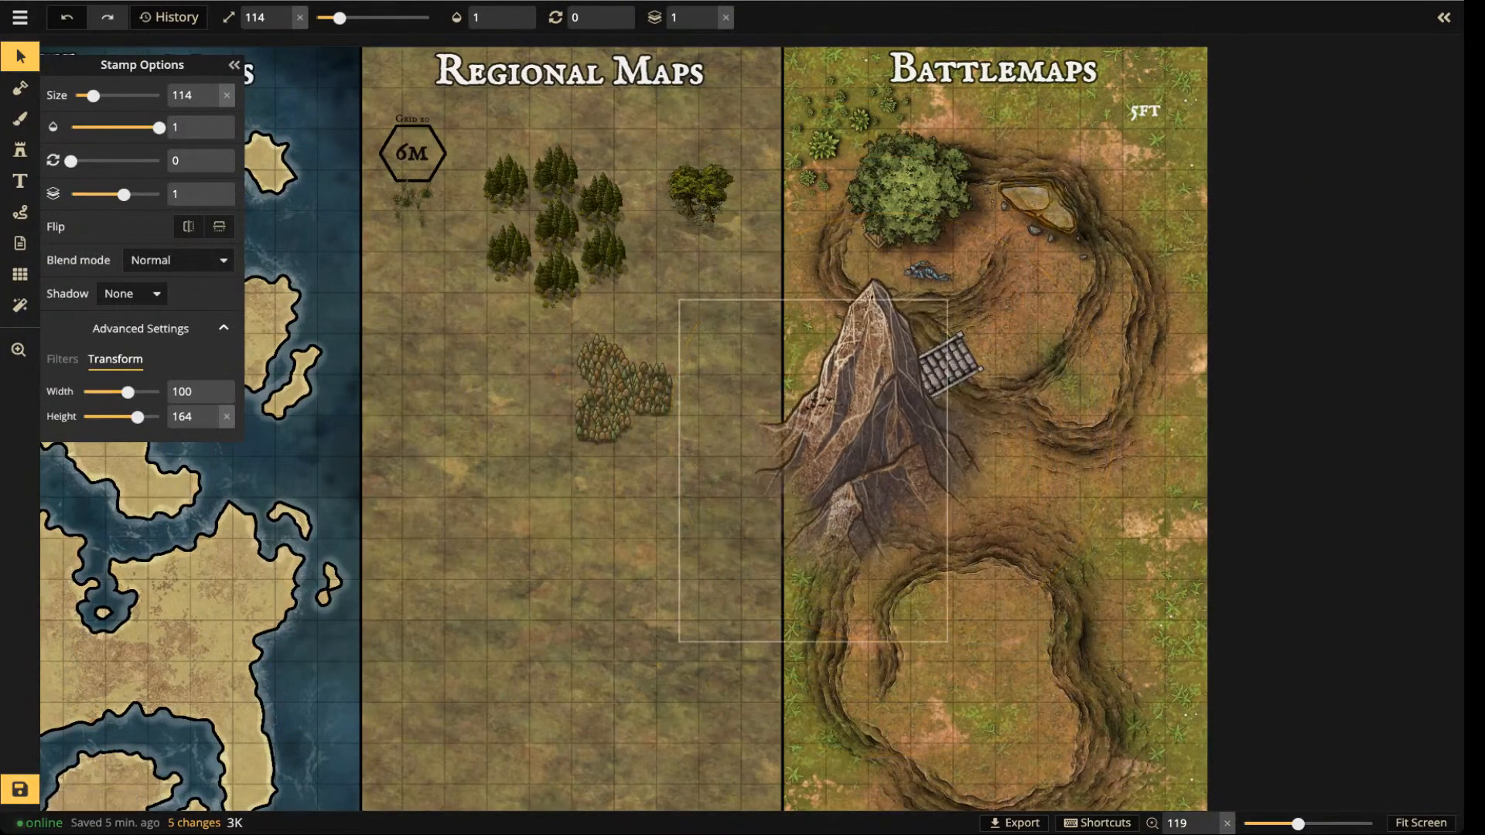
{"action": "left_click_drag", "start_coordinate": [813, 471], "coordinate": [657, 496]}
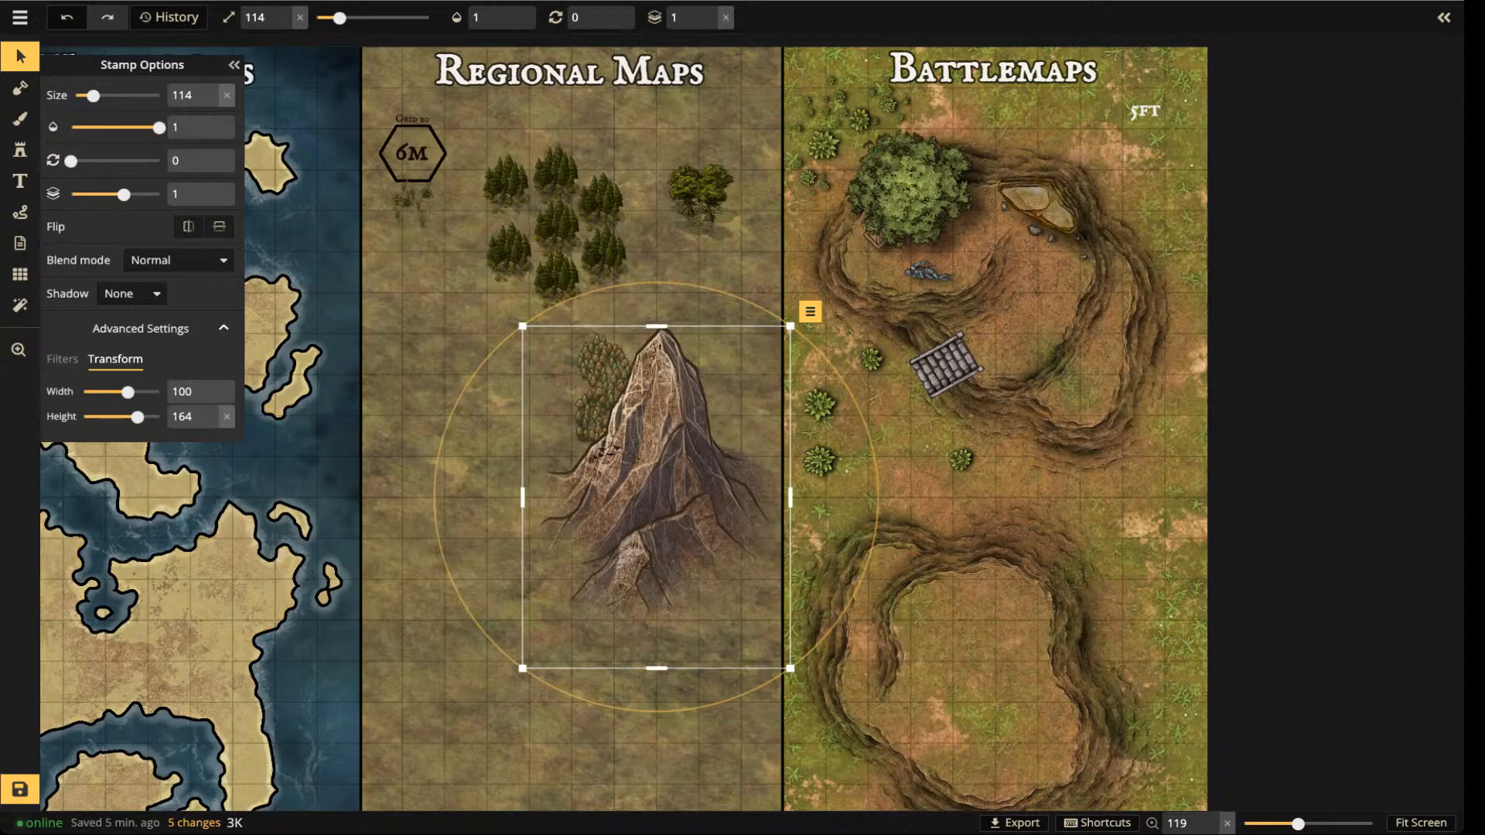
- Examine the World Maps landmass, its mountain range and the scale bar in comparison with the Regional Maps mountain
{"action": "scroll", "coordinate": [283, 347], "scroll_direction": "down", "scroll_amount": 1}
{"action": "left_click_drag", "start_coordinate": [283, 347], "coordinate": [578, 341]}
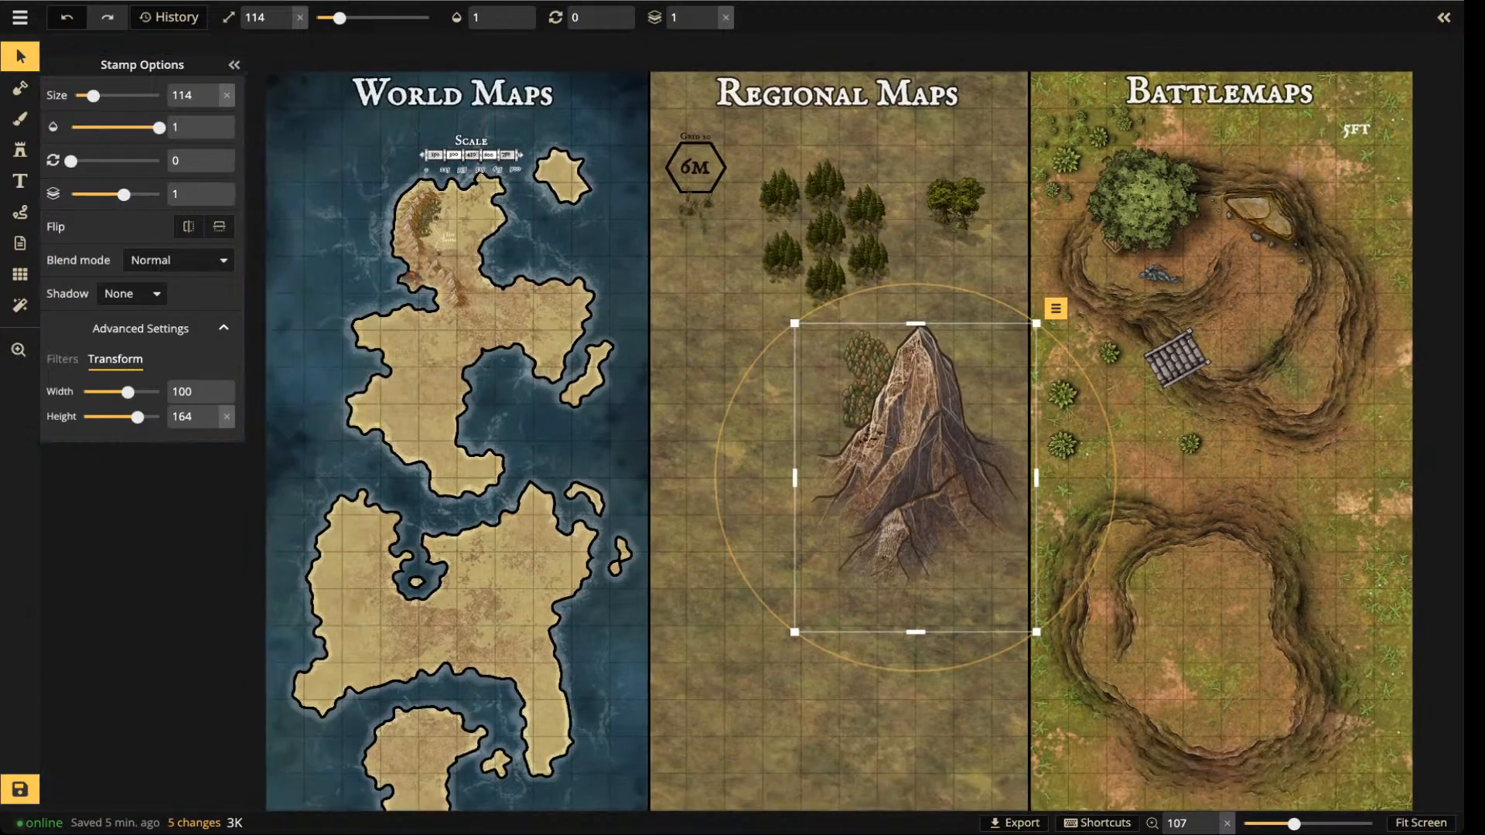
{"action": "scroll", "coordinate": [374, 361], "scroll_direction": "up", "scroll_amount": 8}
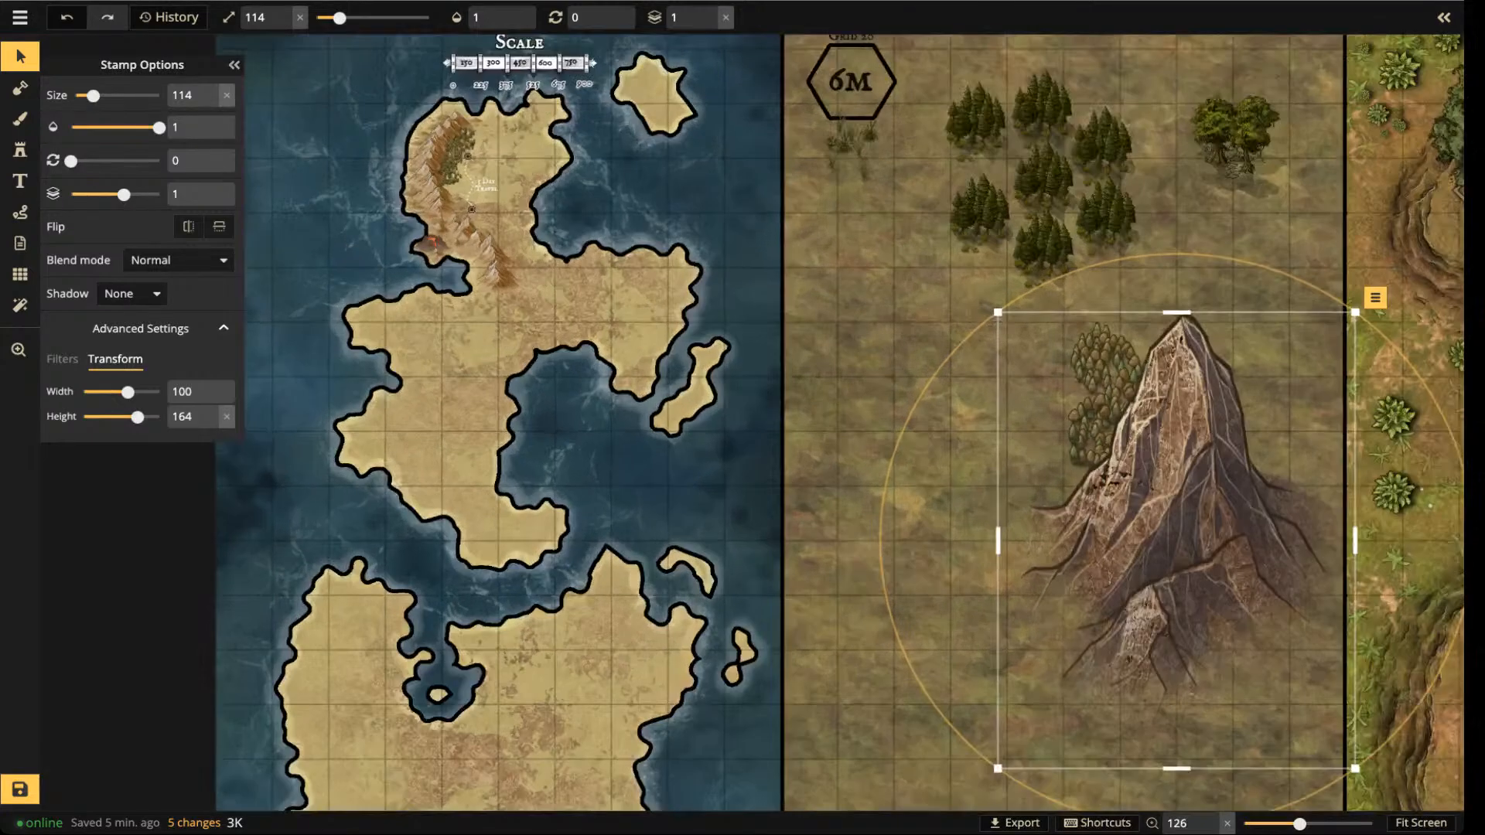
{"action": "scroll", "coordinate": [374, 361], "scroll_direction": "down", "scroll_amount": 3}
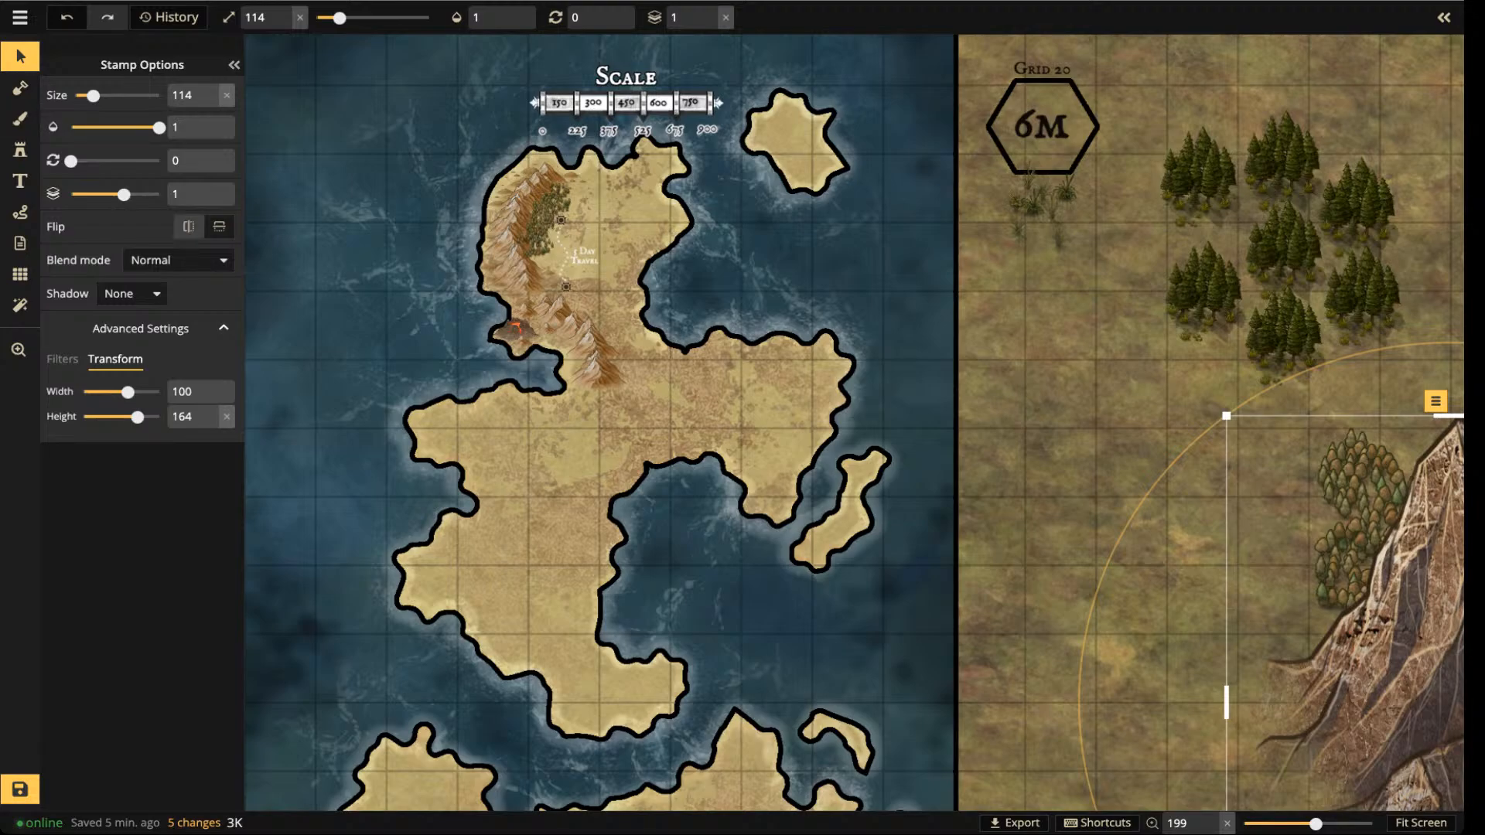
{"action": "scroll", "coordinate": [367, 308], "scroll_direction": "down", "scroll_amount": 2}
{"action": "left_click_drag", "start_coordinate": [367, 307], "coordinate": [399, 406]}
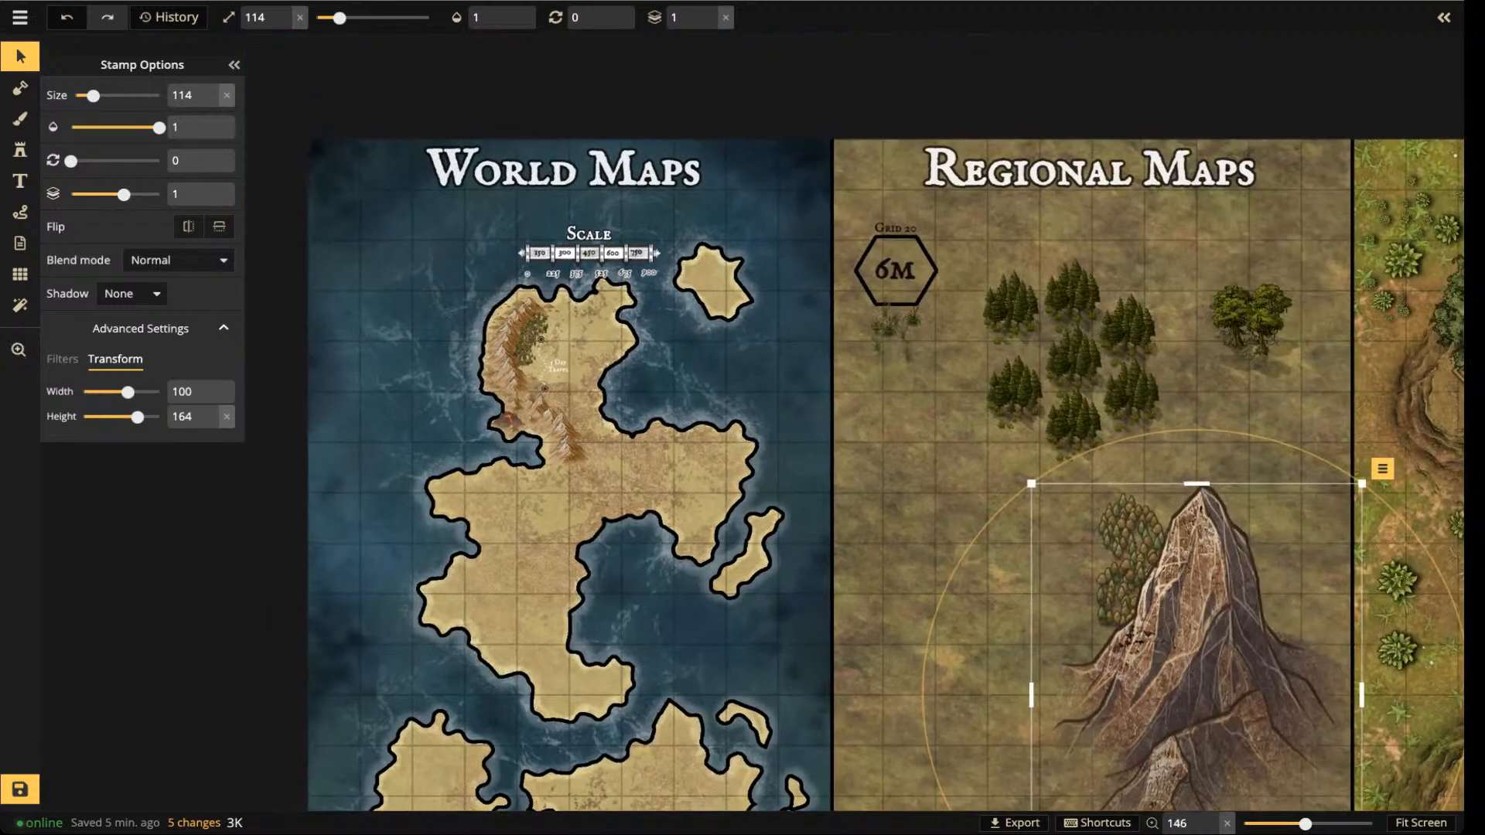
{"action": "scroll", "coordinate": [587, 314], "scroll_direction": "up", "scroll_amount": 3}
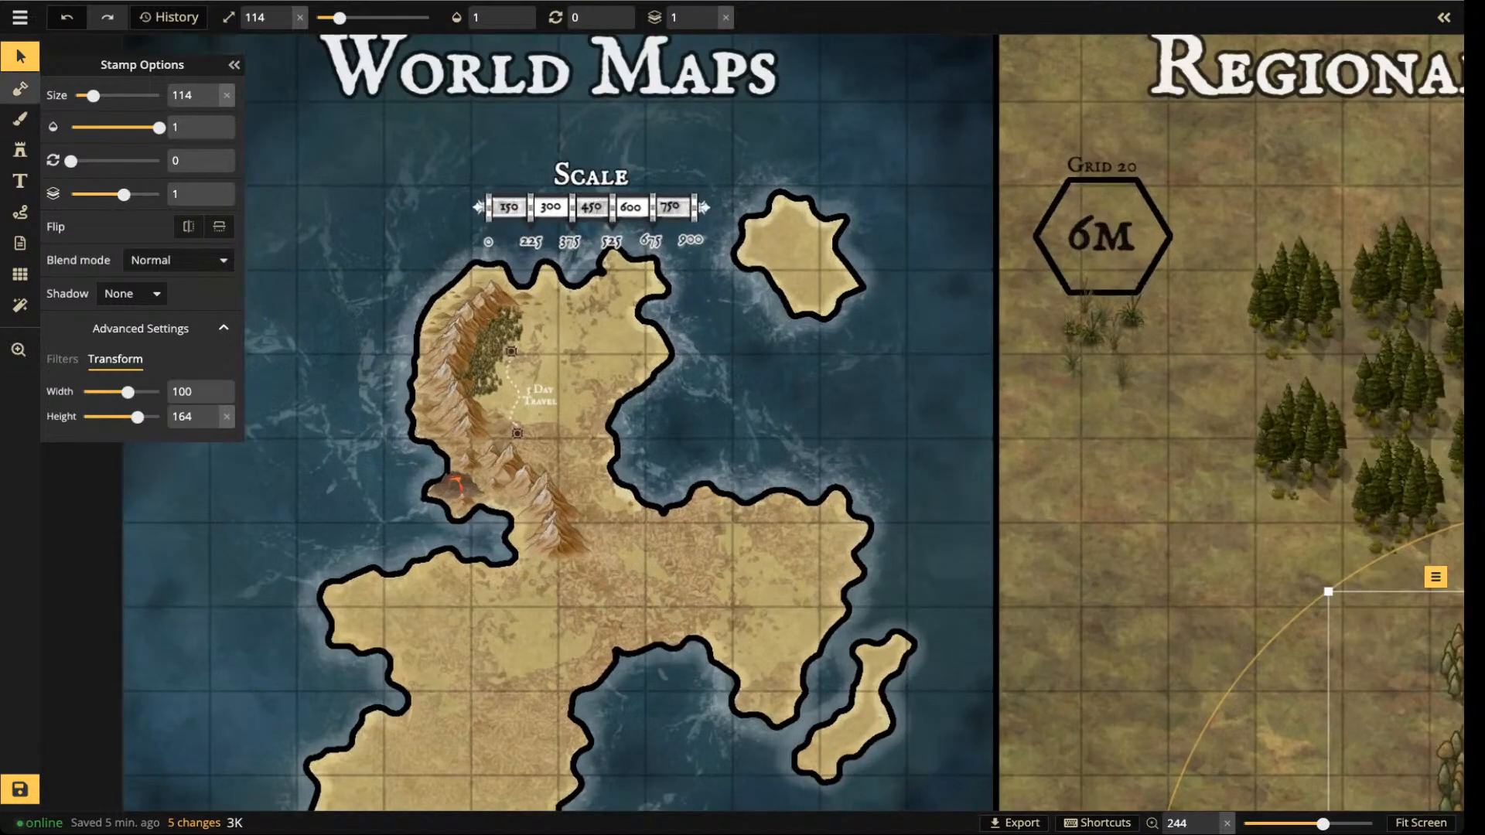
- Set the mask tool to Subtract at size 50, try a smooth island west of the World Maps scale bar and undo it
{"action": "left_click", "coordinate": [20, 88]}
{"action": "left_click_drag", "start_coordinate": [348, 216], "coordinate": [803, 451]}
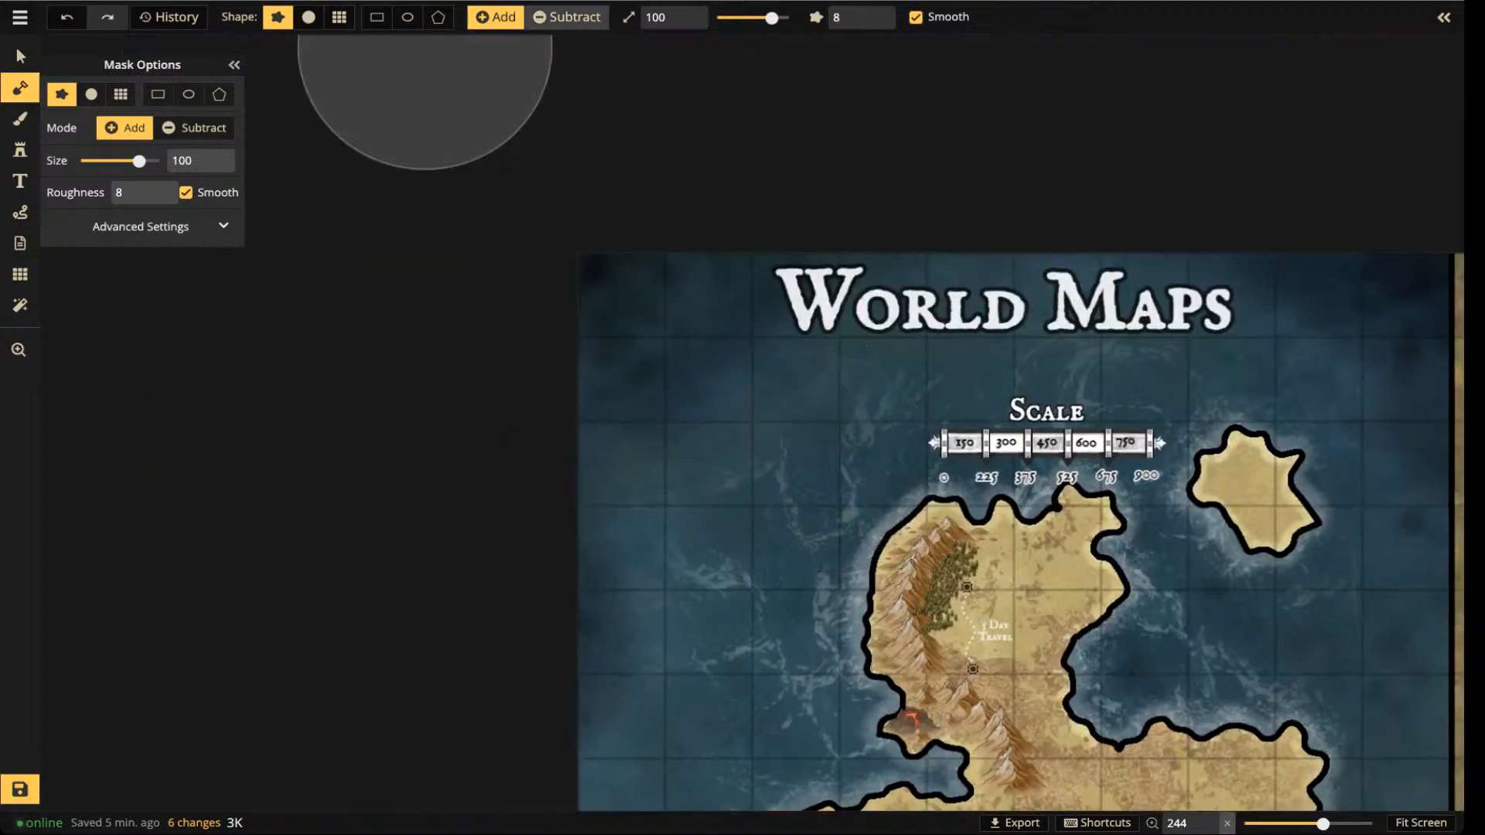
{"action": "left_click", "coordinate": [566, 17]}
{"action": "key", "text": "]"}
{"action": "key", "text": "]"}
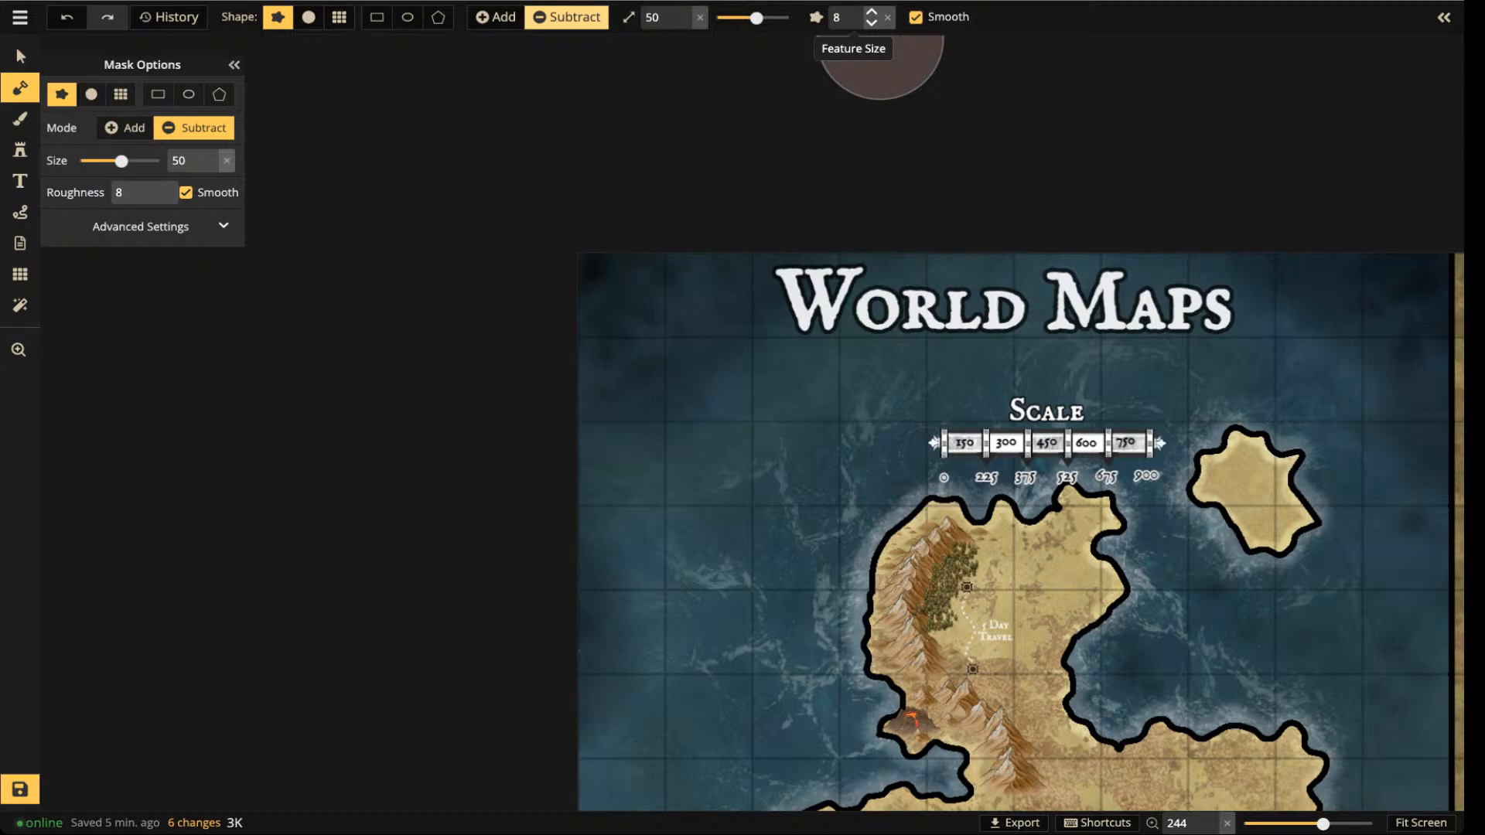
{"action": "left_click", "coordinate": [720, 441]}
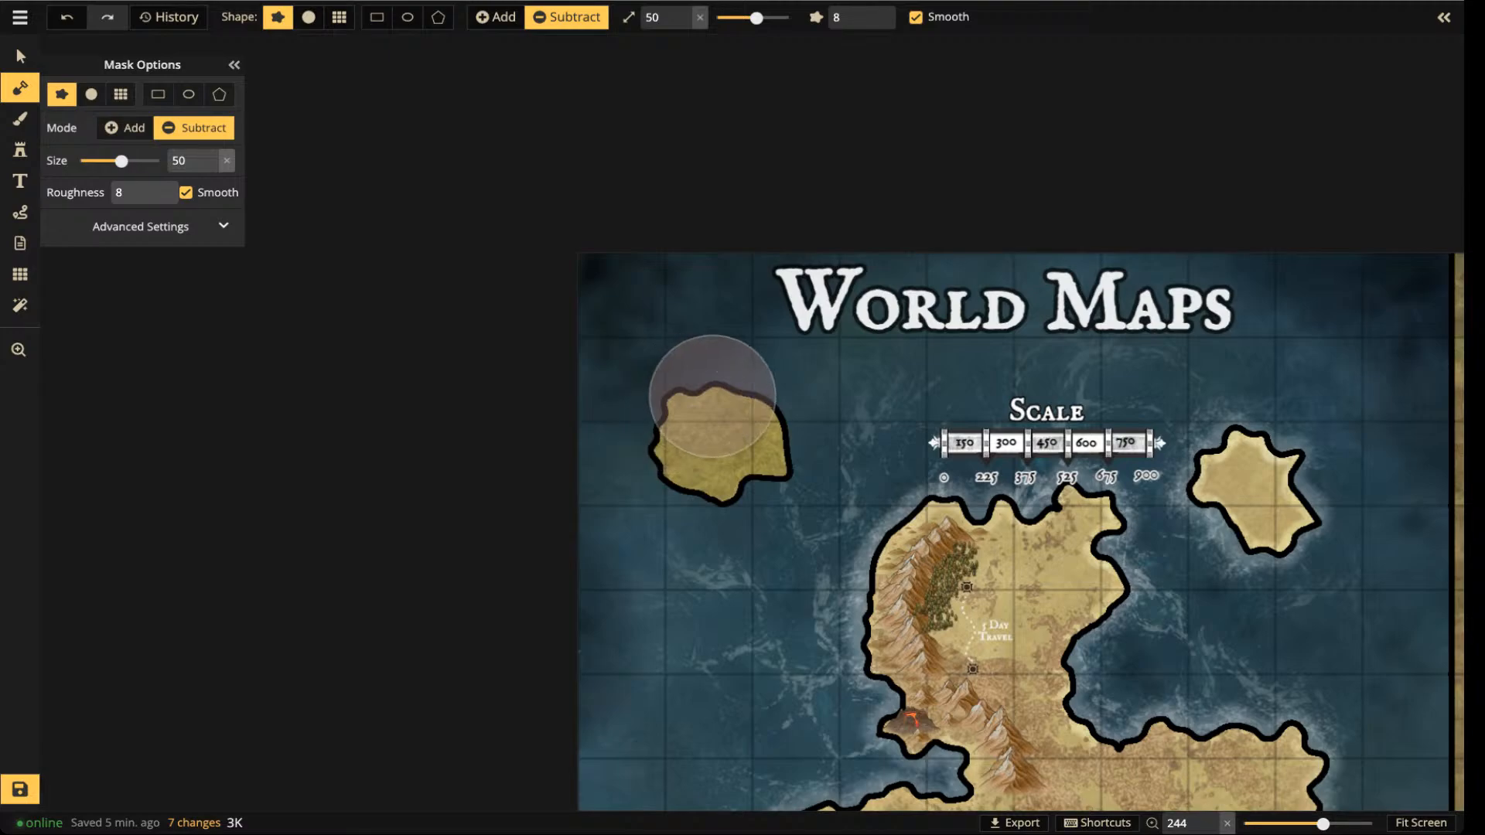
{"action": "key", "text": "ctrl+z"}
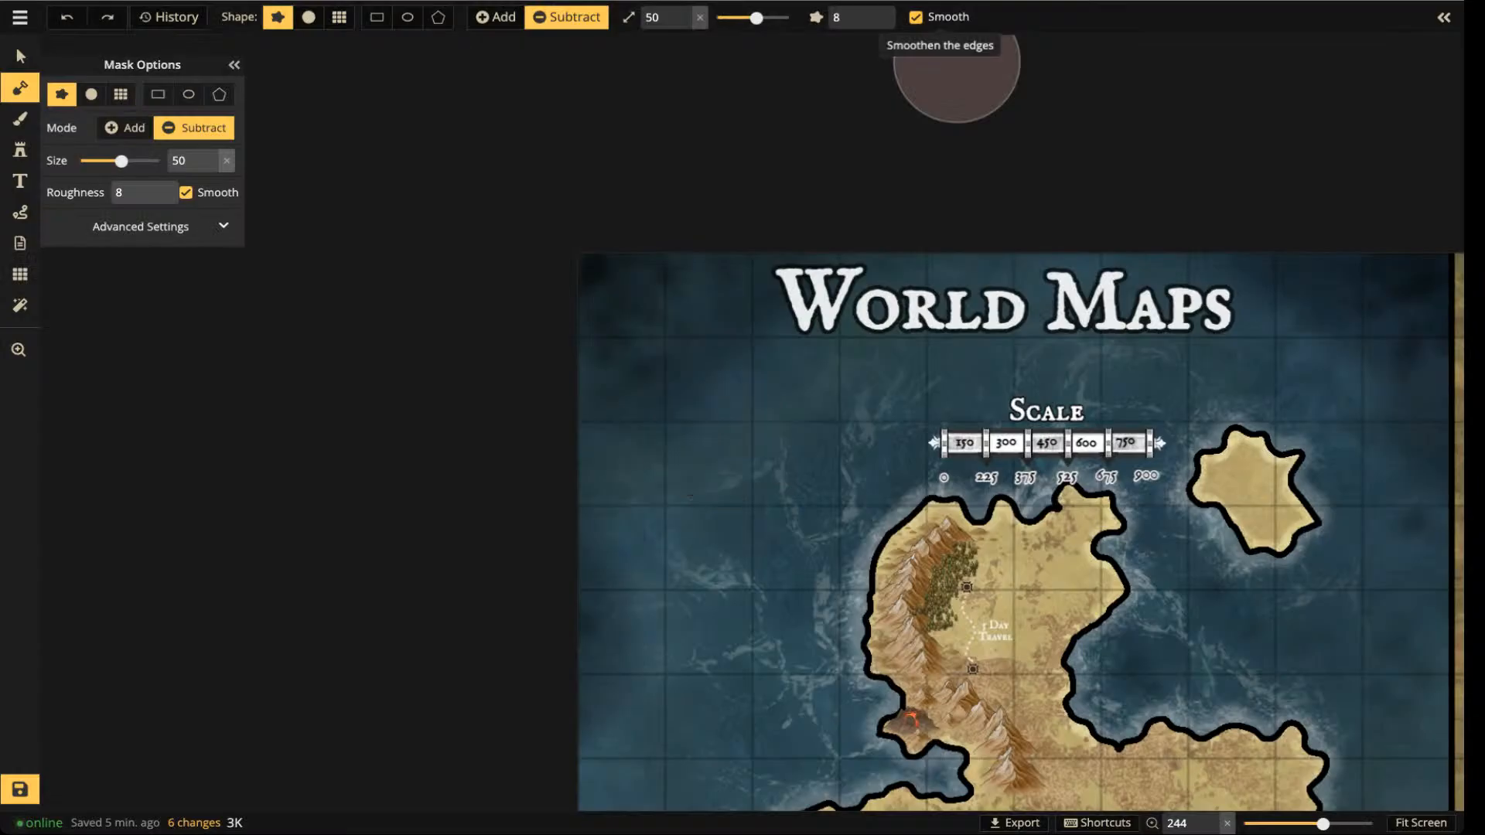
- Turn off mask smoothing, set roughness to 3 and paint a large jagged island west of the World Maps scale bar
{"action": "left_click", "coordinate": [925, 18]}
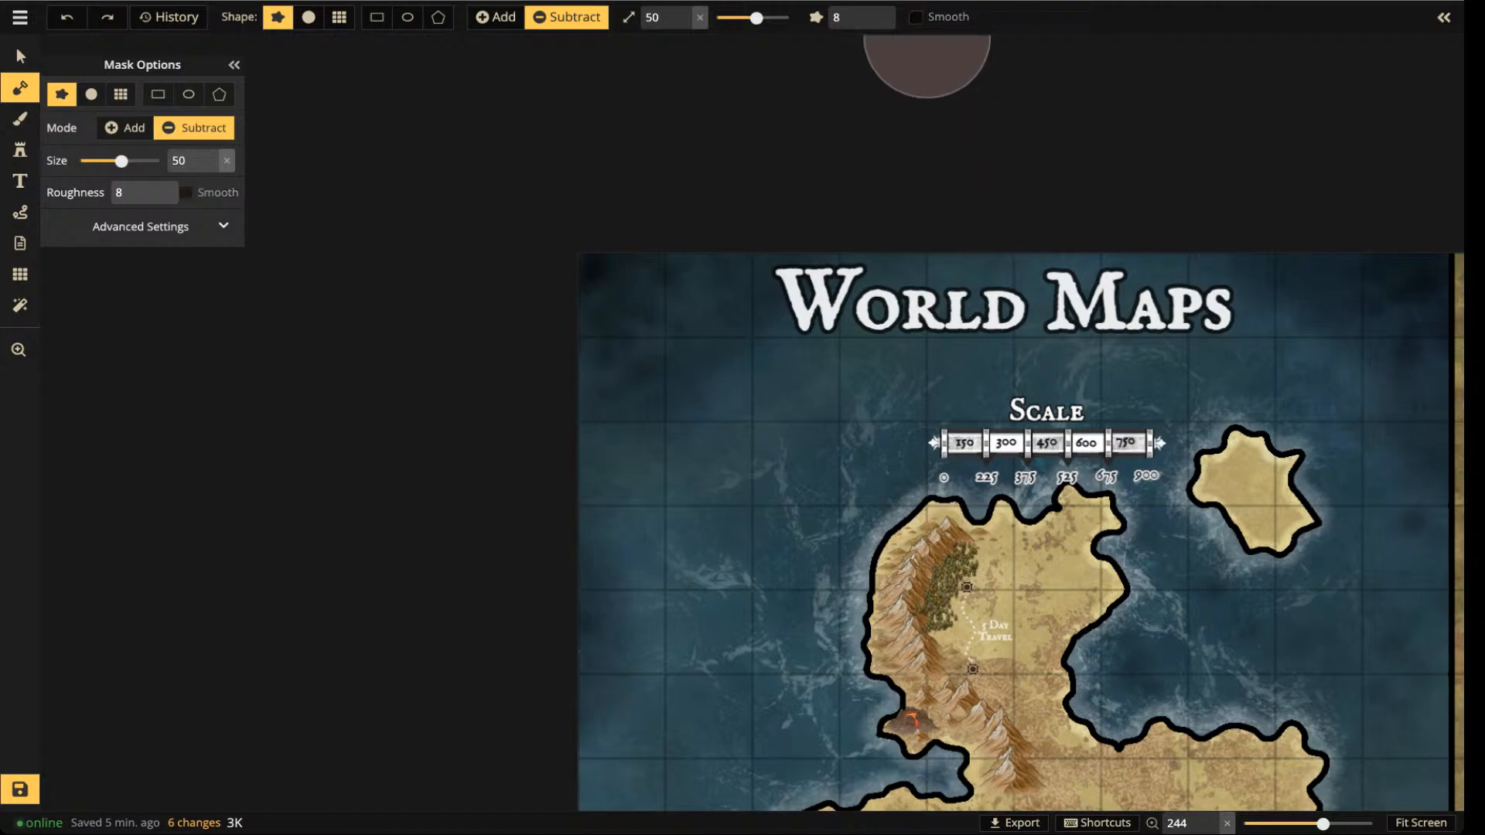
{"action": "left_click", "coordinate": [872, 22]}
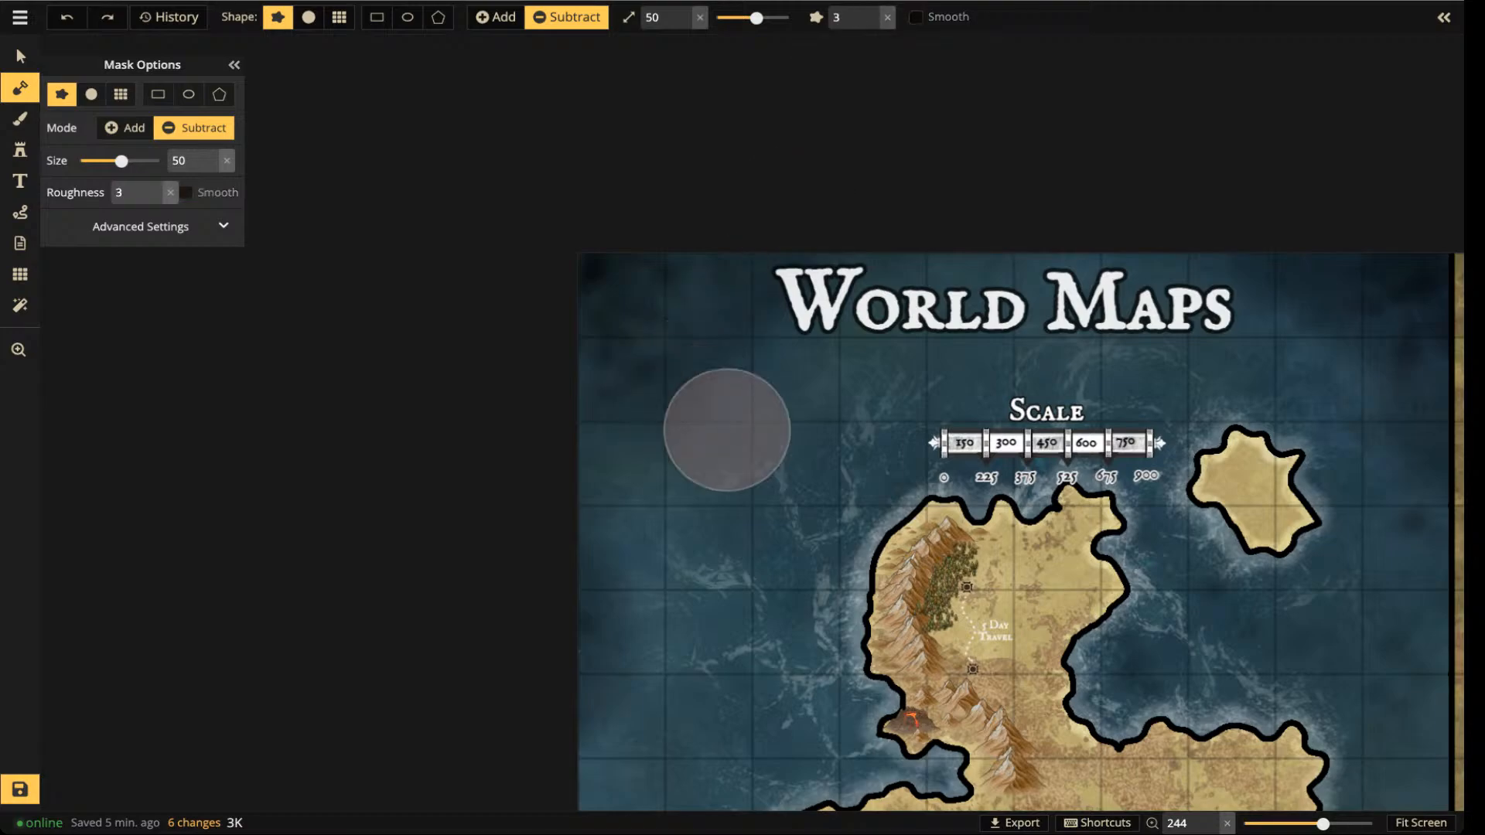
{"action": "left_click", "coordinate": [729, 444]}
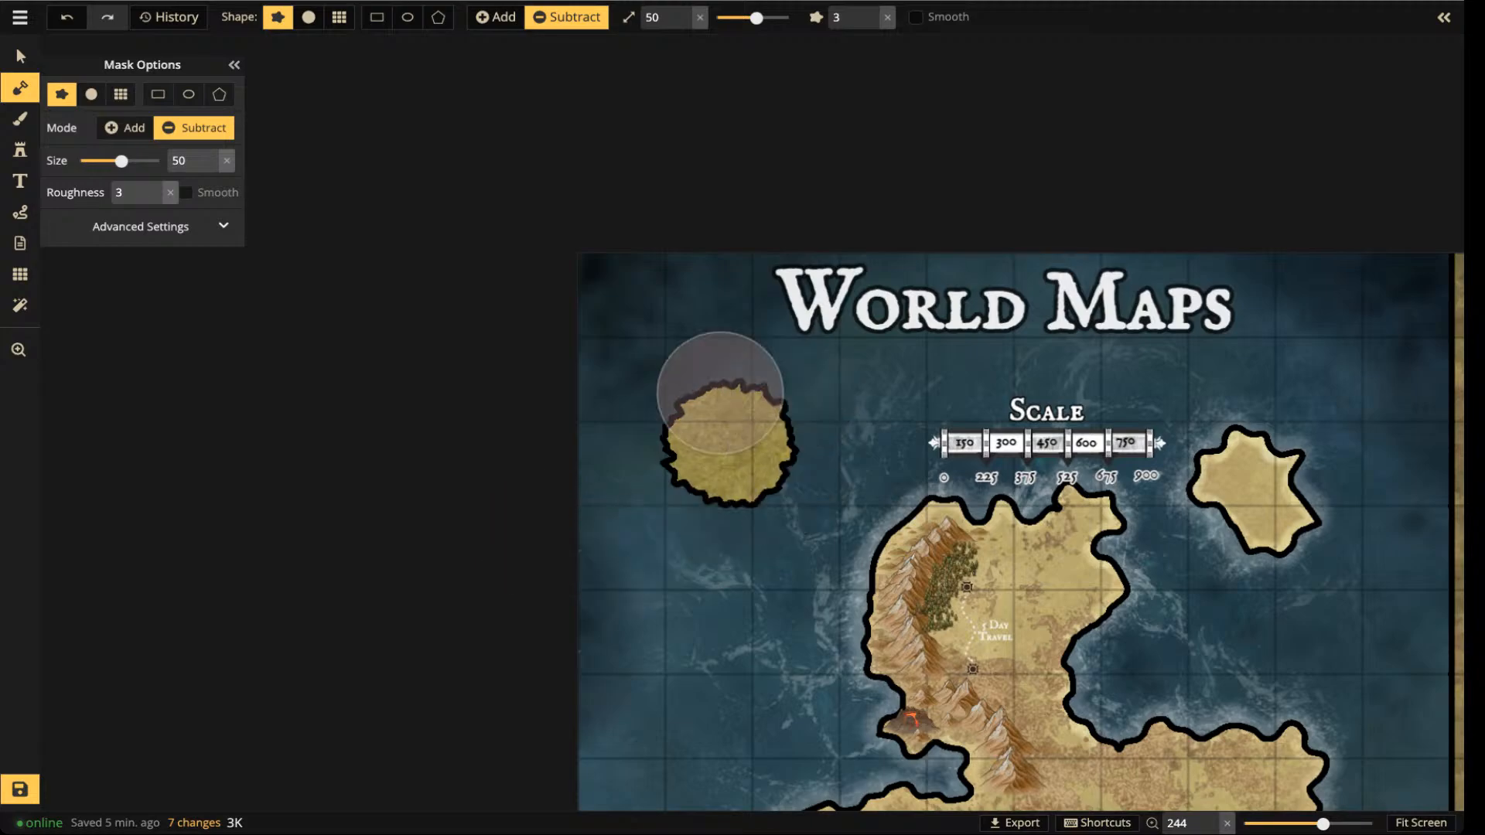
{"action": "mouse_move", "coordinate": [736, 404]}
{"action": "left_mouse_down"}
{"action": "mouse_move", "coordinate": [680, 405]}
{"action": "mouse_move", "coordinate": [735, 404]}
{"action": "mouse_move", "coordinate": [689, 454]}
{"action": "mouse_move", "coordinate": [774, 460]}
{"action": "left_mouse_up"}
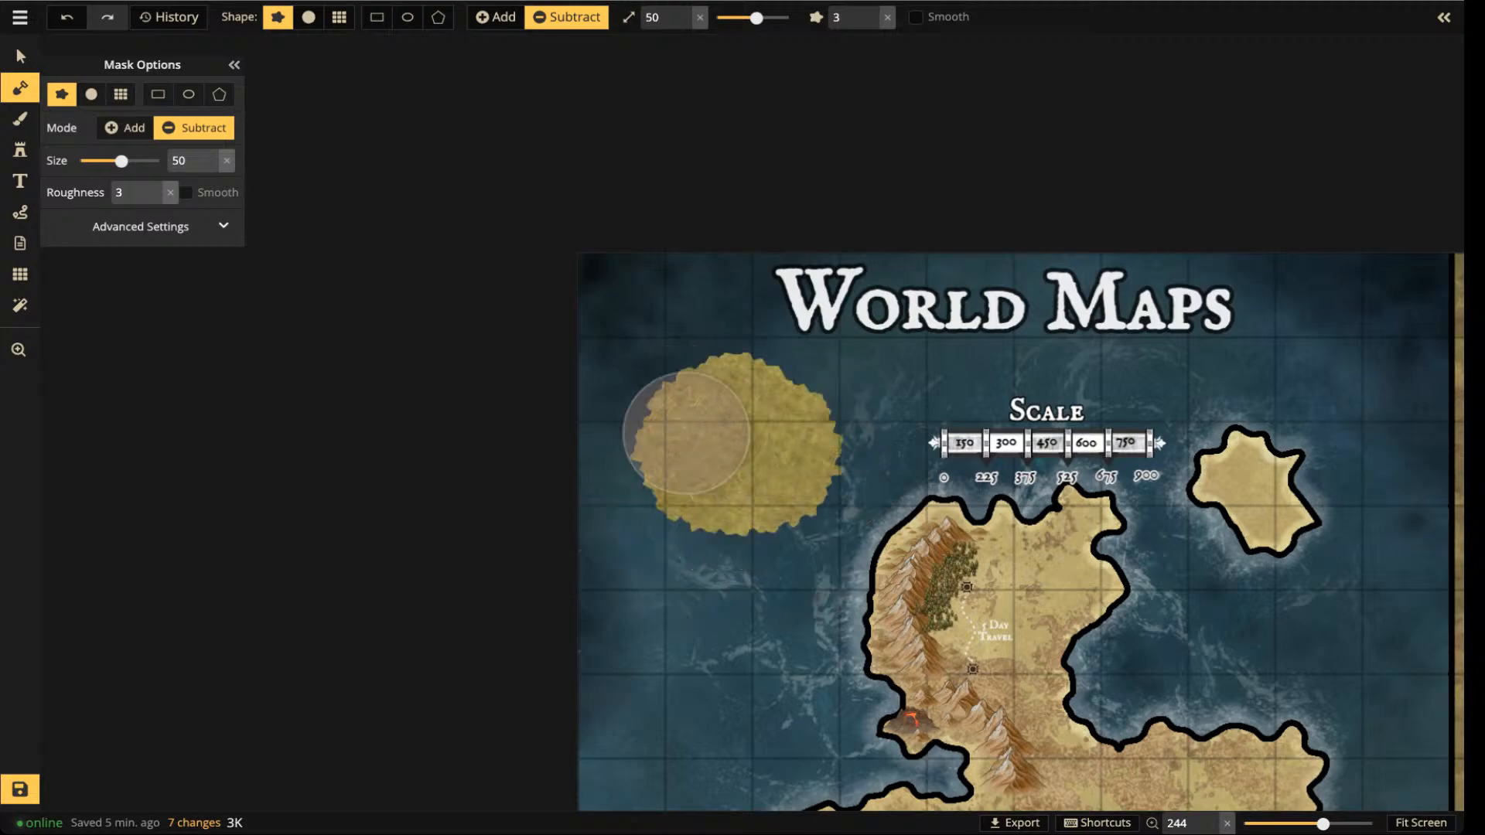
- Switch the mask to Add at size 8 and carve a deep bay into the new island's southwest coast
{"action": "scroll", "coordinate": [868, 468], "scroll_direction": "up", "scroll_amount": 5}
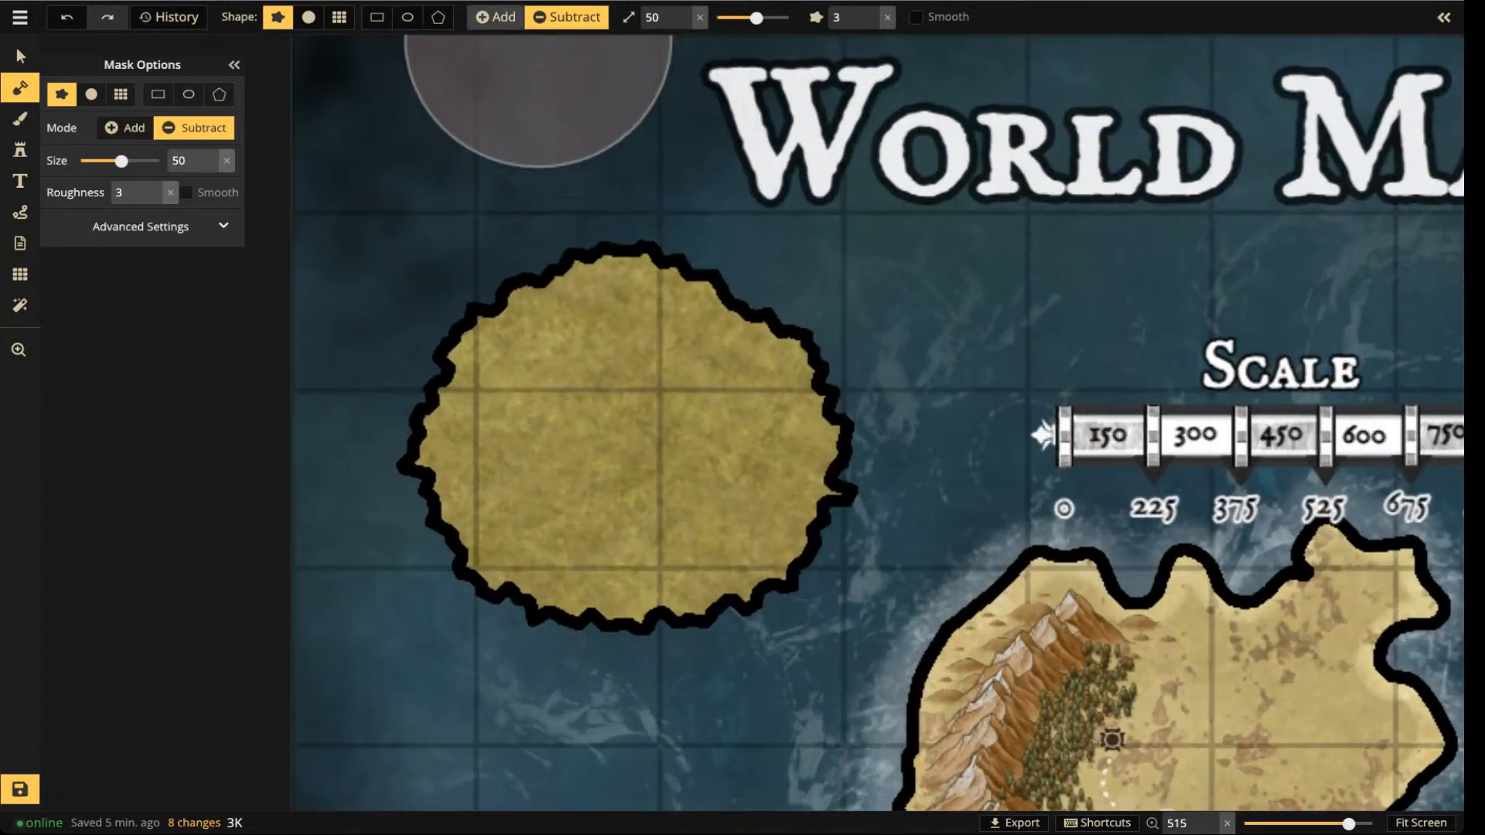
{"action": "left_click", "coordinate": [495, 17]}
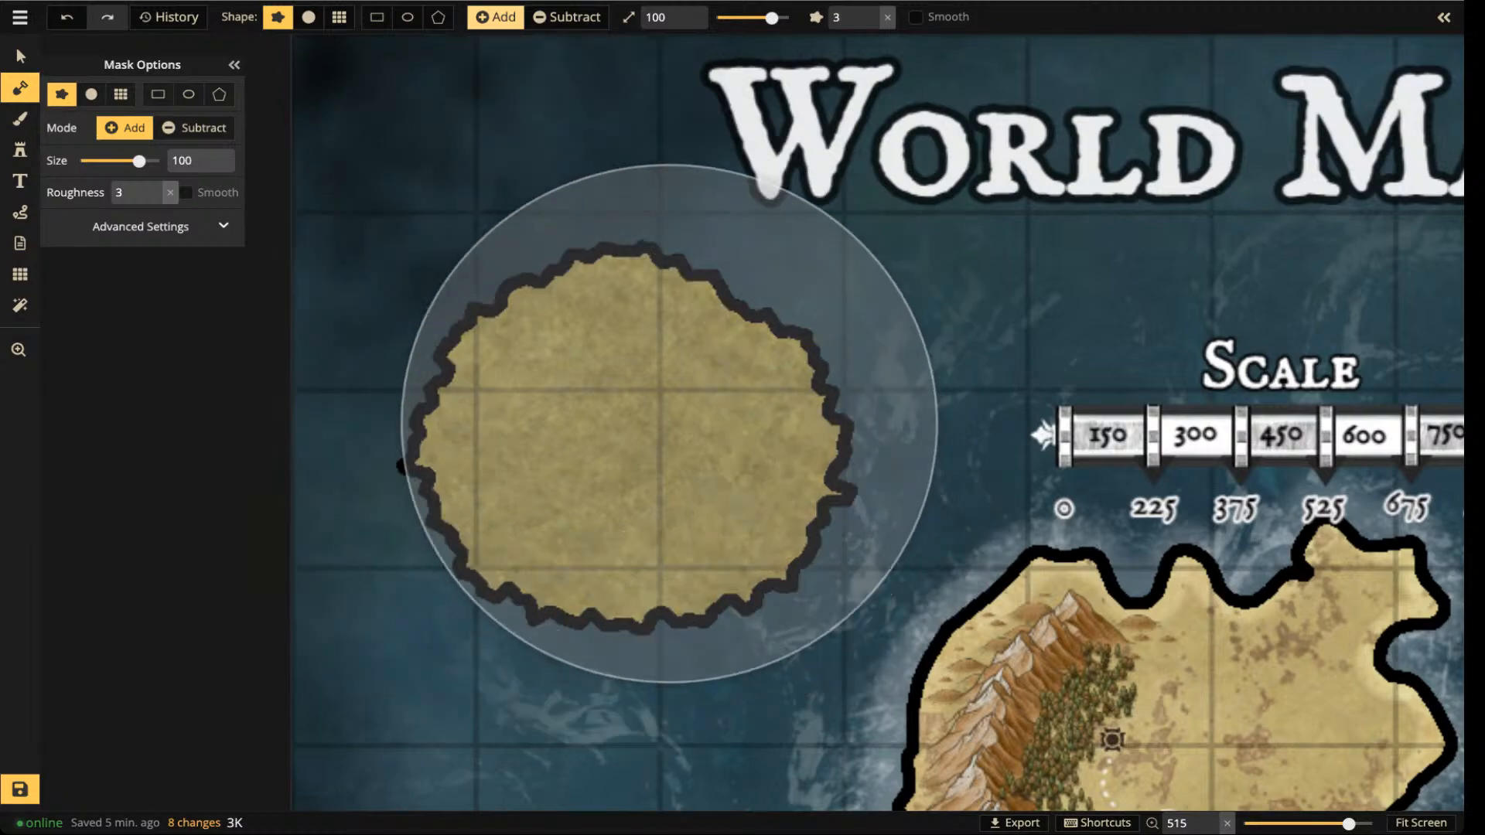
{"action": "scroll", "coordinate": [755, 60], "scroll_direction": "down", "scroll_amount": 8}
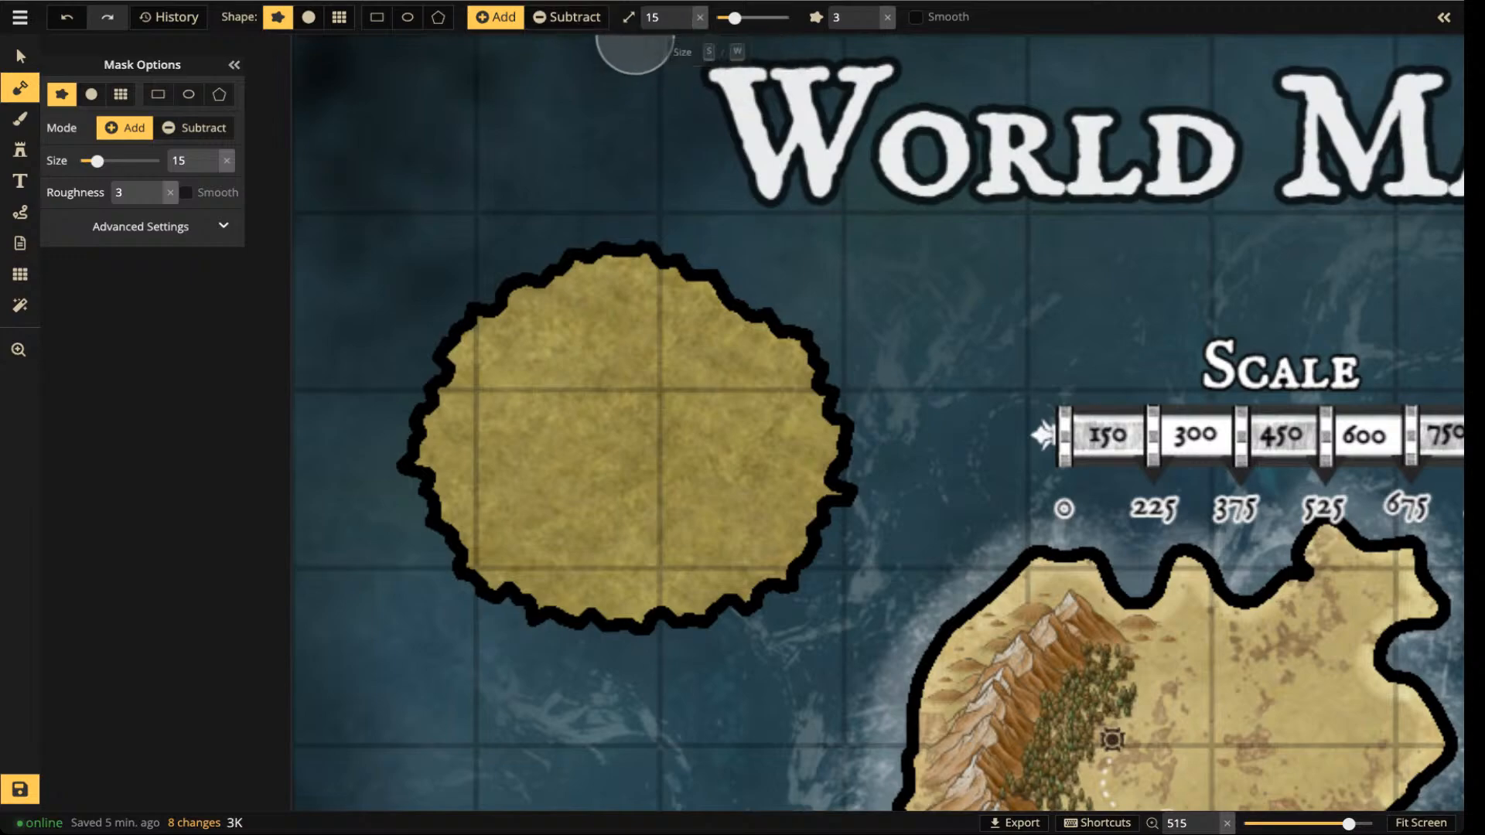
{"action": "key", "text": "s"}
{"action": "key", "text": "s"}
{"action": "key", "text": "s"}
{"action": "key", "text": "s"}
{"action": "key", "text": "s"}
{"action": "key", "text": "s"}
{"action": "key", "text": "s"}
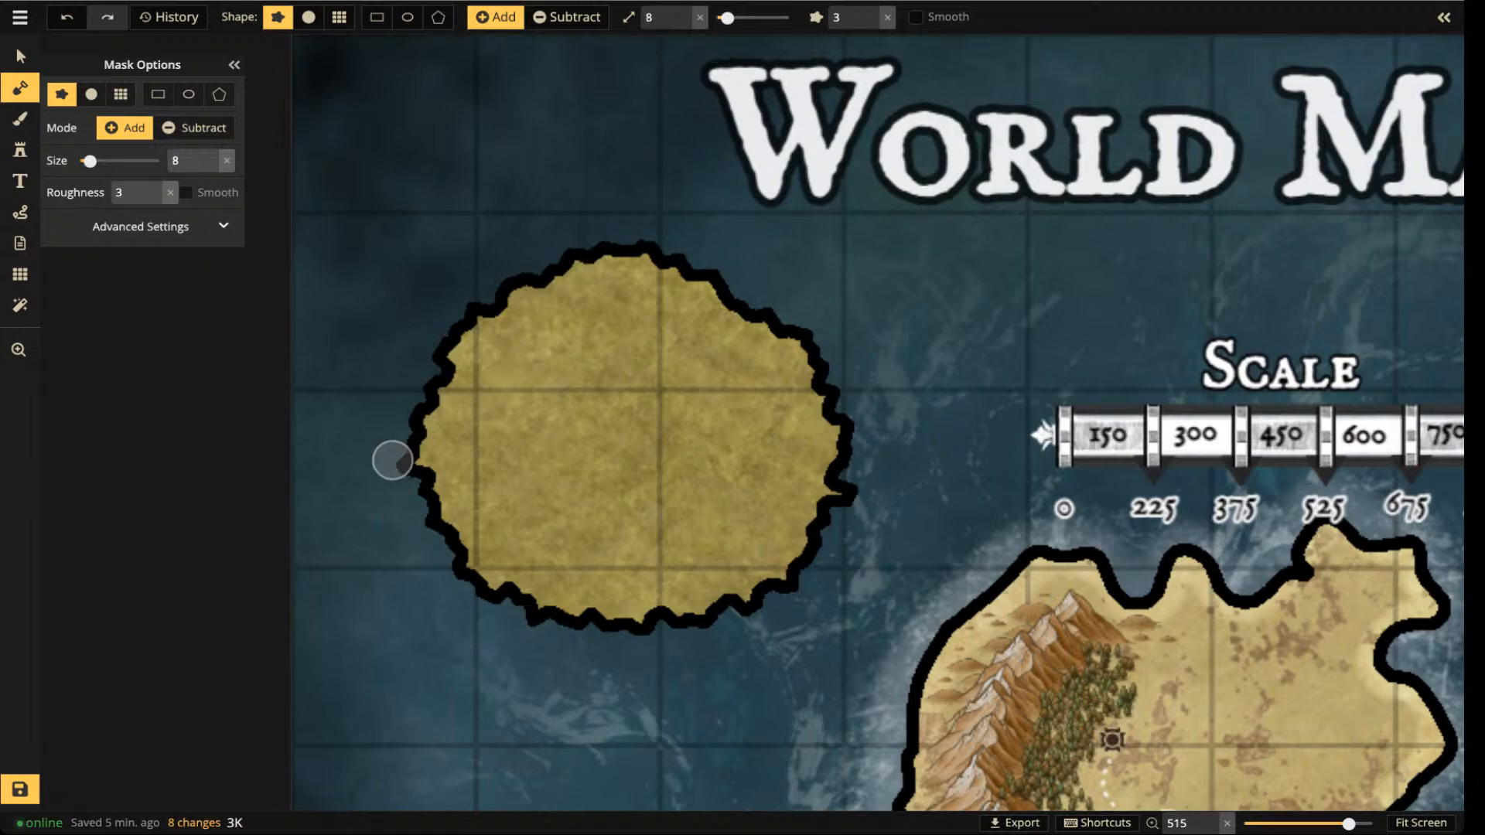
{"action": "mouse_move", "coordinate": [391, 461]}
{"action": "left_mouse_down"}
{"action": "mouse_move", "coordinate": [548, 512]}
{"action": "mouse_move", "coordinate": [568, 619]}
{"action": "mouse_move", "coordinate": [522, 521]}
{"action": "mouse_move", "coordinate": [432, 487]}
{"action": "mouse_move", "coordinate": [524, 574]}
{"action": "mouse_move", "coordinate": [656, 616]}
{"action": "mouse_move", "coordinate": [797, 580]}
{"action": "mouse_move", "coordinate": [861, 451]}
{"action": "mouse_move", "coordinate": [863, 411]}
{"action": "left_mouse_up"}
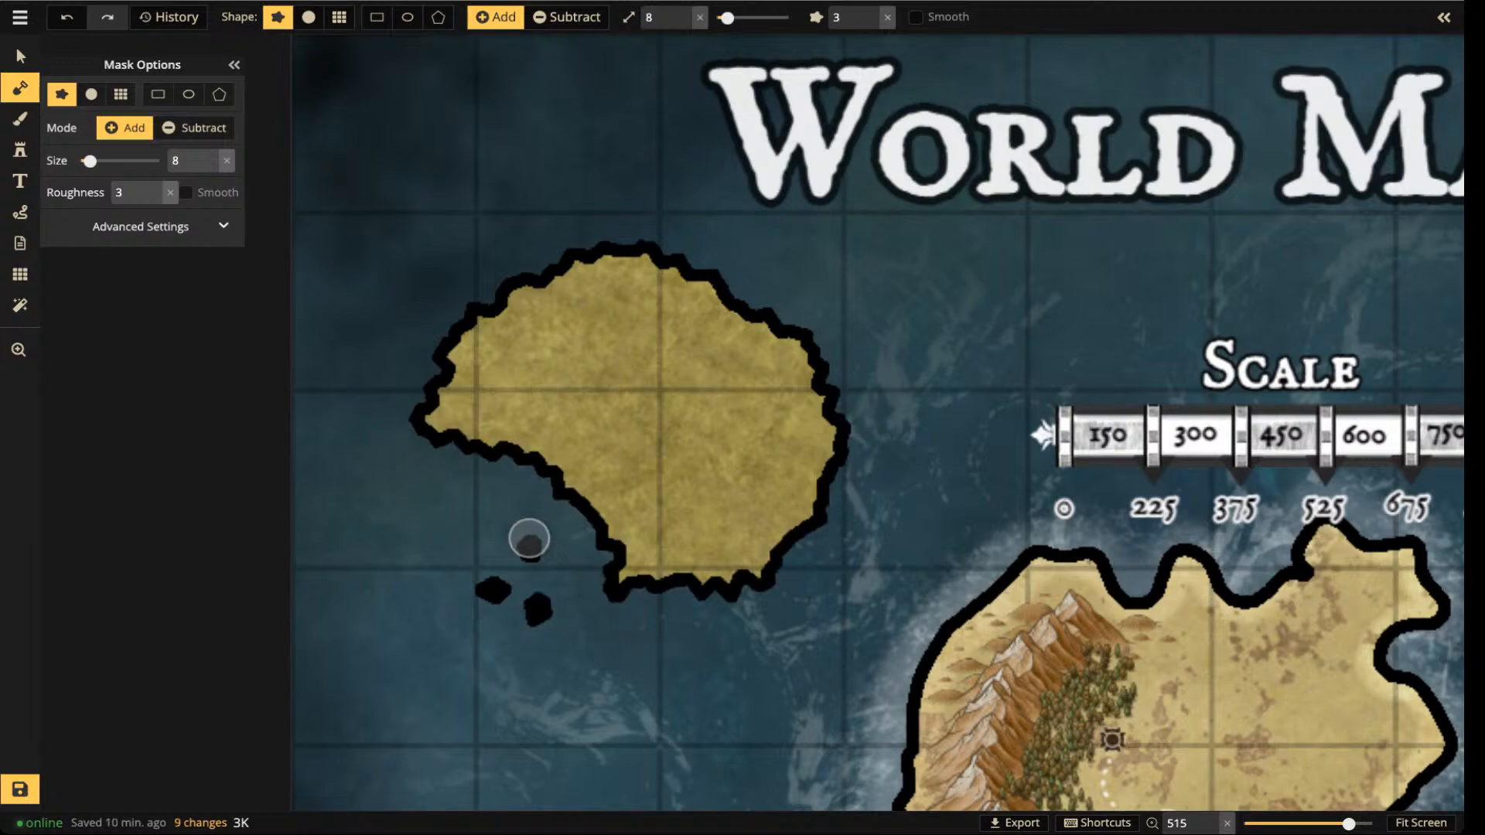
{"action": "mouse_move", "coordinate": [550, 451]}
{"action": "left_mouse_down"}
{"action": "mouse_move", "coordinate": [619, 439]}
{"action": "mouse_move", "coordinate": [555, 492]}
{"action": "mouse_move", "coordinate": [543, 537]}
{"action": "left_mouse_up"}
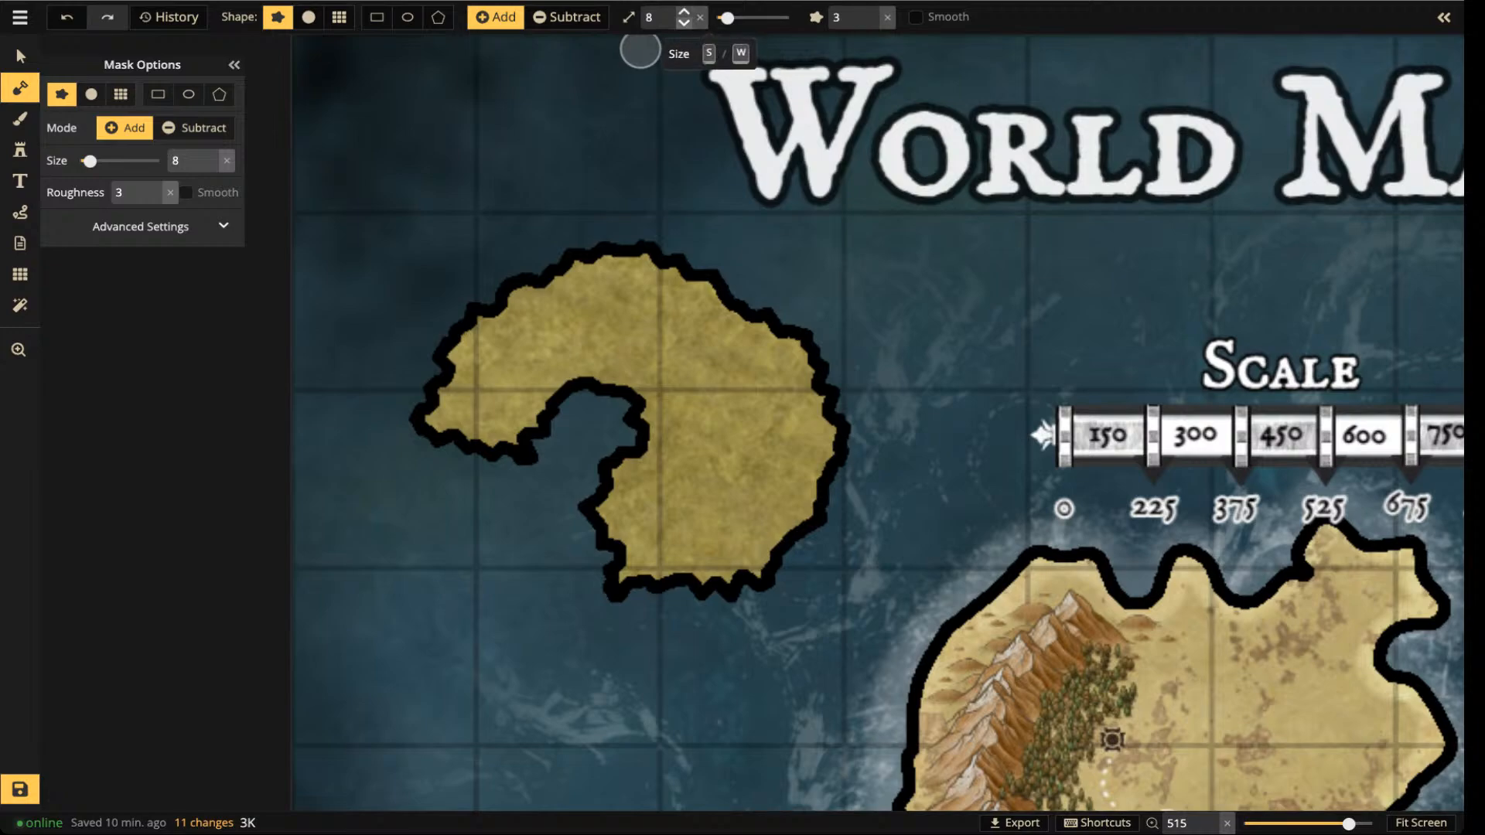
- Reduce the mask size to 4 and cut small inlets into the island's bay, south coast and east coast
{"action": "left_click", "coordinate": [683, 23]}
{"action": "left_click", "coordinate": [684, 23]}
{"action": "left_click", "coordinate": [684, 22]}
{"action": "left_click", "coordinate": [683, 22]}
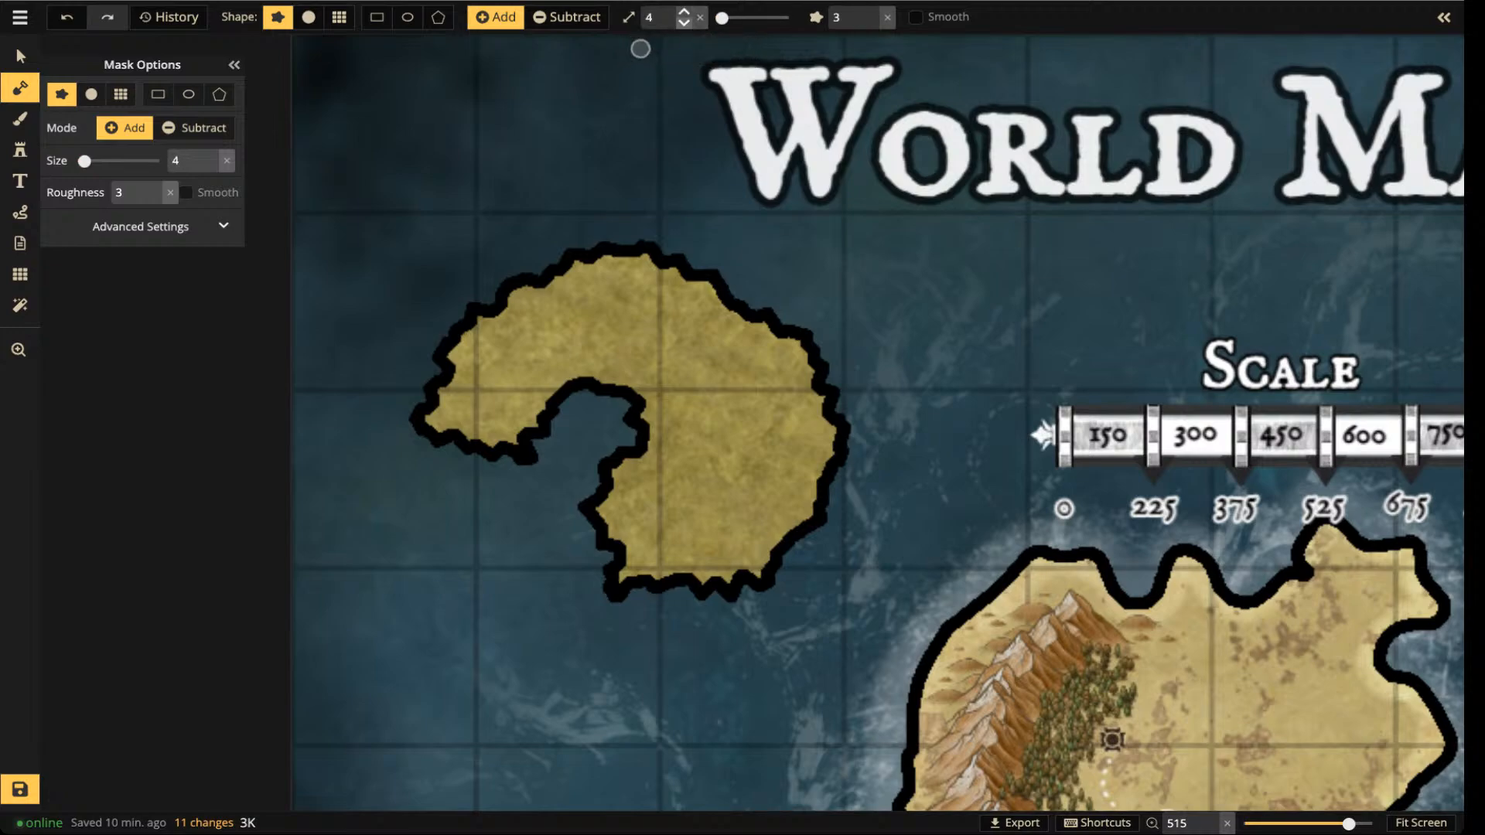
{"action": "mouse_move", "coordinate": [570, 415]}
{"action": "left_mouse_down"}
{"action": "mouse_move", "coordinate": [534, 403]}
{"action": "mouse_move", "coordinate": [539, 391]}
{"action": "left_mouse_up"}
{"action": "mouse_move", "coordinate": [678, 569]}
{"action": "left_mouse_down"}
{"action": "mouse_move", "coordinate": [697, 548]}
{"action": "mouse_move", "coordinate": [710, 606]}
{"action": "mouse_move", "coordinate": [742, 607]}
{"action": "left_mouse_up"}
{"action": "mouse_move", "coordinate": [849, 485]}
{"action": "left_mouse_down"}
{"action": "mouse_move", "coordinate": [806, 451]}
{"action": "mouse_move", "coordinate": [846, 467]}
{"action": "left_mouse_up"}
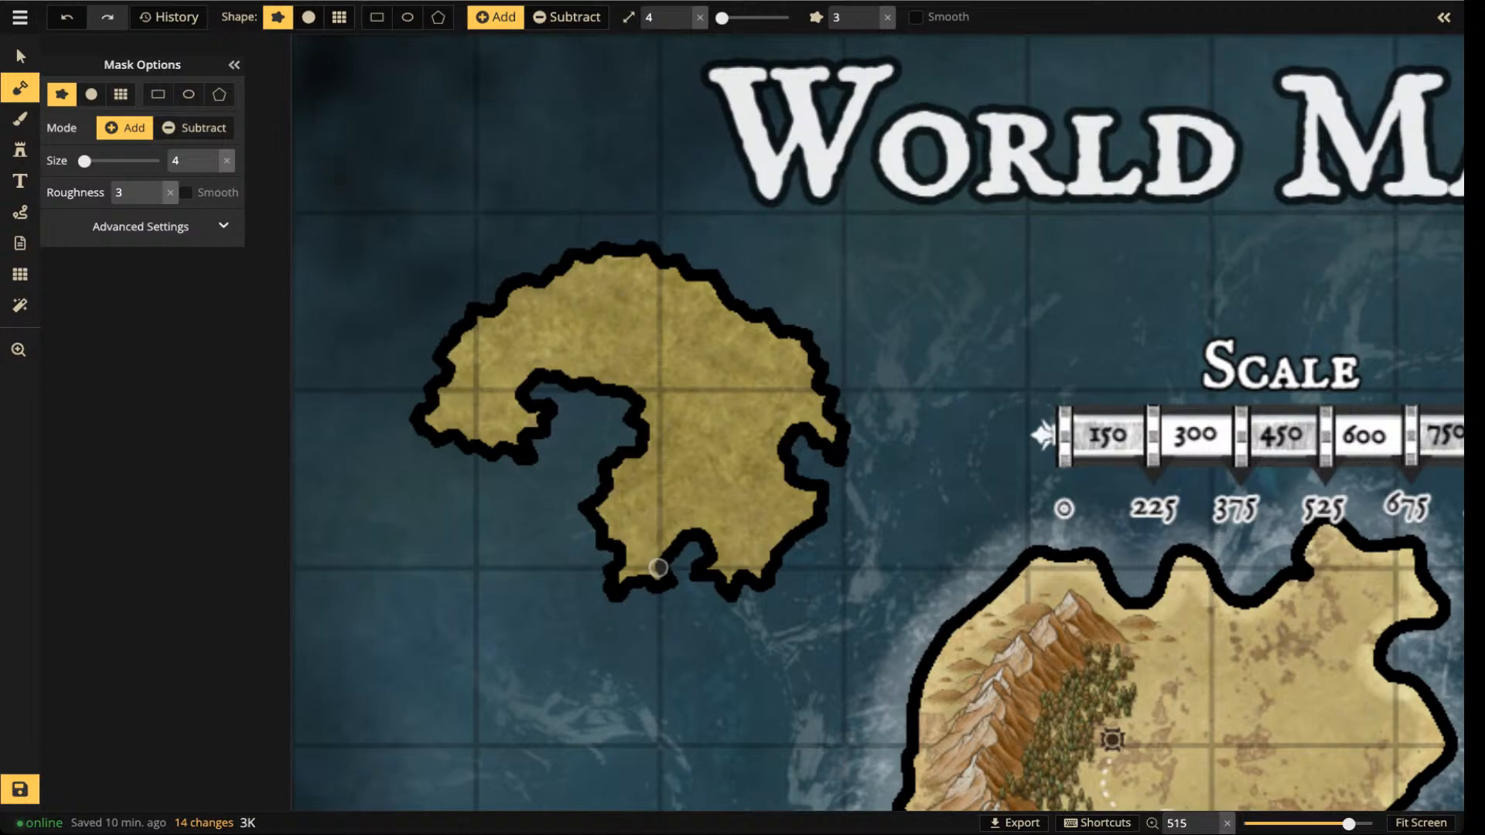
{"action": "left_click_drag", "start_coordinate": [842, 450], "coordinate": [809, 402]}
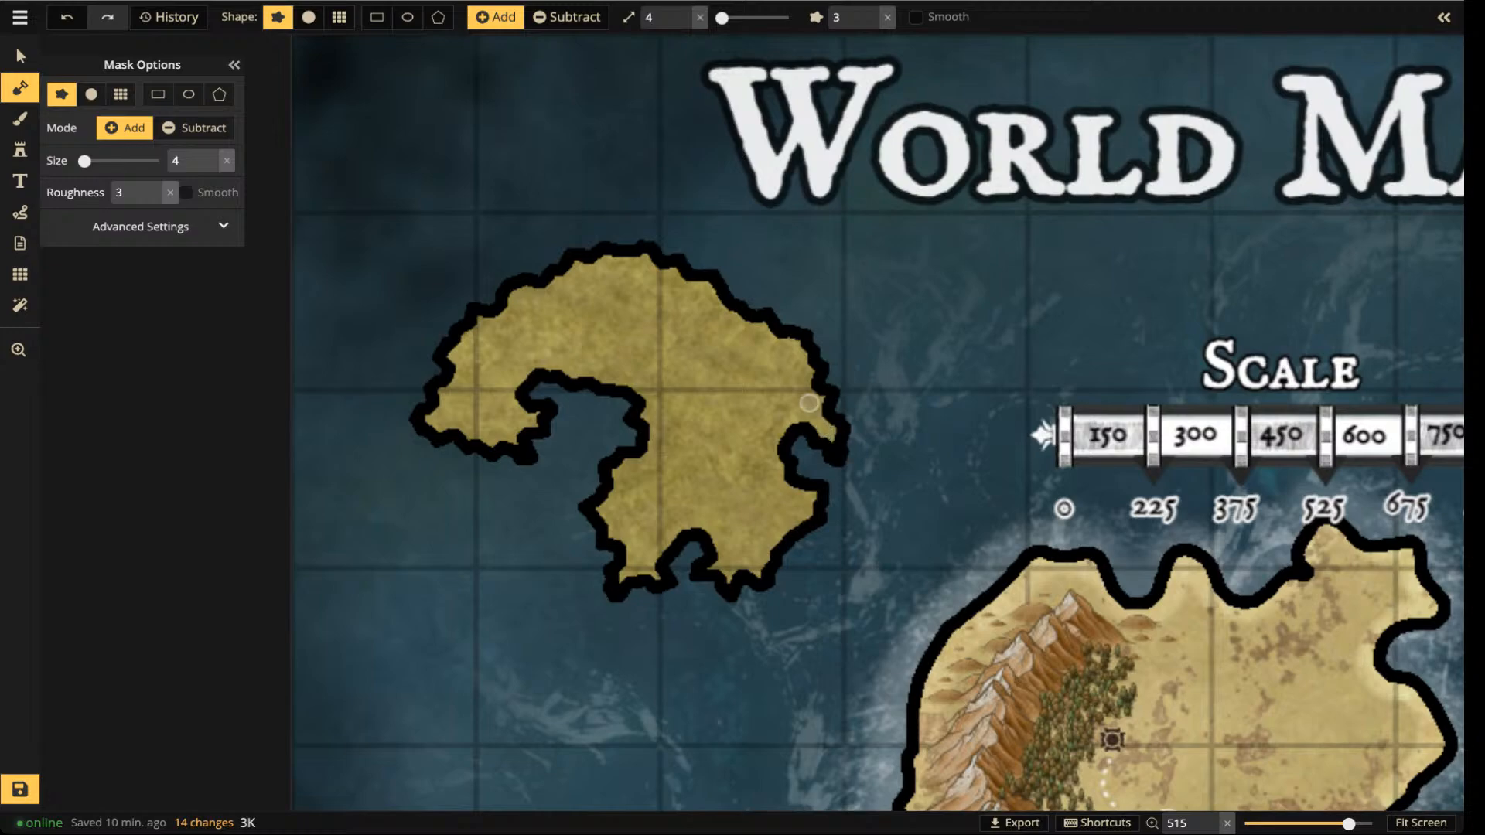